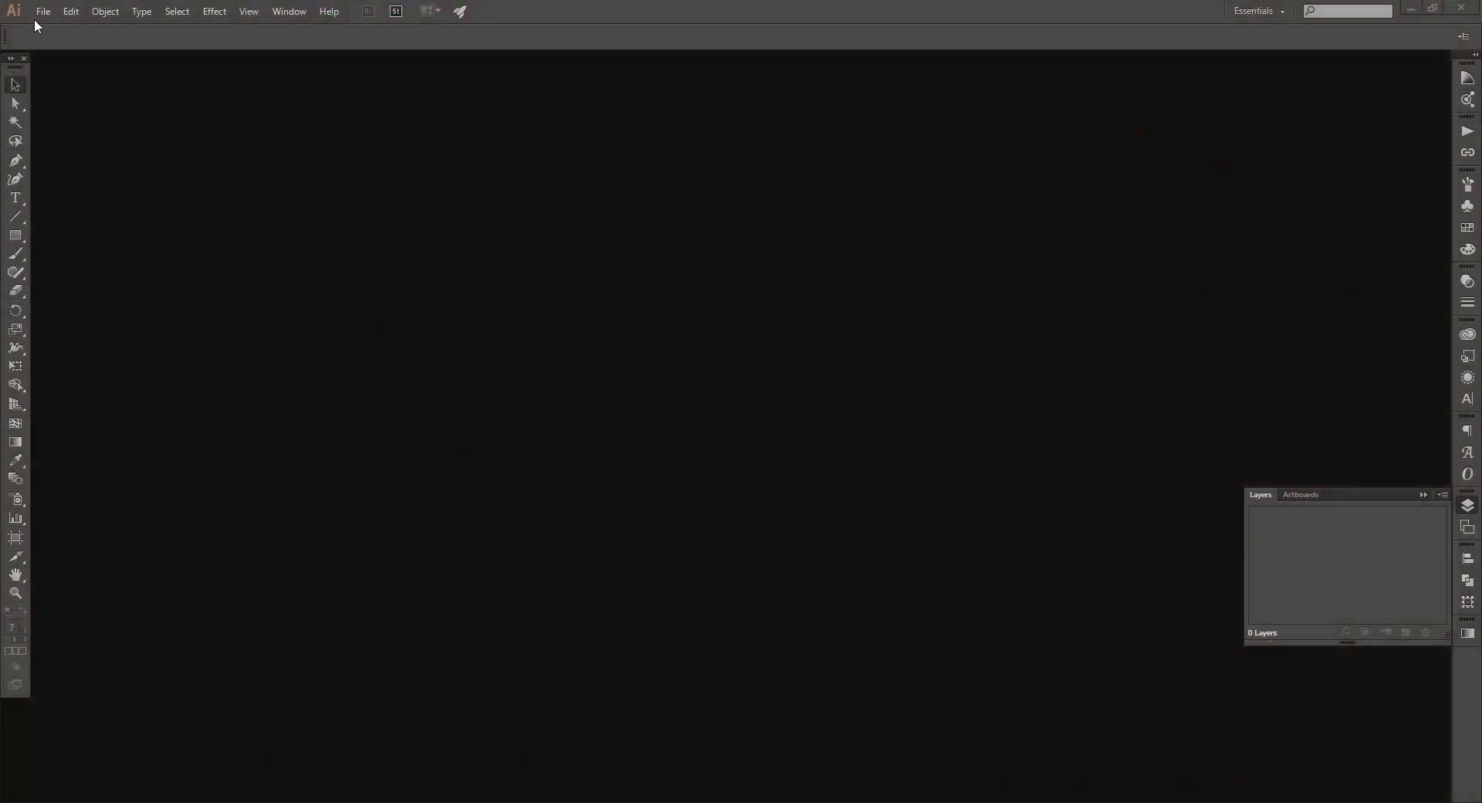
Step: Start a new document and name it DC_AviatorsLoungeMN_Vectors
left_click(43, 11)
left_click(46, 26)
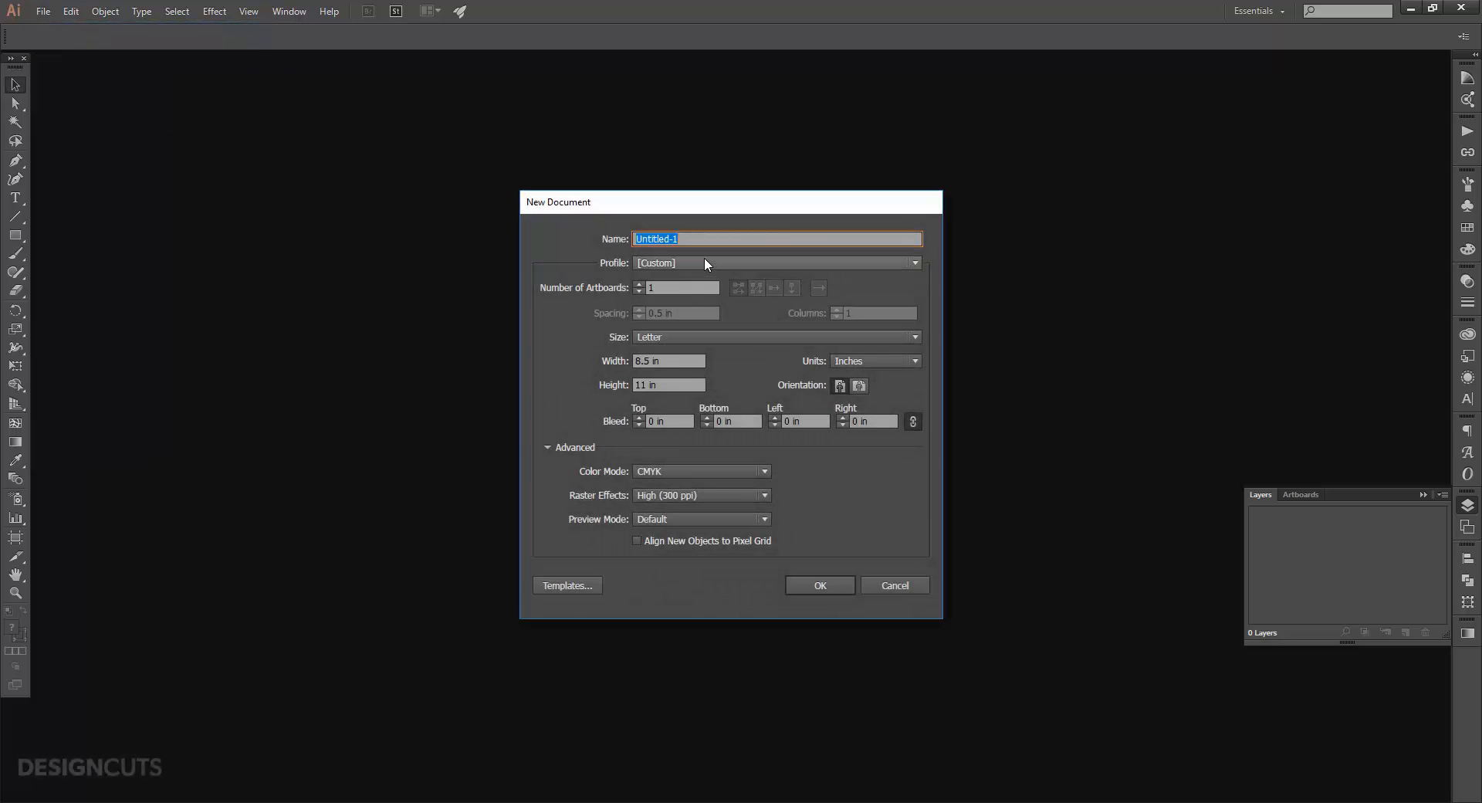
type("DC_")
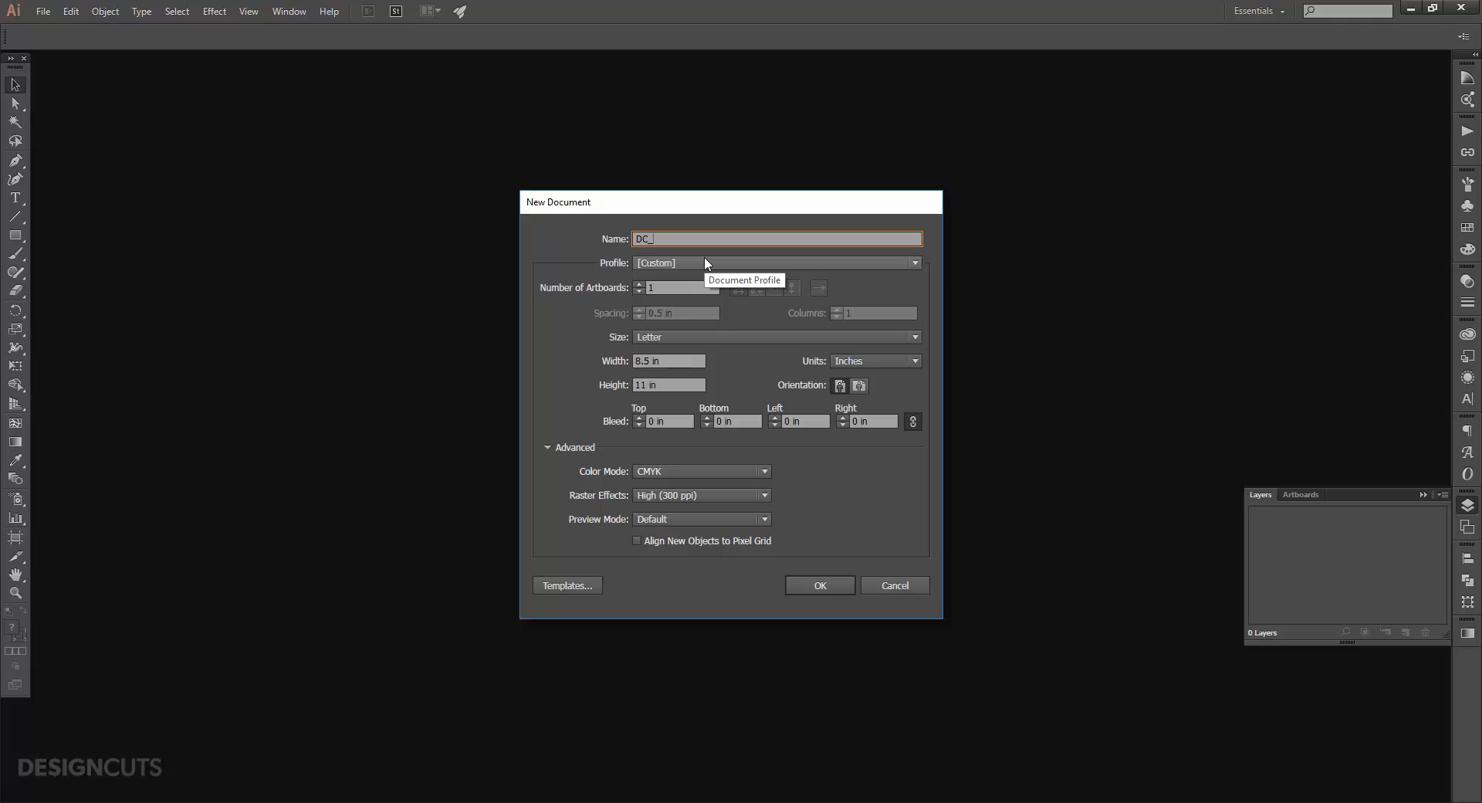
type("AviatorsLoungeMN_V")
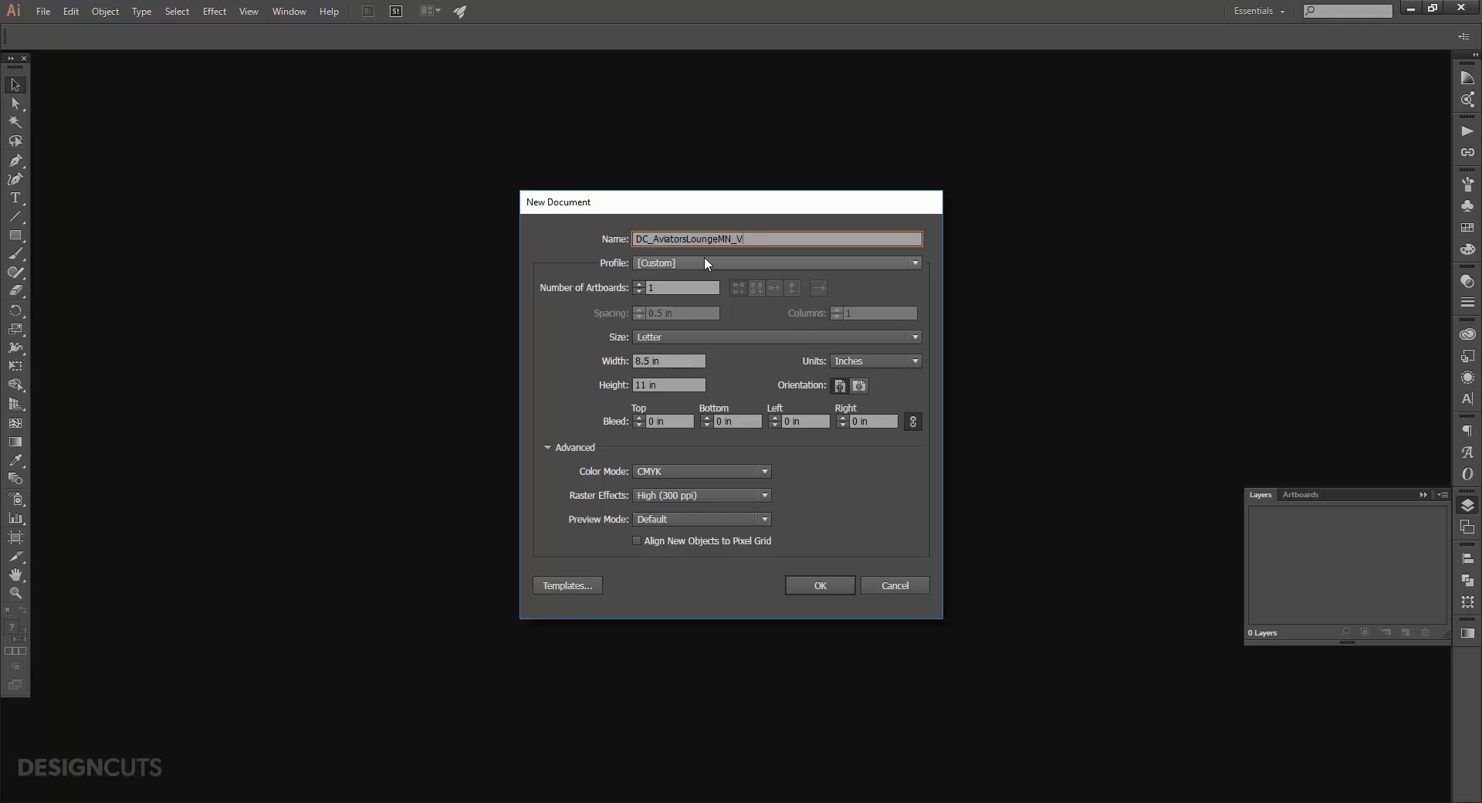
type("ectors")
Step: Choose Letter as the page size and RGB as the color mode, and create the document
left_click(659, 336)
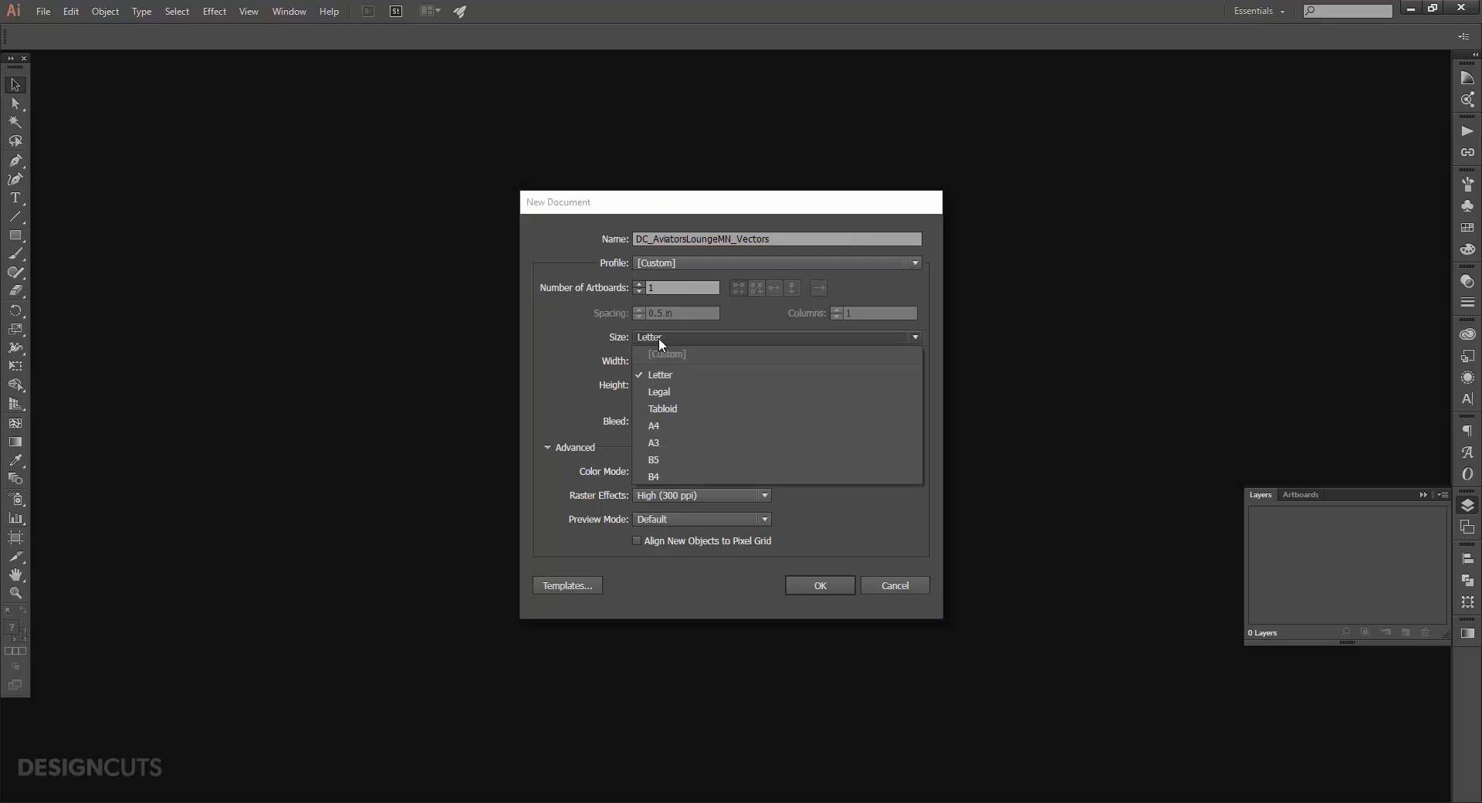
left_click(664, 376)
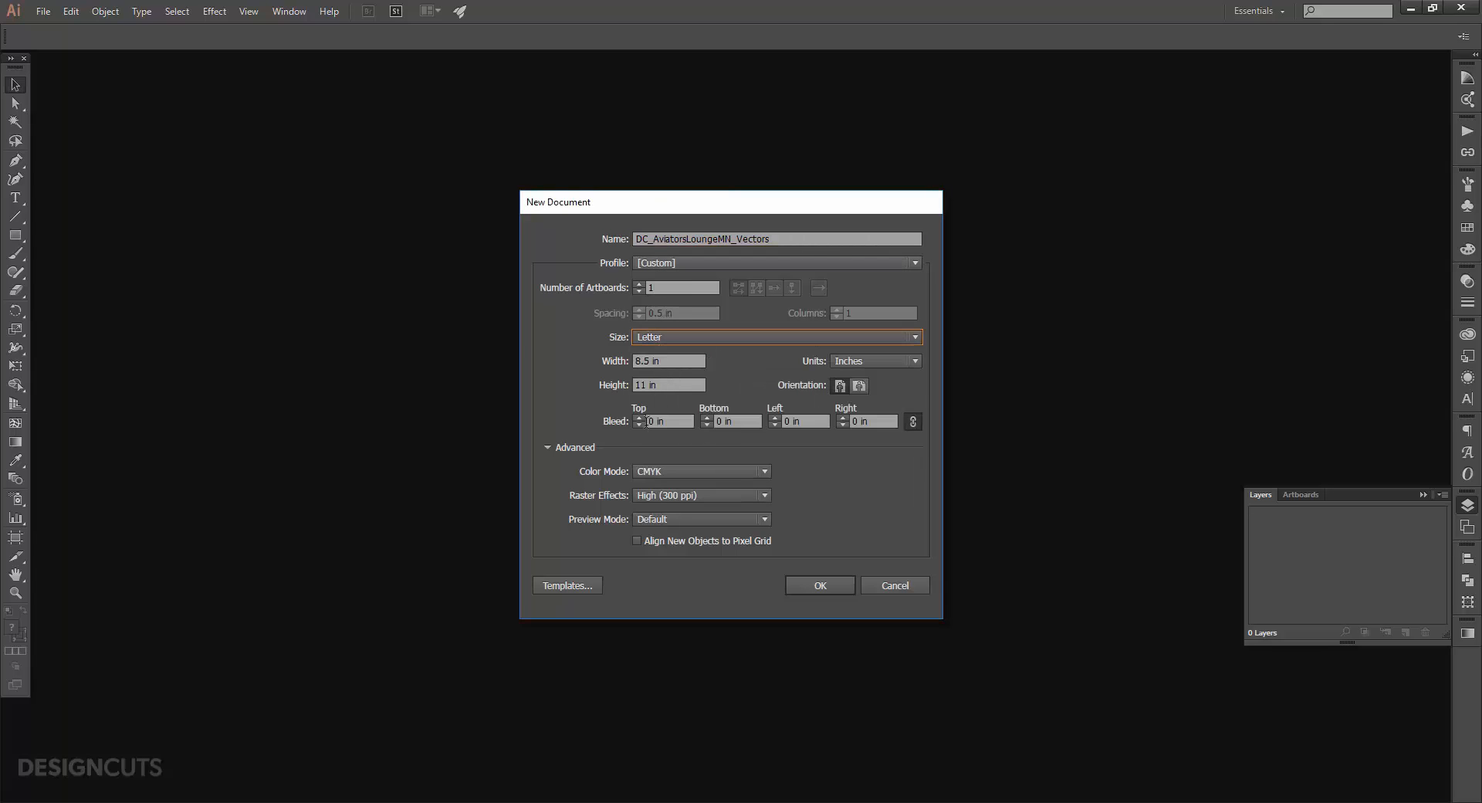
left_click(726, 472)
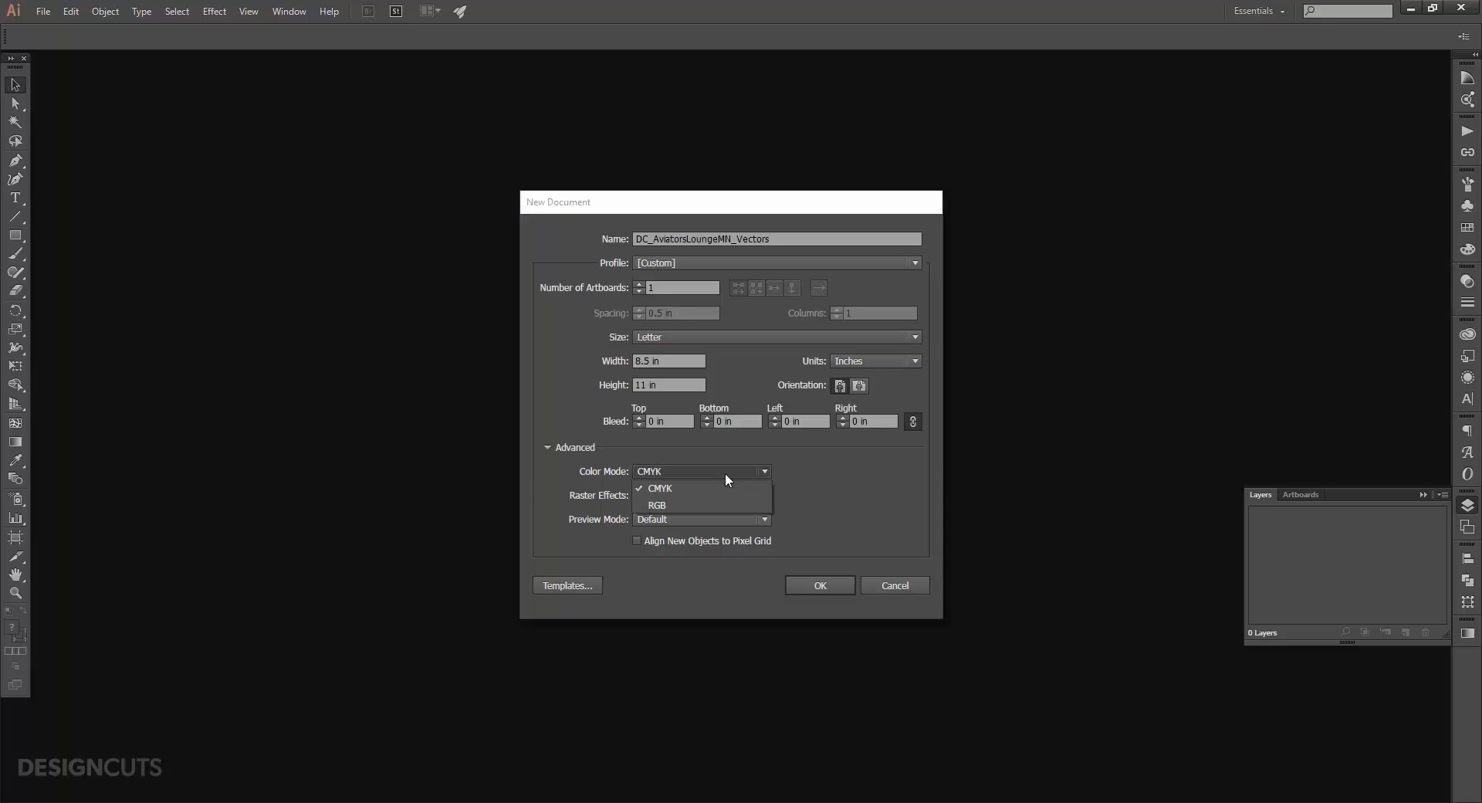
left_click(702, 498)
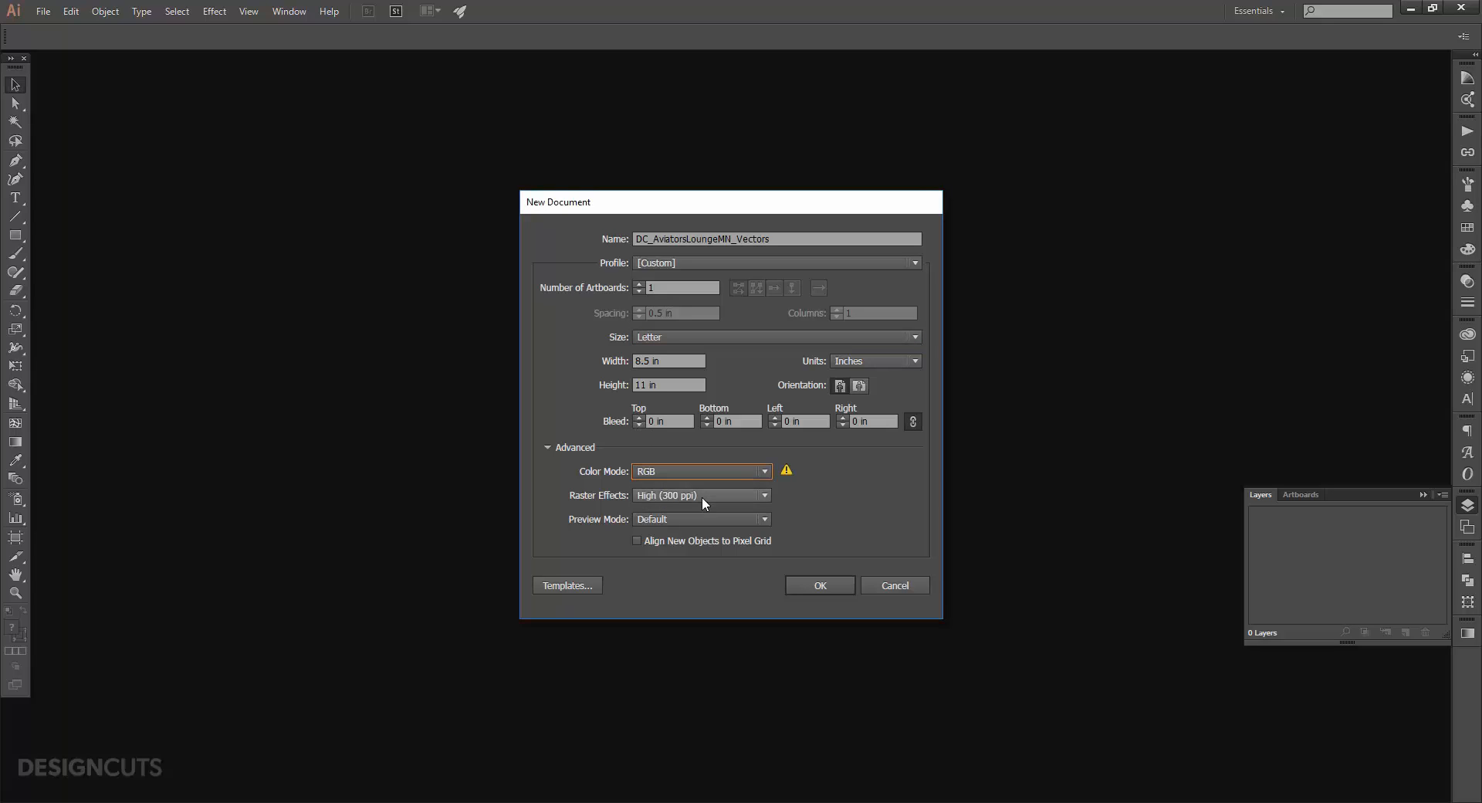
left_click(834, 584)
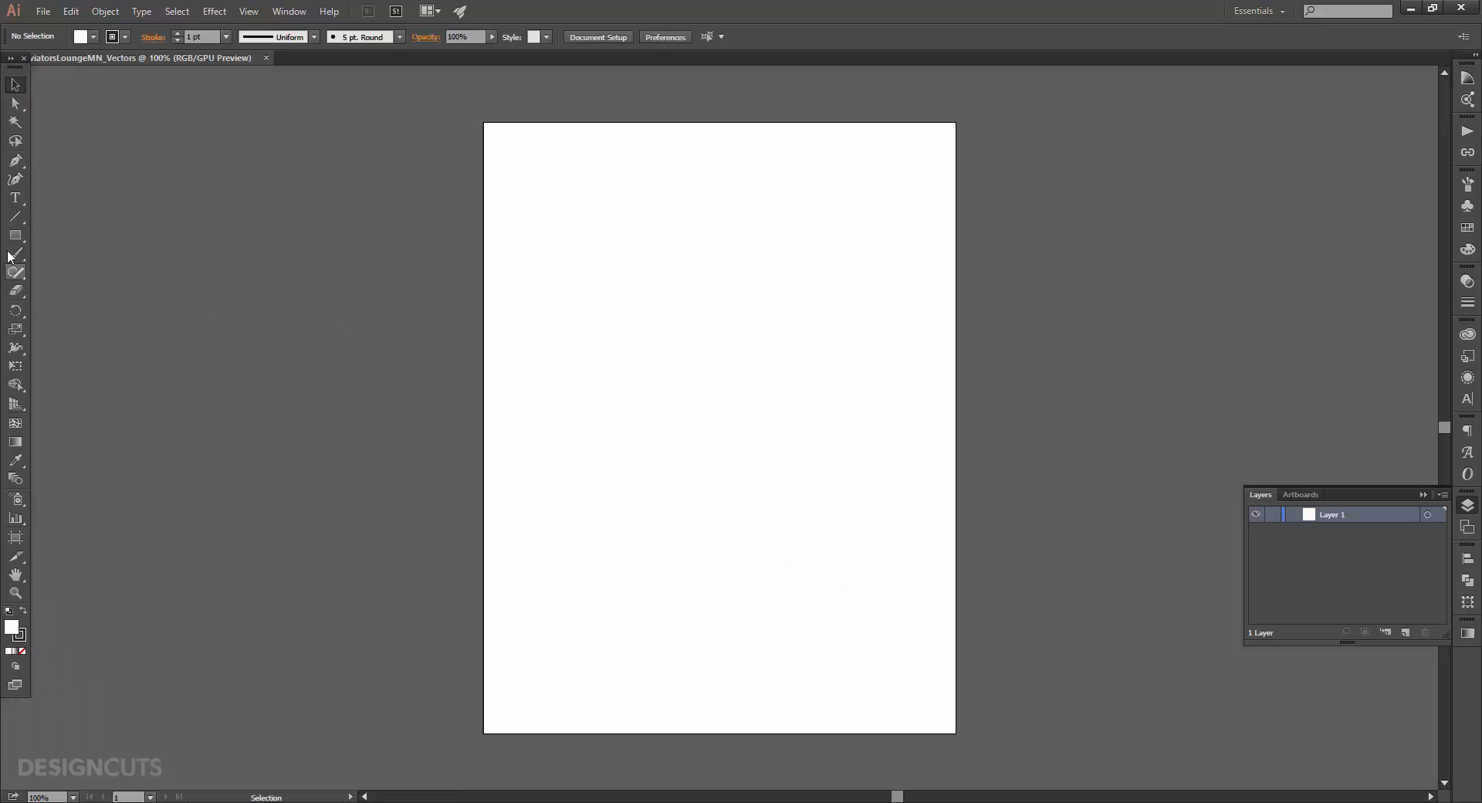
Step: Add a line of point text reading "Aviator's" on the upper half of the artboard
left_click(15, 205)
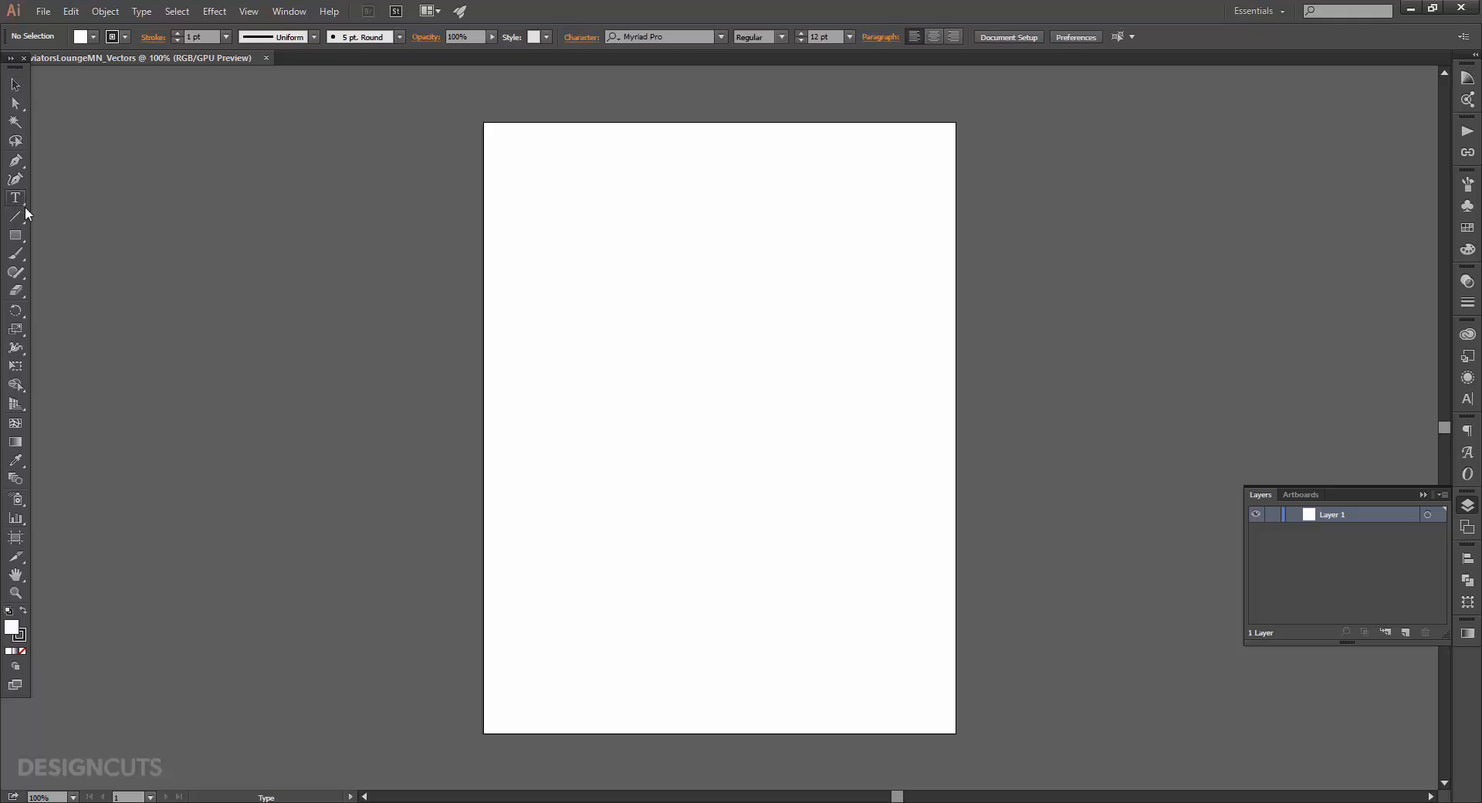
left_click(616, 386)
type("Aviator")
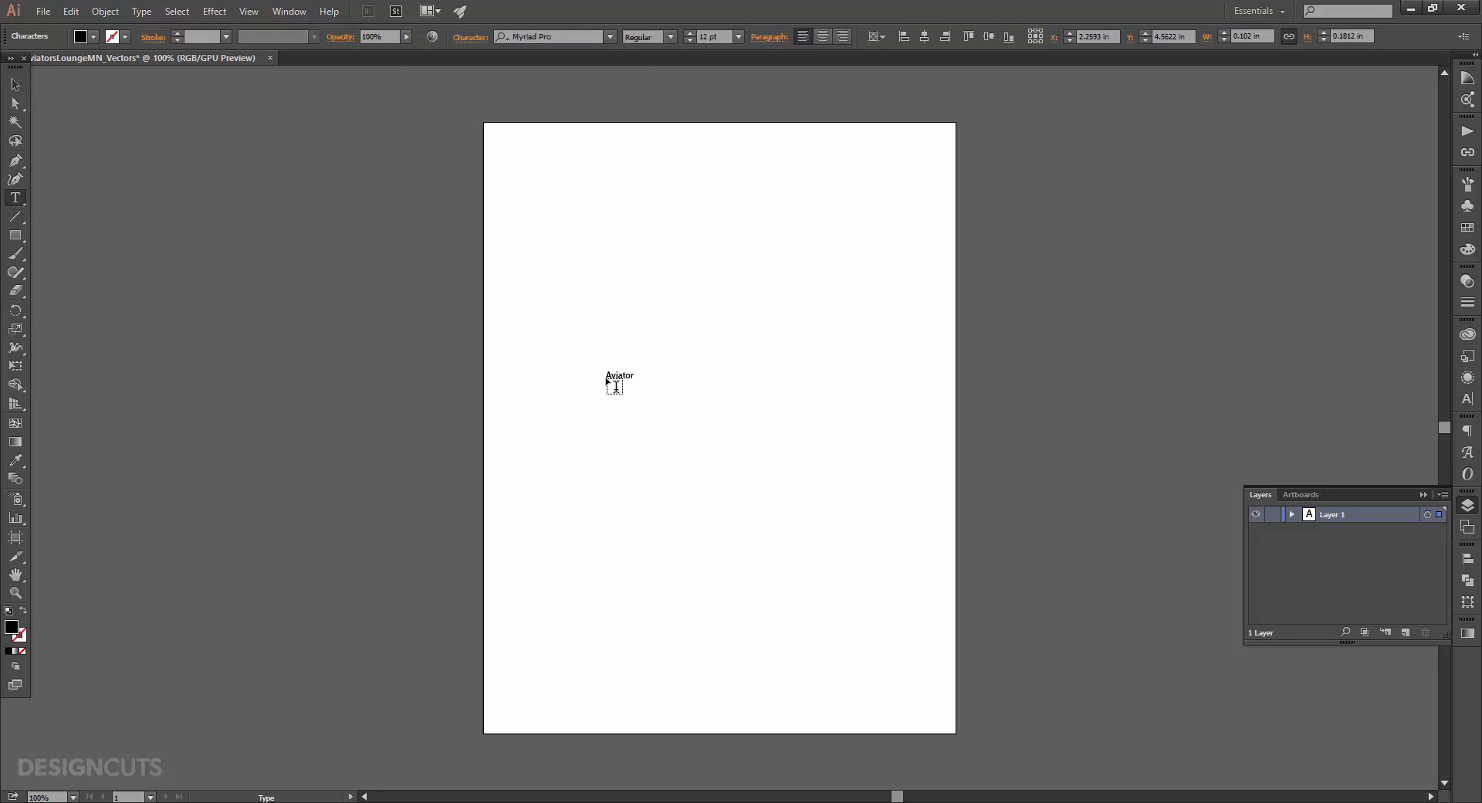
type("'s")
key("Escape")
left_click(14, 86)
Step: Replace the double quotation mark before the "s" with a single apostrophe so the text reads "Aviator's"
key("z")
left_click_drag(651, 376, 881, 401)
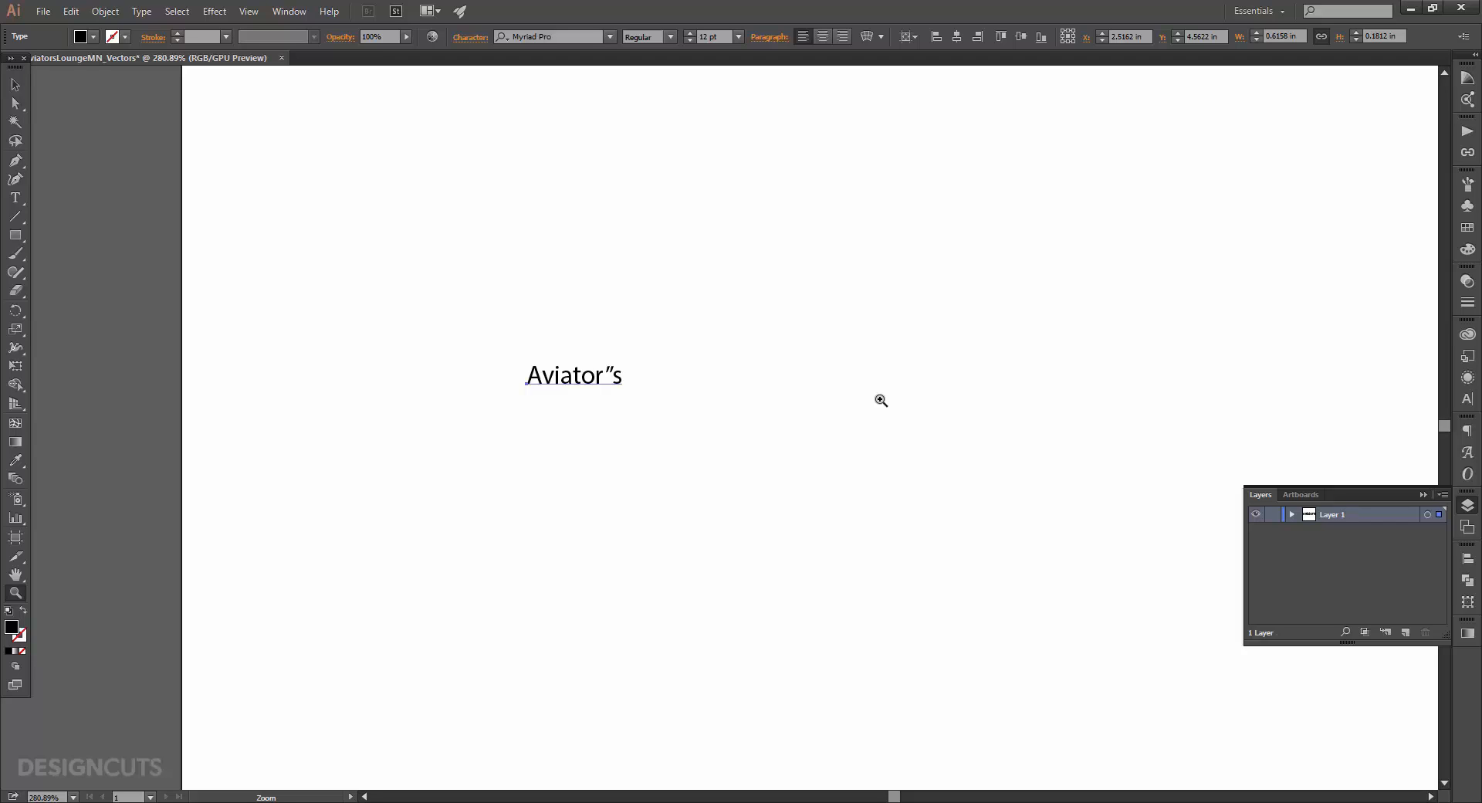
key("t")
left_click(611, 367)
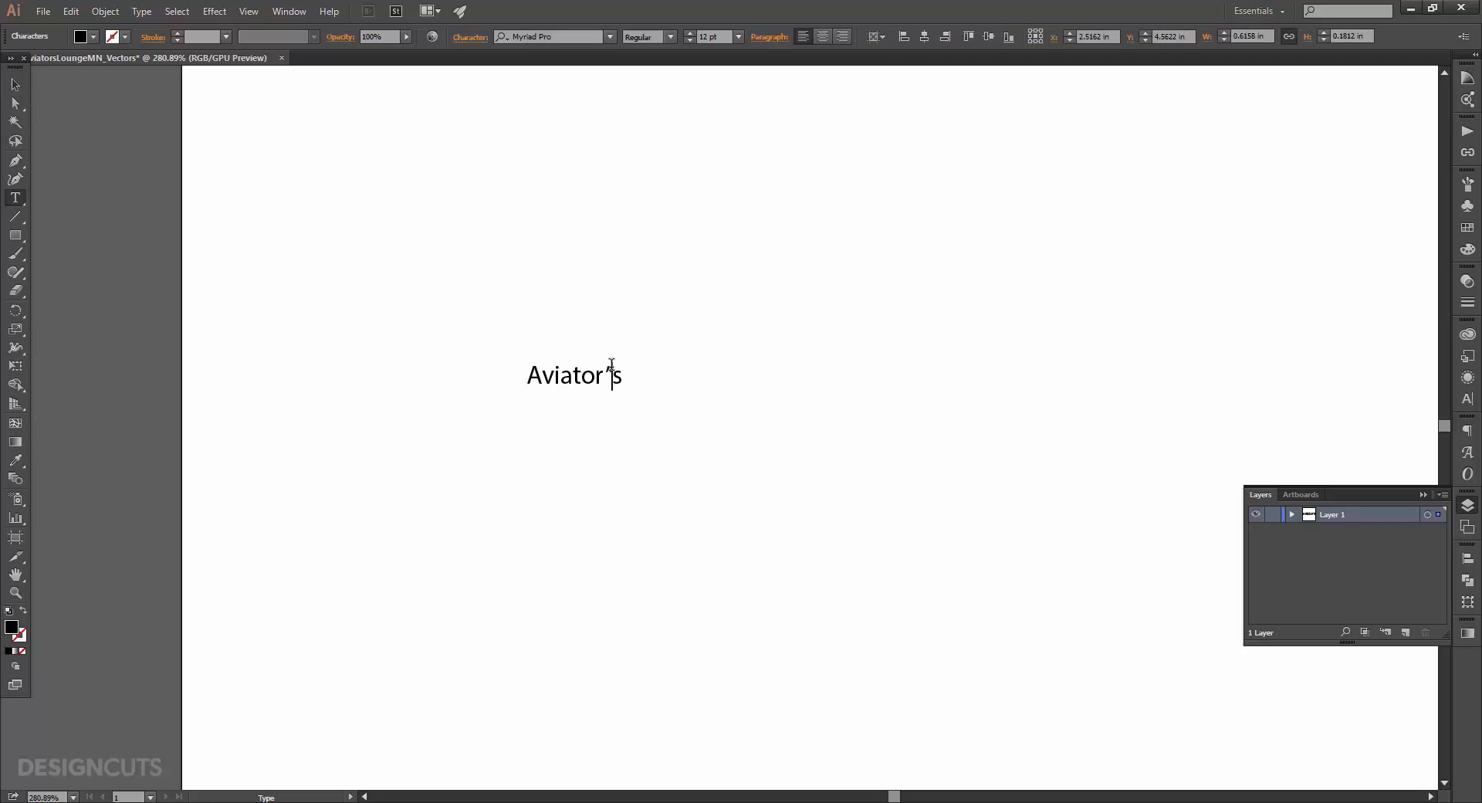
key("BackSpace")
type("'")
left_click(13, 85)
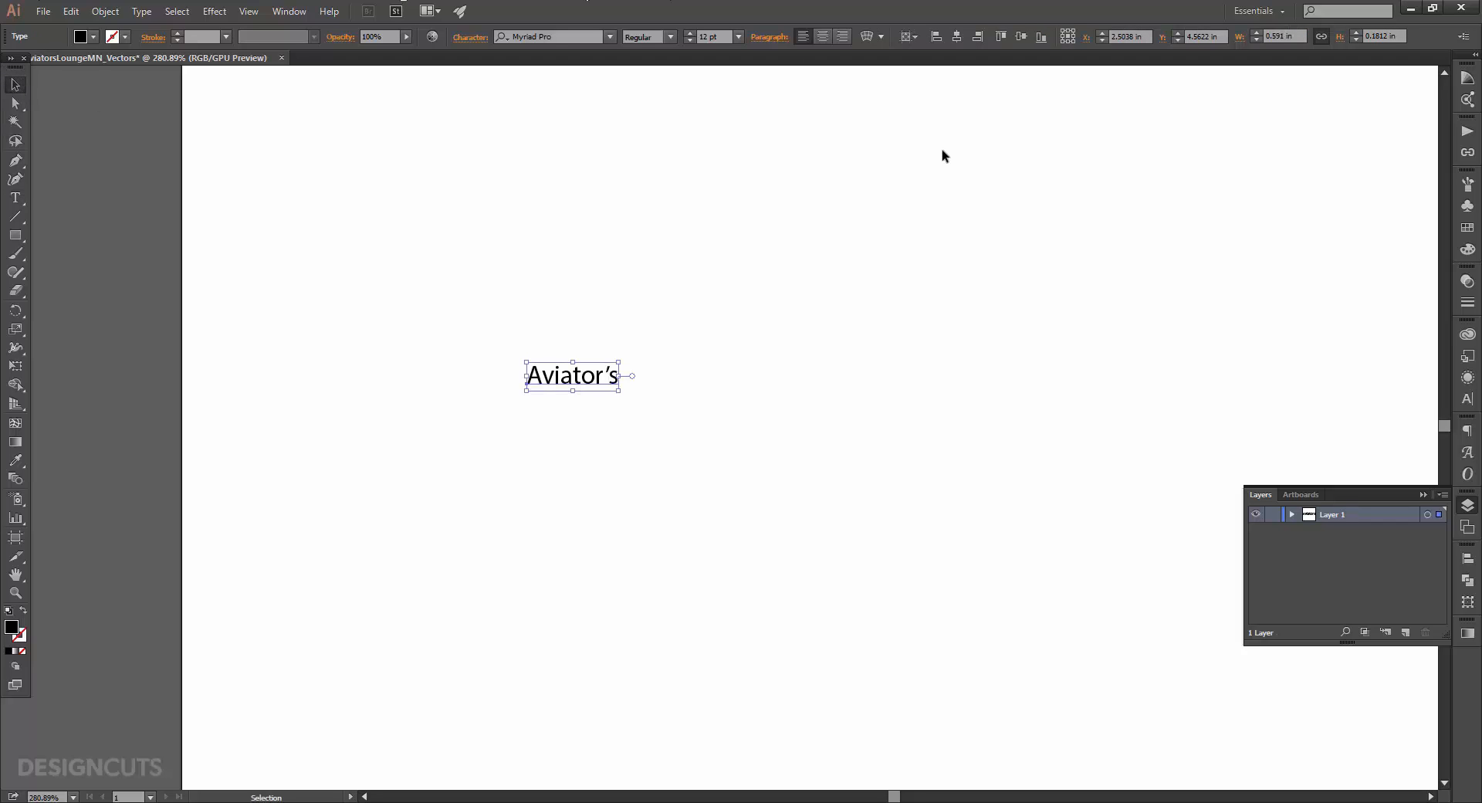
Step: Set the "Aviator's" text to Cosmopolitan Script Medium at 105 pt
left_click(1468, 400)
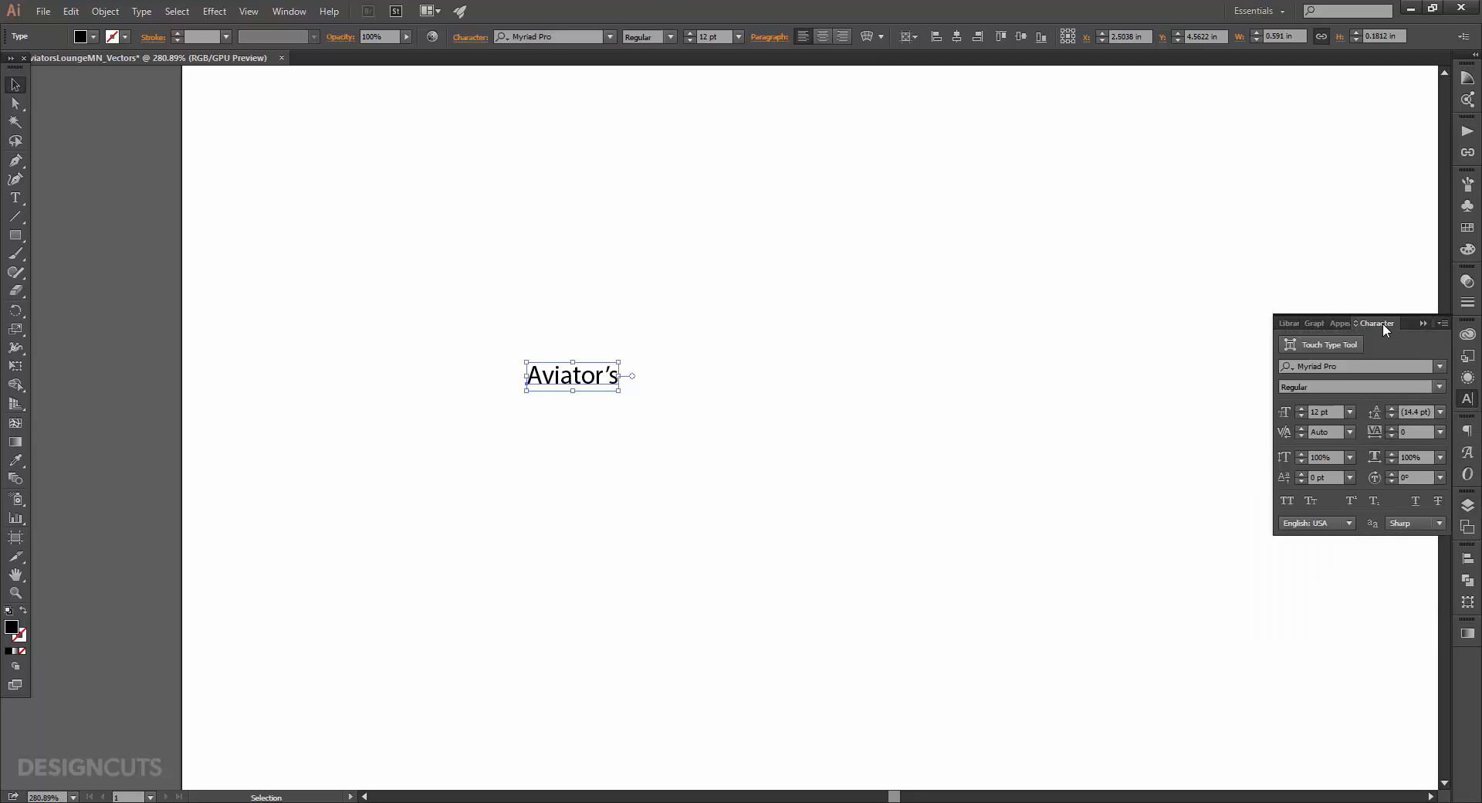
left_click(1386, 364)
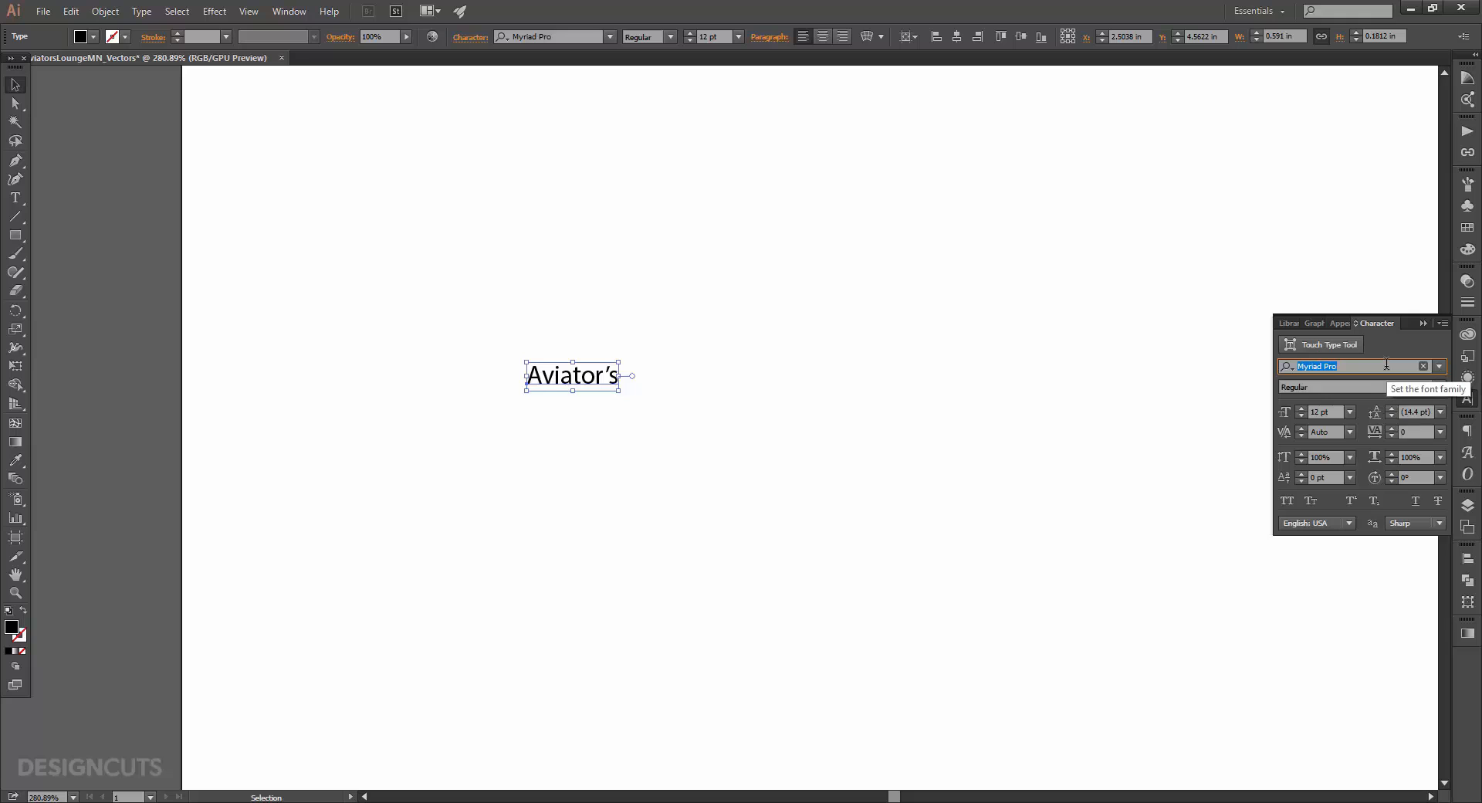
type("cosmopo")
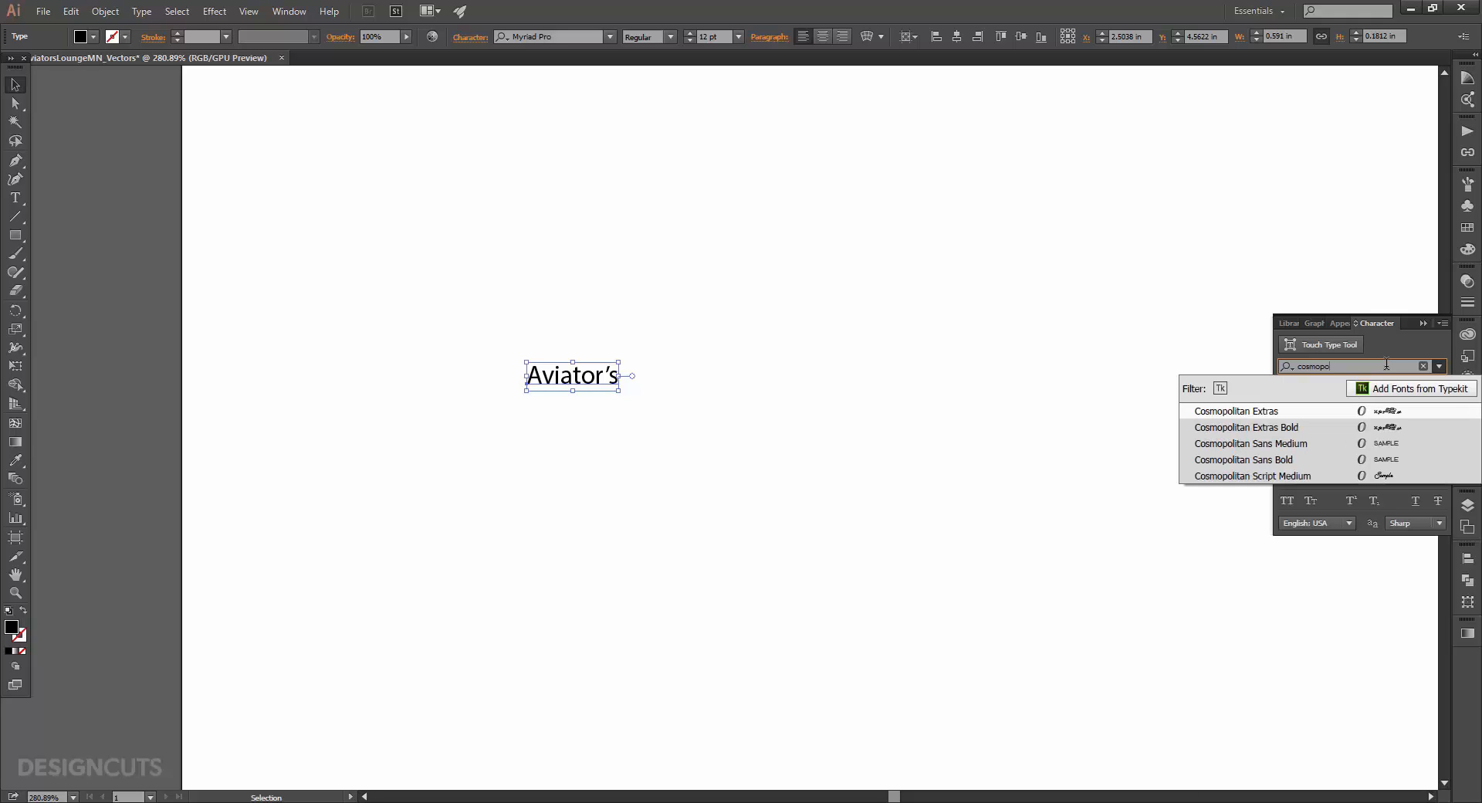
left_click(1368, 476)
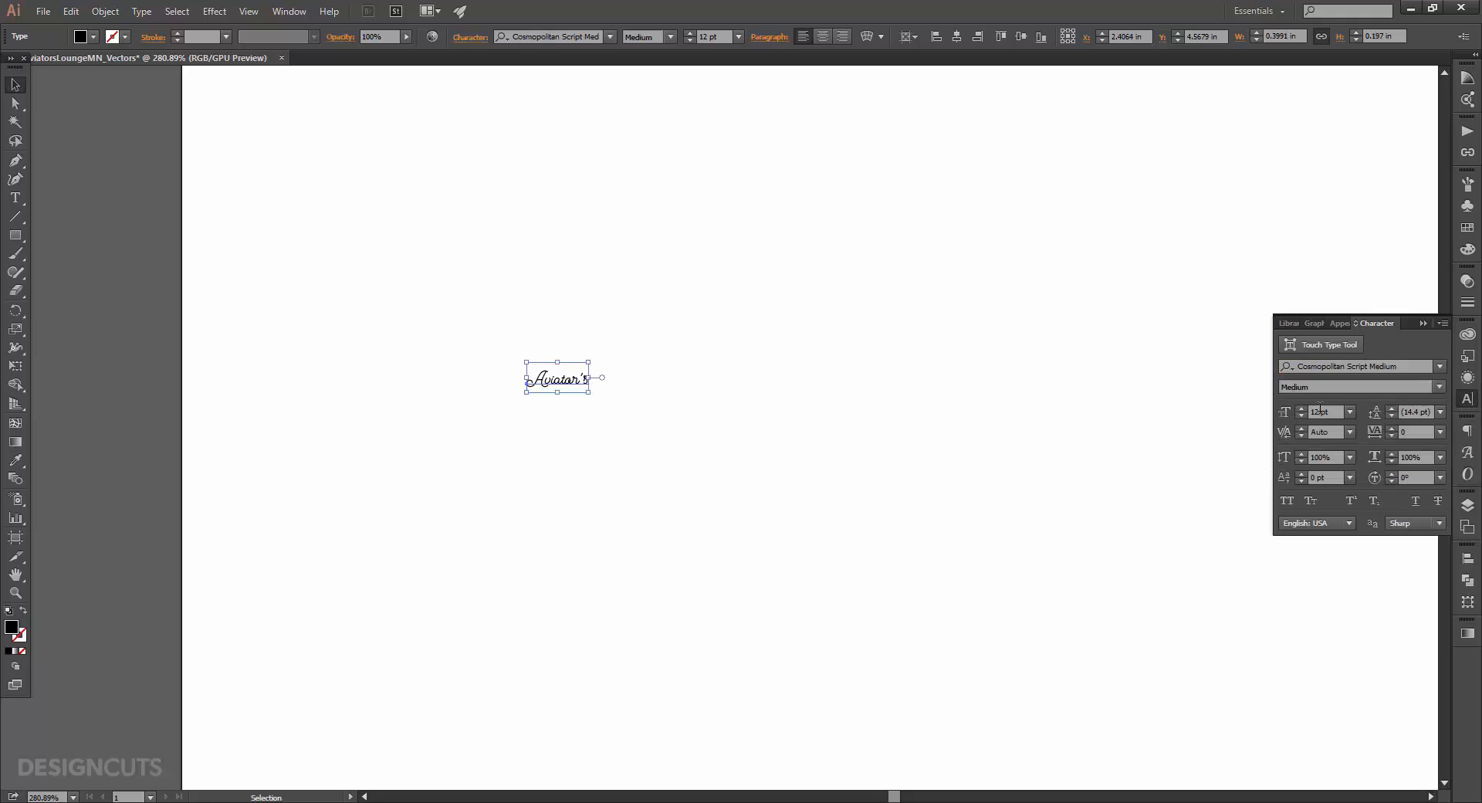
left_click(1317, 412)
type("105")
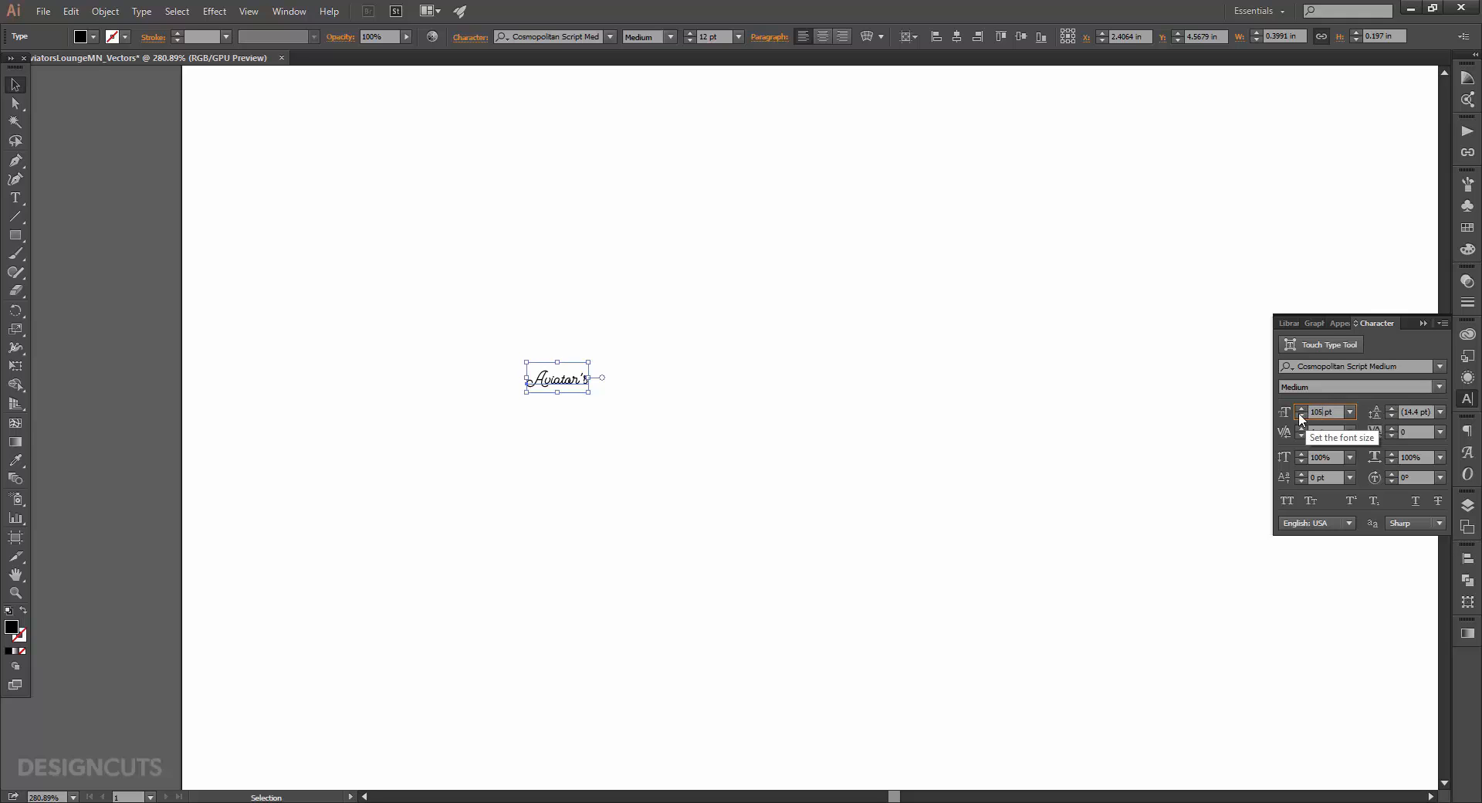
key("Return")
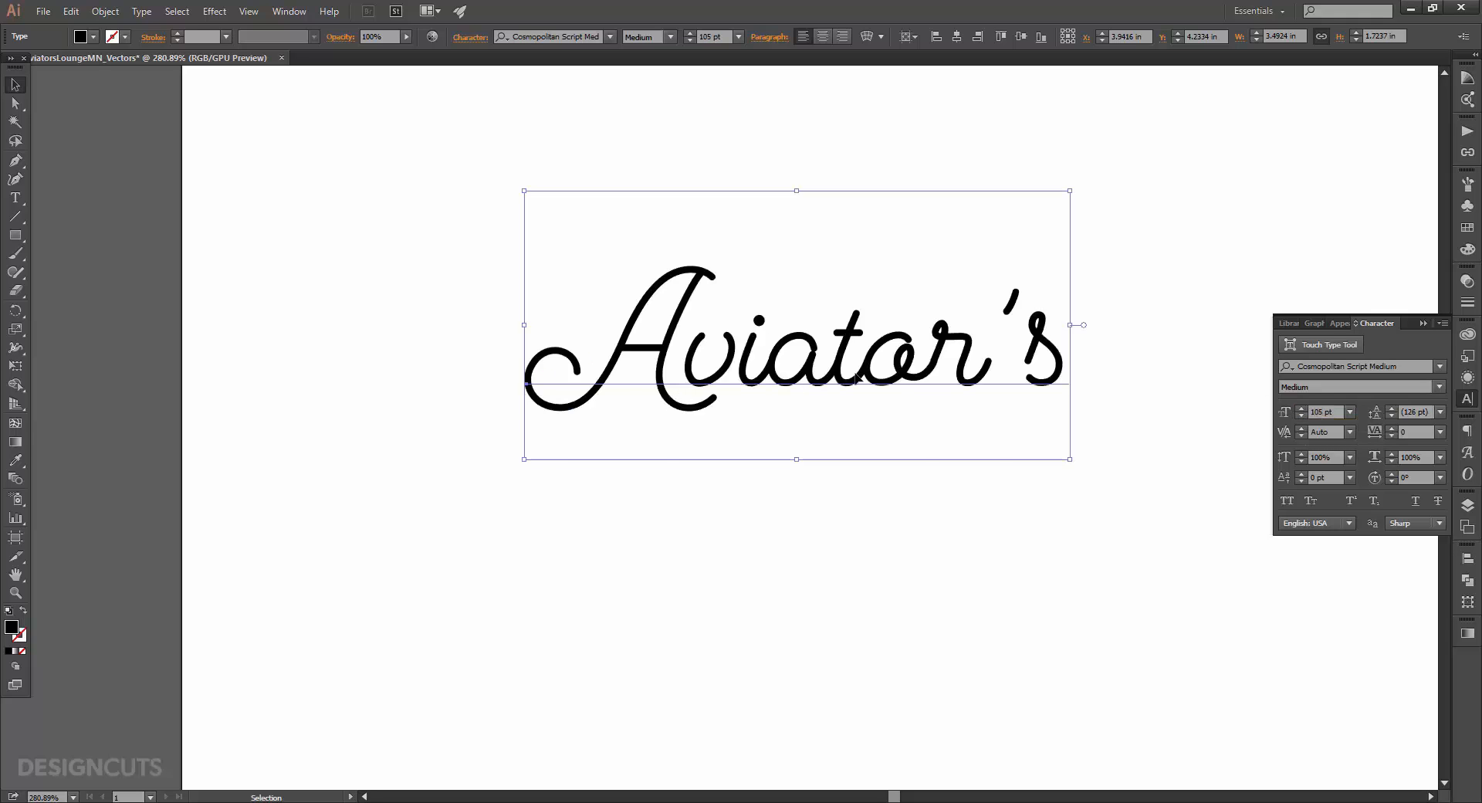
Step: Move the "Aviator's" text about 0.34 in to the left and 0.43 in down on the artboard
left_click_drag(853, 375, 801, 444)
key("space")
left_click_drag(886, 616, 806, 548)
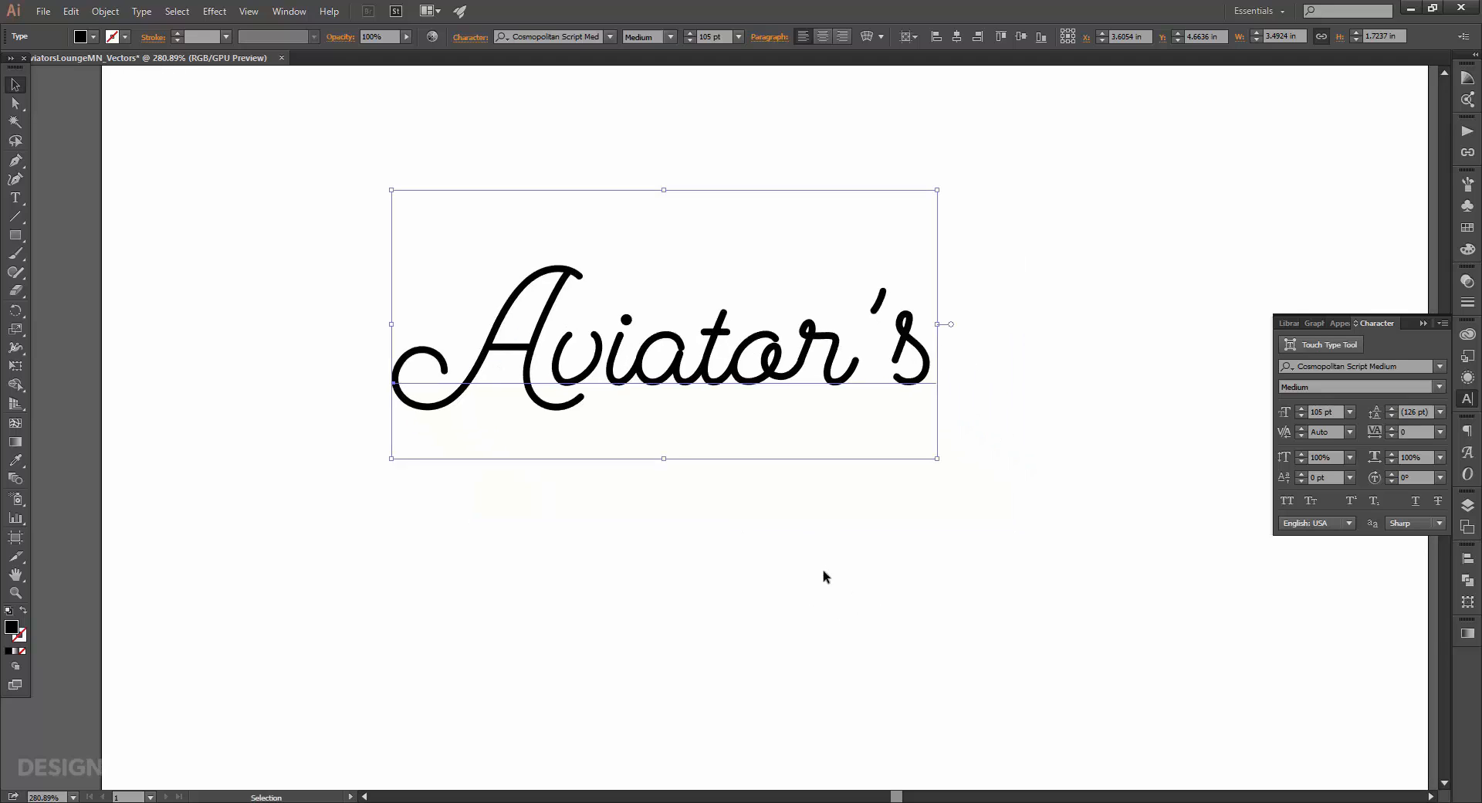
Step: Fill the "Aviator's" text with the blue color R 18, G 188, B 213
left_click(1474, 251)
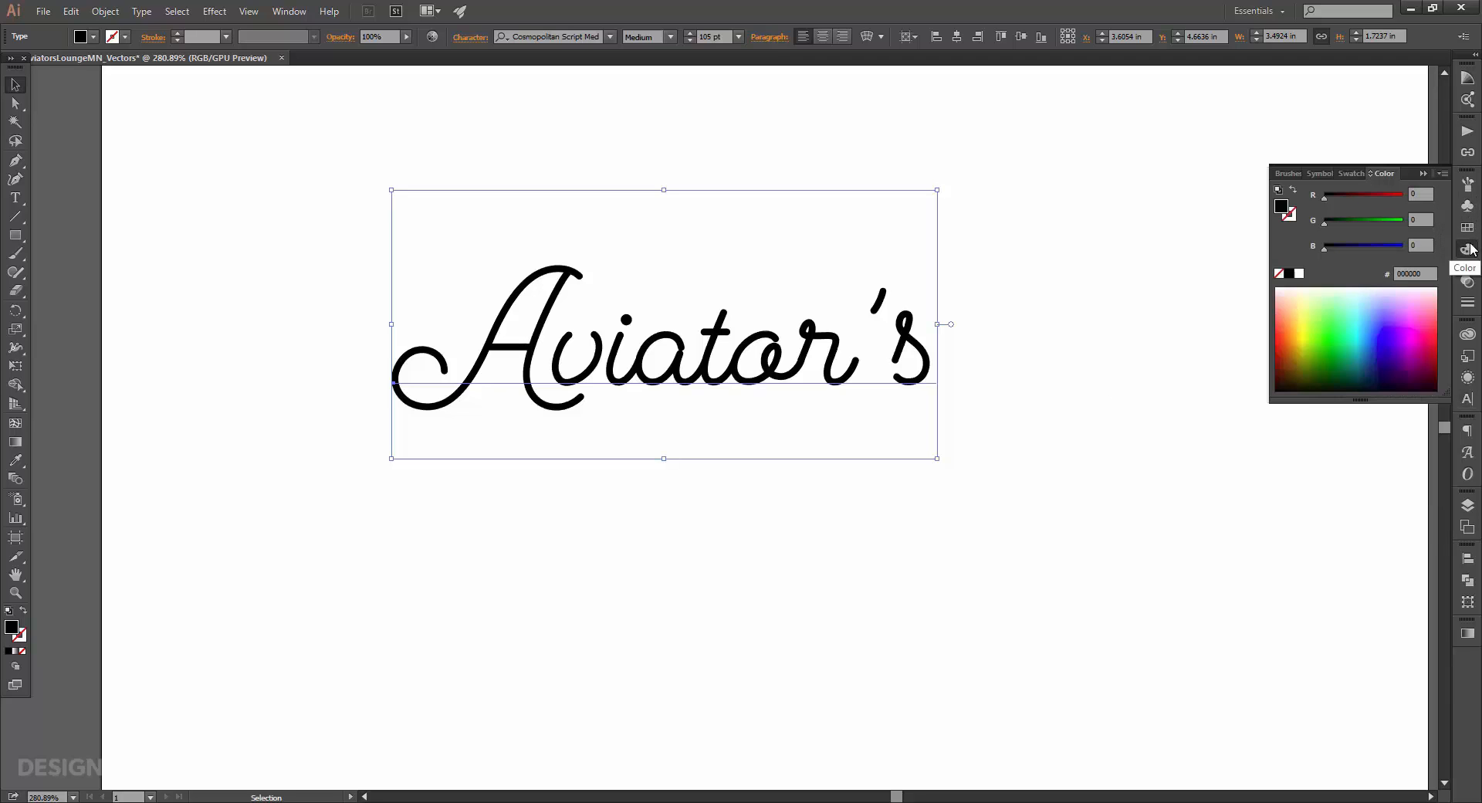
left_click(1417, 193)
type("18")
key("Tab")
type("188")
key("Tab")
type("213")
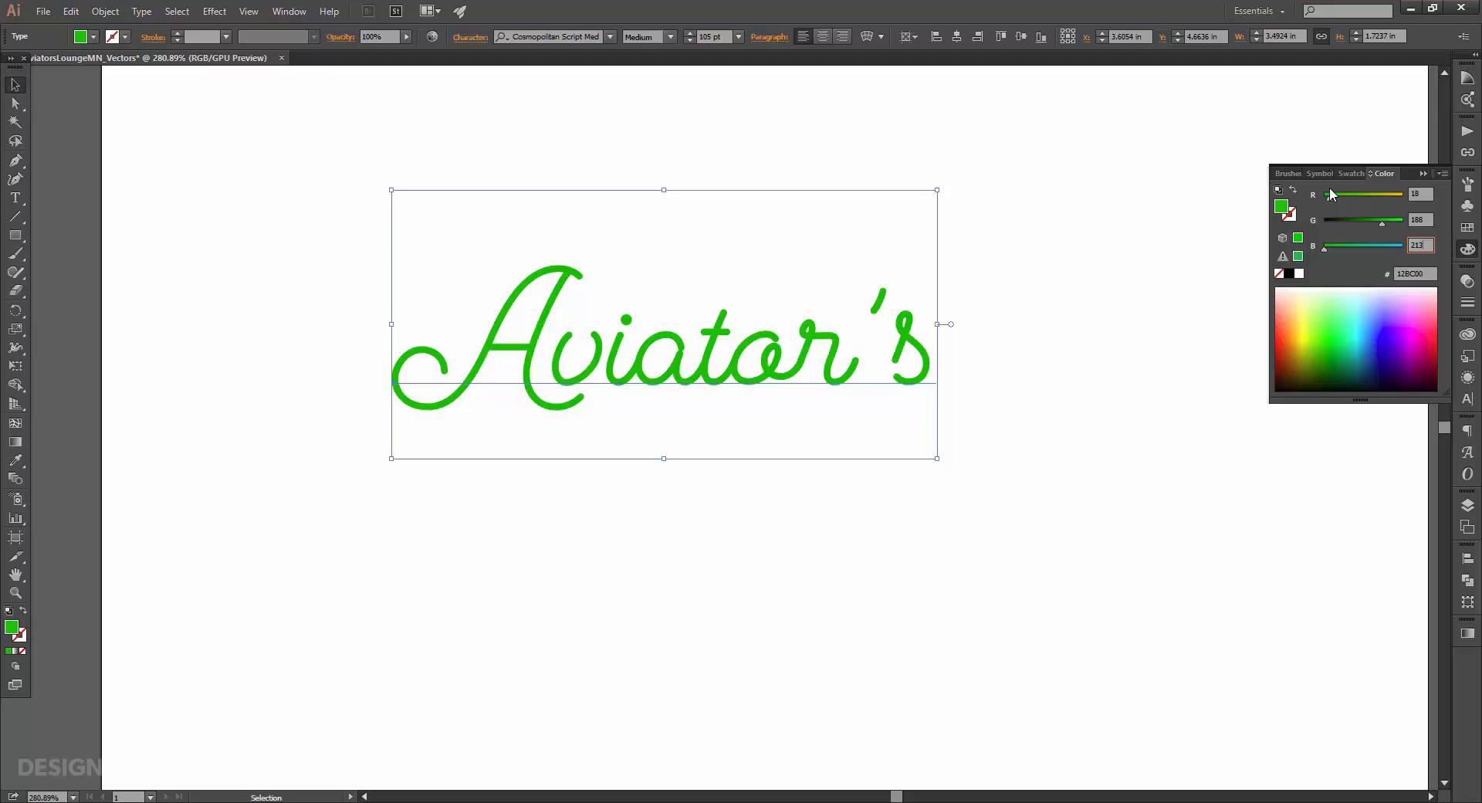
key("Tab")
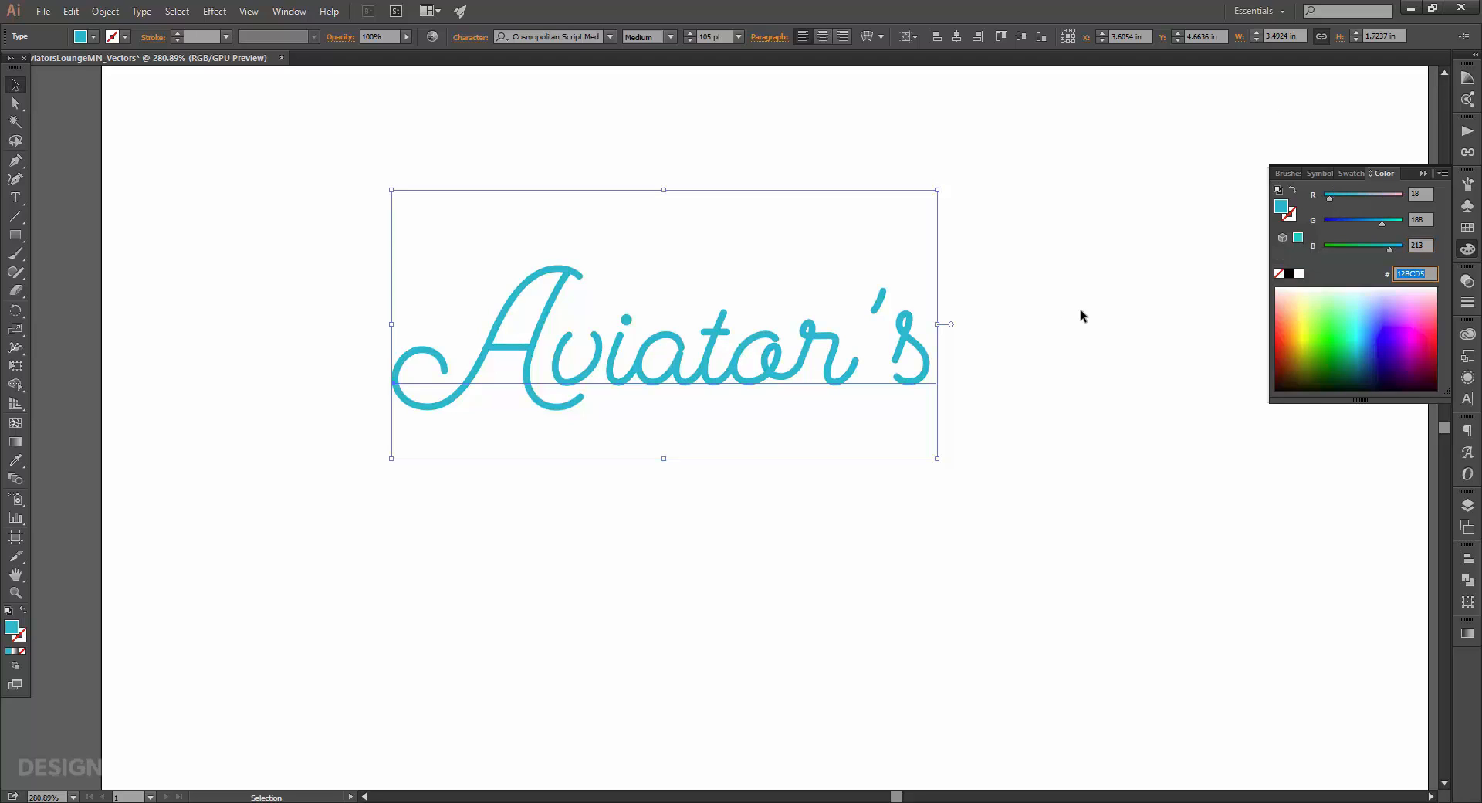
Step: Save the text's blue fill color as a new swatch with the default name and settings
left_click(1468, 228)
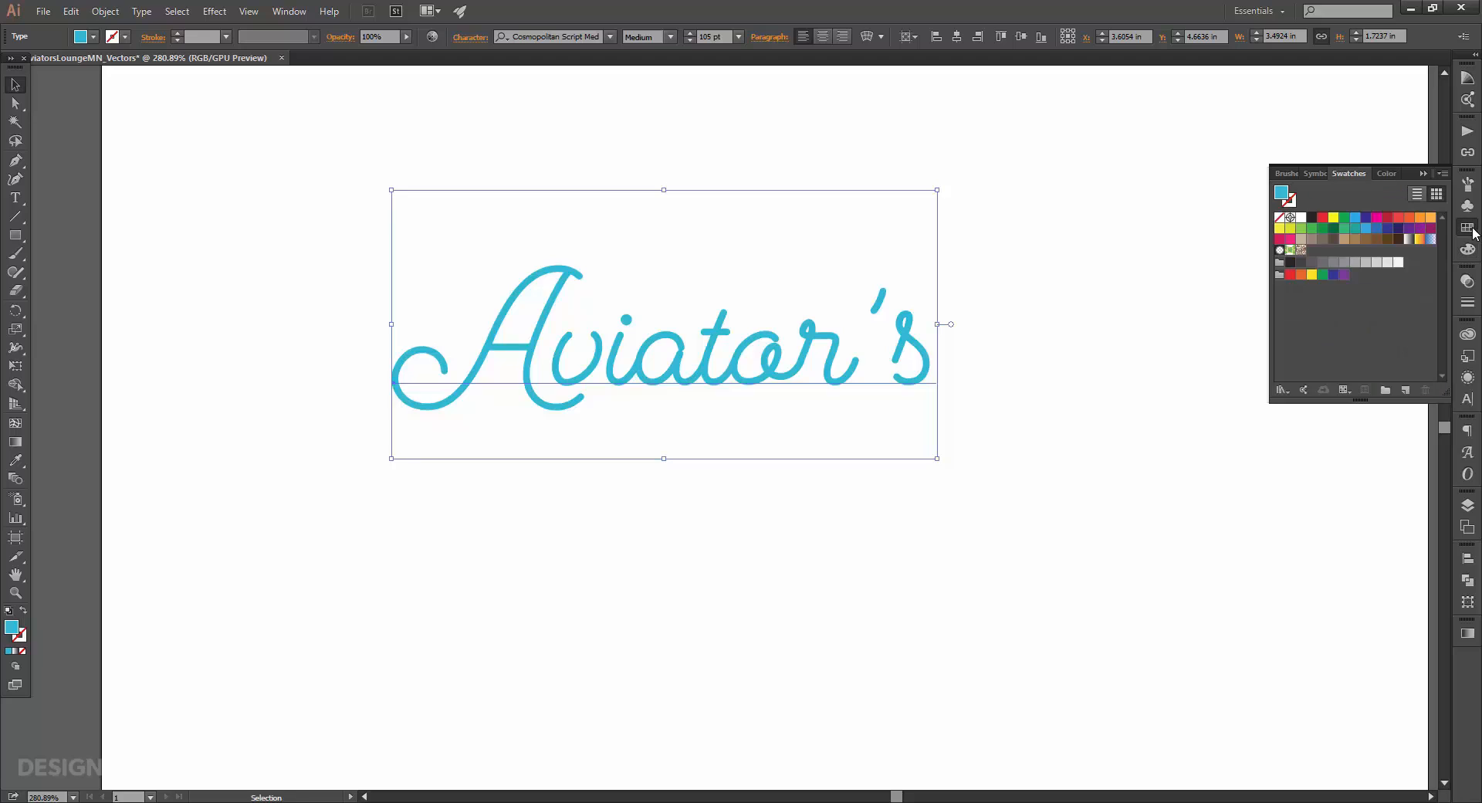
left_click(1405, 389)
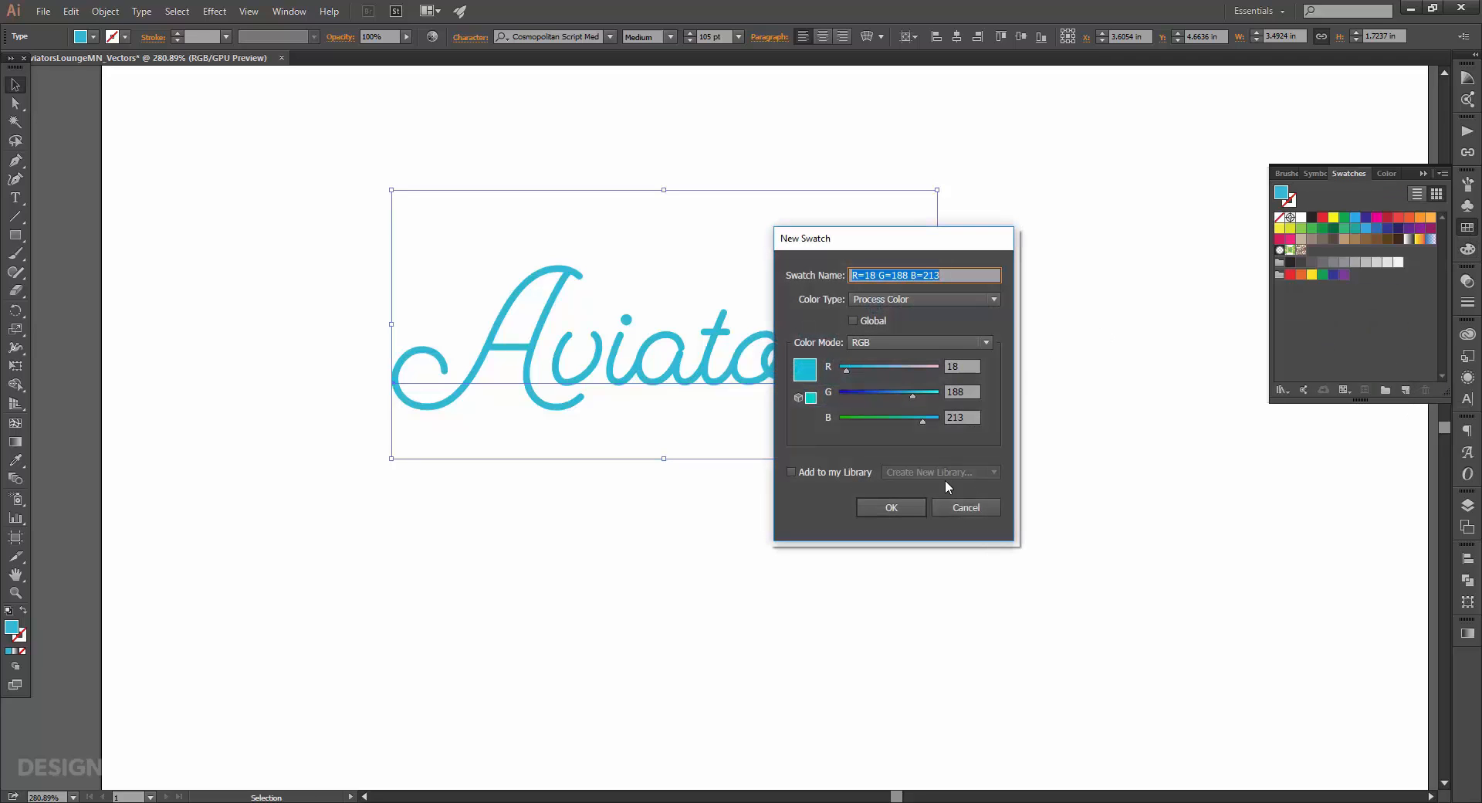
left_click(894, 507)
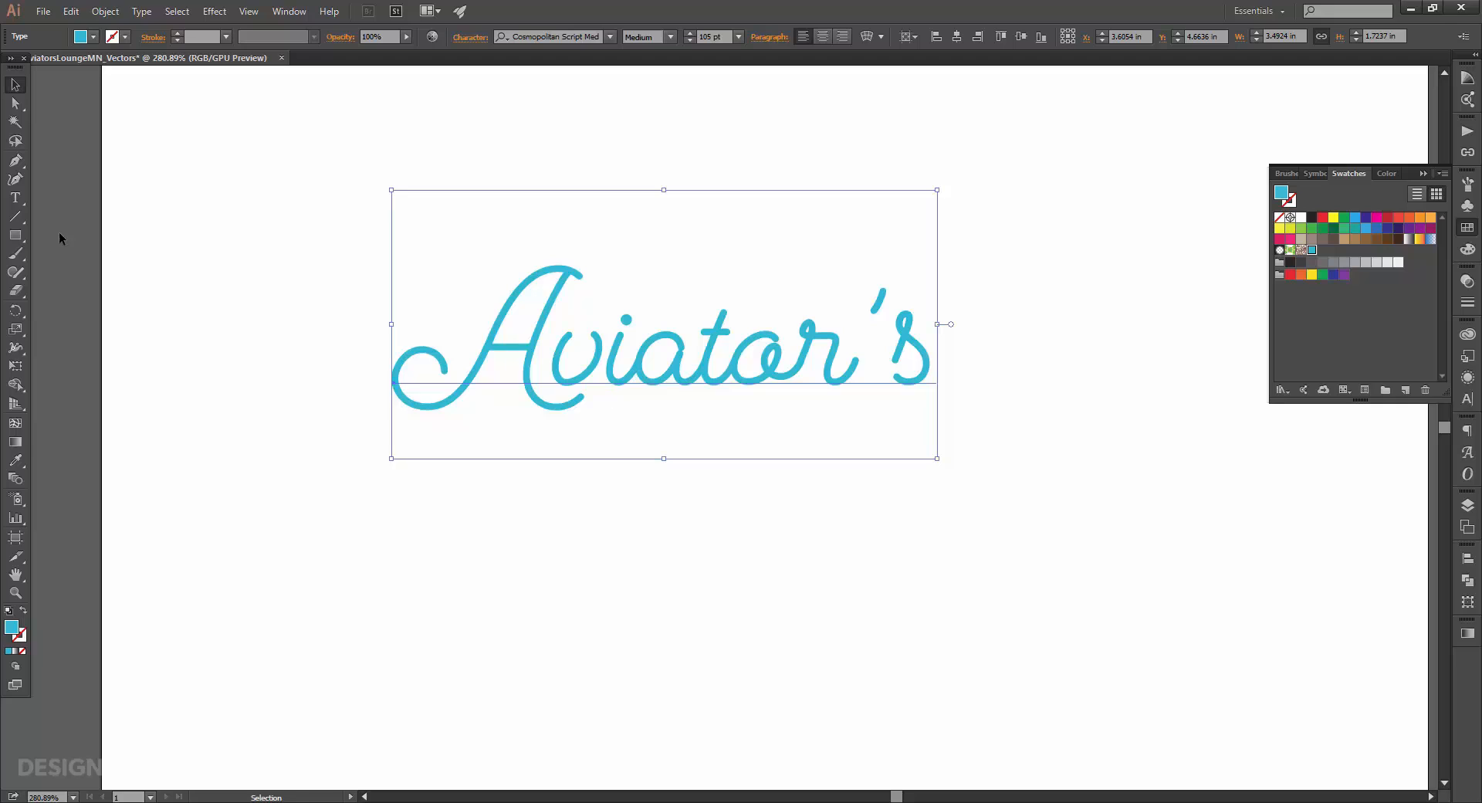
Step: Add a separate line of point text reading "Lounge" below "Aviator's" and select it as an object
key("t")
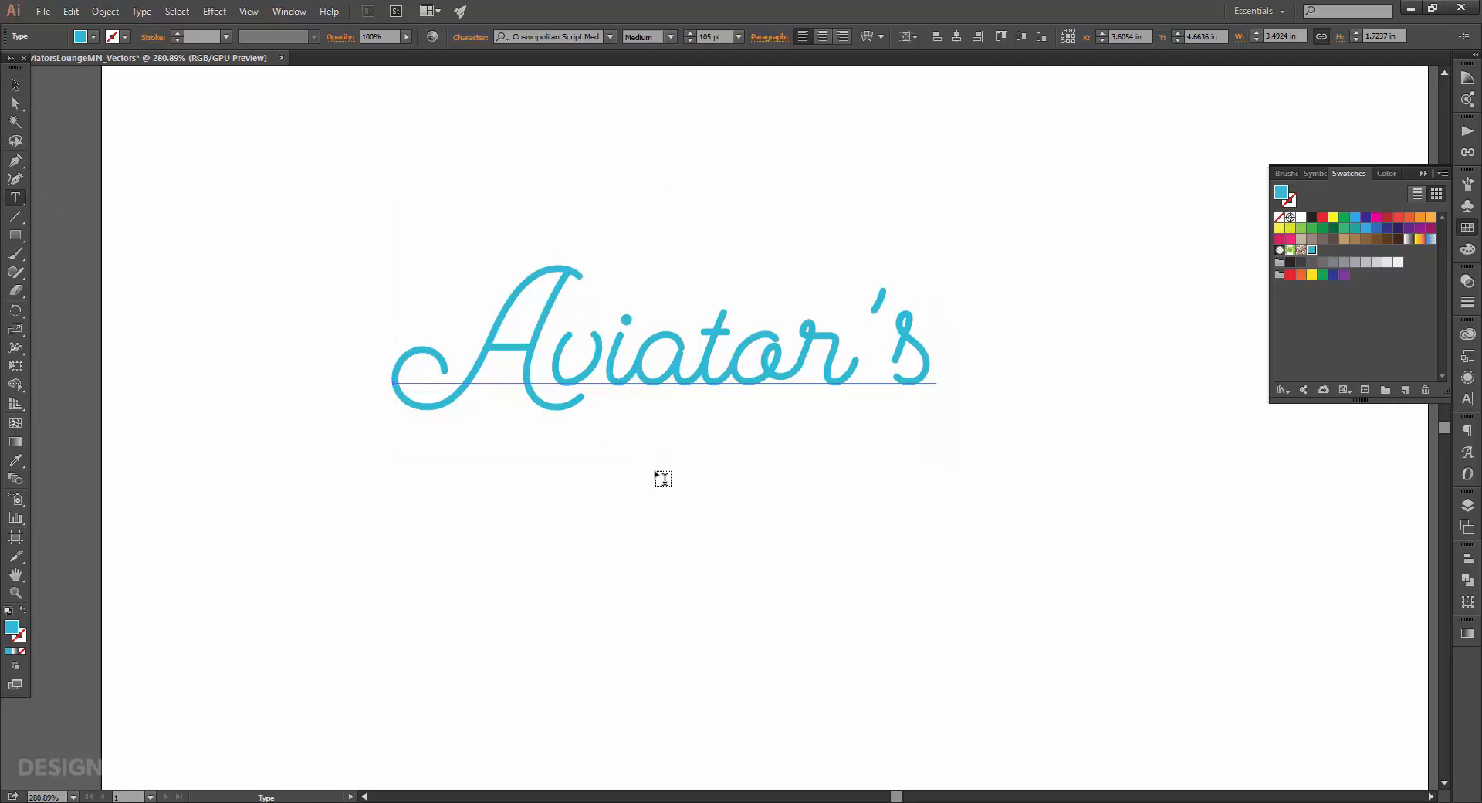
left_click(662, 499)
type("L")
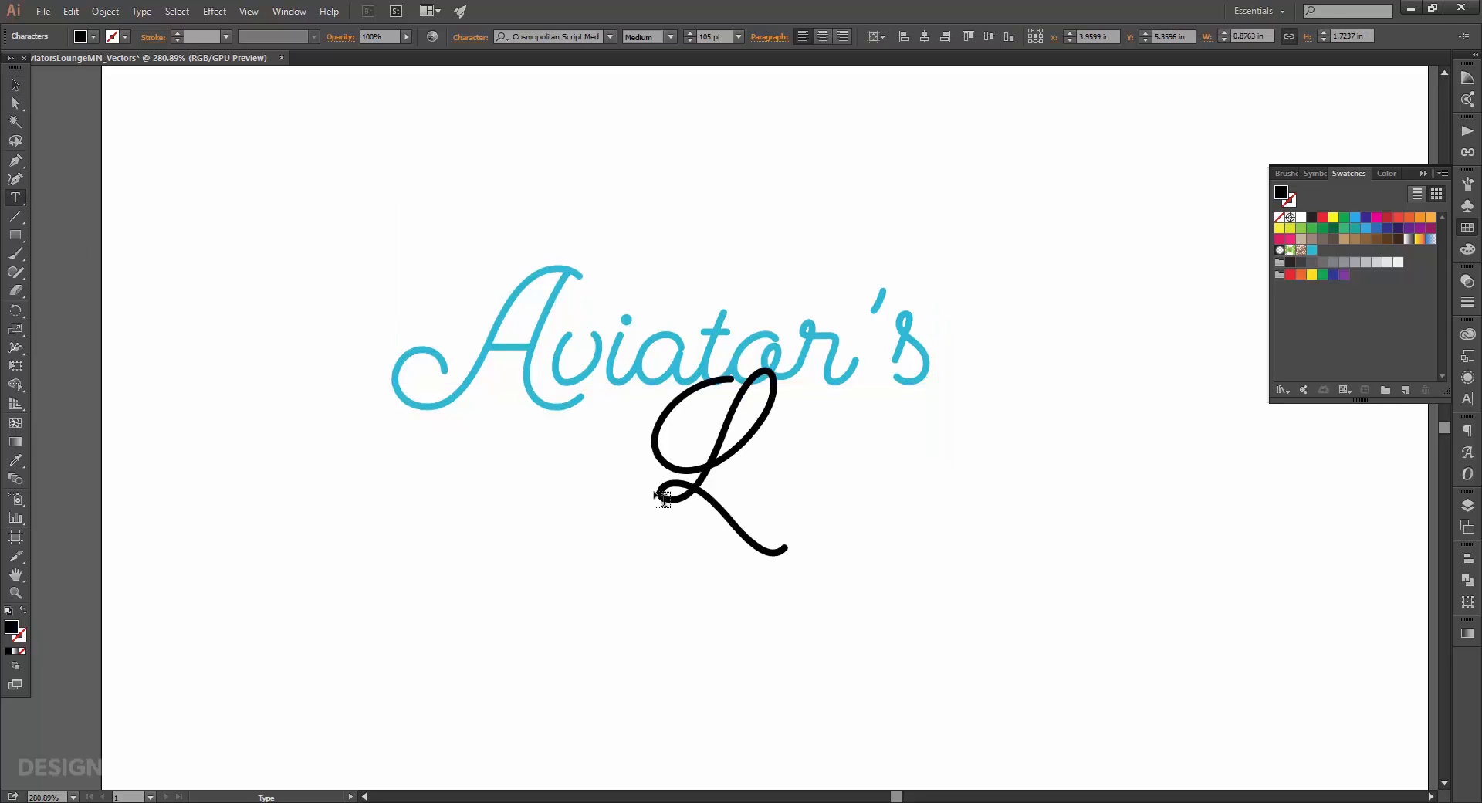
type("ounge")
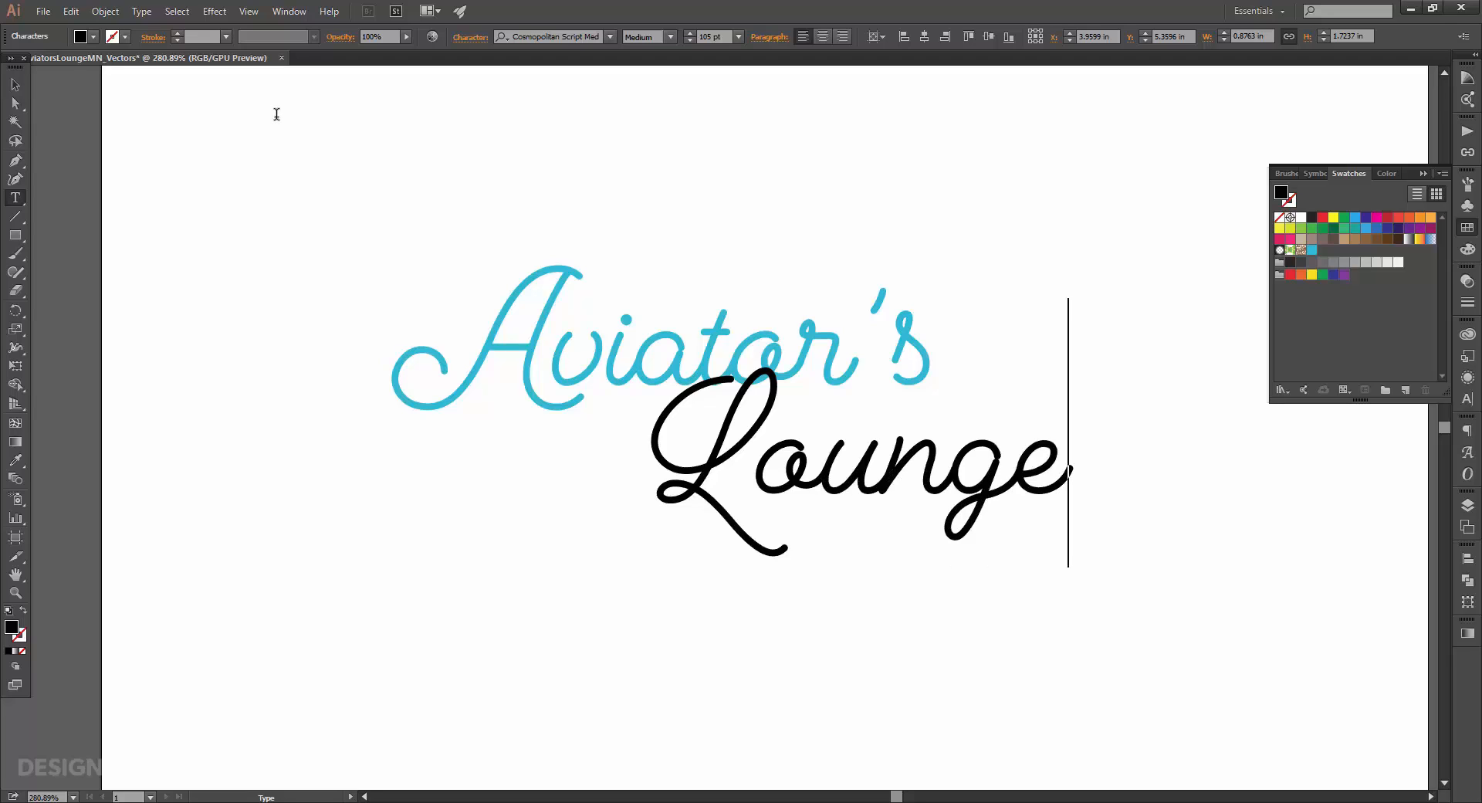
left_click(16, 84)
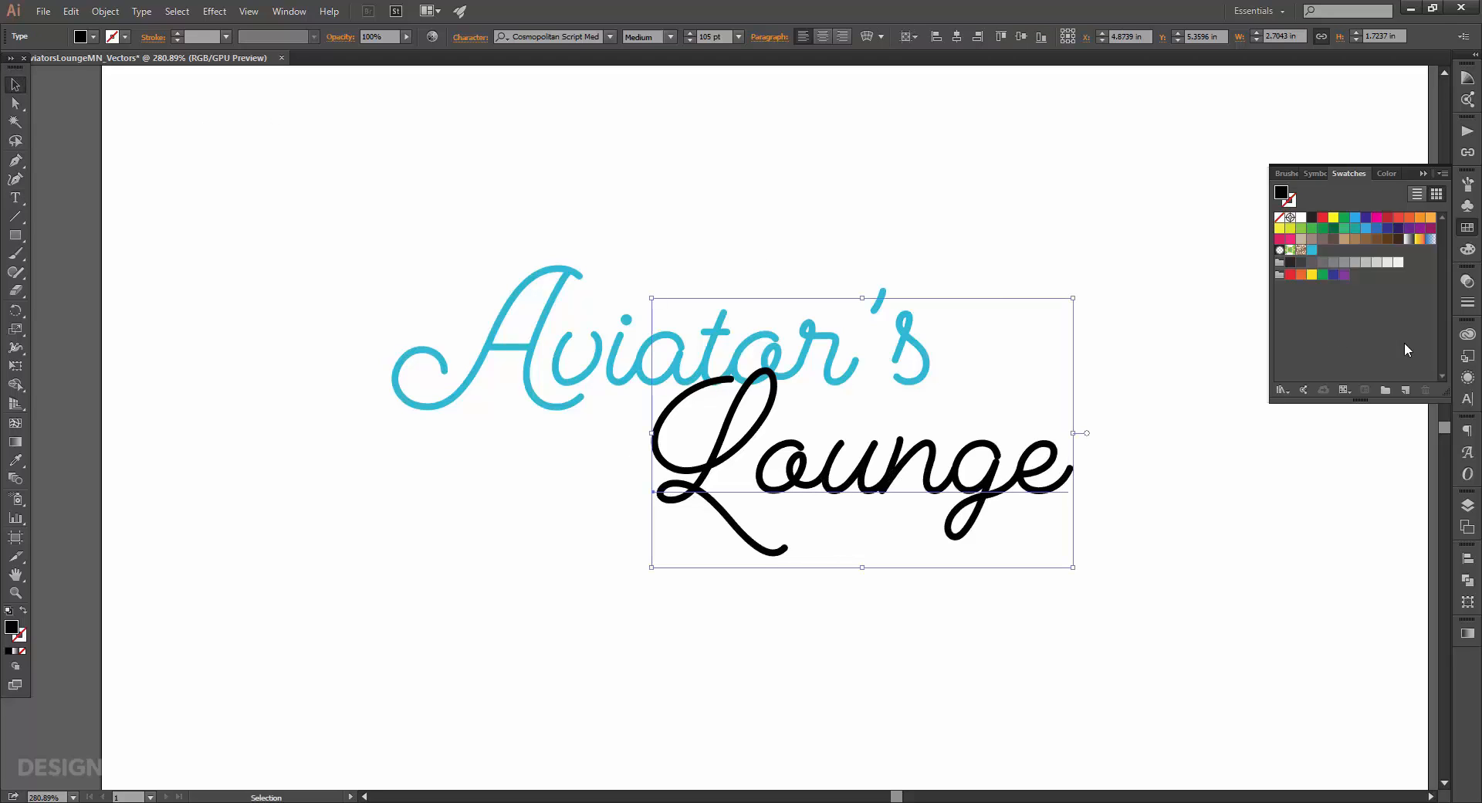
Step: Change the font of the "Lounge" text to Cosmopolitan Sans Bold
left_click(1467, 399)
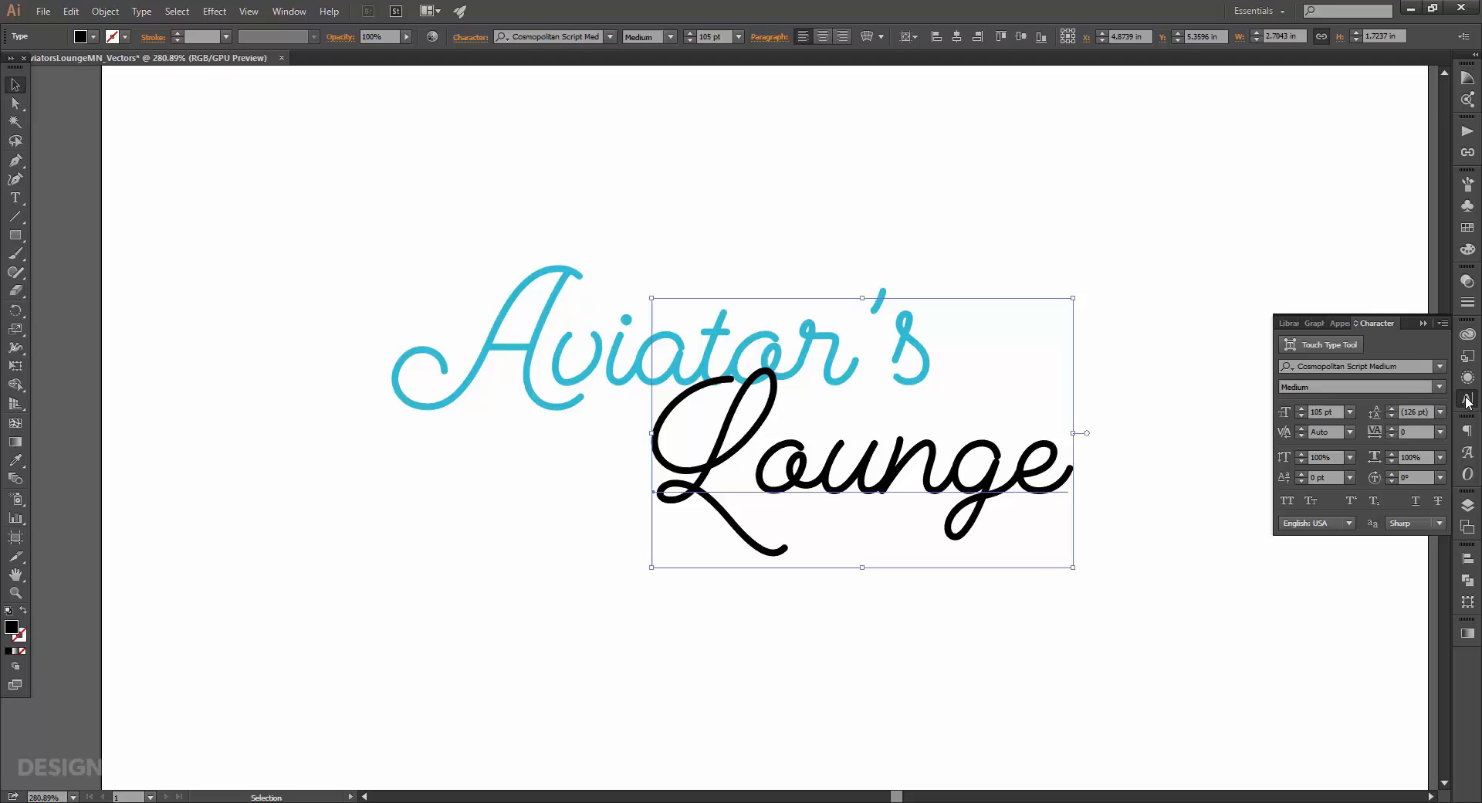
left_click(1362, 364)
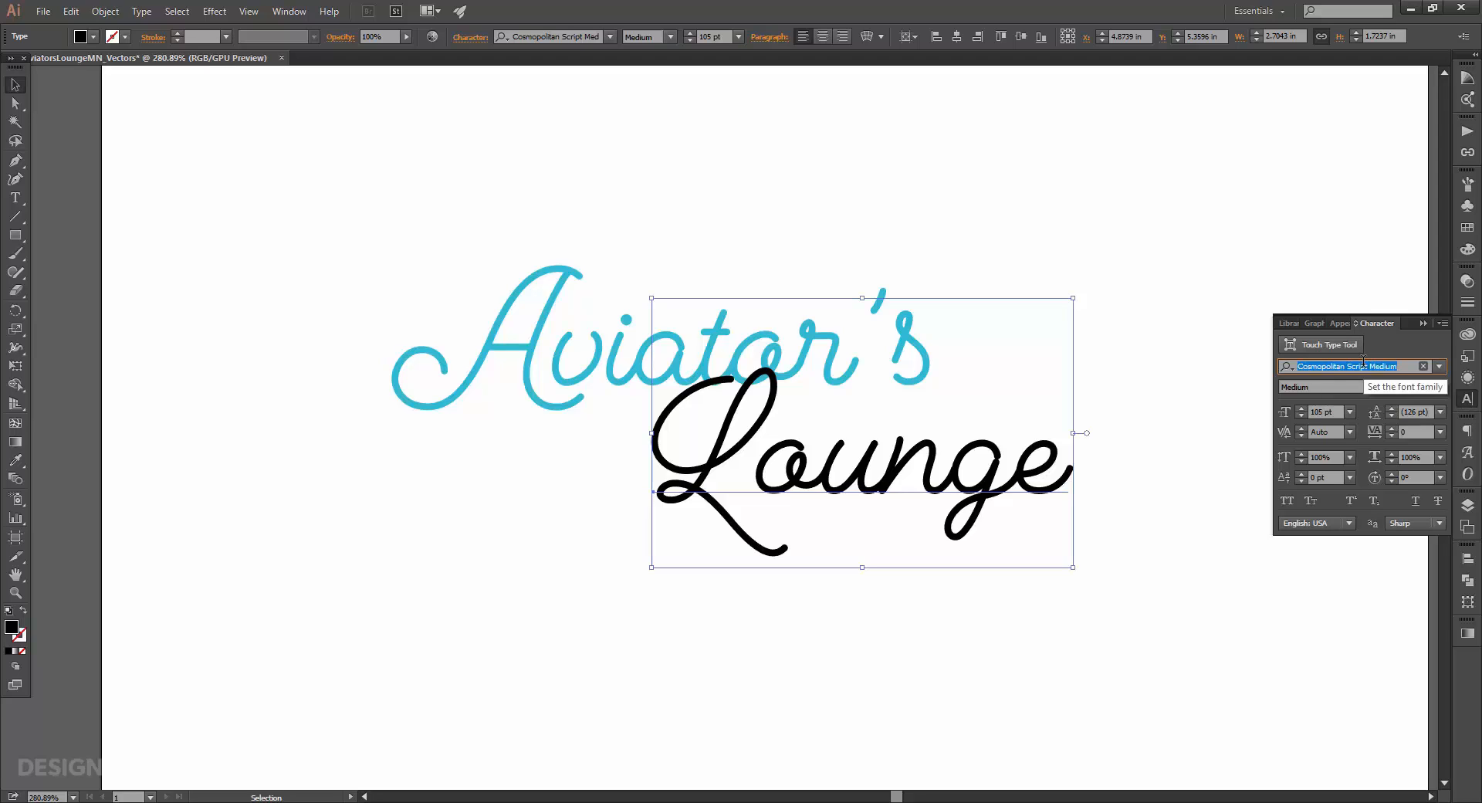
type("cosomo")
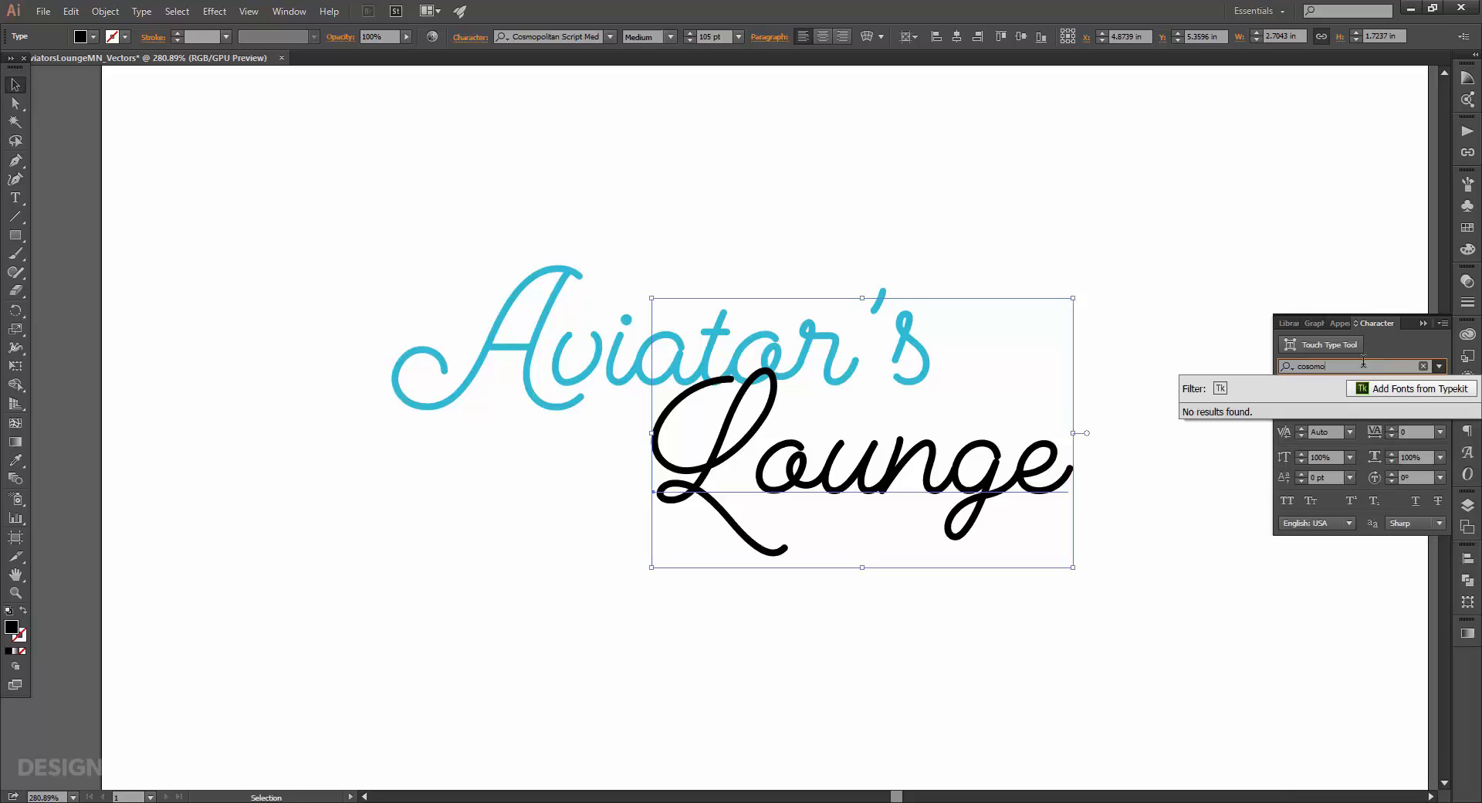
key("BackSpace")
key("BackSpace")
type("m")
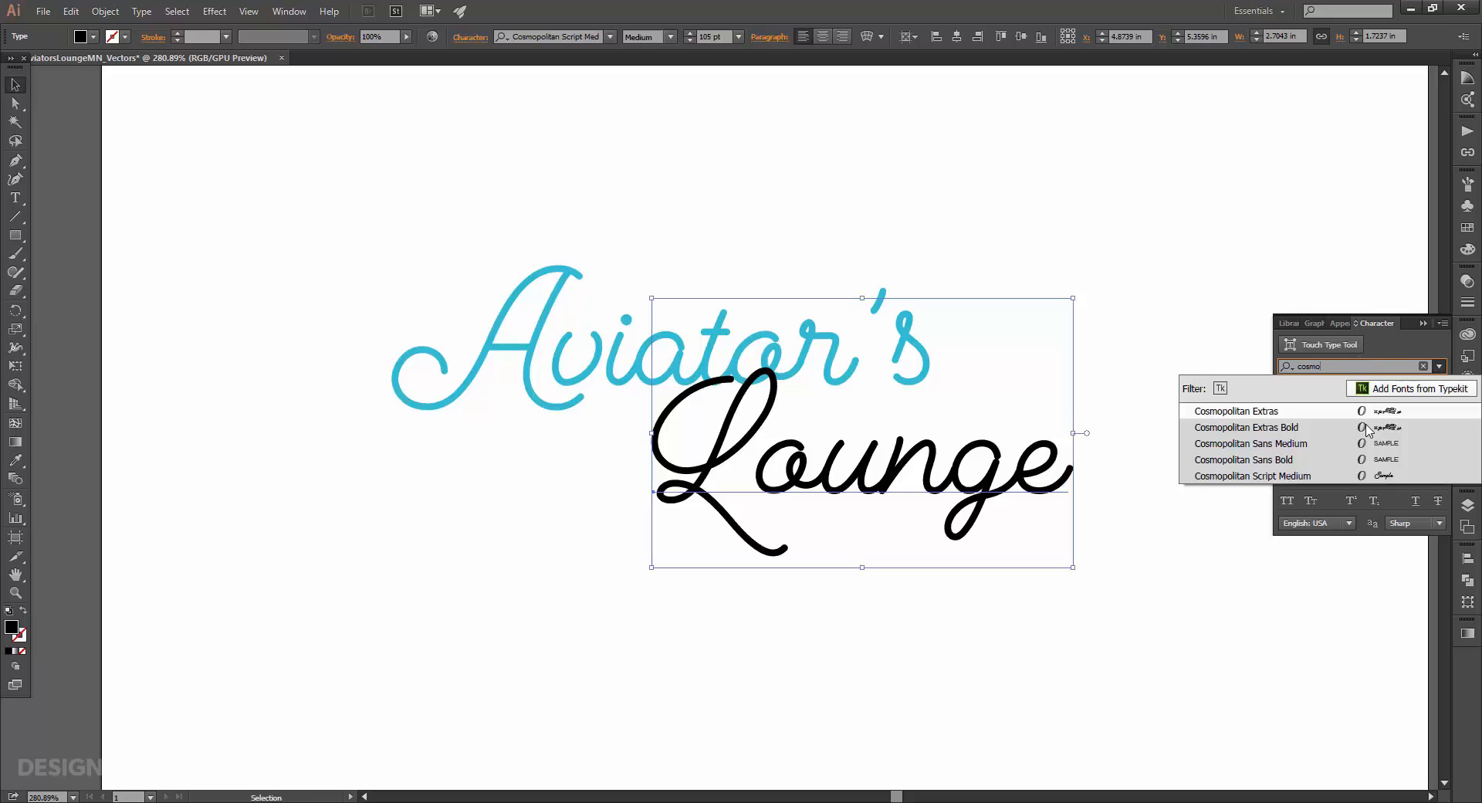
left_click(1376, 459)
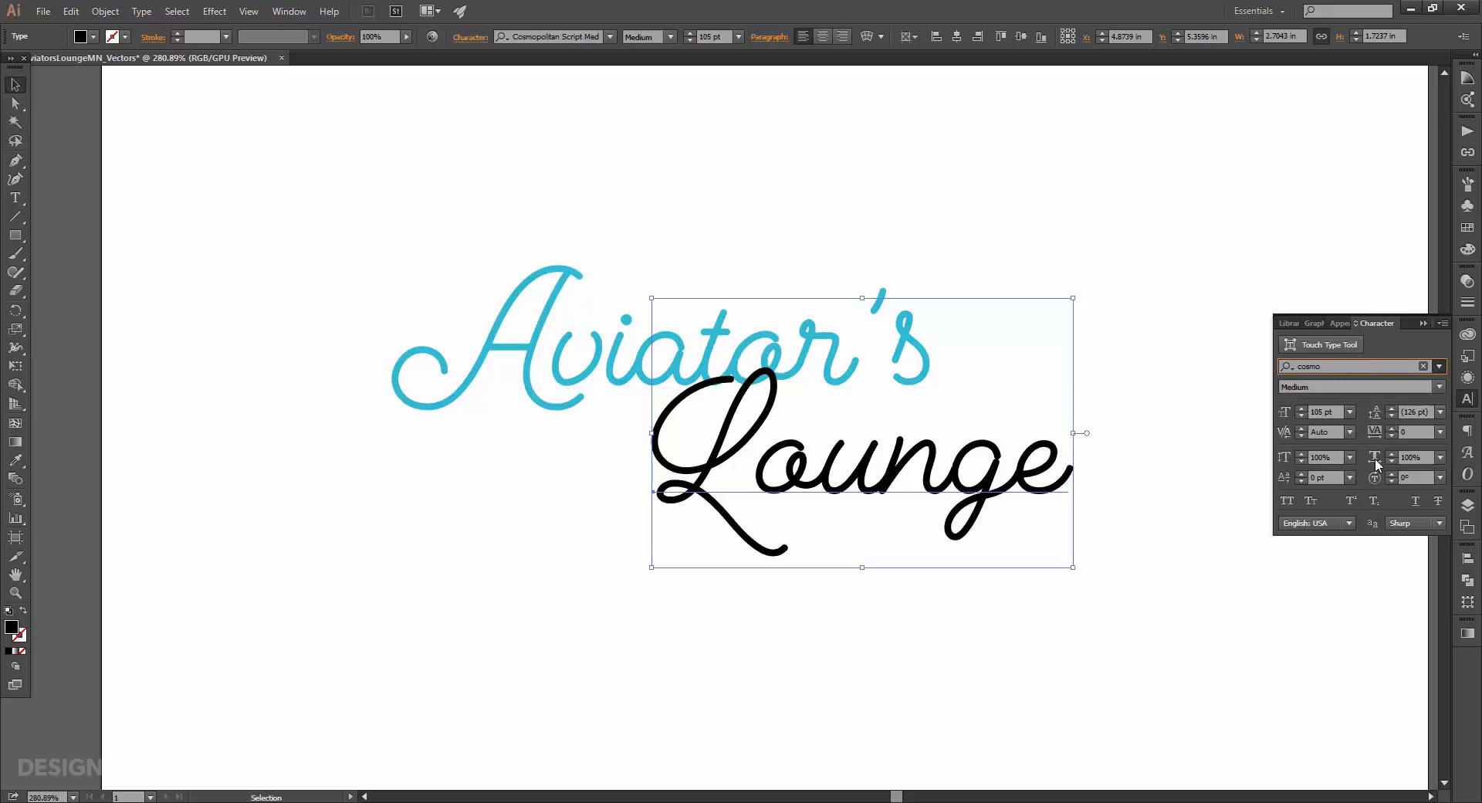
Step: Set the "Lounge" text size to 60 pt and position it just below the right half of "Aviator's"
double_click(1322, 411)
type("60")
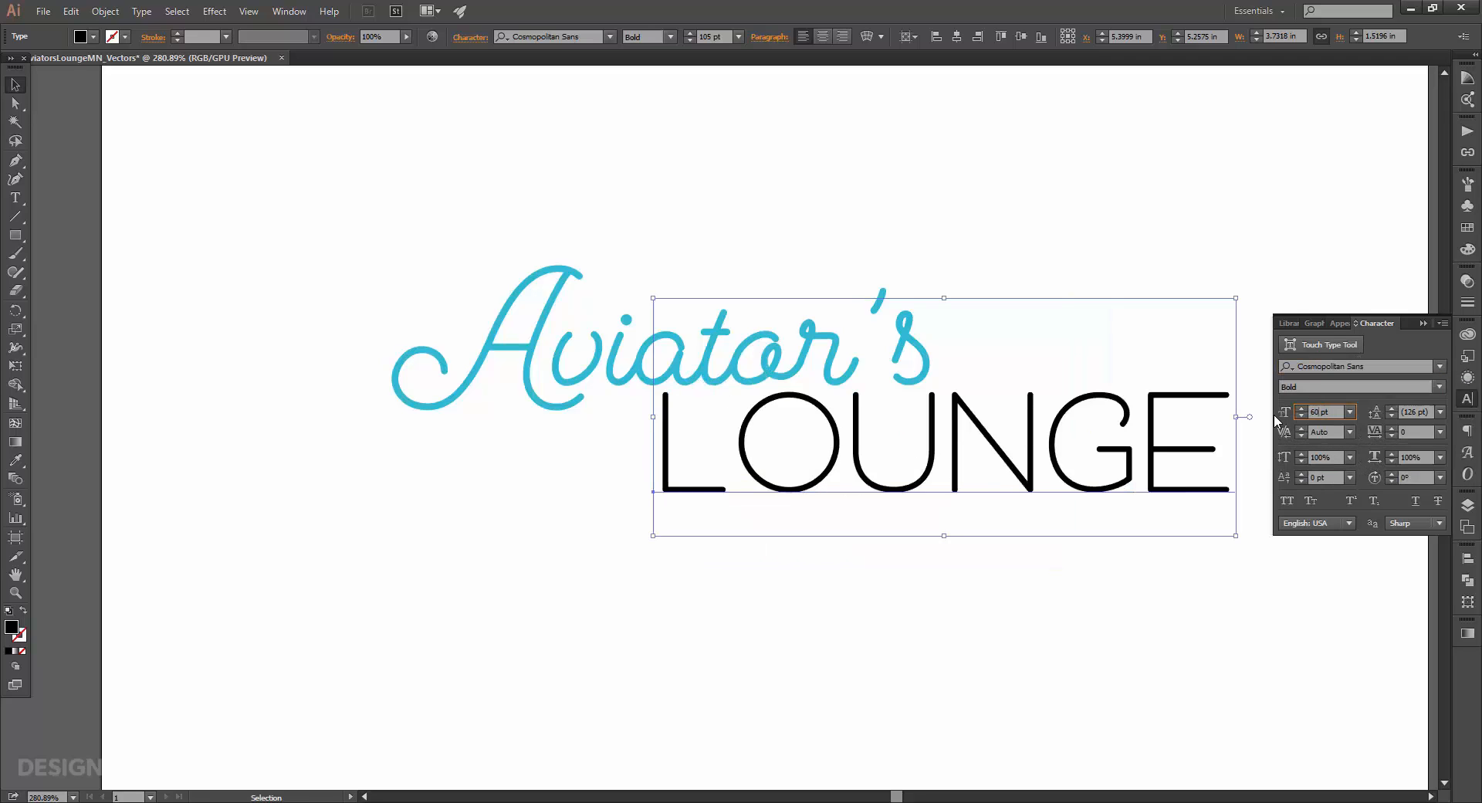
key("Return")
left_click_drag(818, 472, 794, 450)
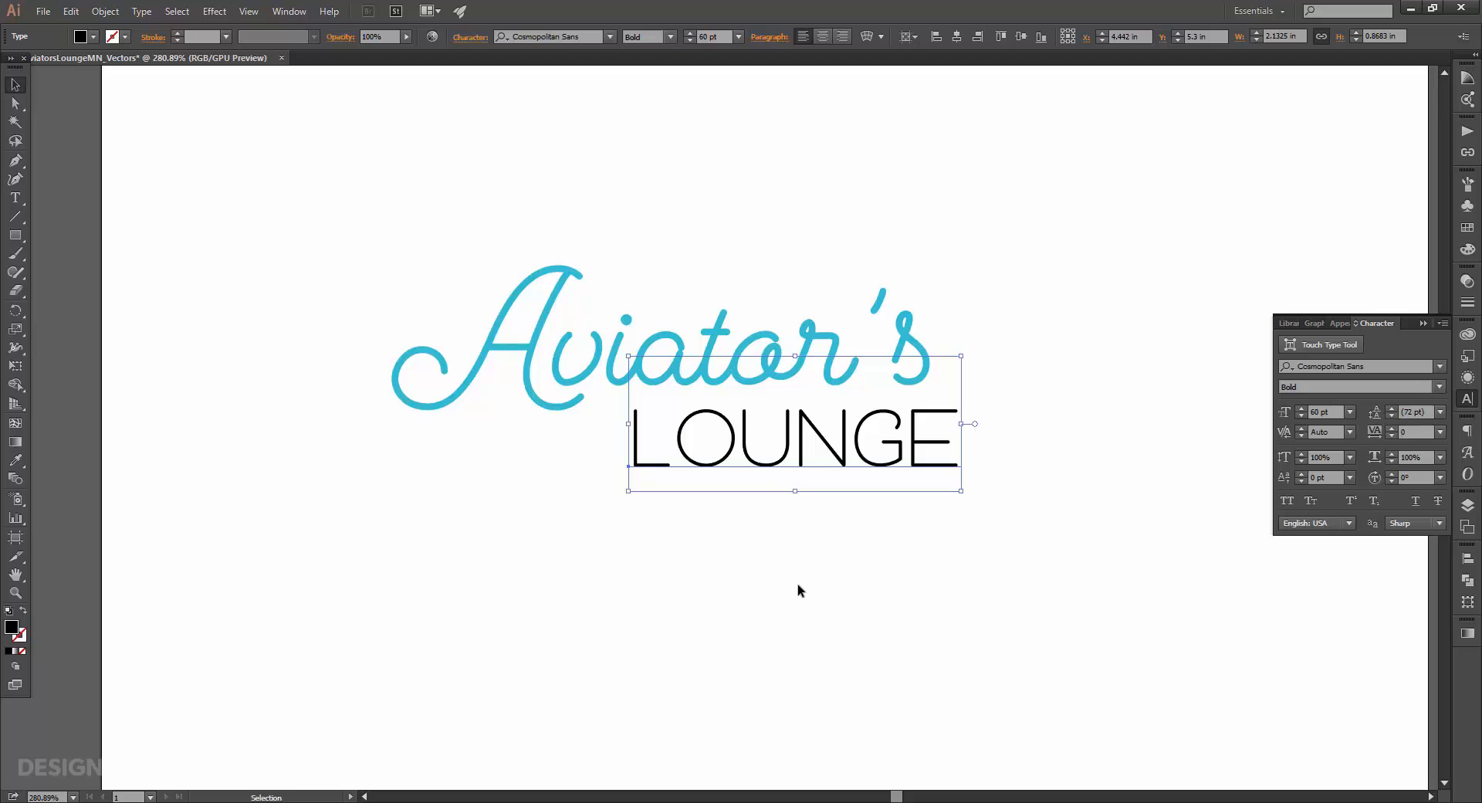
key("Down")
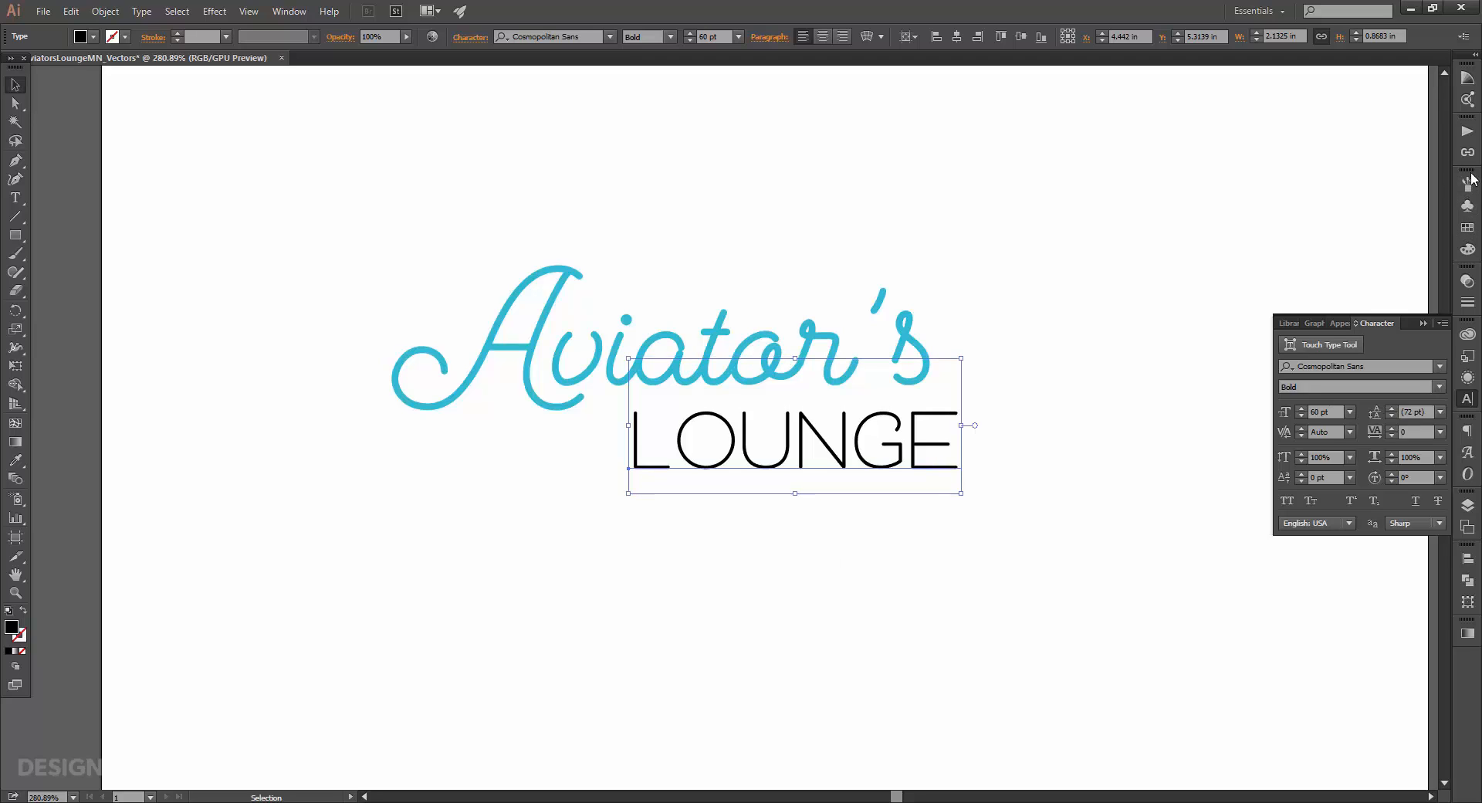
Step: Fill the "Lounge" text with the red color R 235, G 50, B 36
left_click(1467, 248)
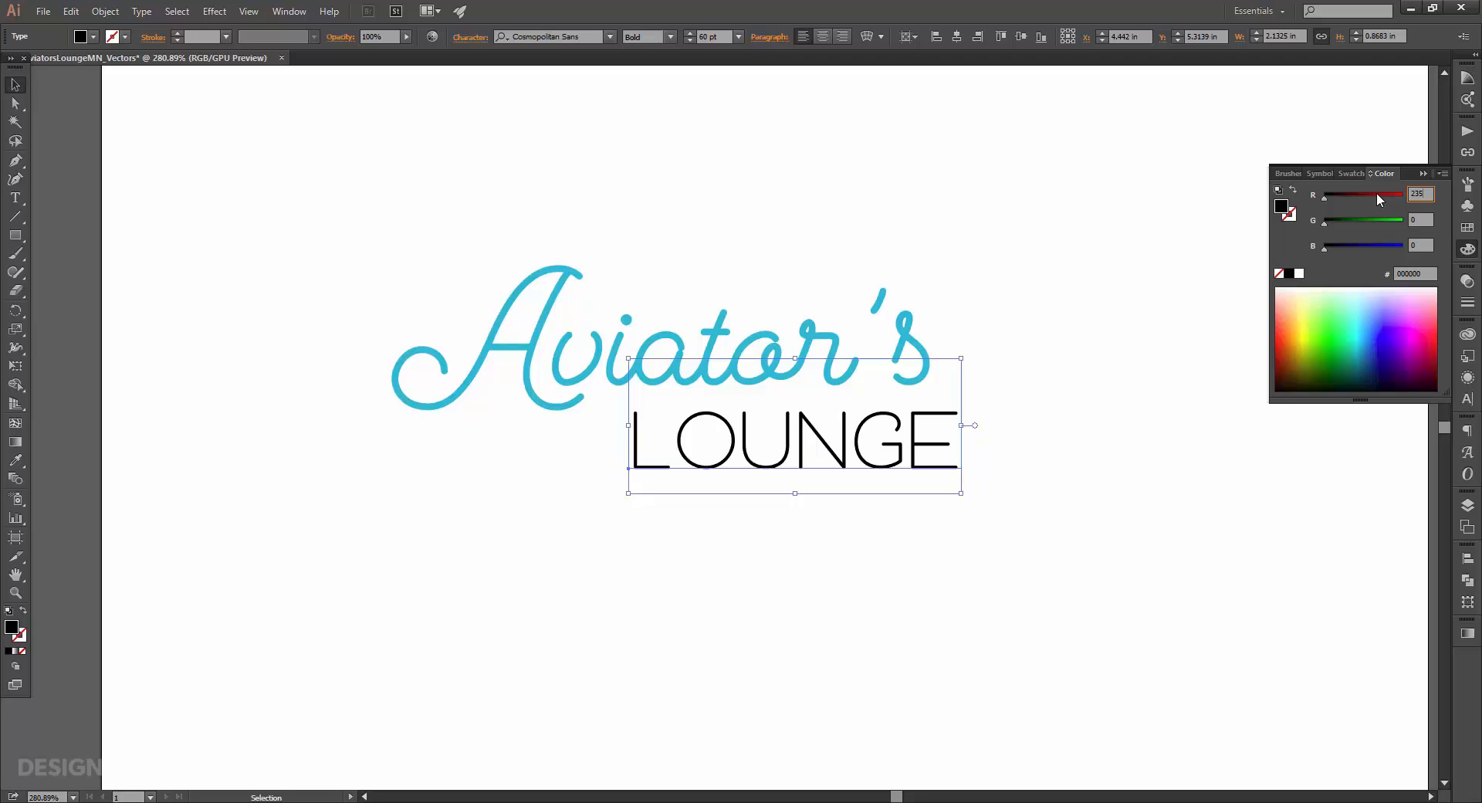
key("Tab")
type("50")
key("Tab")
type("36")
key("Tab")
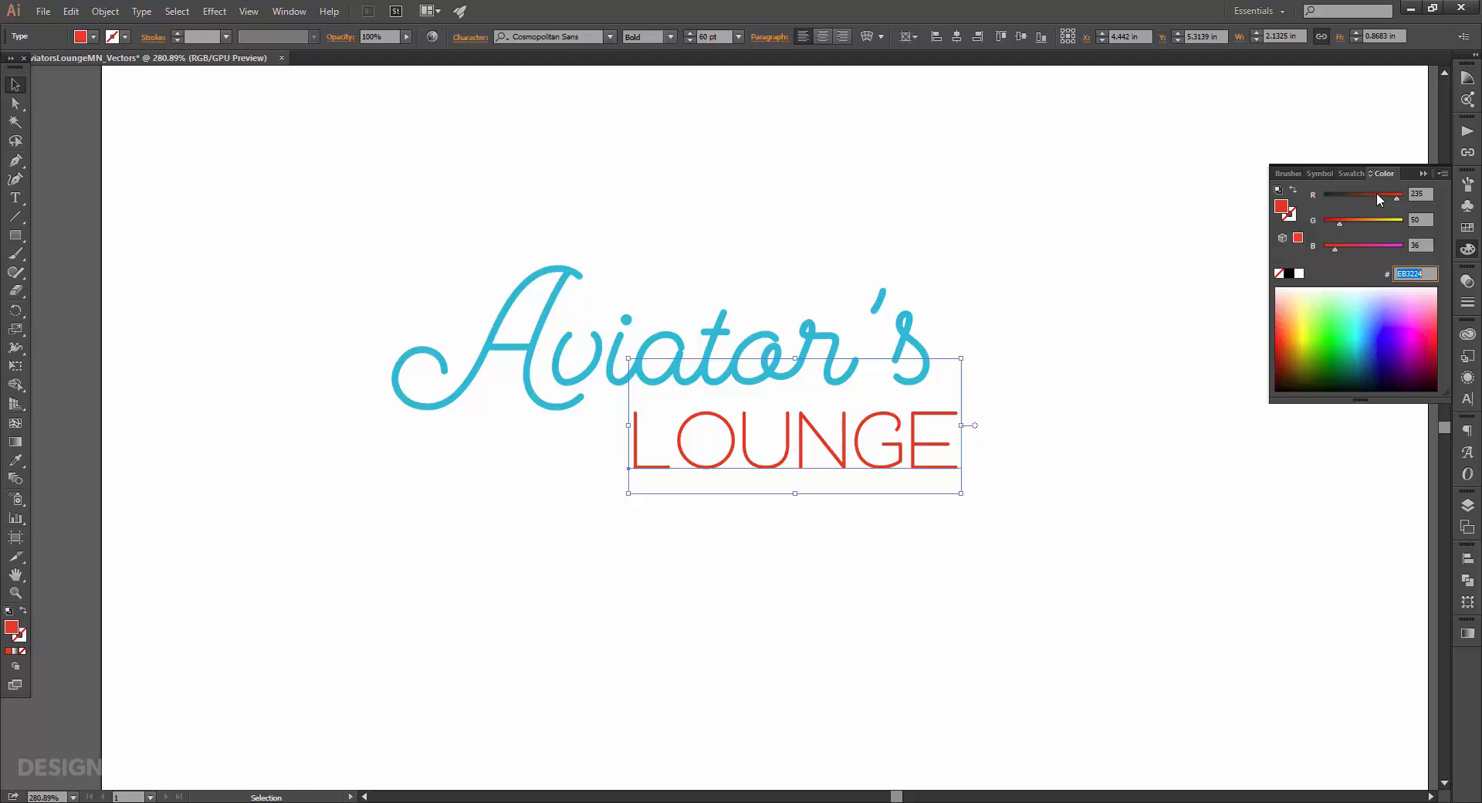
Step: Save the "Lounge" text's red fill color as a new swatch with the default name and settings
left_click(1455, 232)
left_click(1405, 389)
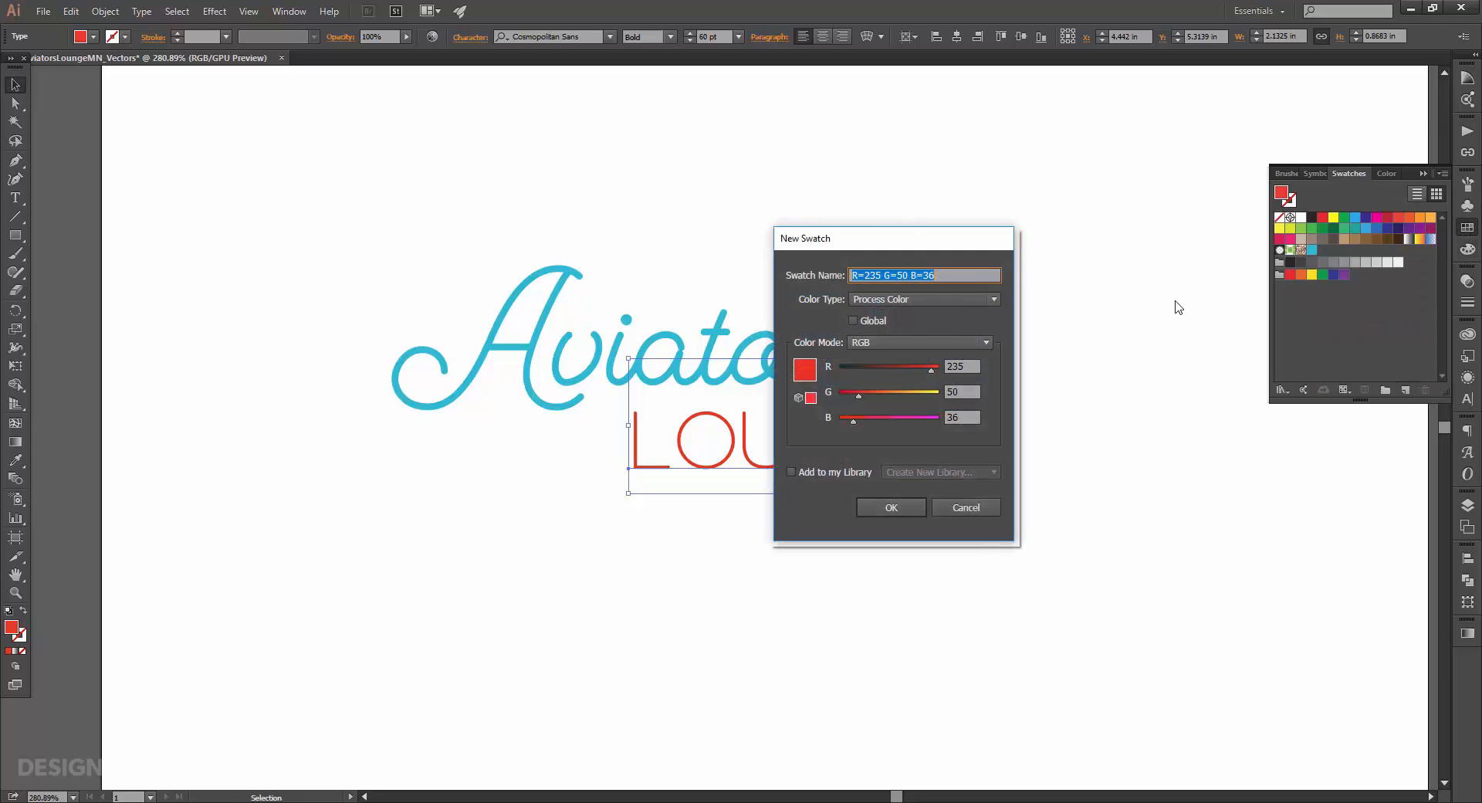
left_click(916, 506)
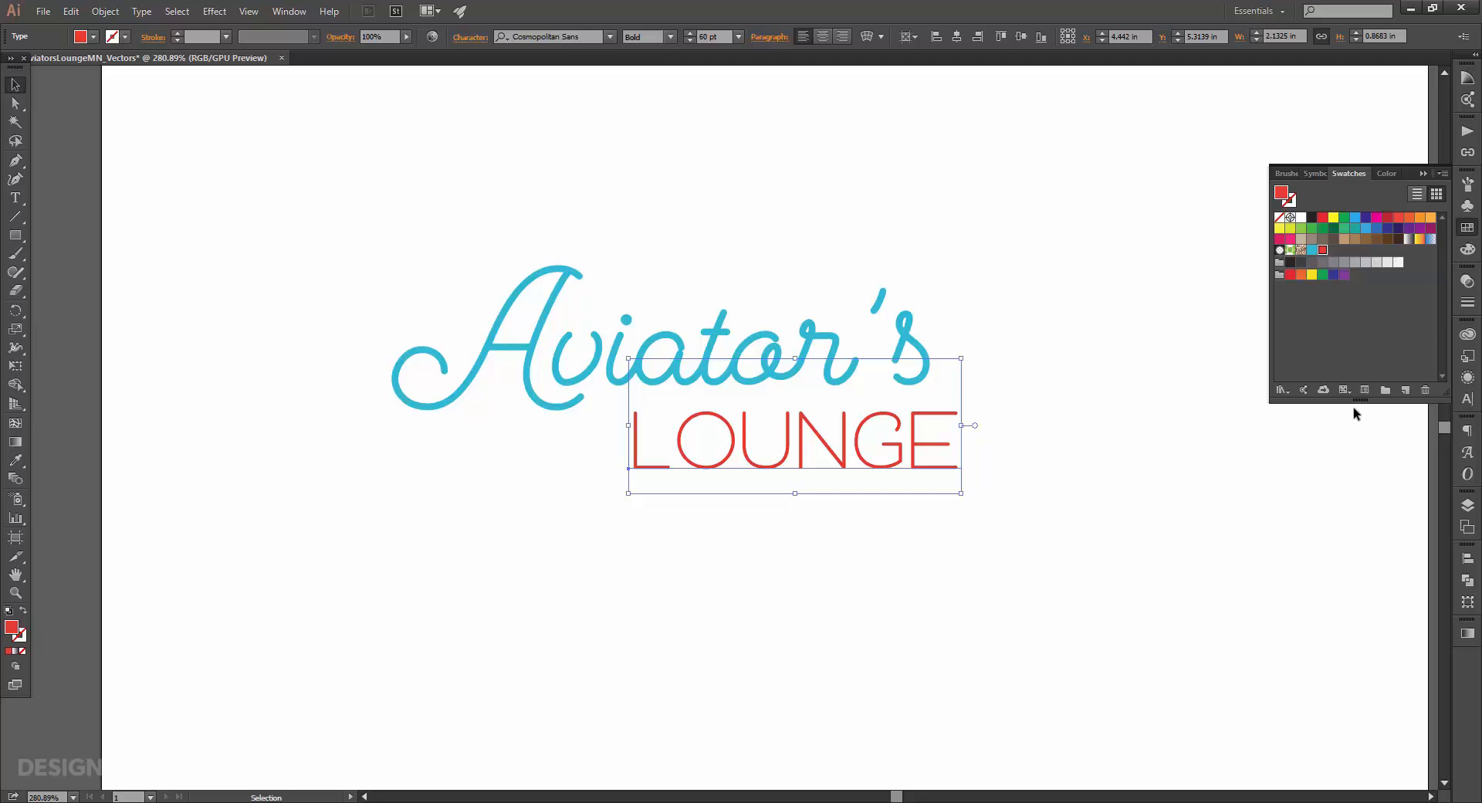
Step: Add a 0.75 pt stroke to the "Lounge" text and color it with the saved red swatch
left_click(1467, 303)
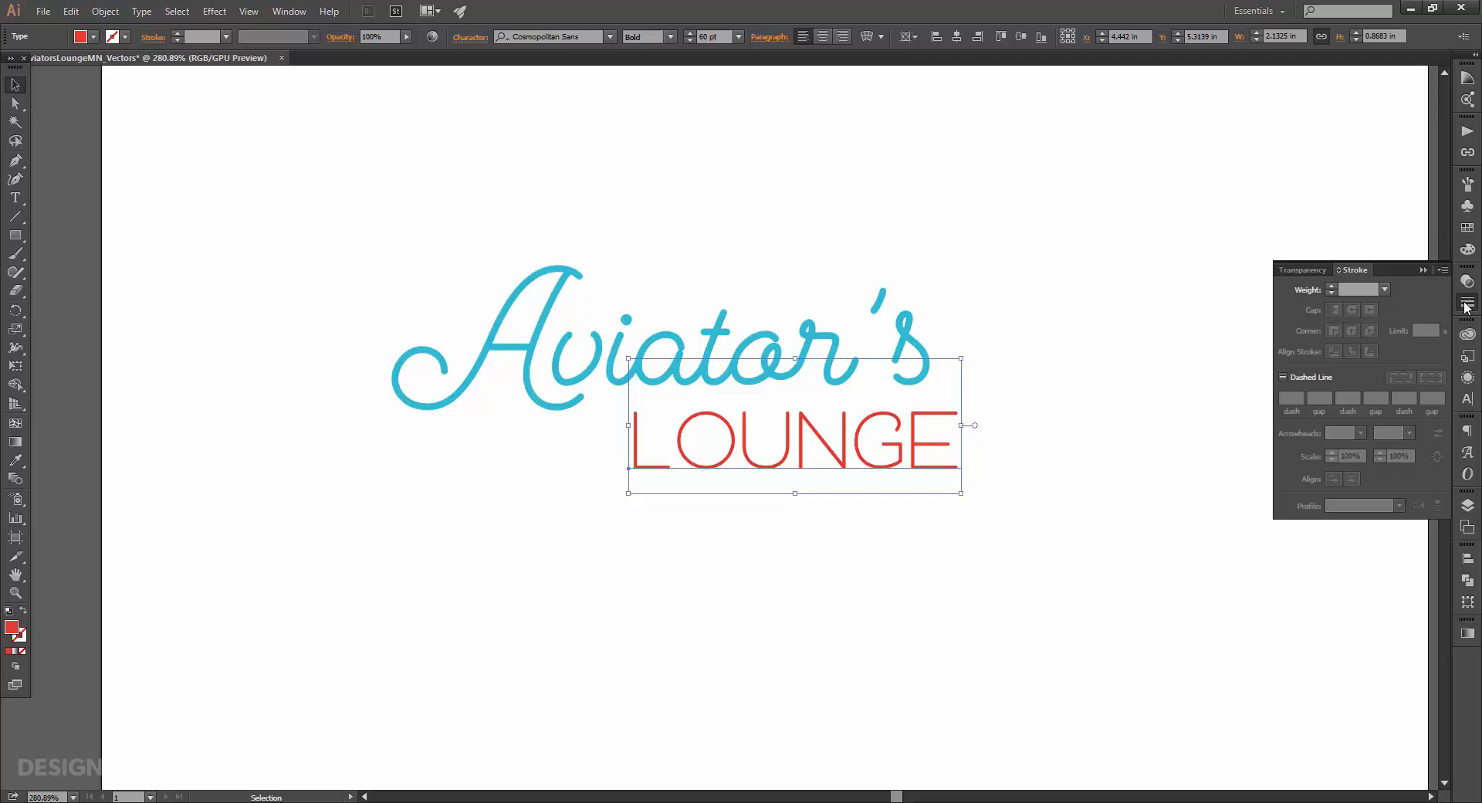
left_click(1384, 289)
left_click(1402, 337)
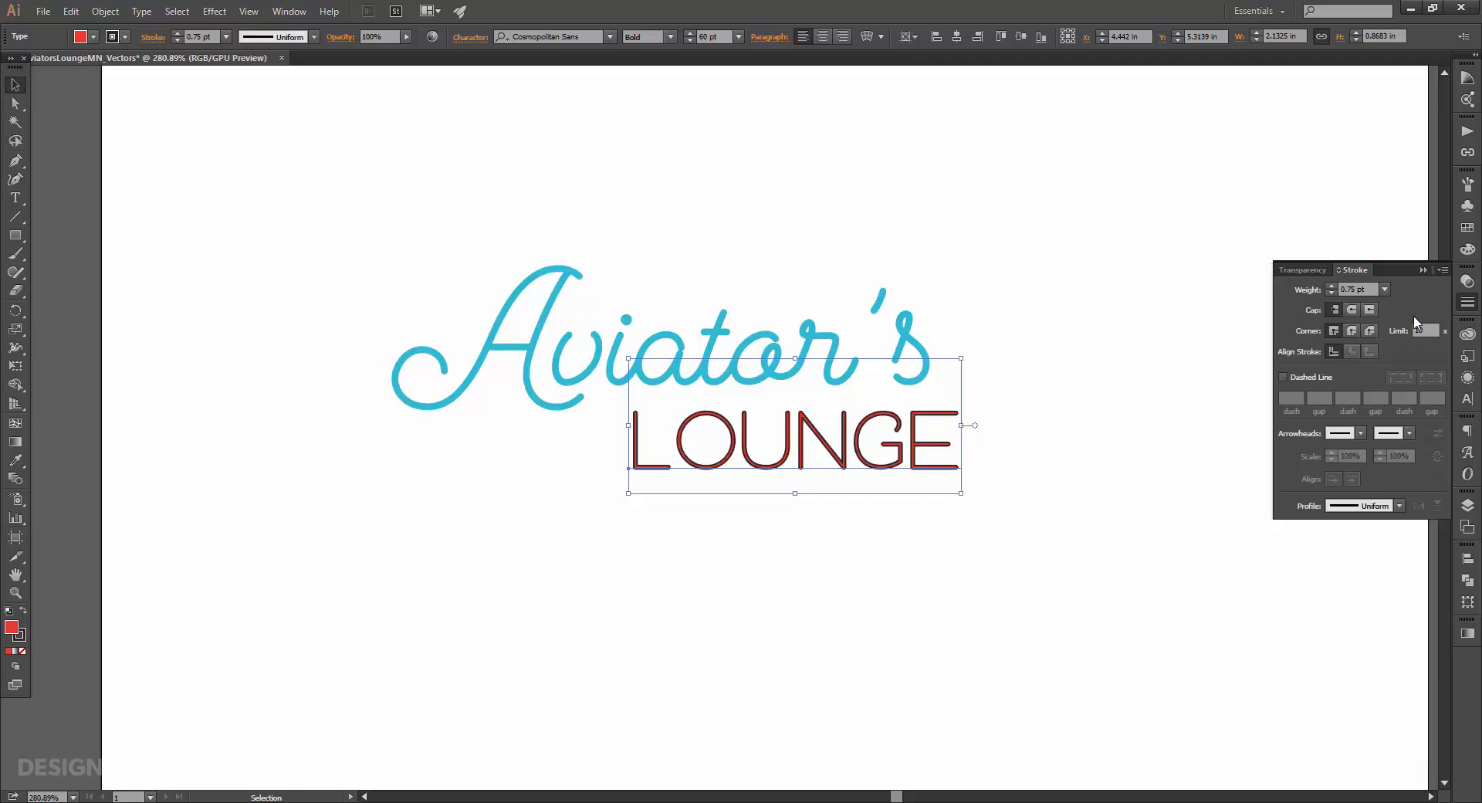
left_click(1467, 227)
left_click(1289, 201)
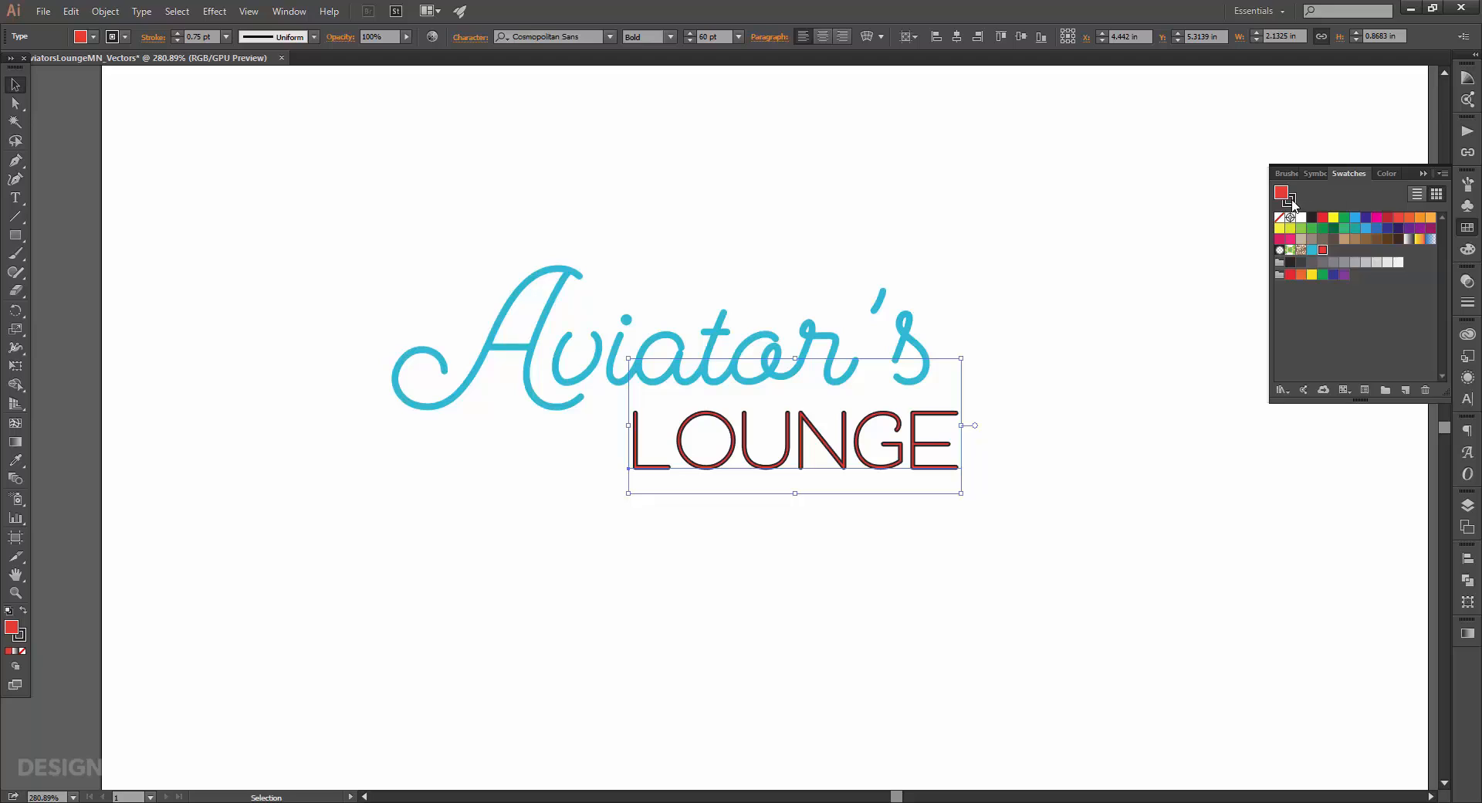
left_click(1322, 250)
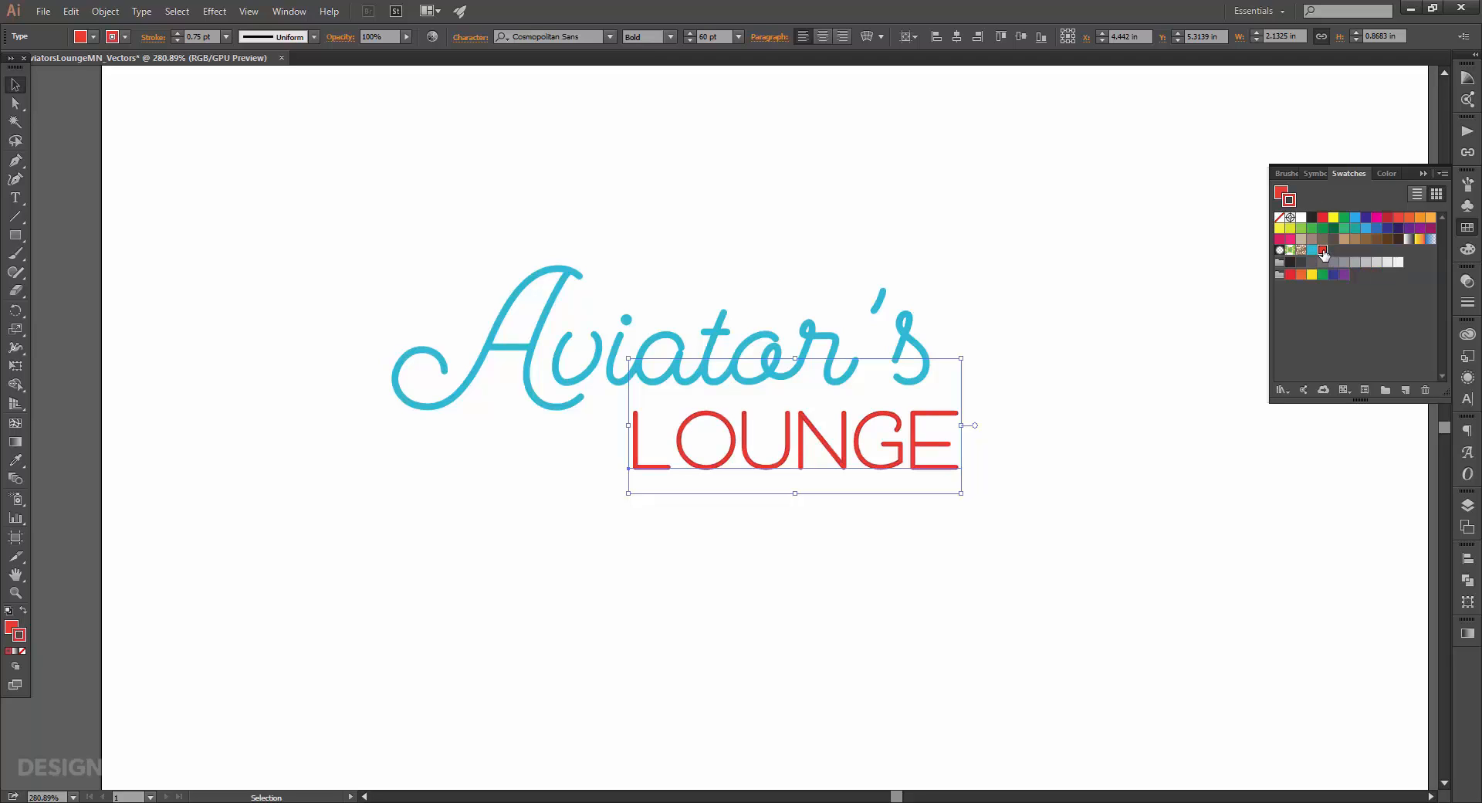
left_click(1467, 227)
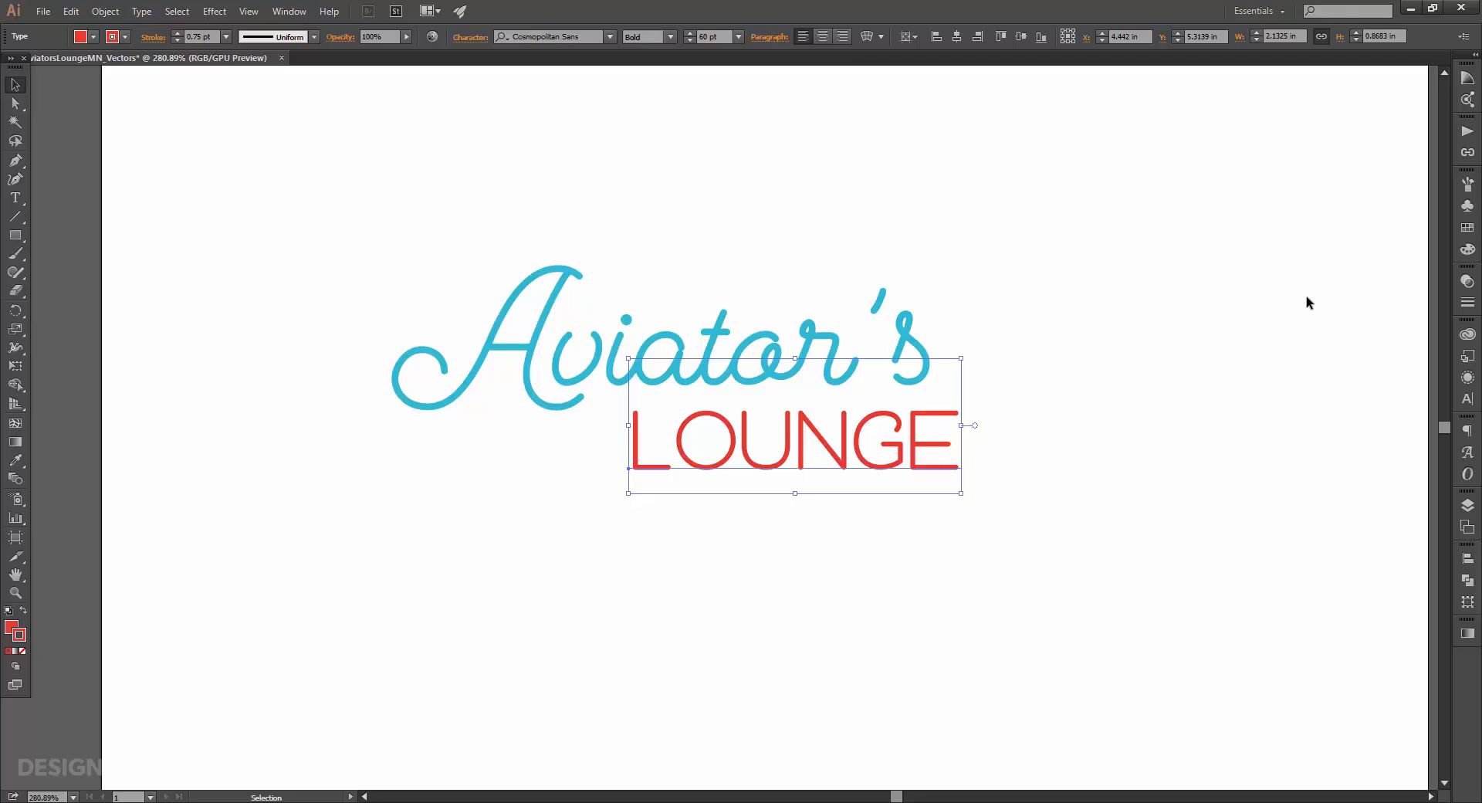
Step: Set the tracking of the letter "r" in "Aviator's" to -102
key("z")
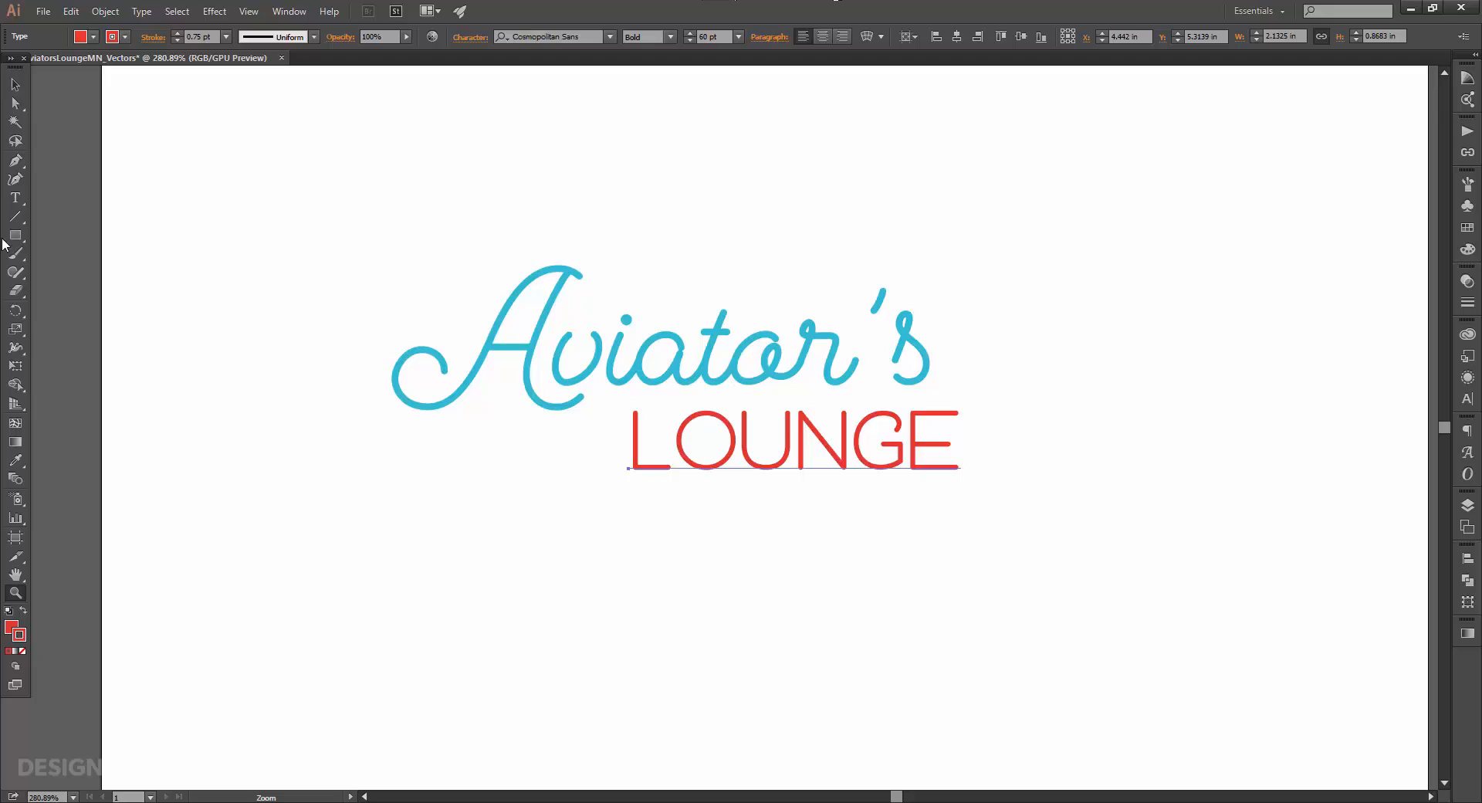
key("t")
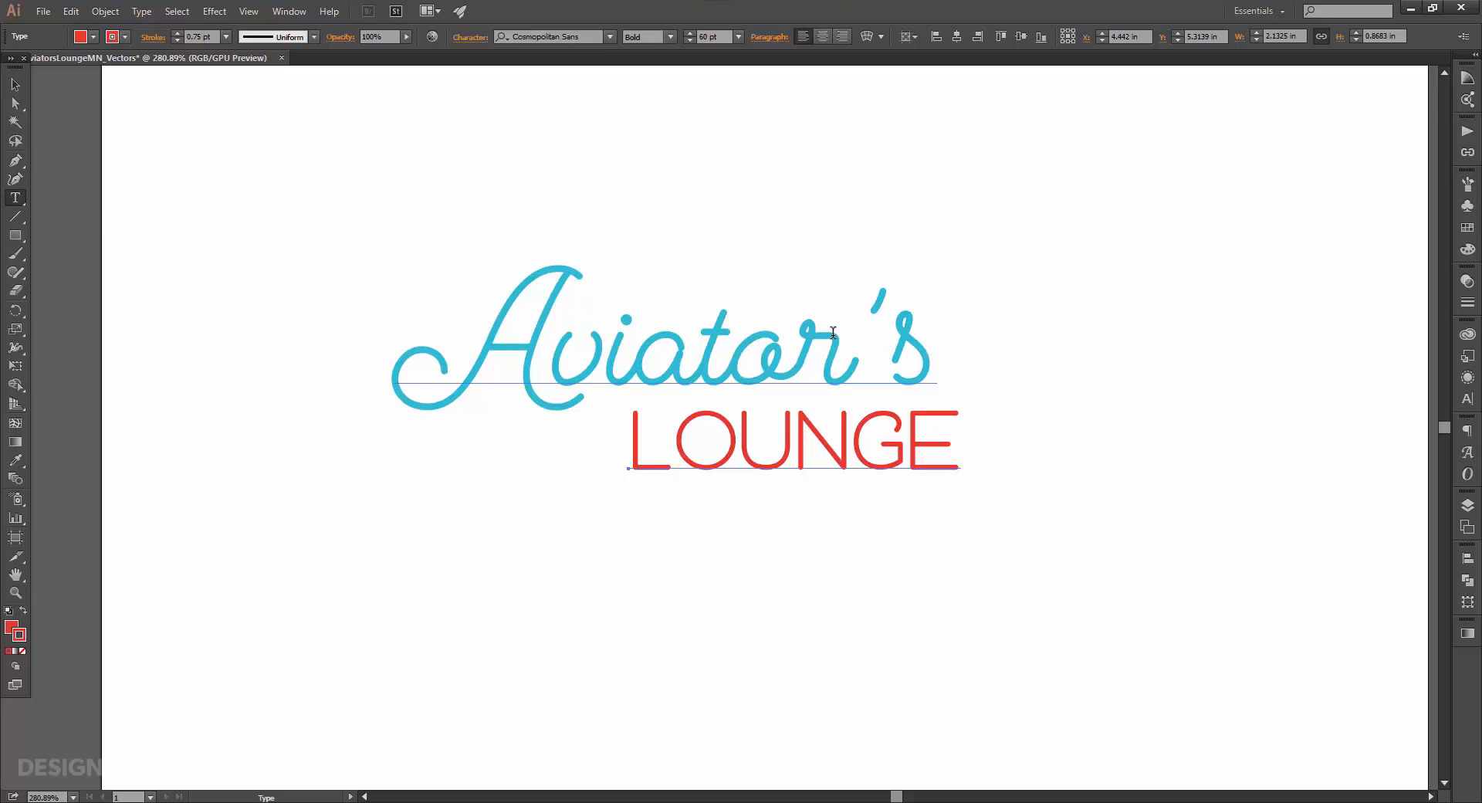
left_click_drag(832, 341, 854, 343)
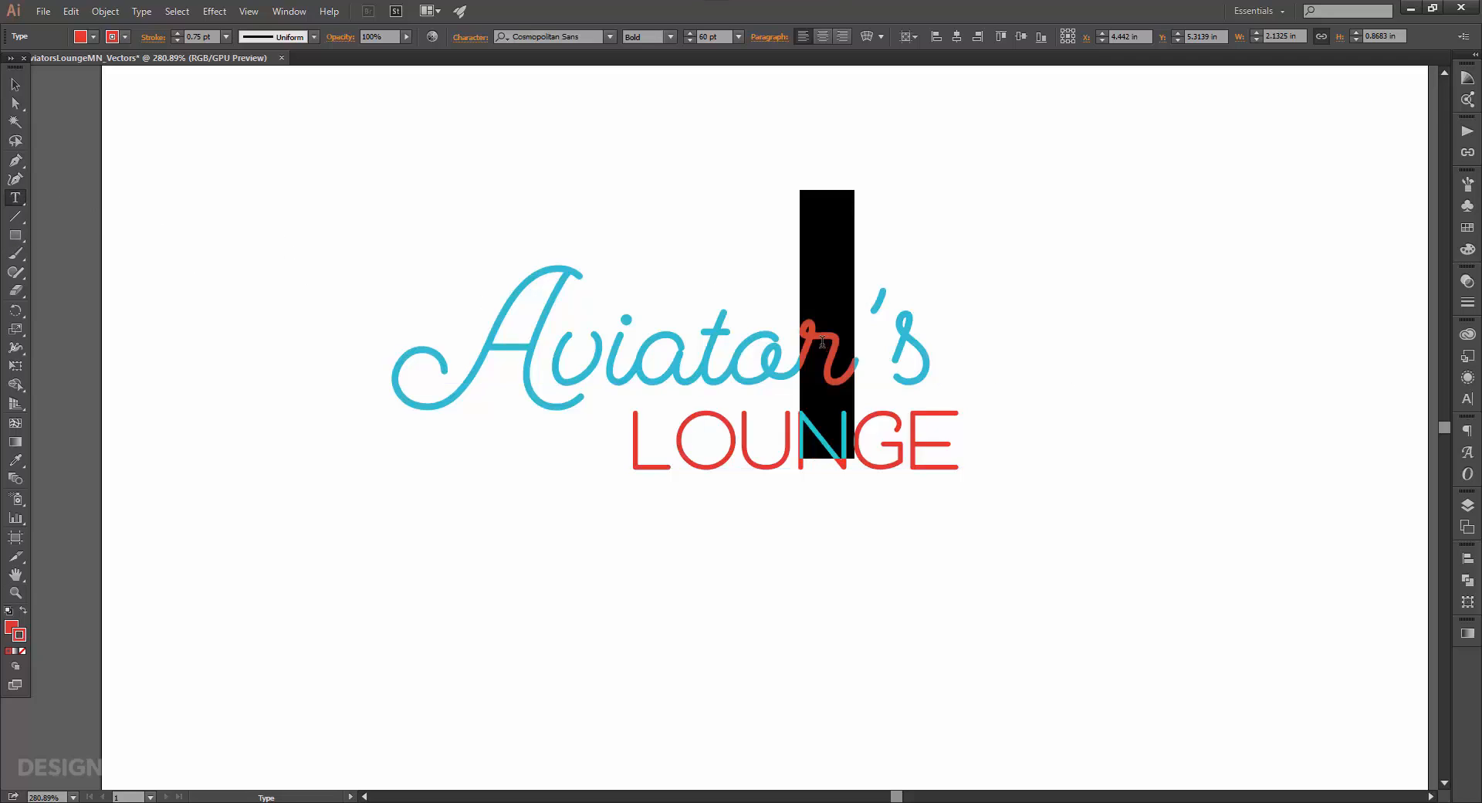
left_click(1463, 405)
left_click(1408, 430)
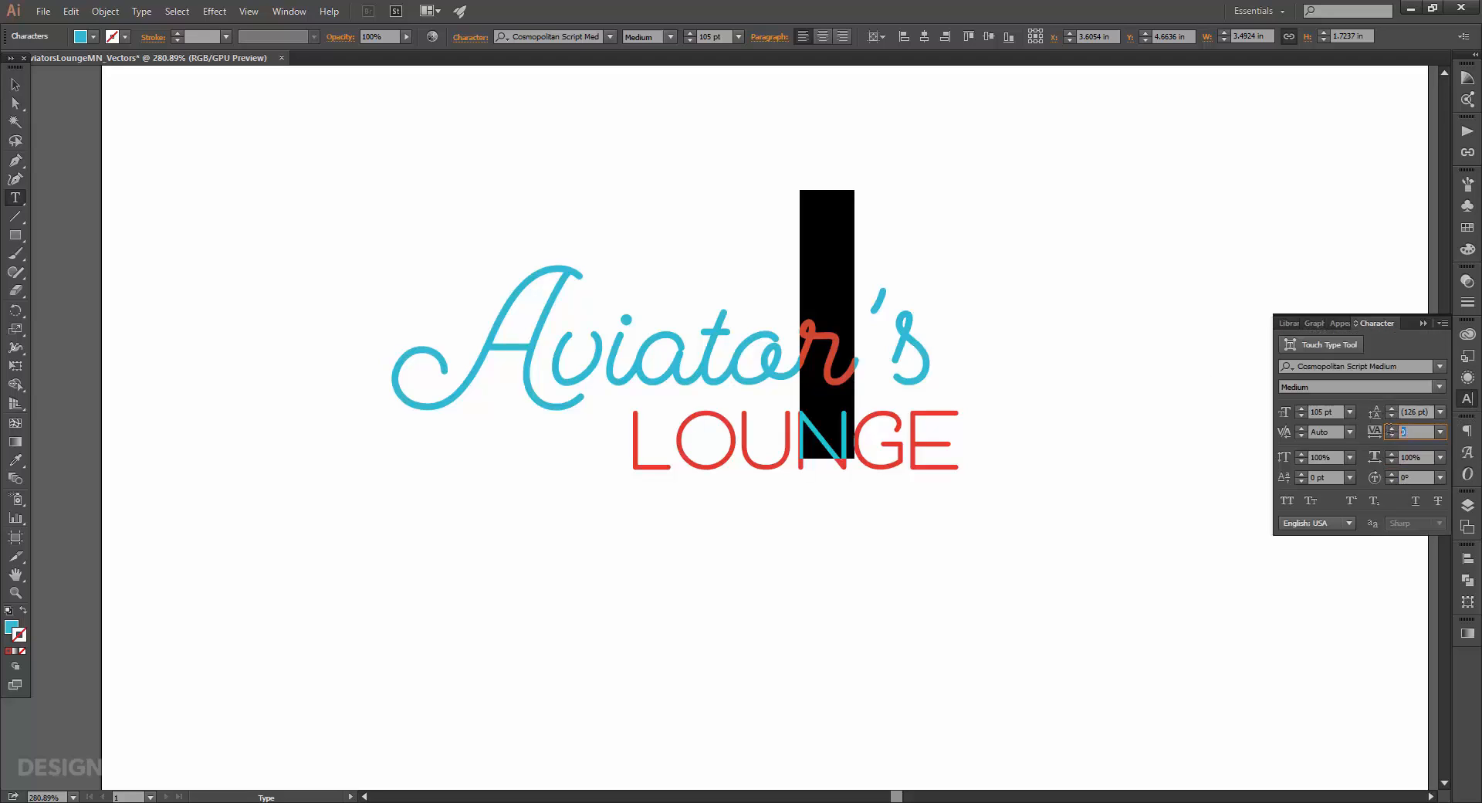
type("-102")
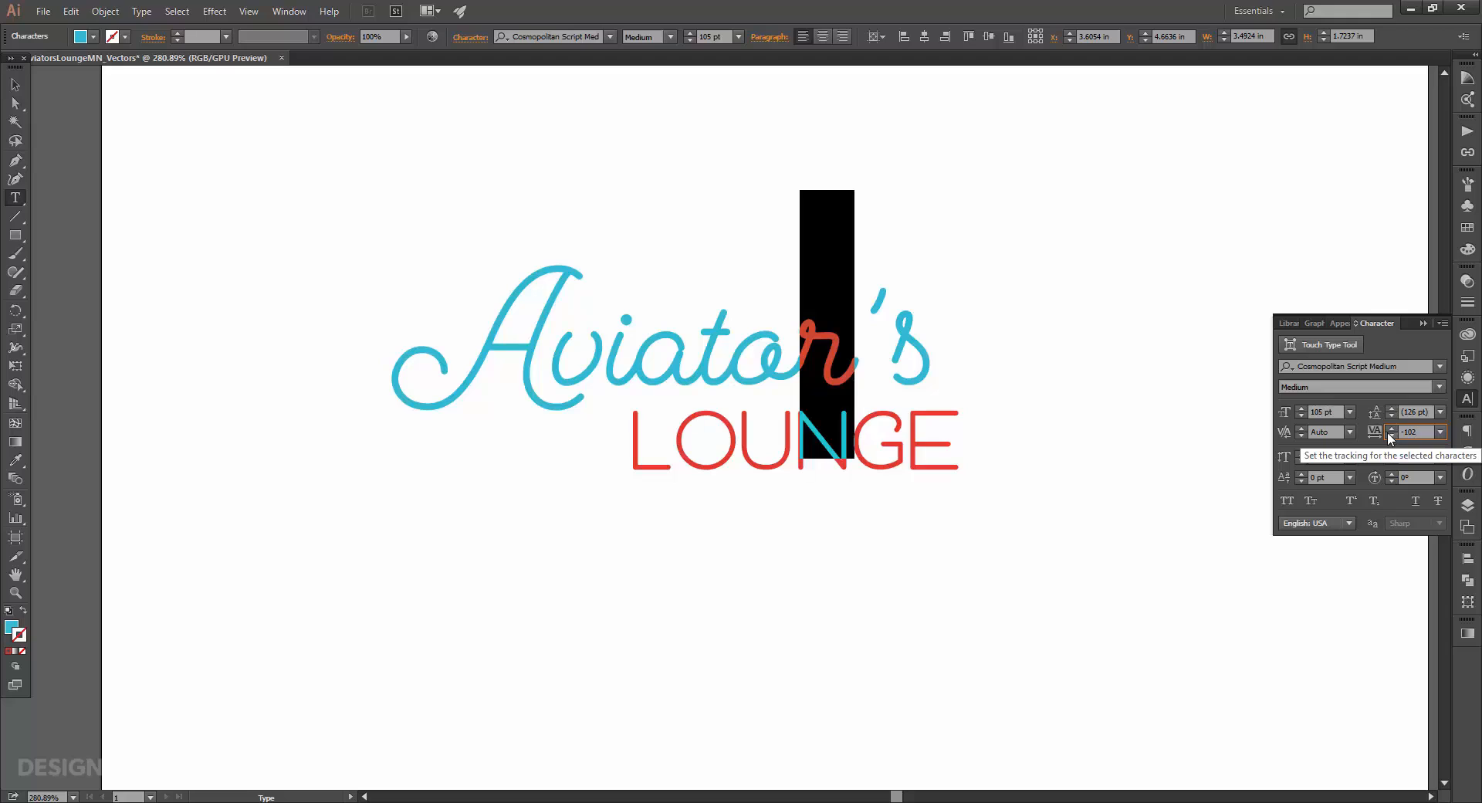
key("Return")
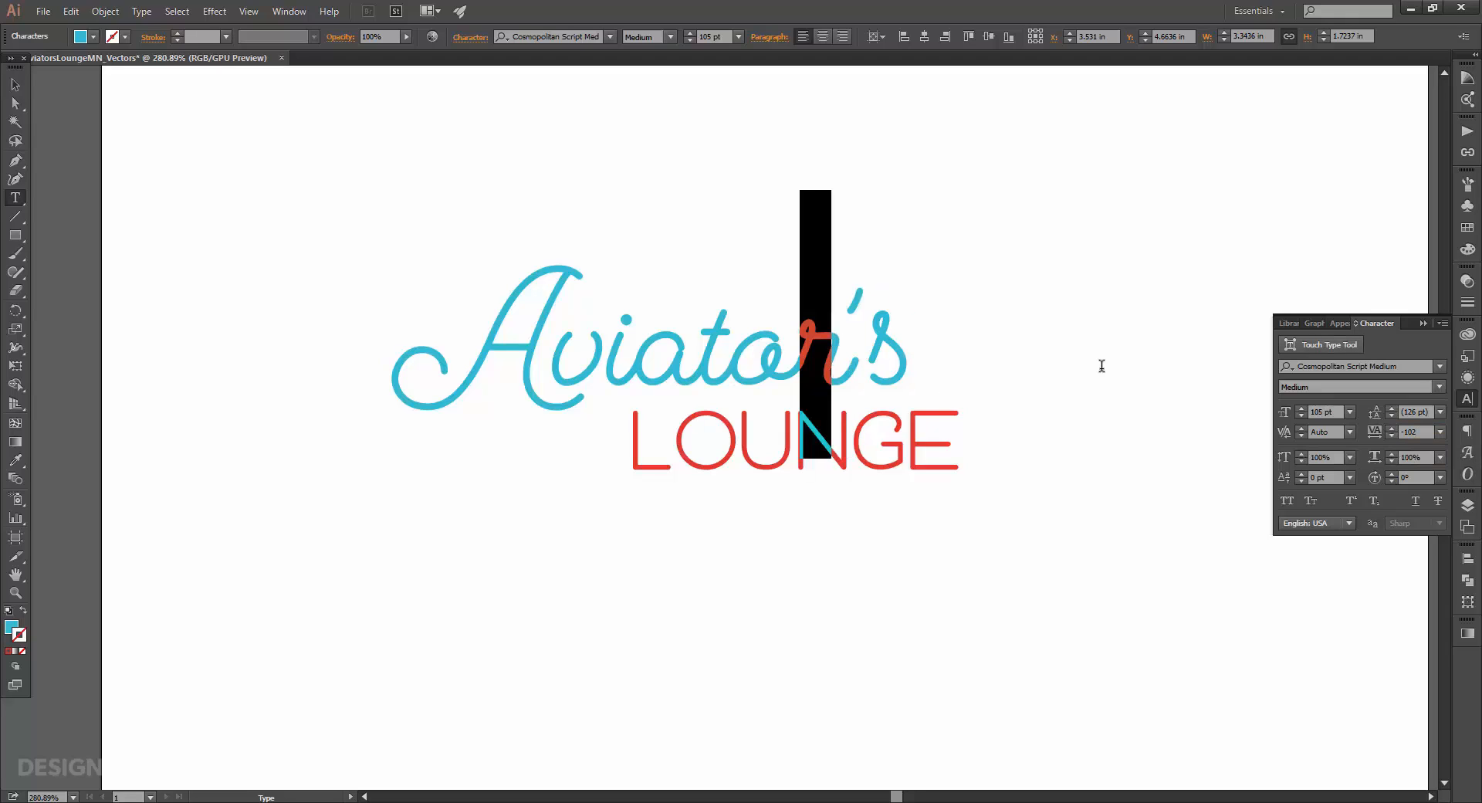
Step: Set the tracking of the apostrophe in "Aviator's" to -70 and deselect the text
left_click_drag(843, 303, 855, 300)
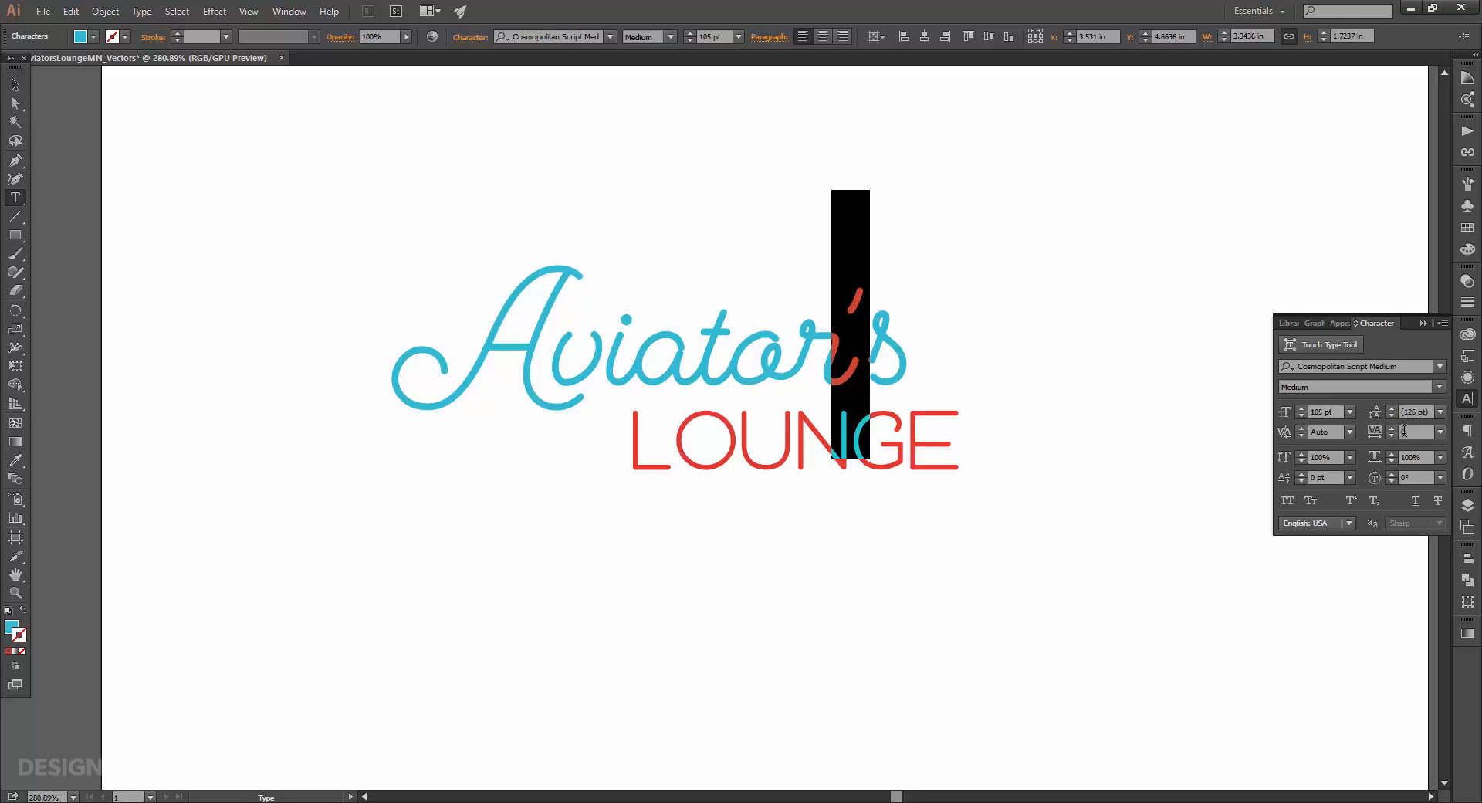
left_click(1380, 433)
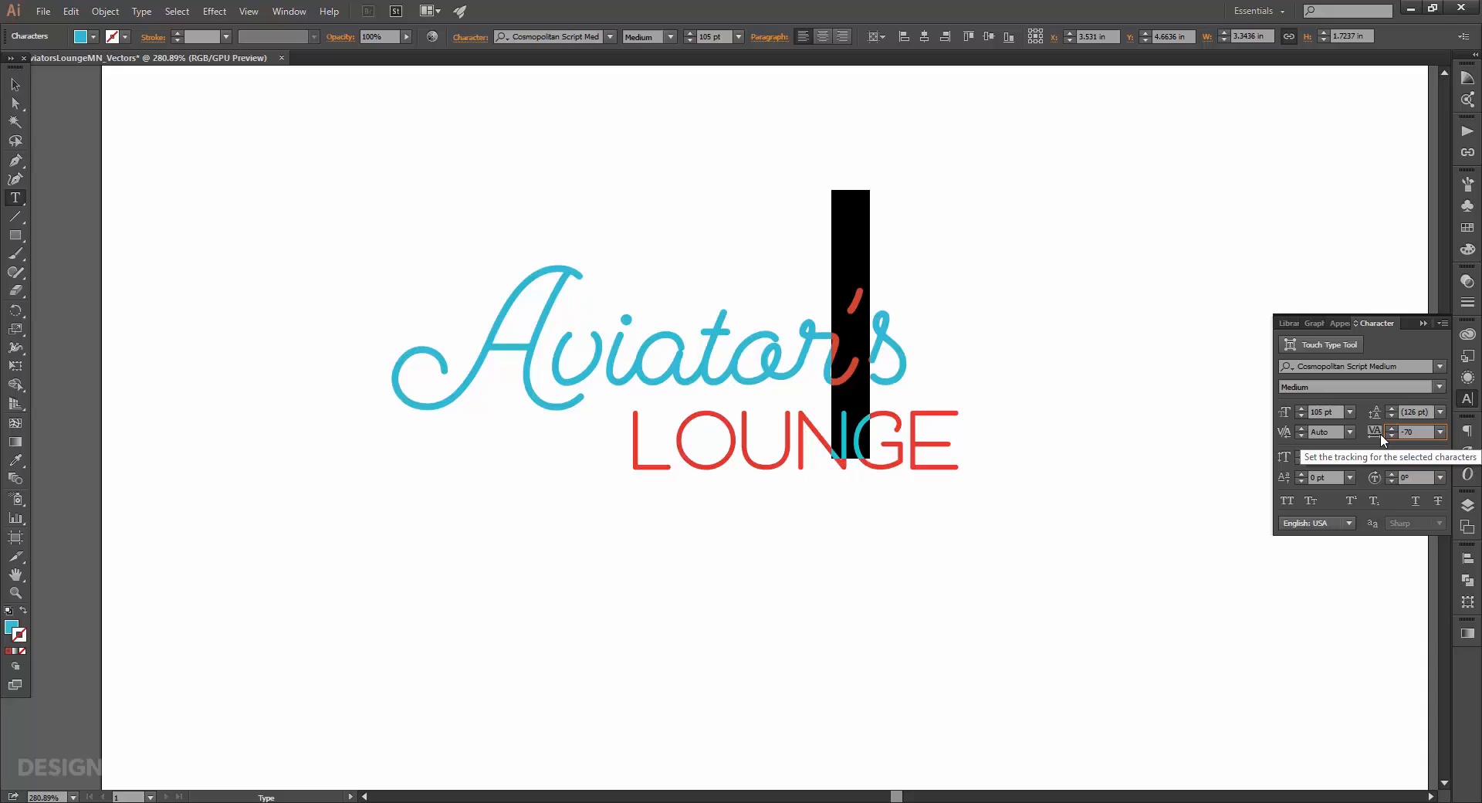
key("Return")
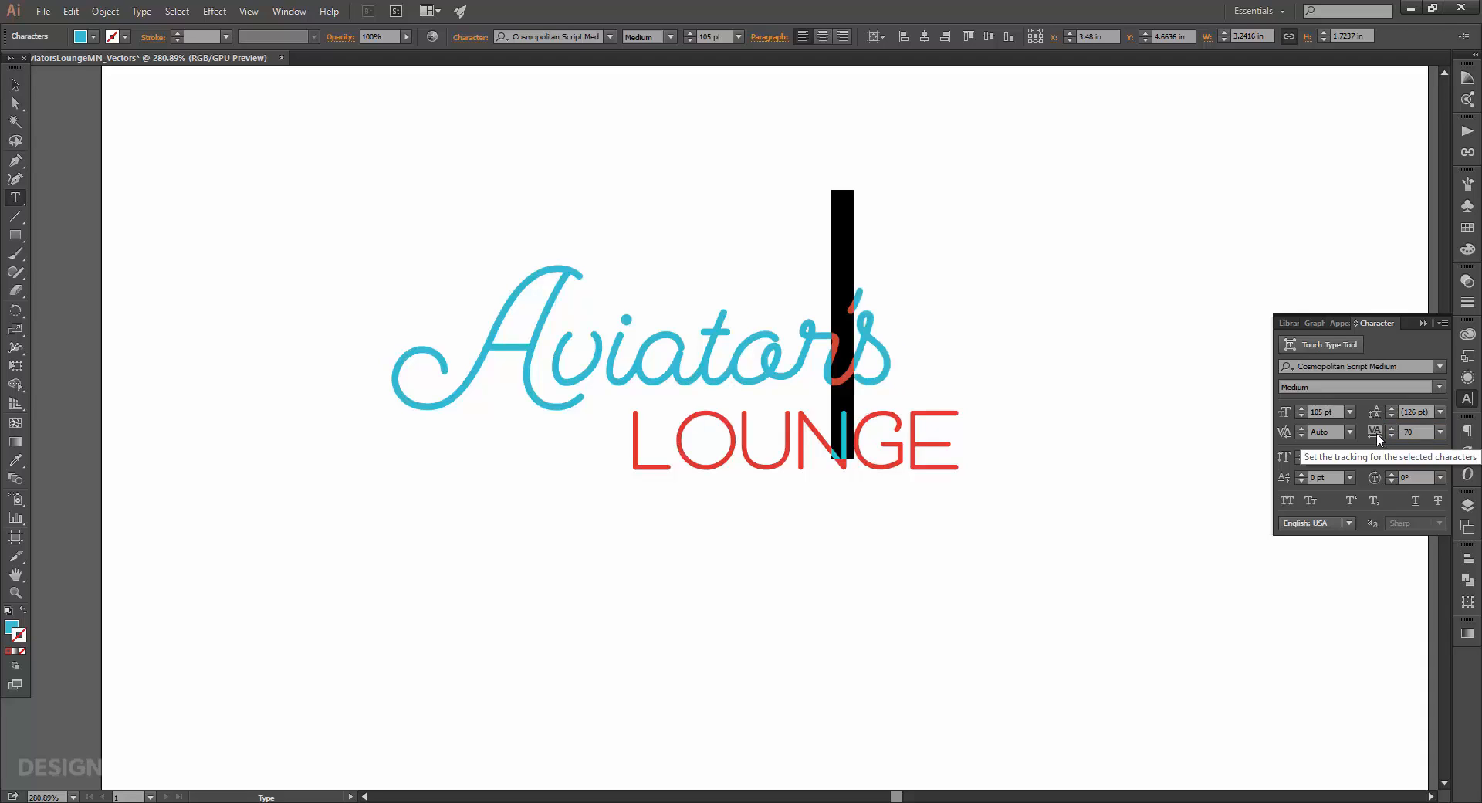
left_click(15, 85)
left_click(606, 143)
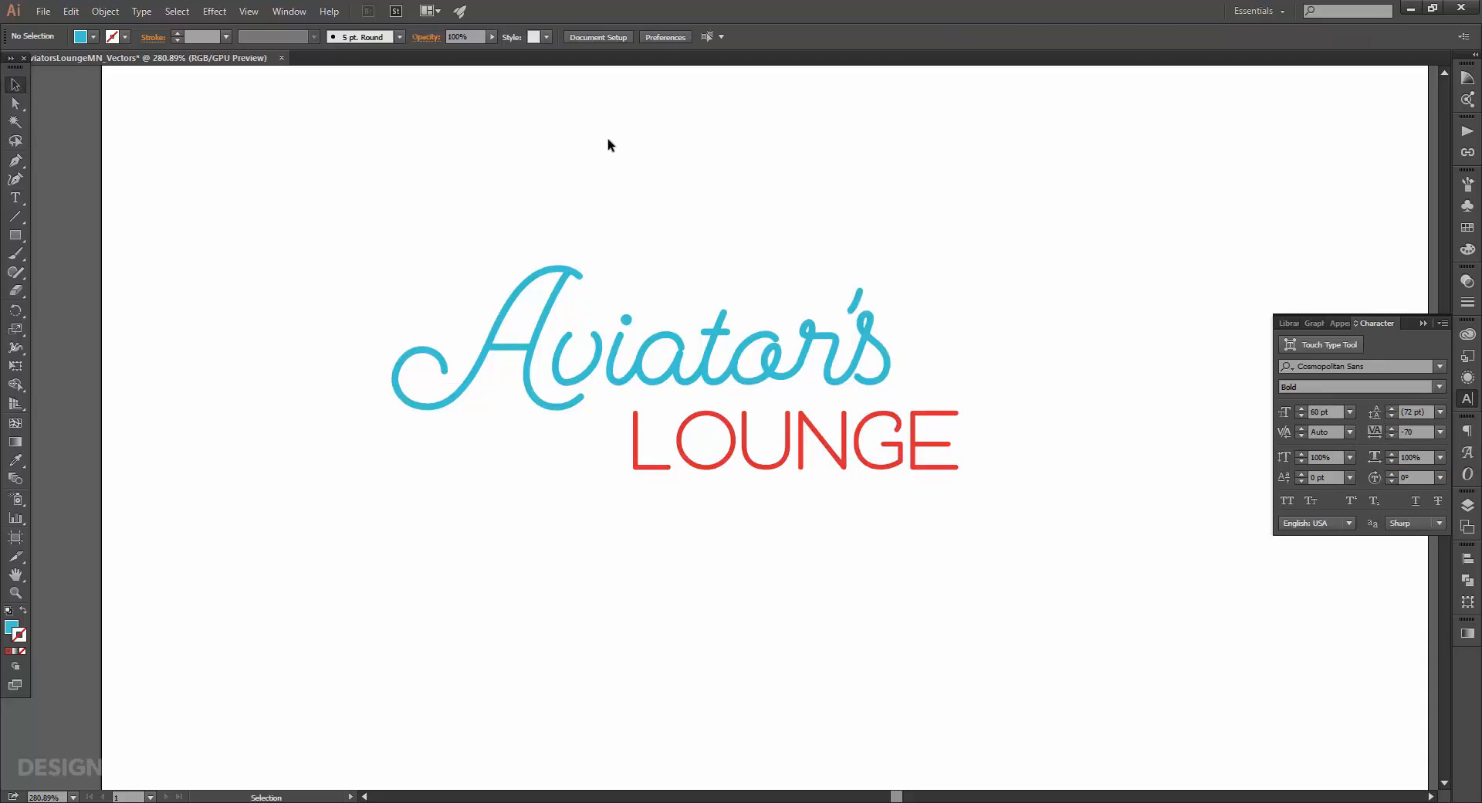
Step: Create a rectangle 3.75 in wide and 1.4 in high over the lettering
left_click(14, 234)
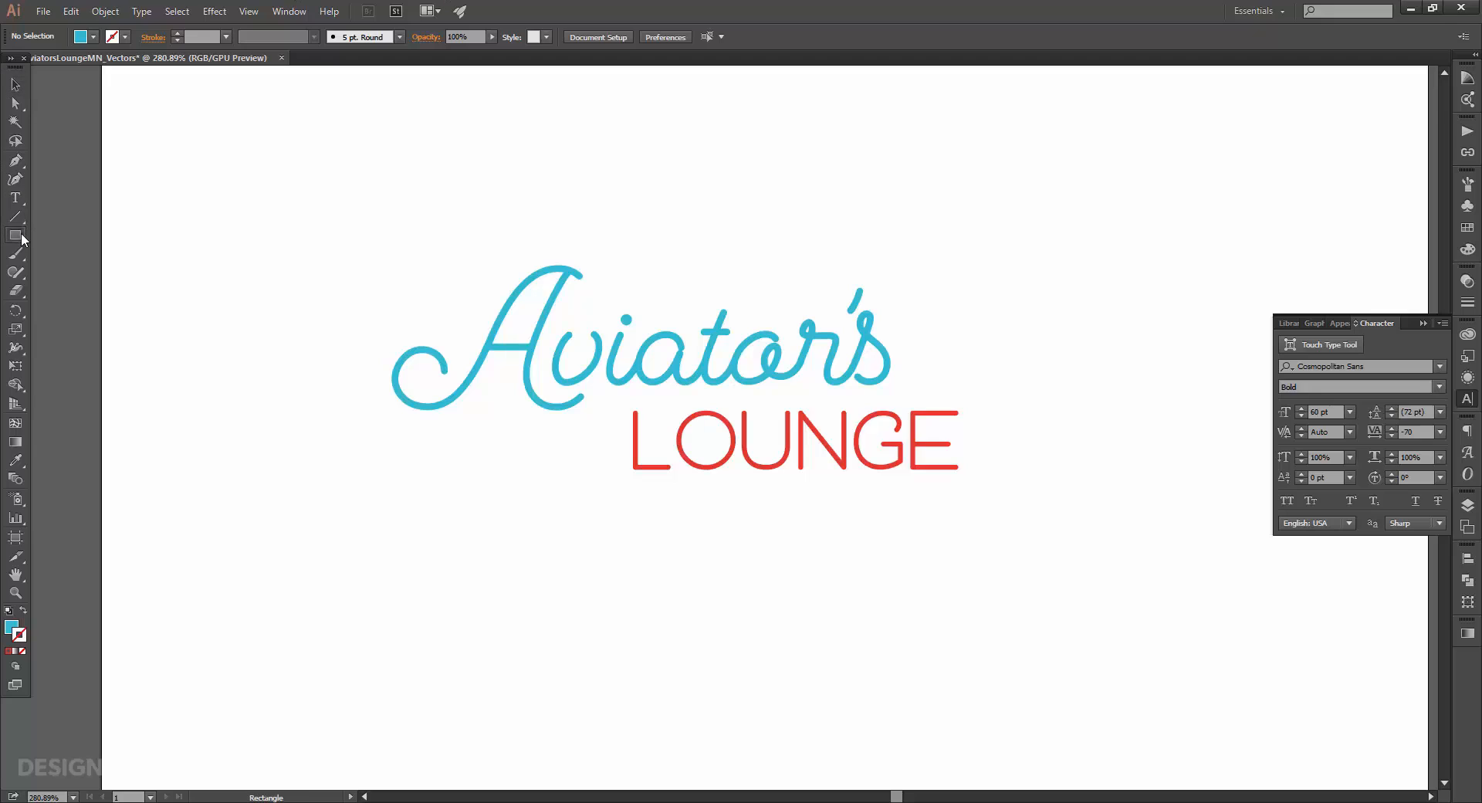
left_click(419, 238)
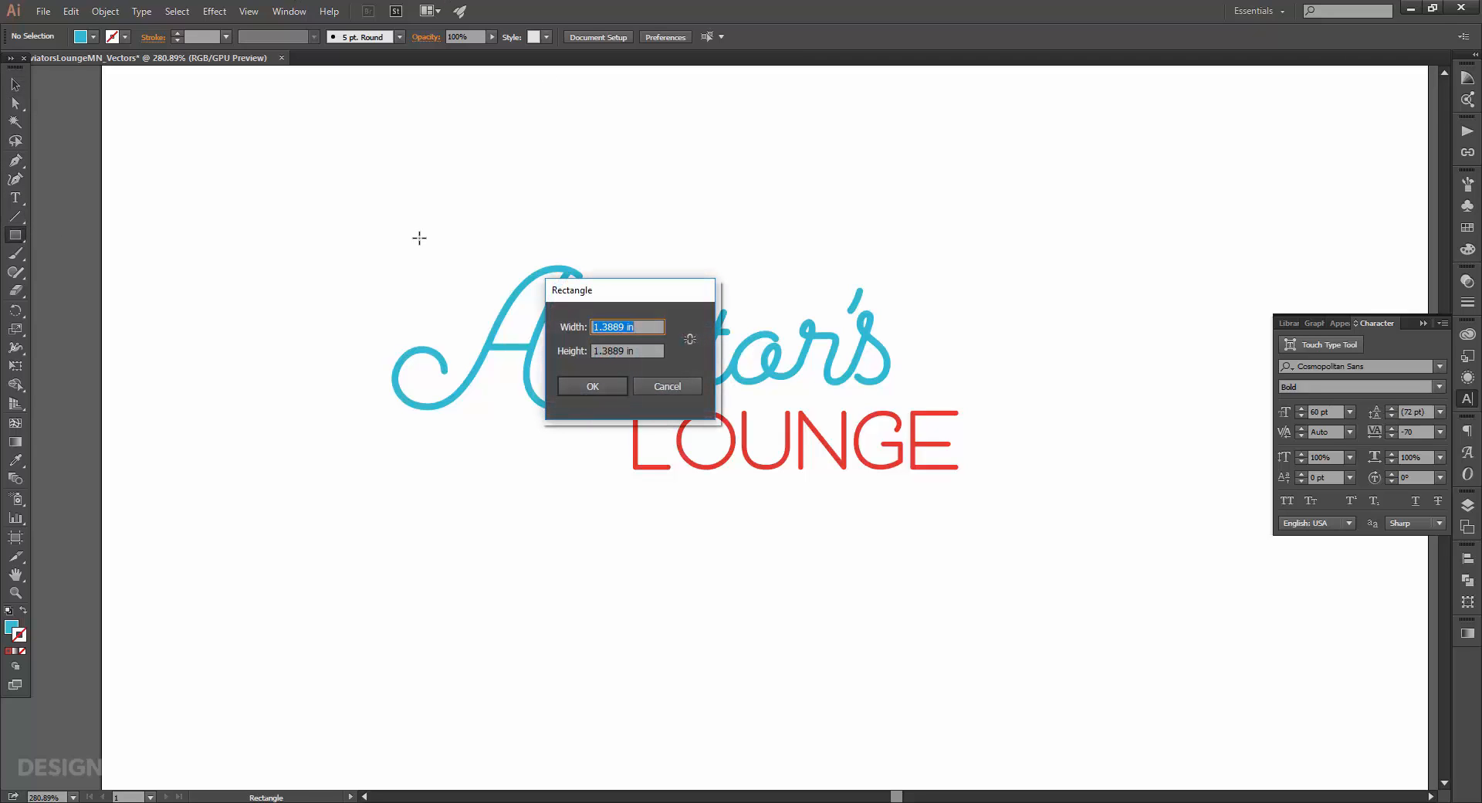
type("3.75")
key("Tab")
type("1")
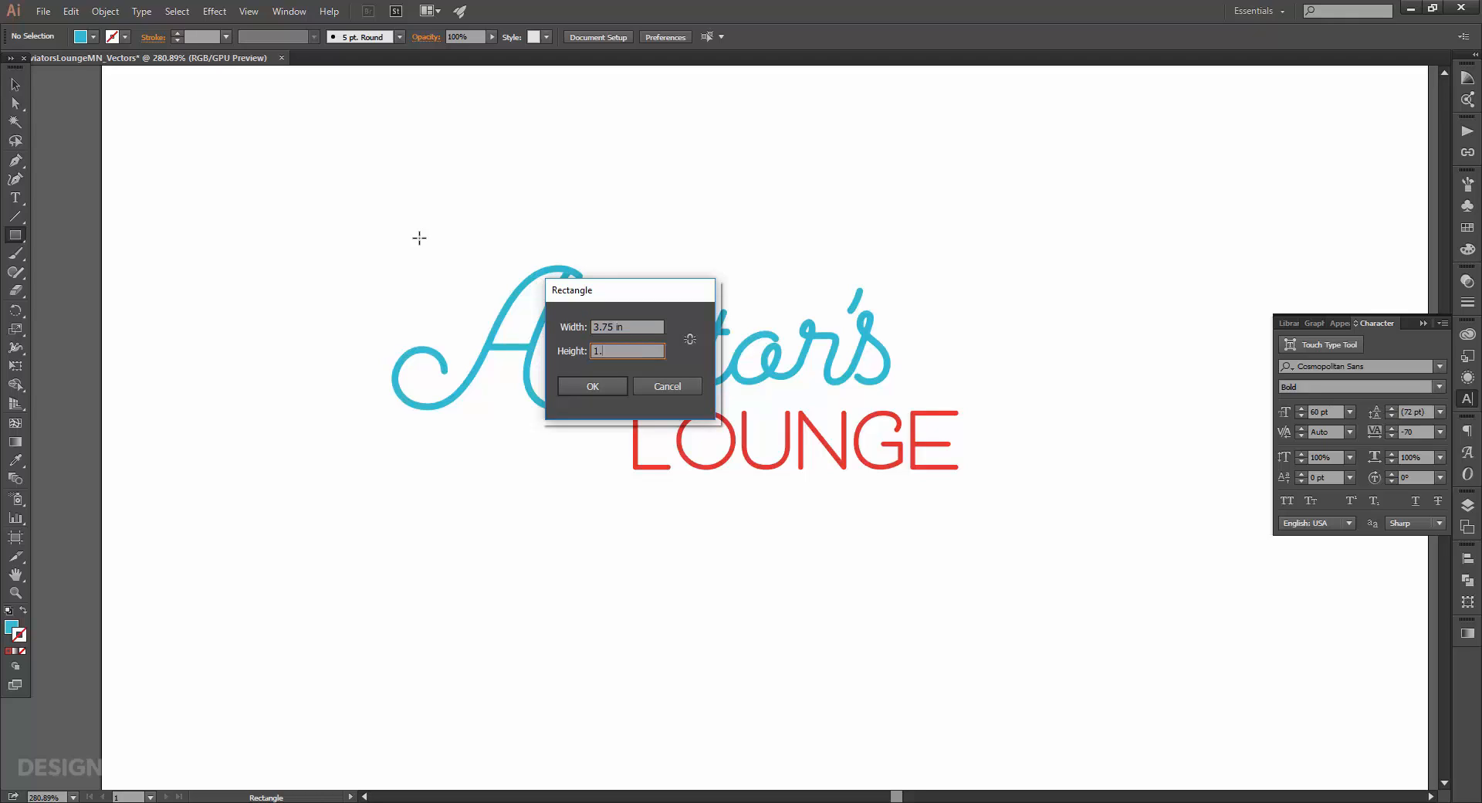
key("Tab")
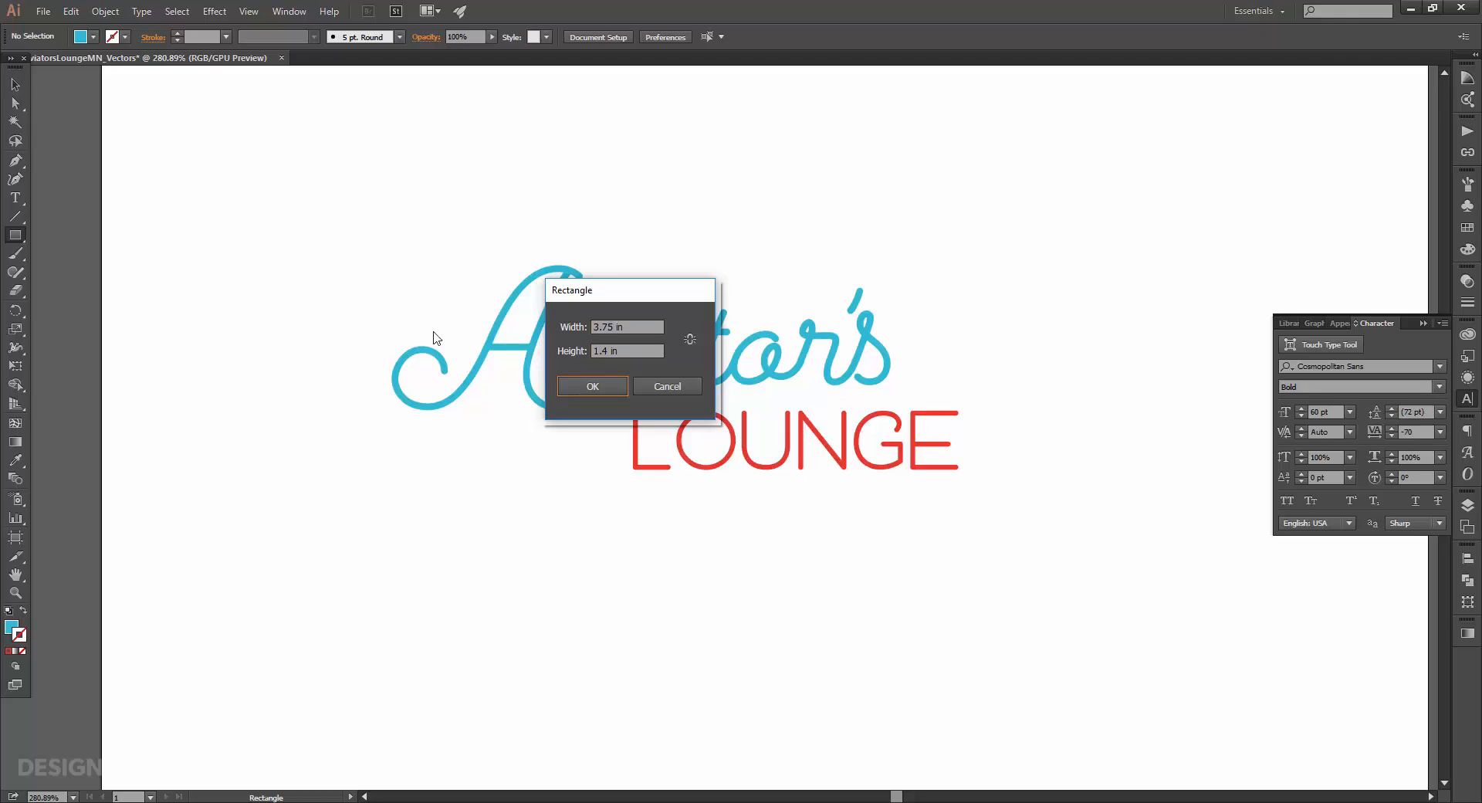
left_click(588, 386)
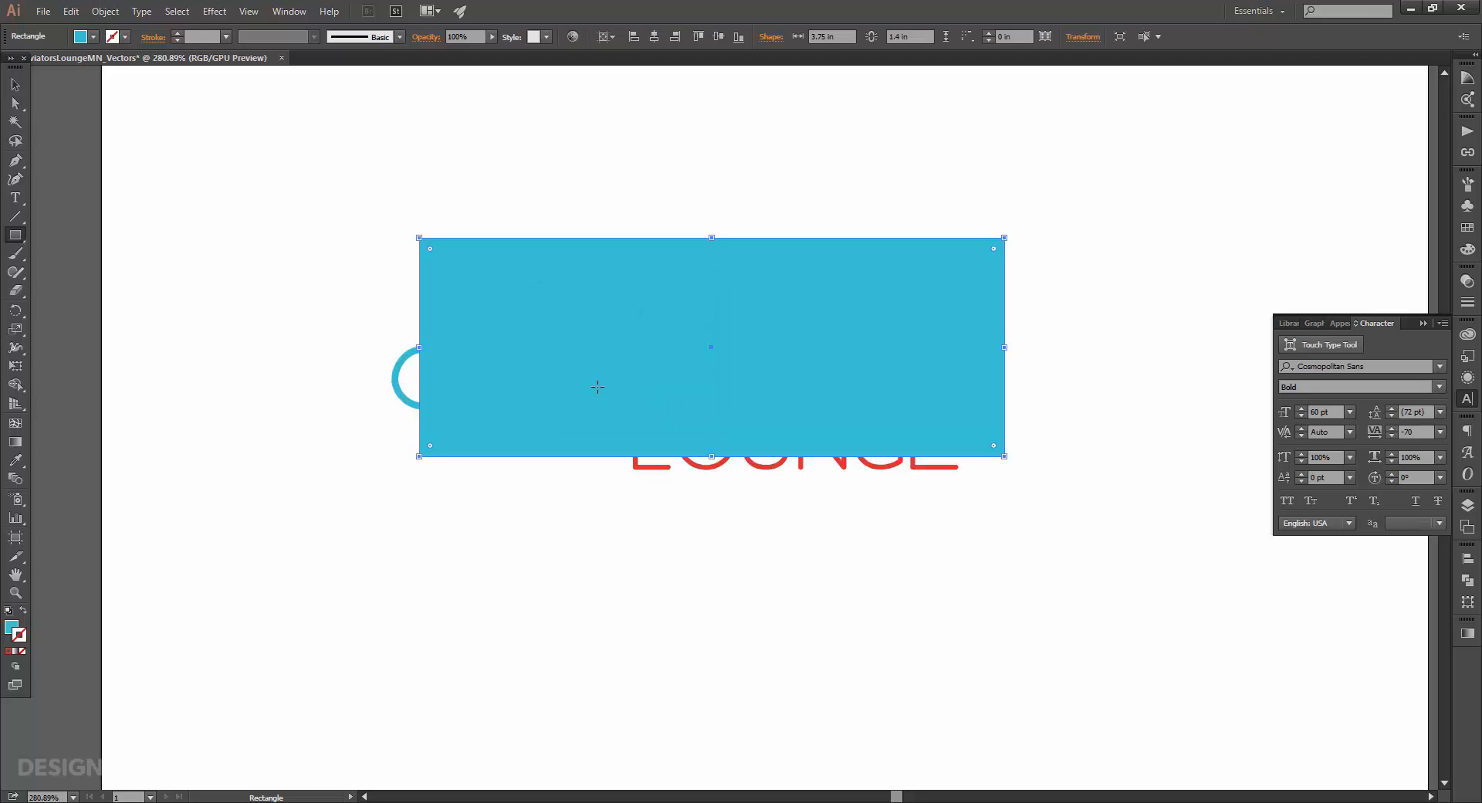
Step: Move the rectangle slightly upward over the lettering
key("v")
left_click_drag(638, 344, 646, 336)
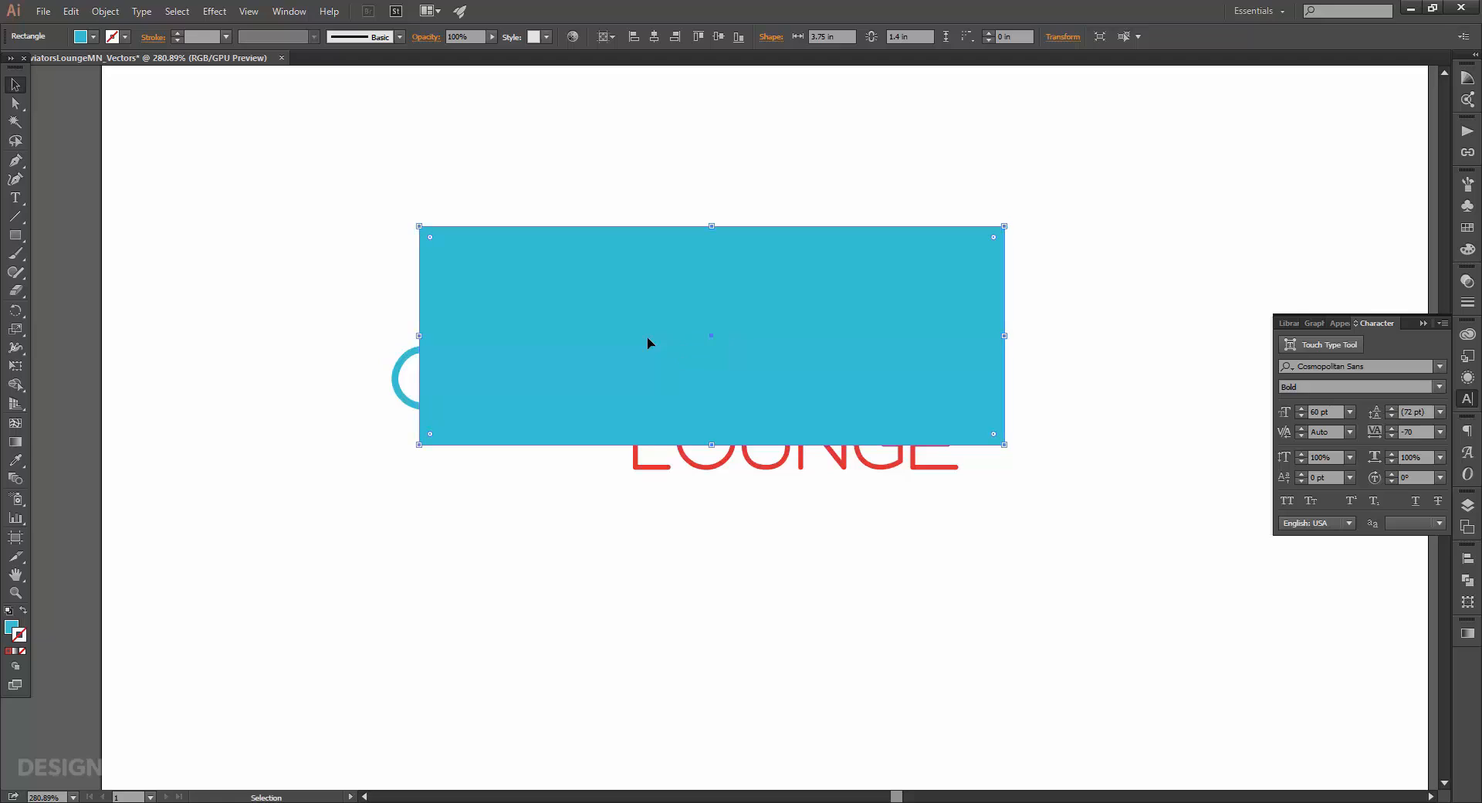
key("Up")
key("Down")
Step: Remove the rectangle's fill and color its stroke with the red swatch R 235, G 50, B 36
left_click(1467, 228)
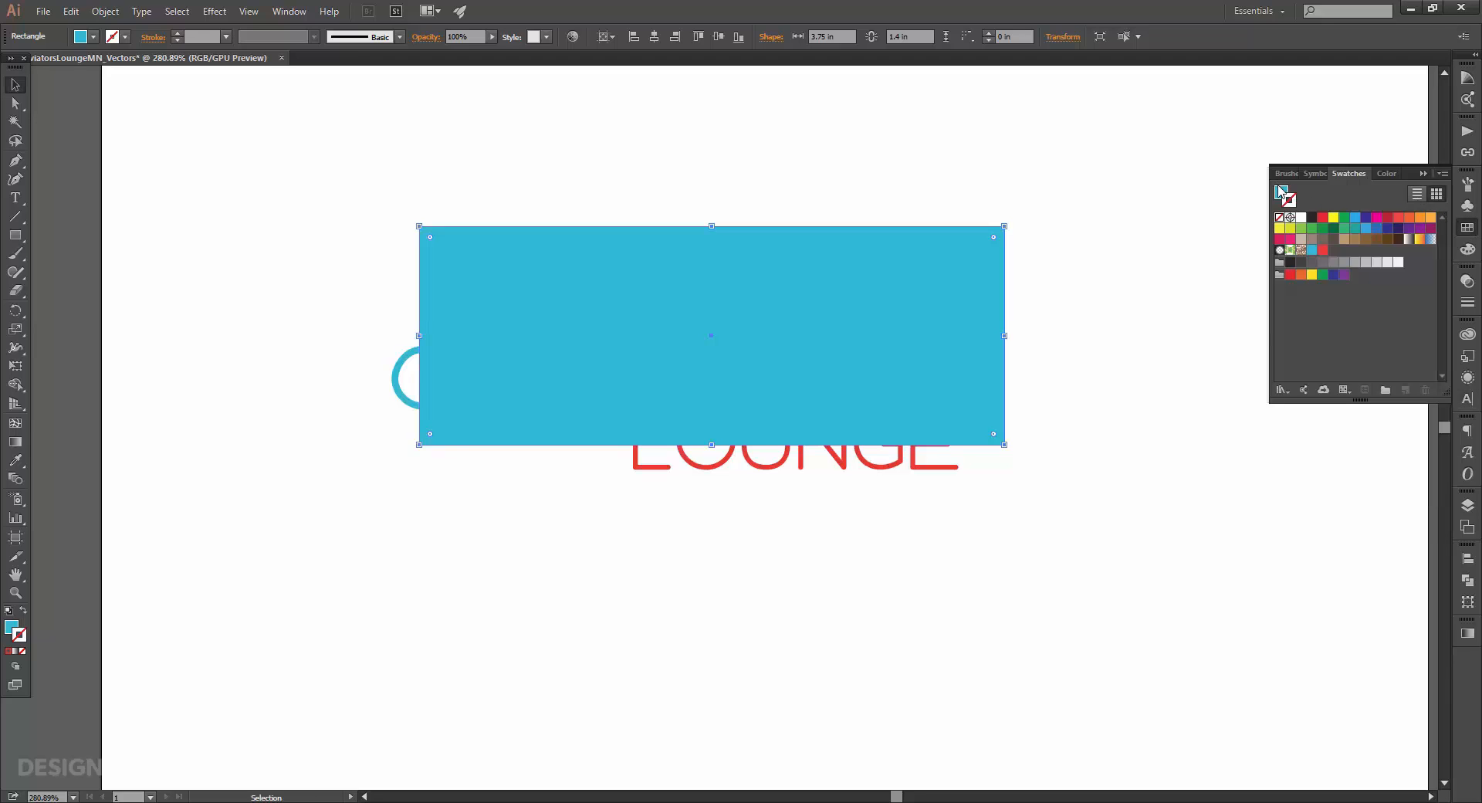
left_click(1280, 192)
left_click(1278, 219)
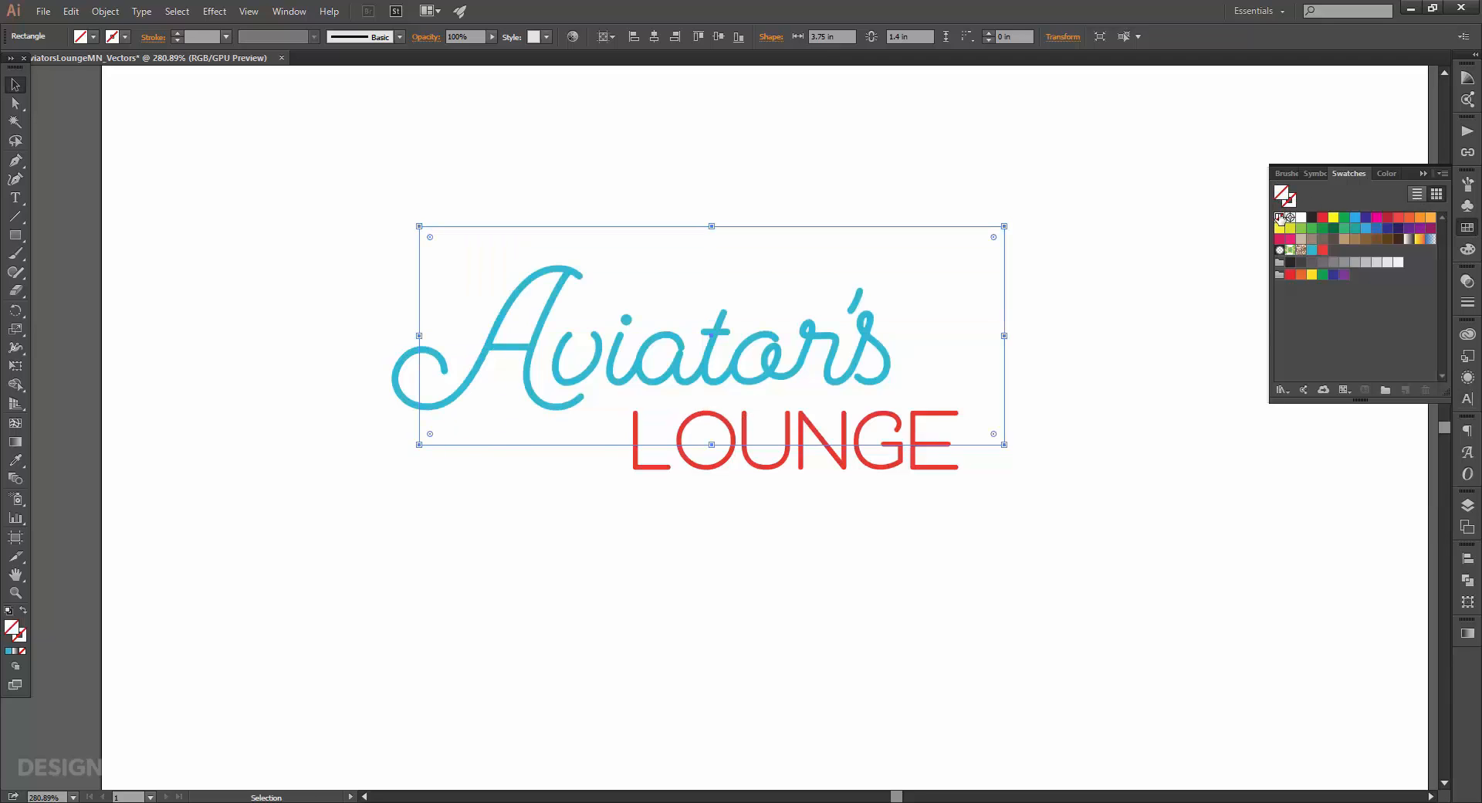
key("x")
left_click(1322, 250)
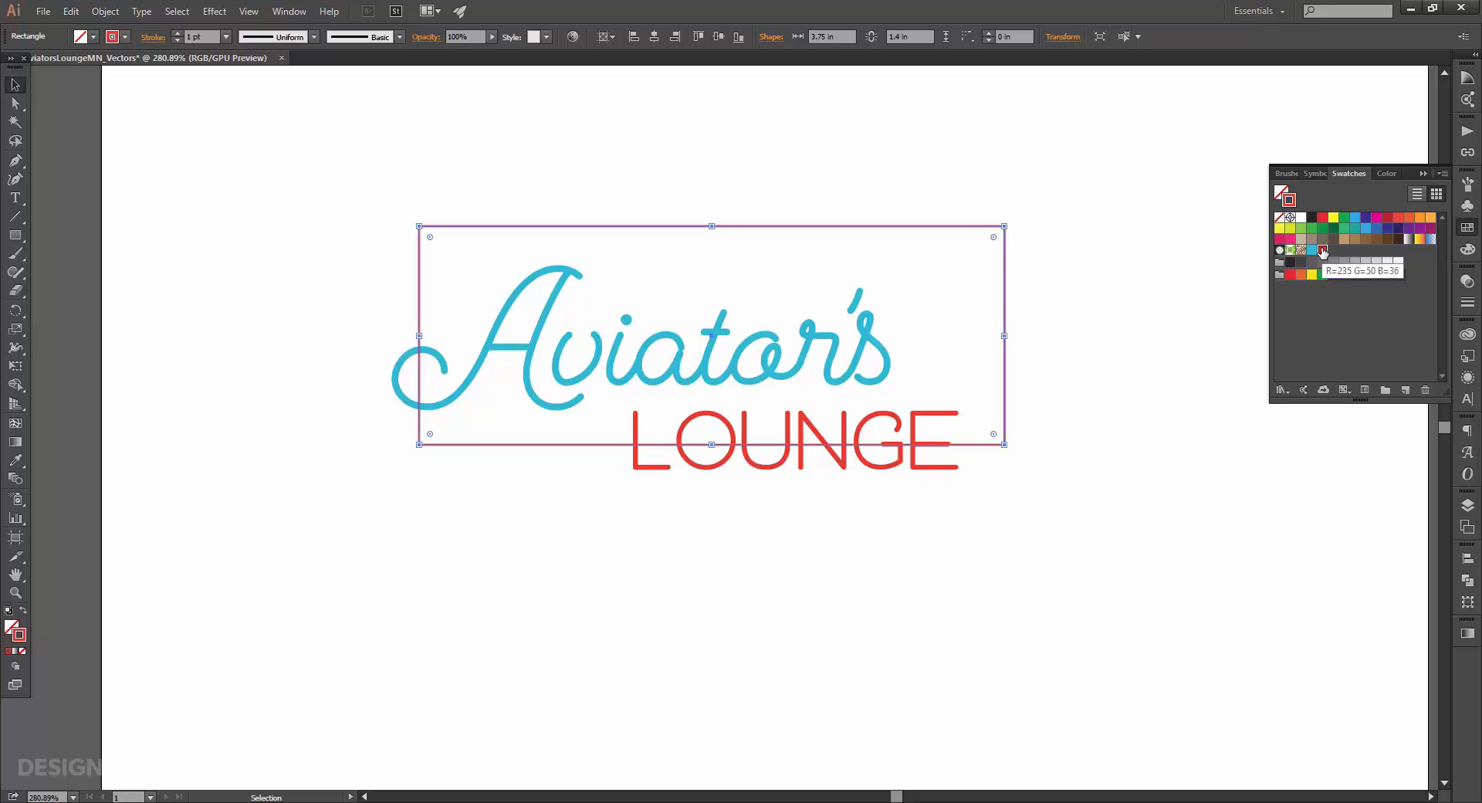
Step: Set the rectangle's stroke weight to 3 pt with round caps
left_click(1467, 302)
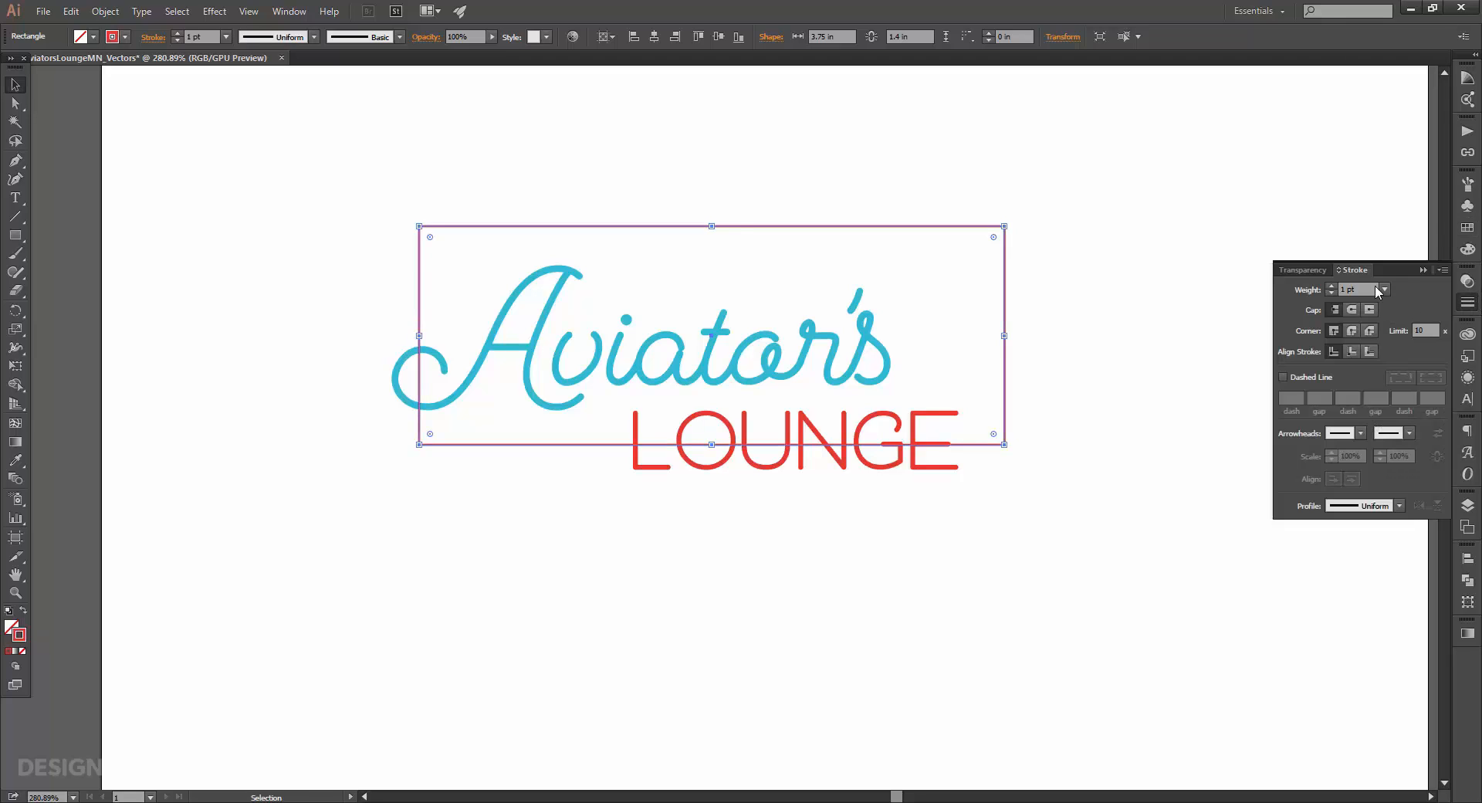
left_click(1331, 286)
left_click(1332, 286)
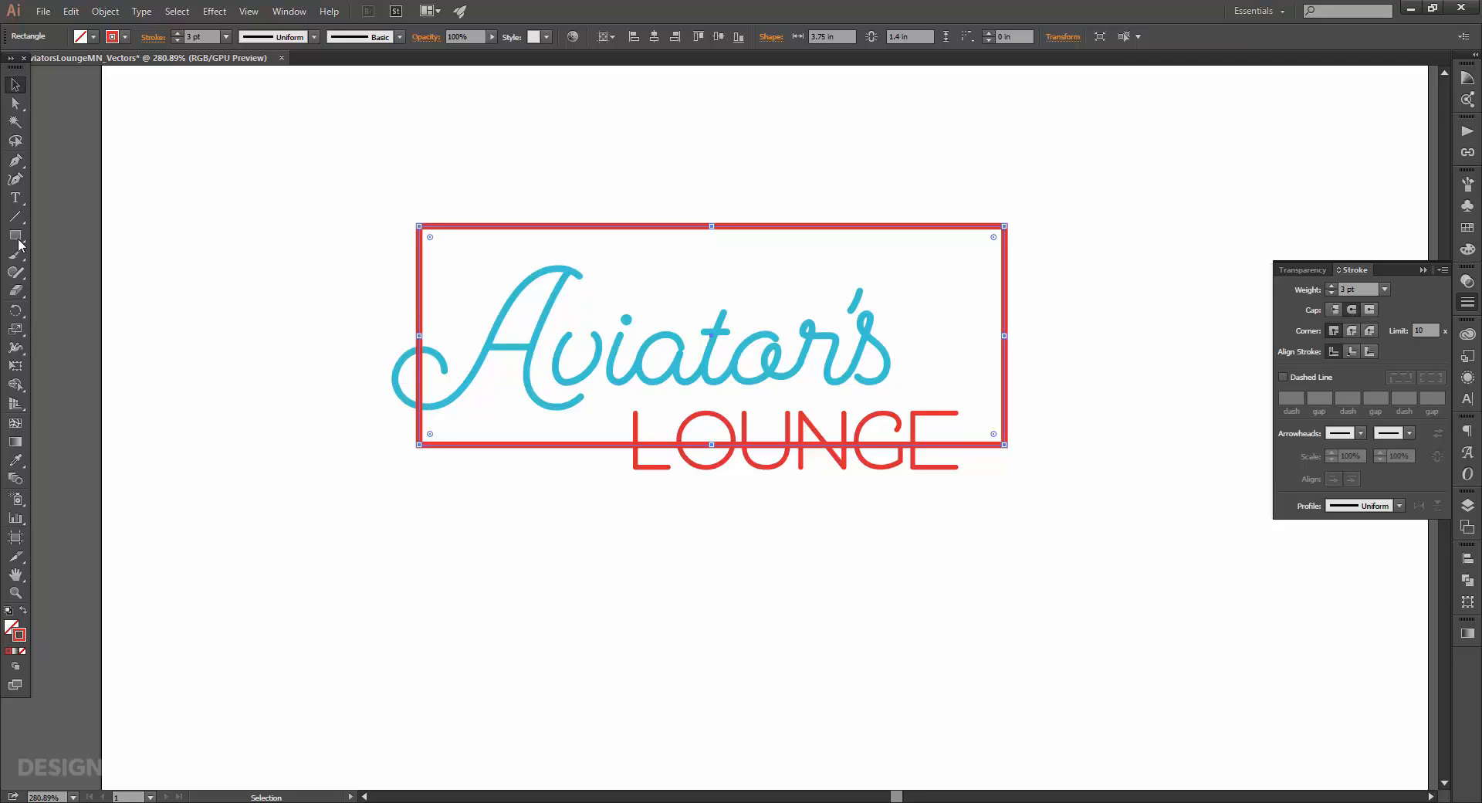
Step: Draw a circle 1.5 in wide and 1.5 in high near the rectangle's upper-right corner with the Ellipse tool
left_click_drag(17, 236, 98, 274)
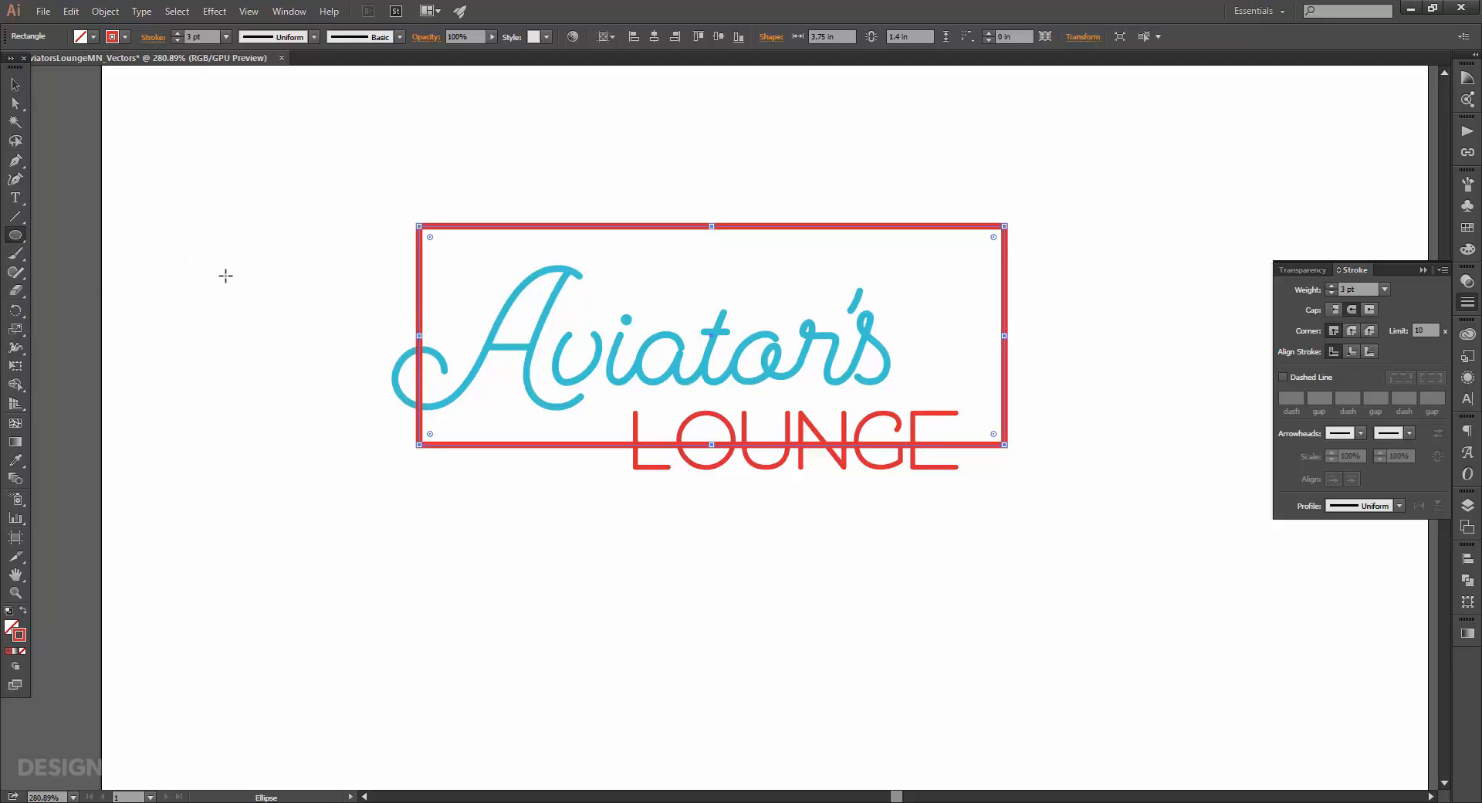
left_click(930, 181)
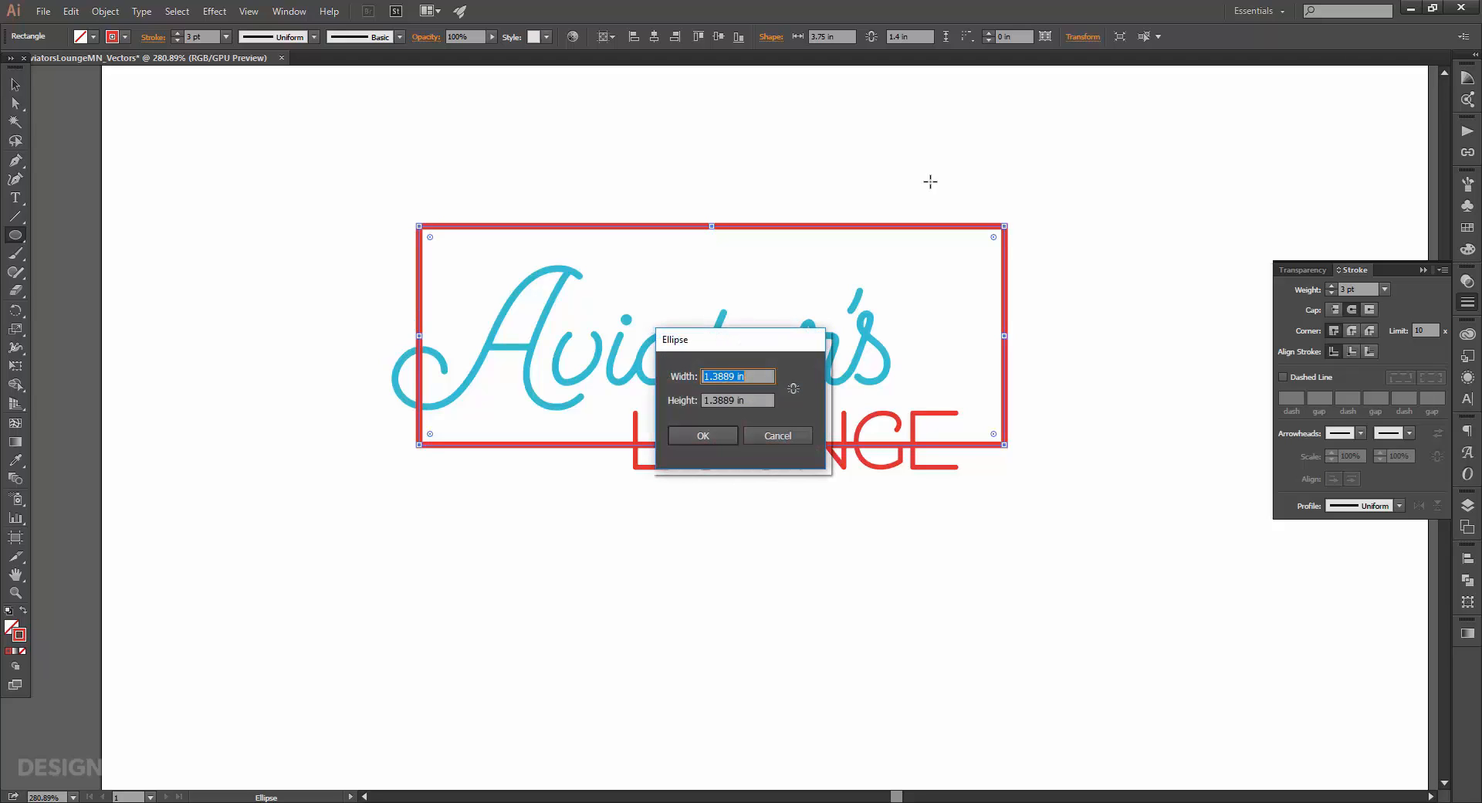
type("1")
key("Tab")
type("1")
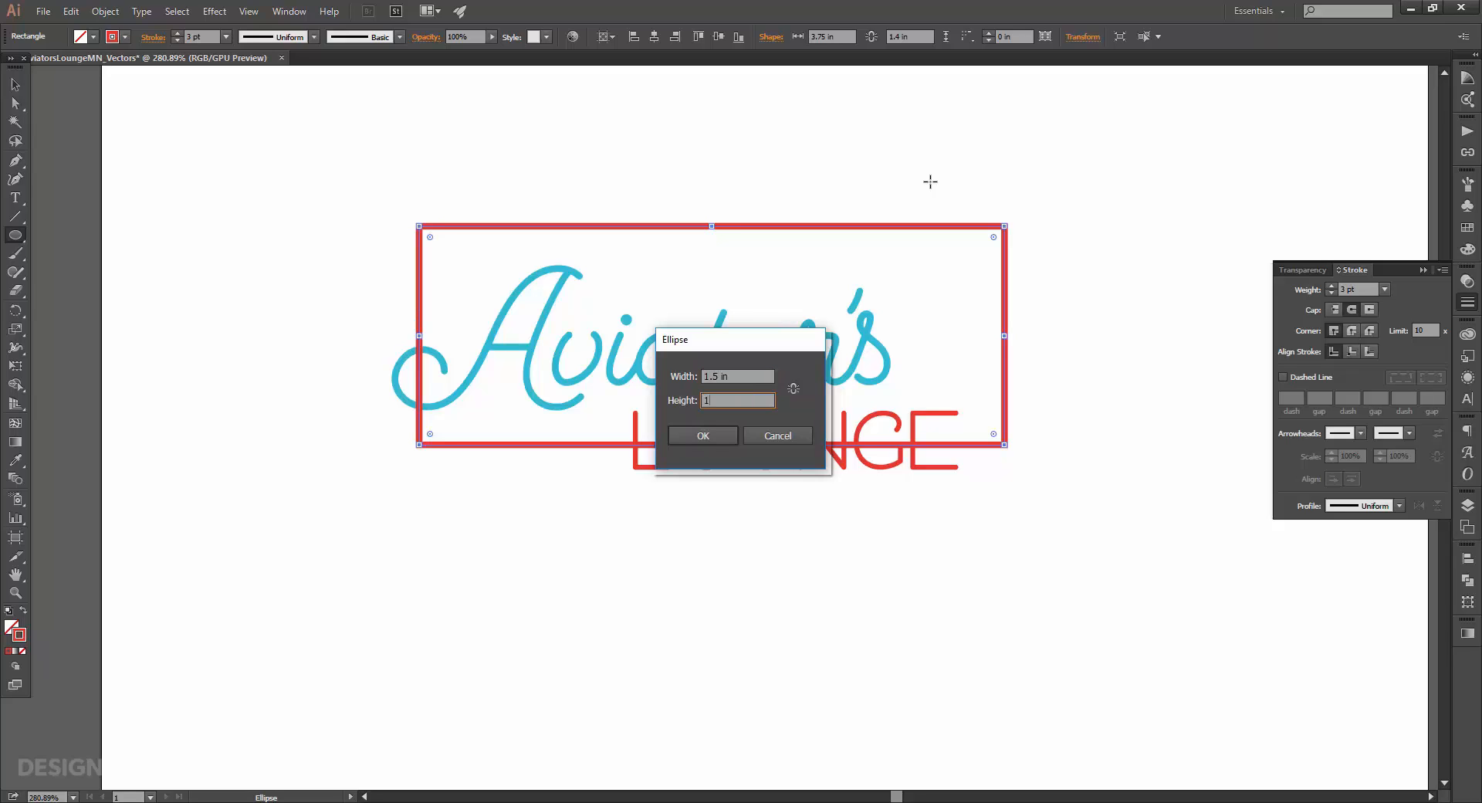
type(".5")
key("Return")
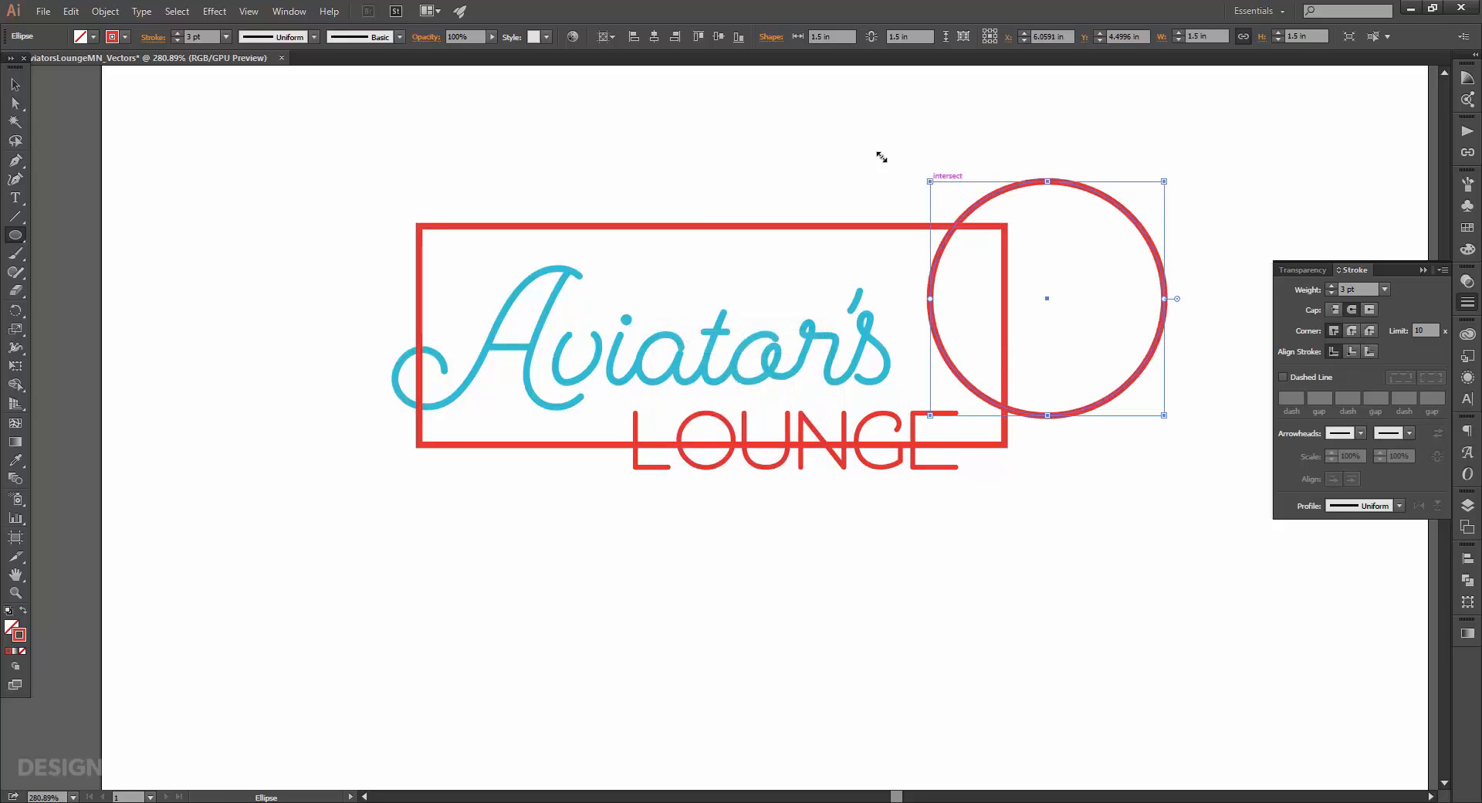
Step: Move the circle up and left over the rectangle's upper-right corner and nudge the rectangle slightly down
left_click(9, 83)
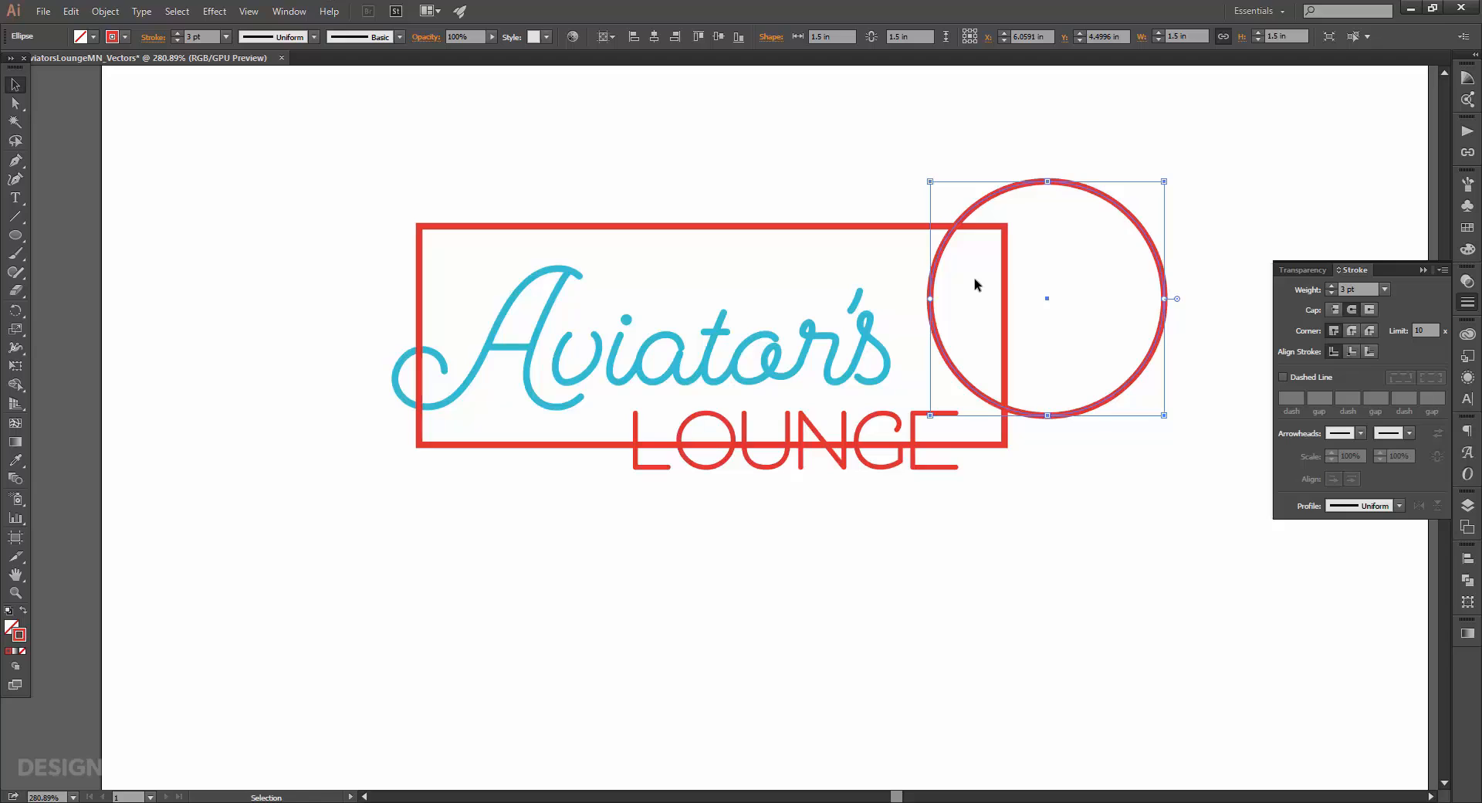
left_click_drag(1147, 240, 1112, 197)
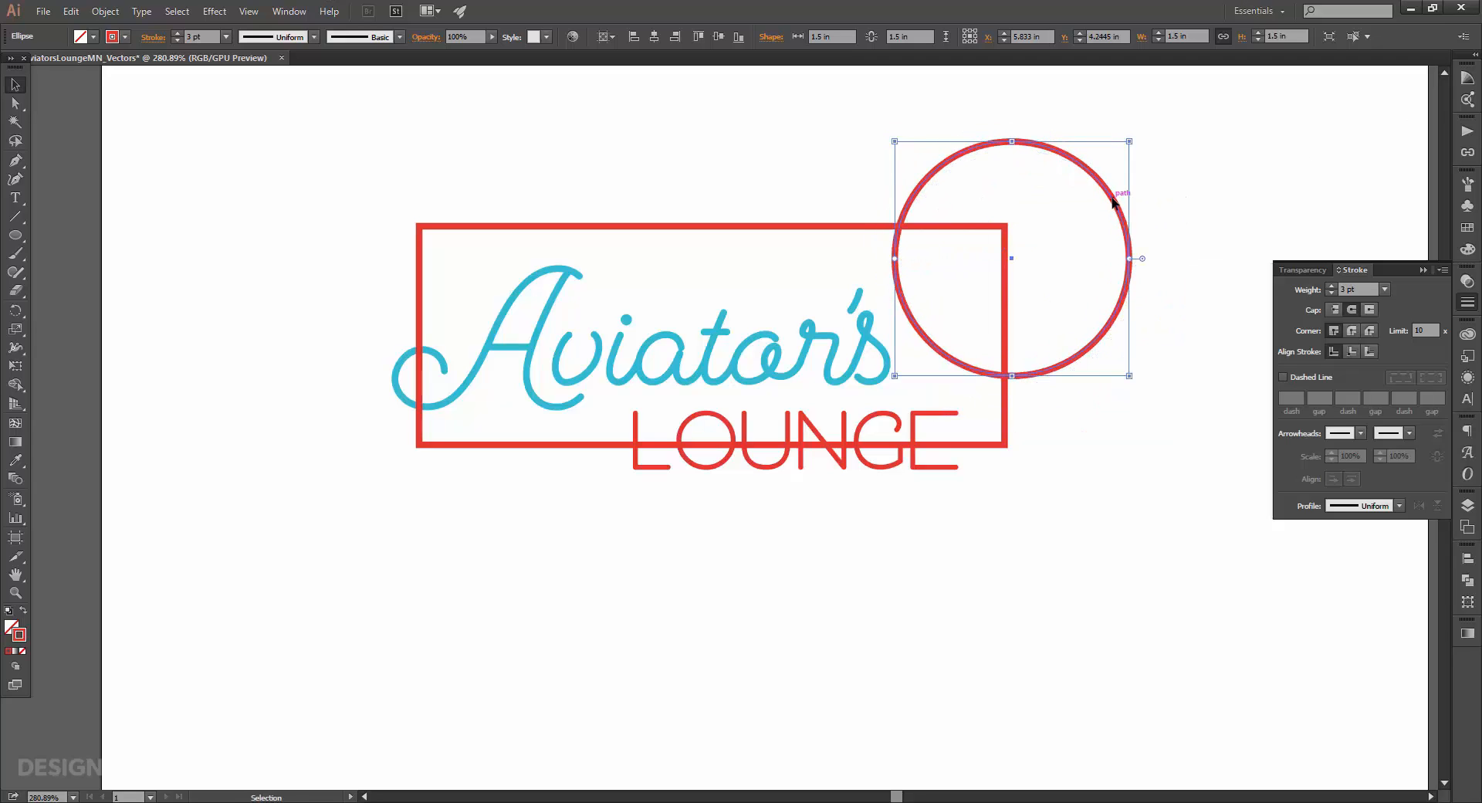
left_click(835, 228)
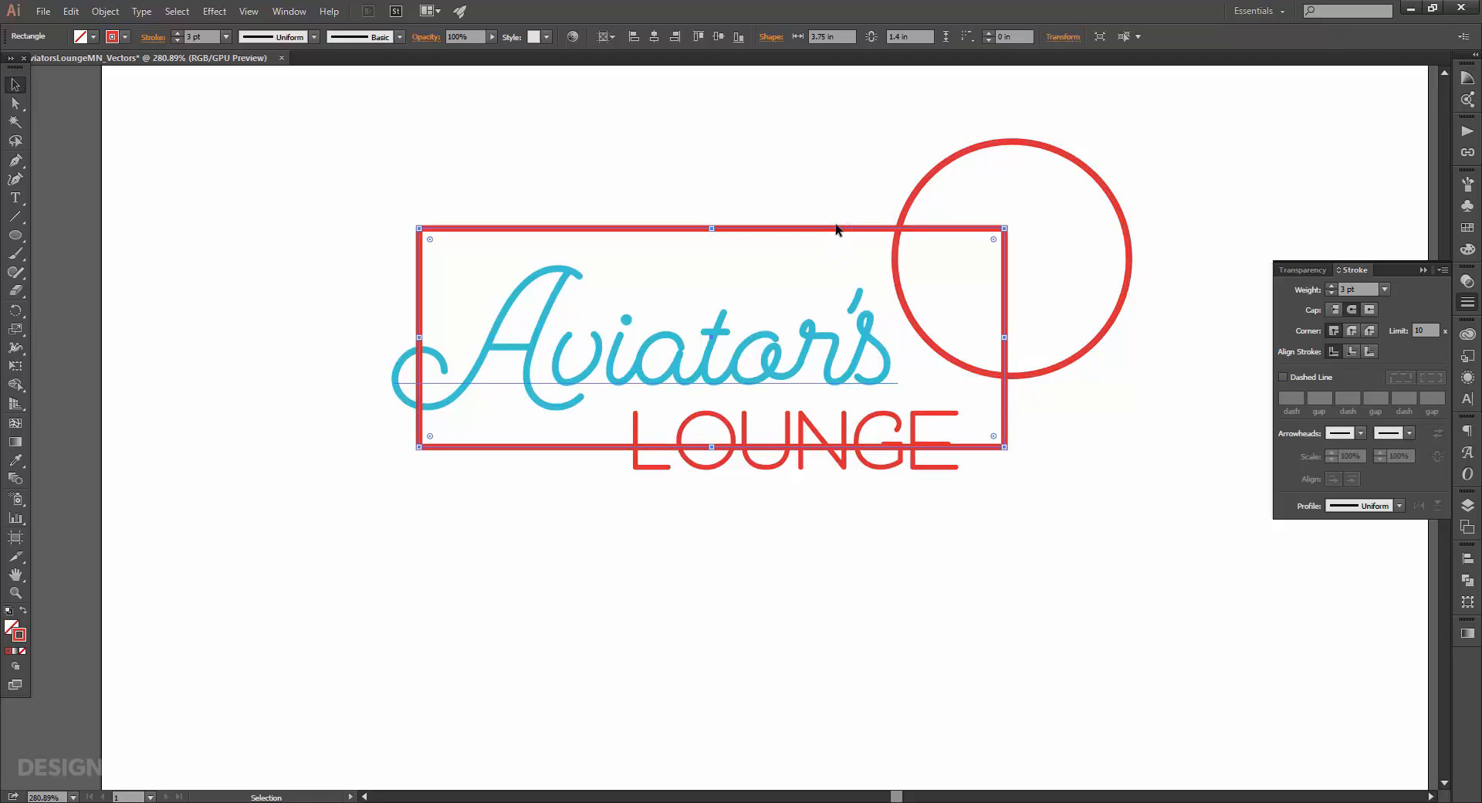
Step: Add an anchor point on the rectangle's left edge above the A's swash and delete the segment below it
key("p")
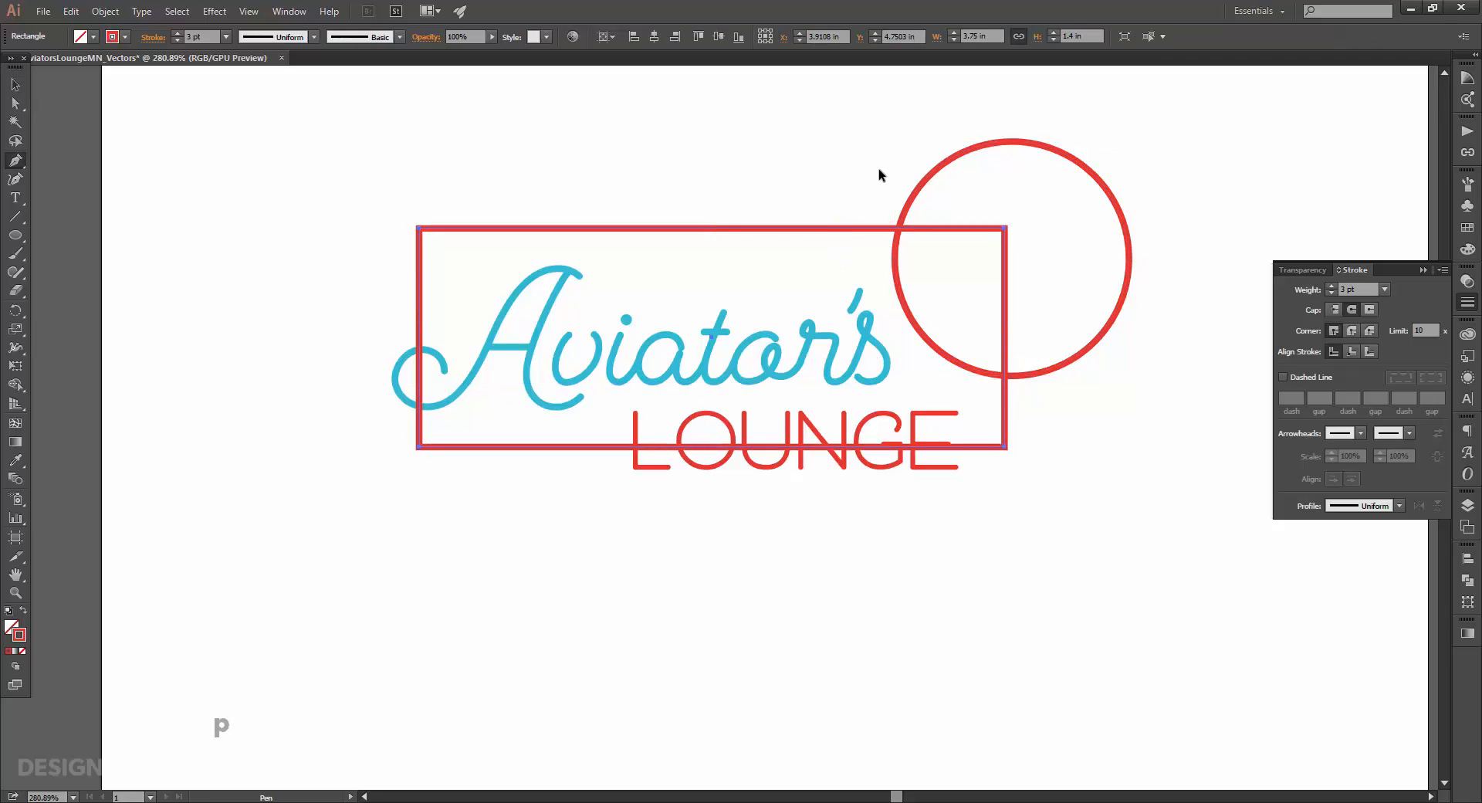
left_click(419, 308)
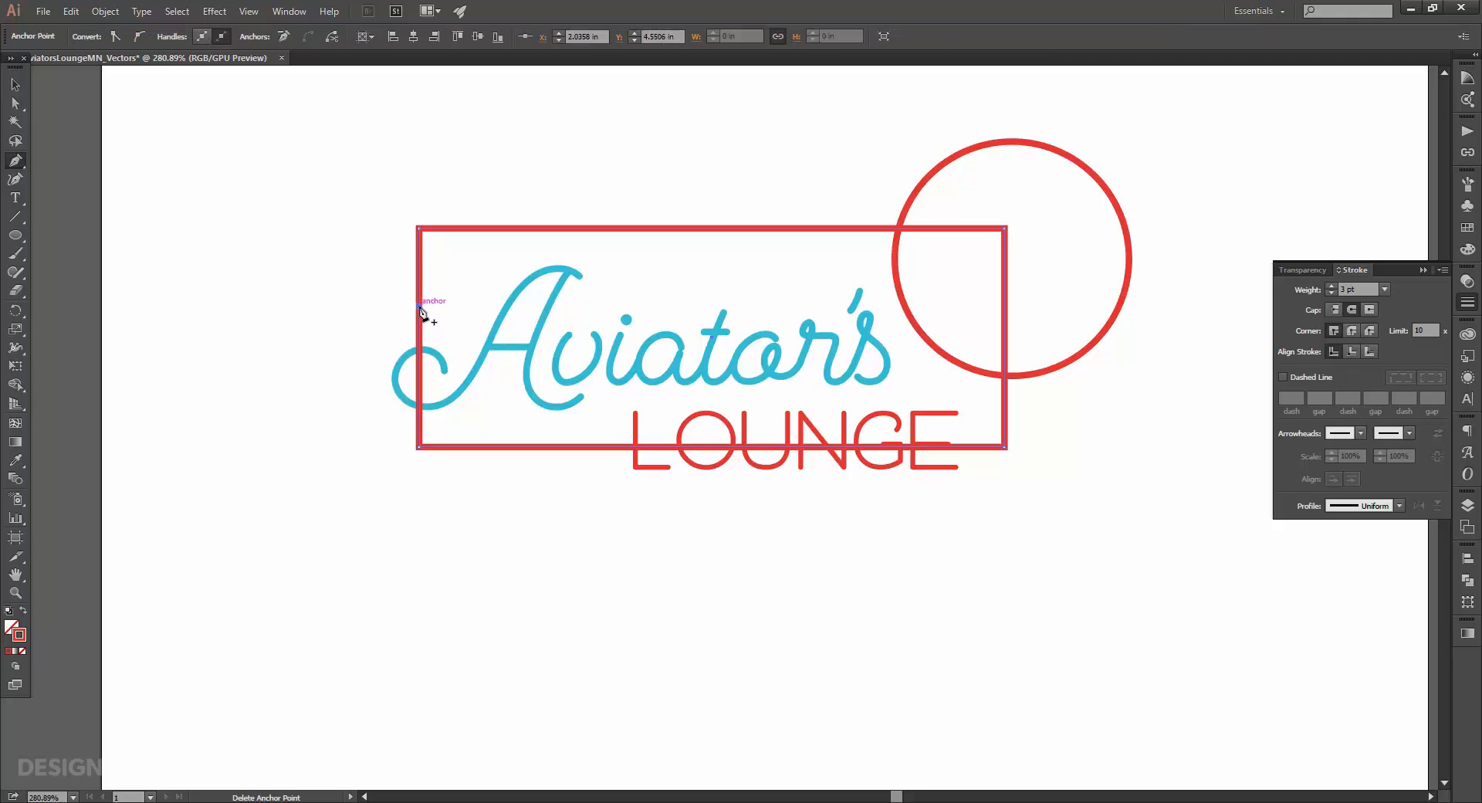
key("a")
left_click_drag(17, 105, 47, 106)
left_click(308, 338)
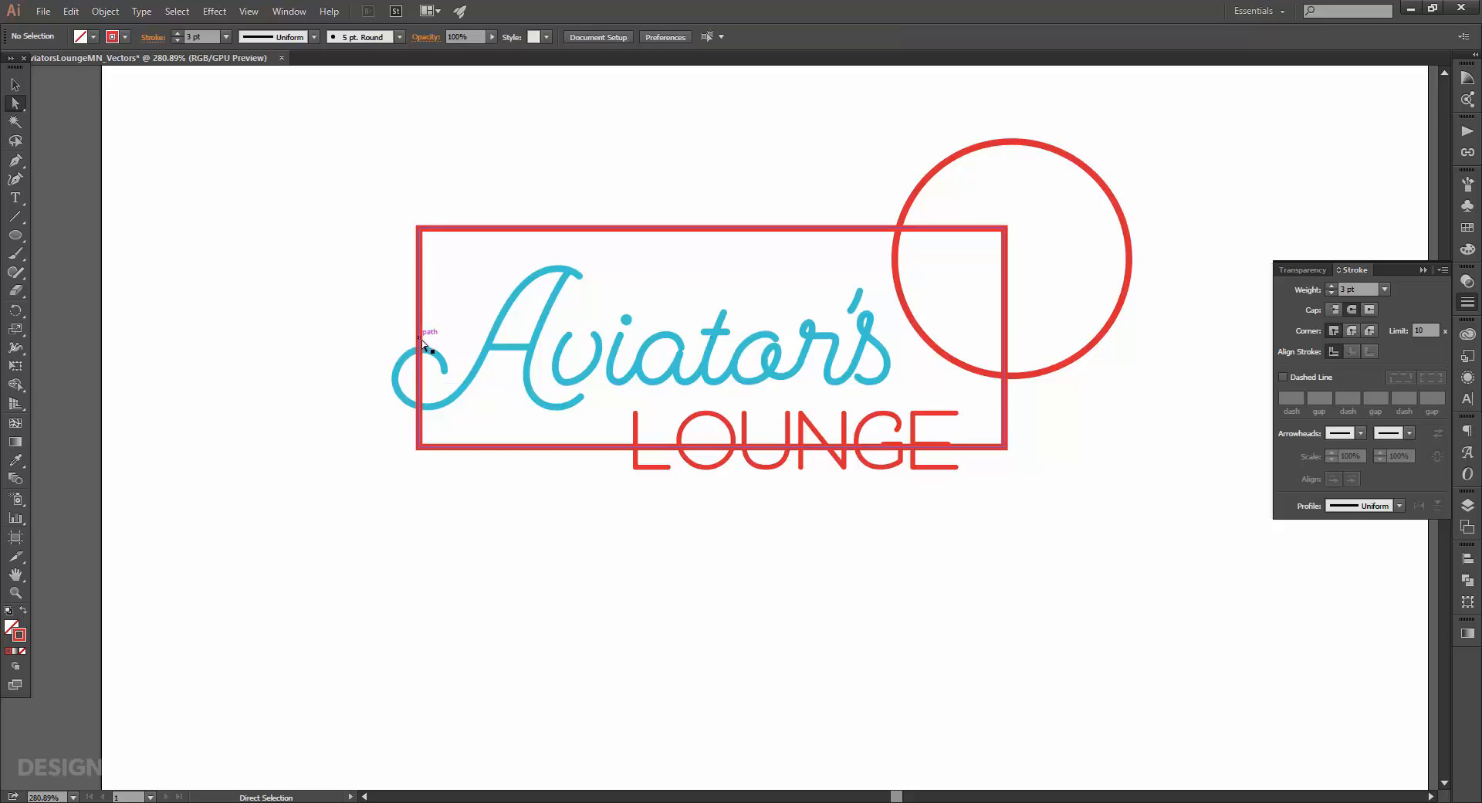
left_click(420, 338)
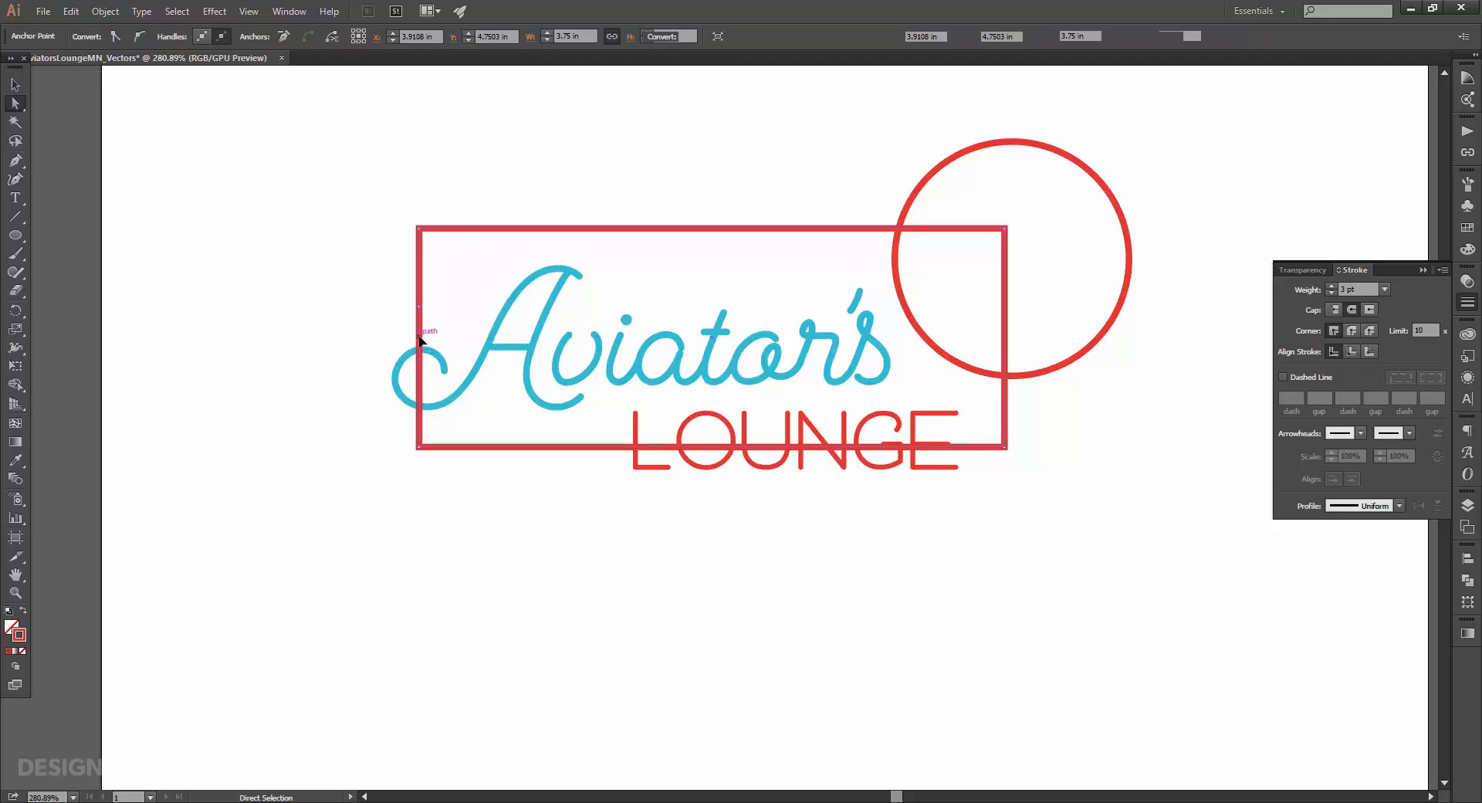
key("Delete")
left_click(519, 528)
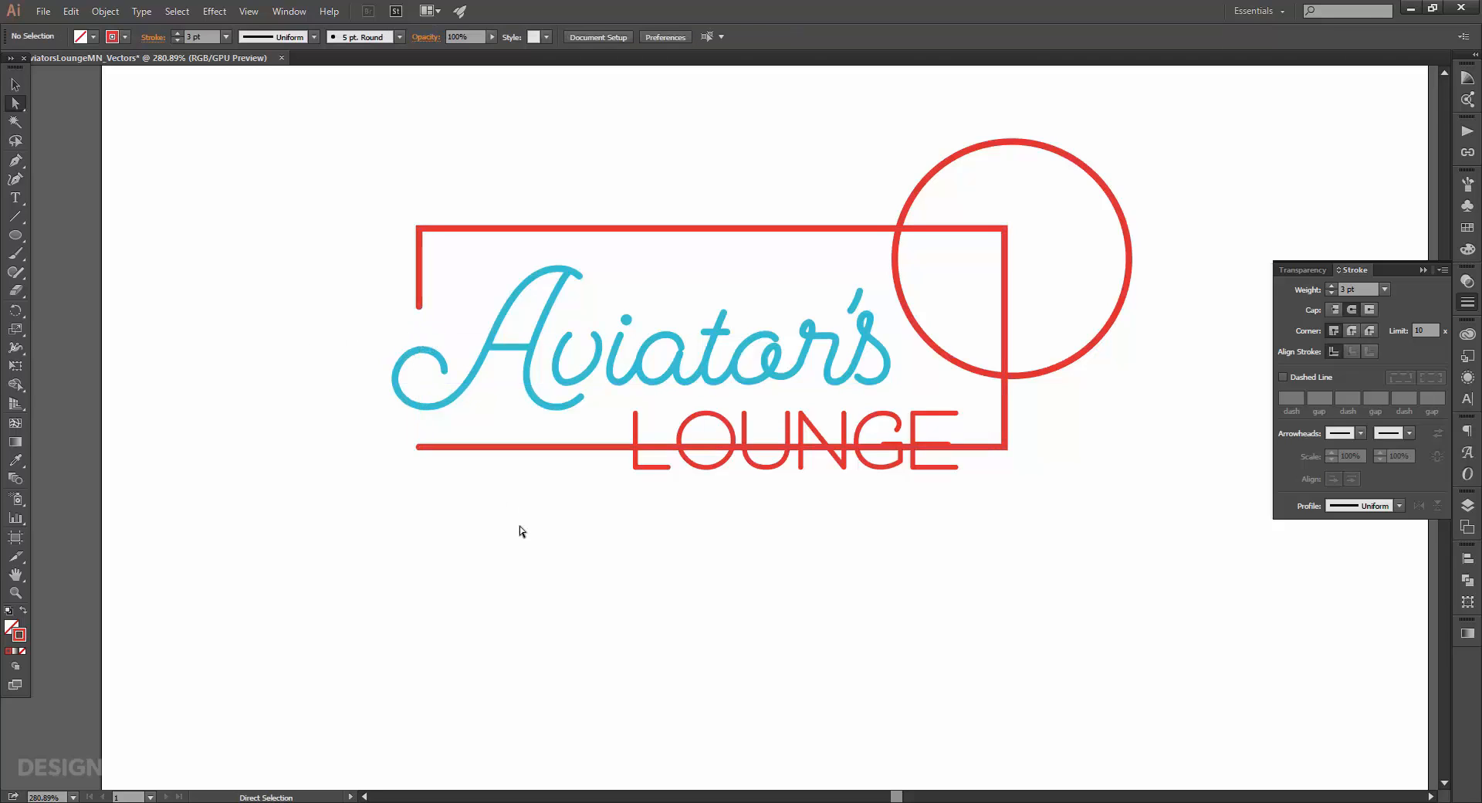
Step: Add anchor points on the rectangle's bottom edge on both sides of LOUNGE and delete the segment between them
left_click(16, 161)
left_click(601, 447, "ctrl")
left_click(601, 447)
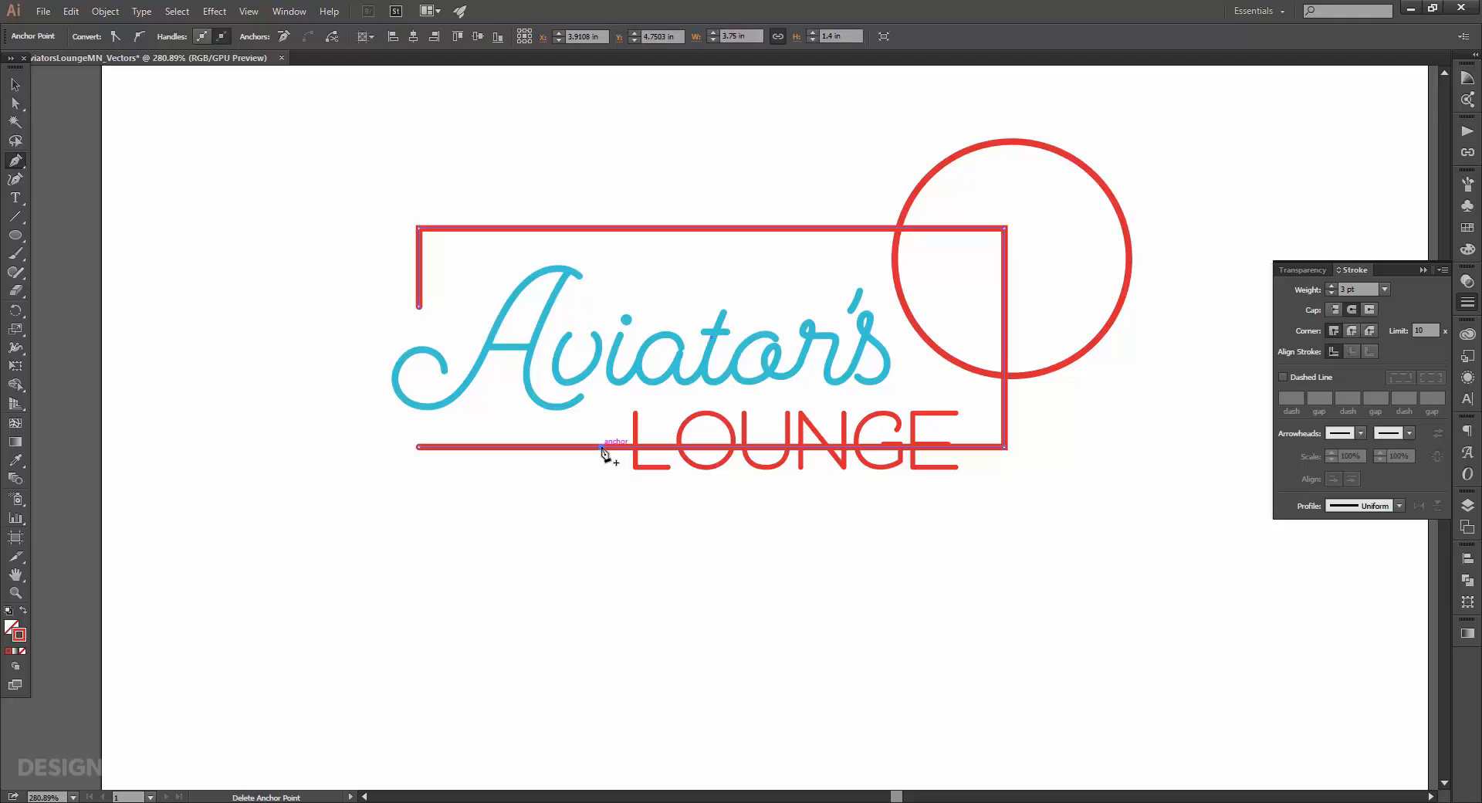
left_click(977, 448)
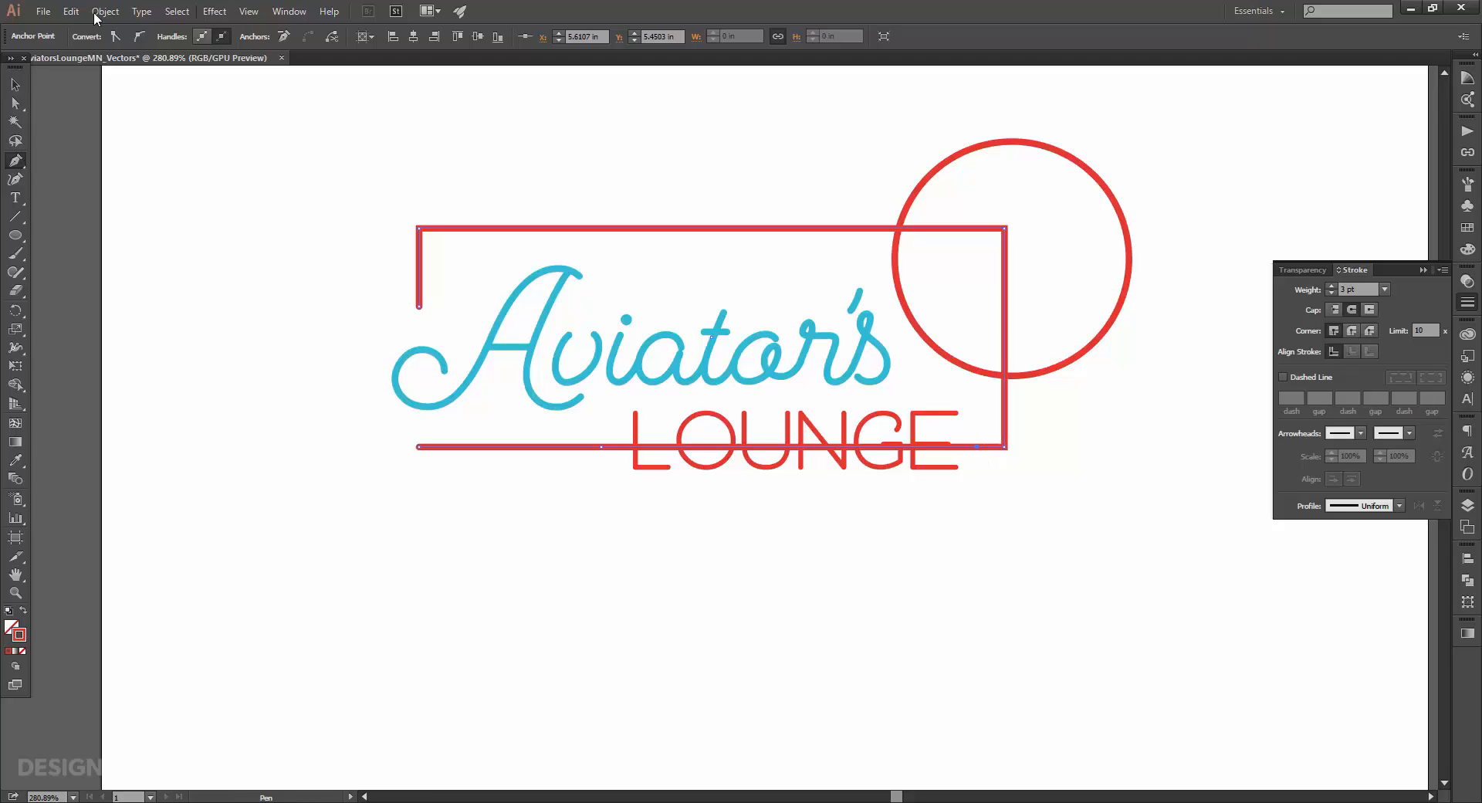
left_click(14, 102)
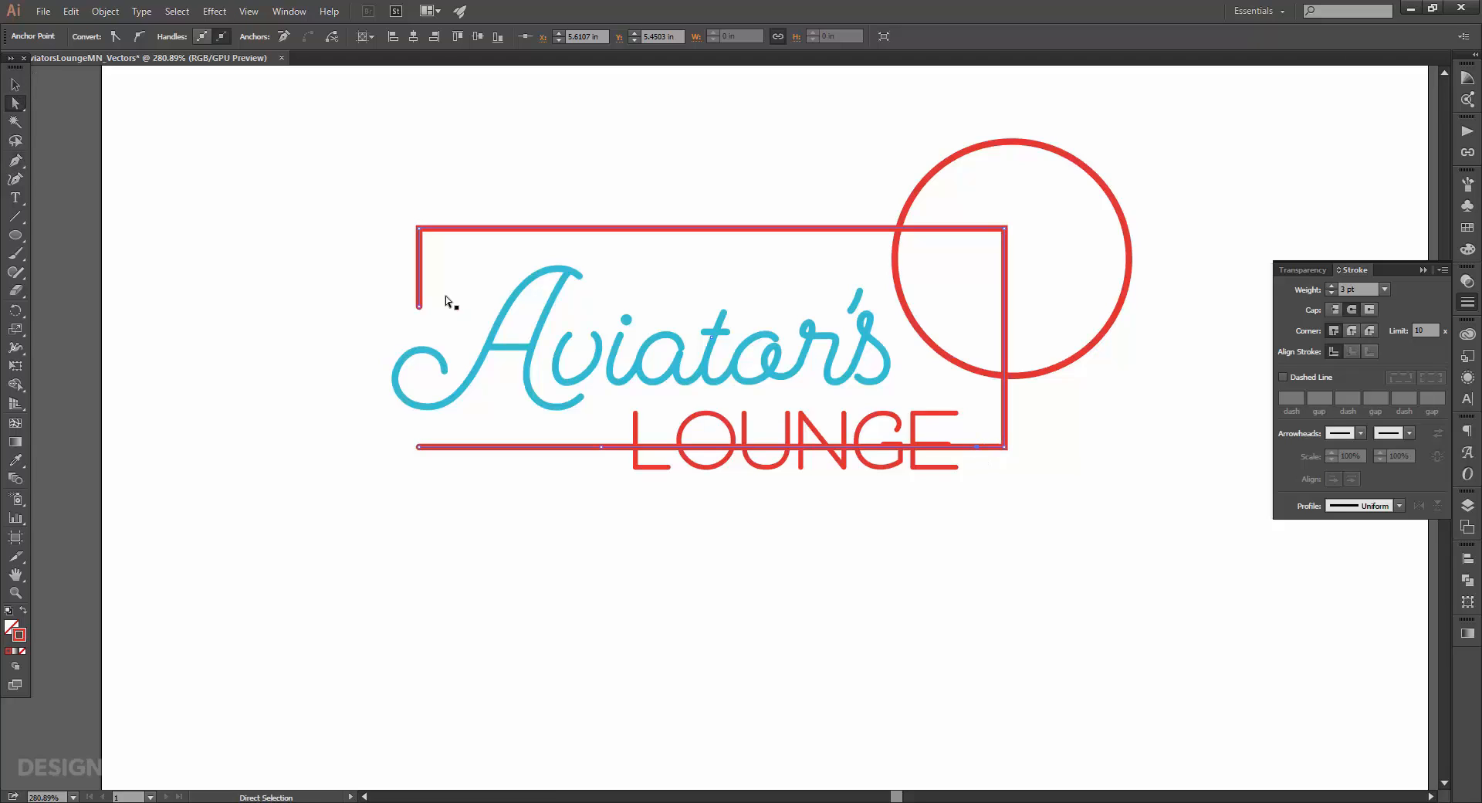
left_click(574, 482)
left_click(626, 447)
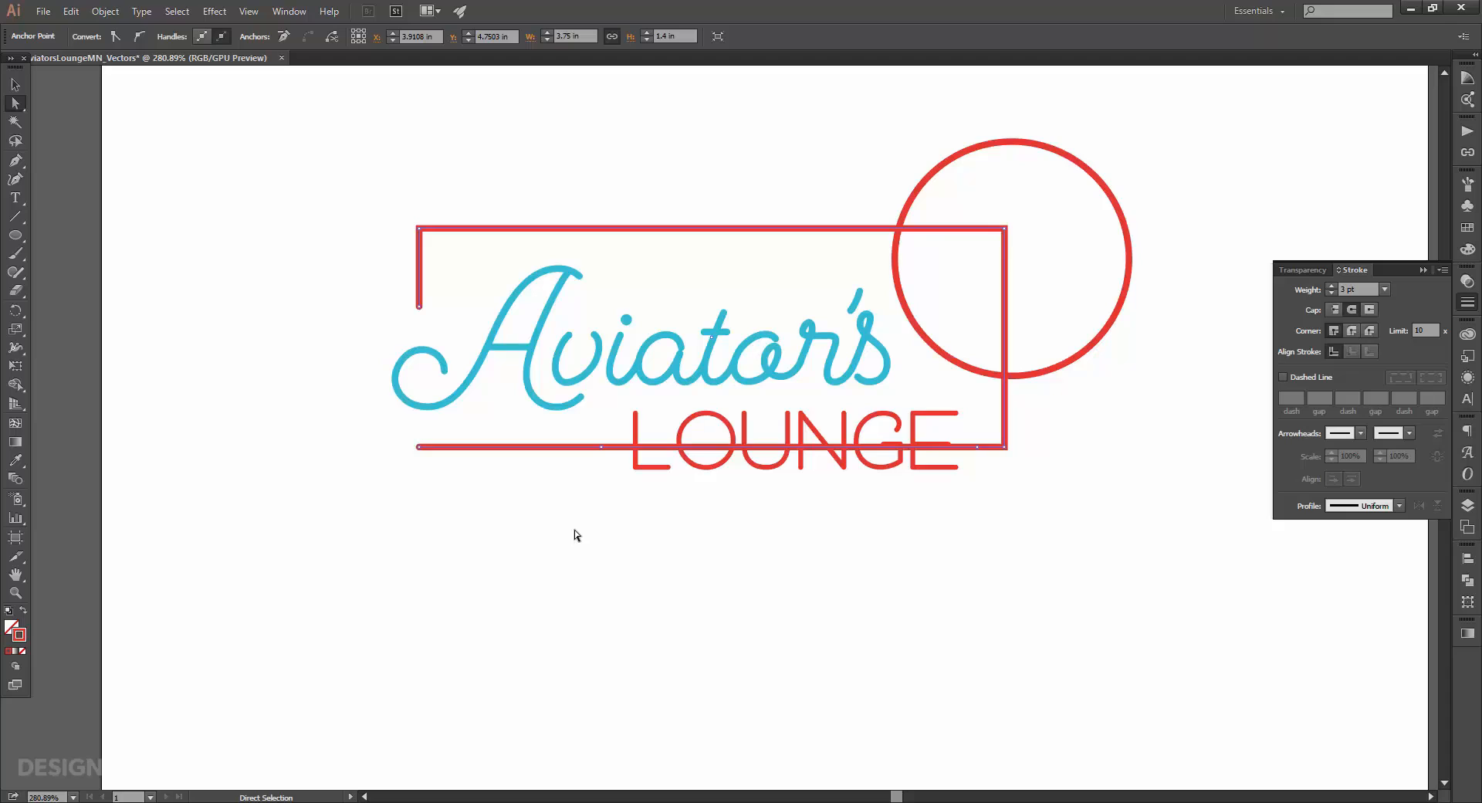
key("Delete")
left_click(574, 530)
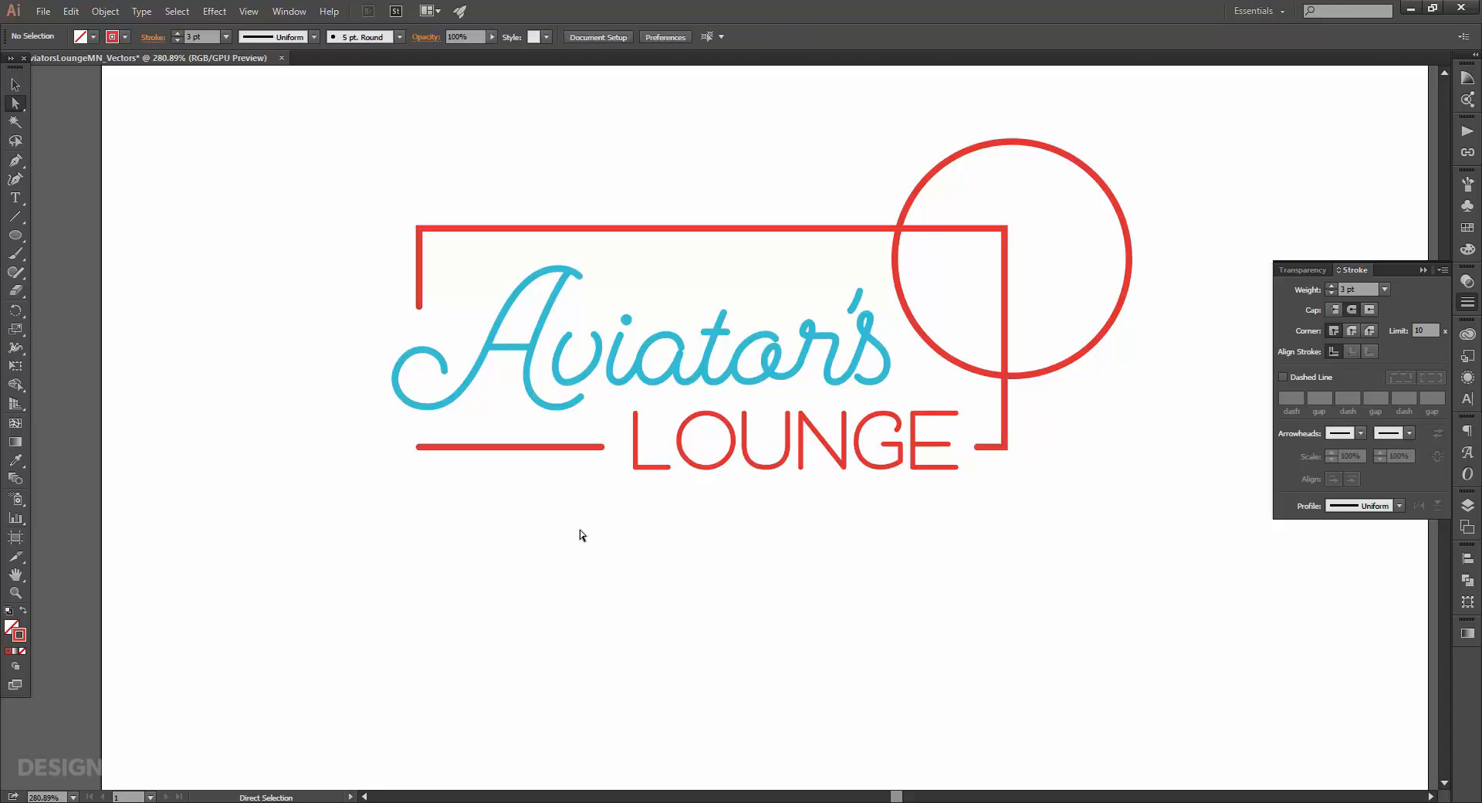
Step: Nudge the LOUNGE text slightly left to center it in the gap of the frame's bottom edge
key("v")
left_click(717, 480)
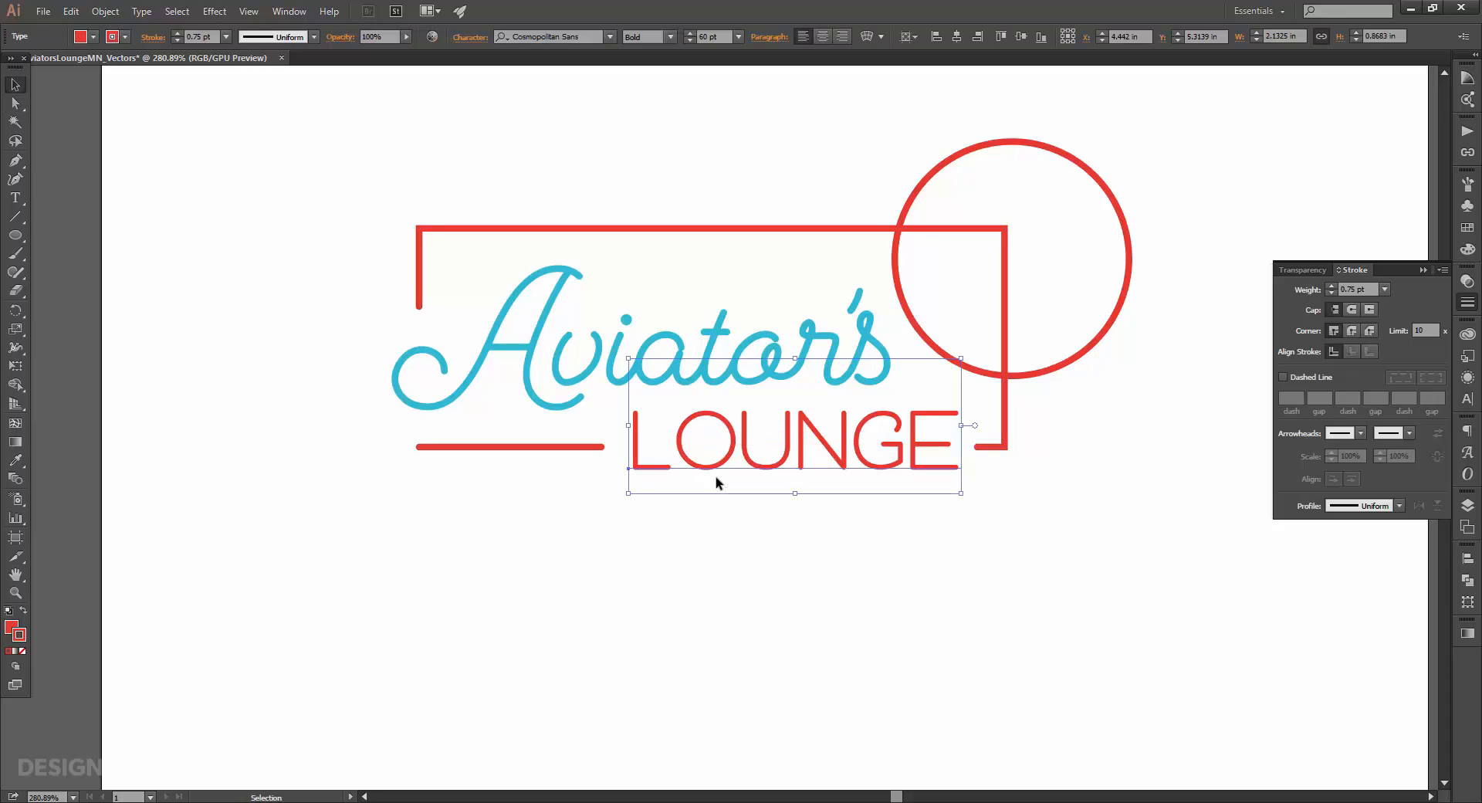
key("Left")
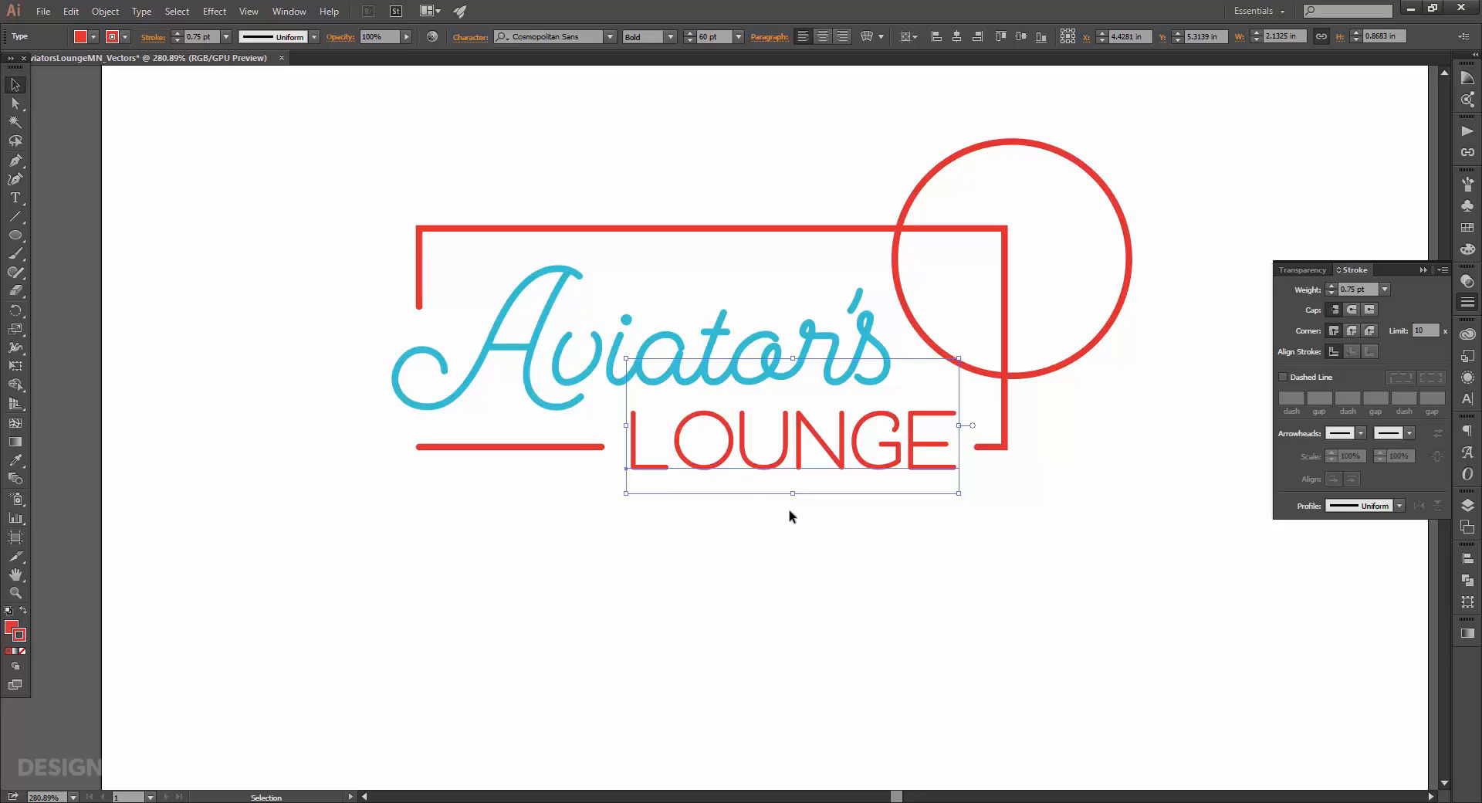
left_click(906, 572)
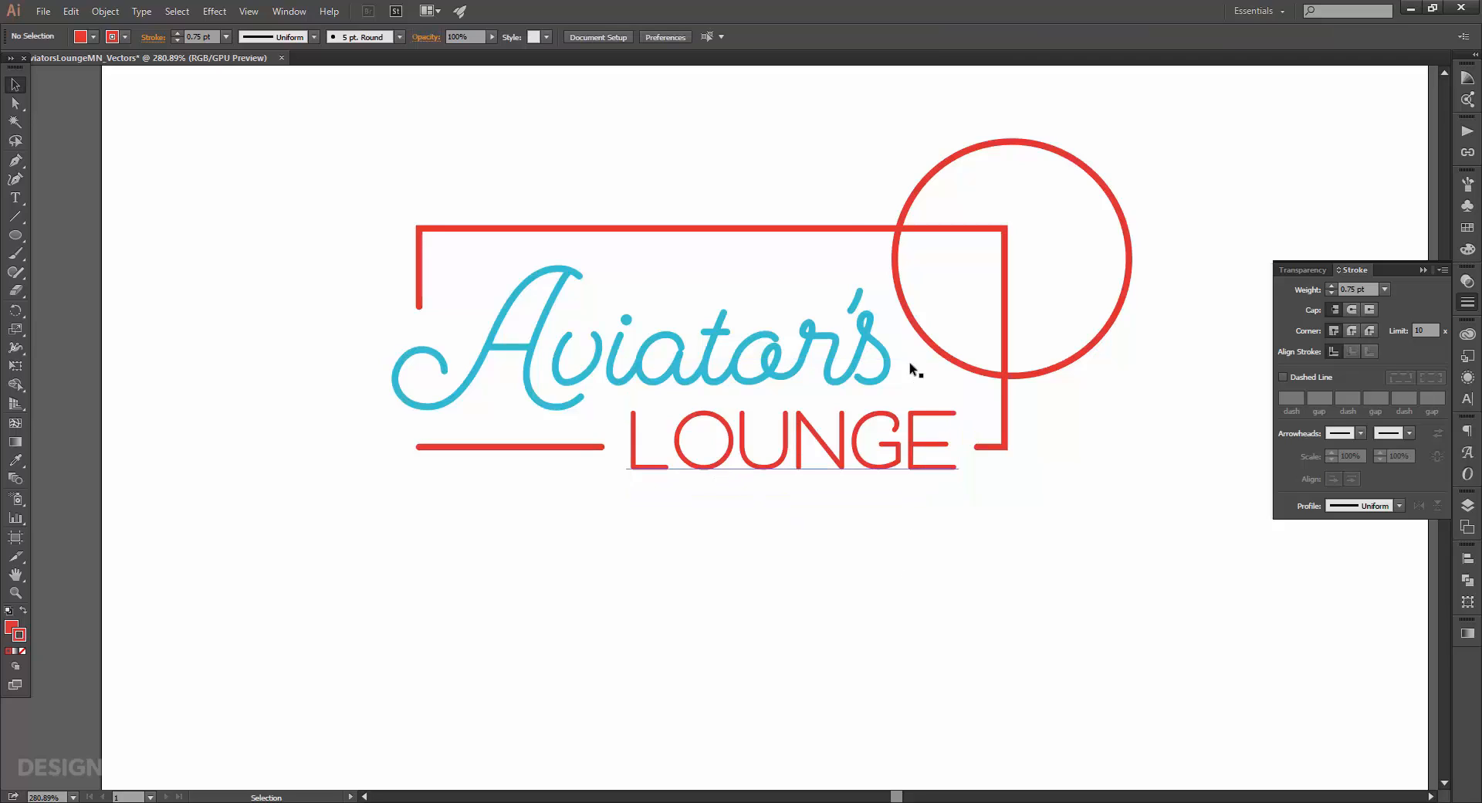
Step: Add anchor points where the frame crosses the circle and delete the frame's corner inside the circle
left_click(859, 229)
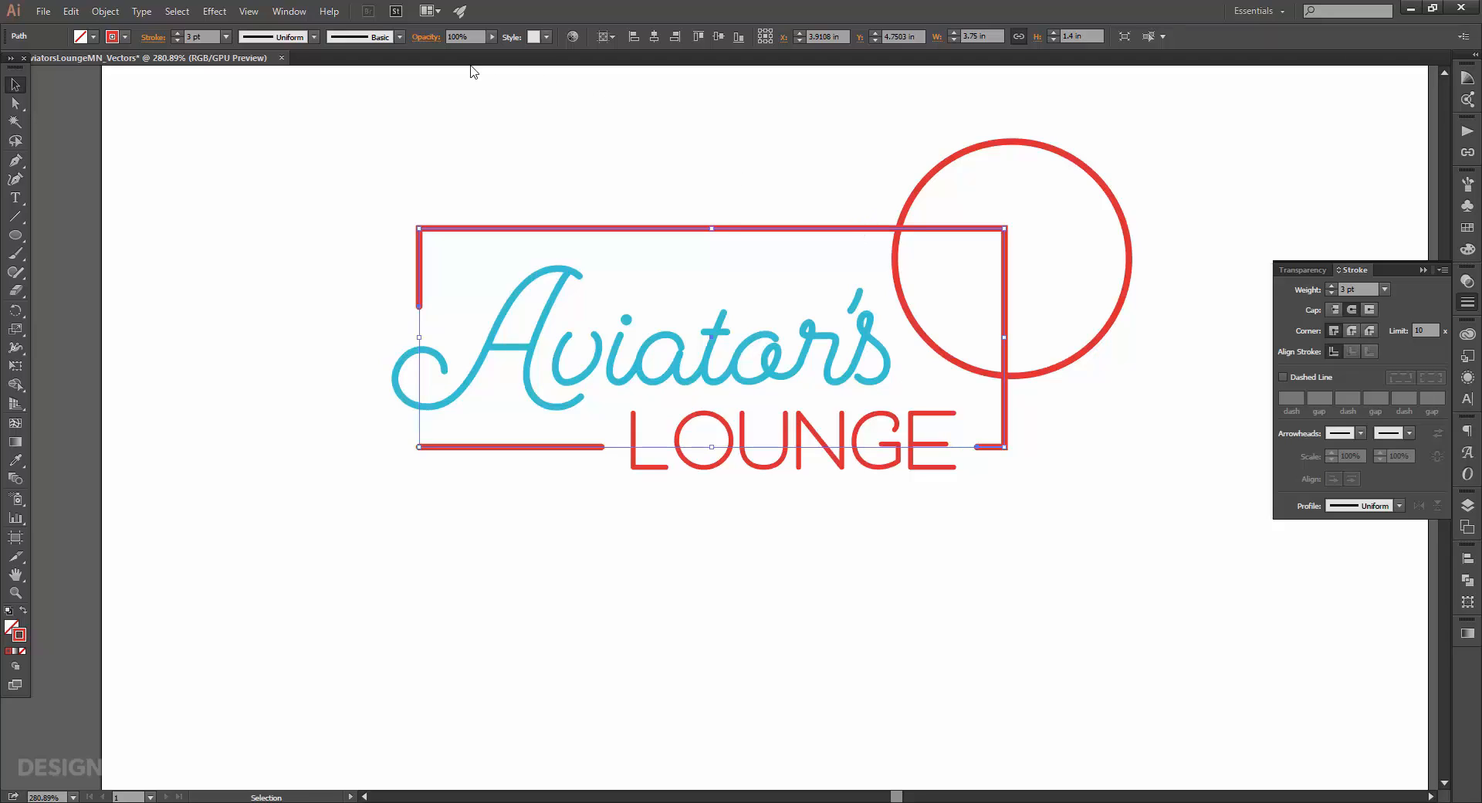
left_click(105, 11)
mouse_move(123, 37)
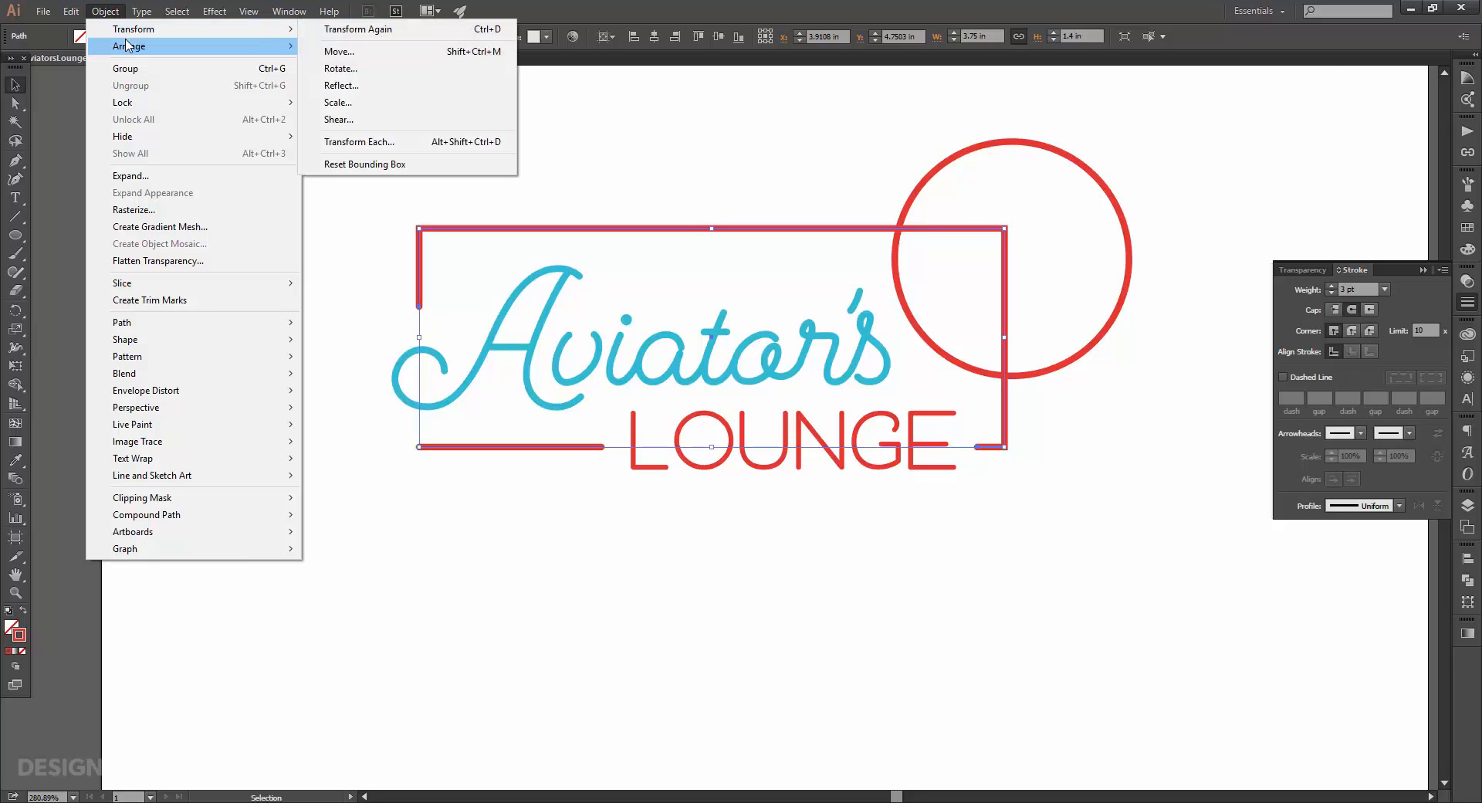
left_click(339, 46)
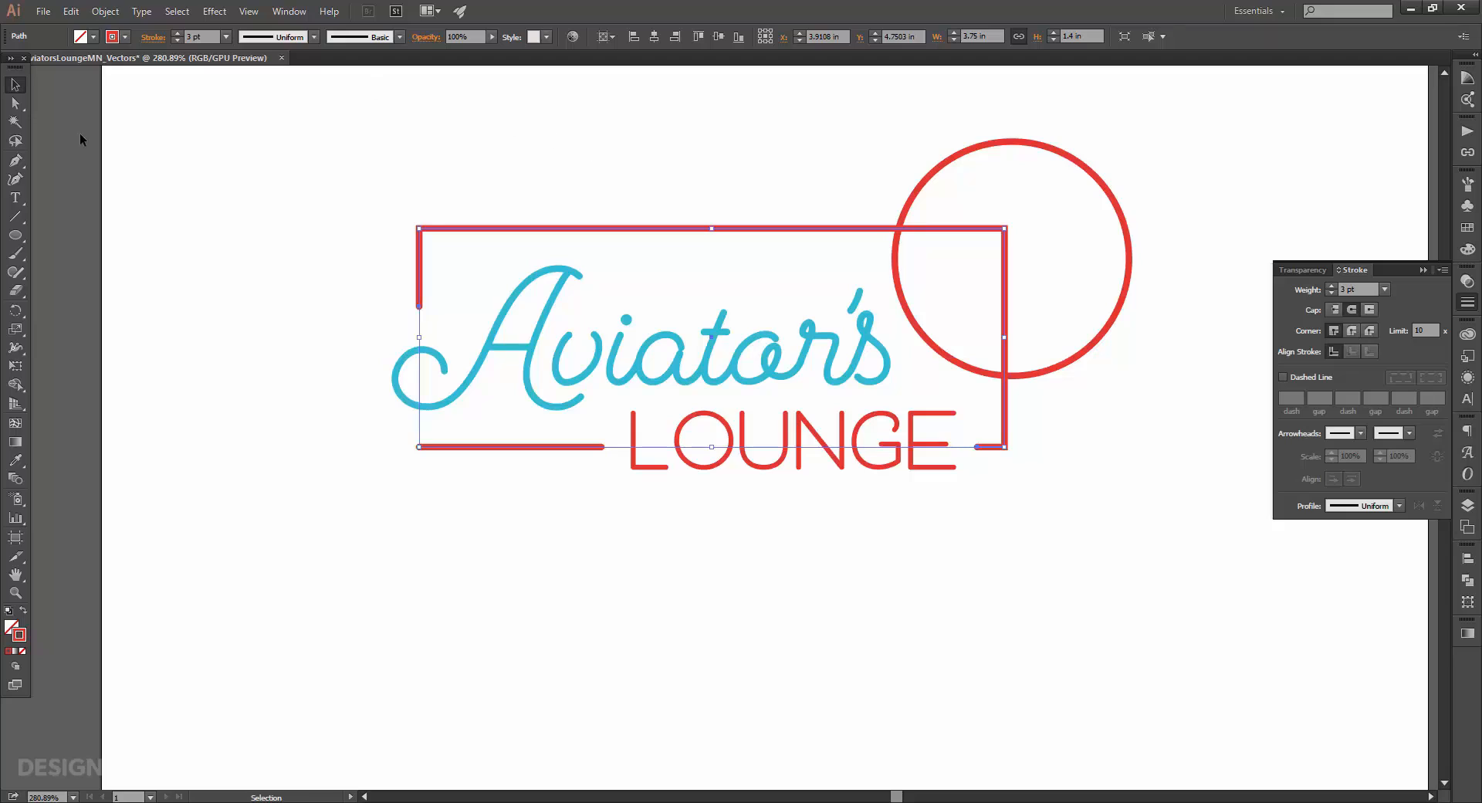
key("p")
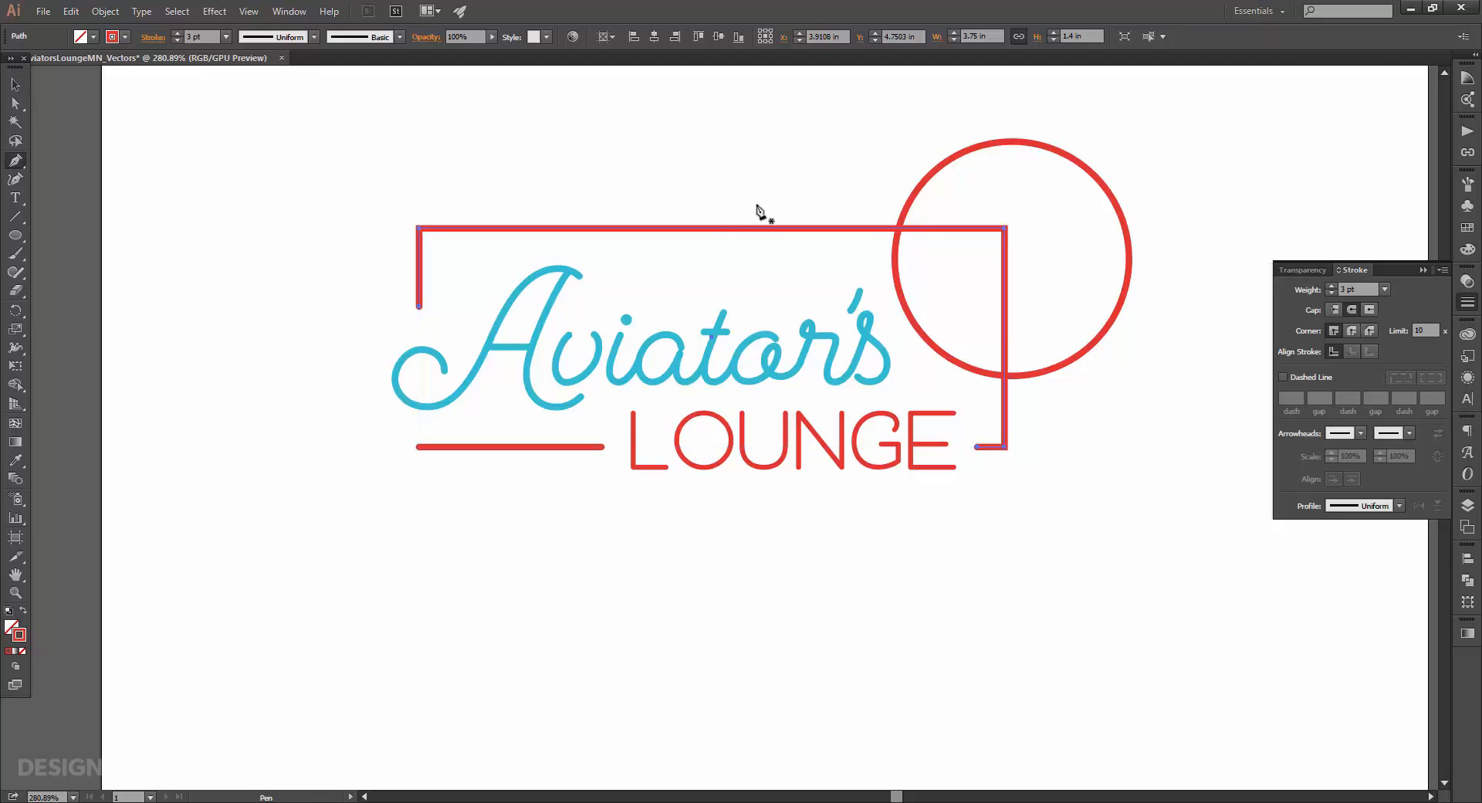
left_click(898, 228)
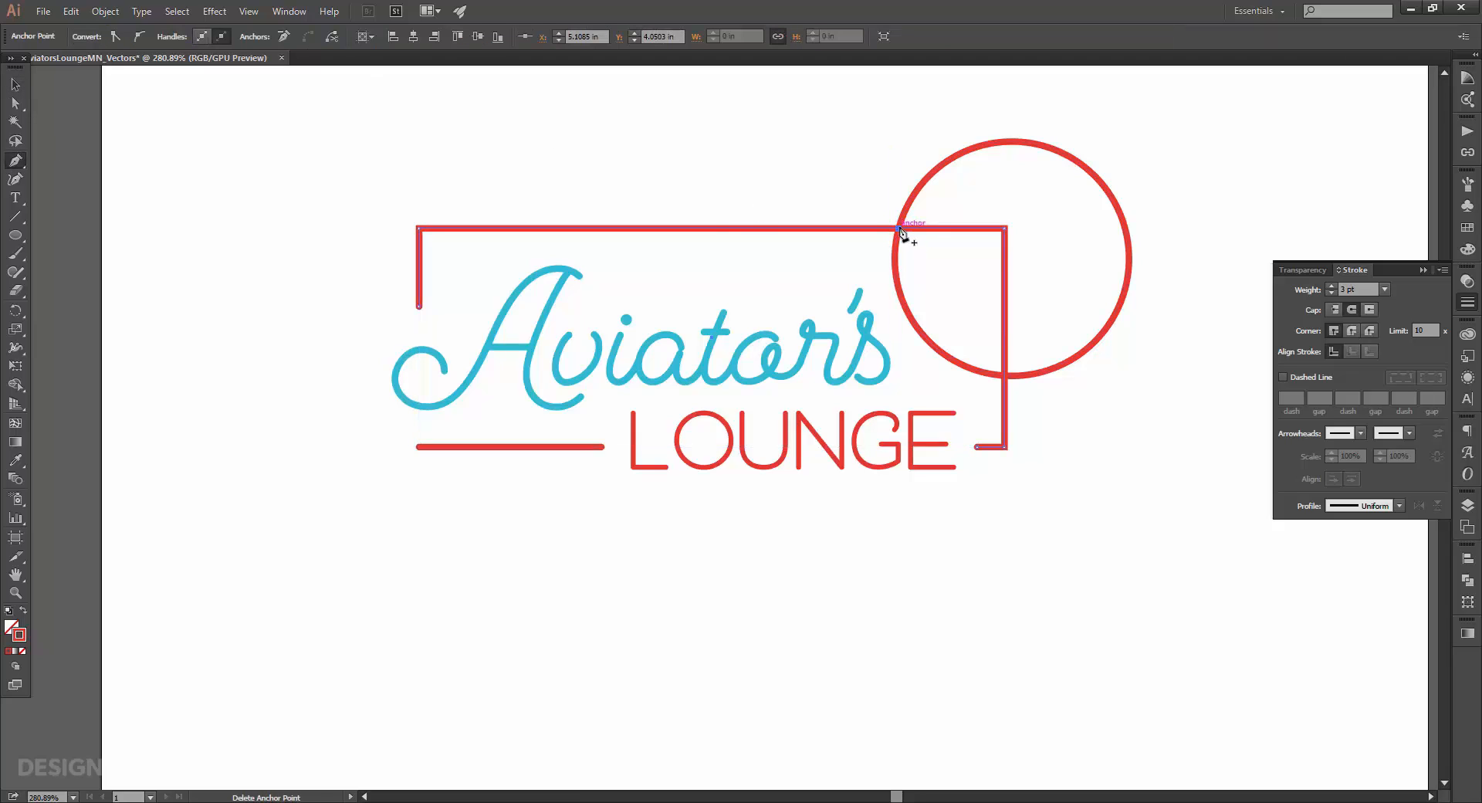
left_click(1004, 375)
key("a")
left_click(1006, 230)
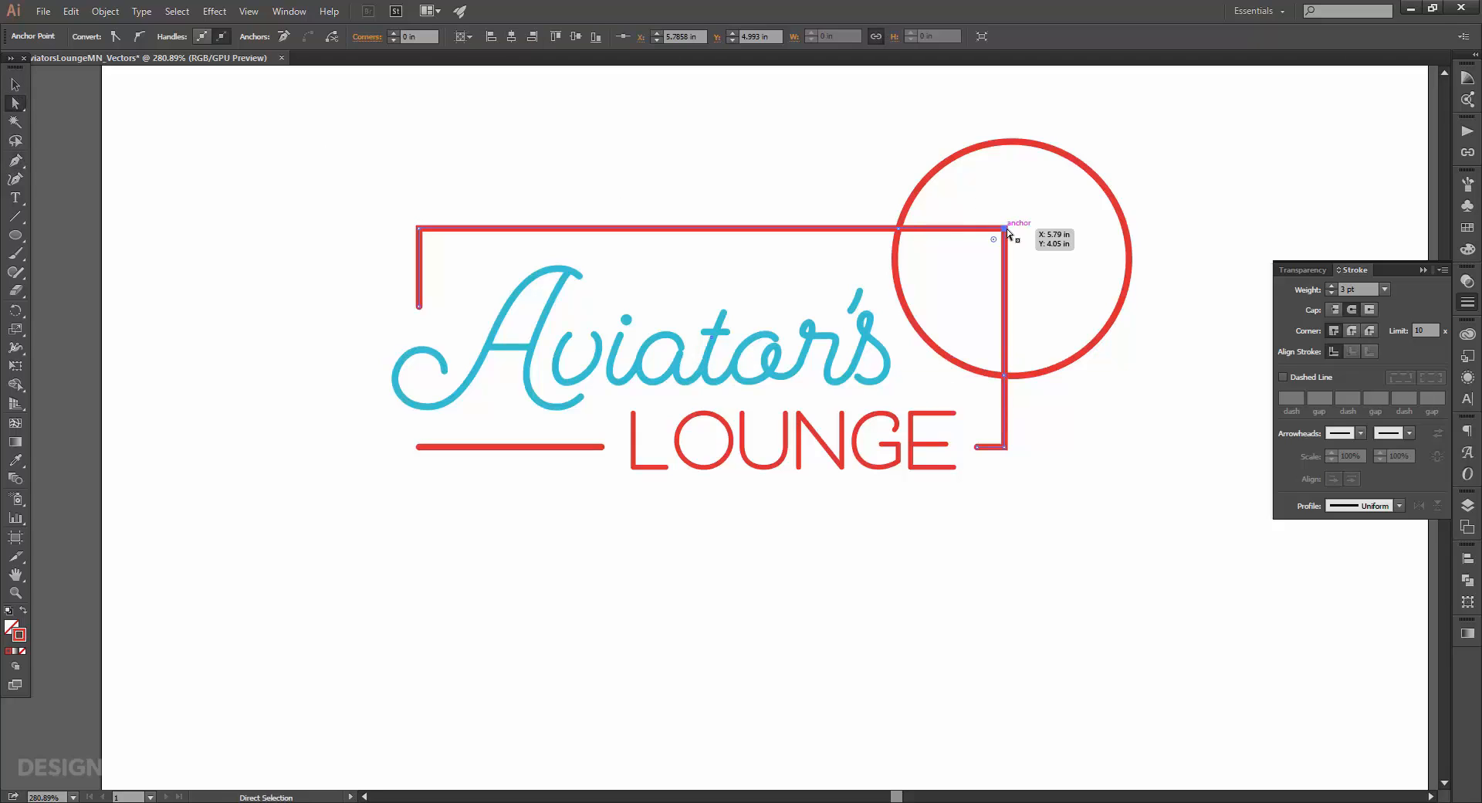
key("Delete")
left_click(1201, 238)
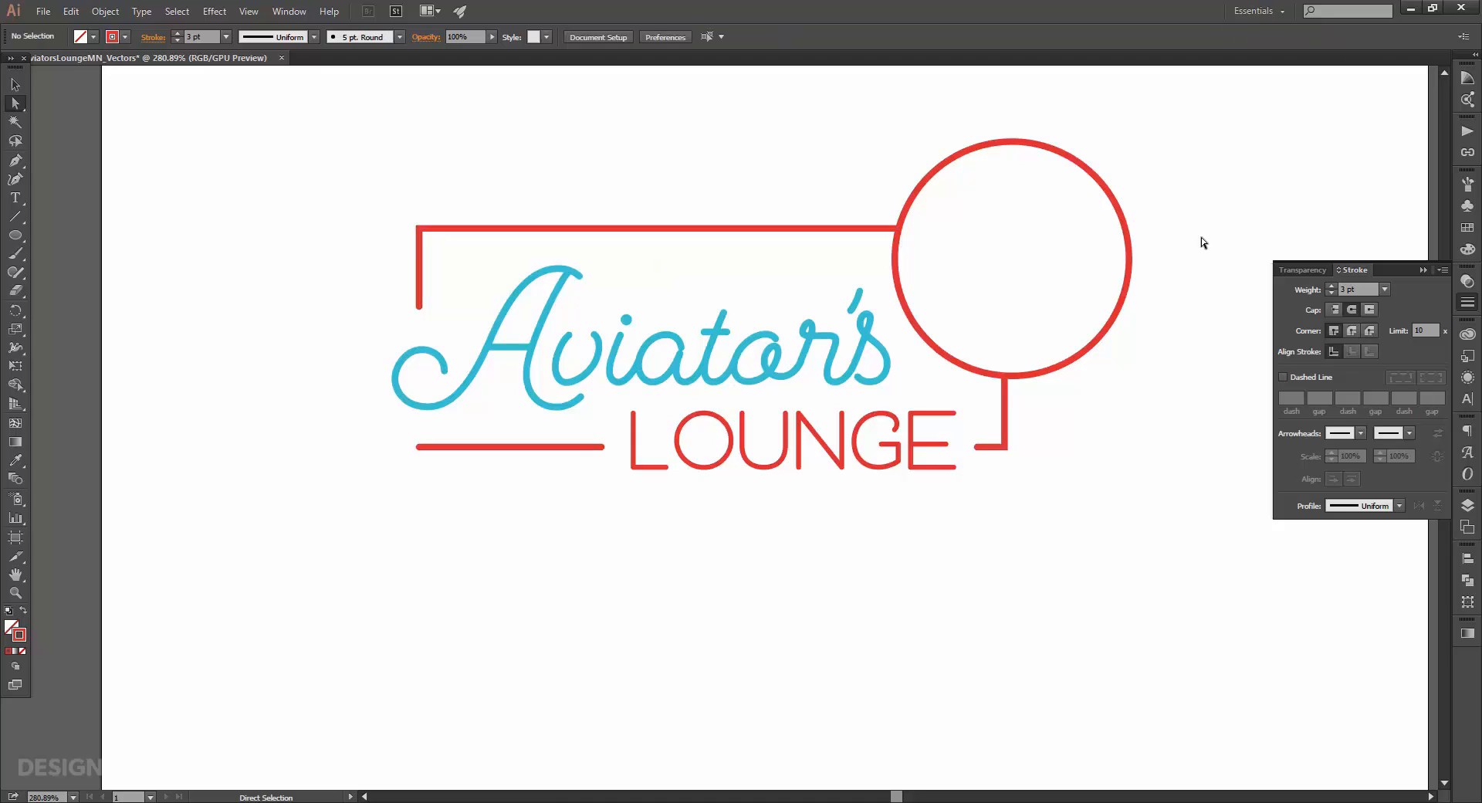
Step: Add a text object with the letter "C" inside the circle
left_click(15, 198)
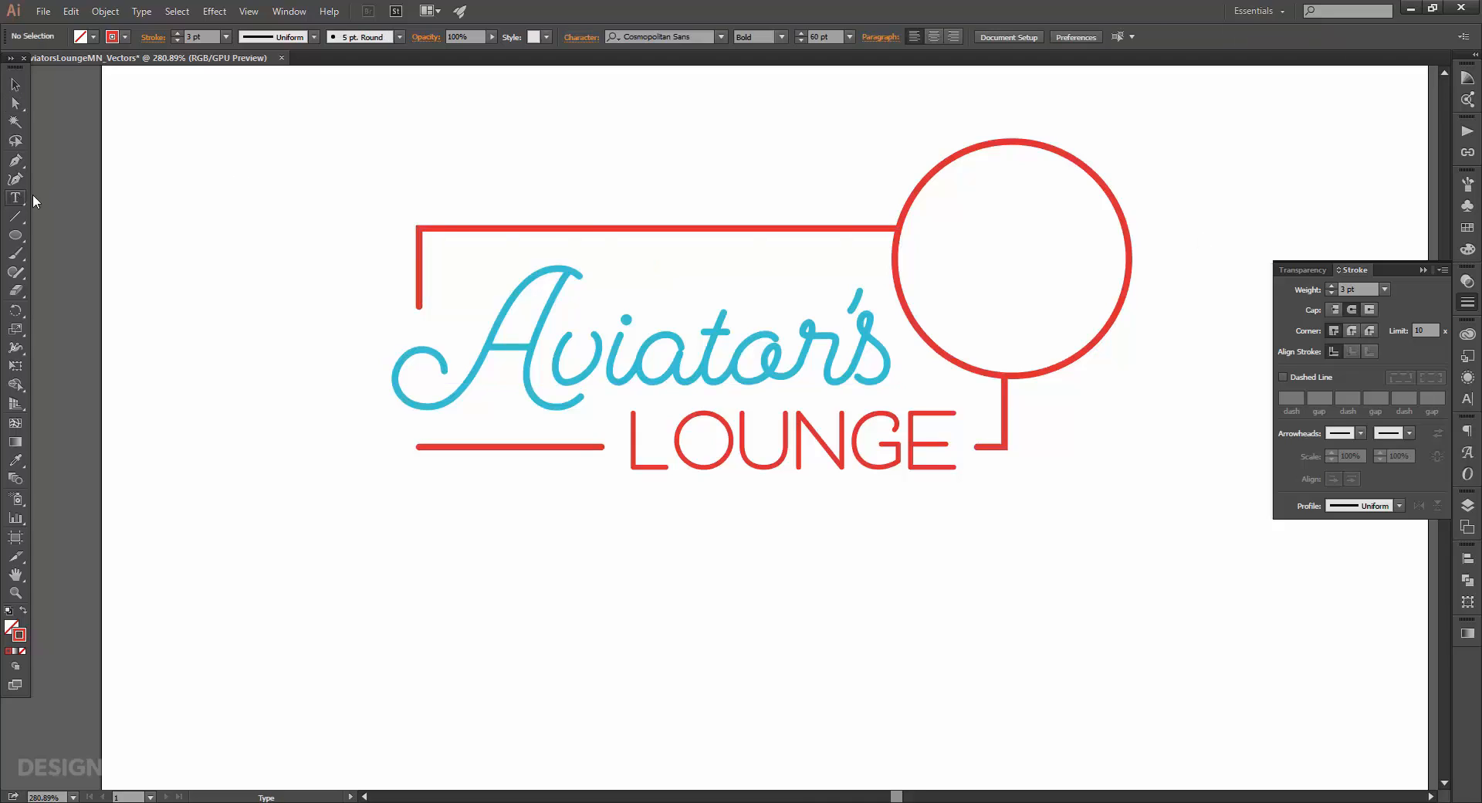
left_click(994, 271)
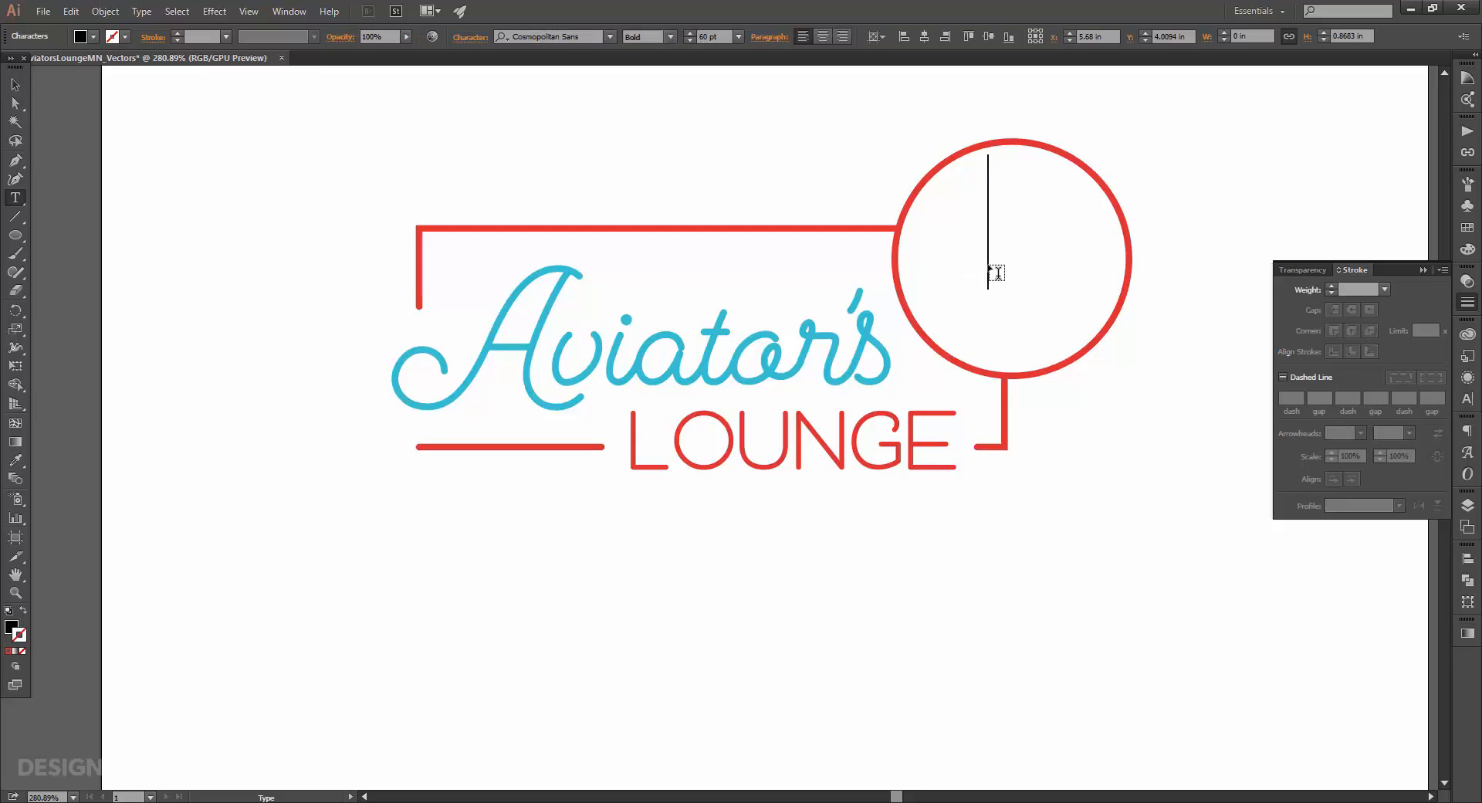
type("C")
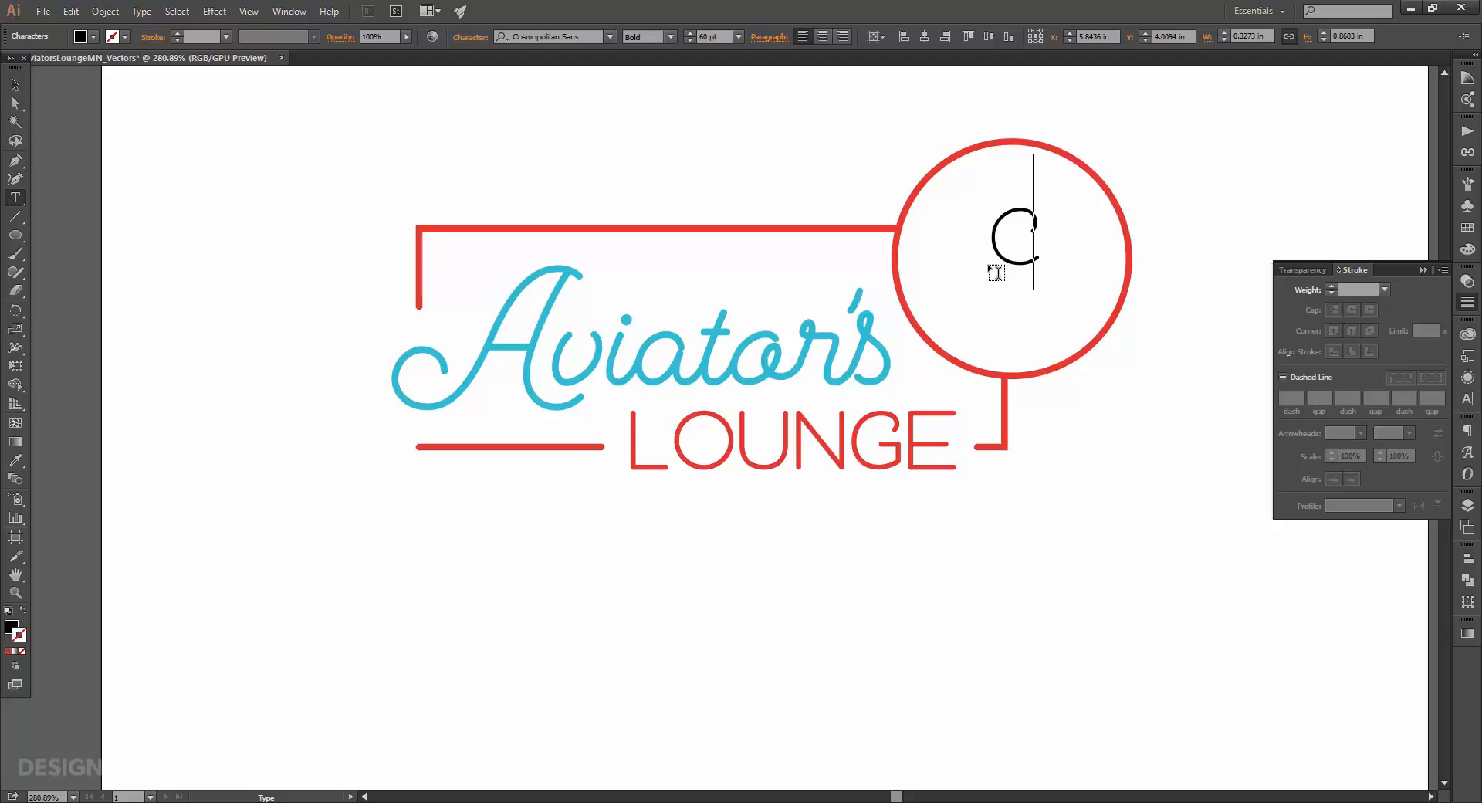
left_click(11, 89)
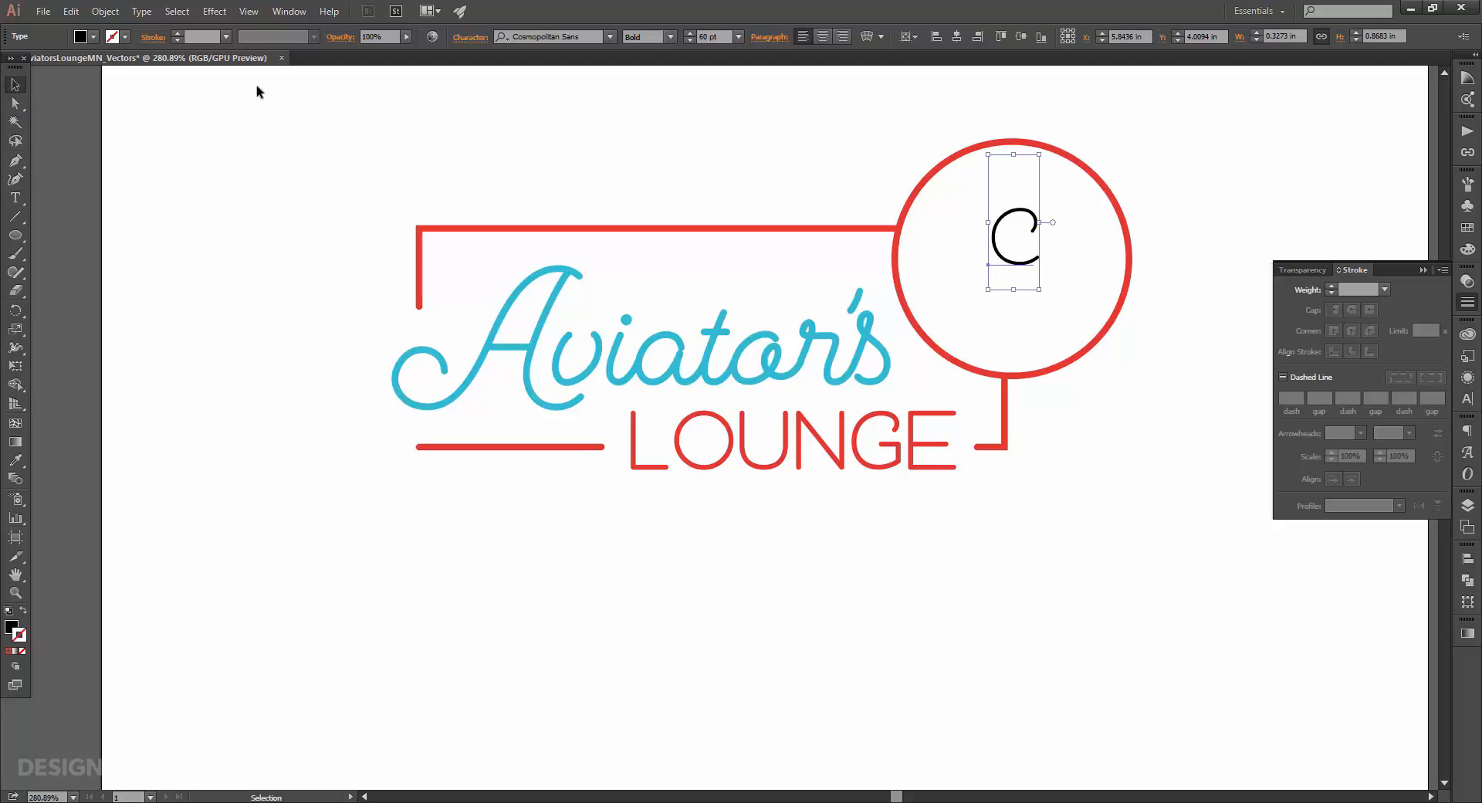
Step: Change the font of the letter inside the circle to Aviator Elements
left_click(1465, 398)
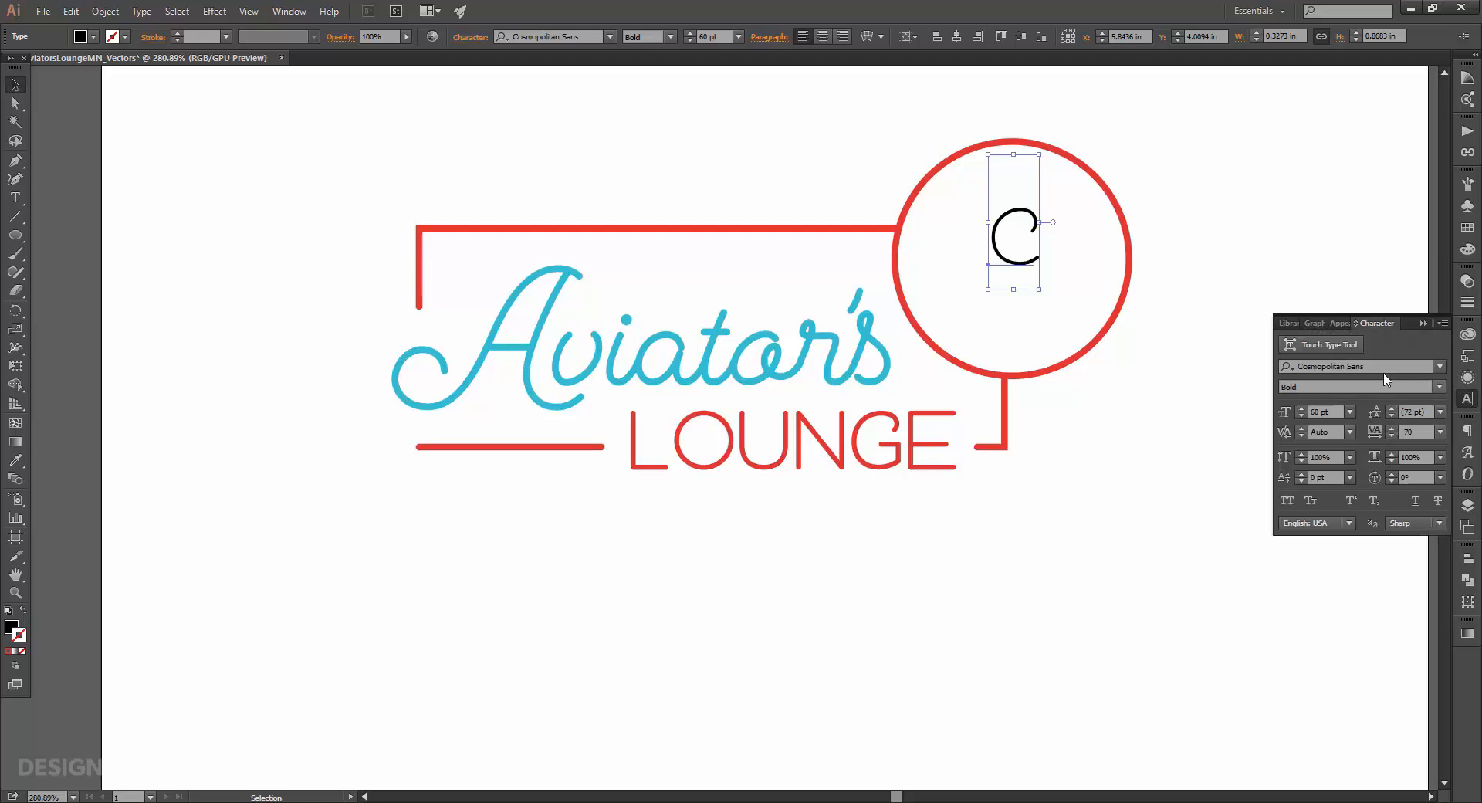
left_click(1367, 365)
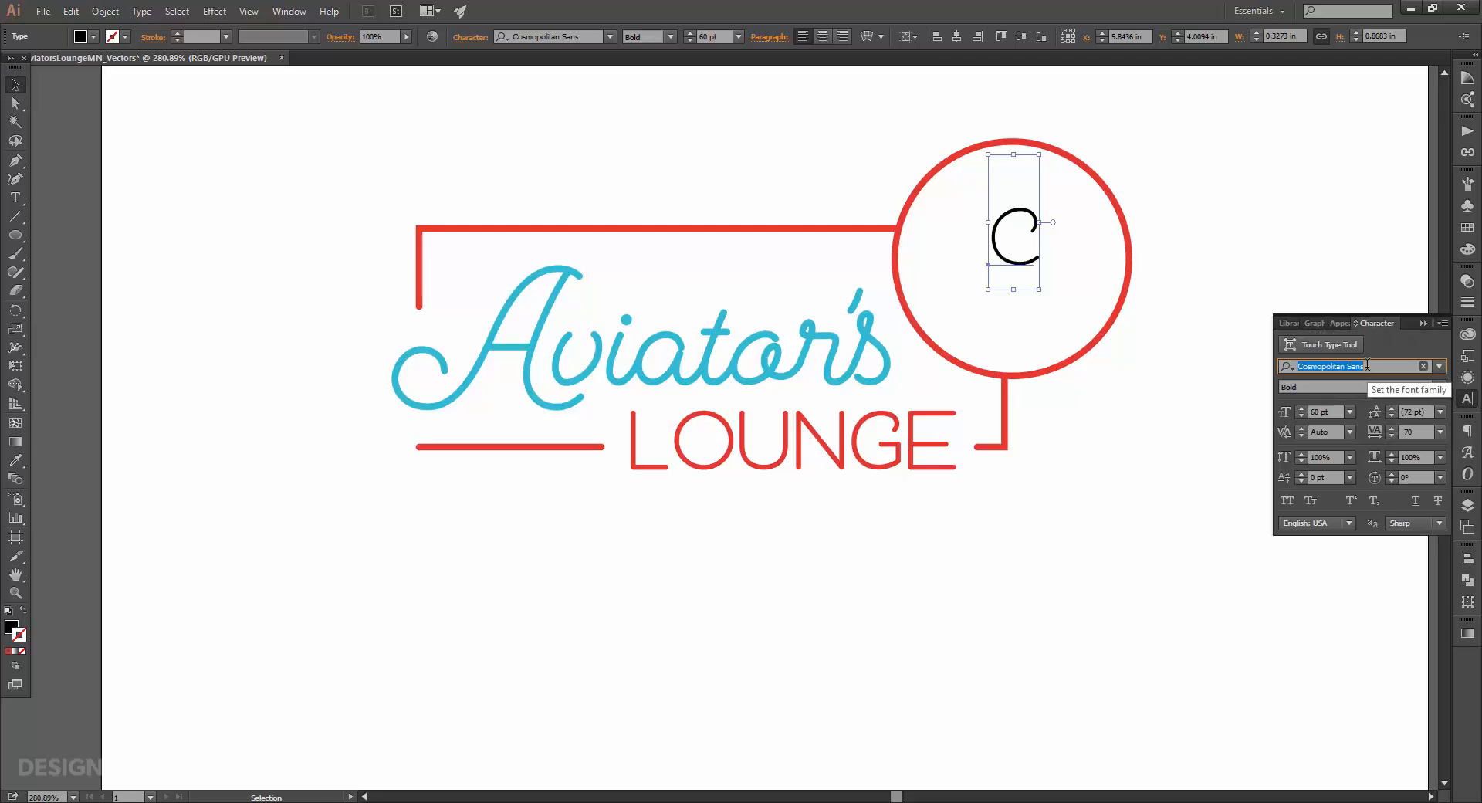
type("avi")
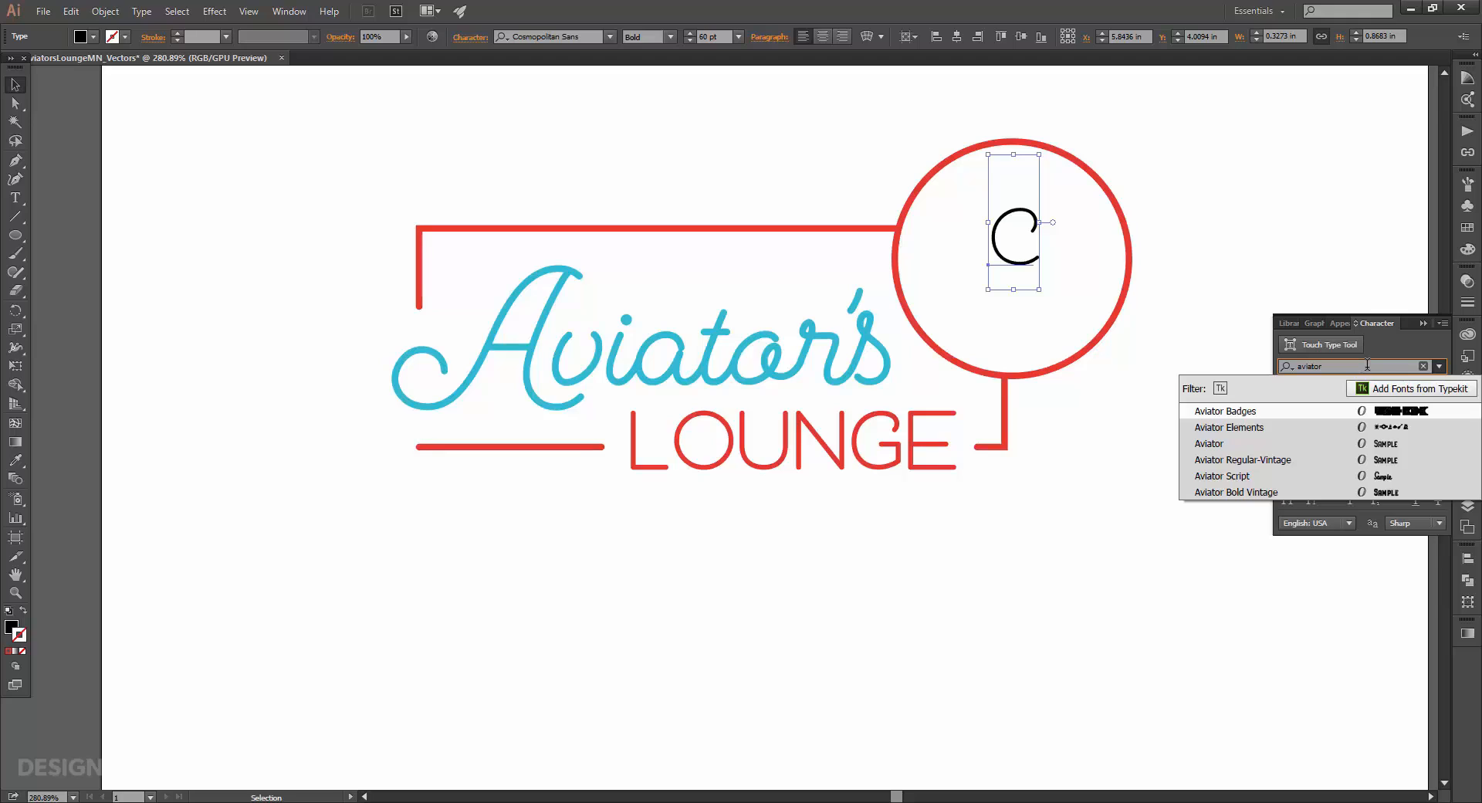
type("ator")
left_click(1266, 426)
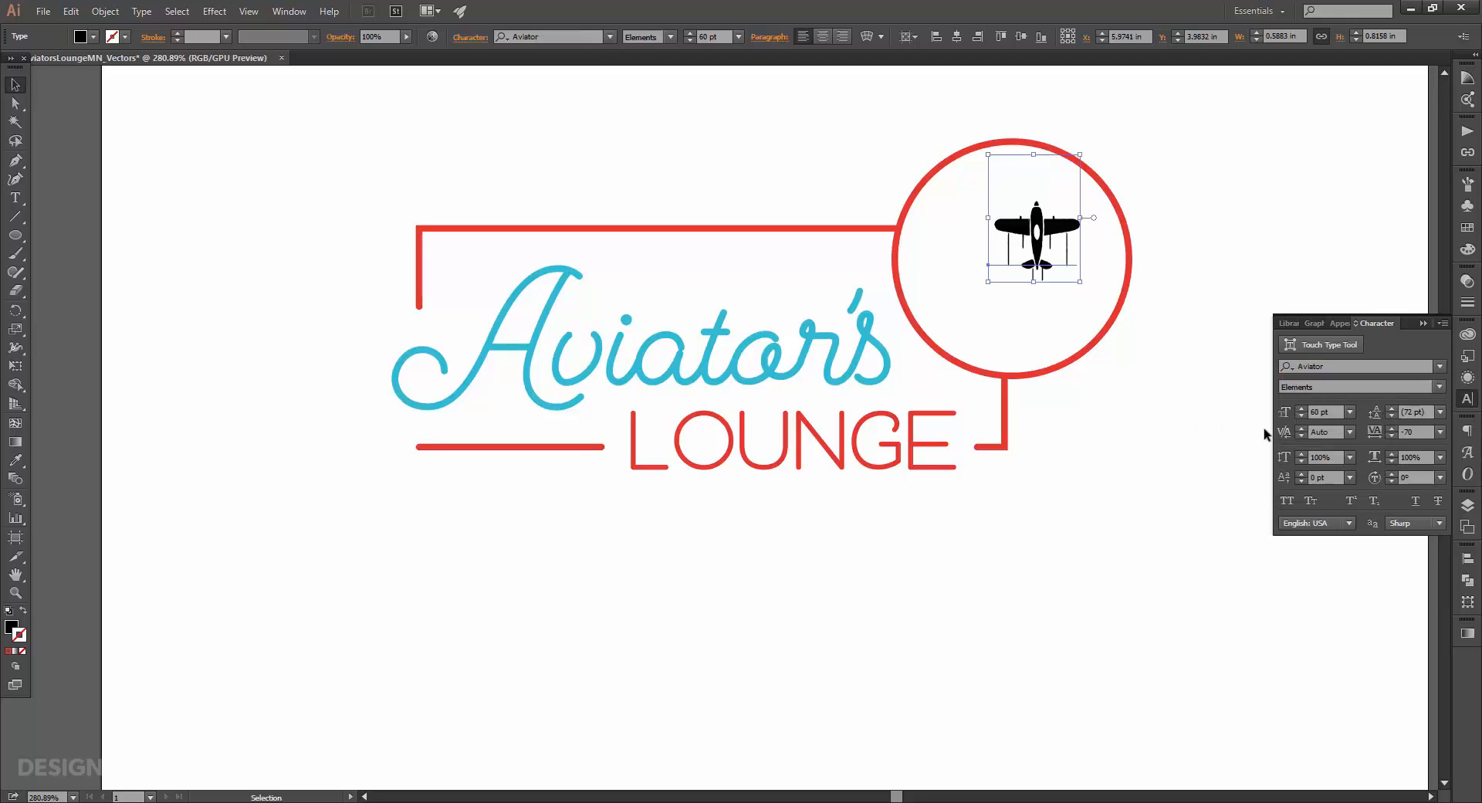
Step: Set the airplane glyph's font size to 134 pt and fill it with the light blue of the Aviator's lettering
left_click(1308, 413)
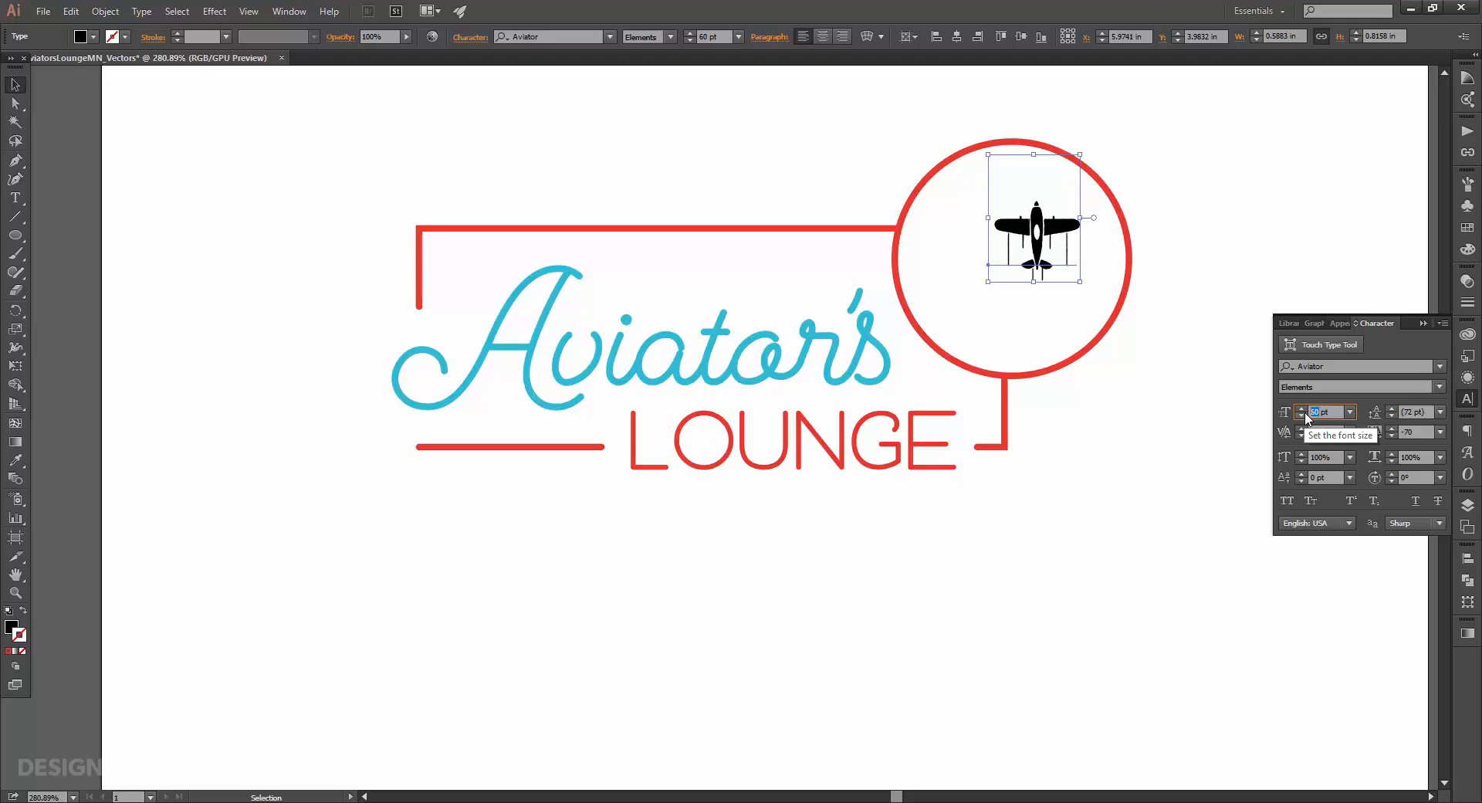
type("134")
key("Return")
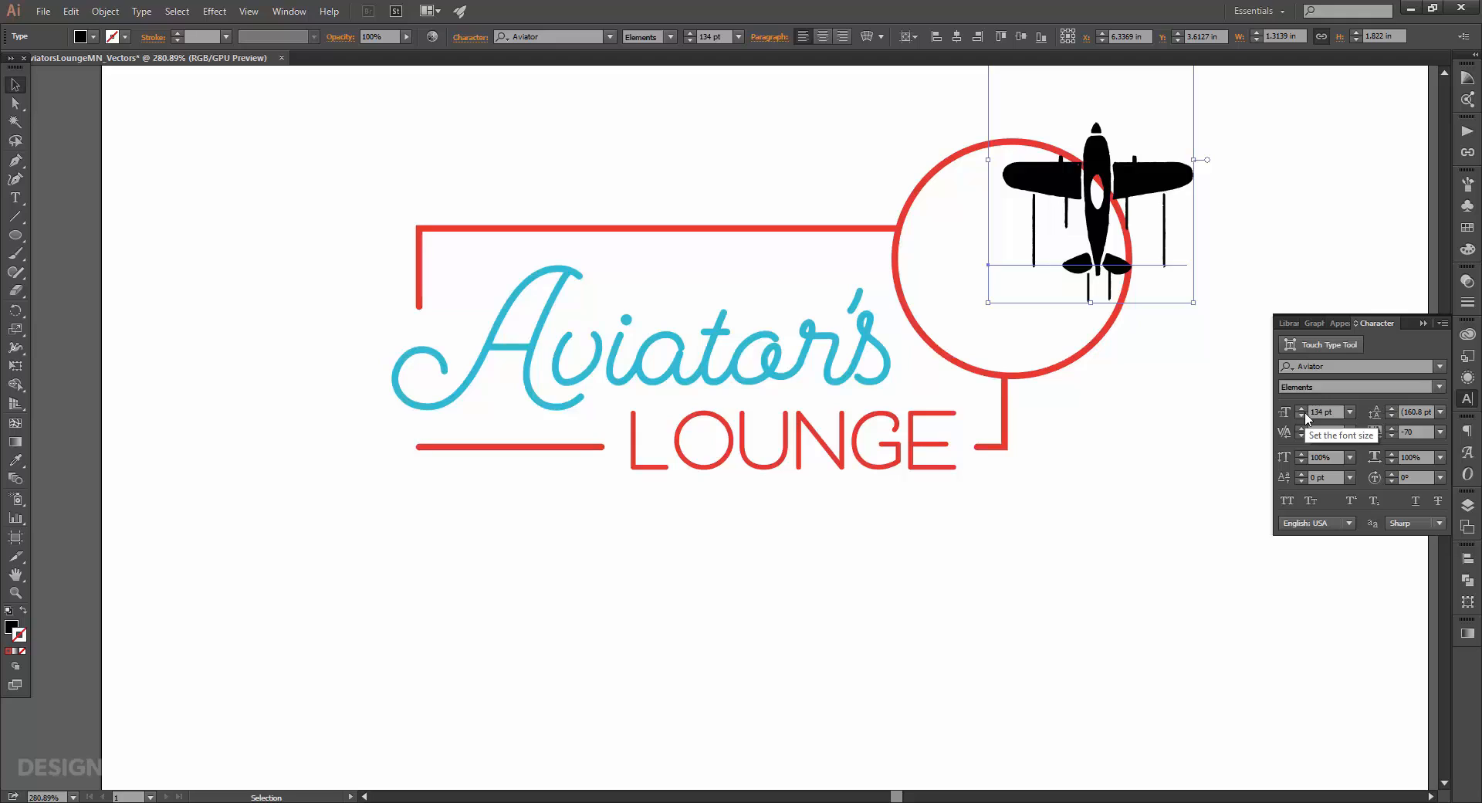
left_click(1468, 228)
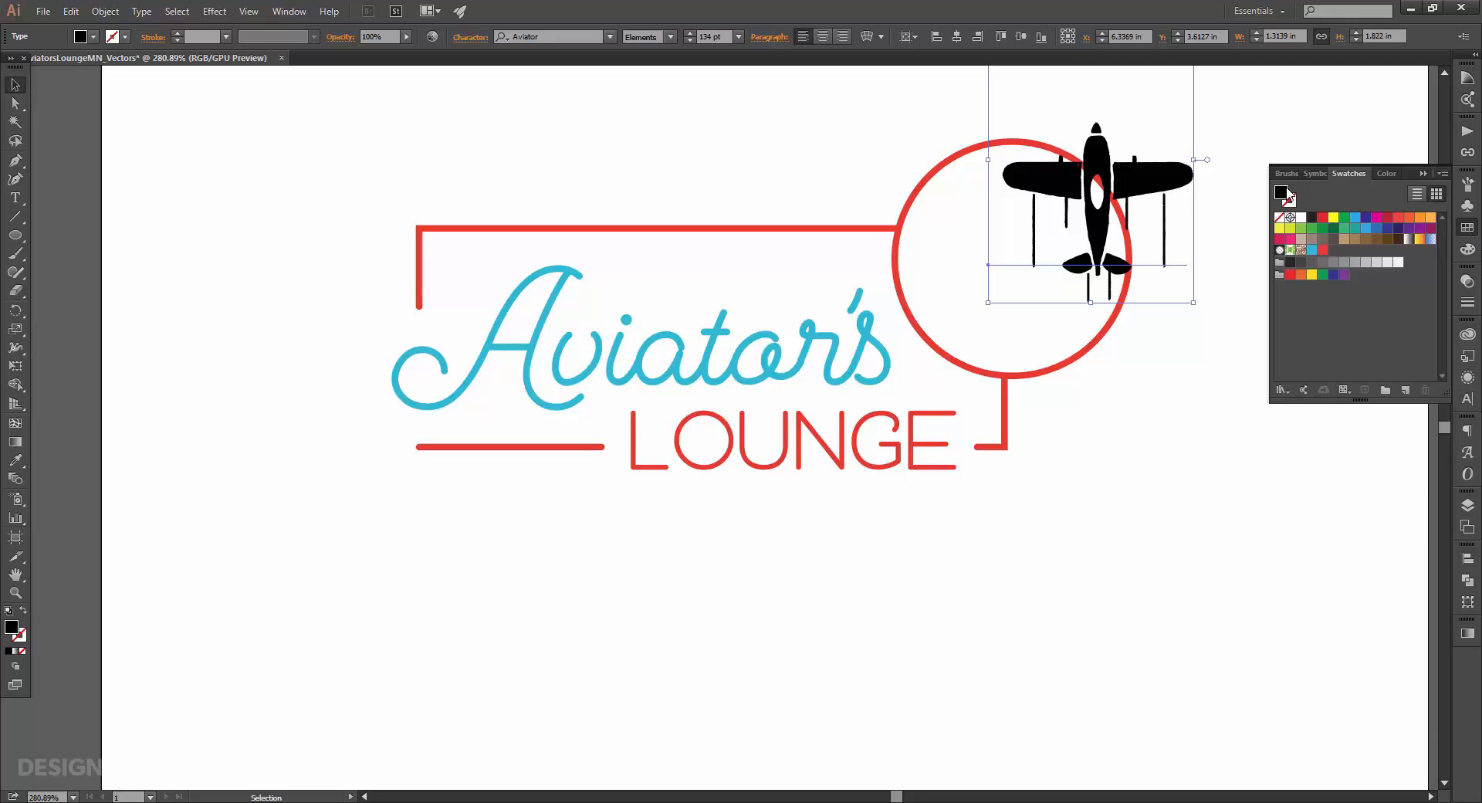
left_click(1312, 249)
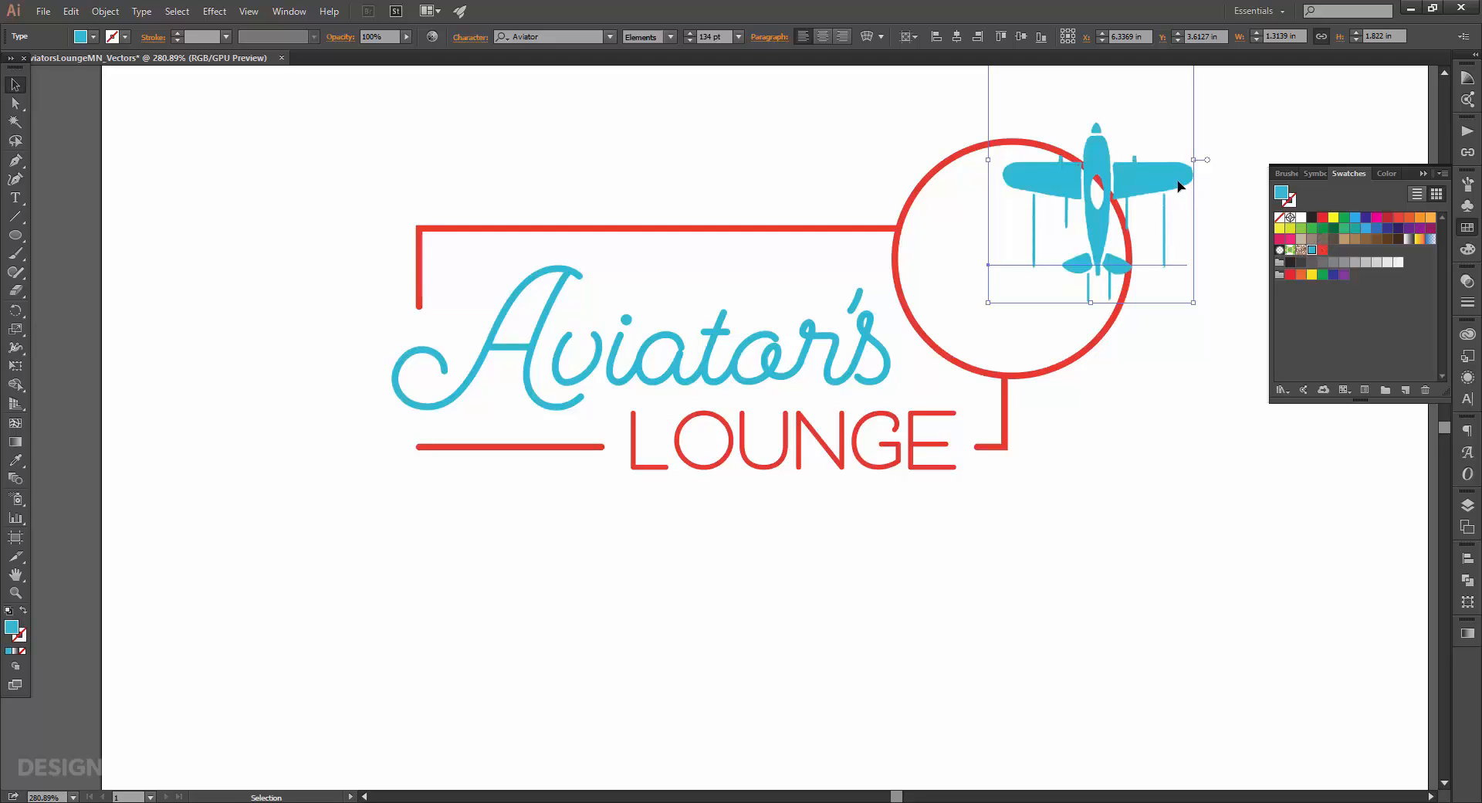
Step: Center the airplane glyph inside the red circle, nudging it slightly down, and save the file
left_click_drag(1178, 186, 1092, 233)
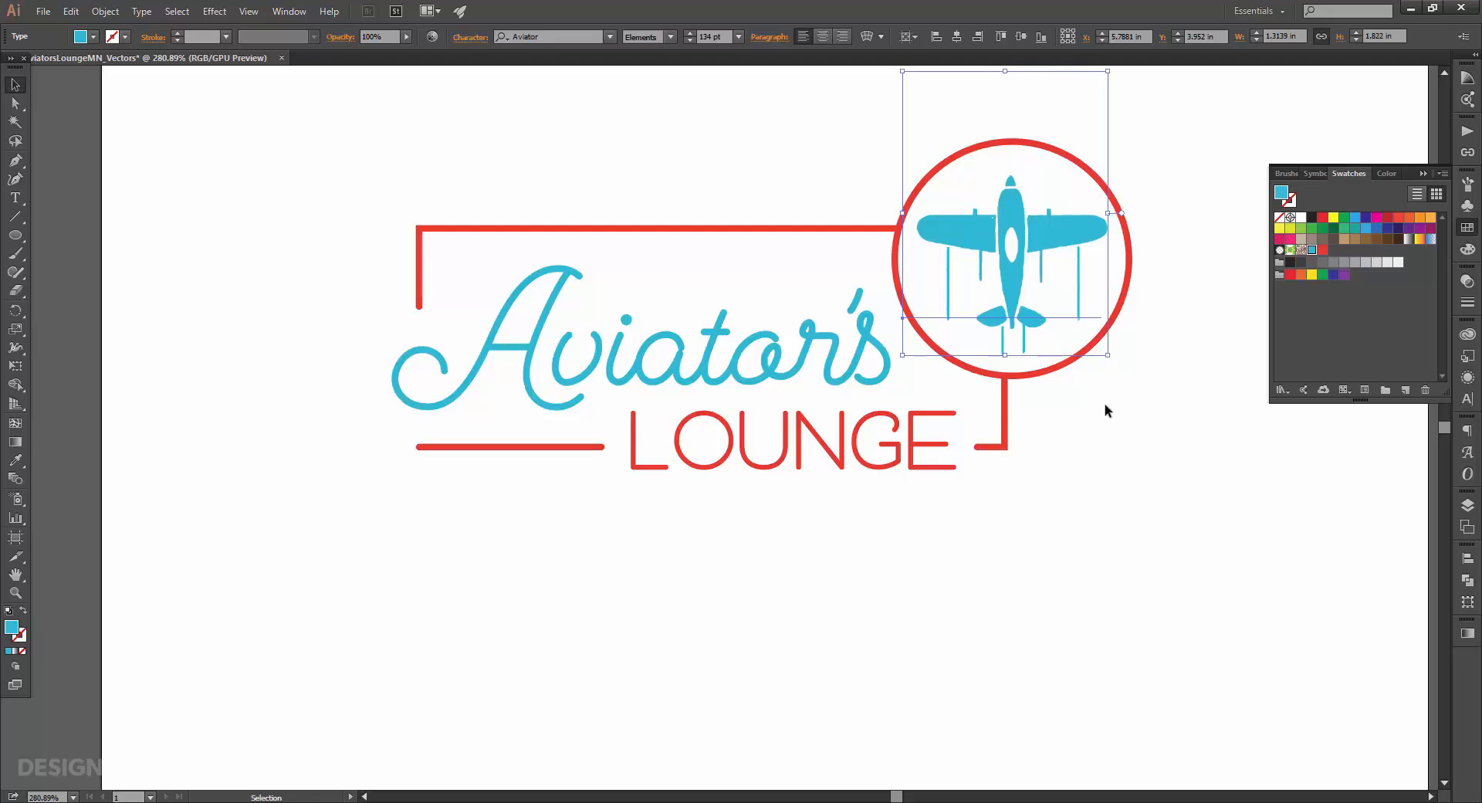
left_click(1104, 412)
left_click(1095, 226)
key("Down")
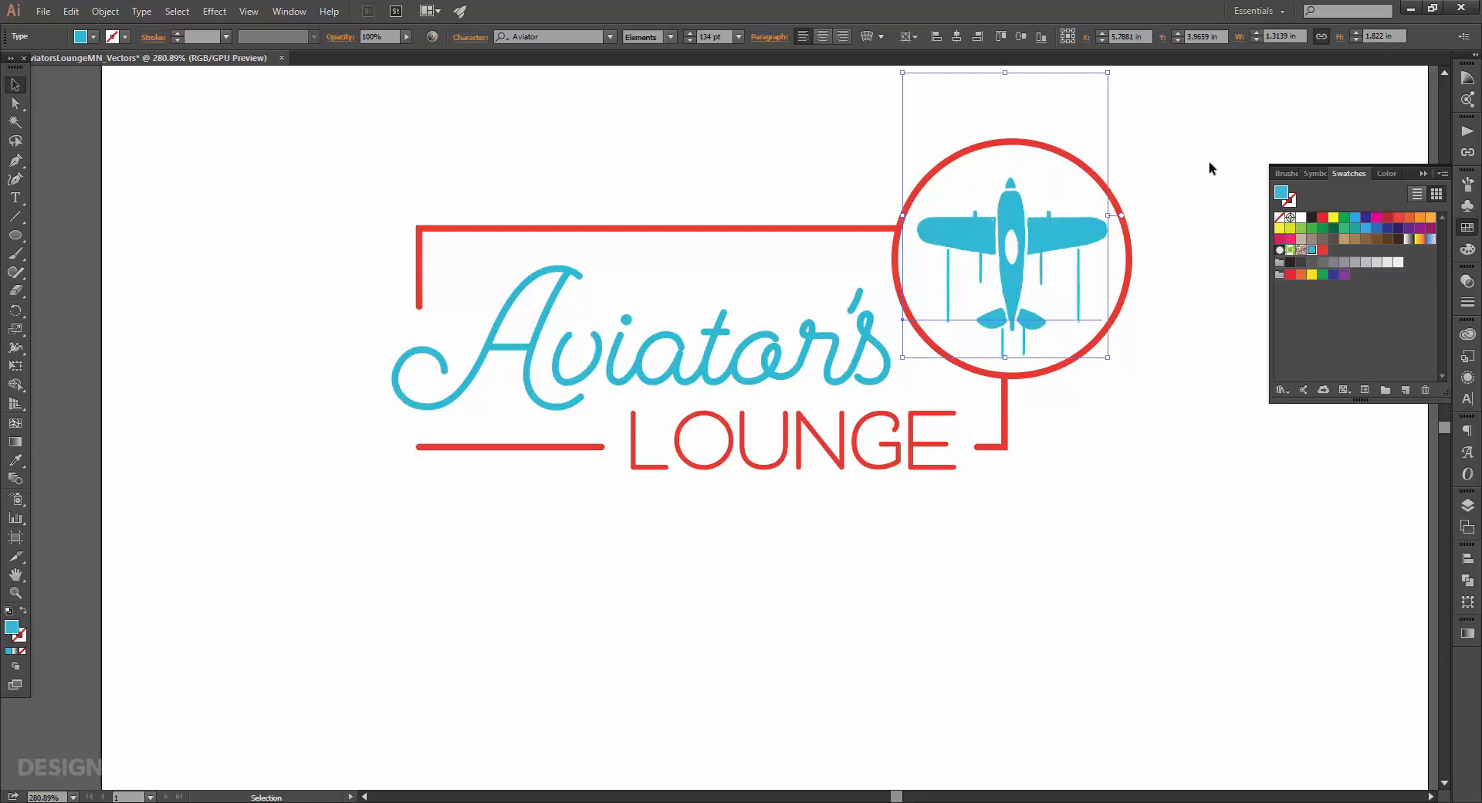
key("ctrl+shift+a")
key("ctrl+minus")
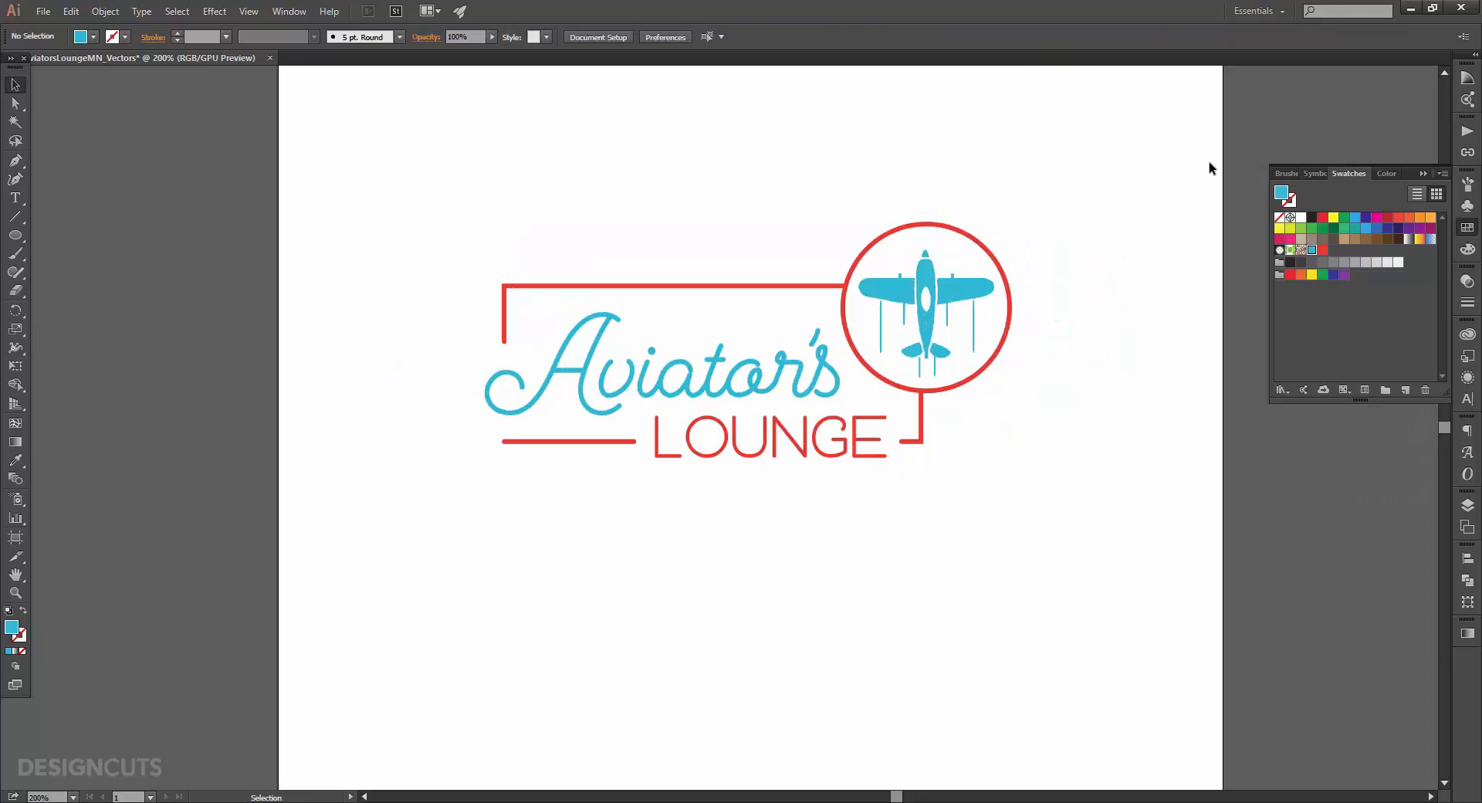
key("ctrl+s")
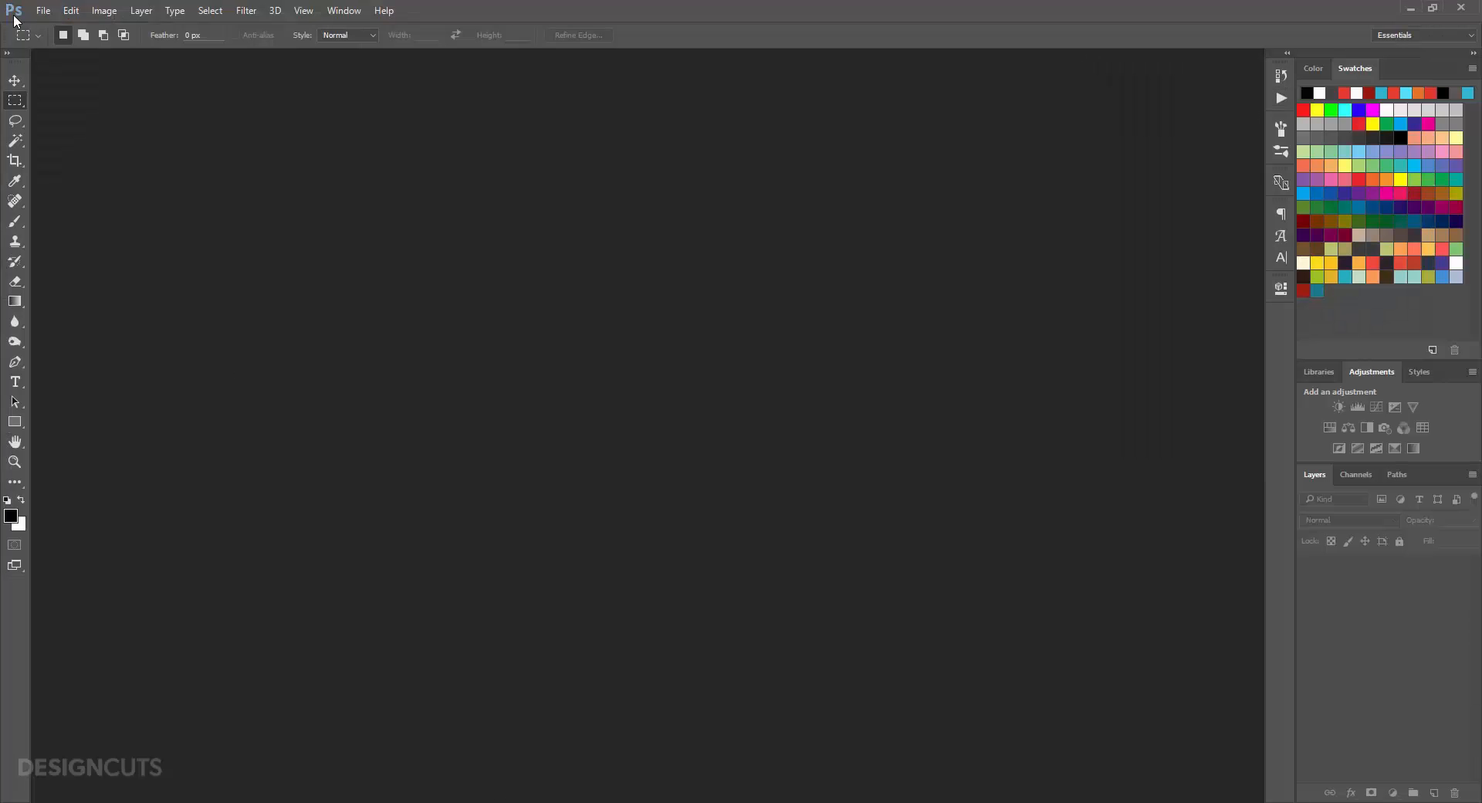
Step: In Photoshop, create an 8.75 × 11.25 inch, 300 ppi RGB document named DC_AviatorsLoungeMN_Front_8fx11 with a white background
left_click(44, 11)
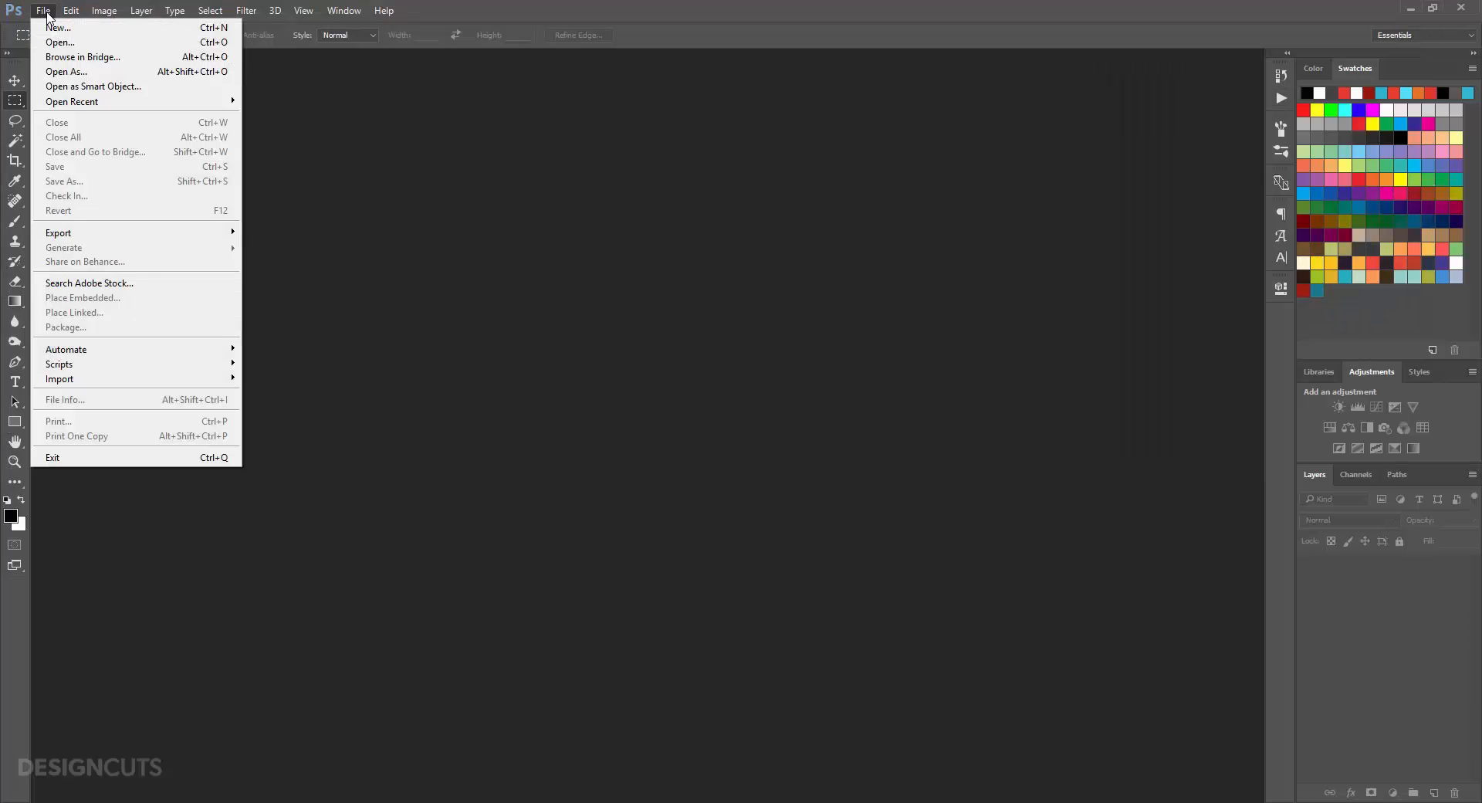
left_click(48, 26)
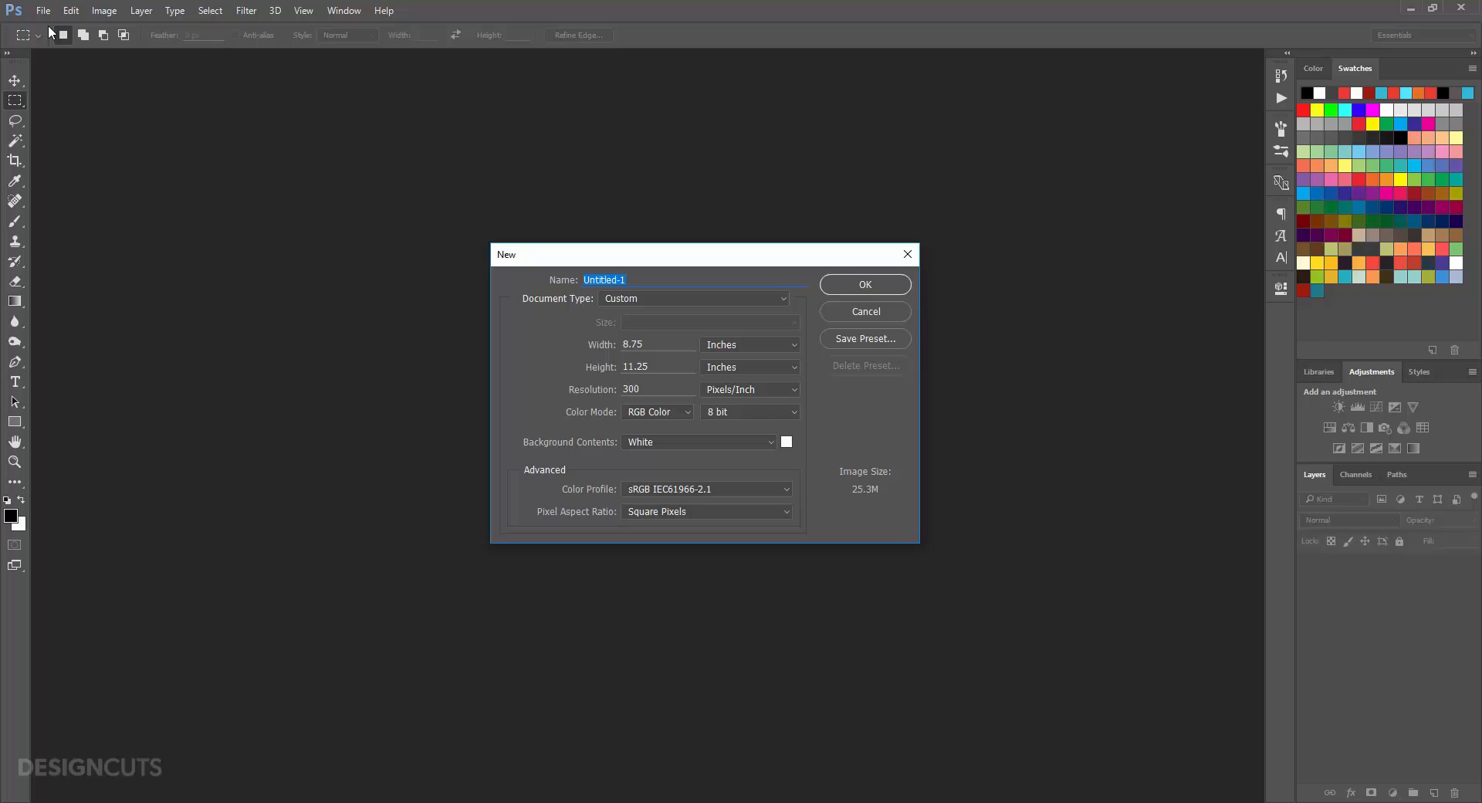
type("DC_AviatorsLoungeMN_Front_8fx11")
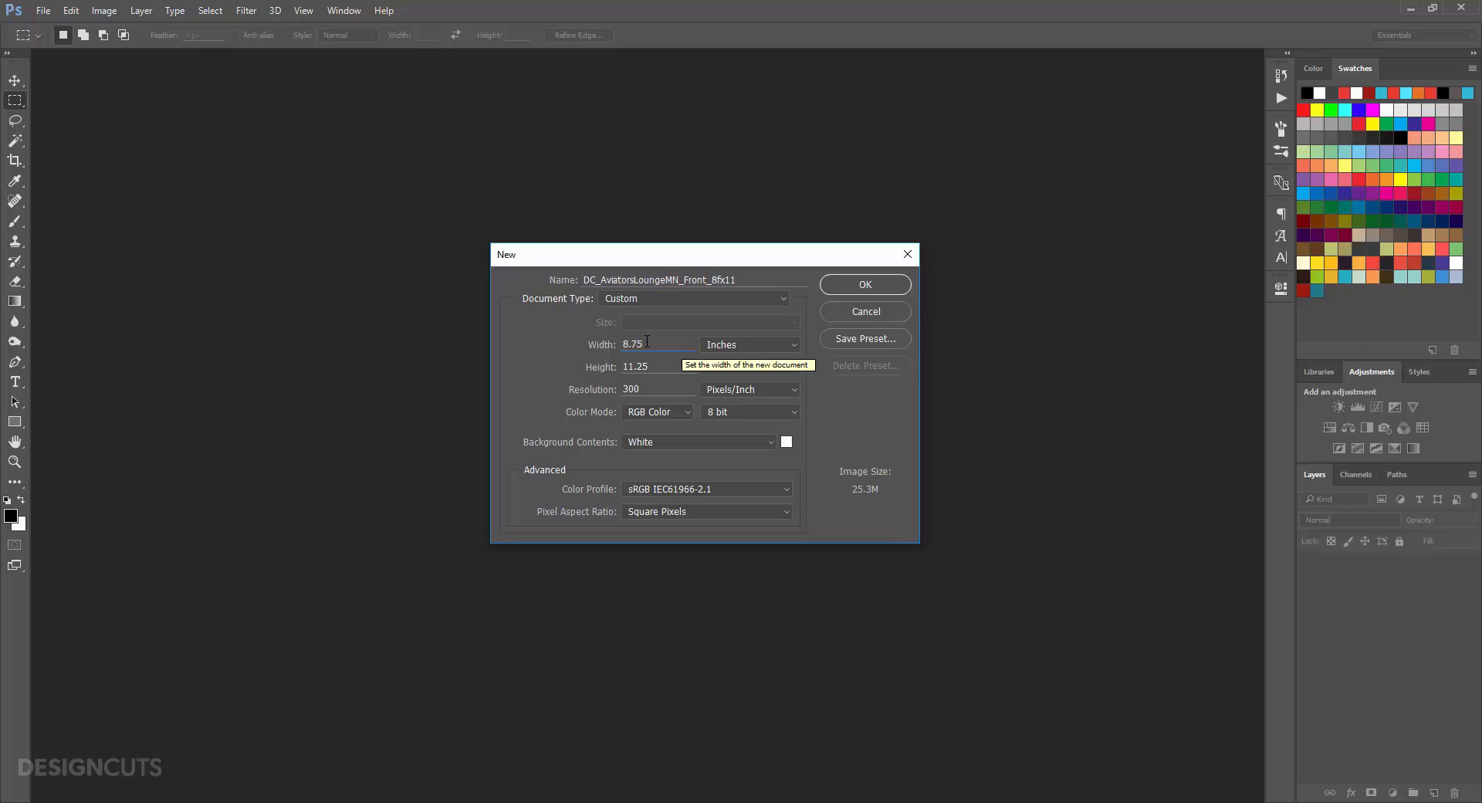
left_click(668, 364)
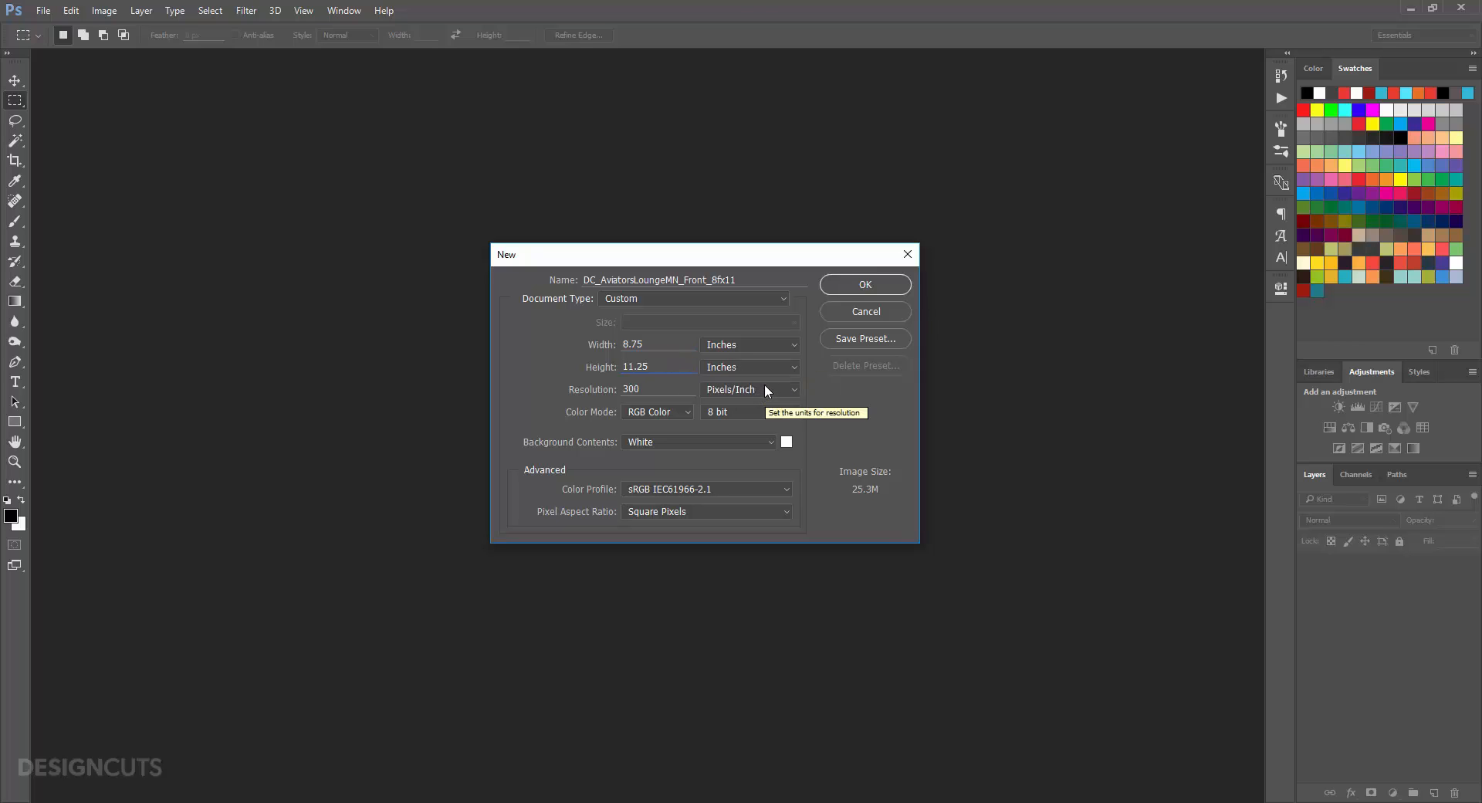
left_click(865, 284)
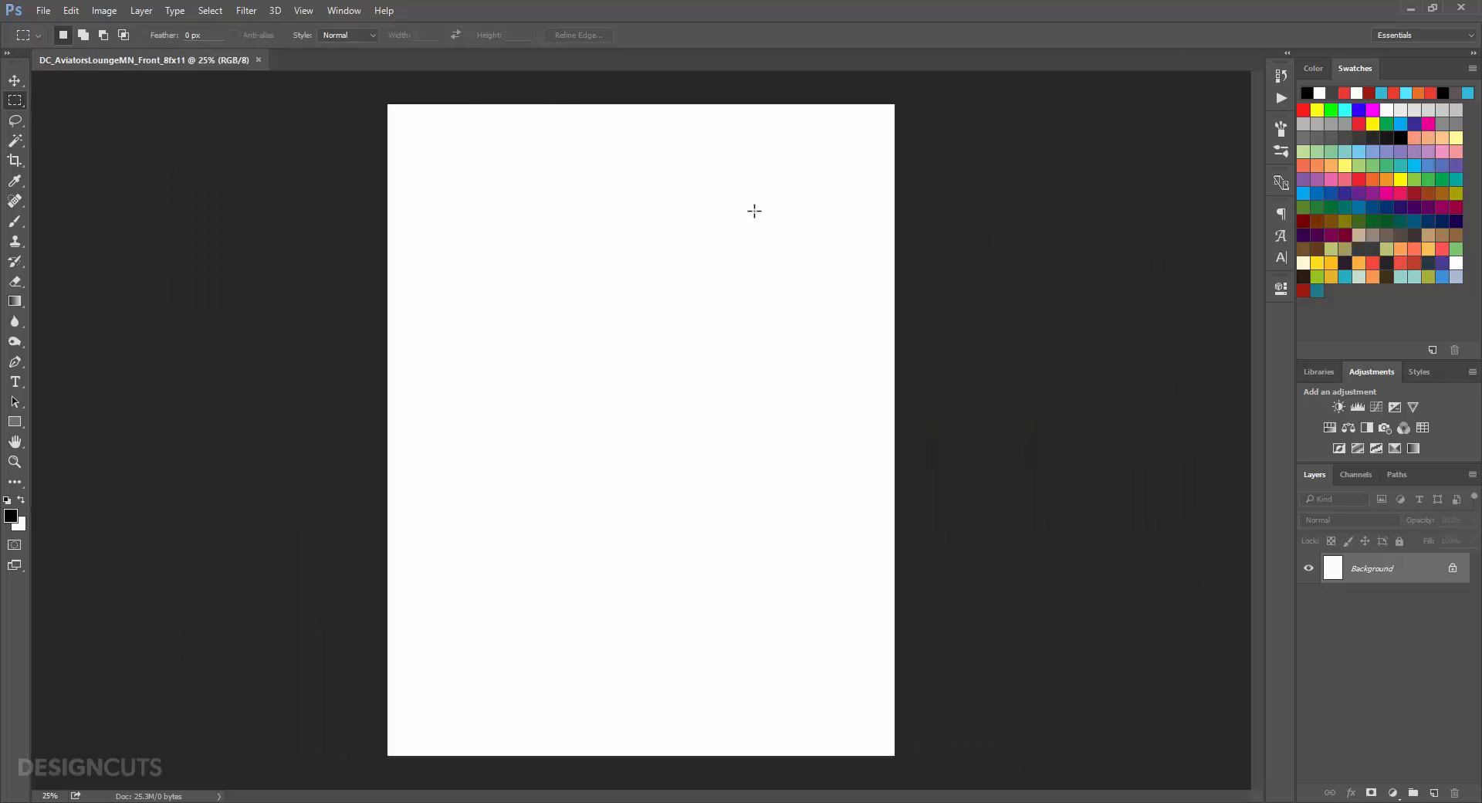
Step: Place the concrete wall photo from the source folder into the document as a linked file
key("v")
left_click(43, 10)
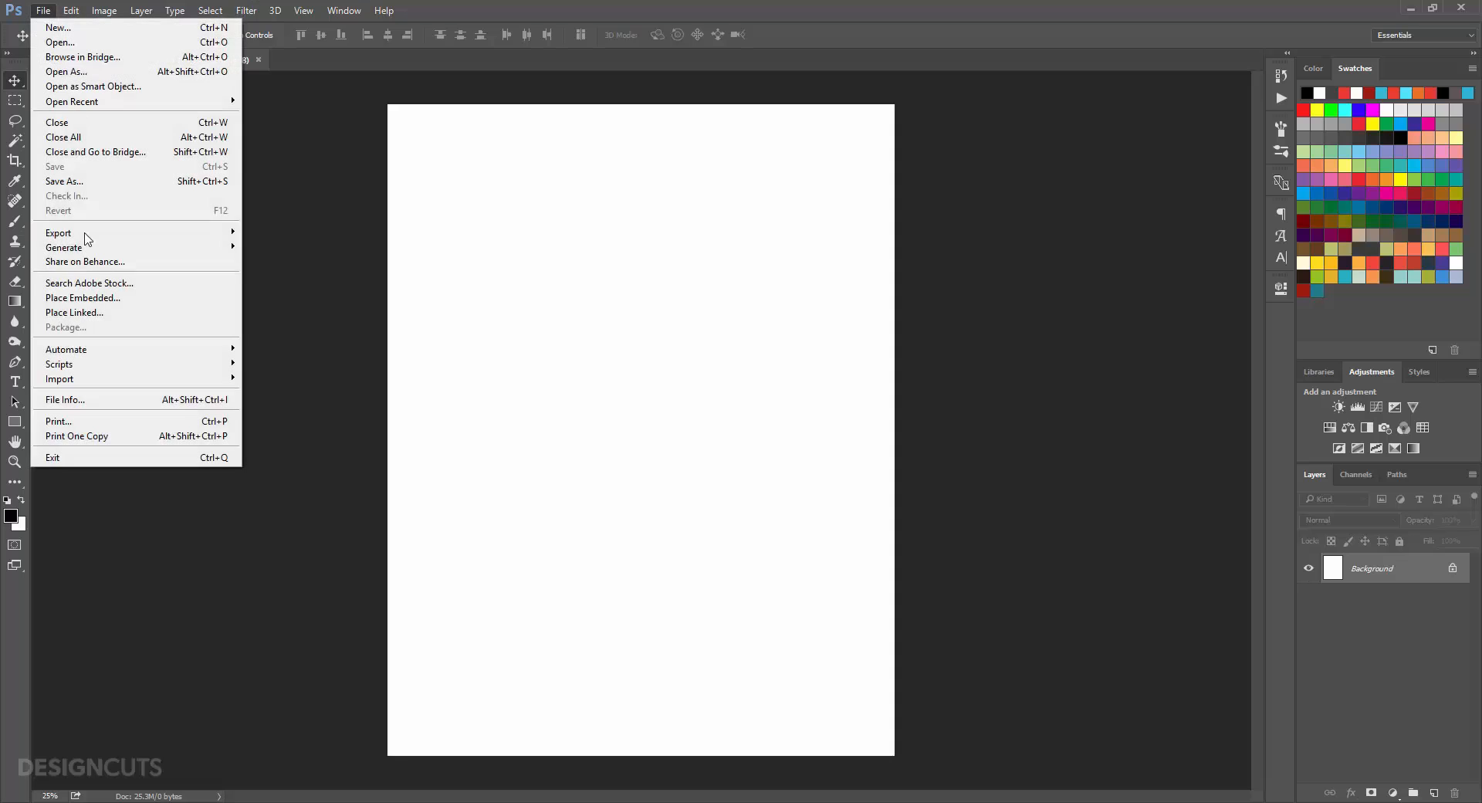
left_click(88, 313)
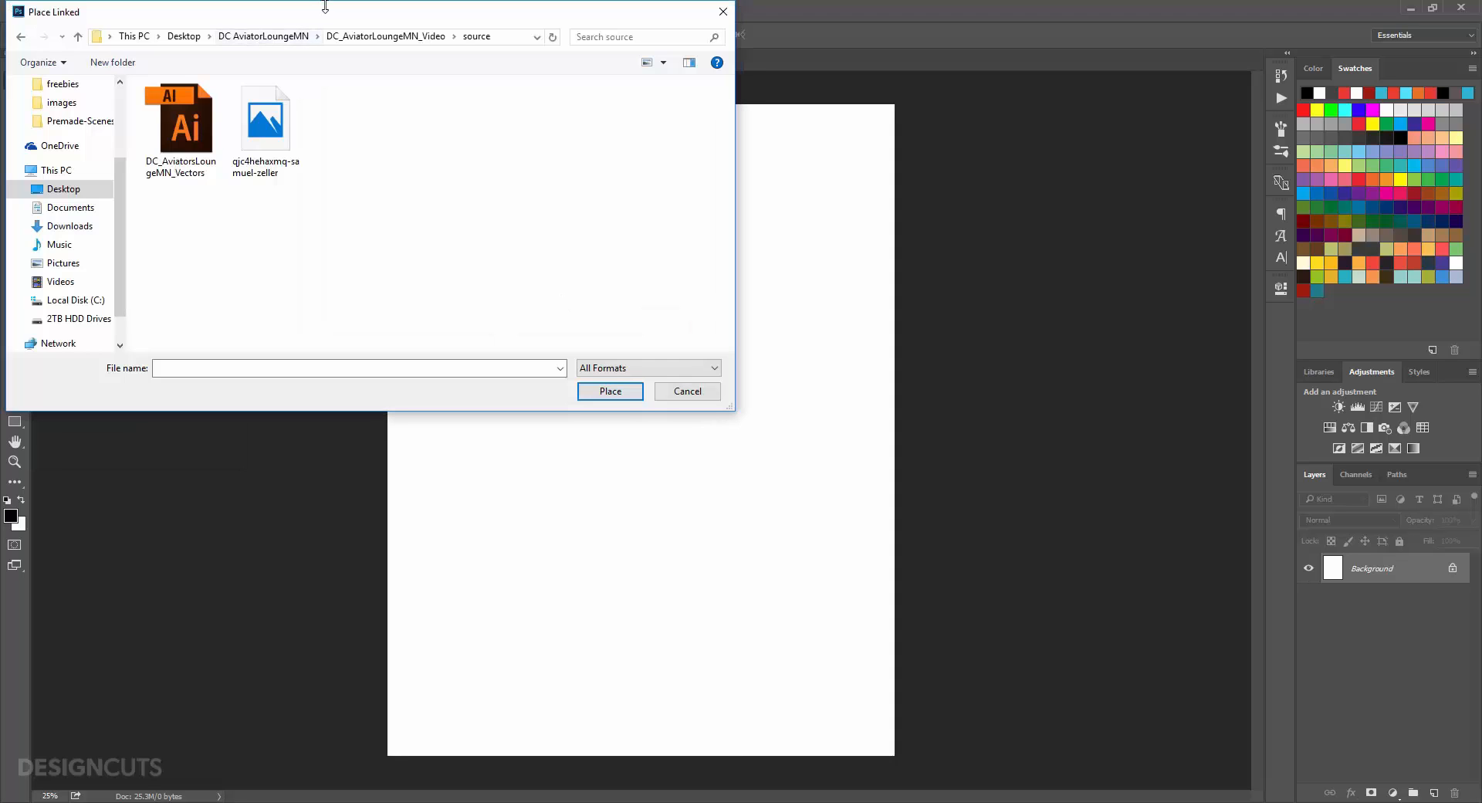
left_click(267, 133)
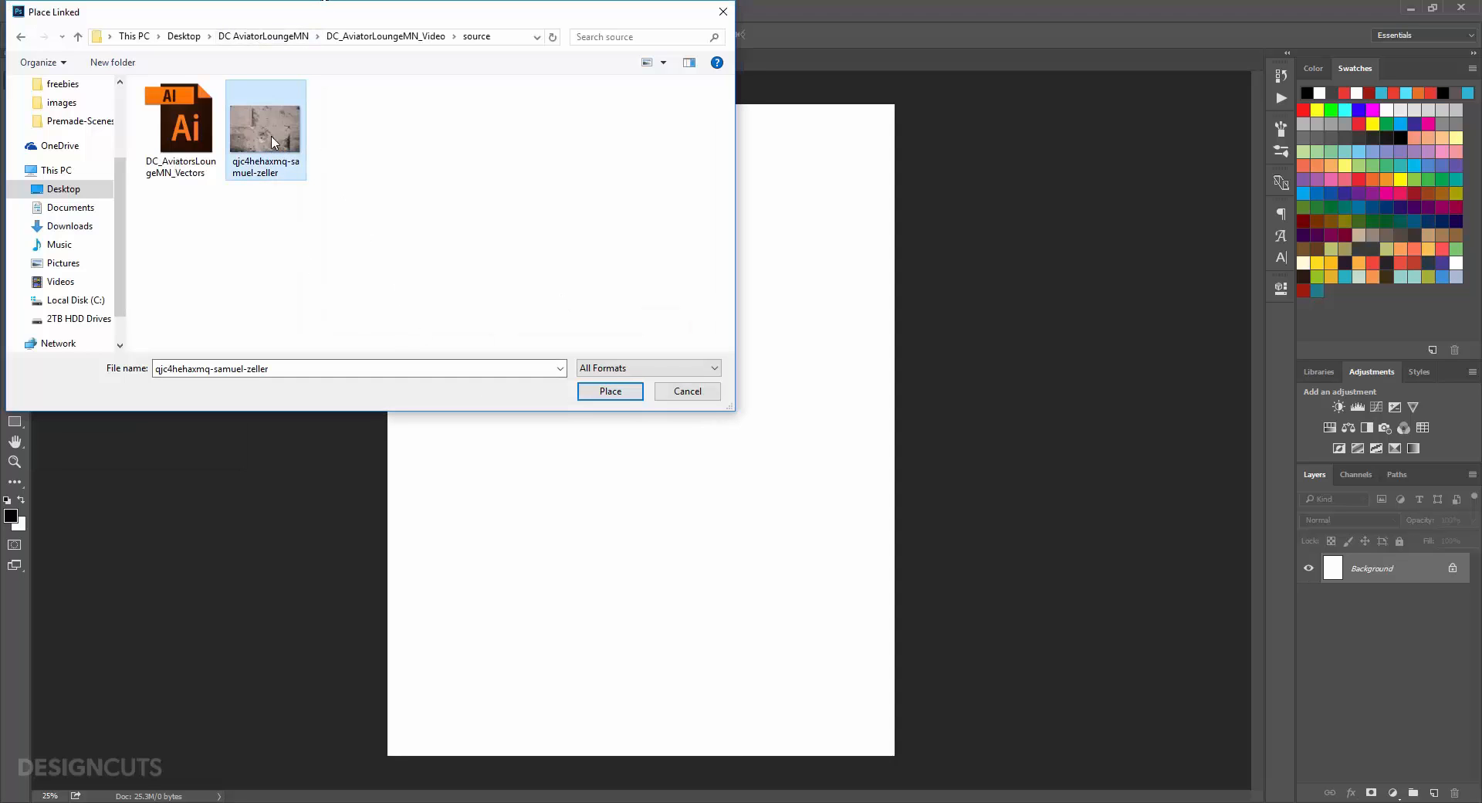
left_click(610, 392)
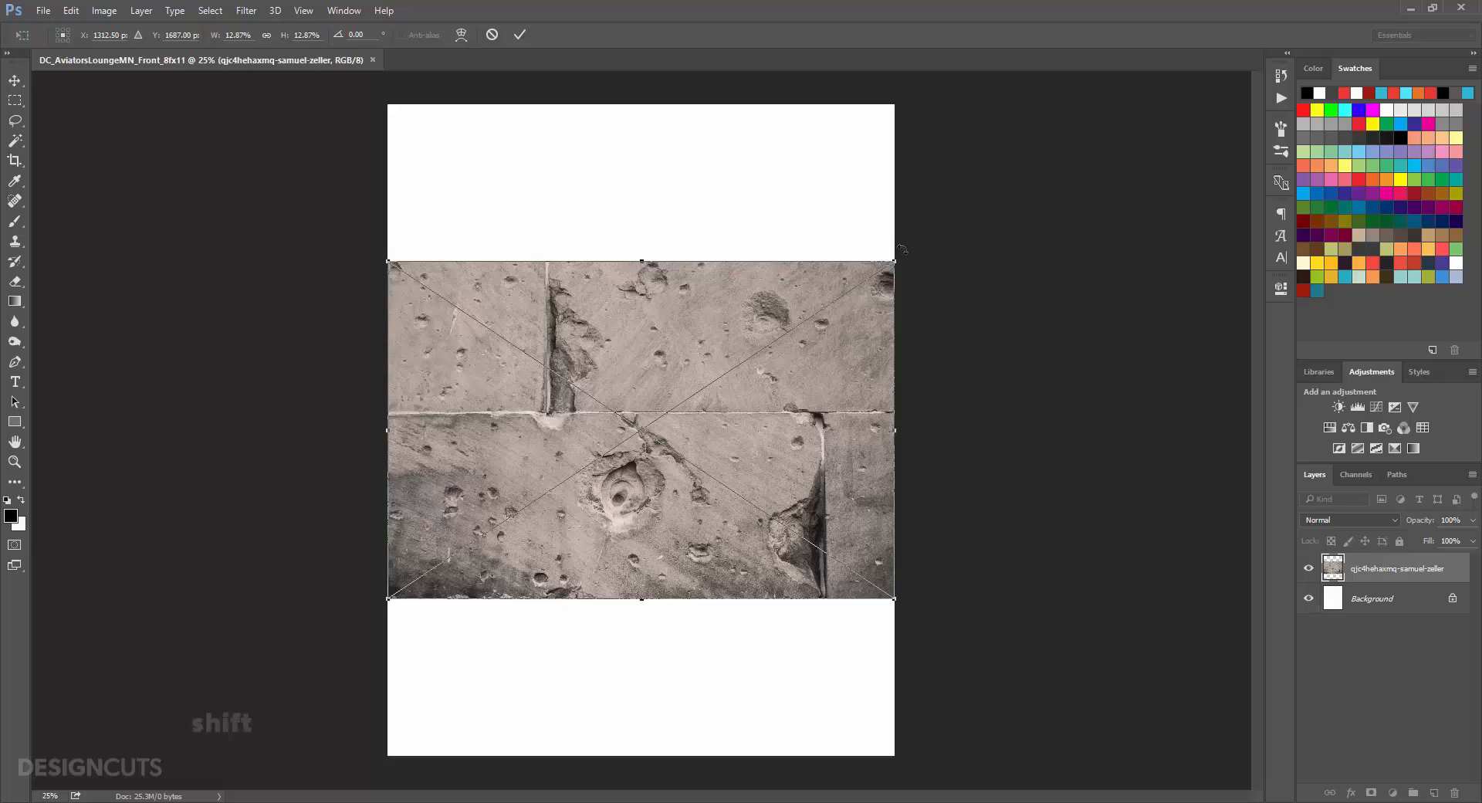
Step: Rotate the placed concrete photo by -90° and enlarge it proportionally to cover the whole canvas
left_click_drag(877, 248, 519, 242)
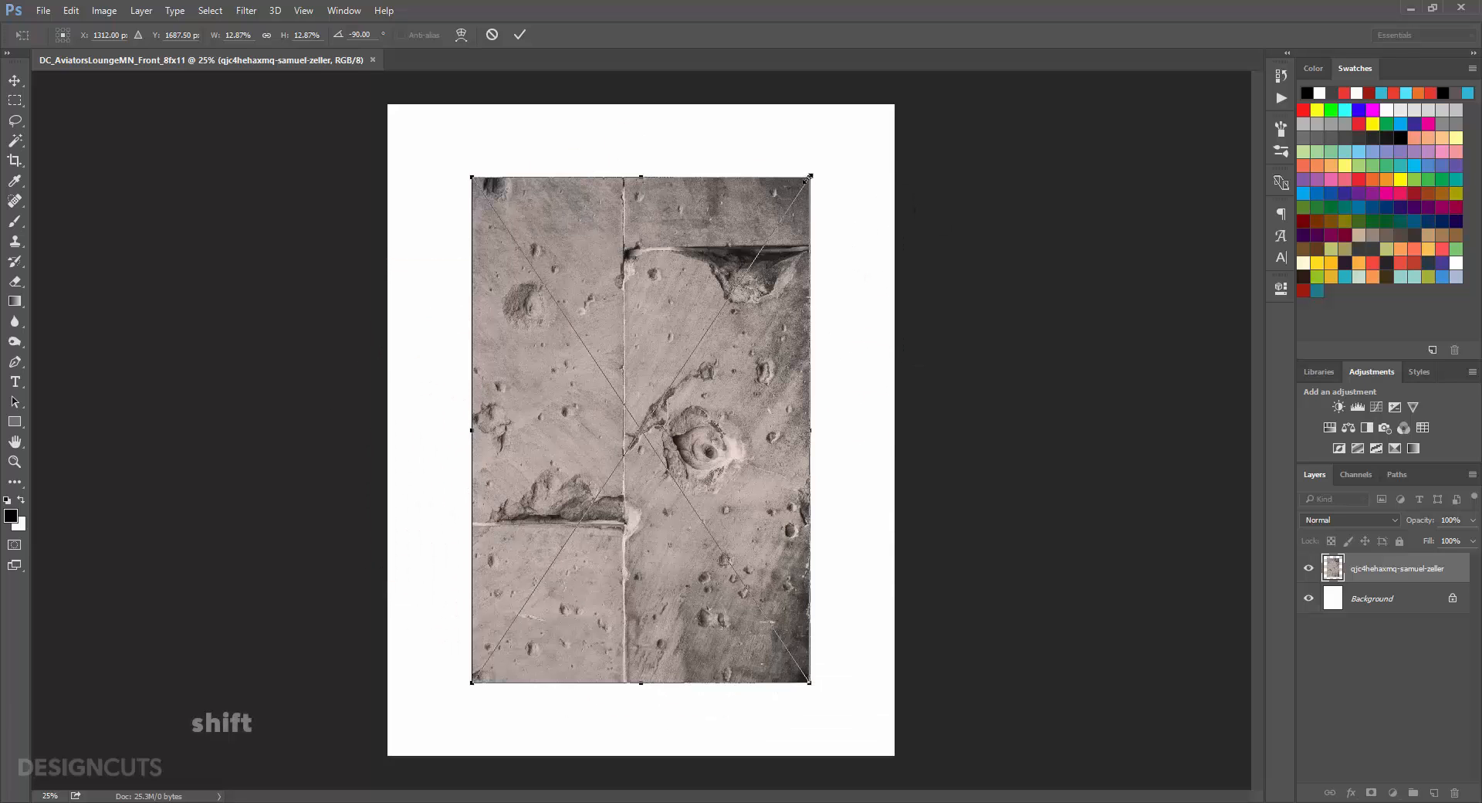
left_click_drag(809, 177, 928, 71)
left_click_drag(471, 681, 384, 786)
key("Return")
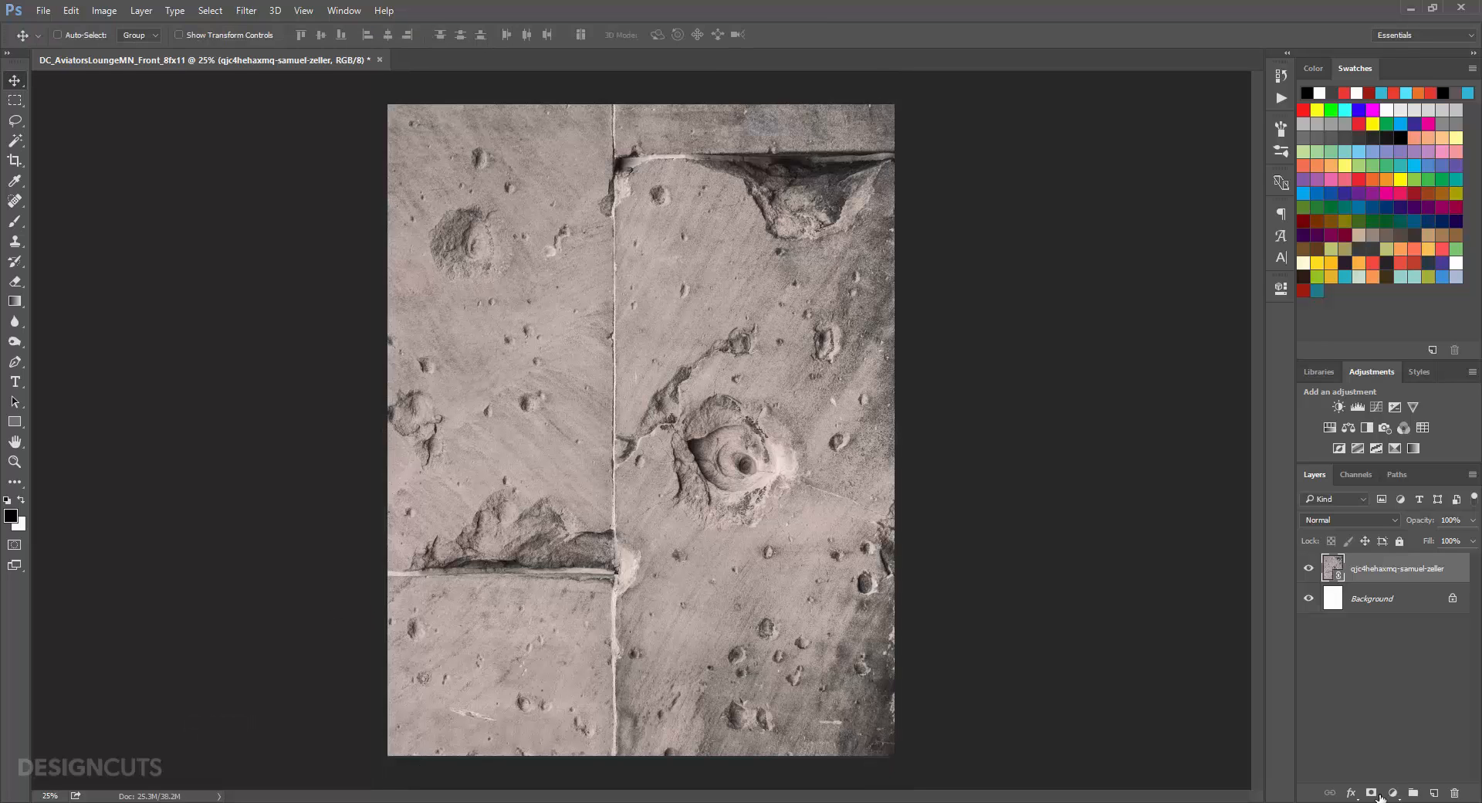
Step: Add a new layer named "Black Fill" above the concrete photo and fill it with black
left_click(1433, 792)
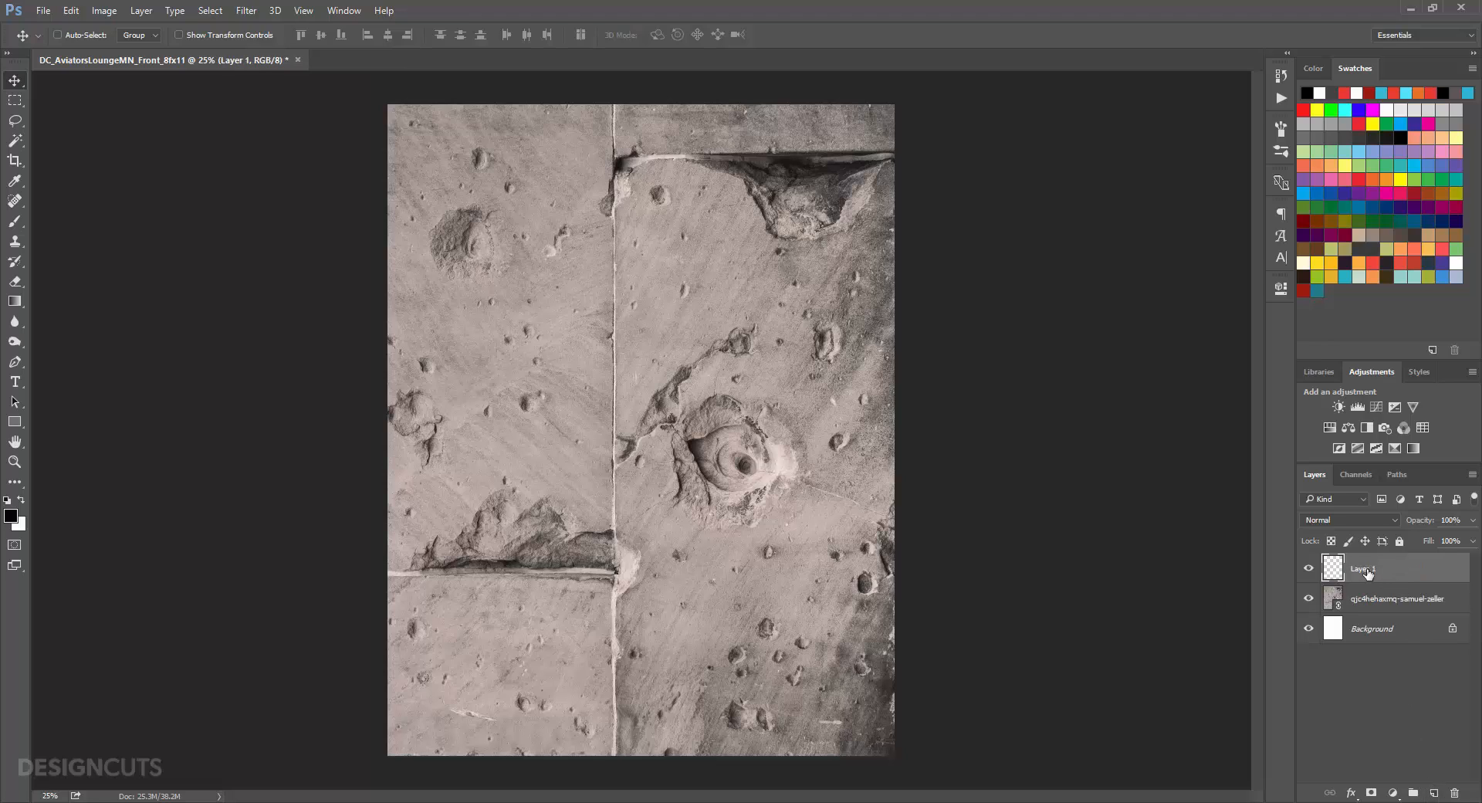
double_click(1364, 569)
type("Black Fill")
key("Return")
key("d")
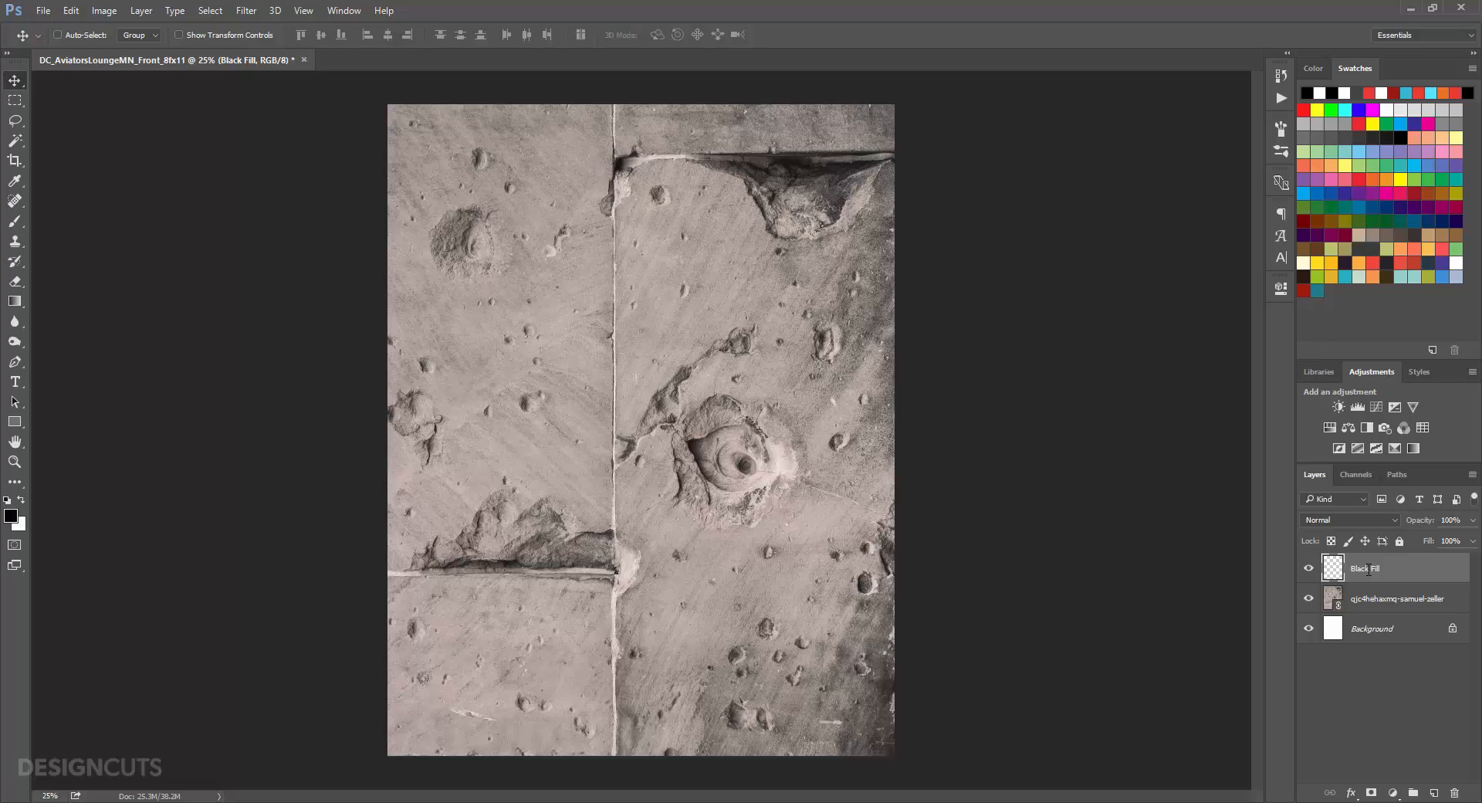
key("alt+BackSpace")
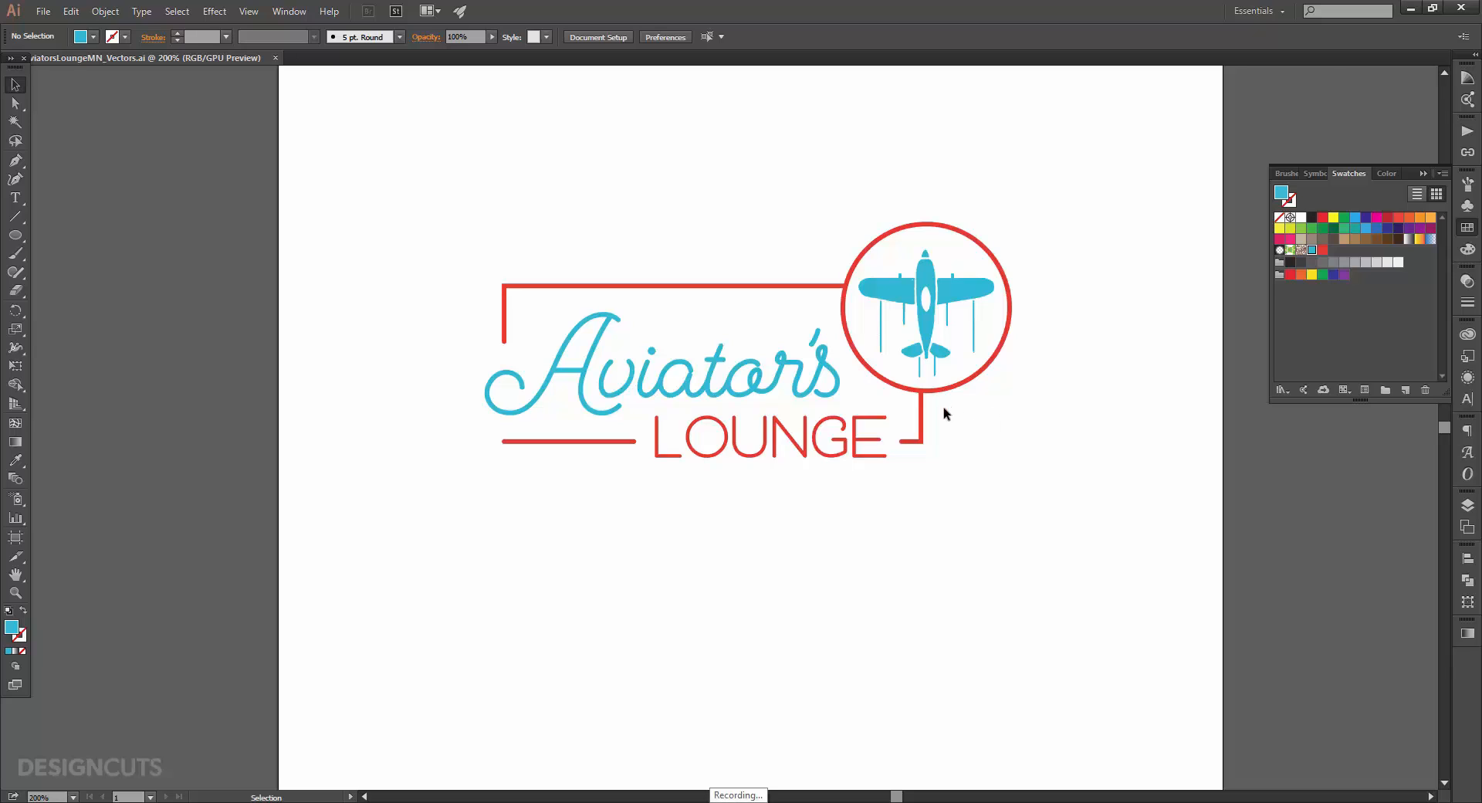
Step: Switch to Illustrator and copy the red frame pieces, the red circle and the LOUNGE text together
left_click(921, 428, "shift")
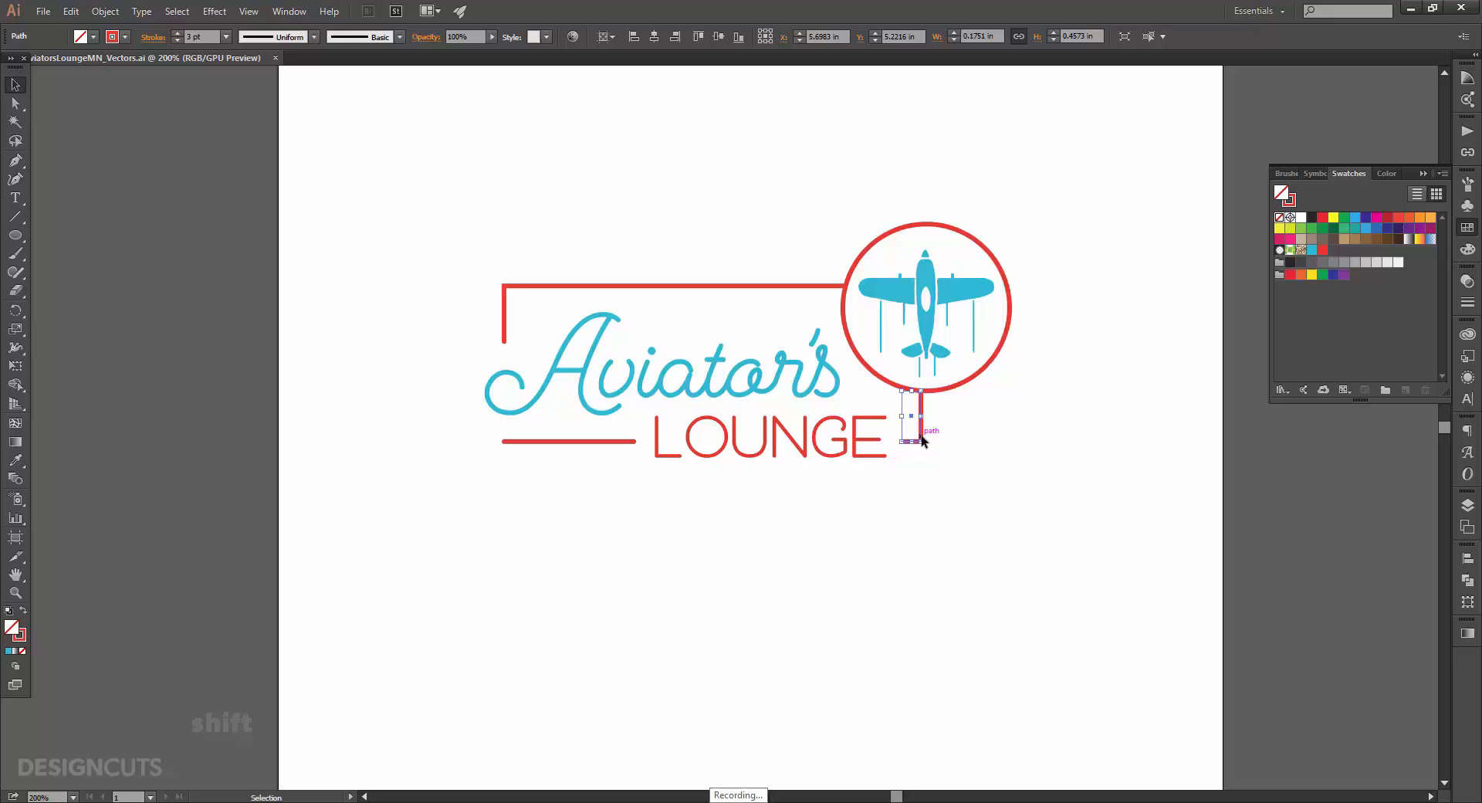
left_click(946, 388, "shift")
left_click(619, 442, "shift")
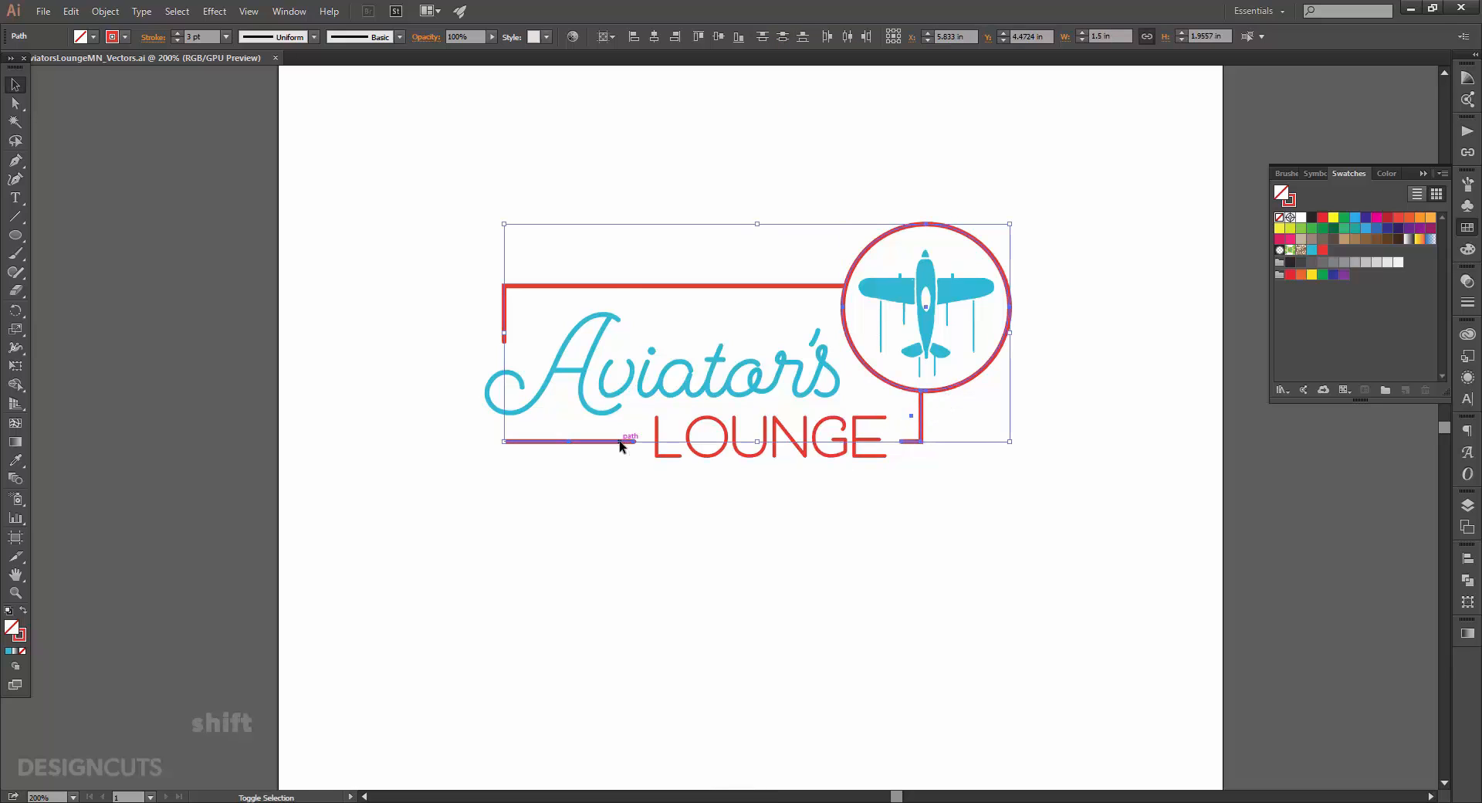
left_click(613, 285, "shift")
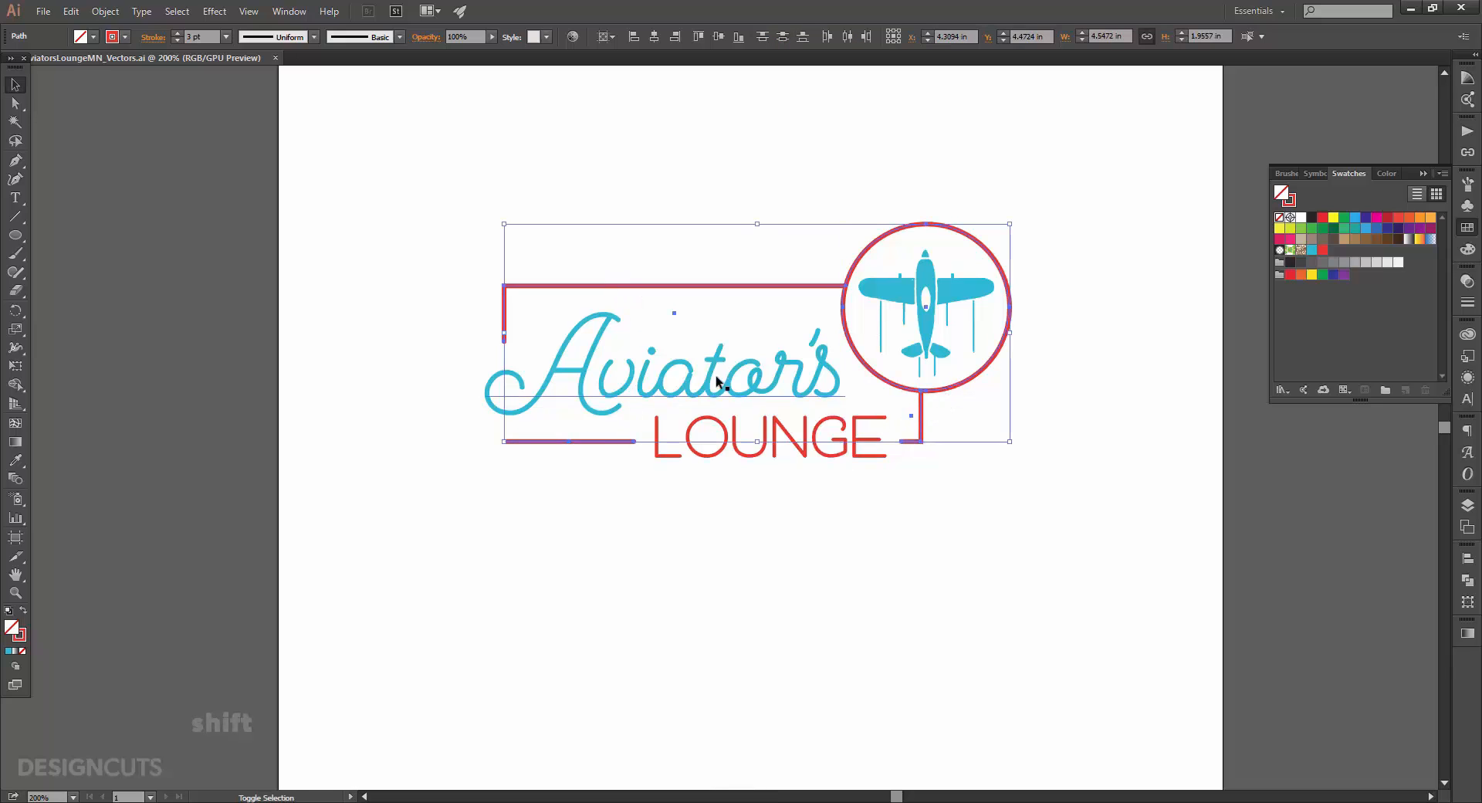
left_click(771, 440, "shift")
key("ctrl+c")
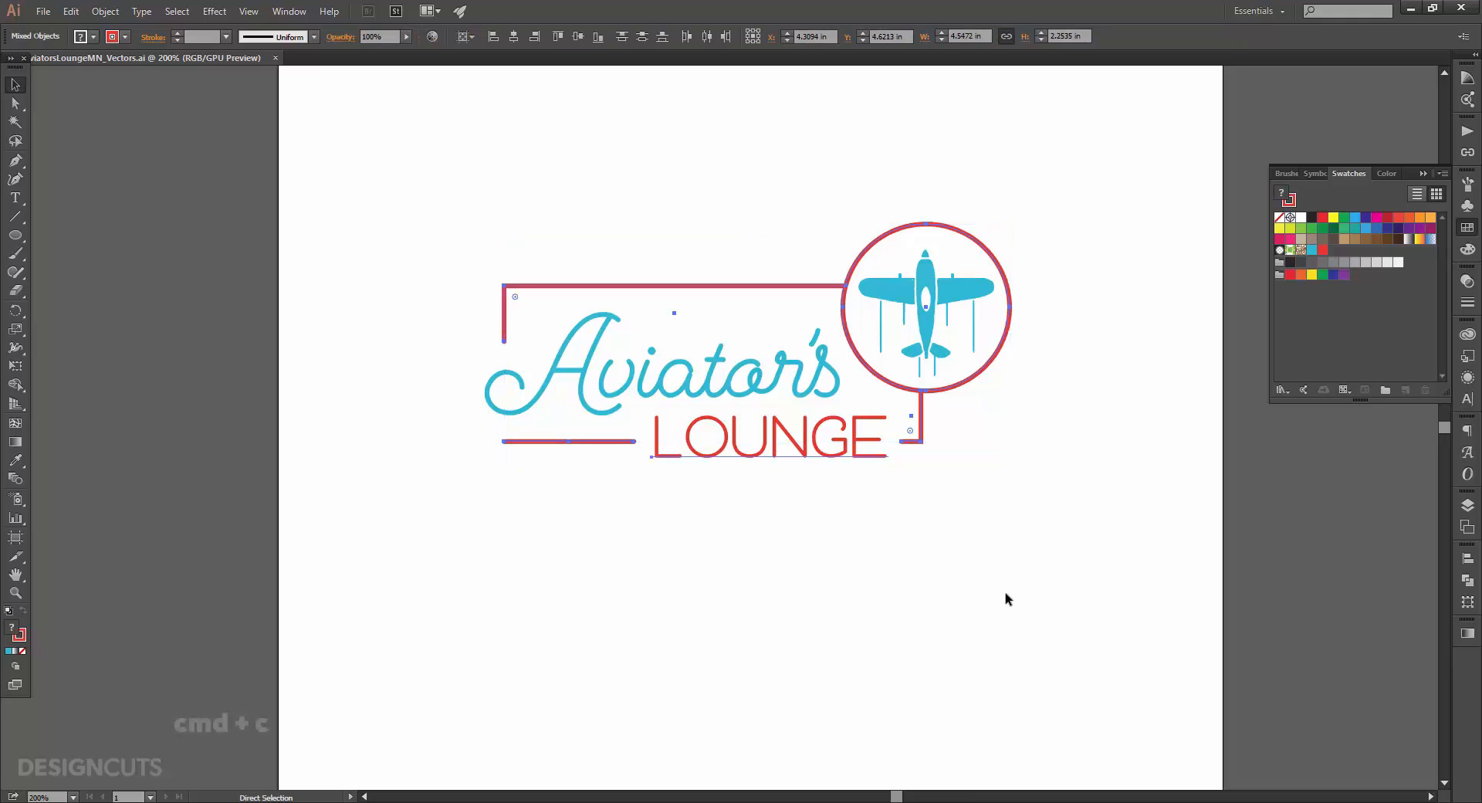
Step: Paste the copied red artwork into the Photoshop document as a vector smart object above the black layer
key("ctrl+v")
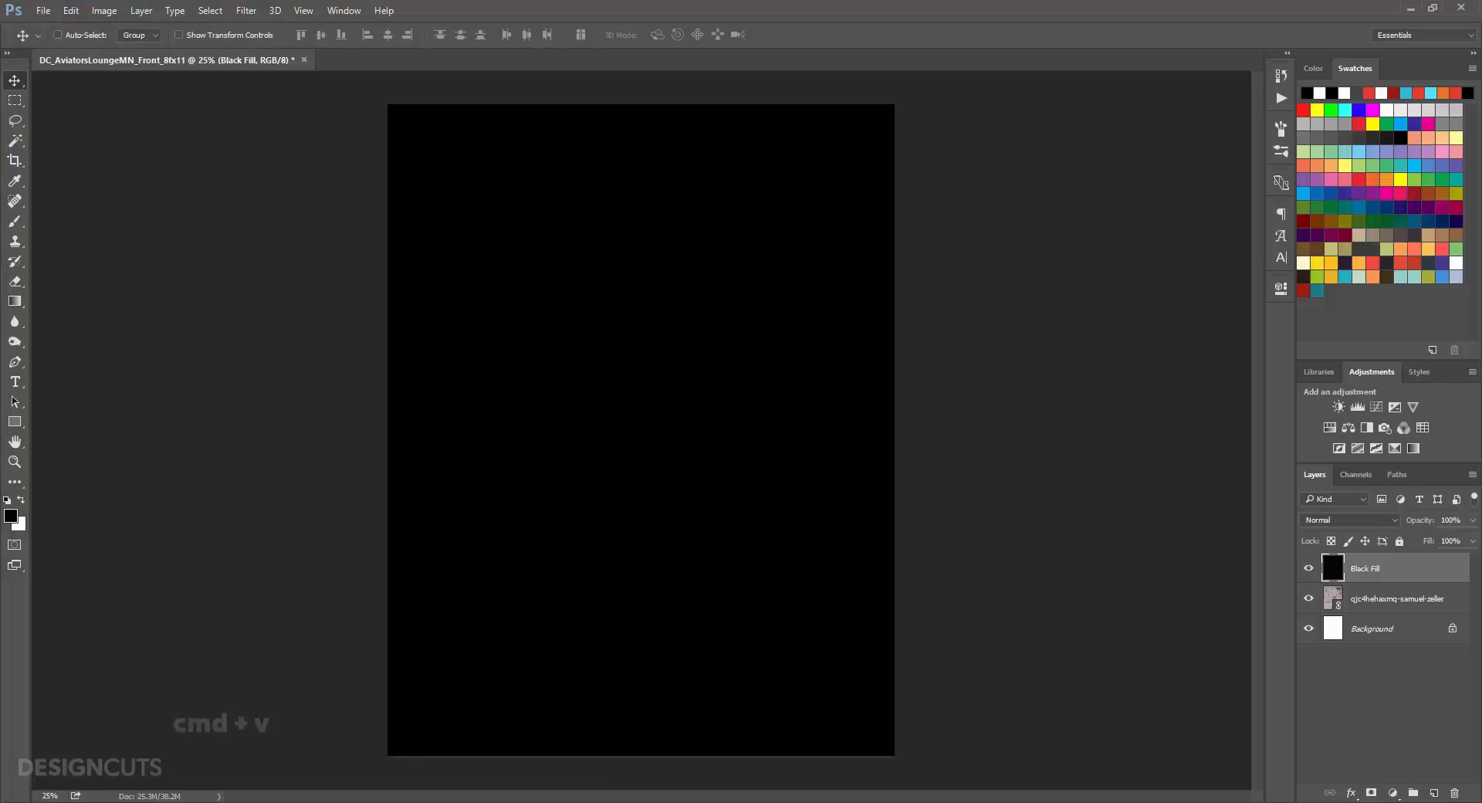
key("Return")
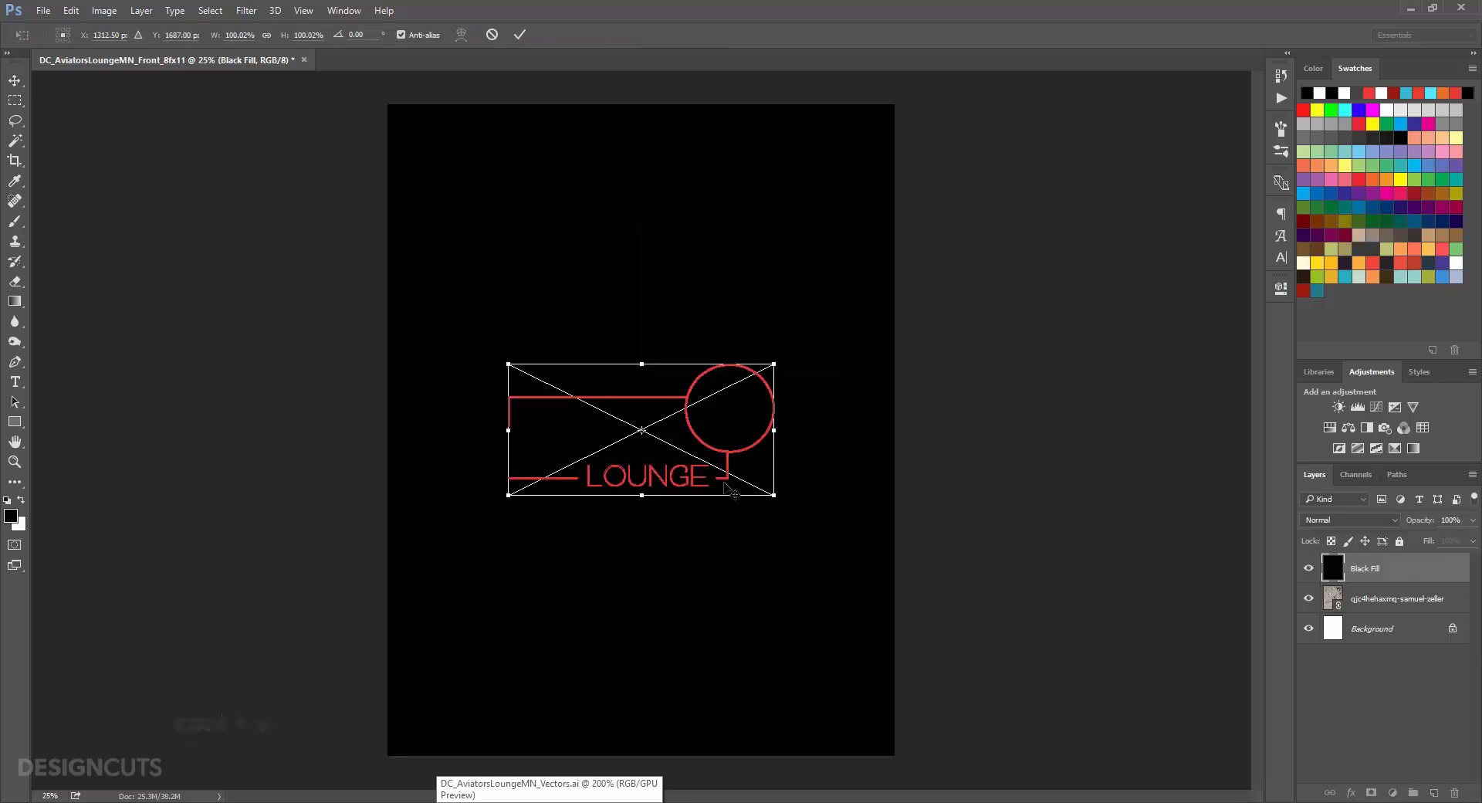
key("Return")
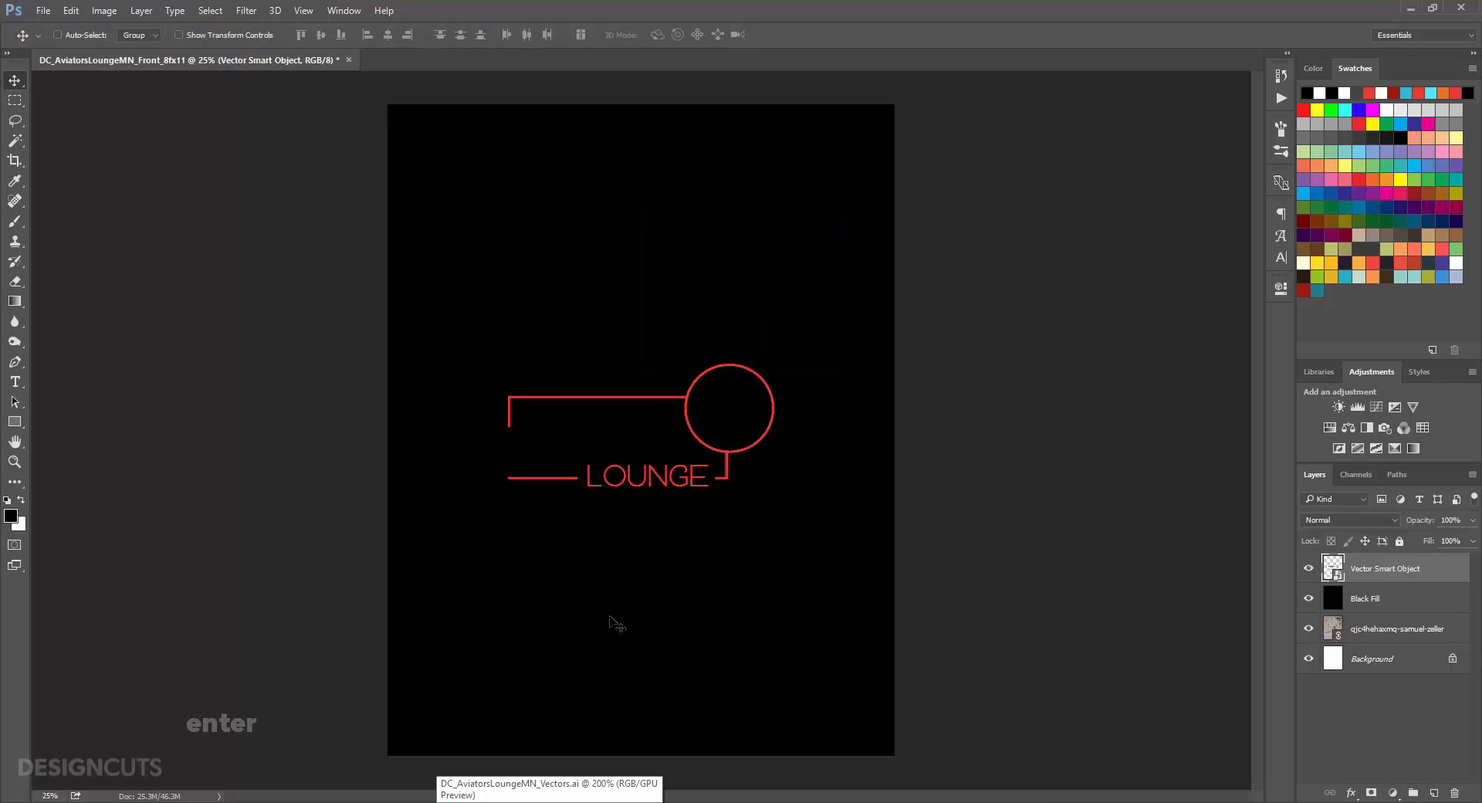
Step: Copy the blue Aviator's script text from Illustrator and paste it into the Photoshop document as a vector smart object
left_click(549, 801)
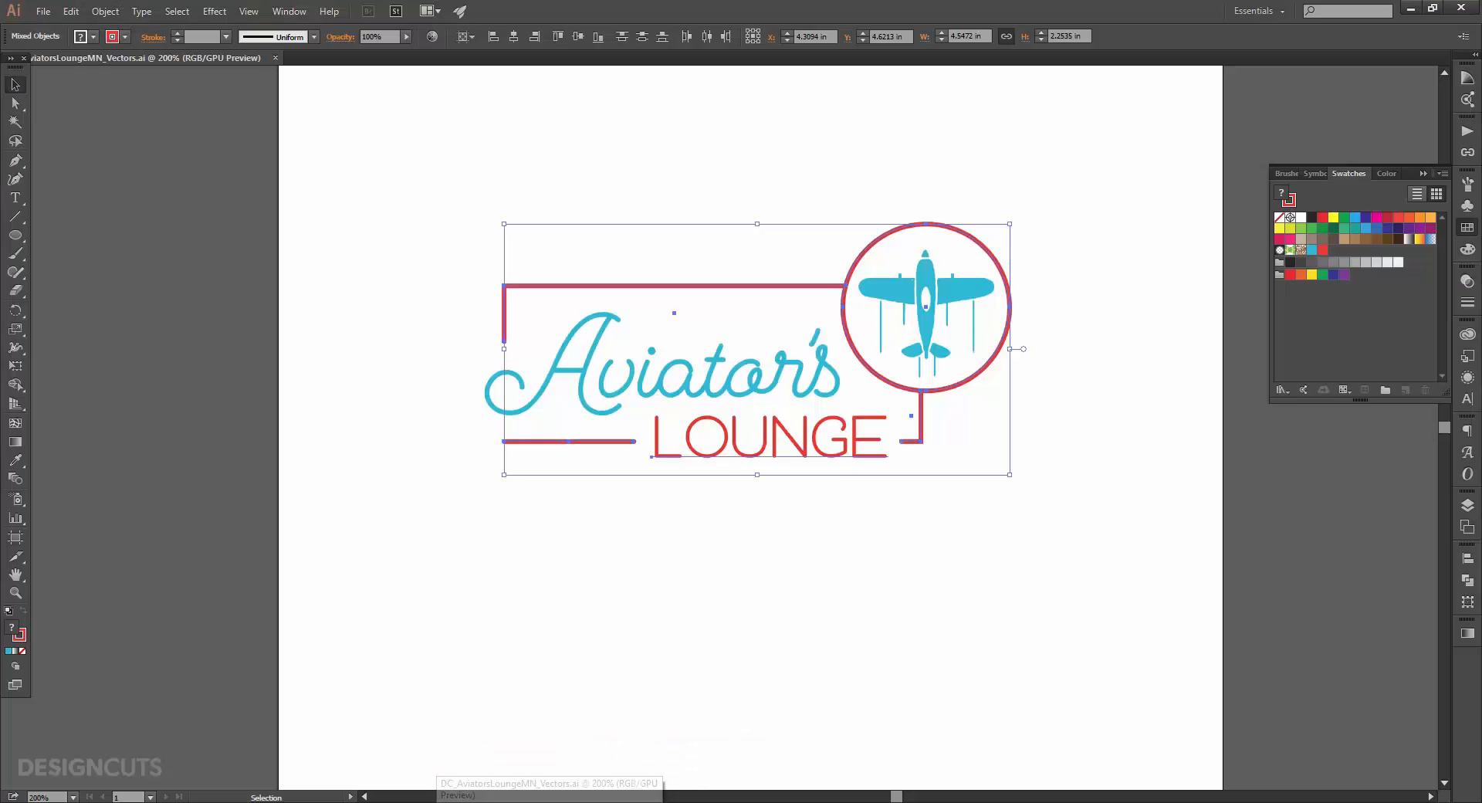
left_click(651, 380)
key("ctrl+c")
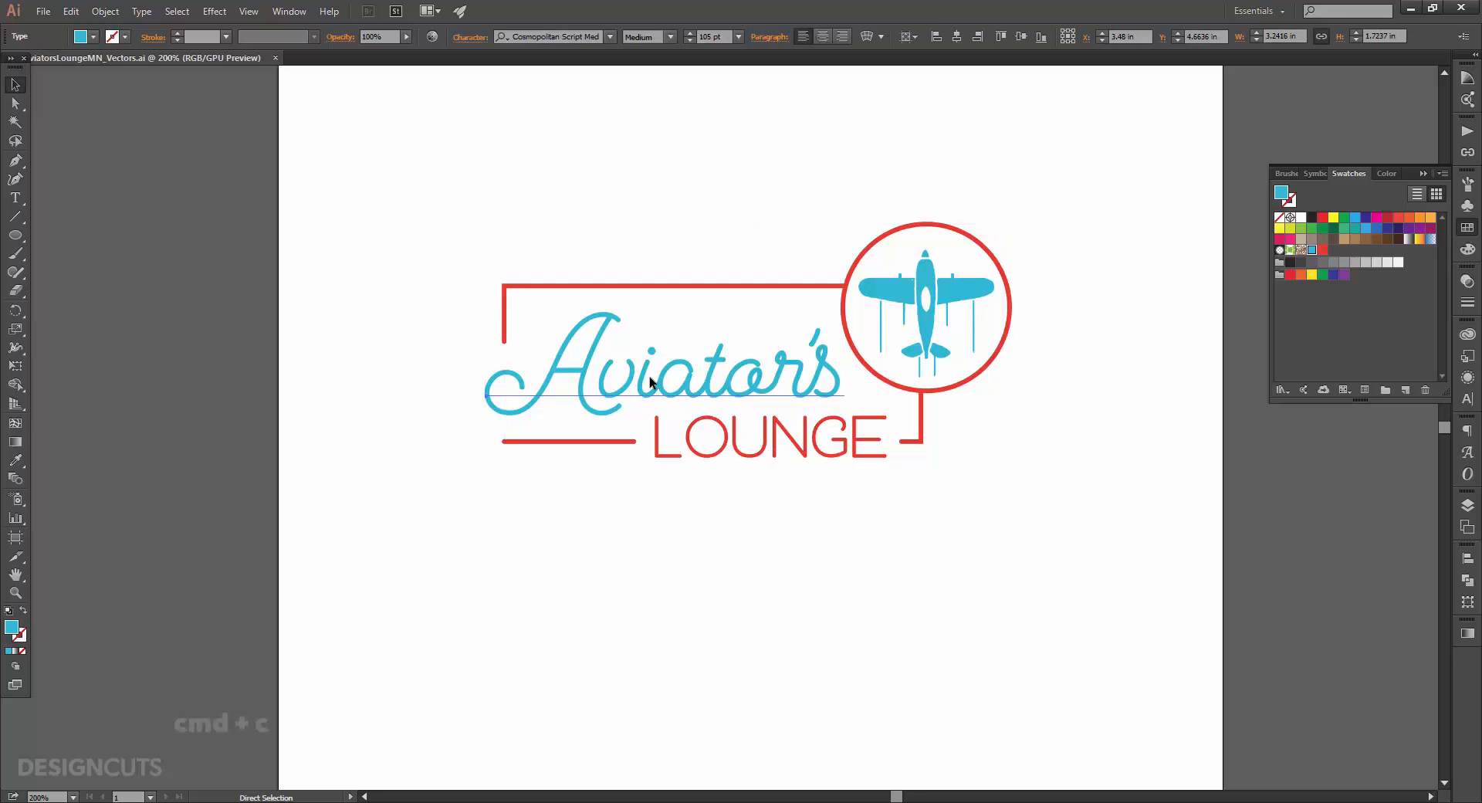
key("alt+Tab")
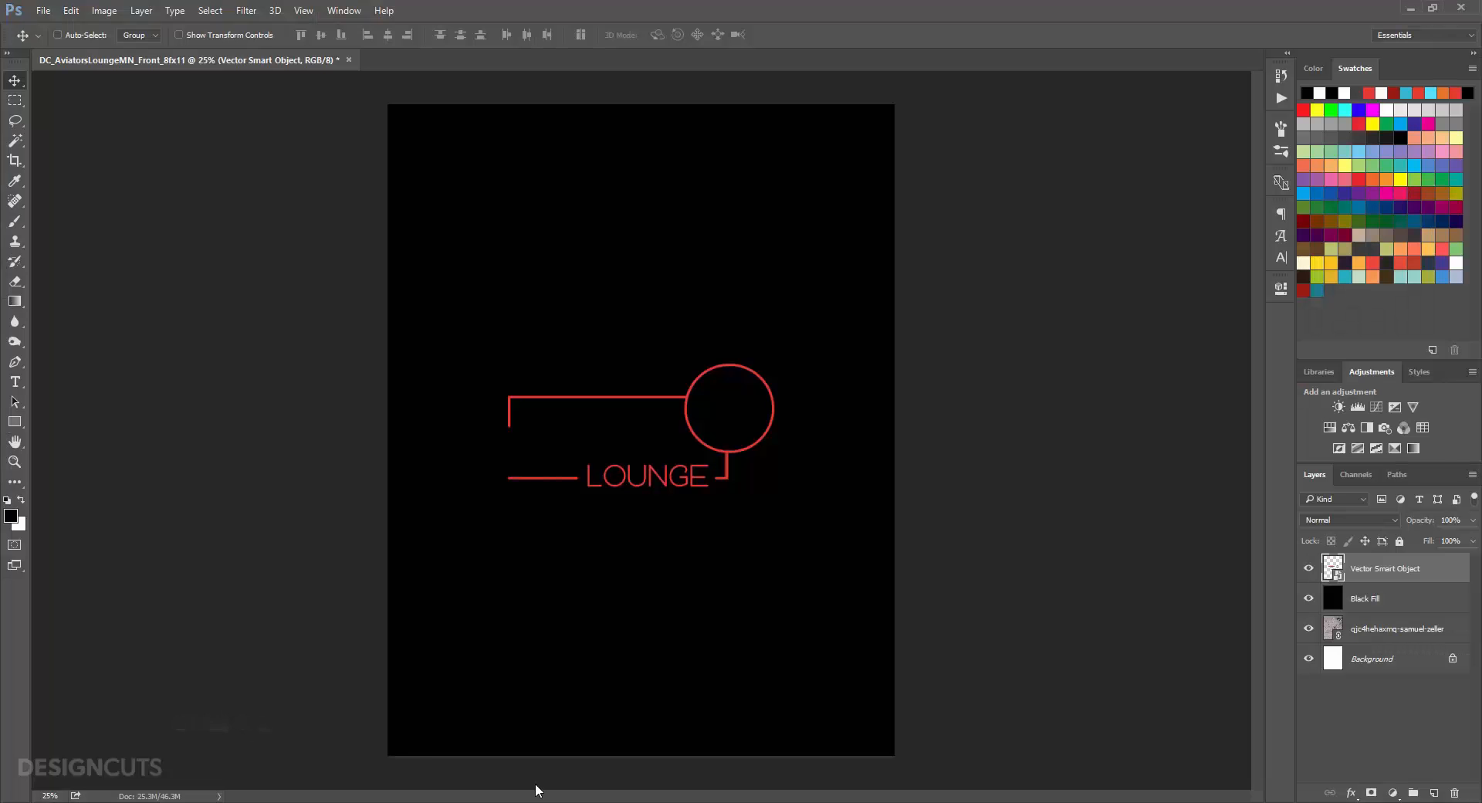
key("ctrl+v")
key("Return")
key("Return")
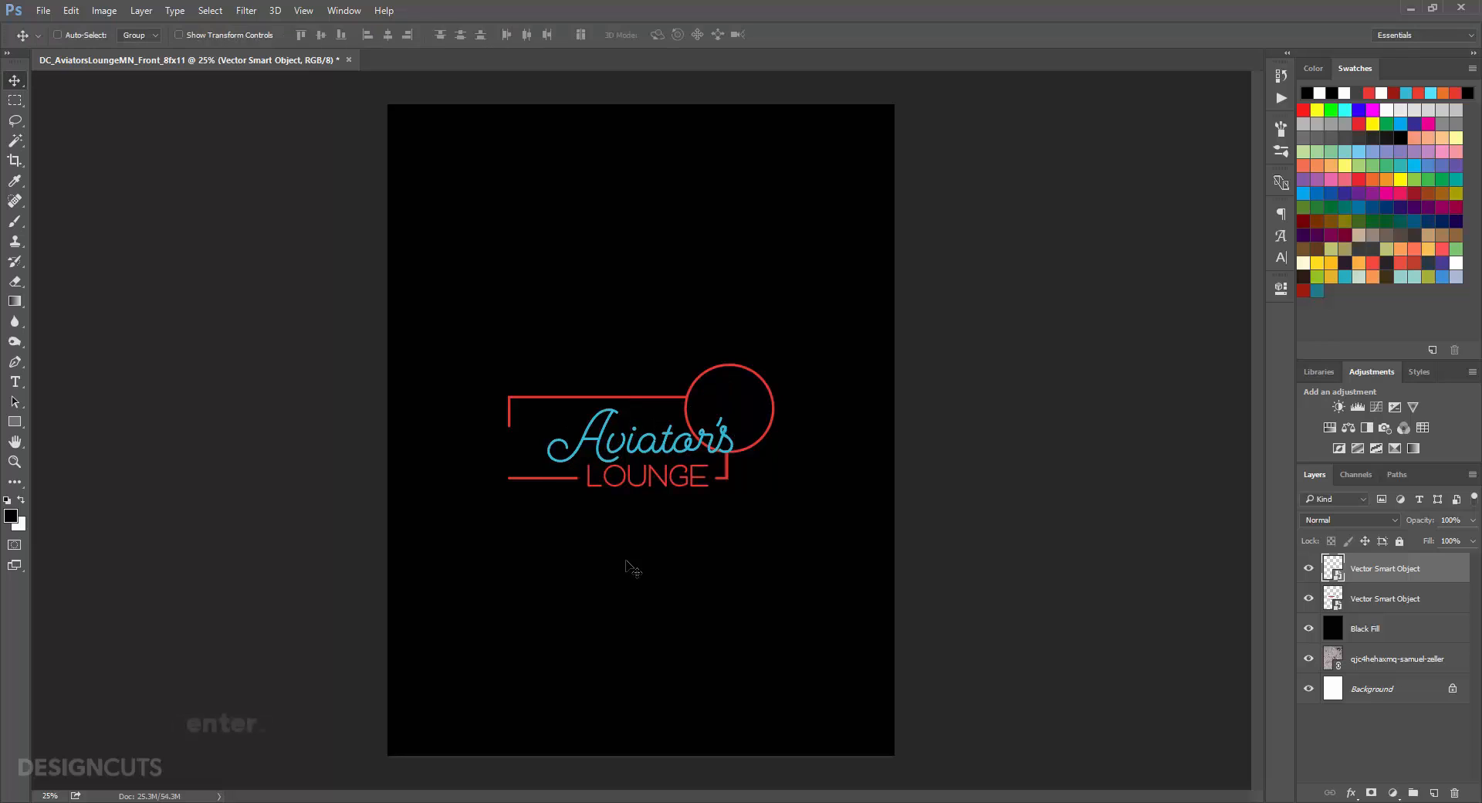
Step: Move the Aviator's script into the red frame, above LOUNGE and clear of the circle, with its first swash overlapping the frame's open side
left_click_drag(625, 445, 585, 445)
key("shift+Left")
key("shift+Left")
key("shift+Left")
key("shift+Left")
key("shift+Left")
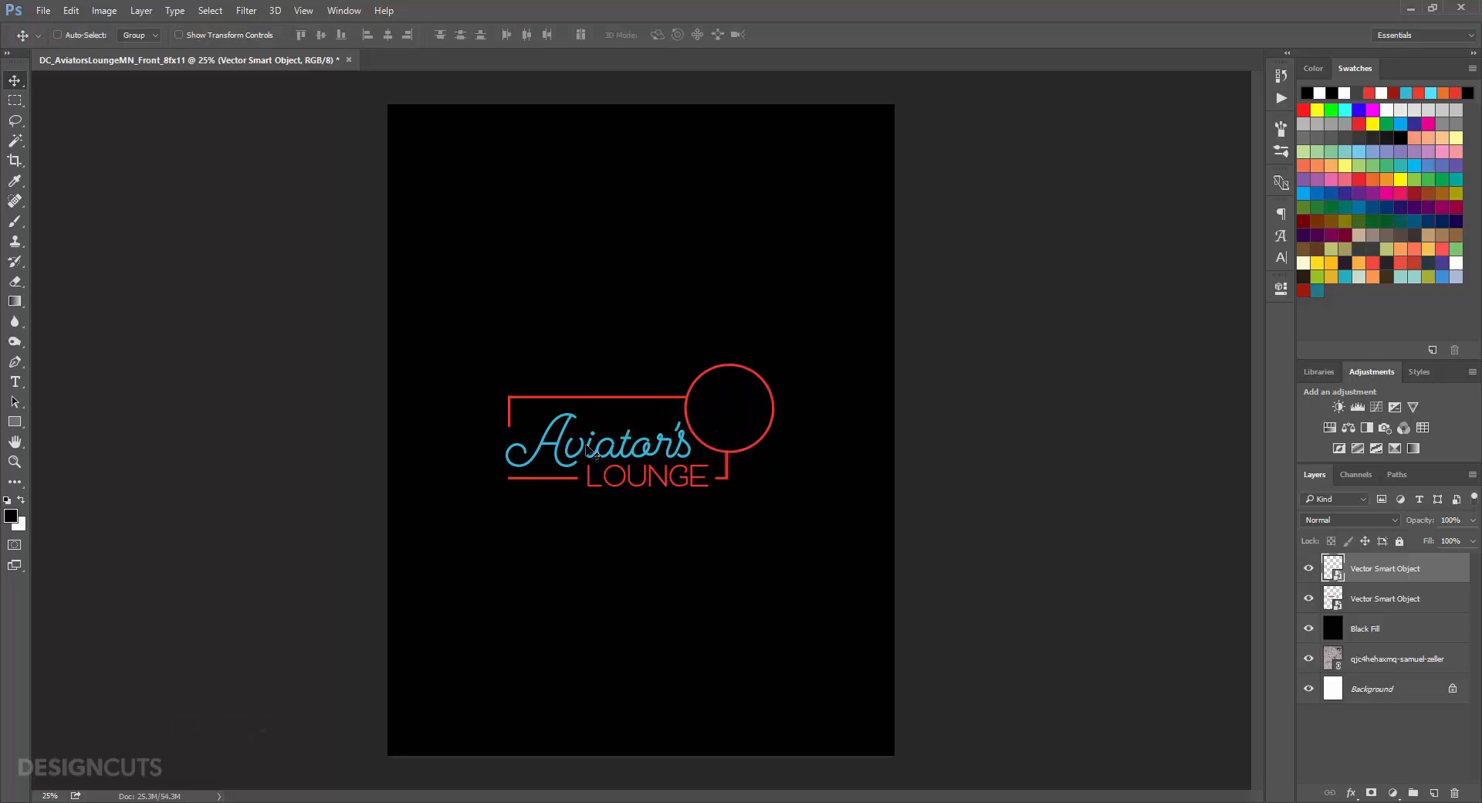
key("shift+Up")
key("shift+Up")
key("shift+Up")
key("shift+Left")
key("shift+Left")
key("Left")
key("Down")
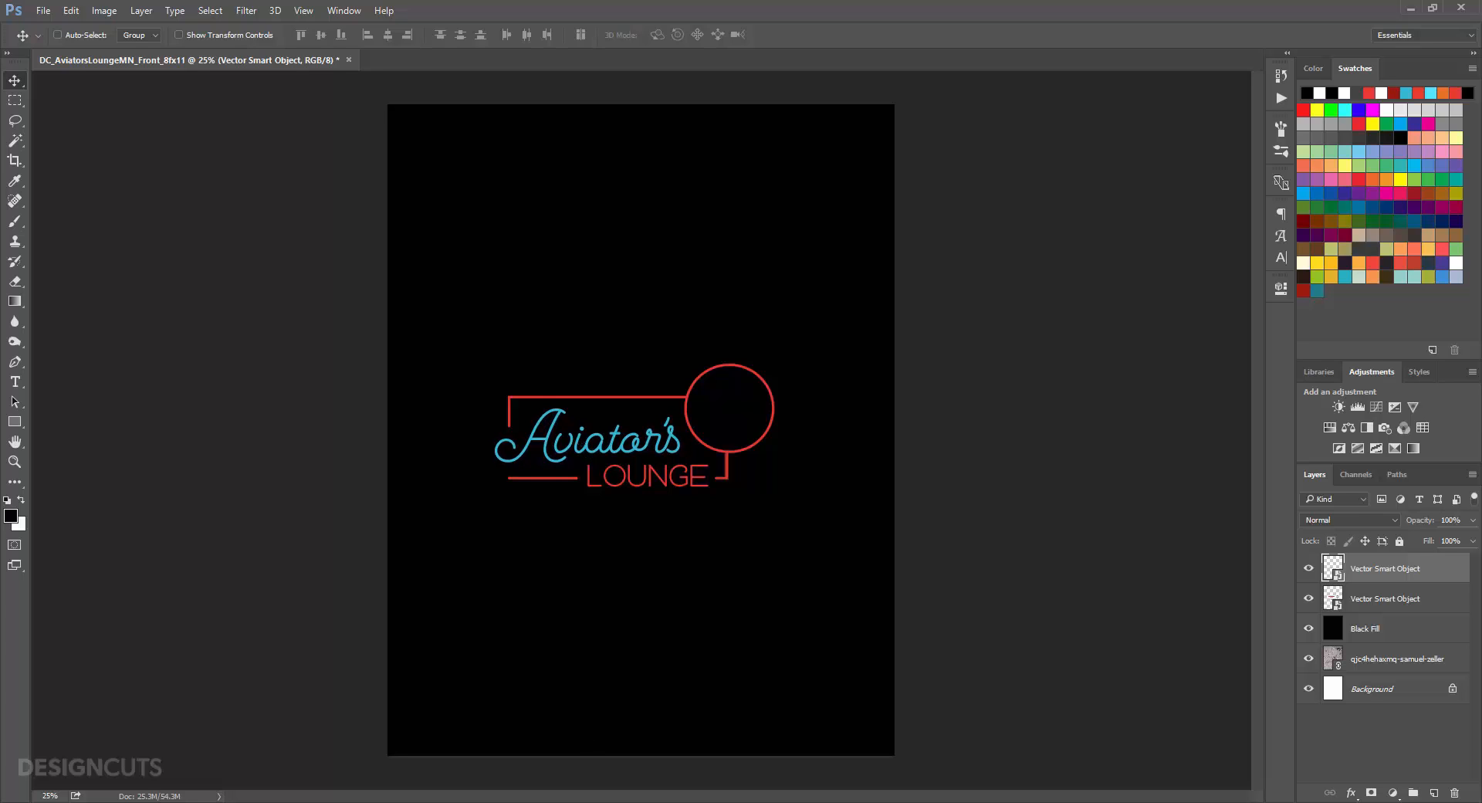
Step: Copy the blue airplane from Illustrator and paste it into the Photoshop document as a smart object
key("ctrl+c")
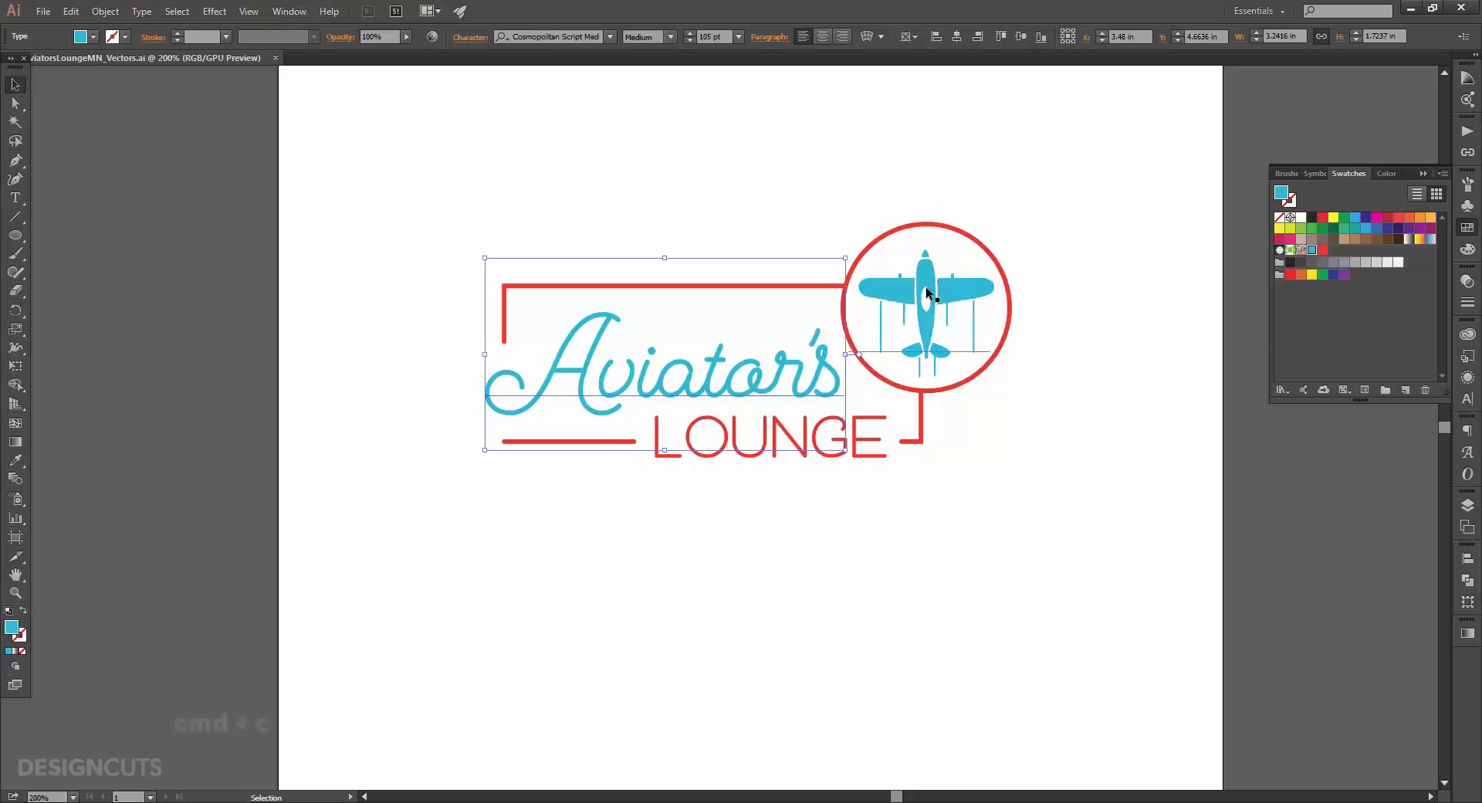
left_click(927, 294, "ctrl")
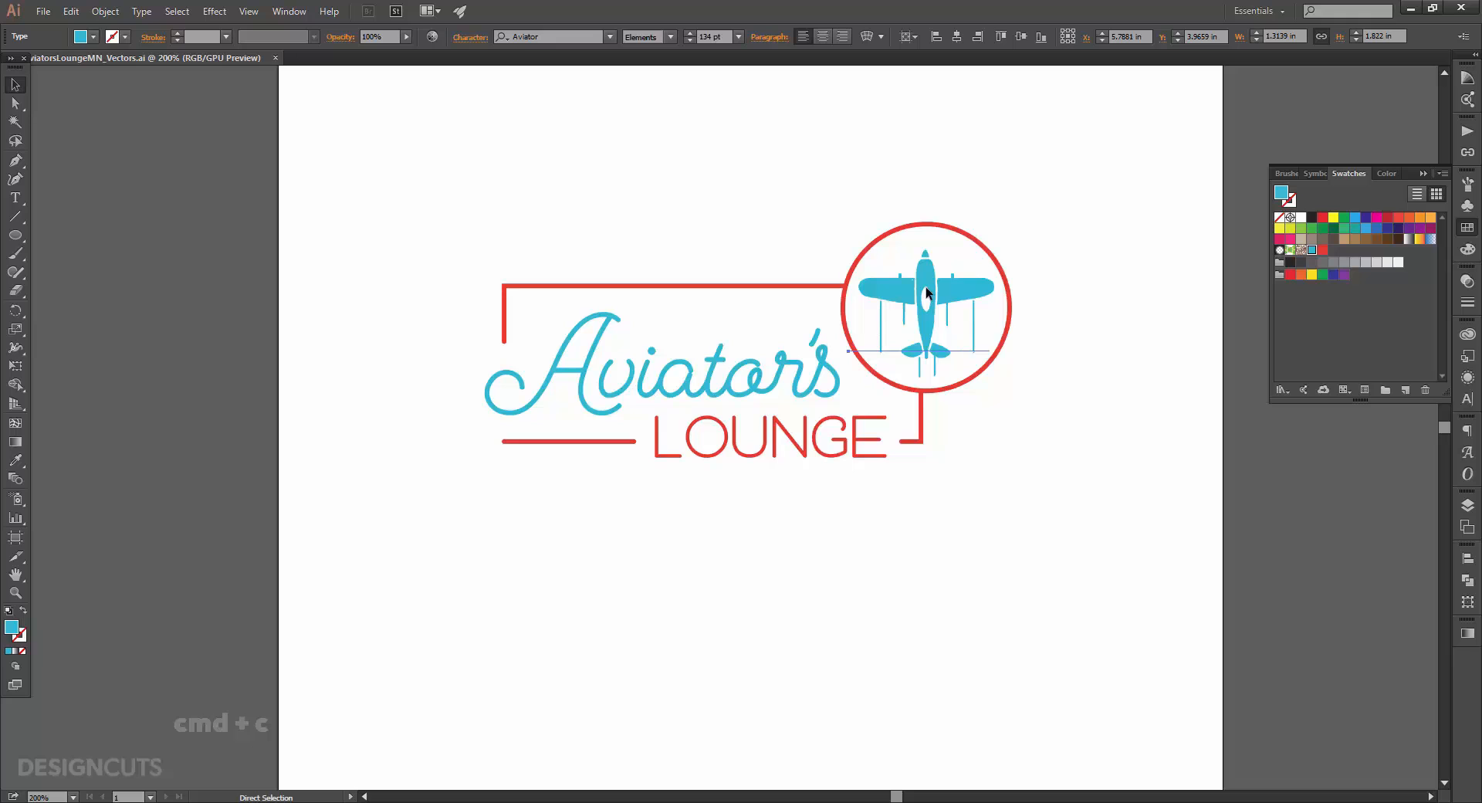
key("ctrl+c")
key("ctrl+v")
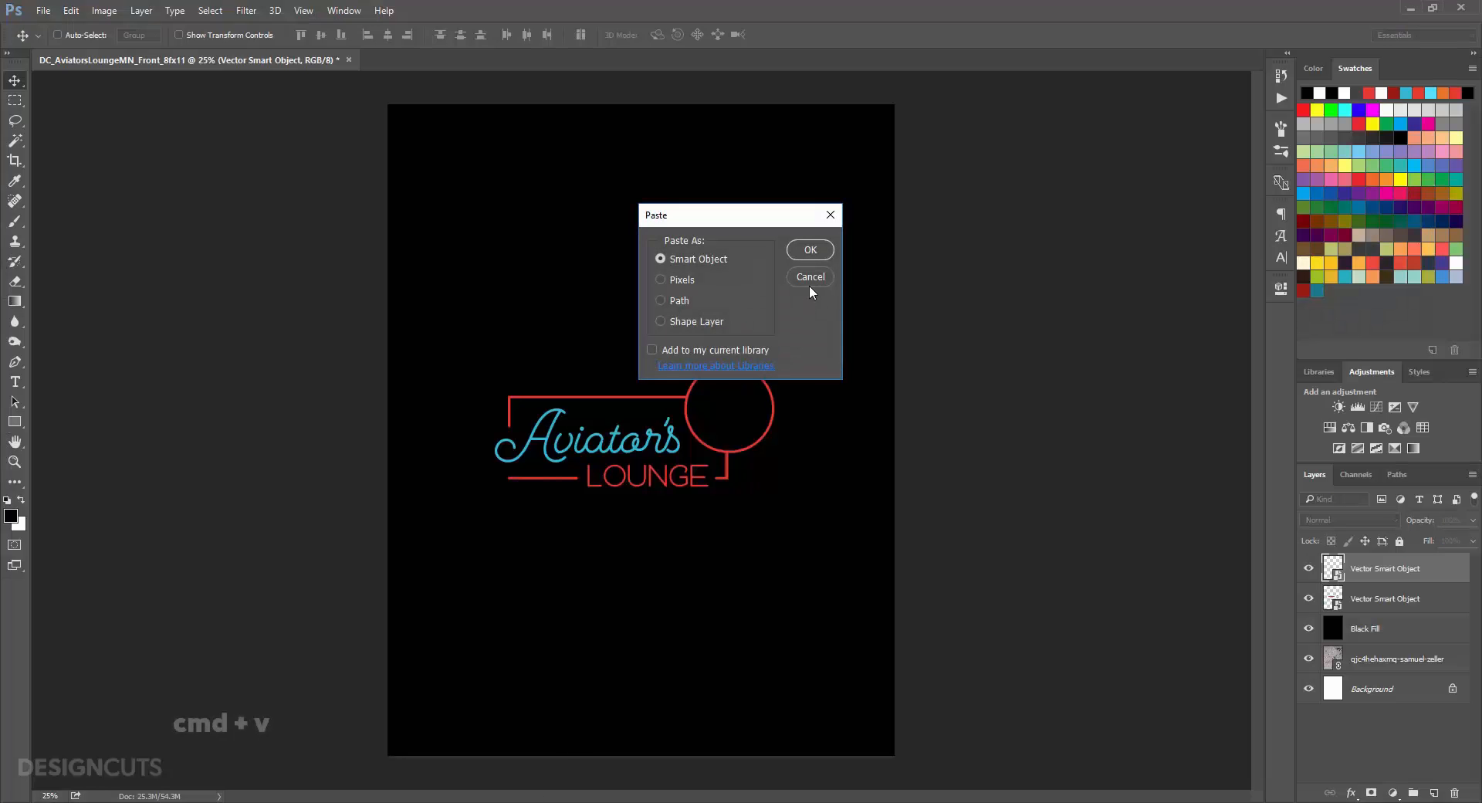
left_click(809, 251)
Step: Place the airplane inside the red circle and nudge it slightly up and left to centre it
left_click_drag(663, 449, 751, 413)
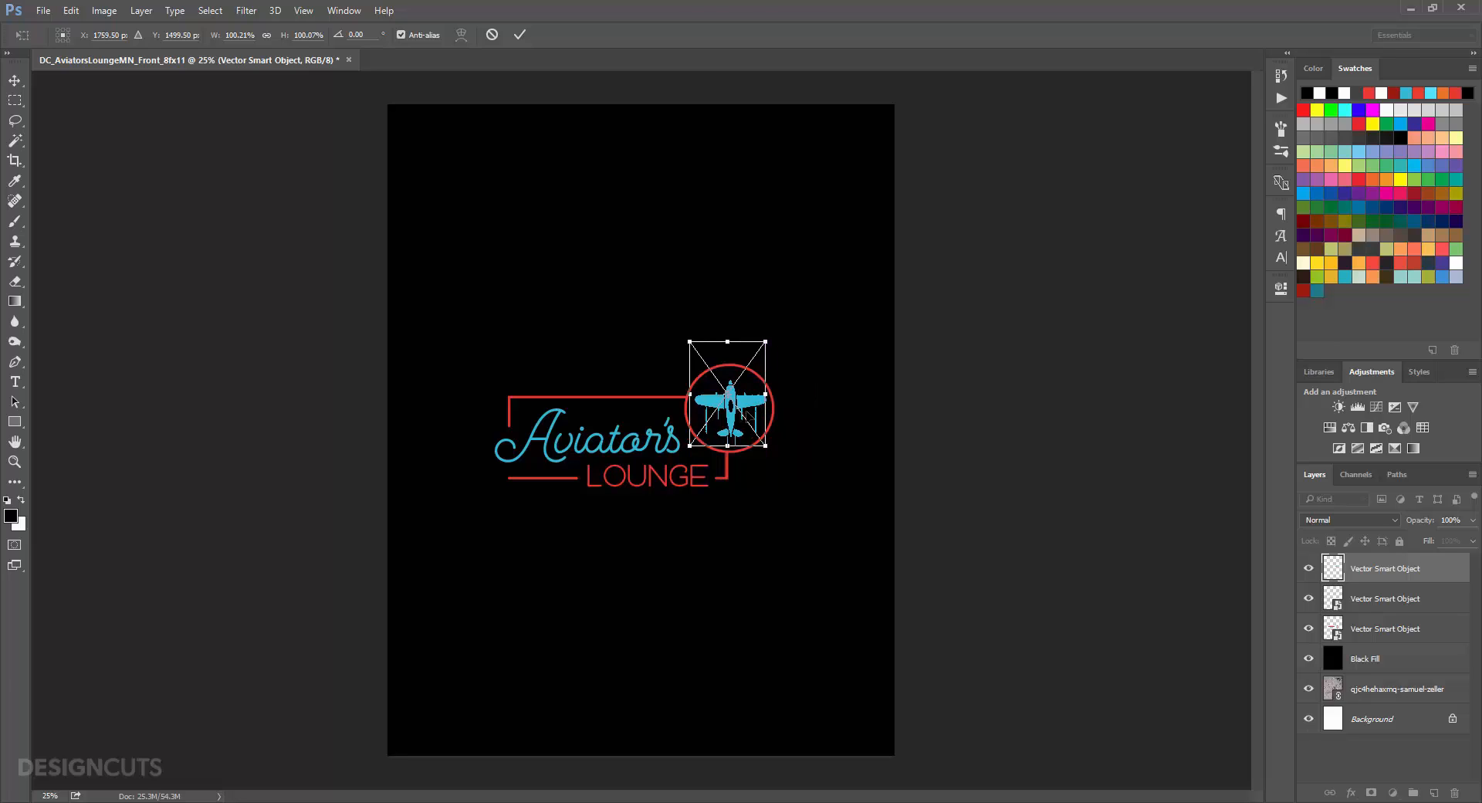
key("Return")
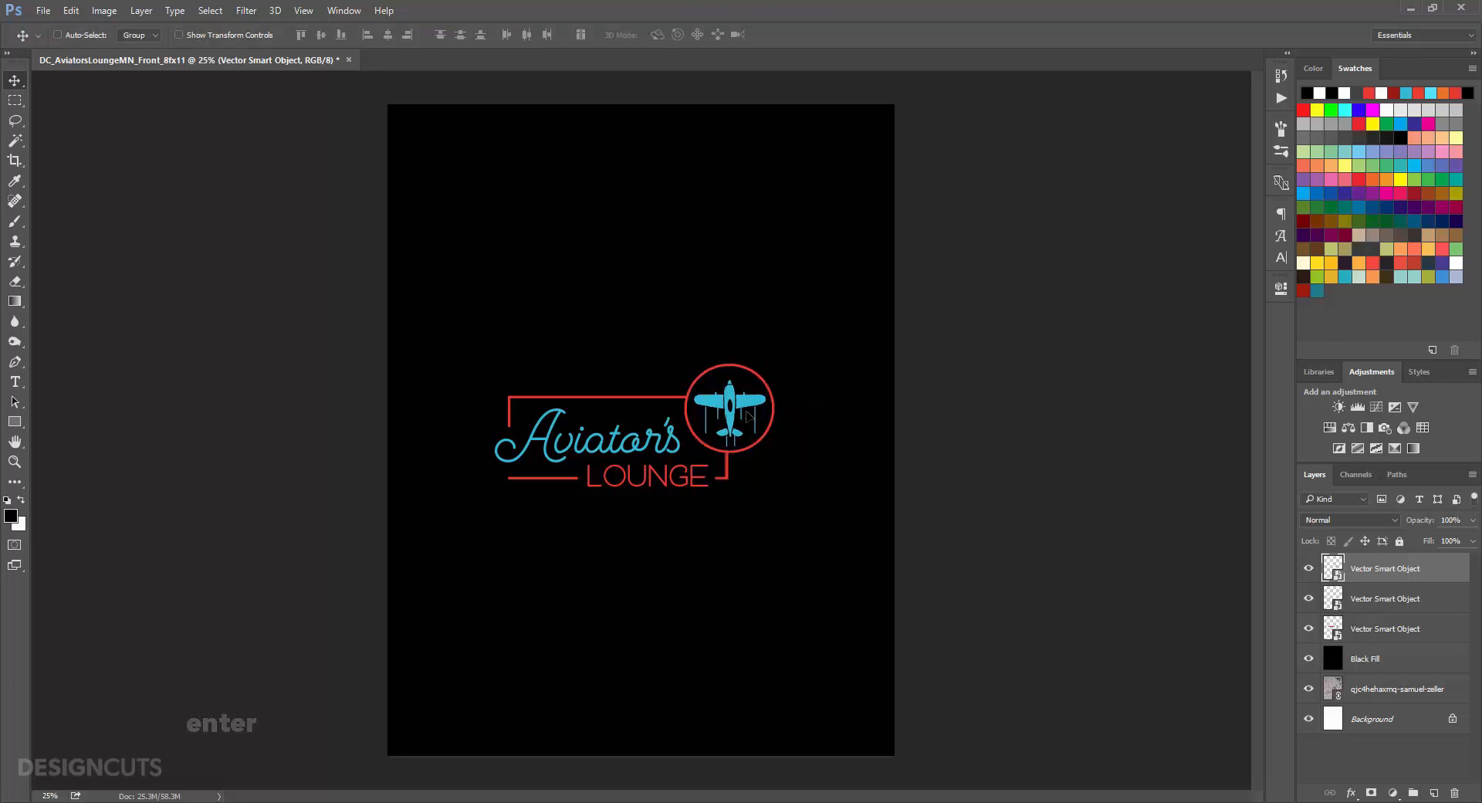
key("Up")
key("Up")
key("Left")
key("Up")
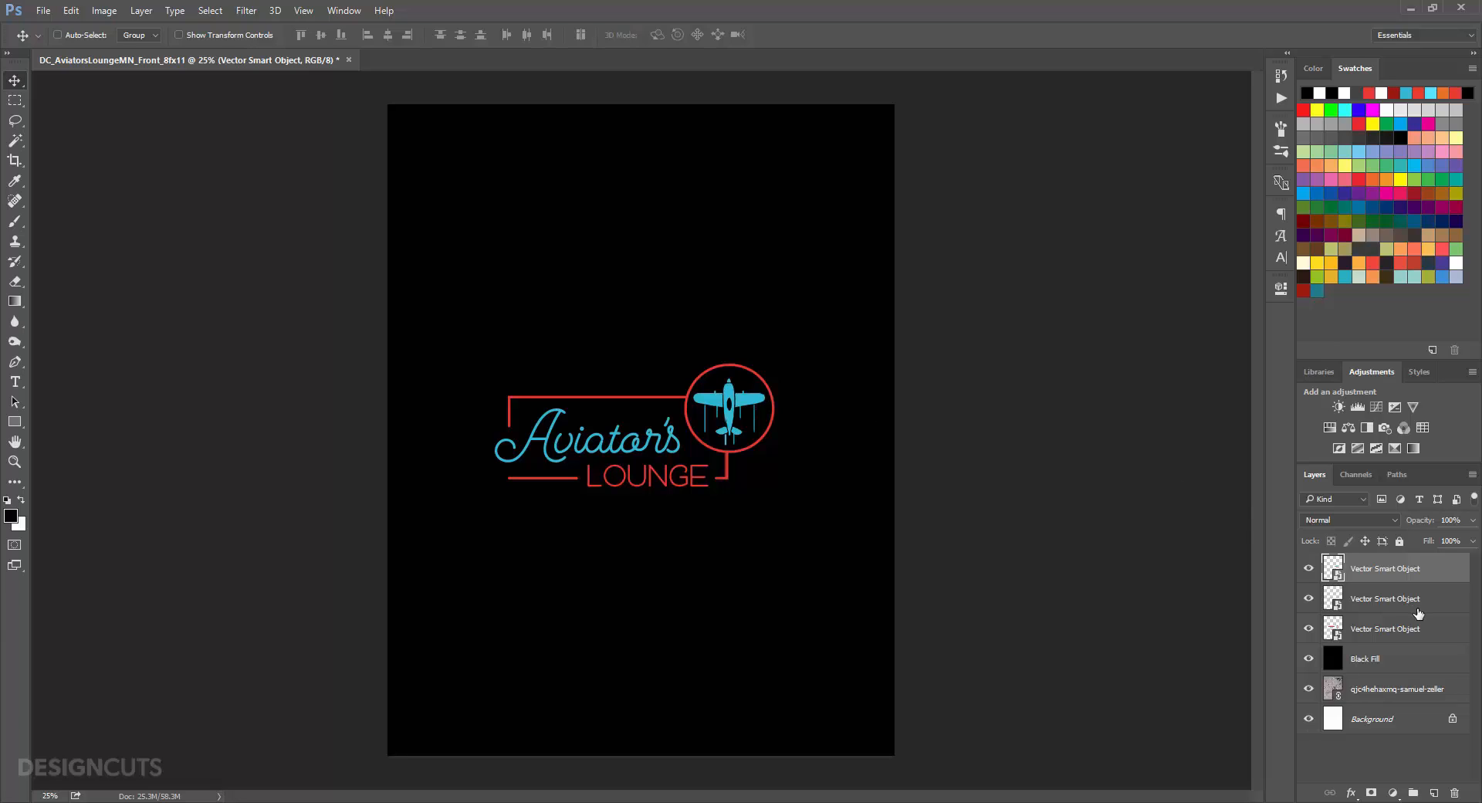
Step: Rename the three vector smart object layers, from the uppermost down, as Plane, Aviators and Logo Outline
double_click(1397, 567)
type("Plane")
key("Return")
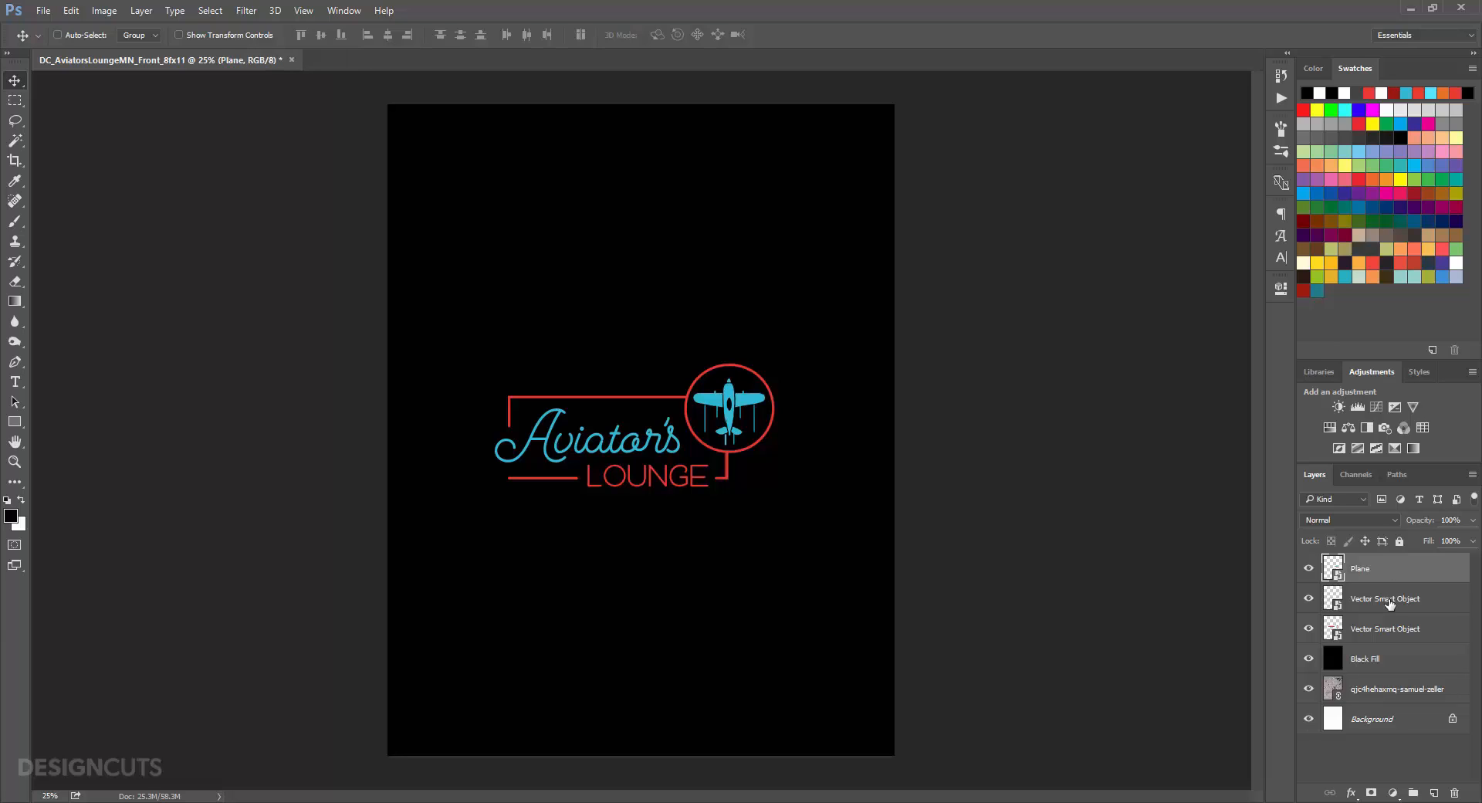
double_click(1390, 599)
type("Aviators")
key("Return")
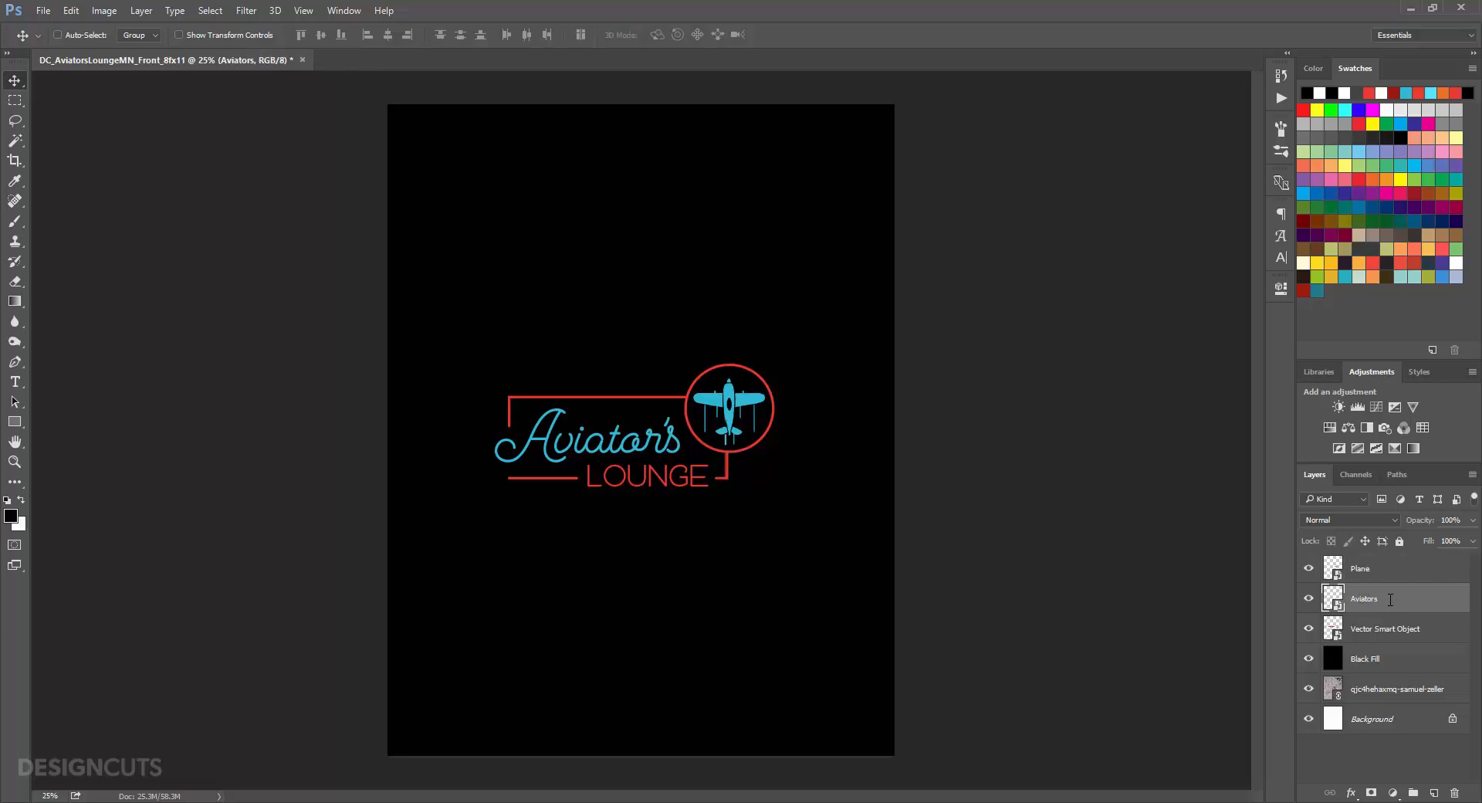
double_click(1377, 628)
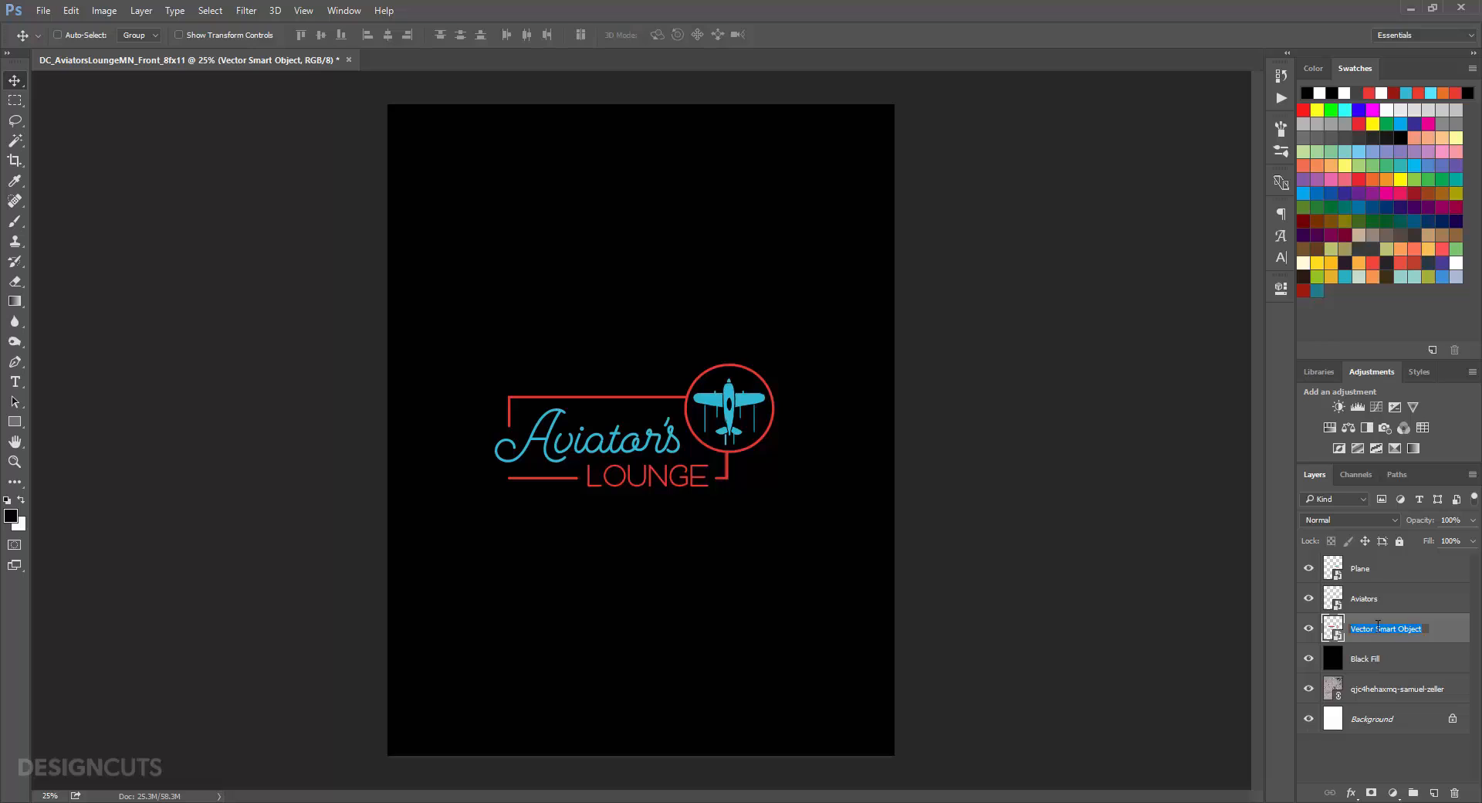
type("Logo Outline")
key("Return")
Step: Move the Plane, Aviators and Logo Outline layers together slightly higher and a little to the right on the canvas
left_click(1346, 569, "shift")
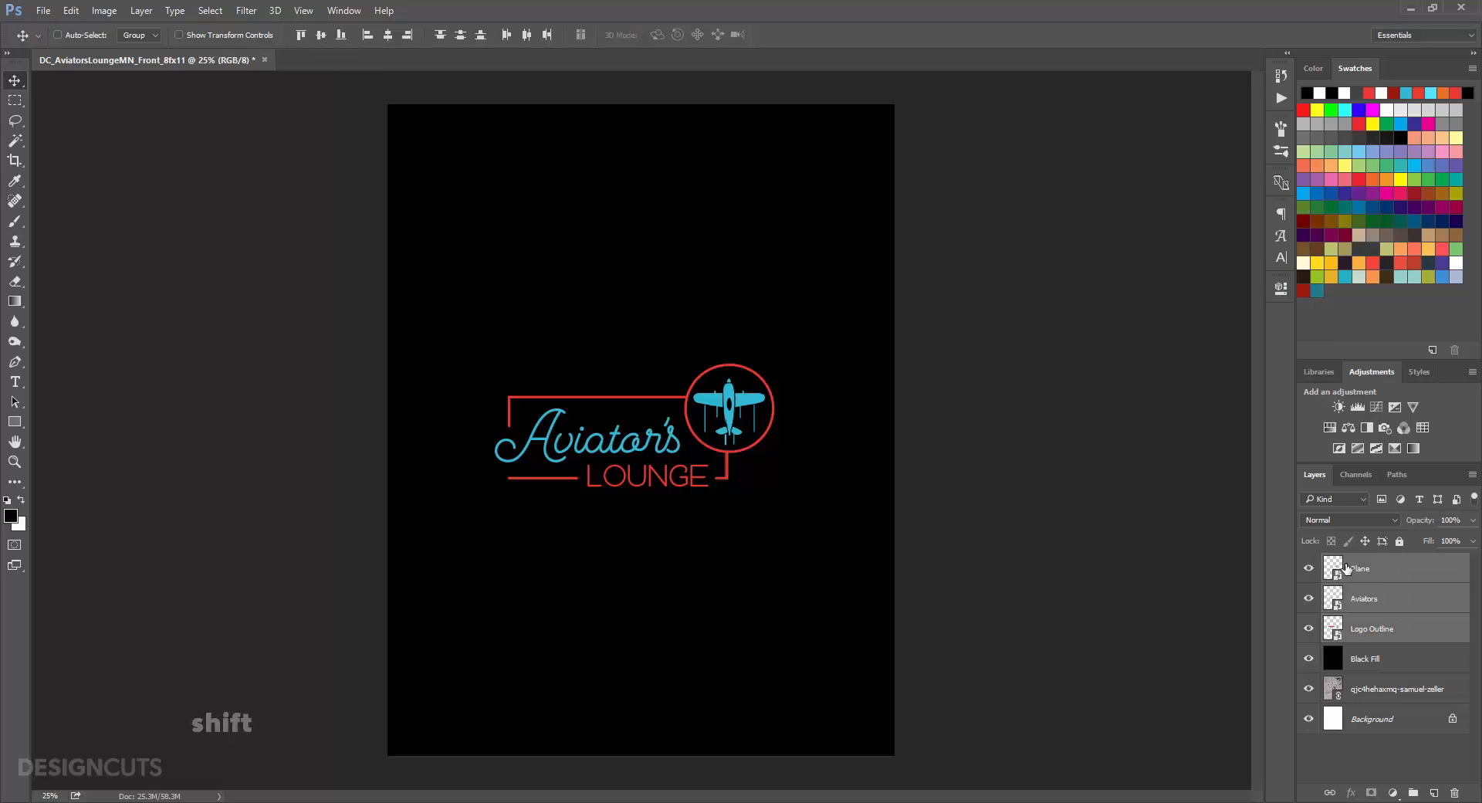
left_click_drag(749, 456, 757, 421)
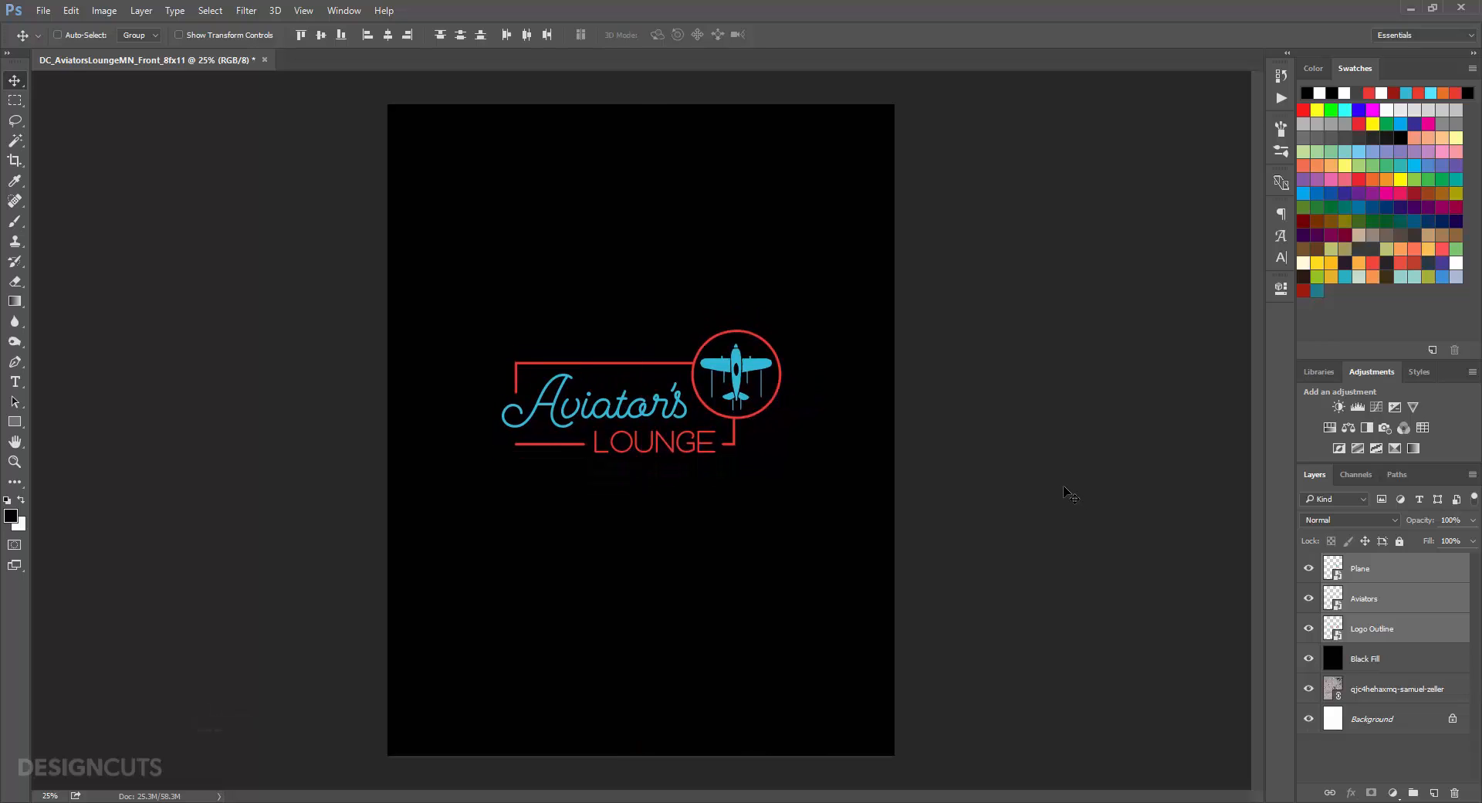
Step: Add a layer mask to the Black Fill layer and set up a Soft Round brush at 15% opacity
left_click(1376, 656)
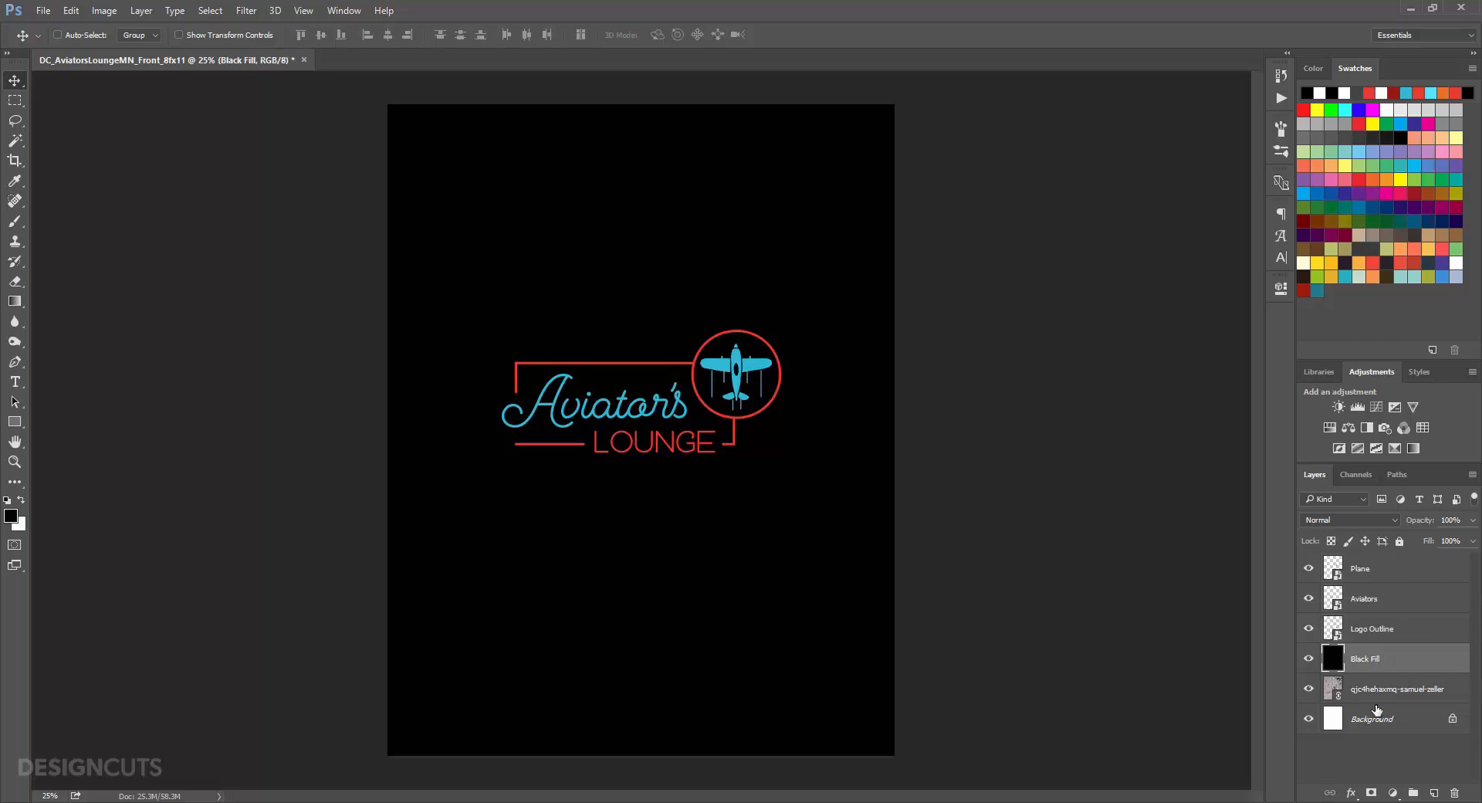
left_click(1372, 793)
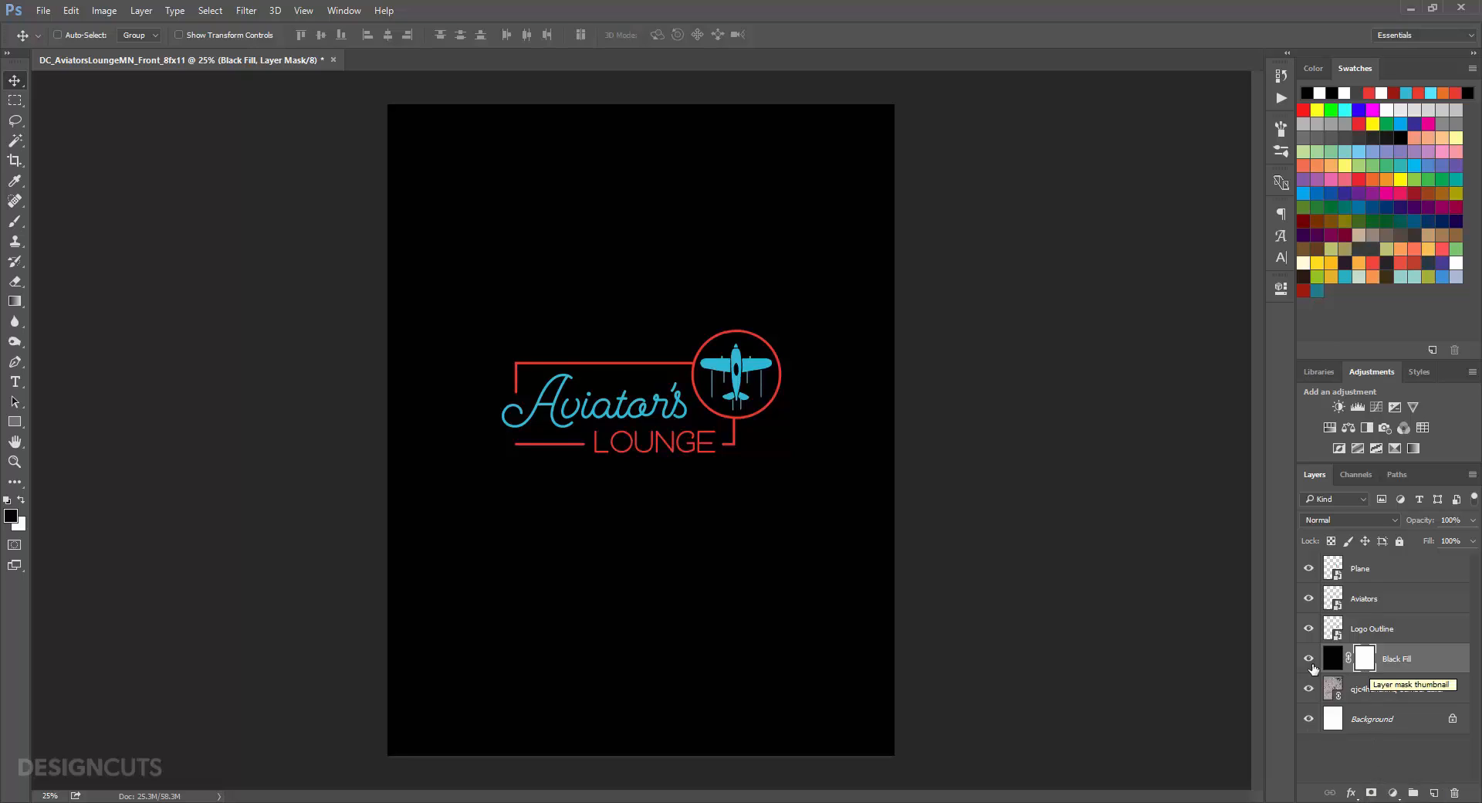
left_click(14, 224)
left_click(65, 35)
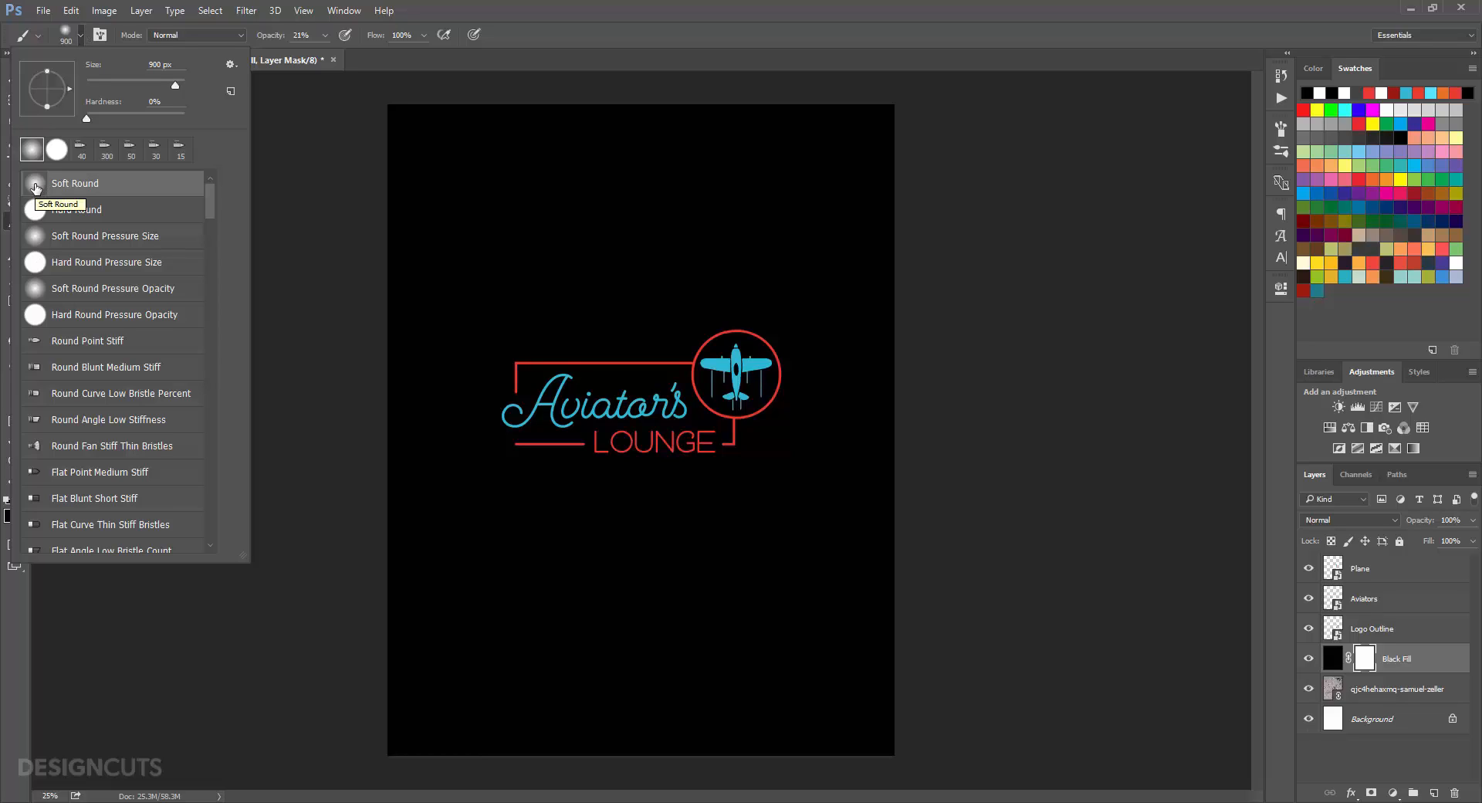
left_click(301, 35)
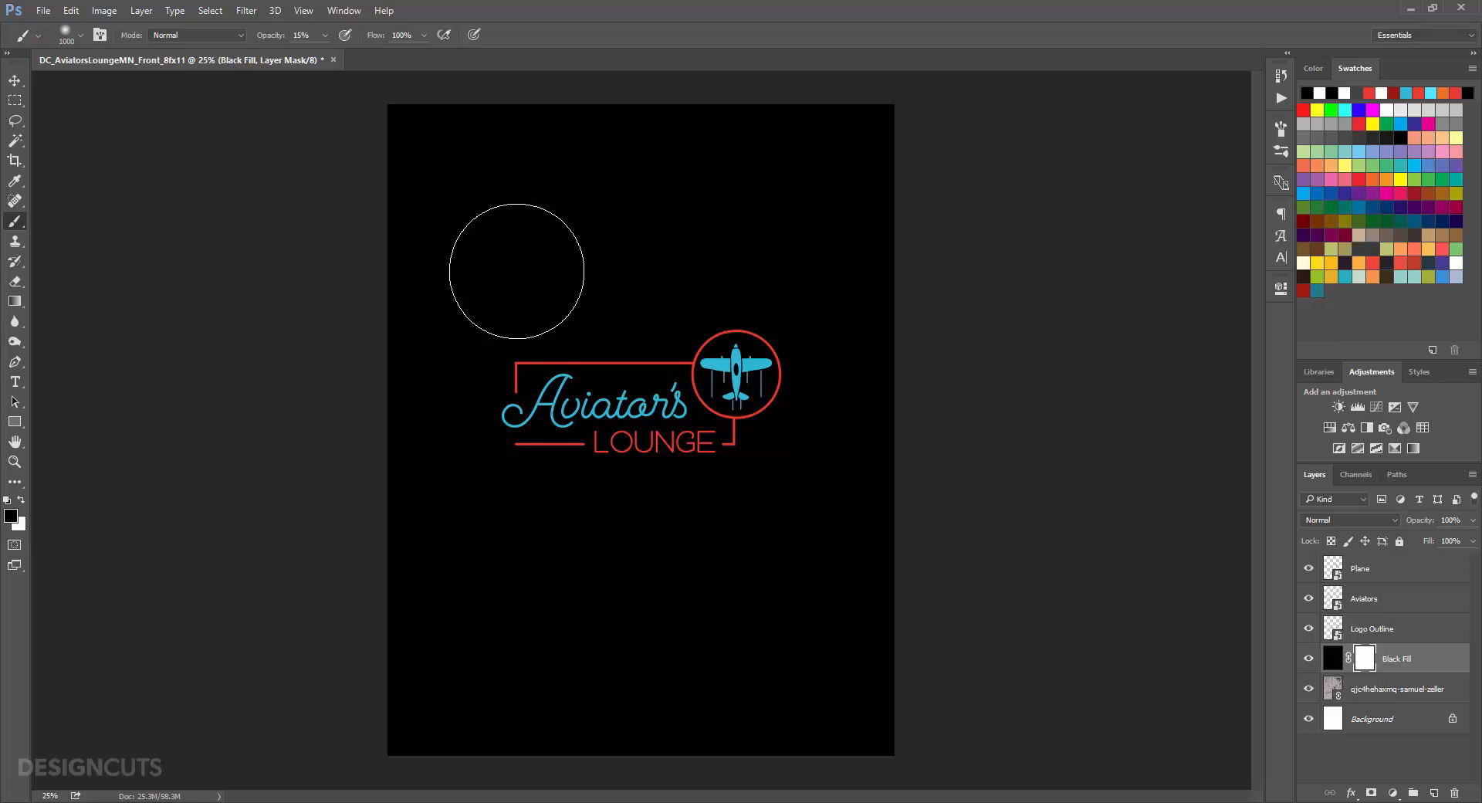
Step: Enlarge the brush to 2000 px and paint black on the Black Fill mask around the logo to reveal the wall
key("bracketright")
key("bracketright")
key("bracketright")
key("bracketright")
key("bracketright")
key("bracketright")
key("bracketright")
key("bracketright")
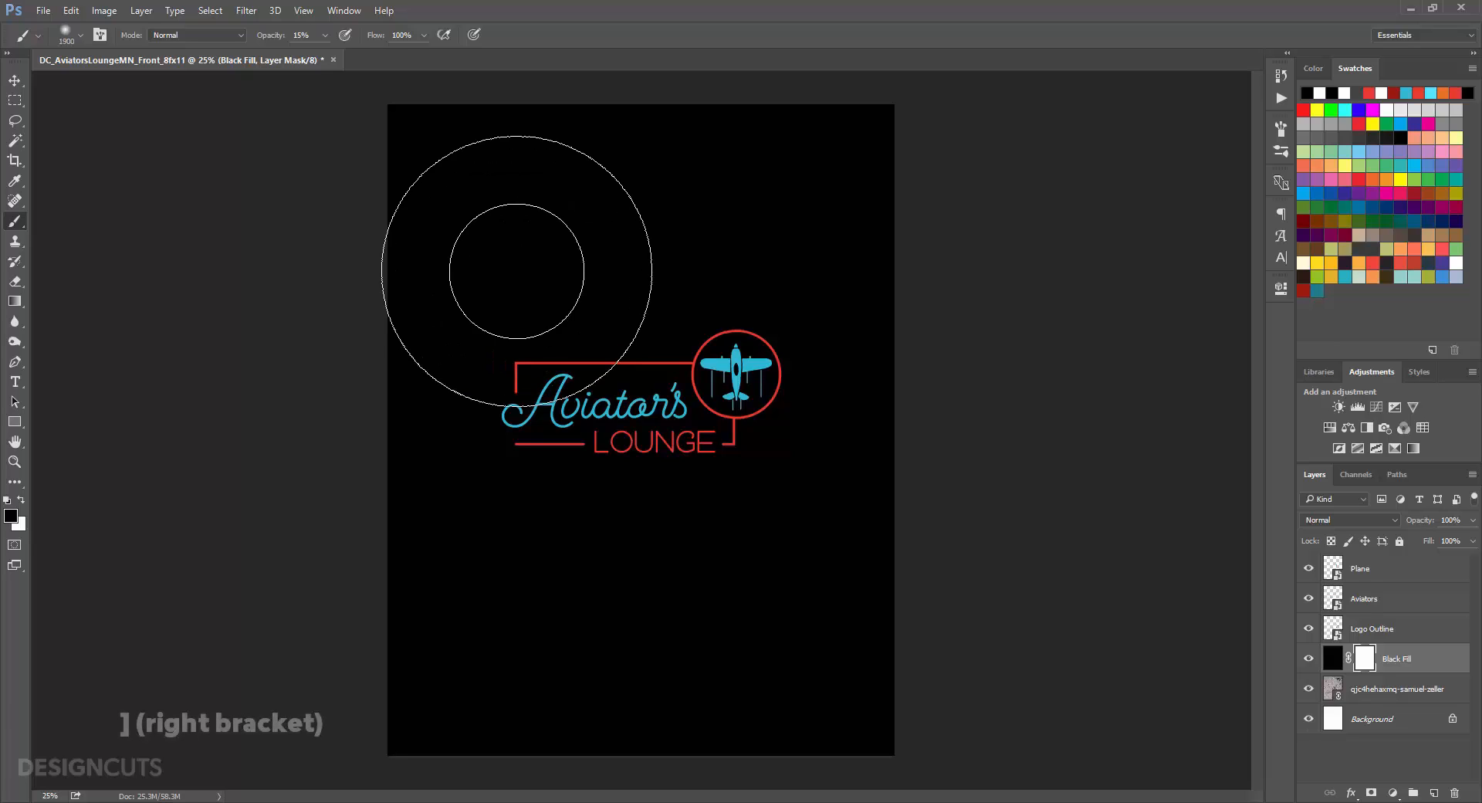
key("bracketright")
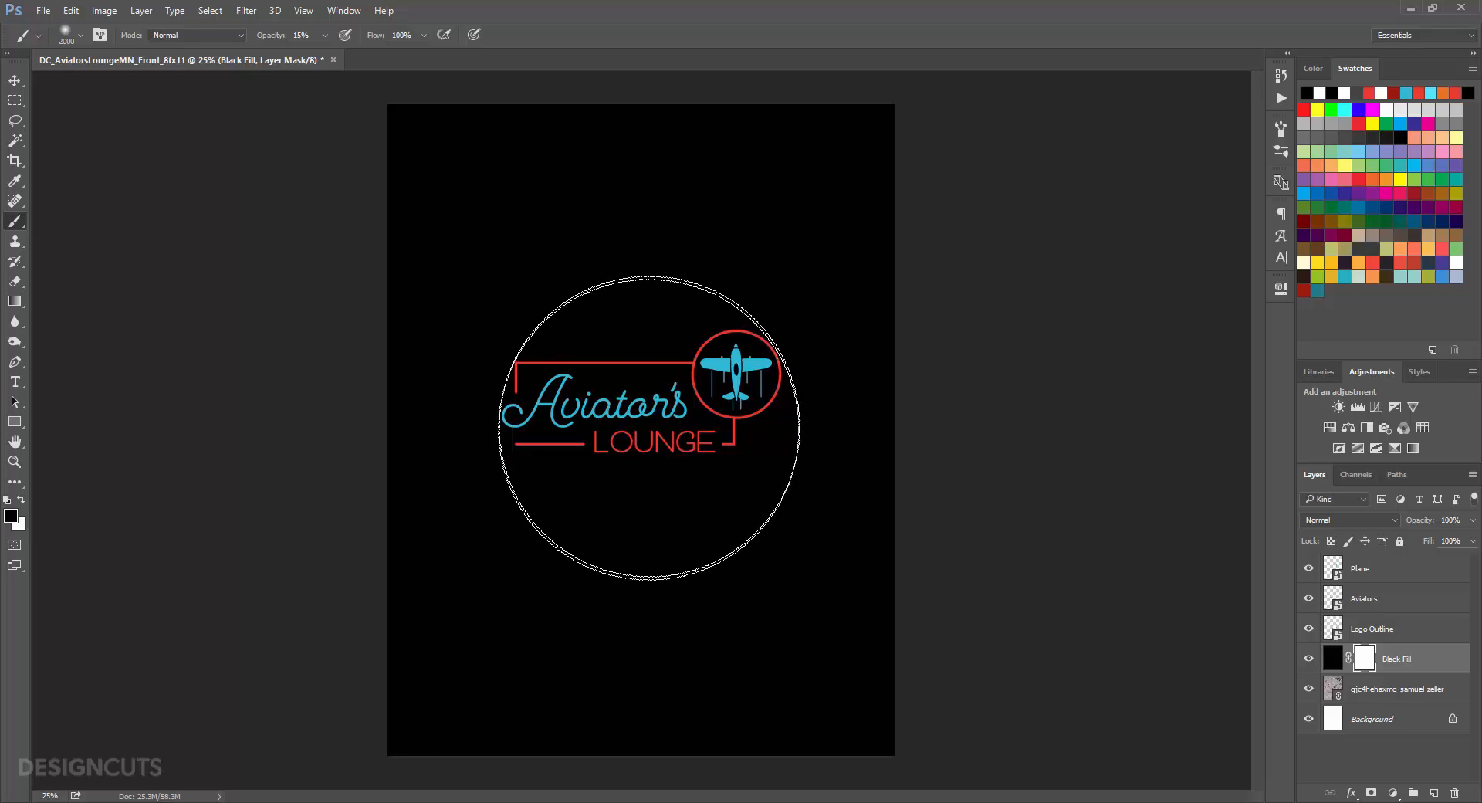
mouse_move(700, 407)
left_mouse_down()
mouse_move(595, 396)
mouse_move(566, 418)
mouse_move(728, 407)
left_mouse_up()
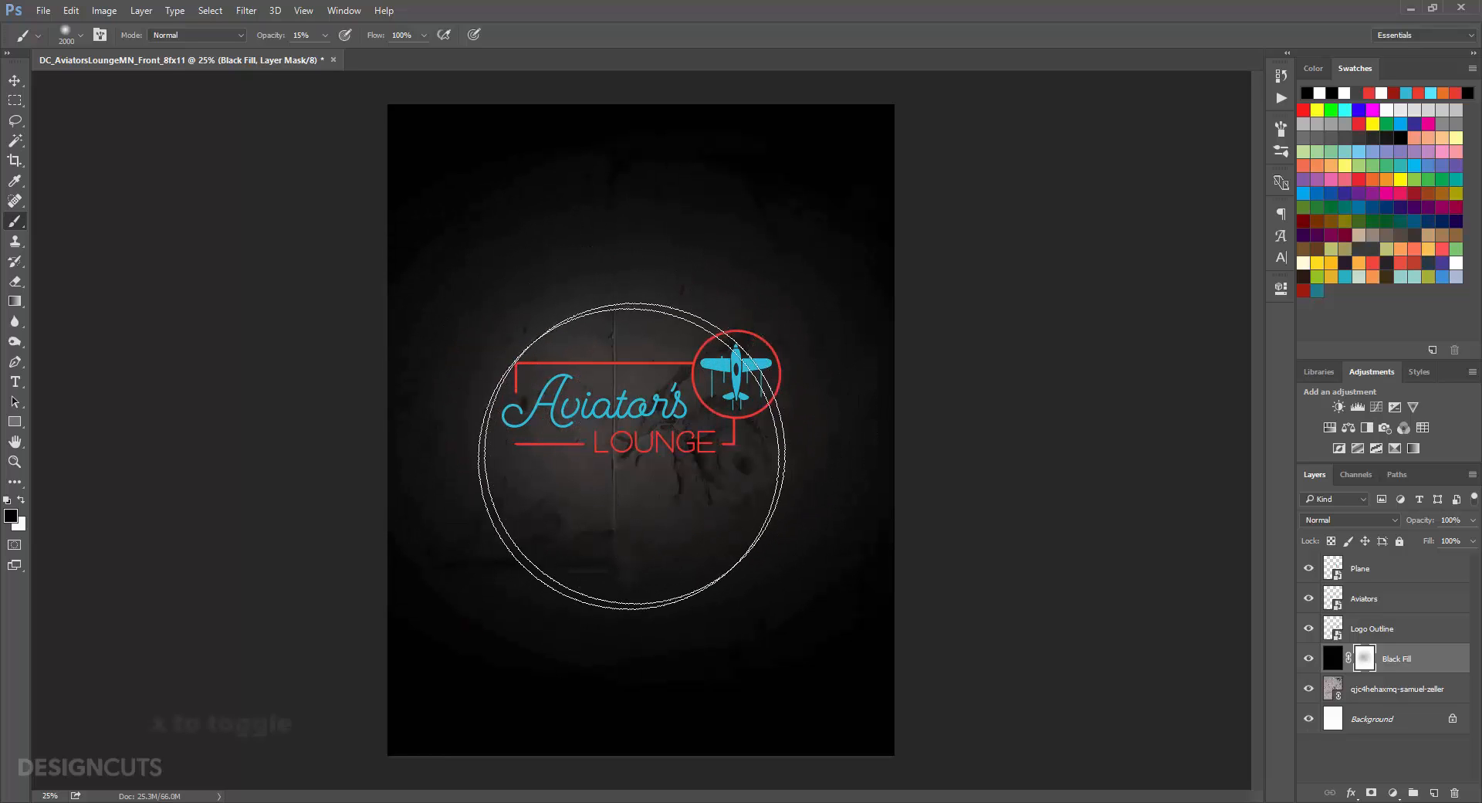
Step: Paint white on the Black Fill mask below the logo to darken the lower part of the wall again
key("x")
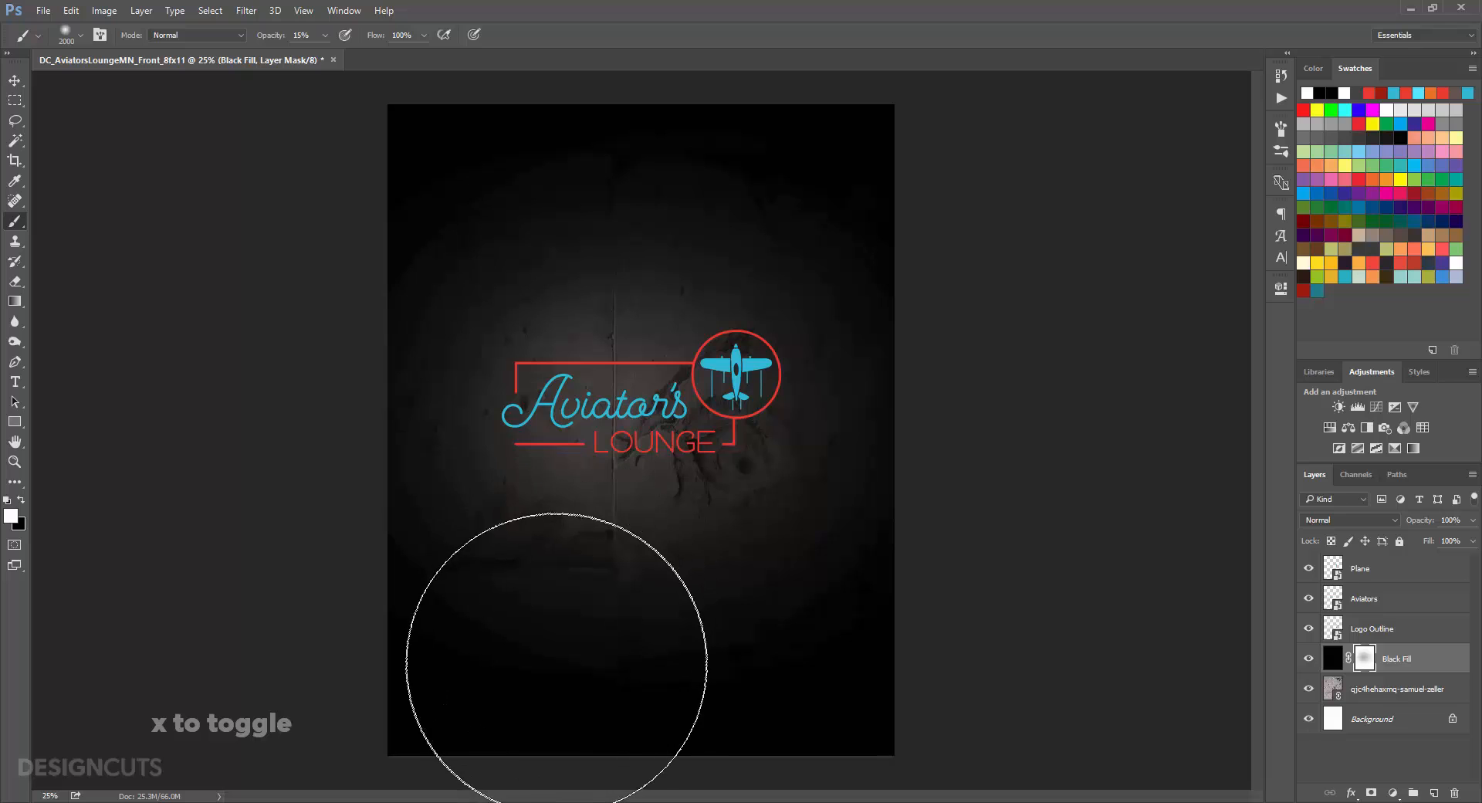
mouse_move(459, 610)
left_mouse_down()
mouse_move(616, 641)
mouse_move(720, 625)
mouse_move(574, 637)
mouse_move(688, 634)
mouse_move(644, 644)
mouse_move(457, 628)
mouse_move(650, 577)
mouse_move(627, 527)
left_mouse_up()
Step: With black and a brush reduced to 1300 px, brighten the wall behind the logo on the Black Fill mask
key("x")
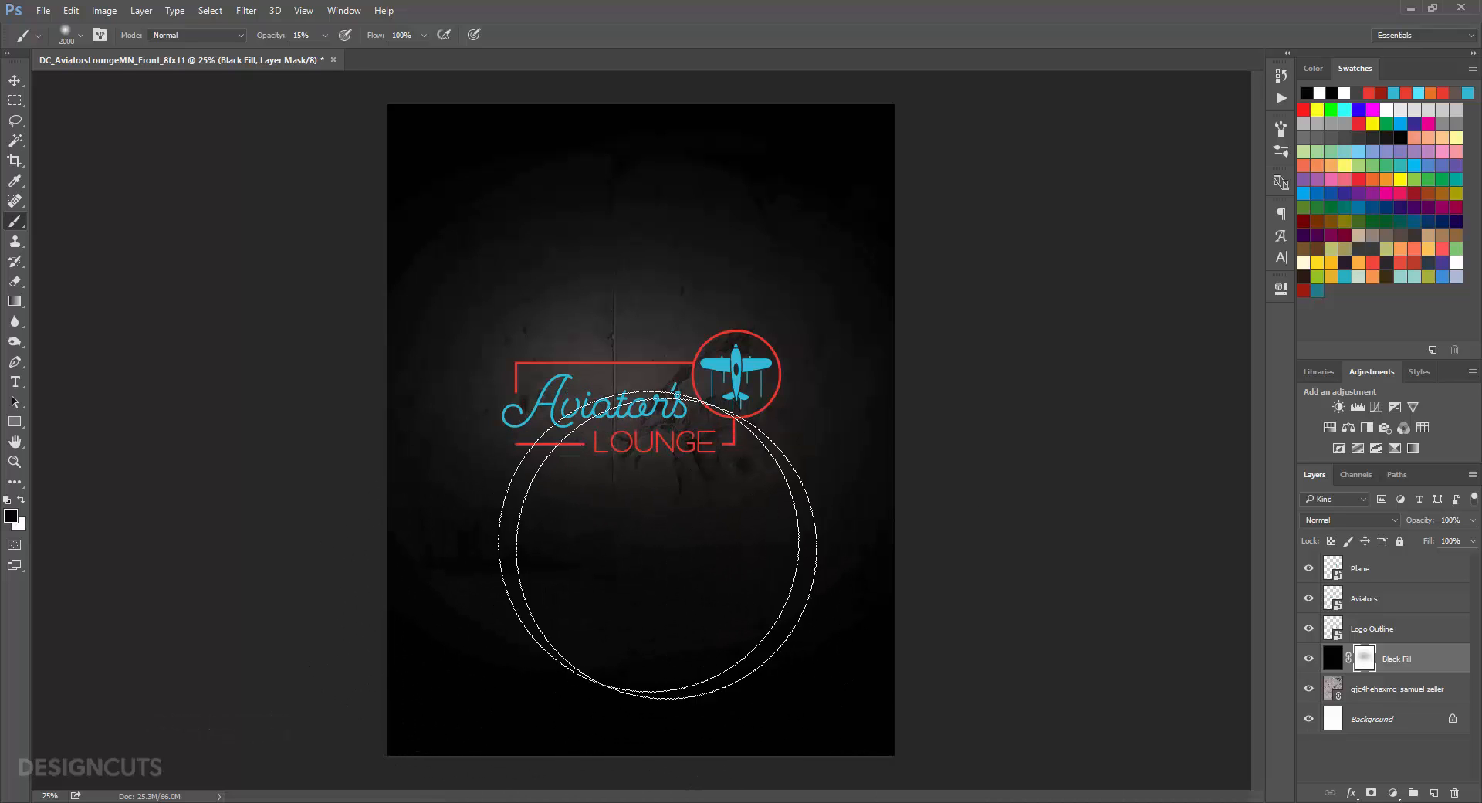
key("bracketleft")
key("bracketleft")
key("bracketleft")
key("bracketleft")
key("bracketleft")
key("bracketleft")
key("bracketleft")
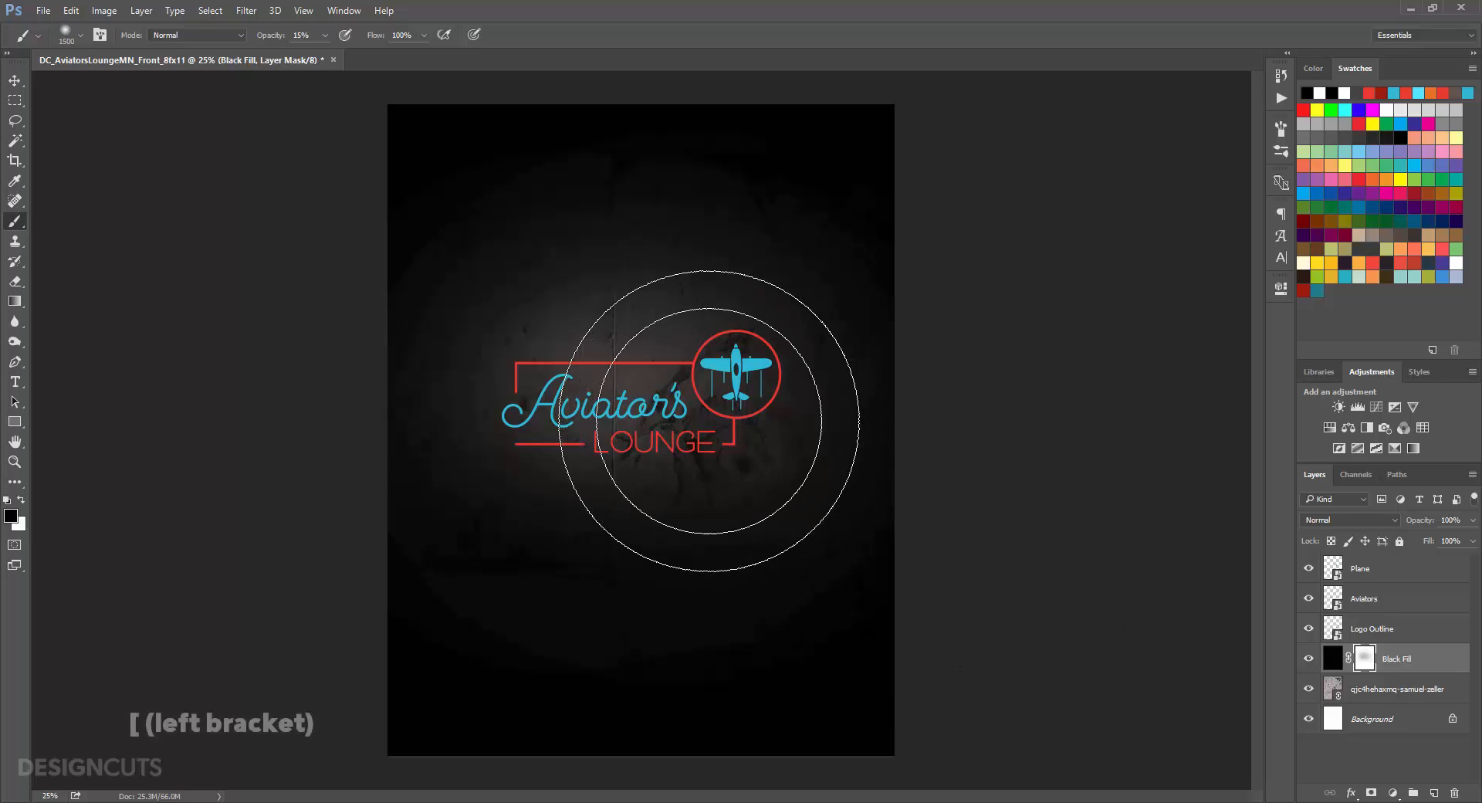
left_click(711, 395)
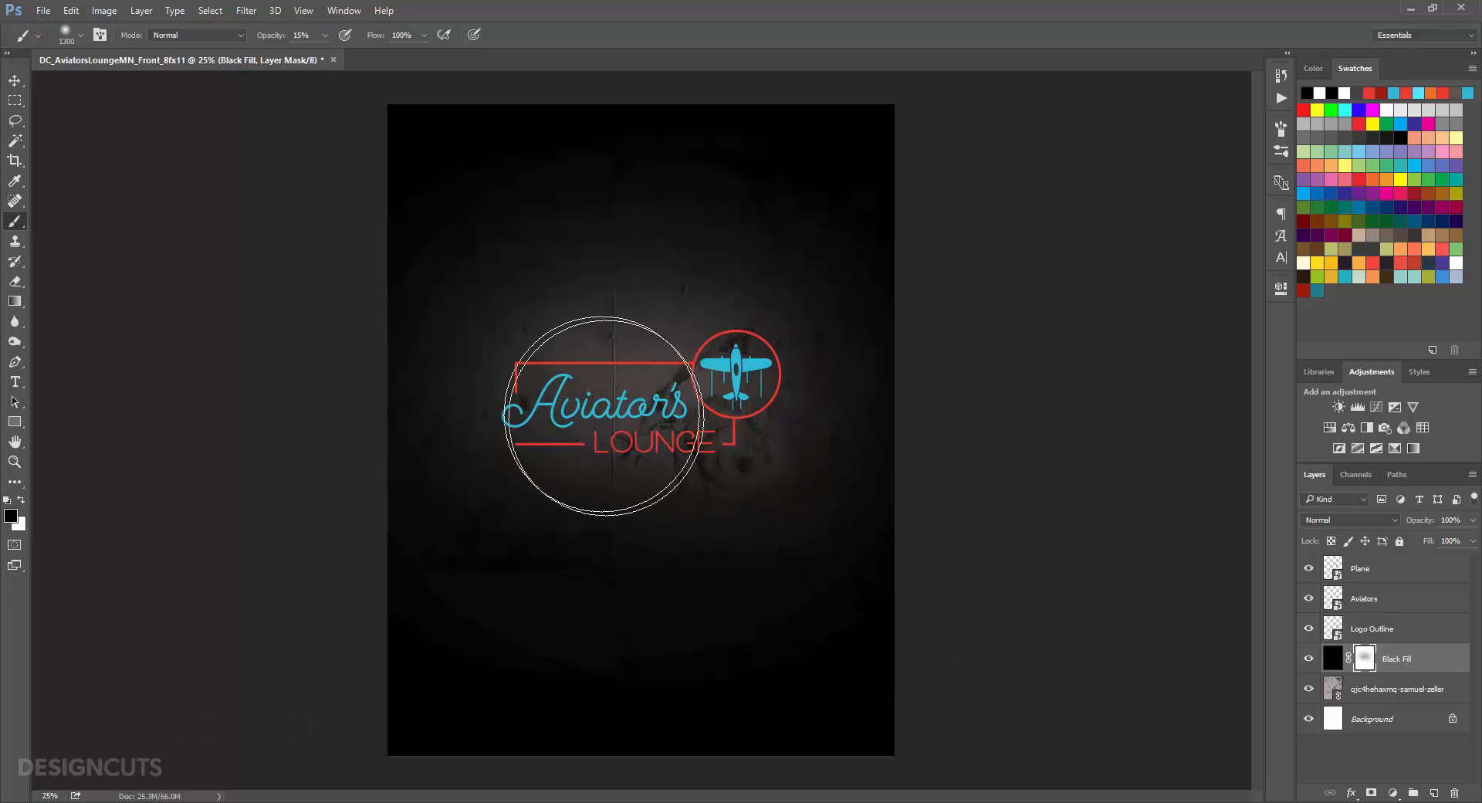
left_click(587, 409)
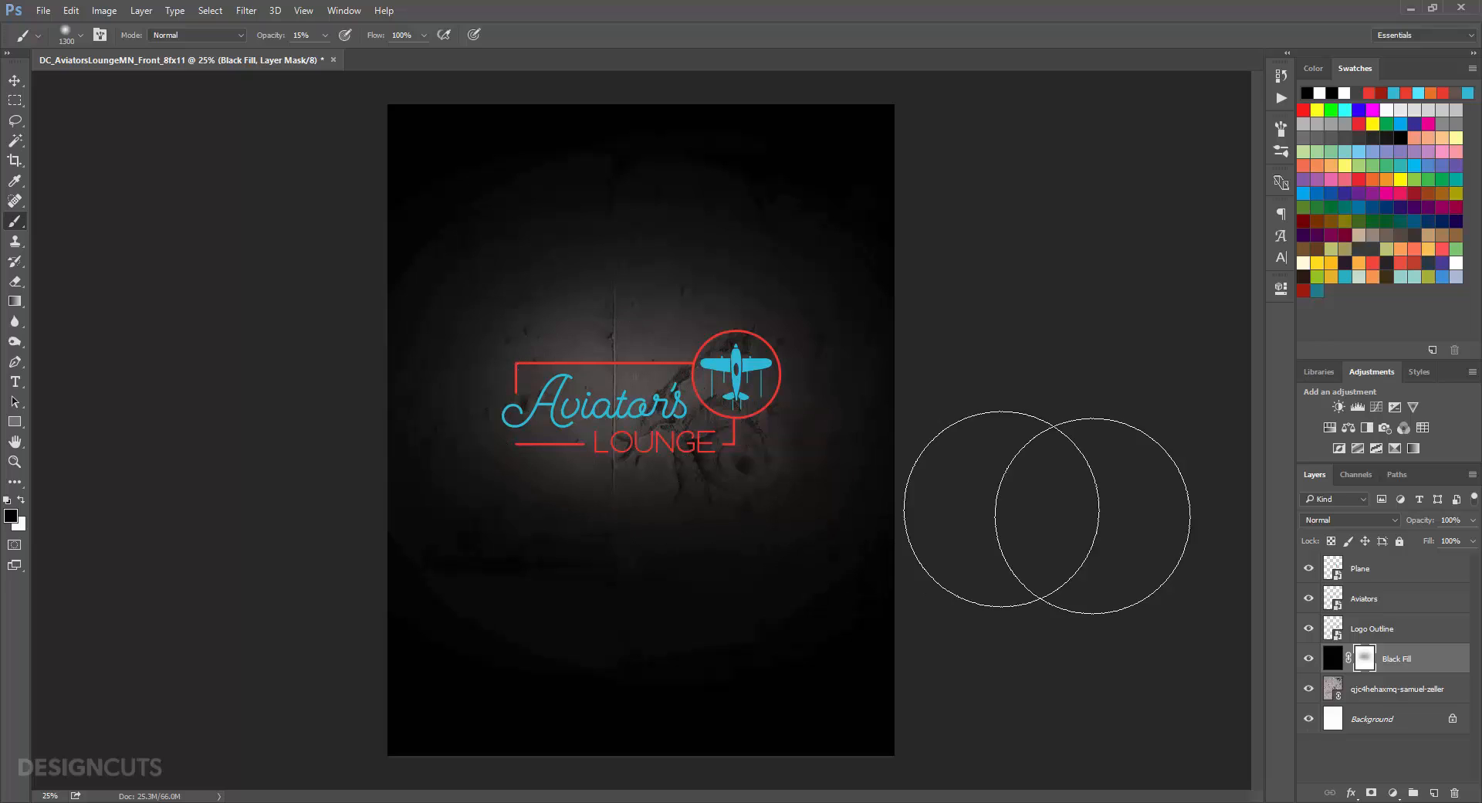
Step: Create a new layer named Red Background and place it directly beneath the Black Fill layer
left_click(1433, 792)
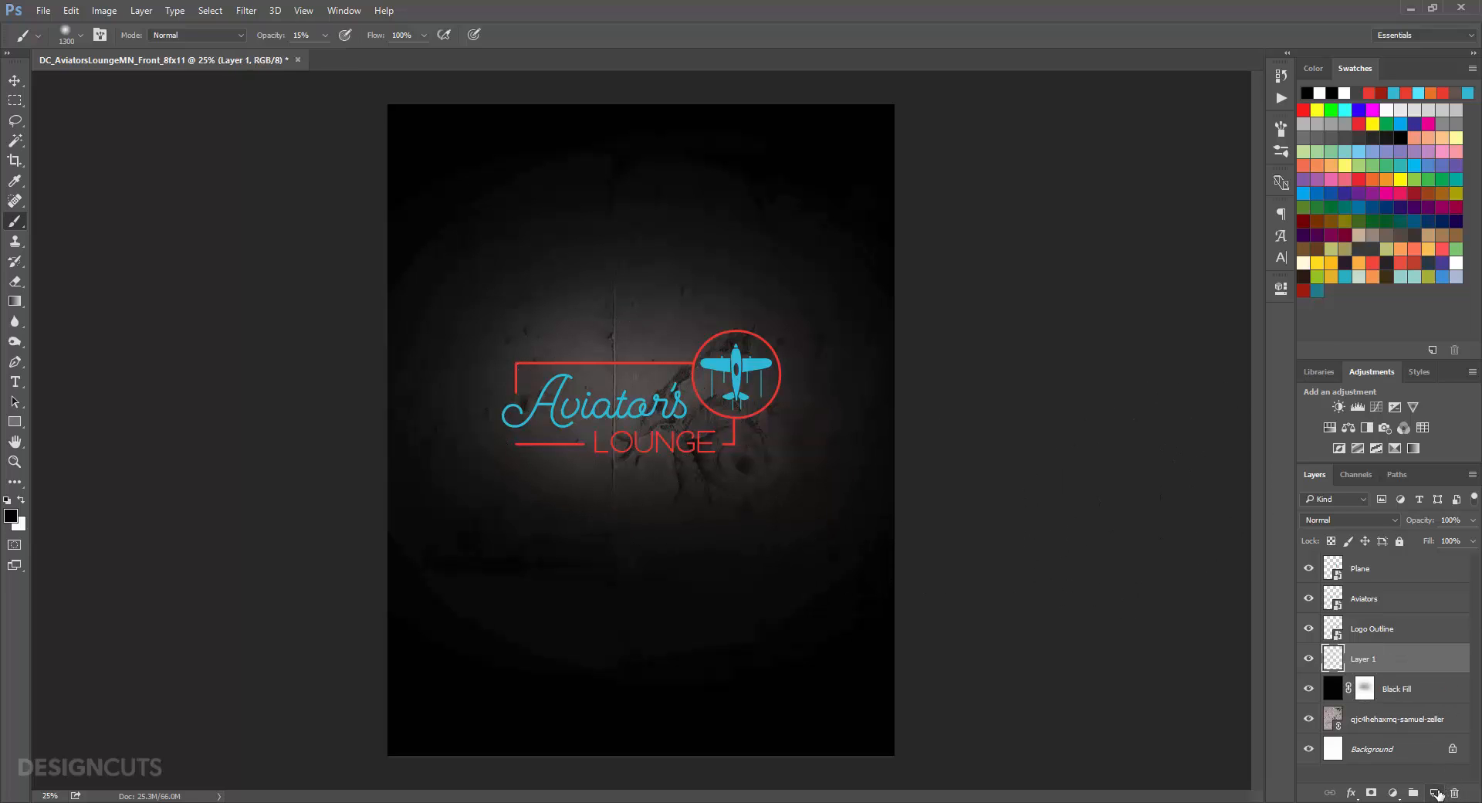
double_click(1363, 659)
type("Red Background")
key("Return")
left_click_drag(1370, 658, 1383, 704)
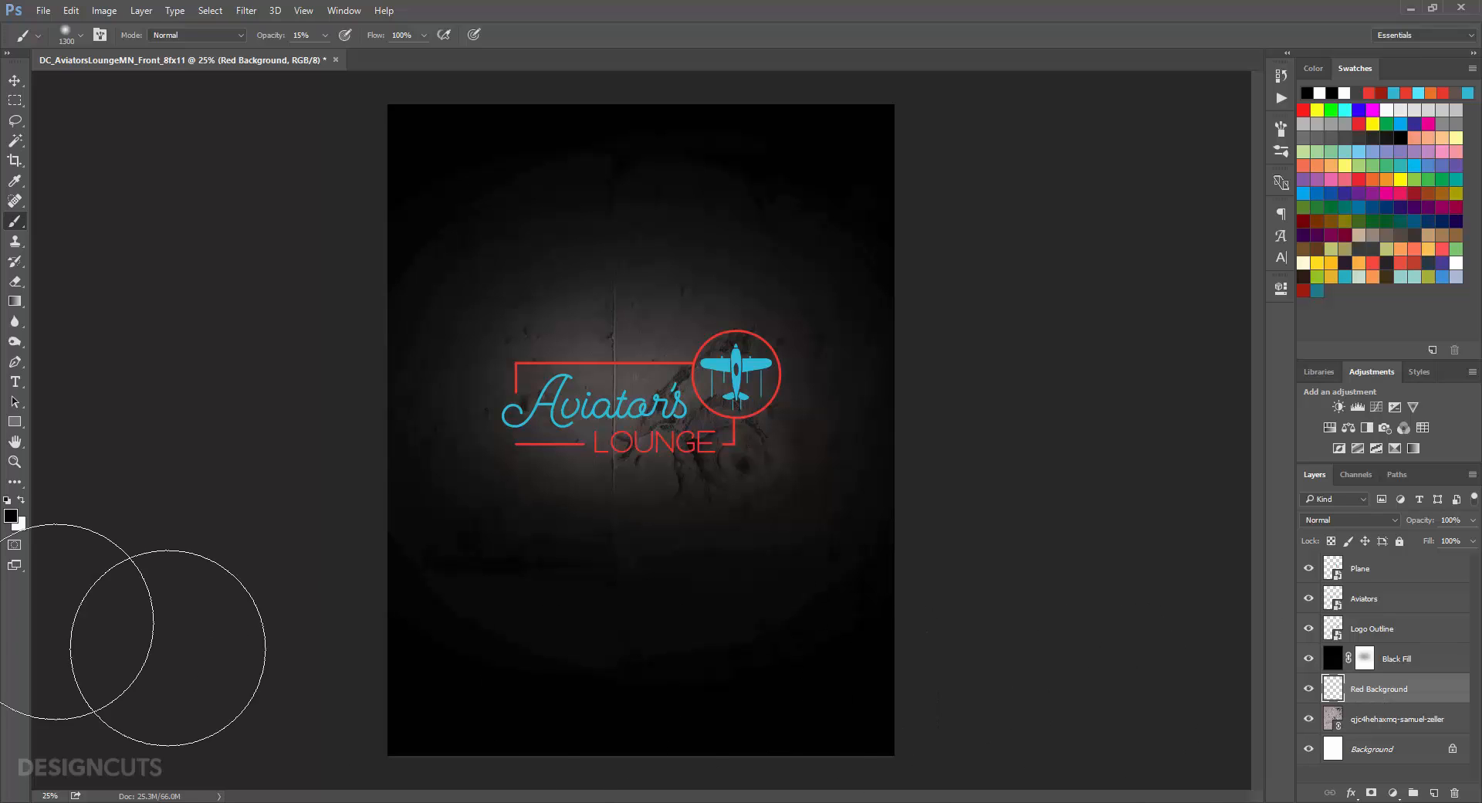
Step: Sample the red of the LOUNGE text (eb3123) as the foreground colour and fill the Red Background layer with it
left_click(12, 517)
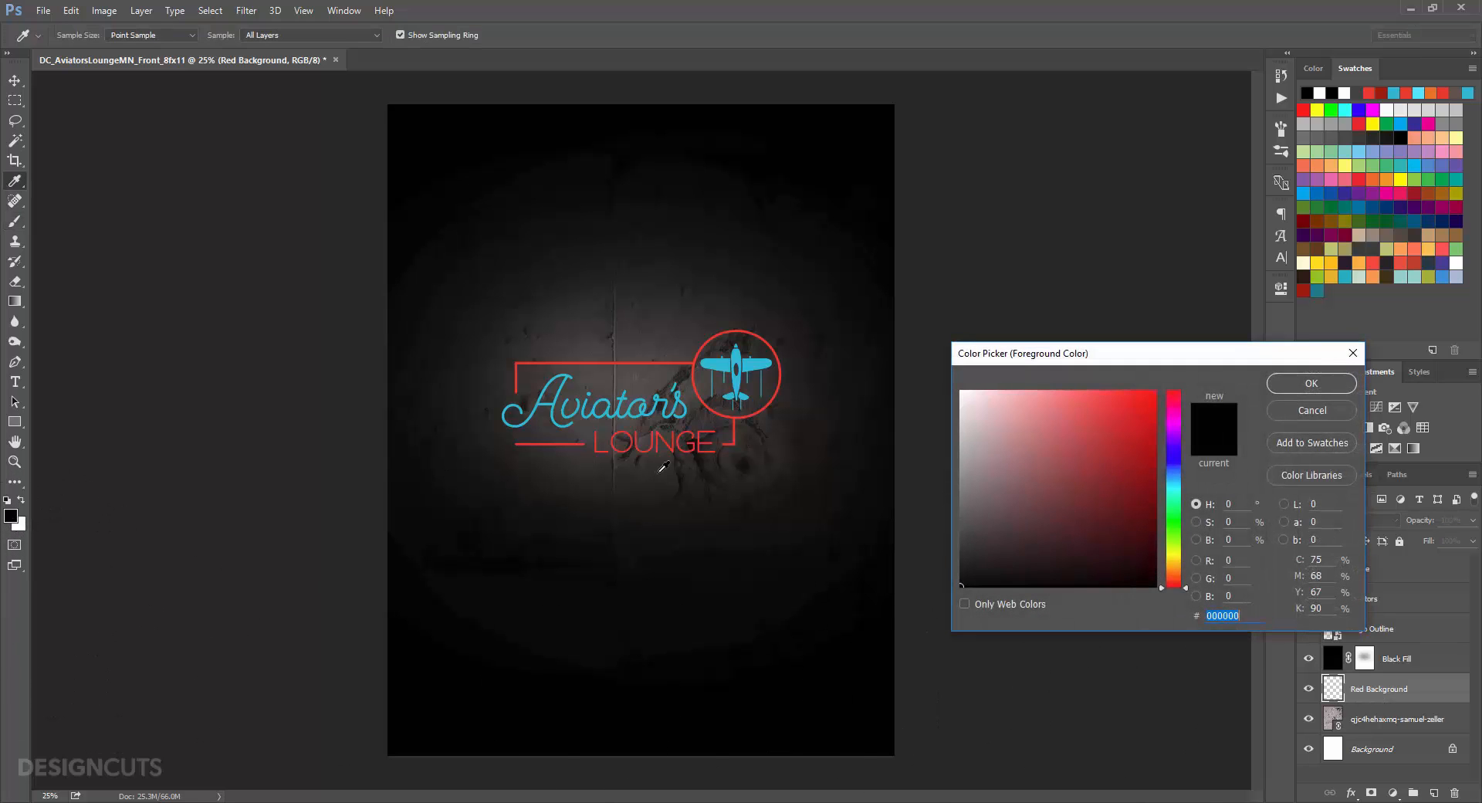
left_click(615, 443)
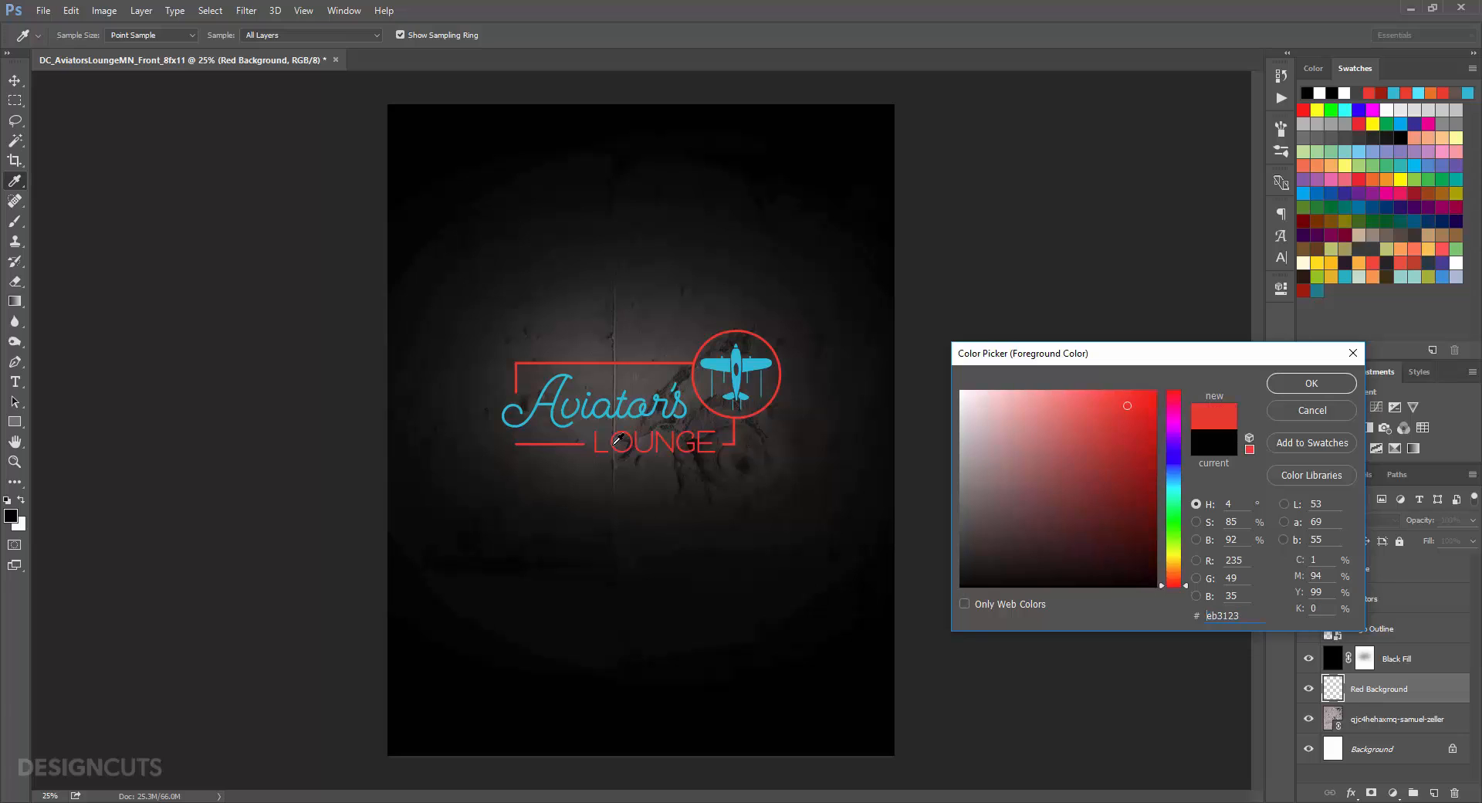
left_click(1311, 383)
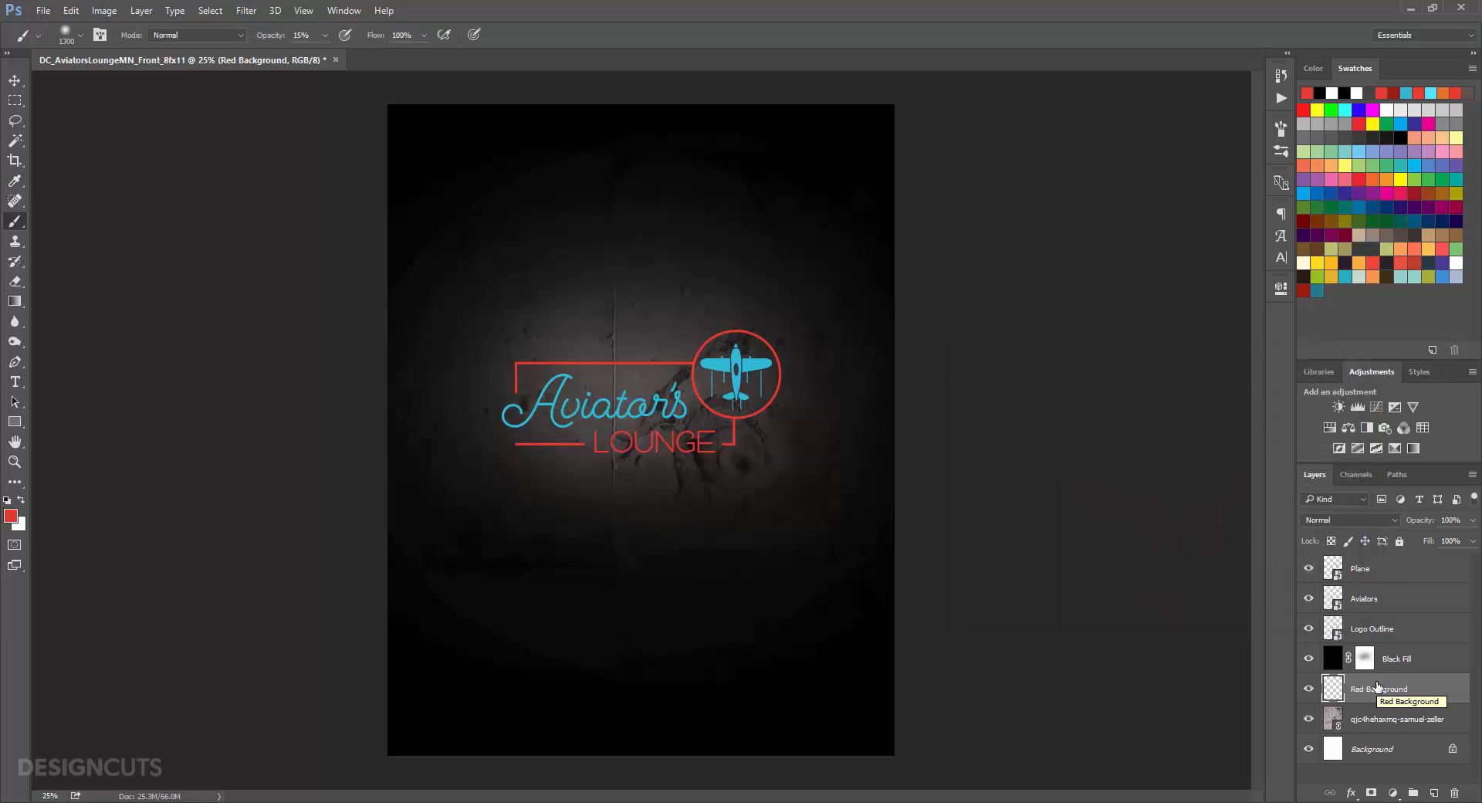
key("alt+BackSpace")
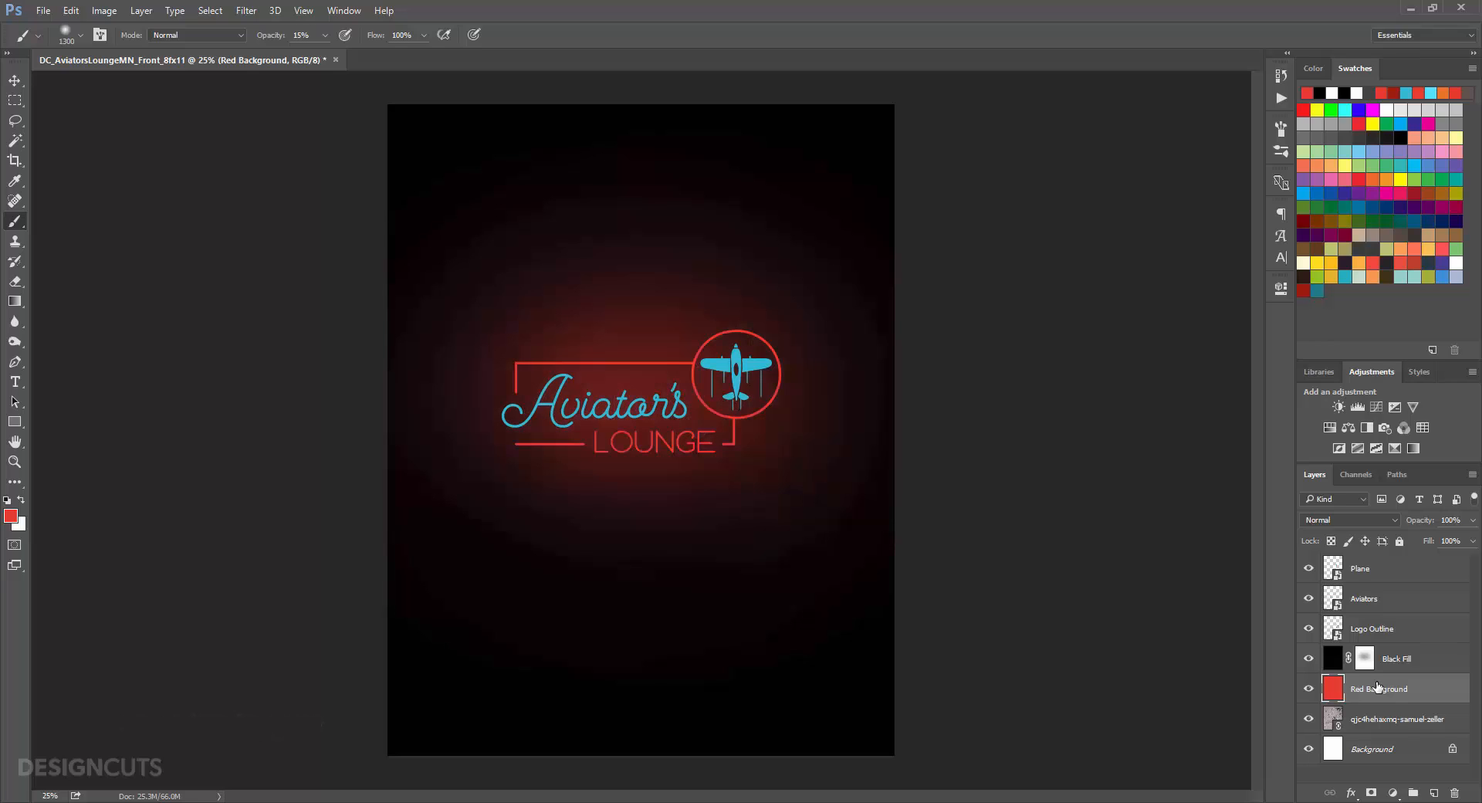
Step: Set the Red Background layer to the Multiply blend mode at 60% opacity
left_click(1354, 518)
left_click(1350, 555)
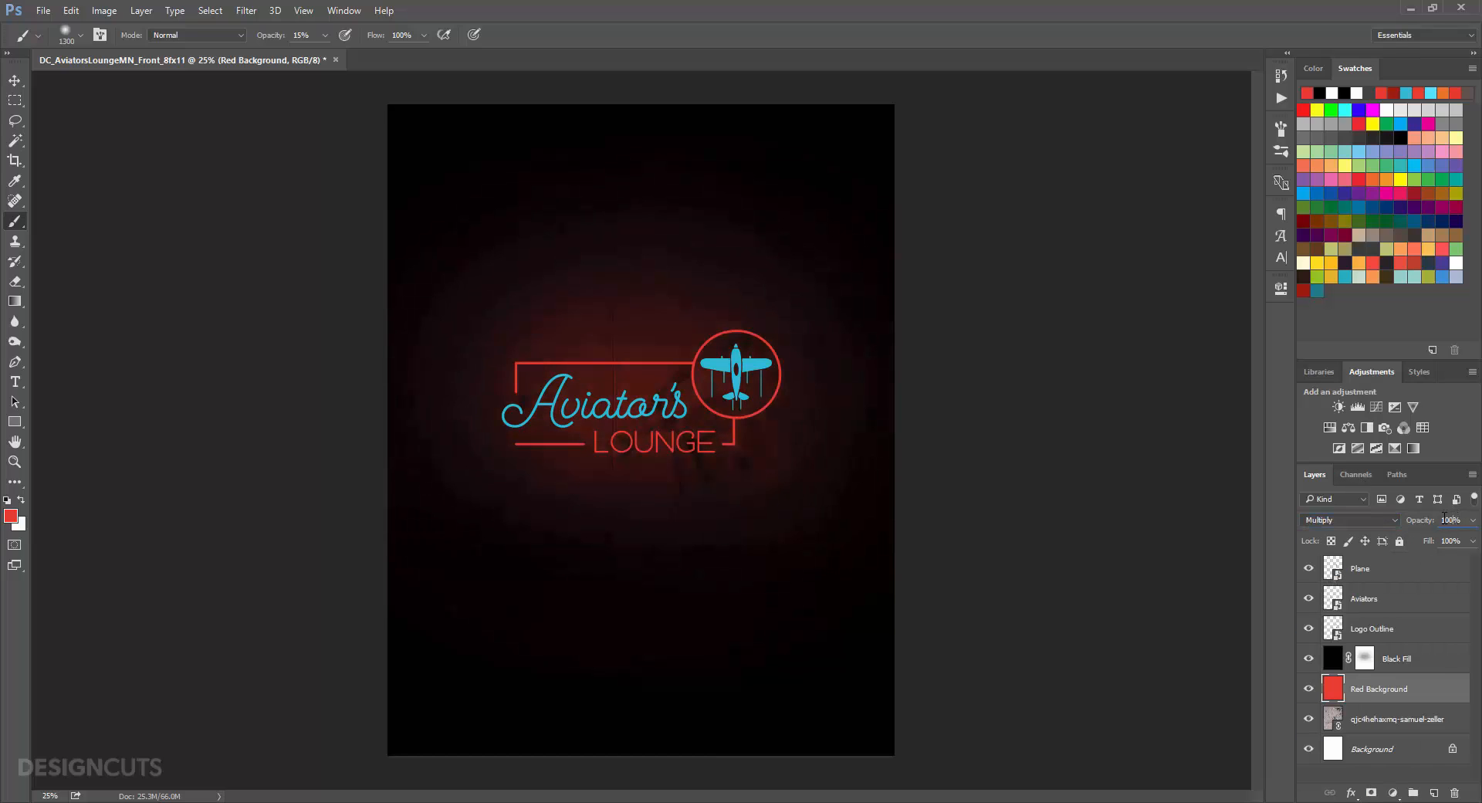
type("60")
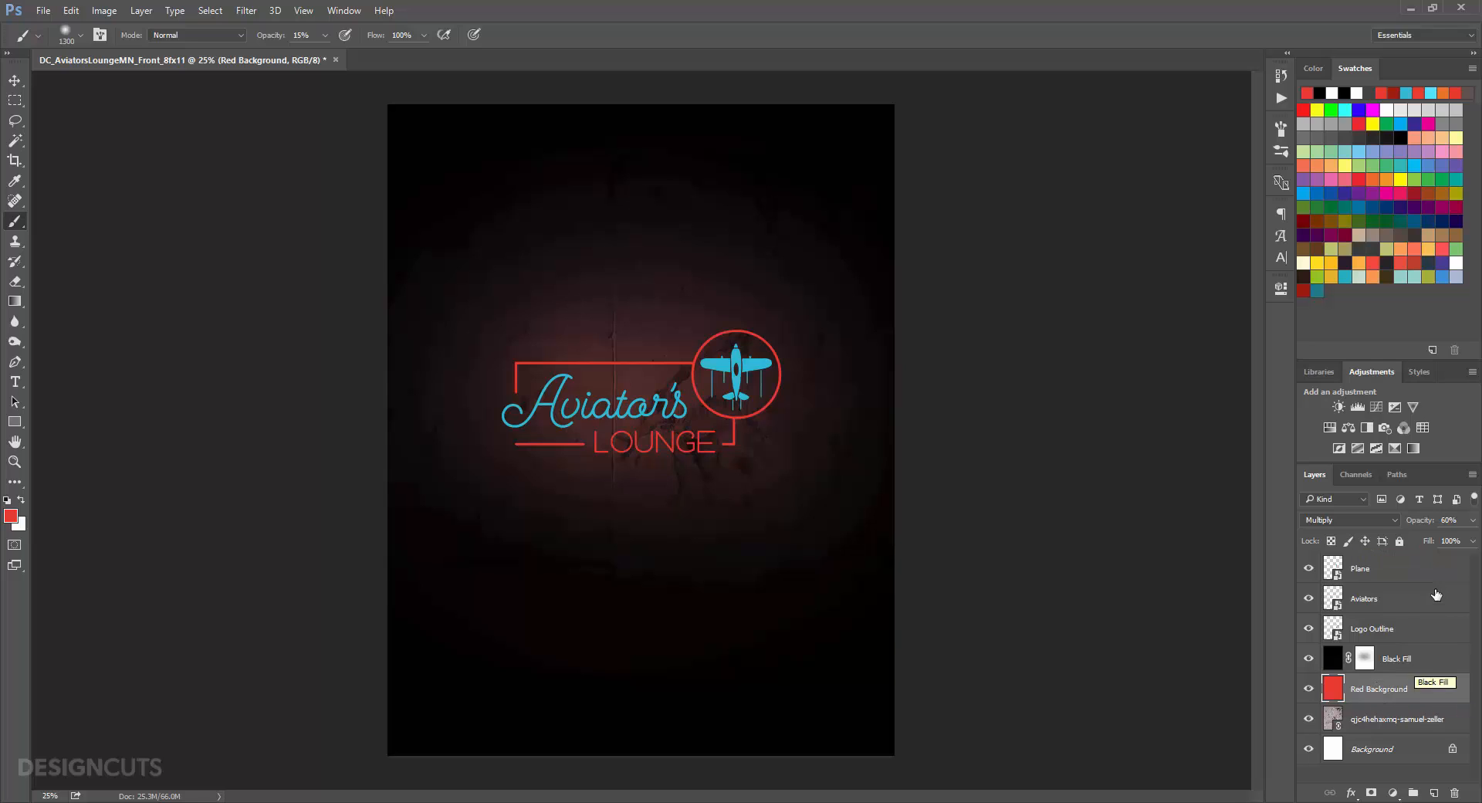
Step: Group the Plane, Aviators and Logo Outline layers and name the group Logo
left_click(1422, 626)
left_click(1408, 571, "shift")
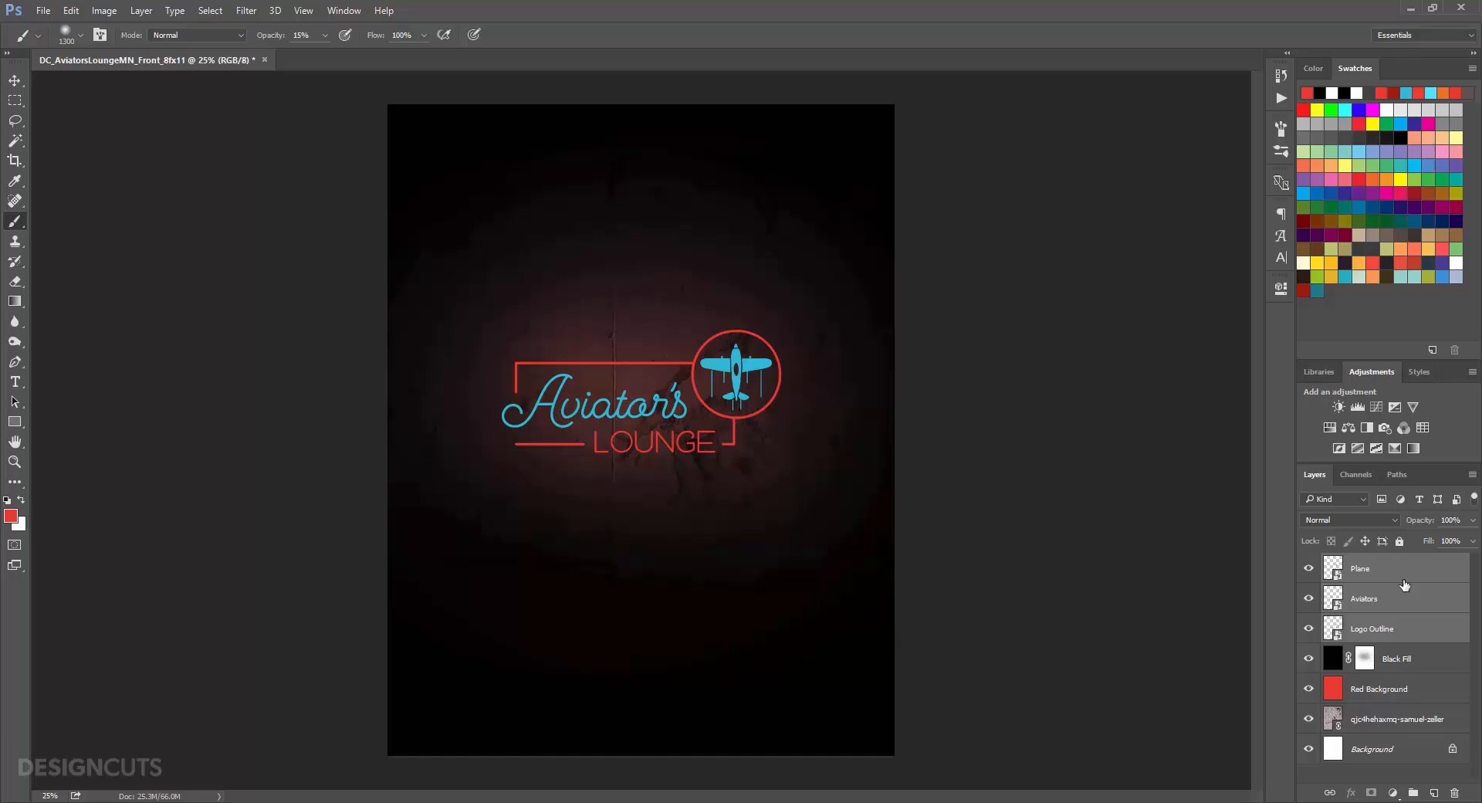
left_click(1411, 792)
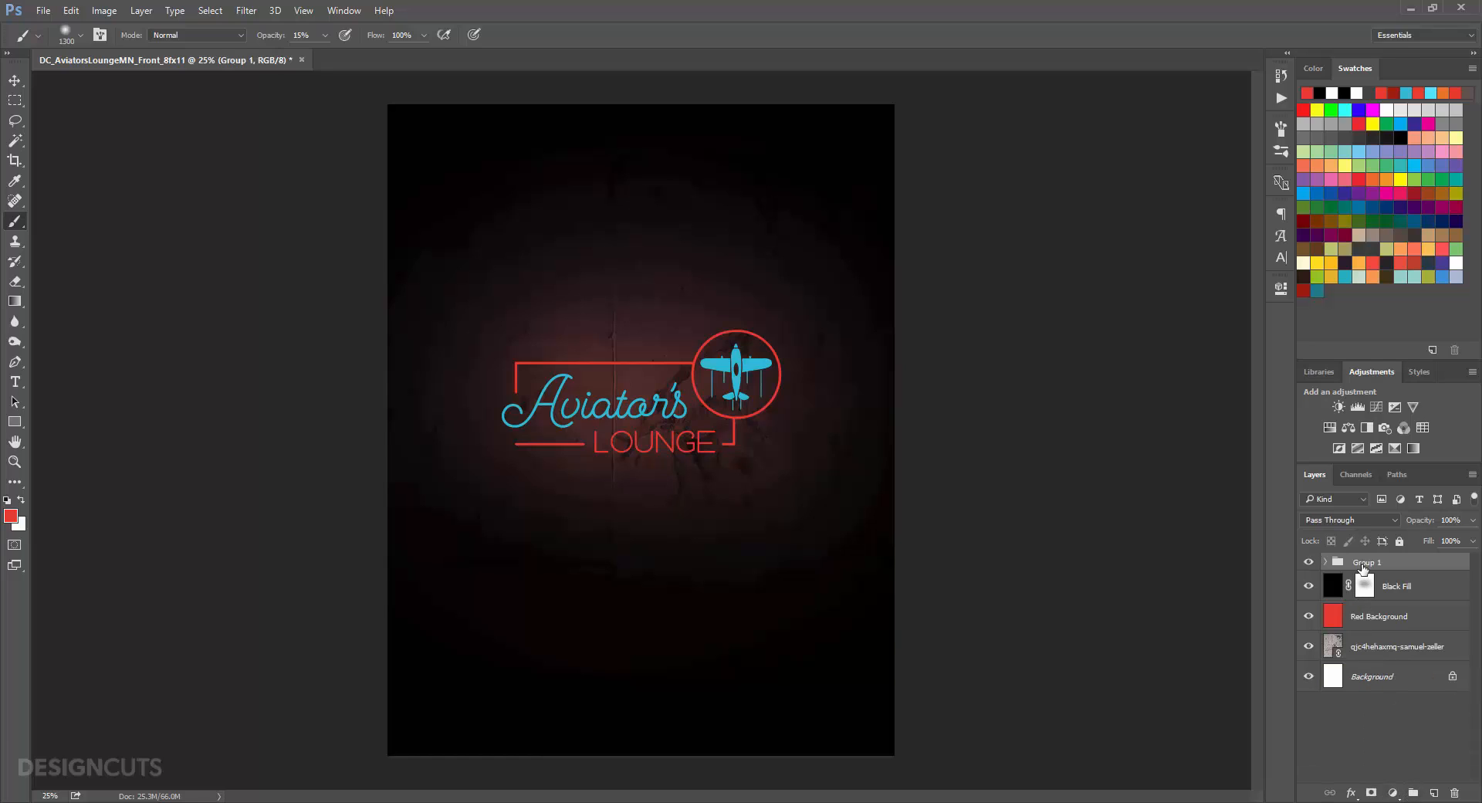
double_click(1363, 562)
type("Logo")
key("Return")
Step: Create a new group named Highlights above the Logo group, and expand the Logo group to show its layers
left_click(1413, 792)
double_click(1371, 563)
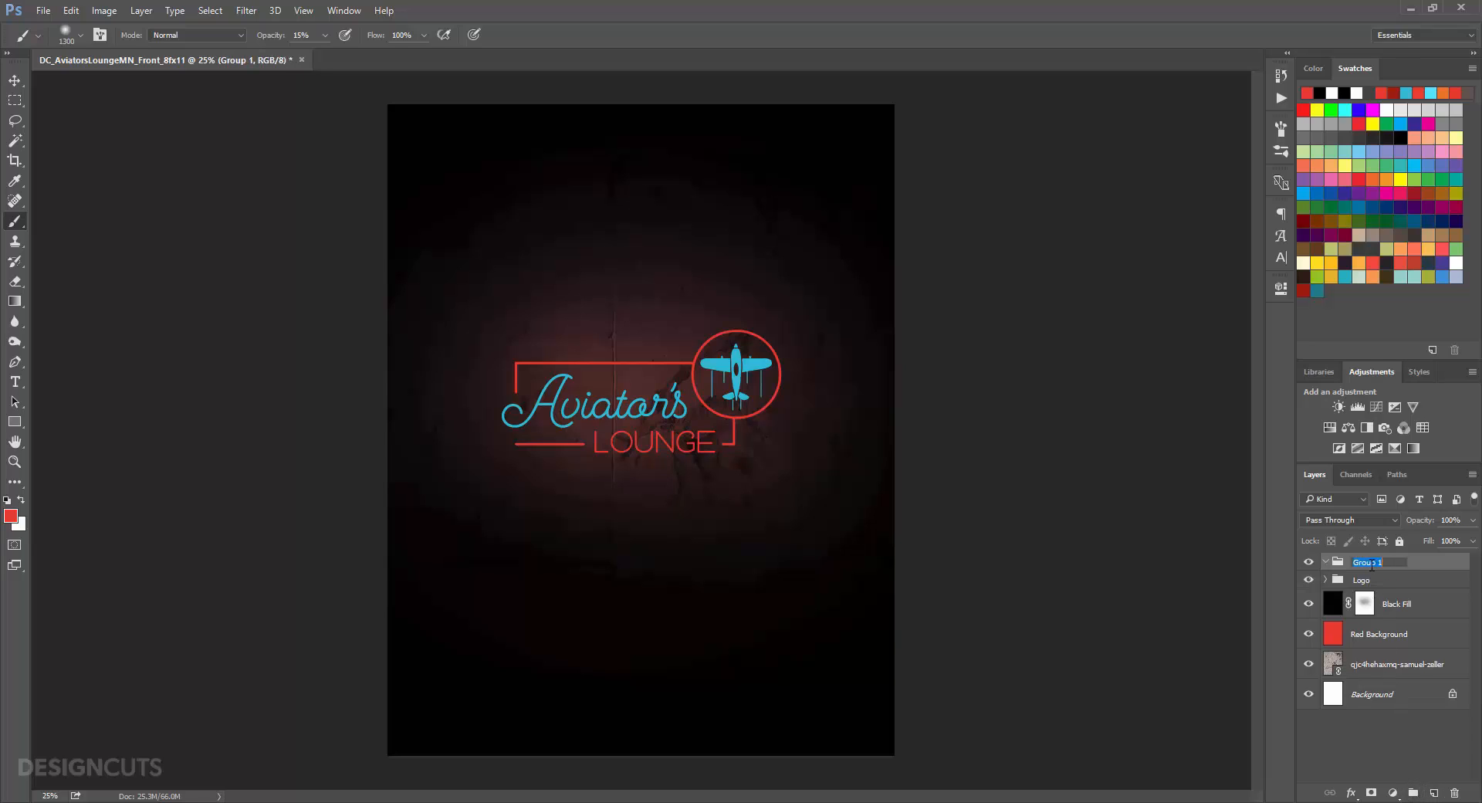
type("Highlights")
key("Return")
left_click(1326, 579)
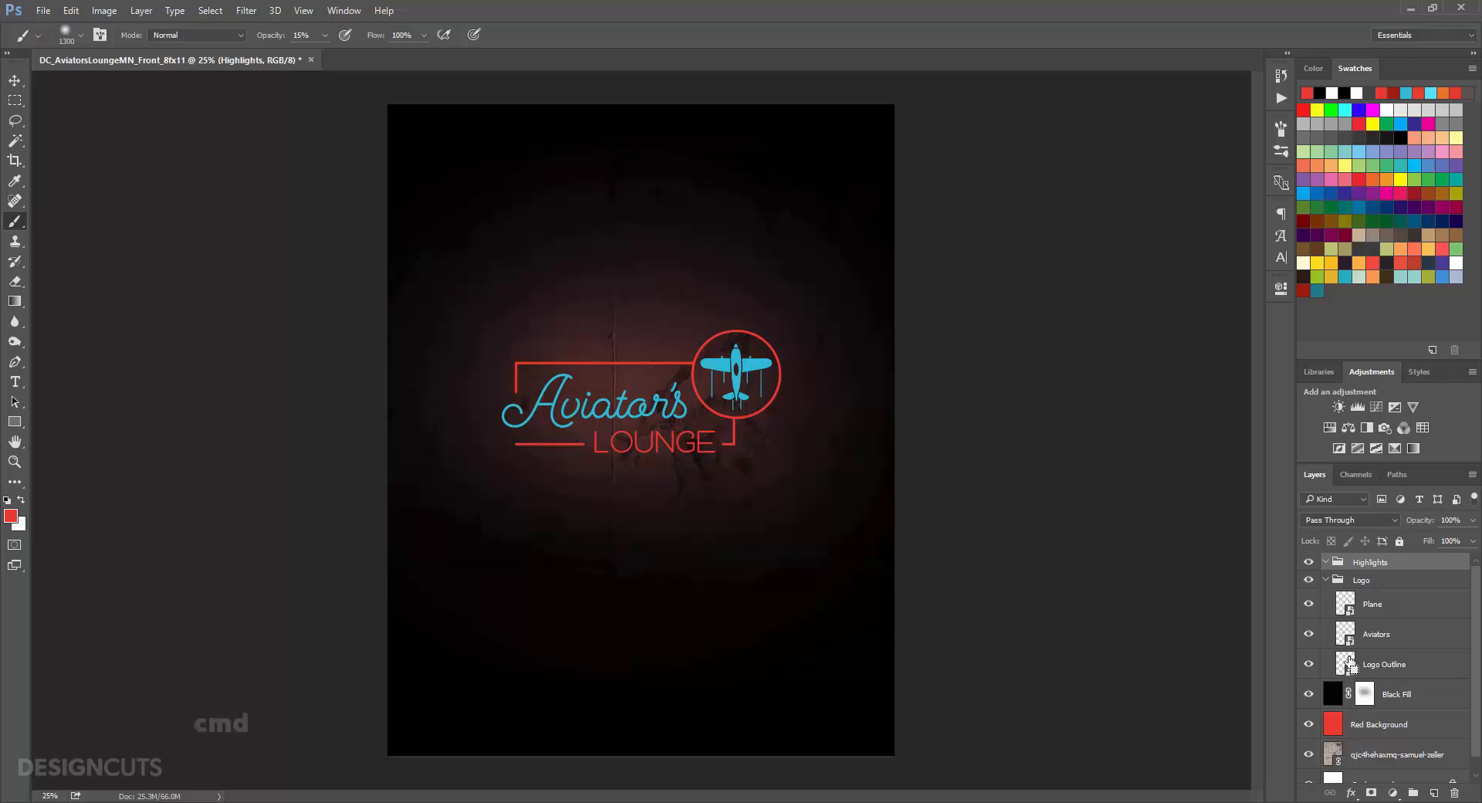
Step: Load the Logo Outline layer's artwork as a selection and contract the selection by 4 pixels
left_click(1347, 663, "ctrl")
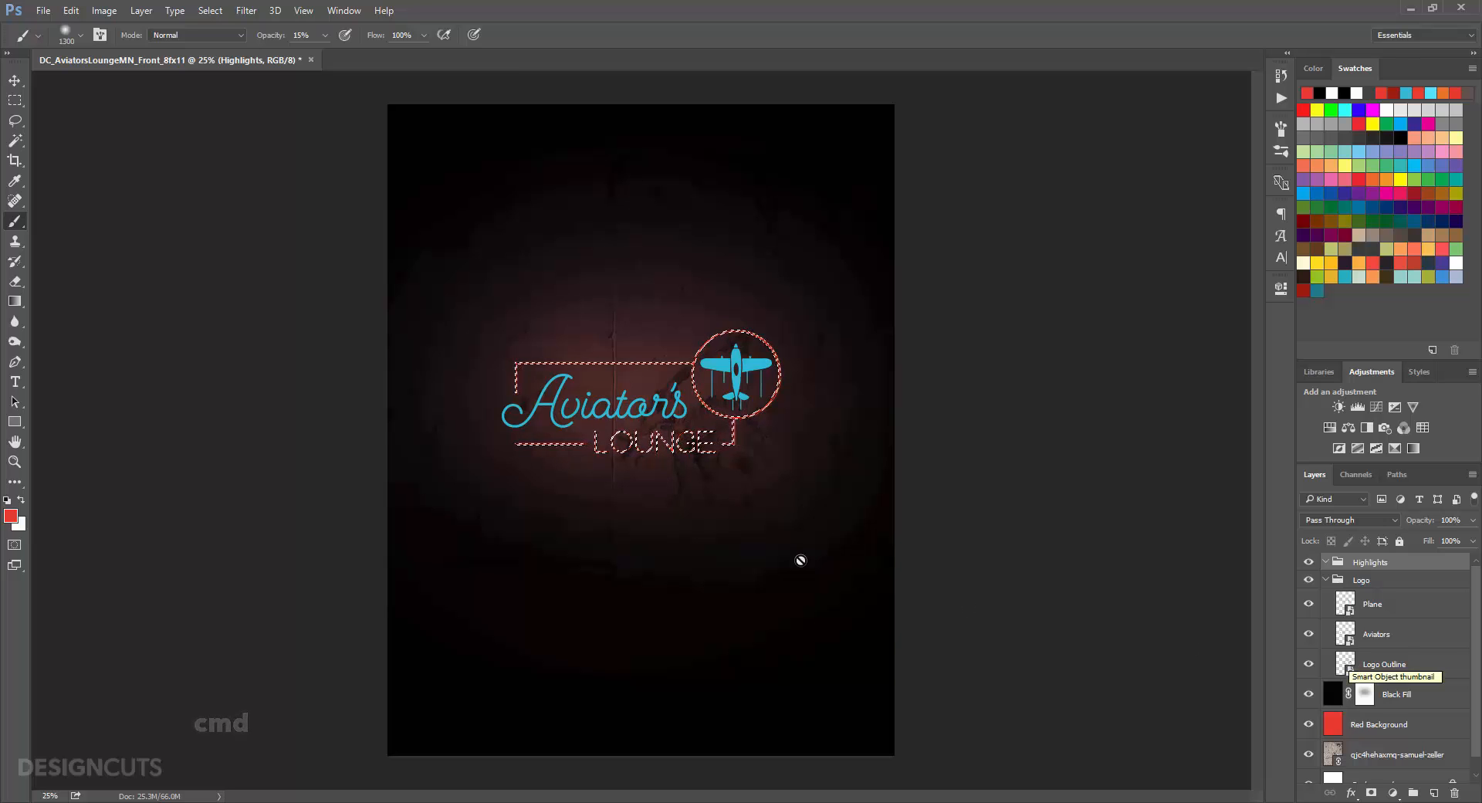
key("z")
mouse_move(671, 421)
left_mouse_down()
mouse_move(756, 411)
mouse_move(724, 412)
left_mouse_up()
left_click_drag(815, 434, 869, 479)
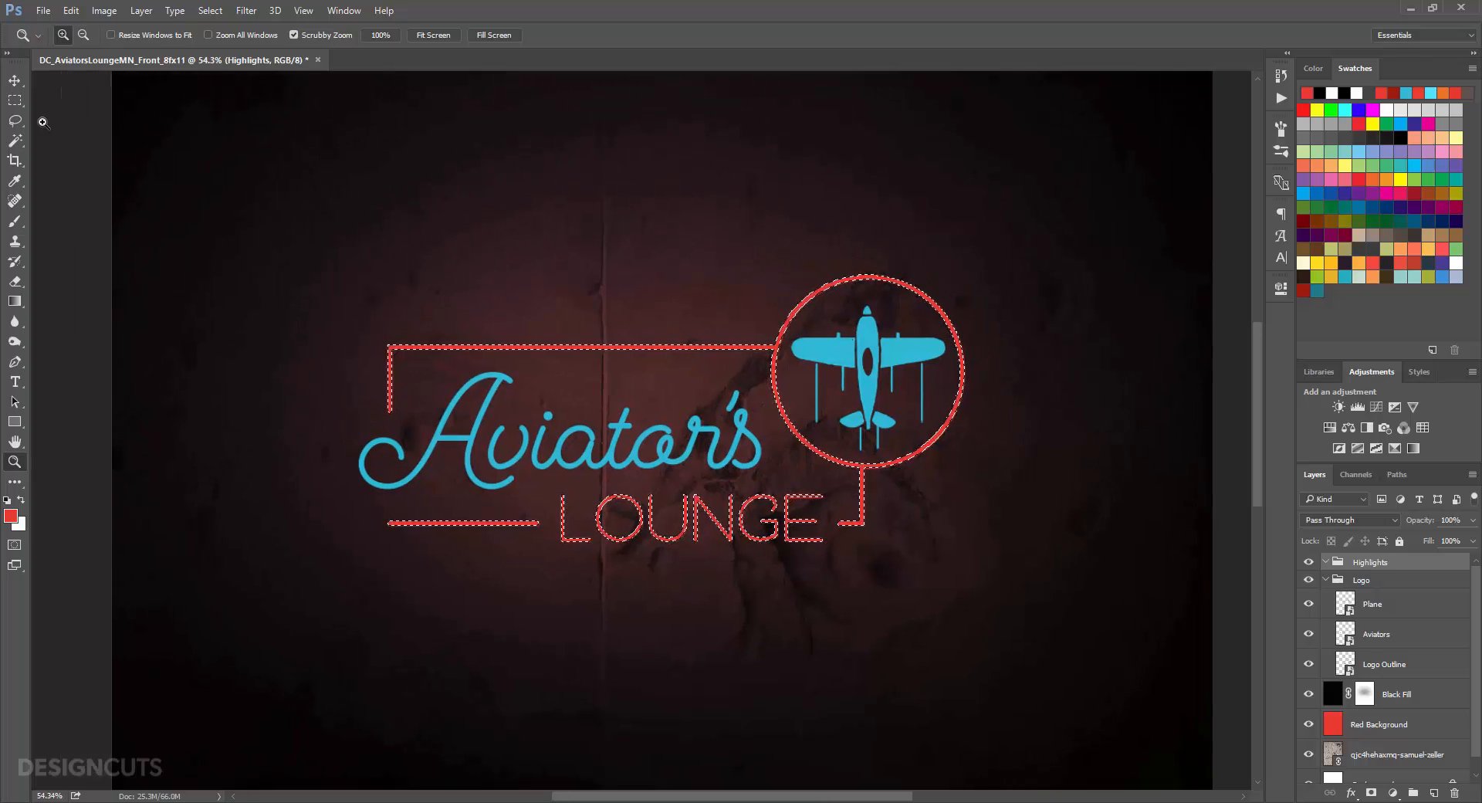
left_click(15, 81)
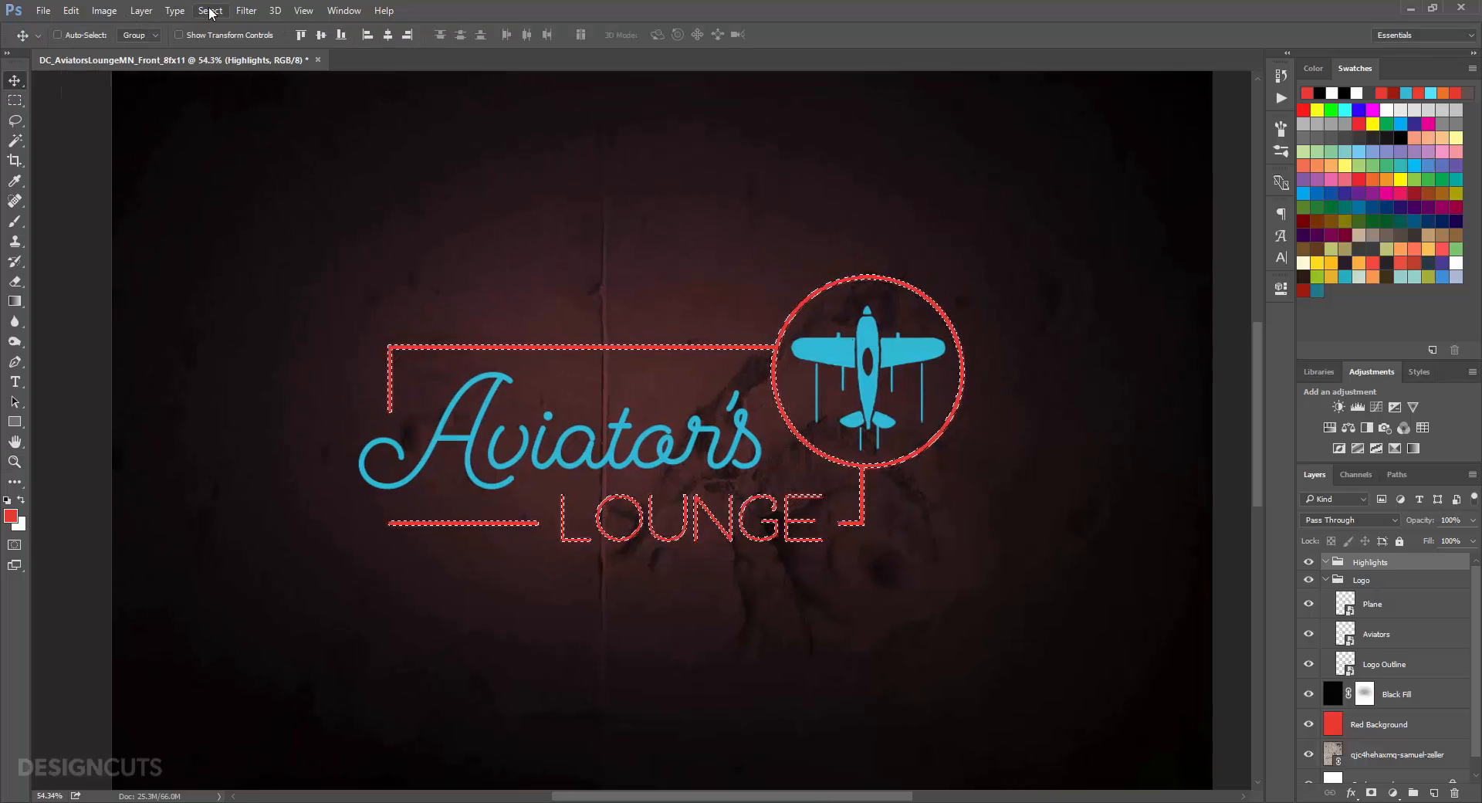
left_click(210, 10)
mouse_move(237, 211)
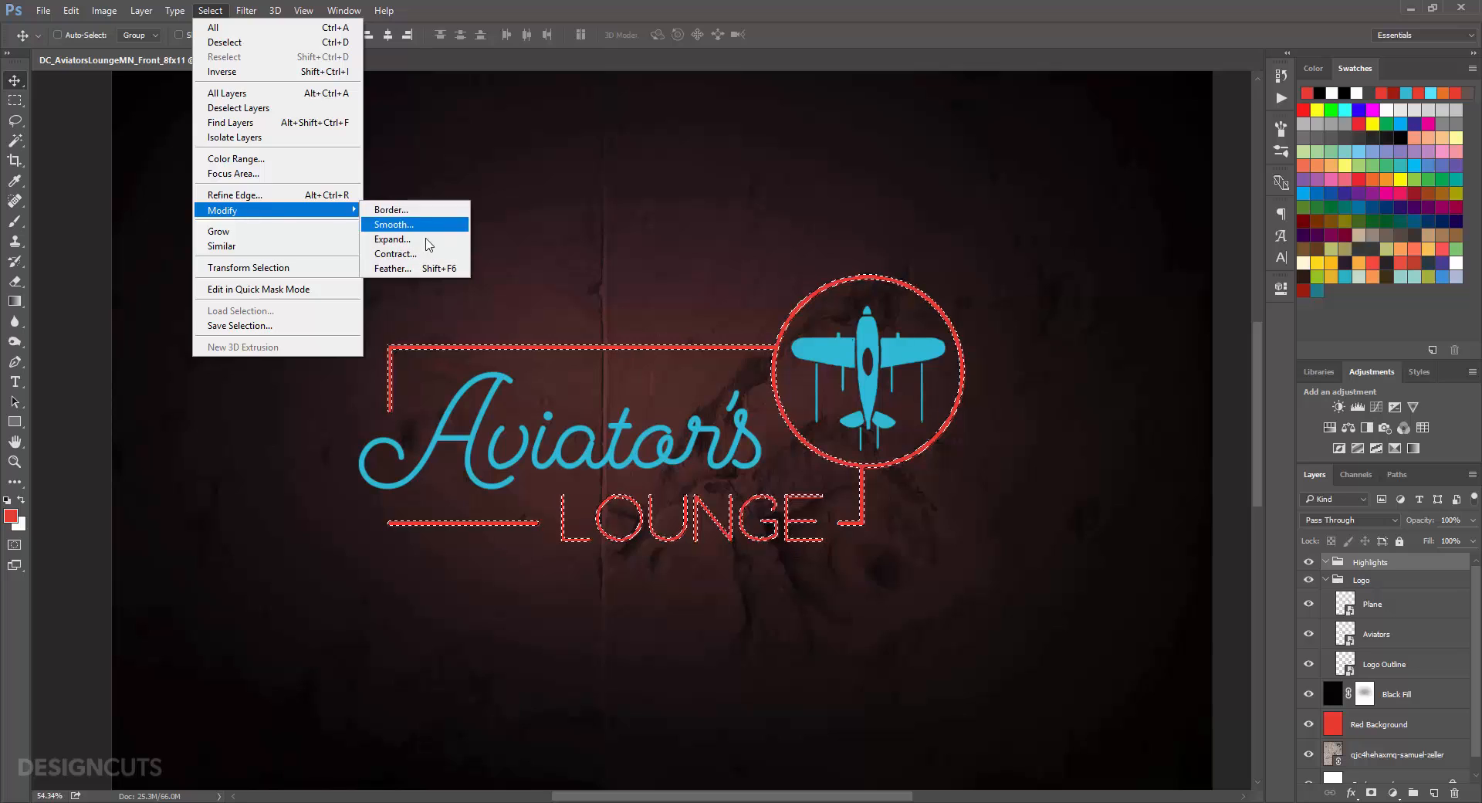
left_click(465, 250)
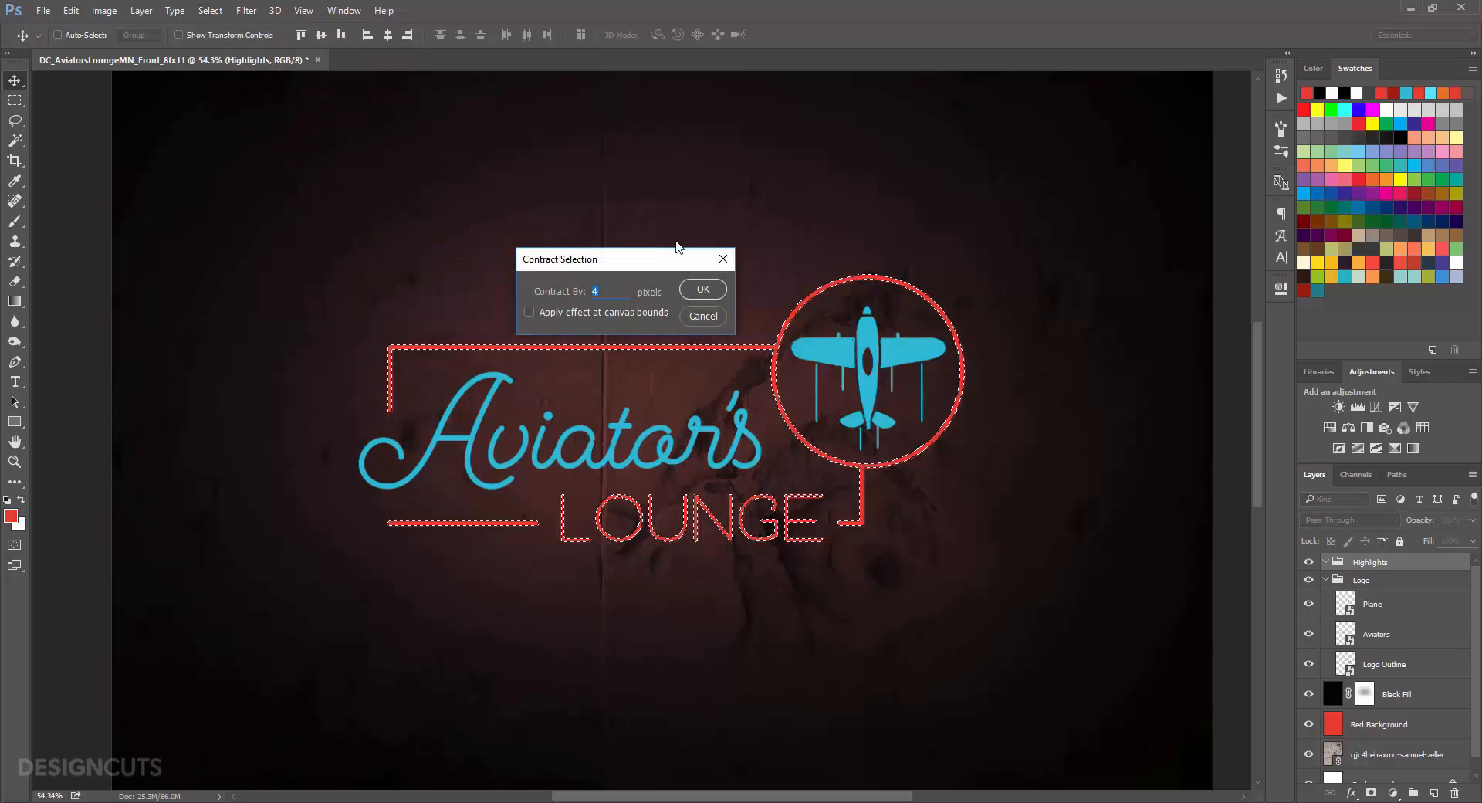
type("4")
key("Return")
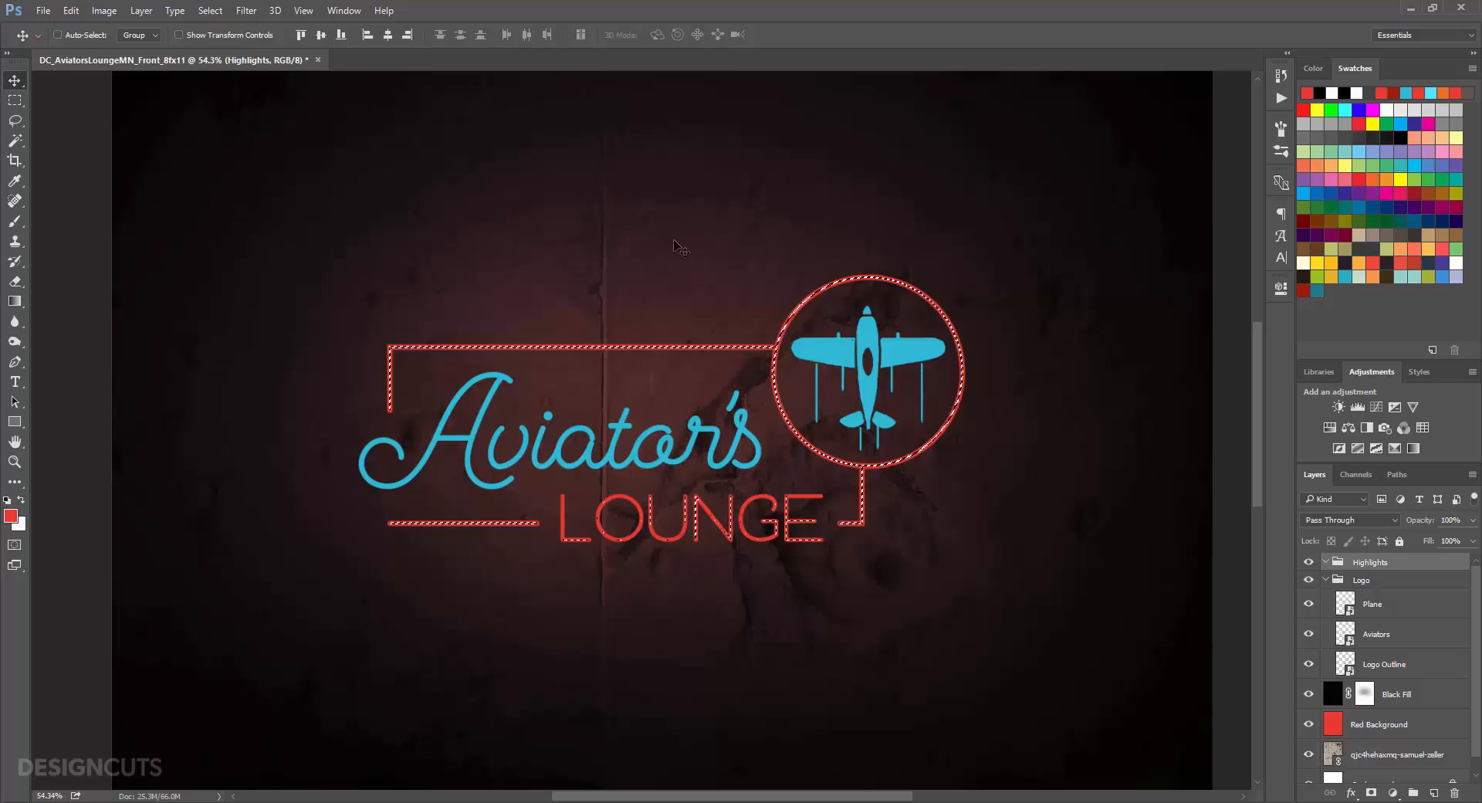
Step: Set the foreground colour to orange with RGB values 237, 112, 28
left_click(11, 514)
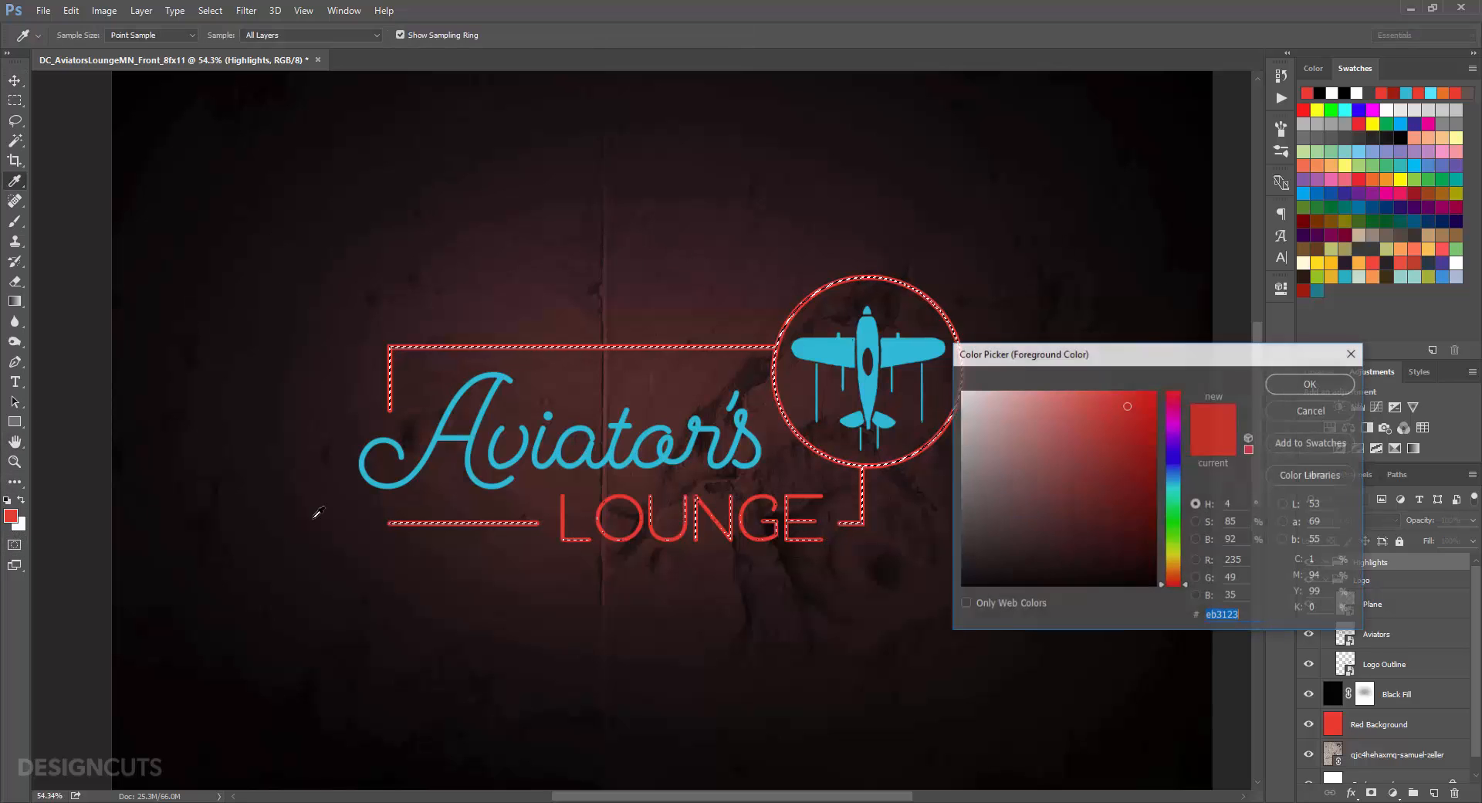
left_click(1240, 560)
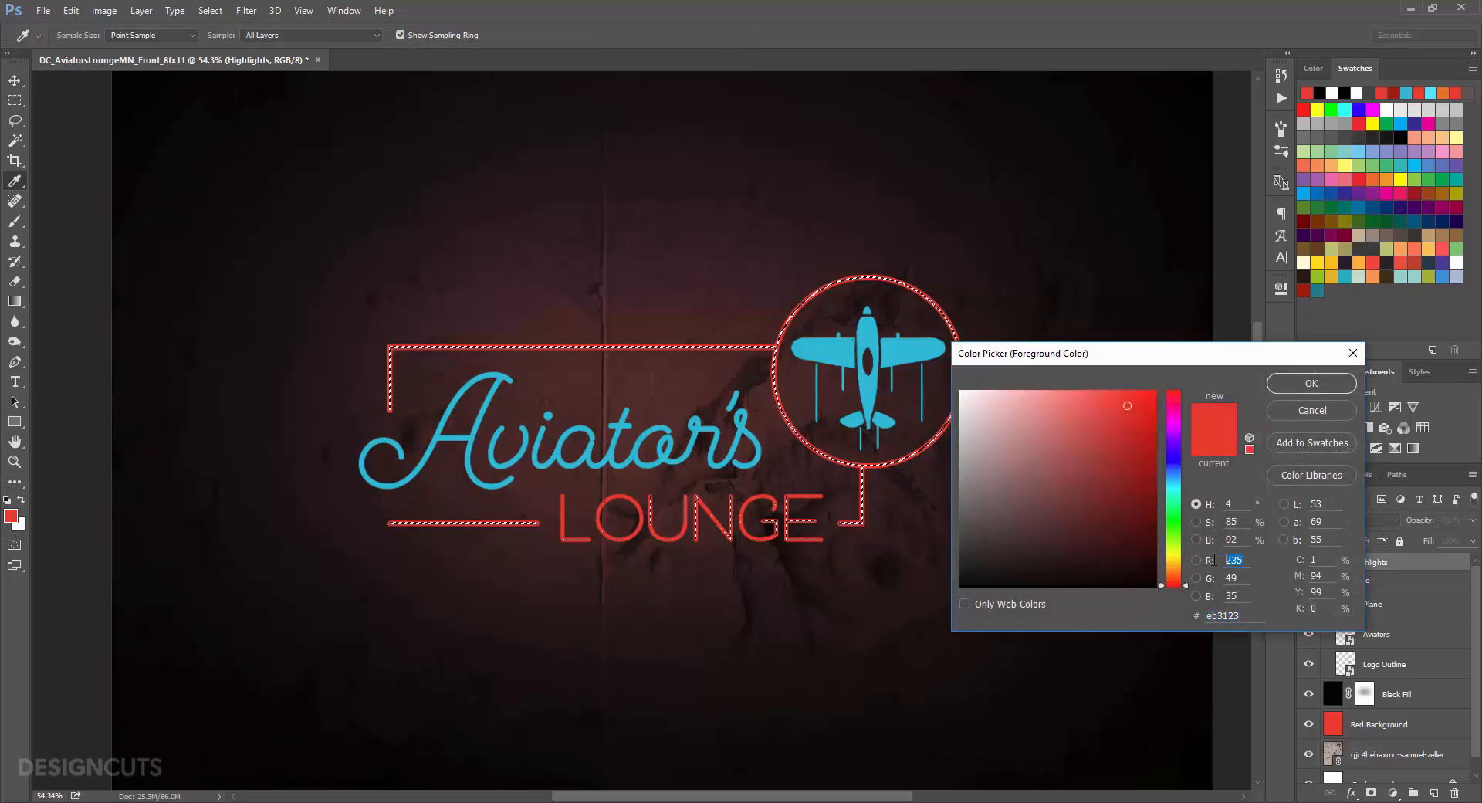
type("237")
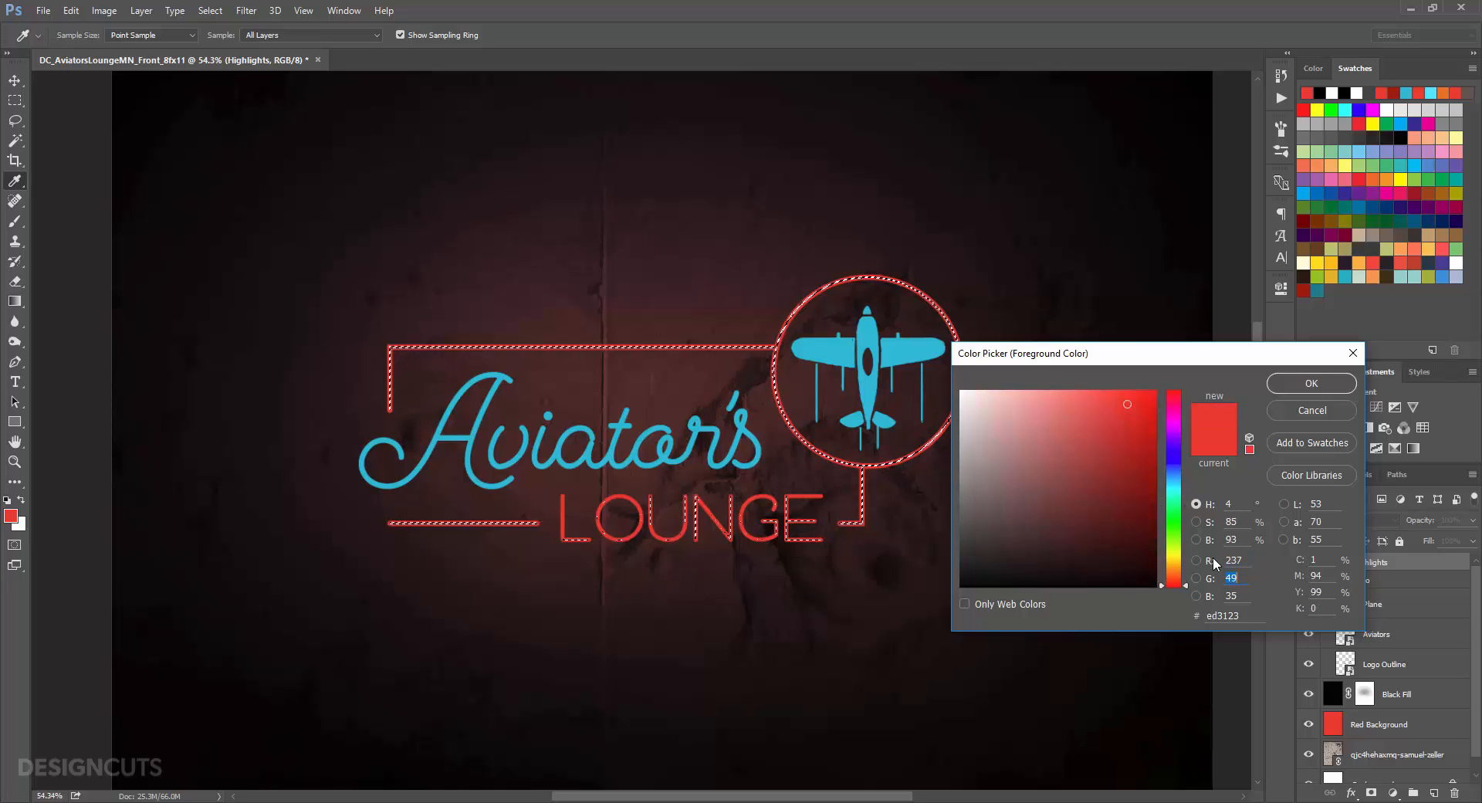
type("112")
key("Tab")
type("2")
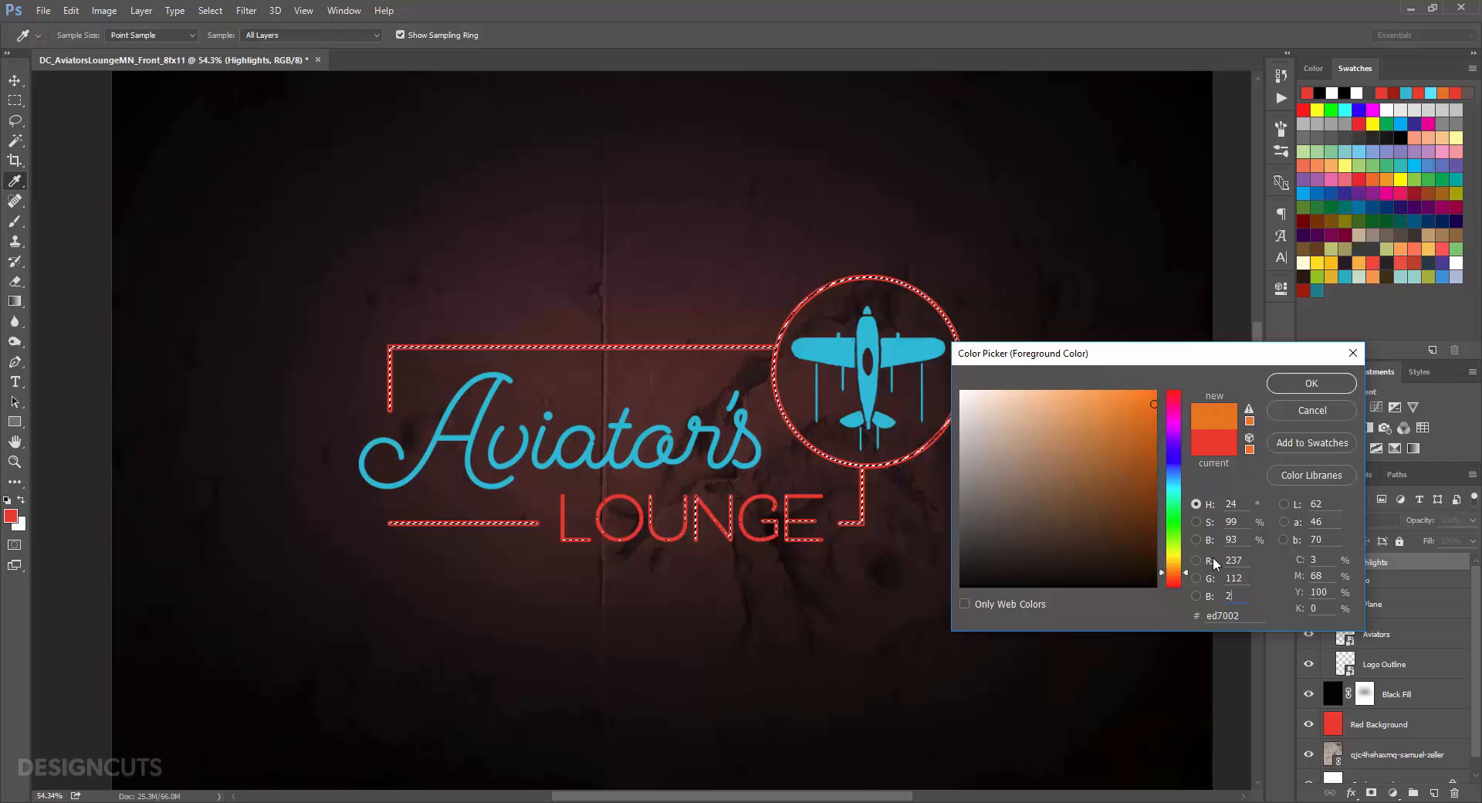
type("8")
key("Tab")
left_click(1316, 382)
key("v")
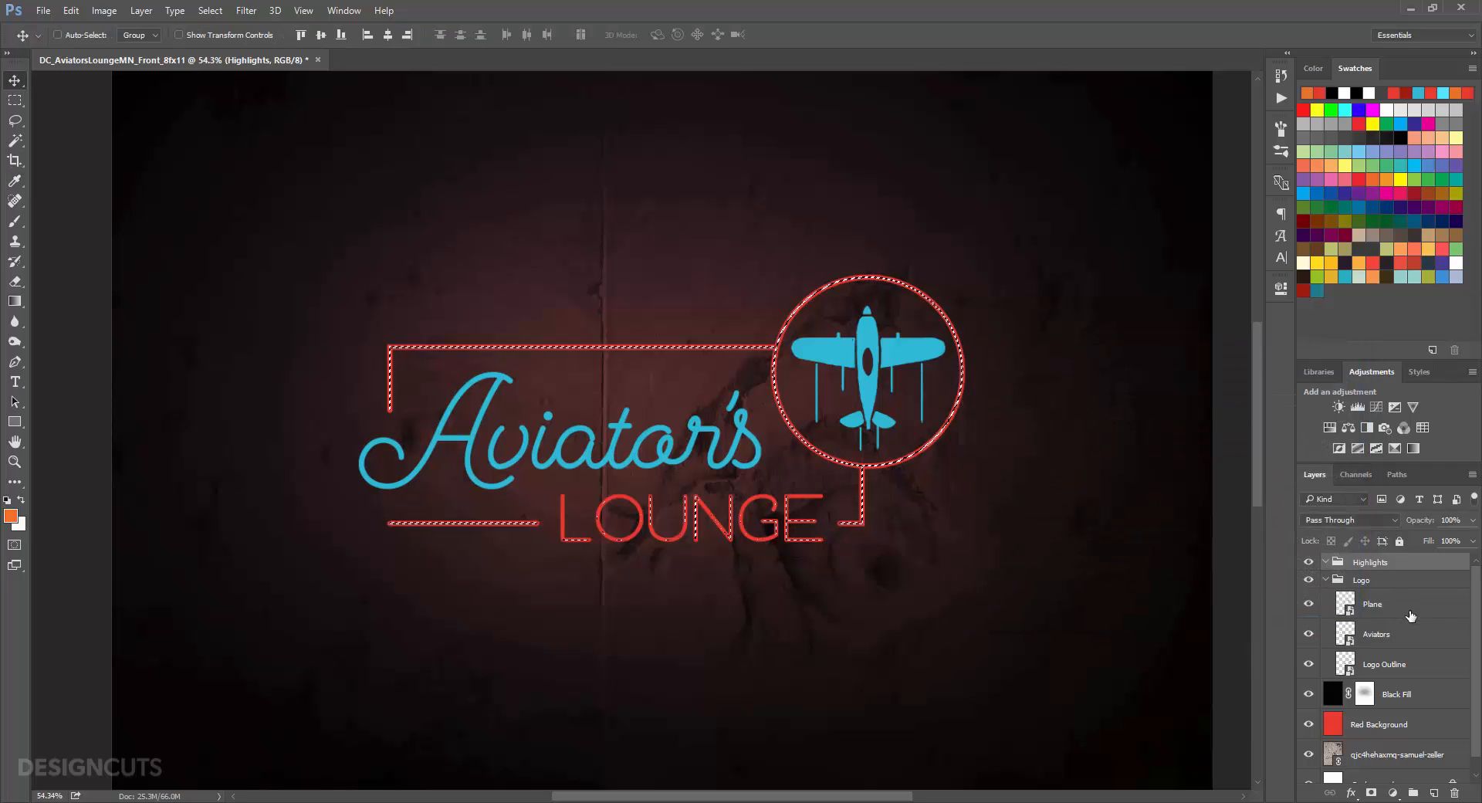
Step: Add a layer named Logo Outline Highlight in the Highlights group, fill the contracted selection with the orange foreground colour and deselect
left_click(1433, 793)
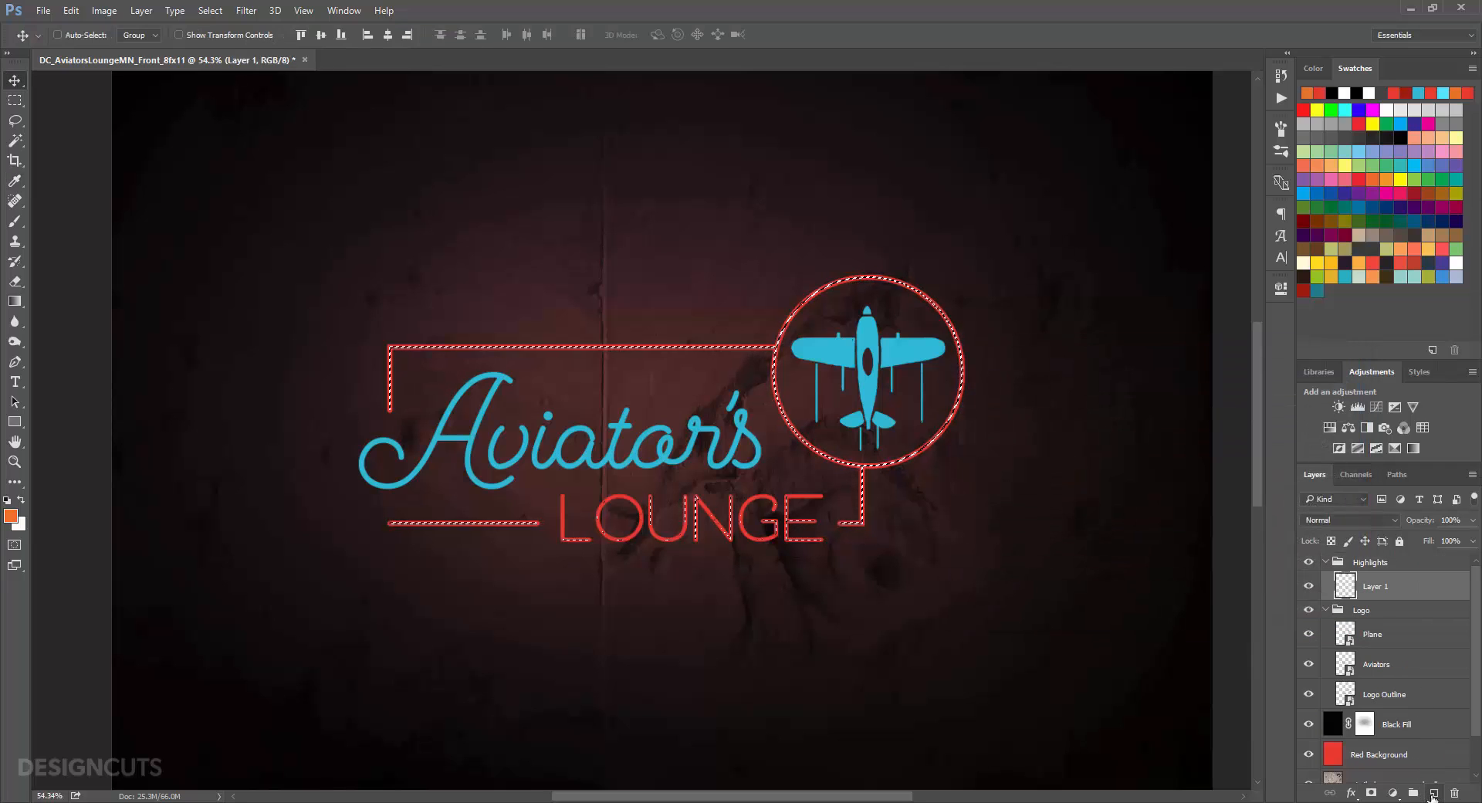
double_click(1384, 588)
type("Logo Outline High")
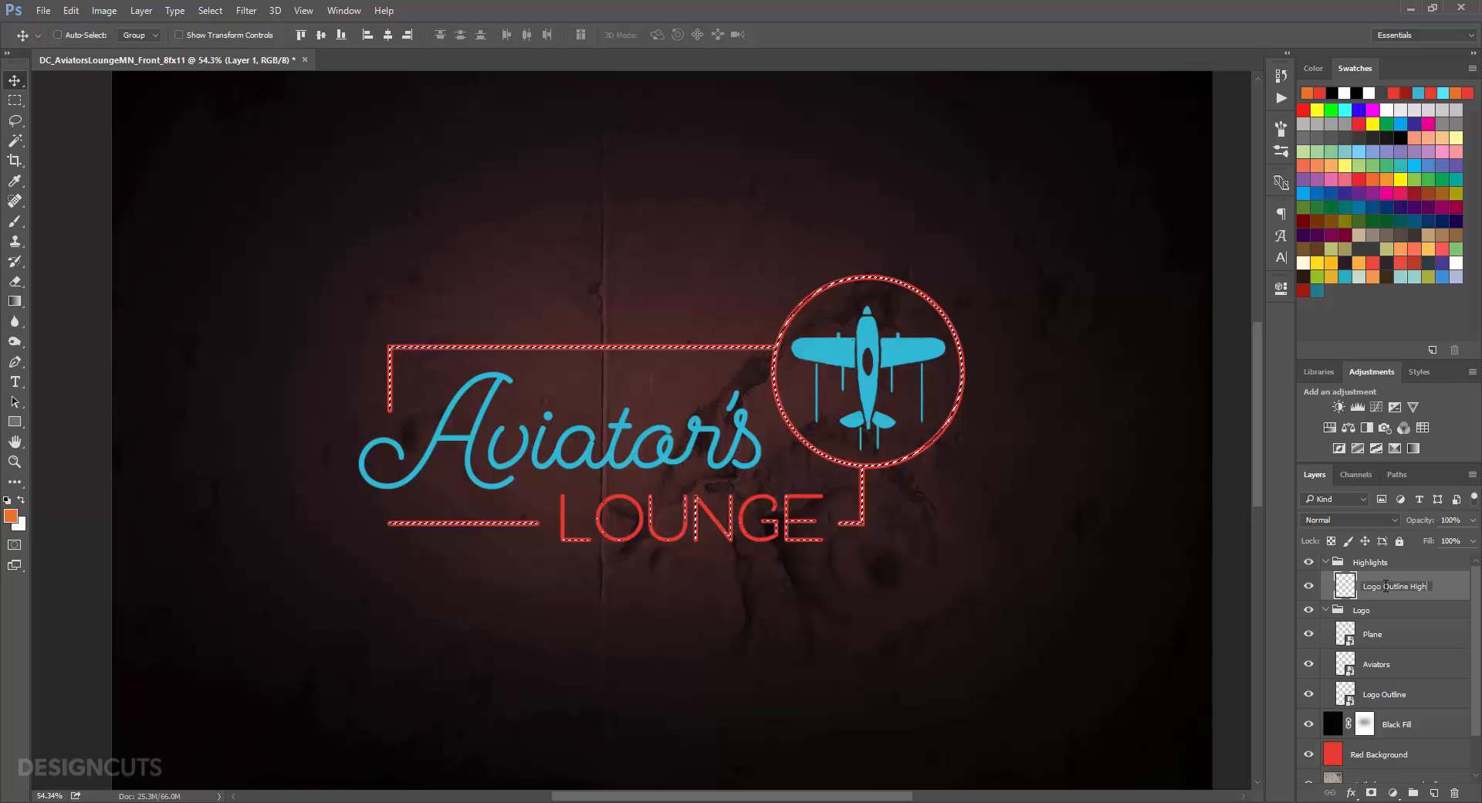
type("light")
key("Return")
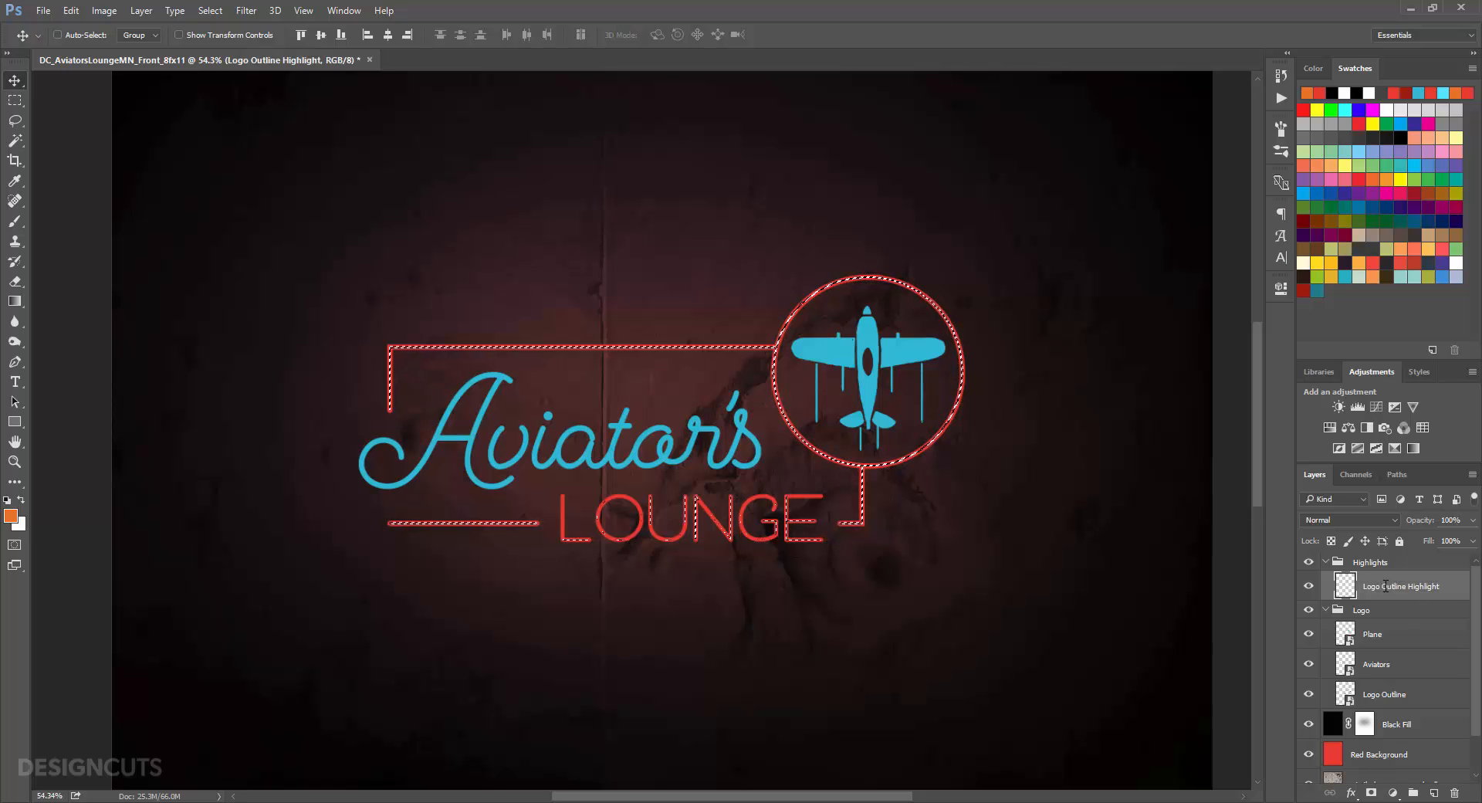
key("alt+BackSpace")
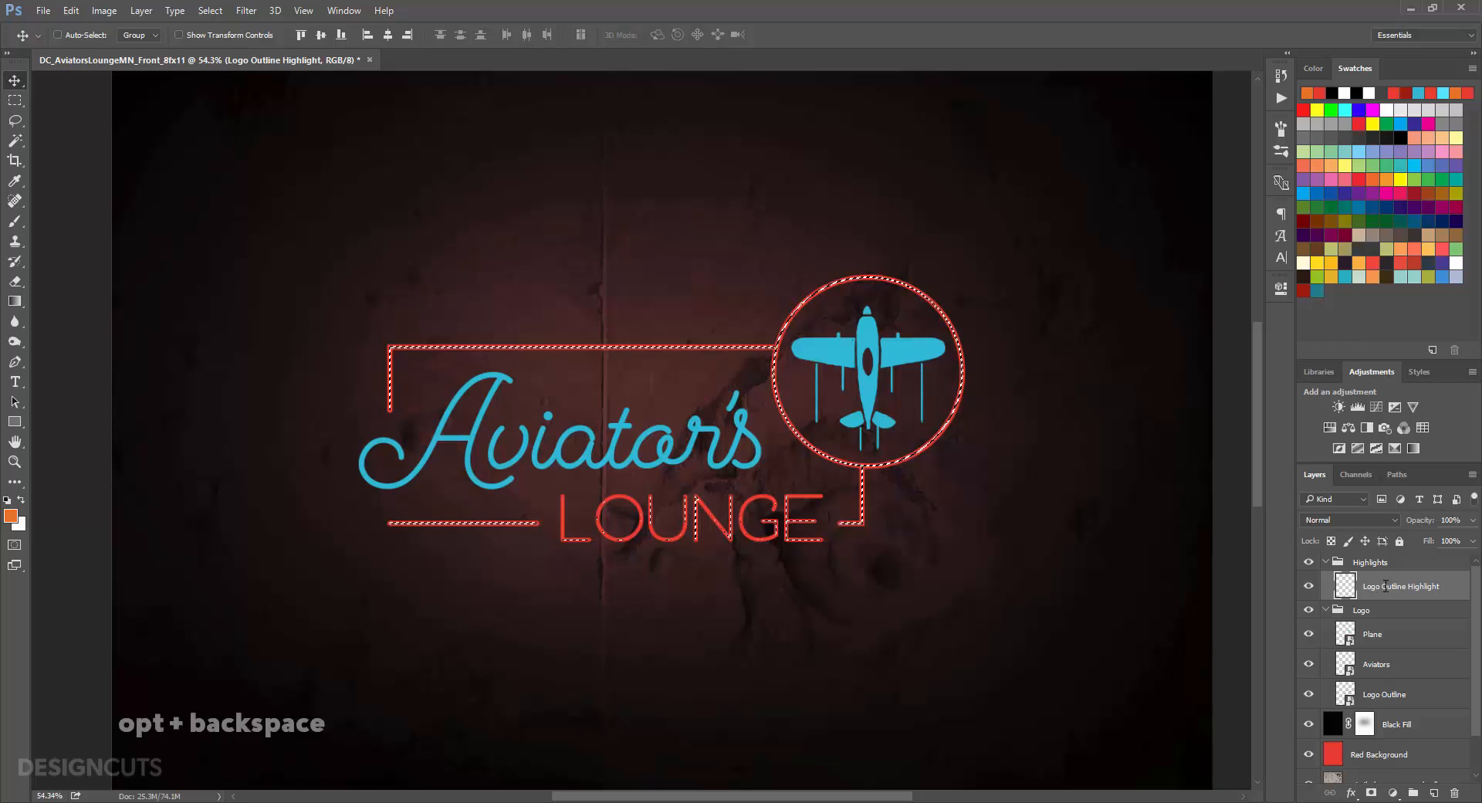
key("ctrl+d")
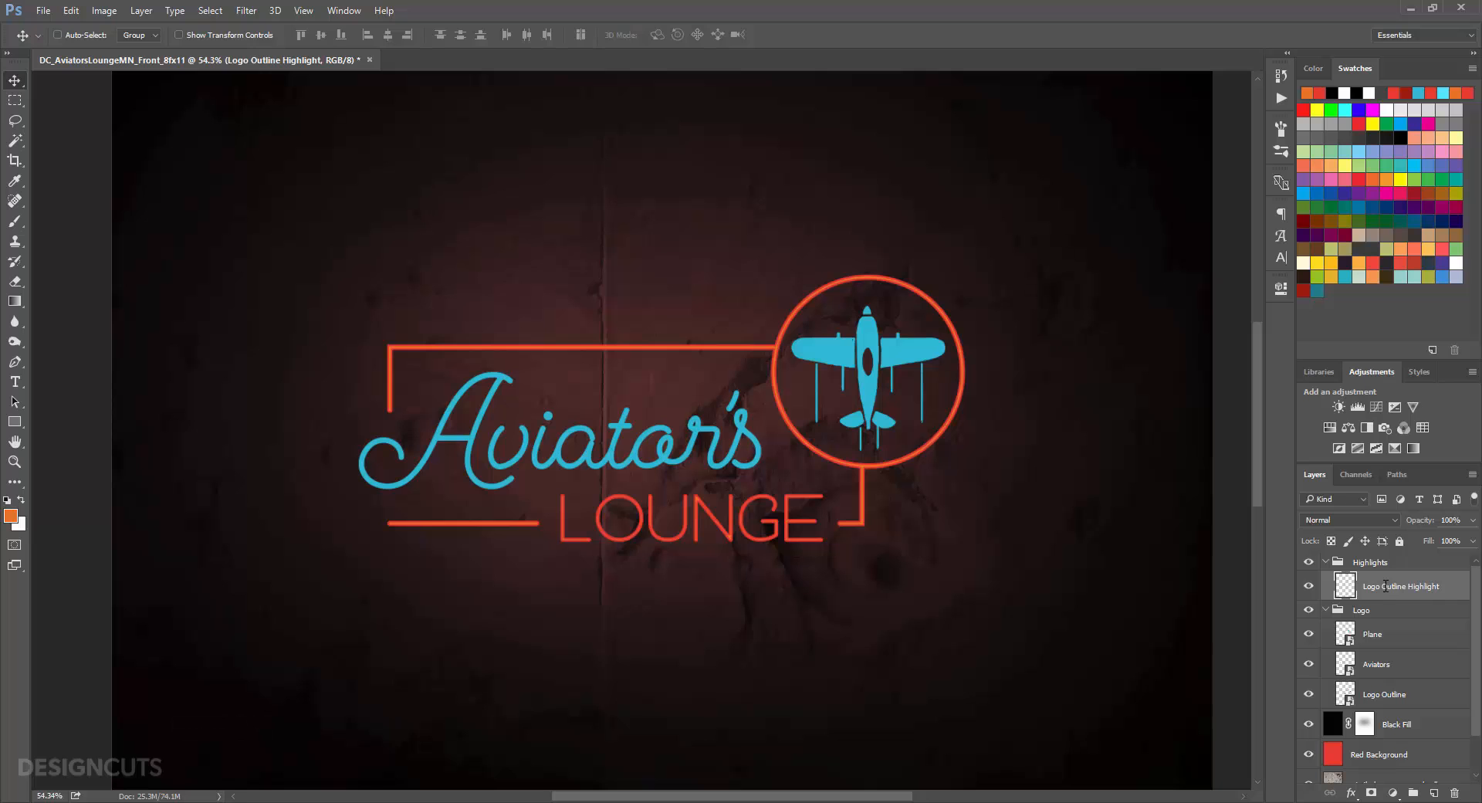
Step: Add a layer named Aviators Highlight above the Logo Outline Highlight layer
key("z")
left_click_drag(669, 447, 703, 441)
key("v")
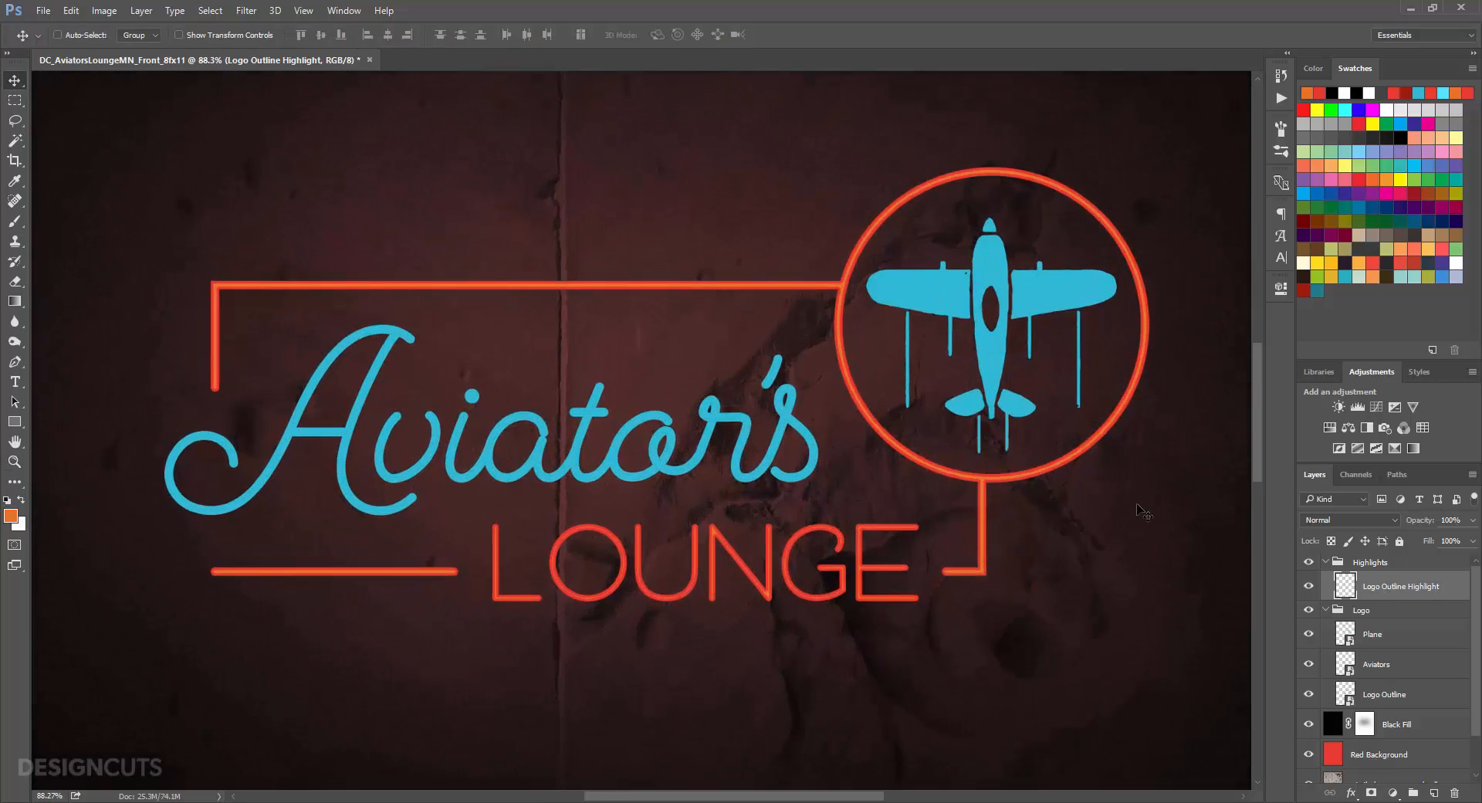
left_click(1435, 793)
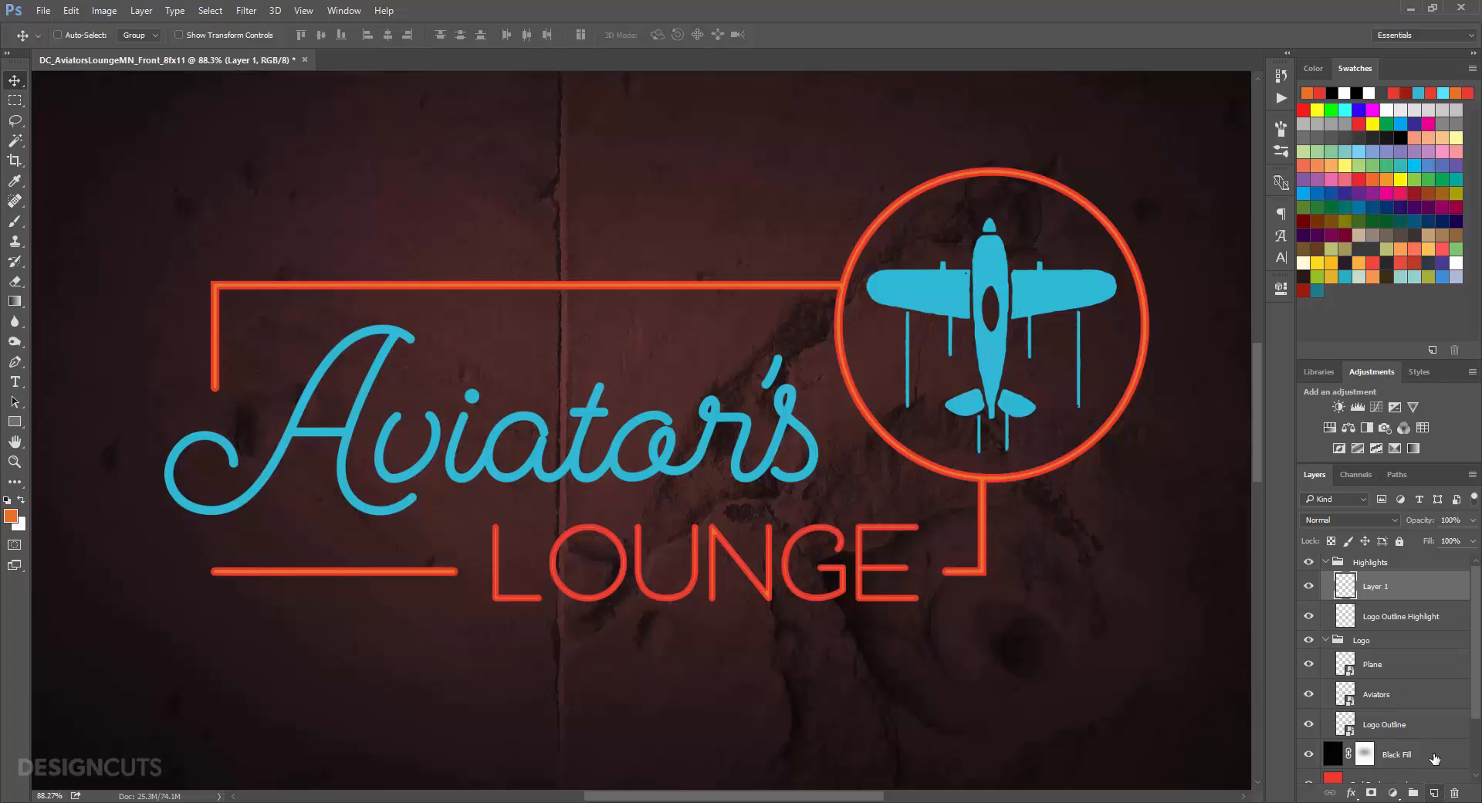
double_click(1375, 587)
type("Aviators Highlight")
key("Return")
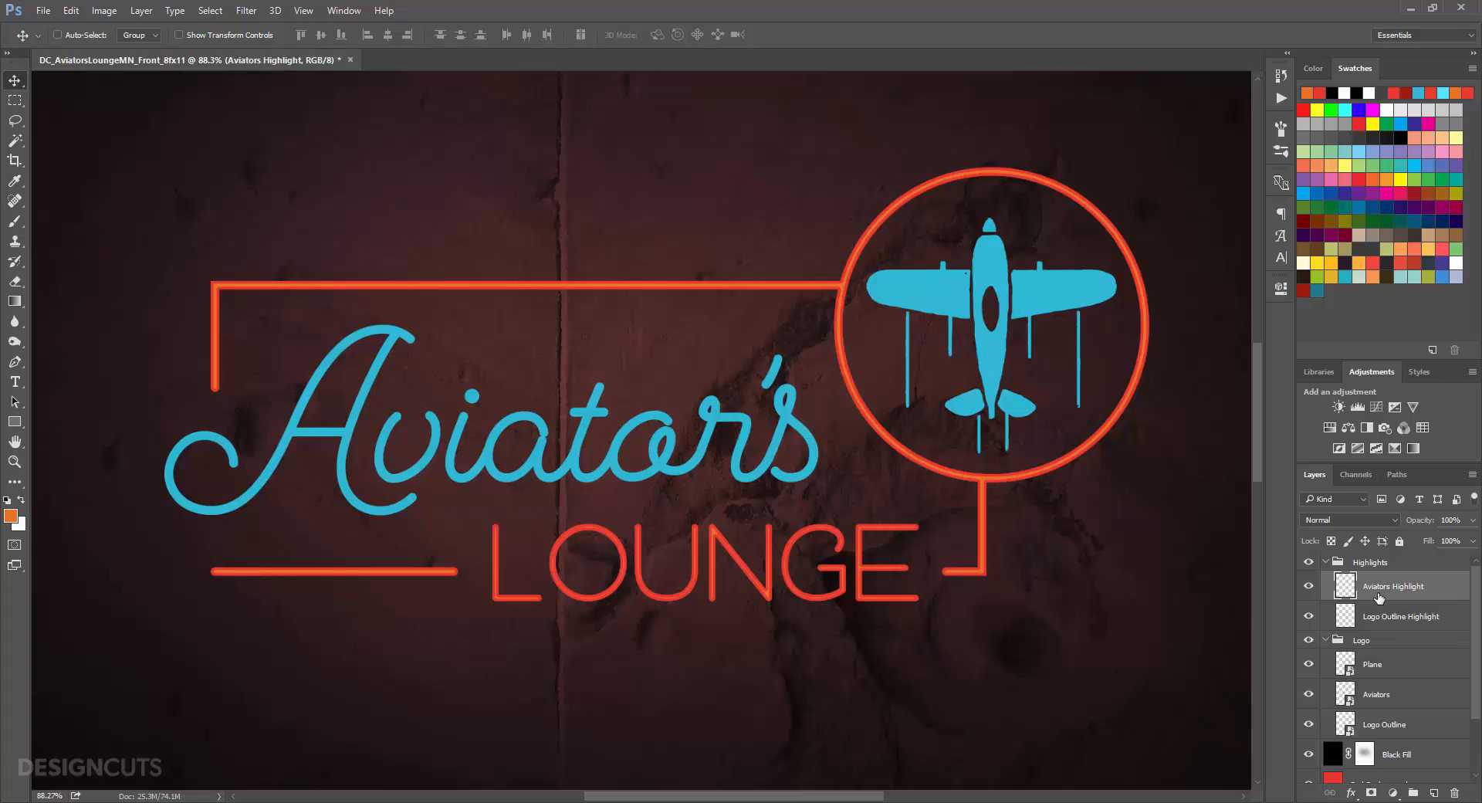
Step: Load the Aviators layer's lettering as a selection and contract it by the same amount as the logo outline selection
key("super")
left_click(1347, 694, "ctrl")
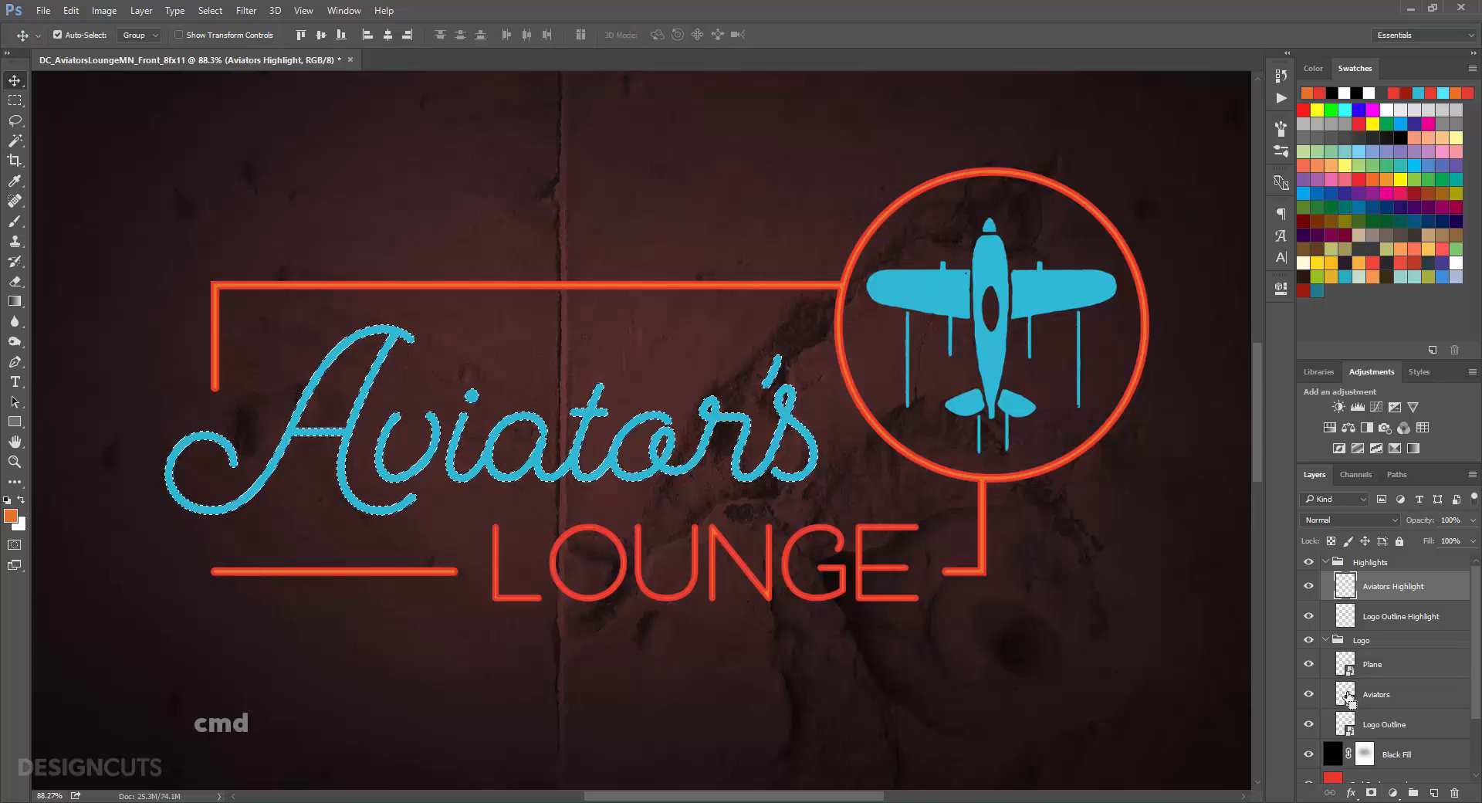
left_click(210, 10)
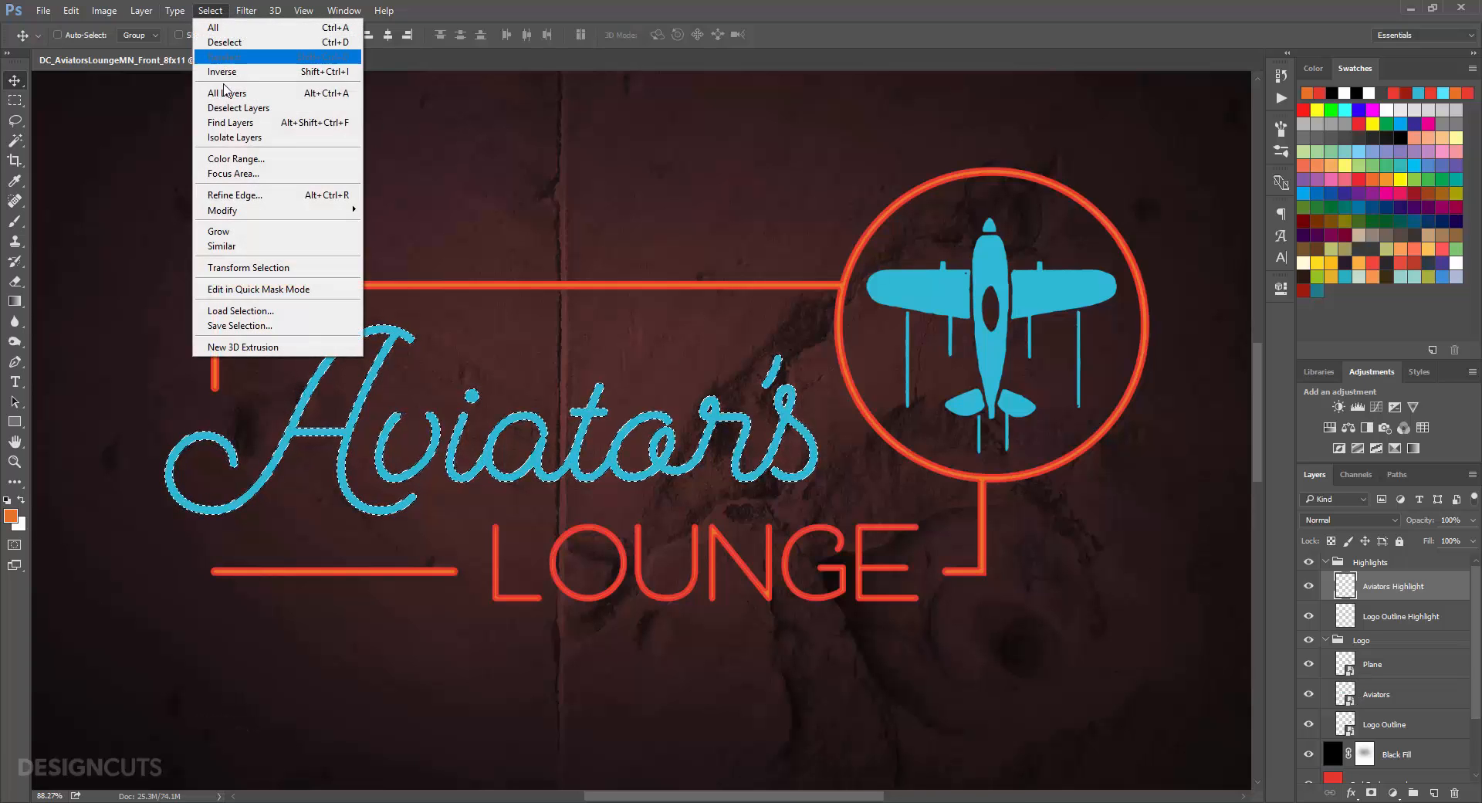
mouse_move(236, 215)
left_click(402, 253)
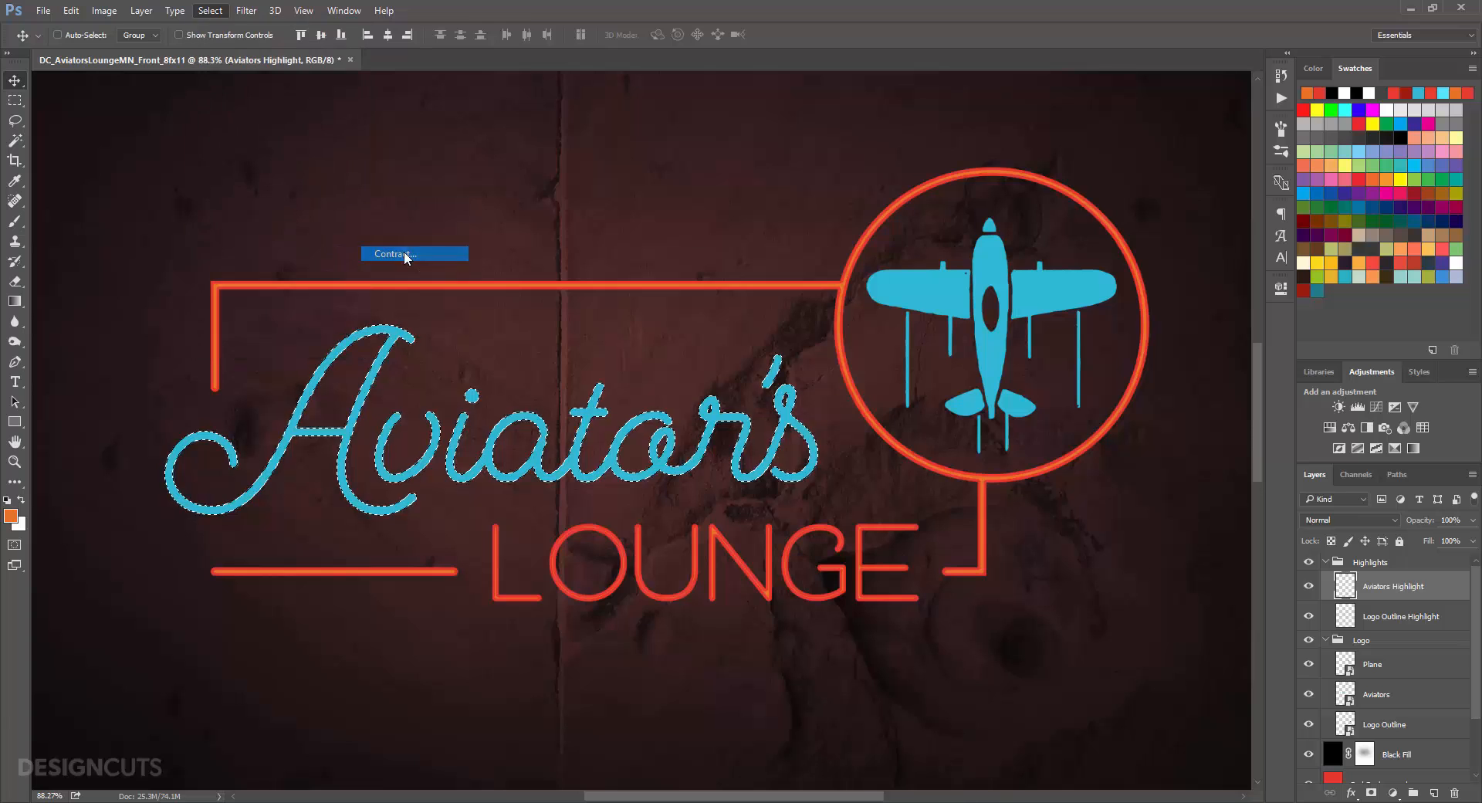
left_click(706, 289)
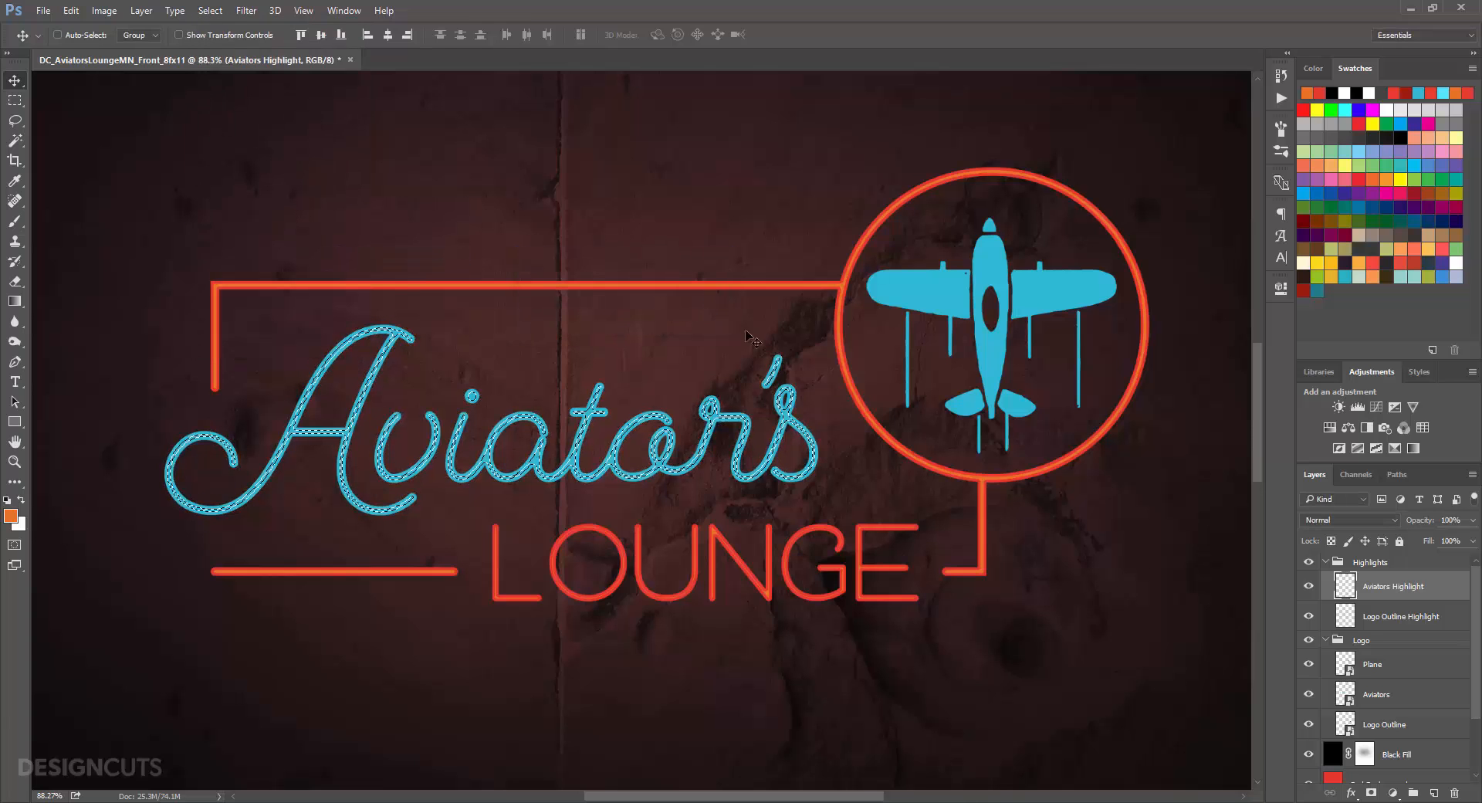
Step: Set the foreground colour to RGB 70, 231, 255, fill the lettering selection with it on the Aviators Highlight layer and deselect
left_click(10, 515)
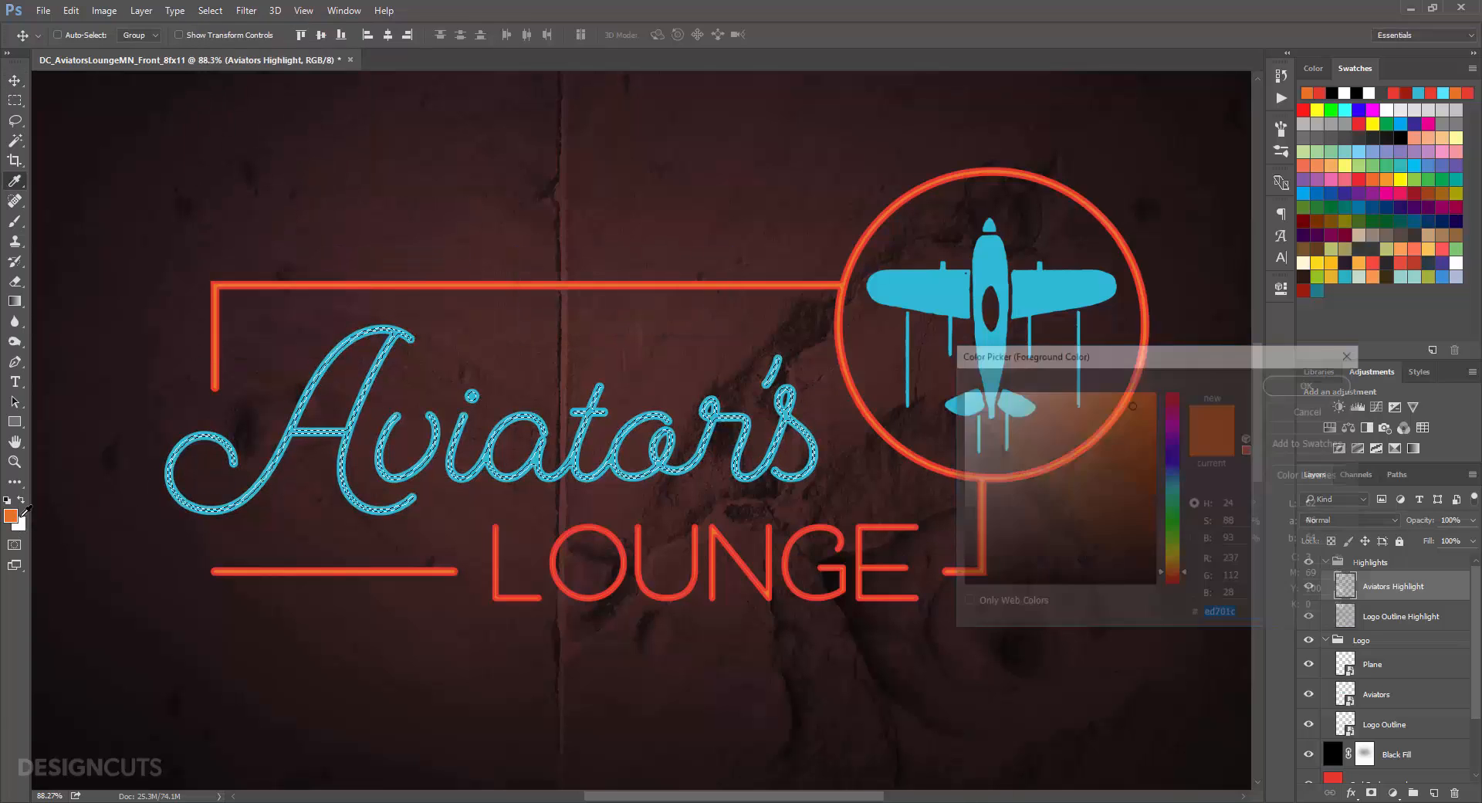
double_click(1233, 560)
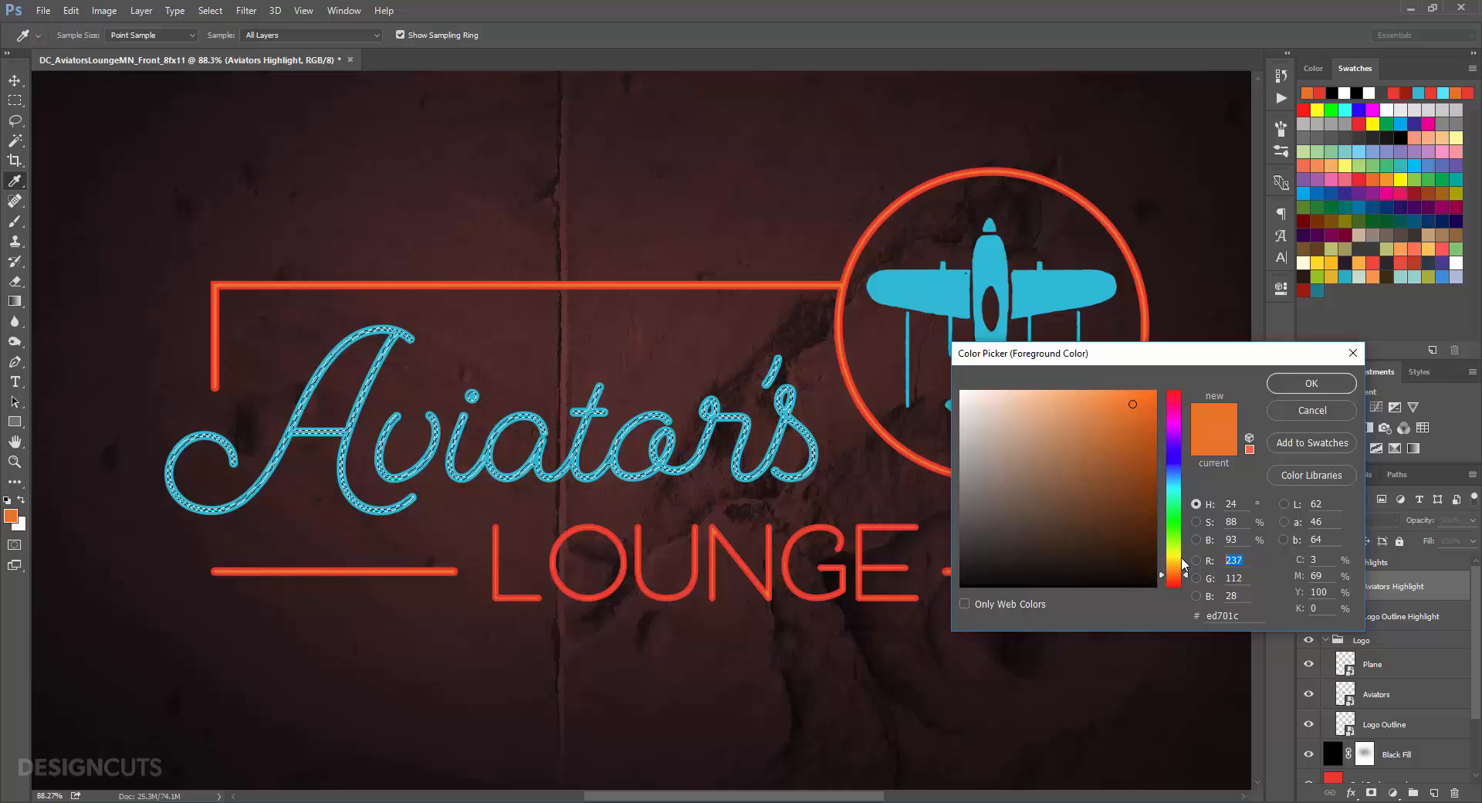
type("70")
key("Tab")
type("231")
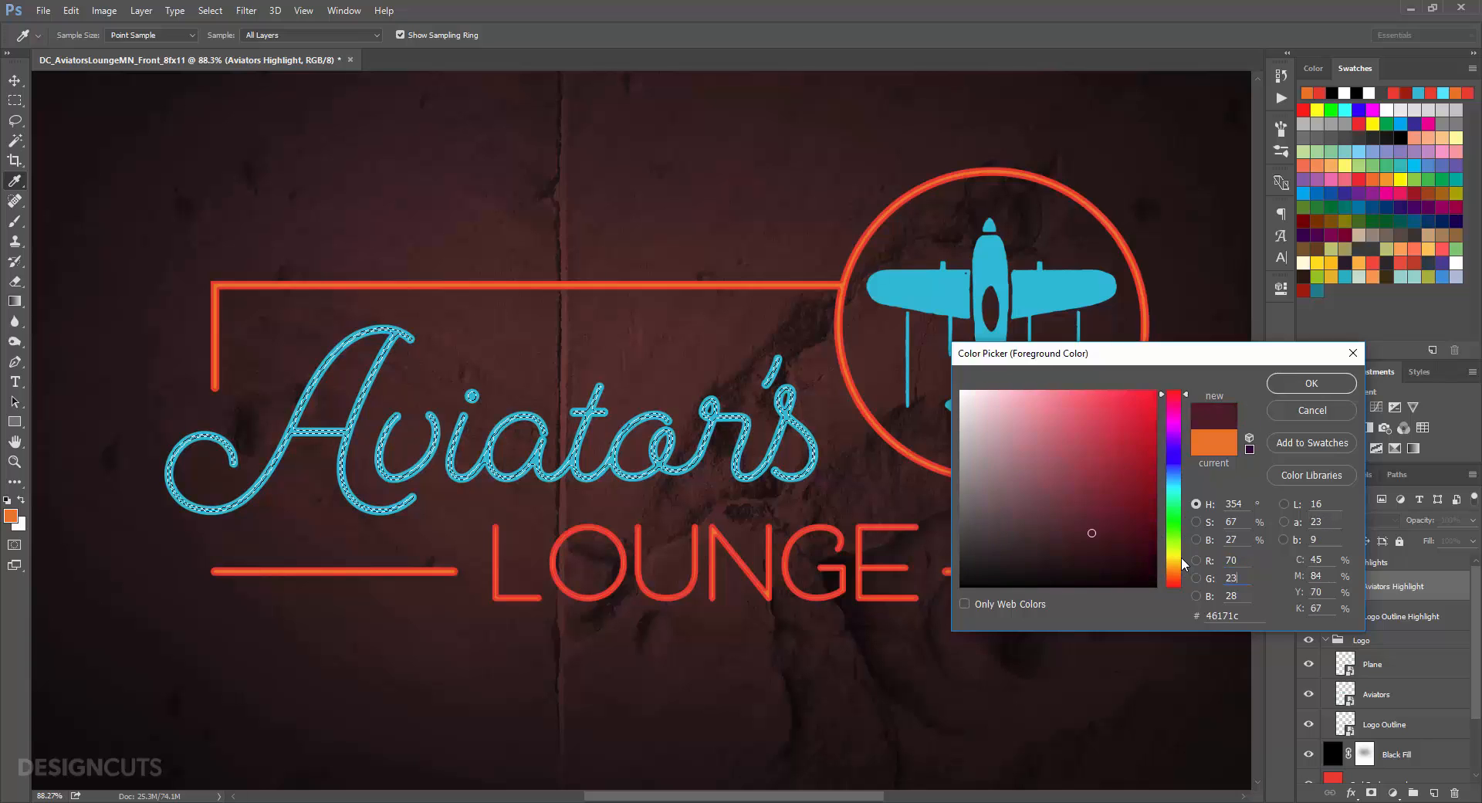
key("Tab")
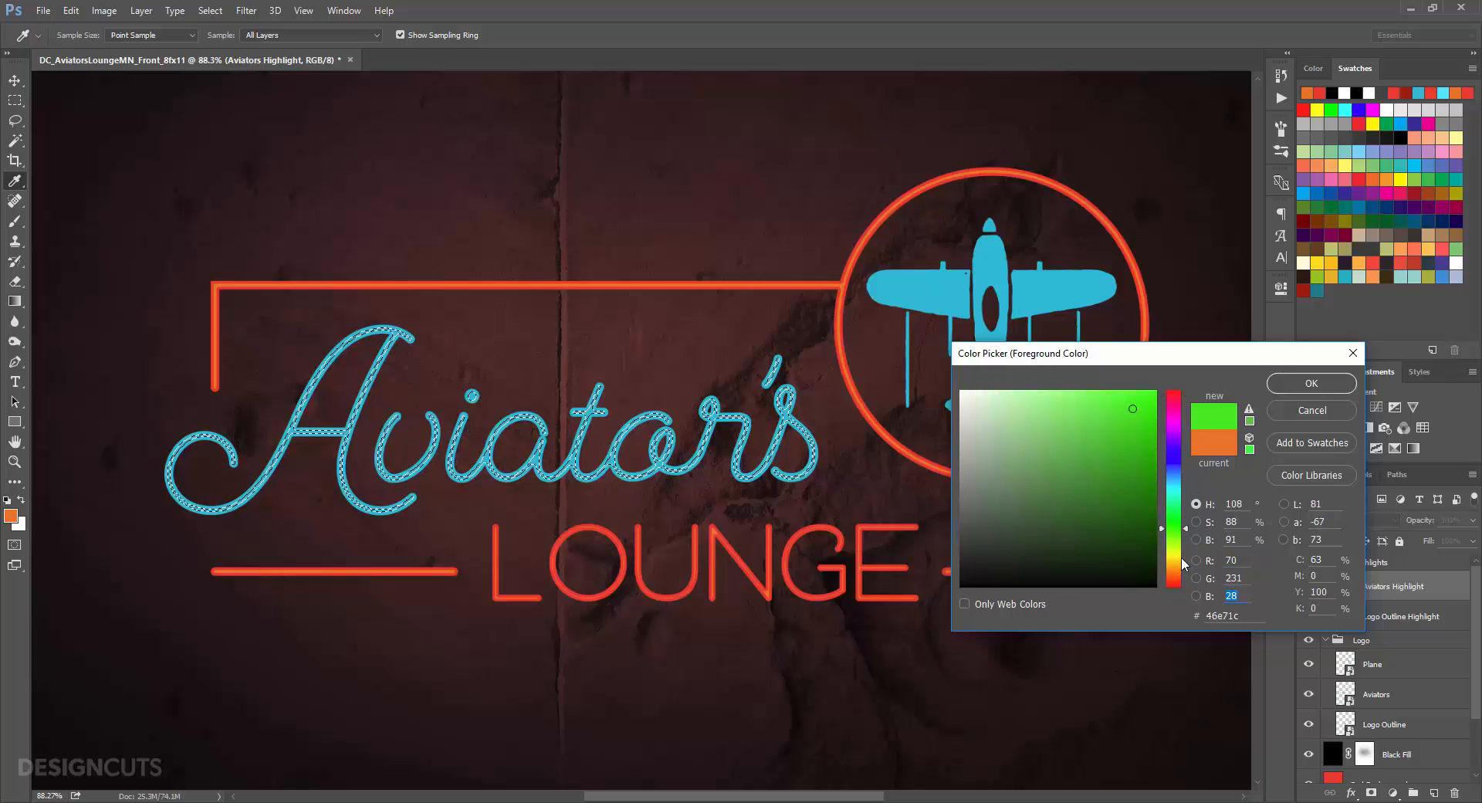
type("255")
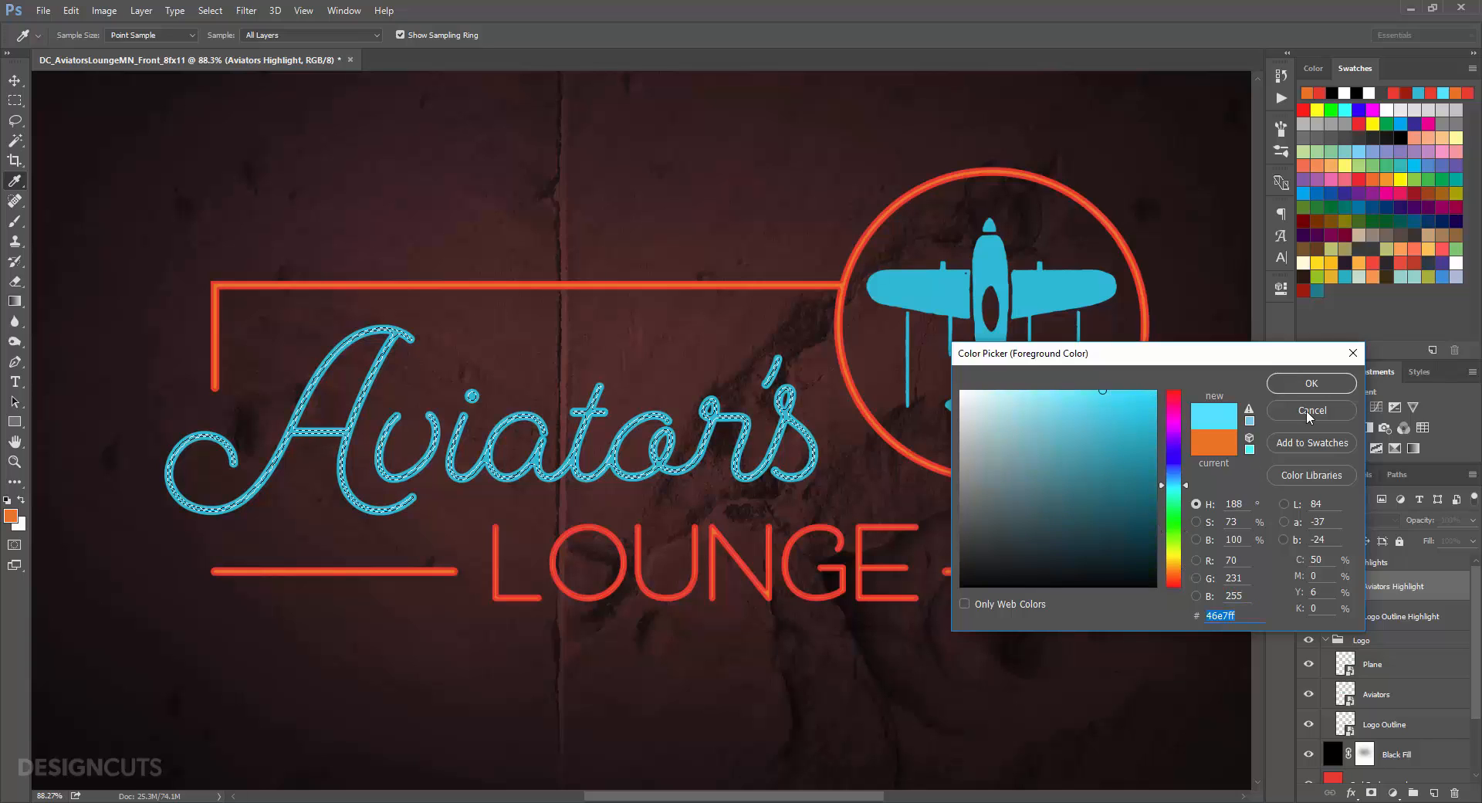
left_click(1311, 383)
key("v")
key("alt+BackSpace")
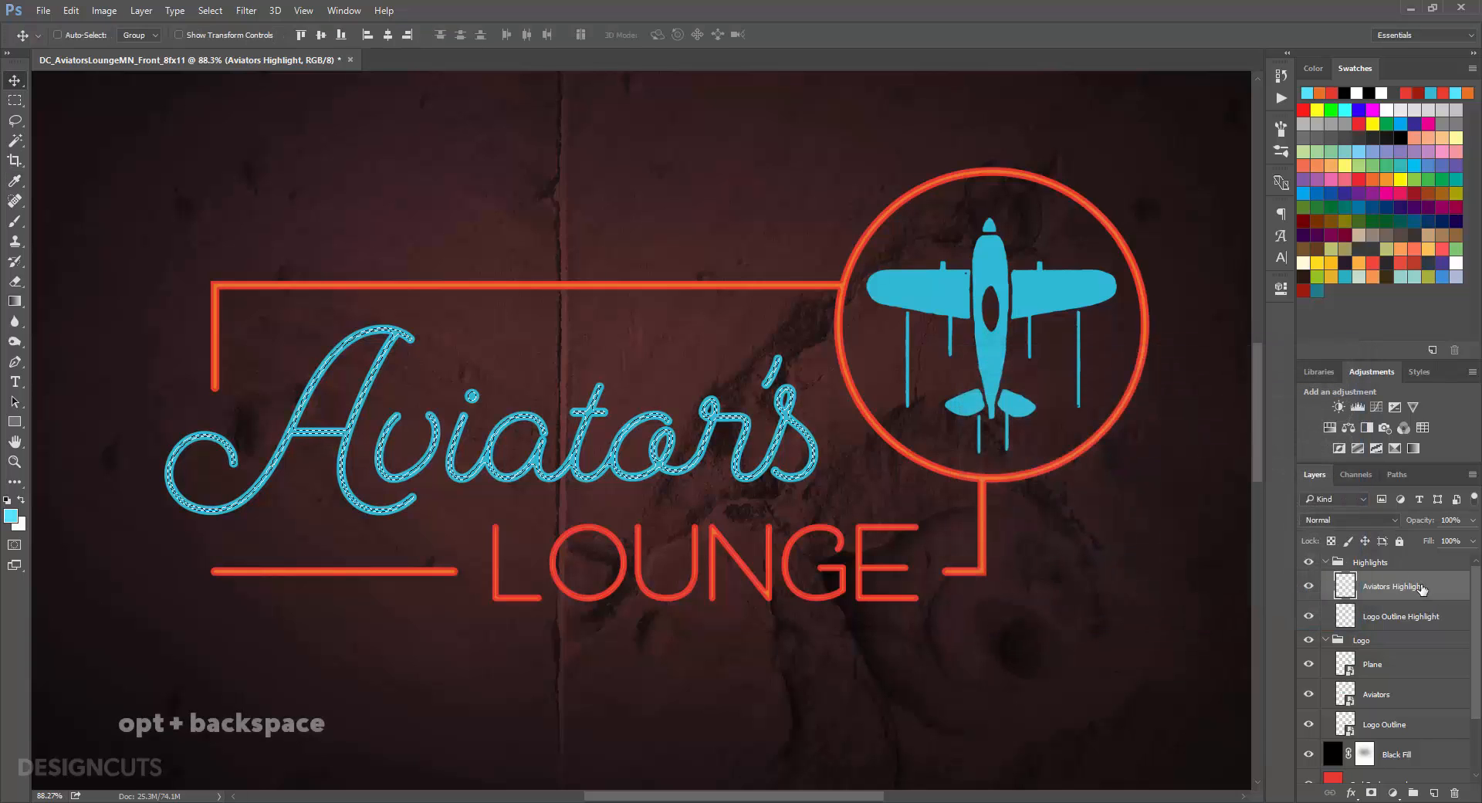
key("ctrl+d")
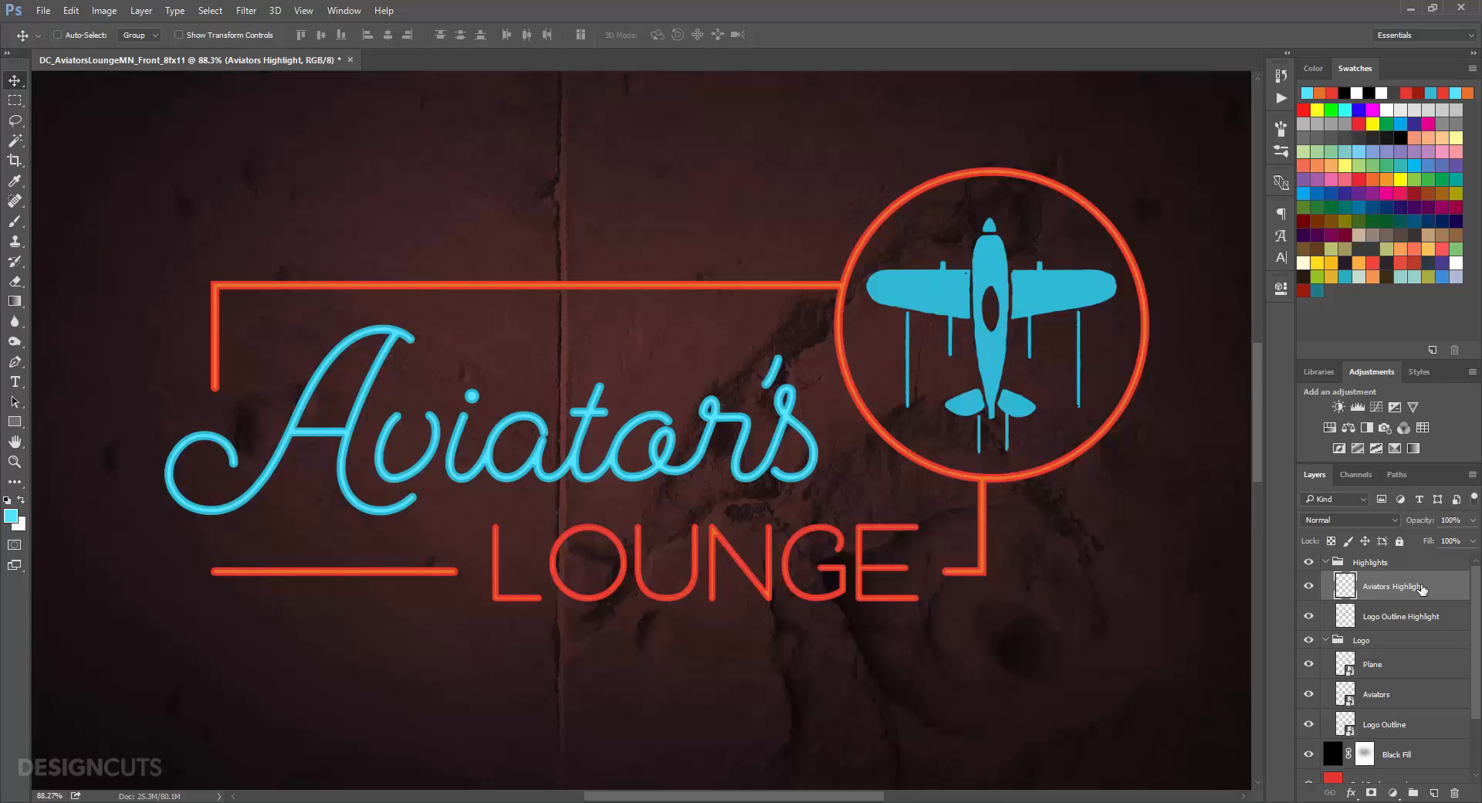
Step: Add a 6 px Stroke layer style to the Plane layer, positioned Inside, in the bright teal colour 46e7ff
left_click(1399, 665)
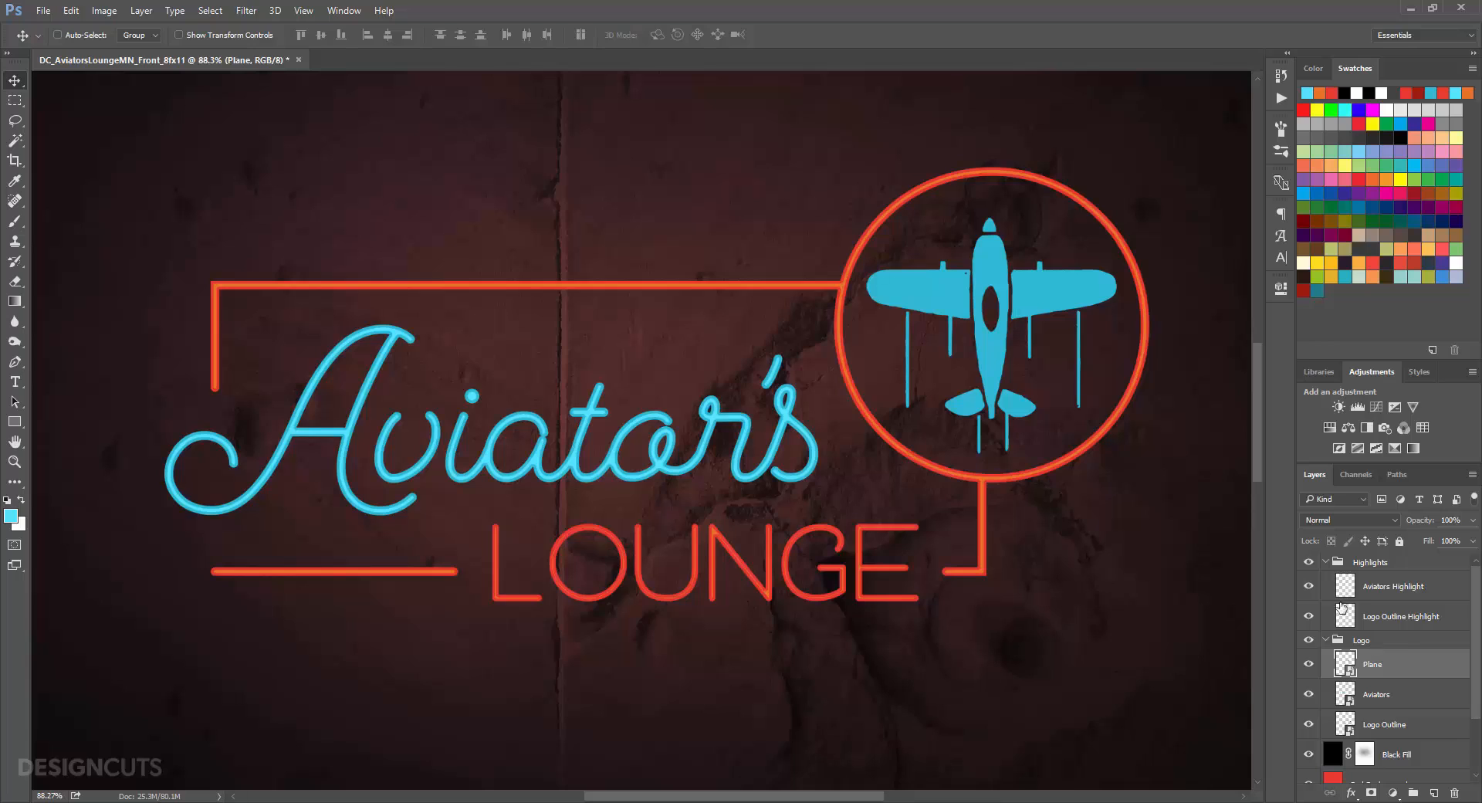
left_click(1325, 562)
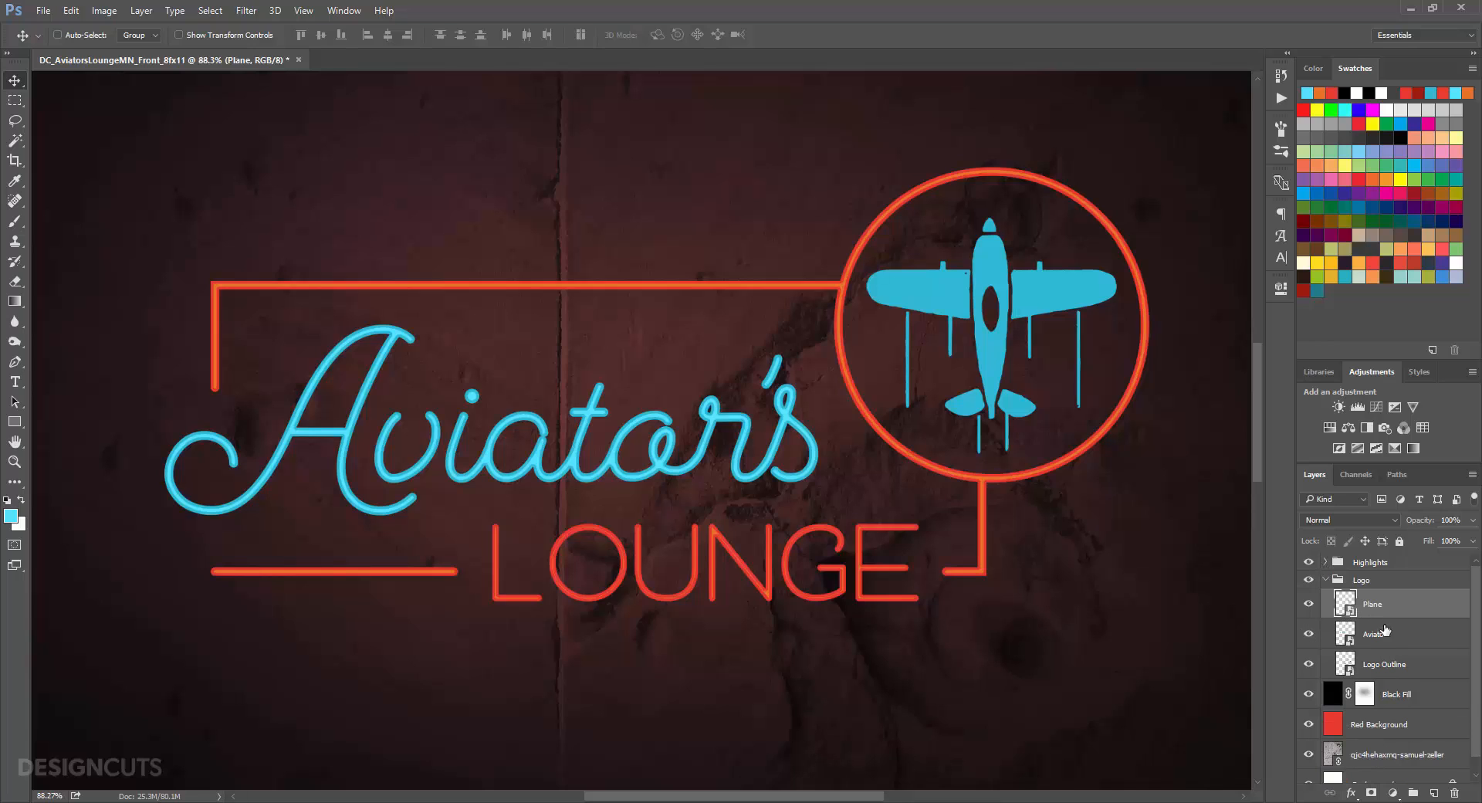
left_click(1350, 793)
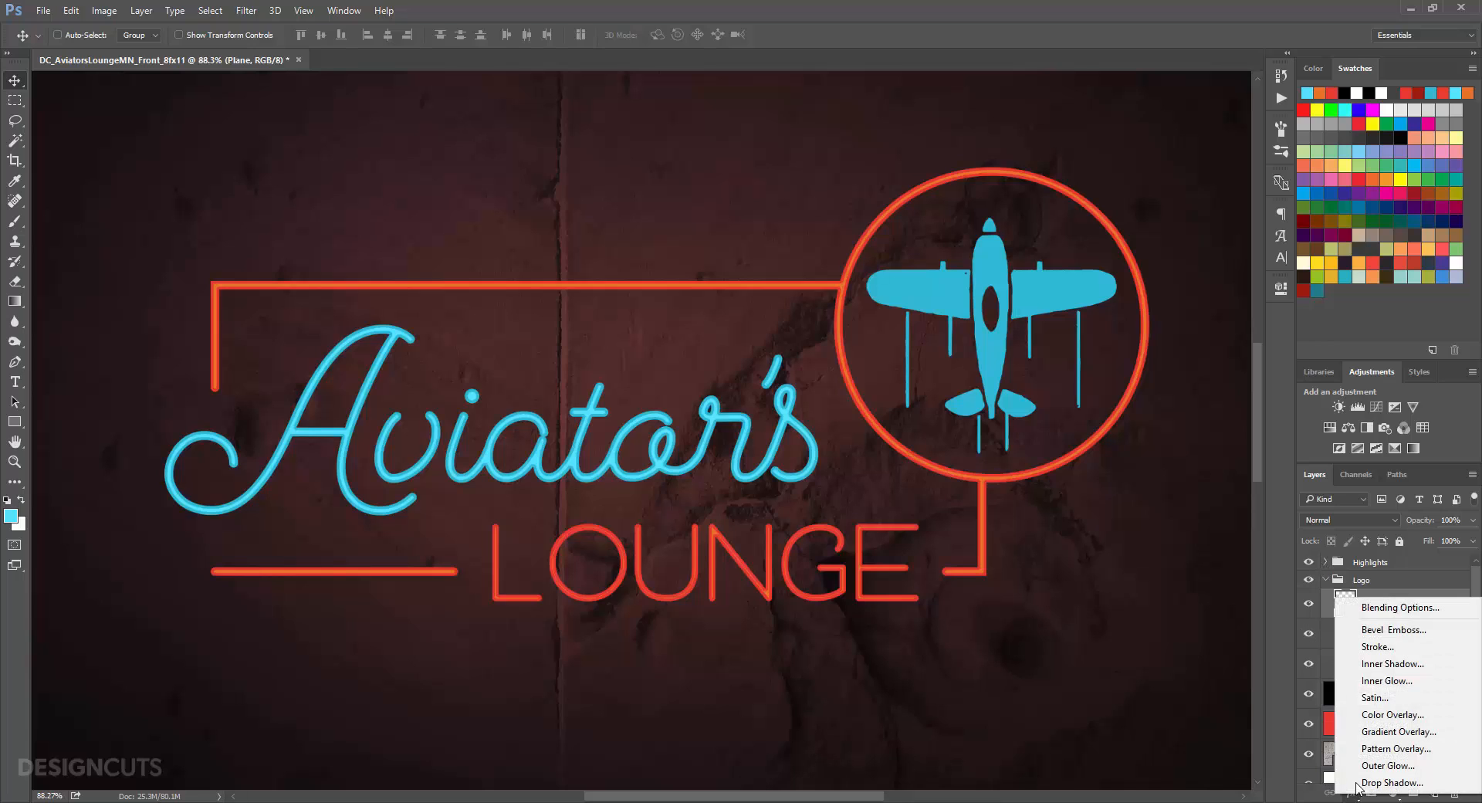
left_click(1375, 646)
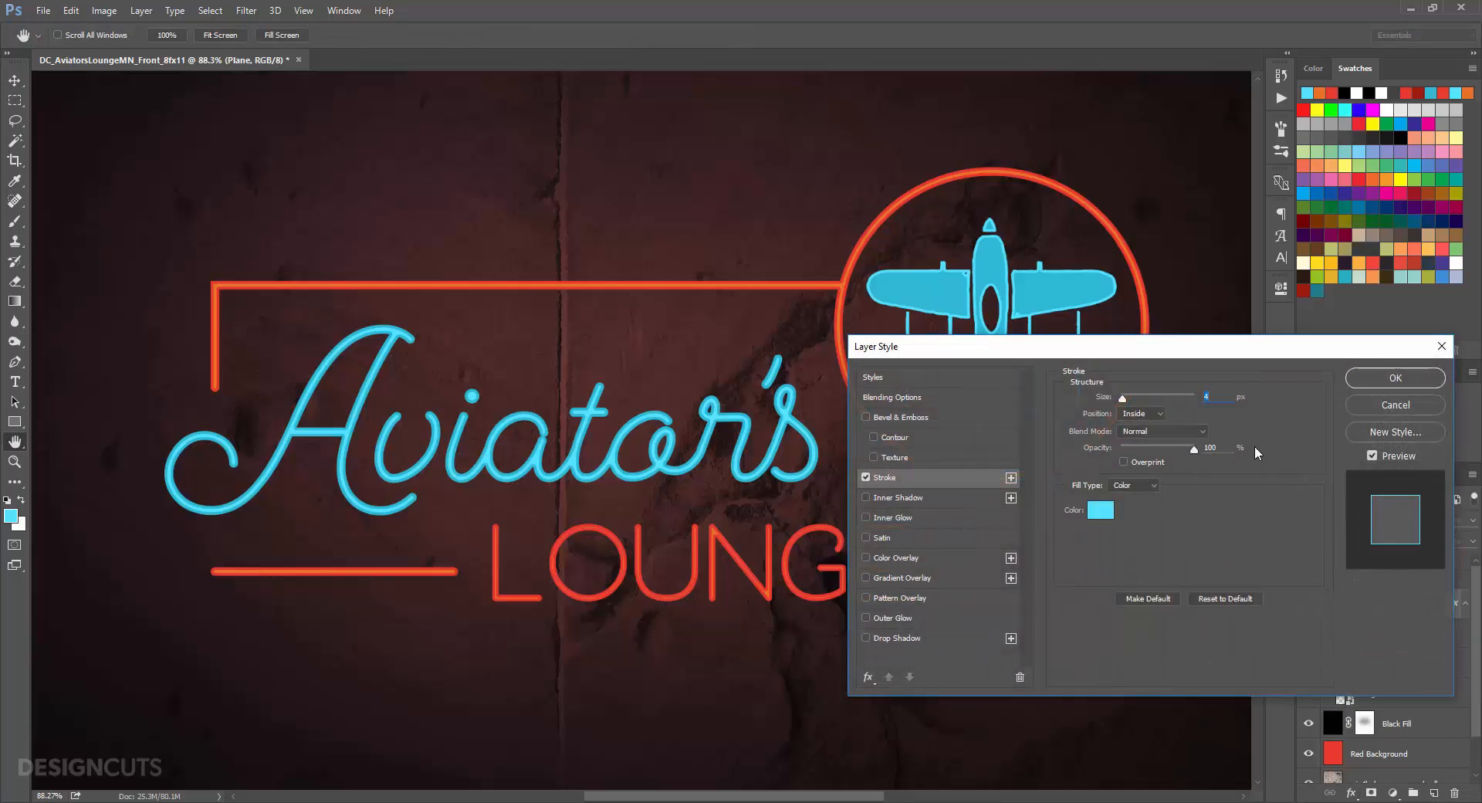
left_click_drag(1242, 357, 1217, 437)
type("6")
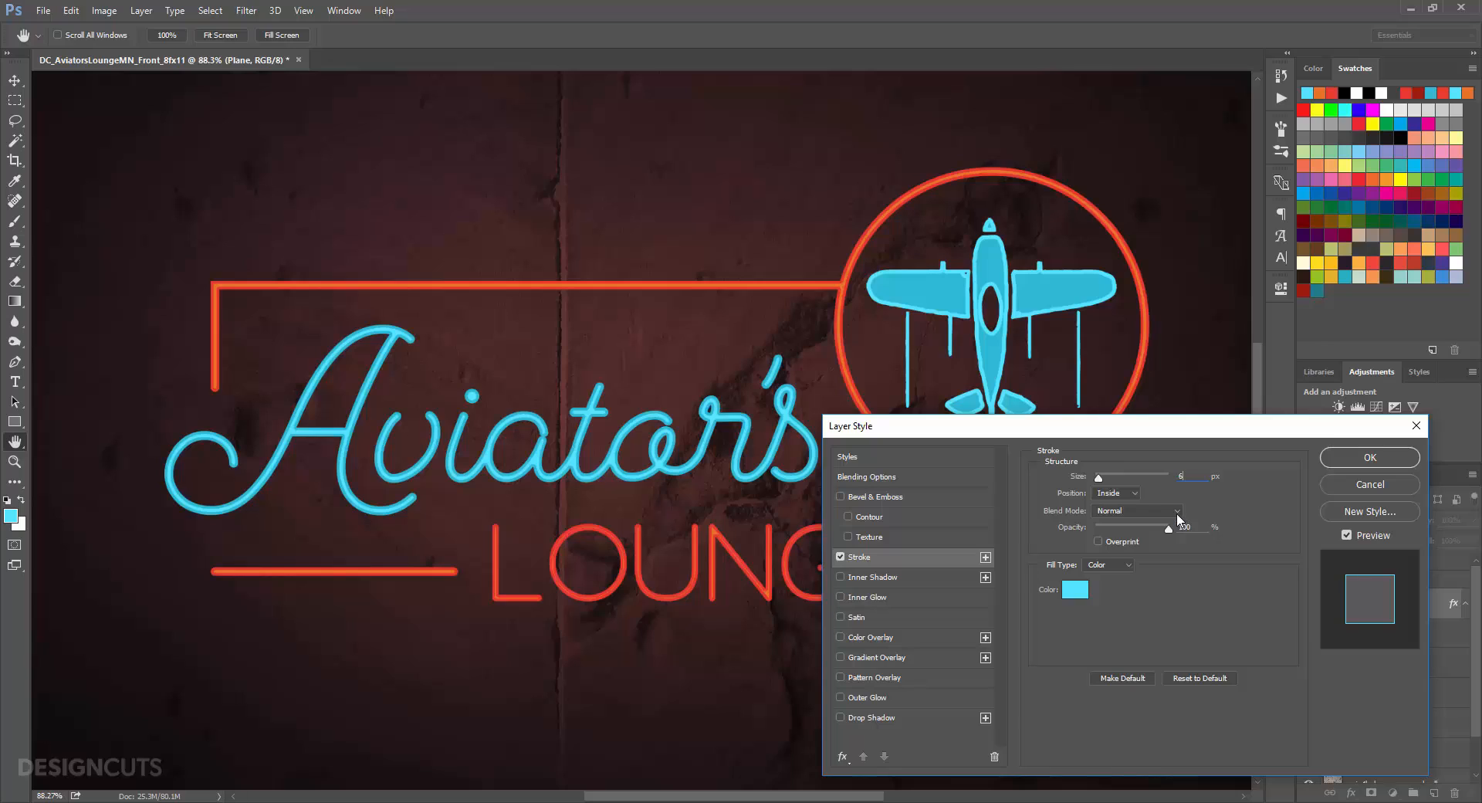
left_click(1137, 494)
left_click(1117, 512)
left_click(1067, 591)
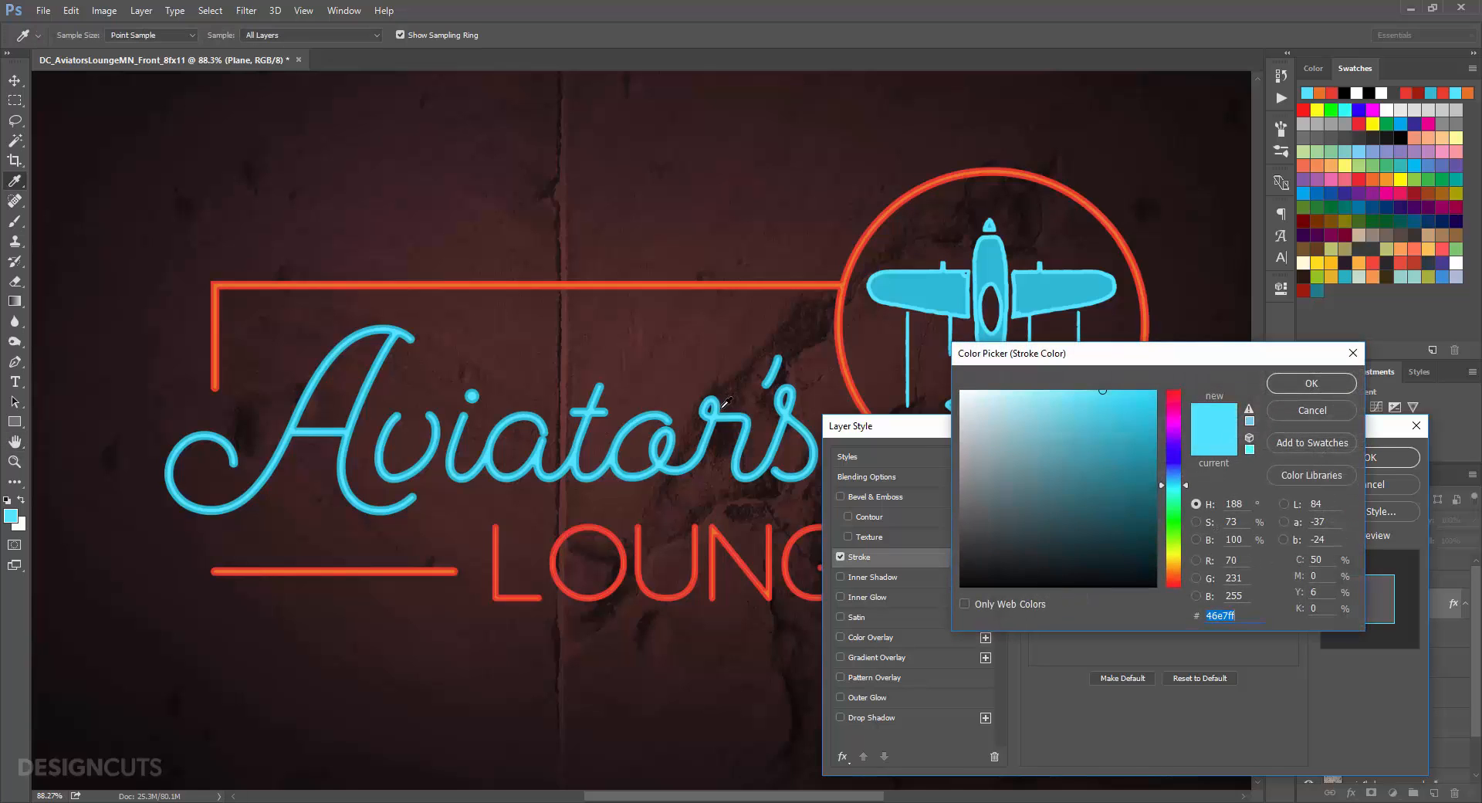
left_click(1304, 382)
left_click(1342, 459)
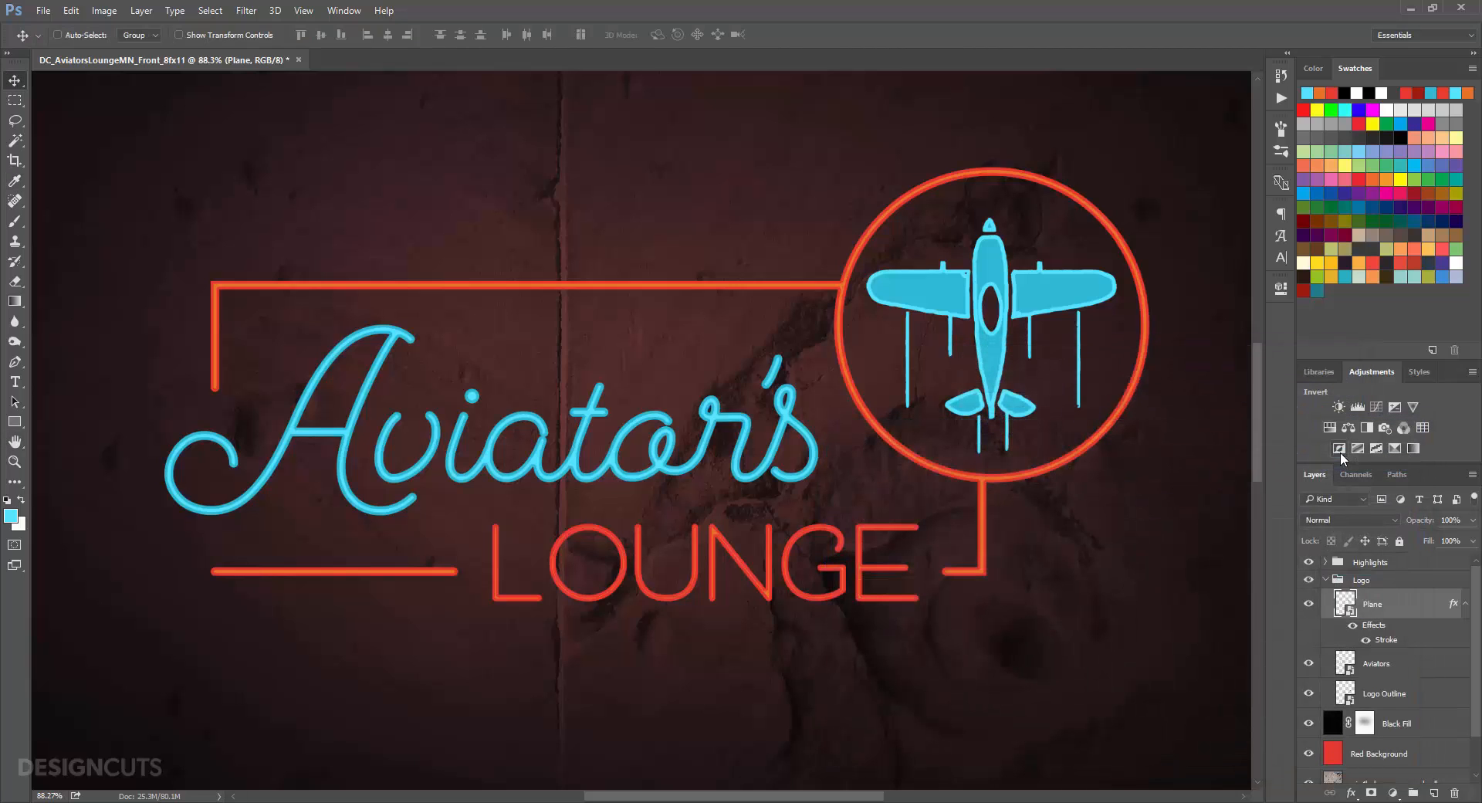
left_click(1465, 606)
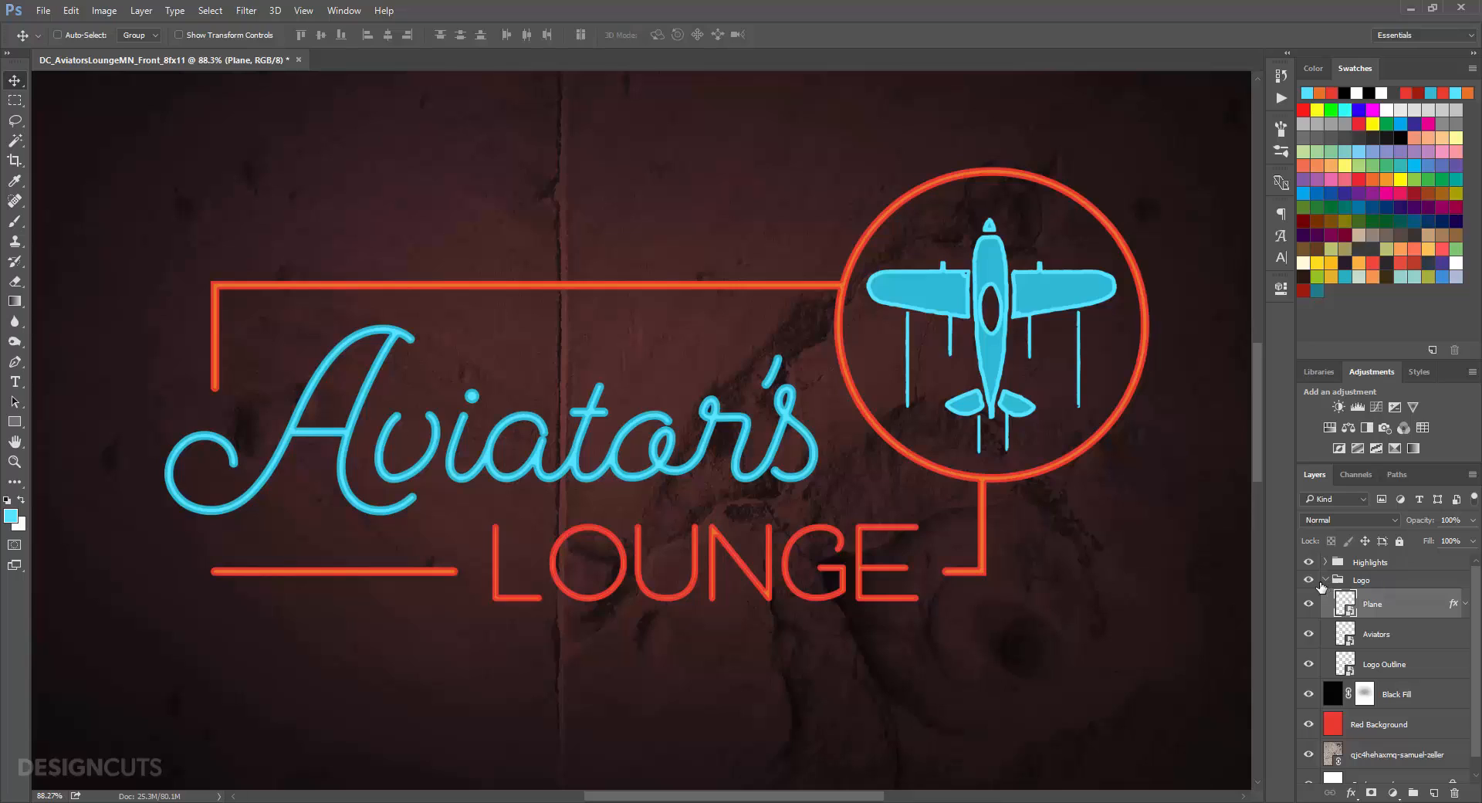
Step: Add a layer named Teal Glow directly above the Black Fill layer, below the Logo group
left_click(1324, 580)
left_click(1328, 605)
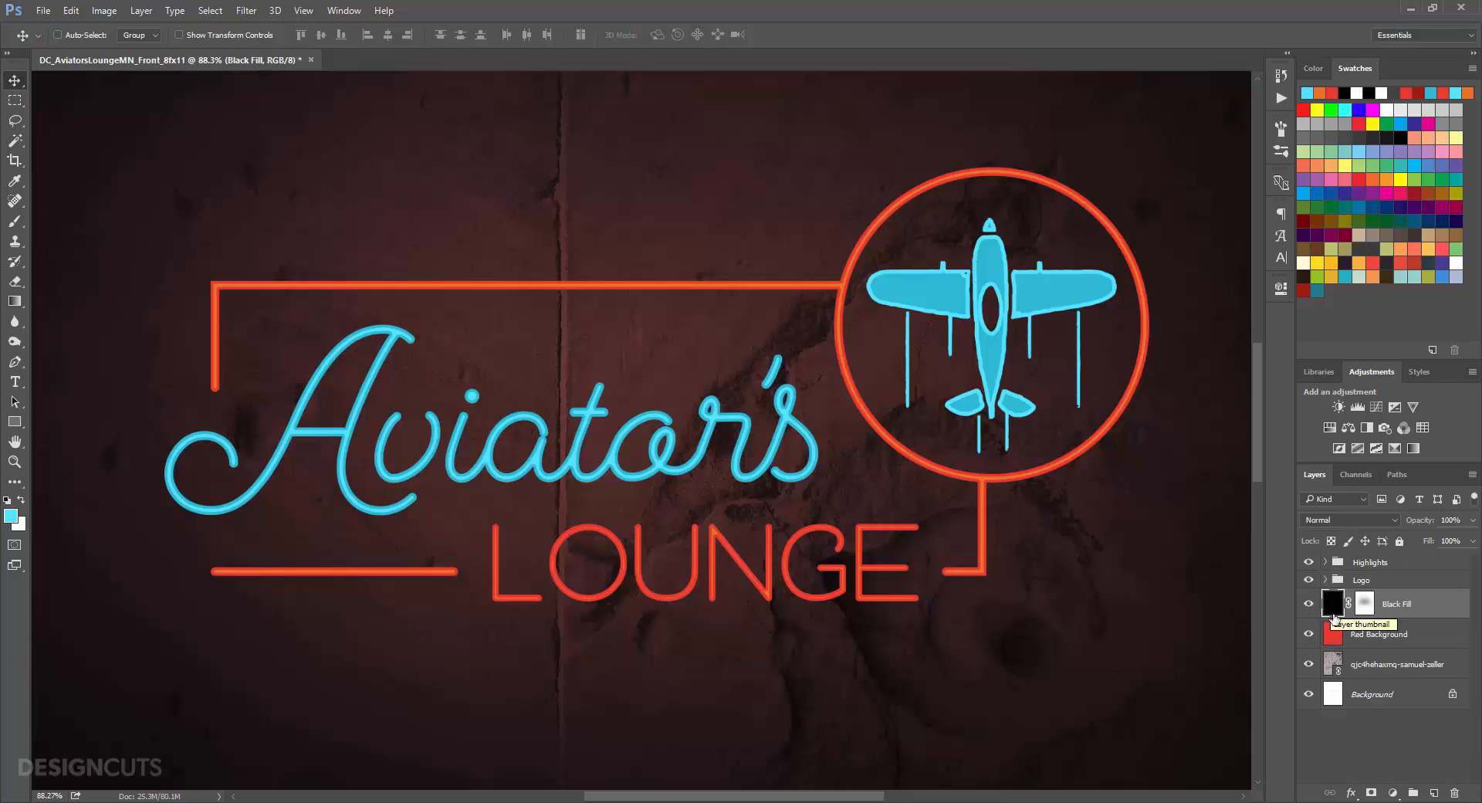
left_click(1433, 793)
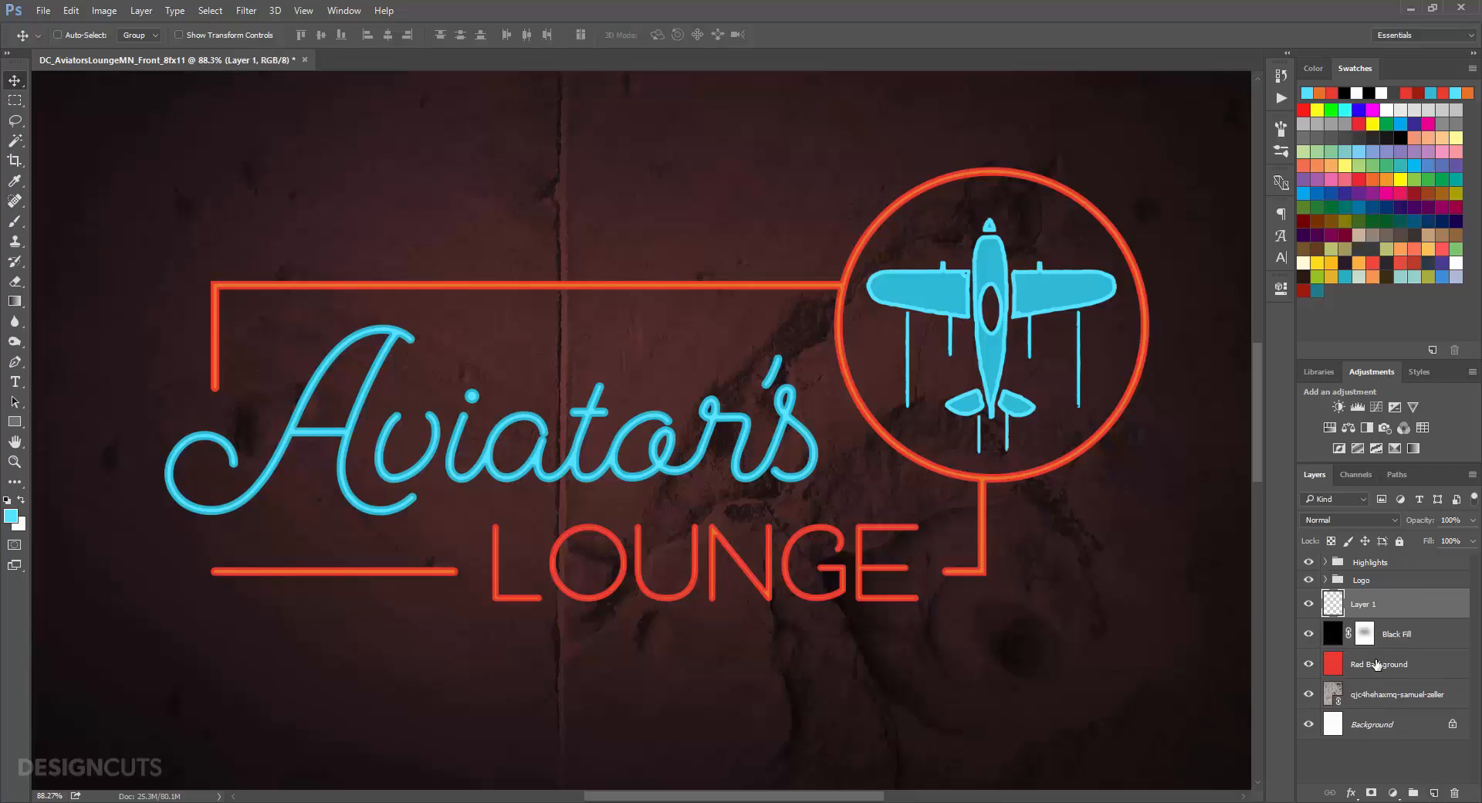
double_click(1363, 604)
type("Teal Glow")
key("Return")
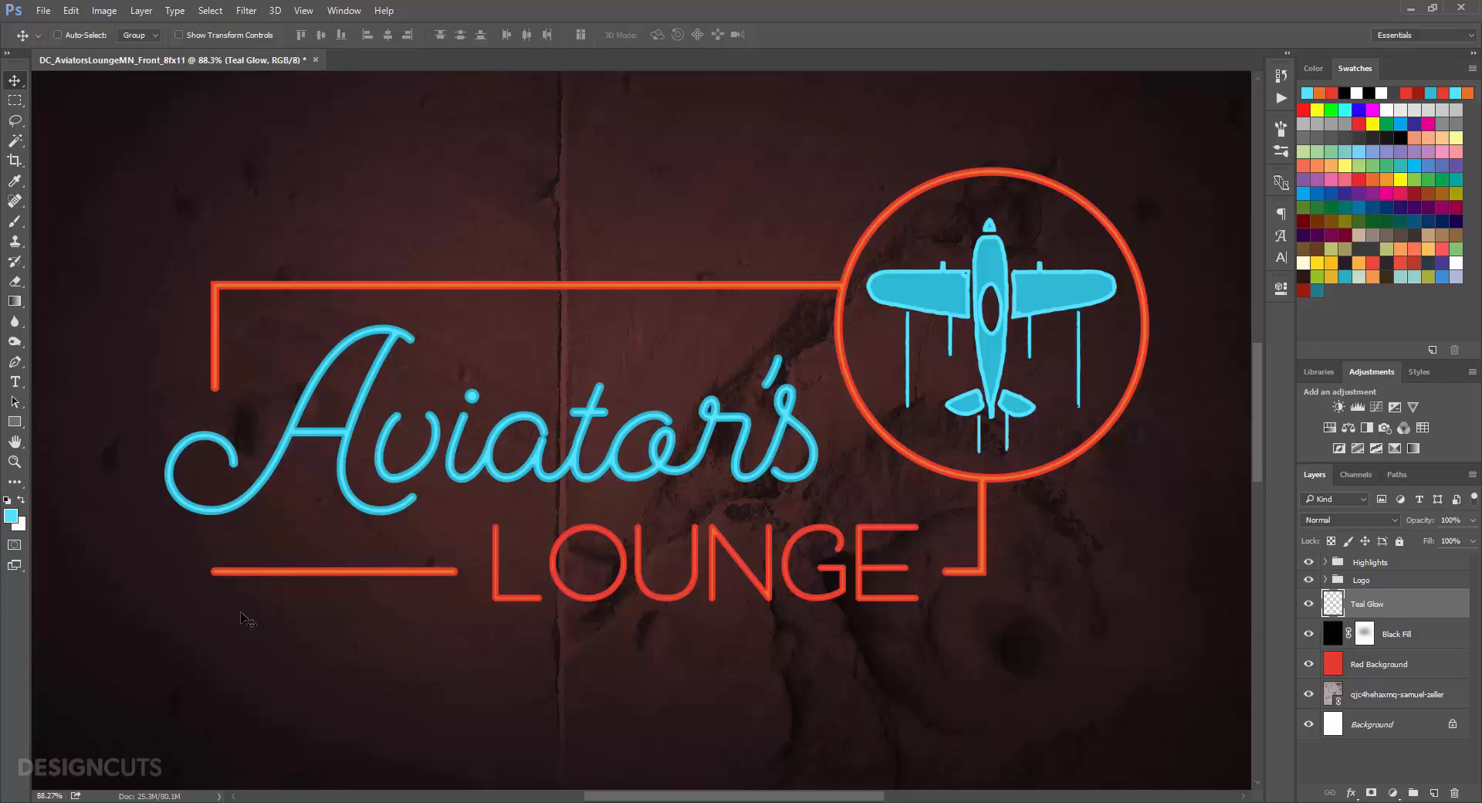
Step: Set the foreground colour to the darker teal sampled from the edge of the Aviator's lettering
left_click(11, 516)
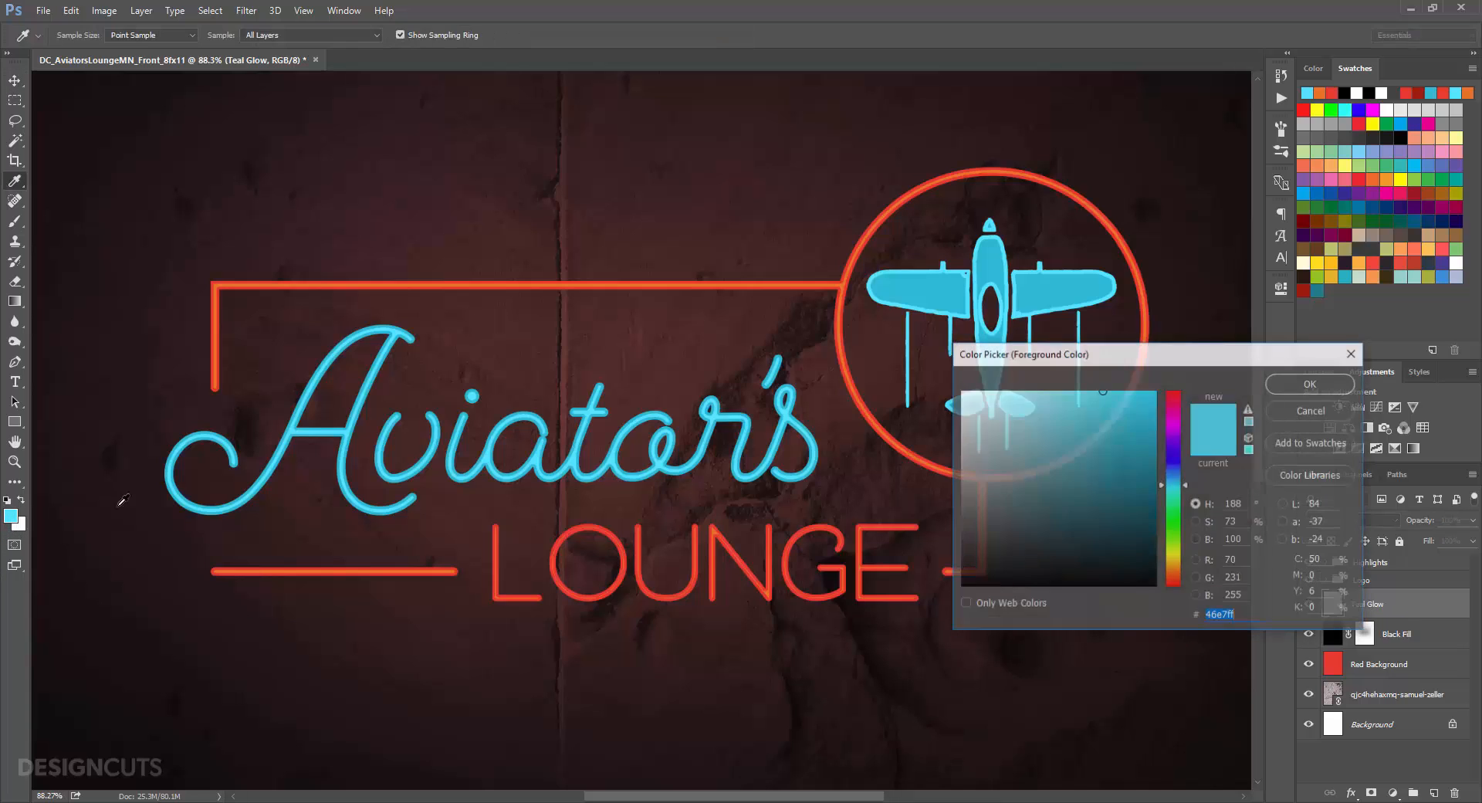
left_click(240, 444)
left_click(1294, 386)
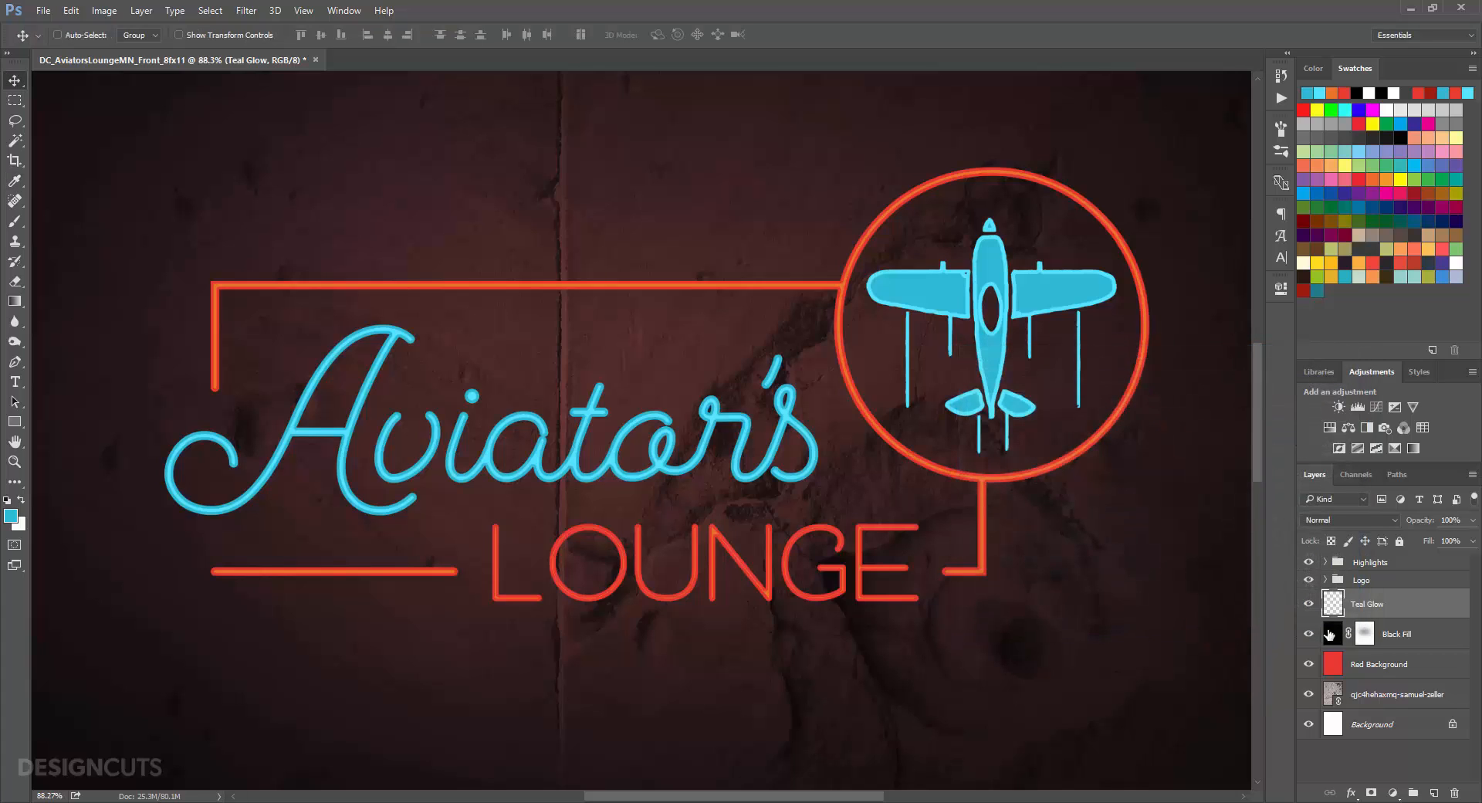
Step: Load the Plane and Aviators layers' shapes as one combined selection and expand it by 20 pixels
left_click(1325, 580)
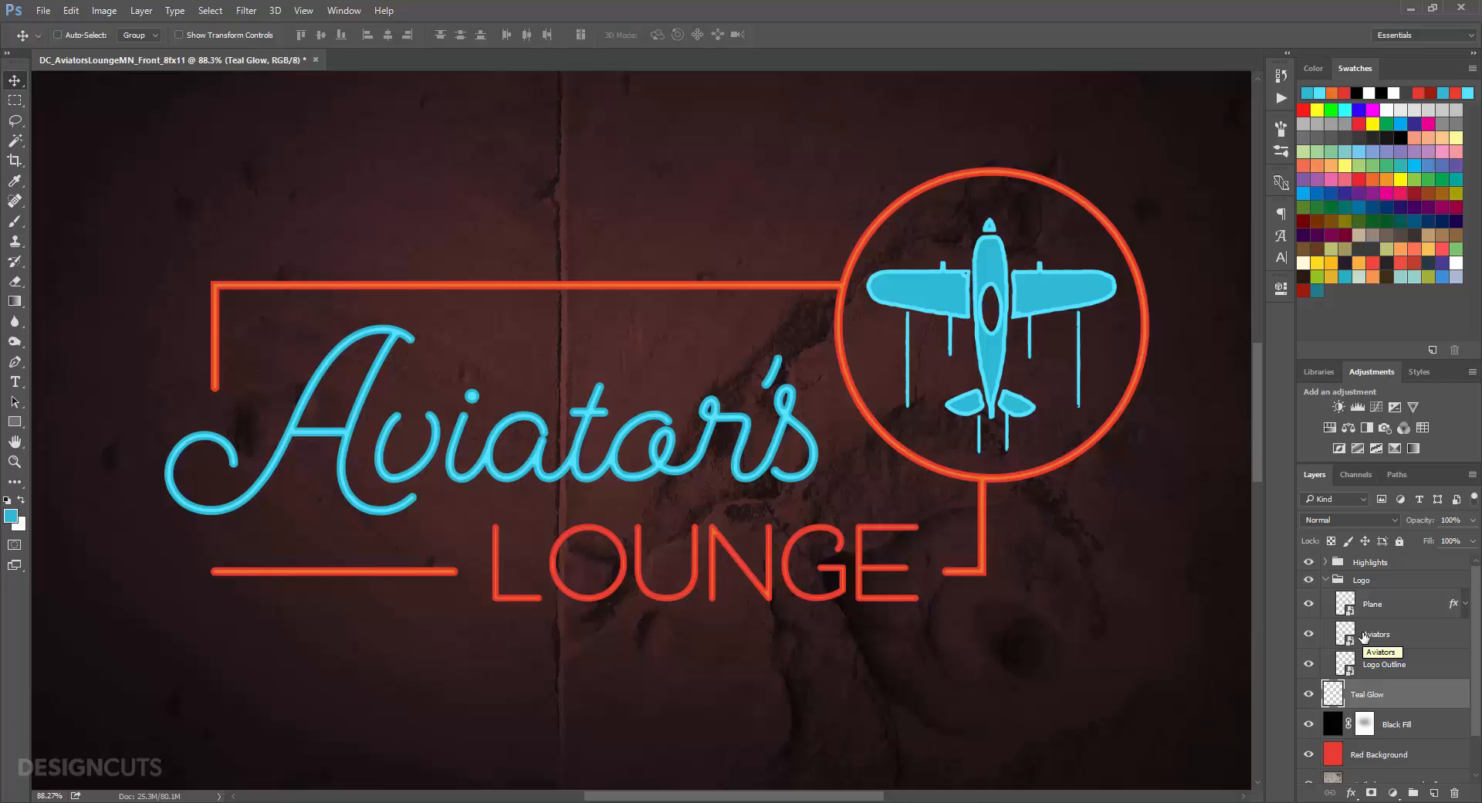
left_click(1344, 602, "ctrl+shift")
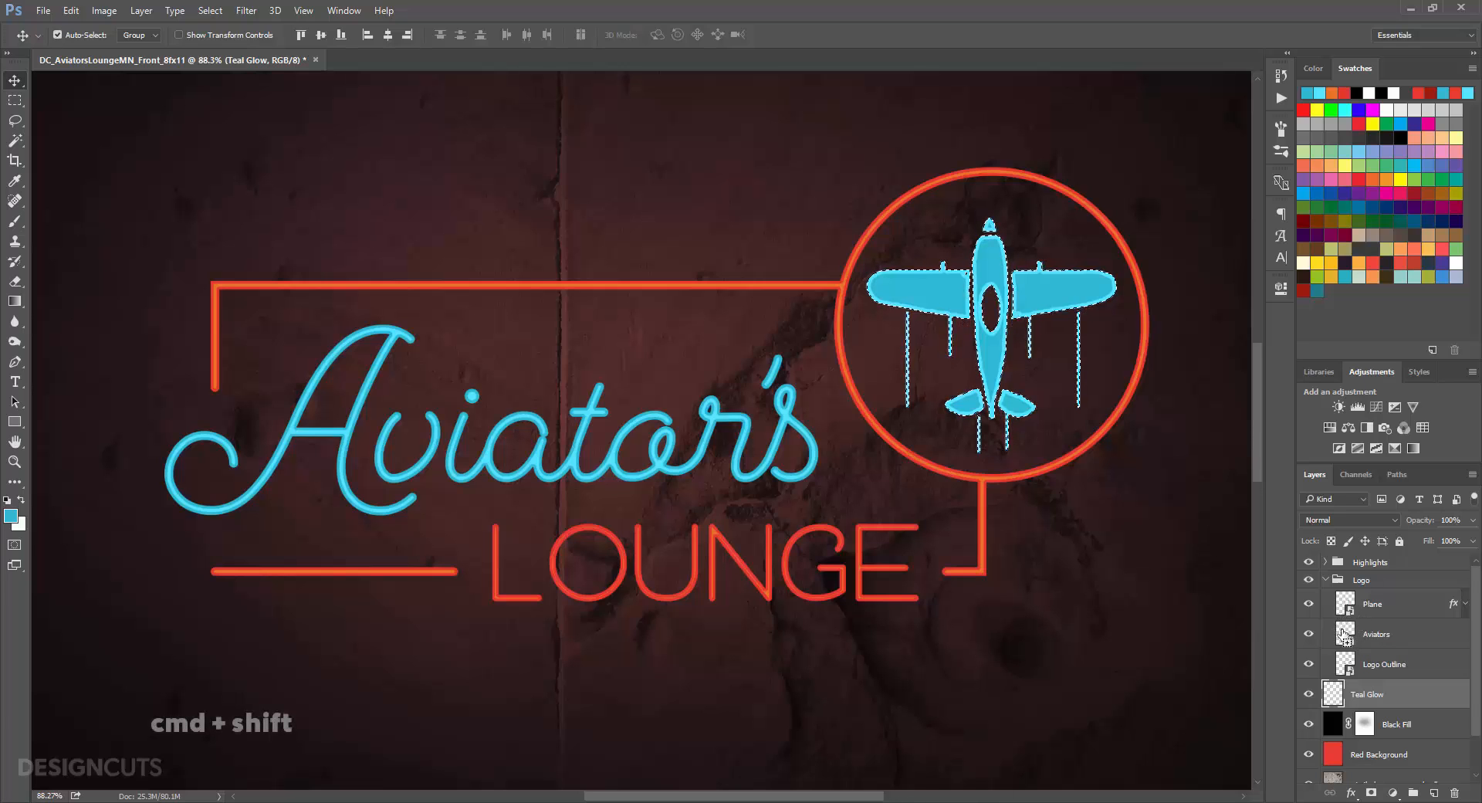
left_click(1343, 634, "ctrl+shift")
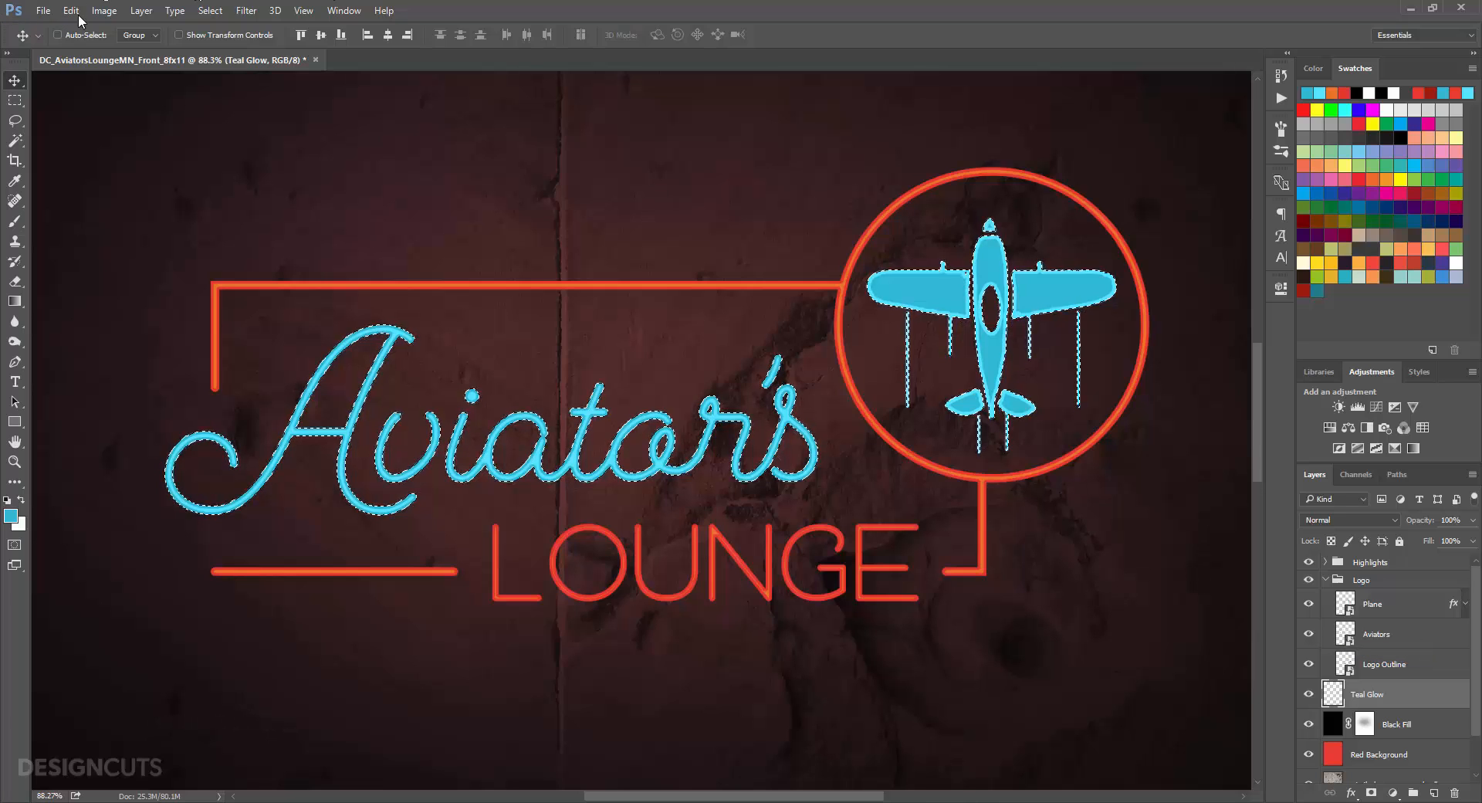
left_click(210, 10)
mouse_move(321, 223)
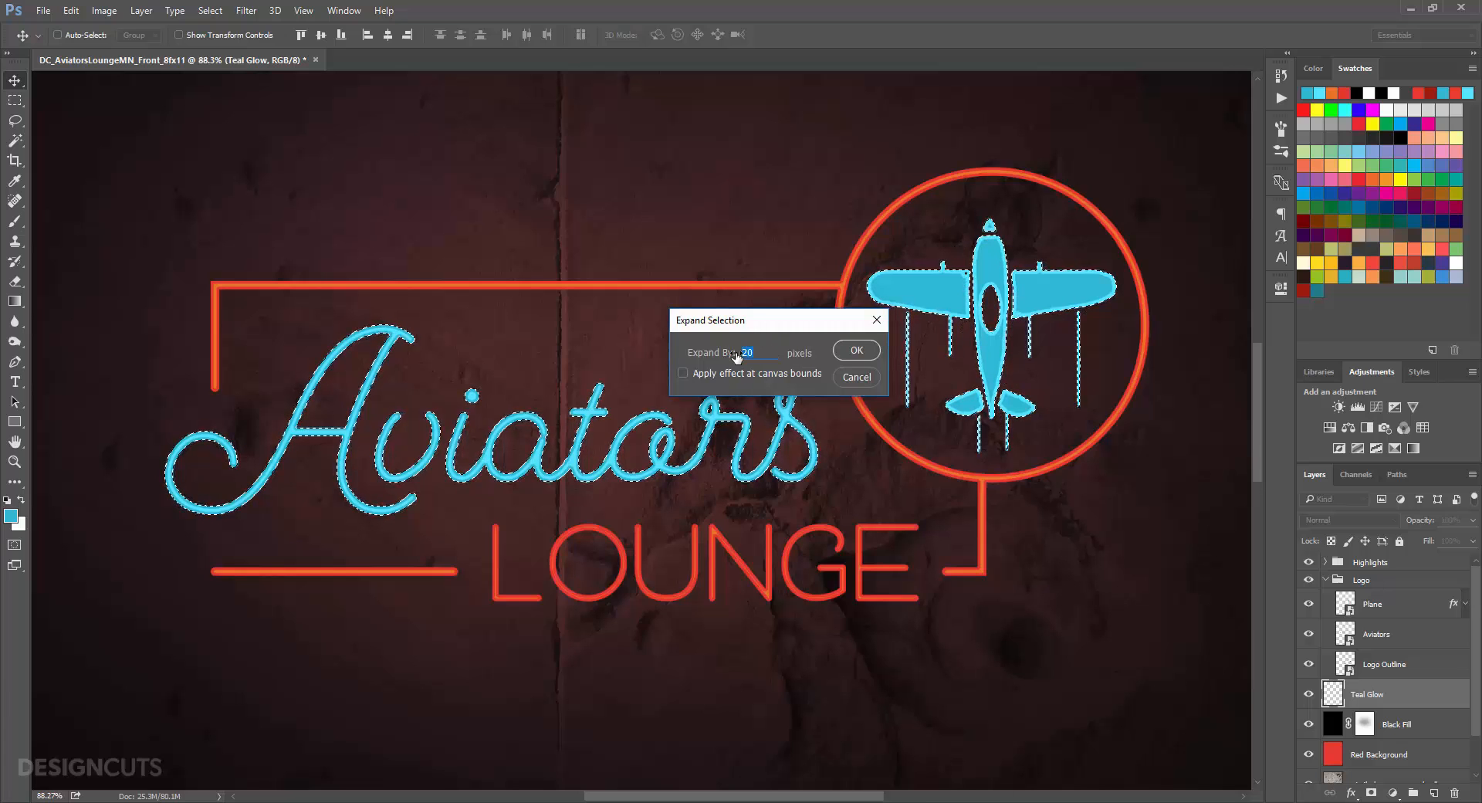
type("20")
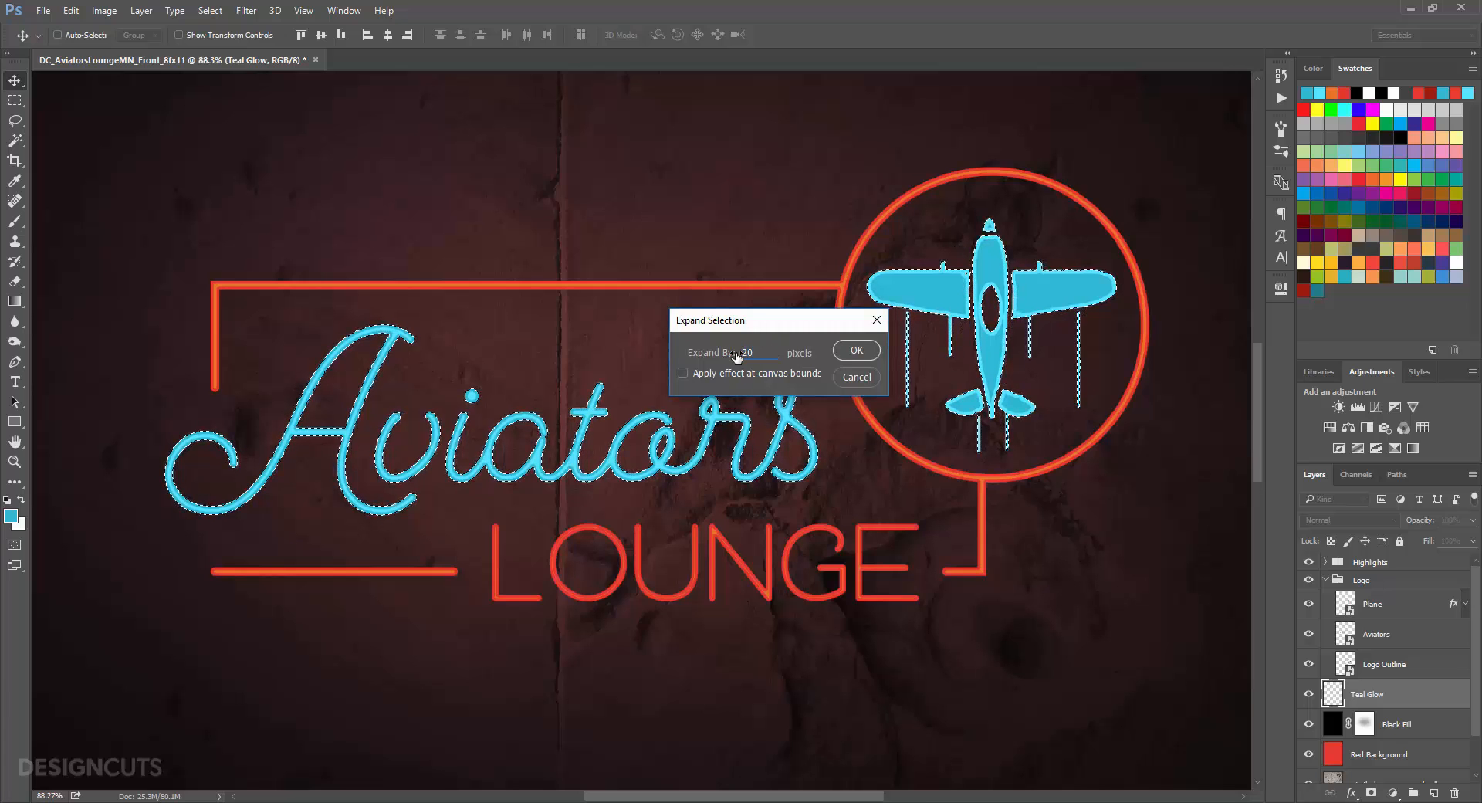
left_click(847, 352)
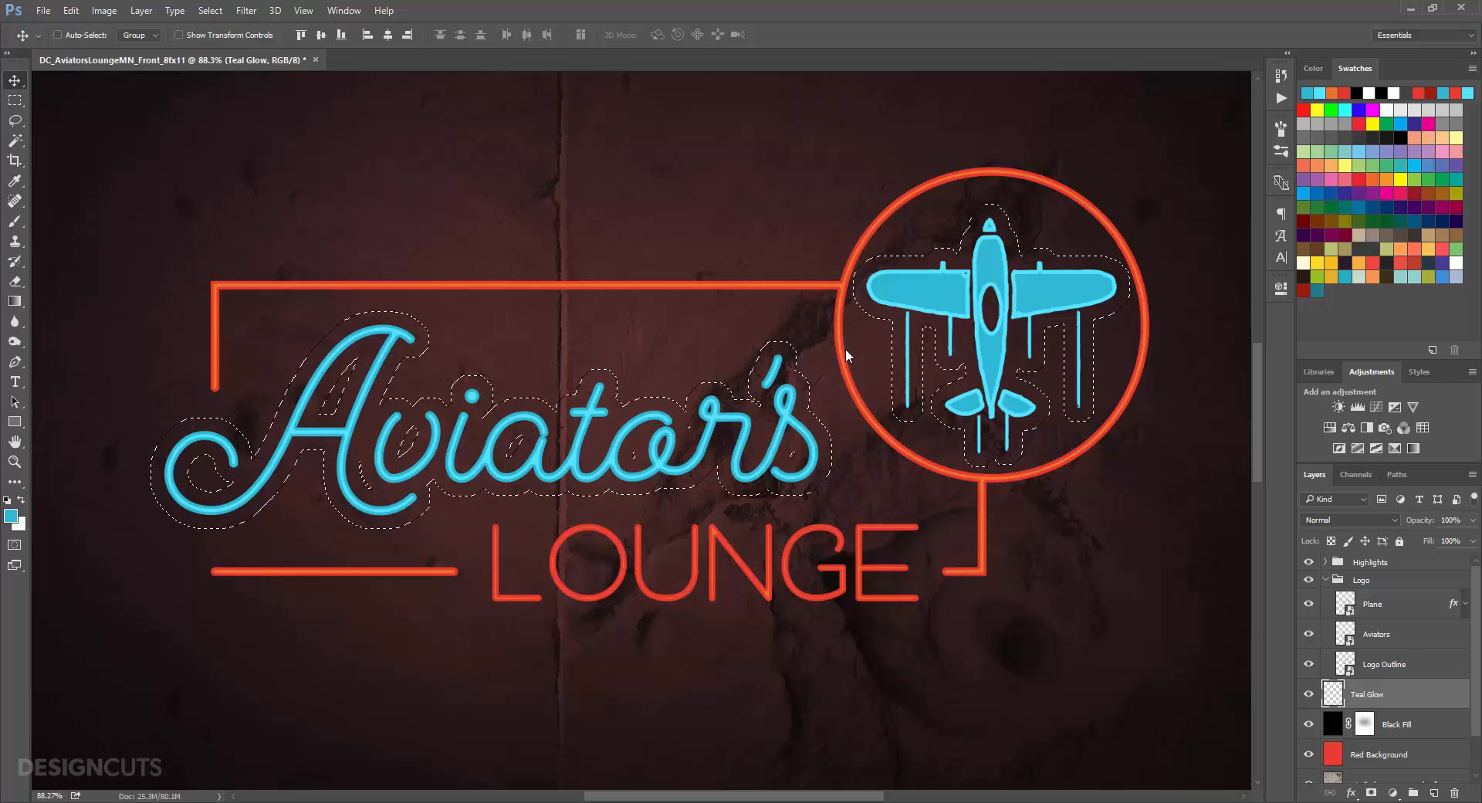
Step: Feather the expanded plane and lettering selection with a radius of 50 pixels
left_click(199, 11)
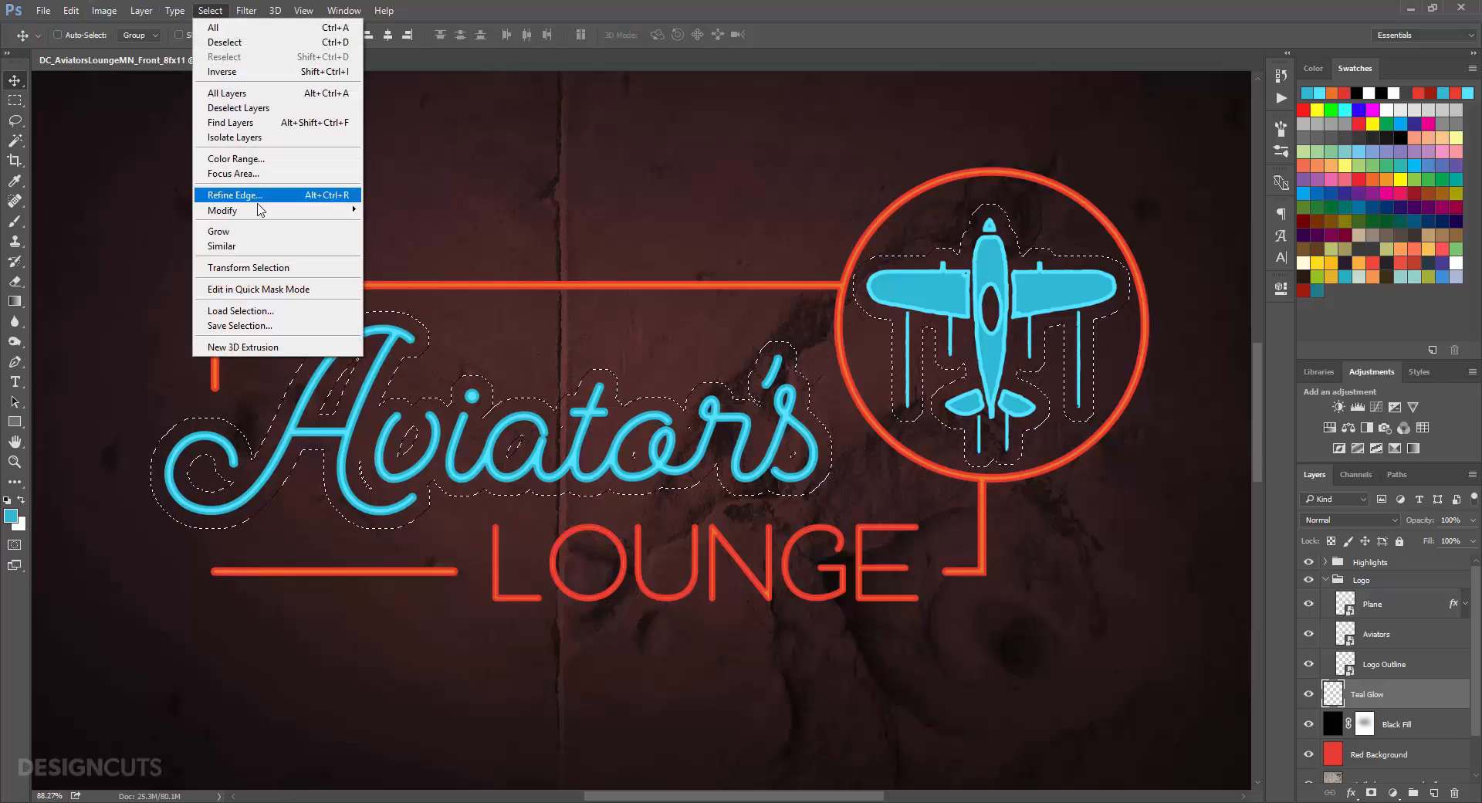
mouse_move(348, 211)
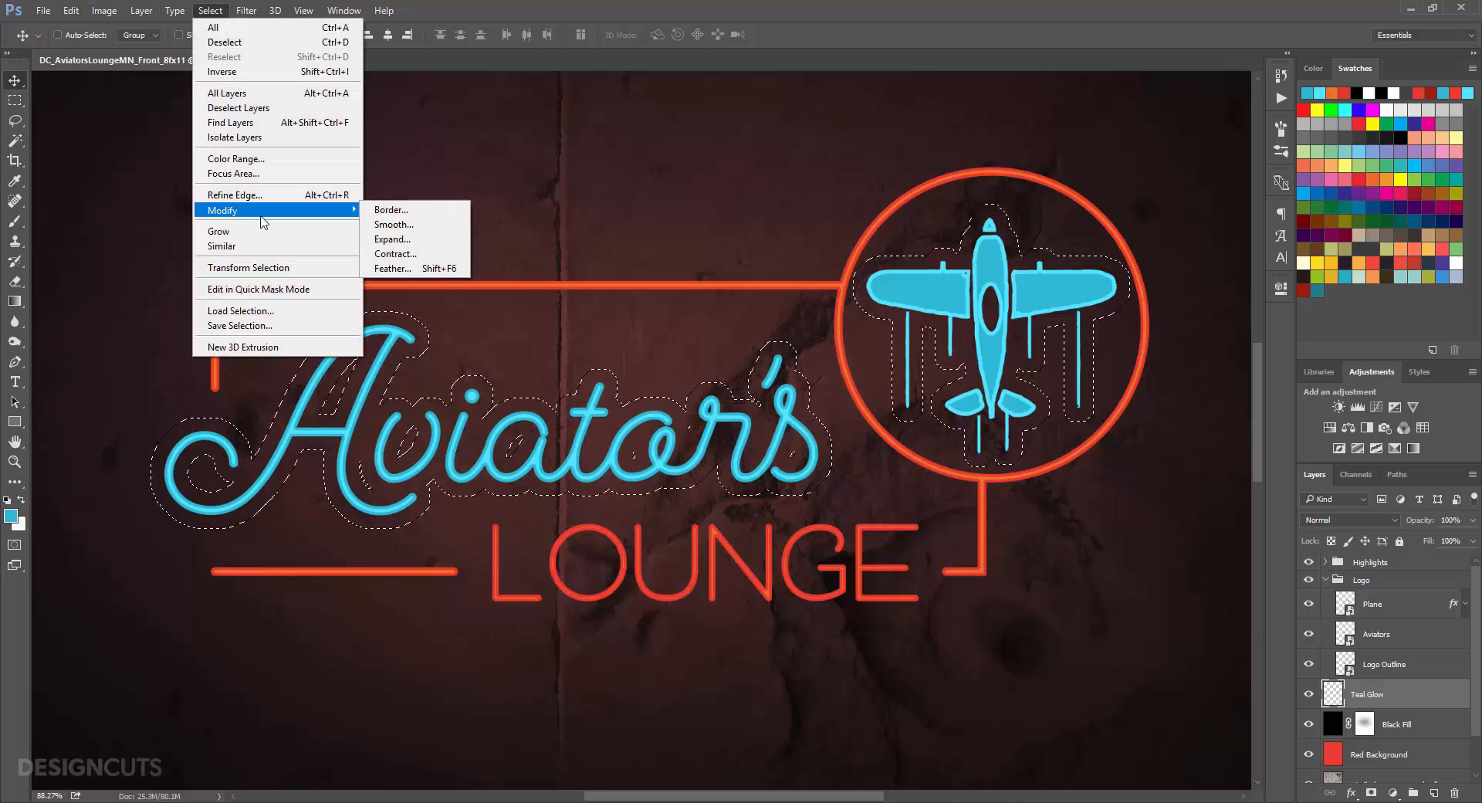
left_click(392, 268)
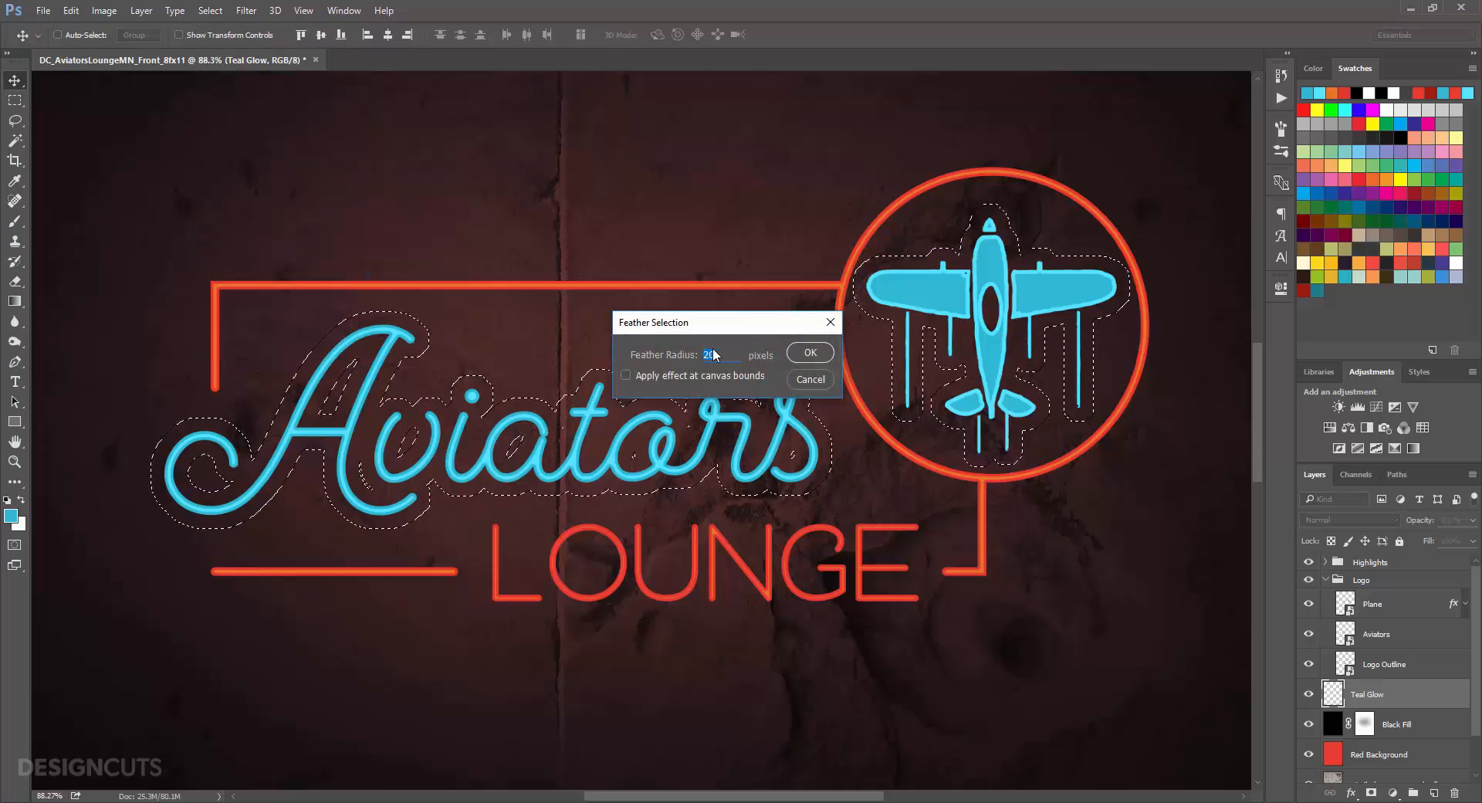
type("50")
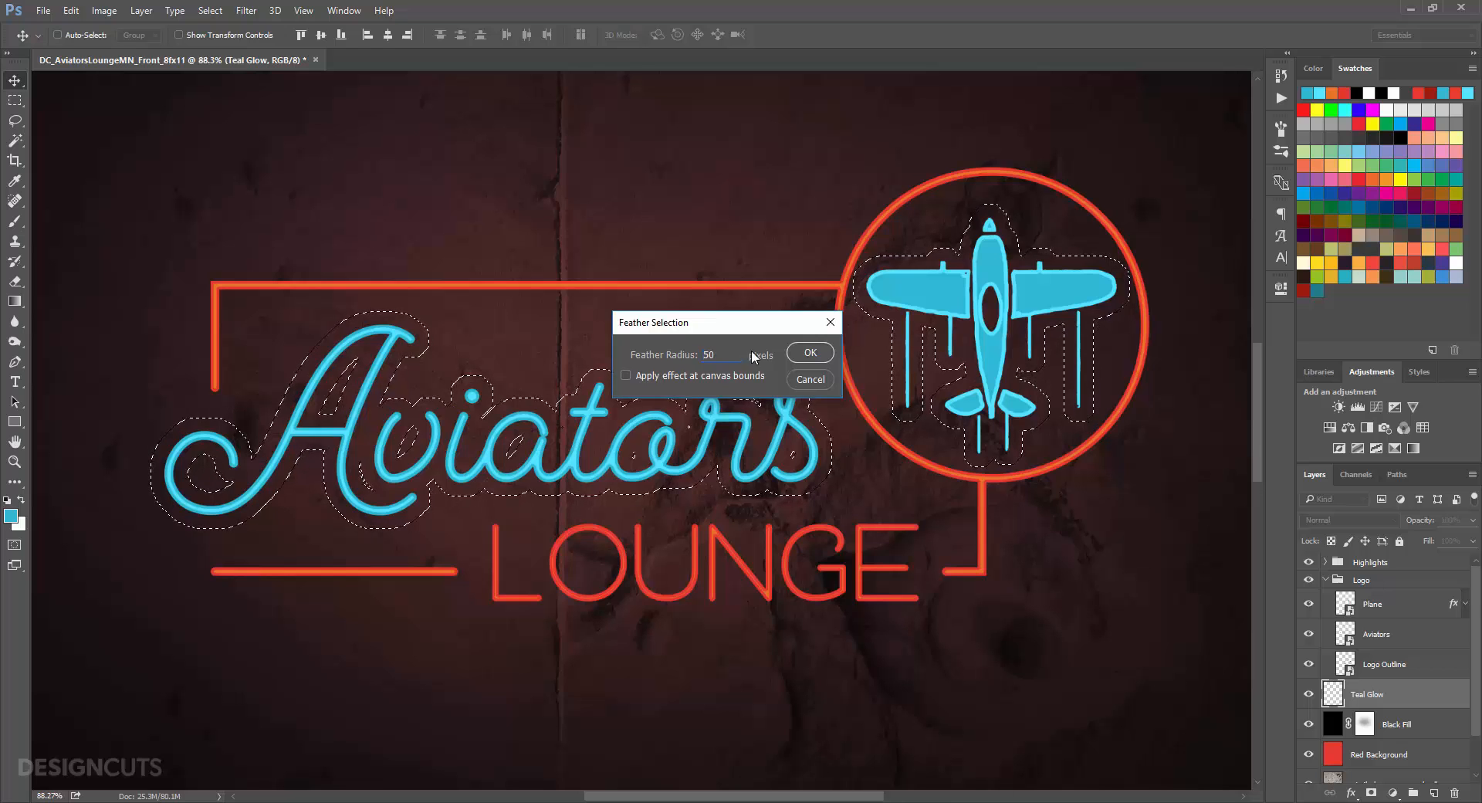
left_click(814, 352)
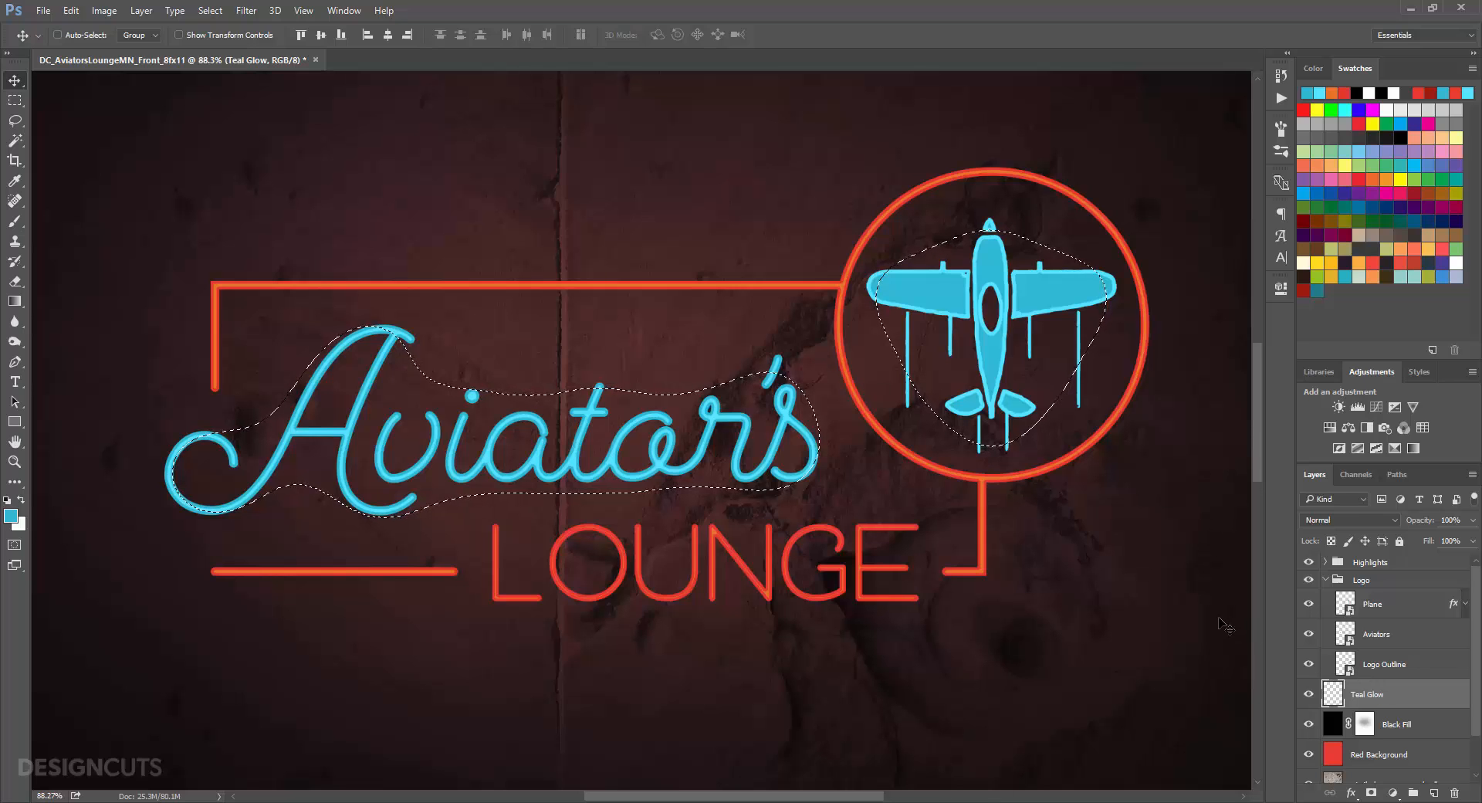
Step: Fill the feathered selection with the teal foreground colour on Teal Glow, deselect, and set the layer's opacity to 50%
key("alt+BackSpace")
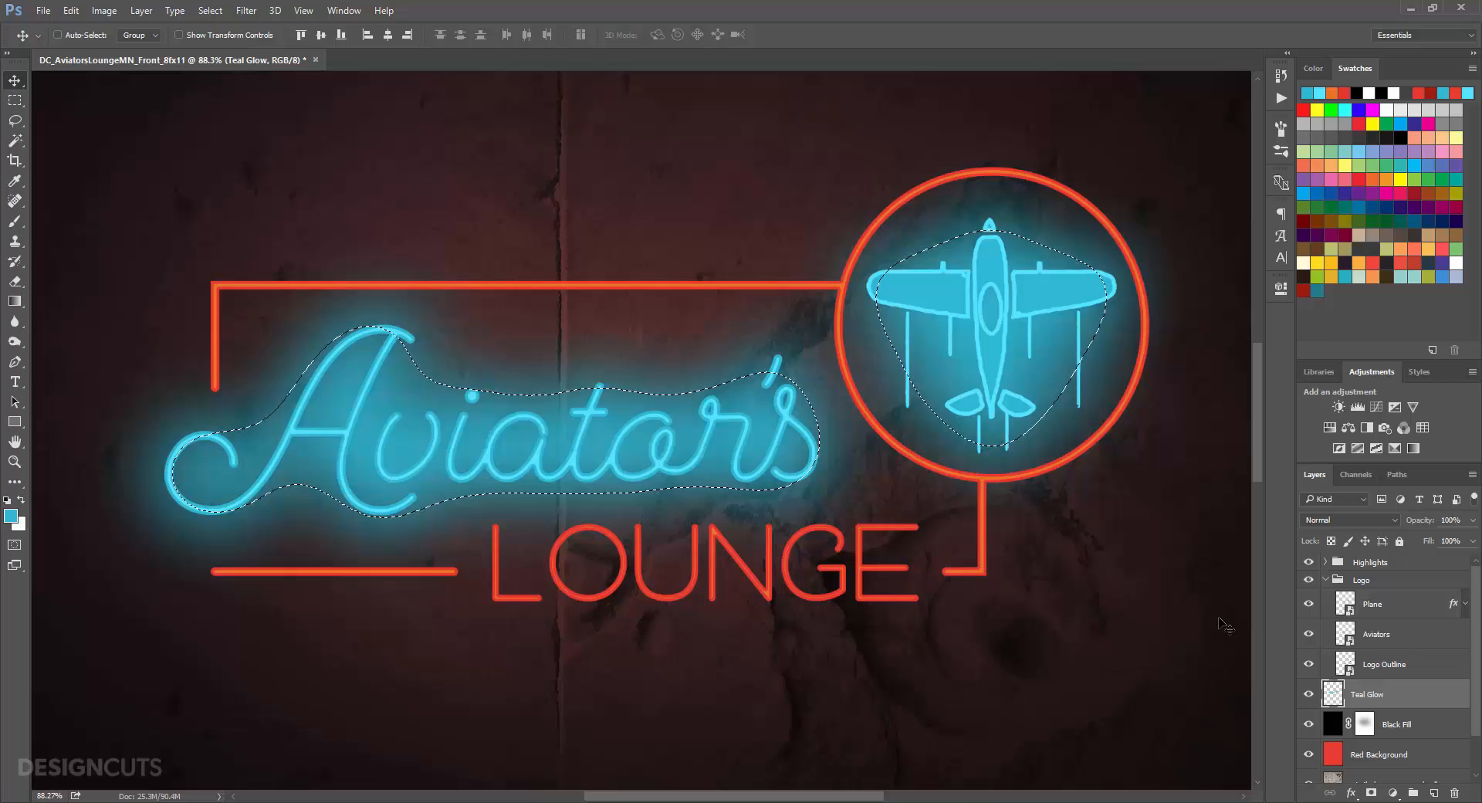
key("ctrl+d")
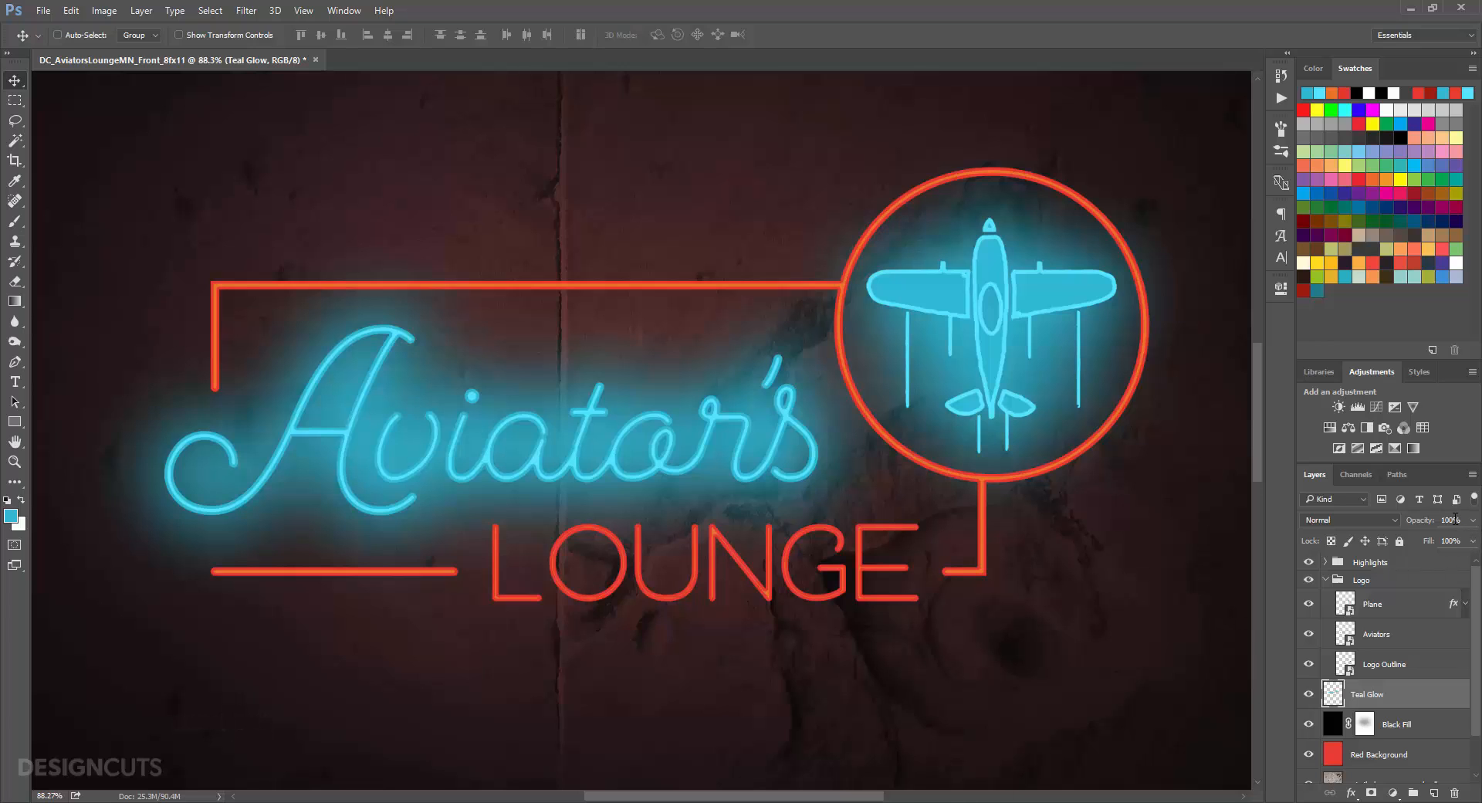
type("50")
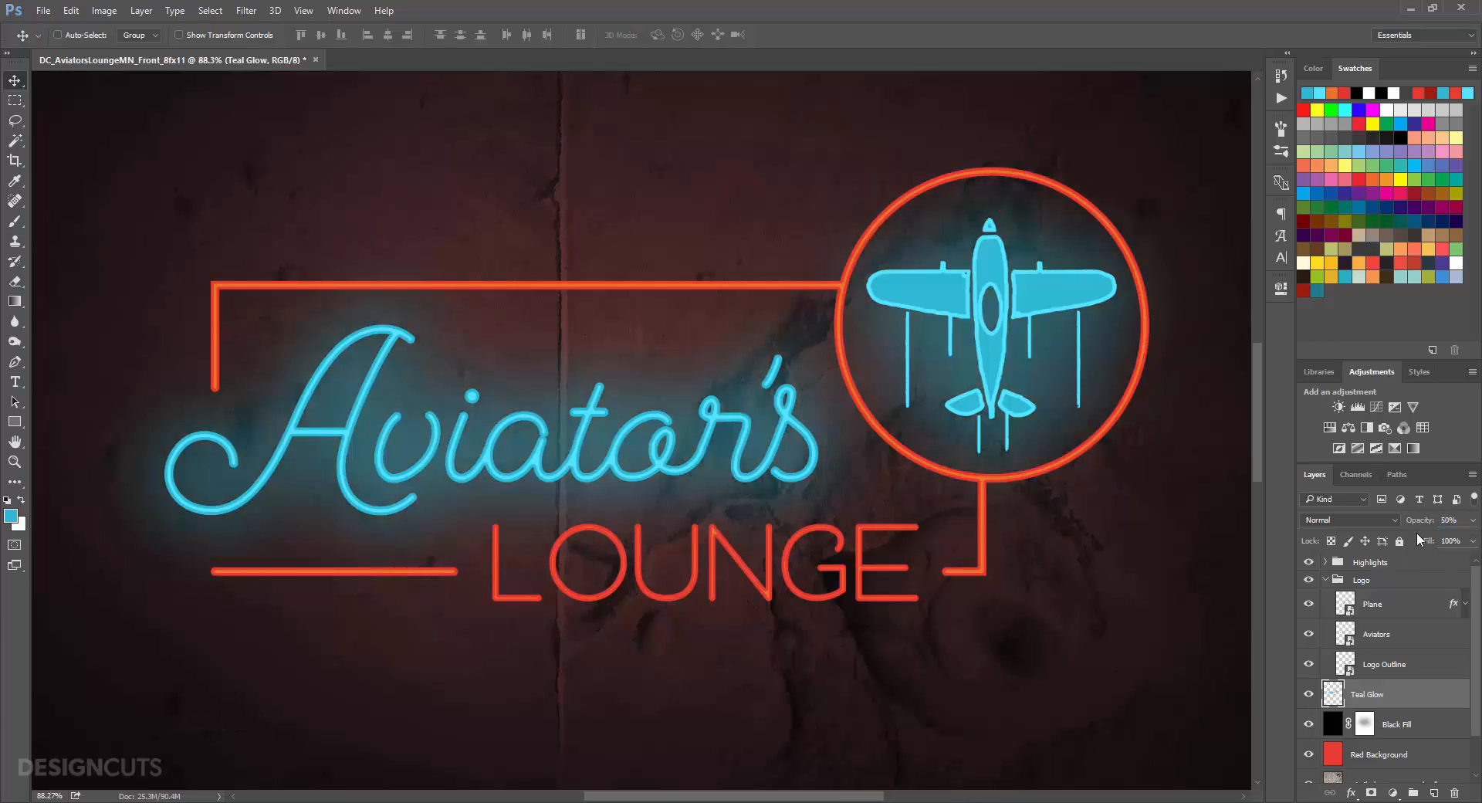
Step: Add a layer named Red Glow directly above the Teal Glow layer
left_click(1433, 792)
double_click(1364, 695)
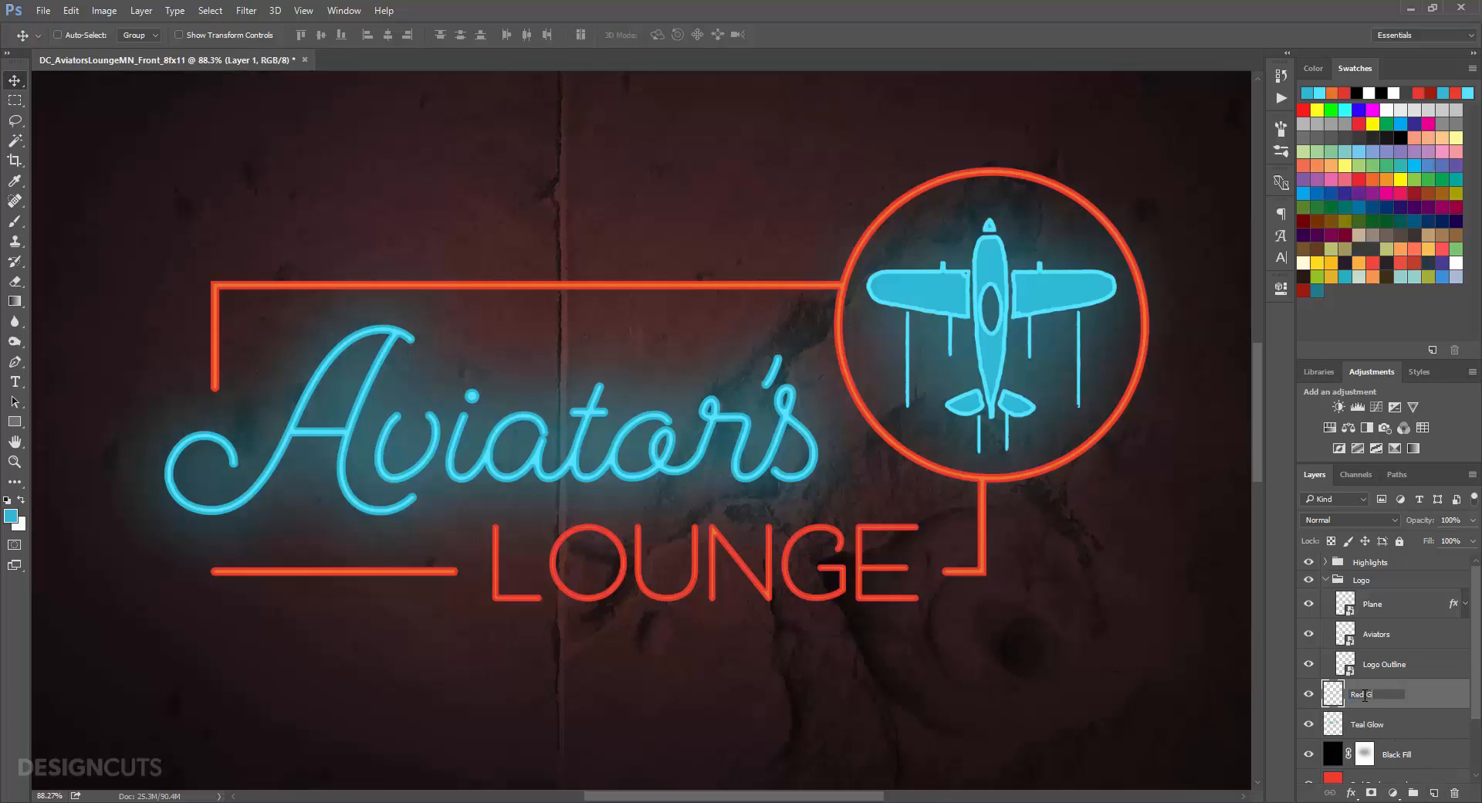
type("Red Glow")
key("Return")
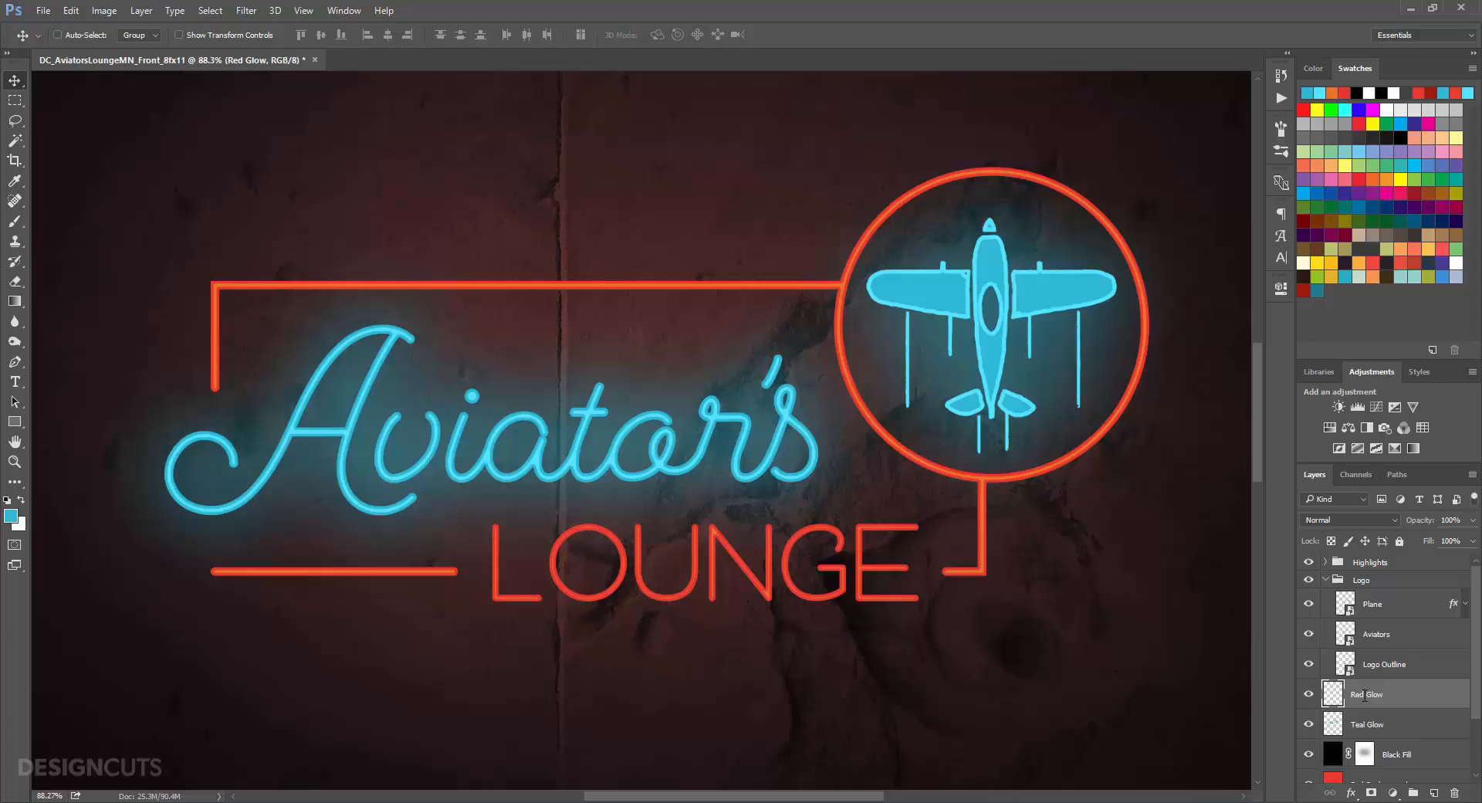
Step: Set the foreground colour to the red sampled from the LOUNGE lettering
left_click(10, 514)
left_click(495, 562)
left_click(1305, 383)
Step: Load the Logo Outline layer's shape as a selection and expand it by 20 pixels
left_click(1349, 666, "ctrl")
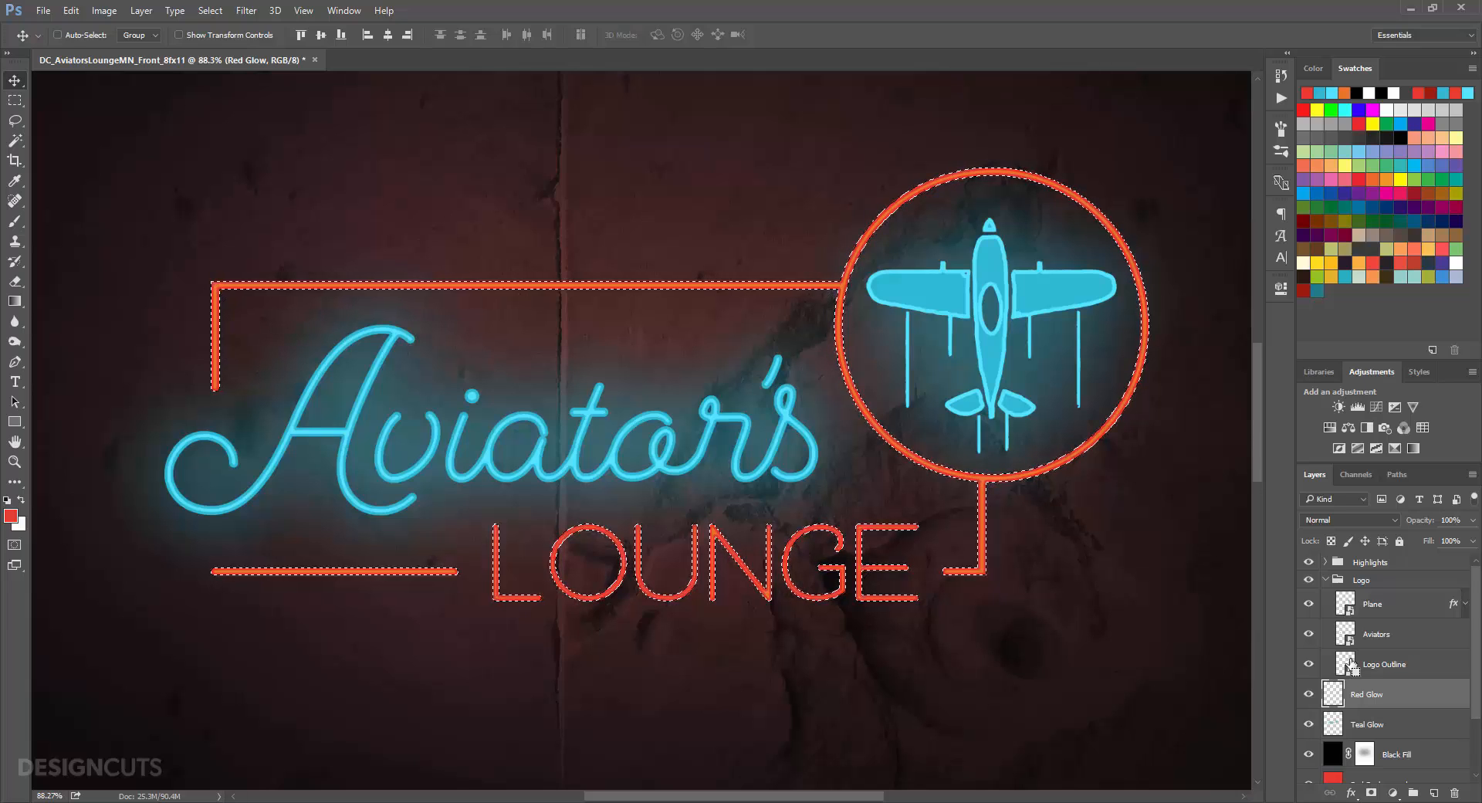
left_click(202, 12)
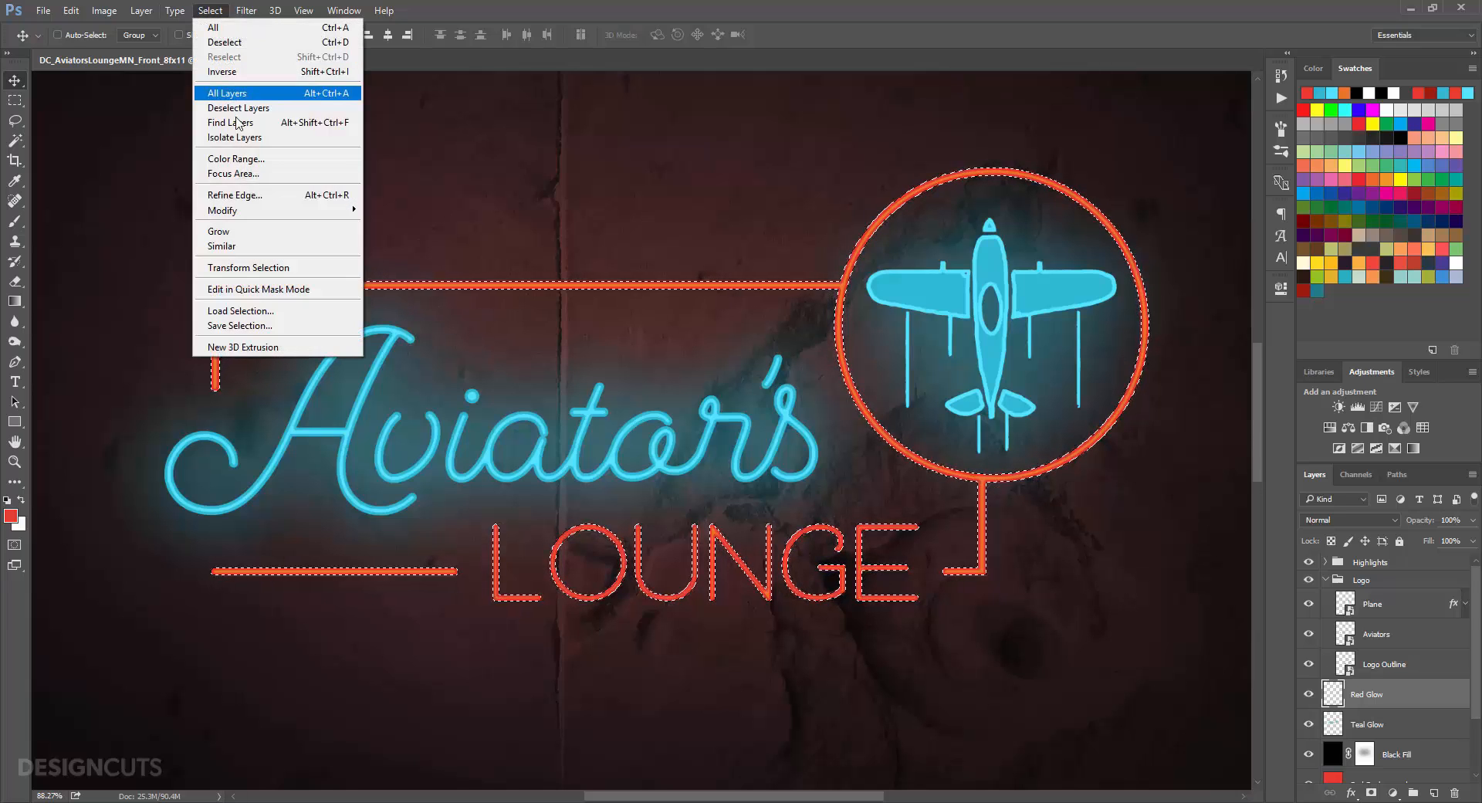
mouse_move(344, 210)
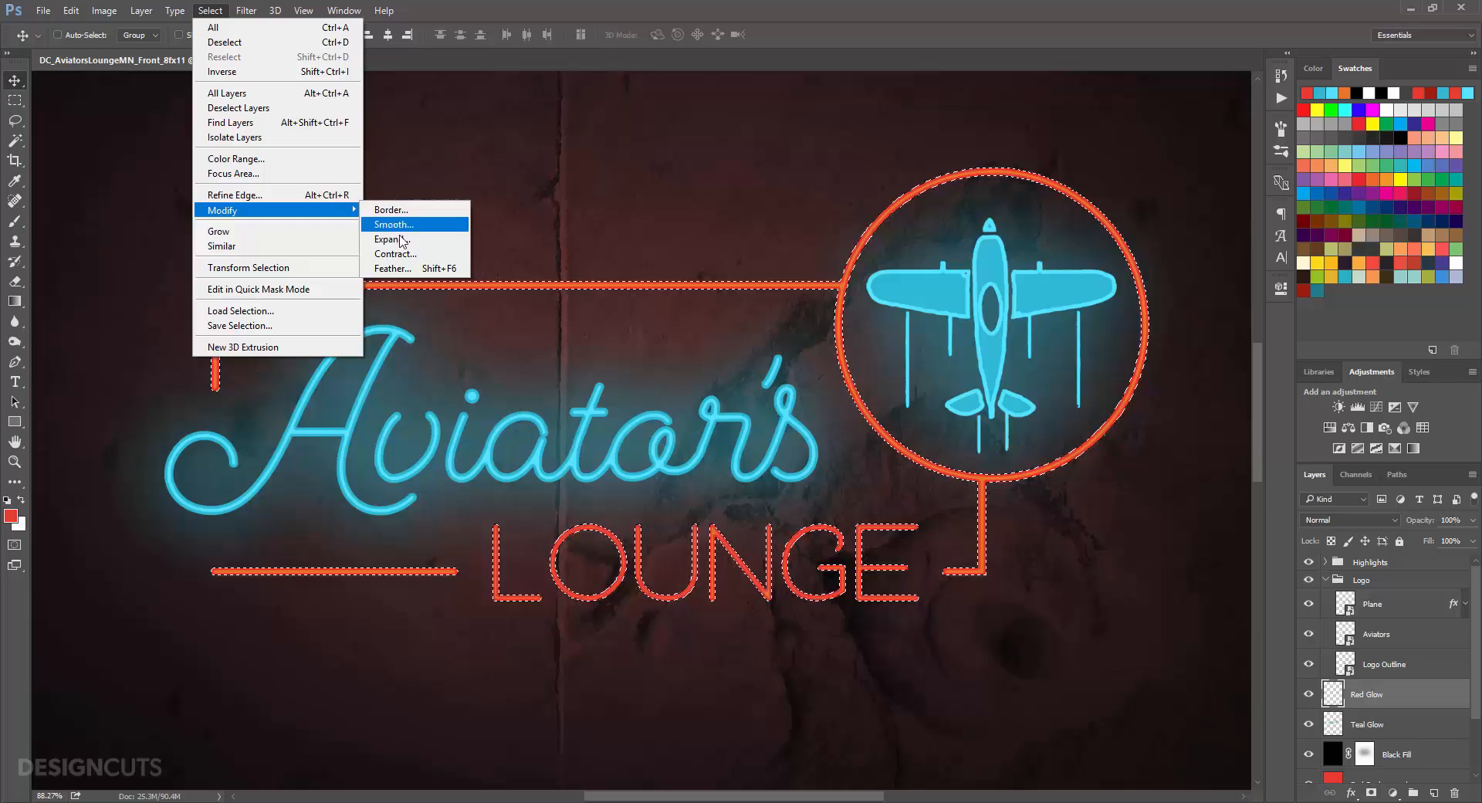
left_click(393, 238)
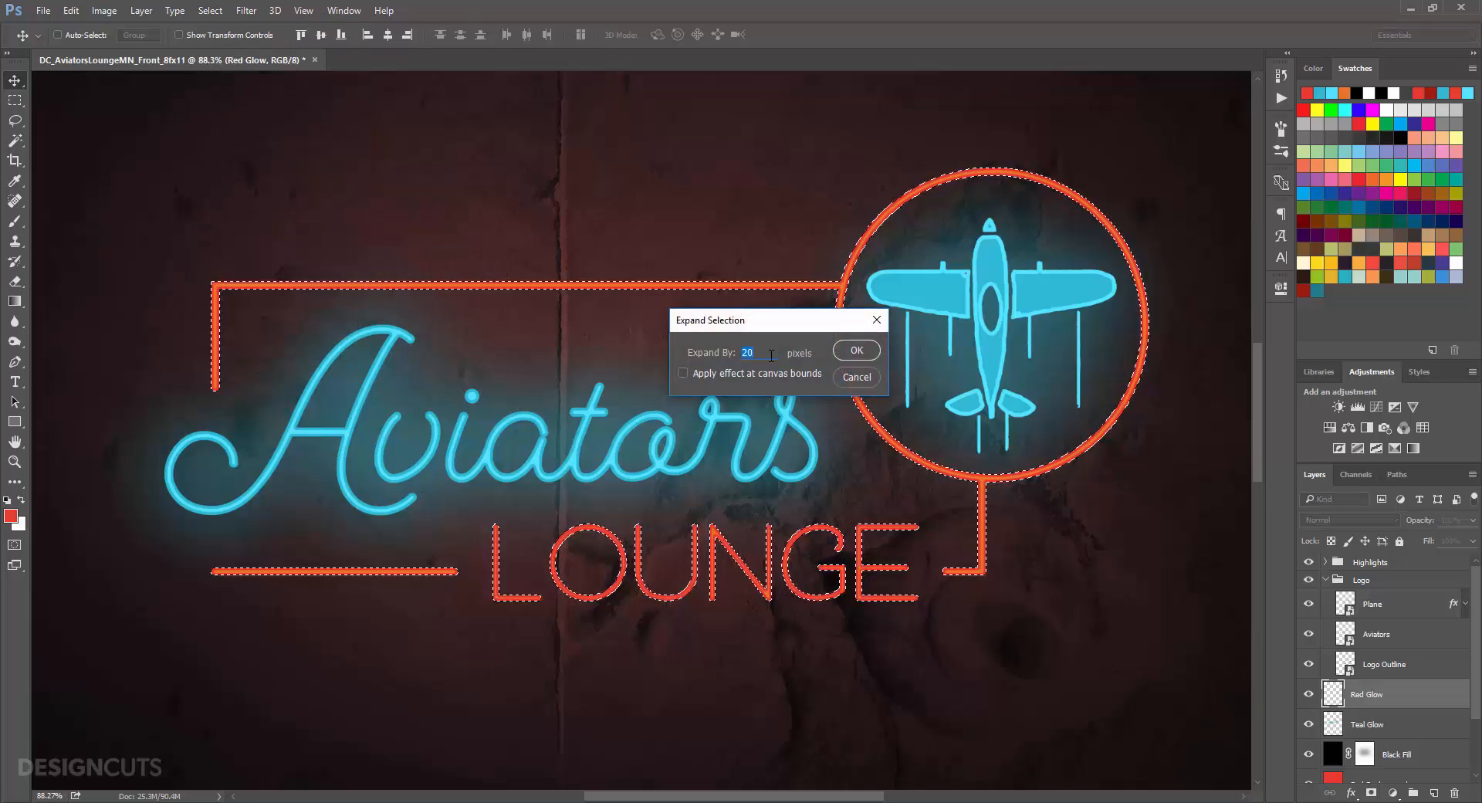
left_click(856, 349)
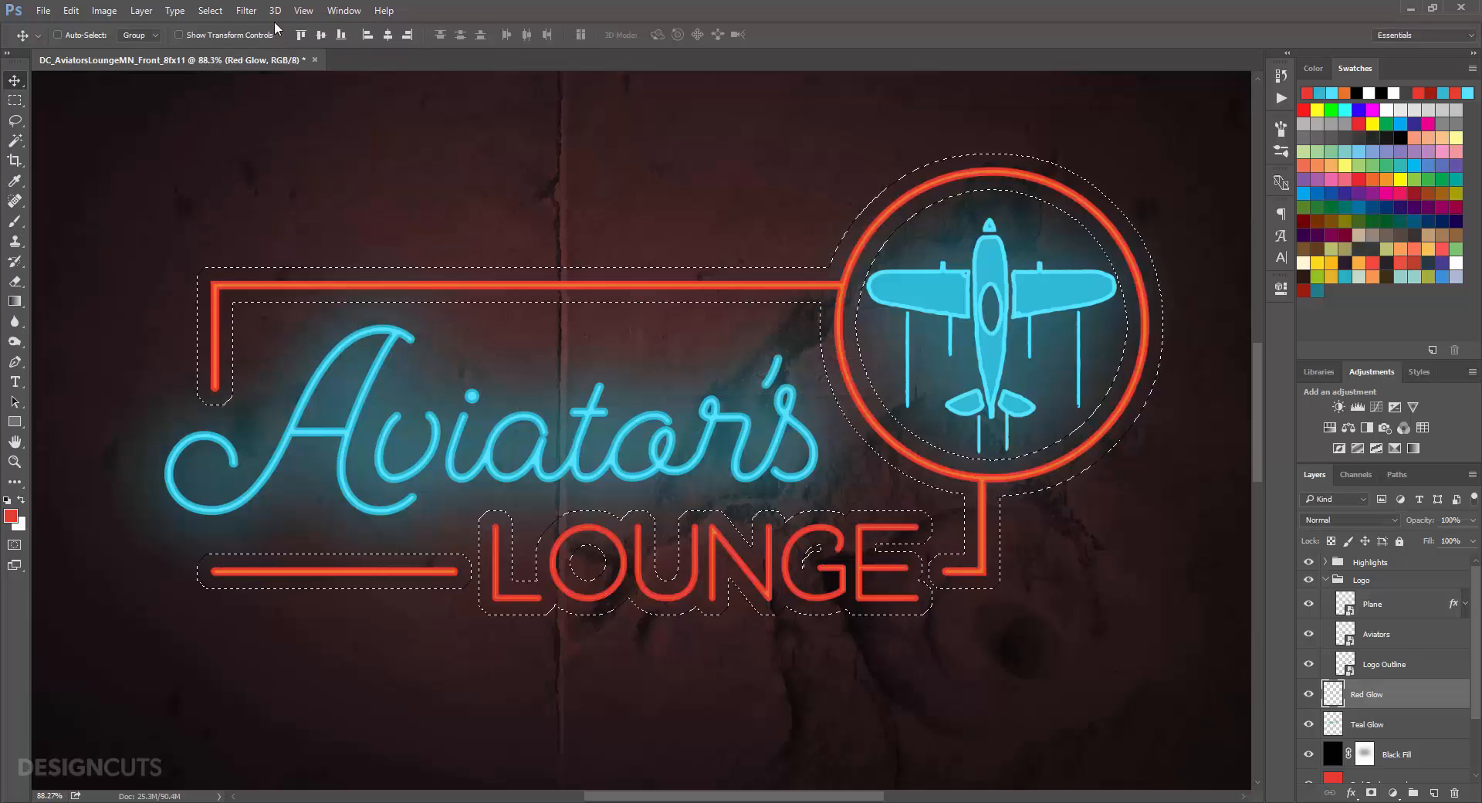
Step: Feather the expanded Logo Outline selection by 20 pixels
left_click(210, 10)
mouse_move(263, 216)
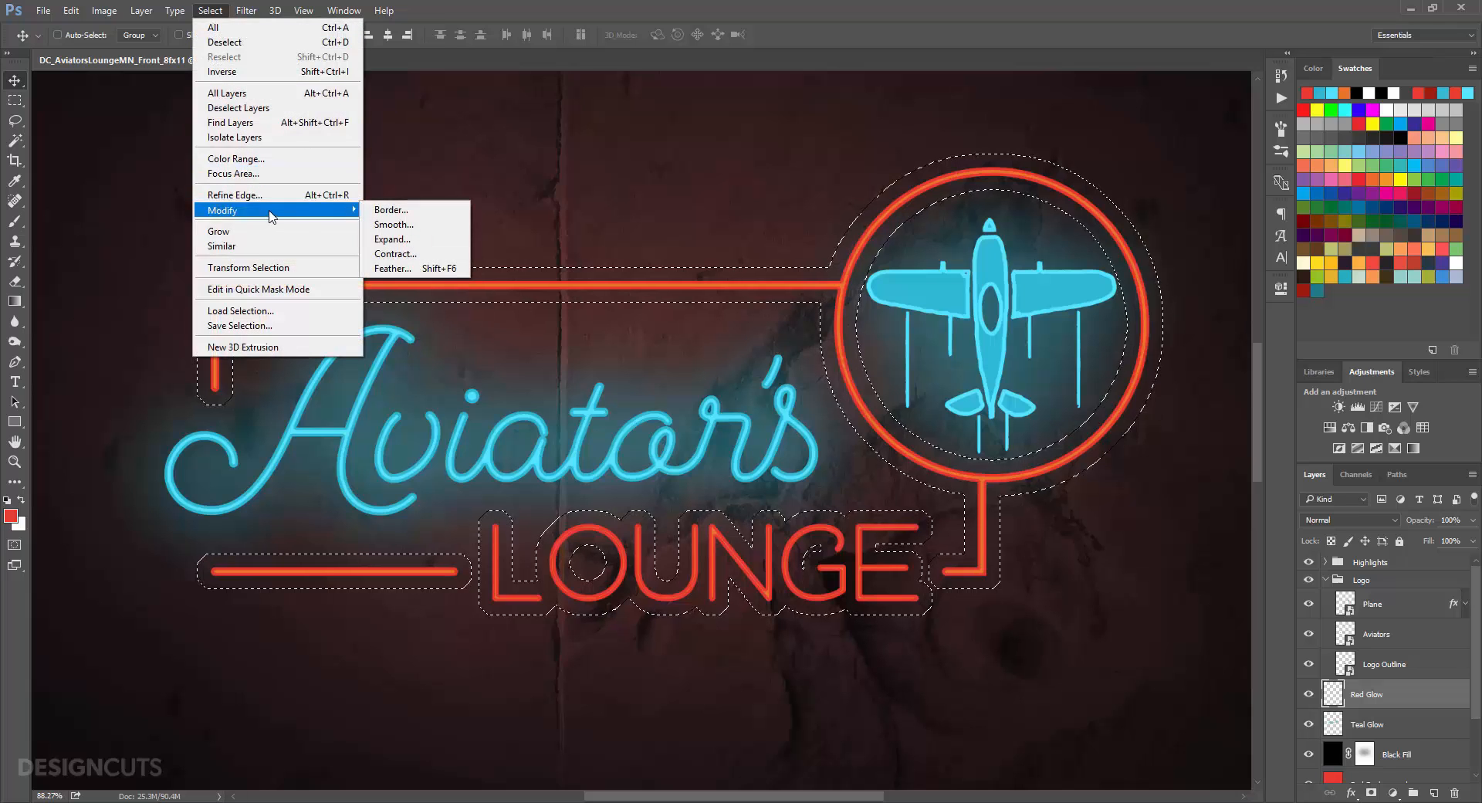
left_click(395, 268)
type("20")
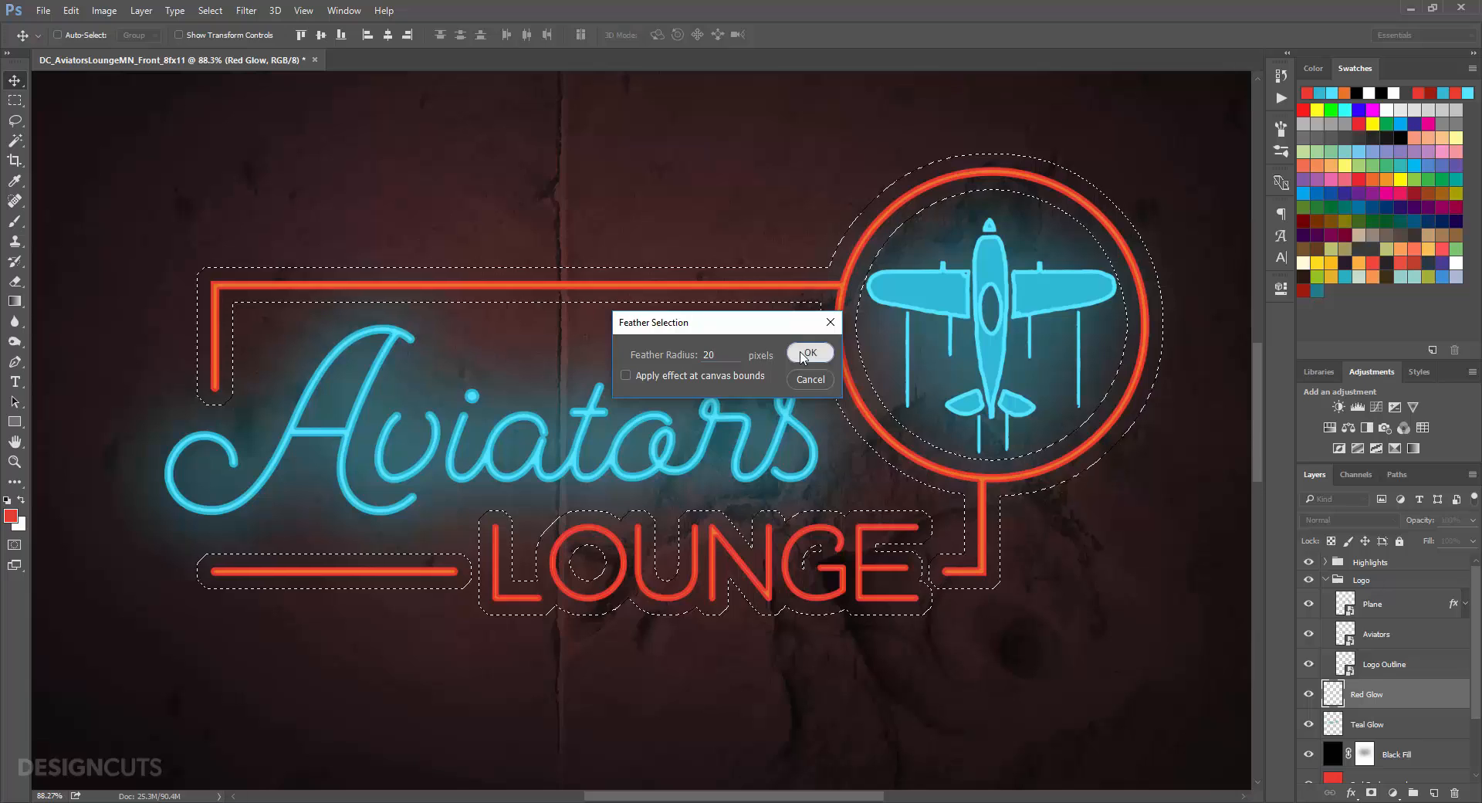
key("Return")
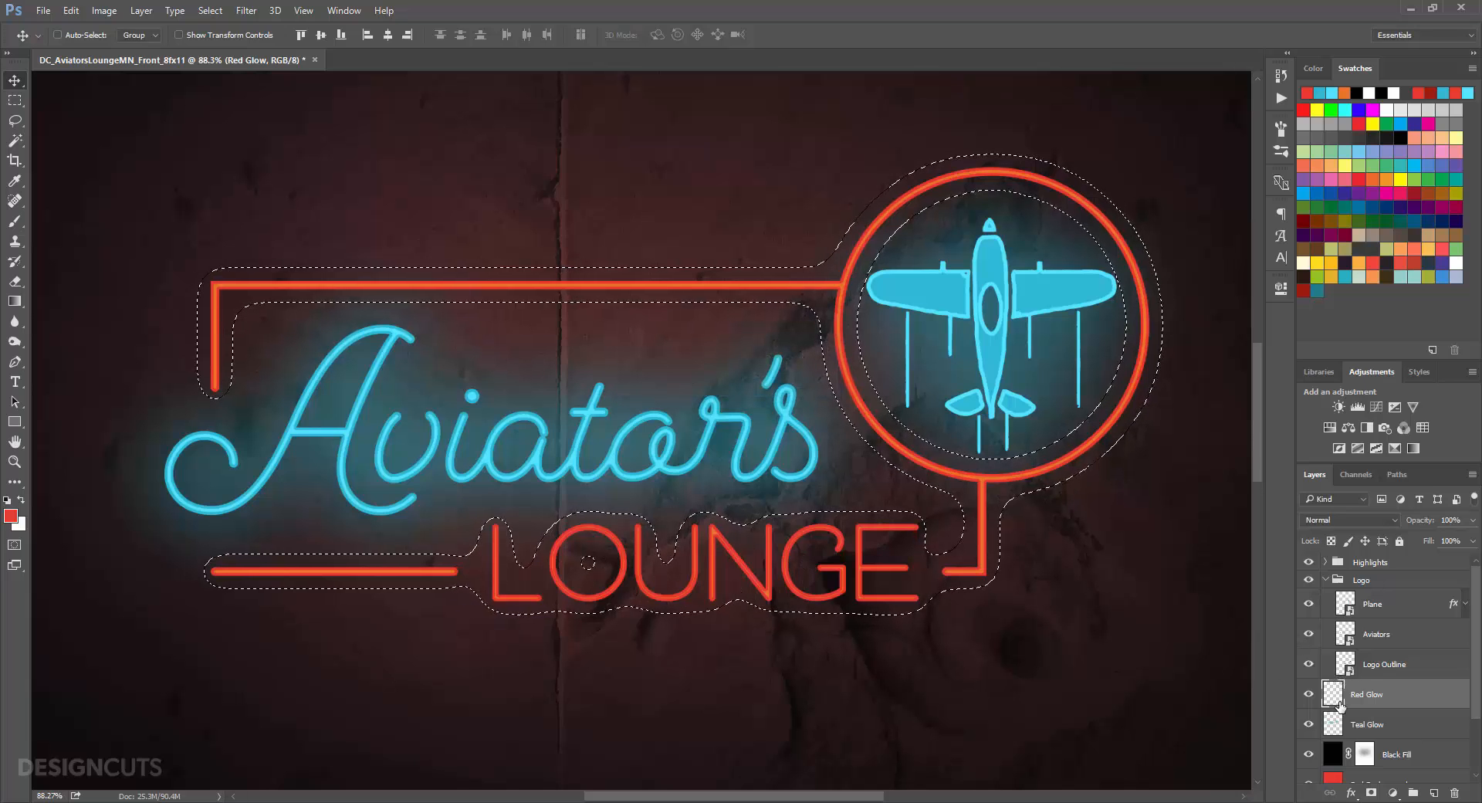
Step: Fill the feathered selection on Red Glow with the red foreground colour, deselect, and set the layer's opacity to 50%
key("alt+BackSpace")
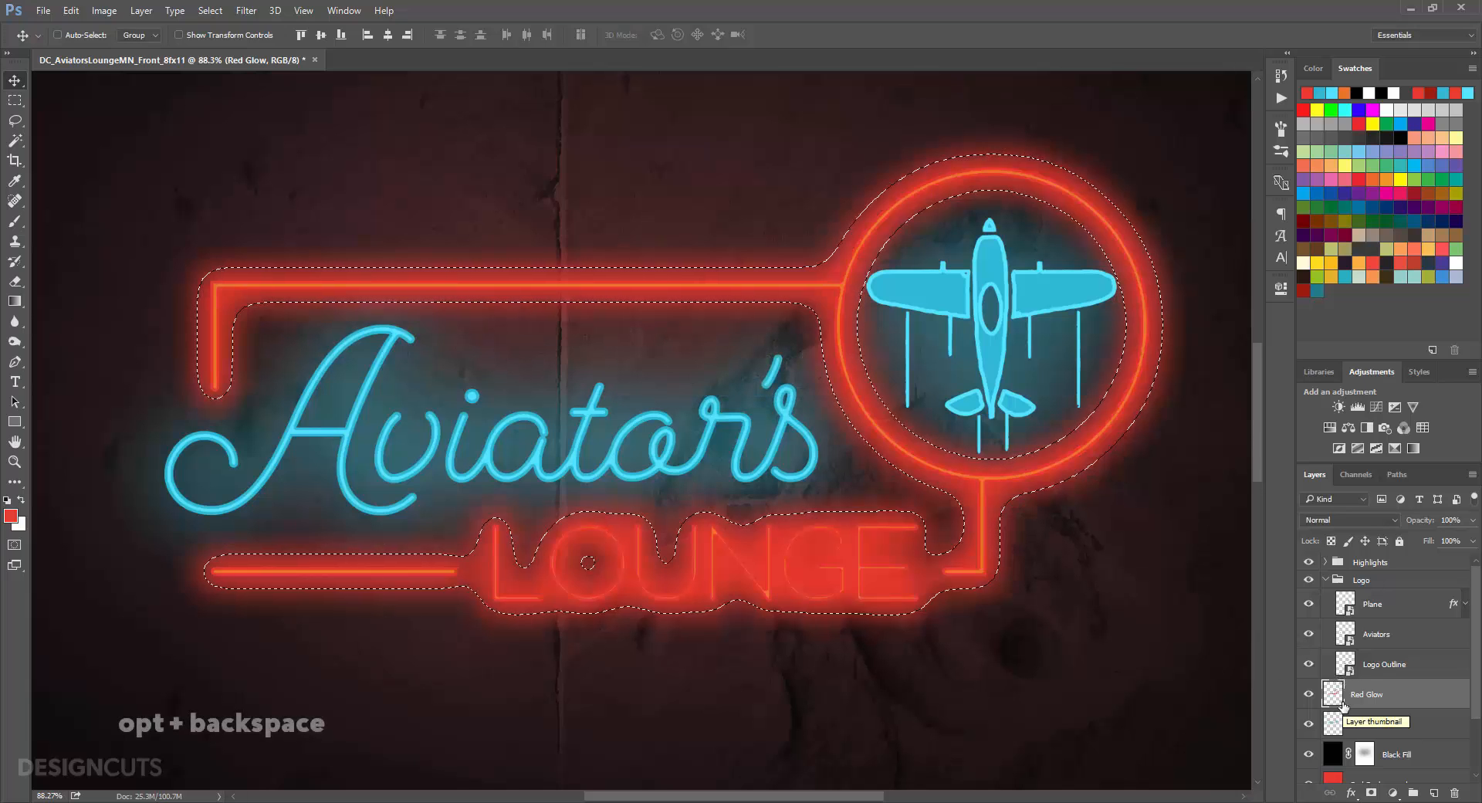
key("ctrl+d")
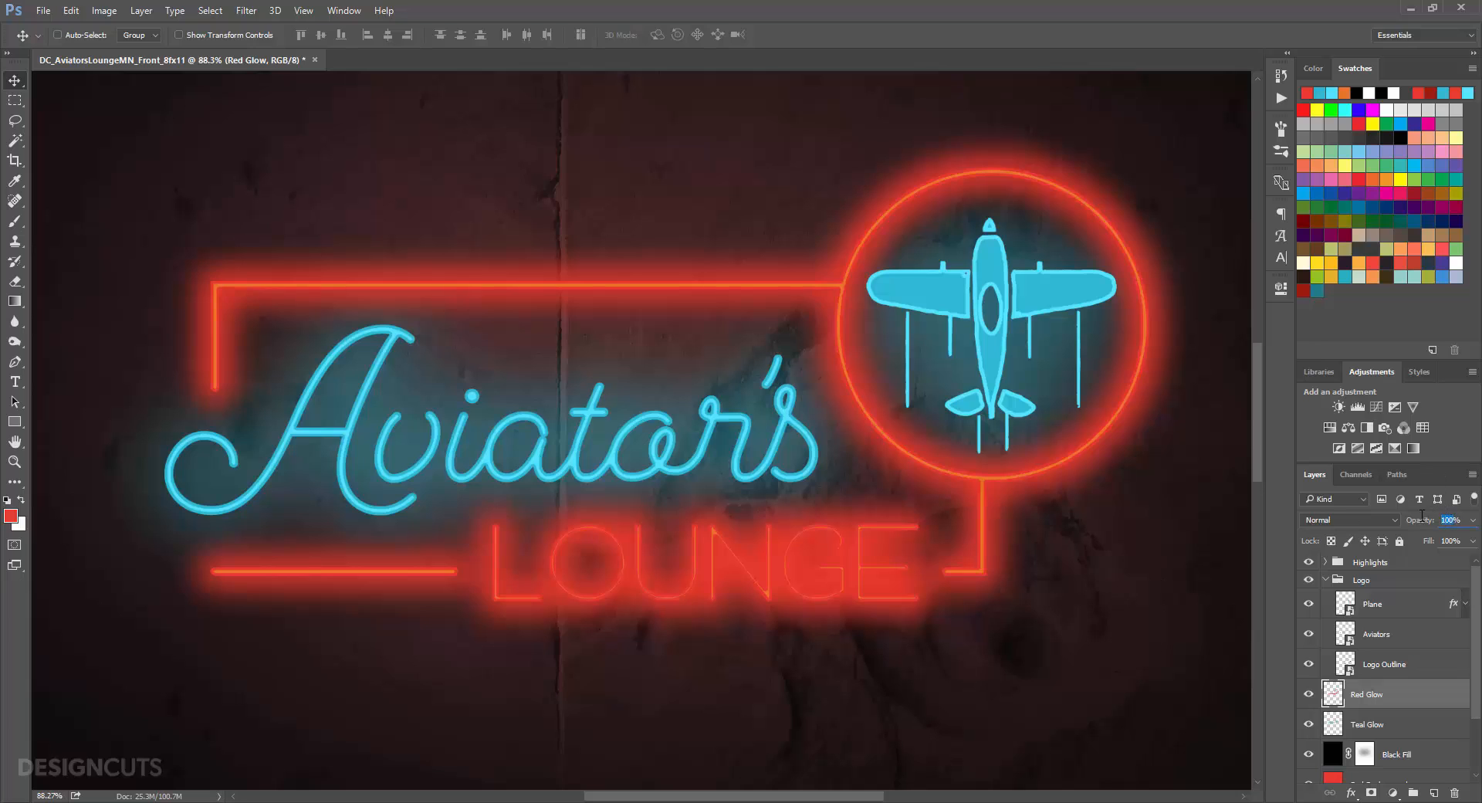
type("50")
key("Return")
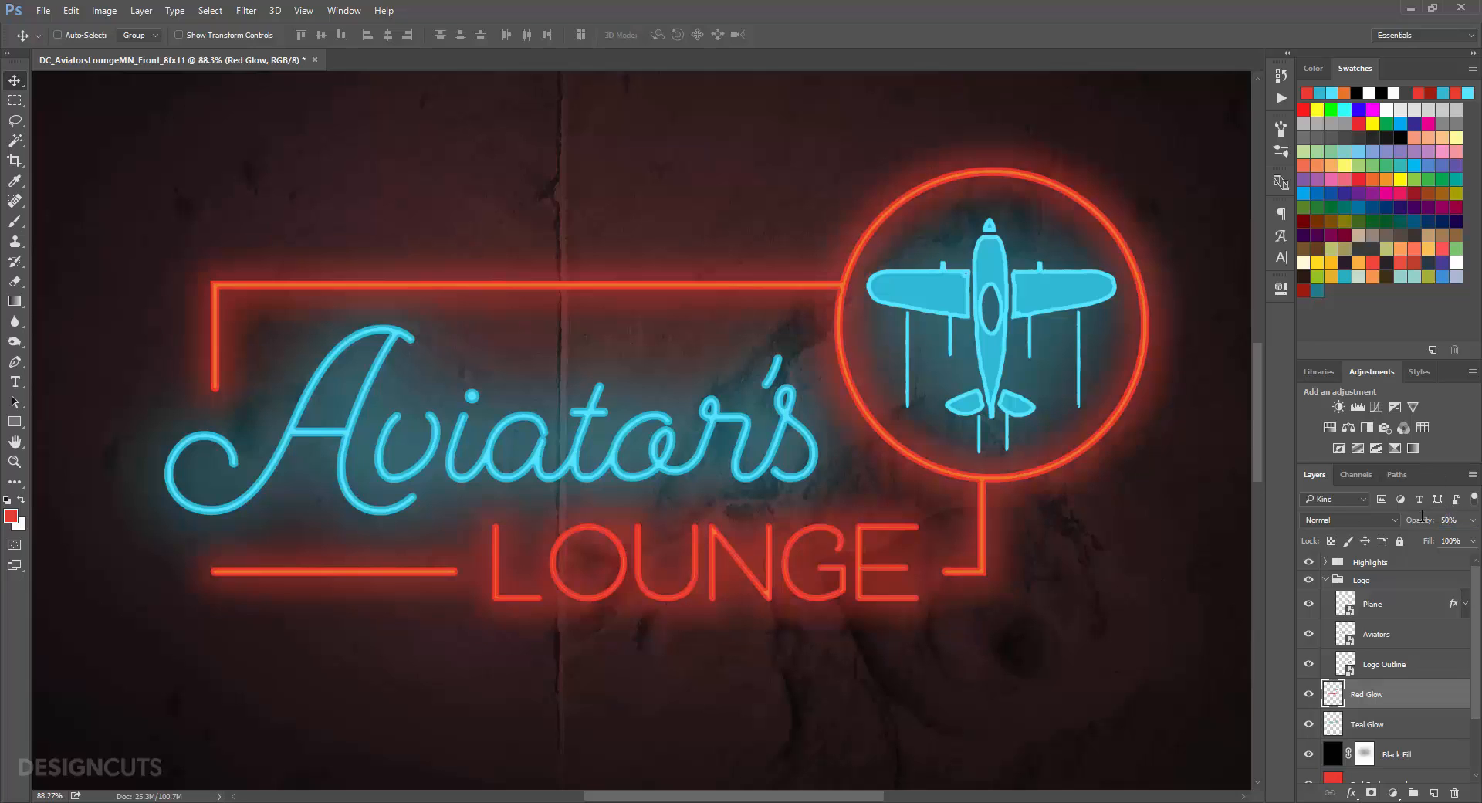
Step: Add a new layer named Extra Color directly above the Black Fill layer
left_click(1420, 758)
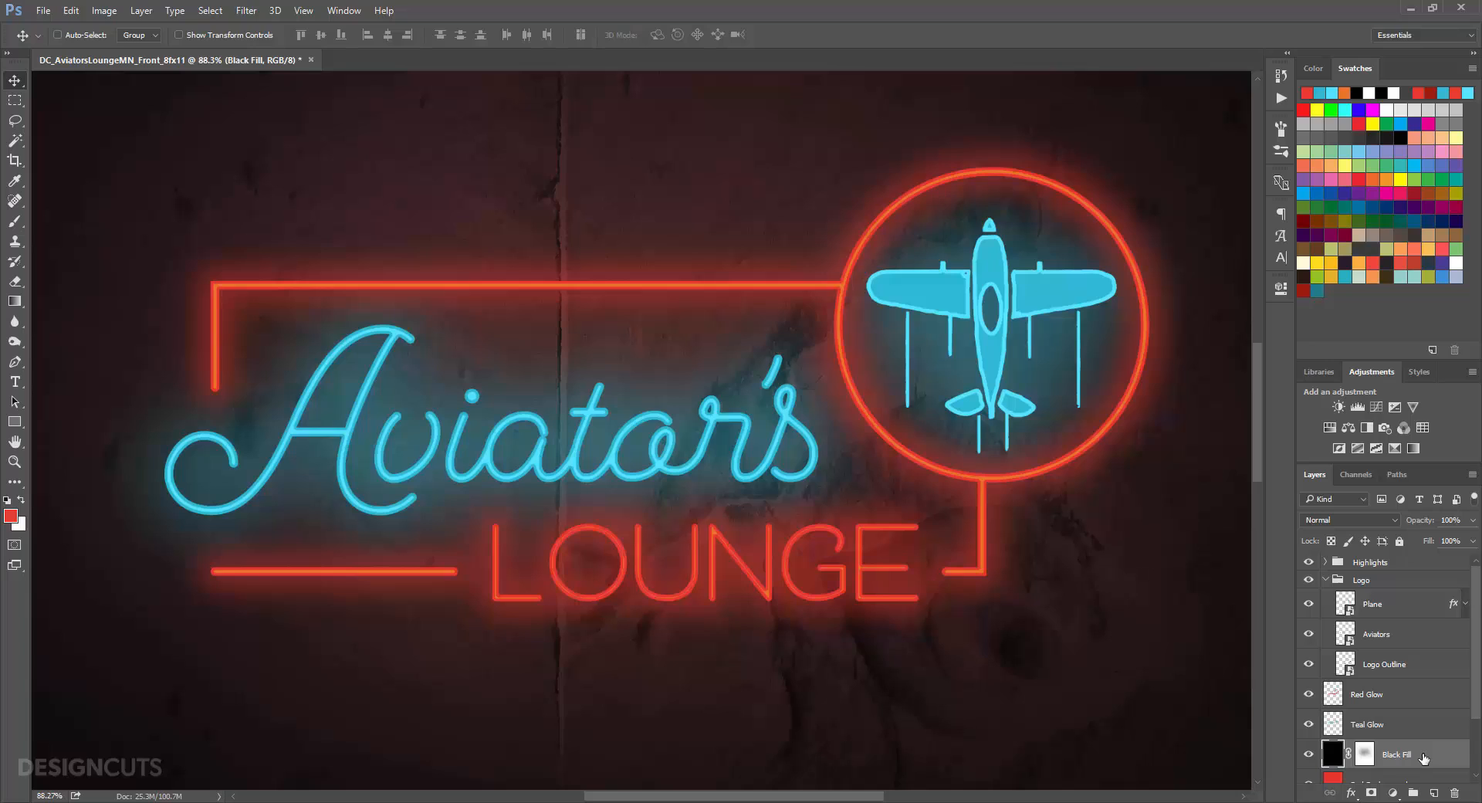
left_click(1434, 792)
double_click(1356, 756)
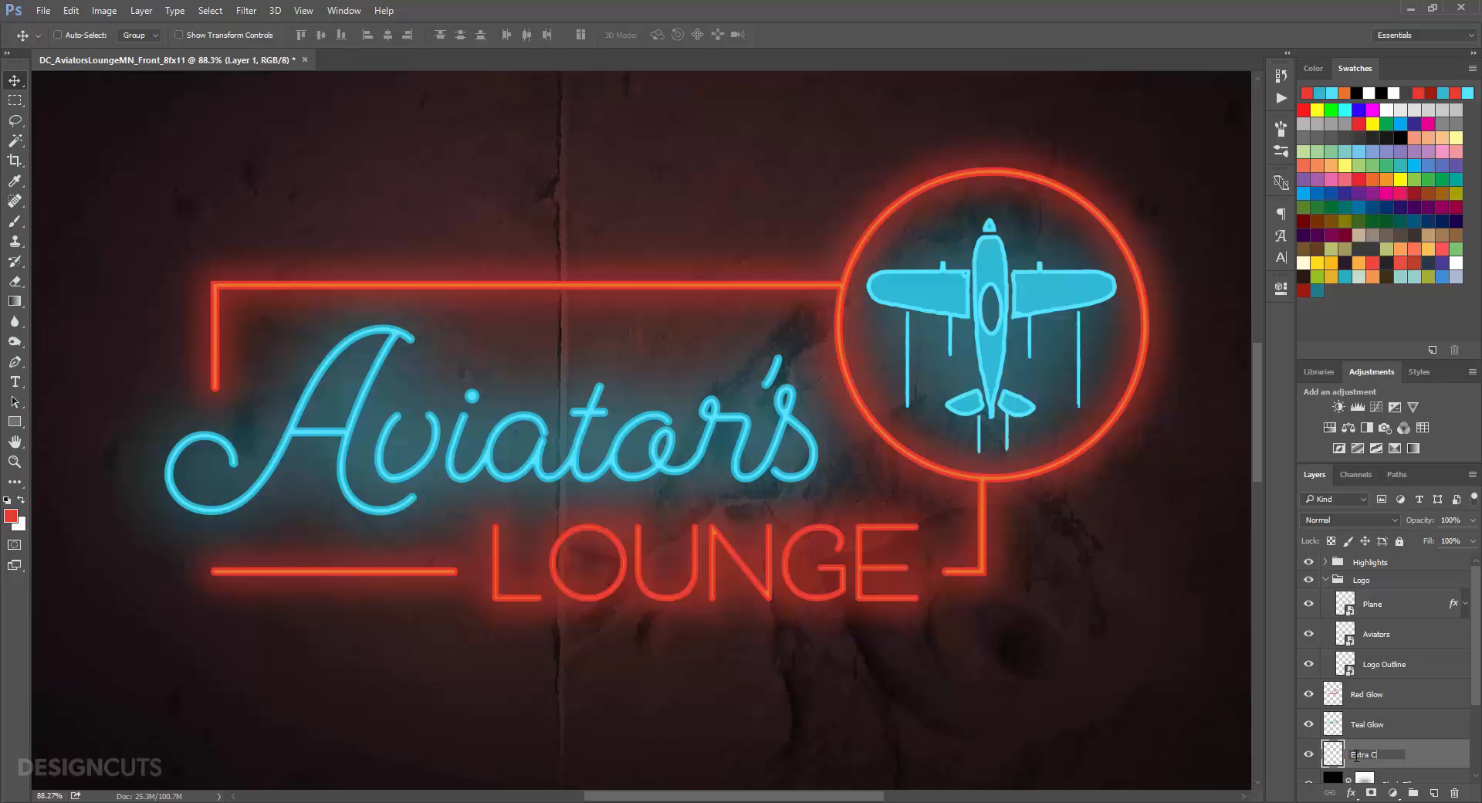
type("Extra Color")
key("Return")
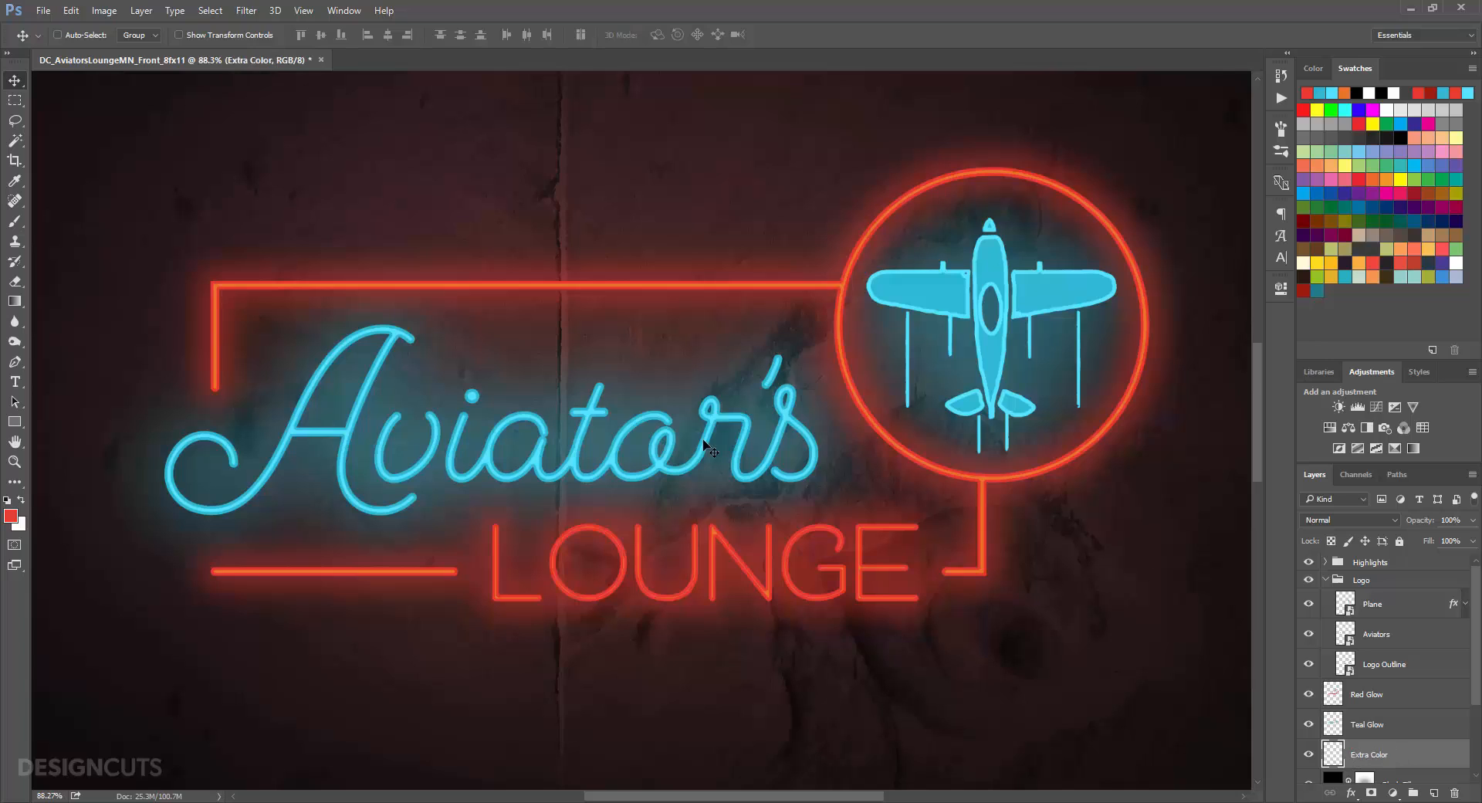
Step: Set up the Brush tool with a soft 125-pixel tip at 100% opacity
left_click(14, 221)
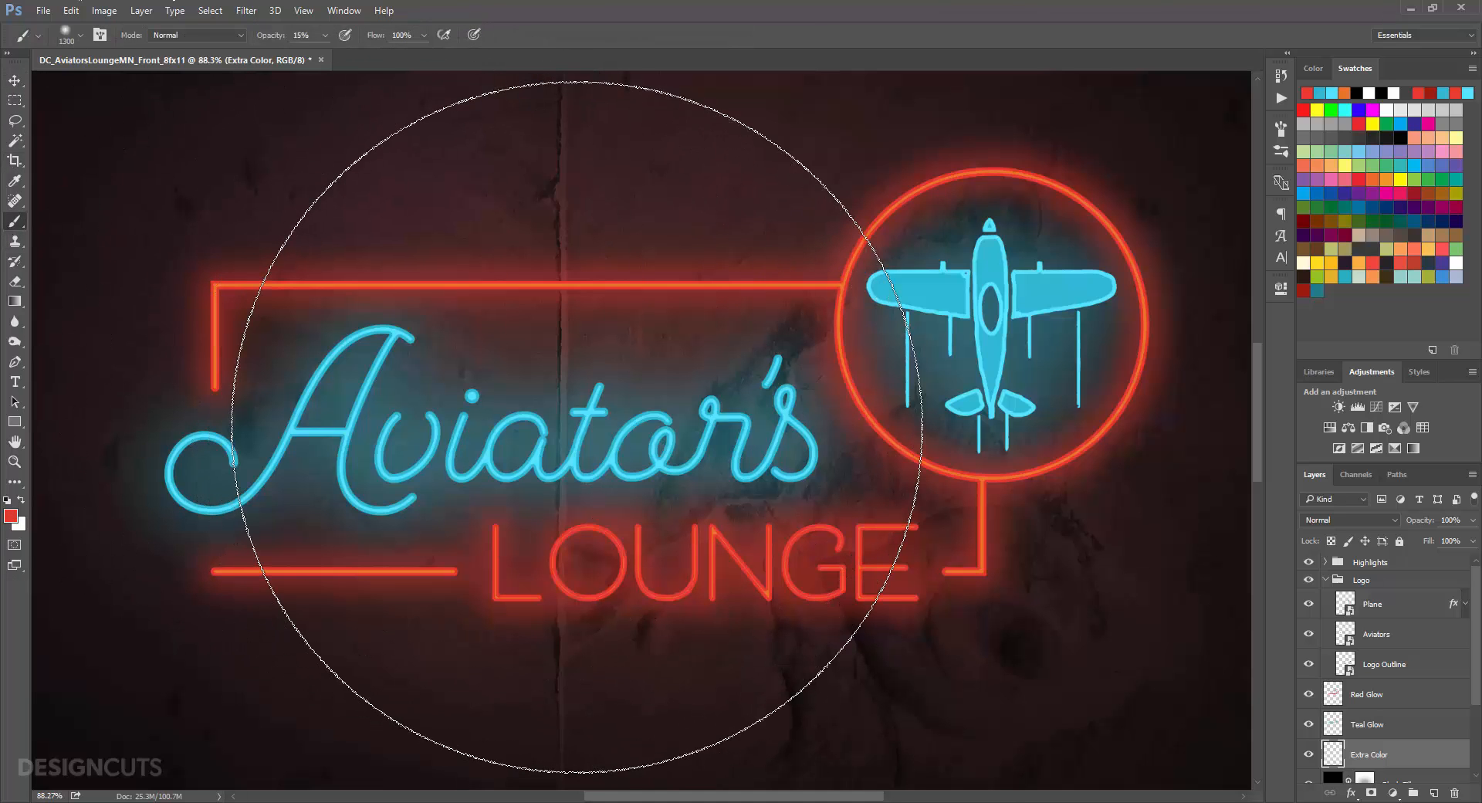
key("bracketleft")
key("bracketleft")
key("bracketleft")
key("bracketleft")
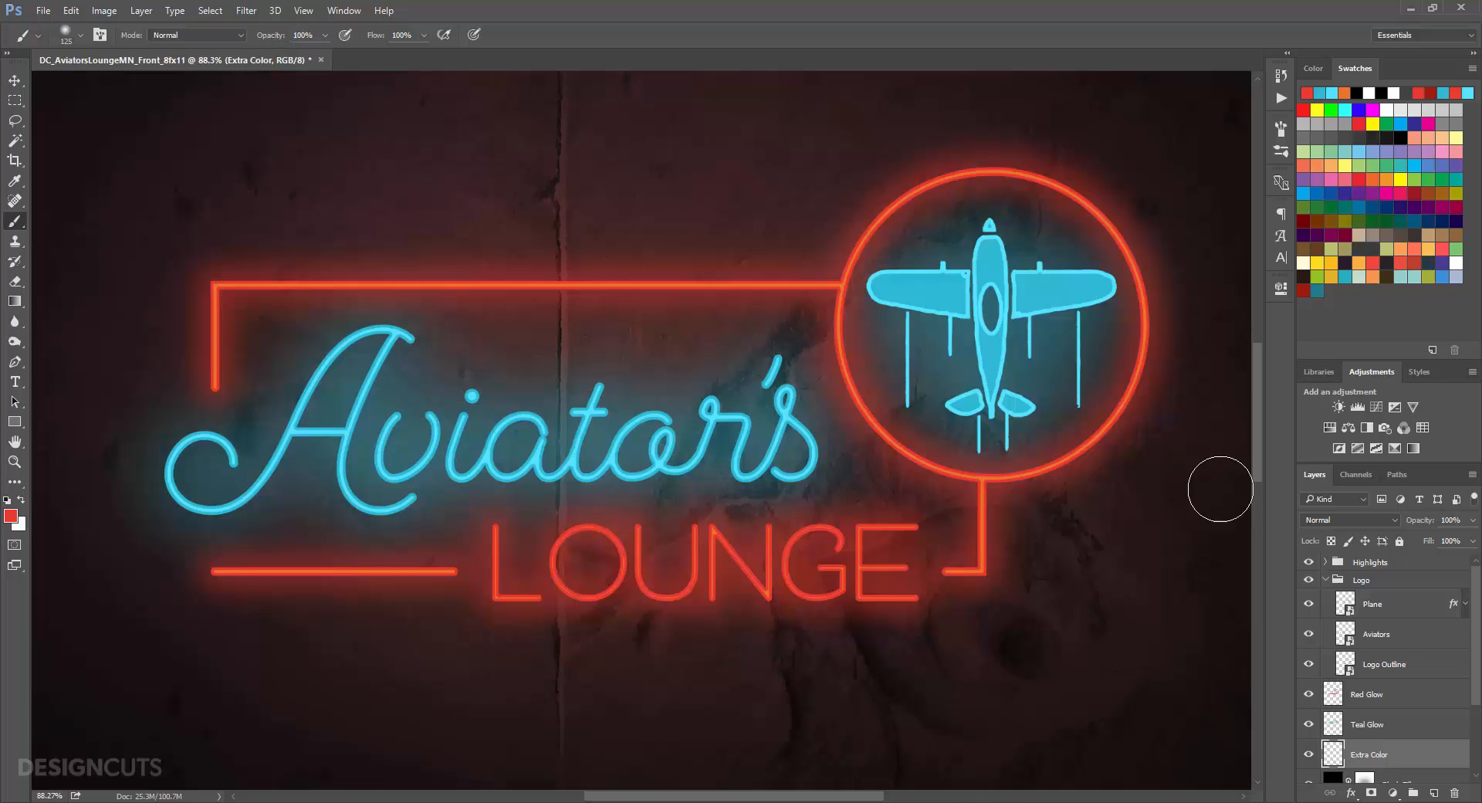
Step: Set the Extra Color layer's blend mode to Multiply and paint red along the sign's red tubes
left_click(1317, 516)
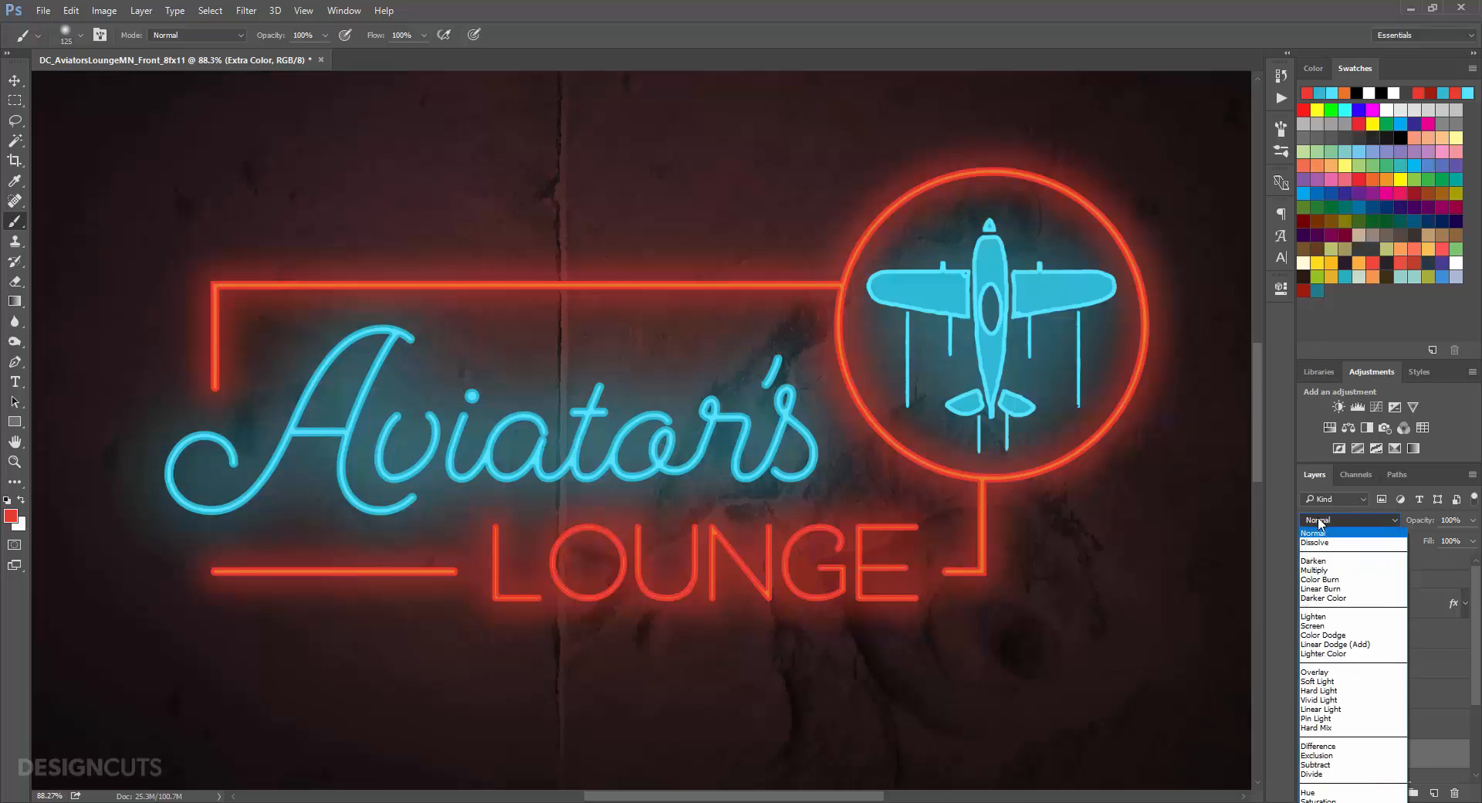
left_click(1315, 570)
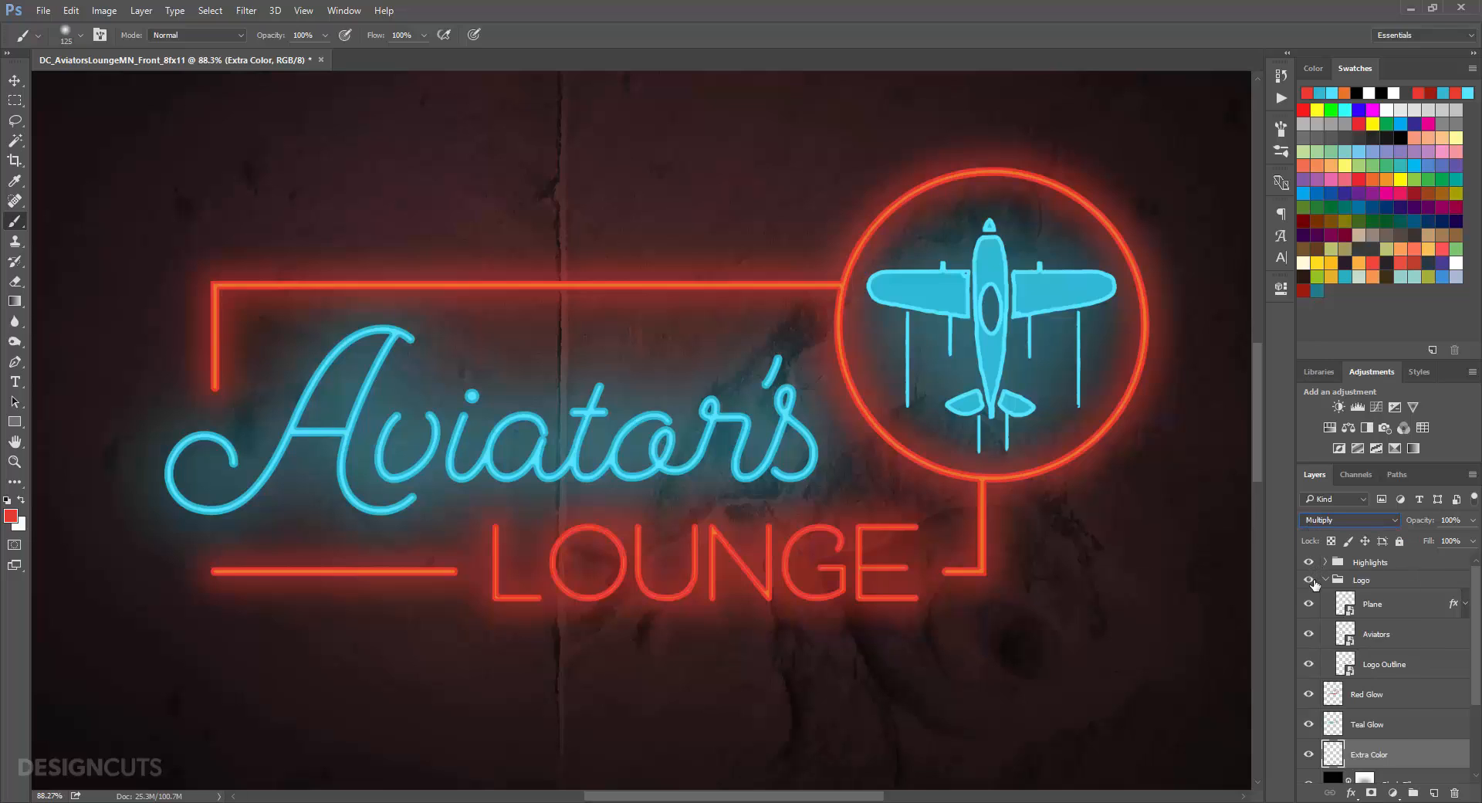
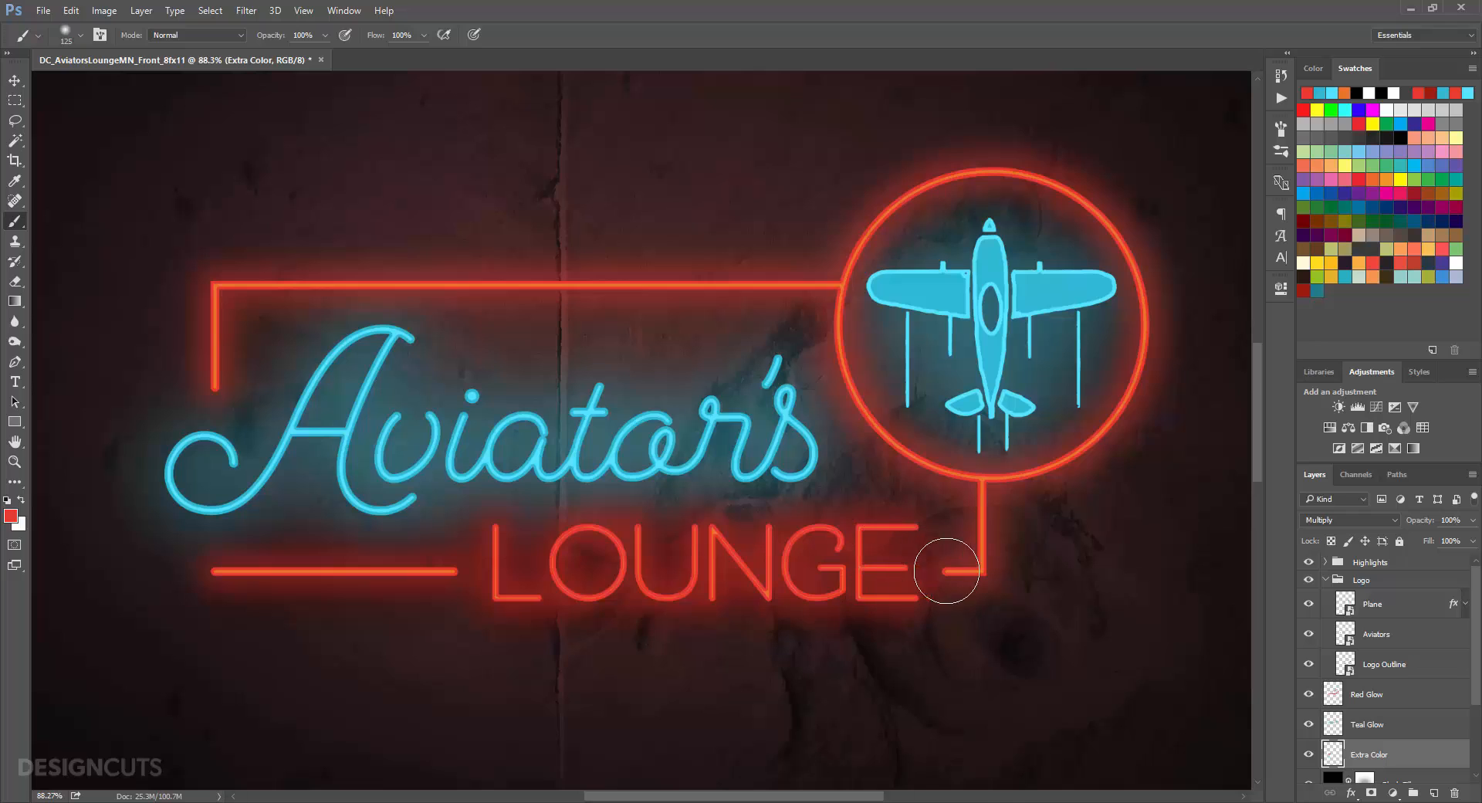
mouse_move(832, 289)
left_mouse_down()
mouse_move(254, 293)
mouse_move(220, 376)
mouse_move(218, 291)
left_mouse_up()
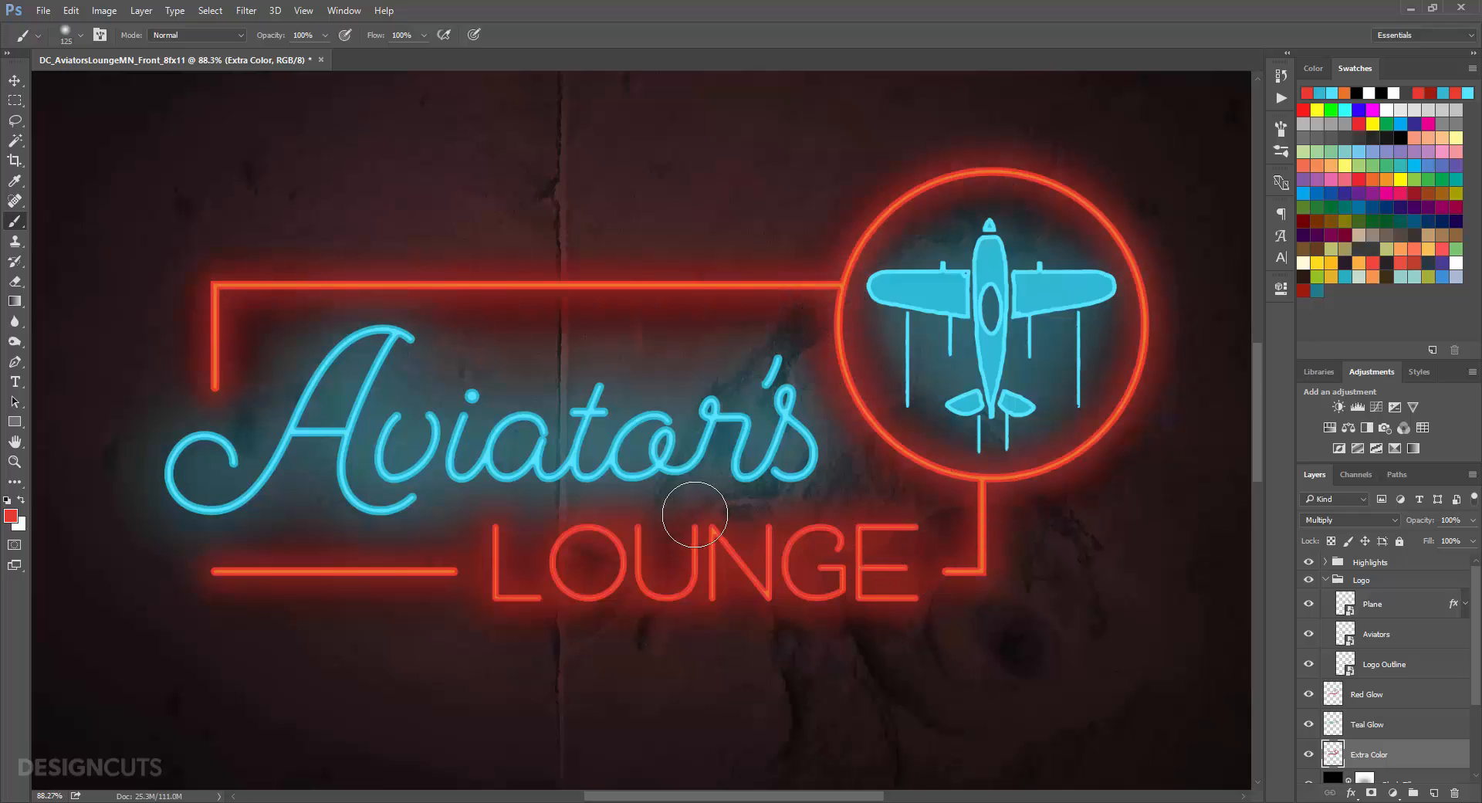
Step: Sample the teal #12bbd4 from the Aviator's lettering and paint it on Extra Color behind the lettering and the plane
left_click(10, 515)
left_click(290, 448)
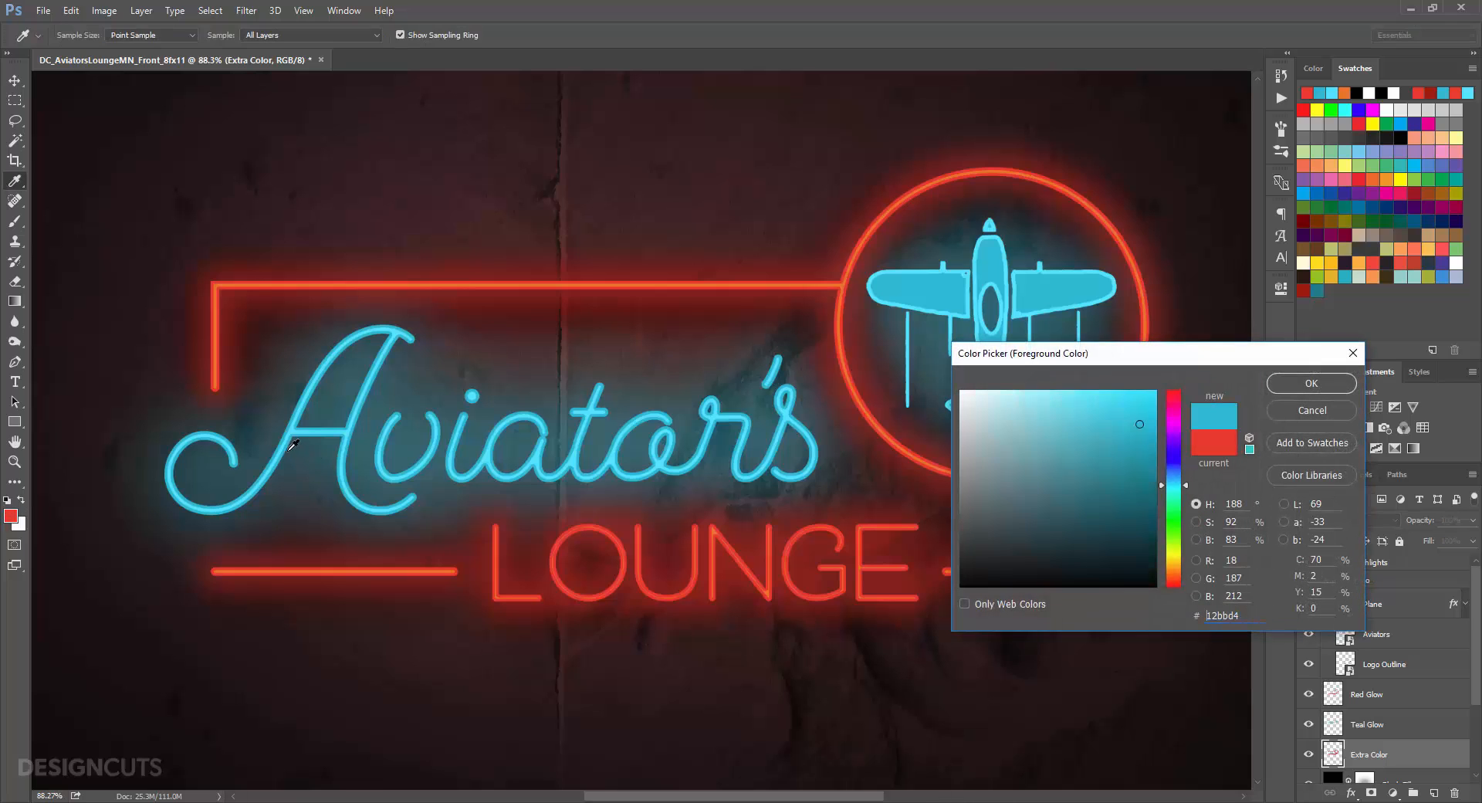
left_click(1311, 383)
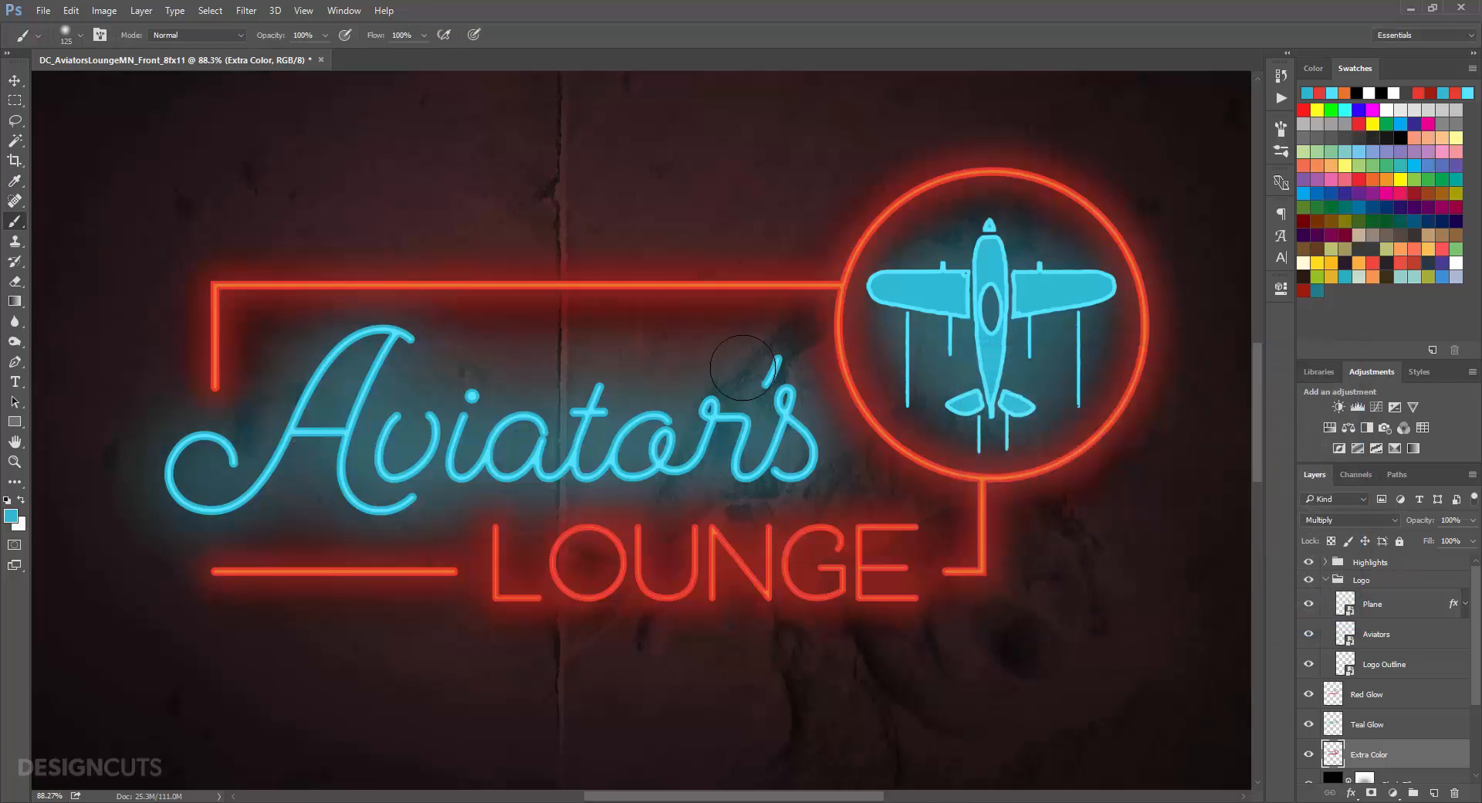
left_click_drag(743, 368, 701, 399)
mouse_move(204, 476)
left_mouse_down()
mouse_move(226, 468)
mouse_move(172, 473)
mouse_move(247, 493)
mouse_move(321, 394)
mouse_move(330, 432)
mouse_move(399, 482)
mouse_move(479, 421)
mouse_move(606, 444)
mouse_move(704, 413)
mouse_move(791, 444)
mouse_move(926, 287)
mouse_move(1003, 424)
mouse_move(1079, 281)
mouse_move(989, 252)
mouse_move(988, 414)
mouse_move(1047, 324)
left_mouse_up()
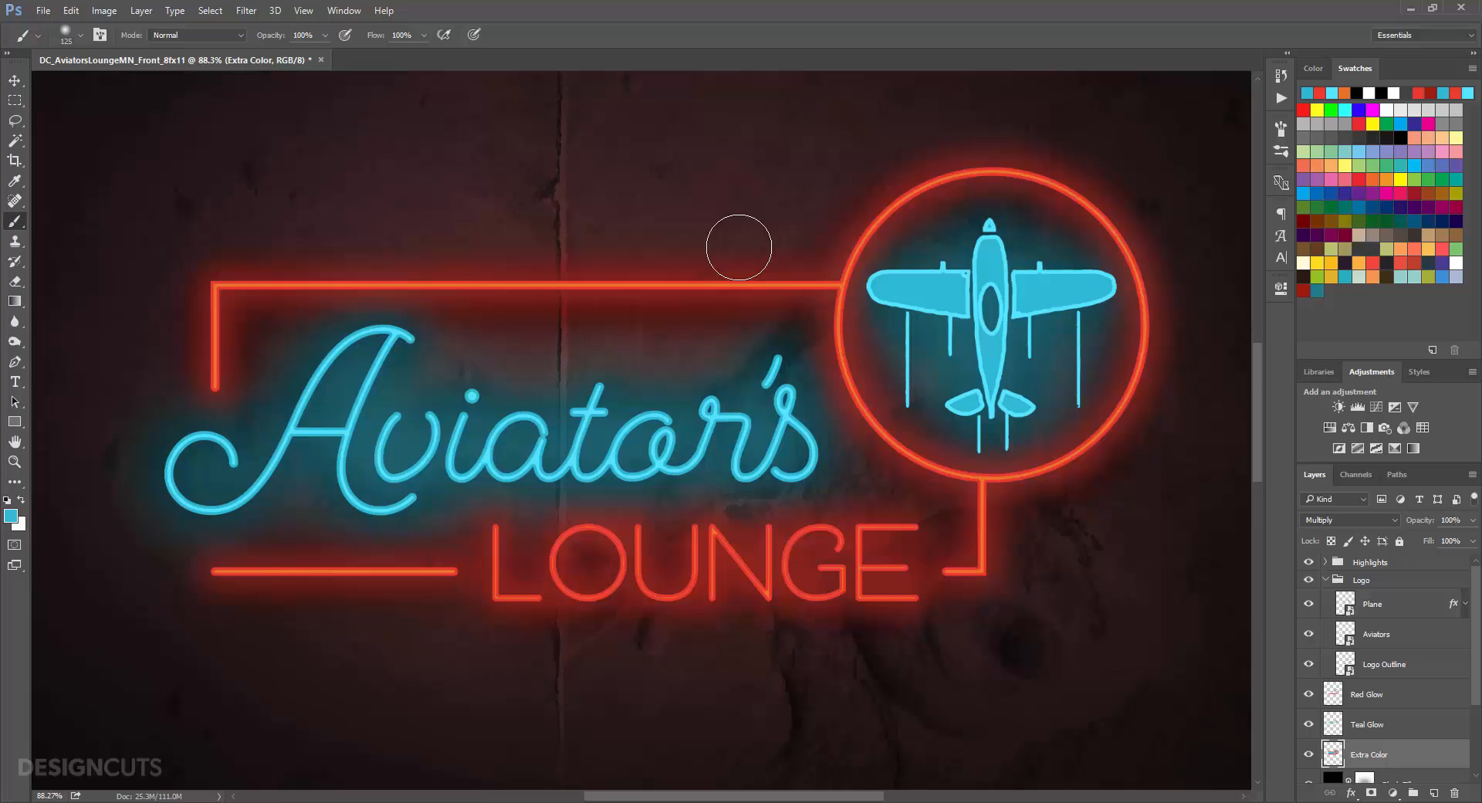
left_click(14, 80)
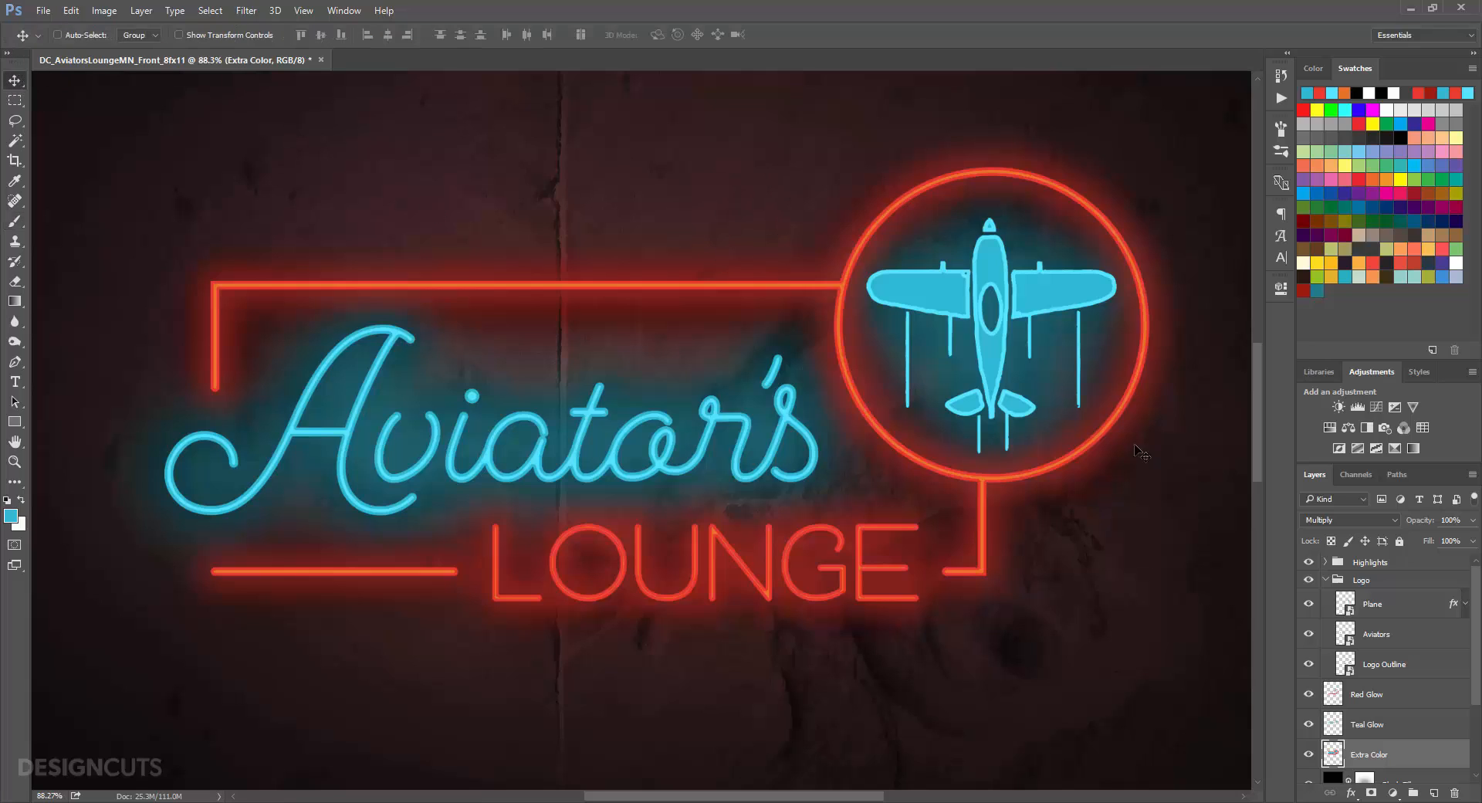
Step: Add a Multiply drop shadow to the Logo Outline layer and set its angle to 45°
left_click(1405, 671)
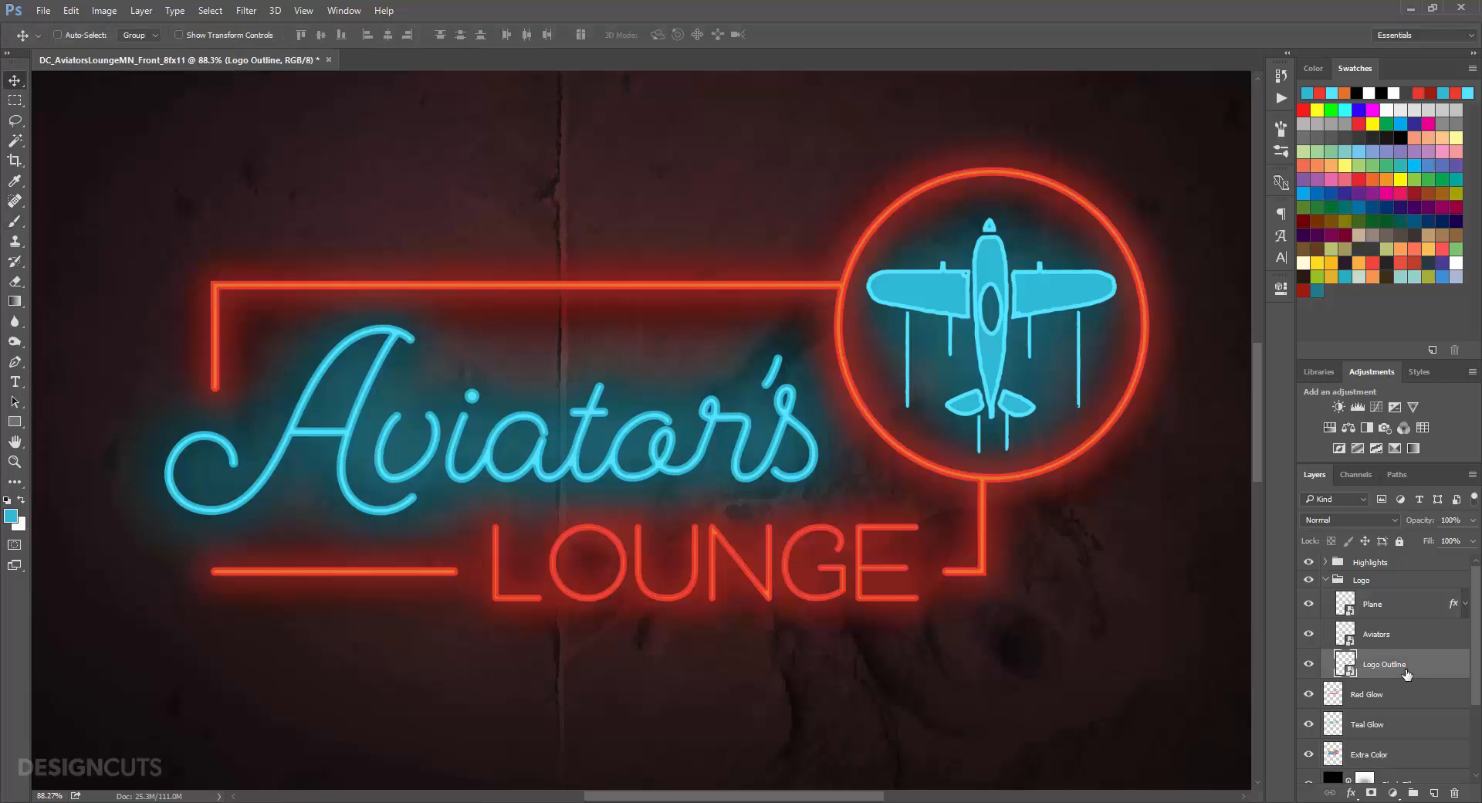
left_click(1351, 793)
left_click(1387, 785)
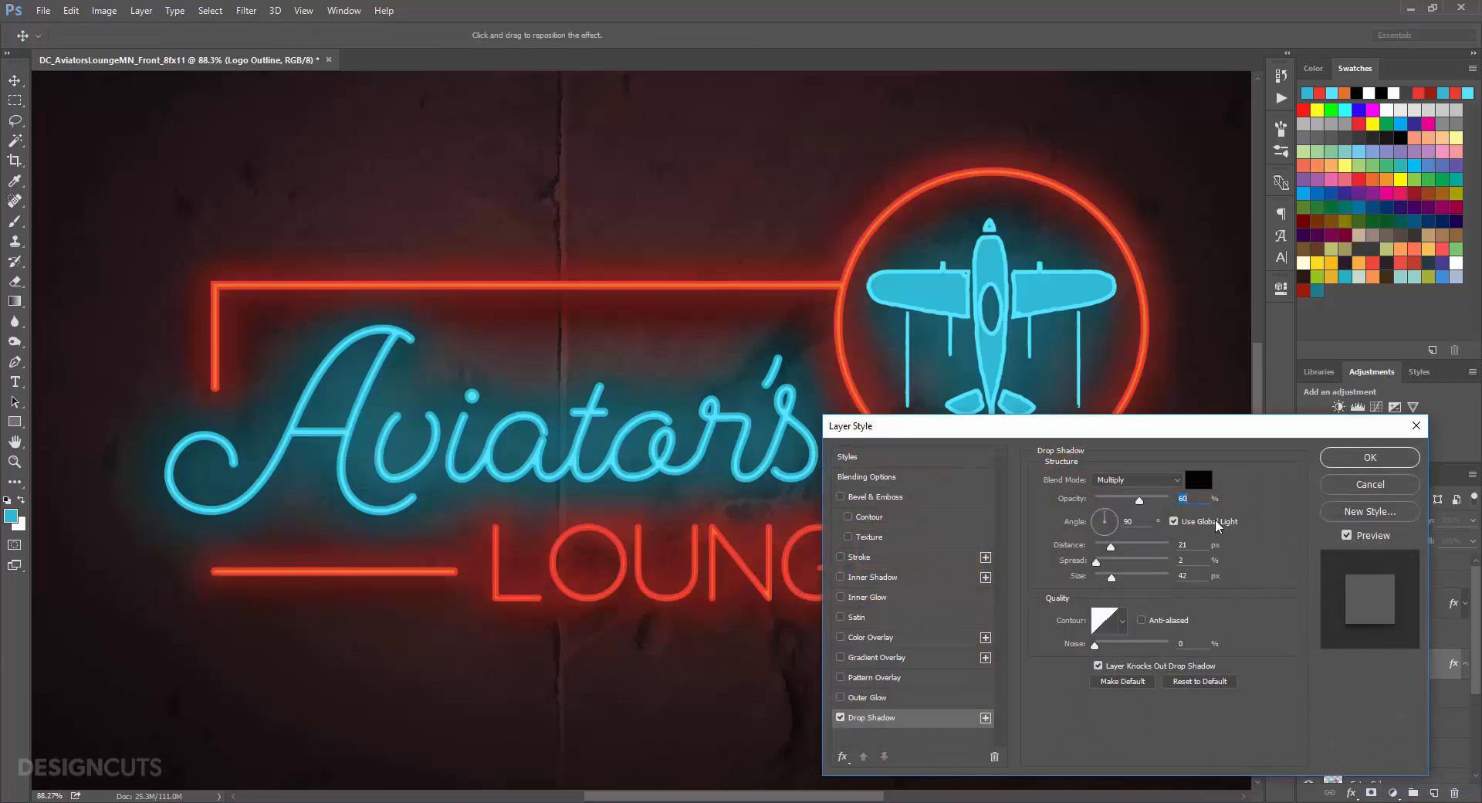
left_click(1168, 480)
left_click(1121, 529)
type("45")
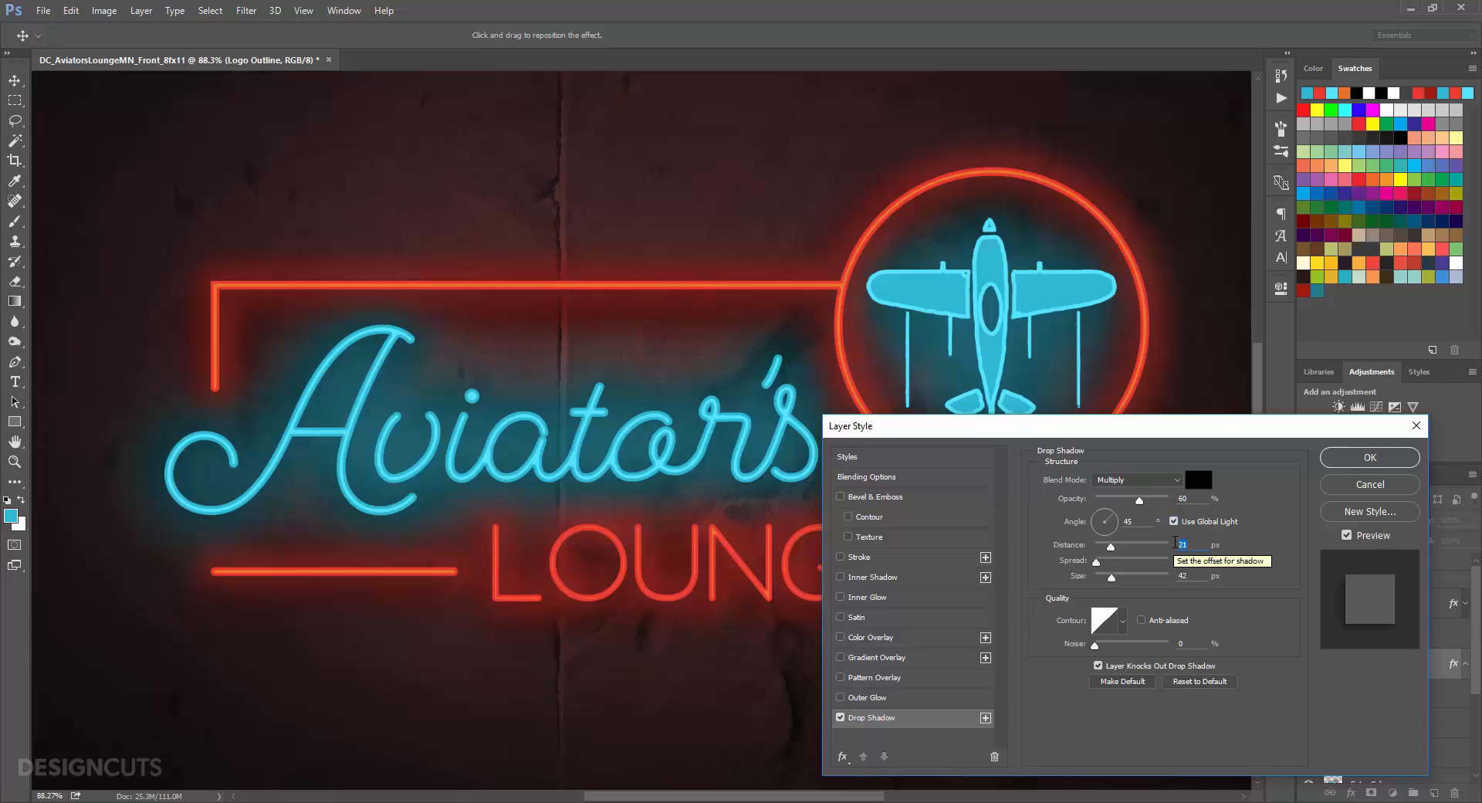
Step: Set the drop shadow's distance to 6 px, spread to 0% and size to 25 px, and apply it
type("6")
key("Tab")
type("2")
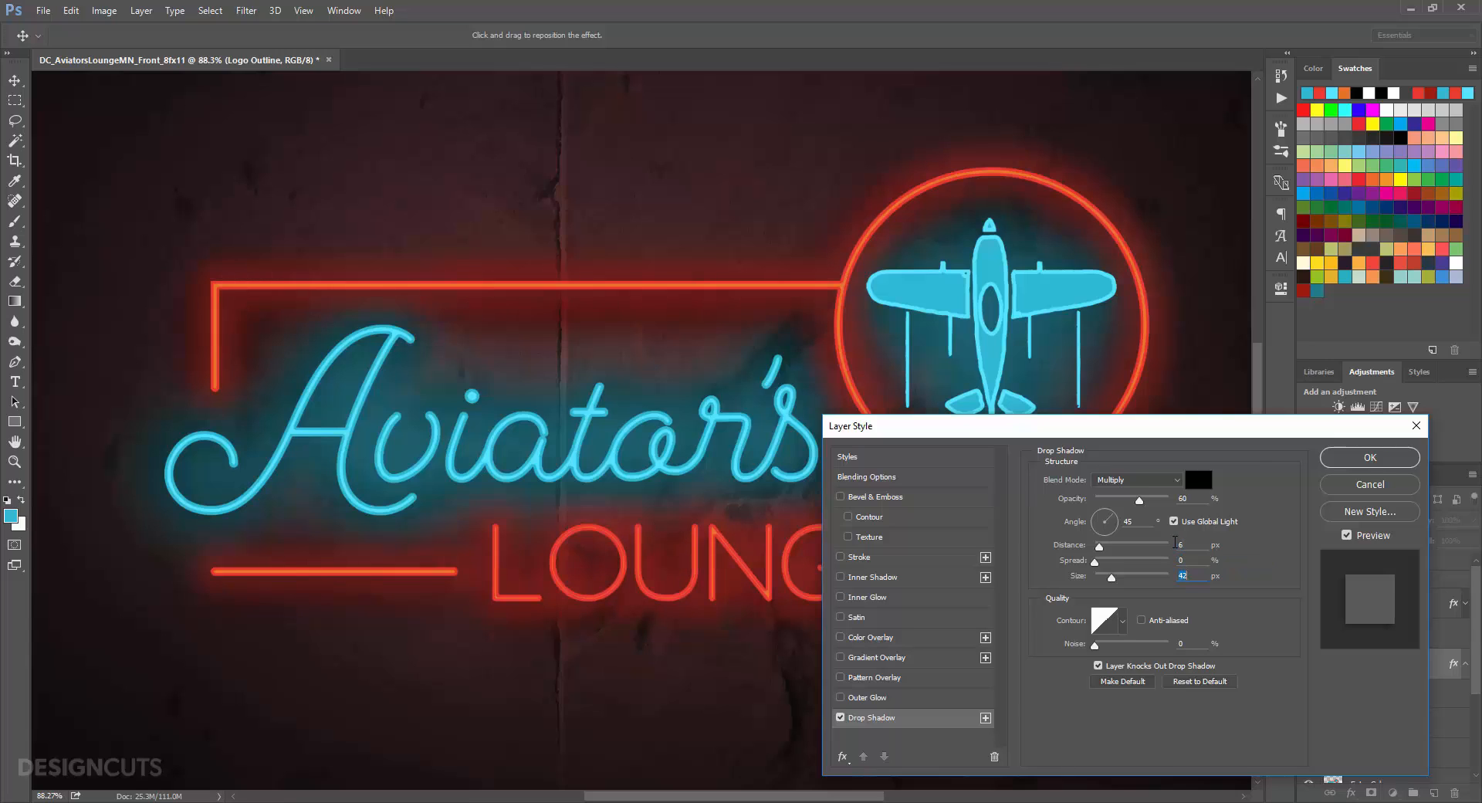
type("25")
left_click(1363, 459)
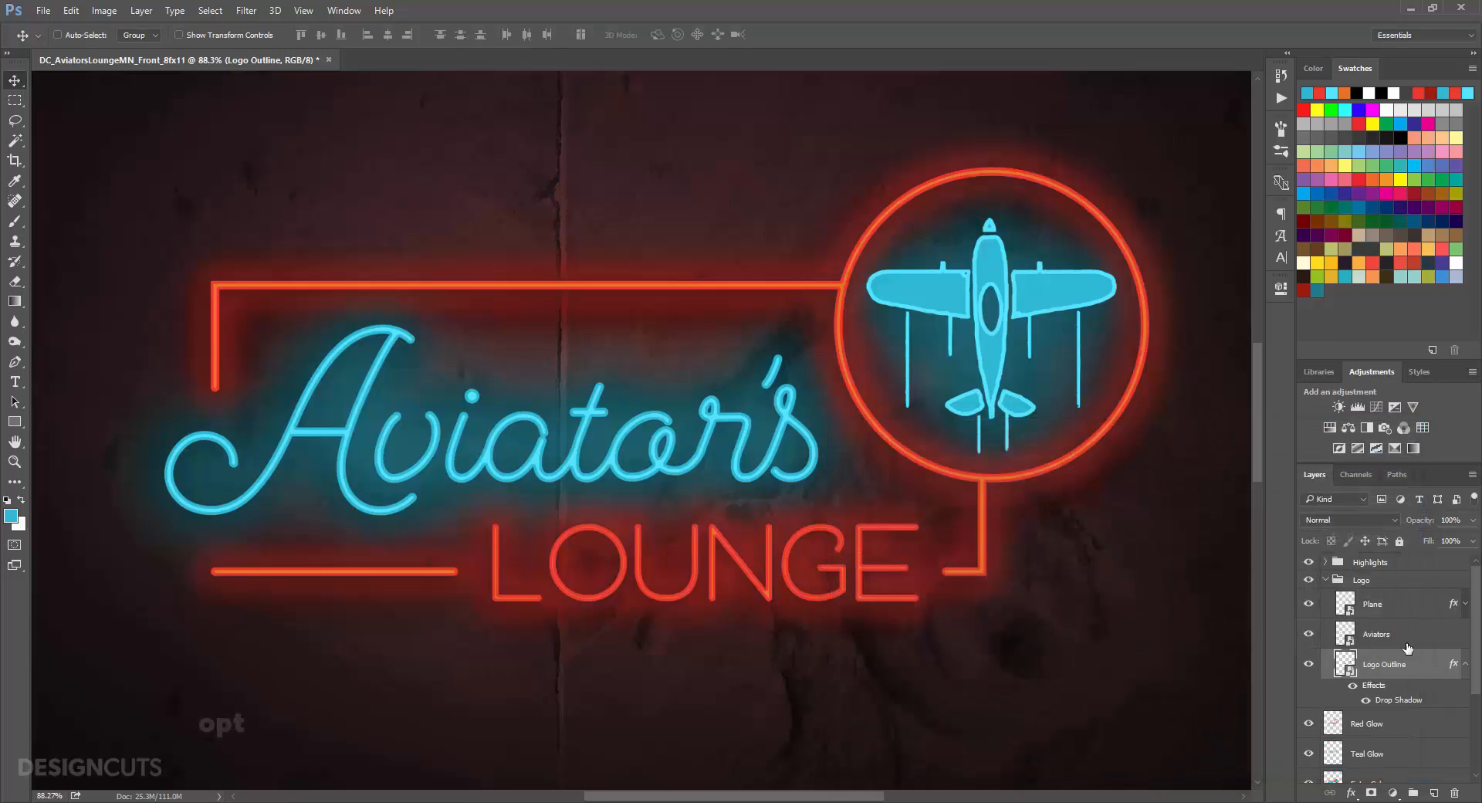
Step: Copy the Logo Outline layer's drop shadow to the Aviators and Plane layers, and collapse the effects and the Logo group
left_click_drag(1374, 686, 1381, 614)
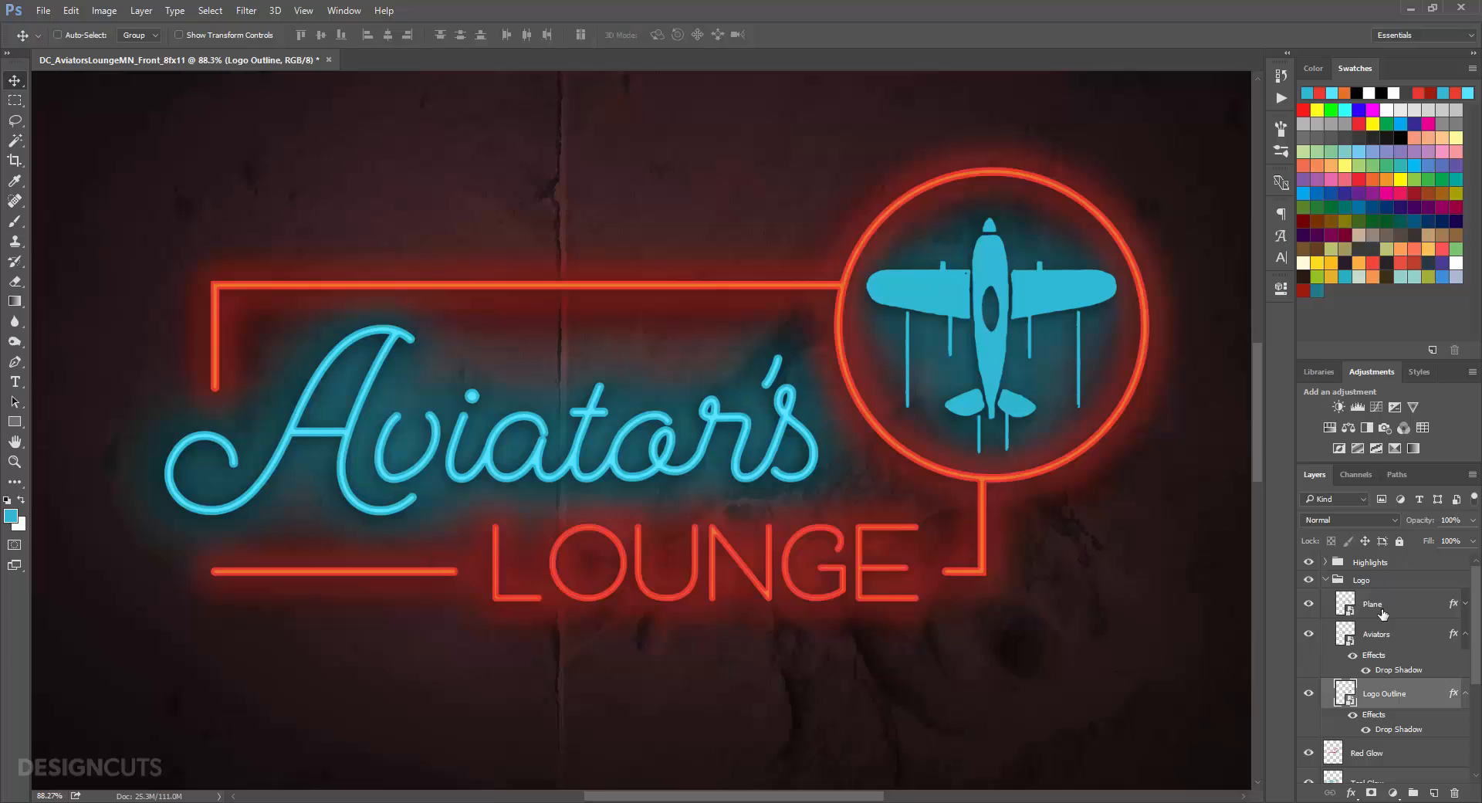
left_click(1464, 633)
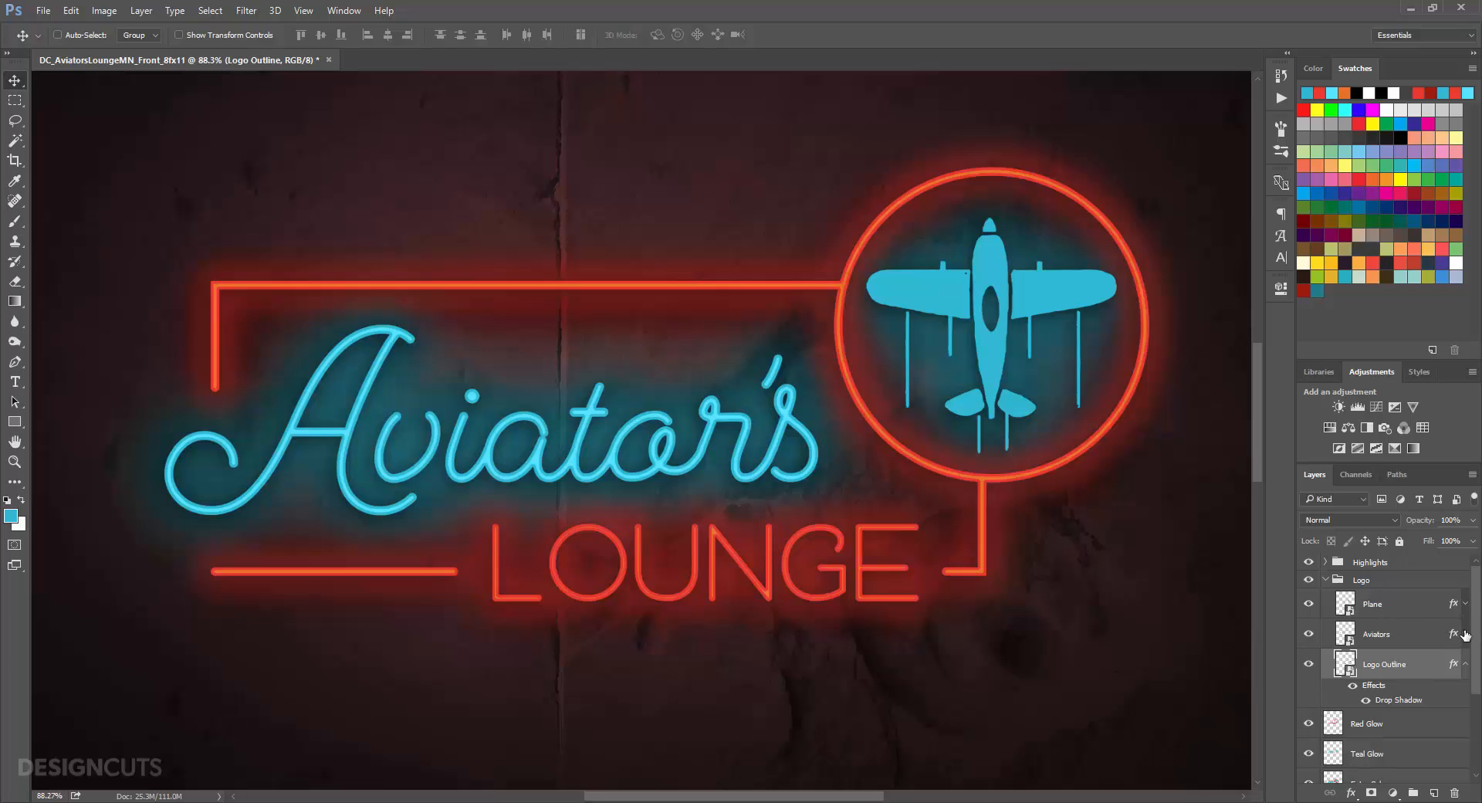
left_click(1464, 665)
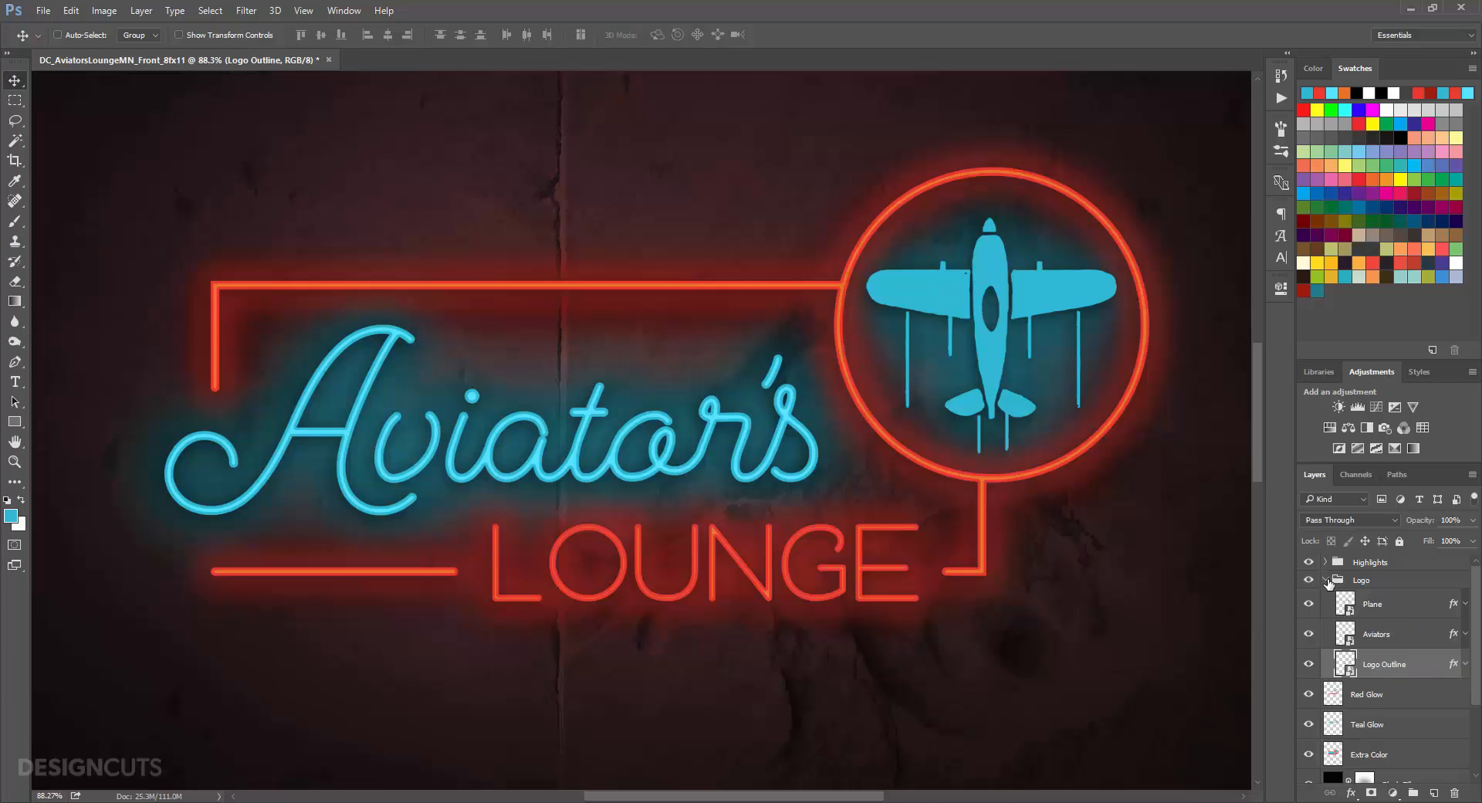
left_click(1326, 580)
Step: View the whole poster, zoom in to 50% on the sign, and save the document
key("ctrl+0")
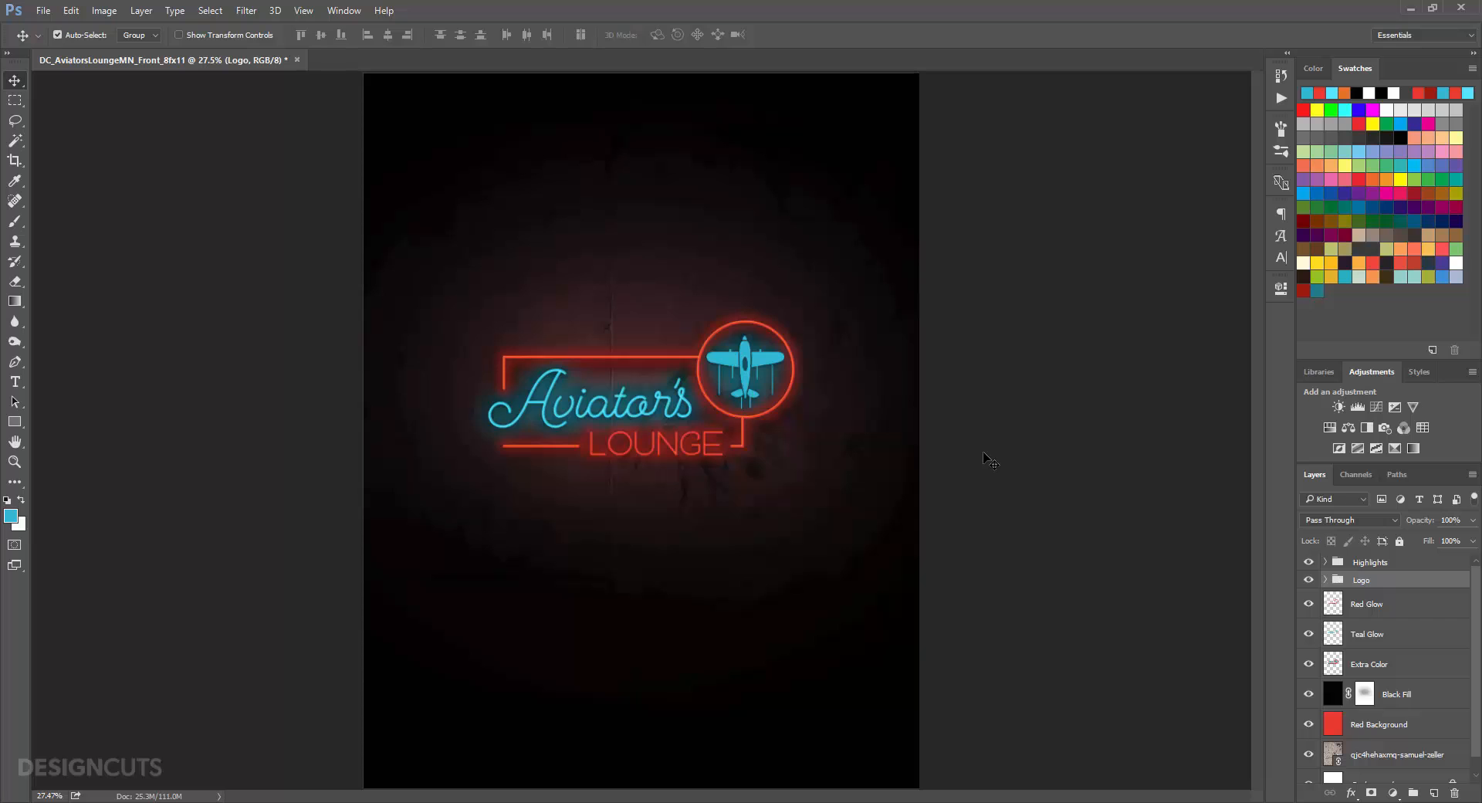
key("ctrl+plus")
key("ctrl+plus")
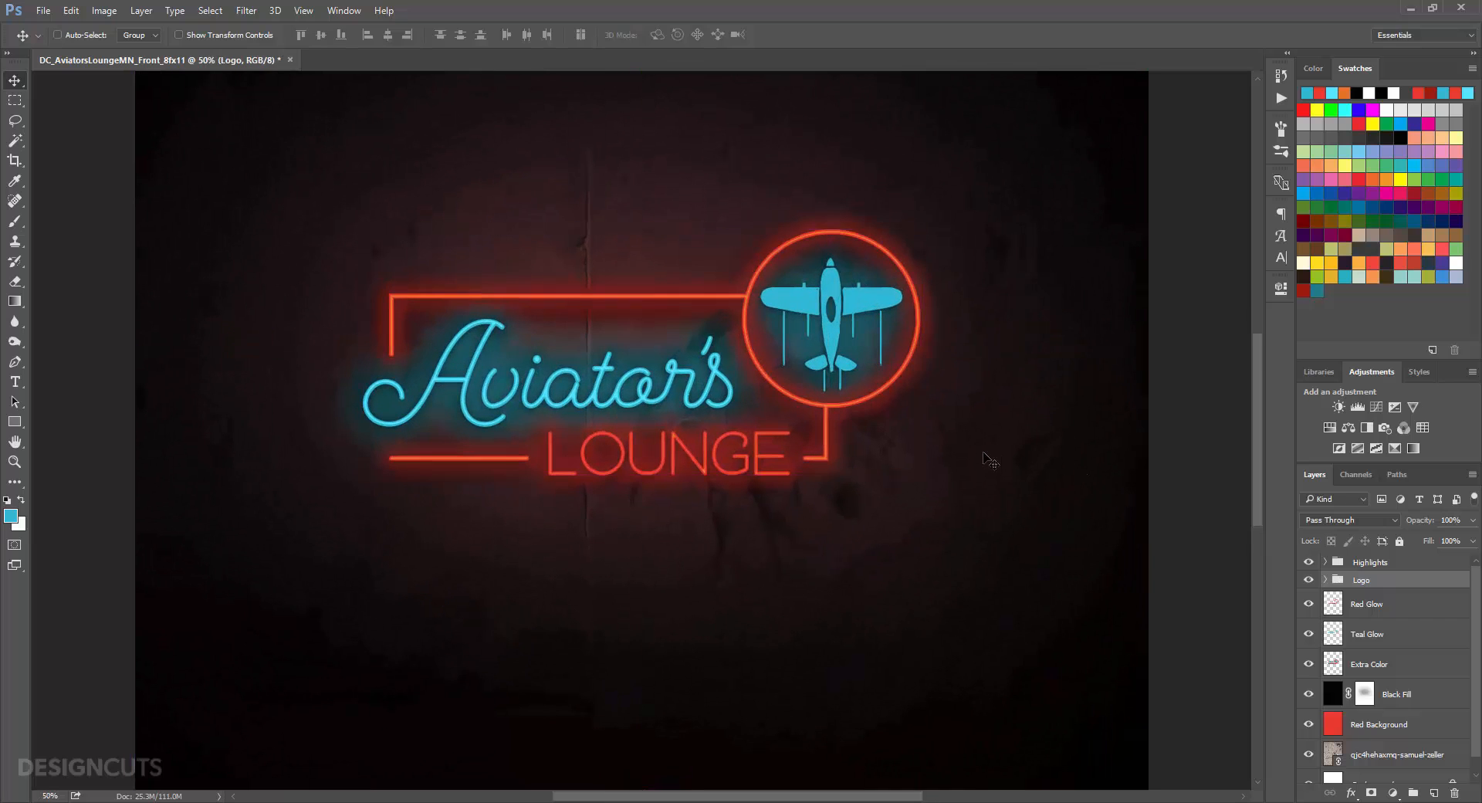
key("ctrl+s")
Step: Duplicate the concrete wall photo layer into a new document named DC_AviatorsLoungeMN_Back_8fx11
scroll(1379, 623, "down", 1)
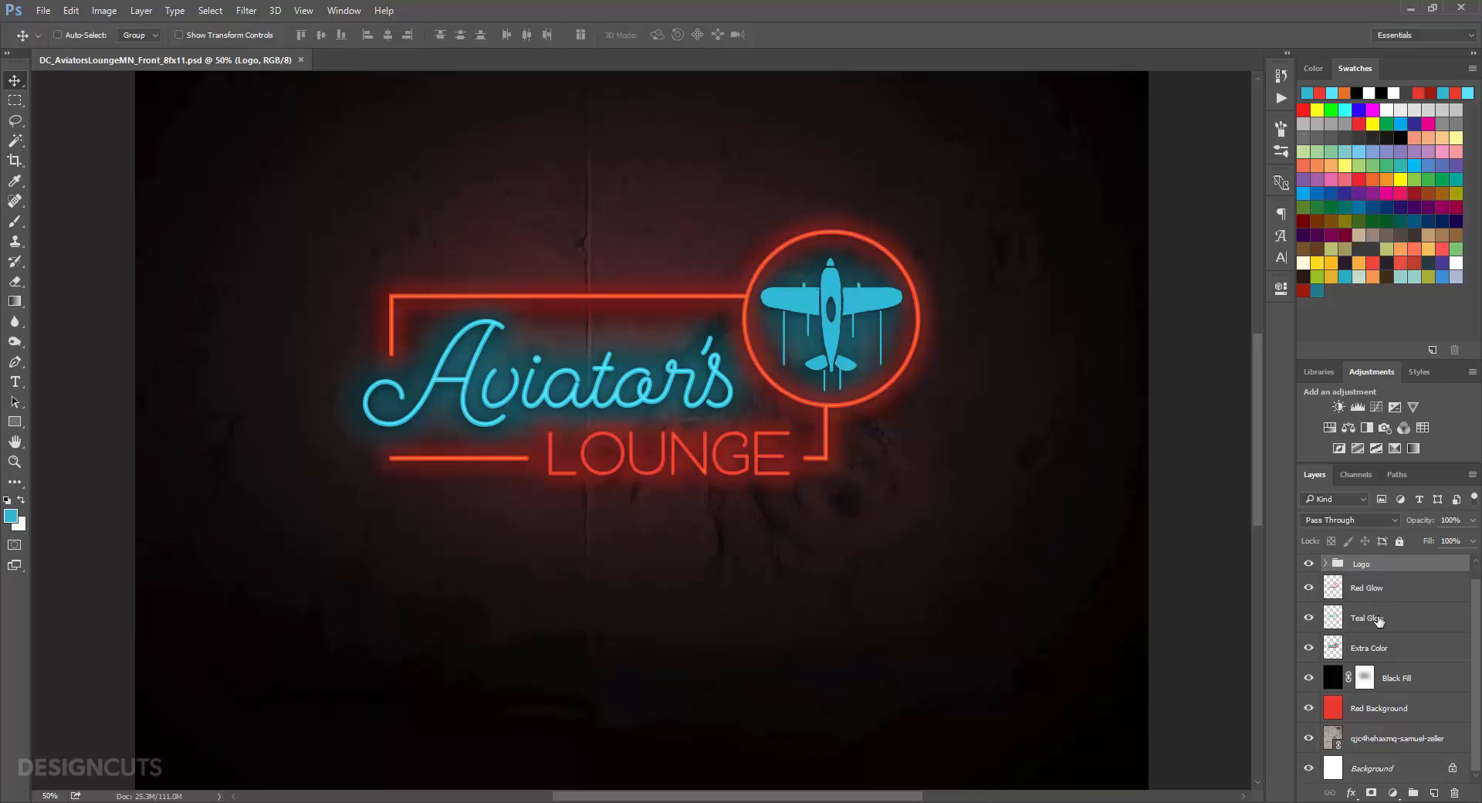
left_click(1399, 740)
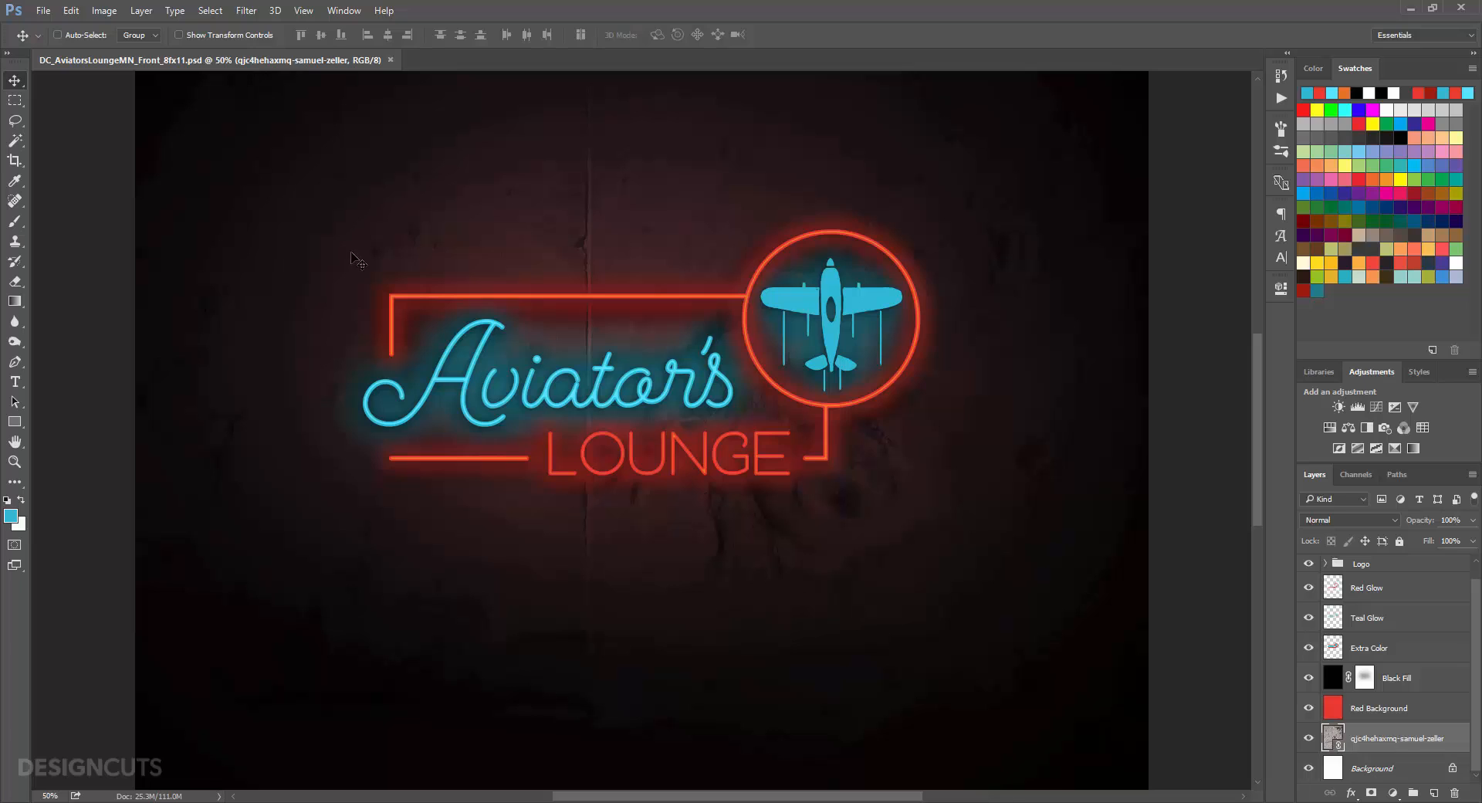
left_click(141, 10)
left_click(154, 54)
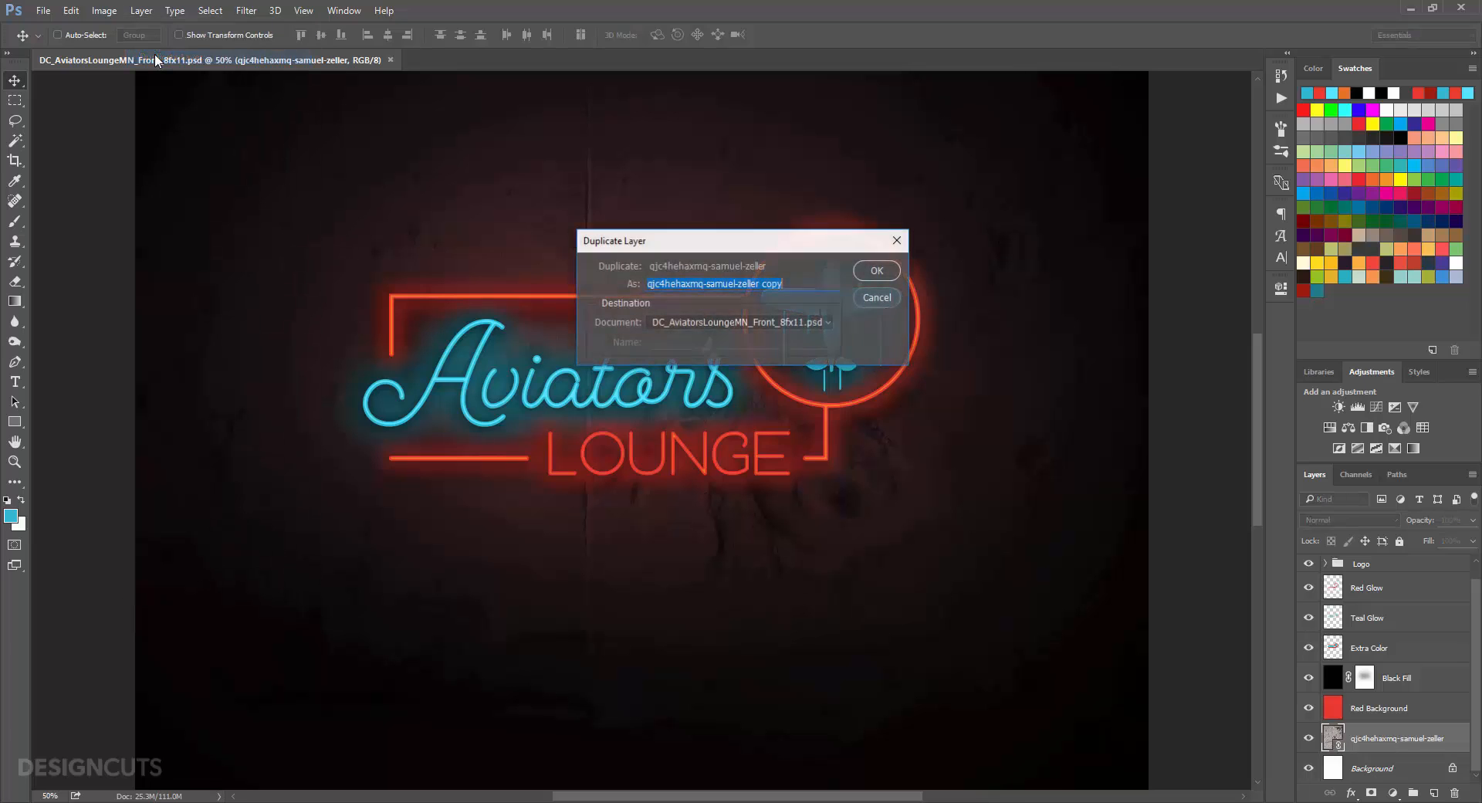
left_click(710, 322)
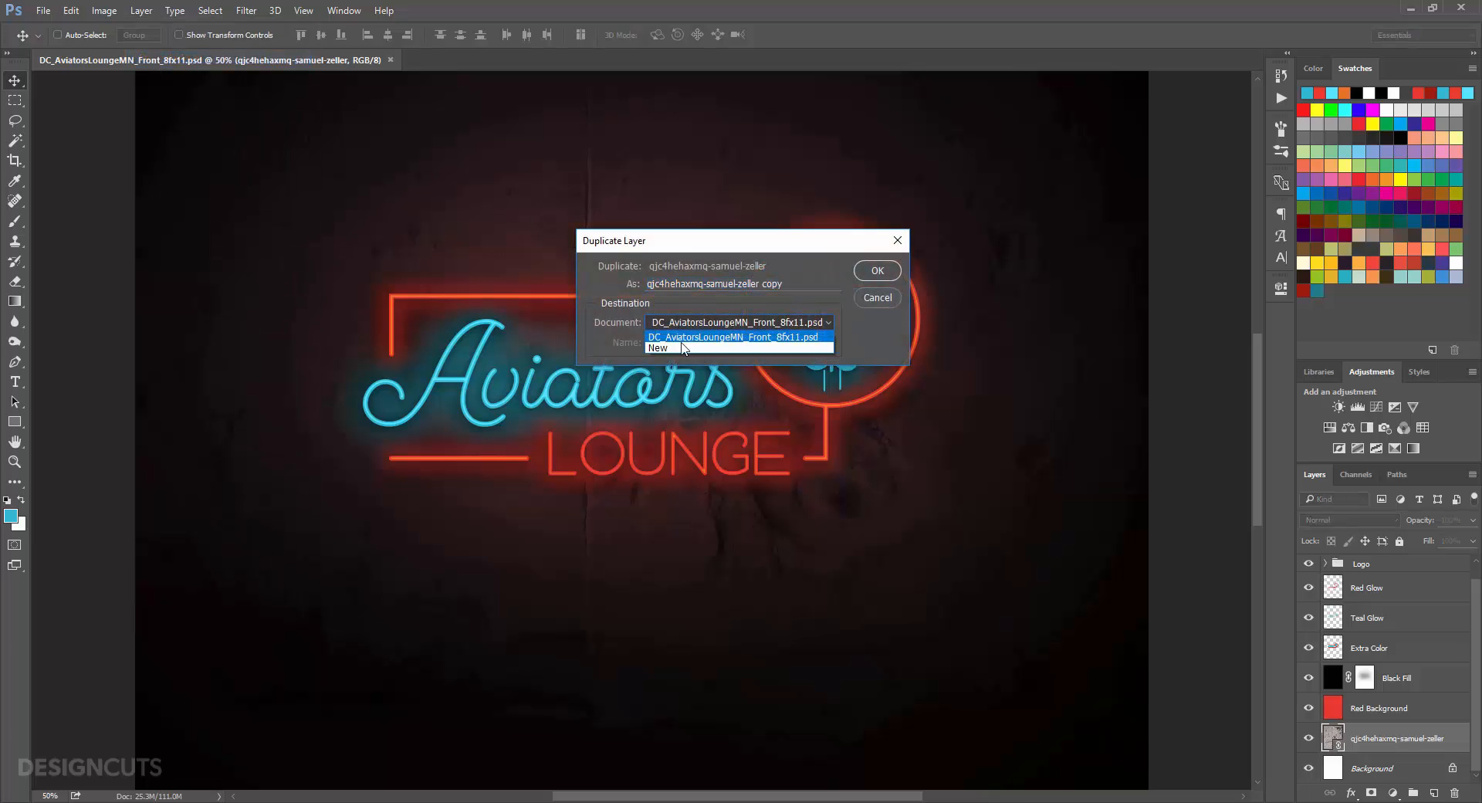
left_click(682, 347)
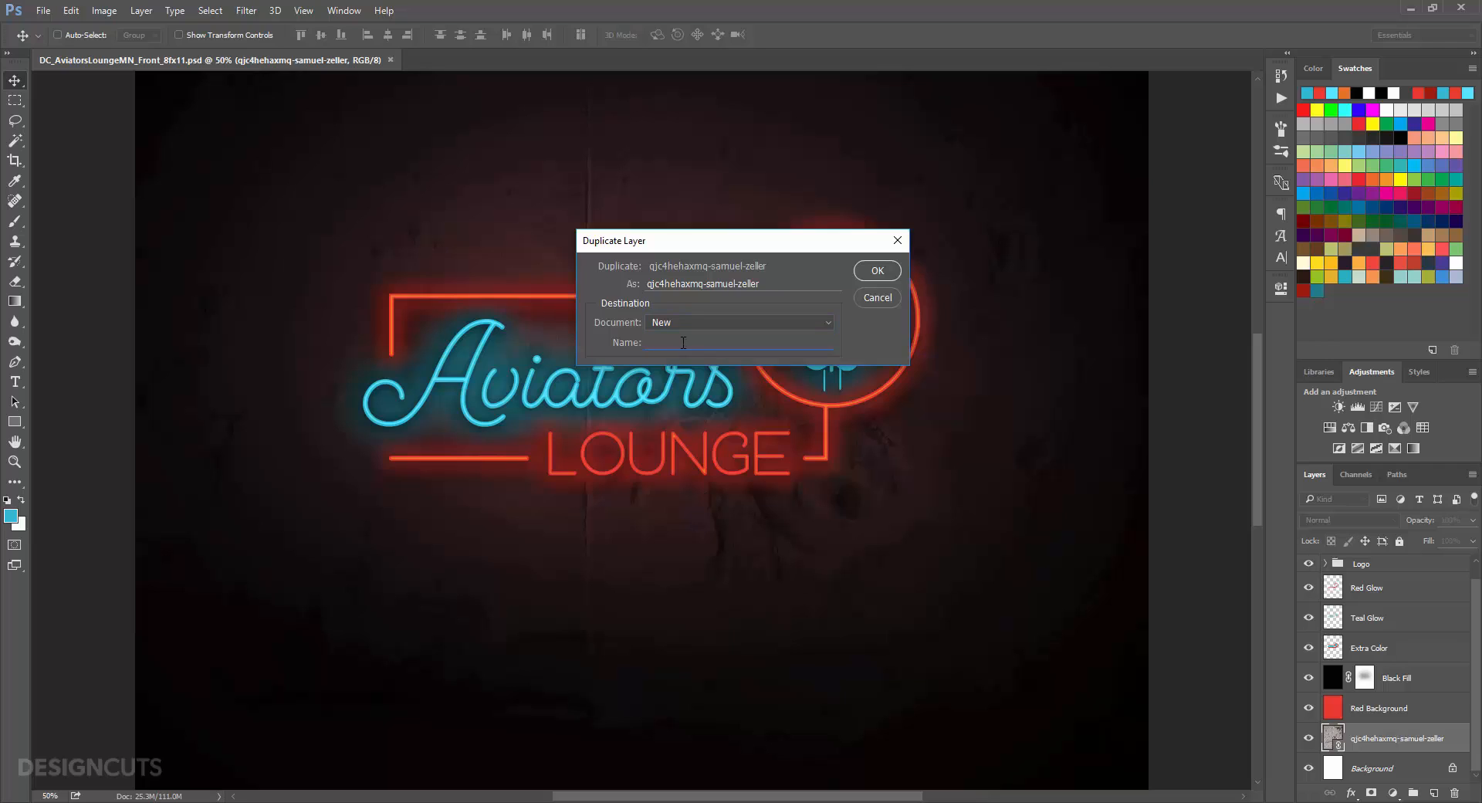
type("DC_AviatorsLoungeMN_Back_8fx11")
left_click(877, 272)
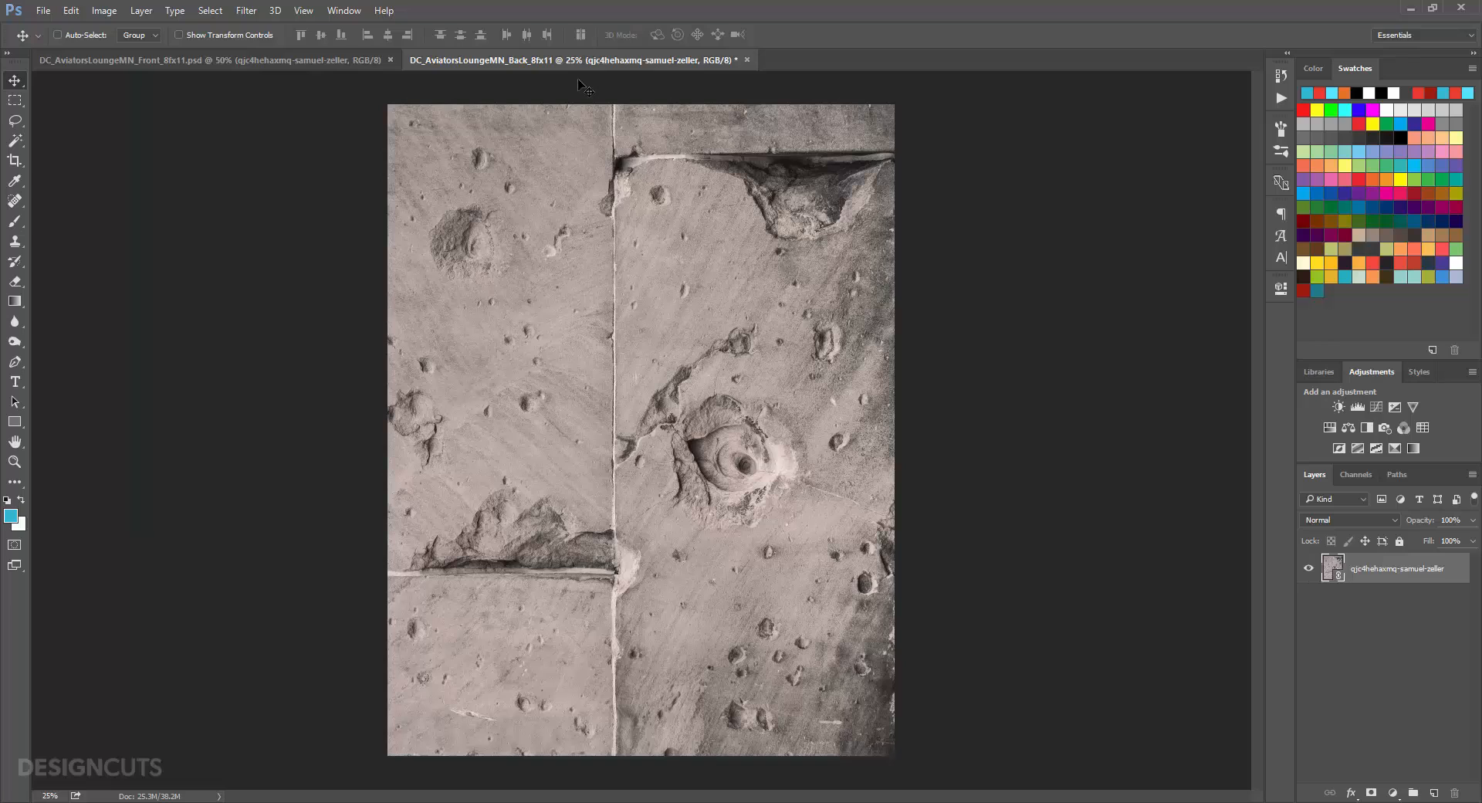
Step: Close the front menu document, and add a layer named Background beneath the concrete texture layer of the back document
left_click(374, 62)
left_click(389, 60)
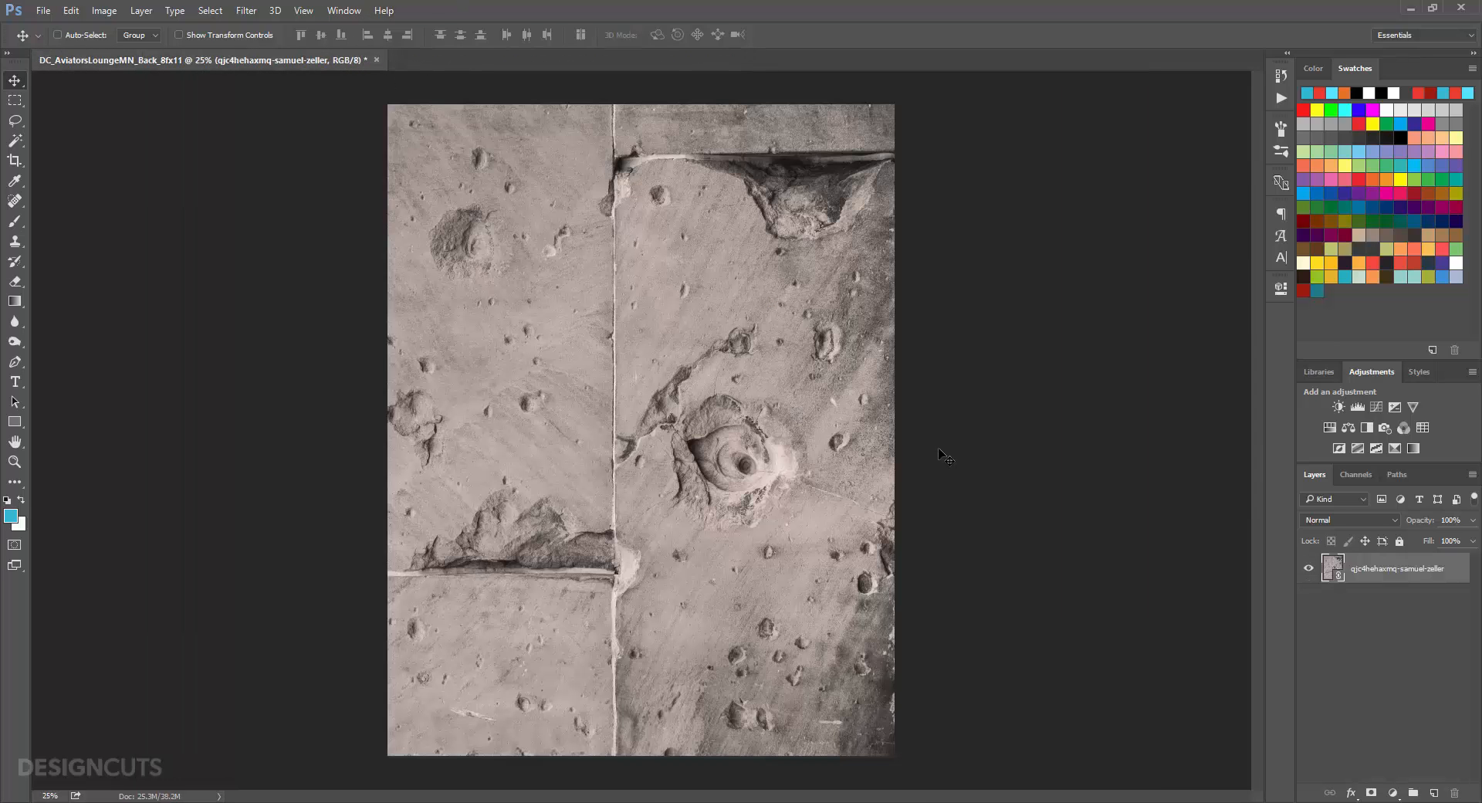
left_click(1432, 792)
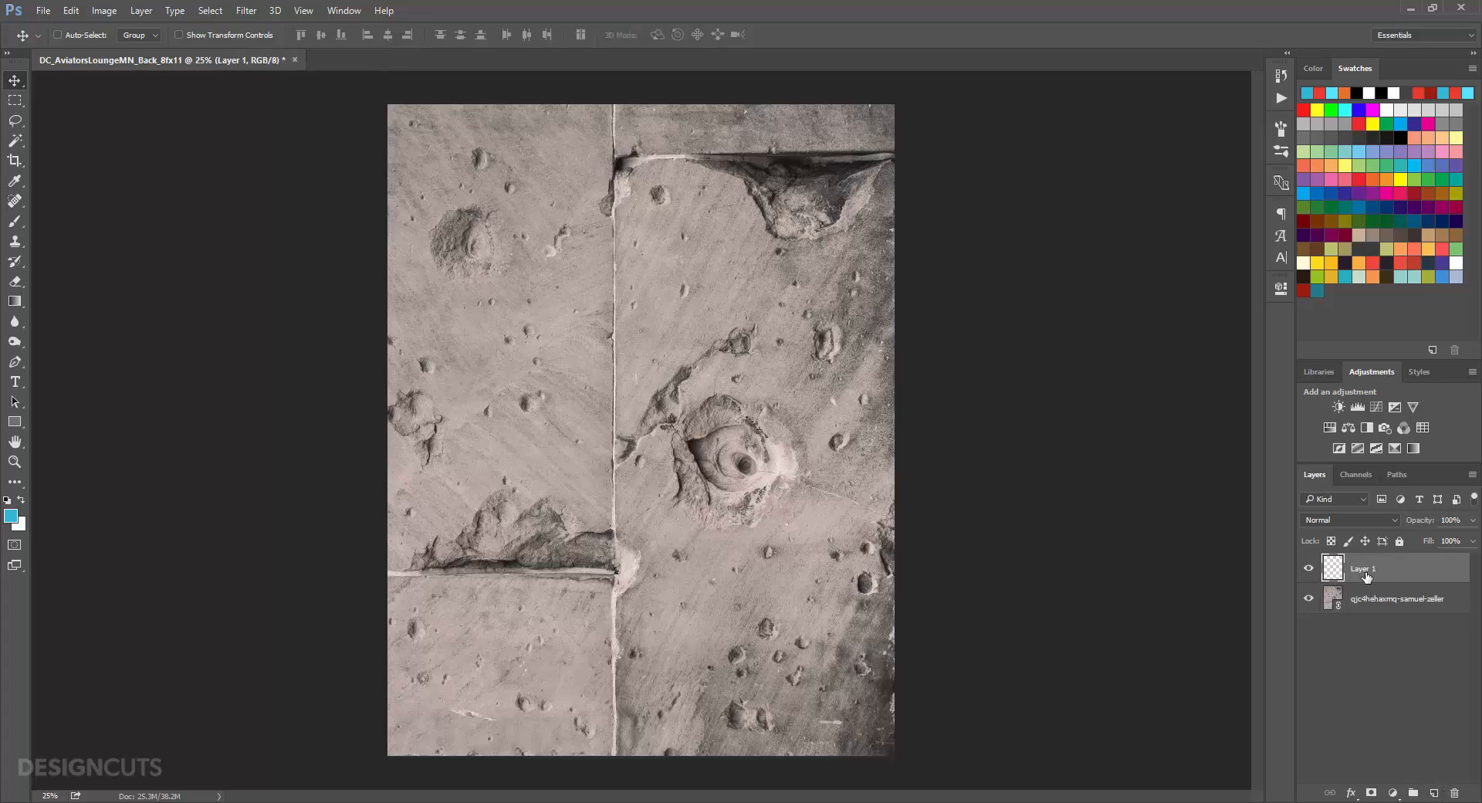
double_click(1363, 569)
type("Background")
key("Return")
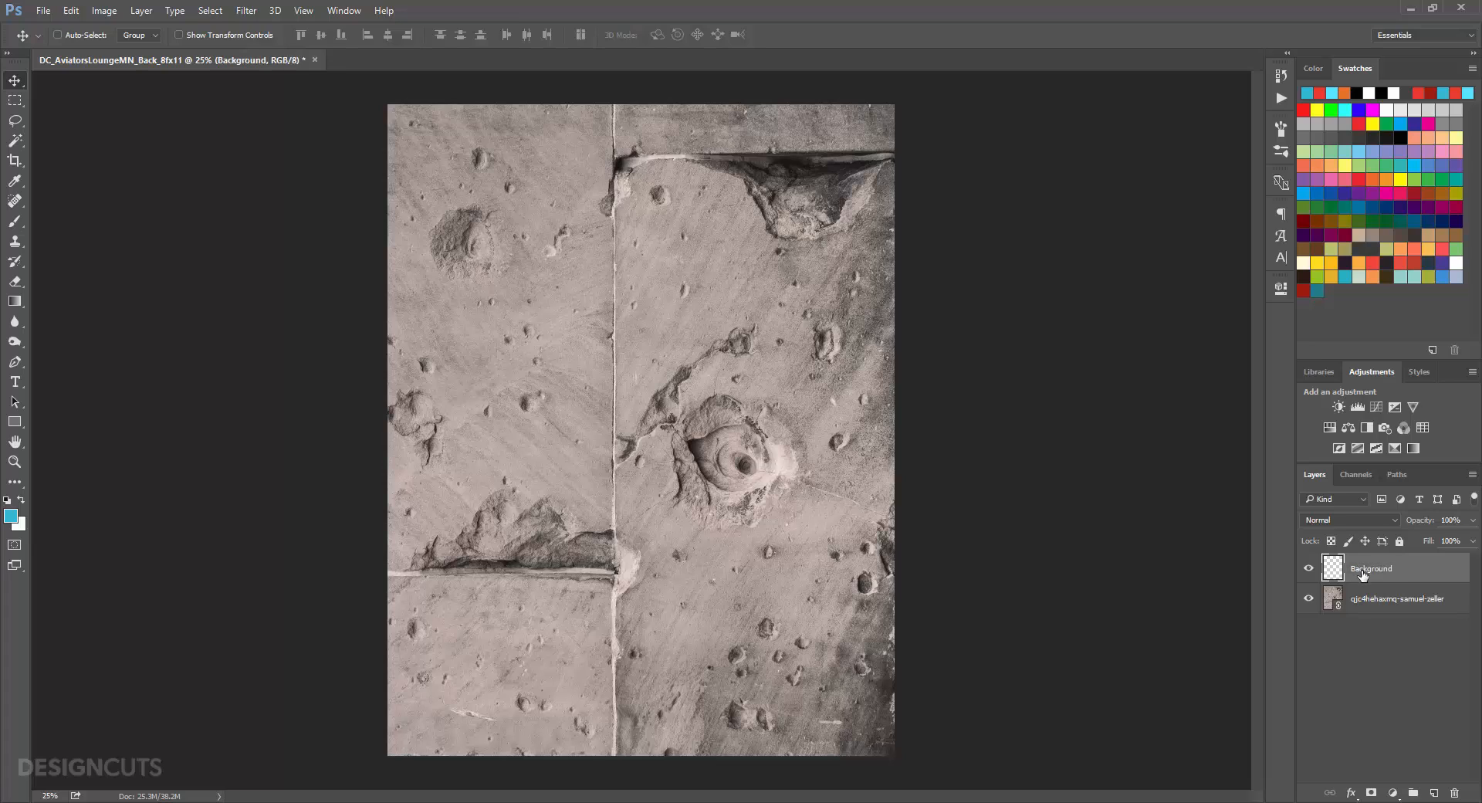
left_click_drag(1394, 611, 1389, 631)
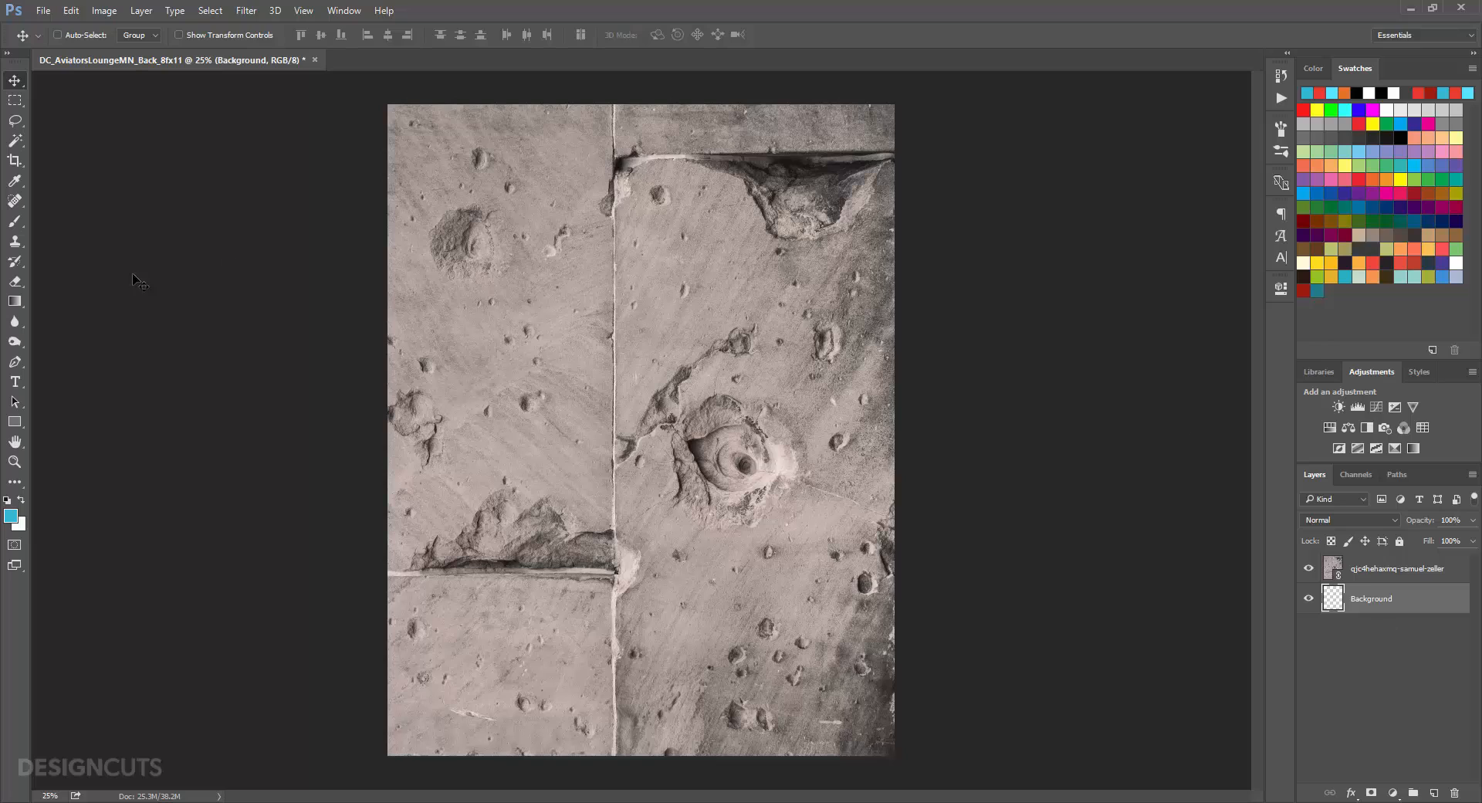
Step: Set the foreground color to dark red, RGB 157, 15, 0, and fill the Background layer with it
left_click(11, 516)
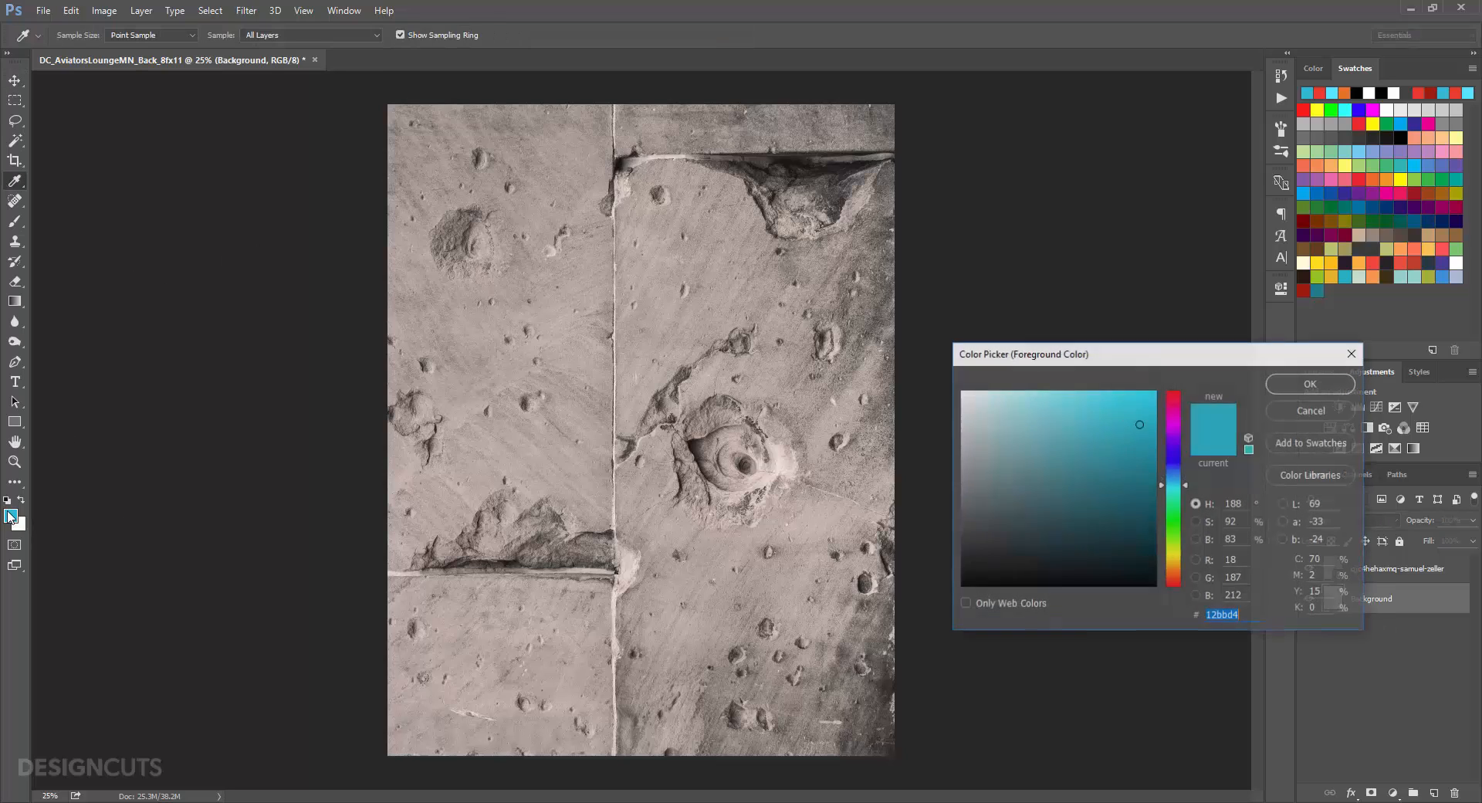
left_click(1233, 560)
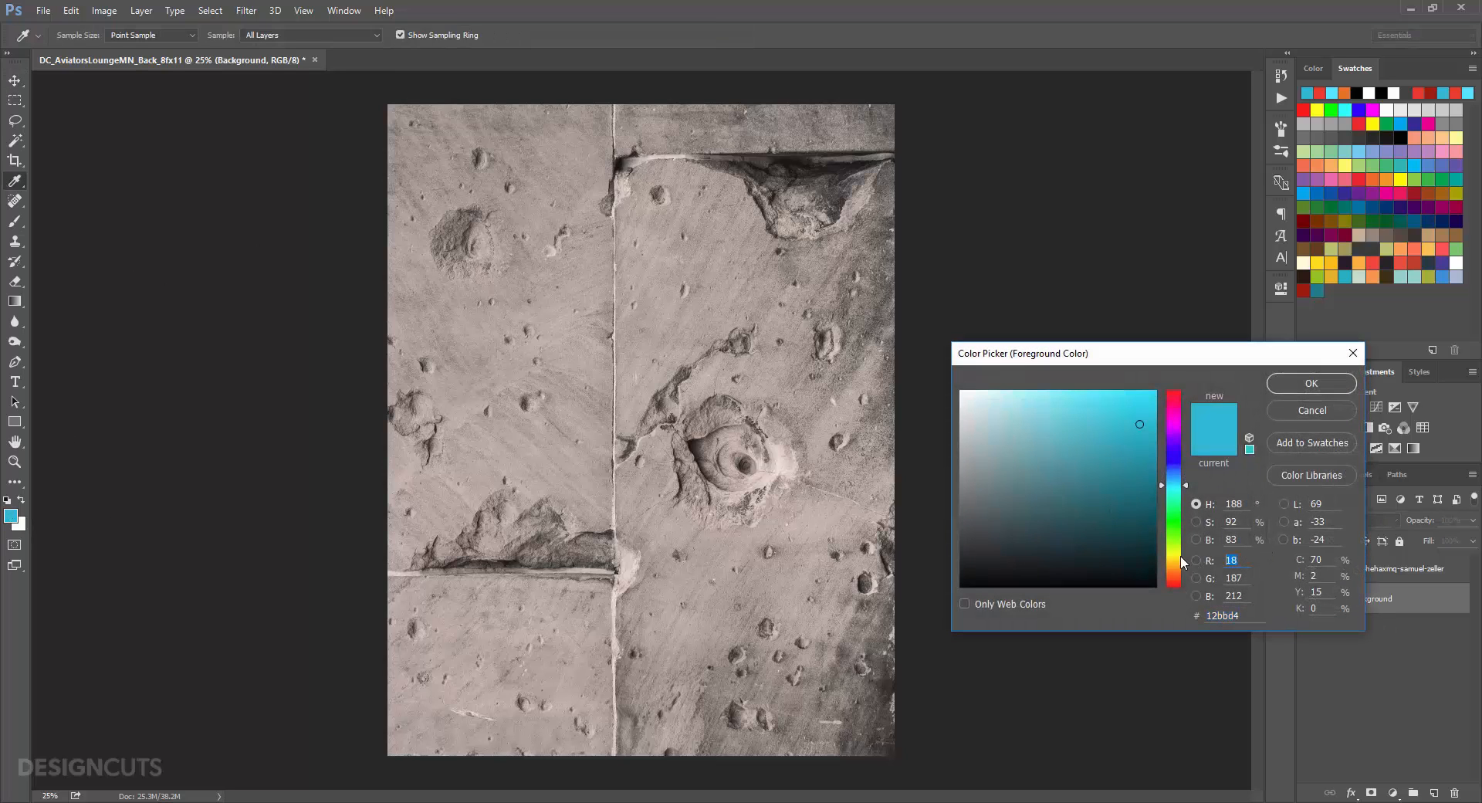
type("157")
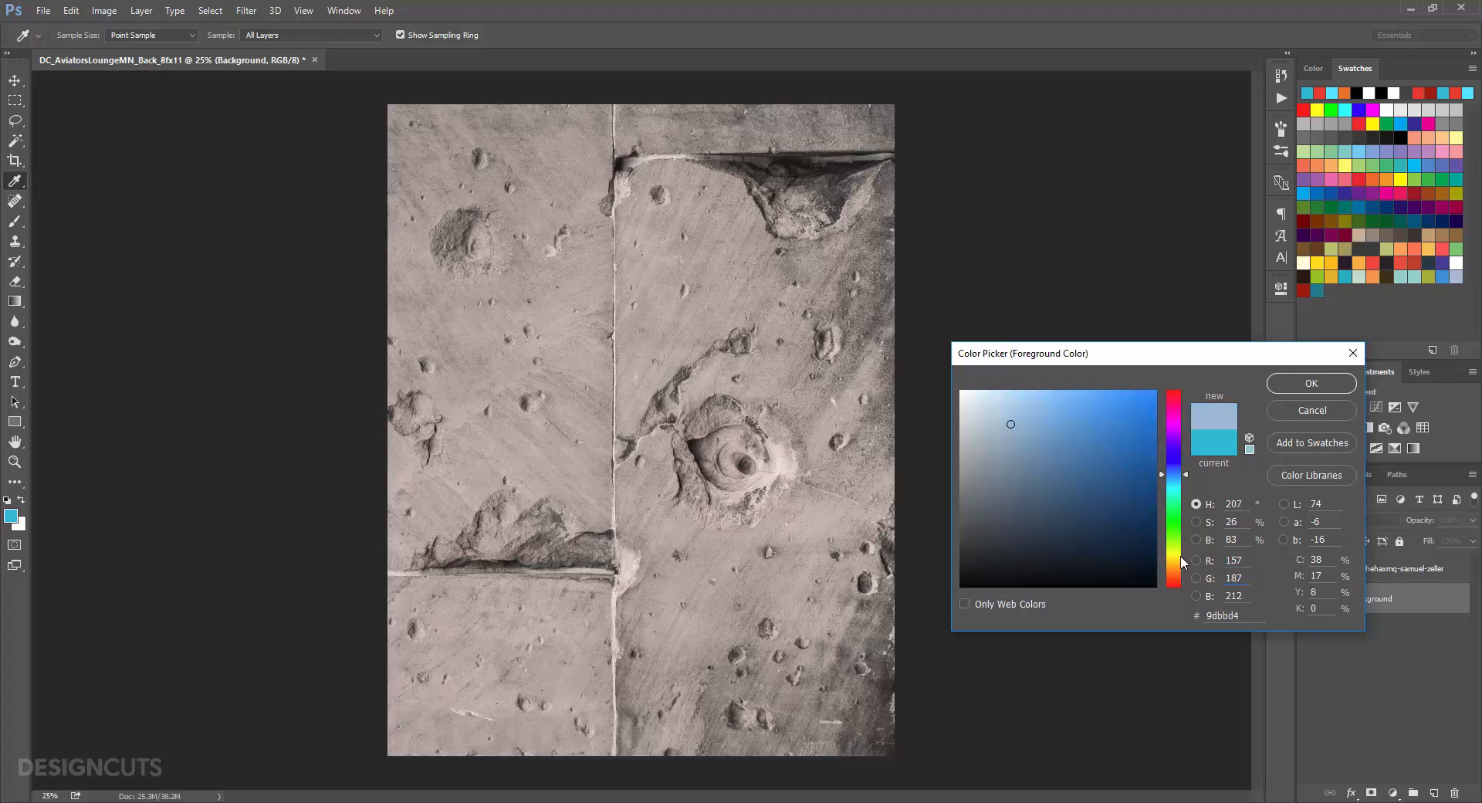
type("15")
key("Tab")
type("0")
key("Tab")
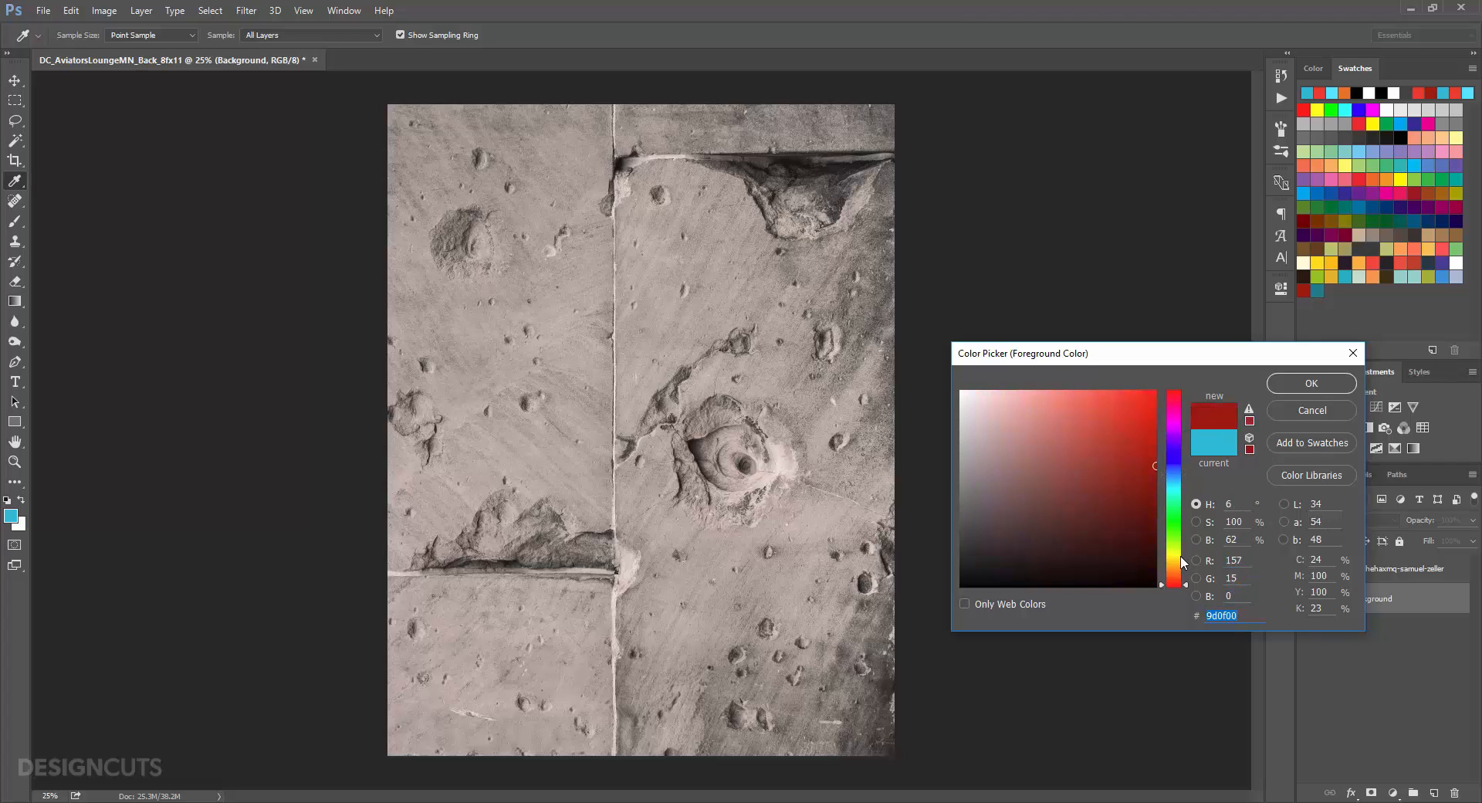
left_click(1322, 382)
key("v")
key("alt+BackSpace")
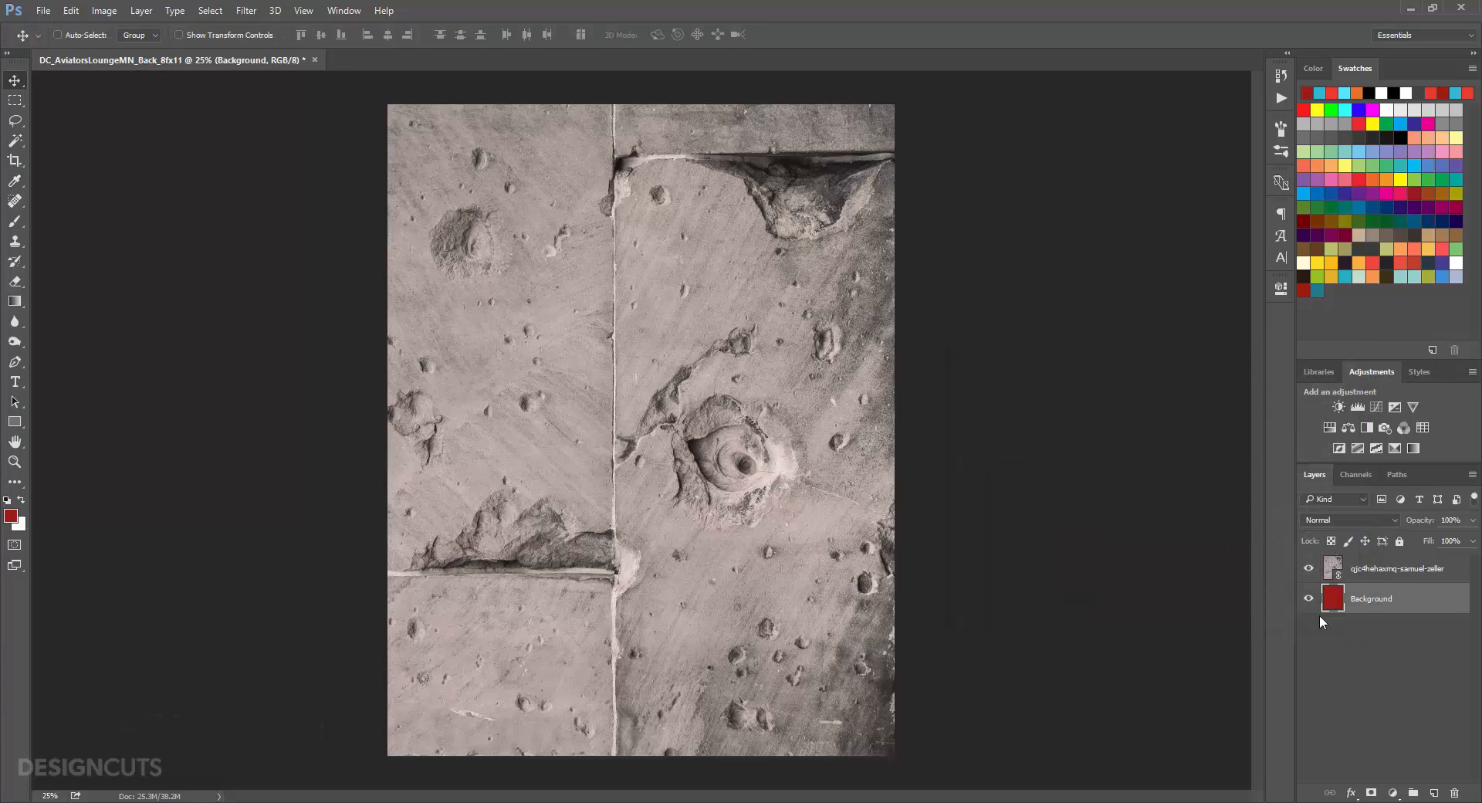
Step: Set the concrete texture layer's blend mode to Multiply and its opacity to 20%
left_click(1363, 565)
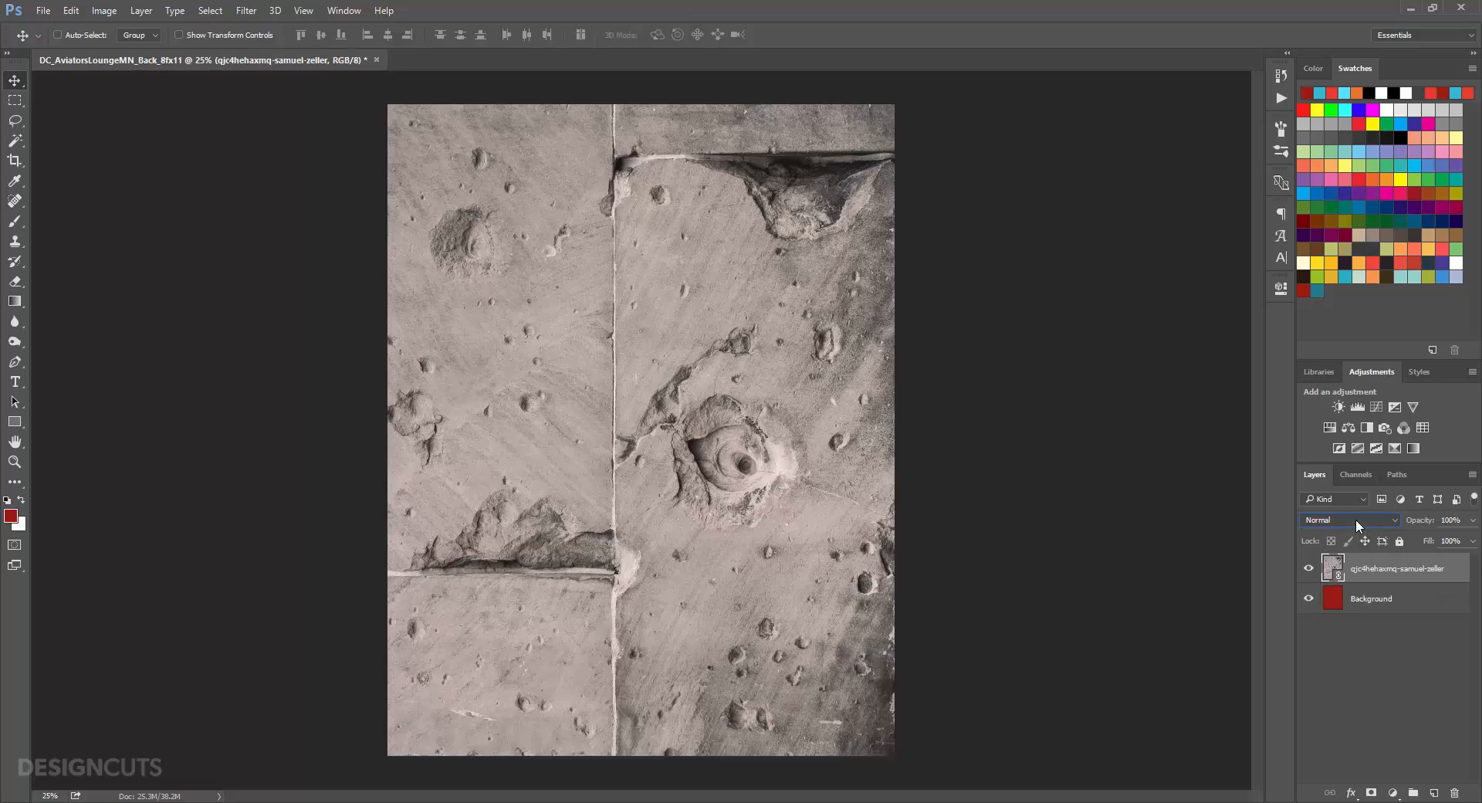
left_click(1357, 521)
left_click(1338, 570)
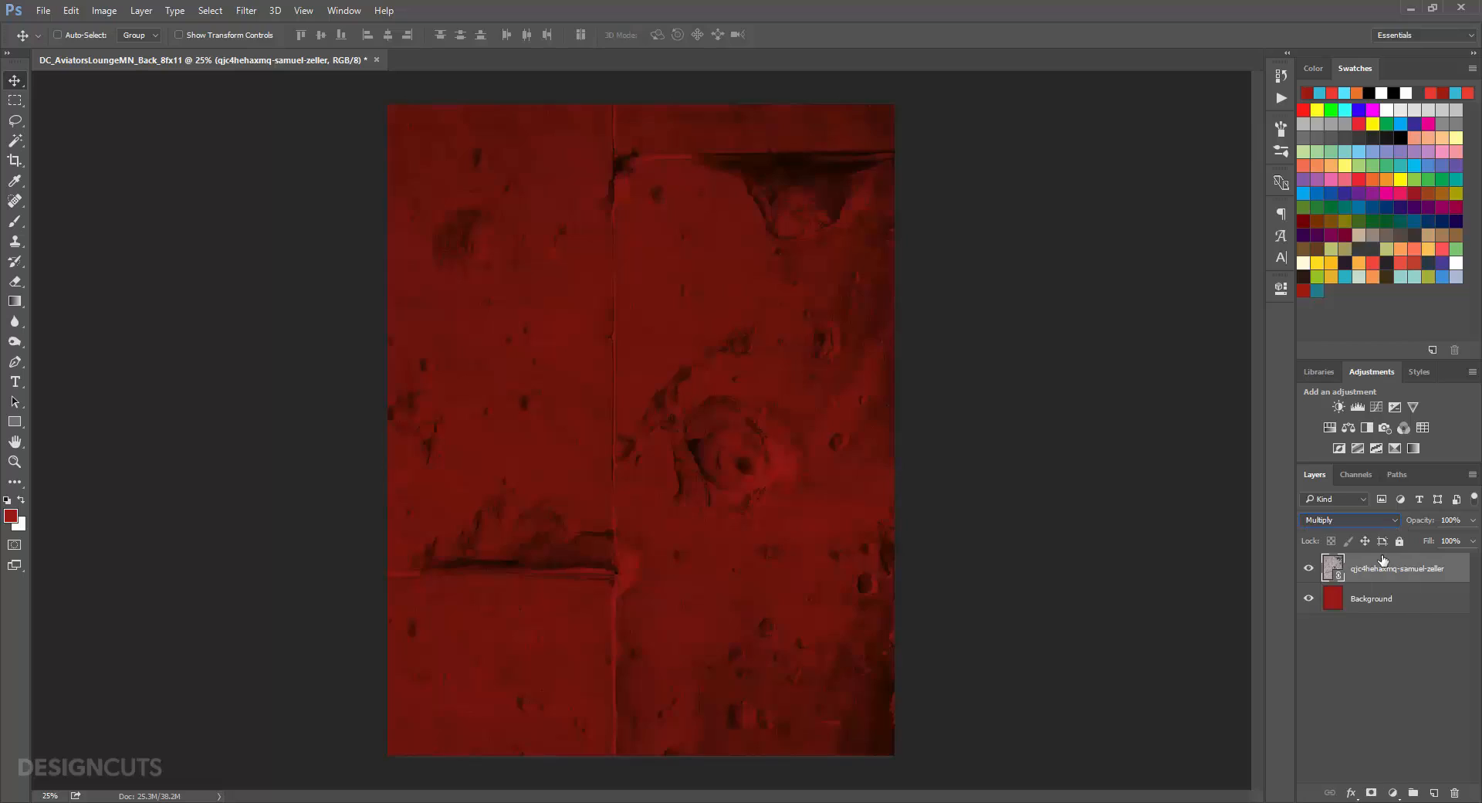
left_click(1440, 520)
type("20")
key("Return")
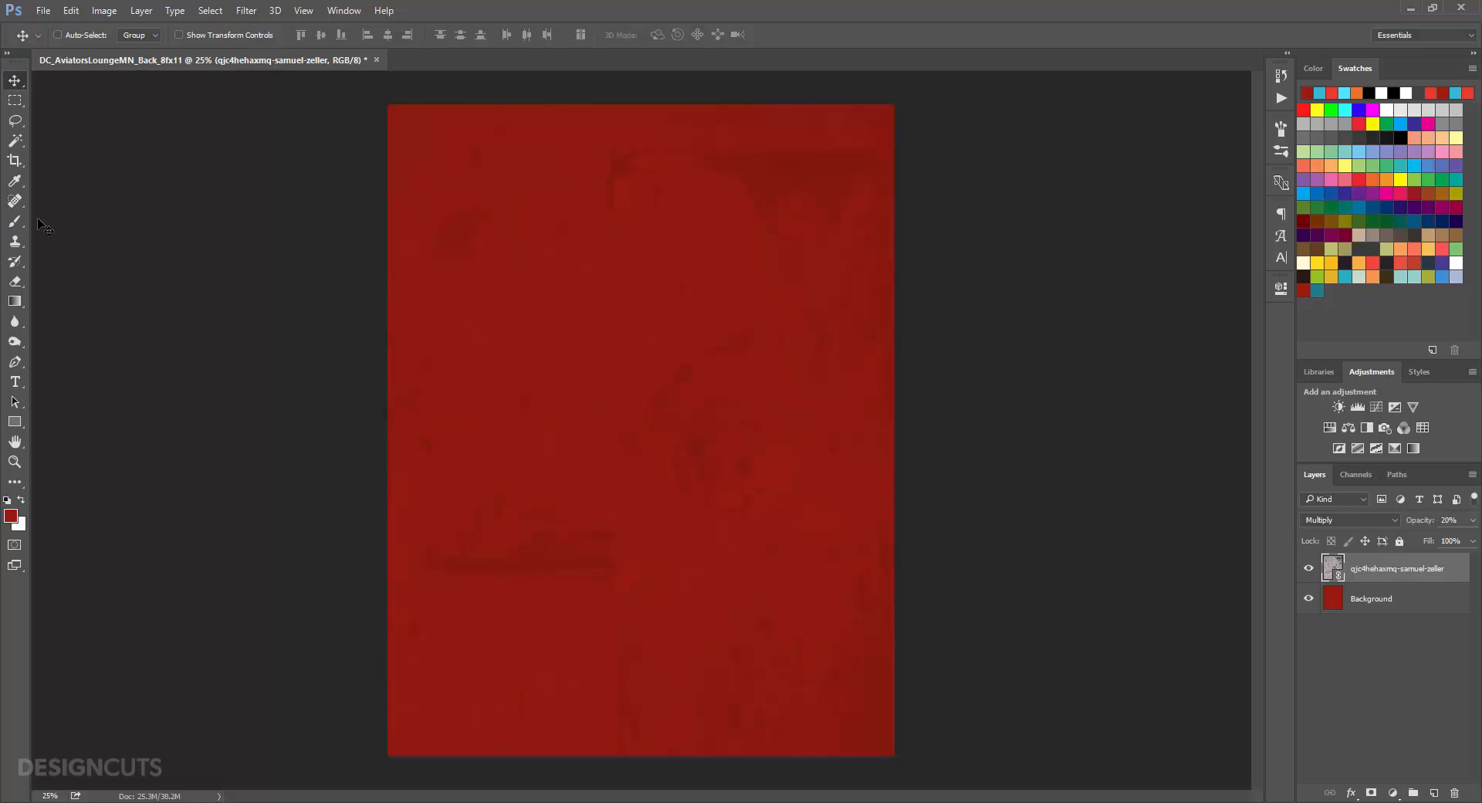
Step: Add a text layer containing the letter "d" near the middle of the page
left_click(14, 381)
left_click(595, 428)
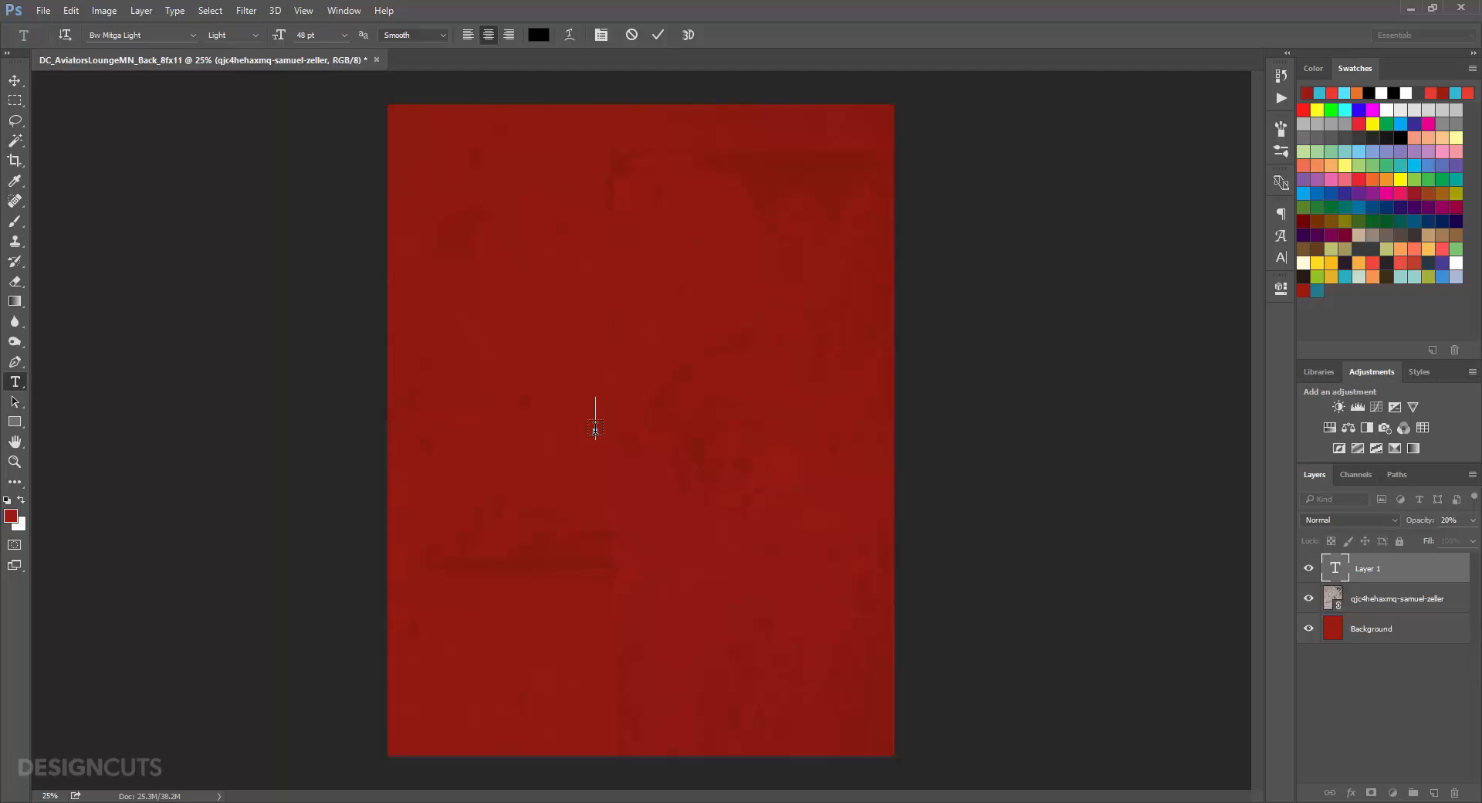
type("d")
key("ctrl+Return")
key("v")
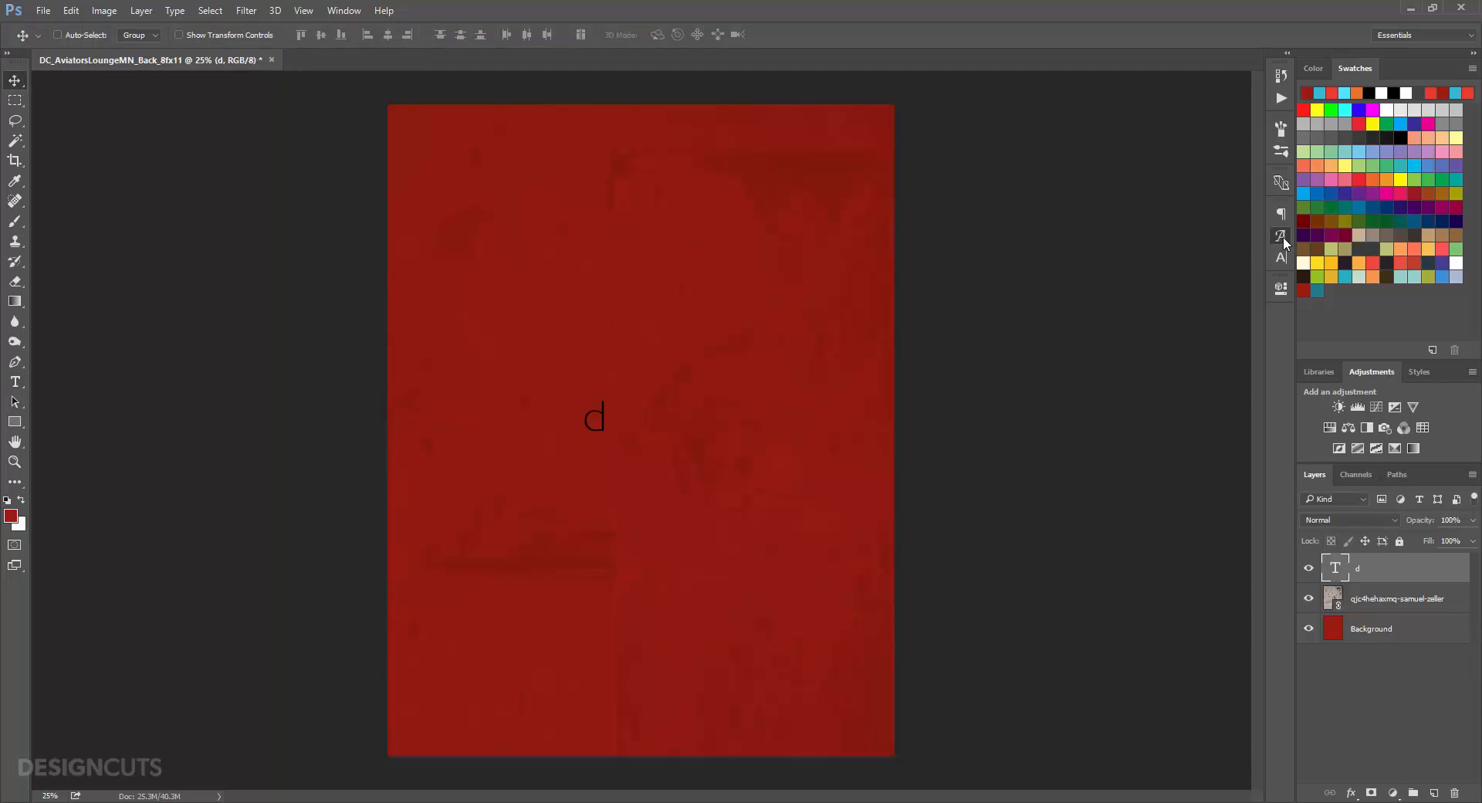
Step: Set the letter "d" in the Aviator Elements font at 400 pt
left_click(1283, 259)
left_click(1282, 259)
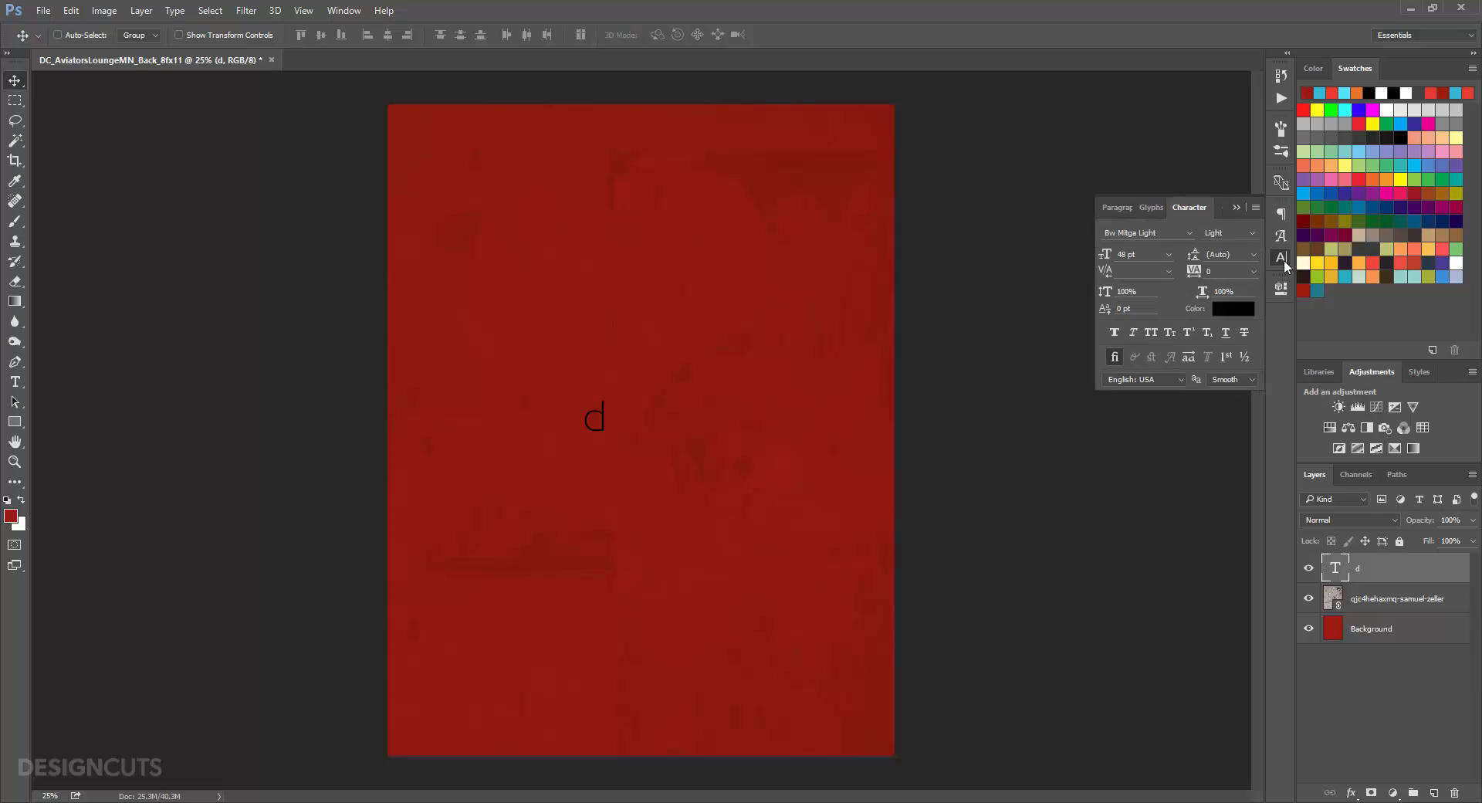
left_click(1149, 231)
type("aht")
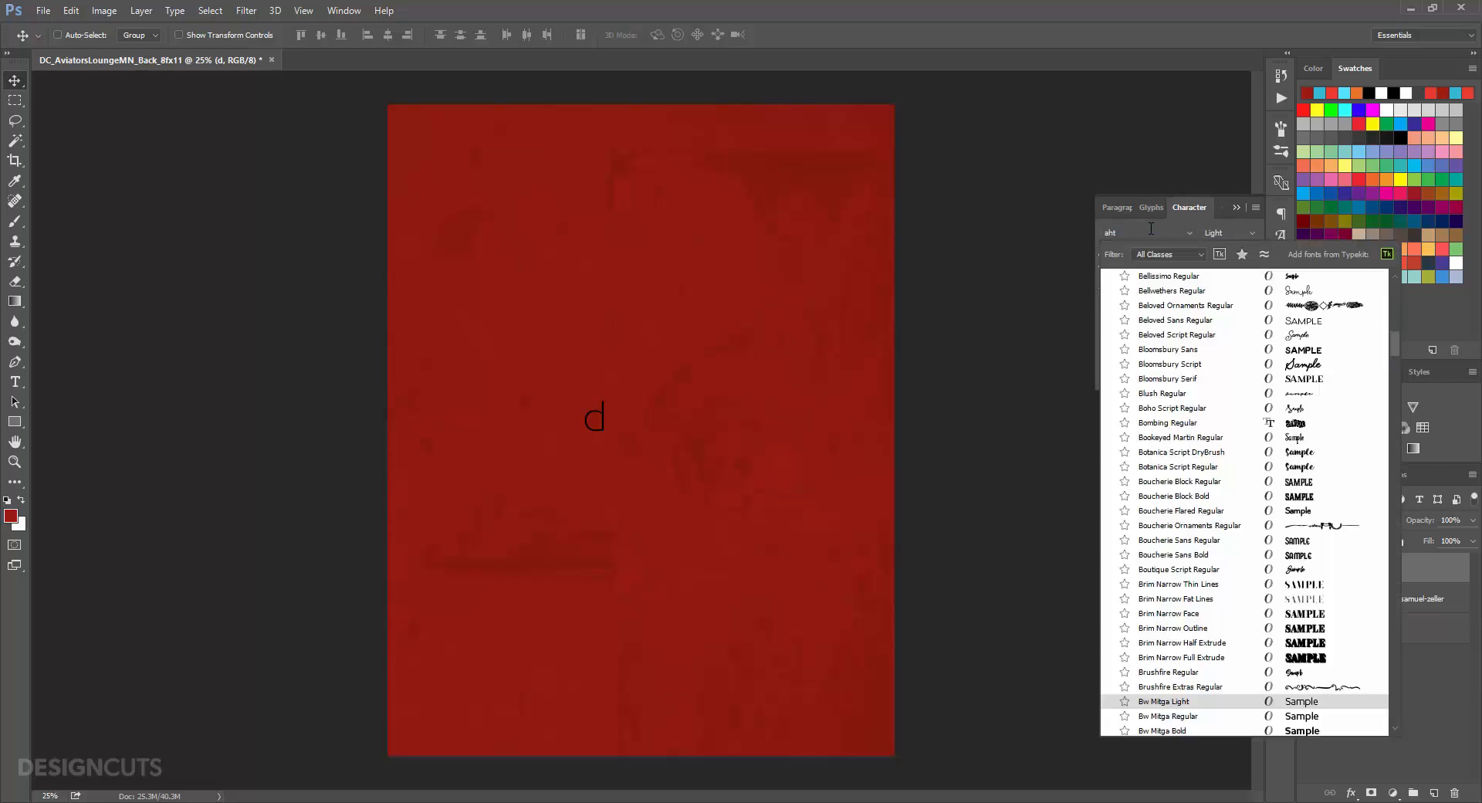
key("BackSpace")
key("BackSpace")
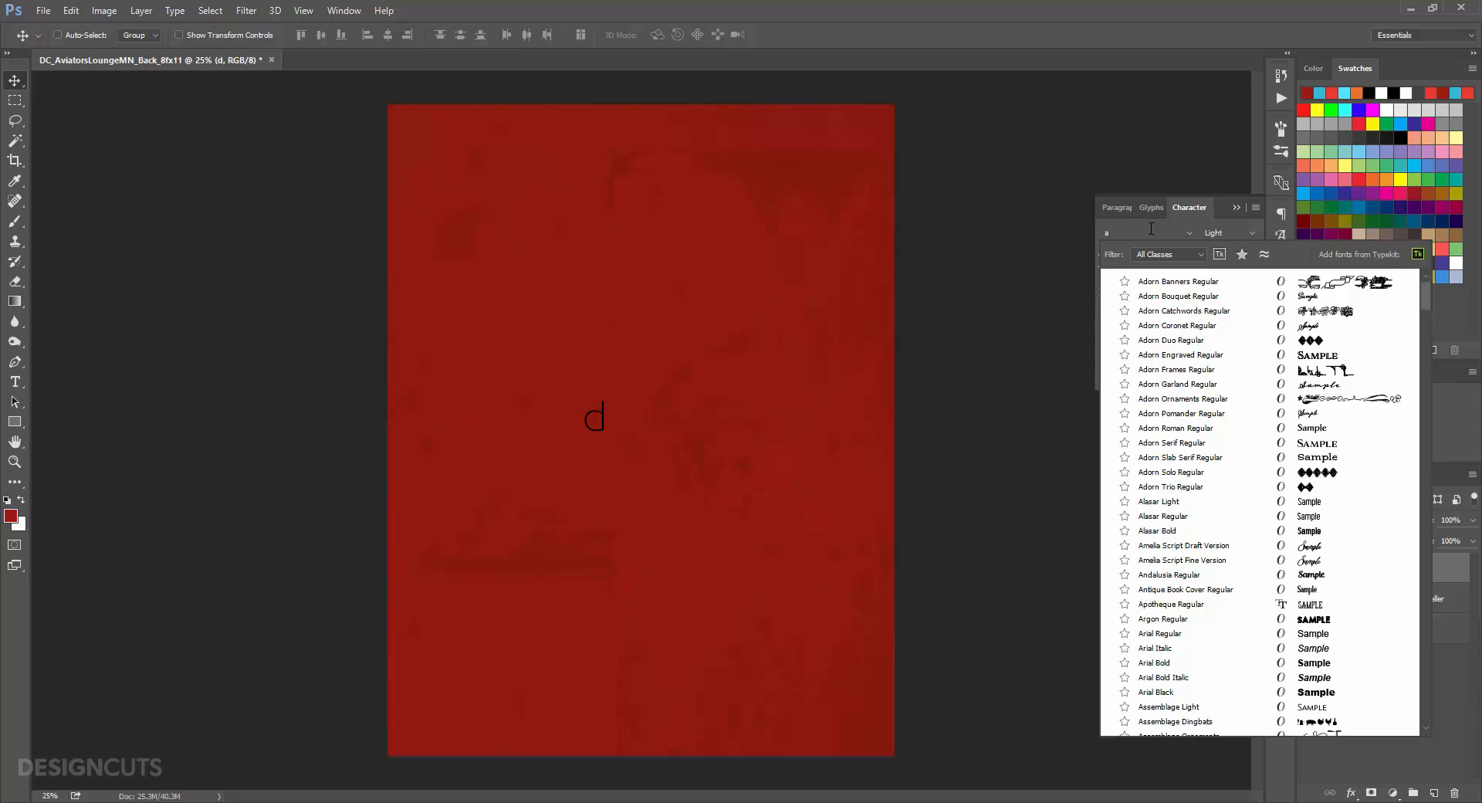
type("viator")
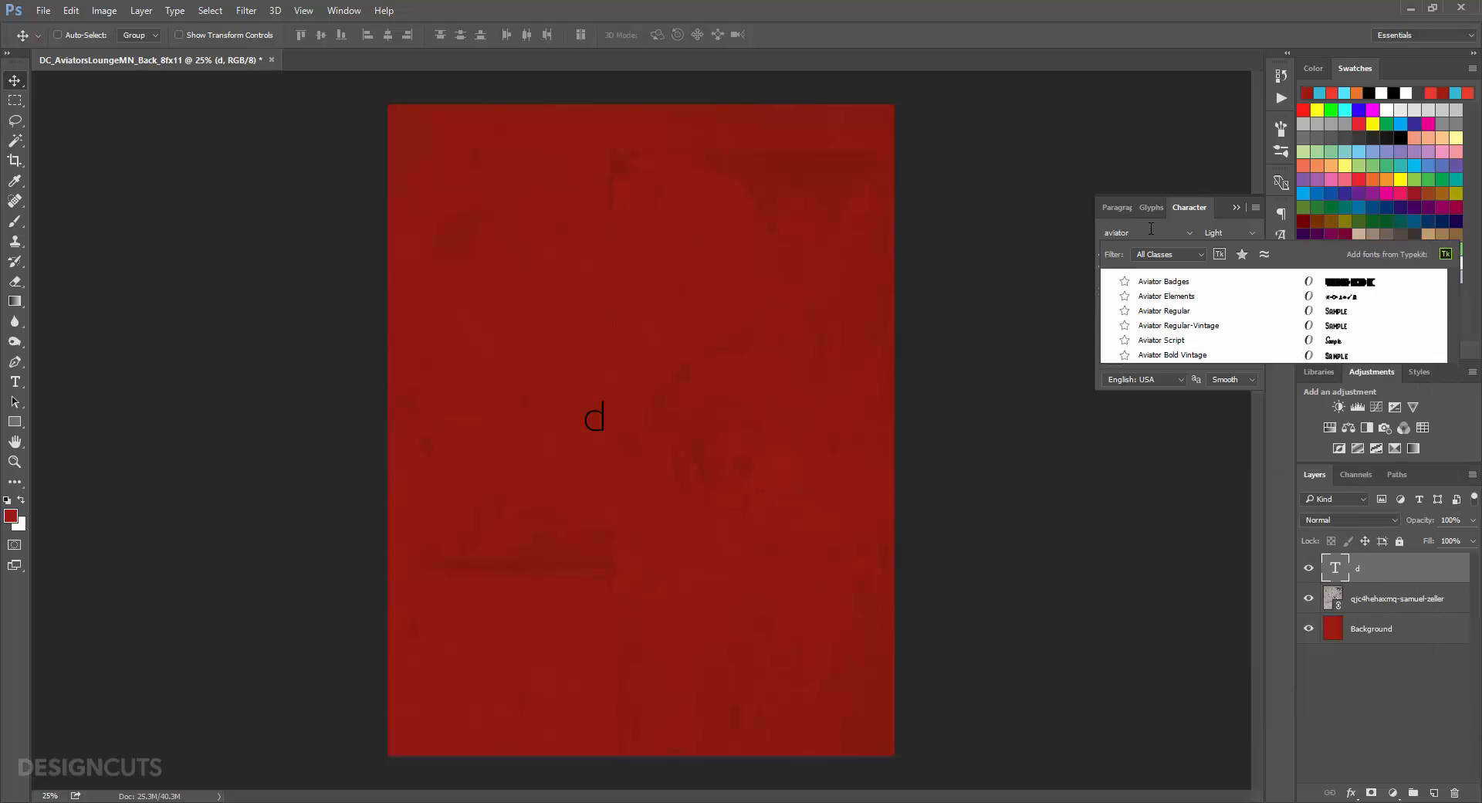
left_click(1196, 301)
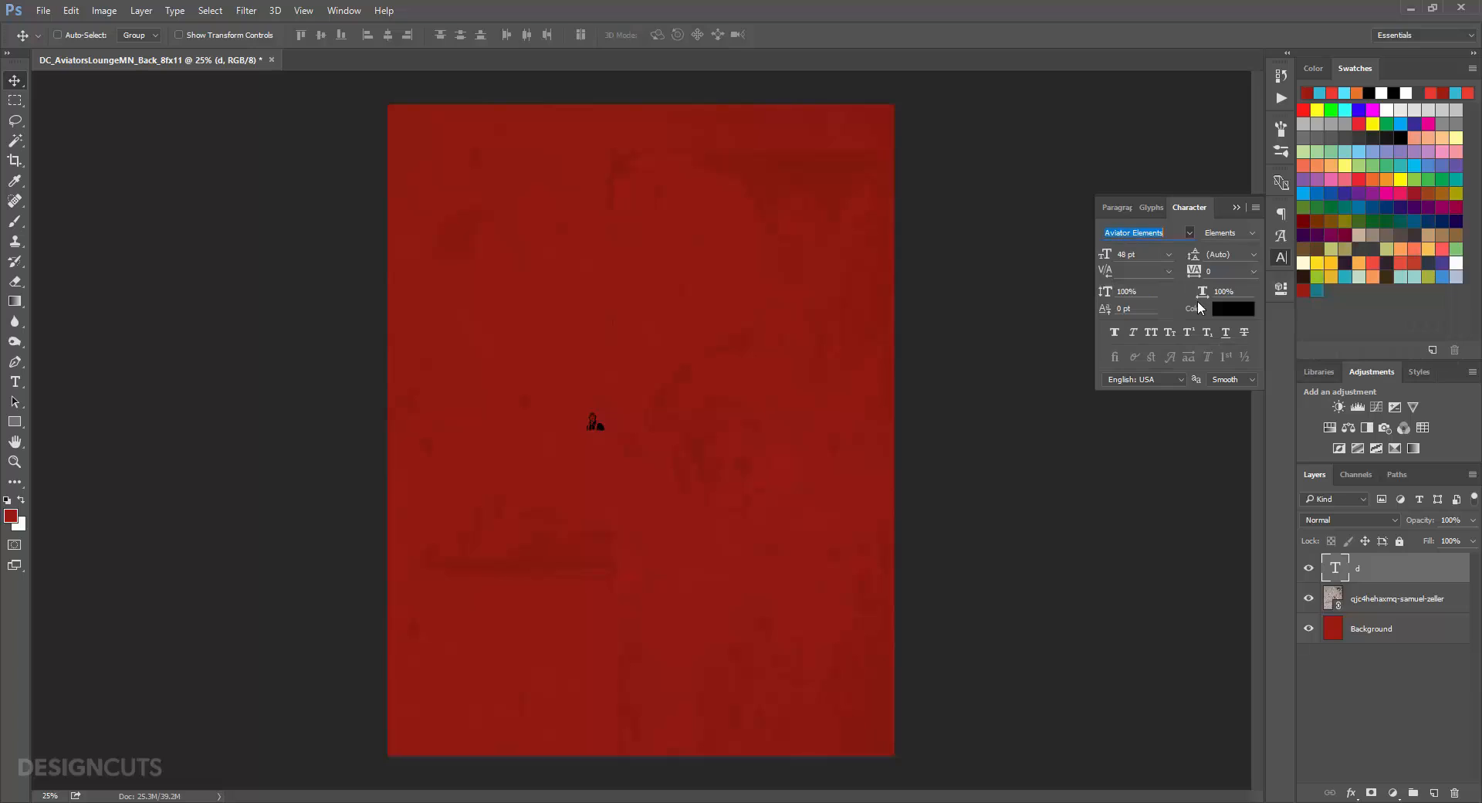
double_click(1114, 254)
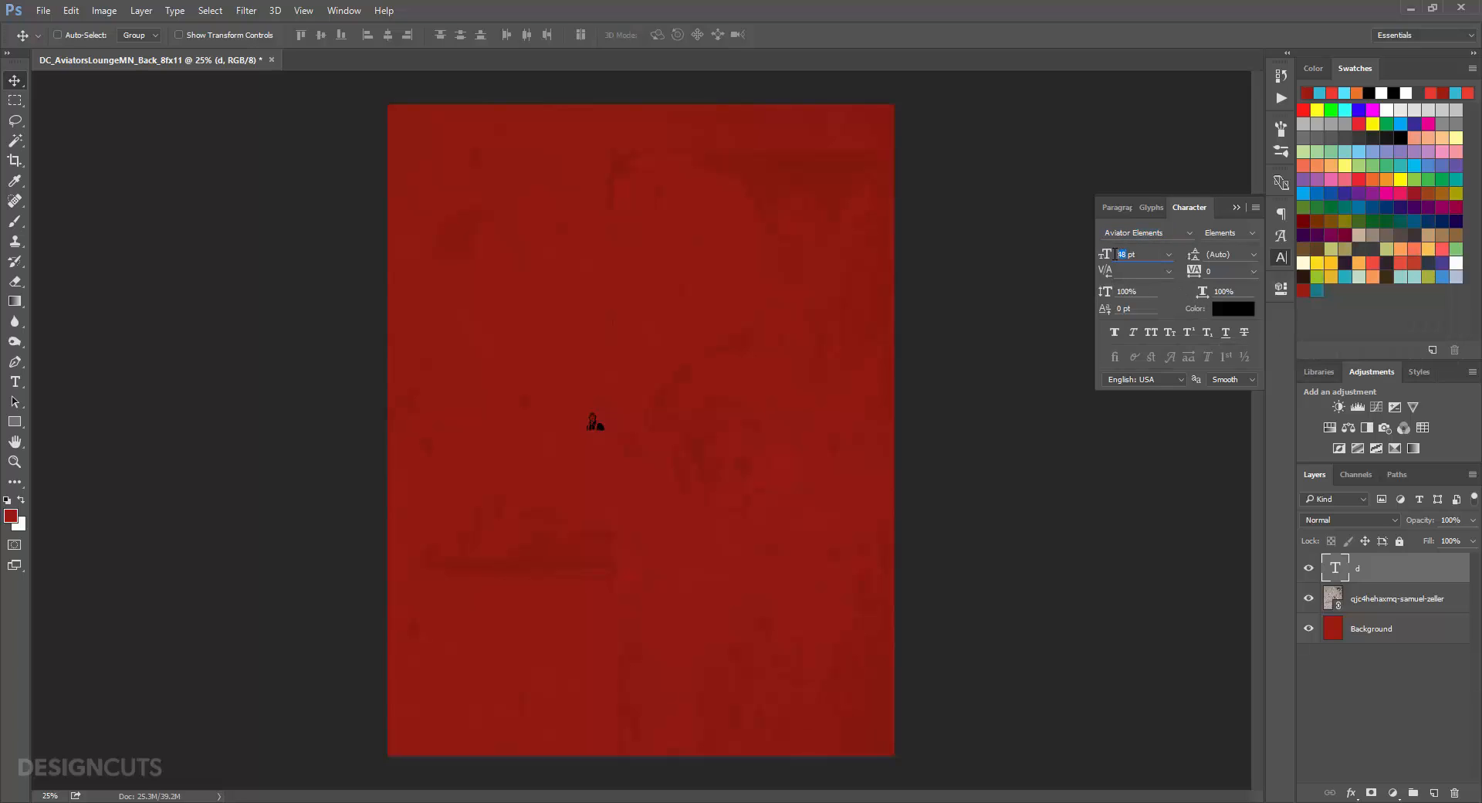
type("400")
key("Return")
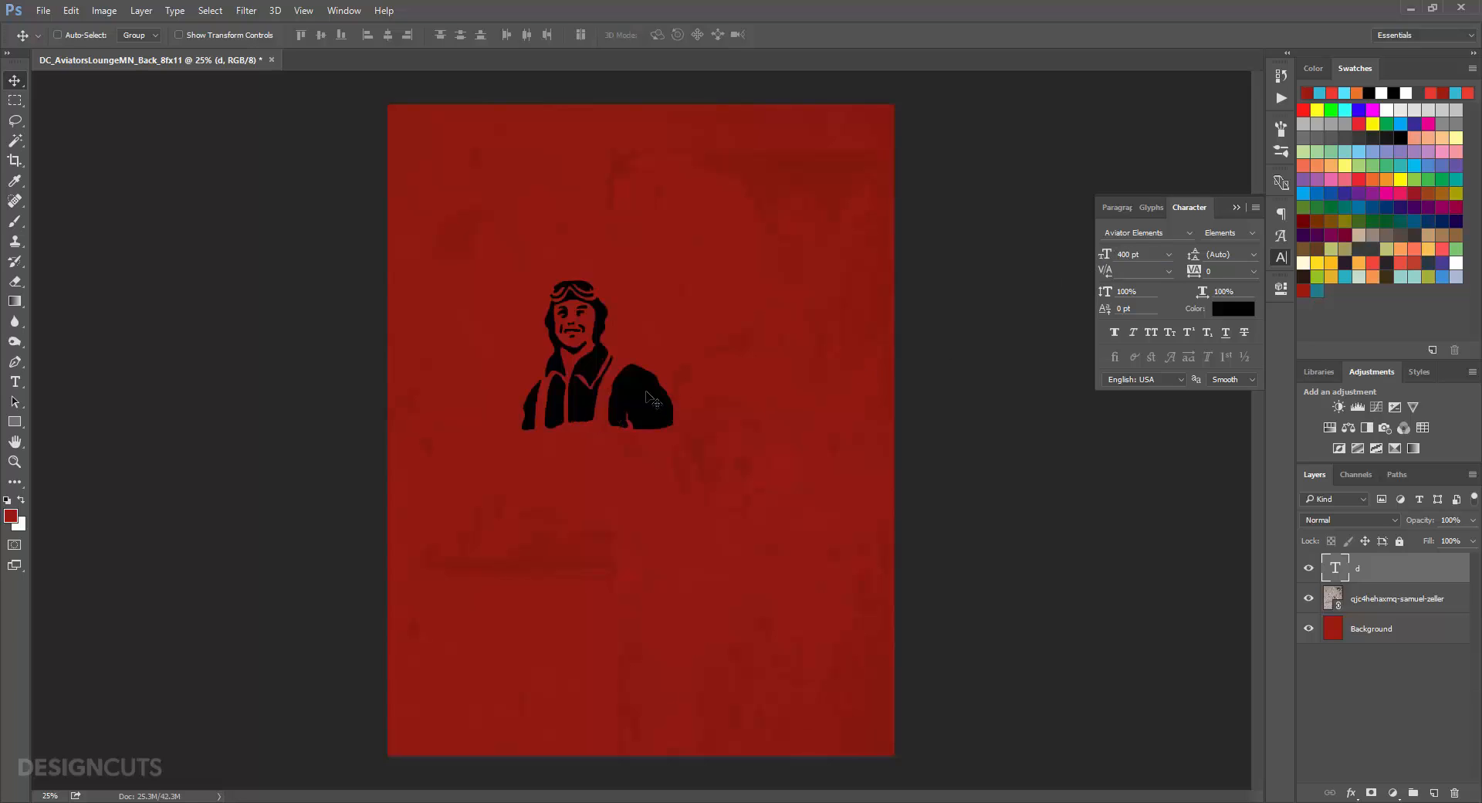
Step: Move the pilot figure to the page's lower-left corner, and blend it with Multiply at 15% opacity
left_click_drag(629, 368, 476, 712)
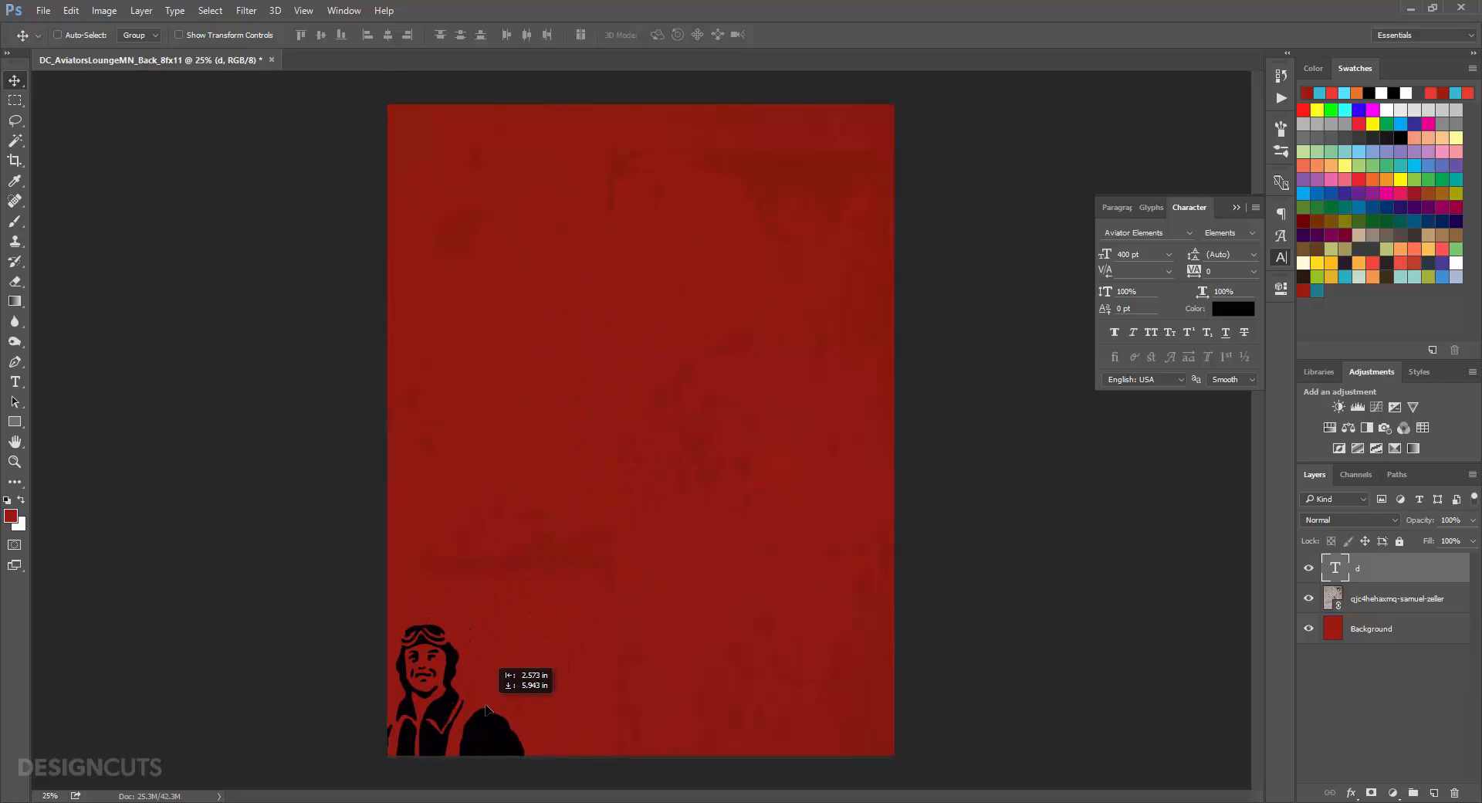
left_click(1377, 520)
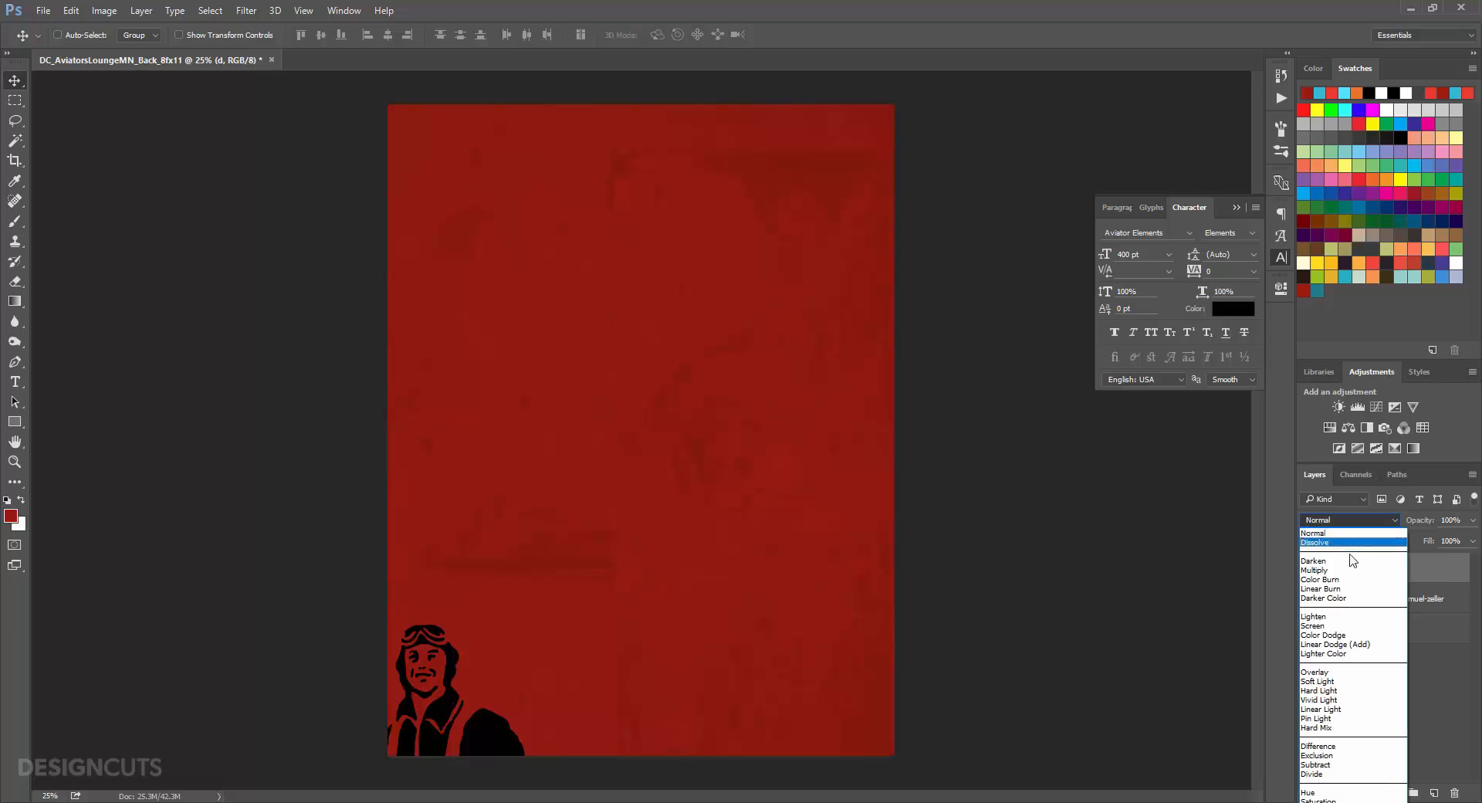
key("Escape")
key("Down")
key("Down")
key("Down")
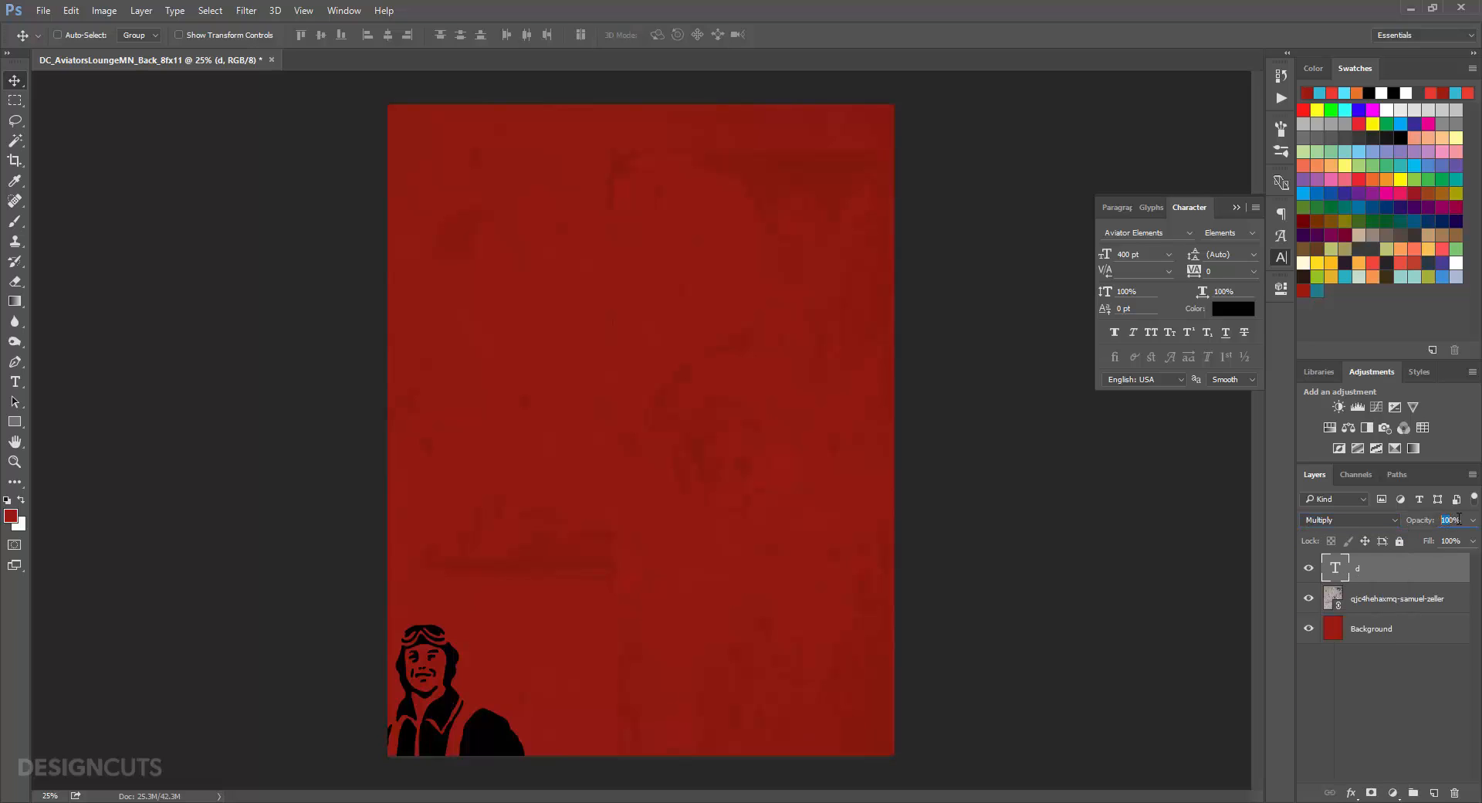
left_click(1451, 519)
type("15")
key("Return")
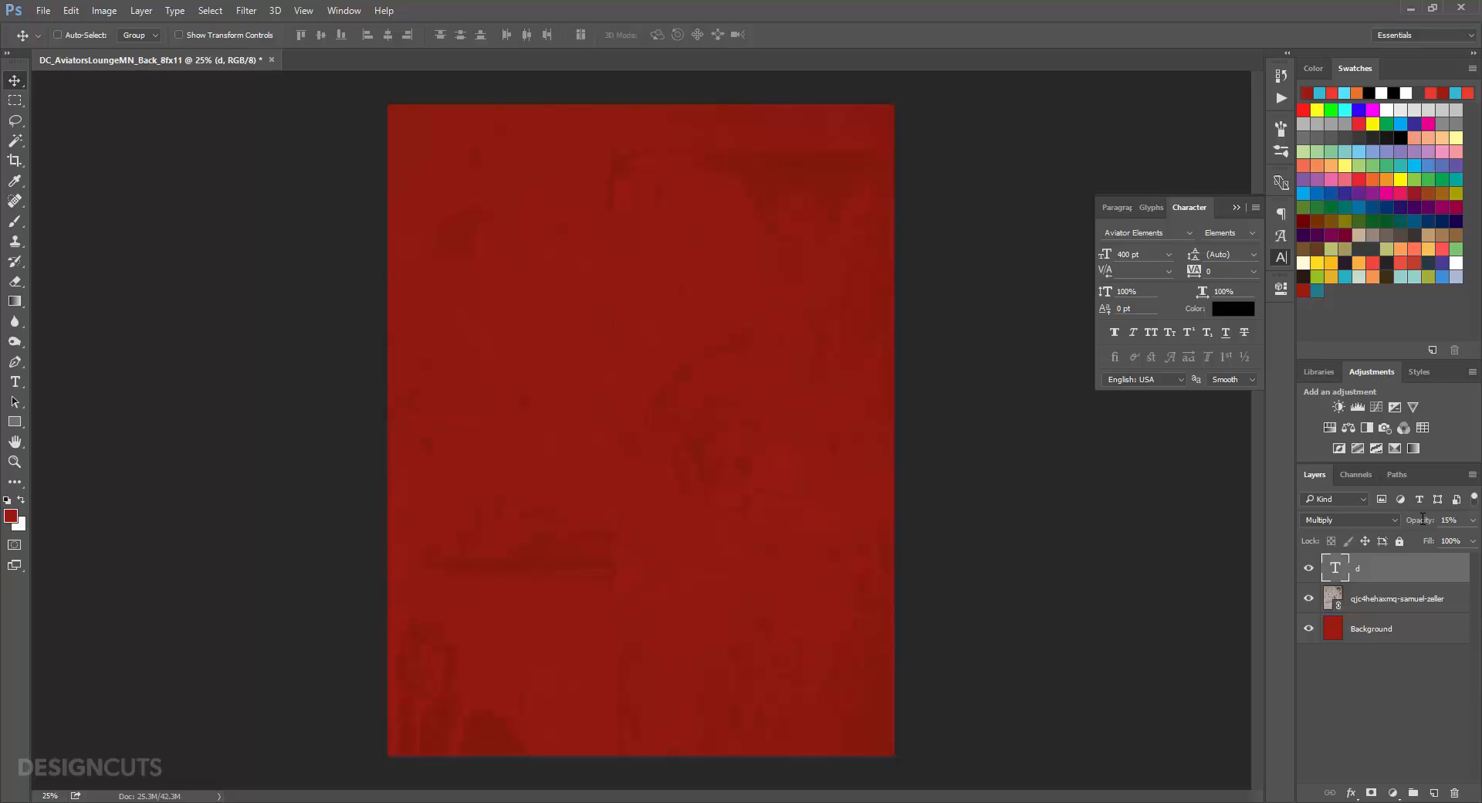
Step: Add a second Aviator Elements text layer with the letter "e" and set its size to 800 pt
left_click(19, 386)
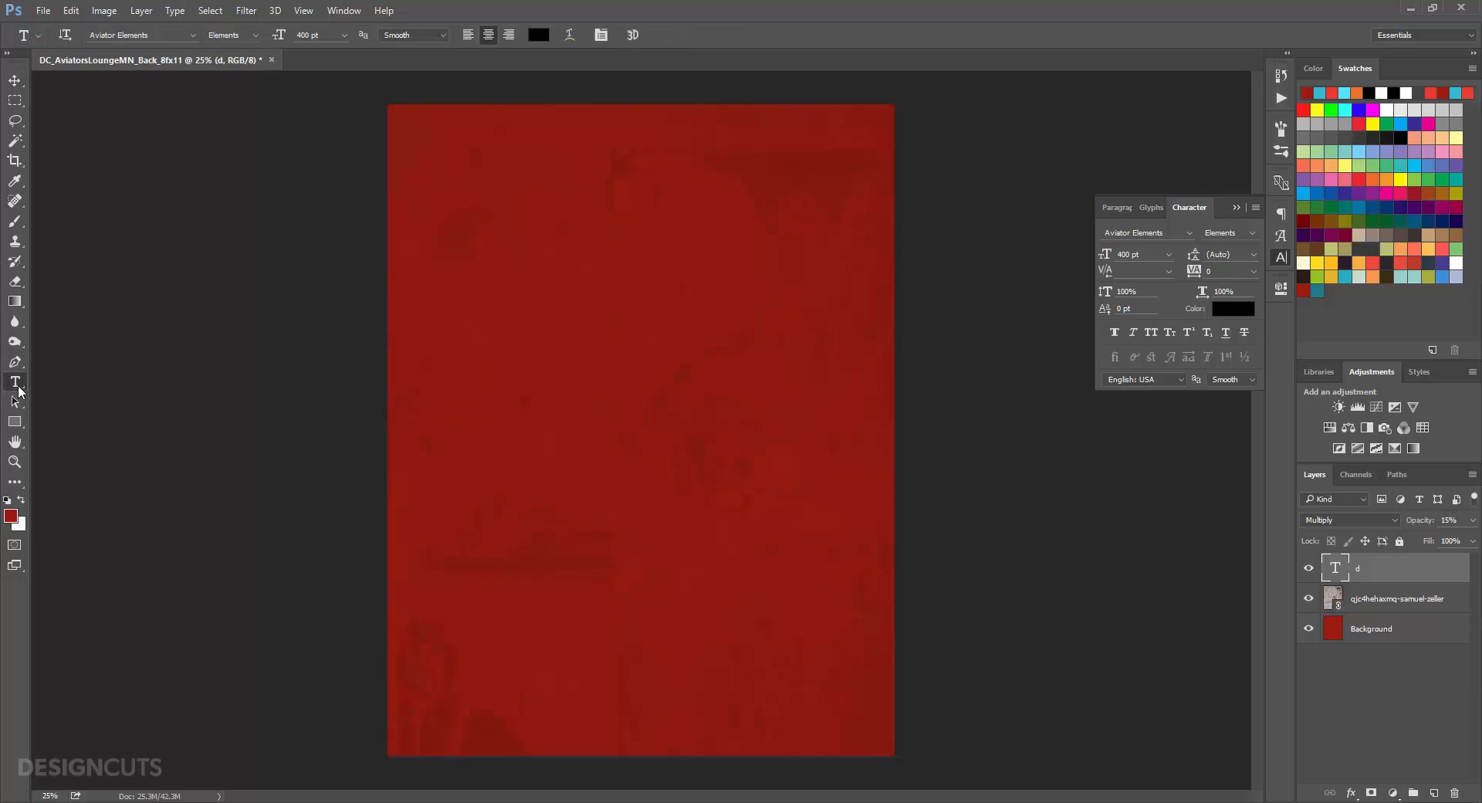
left_click(549, 378)
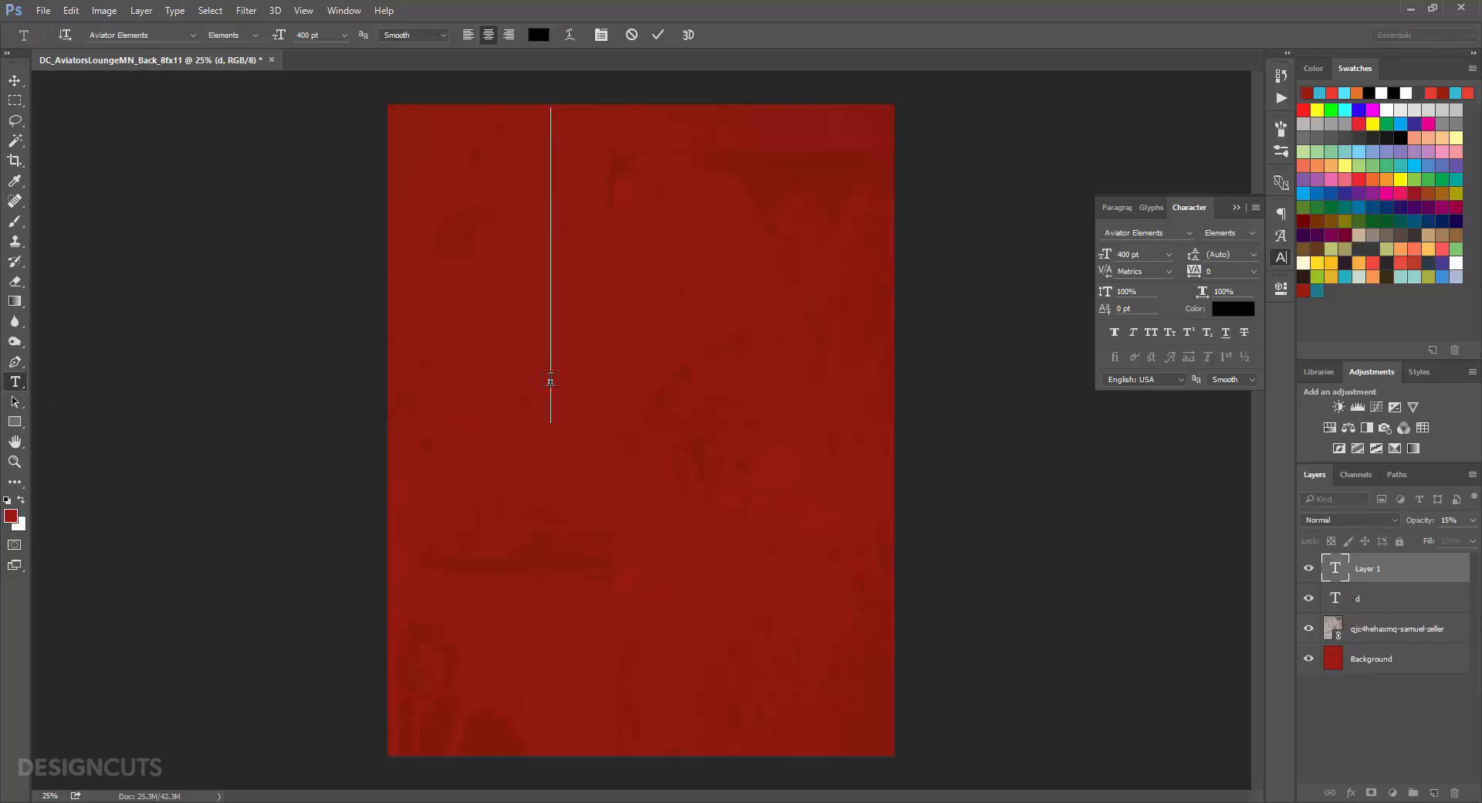
type("e")
left_click(15, 79)
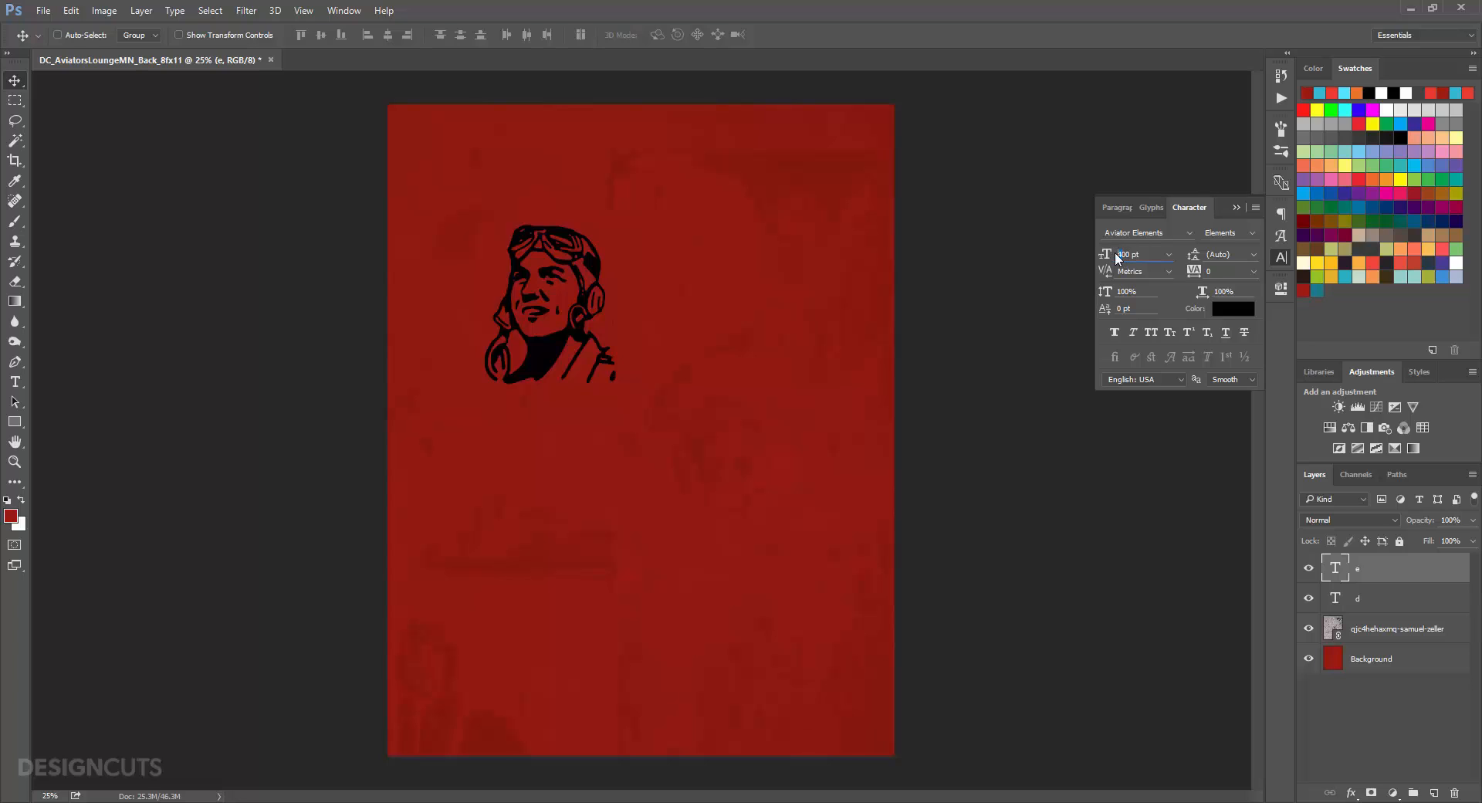
key("Return")
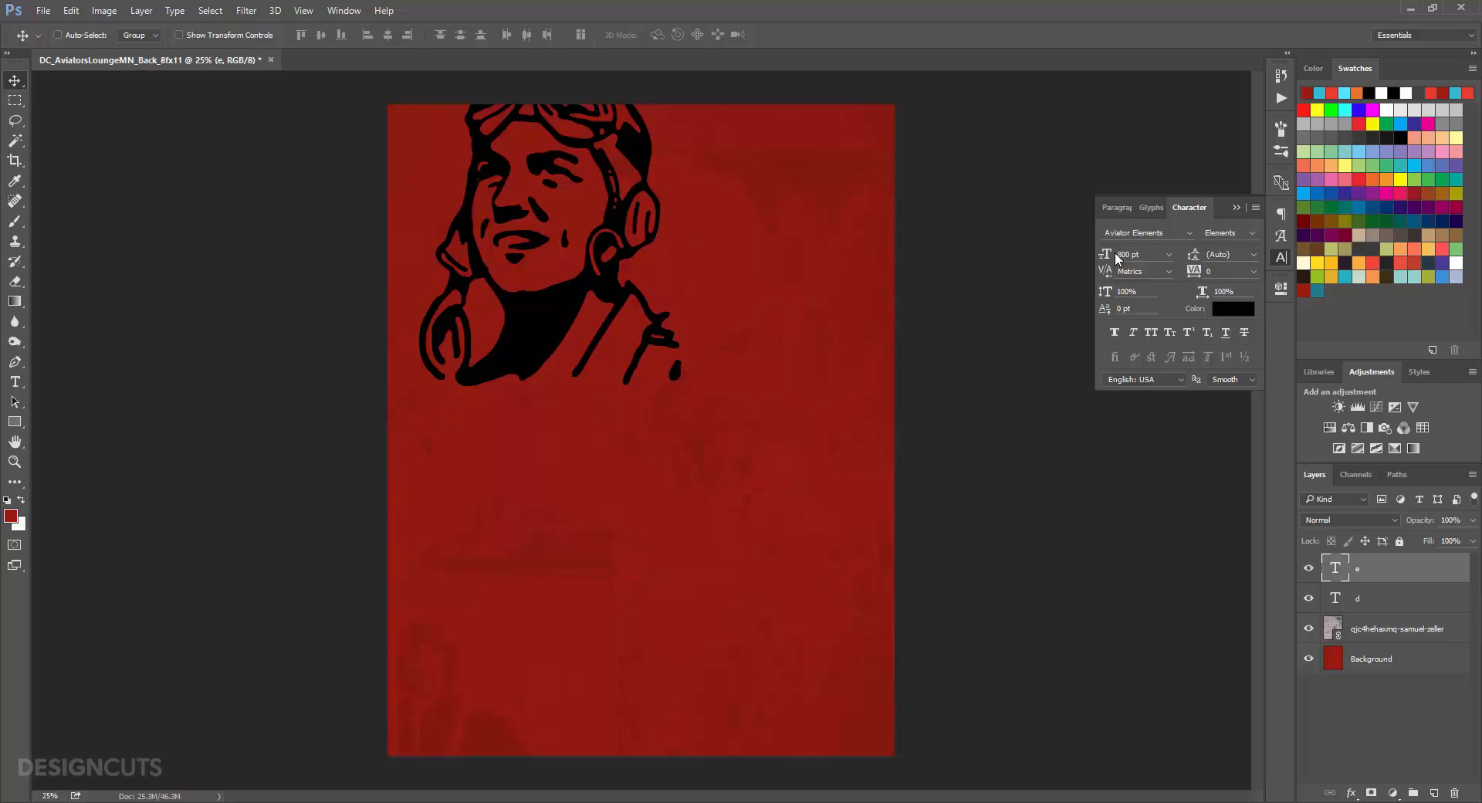
Step: Place the large pilot head in the page's upper-right corner, blended with Multiply at 15% opacity, and save the document
left_click_drag(629, 230, 842, 221)
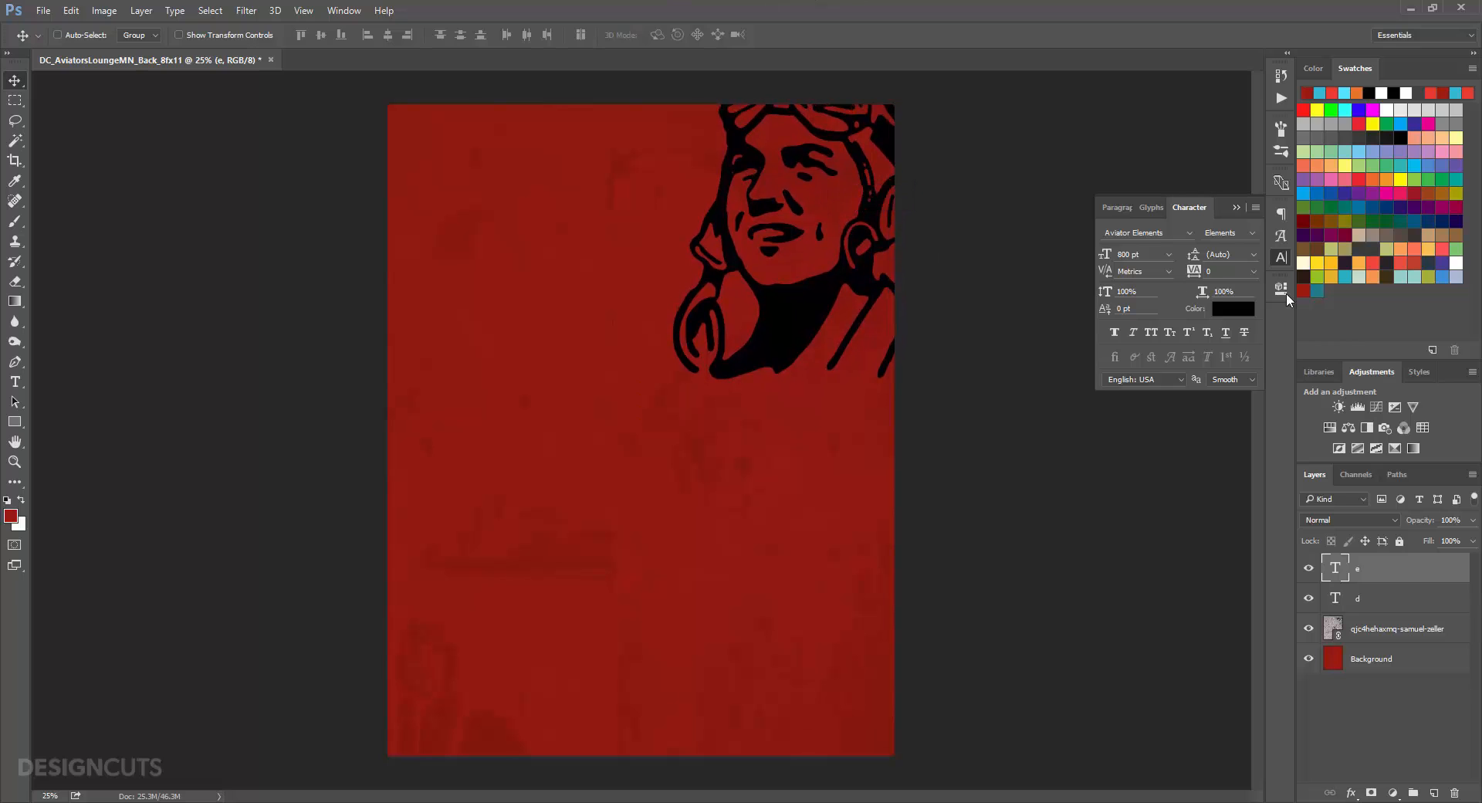
left_click(1344, 519)
left_click(1333, 554)
left_click_drag(1456, 518, 1418, 517)
type("15")
key("Return")
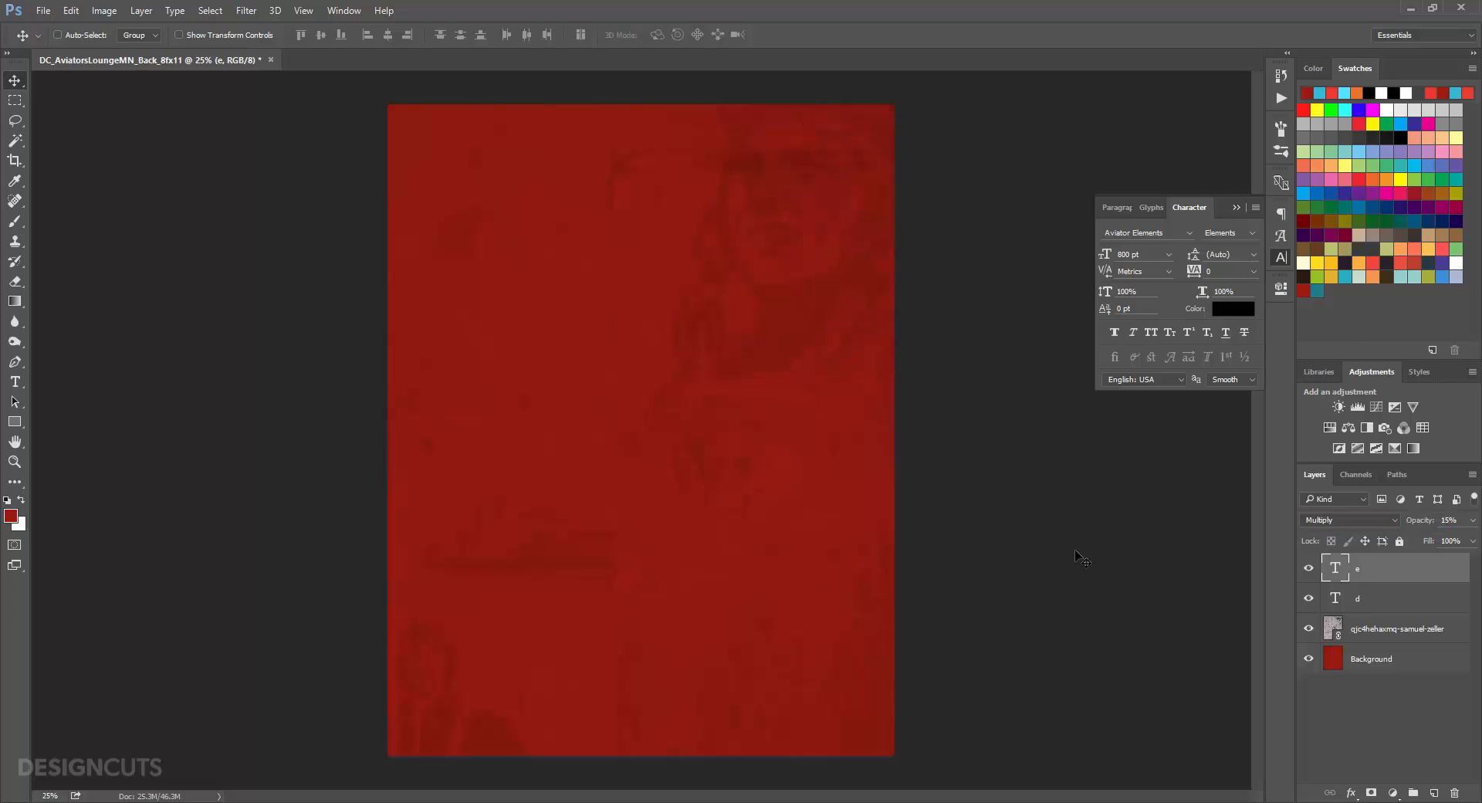
key("ctrl+s")
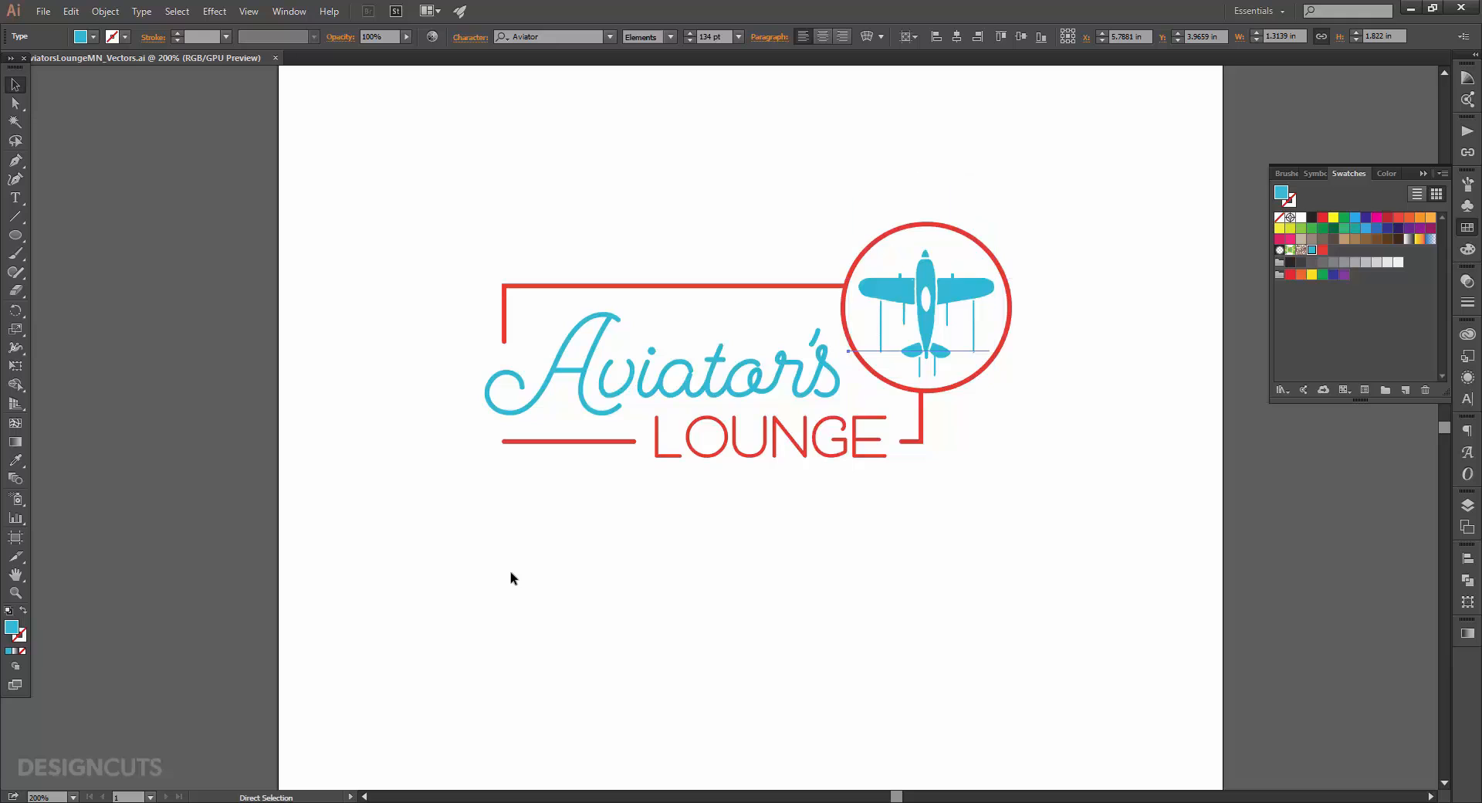
Step: In the Illustrator vectors file, move the whole Aviator's Lounge logo off the artboard to its left, and deselect it
key("ctrl+0")
key("ctrl+a")
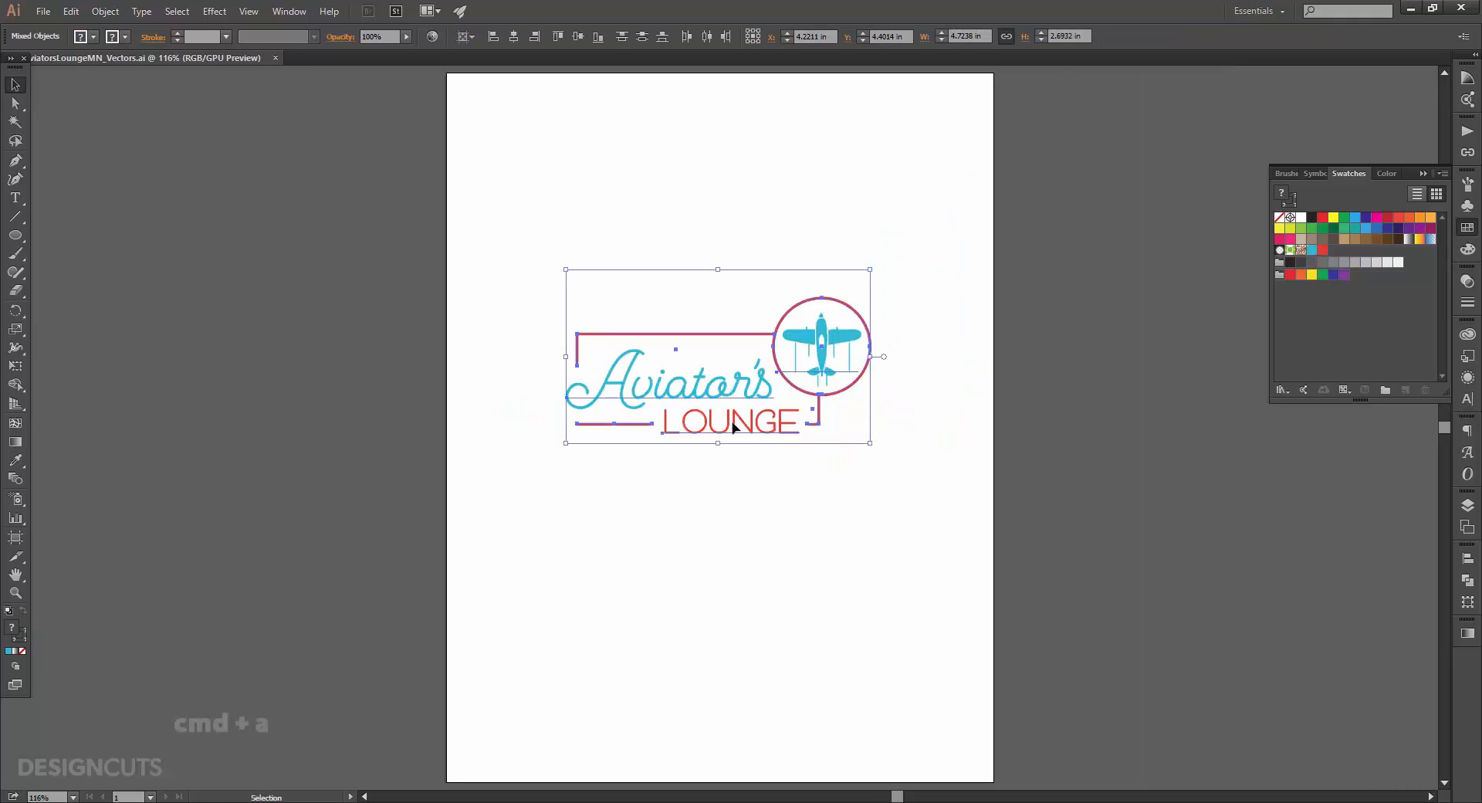
left_click_drag(814, 328, 111, 328)
left_click(412, 360)
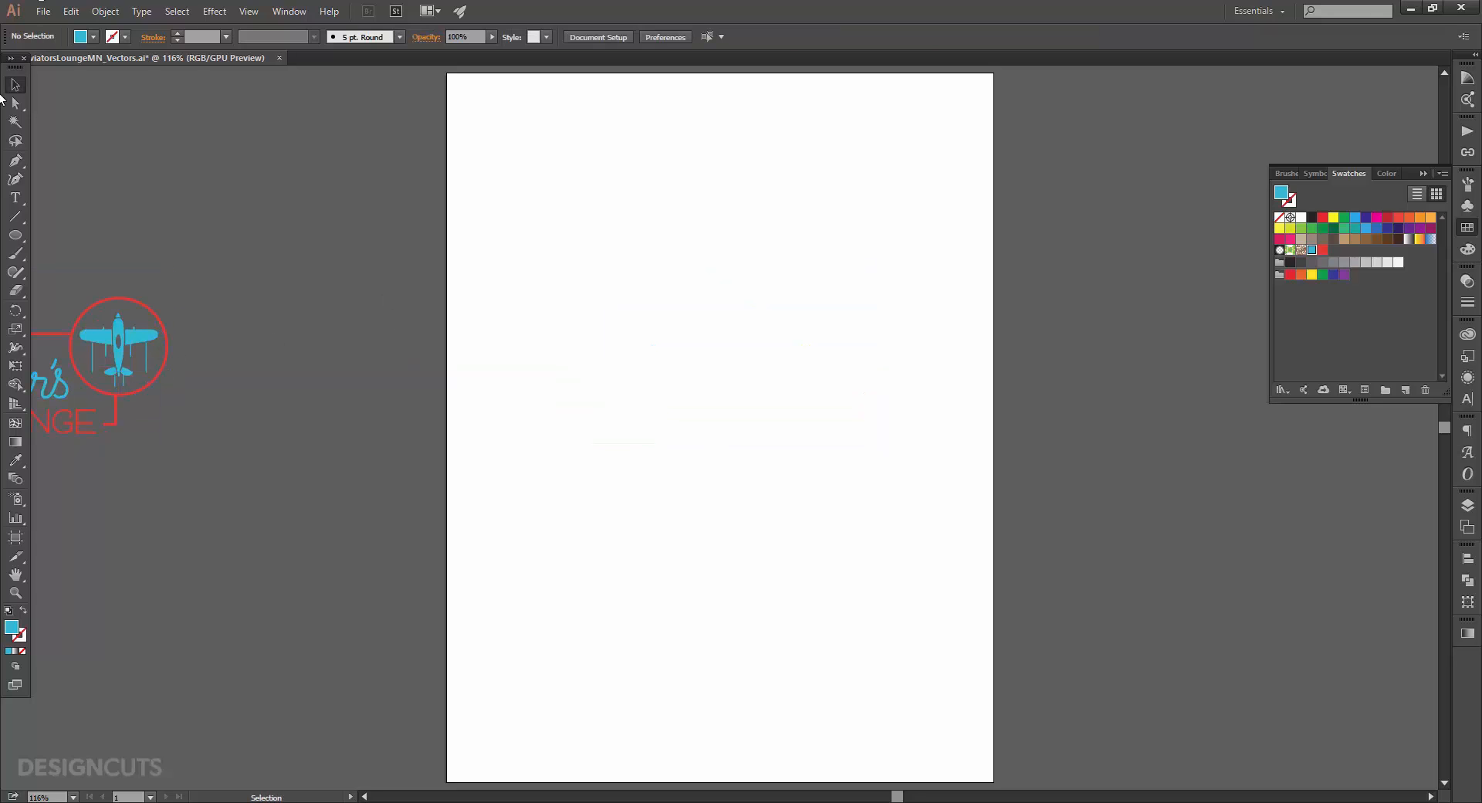
Step: Create a rectangle 8.75 in wide and 11.25 in high with the Rectangle tool
left_click_drag(14, 234, 50, 235)
left_click(587, 274)
type("8.75")
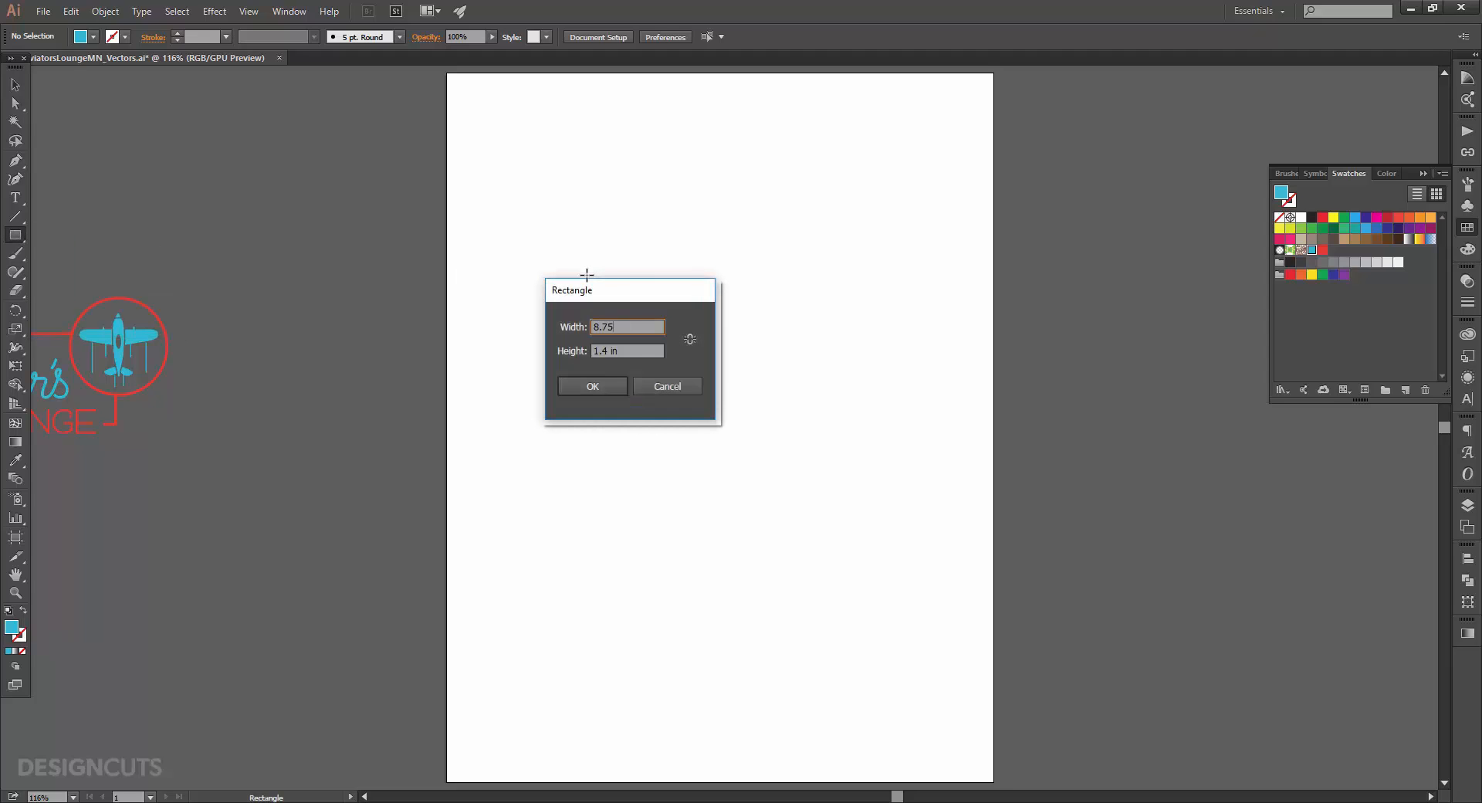
key("Tab")
type("11.25")
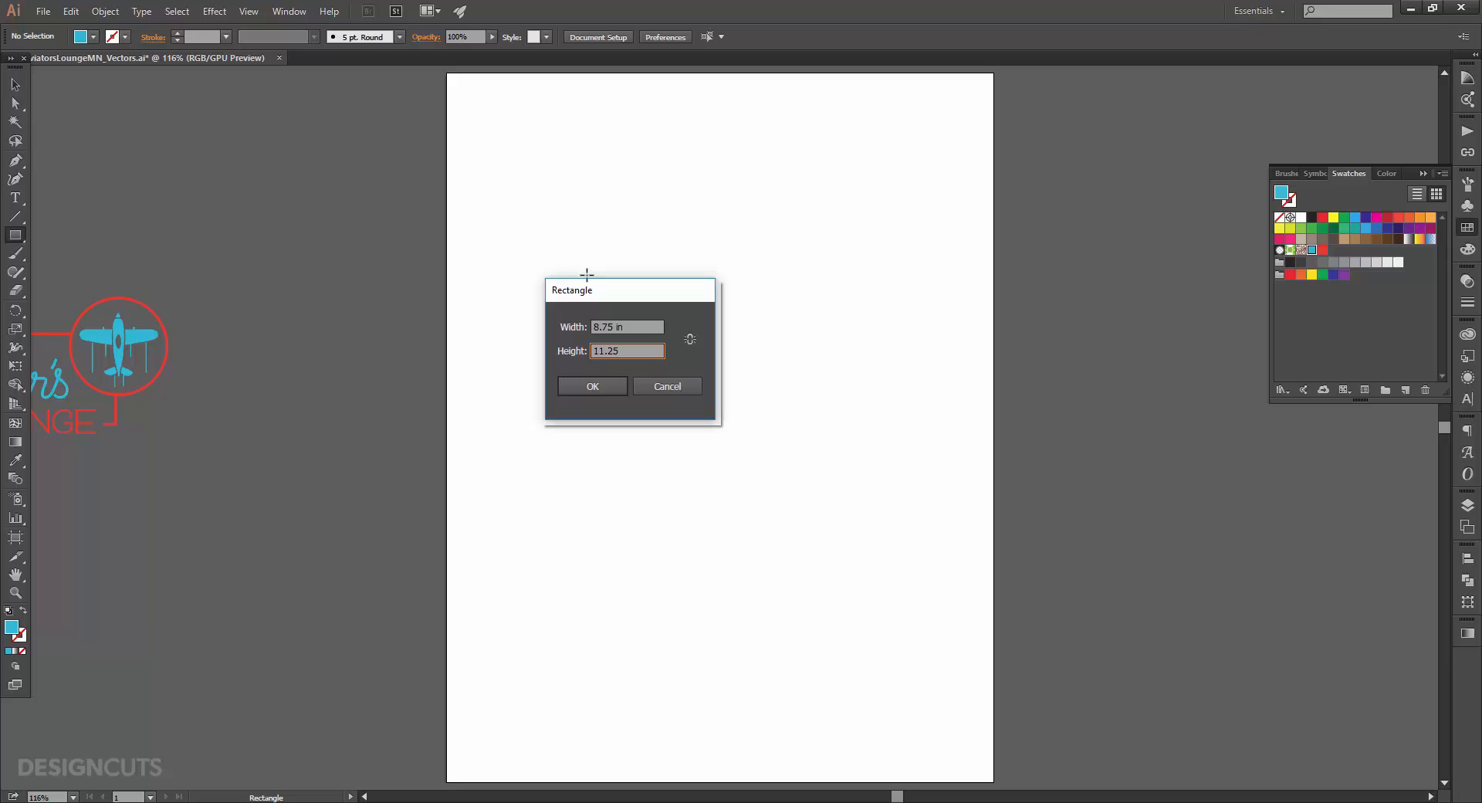
key("Return")
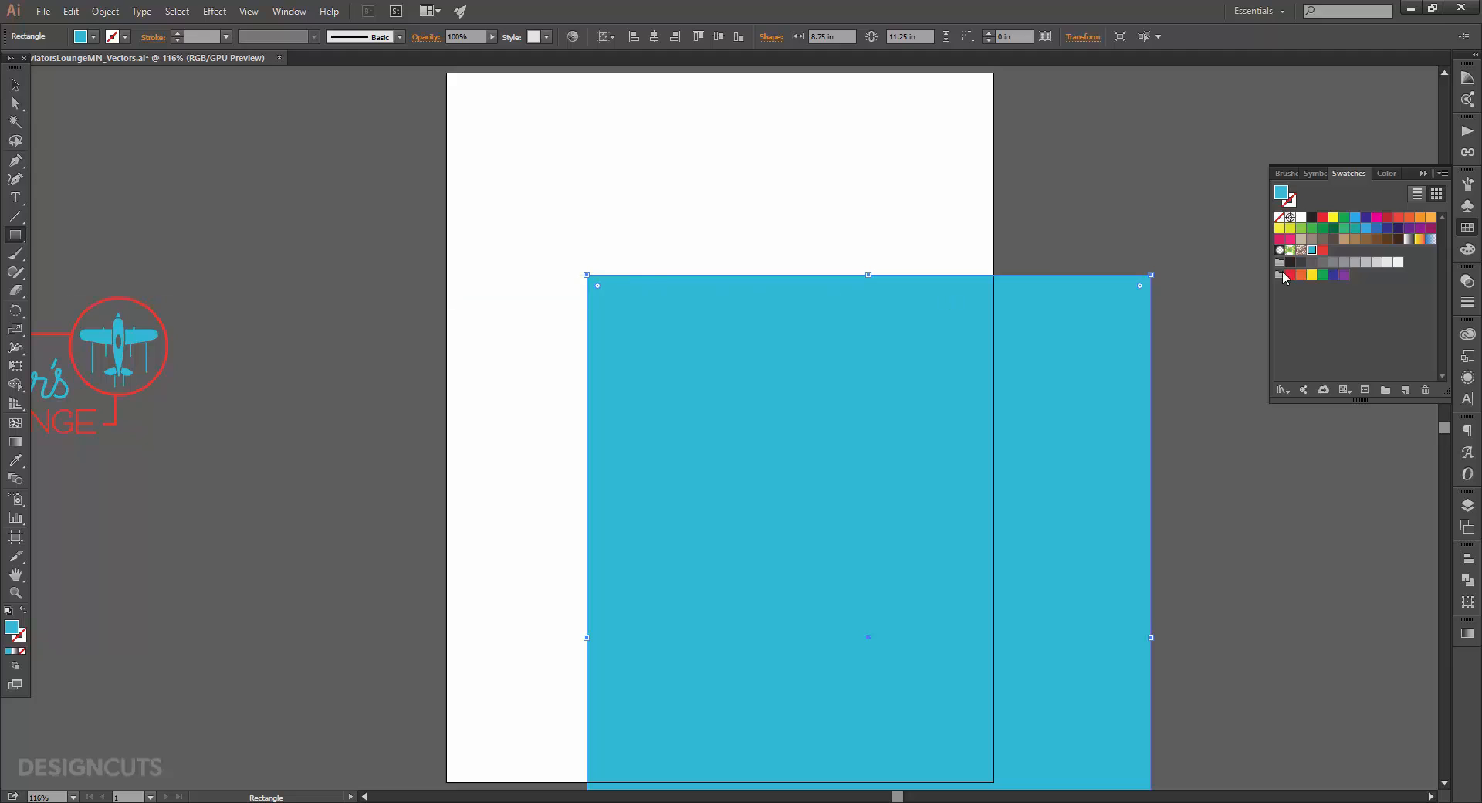
Step: Set the rectangle's fill colour to dark red with RGB values 157, 15, 0
left_click(1468, 248)
left_click_drag(1384, 189, 1350, 193)
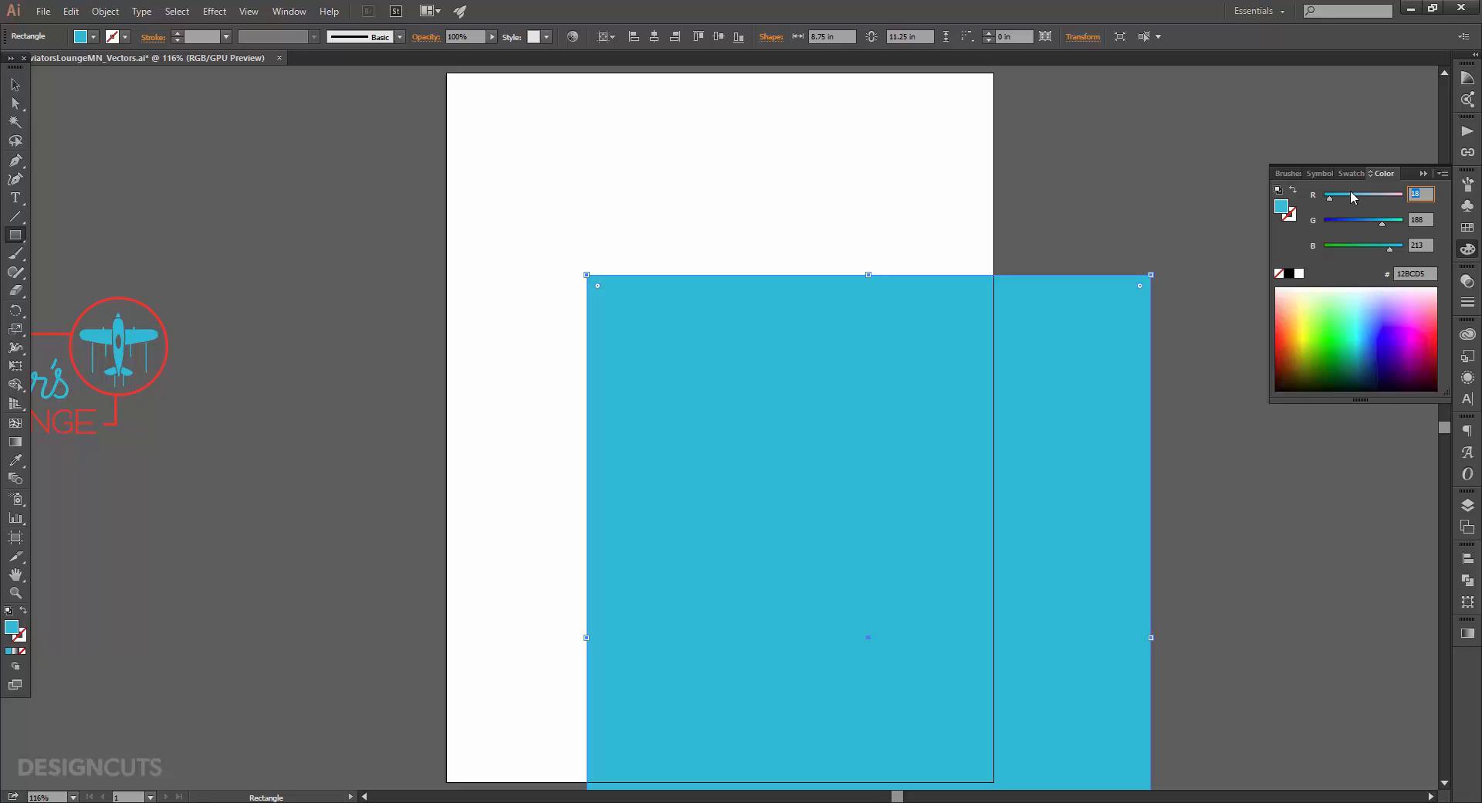
type("157")
key("Tab")
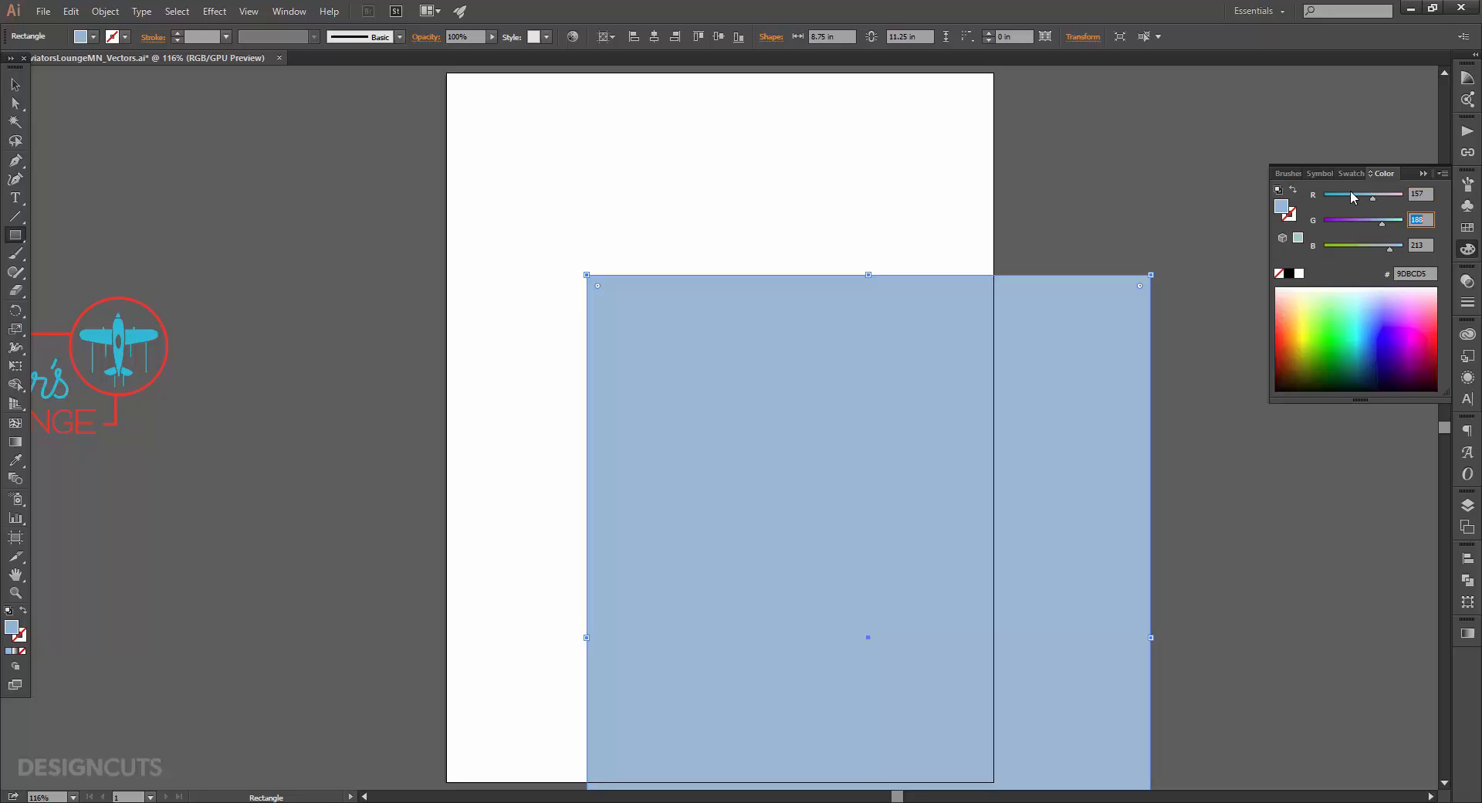
type("15")
key("Tab")
type("0")
key("Tab")
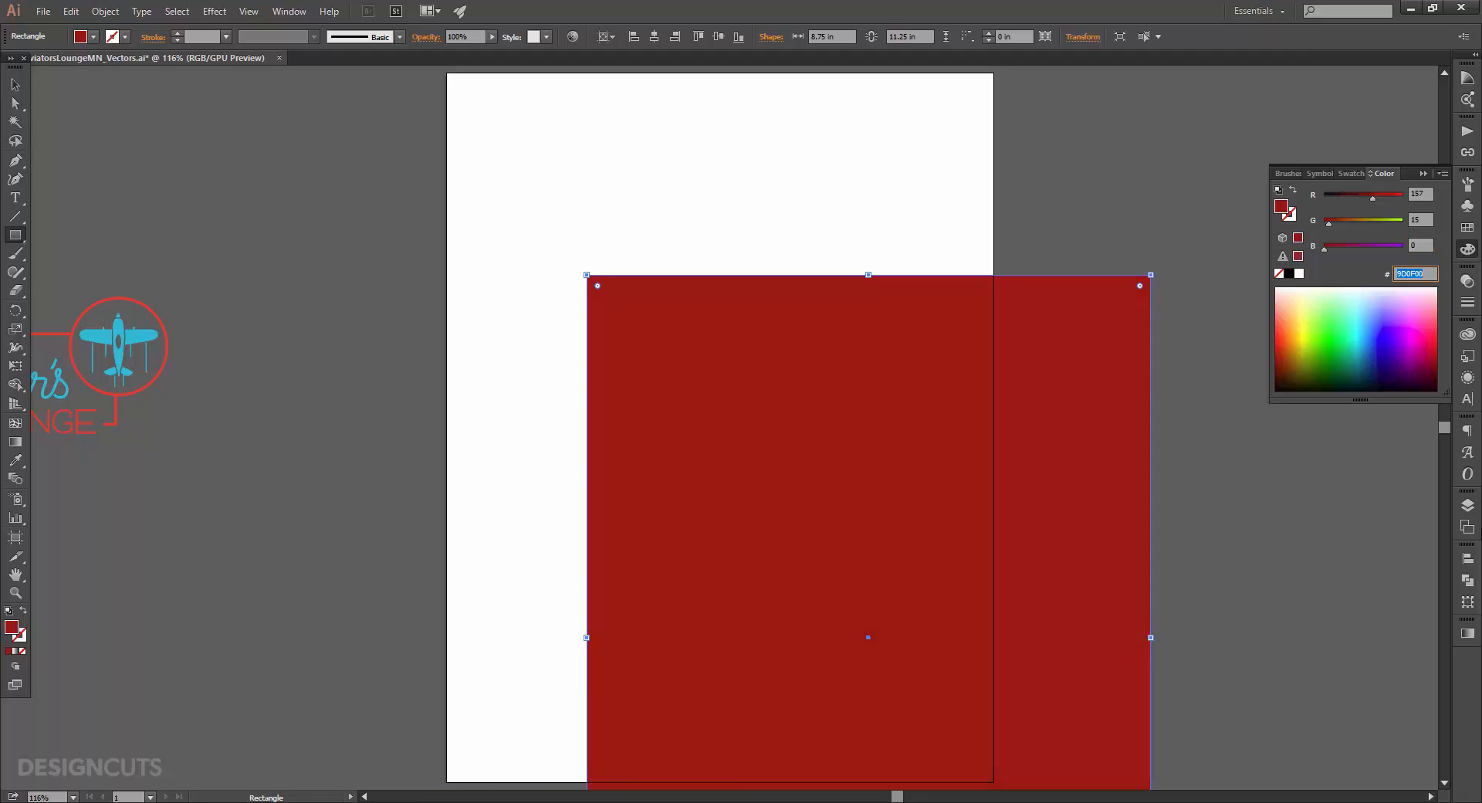
Step: Center the red rectangle horizontally and vertically on the artboard
left_click(1467, 557)
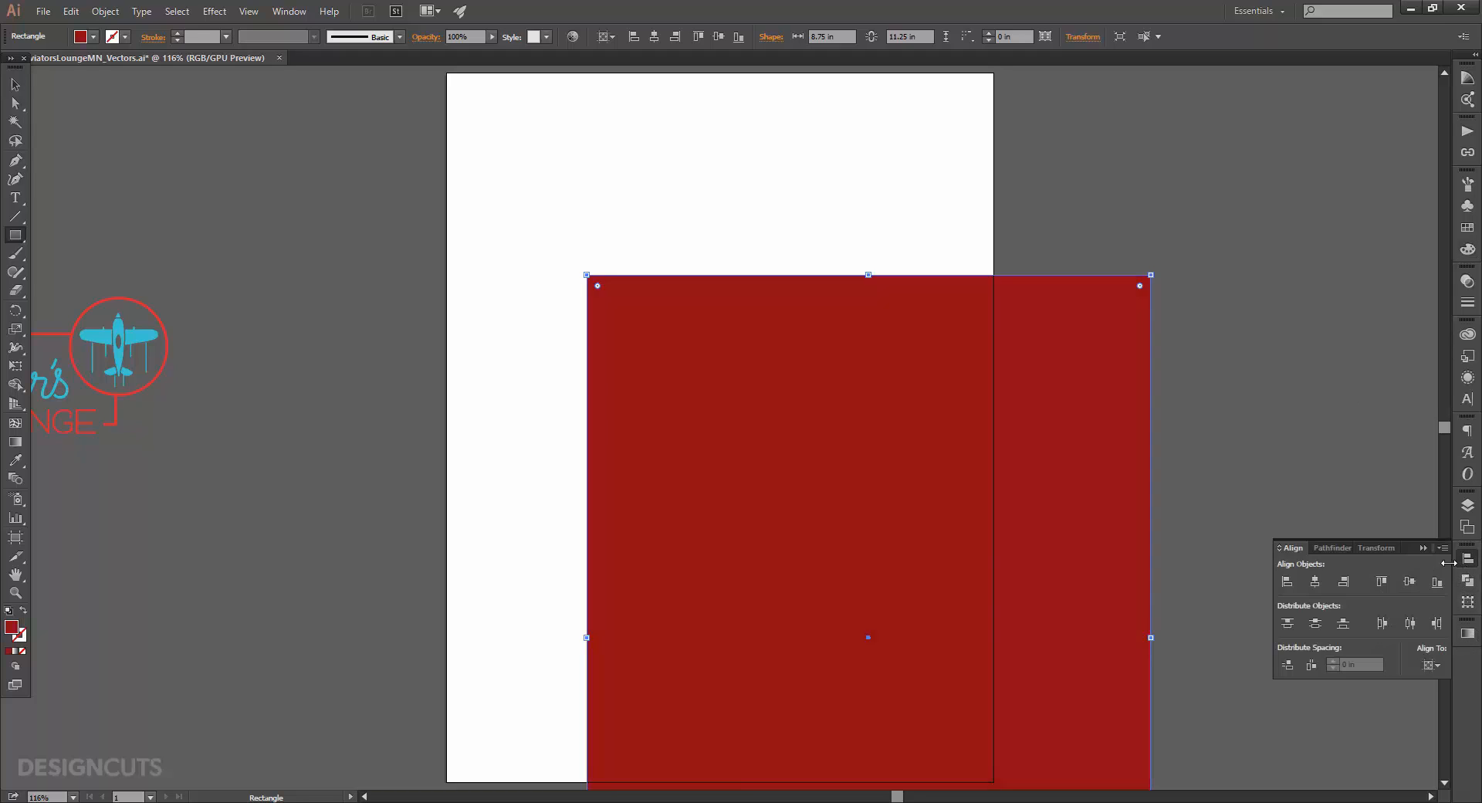
left_click(1314, 581)
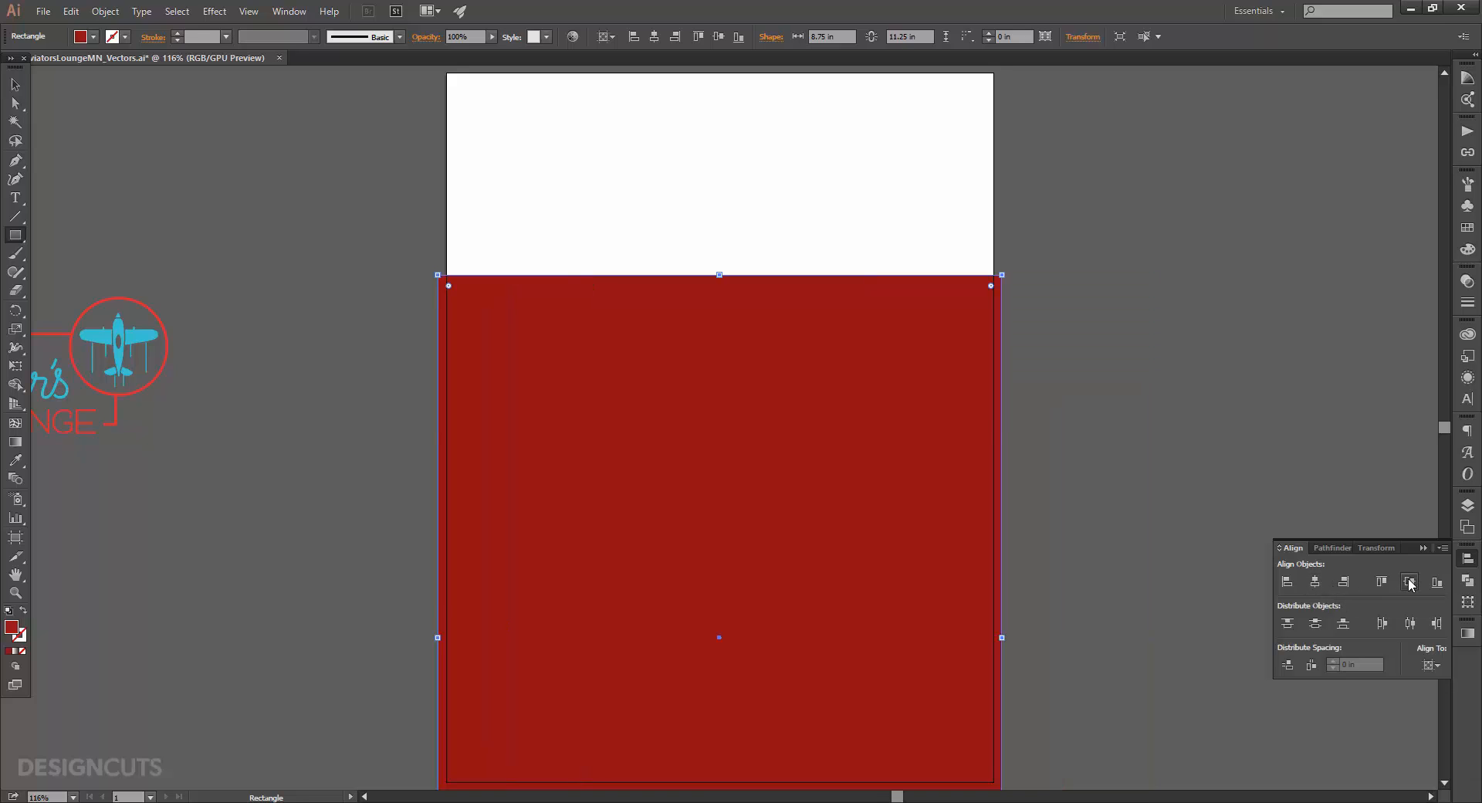
left_click(1409, 582)
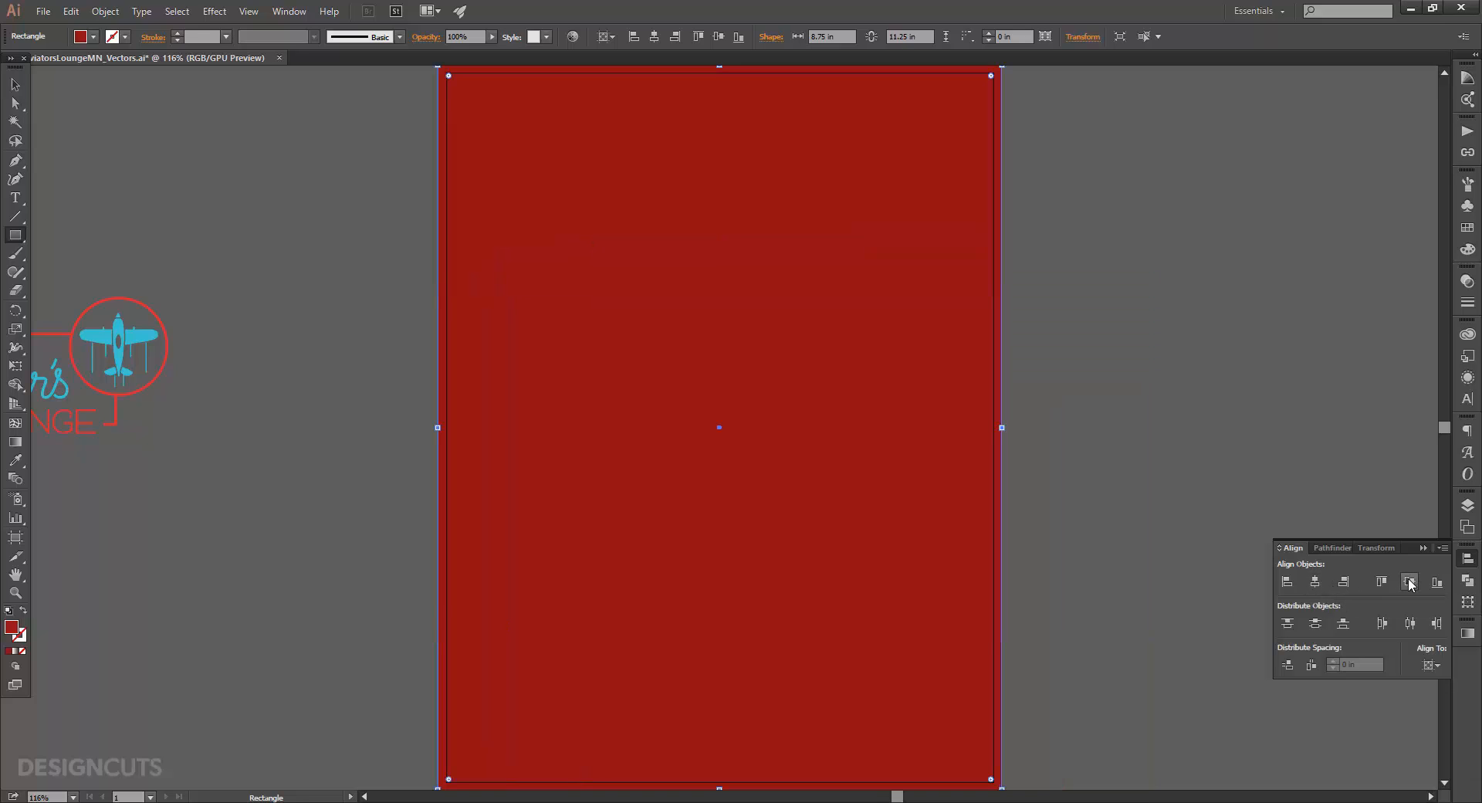
left_click(1469, 563)
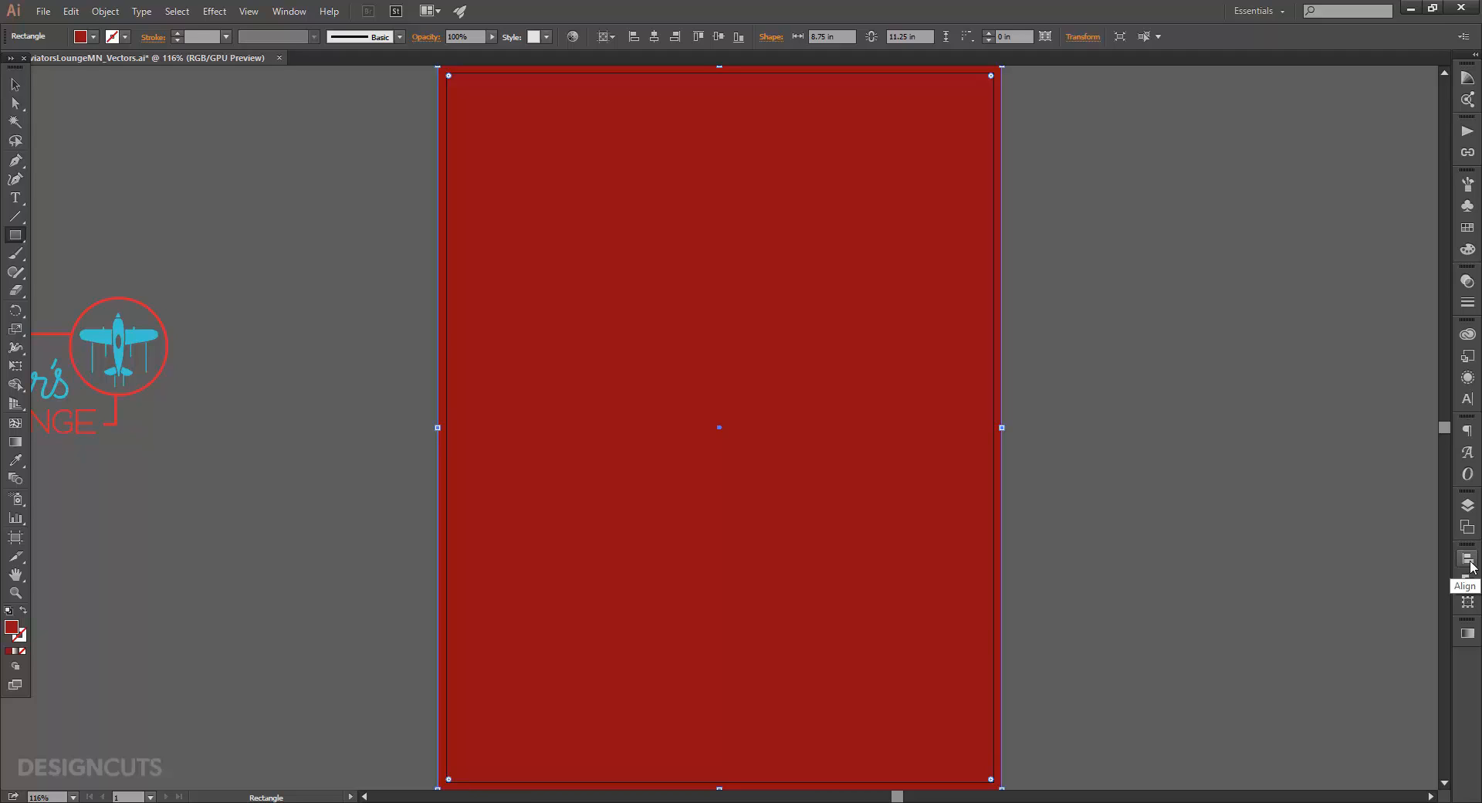
Step: Rename the existing layer "Background" and add a new layer named "Content" above it
left_click(1467, 505)
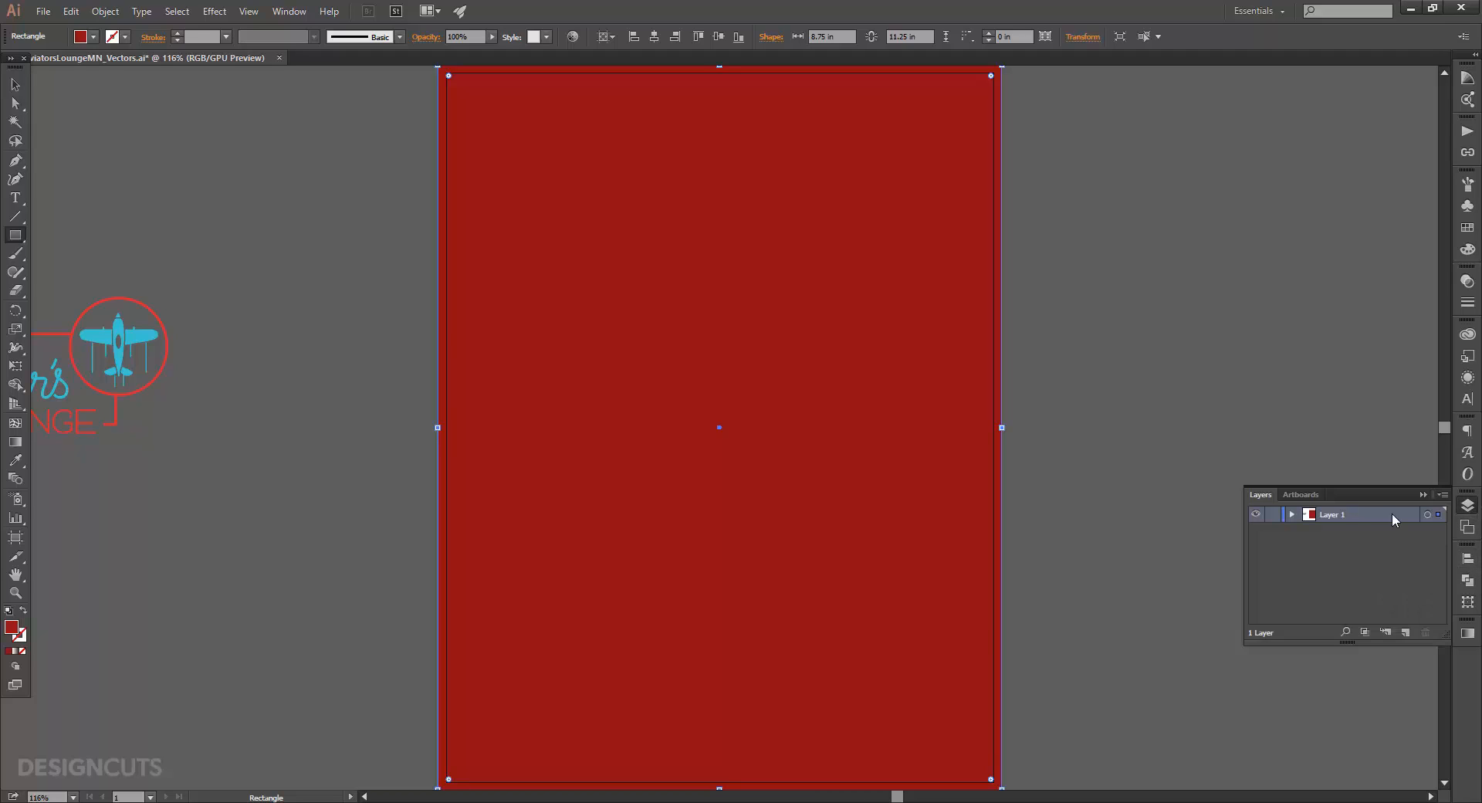
double_click(1330, 515)
type("Background")
key("Return")
left_click(1405, 632)
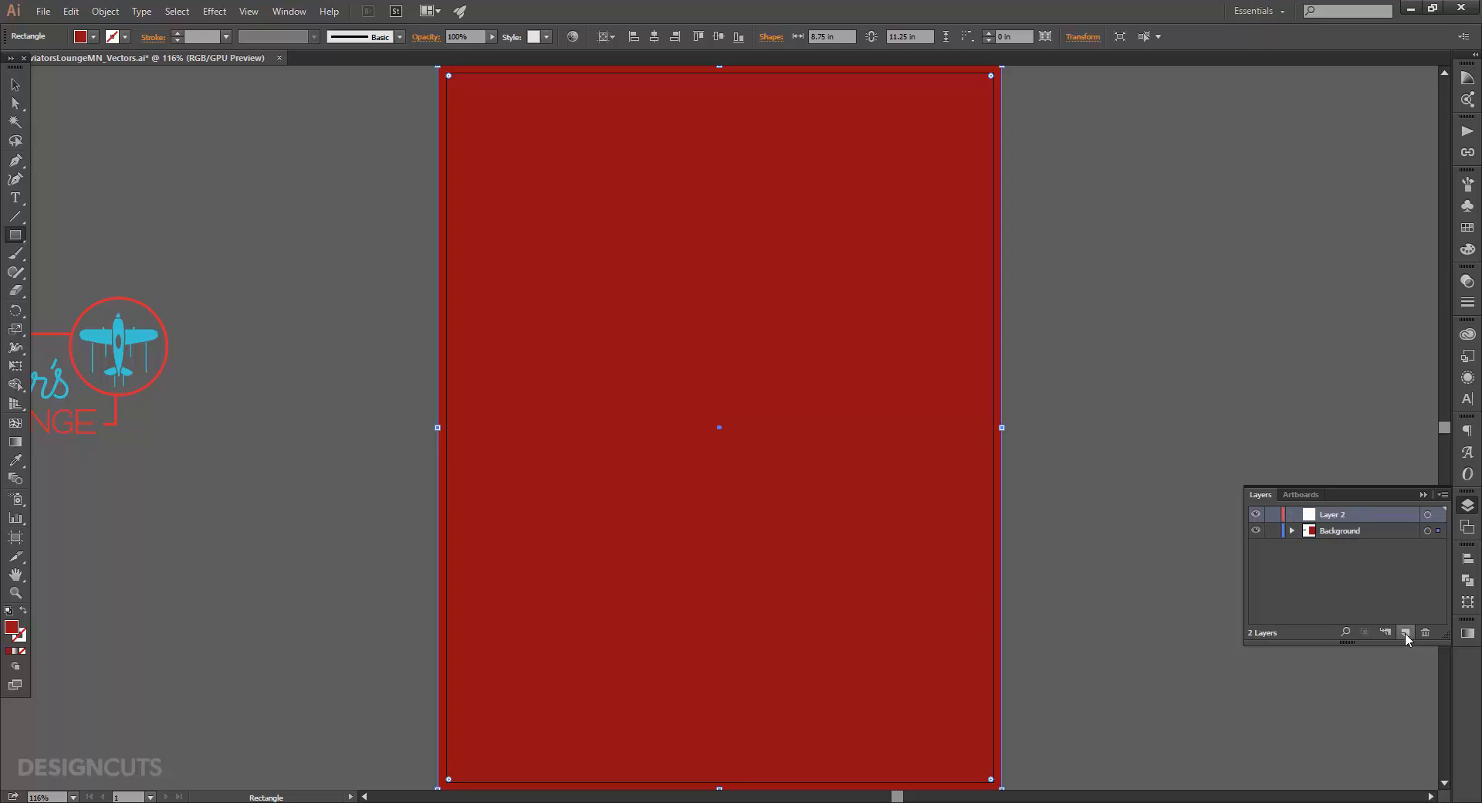
double_click(1330, 516)
type("Content")
key("Return")
Step: Copy the circled airplane emblem from the Aviator's Lounge logo and paste it into the Content layer
left_click(16, 85)
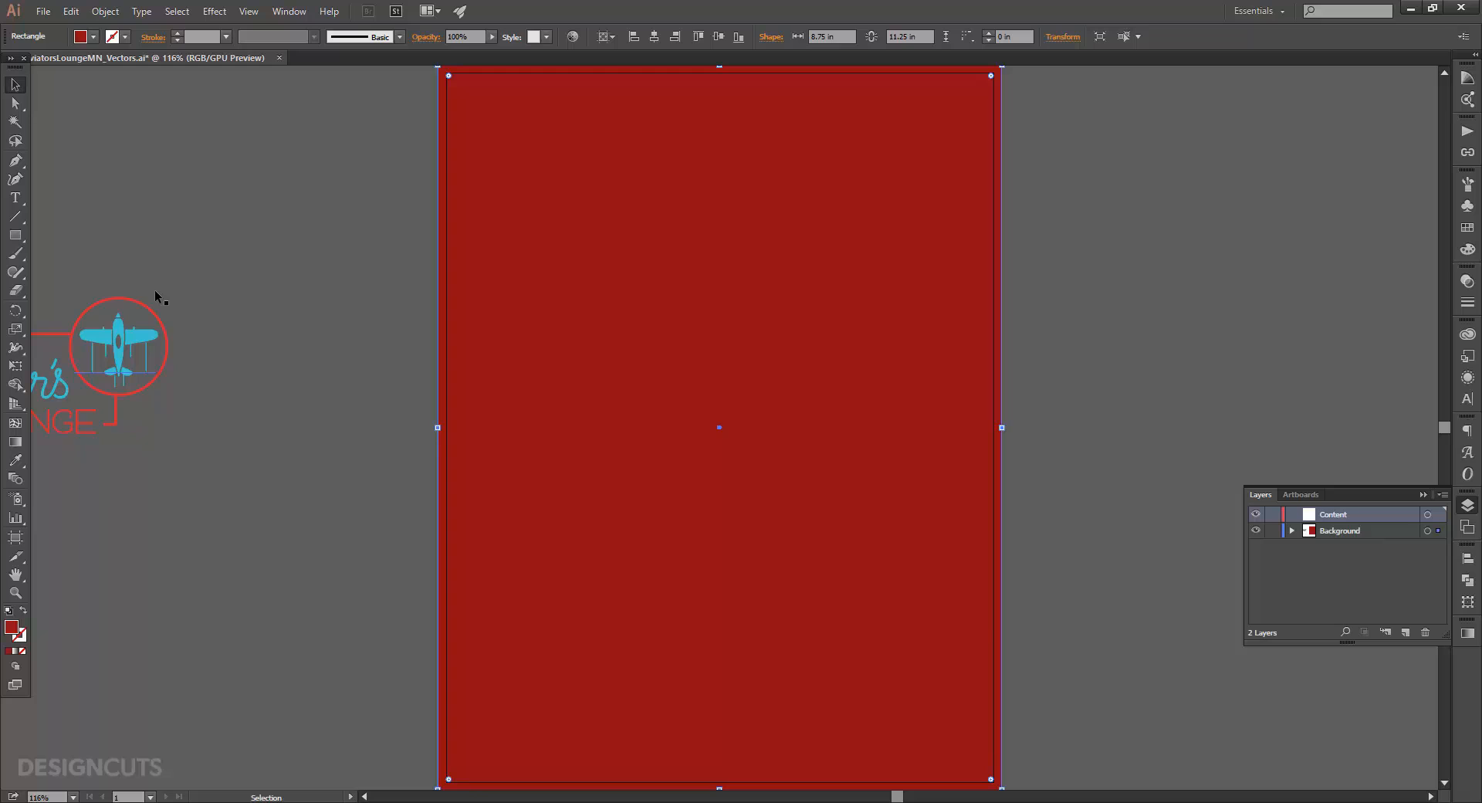
left_click_drag(235, 307, 493, 335)
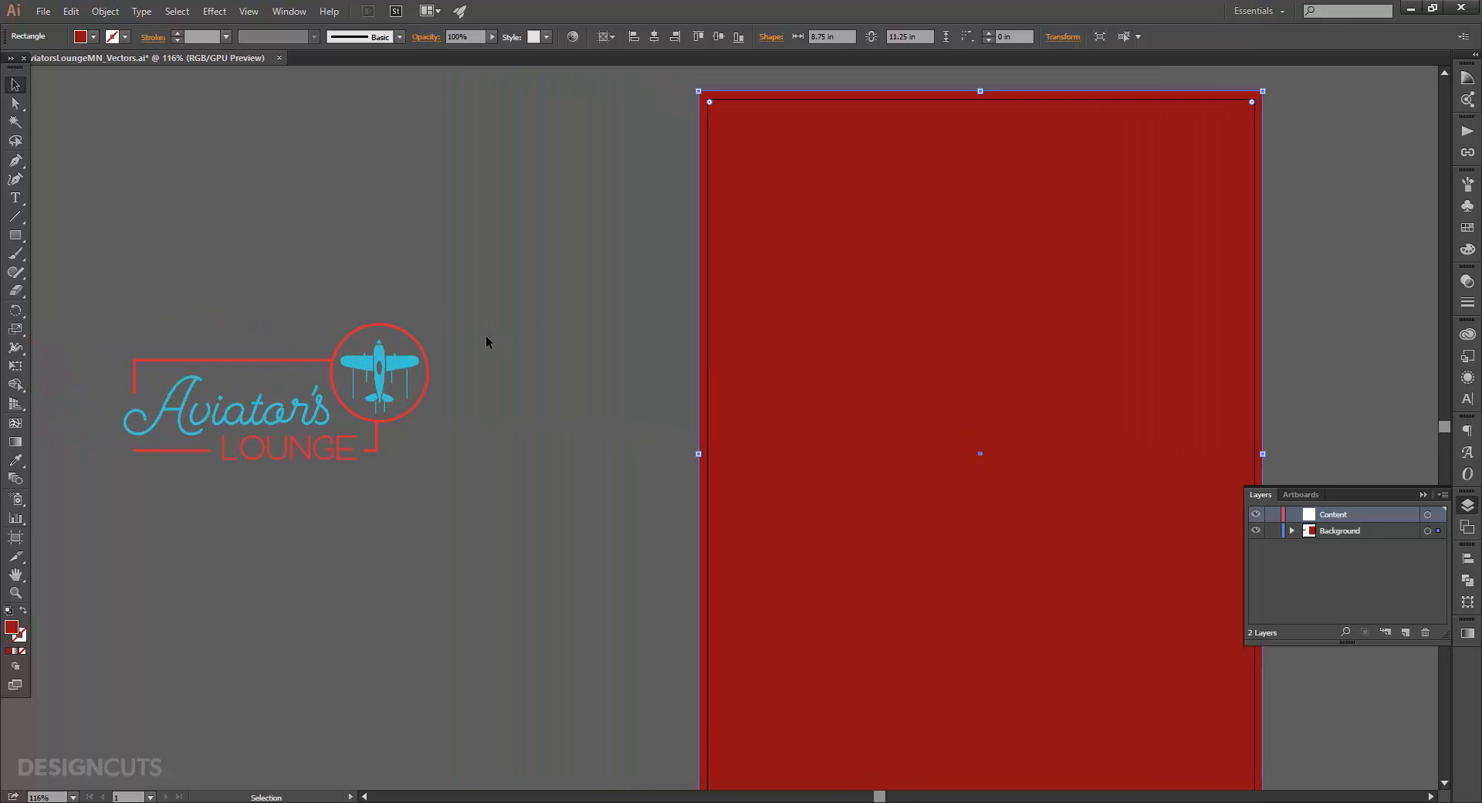
left_click(405, 366)
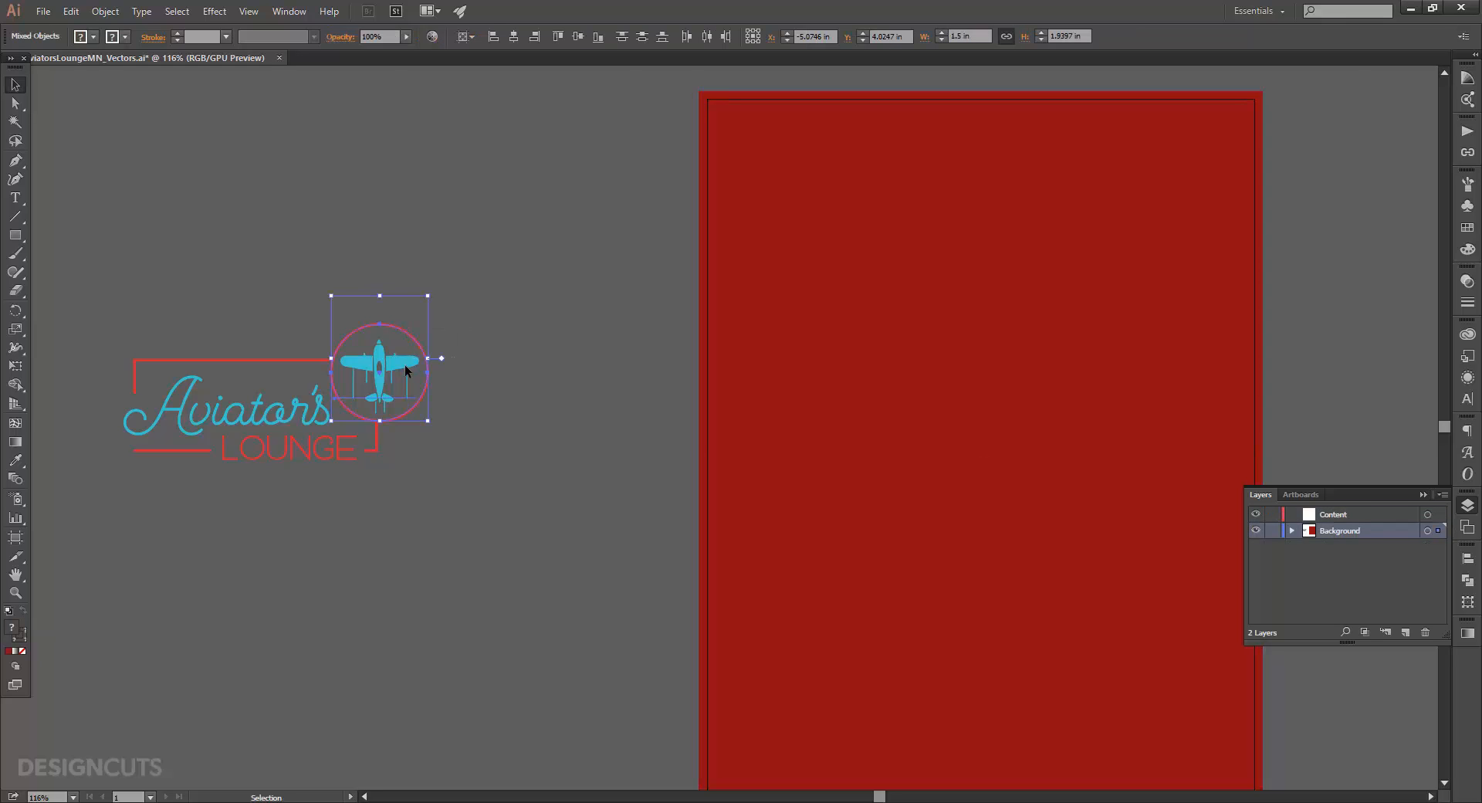
key("super+c")
left_click_drag(704, 363, 465, 364)
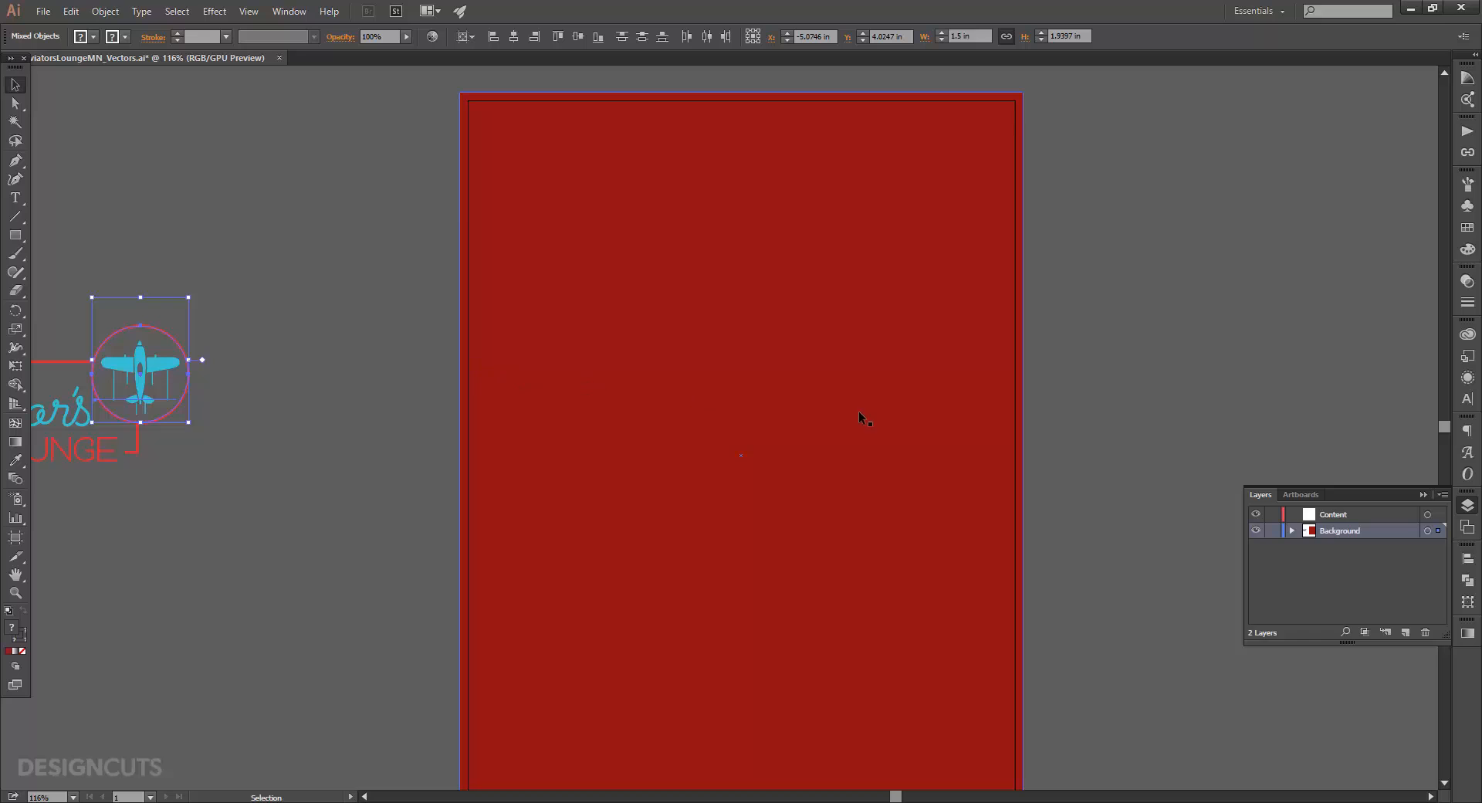
left_click(1327, 515)
key("super+v")
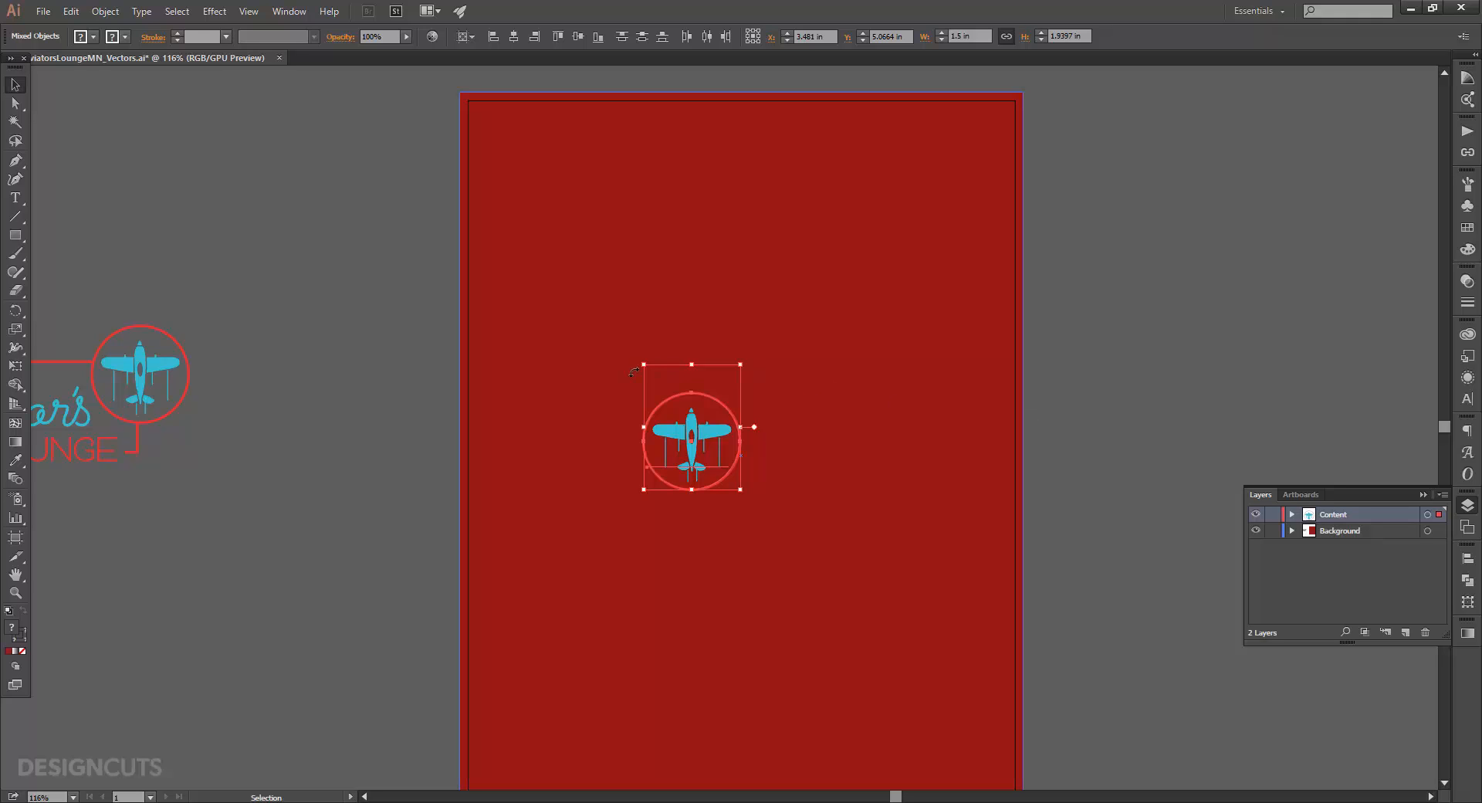
Step: Move the pasted airplane emblem to the upper middle of the red page and lock the Background layer
left_click_drag(711, 410, 756, 182)
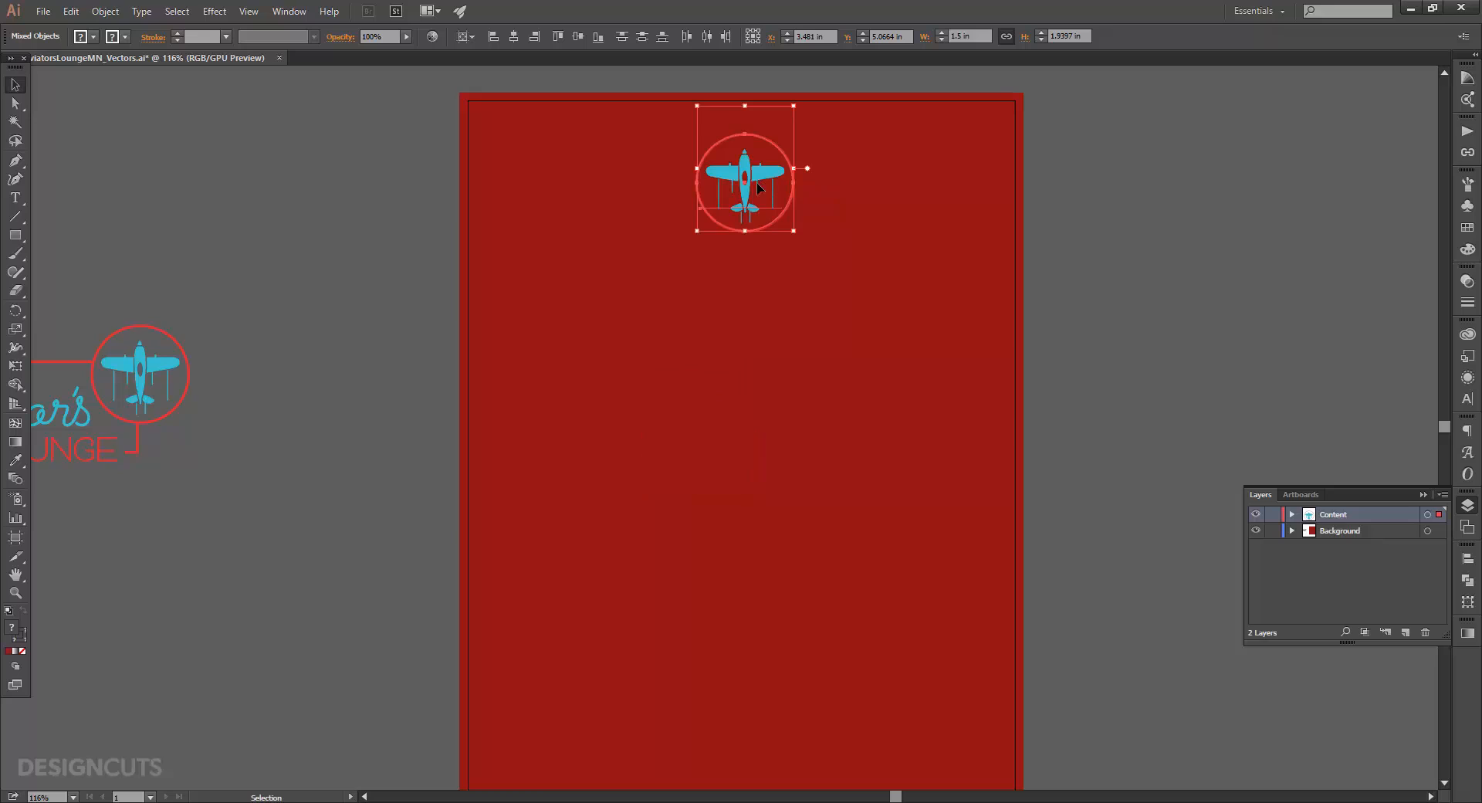
key("Up")
key("Up")
key("Up")
key("Up")
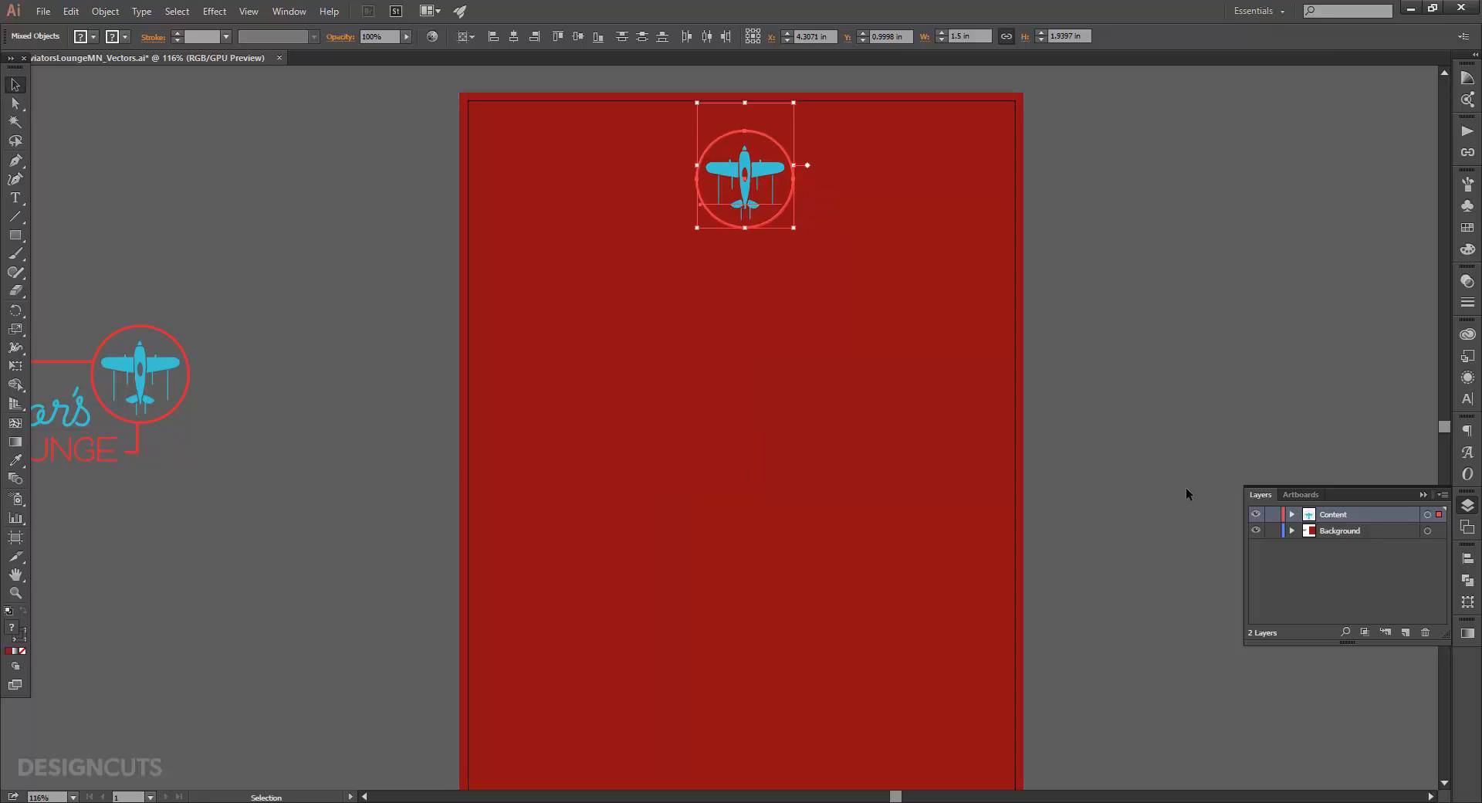
left_click(1272, 532)
Step: Group the airplane emblem's parts and center the group horizontally on the artboard
left_click(111, 11)
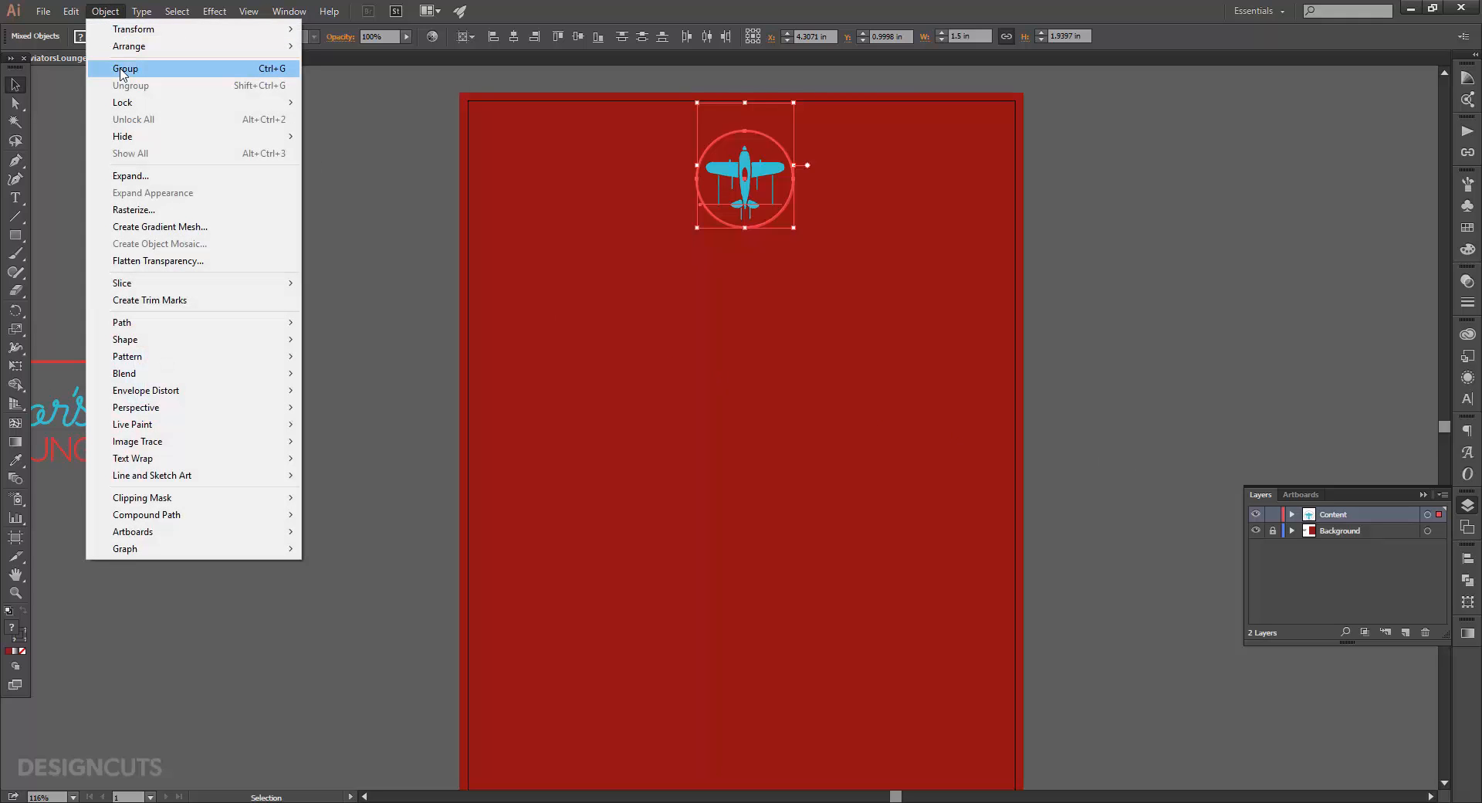
left_click(121, 71)
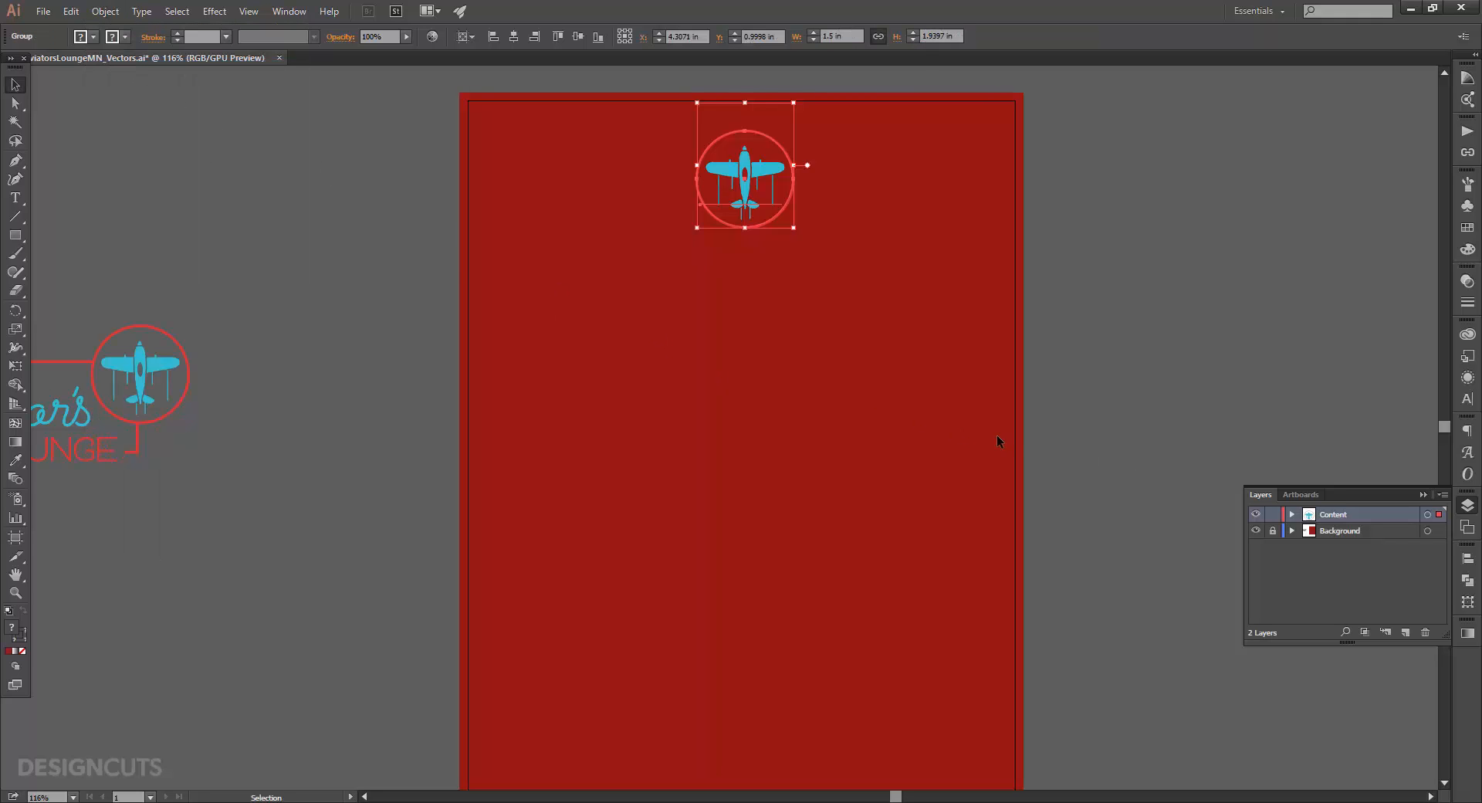
left_click(1467, 558)
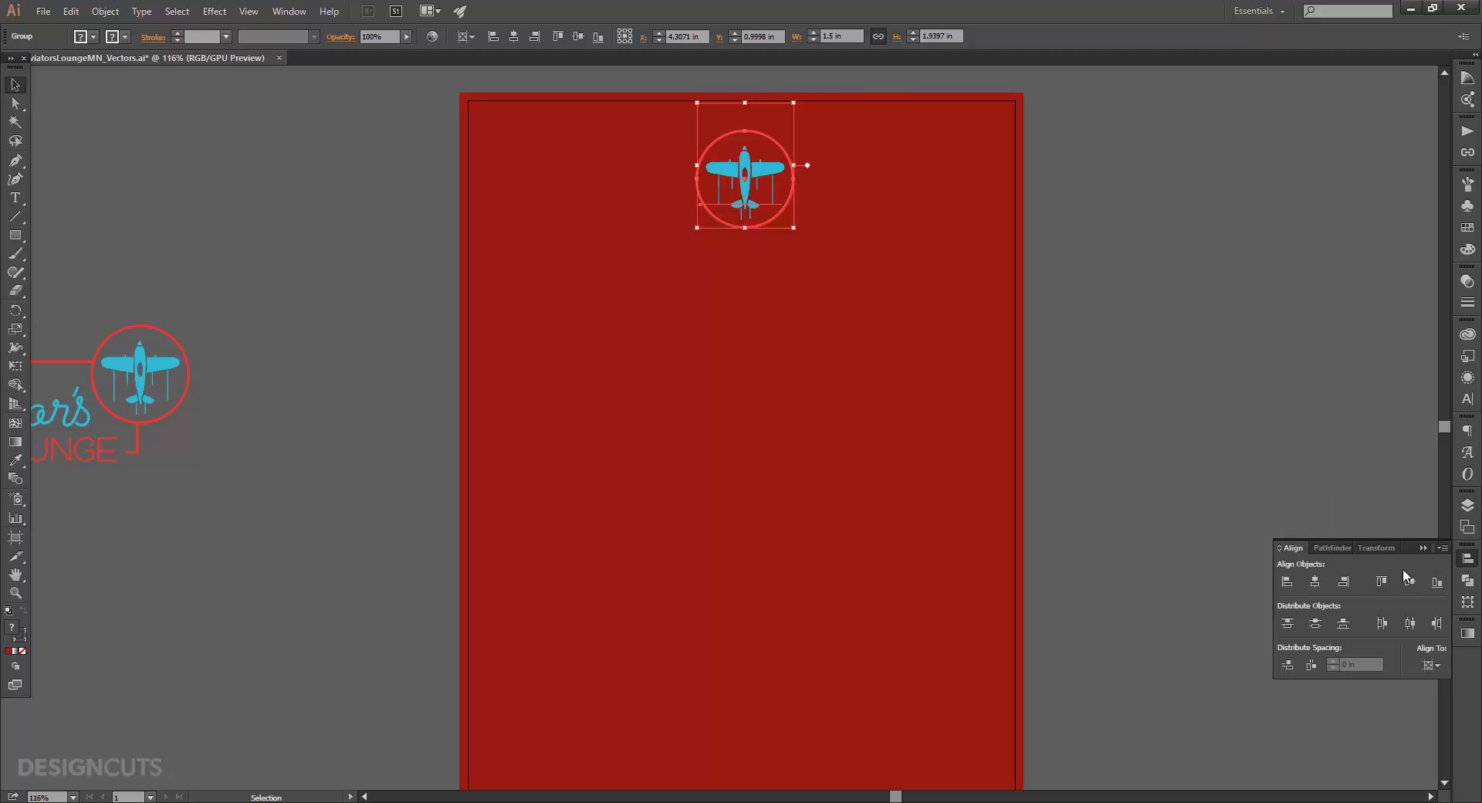
left_click(1314, 581)
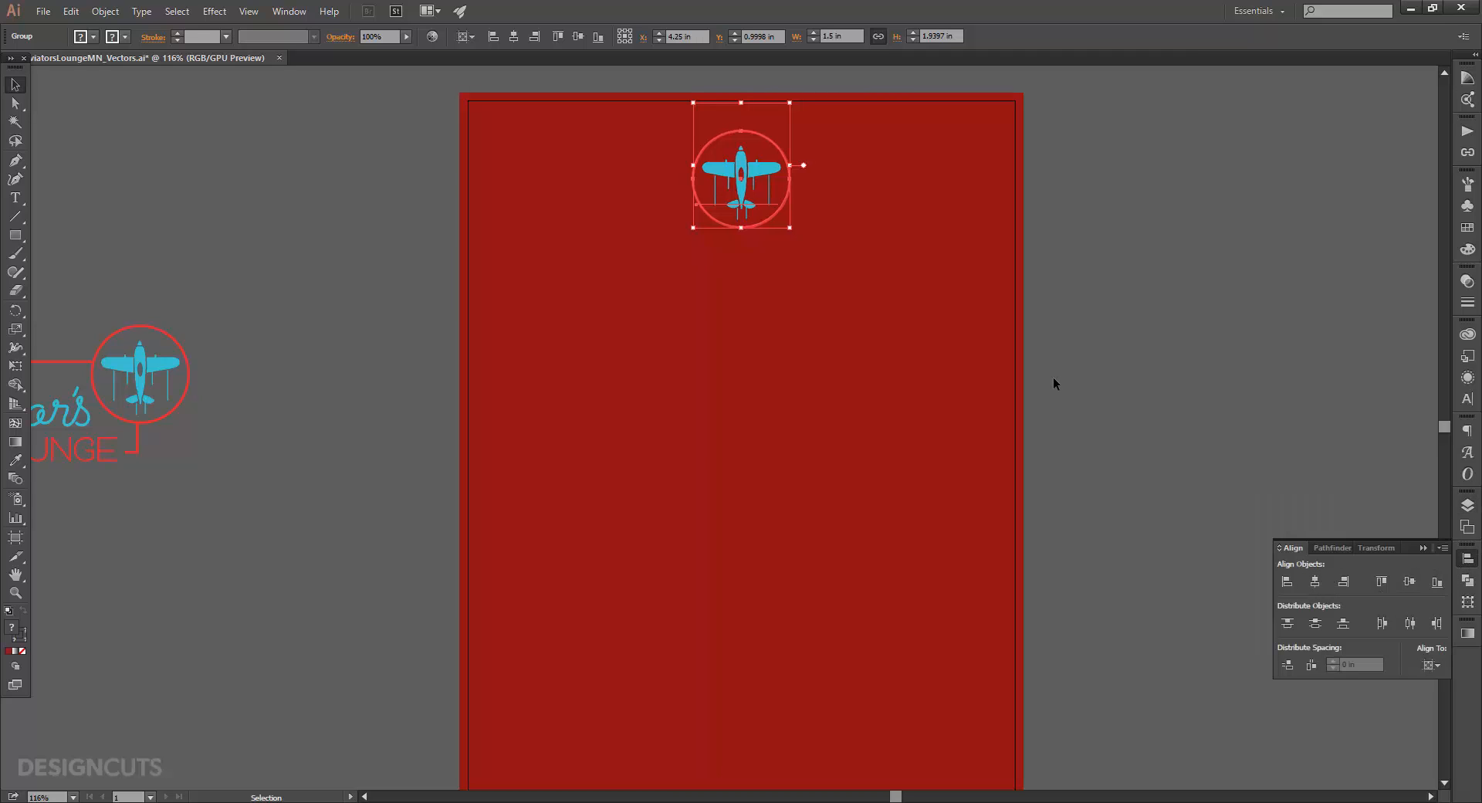
left_click(1038, 329)
Step: Beside the emblem, enter a row of glyphs in Aviator Elements at 134 pt using "asdfghjkld." and start a second line
key("z")
left_click_drag(766, 182, 917, 244)
left_click_drag(925, 175, 899, 362)
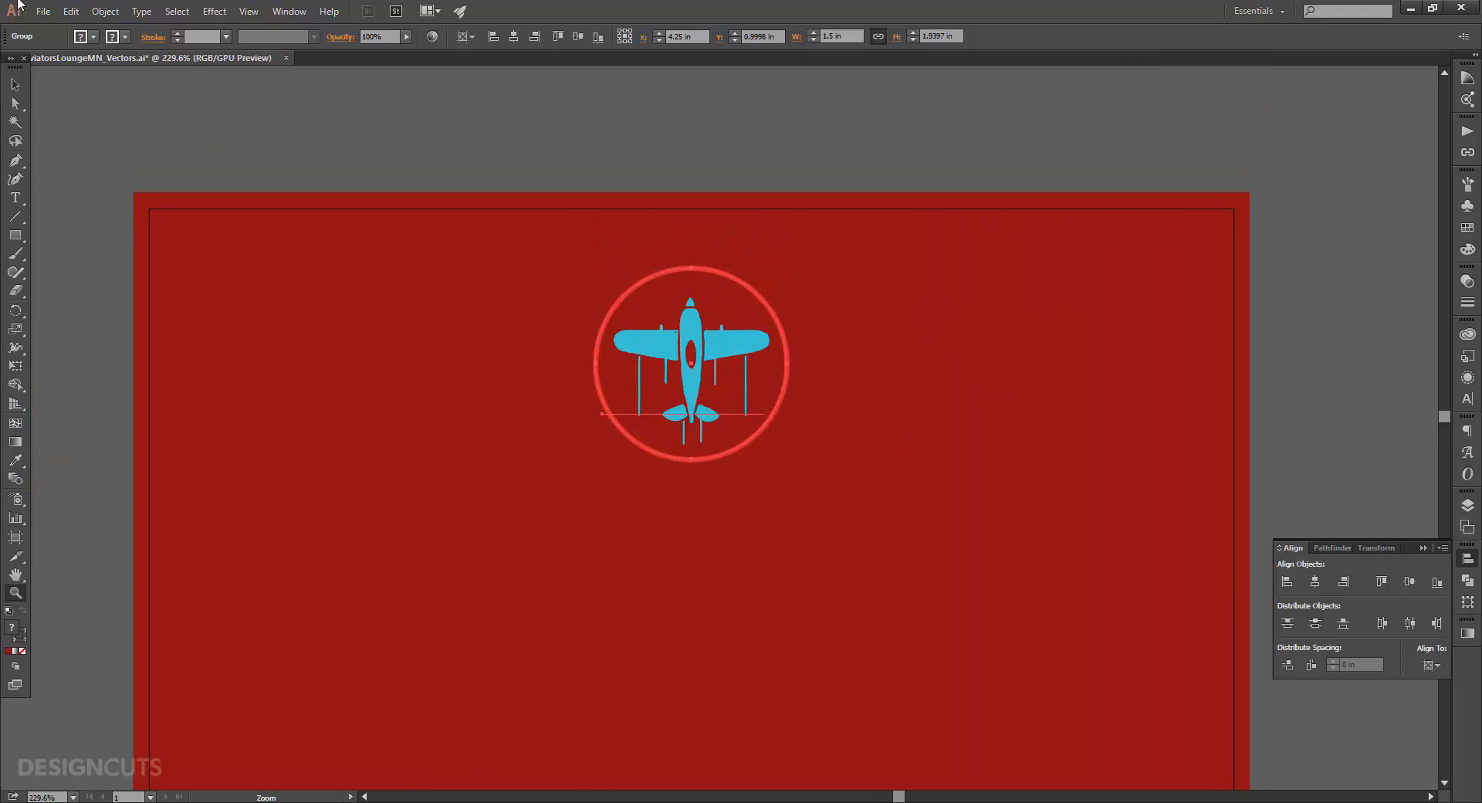
key("v")
left_click(15, 202)
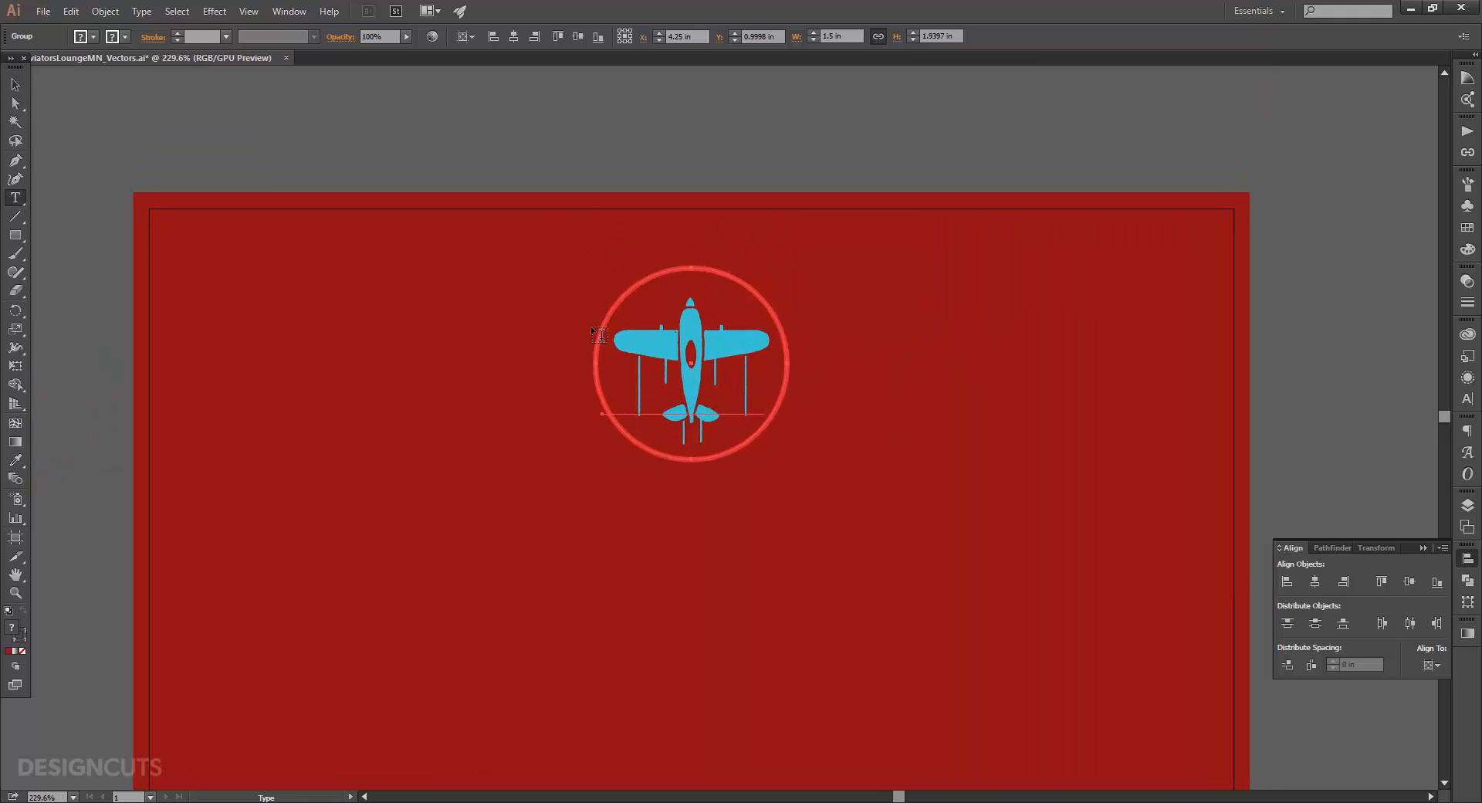
left_click(832, 366)
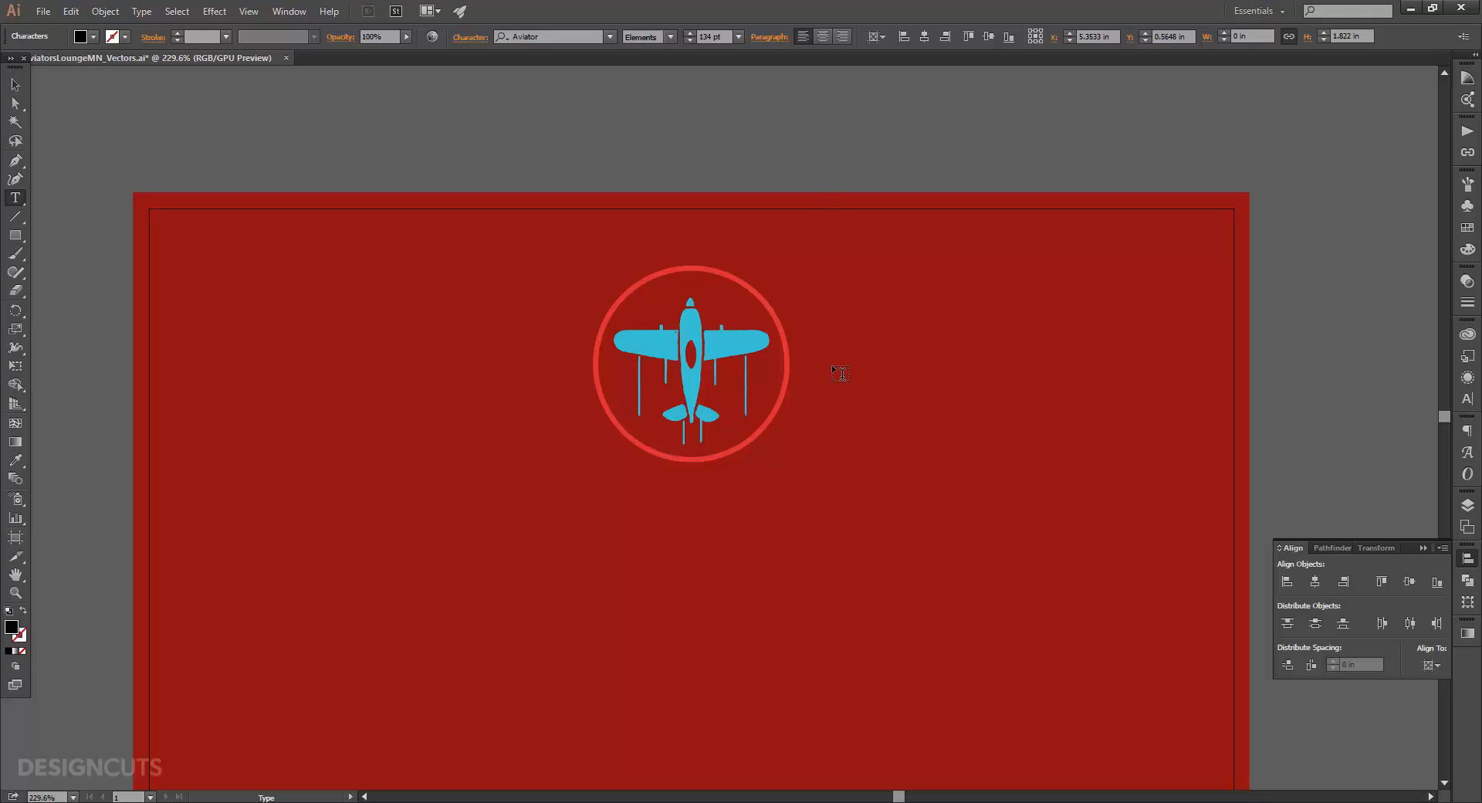
type("asdfghjkld.o")
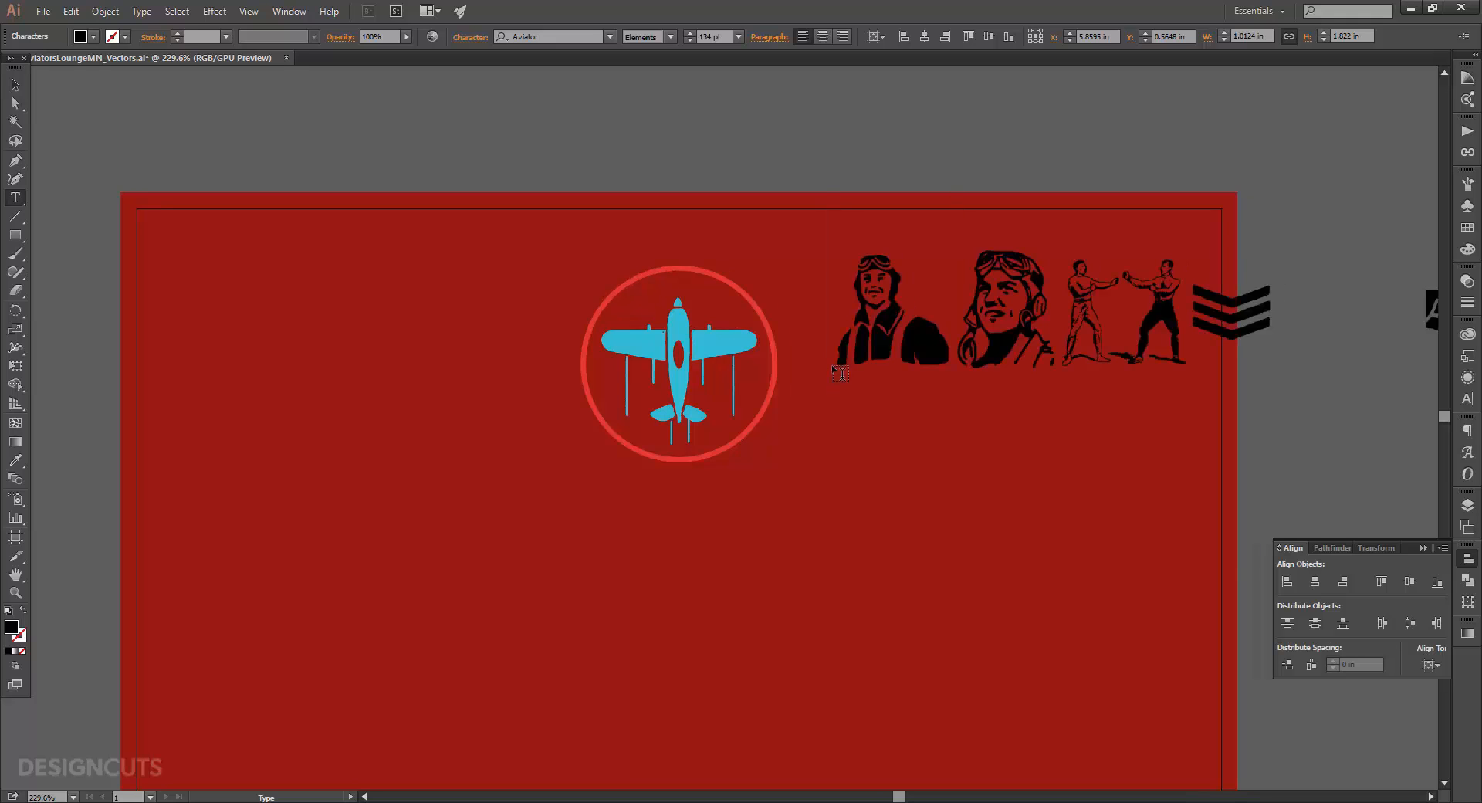
type("om")
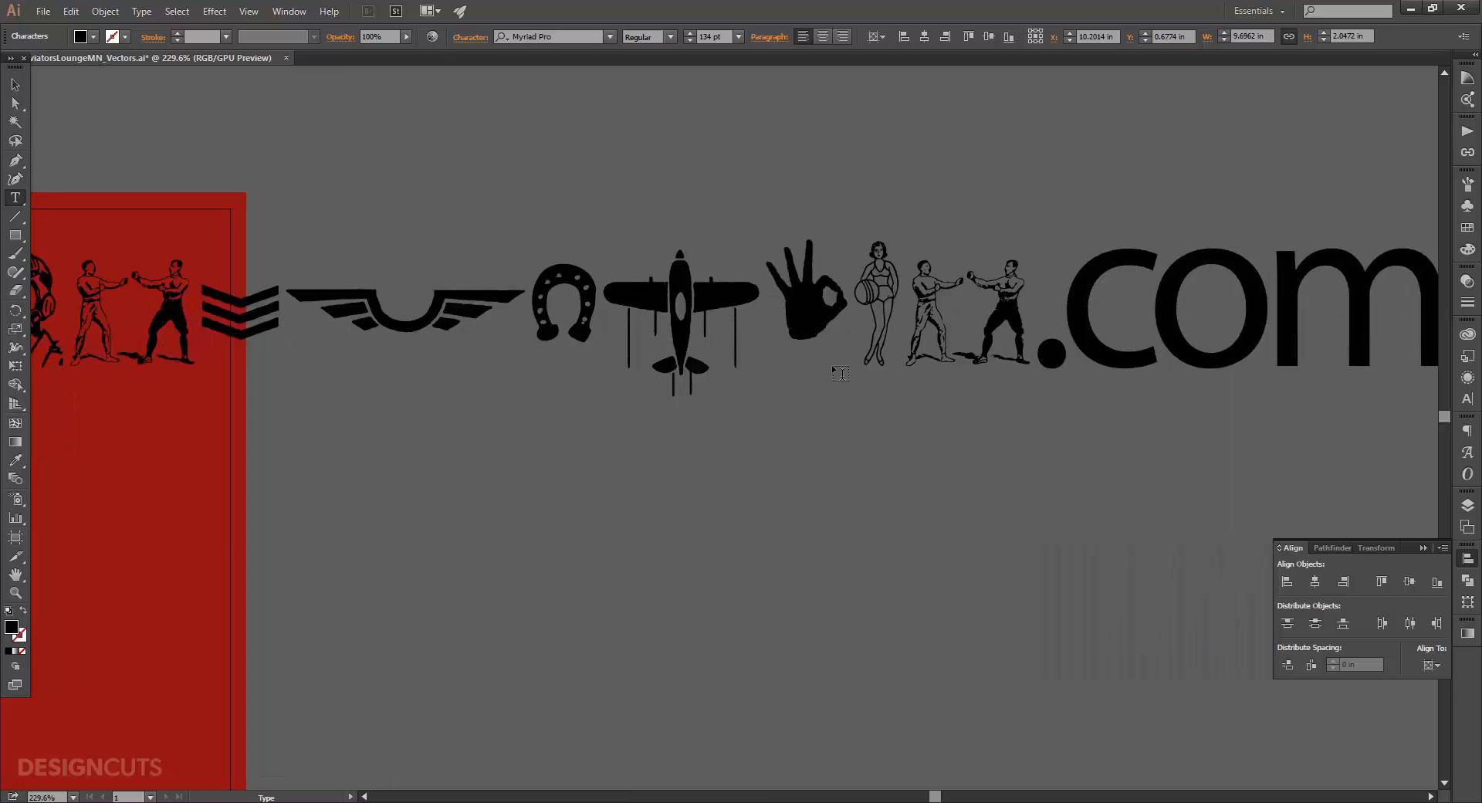
key("BackSpace")
key("BackSpace")
key("BackSpace")
key("Return")
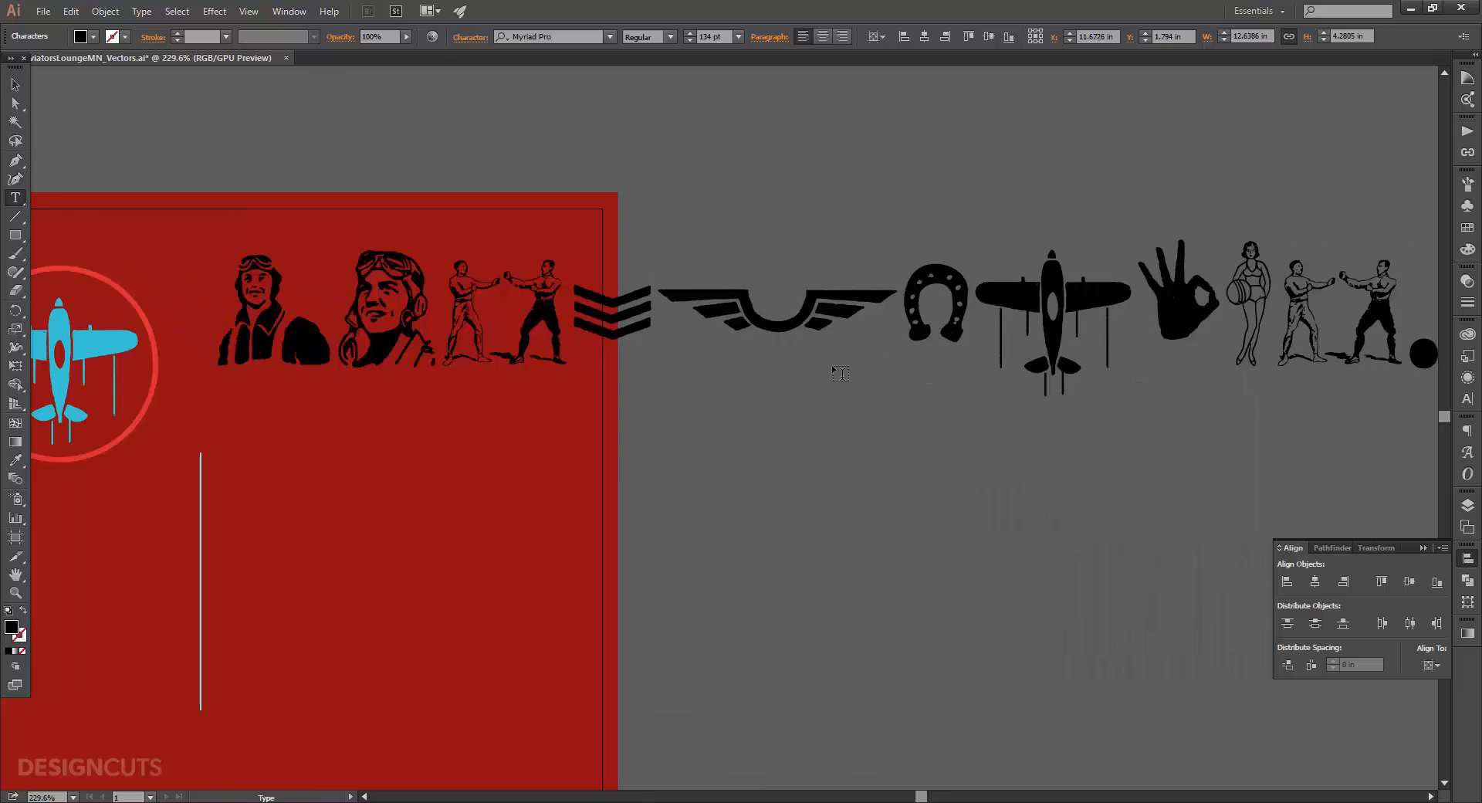
Step: Enter the phone number as the second line of the contact text and finish editing it
type("877.")
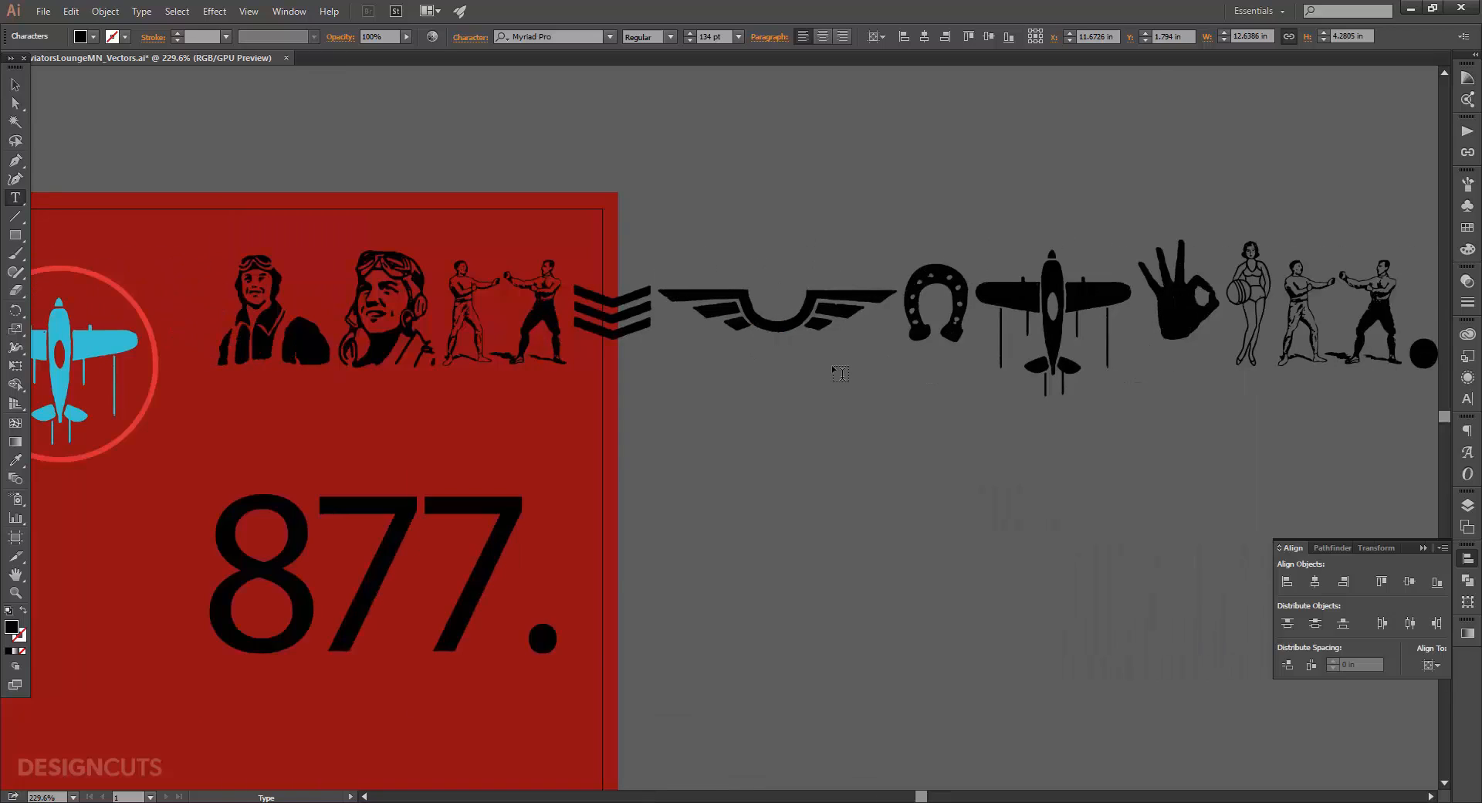
type("555.1212")
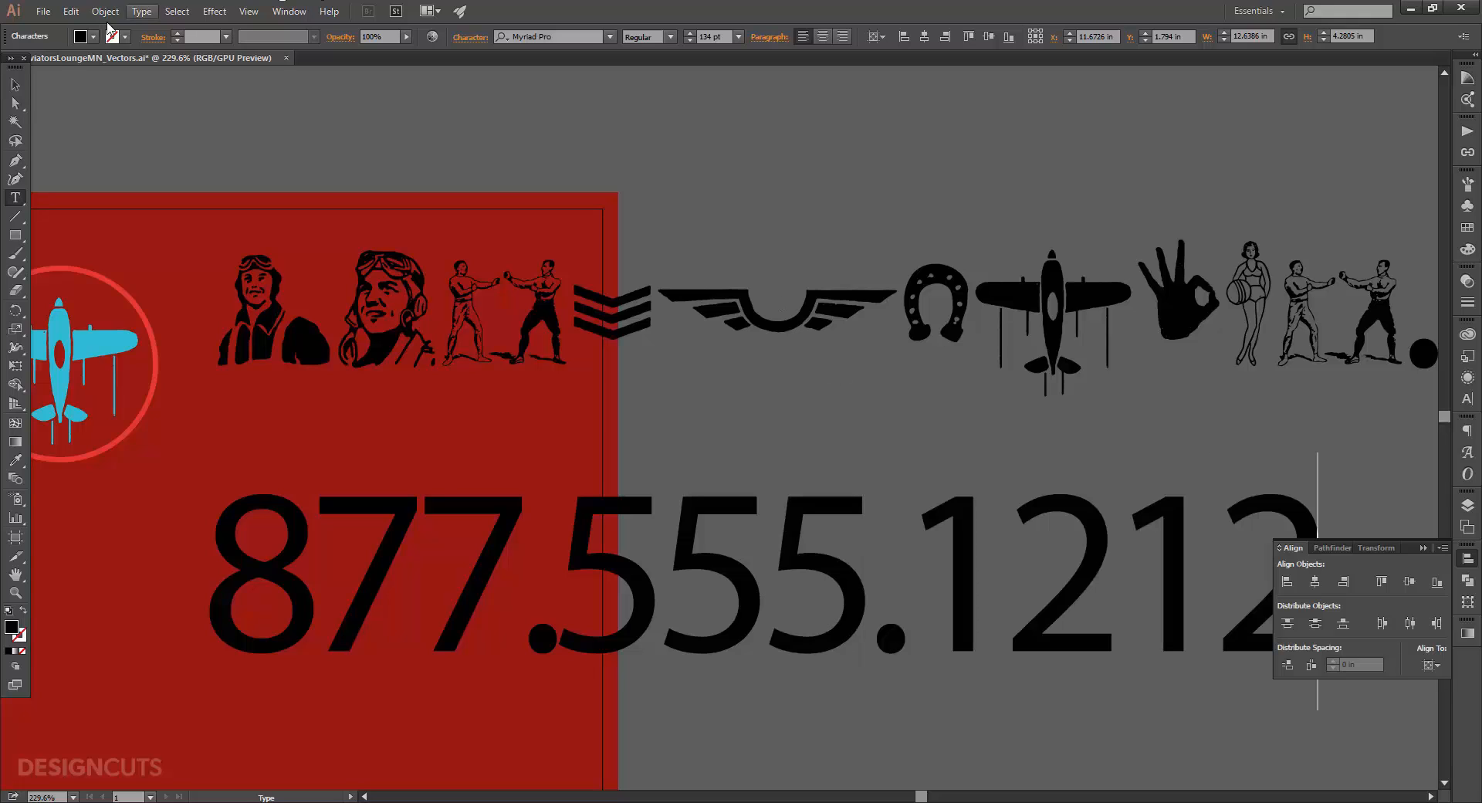
key("Escape")
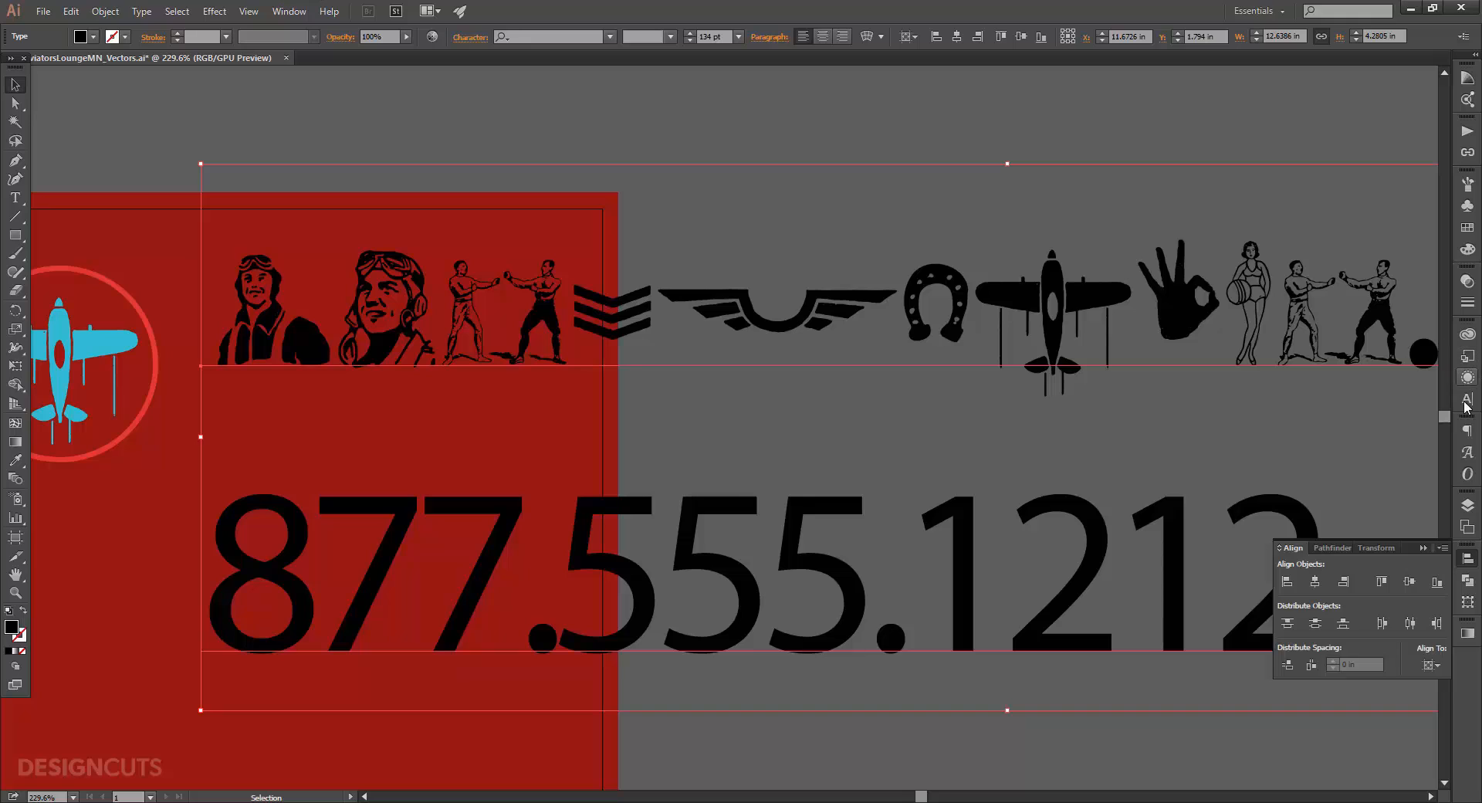
Step: Set the font of the whole two-line contact text to Hipton Sans
left_click(1468, 452)
left_click(1468, 398)
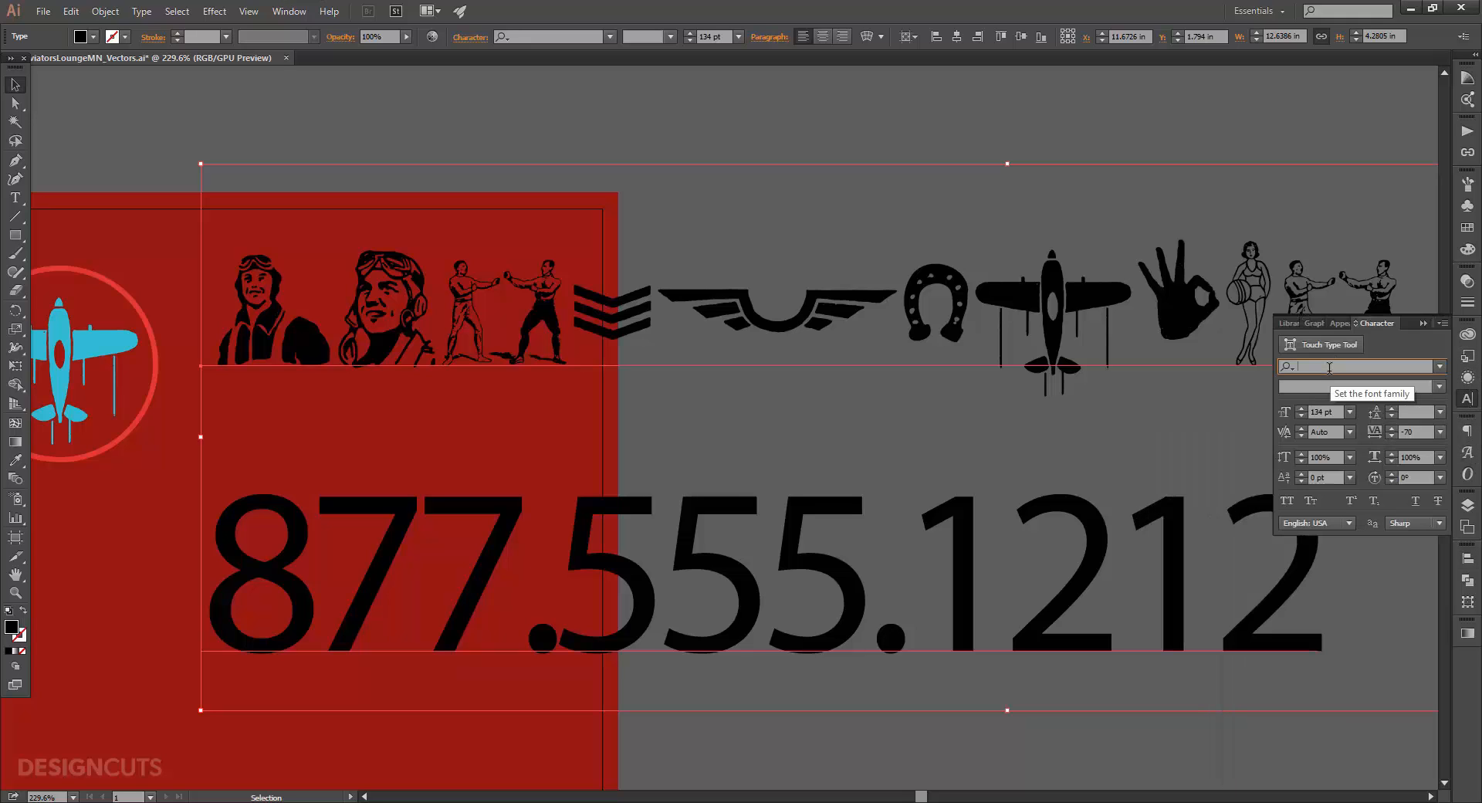
type("hipton")
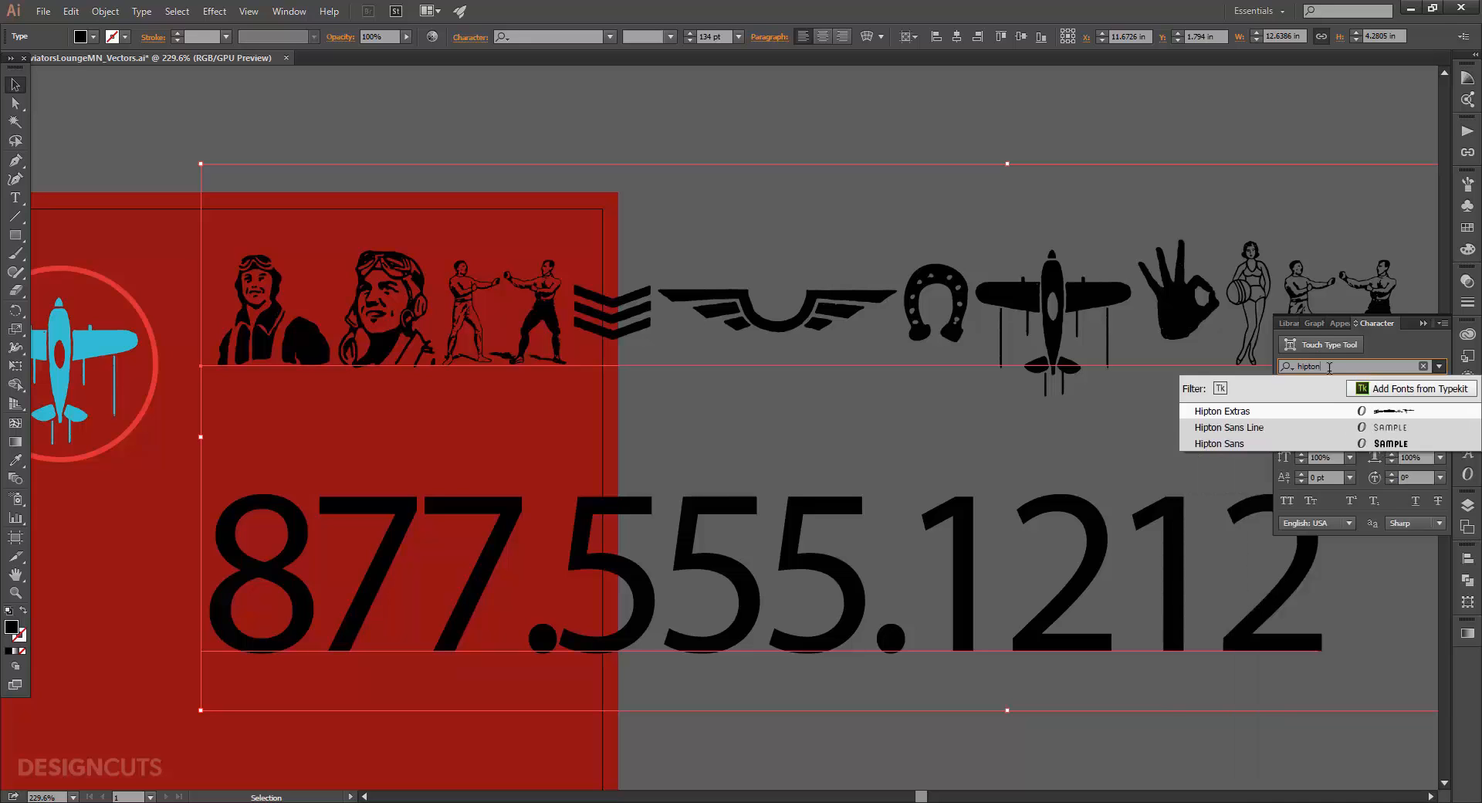
left_click(1277, 443)
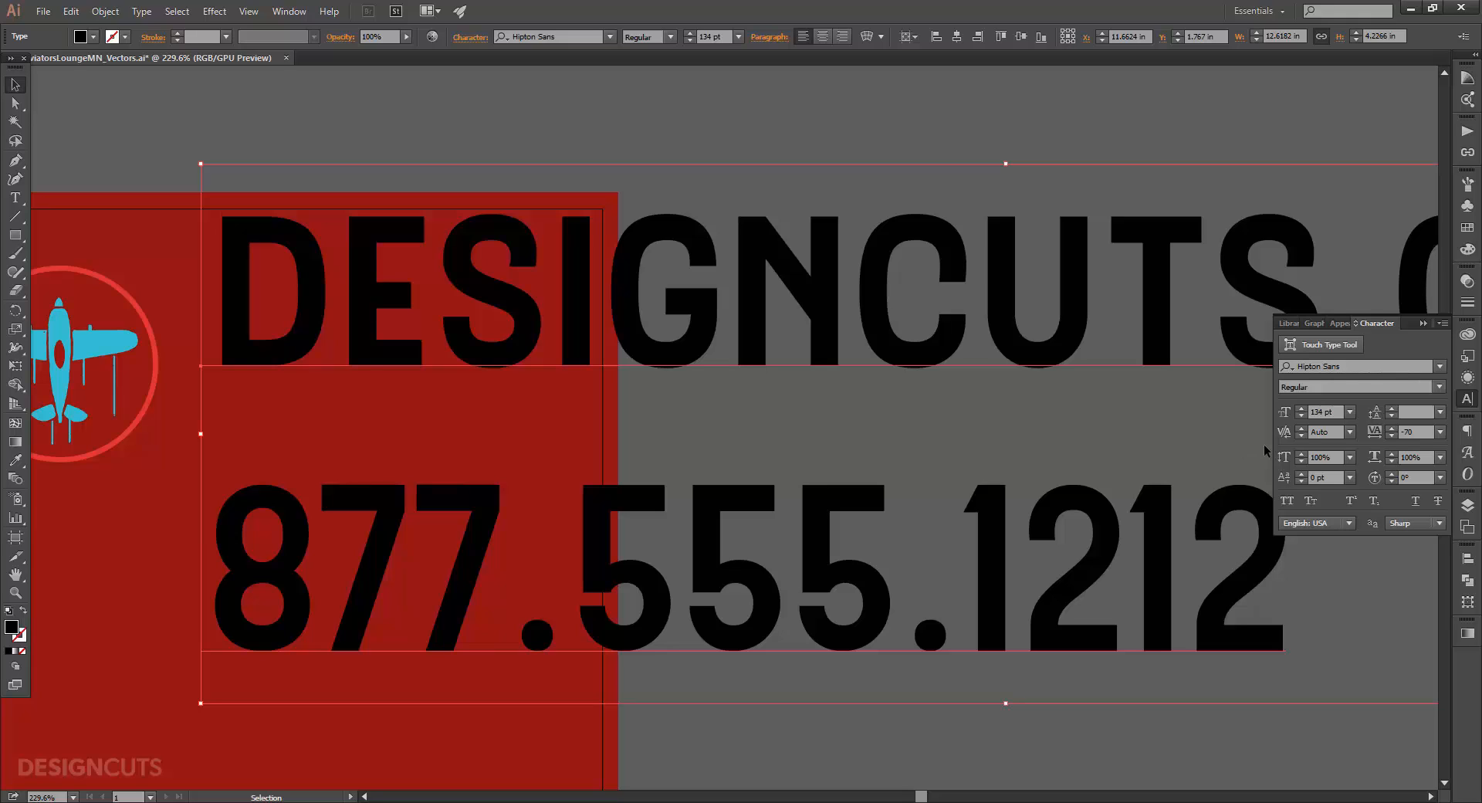
Step: Set the contact text's font size to 10 pt and its tracking to 0
left_click(1350, 413)
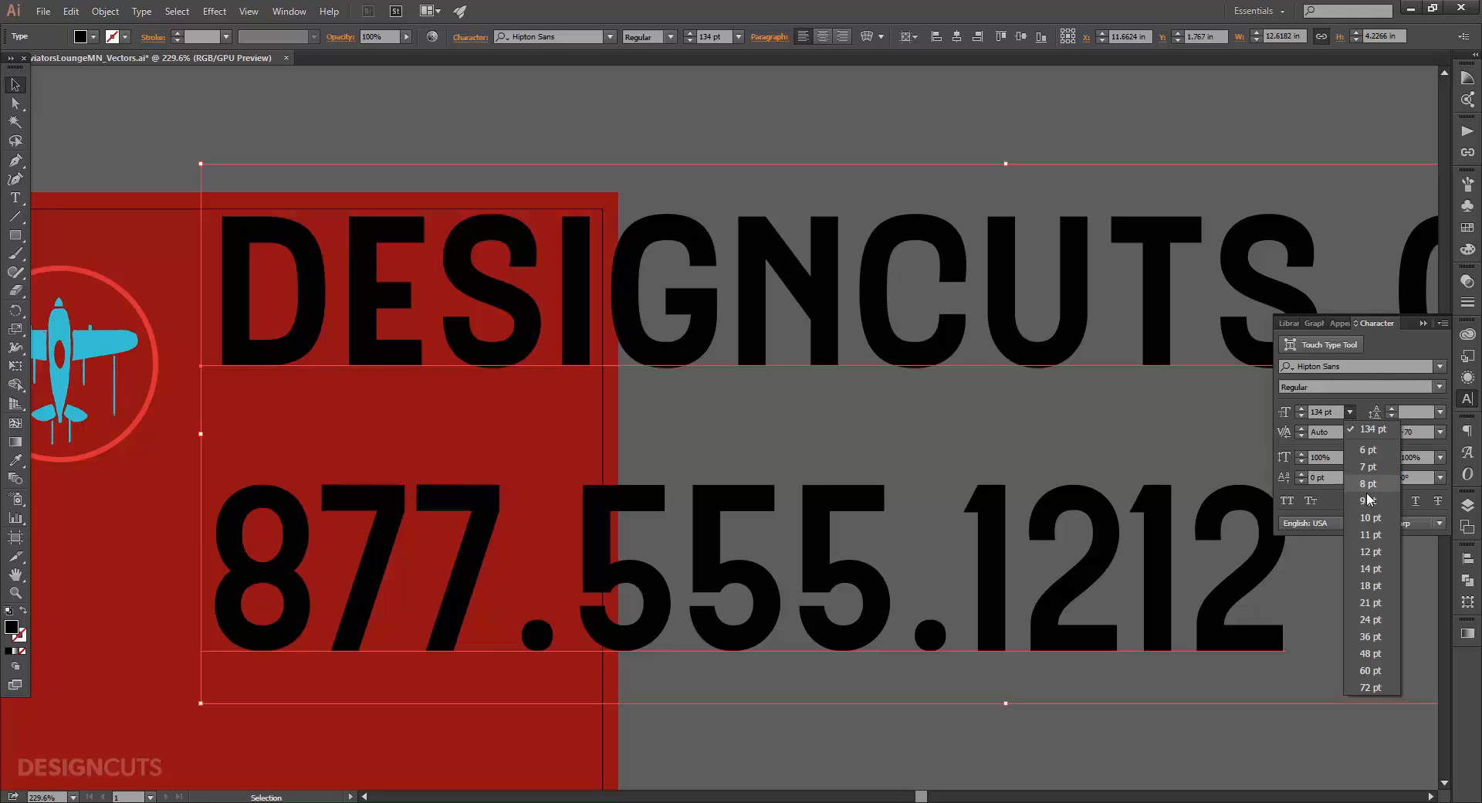
left_click(1370, 517)
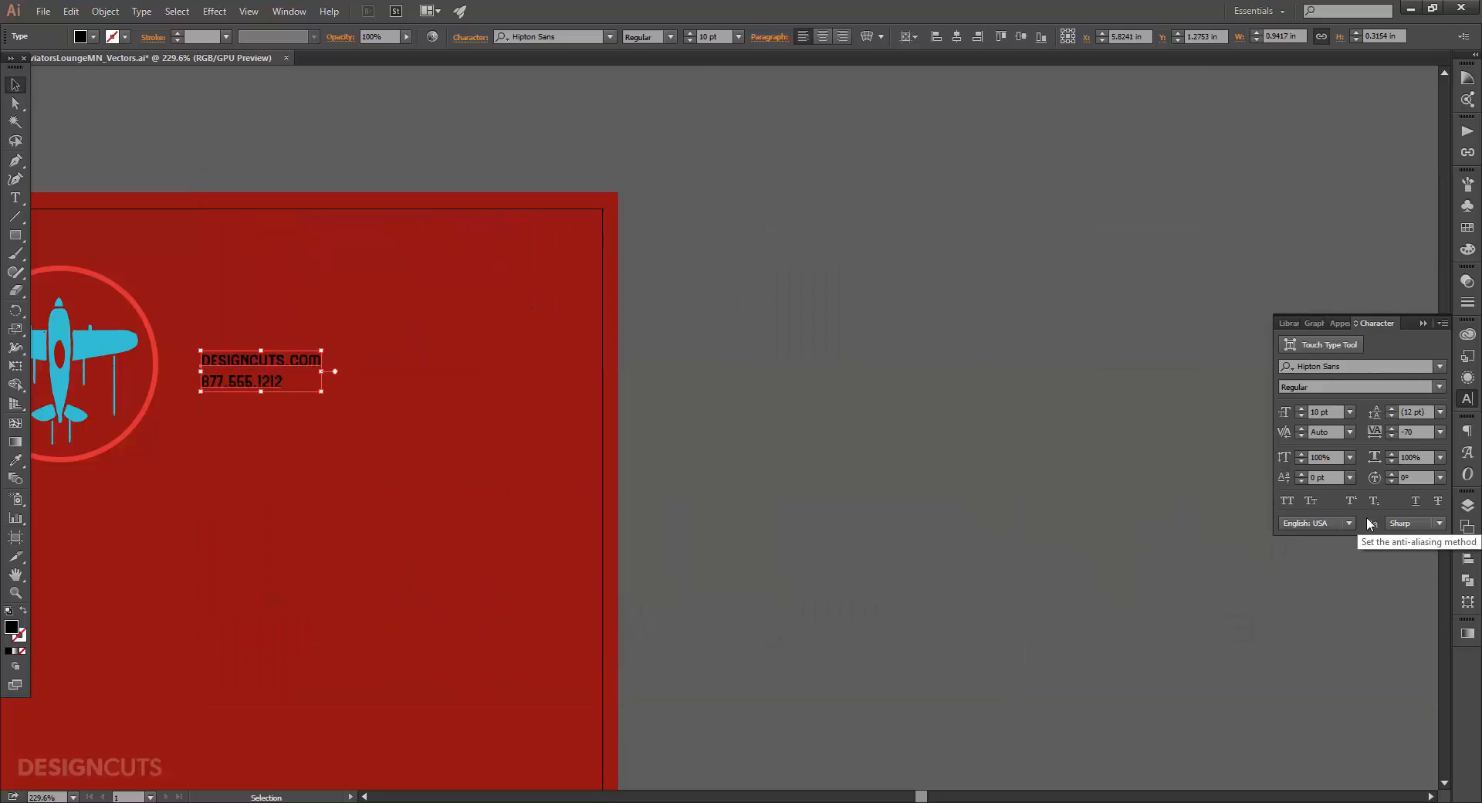
left_click(1440, 431)
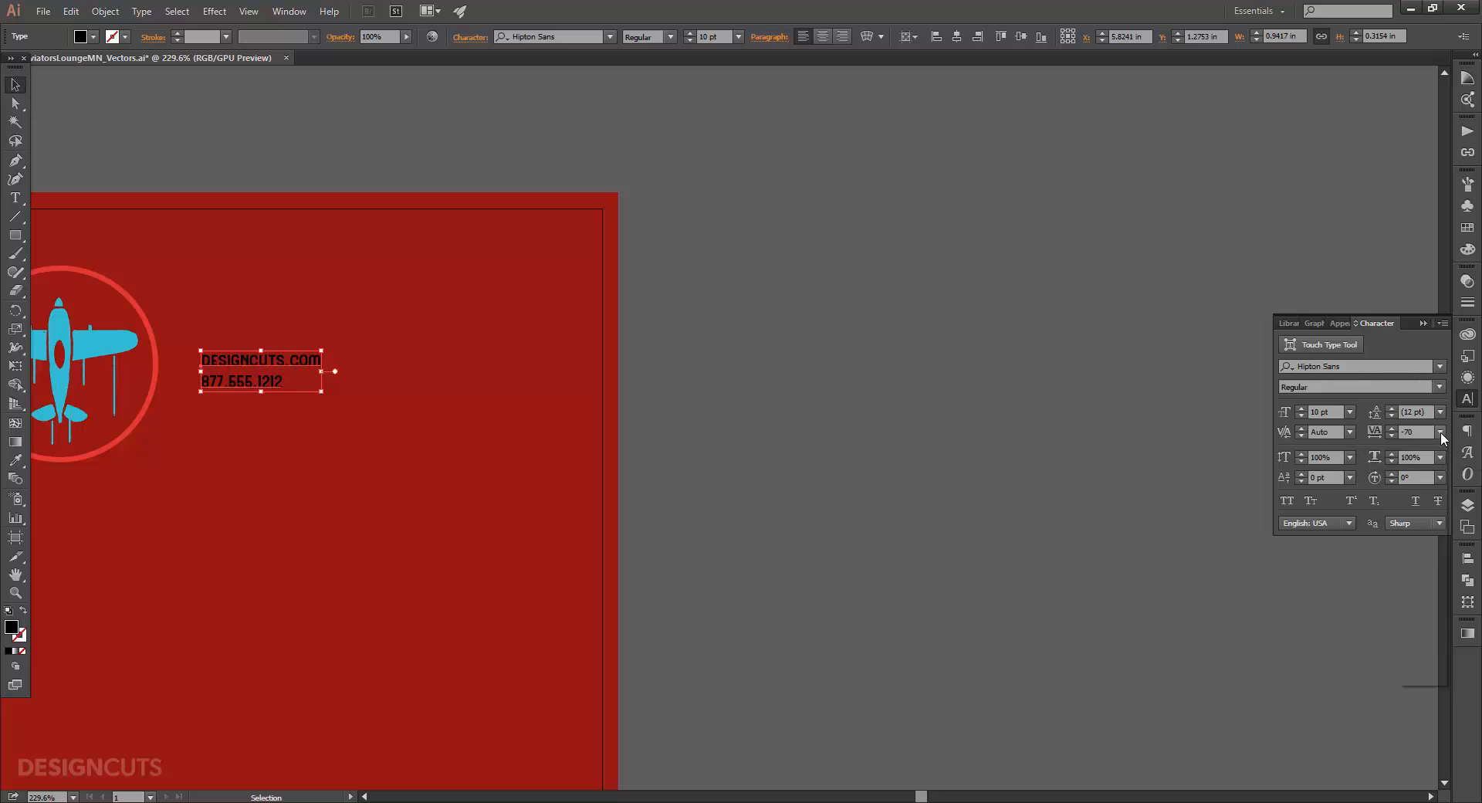
left_click(1417, 554)
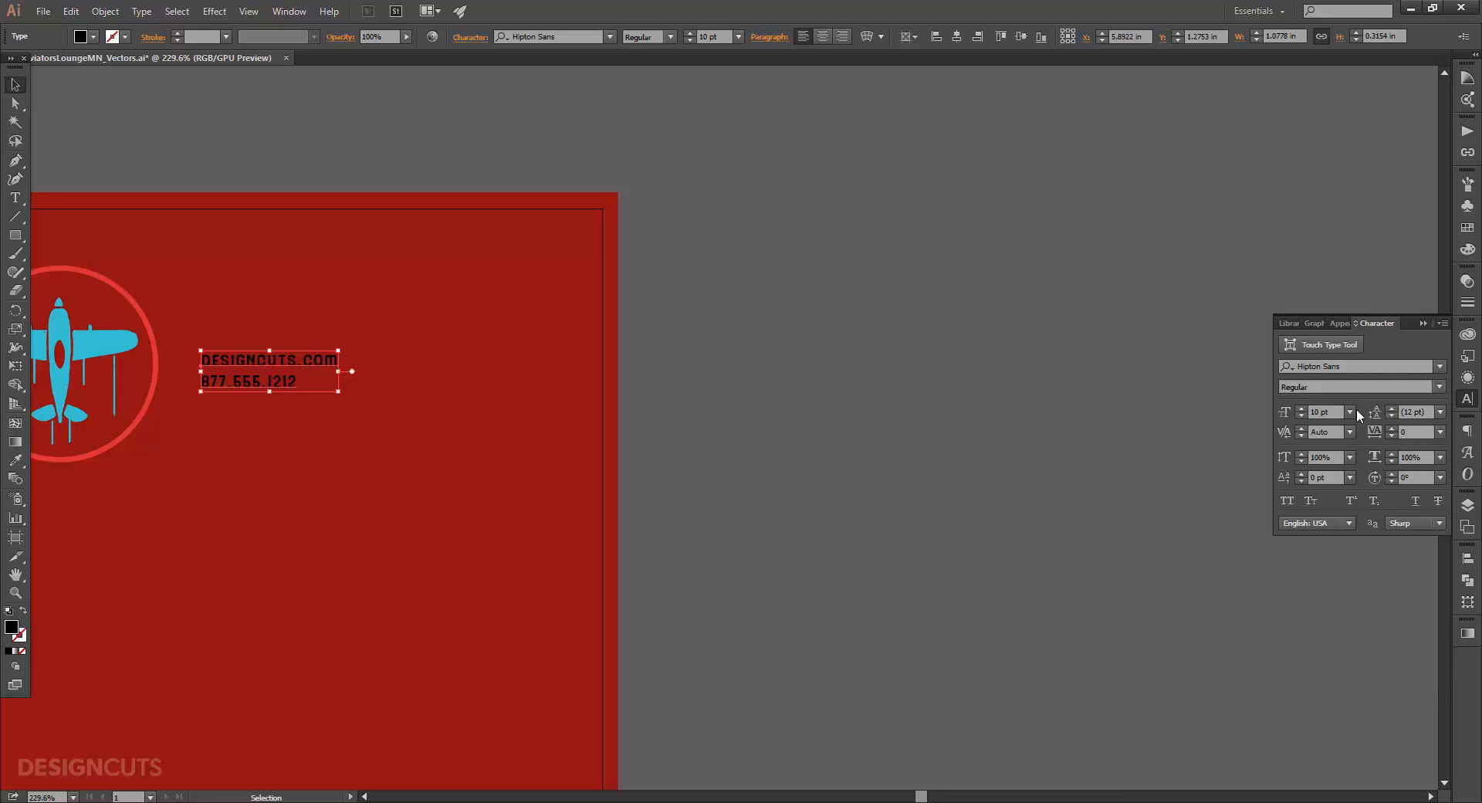
Step: Fill the contact text with white
left_click(1467, 431)
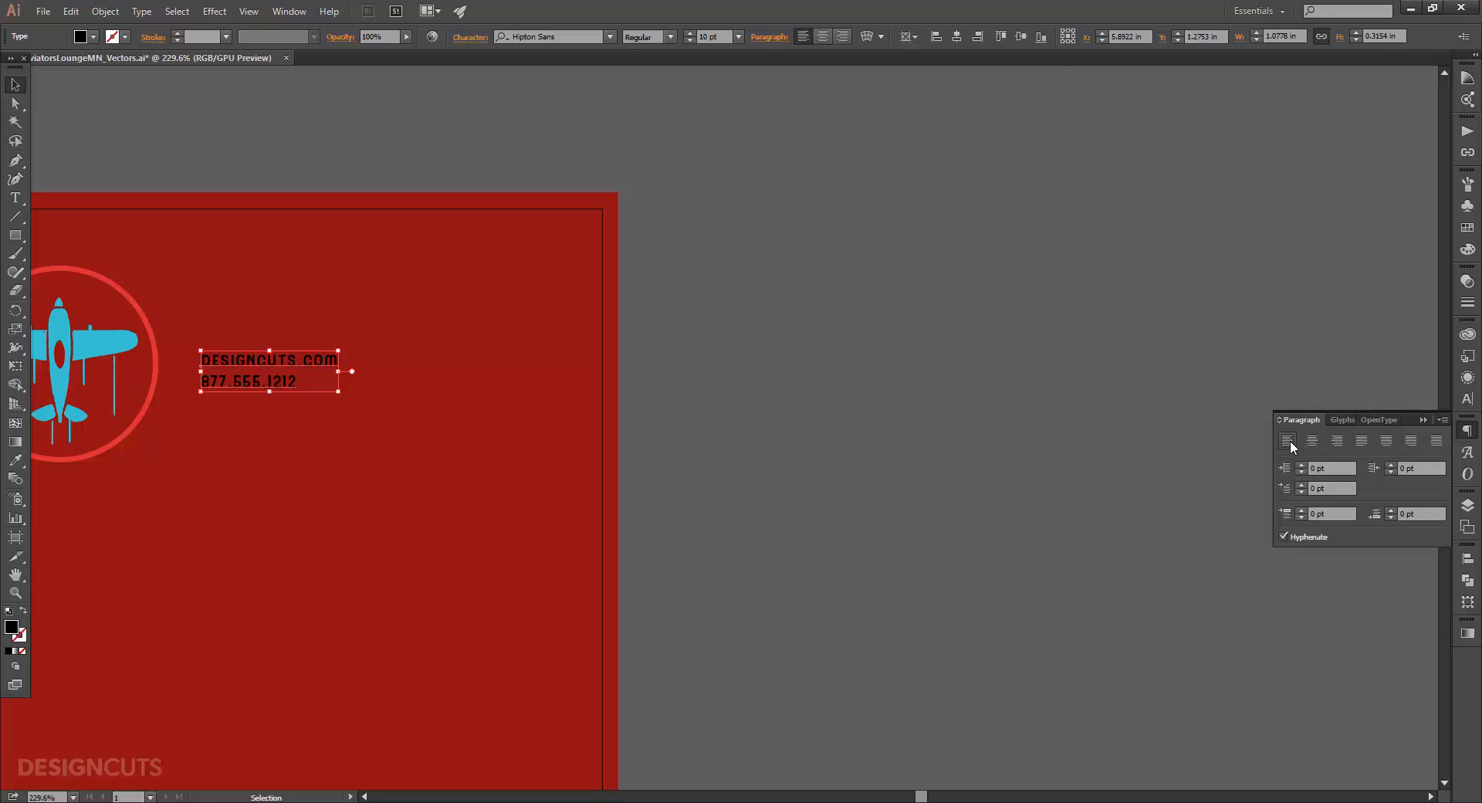
left_click(1466, 435)
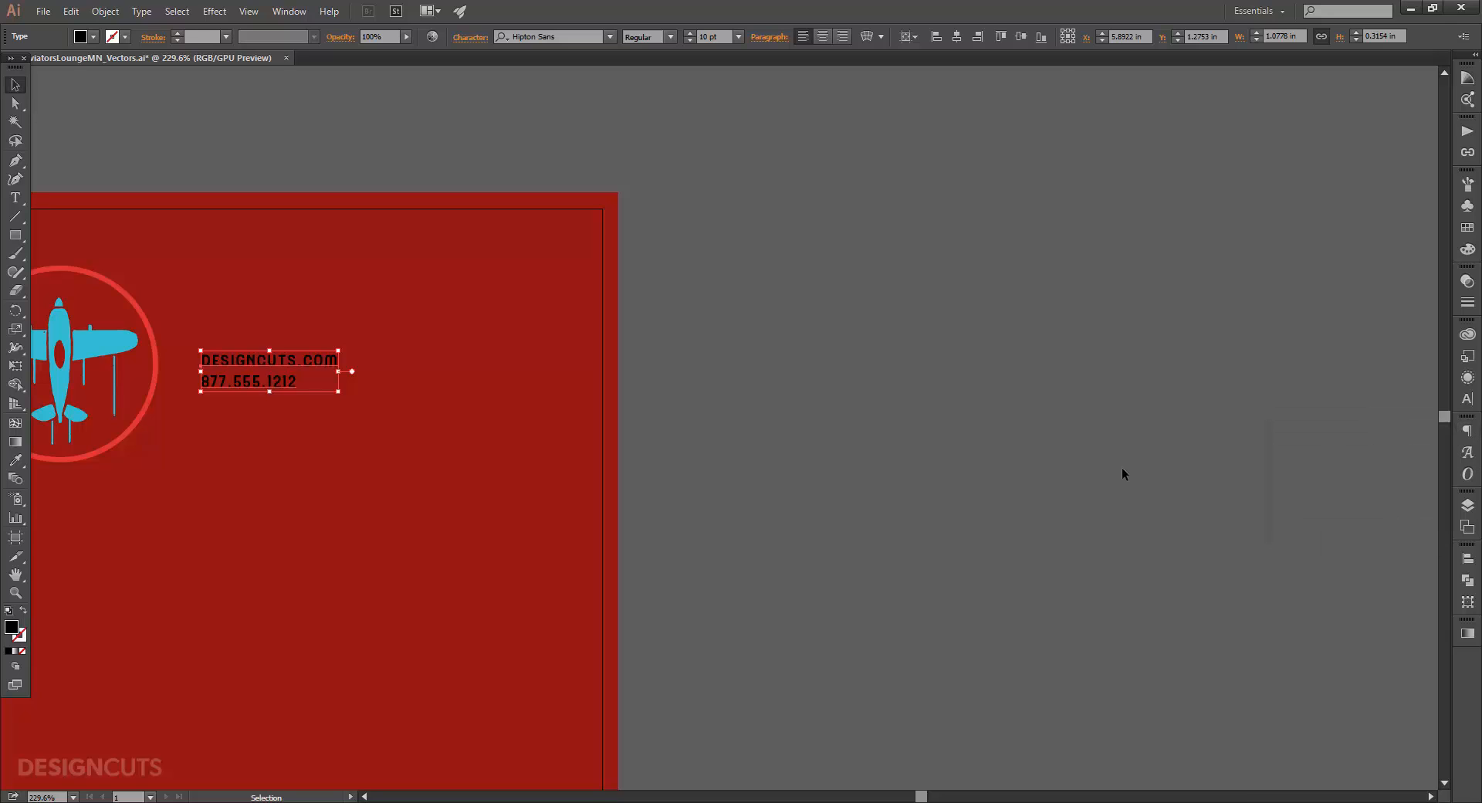
left_click(1467, 227)
left_click(1300, 216)
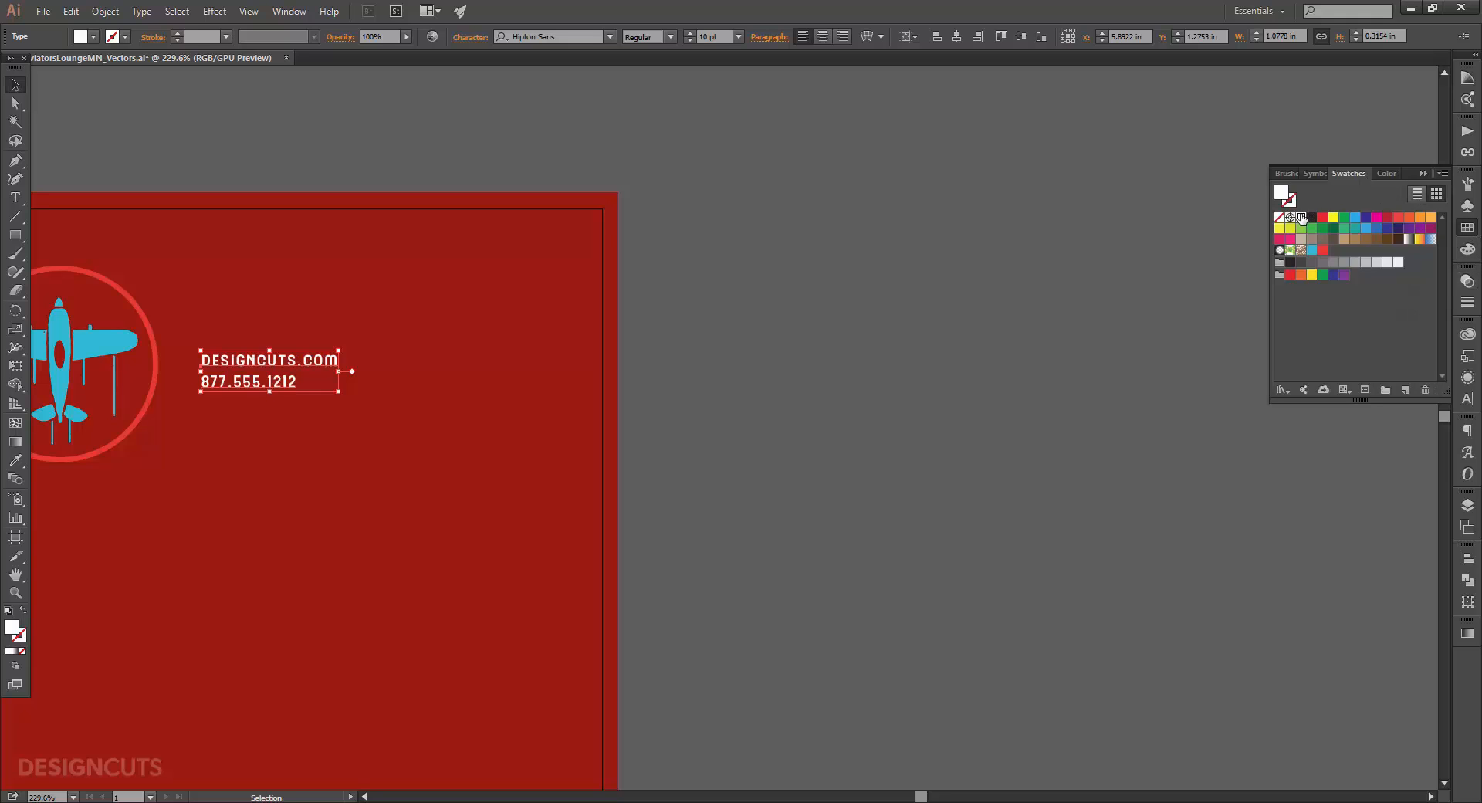
Step: Shift the contact text slightly up and toward the plane emblem so it sits level beside the circle
left_click(430, 394)
left_click_drag(430, 393, 933, 386)
left_click(715, 377)
left_click_drag(716, 377, 711, 368)
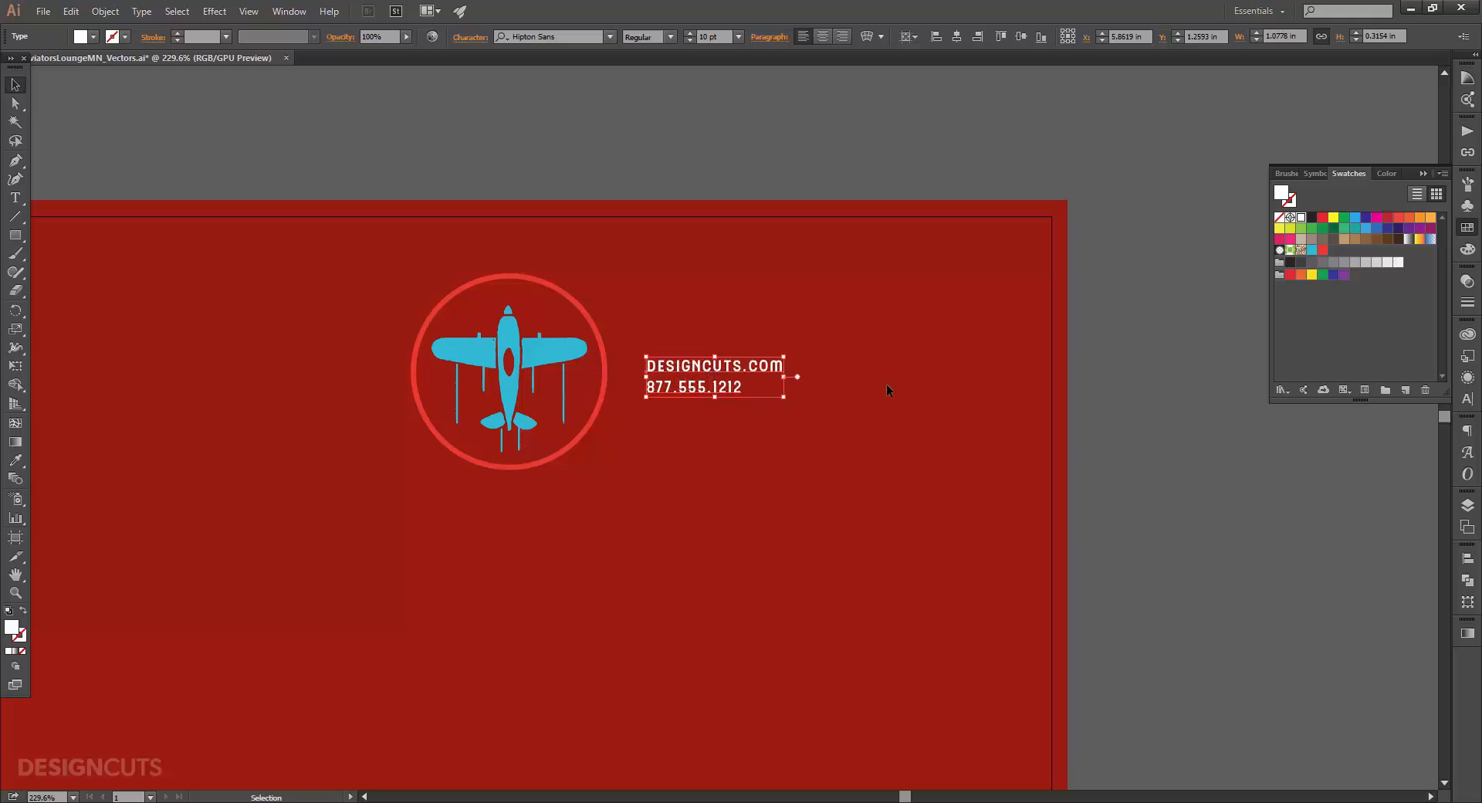
left_click(1128, 404)
left_click_drag(793, 438, 949, 430)
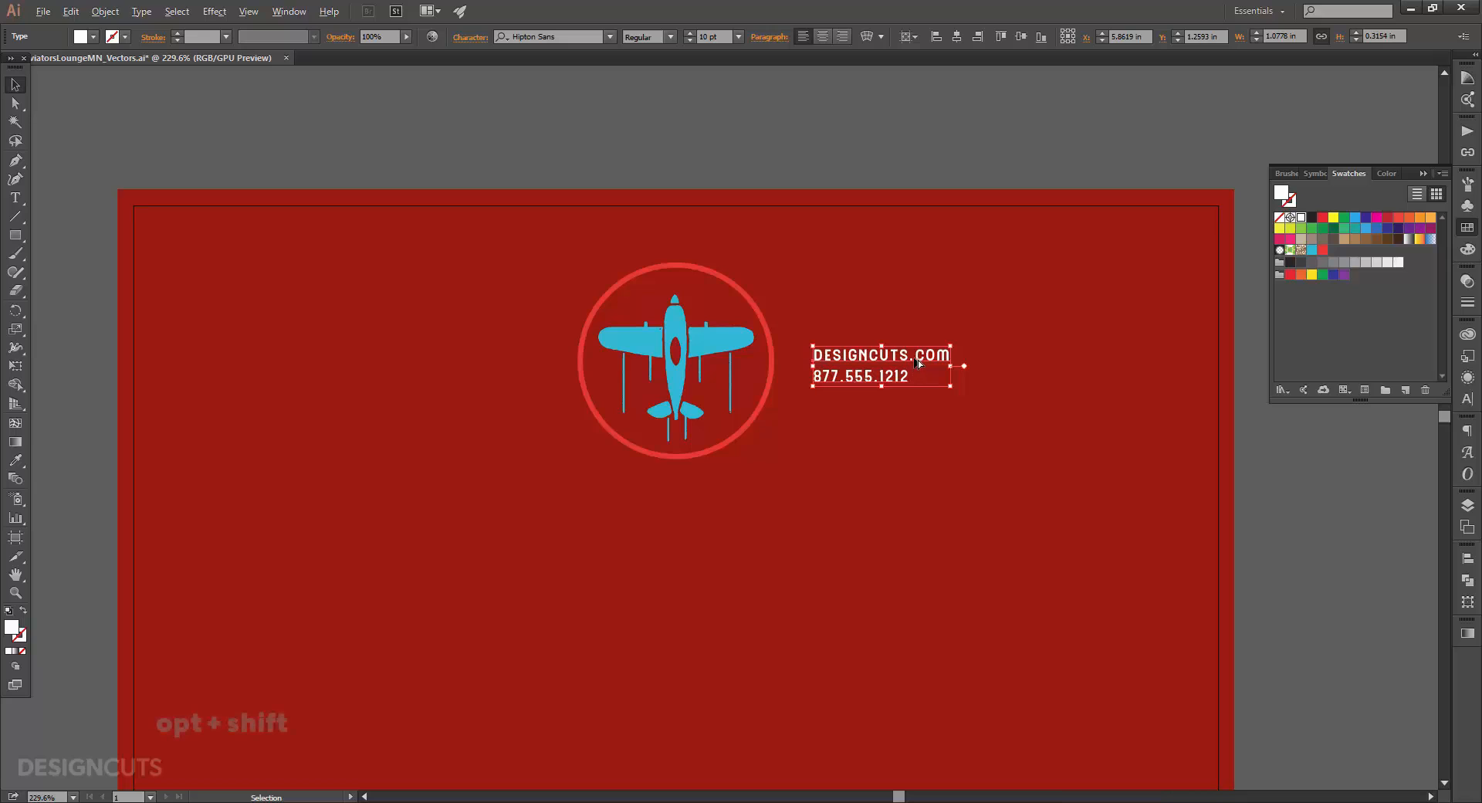
Step: Copy the contact text horizontally to the other side of the emblem and replace the copy's lines with "Speciality Cocktails" and "$12 each"
left_click_drag(914, 366, 501, 366)
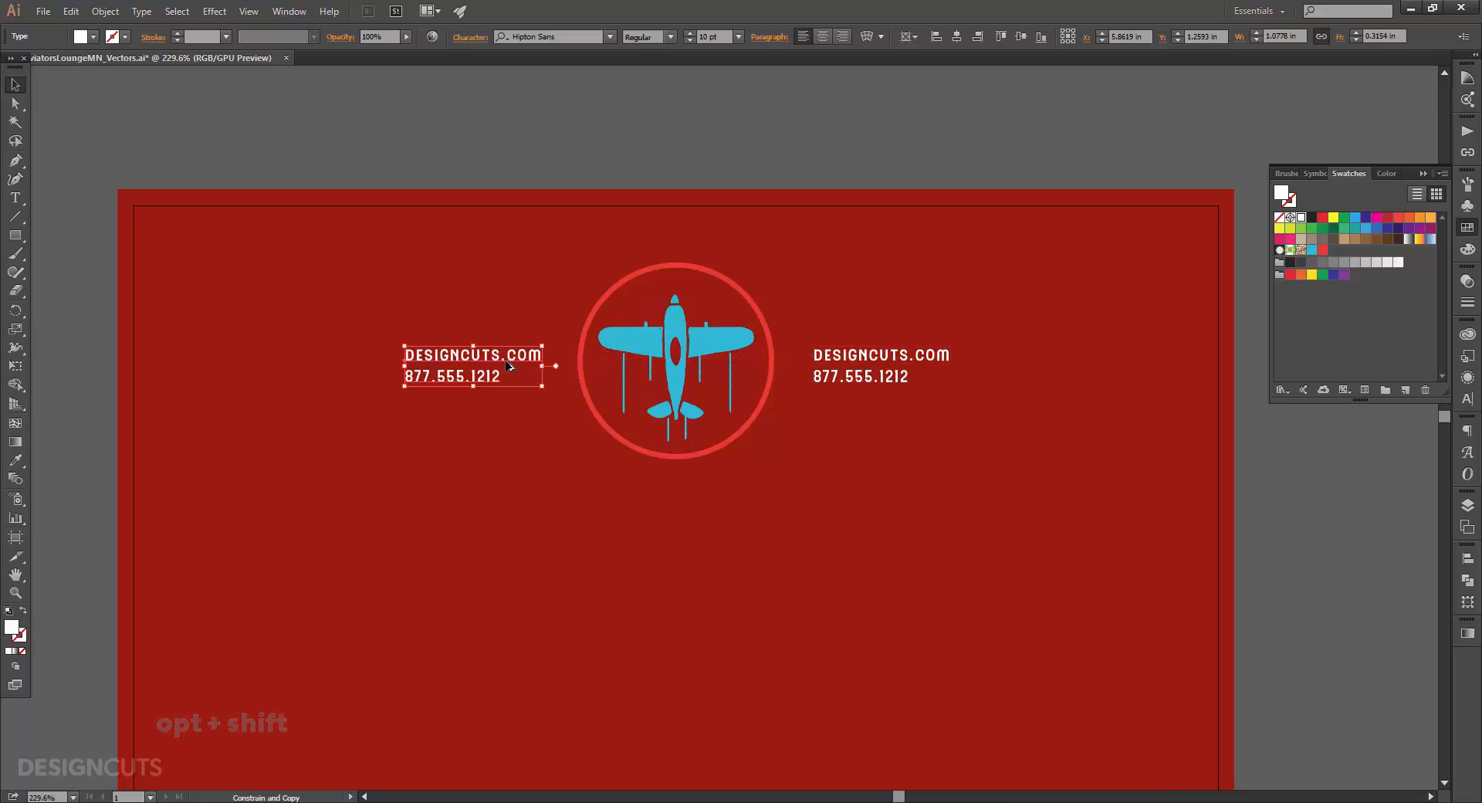
key("t")
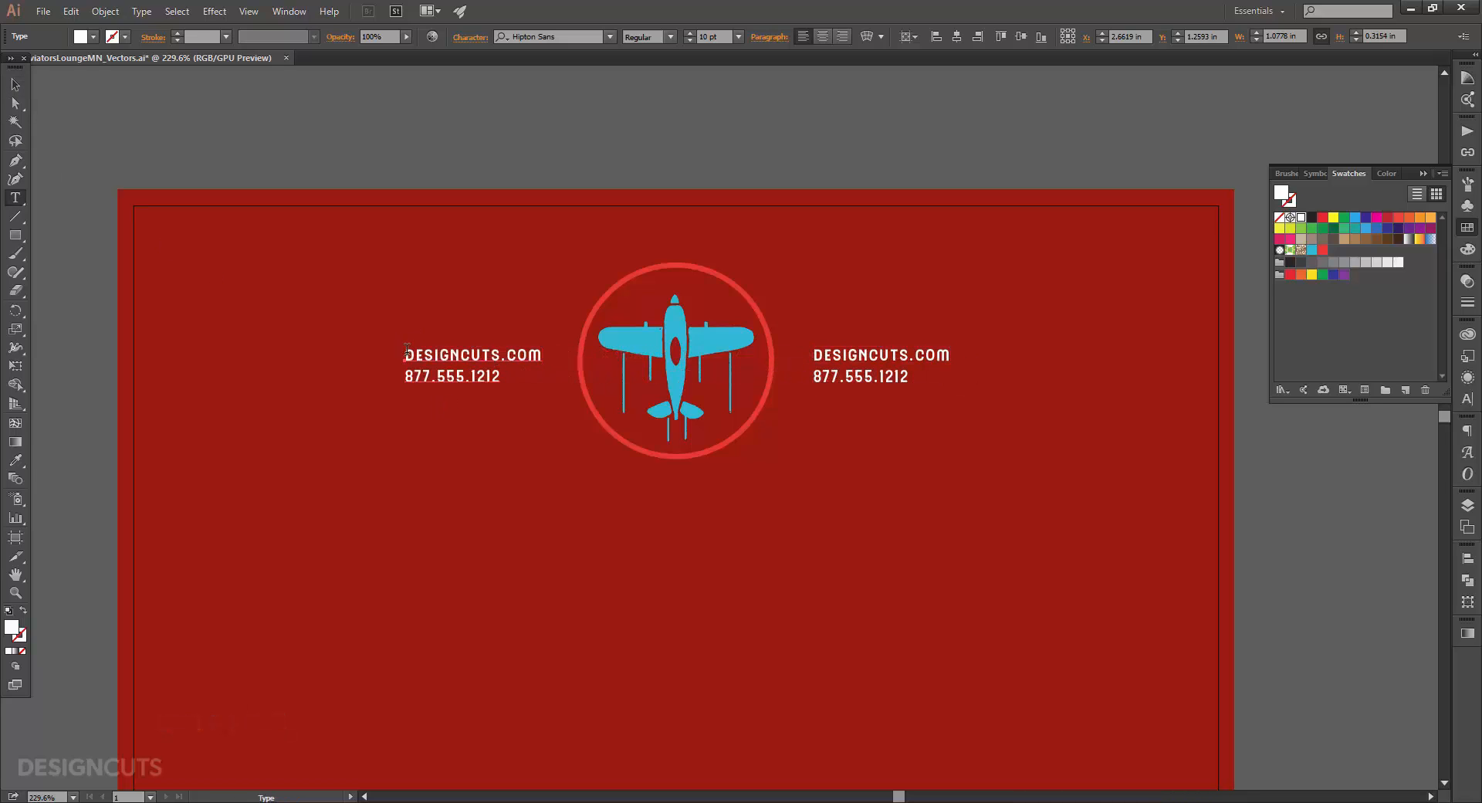
left_click_drag(407, 349, 610, 448)
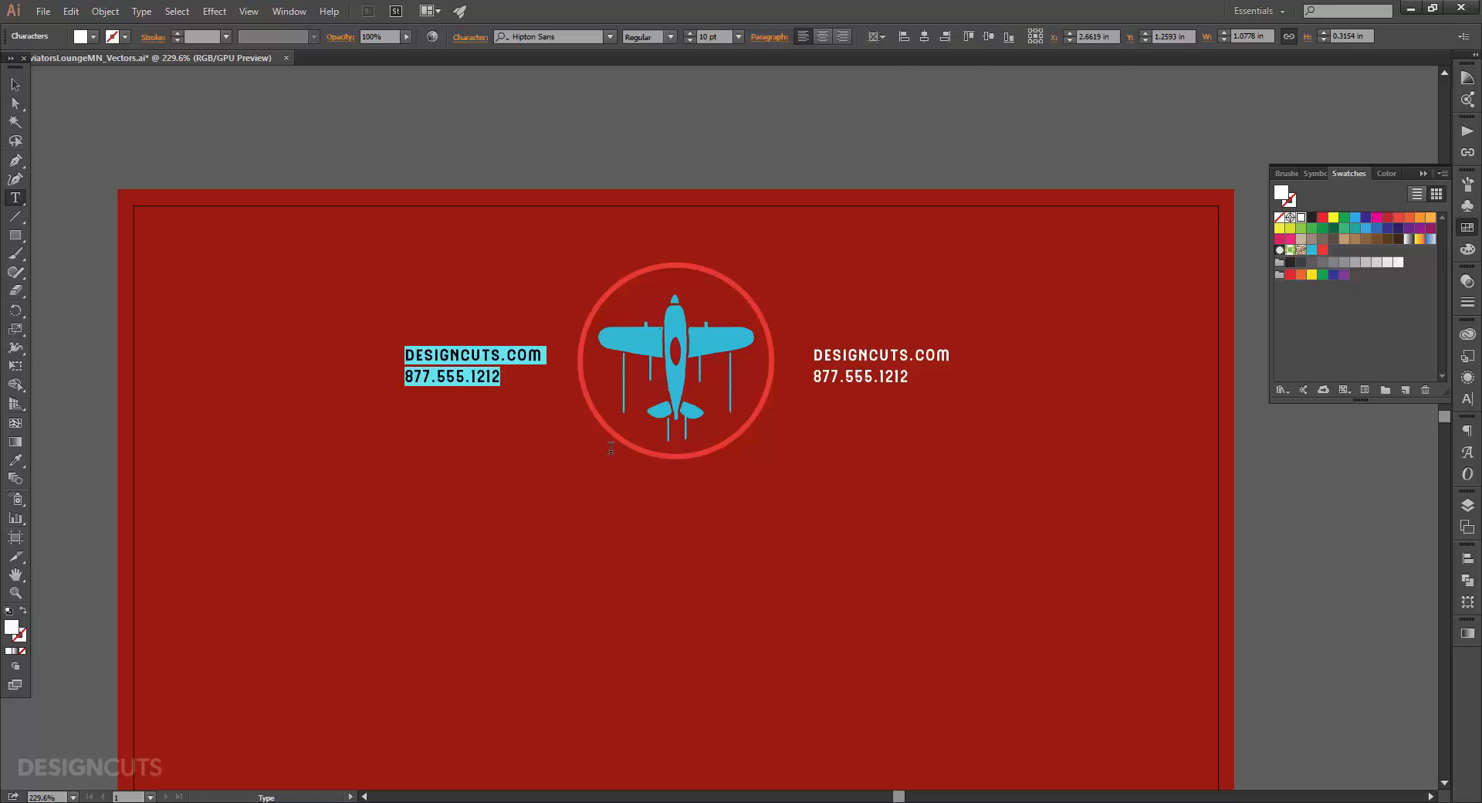
type("Speciality")
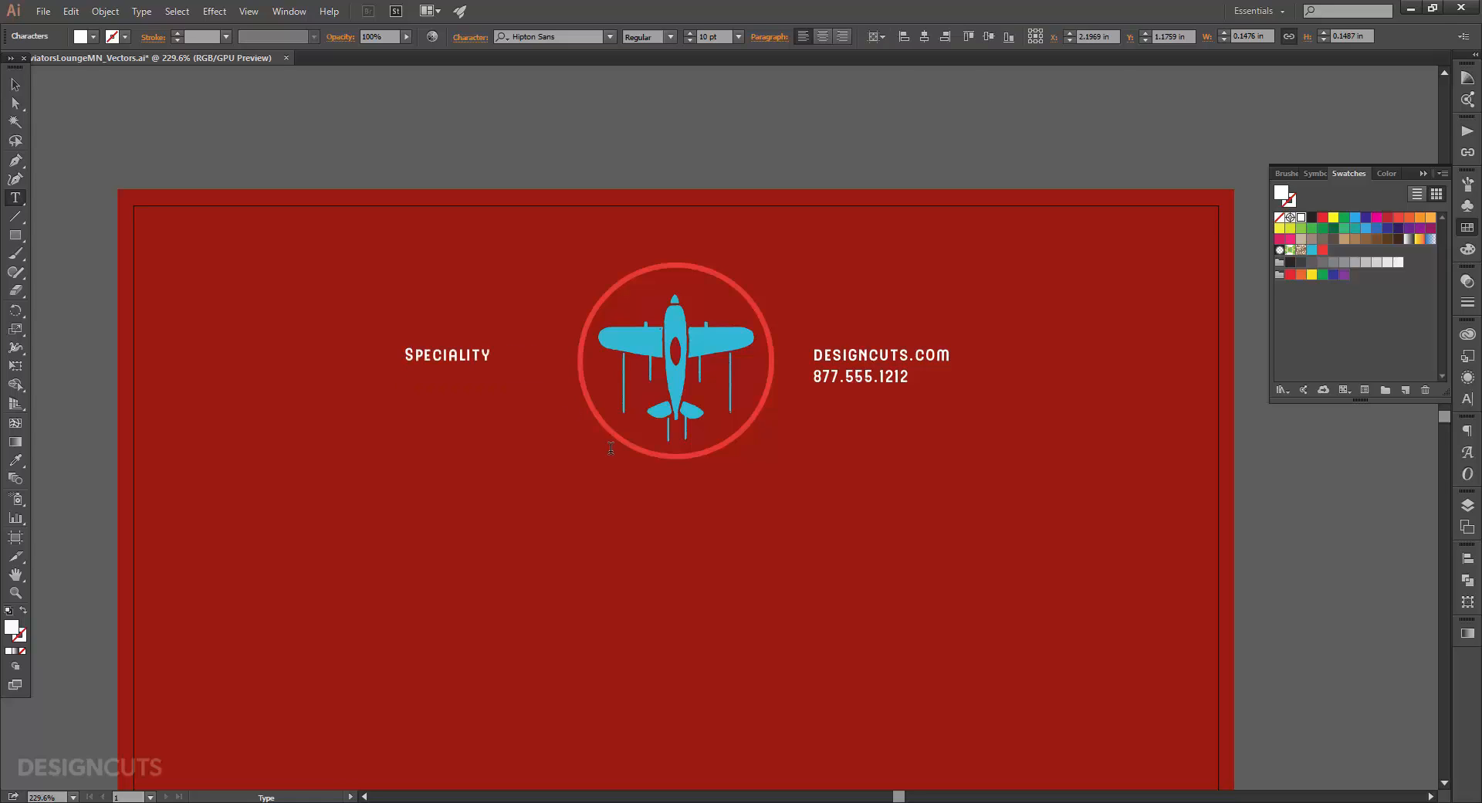
type(" Cocktails")
key("Return")
type("$12")
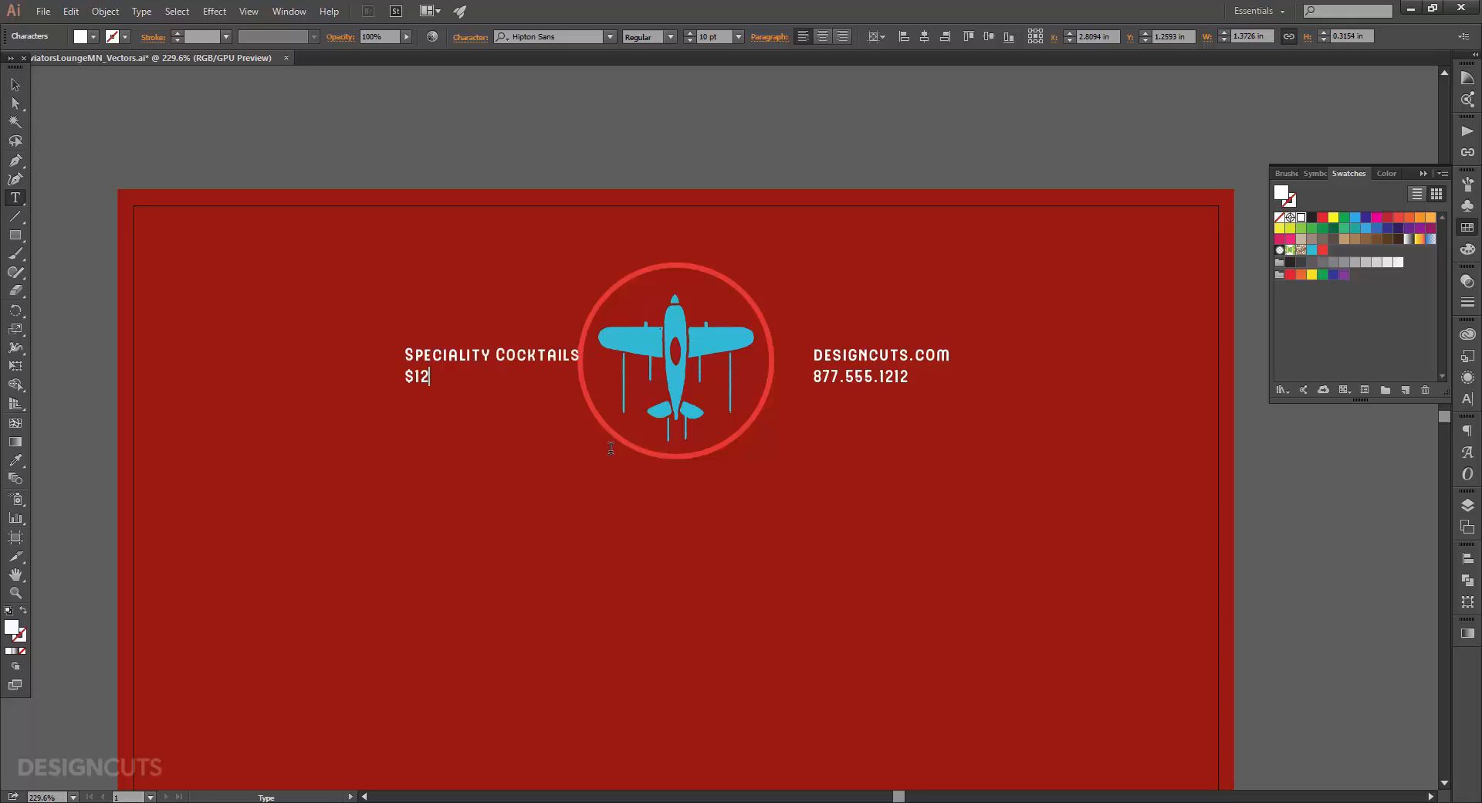
type(" each")
left_click(15, 84)
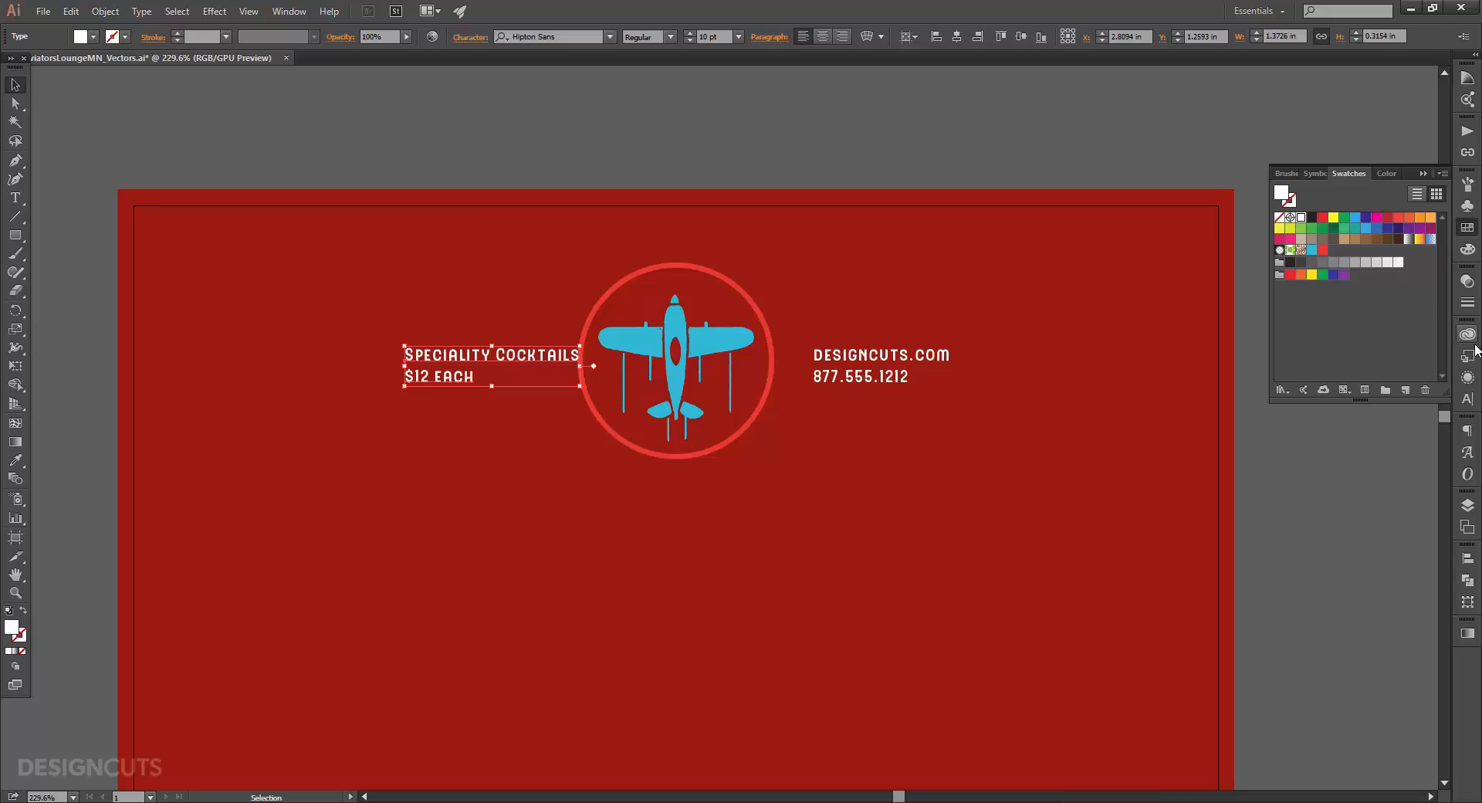
Step: Right-align the "Speciality Cocktails" text and move it close beside the emblem's circle, nudging it slightly away
left_click(1467, 430)
left_click(1338, 440)
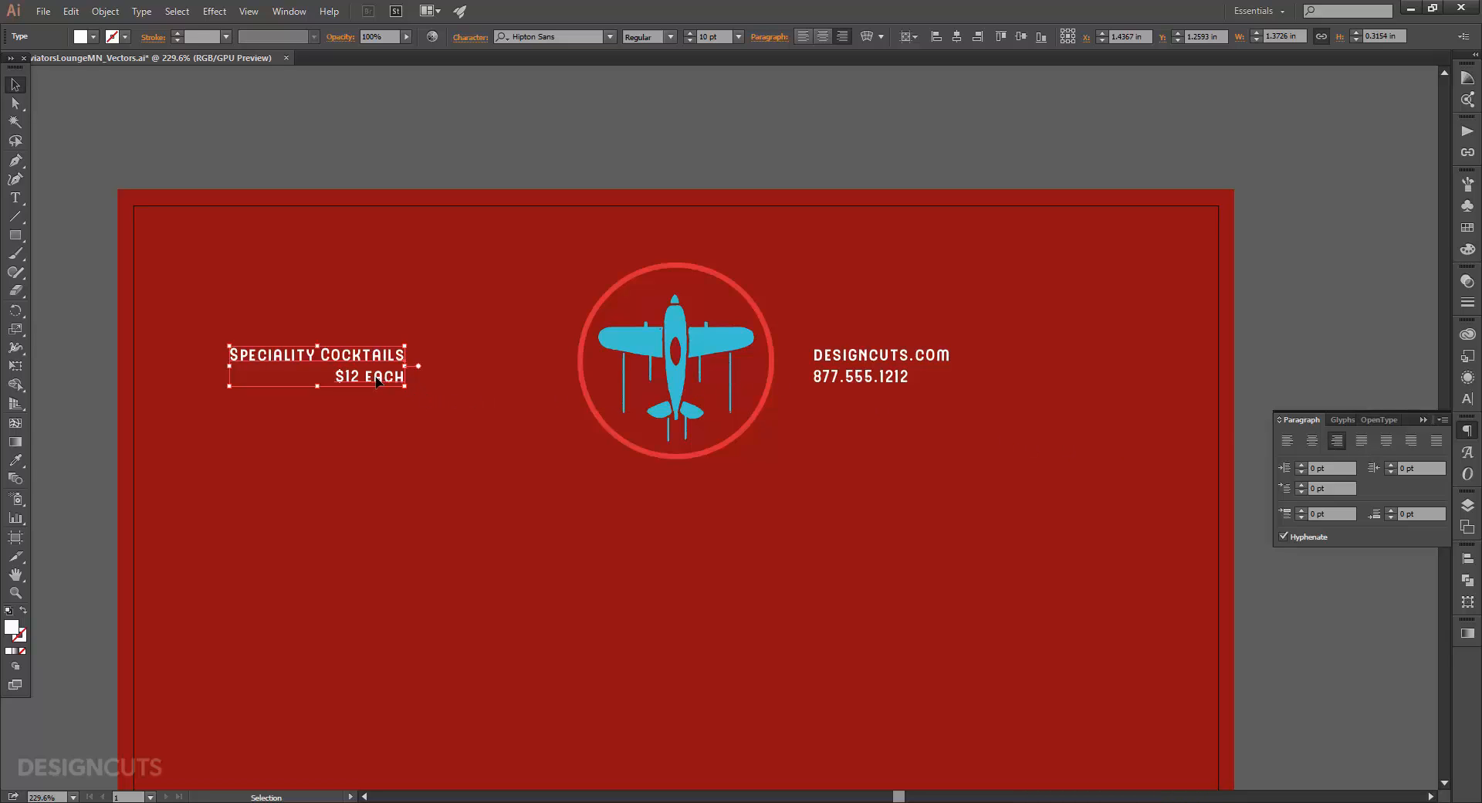
left_click_drag(377, 379, 517, 394)
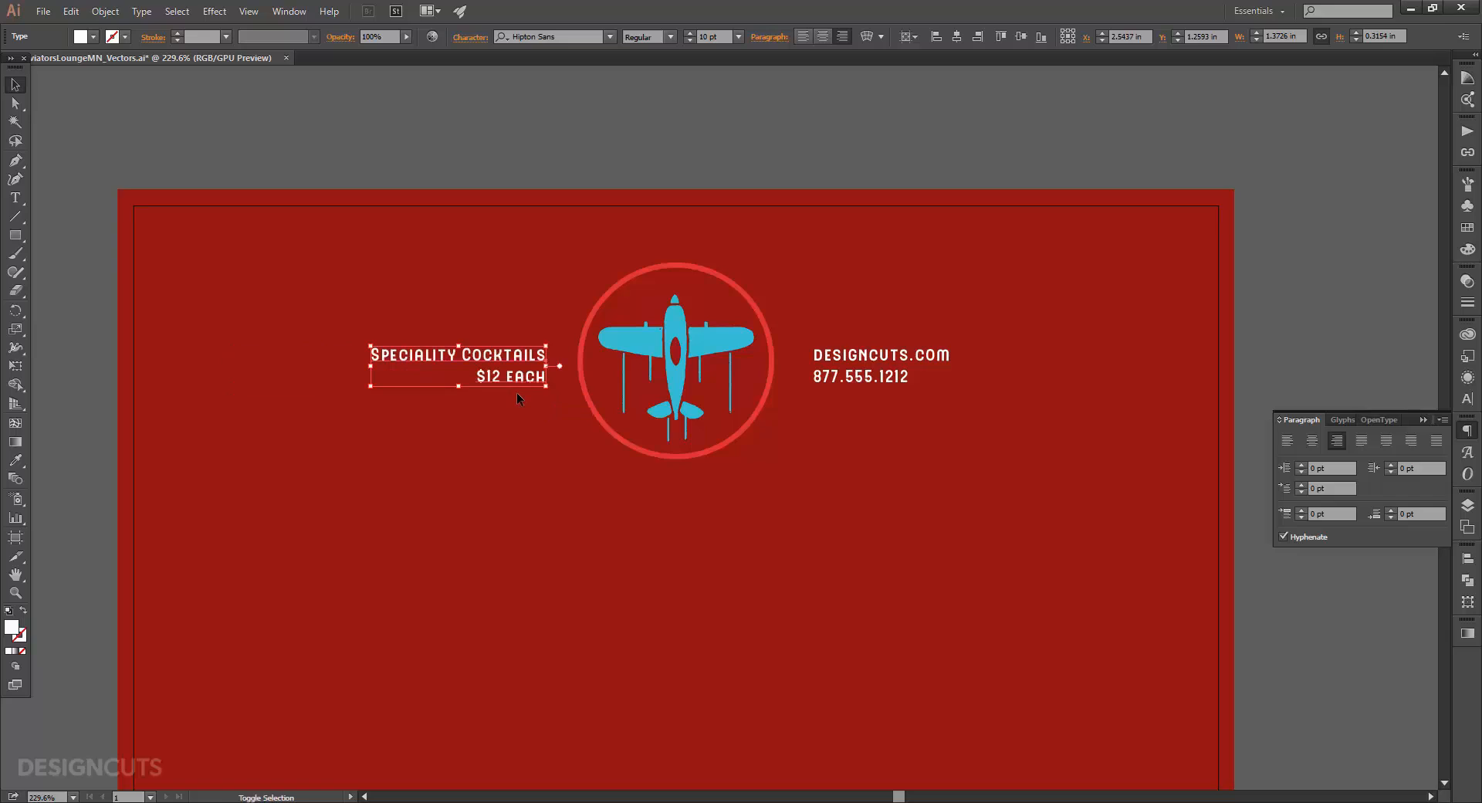
key("Left")
key("Left")
key("Left")
Step: Deselect the text, fit the artboard in the window and save the document
key("ctrl+shift+a")
key("ctrl+0")
key("ctrl+s")
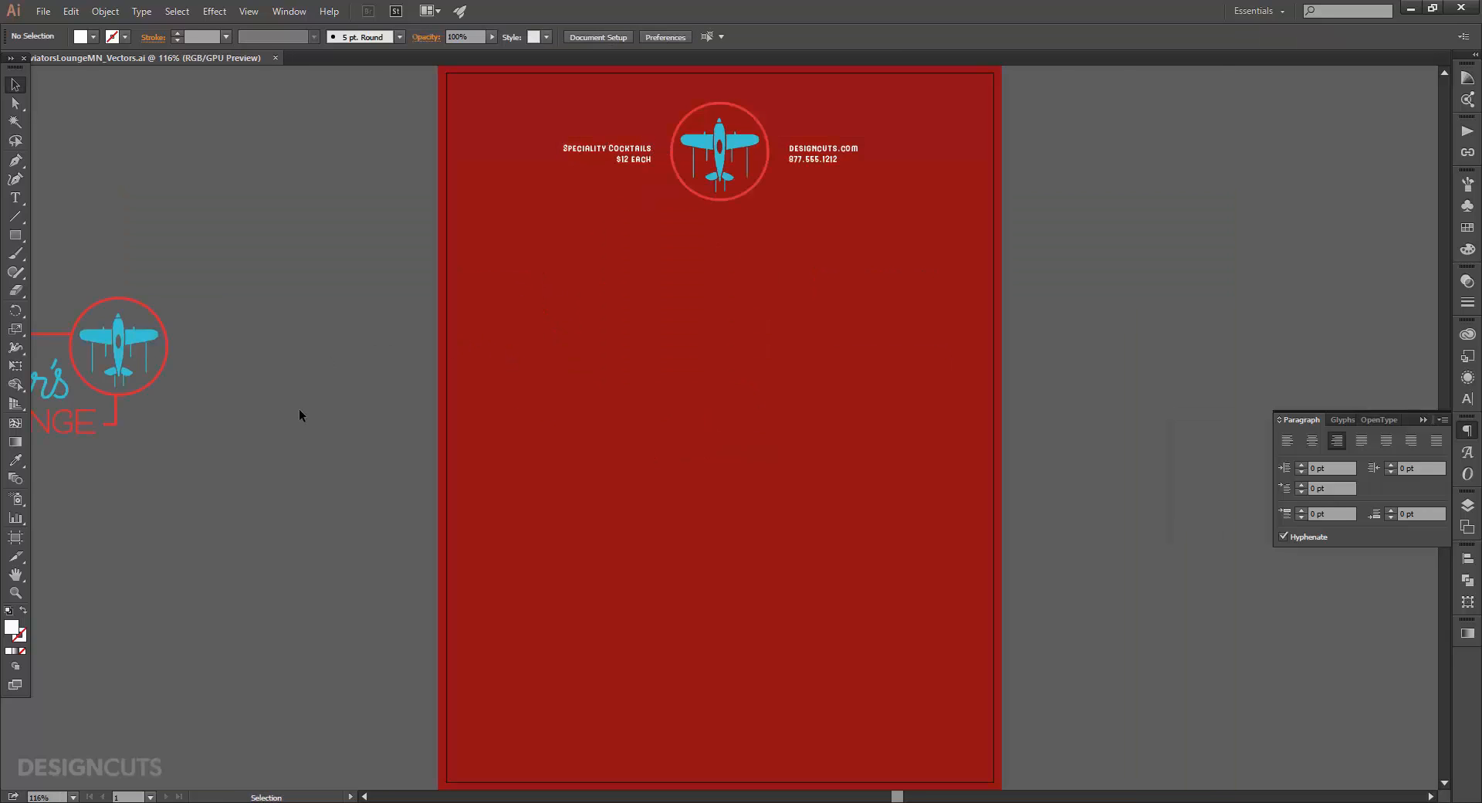
Step: Draw an 8.5 in line at 270° straight down from the lowest point of the emblem's circle
left_click(15, 216)
left_click(719, 200)
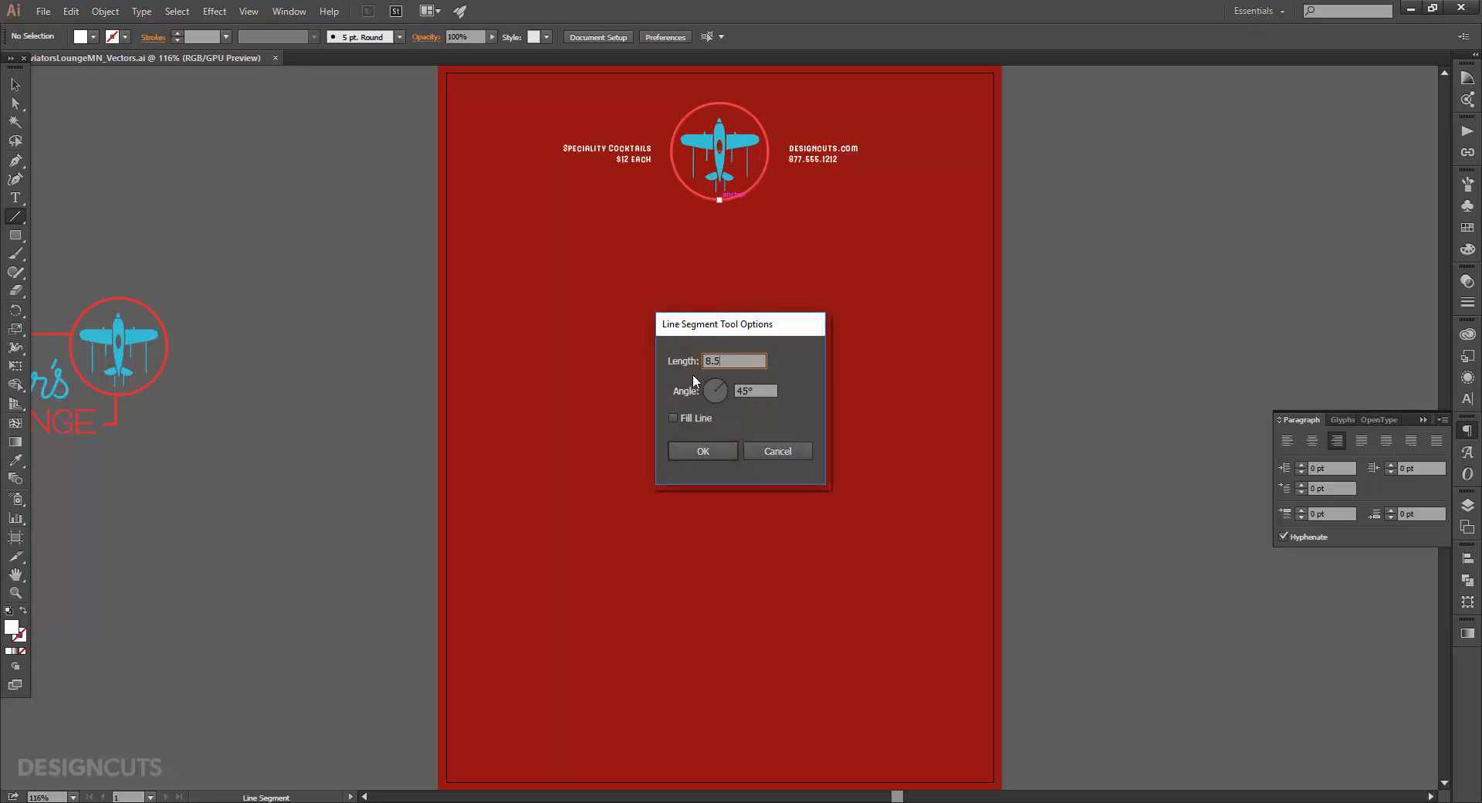
key("Tab")
type("270")
key("Tab")
left_click(684, 448)
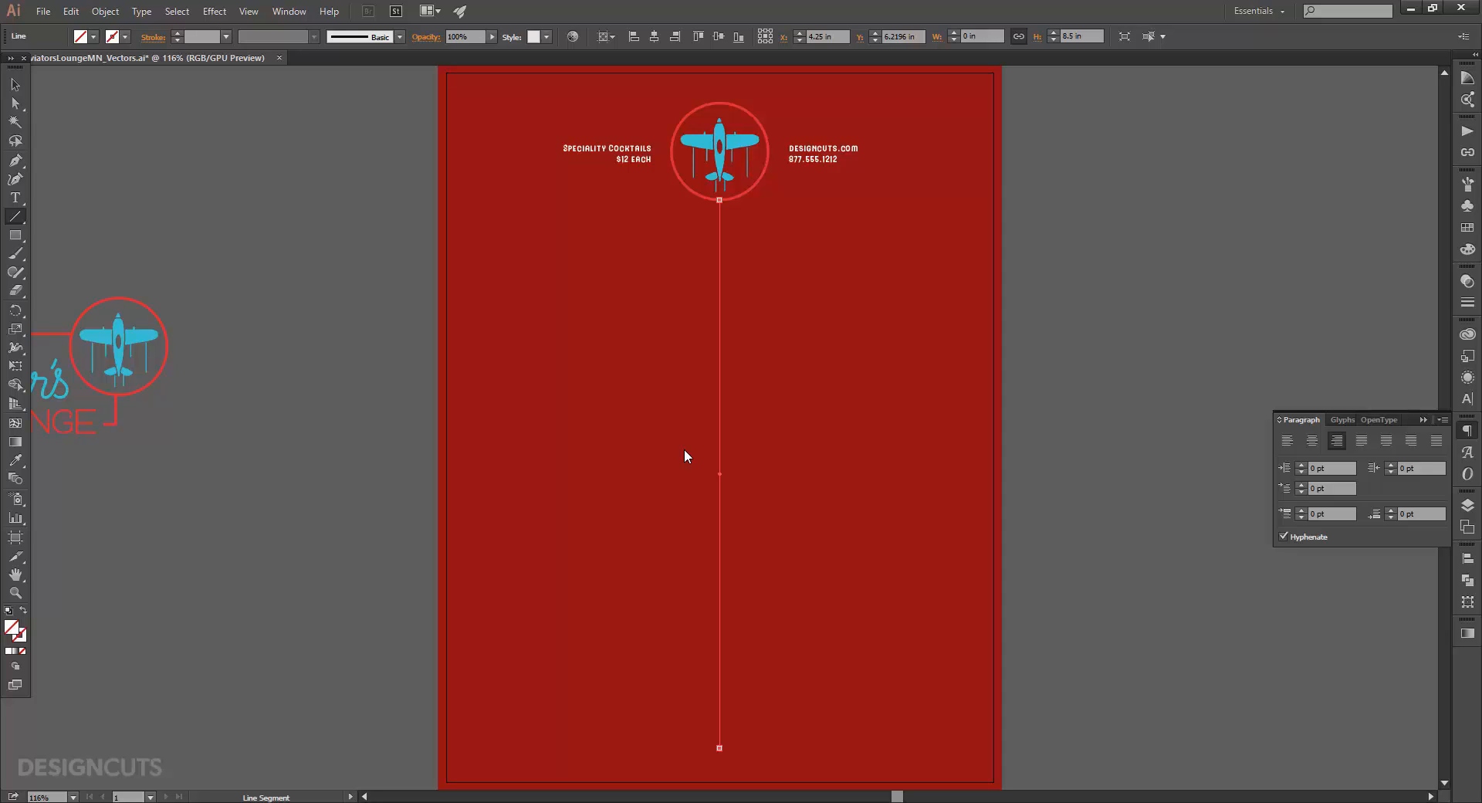
Step: Copy the circle's red stroke style onto the vertical line with the Eyedropper, then deselect it
left_click(16, 463)
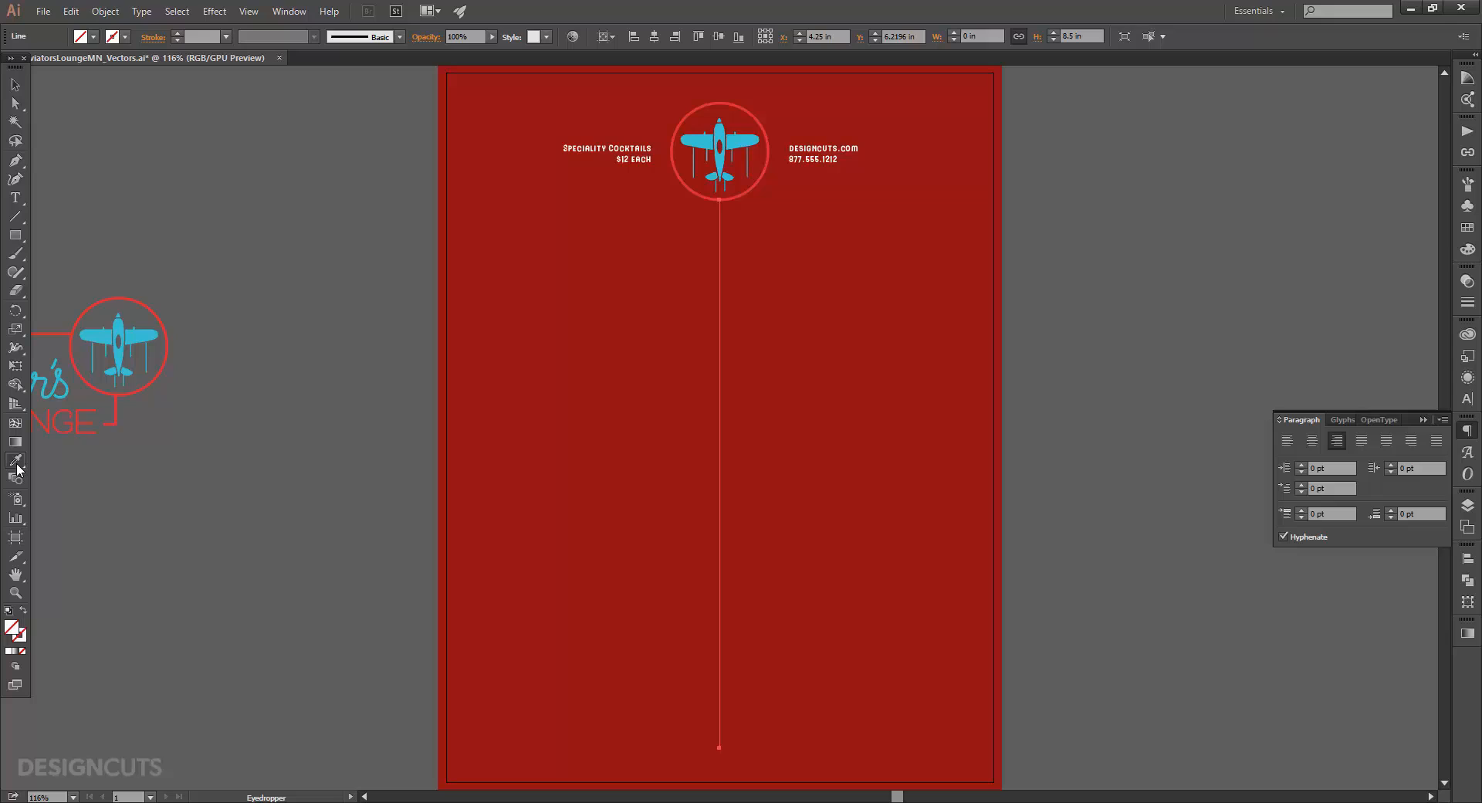
left_click(741, 196)
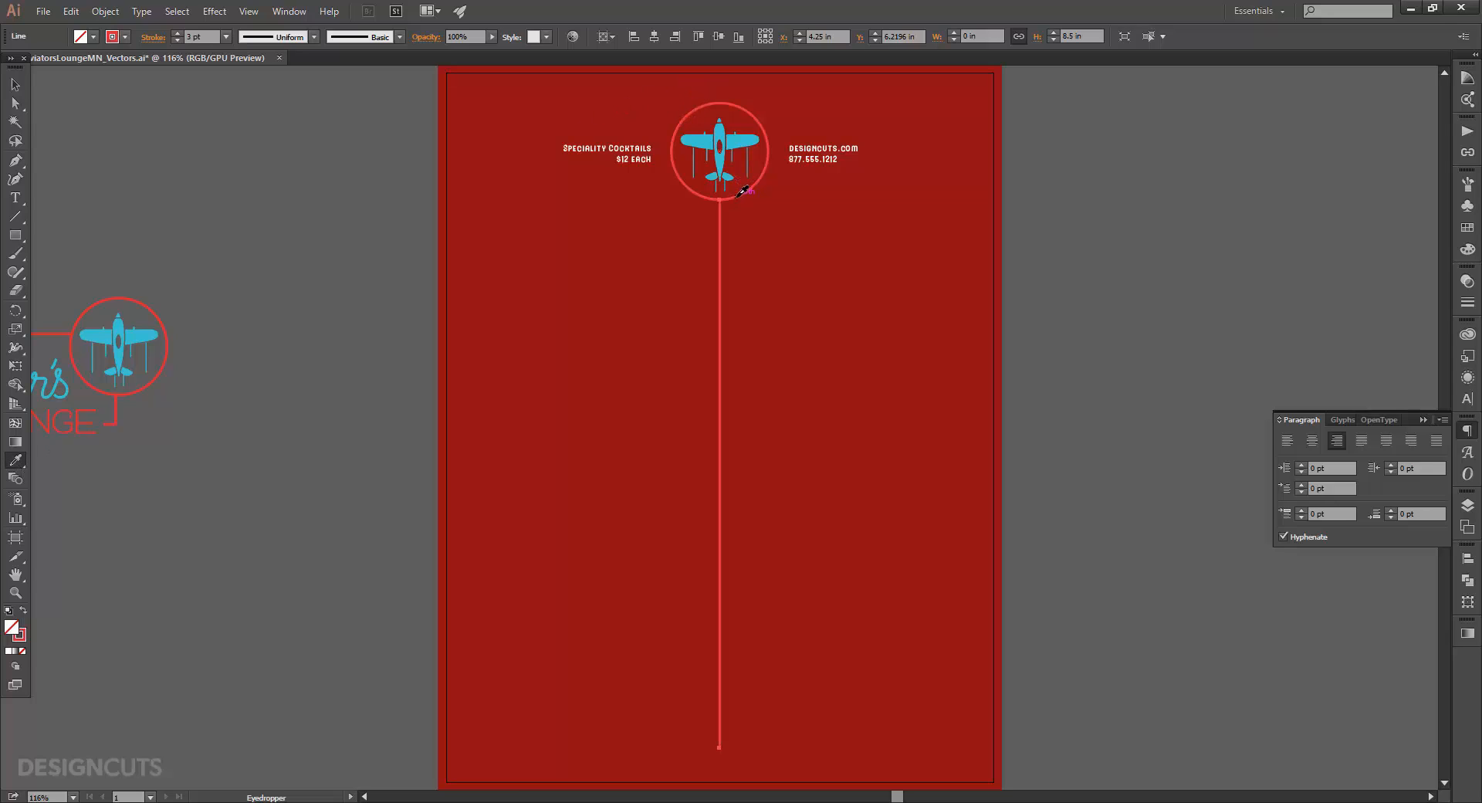
left_click(15, 85)
left_click(220, 188)
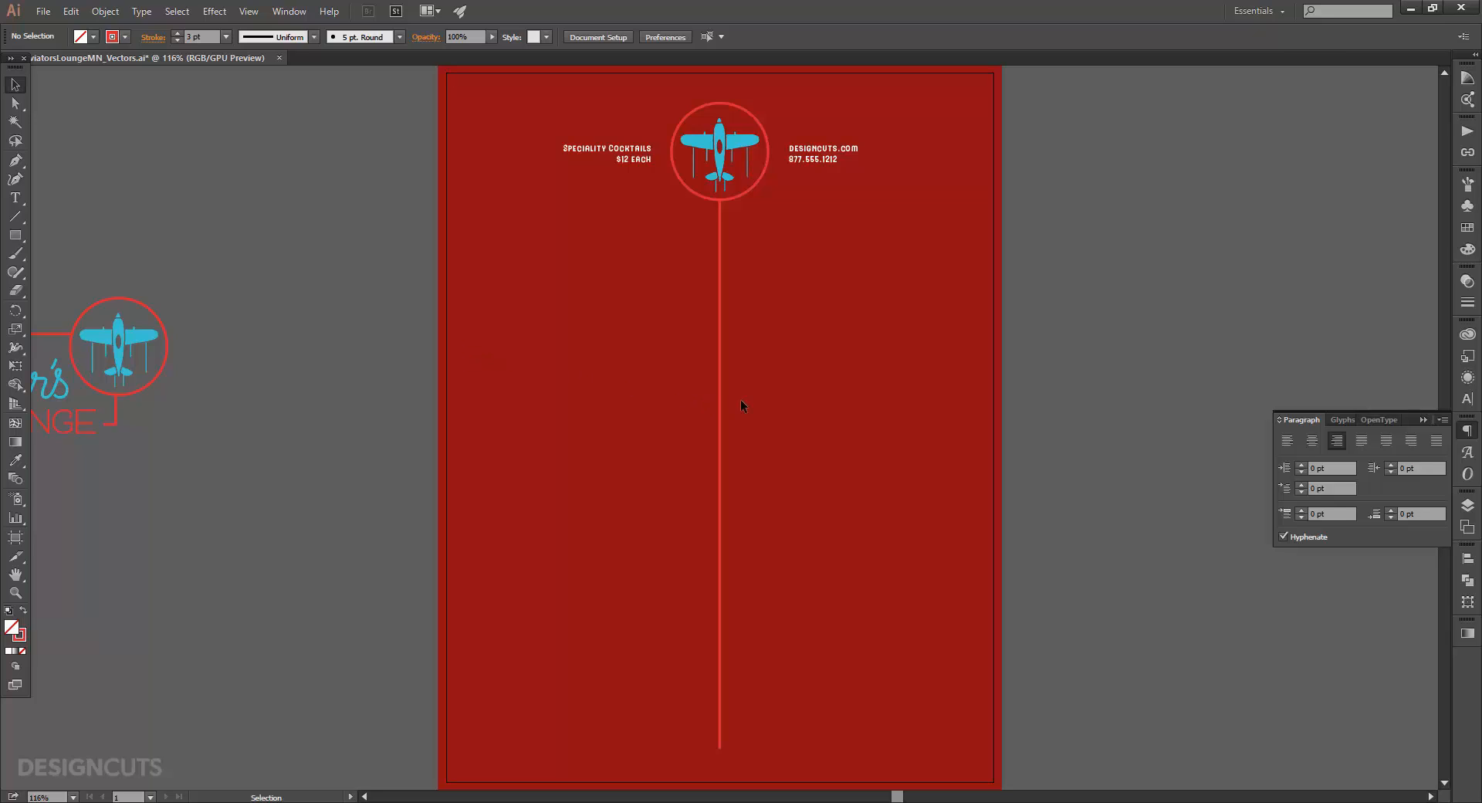
Step: Align the vertical line to the horizontal centre of the page
left_click(720, 400)
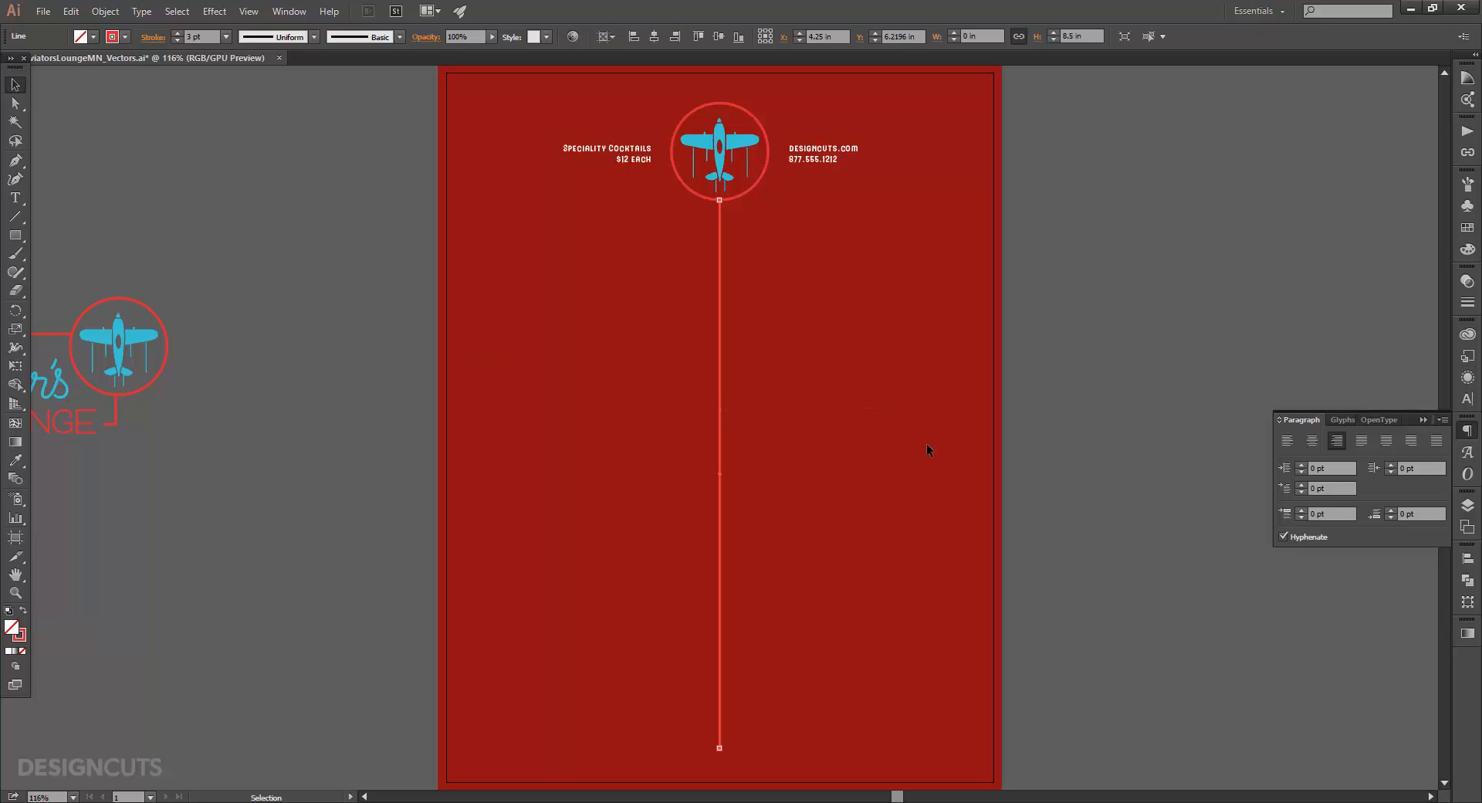
left_click(1467, 557)
left_click(1315, 581)
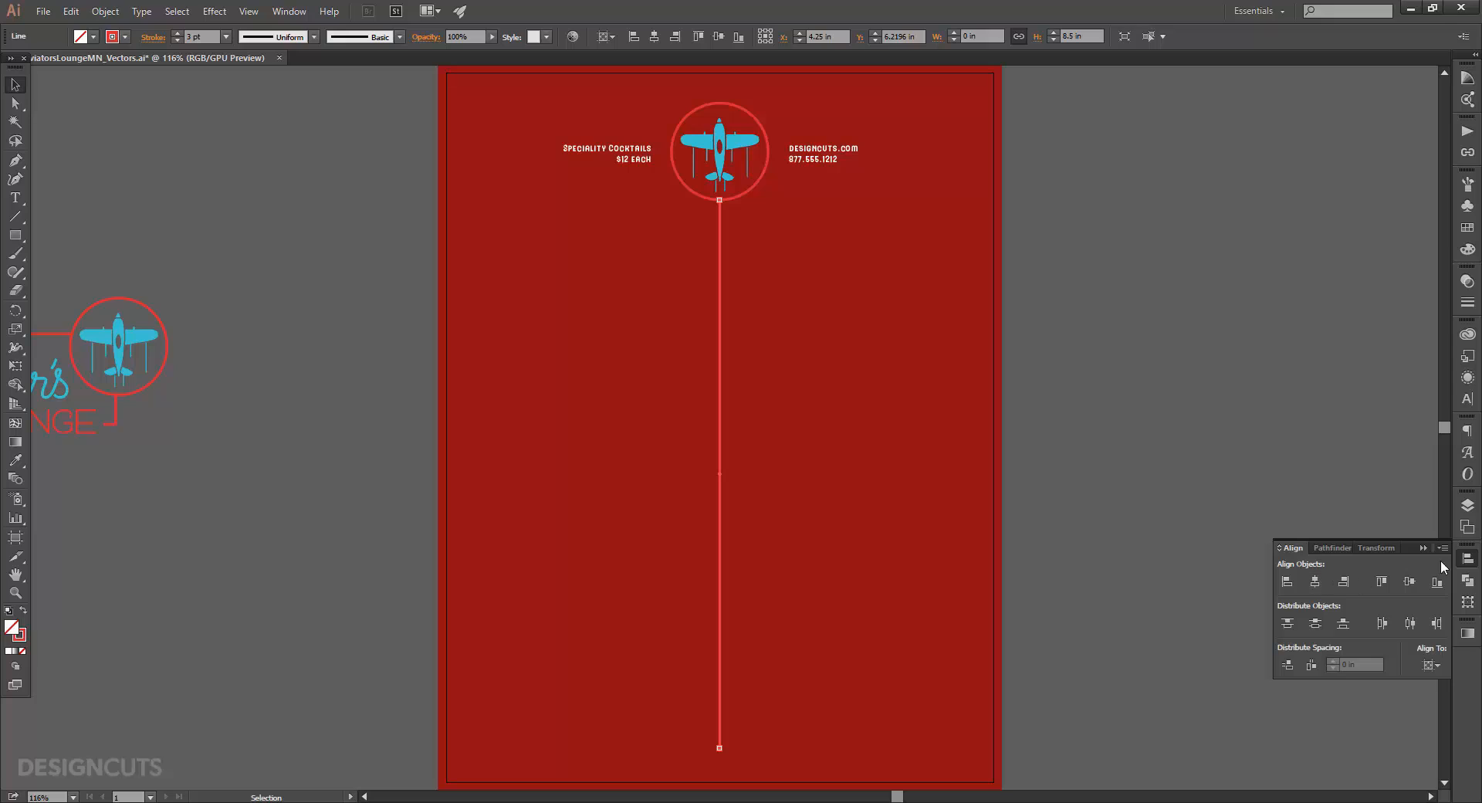
left_click(1467, 557)
left_click(1043, 489)
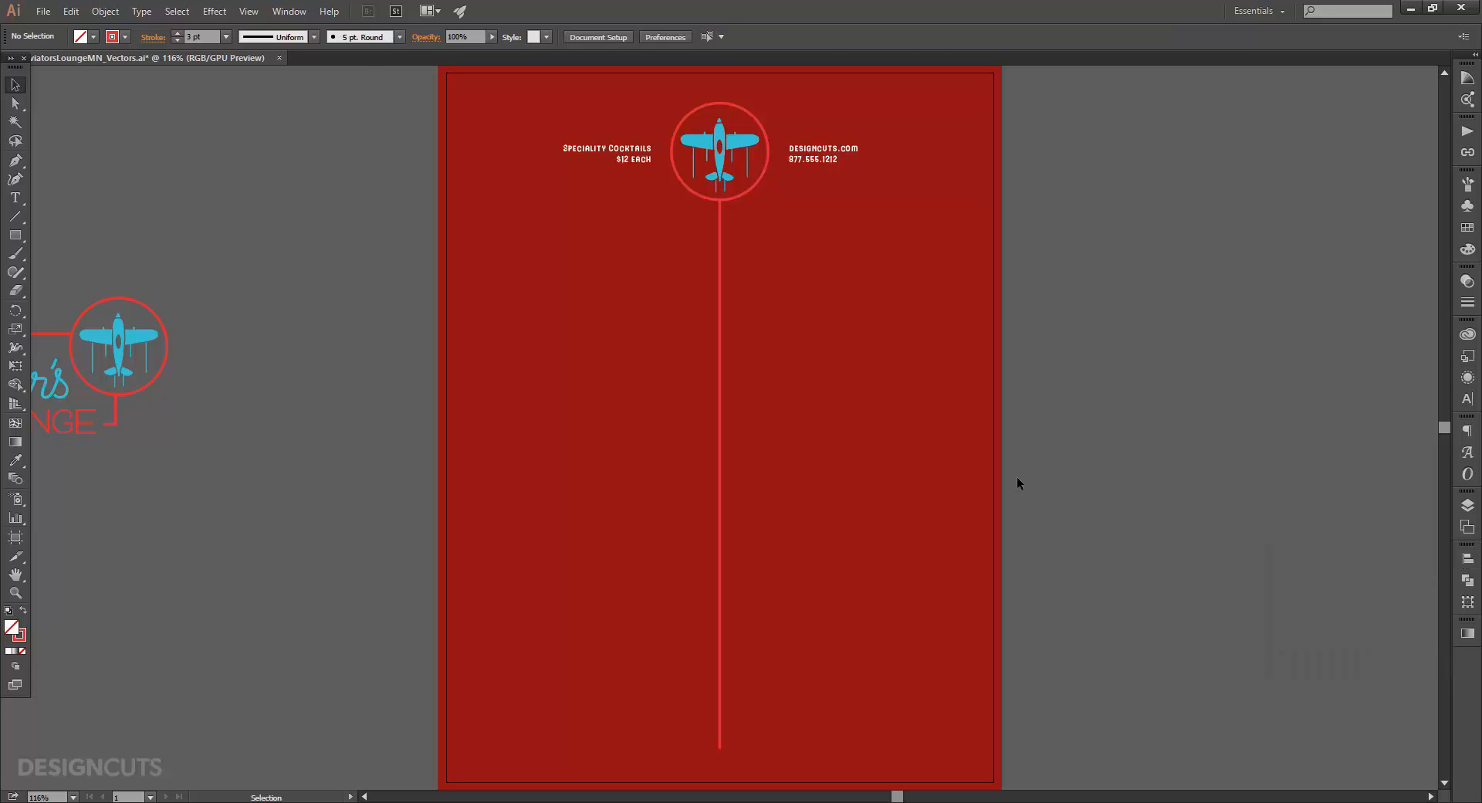
Step: Draw a 3 in horizontal line at 0° crossing the upper part of the vertical line
left_click(14, 216)
left_click(555, 323)
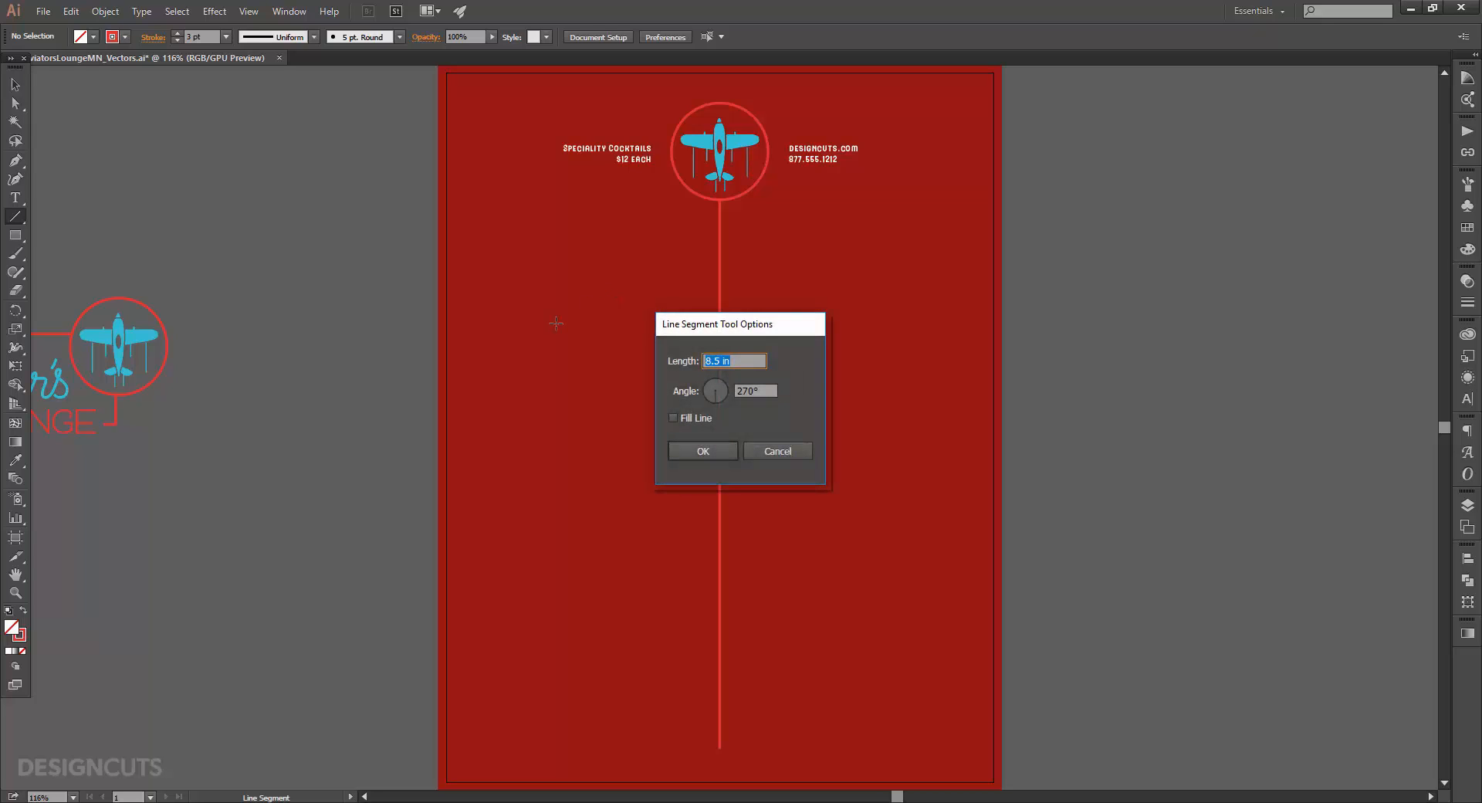
type("3")
key("Tab")
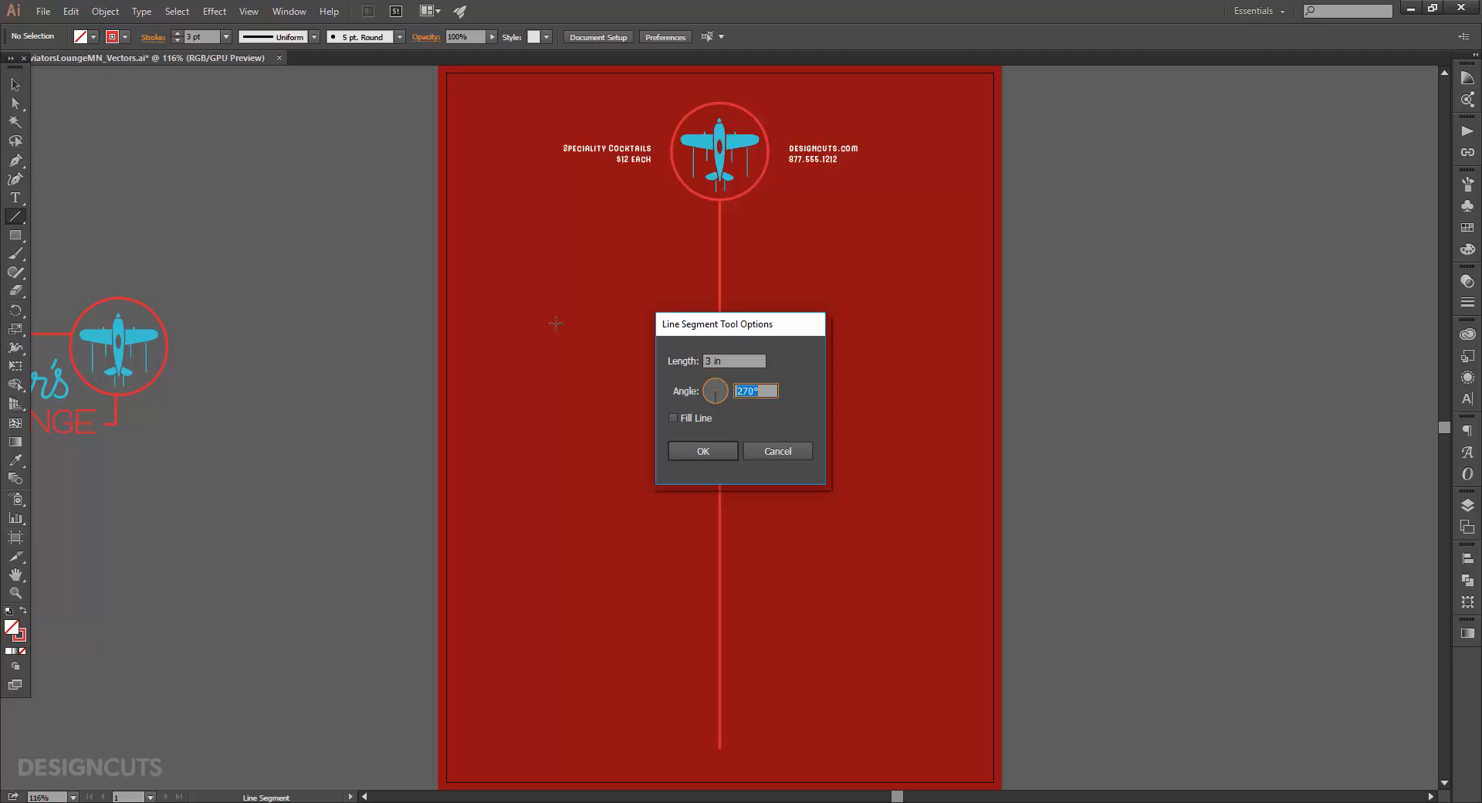
type("0")
key("Return")
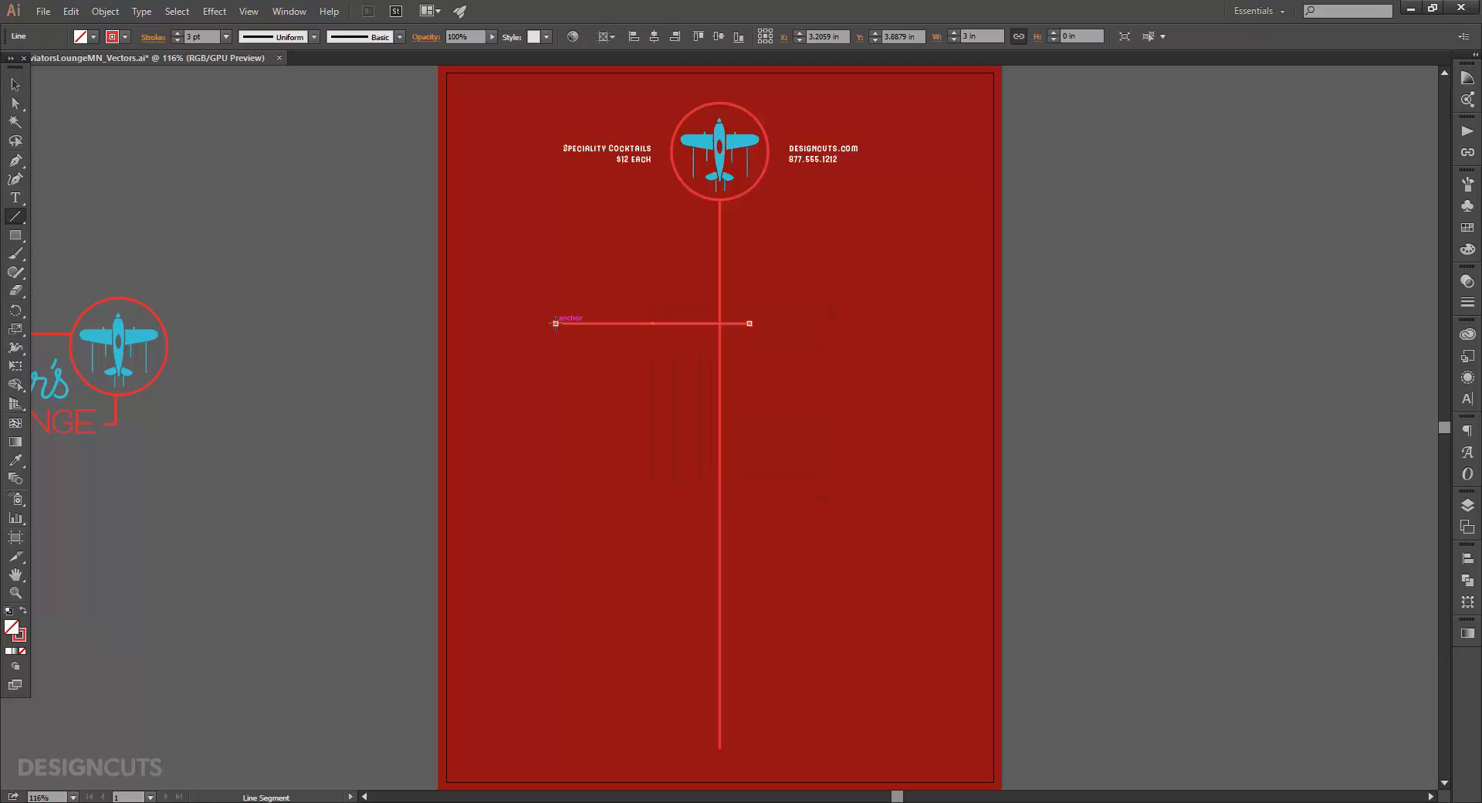
Step: Position the 3 in horizontal line at X 2.25 in and Y 4 in
key("v")
left_click(1467, 602)
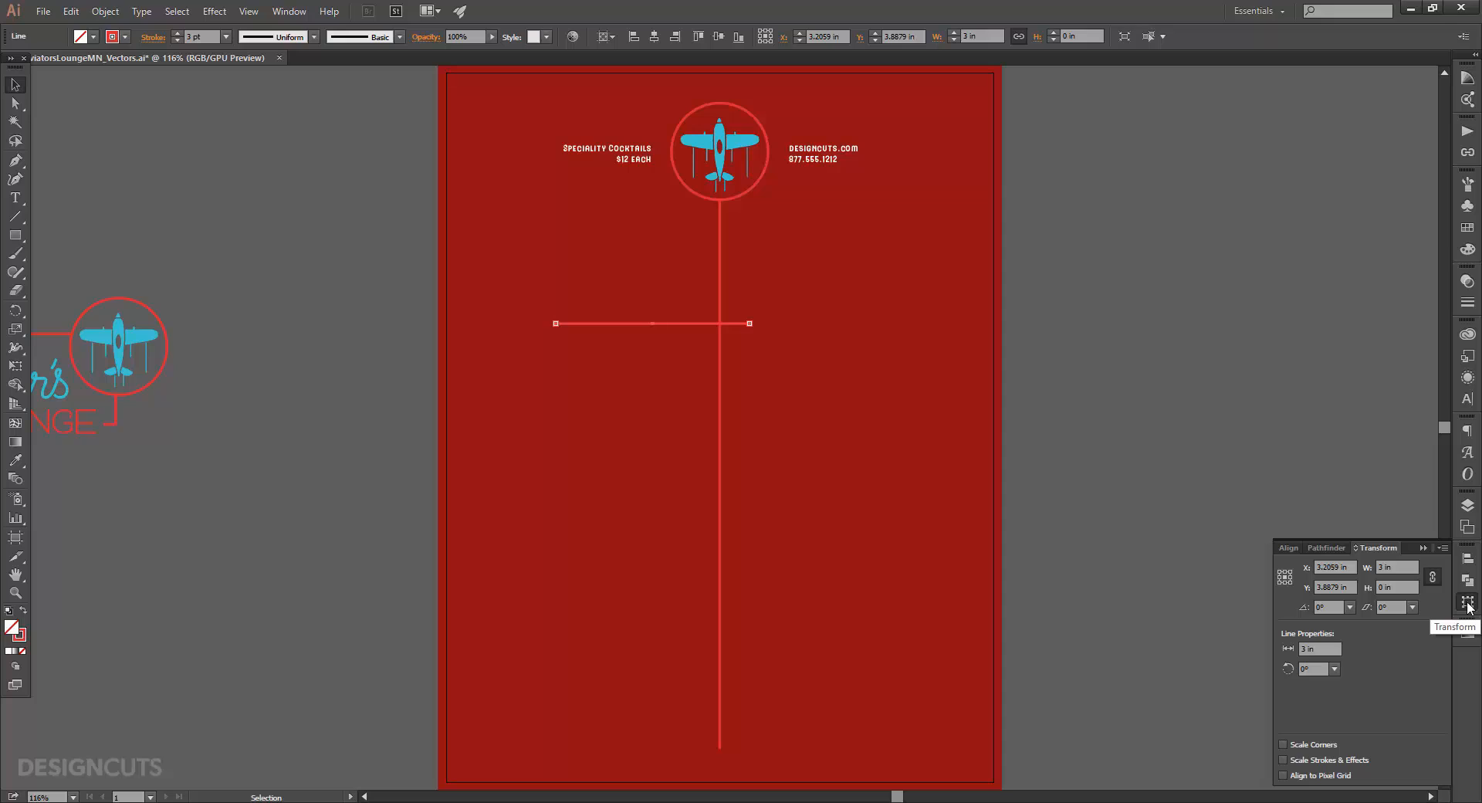
left_click(1335, 566)
type("2.")
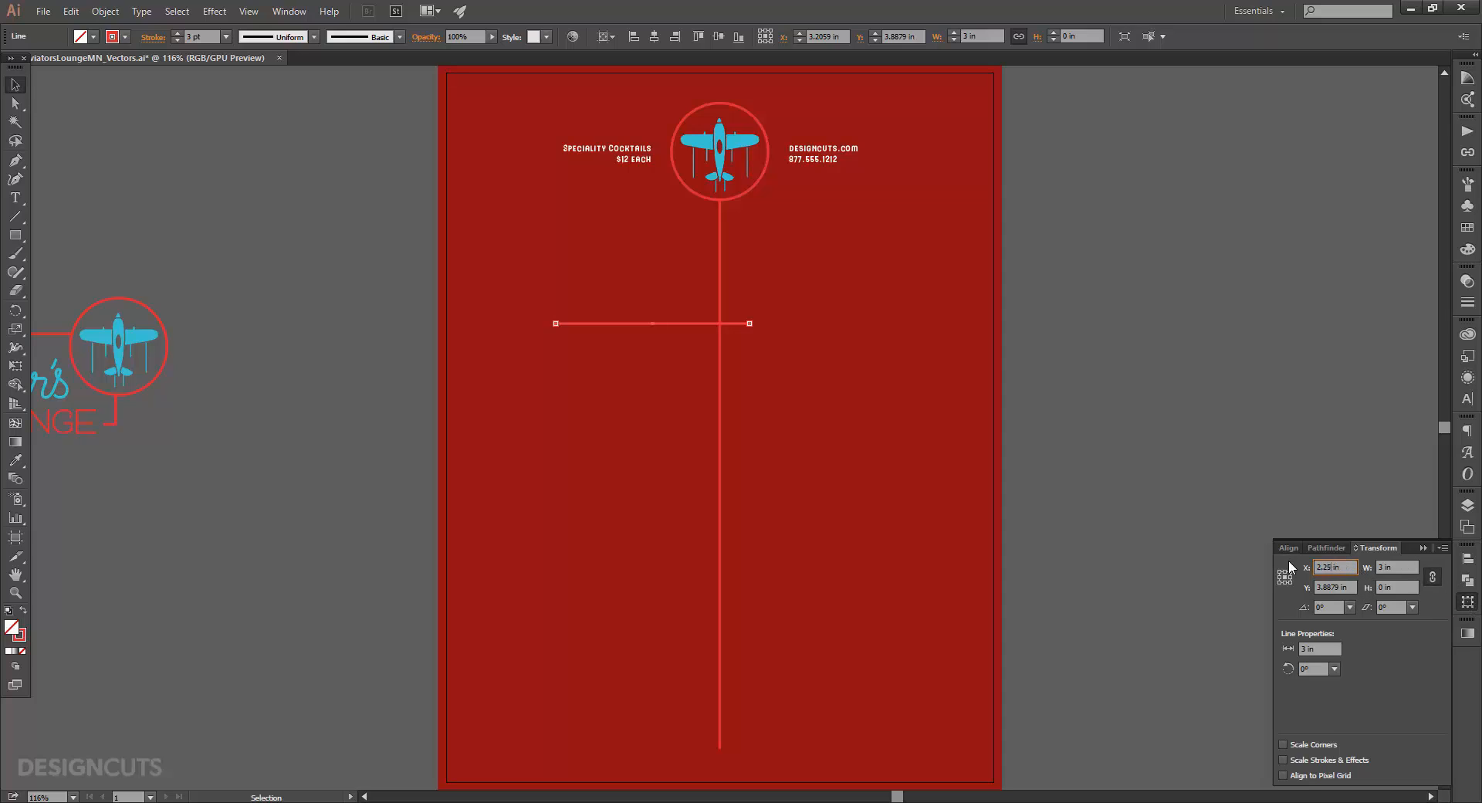
key("Return")
left_click(1337, 586)
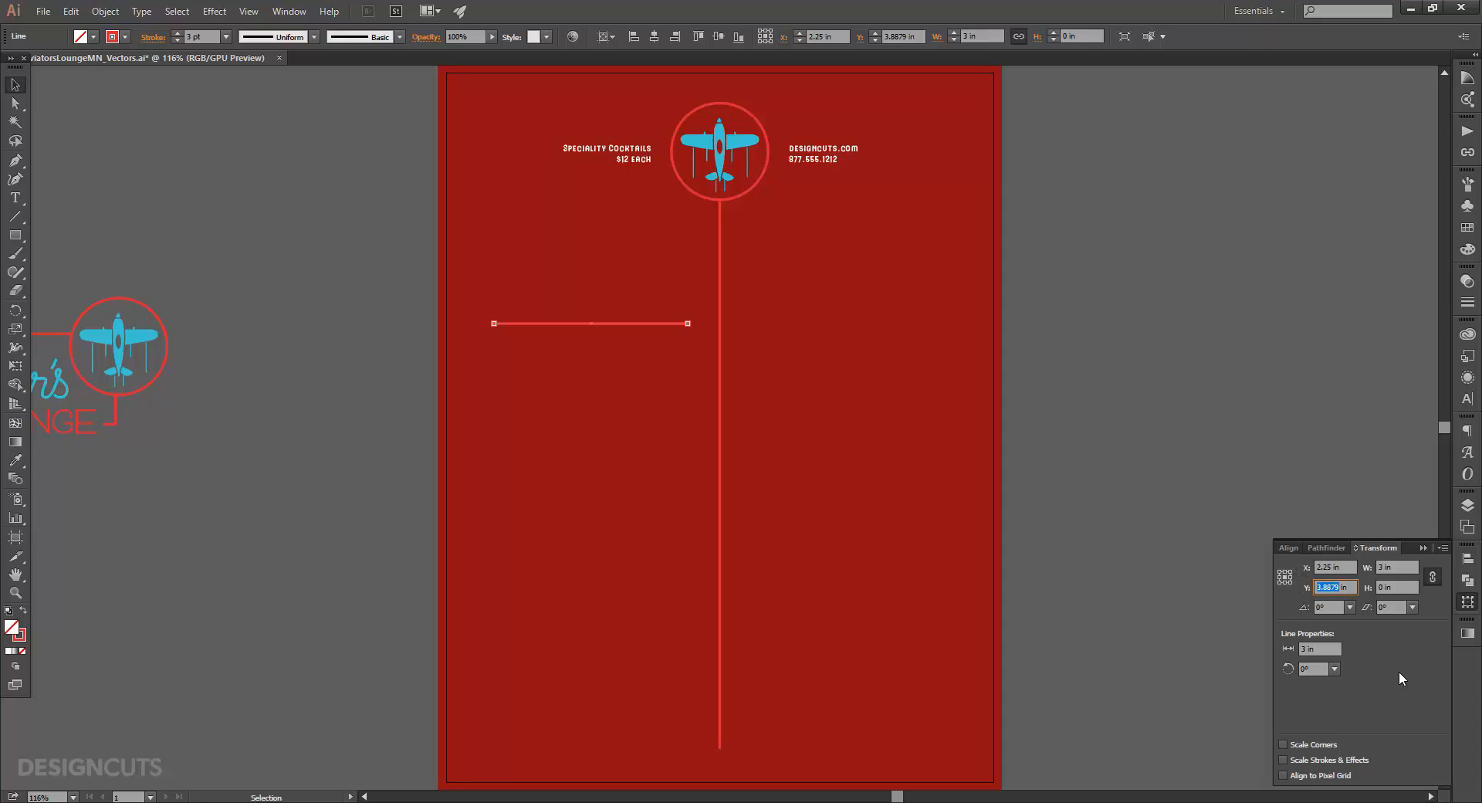
type("4")
key("Return")
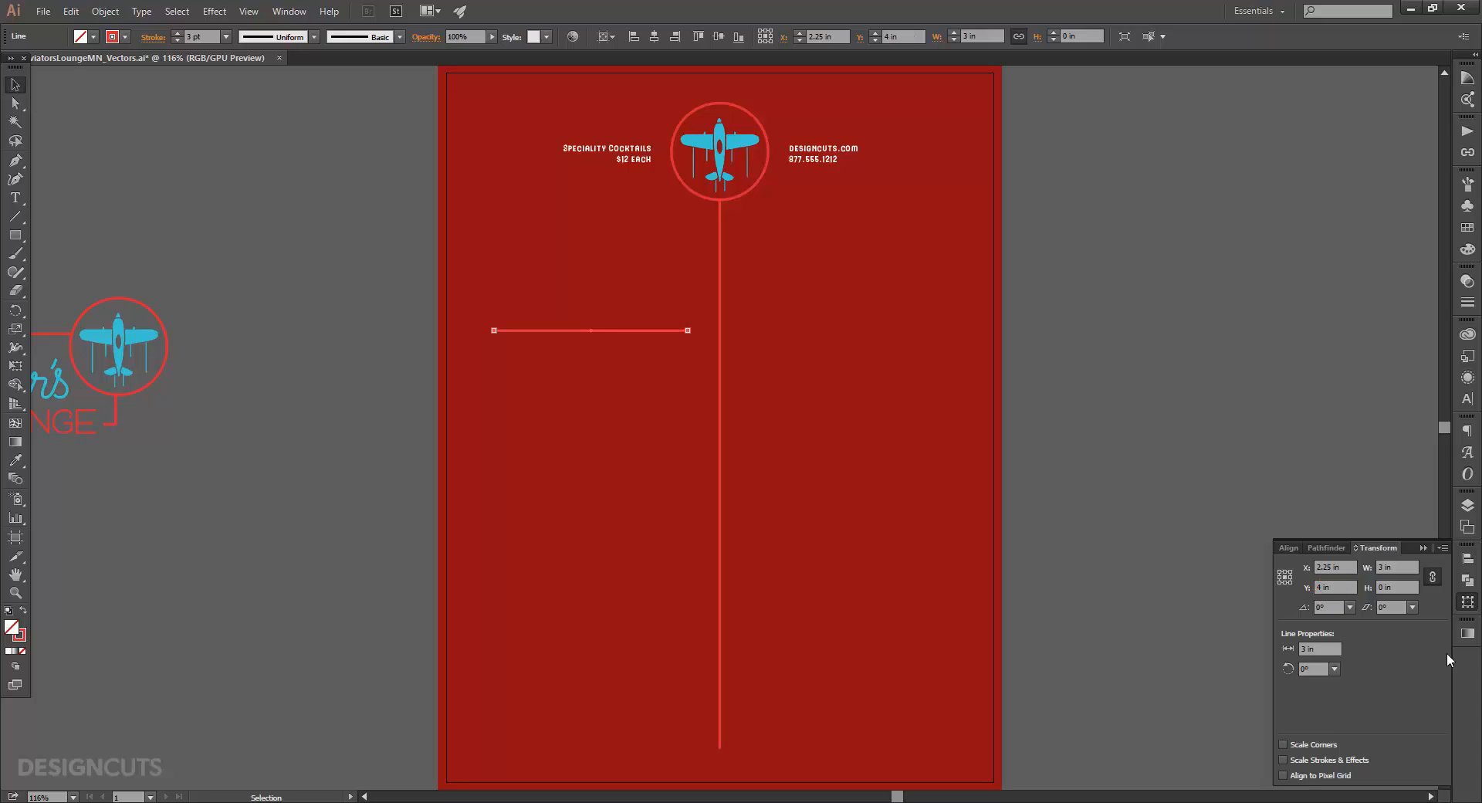
left_click(1467, 601)
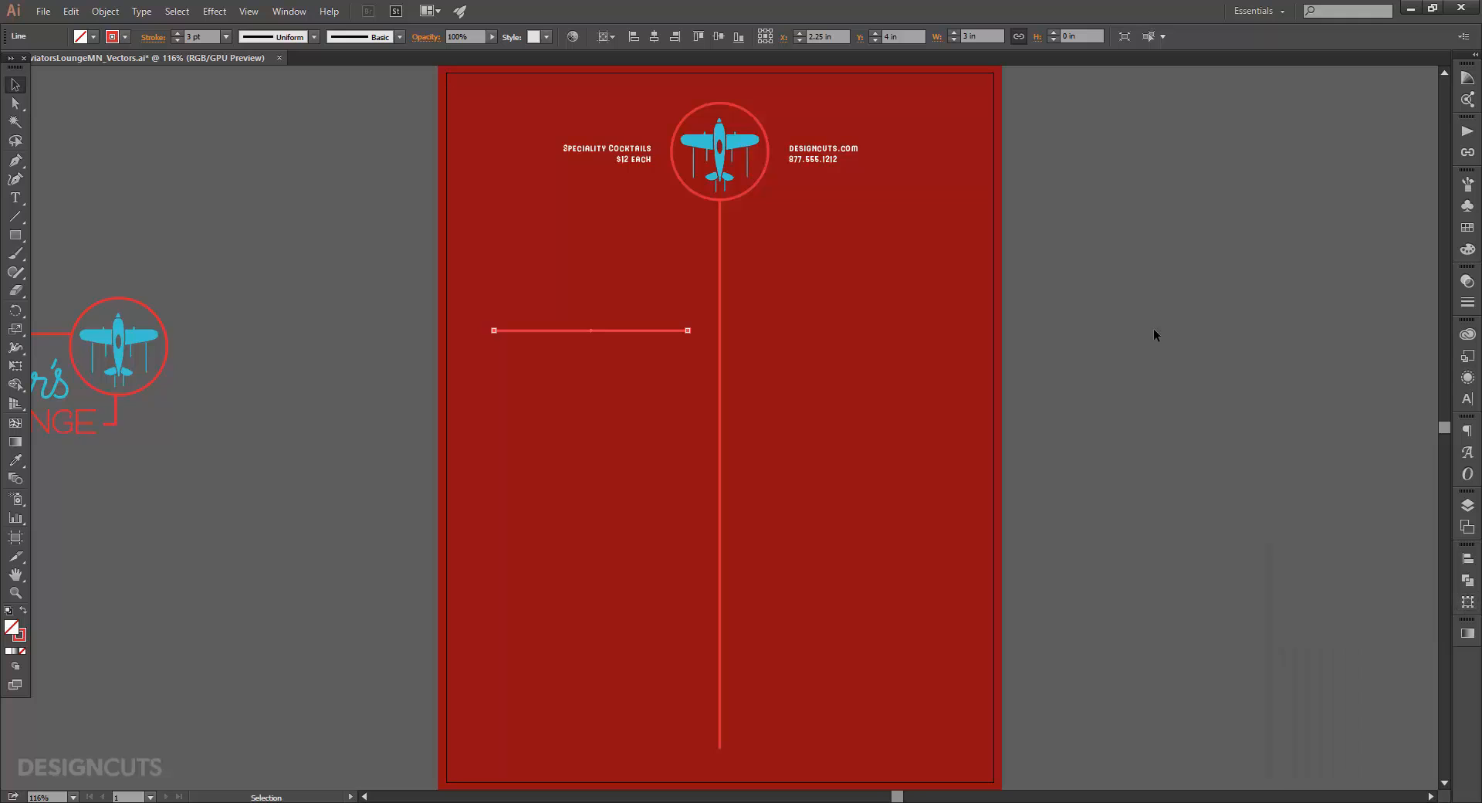
Step: Copy the horizontal line 2.25 in straight down and repeat the copy once to get three evenly spaced lines
left_click(106, 12)
mouse_move(116, 29)
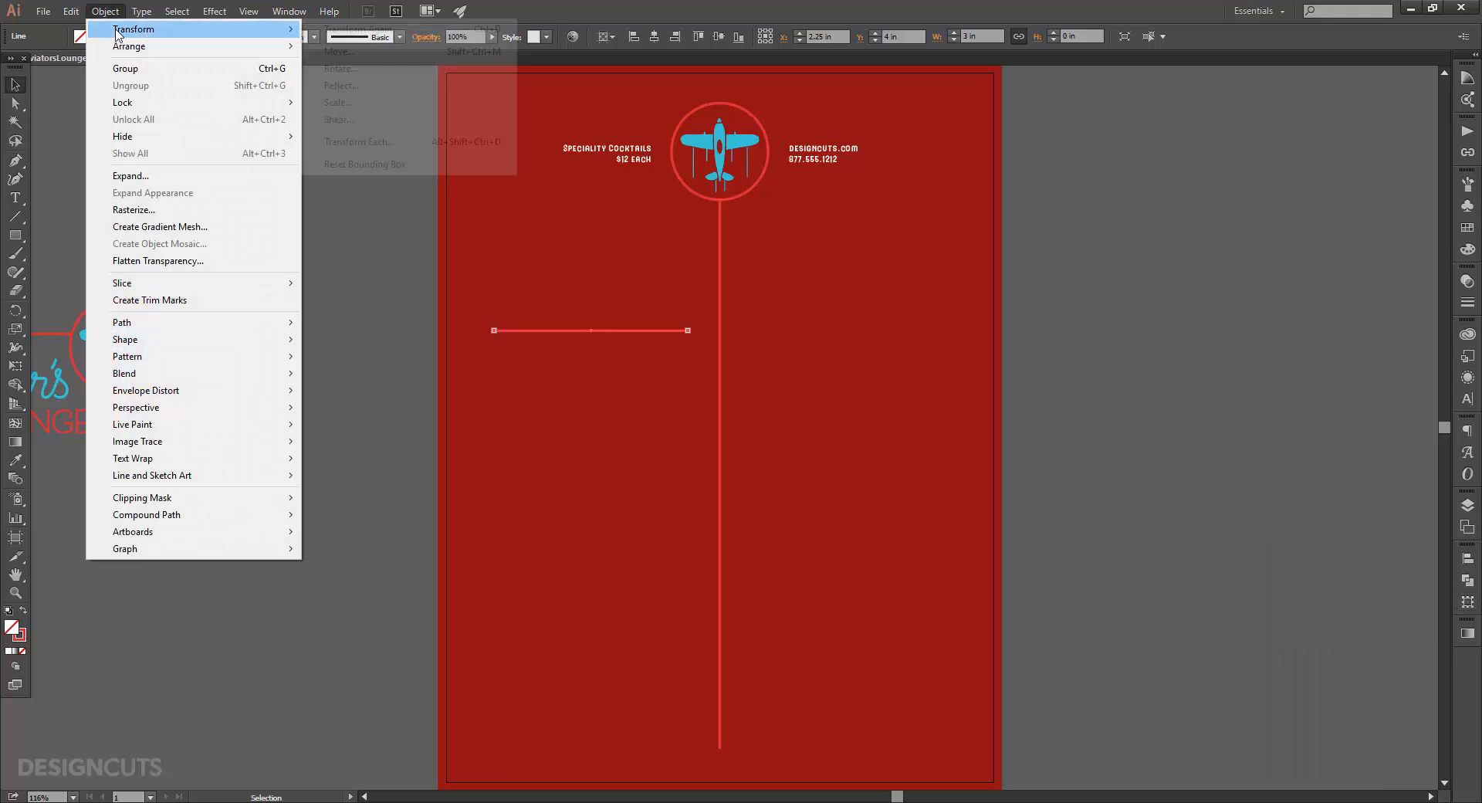
left_click(339, 51)
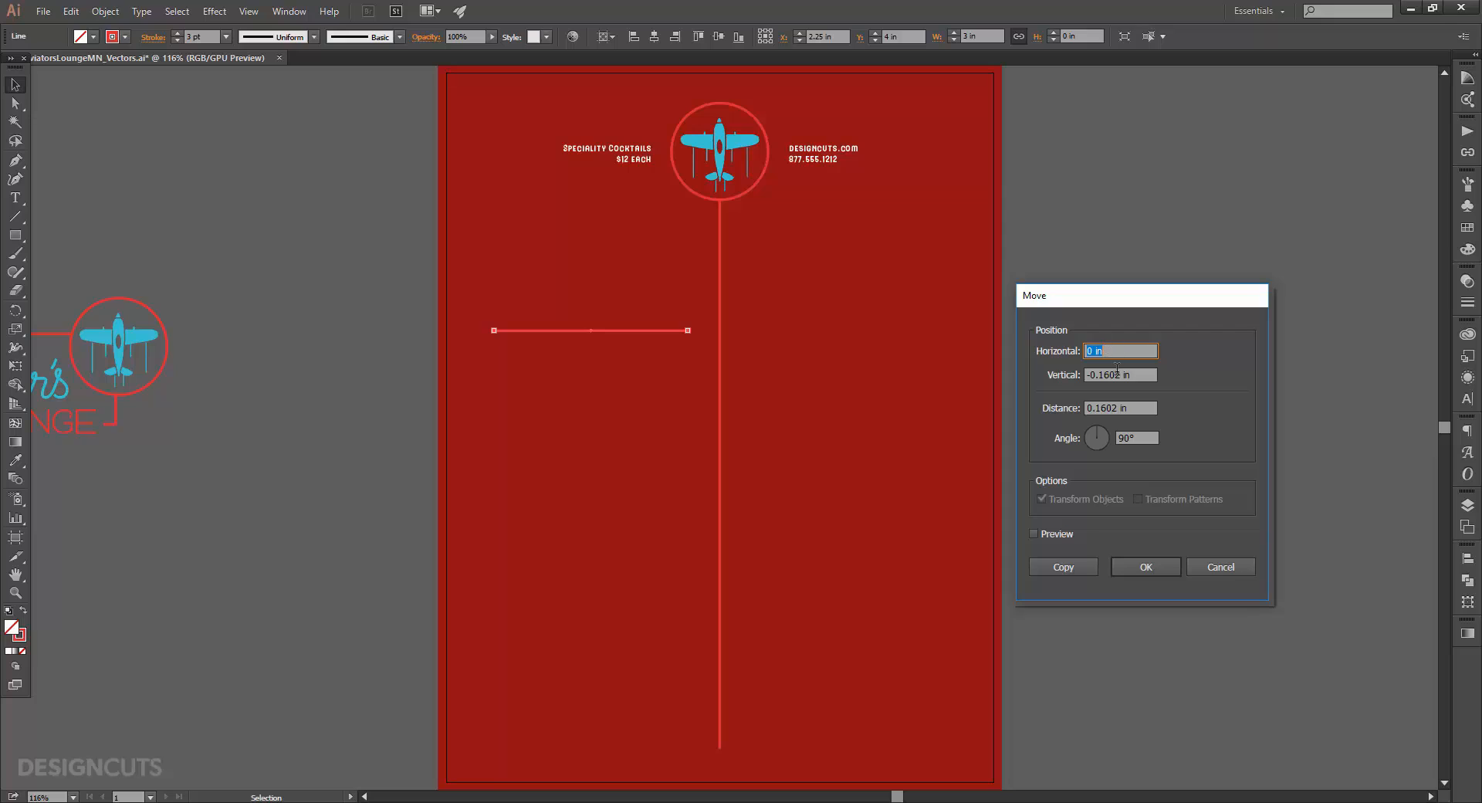
left_click_drag(1121, 374, 1039, 369)
type("2.25")
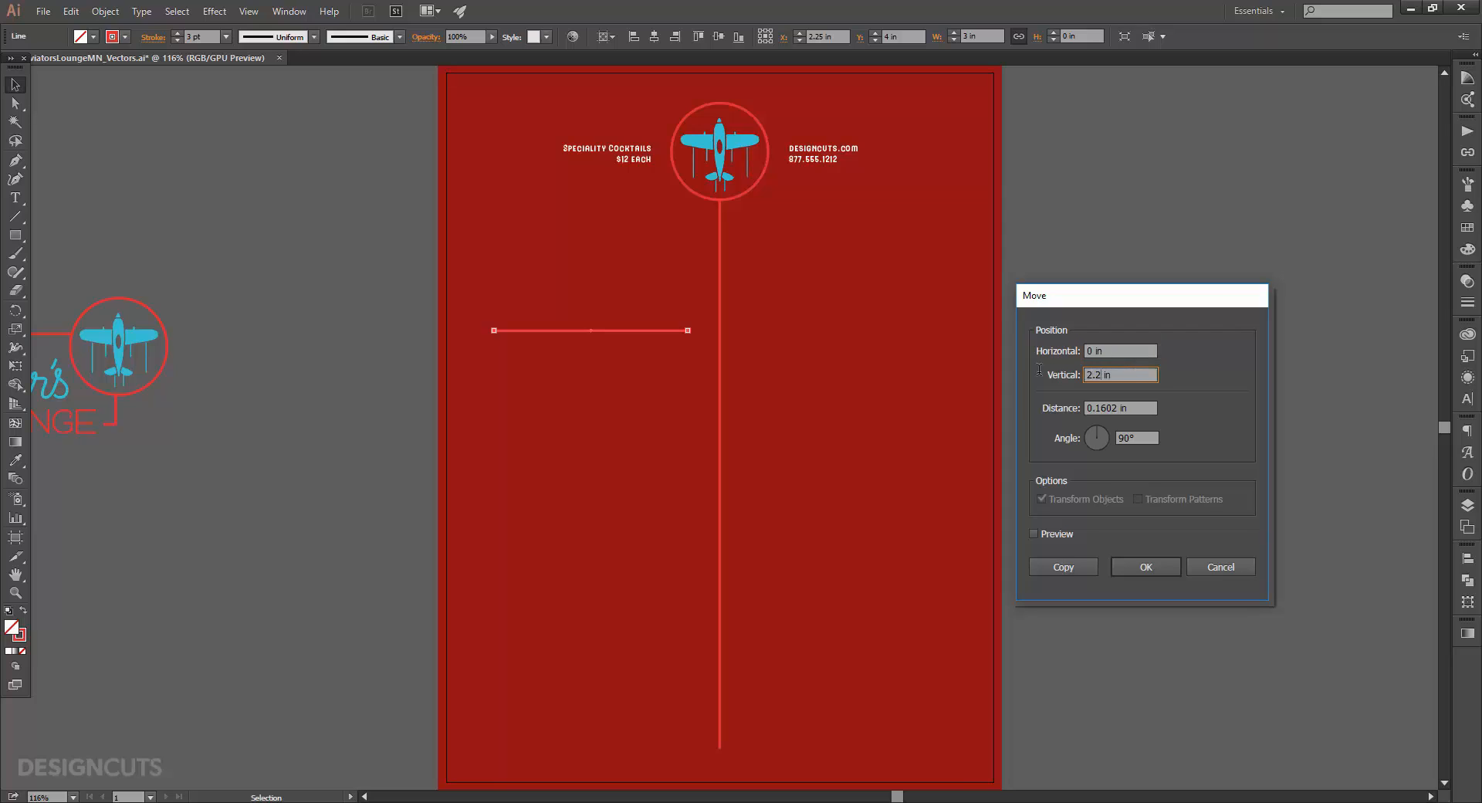
key("Tab")
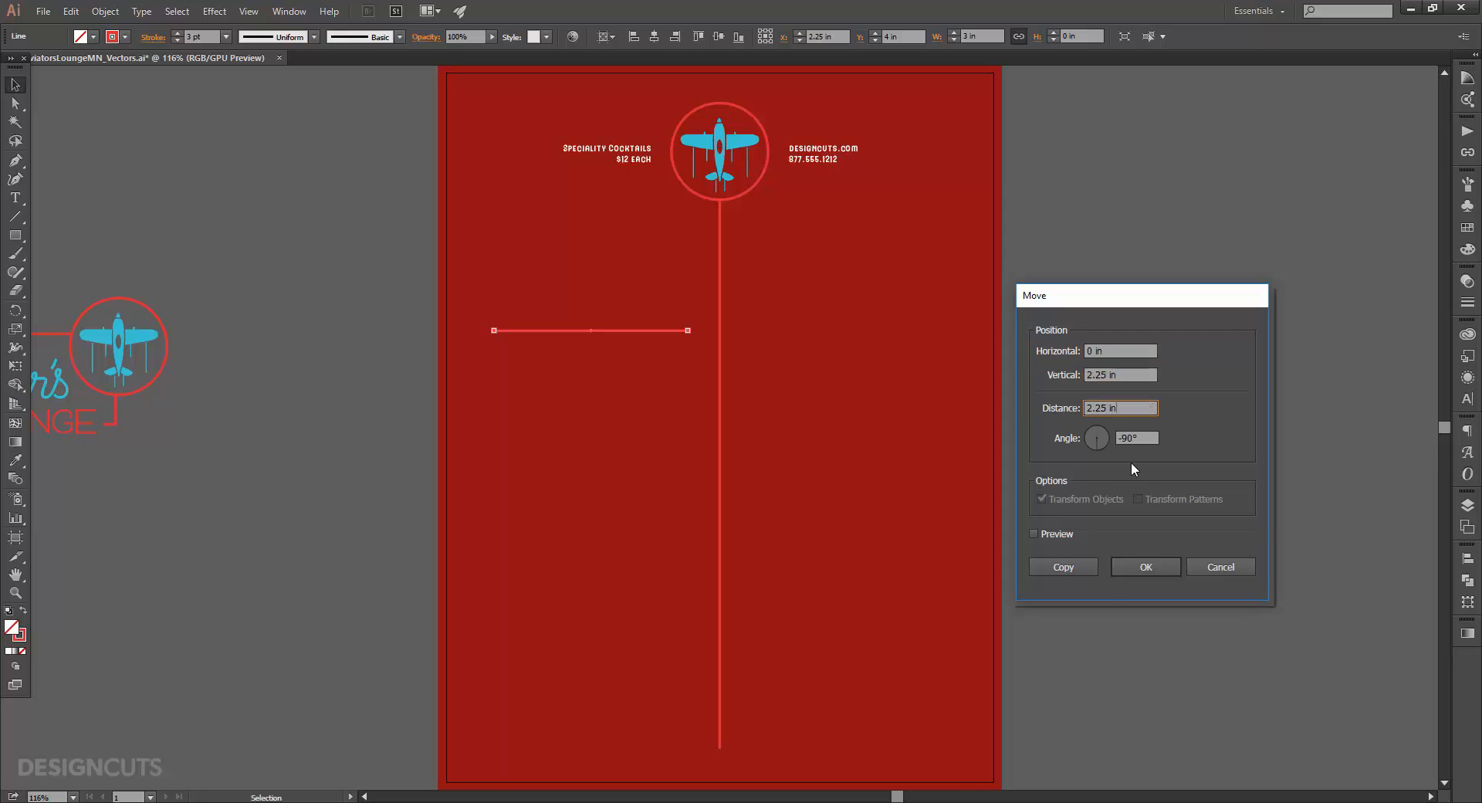
left_click(1063, 567)
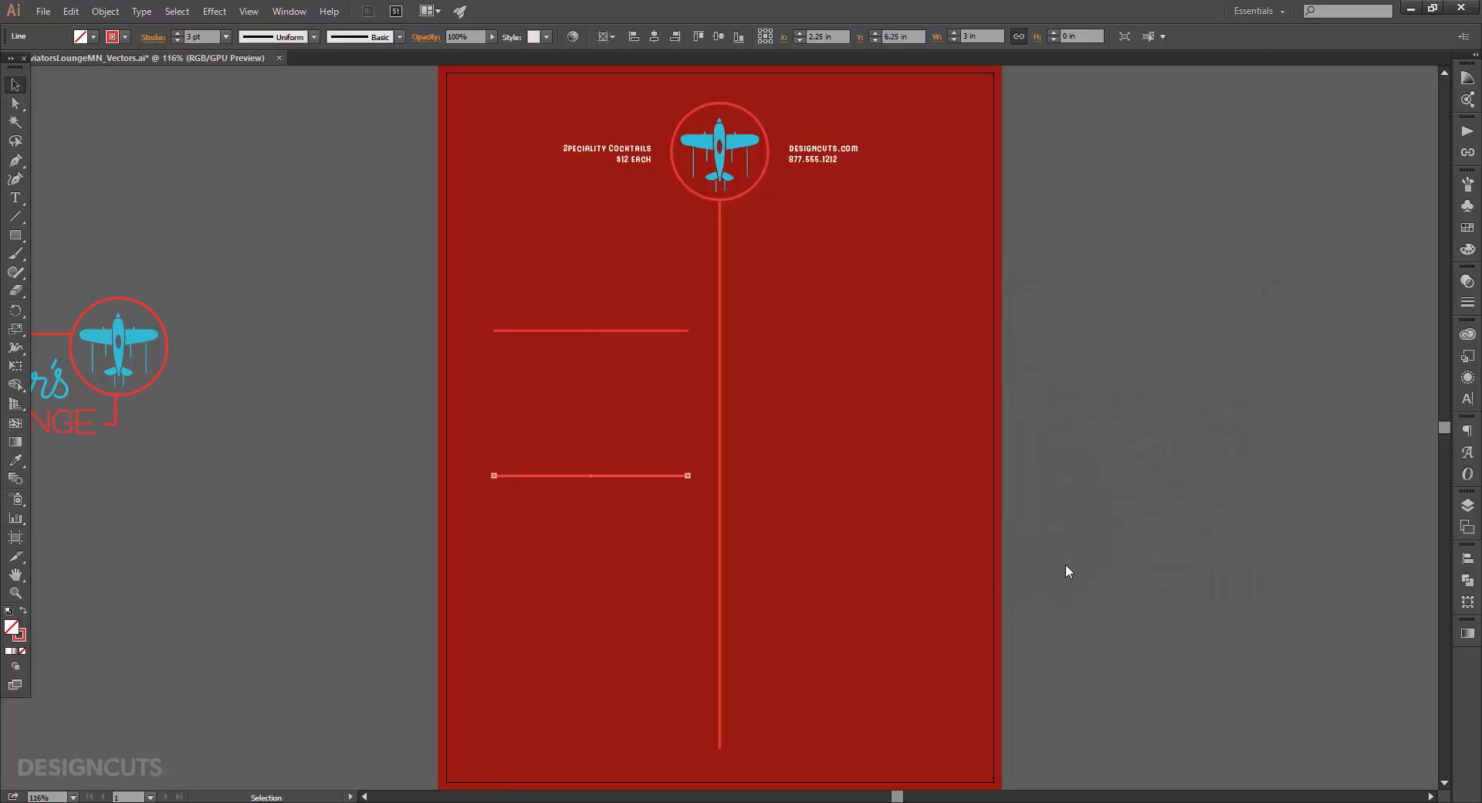
key("ctrl+d")
Step: Copy the three horizontal lines 4 in horizontally and 0 in vertically, onto the other side of the vertical line, then deselect them
left_click_drag(575, 702, 572, 697)
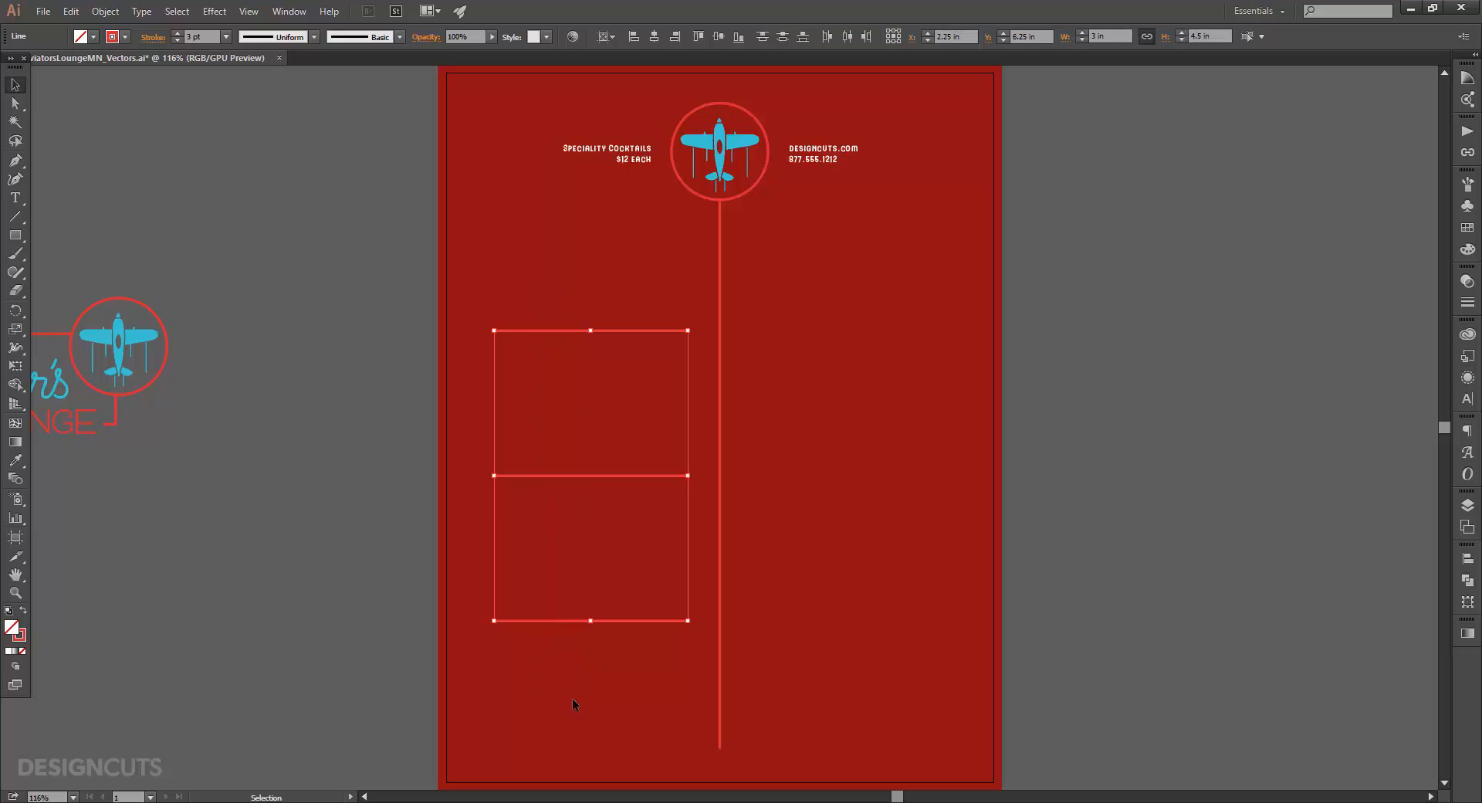
left_click(116, 14)
mouse_move(155, 29)
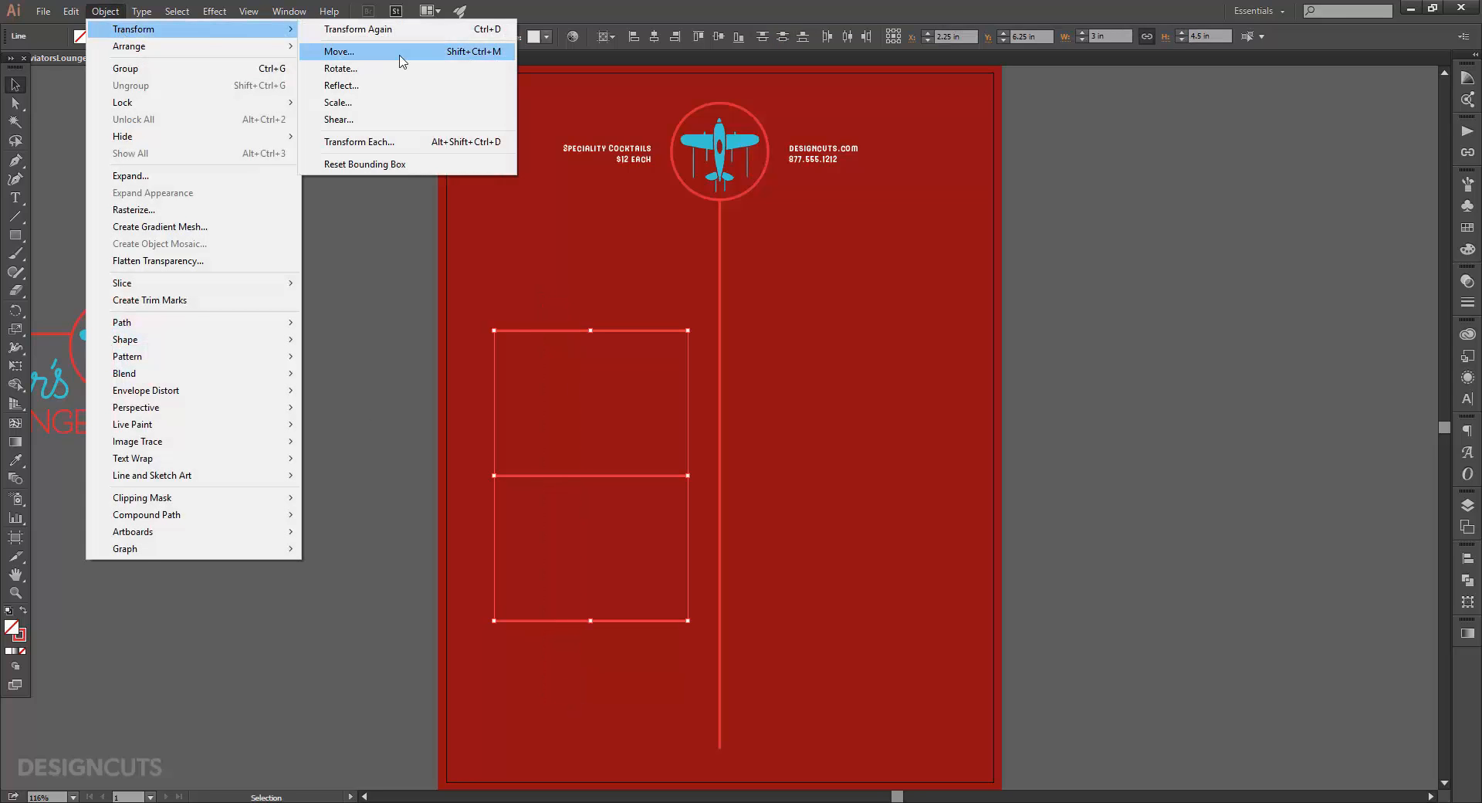
left_click(386, 51)
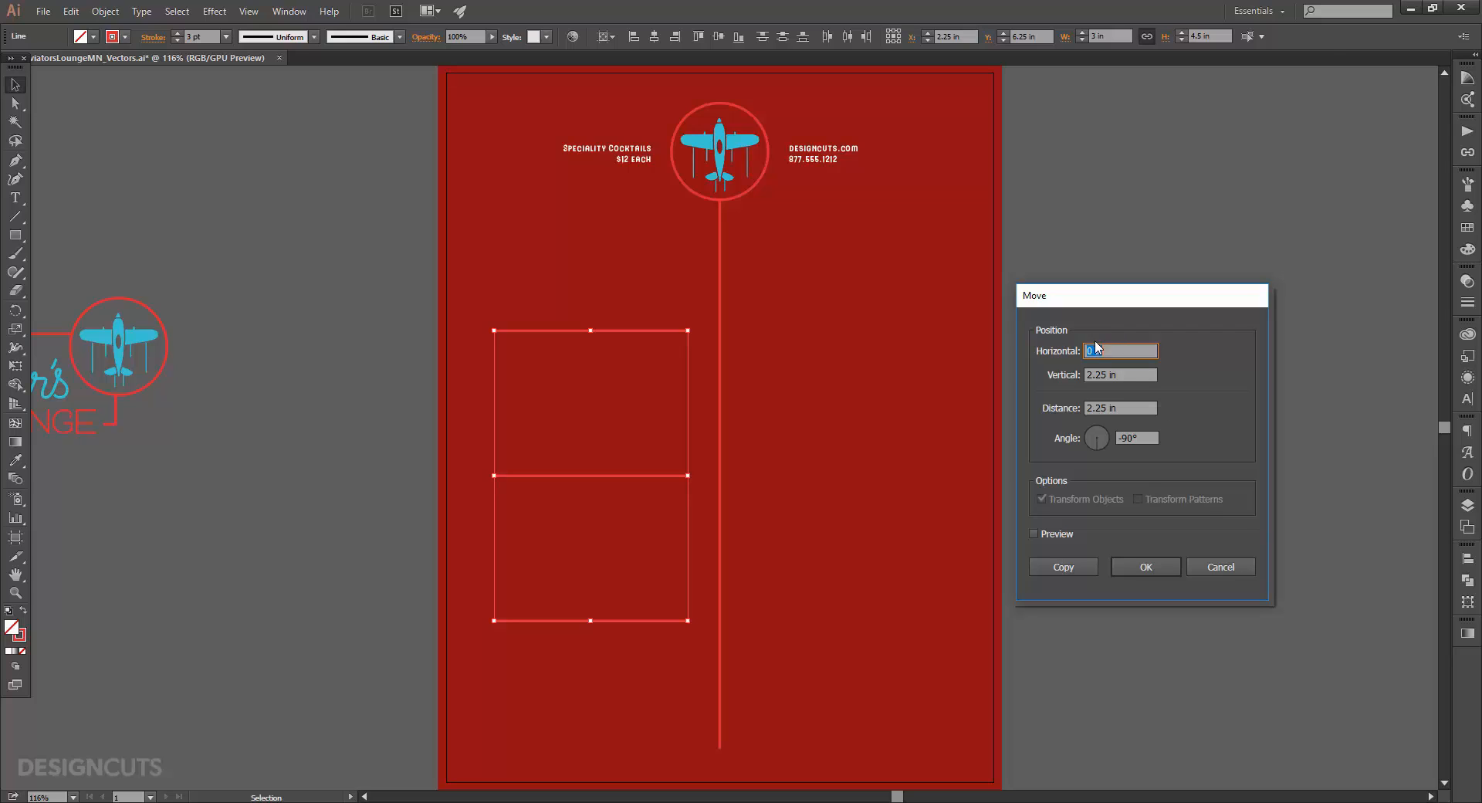
type("4")
key("Tab")
type("0")
key("Tab")
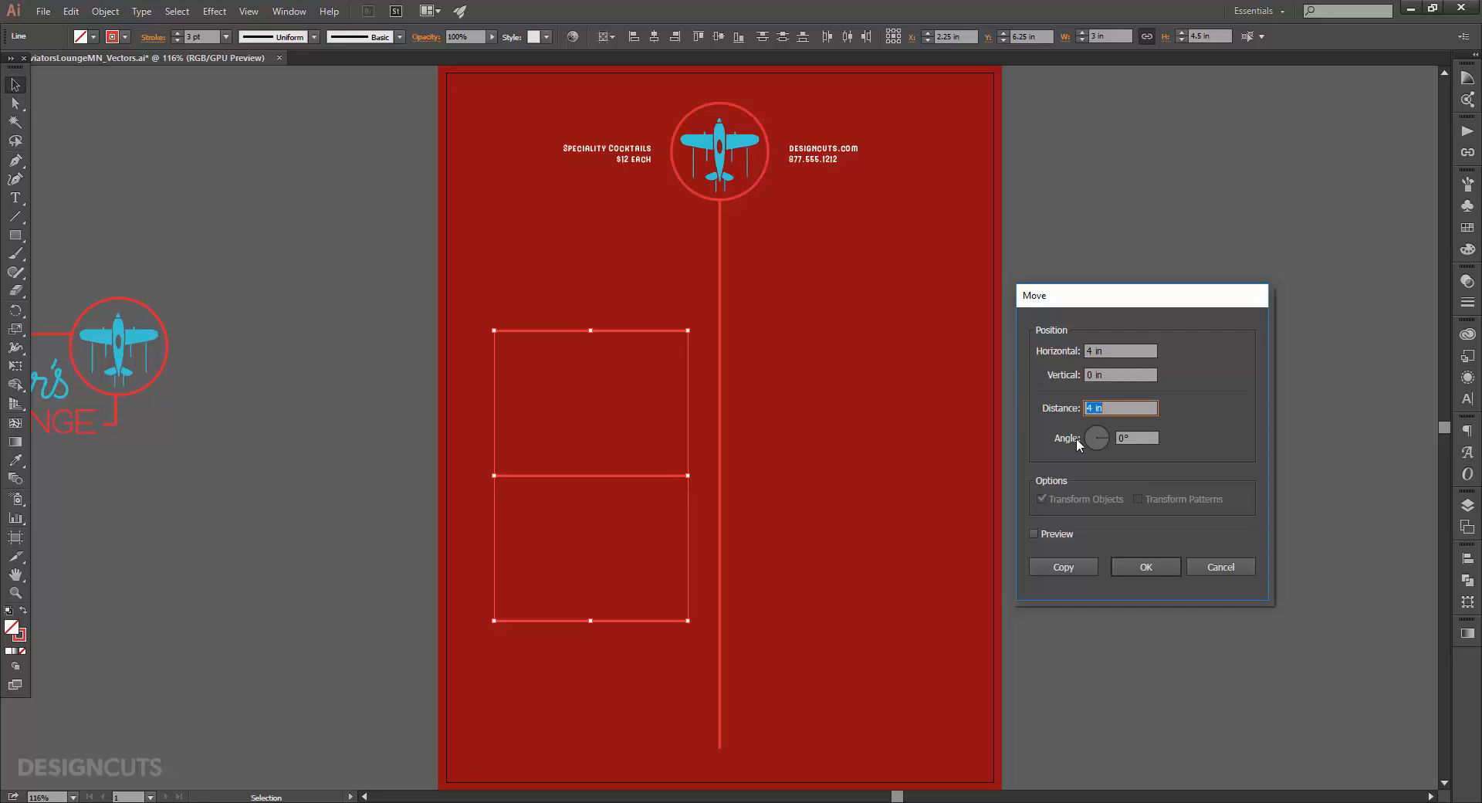
left_click(1061, 566)
left_click(1060, 570)
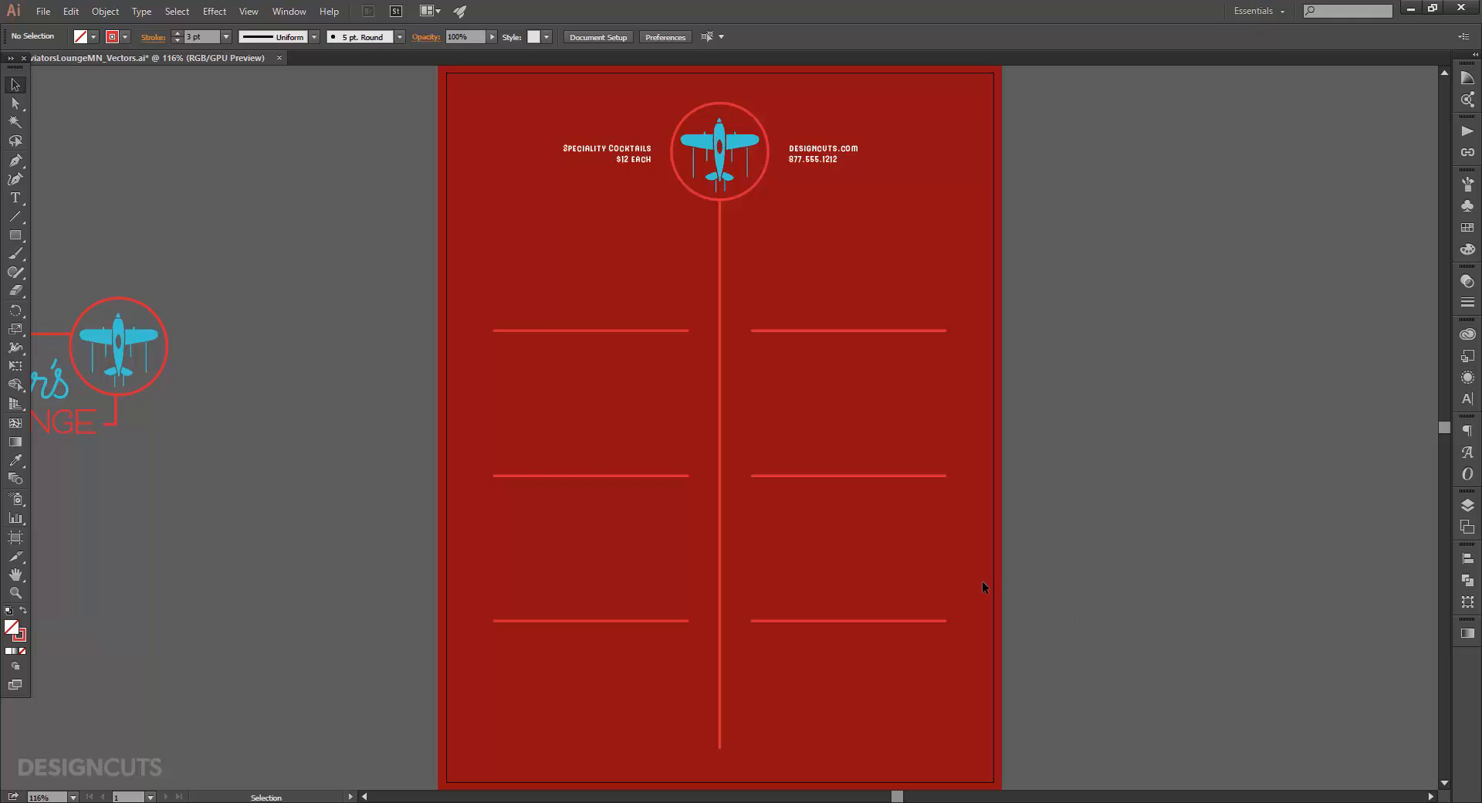
Step: Add the point text "Blotto" above the first horizontal line of the left column
key("z")
left_click_drag(613, 305, 767, 363)
left_click(15, 198)
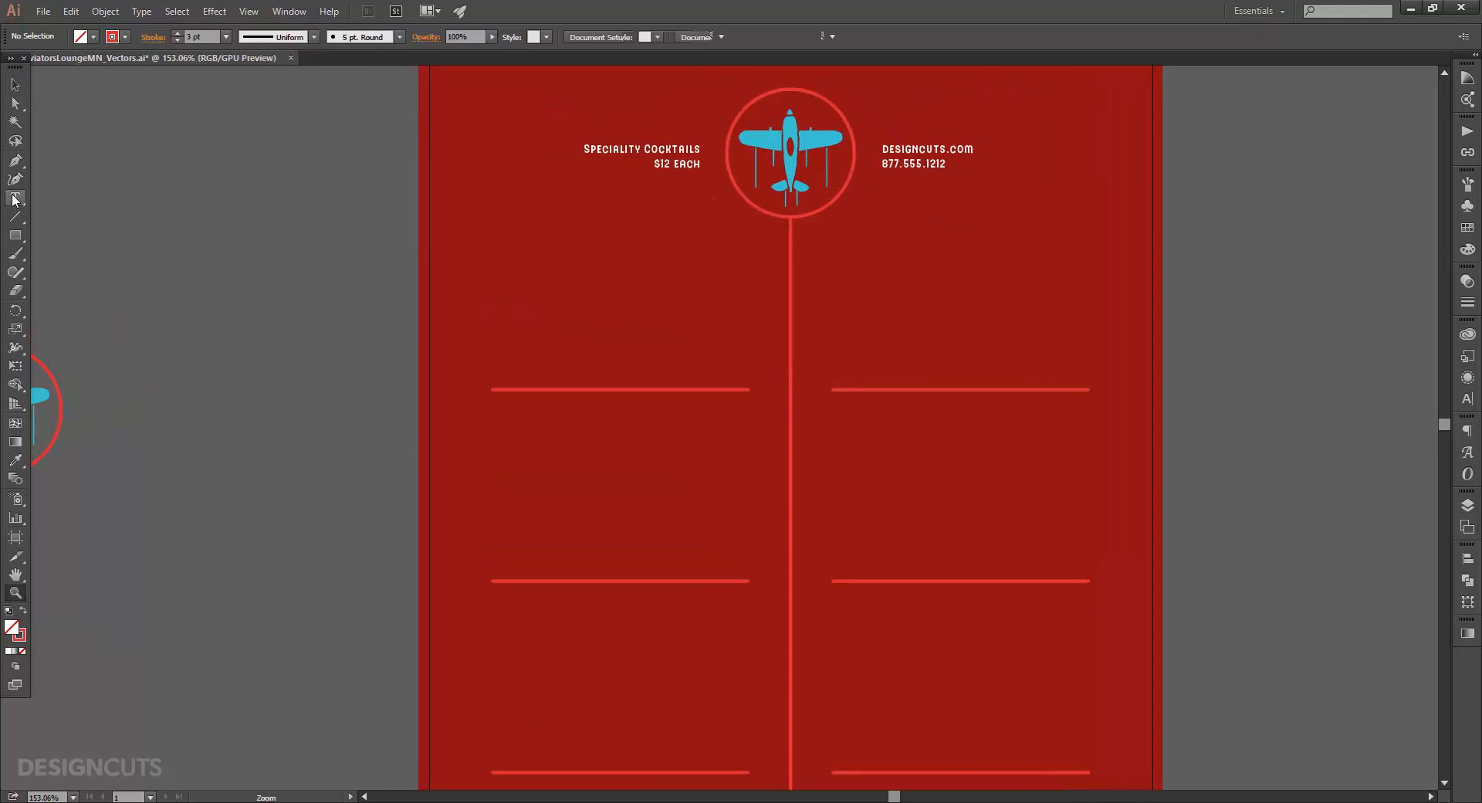
left_click(563, 299)
type("B")
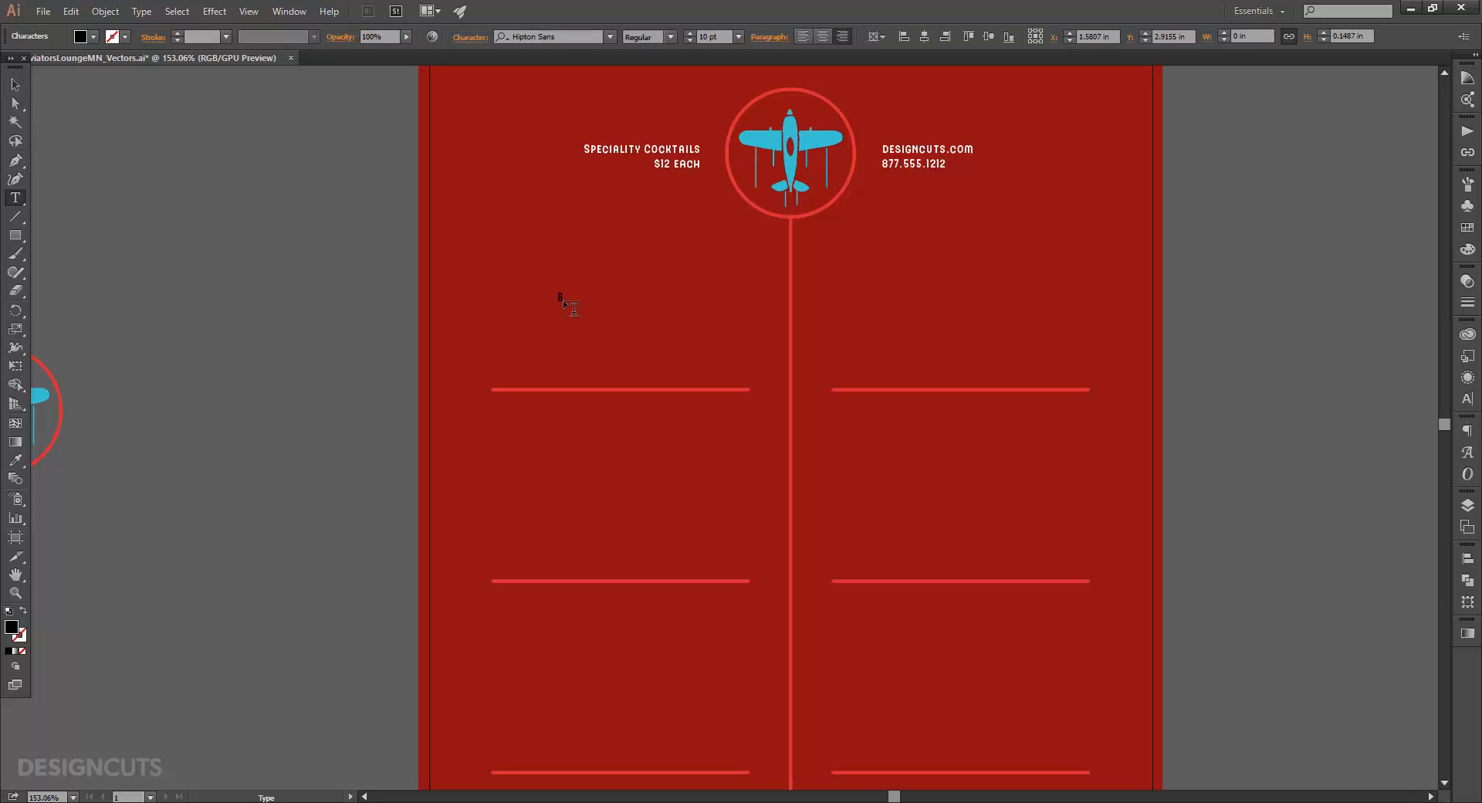
type("LOTTO")
left_click(14, 85)
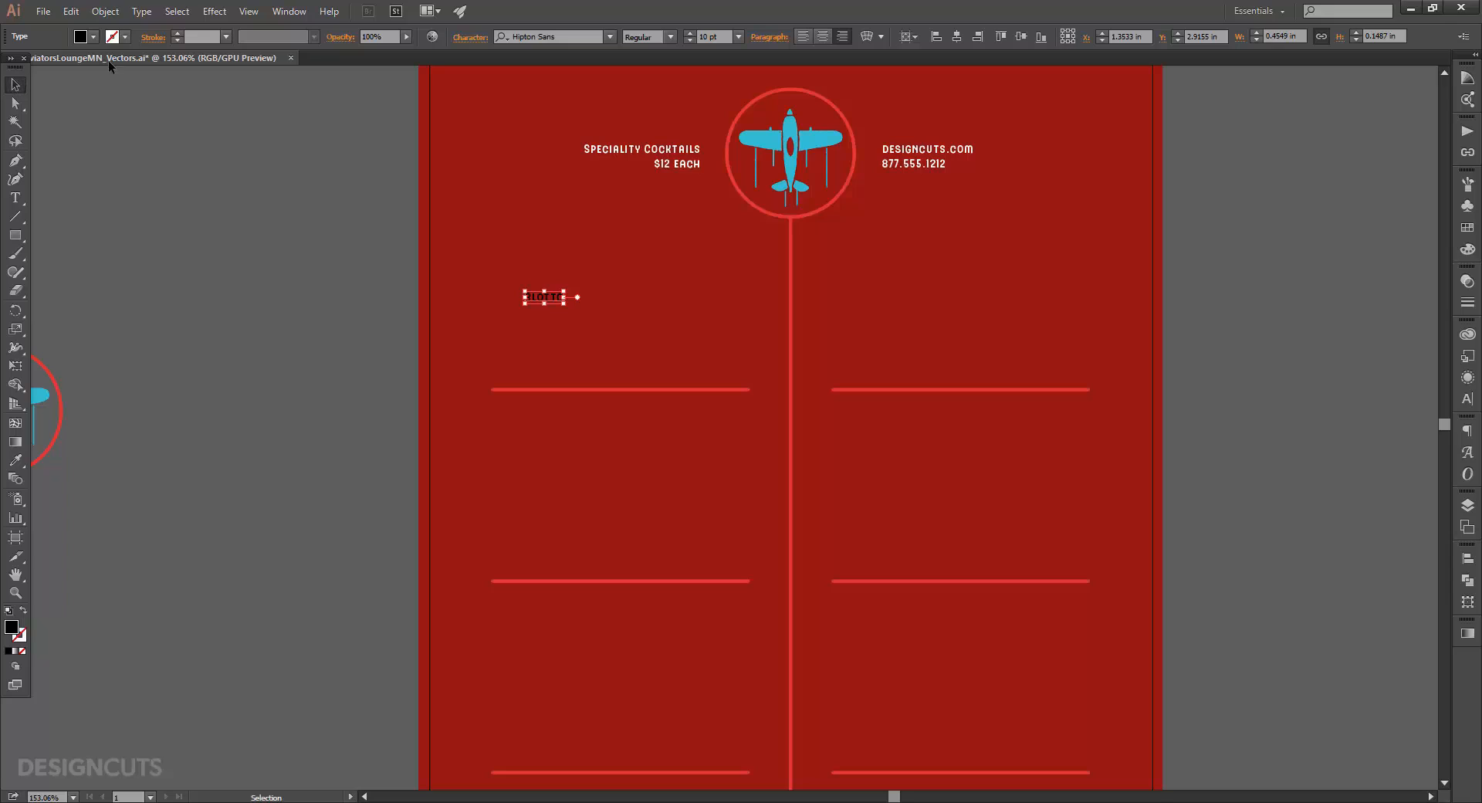
Step: Set the "Blotto" title in Eds Market Main Script at 50 pt
left_click(546, 35)
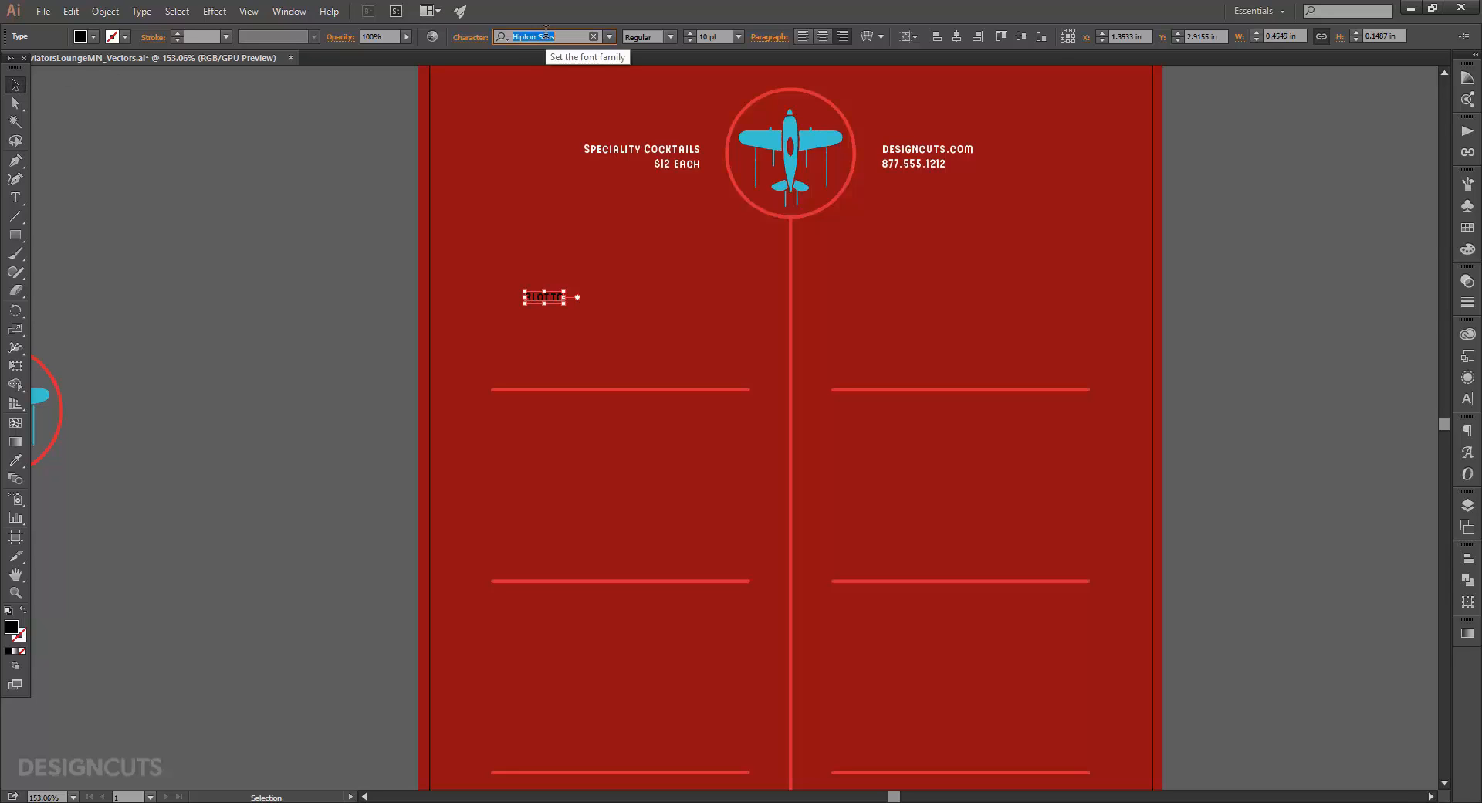
type("eds")
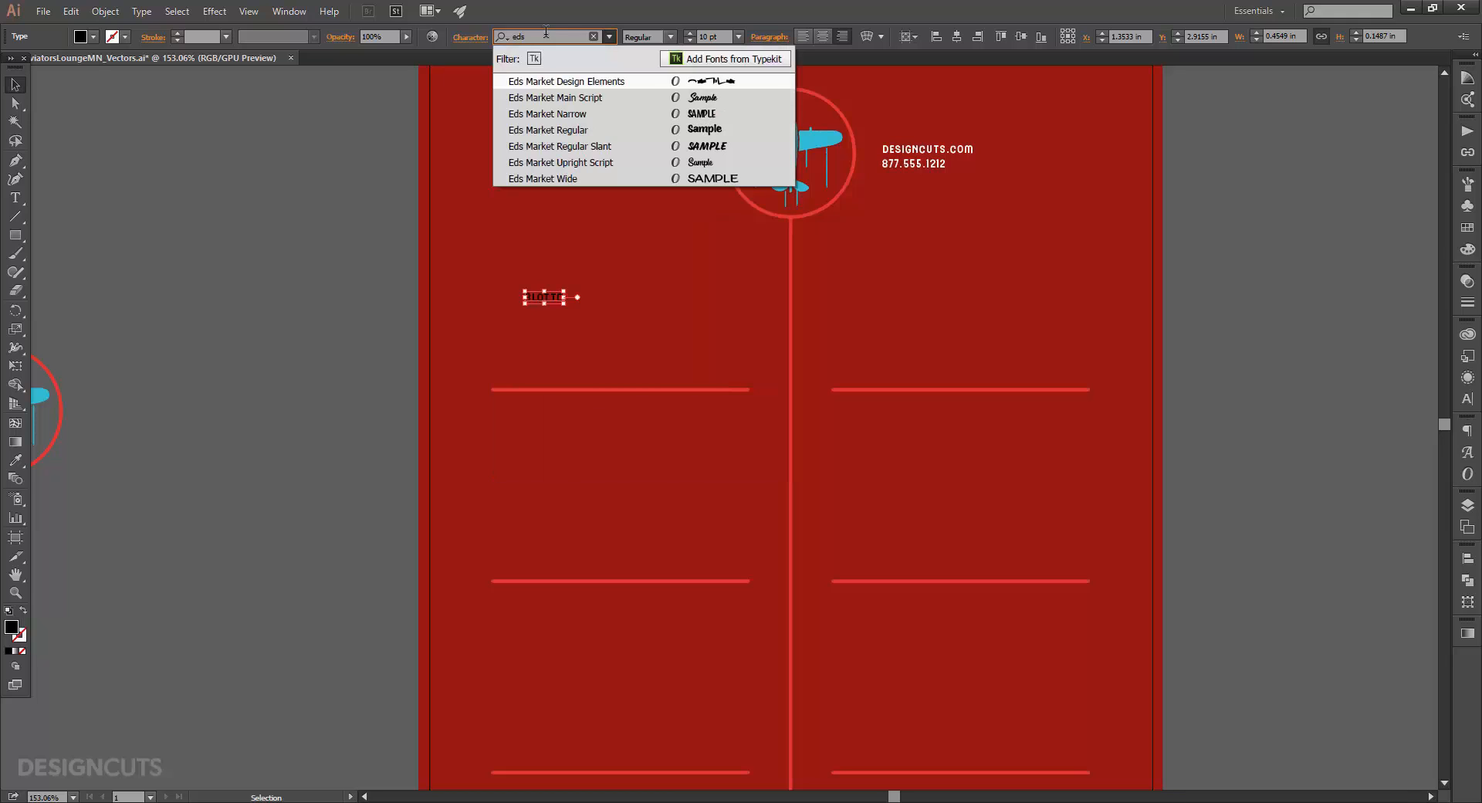
left_click(582, 101)
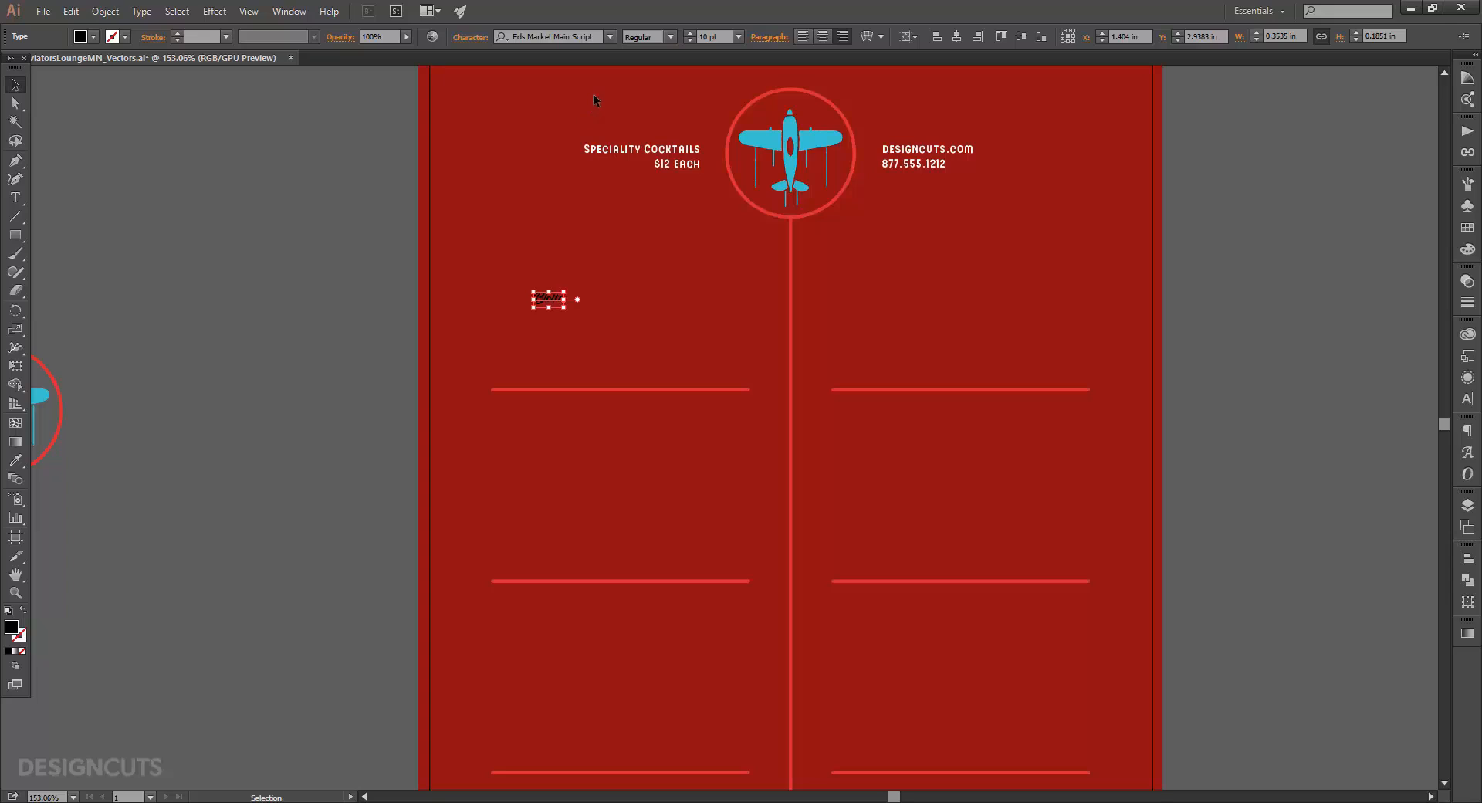
left_click(705, 36)
type("50")
key("Return")
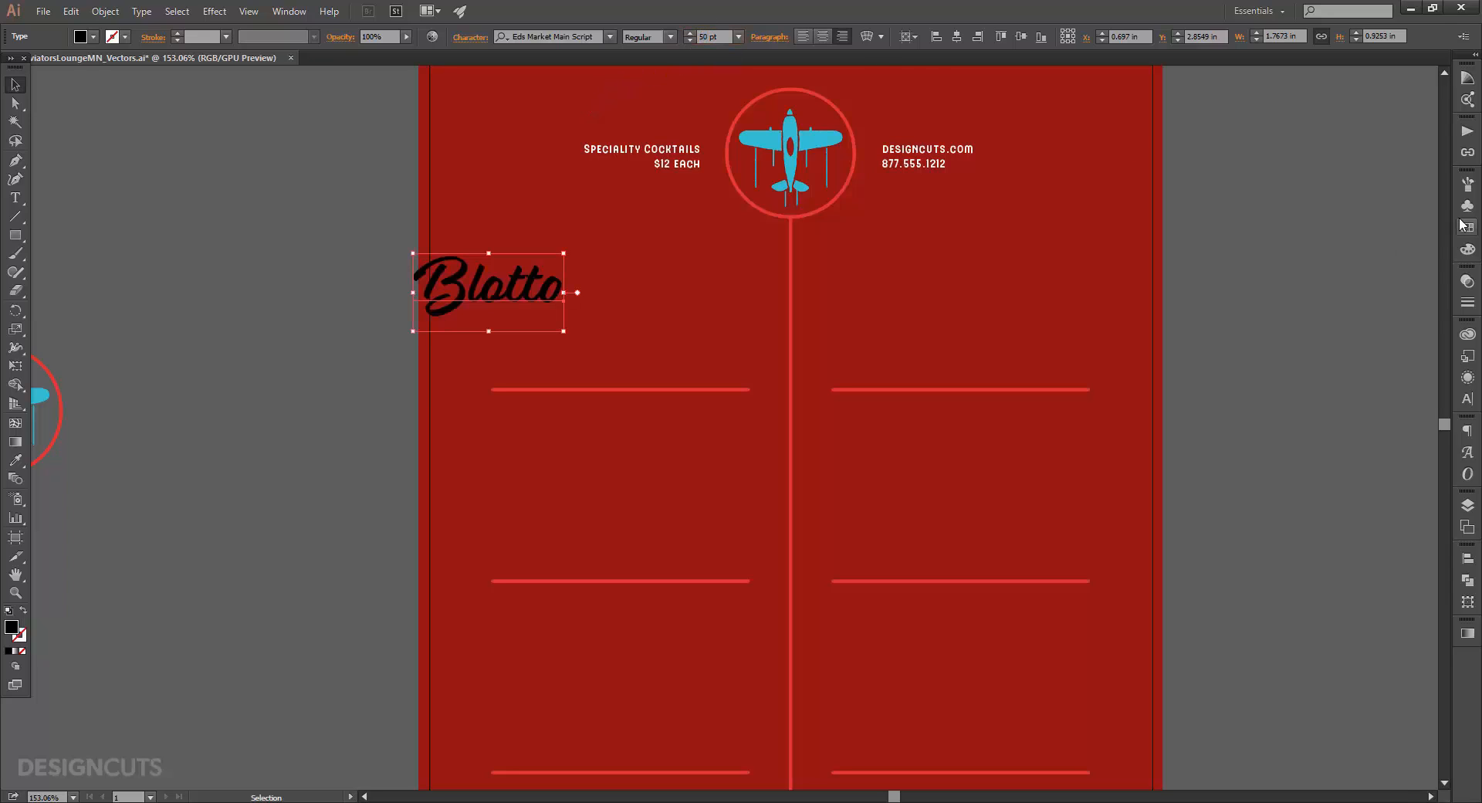
Step: Fill the "Blotto" title with white and move it inside the left column above the first line
left_click(1467, 227)
left_click(1300, 218)
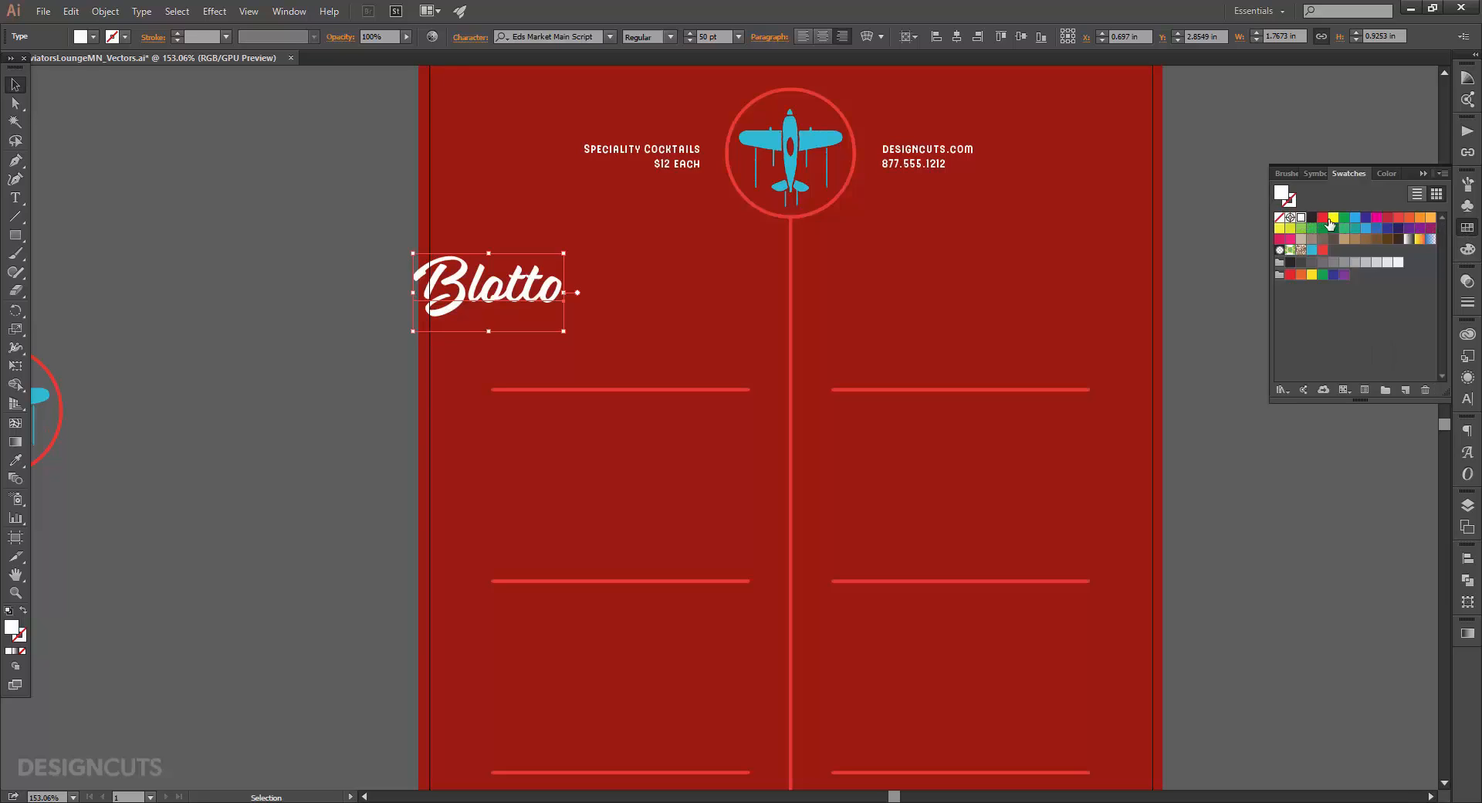
left_click(1467, 228)
left_click_drag(536, 285, 674, 285)
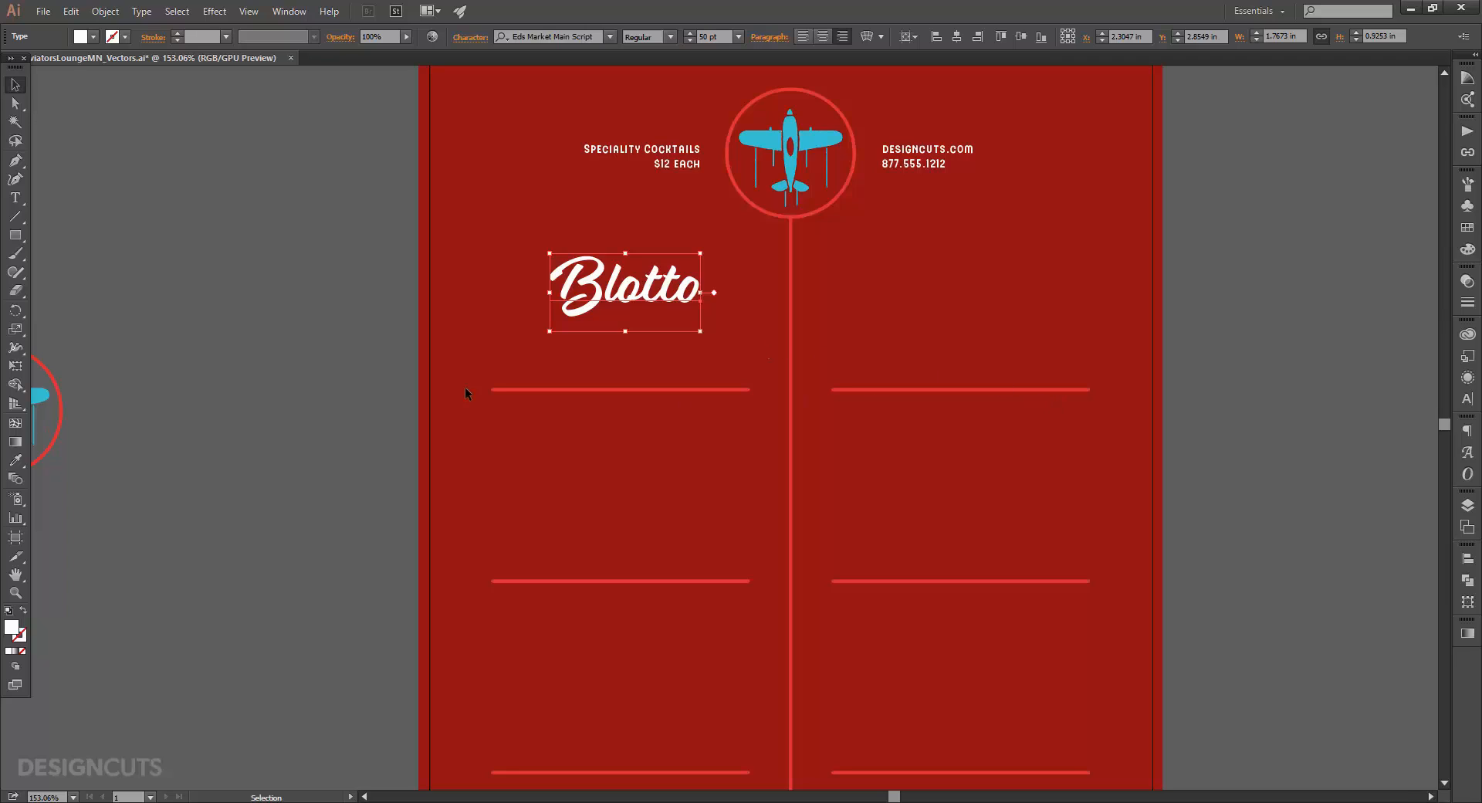
Step: Left-align the "Blotto" text and move it back into the left column, slightly closer to the first line
left_click(14, 198)
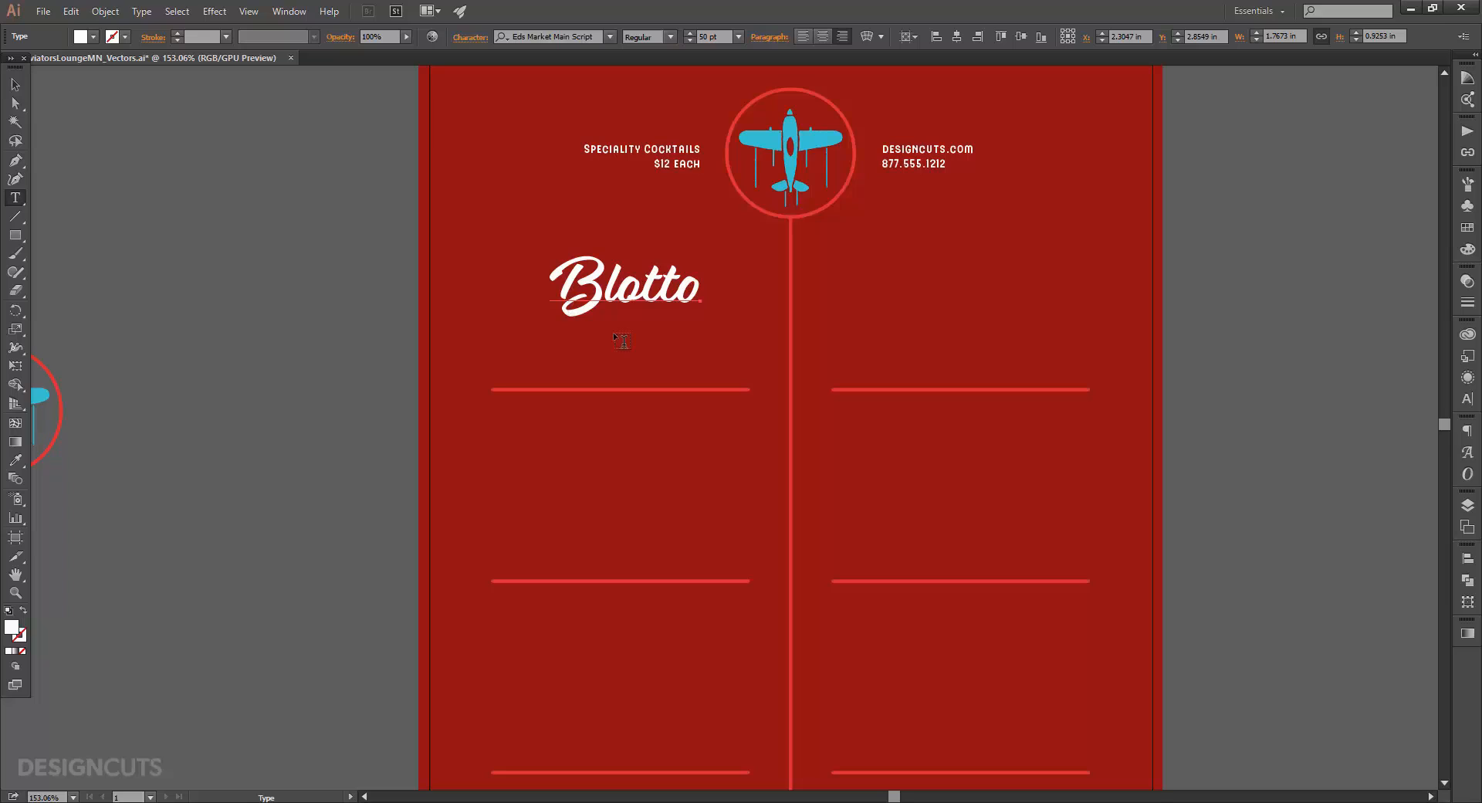
left_click(1467, 431)
left_click(1286, 445)
left_click(15, 84)
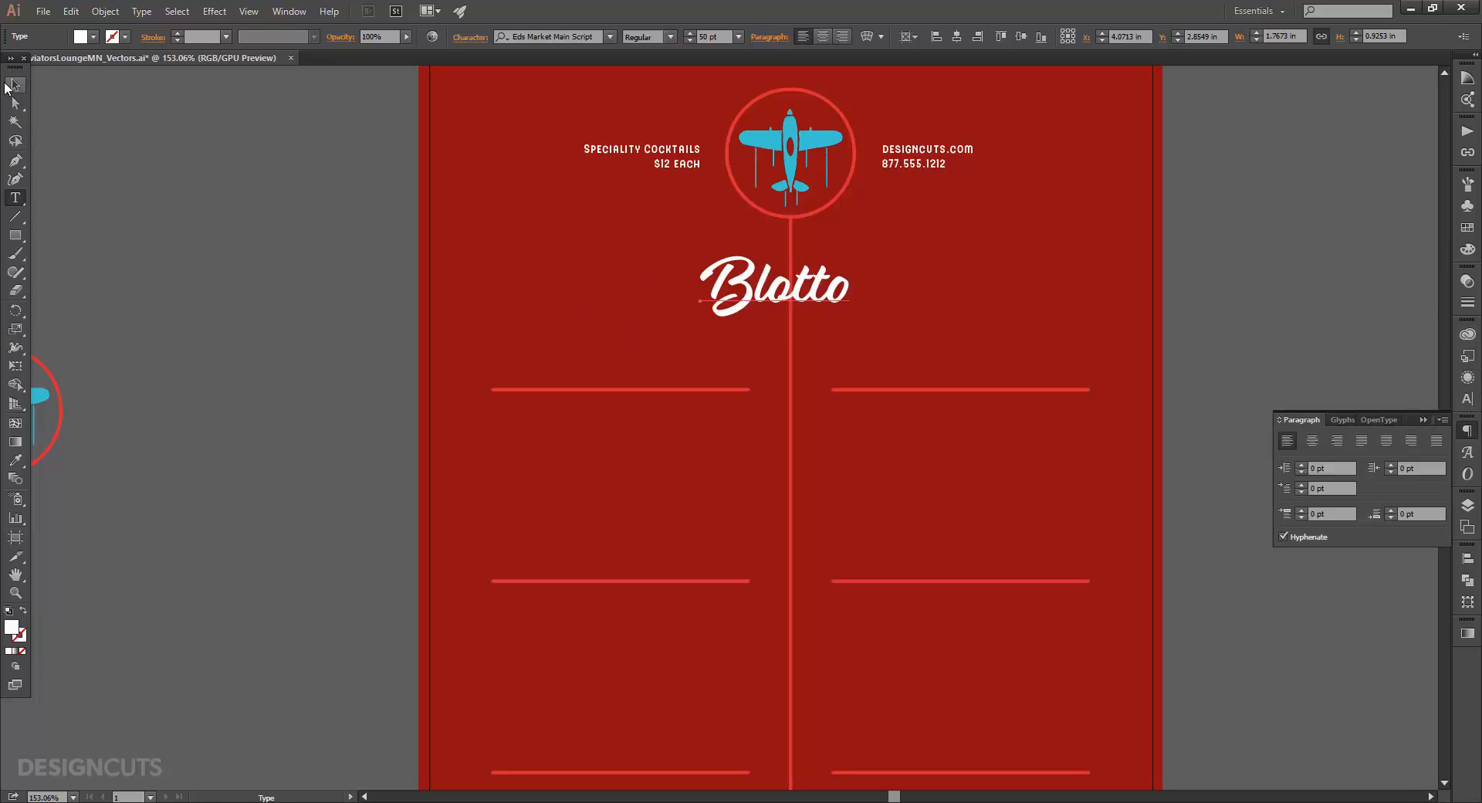
left_click_drag(754, 287, 622, 296)
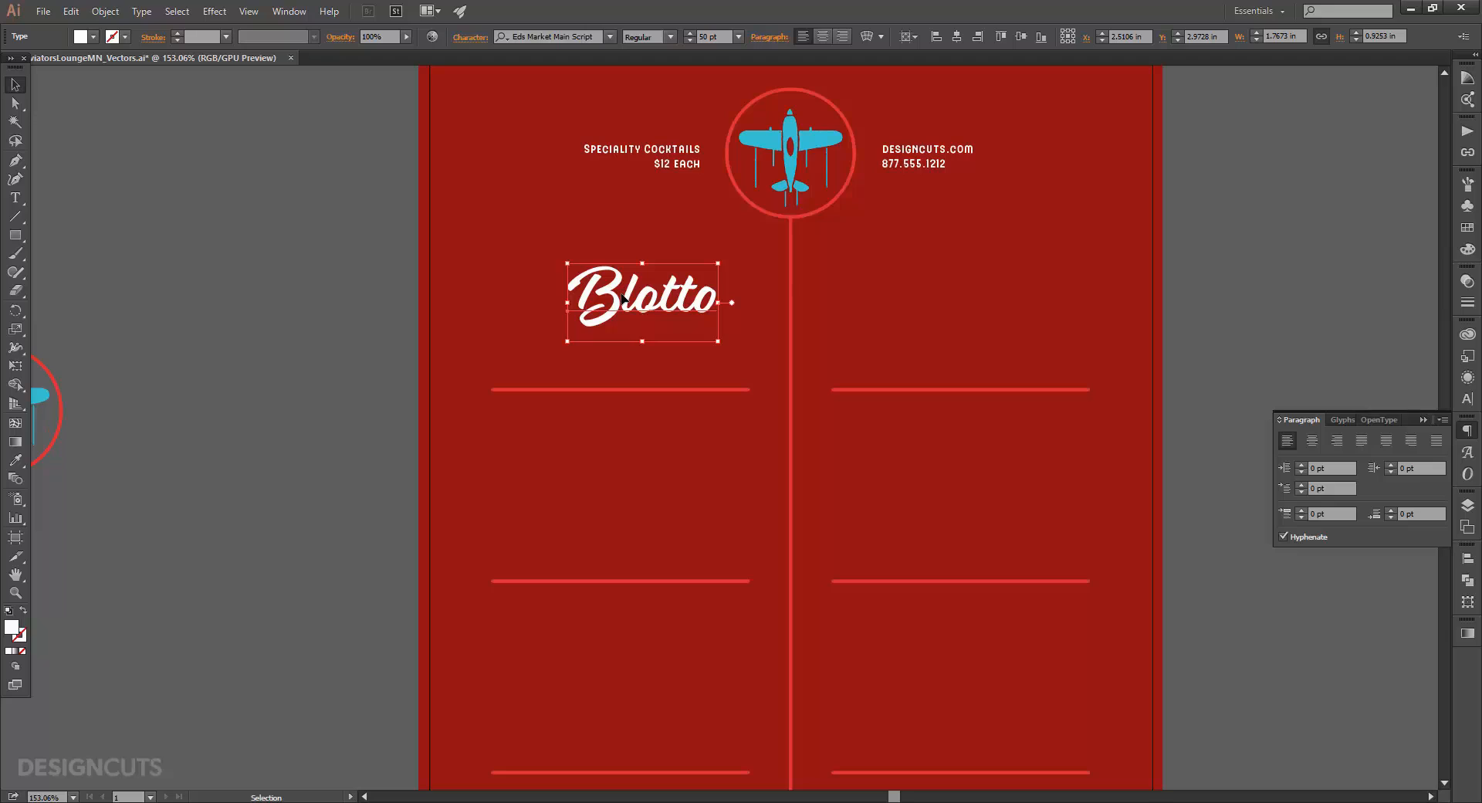
Step: Add a two-line ingredient text below "Blotto": "gin + vodka + absinthe" and "+ brandy + blackberry liqueur"
left_click(17, 202)
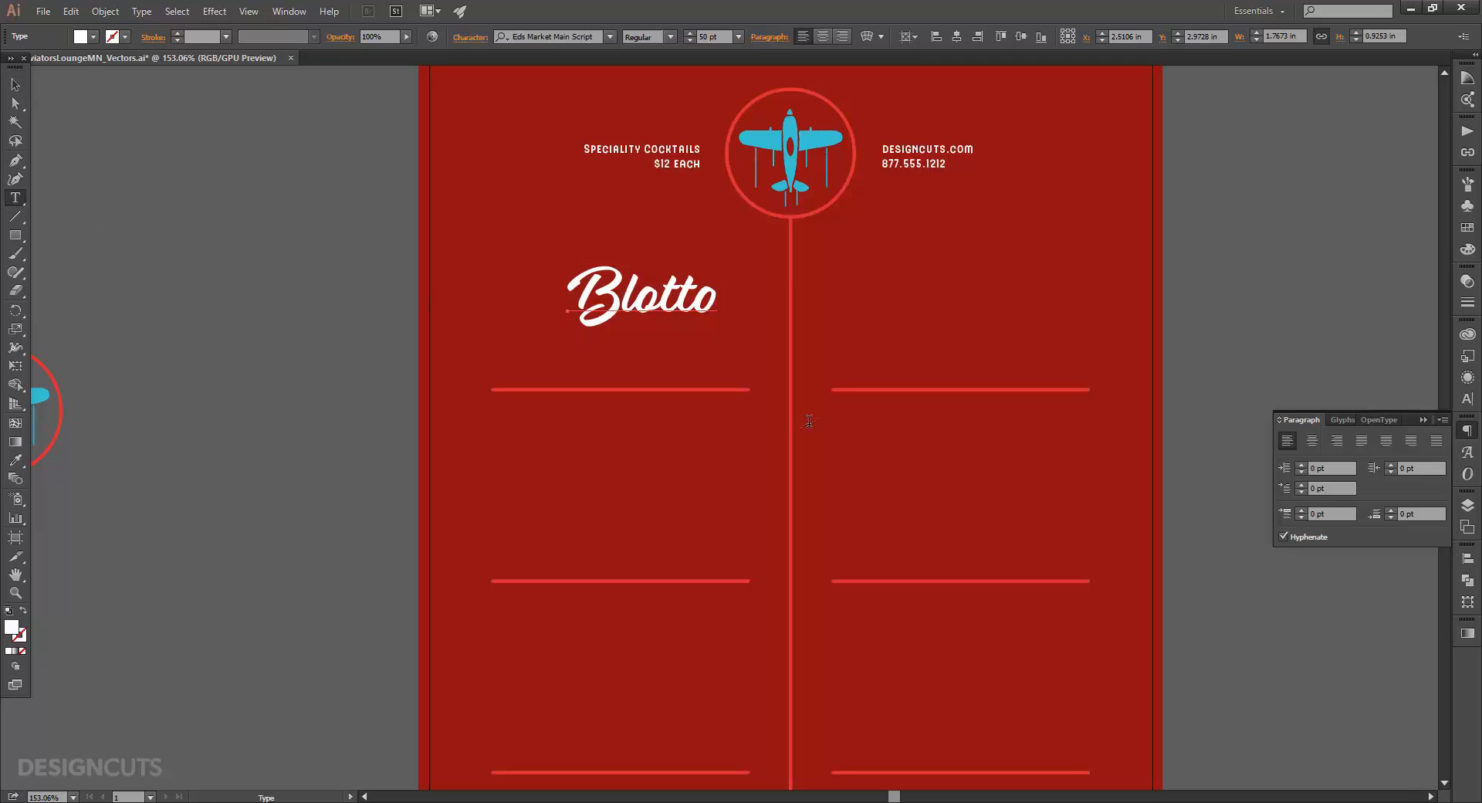
left_click(624, 359)
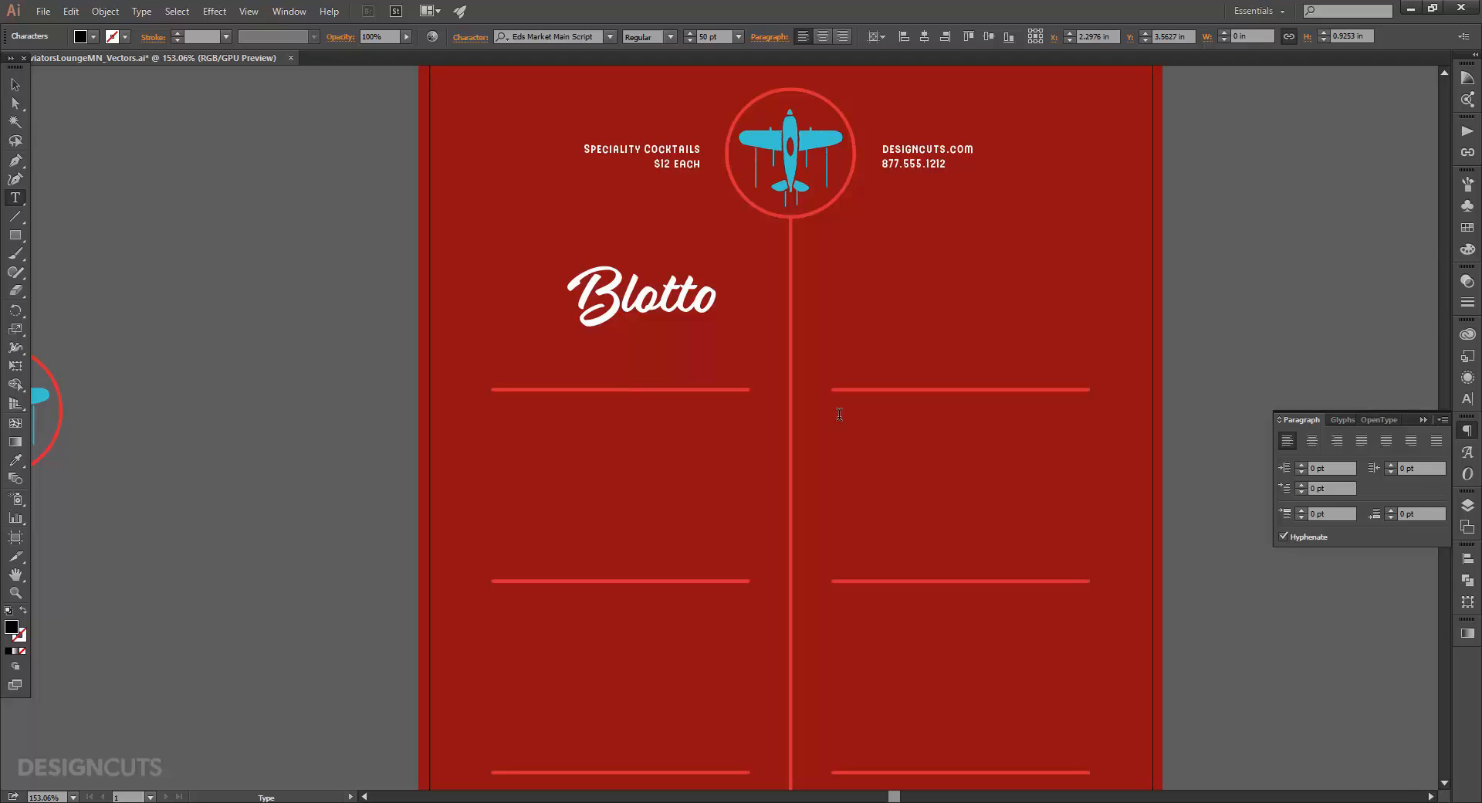
type("gin + vodka + absinthe")
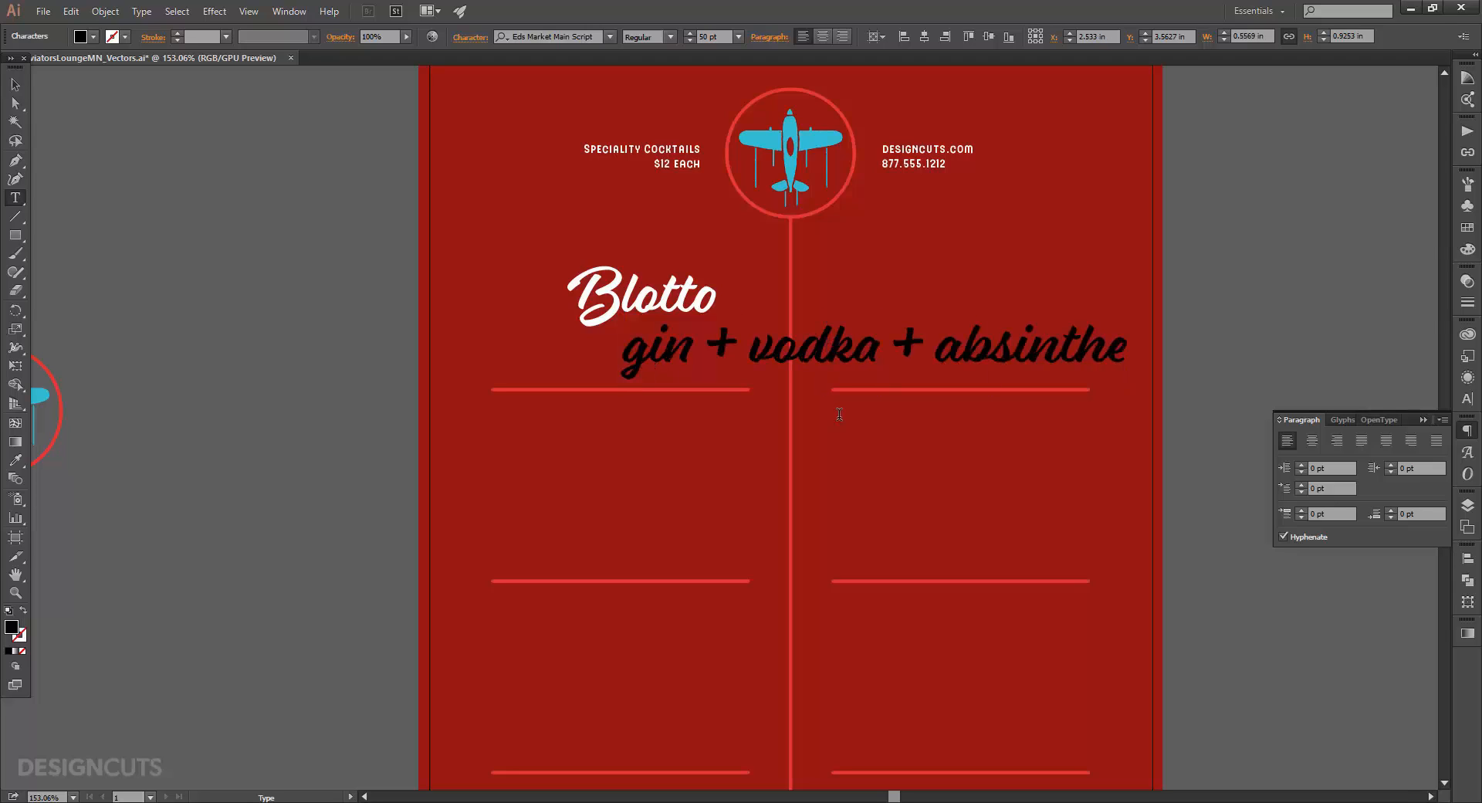
key("Return")
type("+ brandy +")
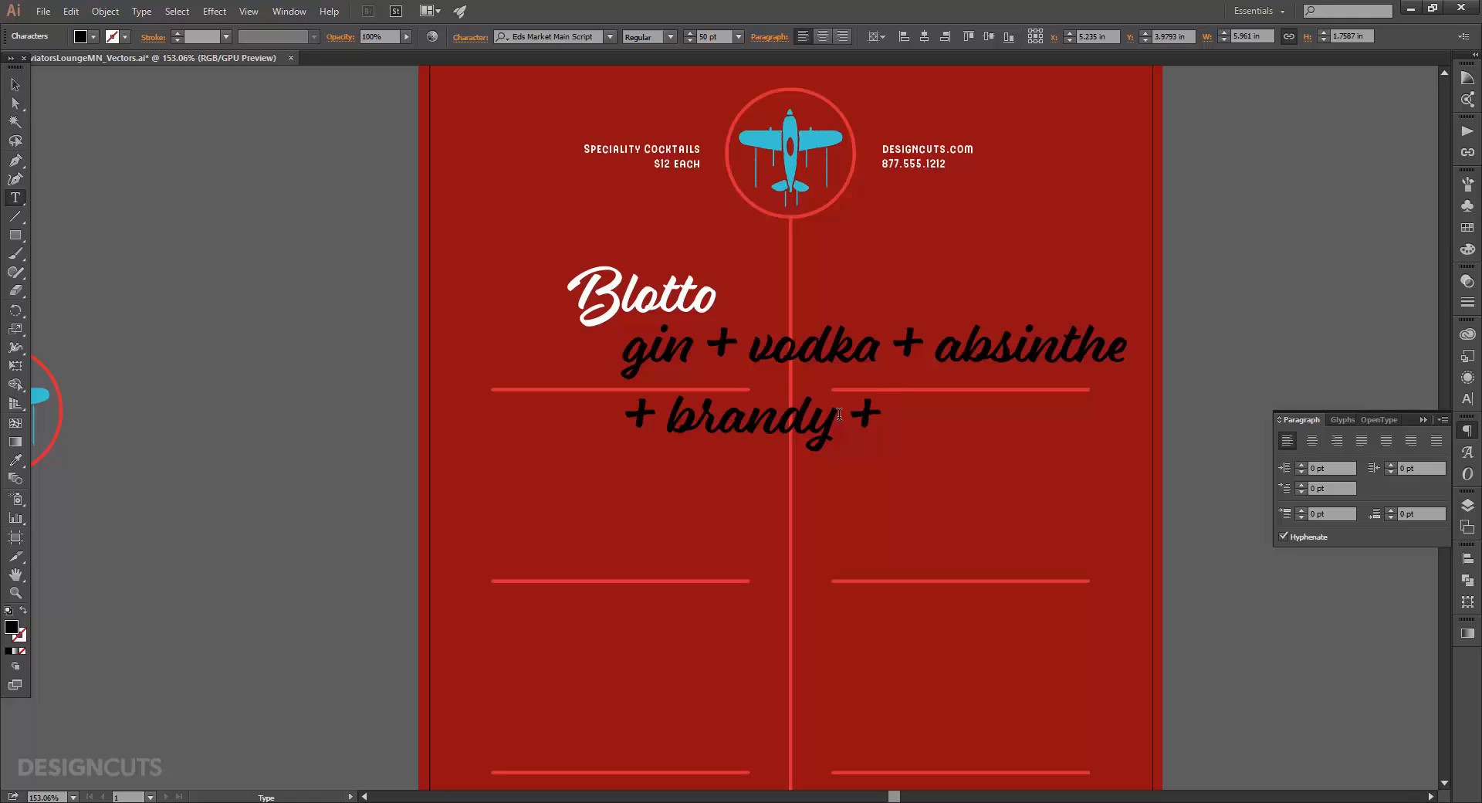
type(" blackberry liqueur")
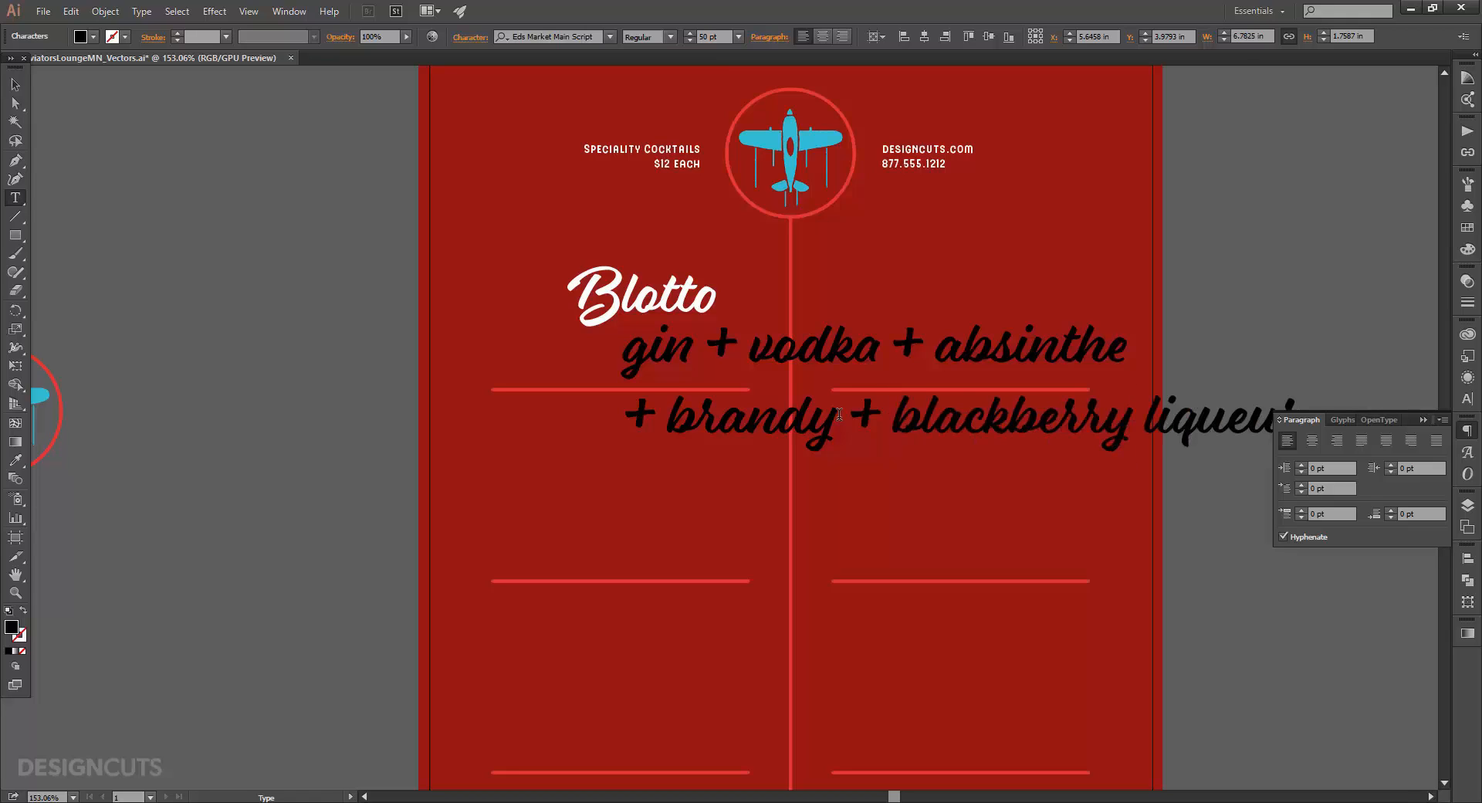
key("Escape")
Step: Set the ingredient text in Hipton Sans at 10 pt
left_click(1467, 398)
left_click(1326, 366)
type("hipton")
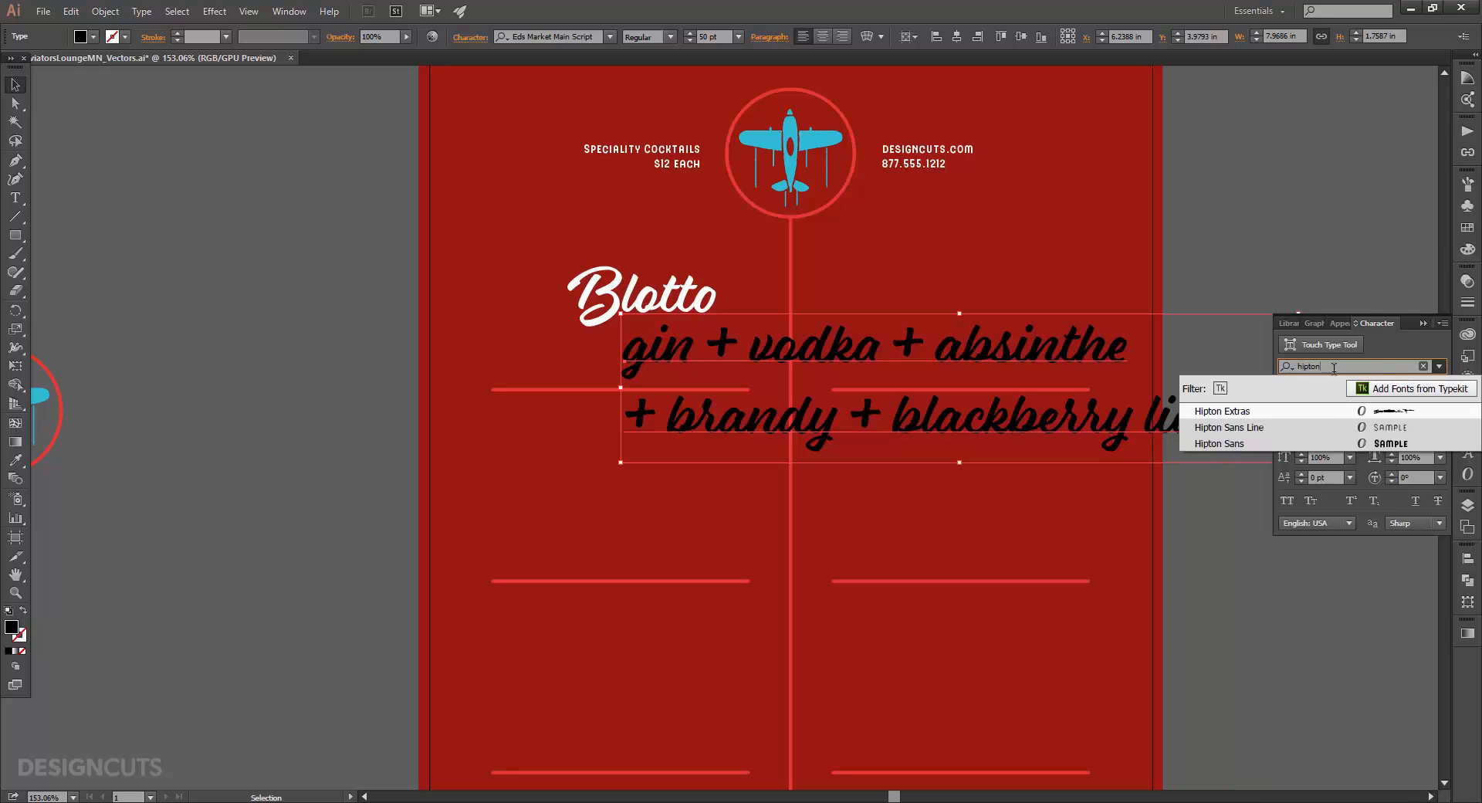
key("Down")
key("Down")
key("Return")
left_click(1350, 412)
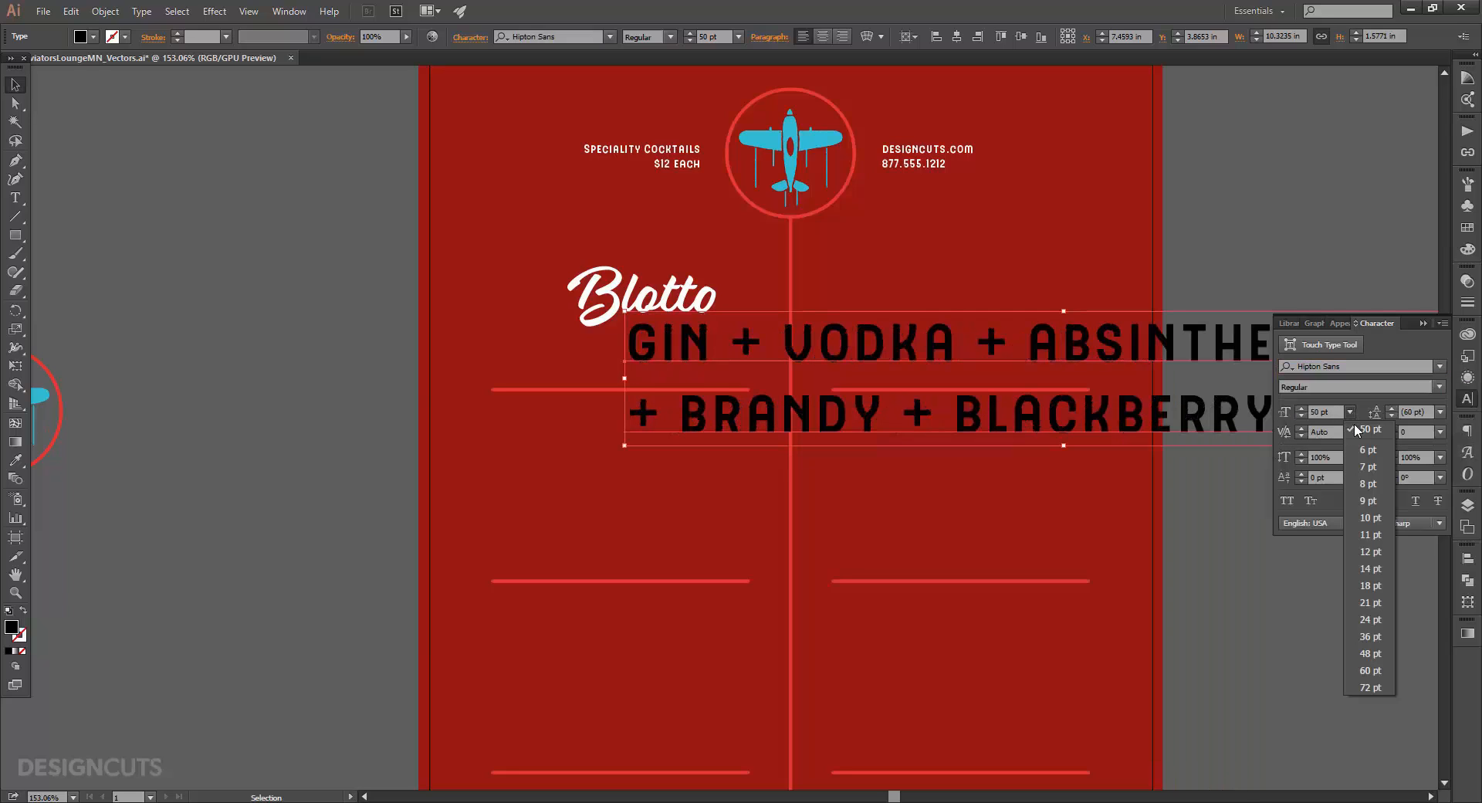
left_click(1386, 516)
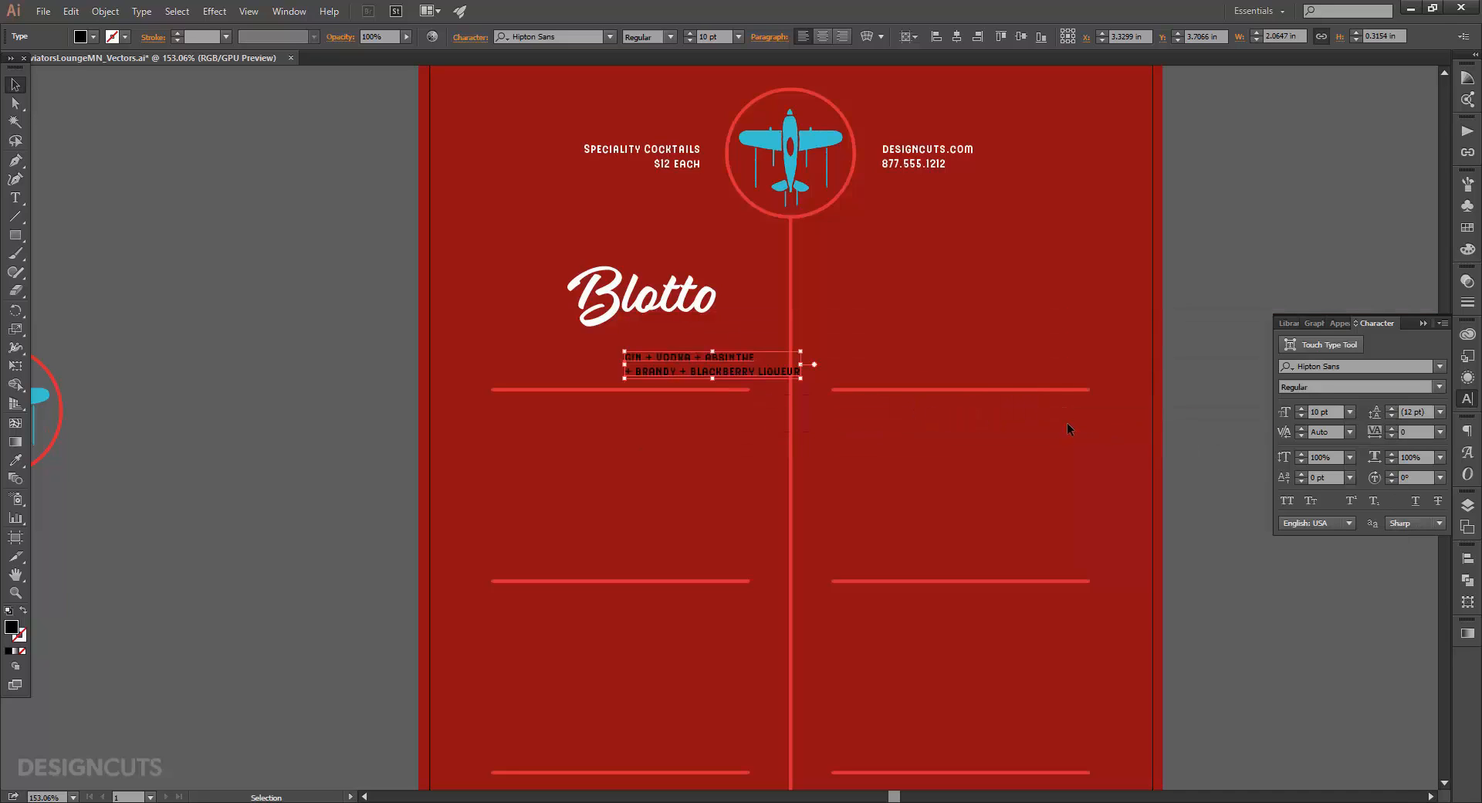
Step: Move the "Blotto" title slightly to the left and place the two-line ingredient text directly beneath it
mouse_move(734, 357)
left_mouse_down()
mouse_move(707, 343)
mouse_move(732, 361)
left_mouse_up()
left_click_drag(683, 297, 669, 297)
left_click(356, 260)
left_click_drag(670, 361, 660, 310)
left_click(681, 310, "shift")
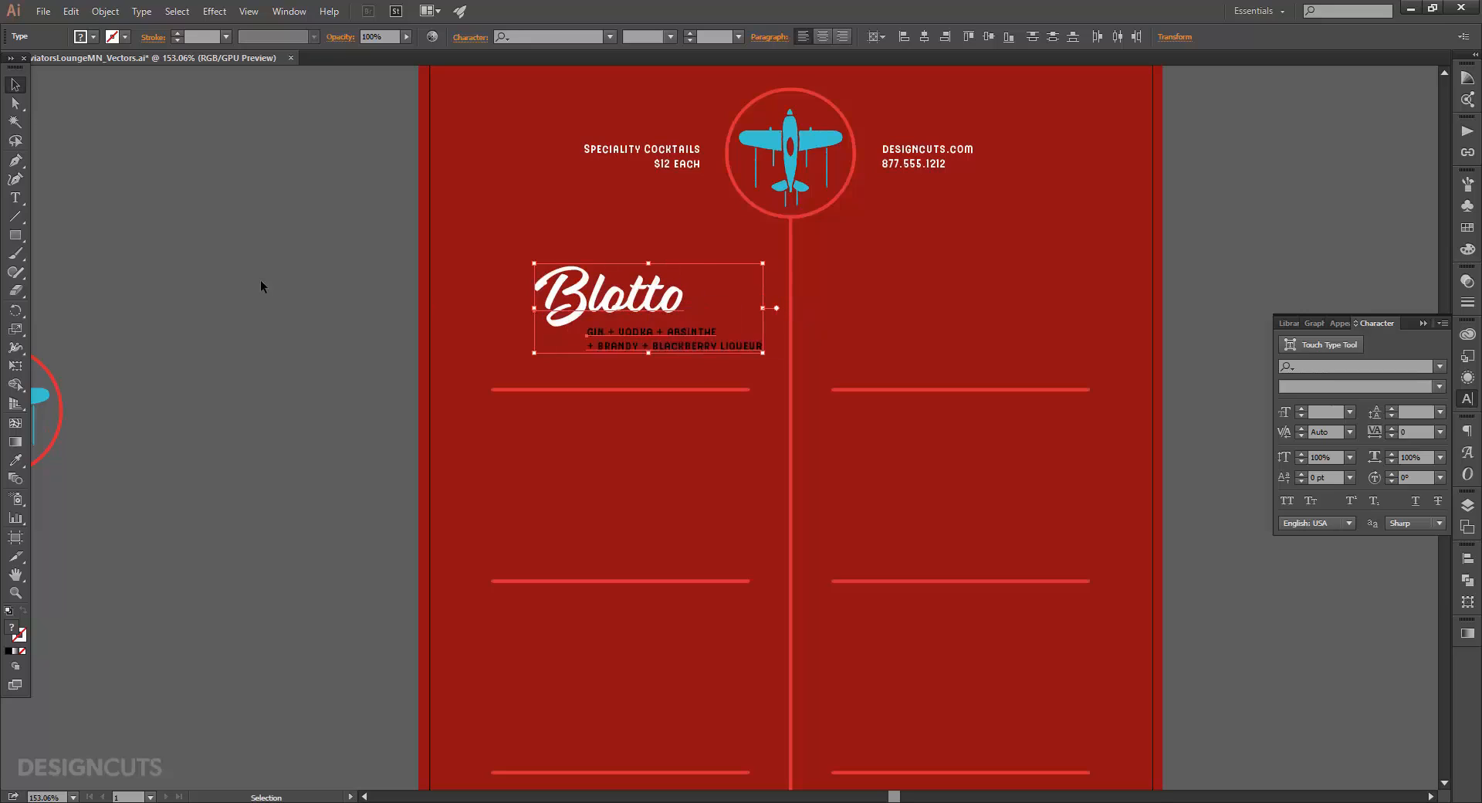
left_click(288, 278)
Step: Add a single-character text "I" beside "Blotto" and set it in Cosmopolitan Extras Bold
key("t")
left_click(497, 354)
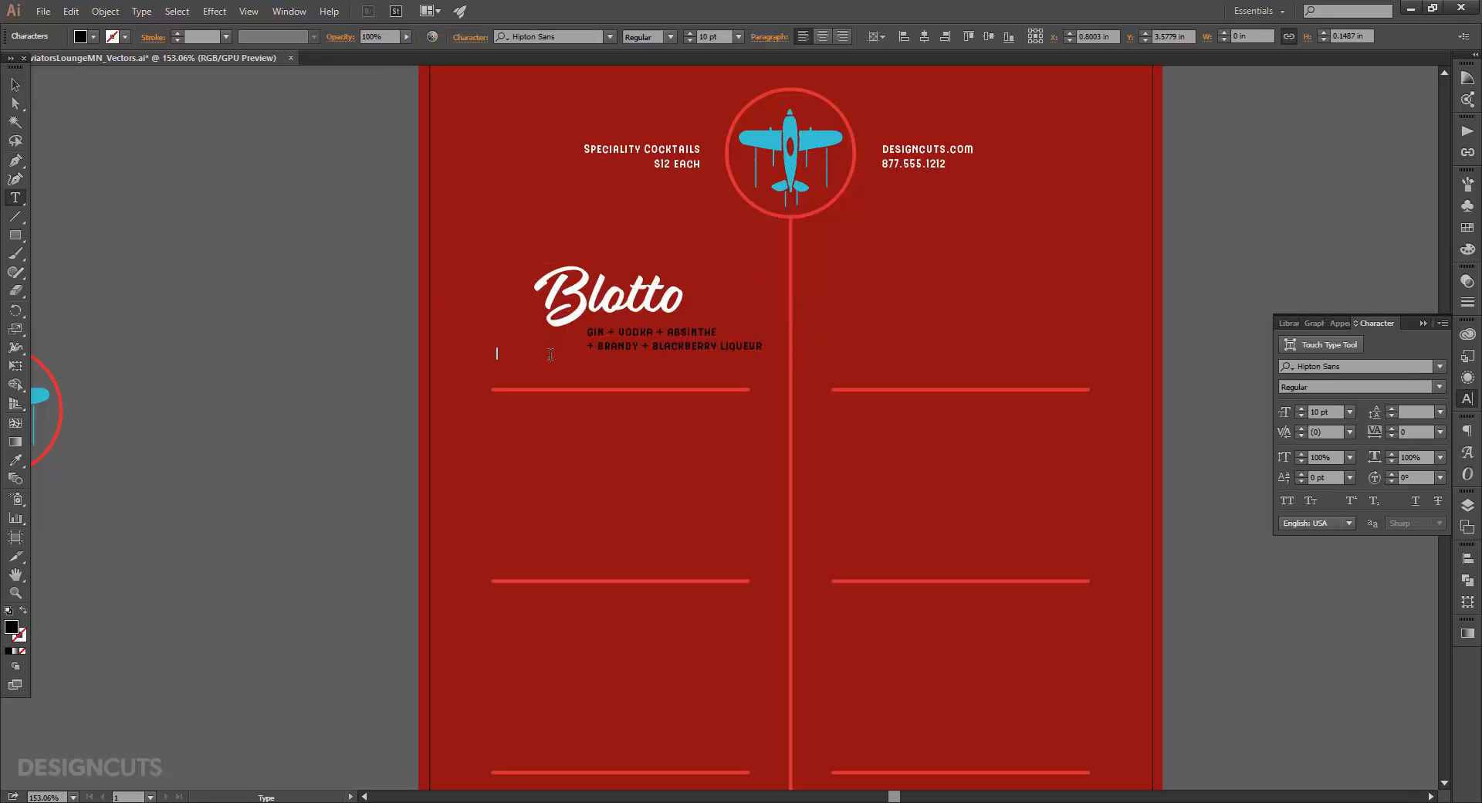
type("I")
key("Escape")
left_click(1360, 365)
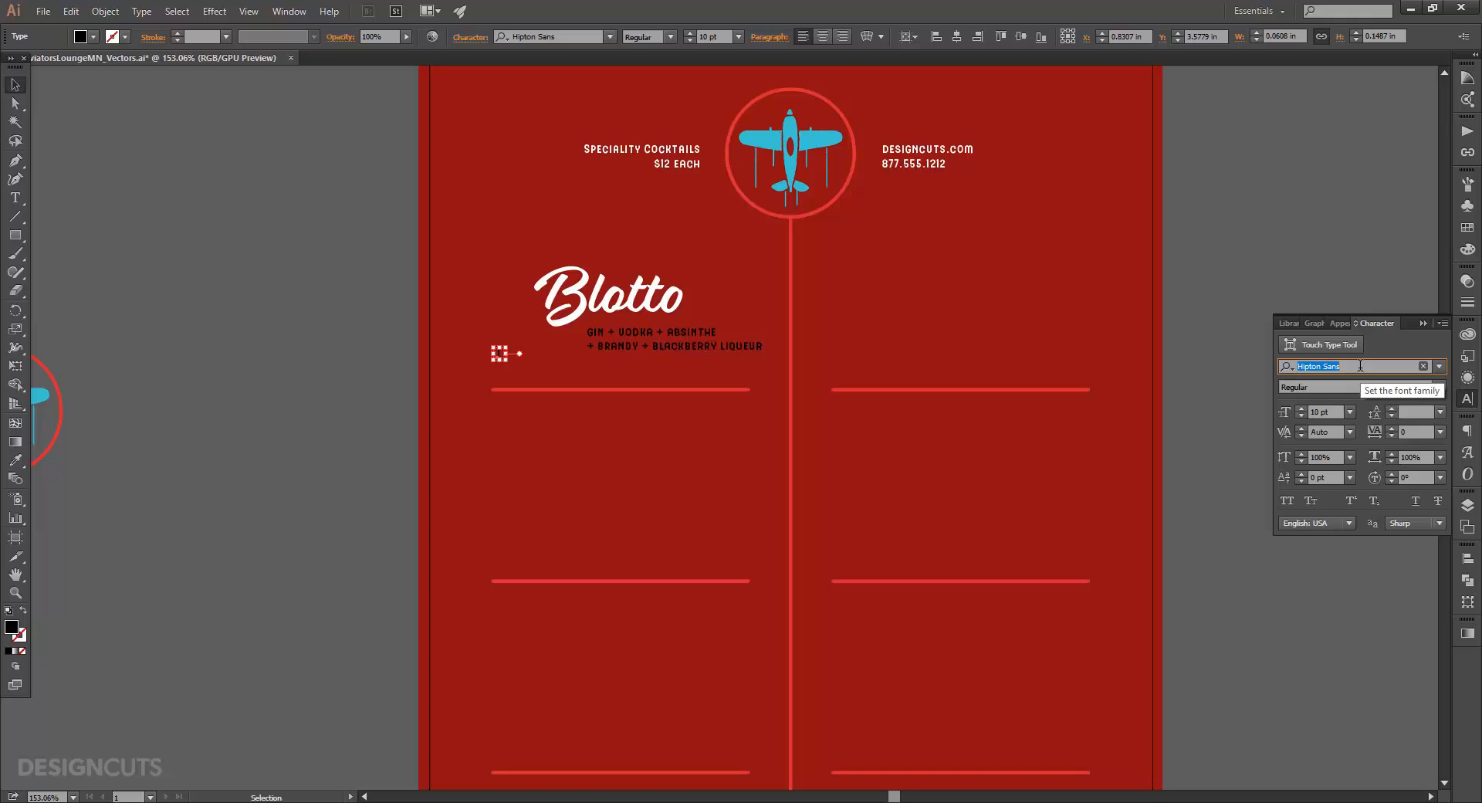
type("so")
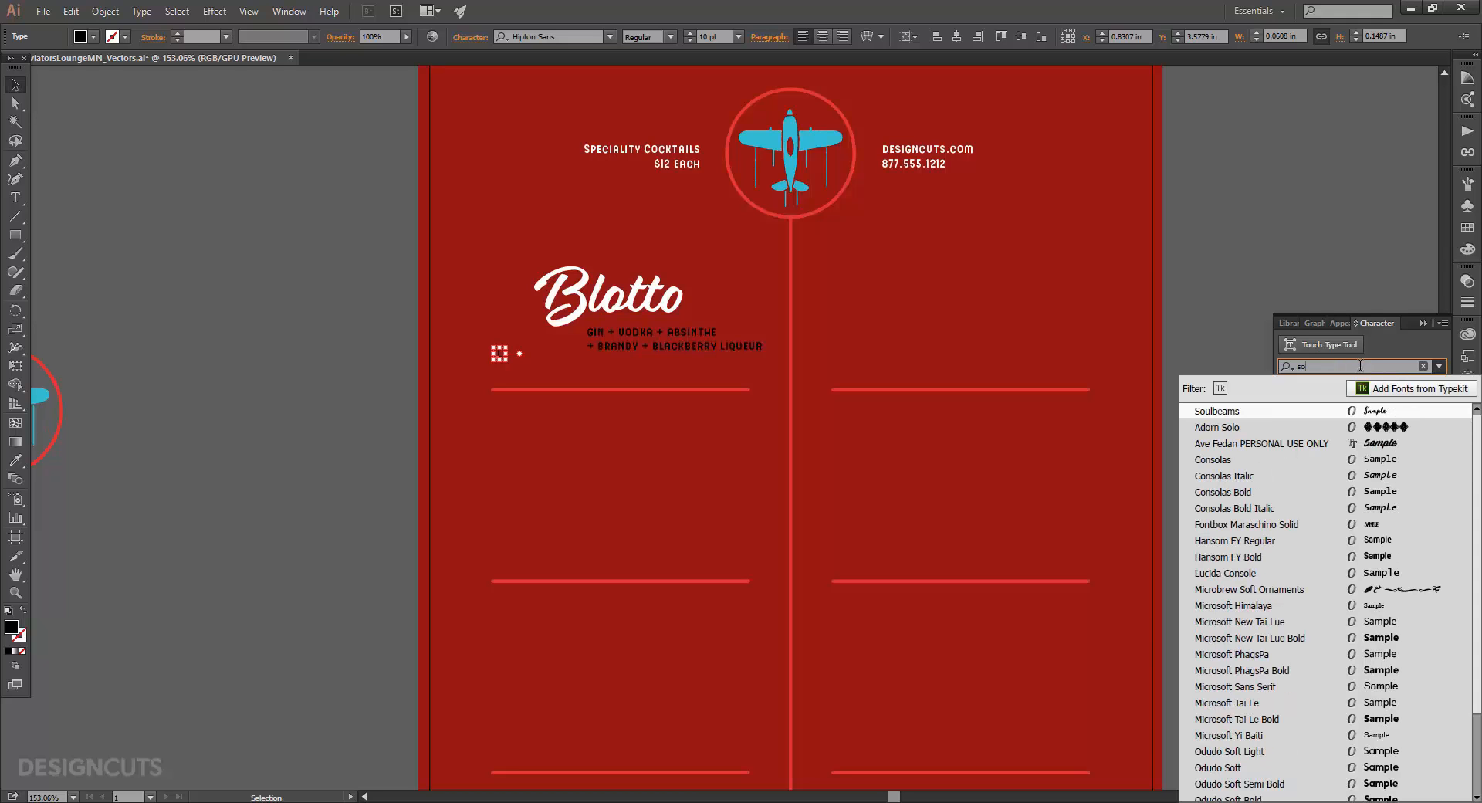
key("BackSpace")
key("BackSpace")
type("cosm")
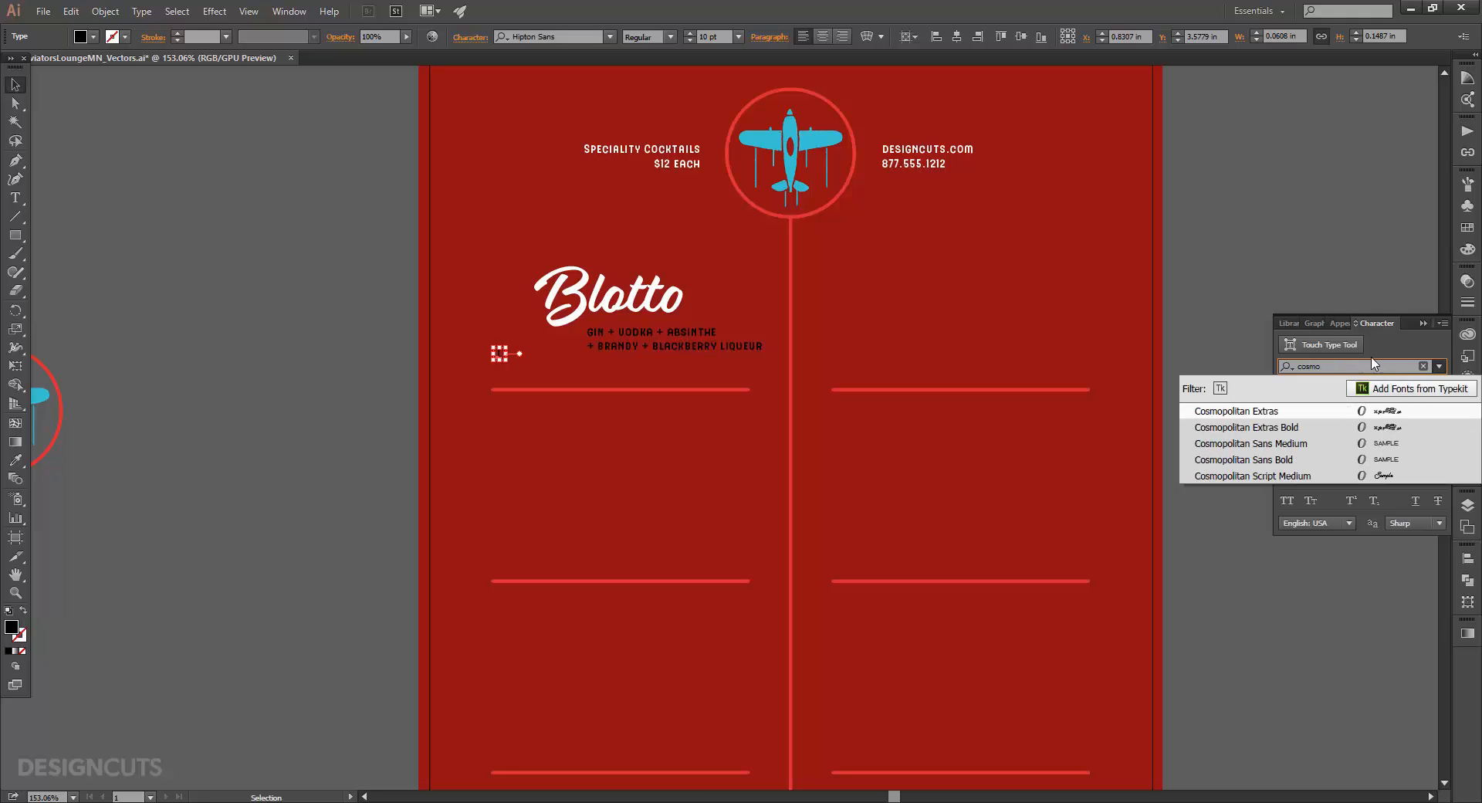
left_click(1328, 412)
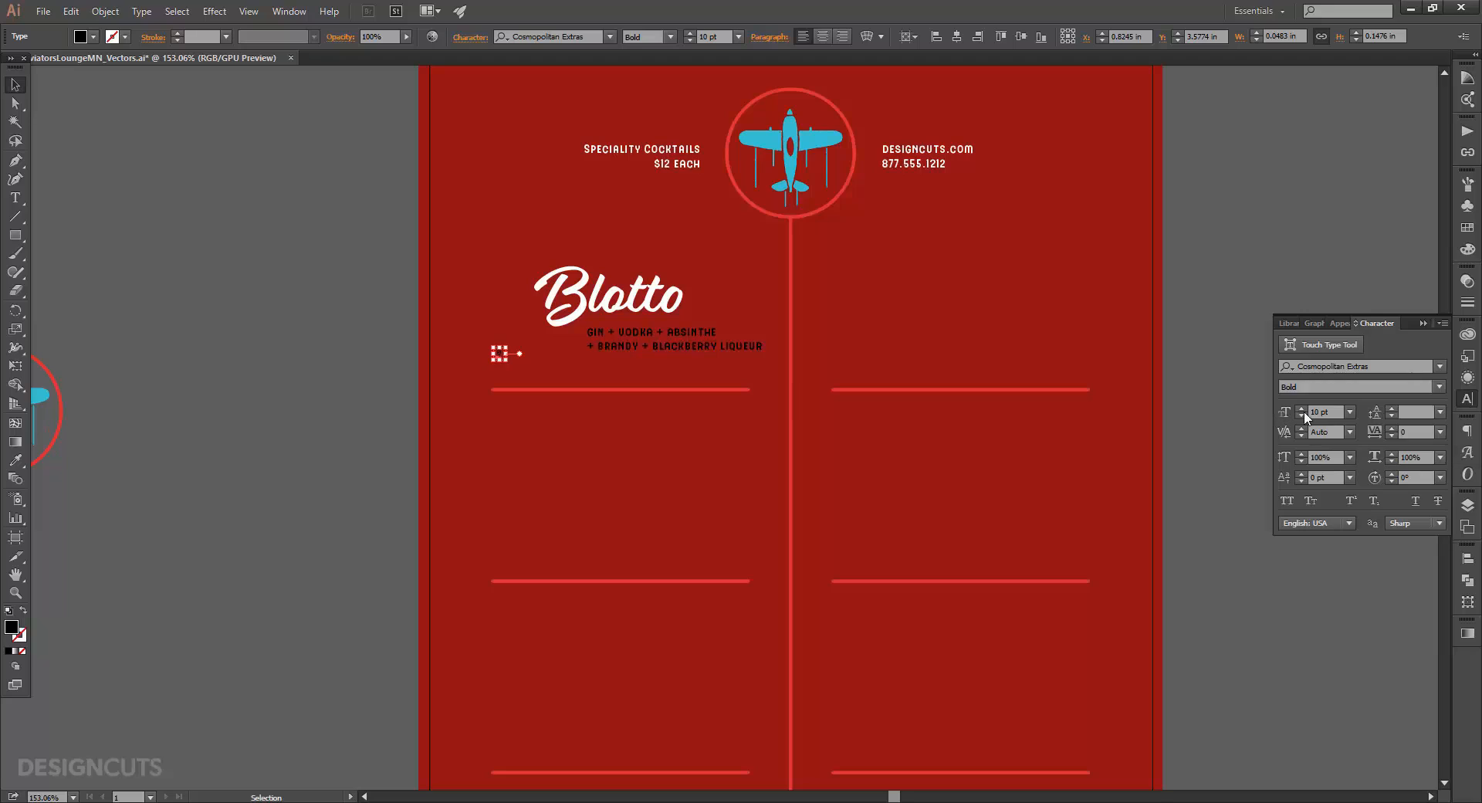
Step: Enlarge the wine glass glyph to 88 pt and rotate it by 22 degrees
double_click(1315, 411)
type("88")
key("Return")
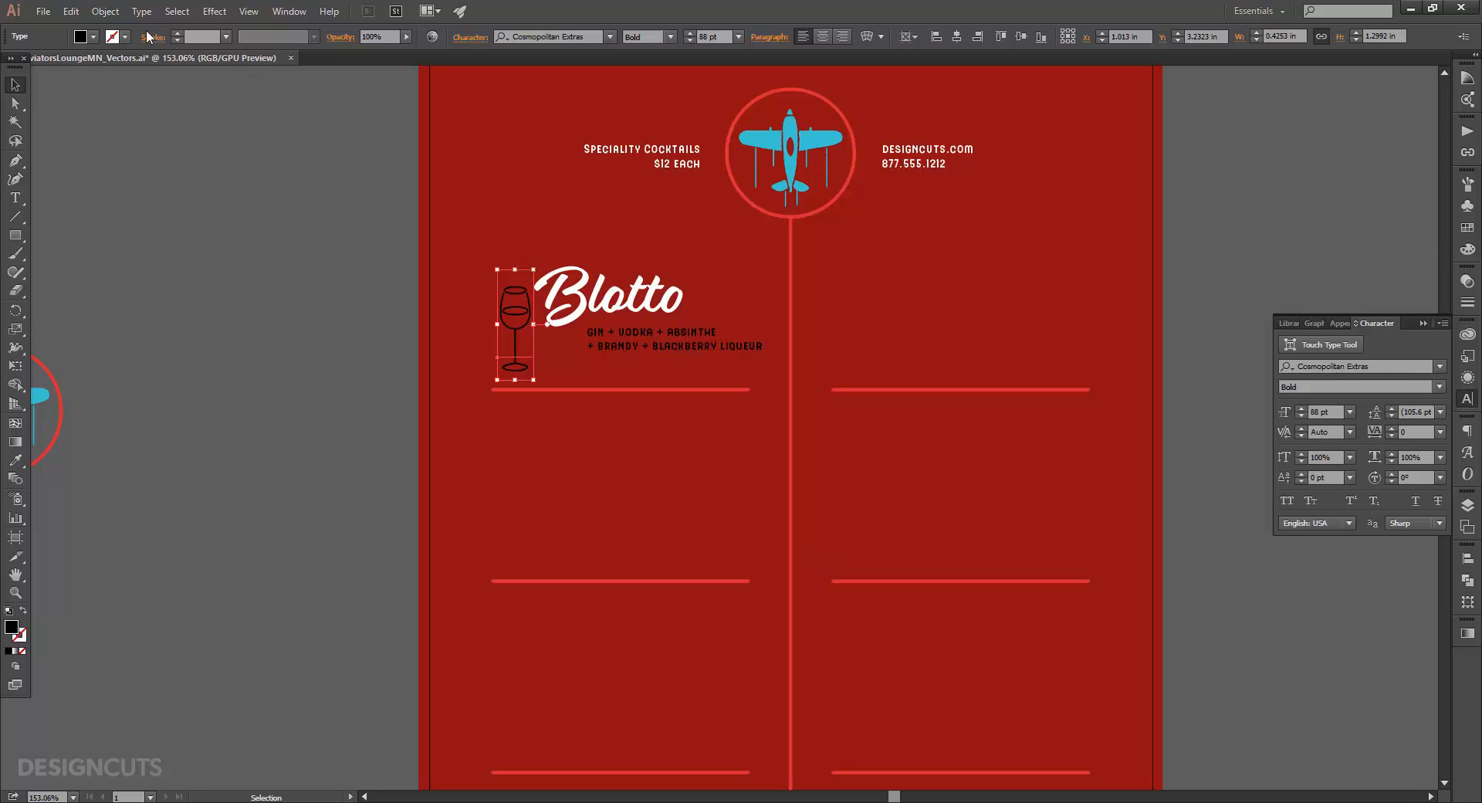
left_click(105, 11)
mouse_move(116, 35)
left_click(339, 69)
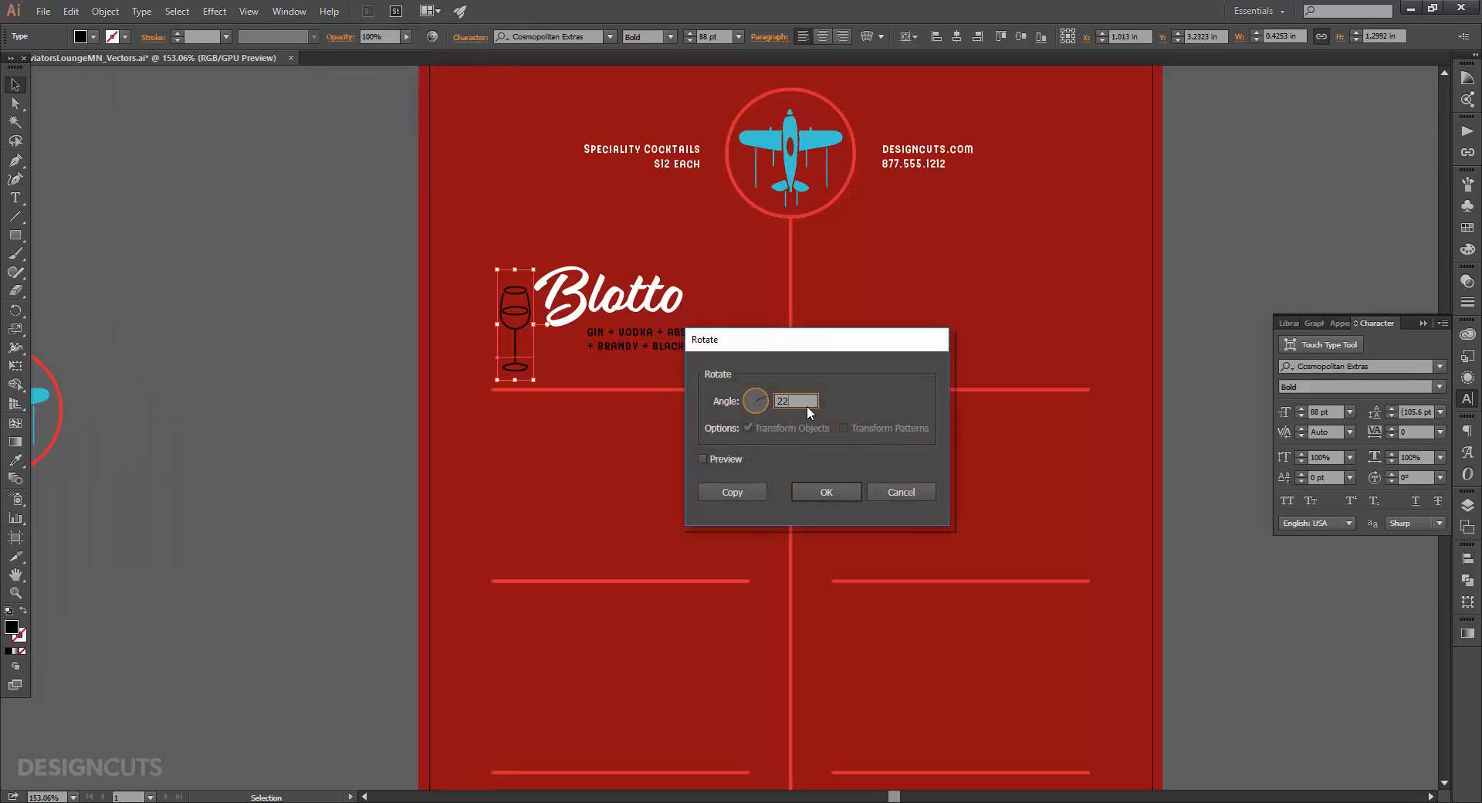
left_click(835, 492)
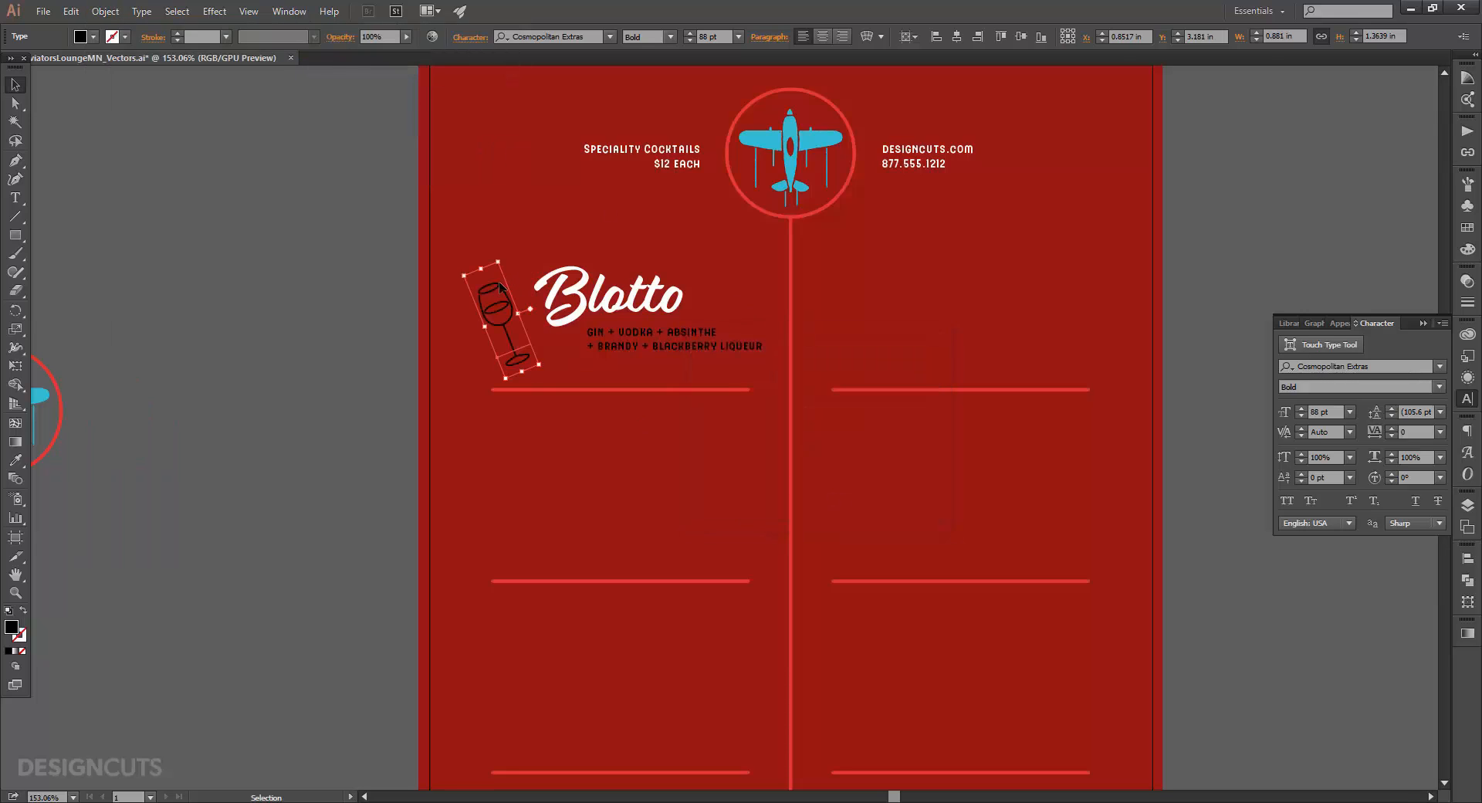
Step: Place the tilted glass close to the "B" of "Blotto" and shift glass, title and ingredients together slightly up and left
left_click_drag(500, 287, 517, 314)
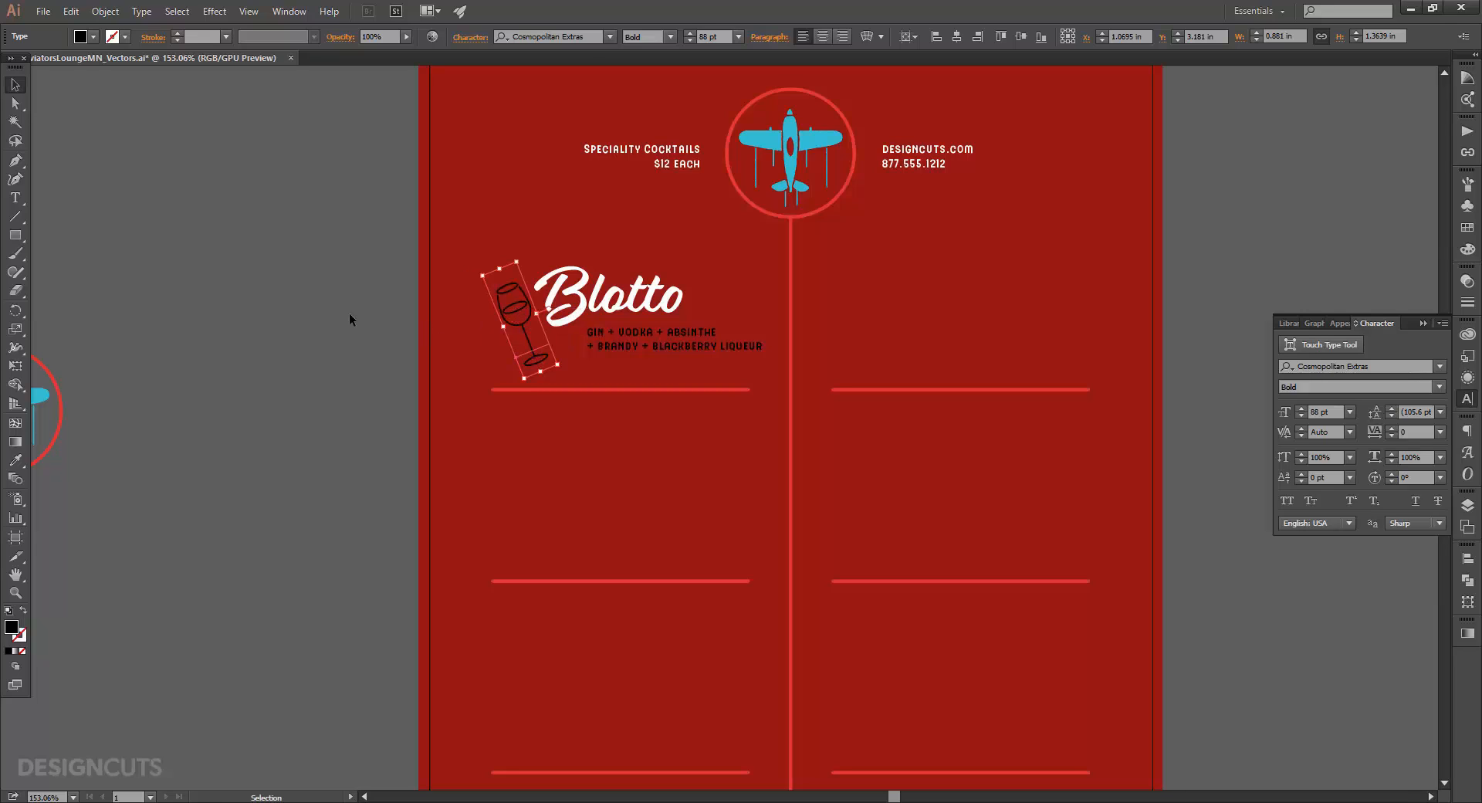
left_click(669, 349, "shift")
left_click(553, 314, "shift")
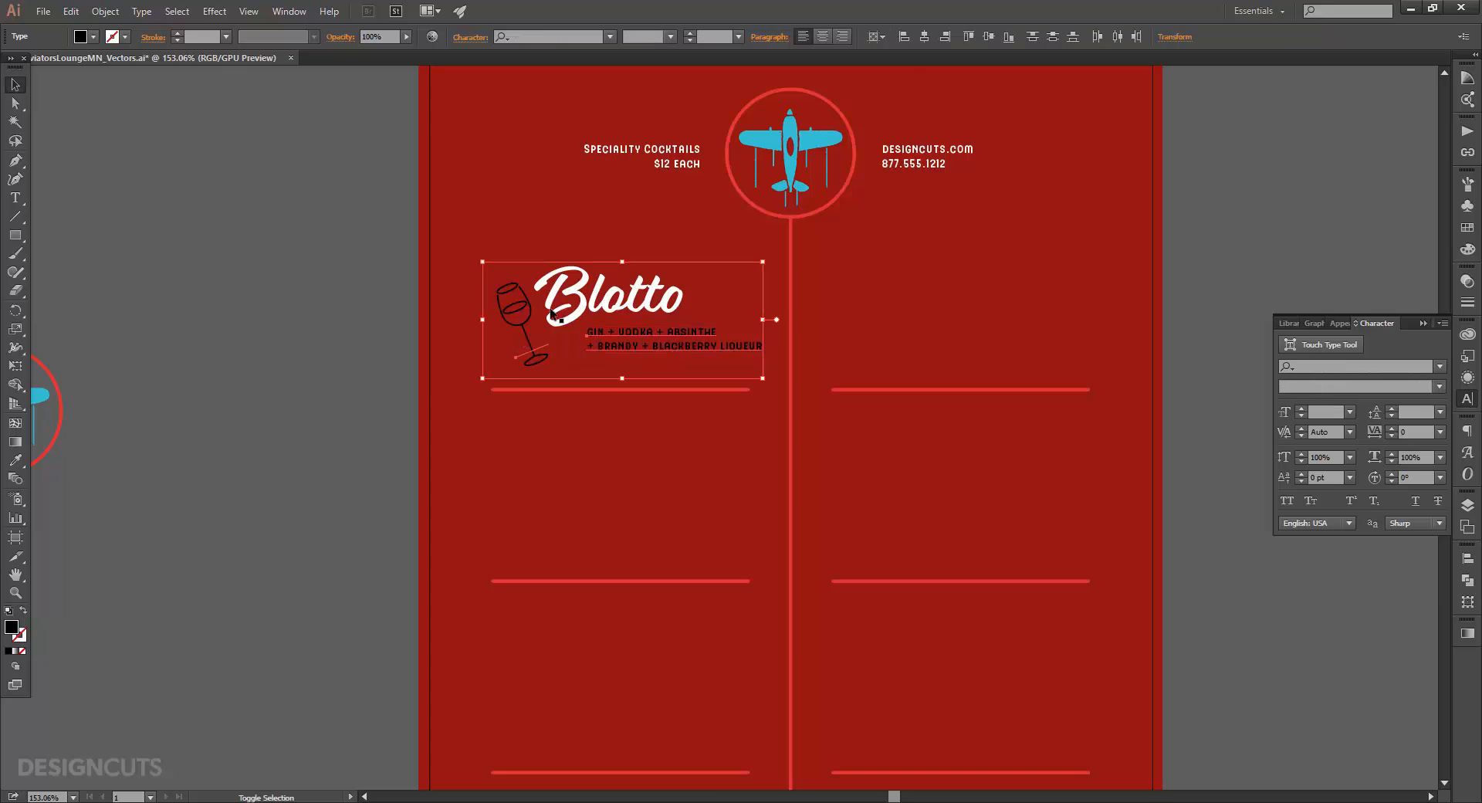
left_click_drag(630, 304, 664, 344)
left_click(352, 292)
Step: Add a two-line title "Fighting" / "The Booms" in the left column below the first dividing line
key("t")
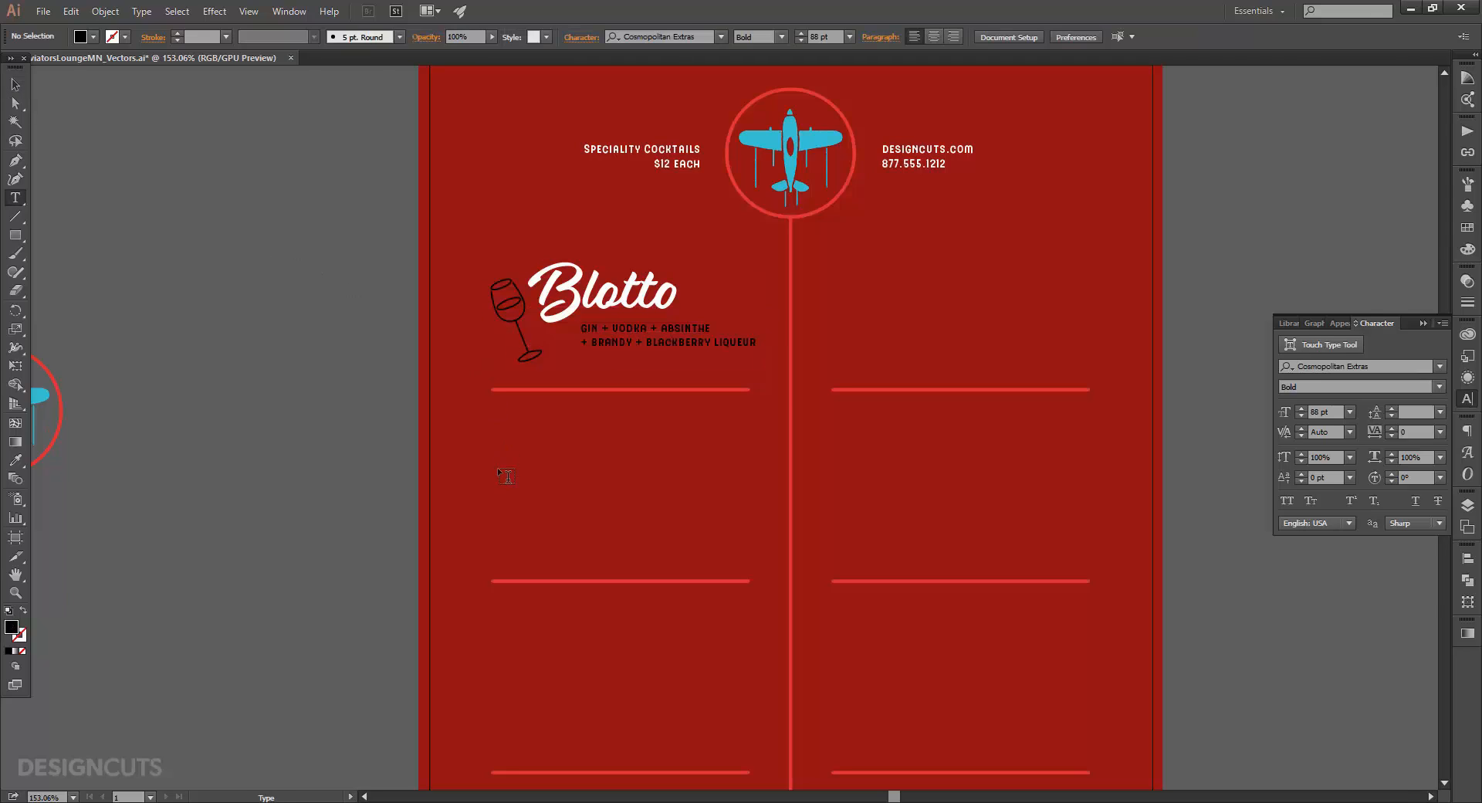
left_click(521, 449)
type("xmbalmed")
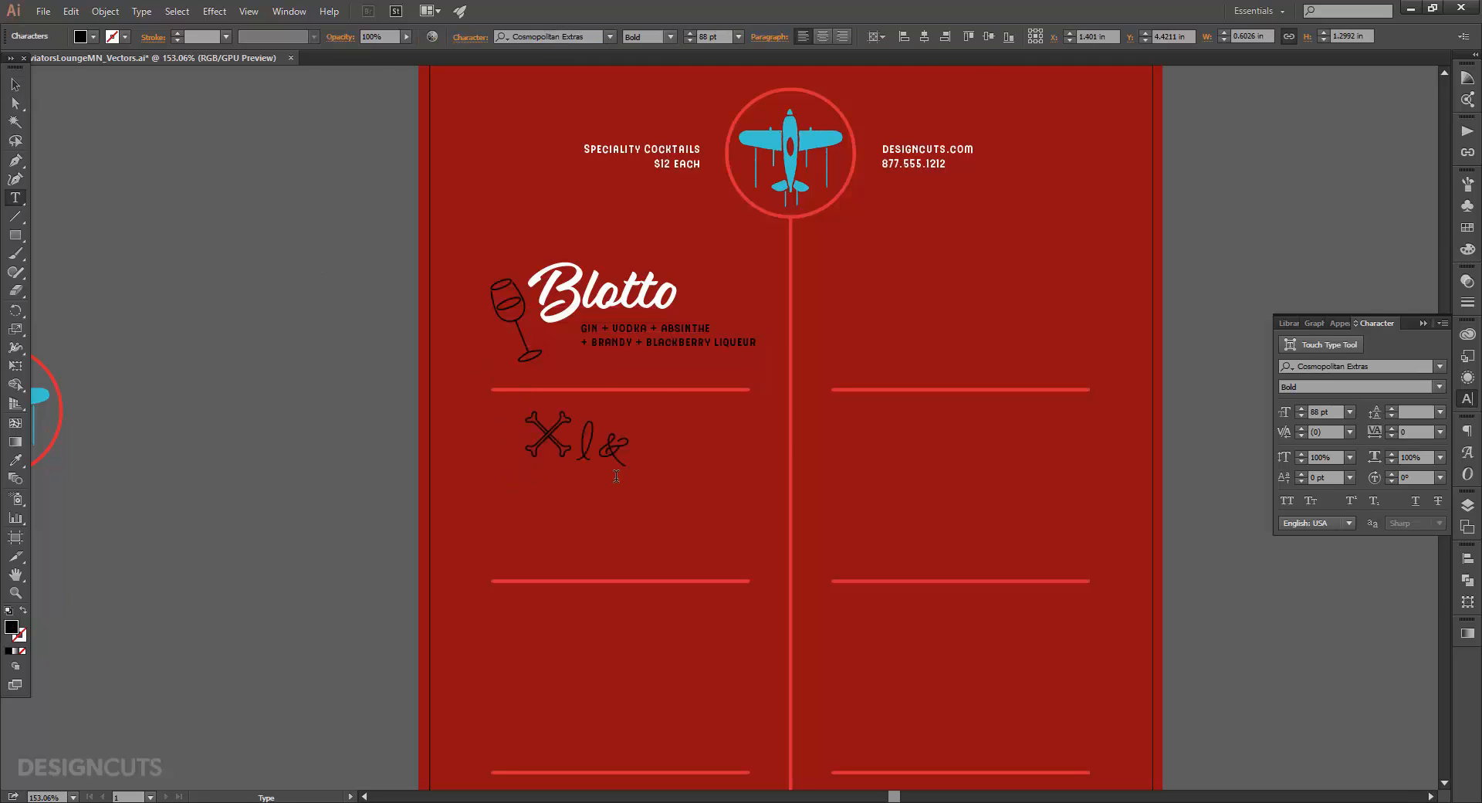
key("Return")
type("Cat")
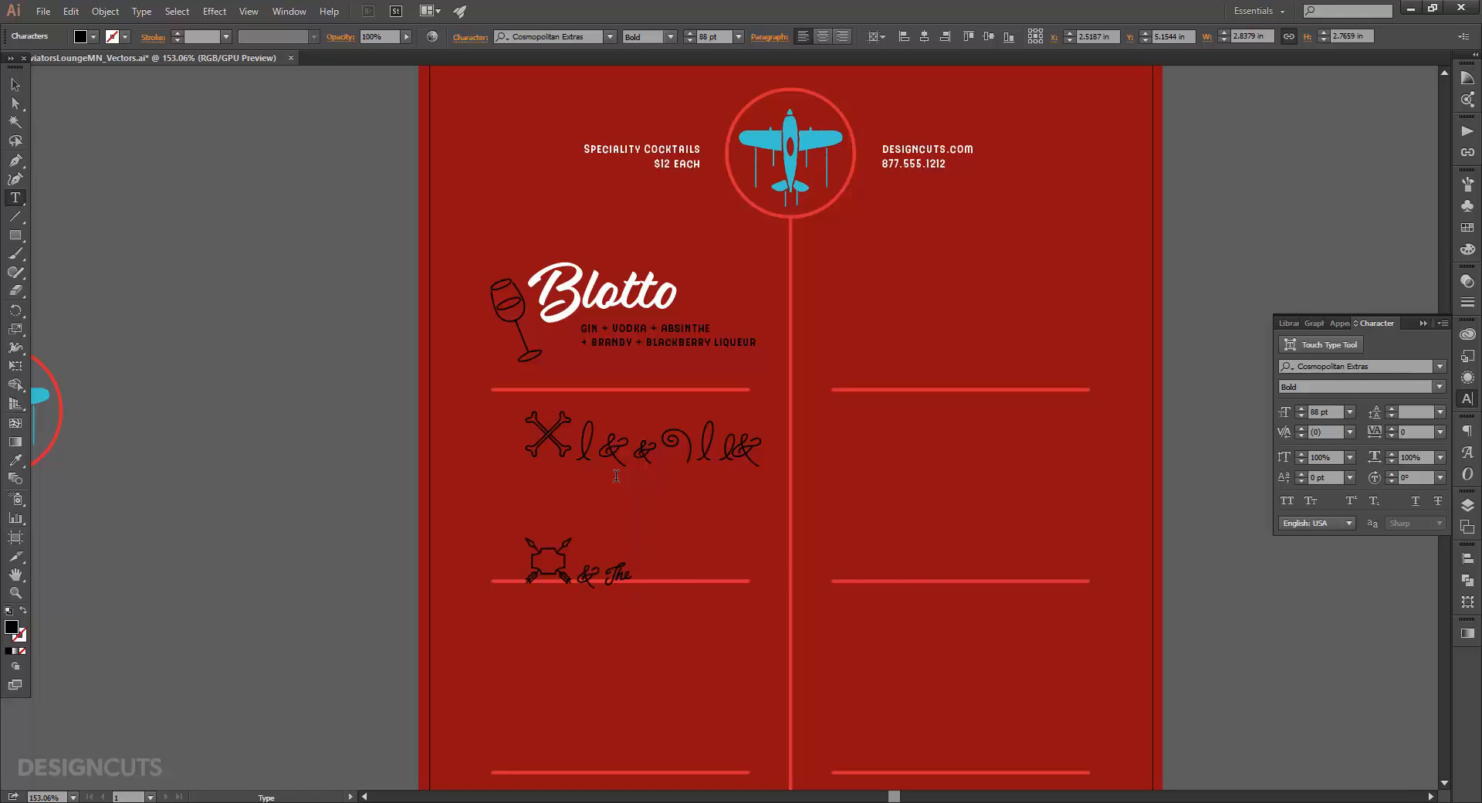
type(" Apple")
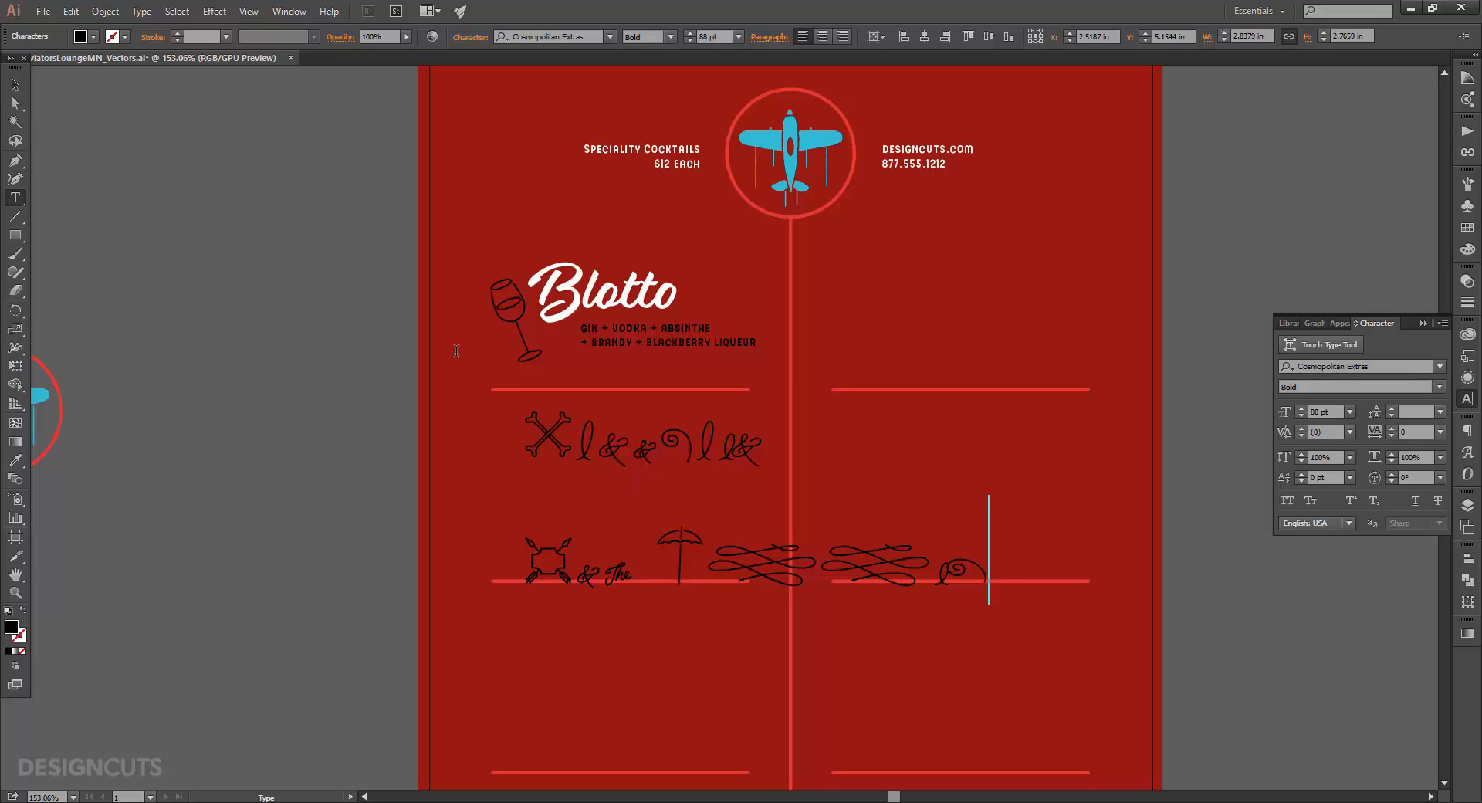
Step: Set the "Fighting The Booms" title in Aviator Regular at 38 pt
left_click(574, 37)
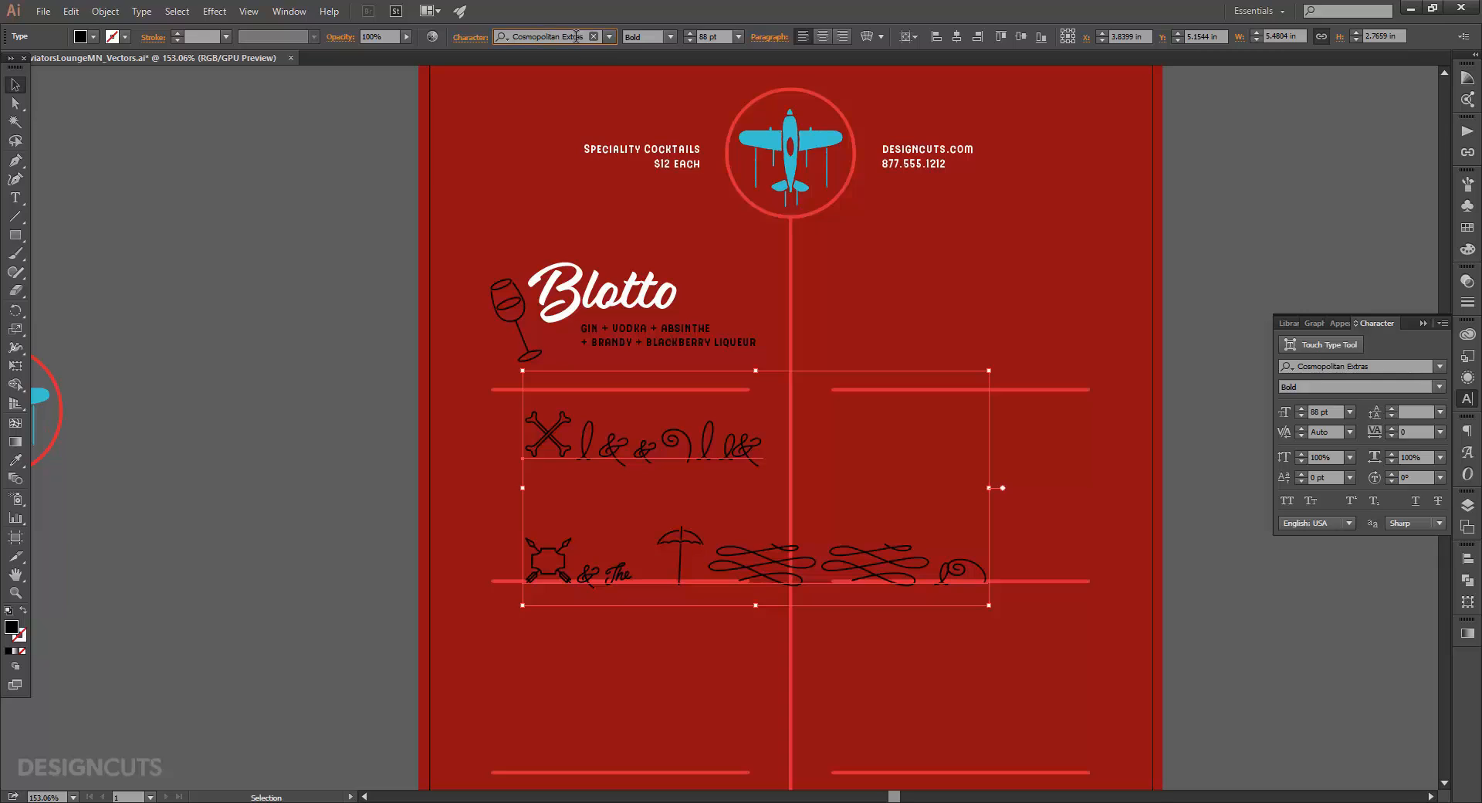
type("avi")
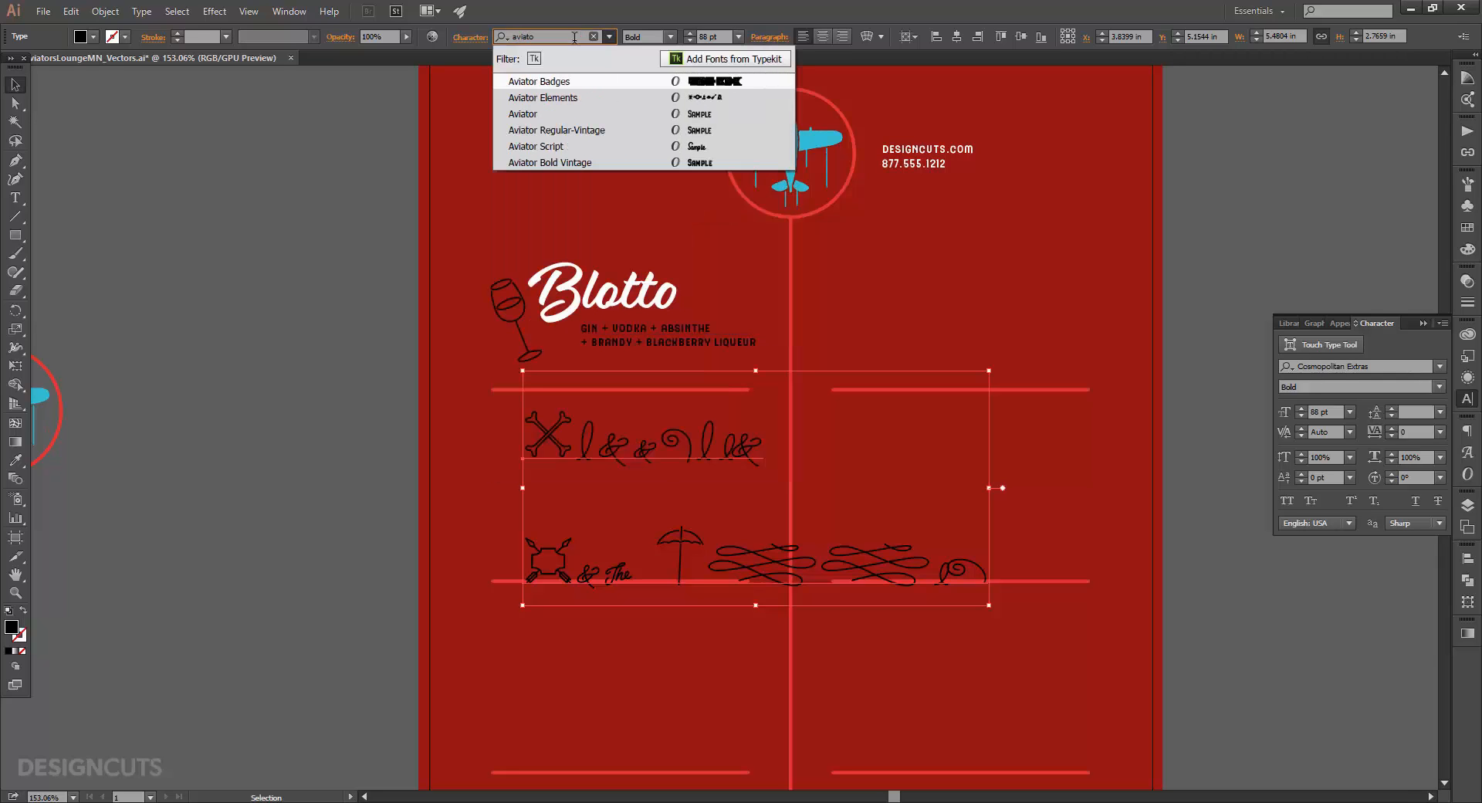
type("ato")
left_click(540, 114)
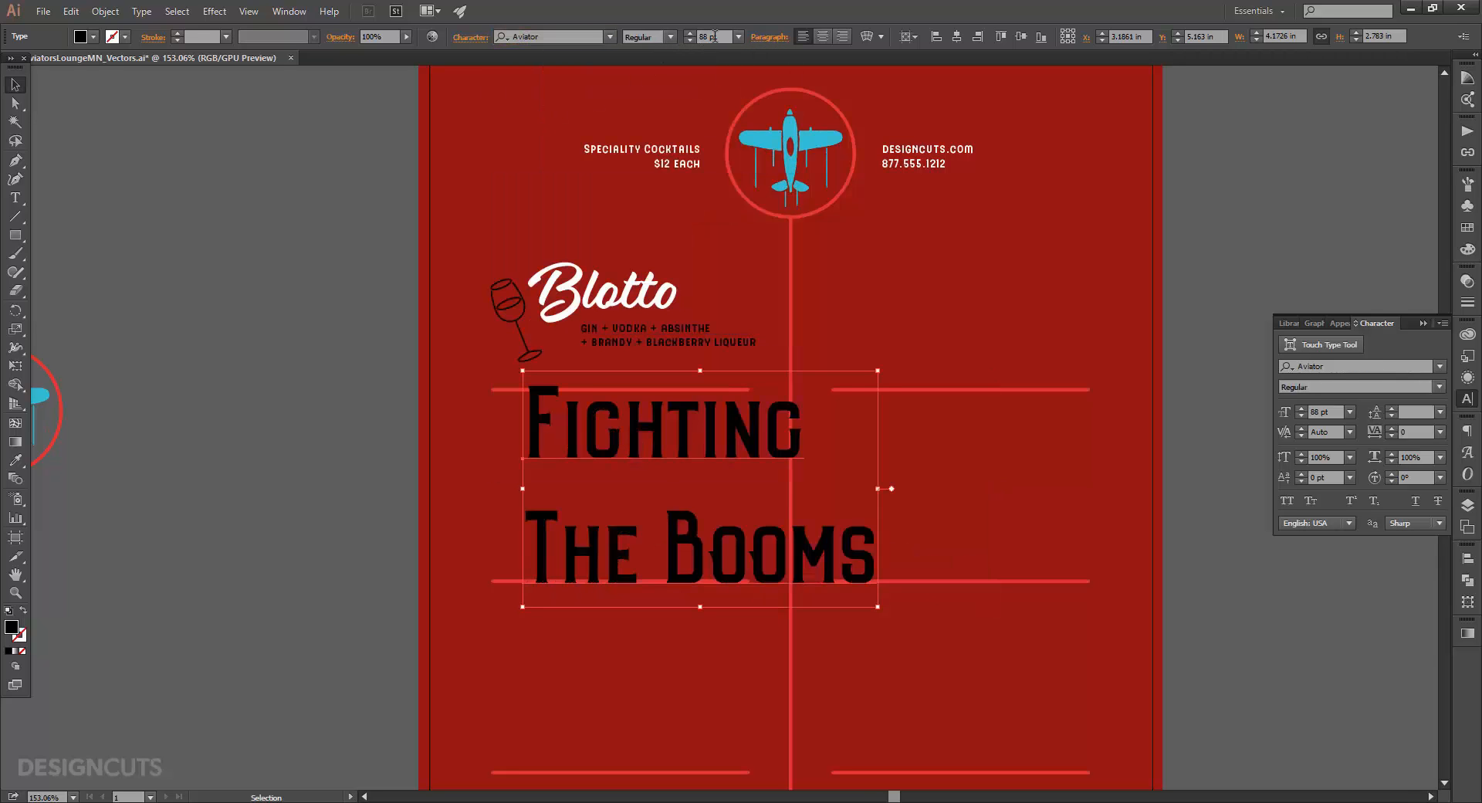
left_click(739, 36)
left_click(738, 36)
double_click(705, 36)
type("38")
key("Return")
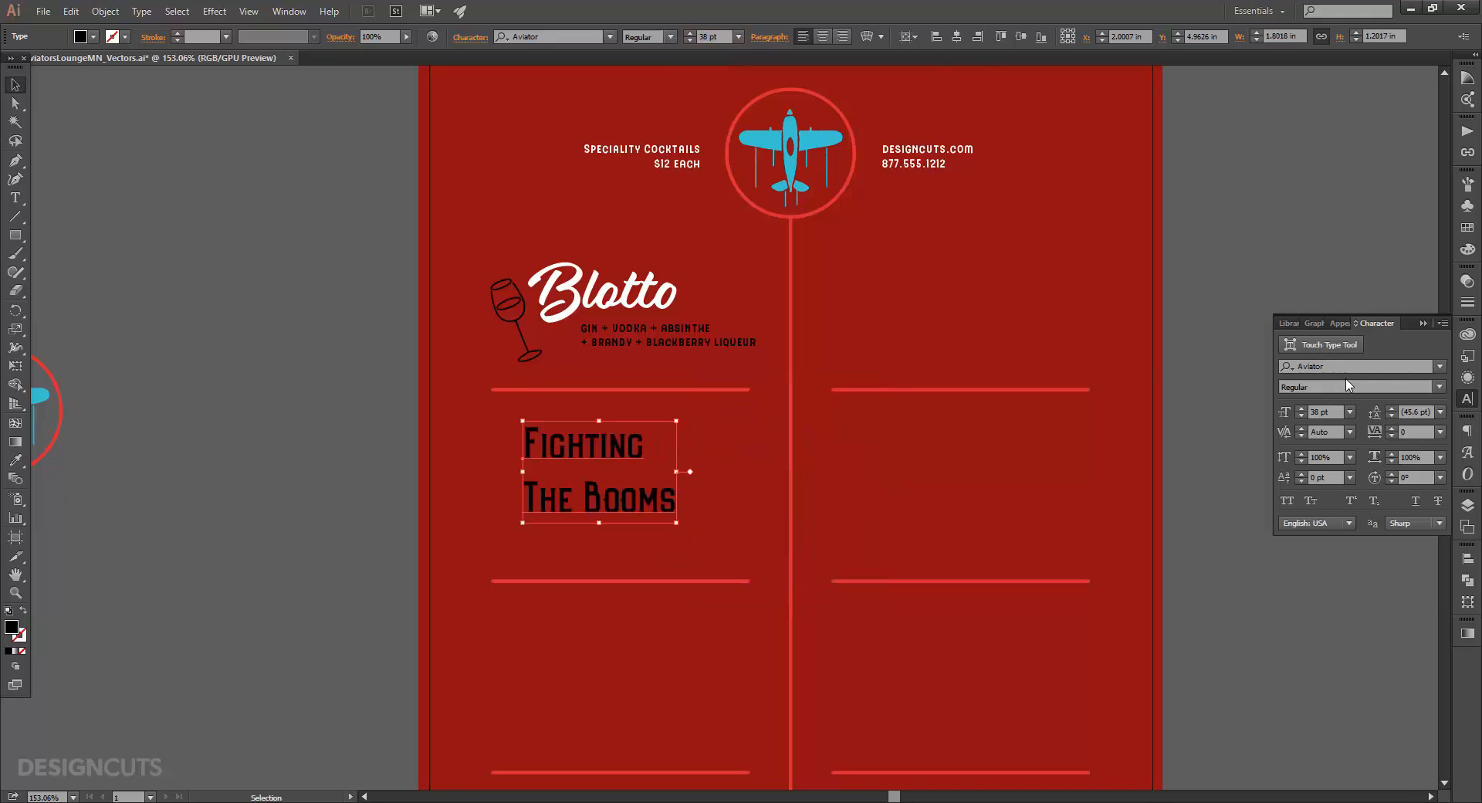
Step: Set the title's leading to 31 pt and indent the line "The Booms" with spaces
left_click(1429, 411)
left_click(1428, 411)
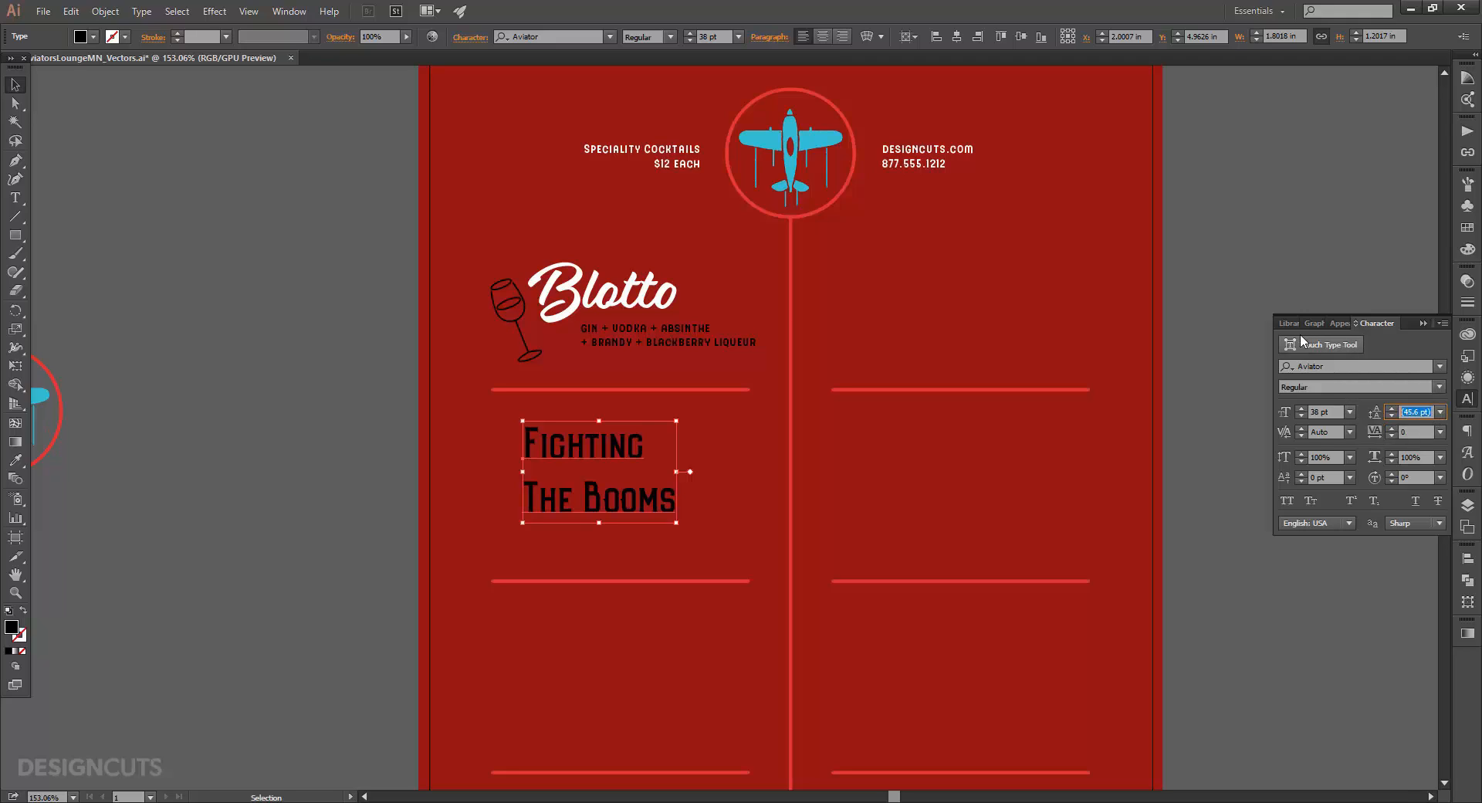
type("31")
key("Return")
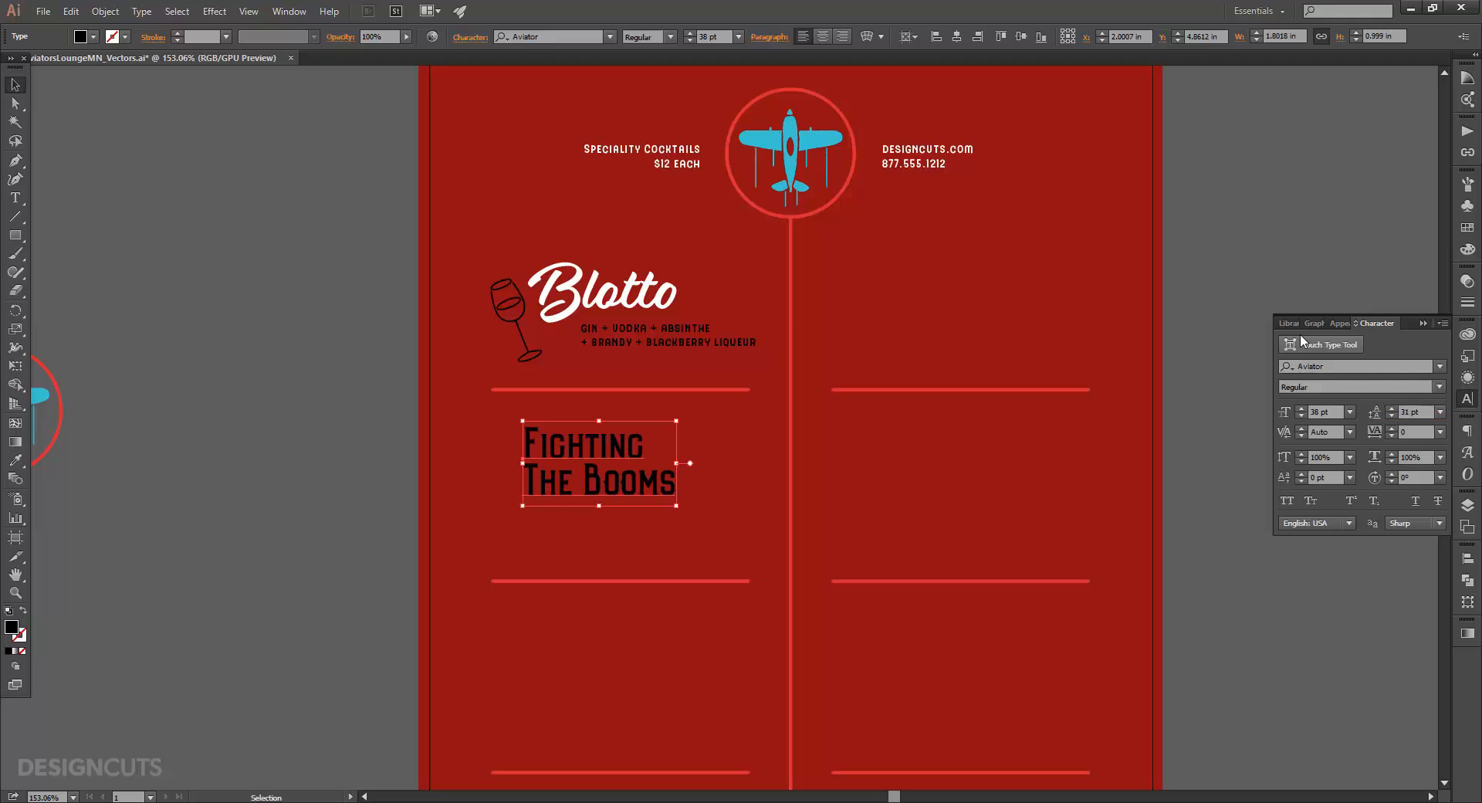
double_click(669, 484)
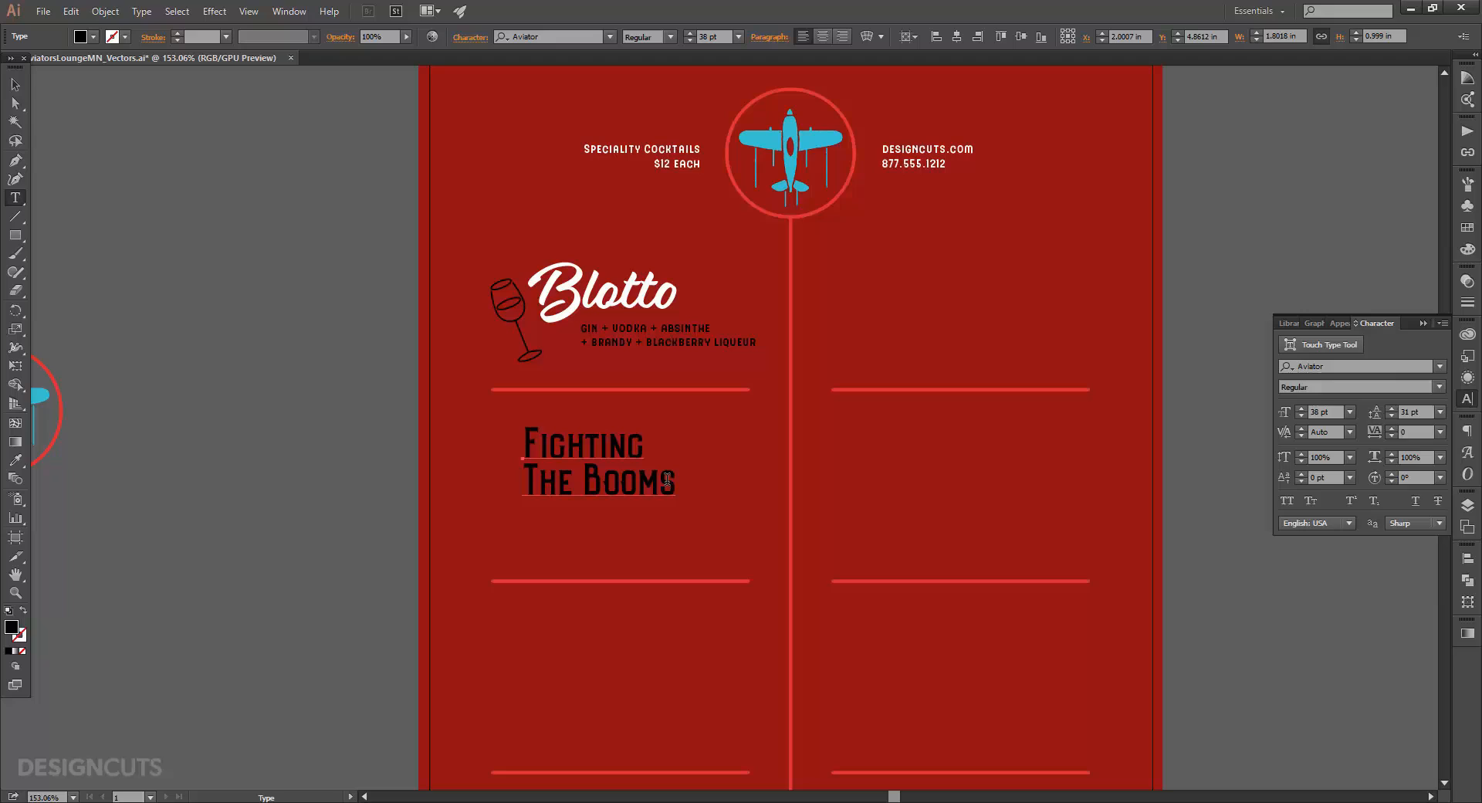
left_click(527, 476)
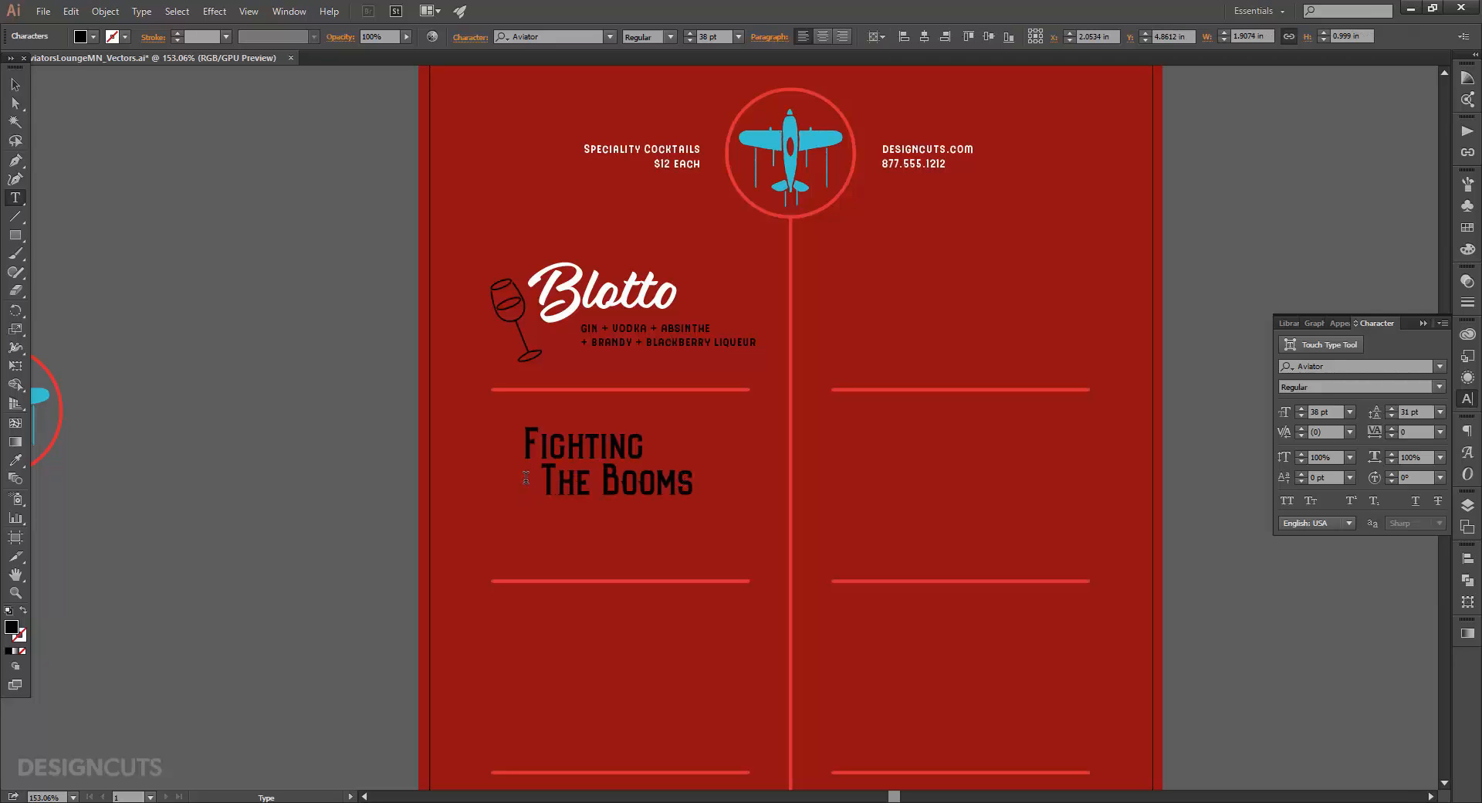
left_click(13, 87)
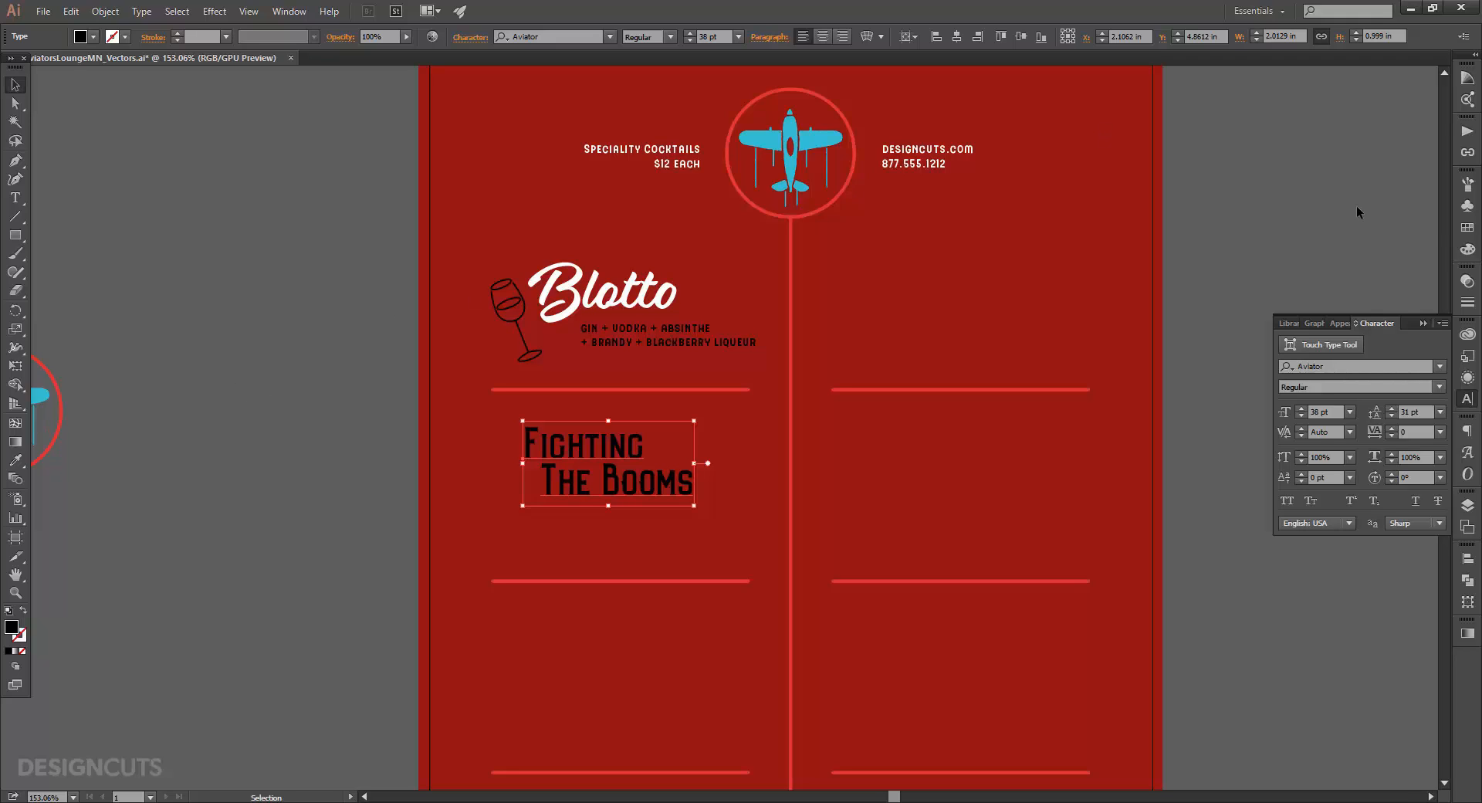
Step: Fill the "Fighting The Booms" title with white
left_click(1467, 228)
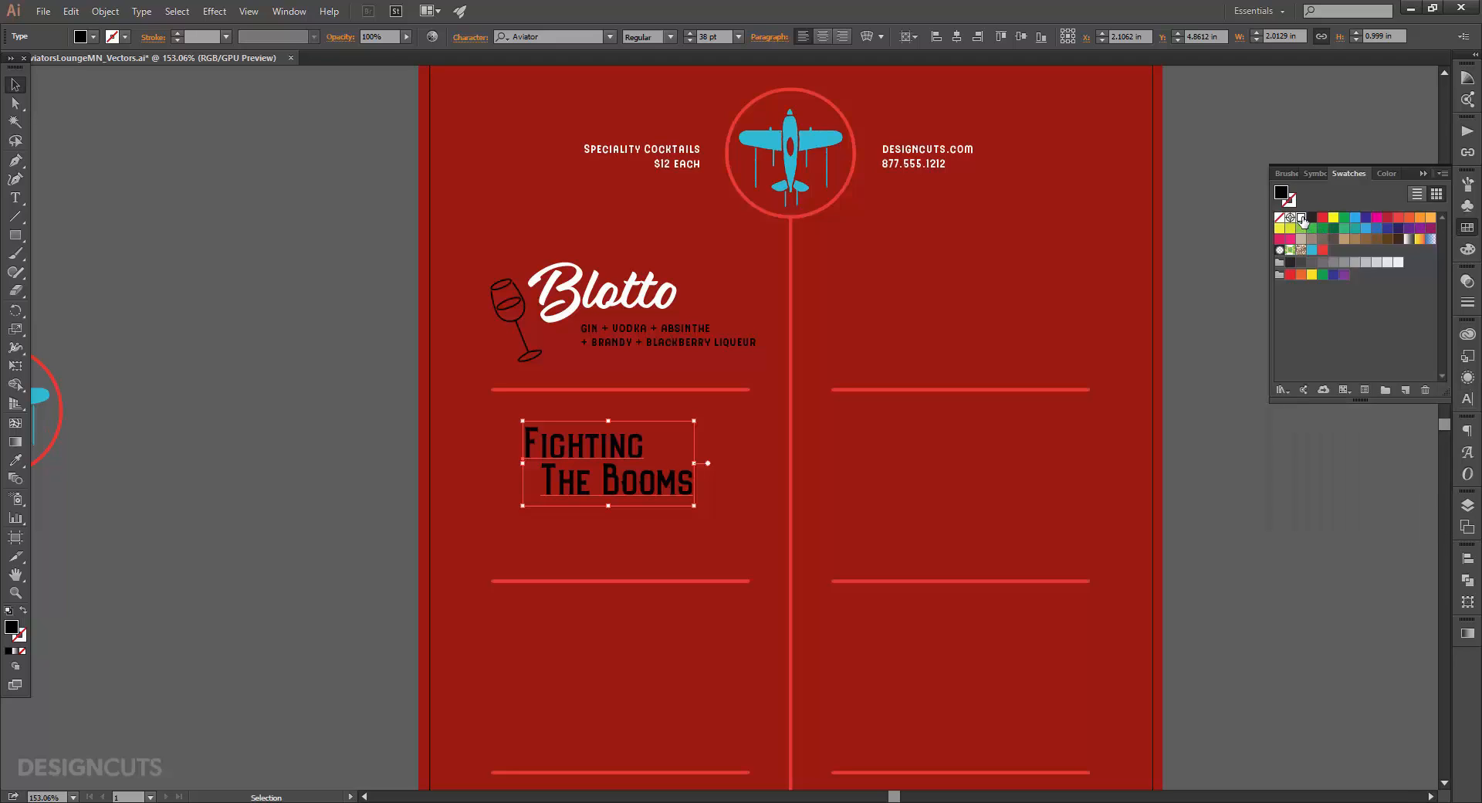
left_click(1300, 217)
left_click(1467, 227)
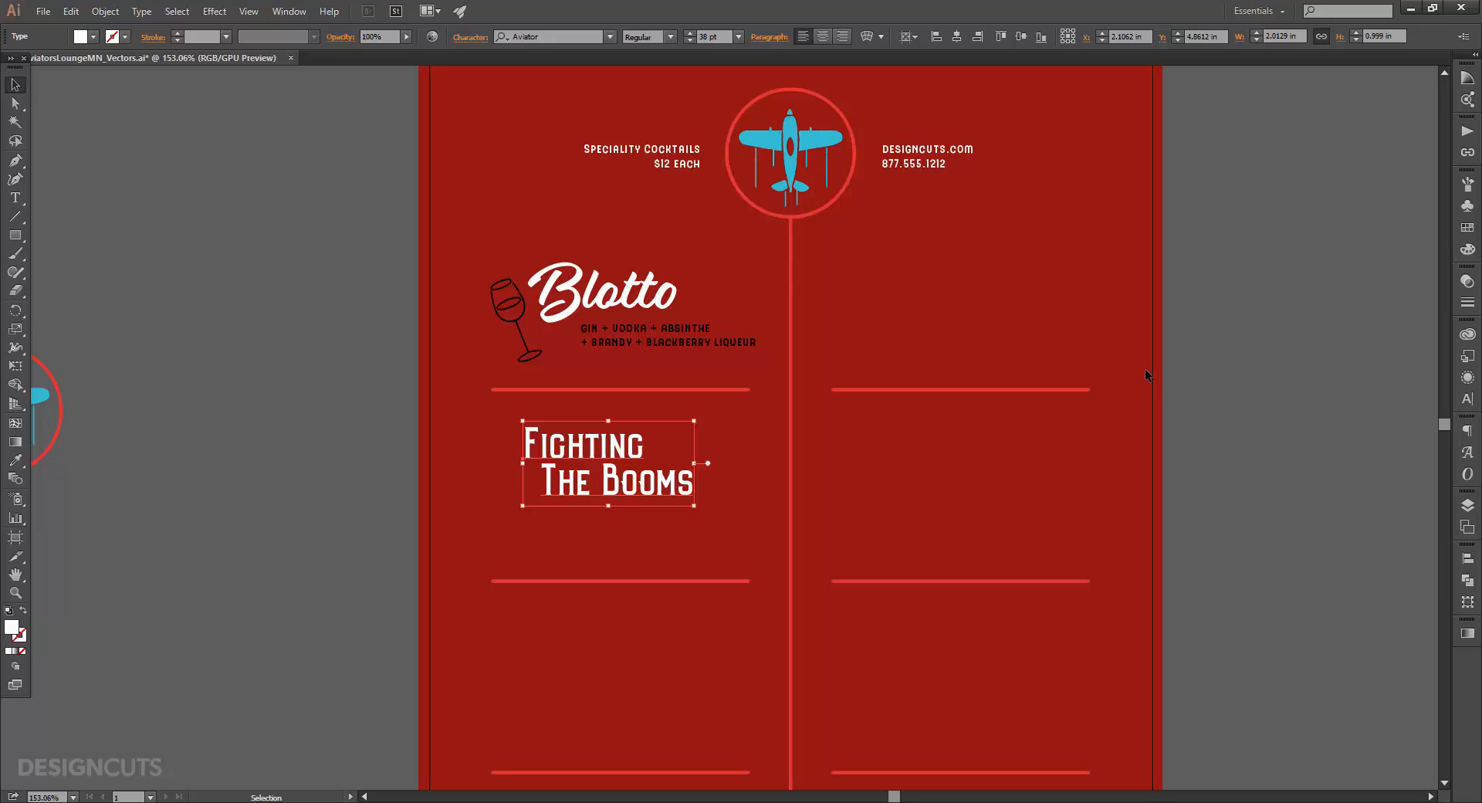
Step: Add a separate letter "D" after "Fighting" and set it in Assemblage Ornaments to make a star
key("t")
left_click(699, 440)
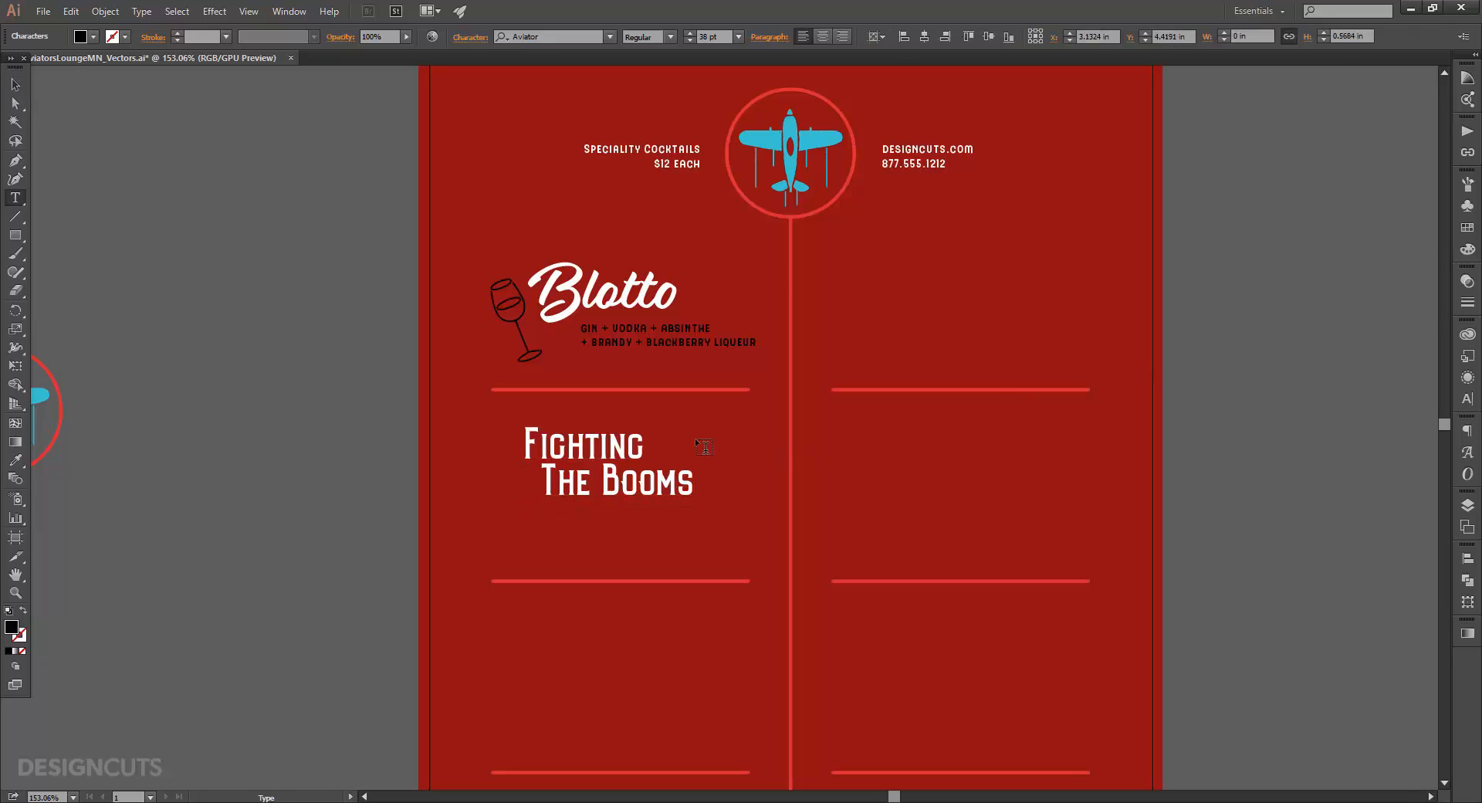
type("D")
key("Escape")
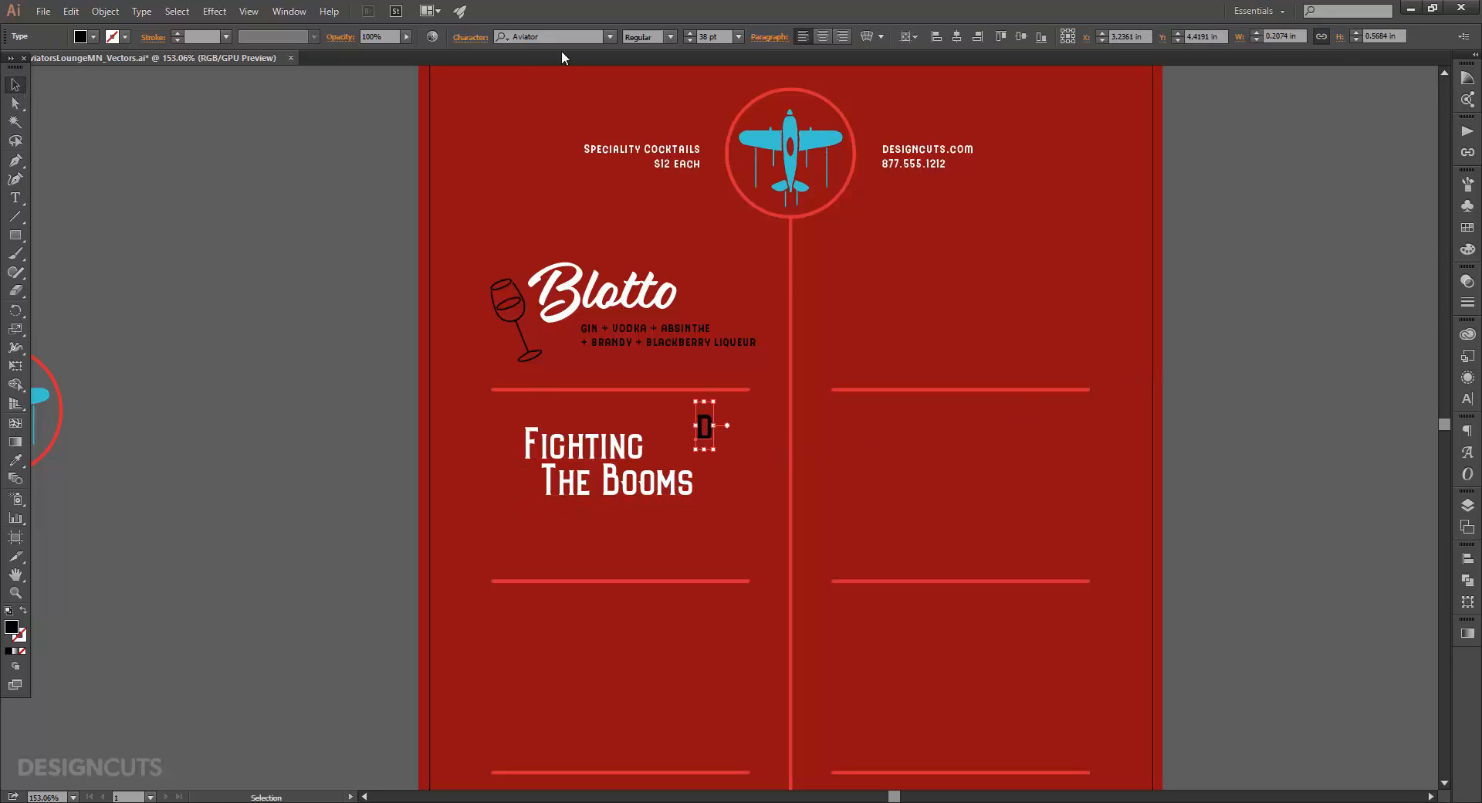
left_click(588, 36)
type("ass")
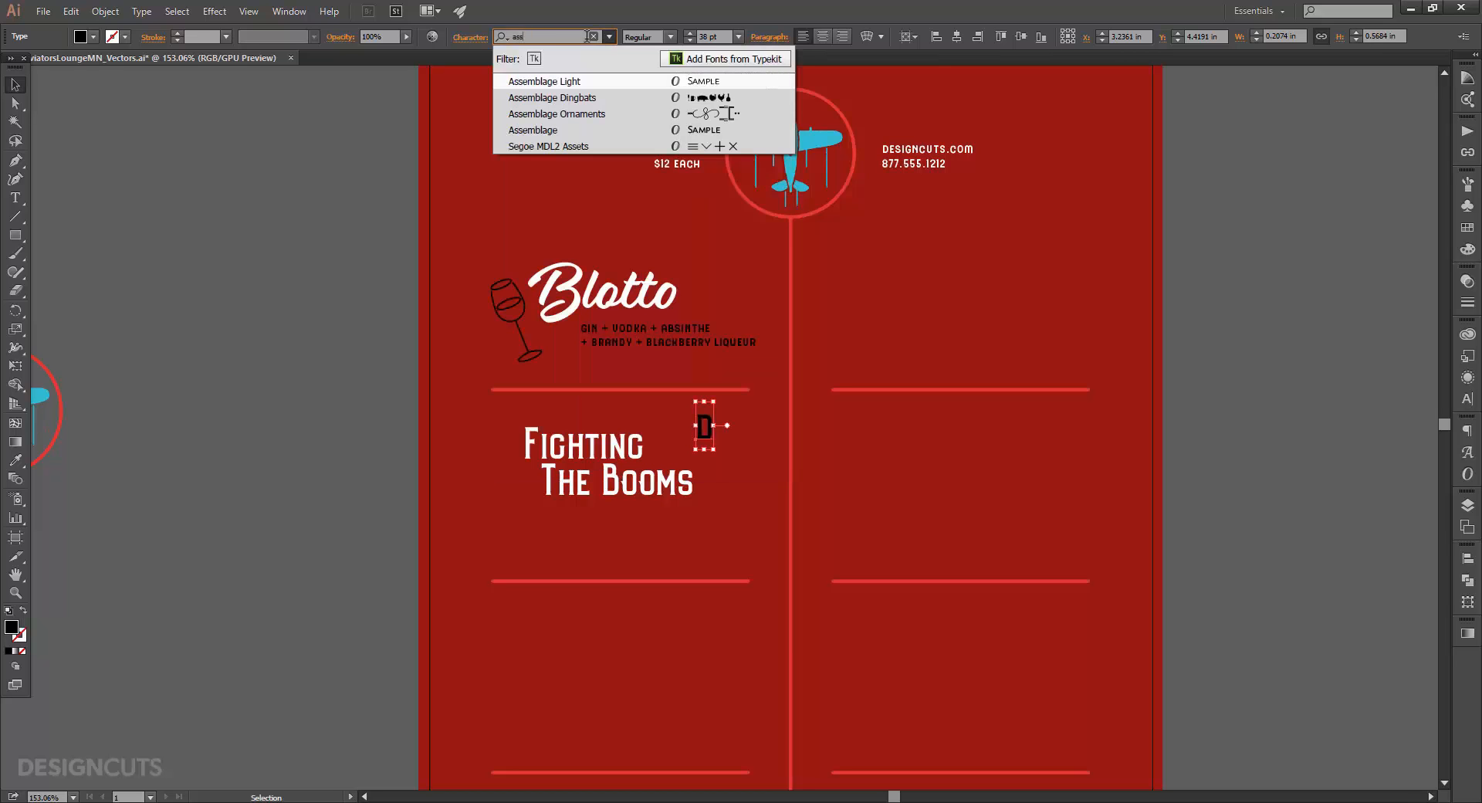
type("e")
left_click(592, 114)
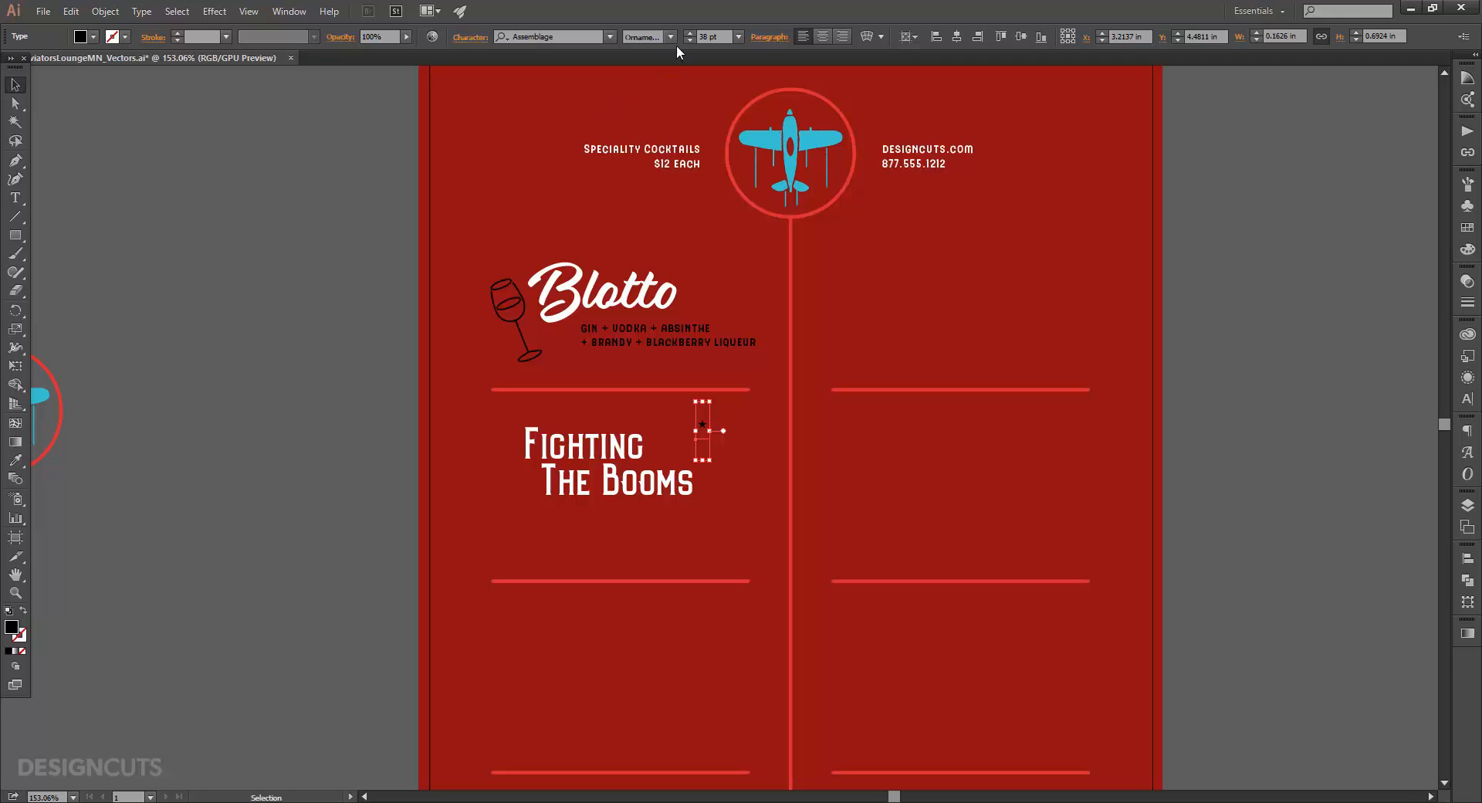
Step: Enlarge the star to 160 pt and position it right after the word "Fighting"
double_click(707, 36)
type("160")
key("Return")
left_click_drag(735, 391, 683, 459)
left_click(295, 400)
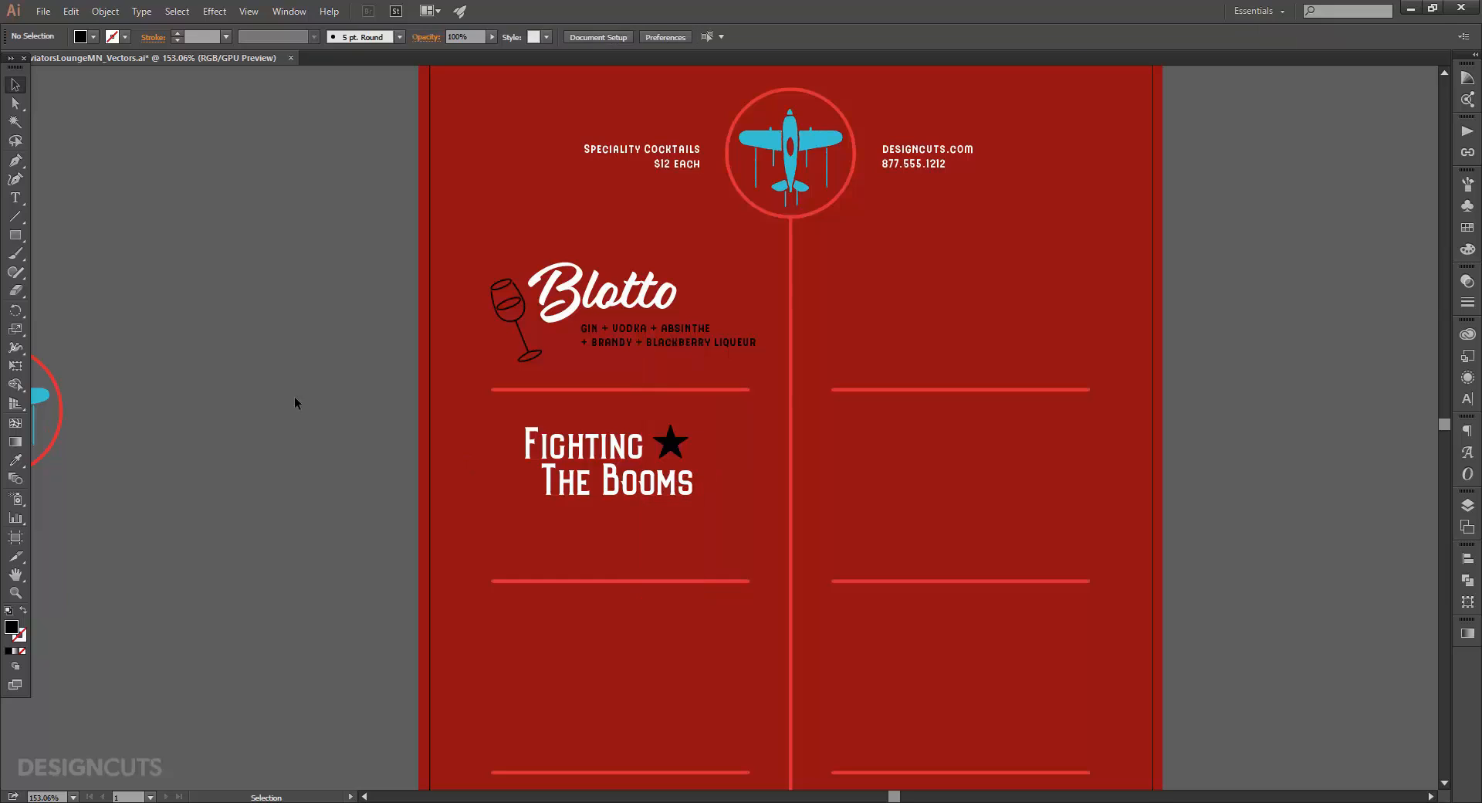
Step: Add the text "cognac" below "The Booms" and copy the Blotto ingredient lines' type style onto it
key("t")
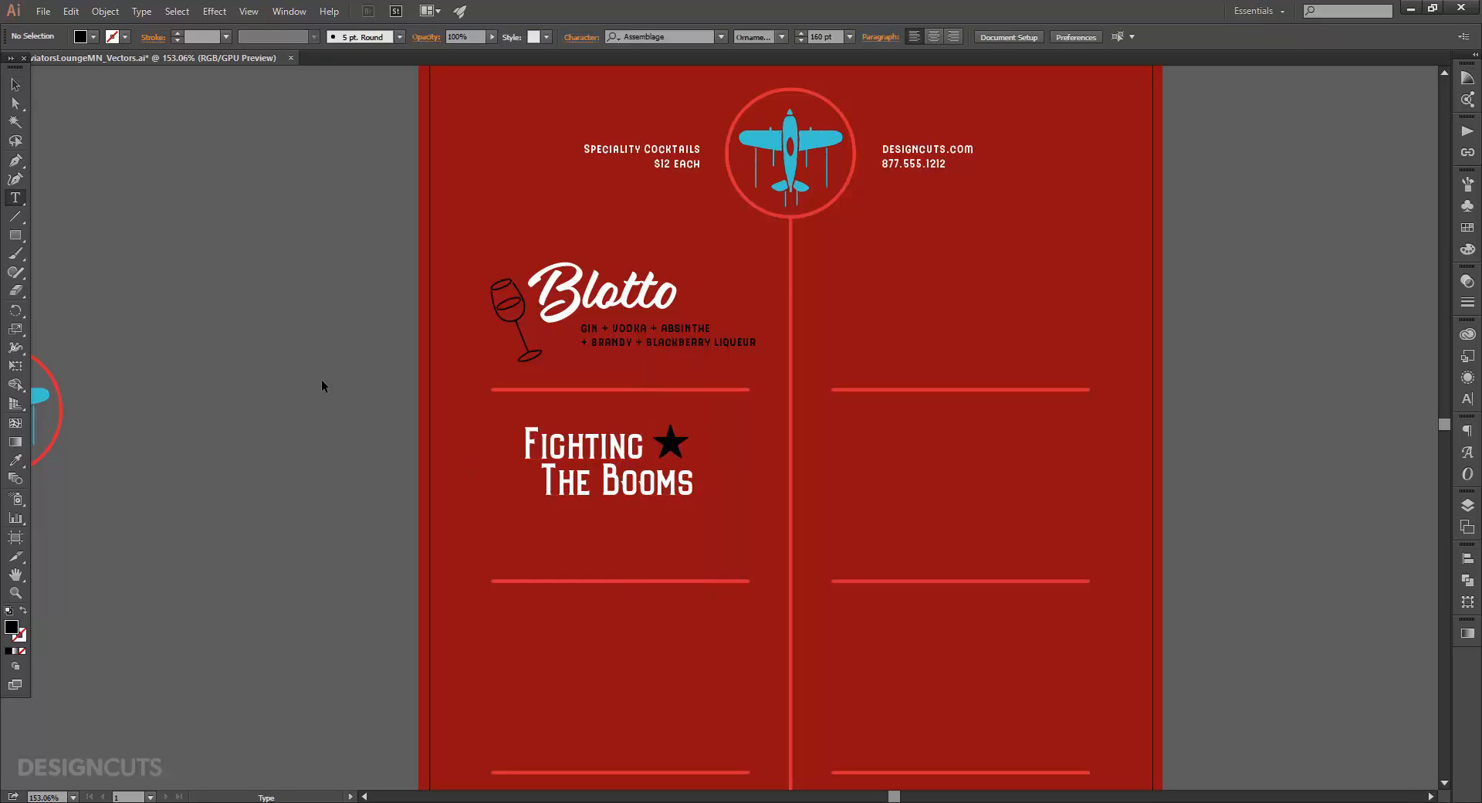
key("ctrl+v")
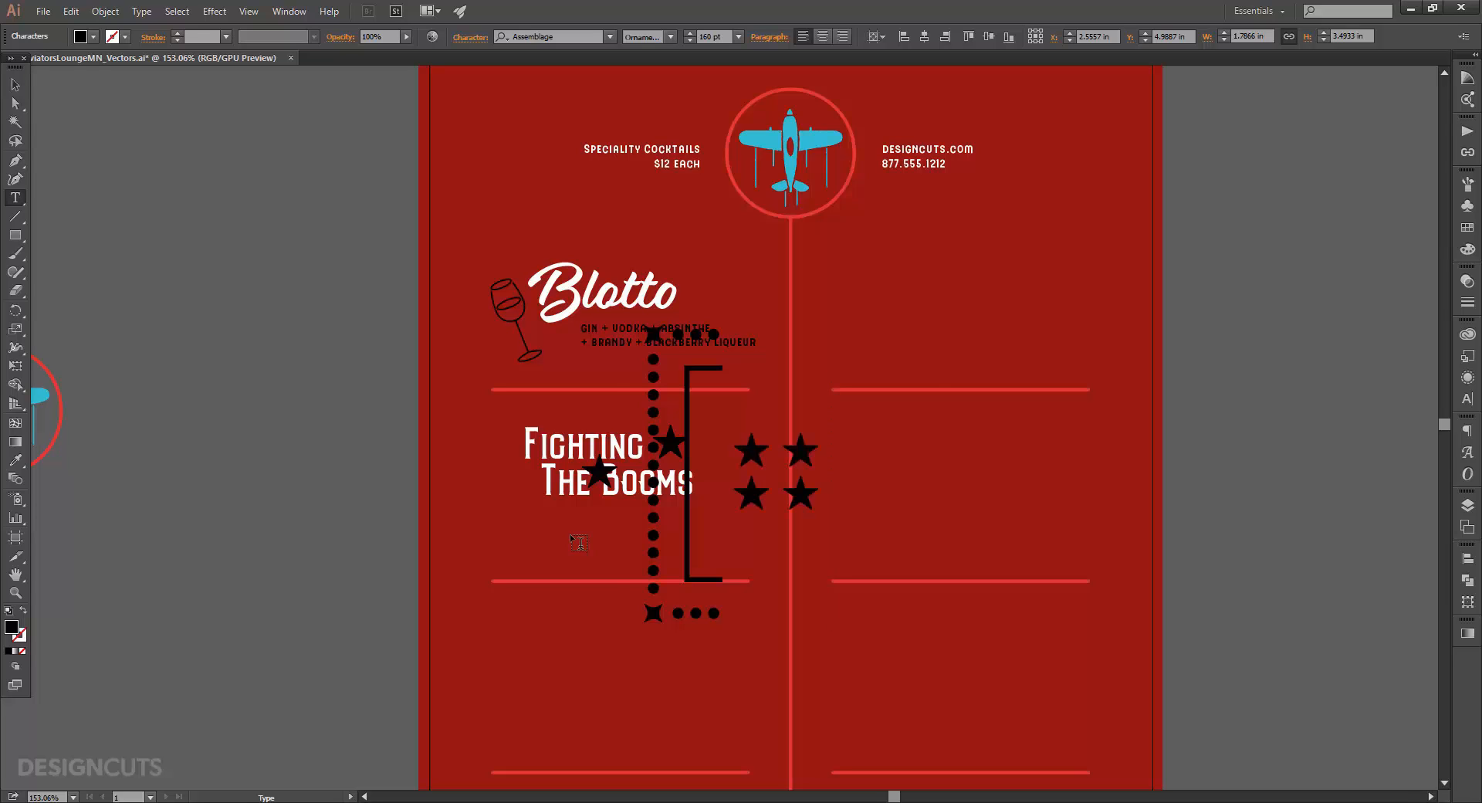
type("ghi")
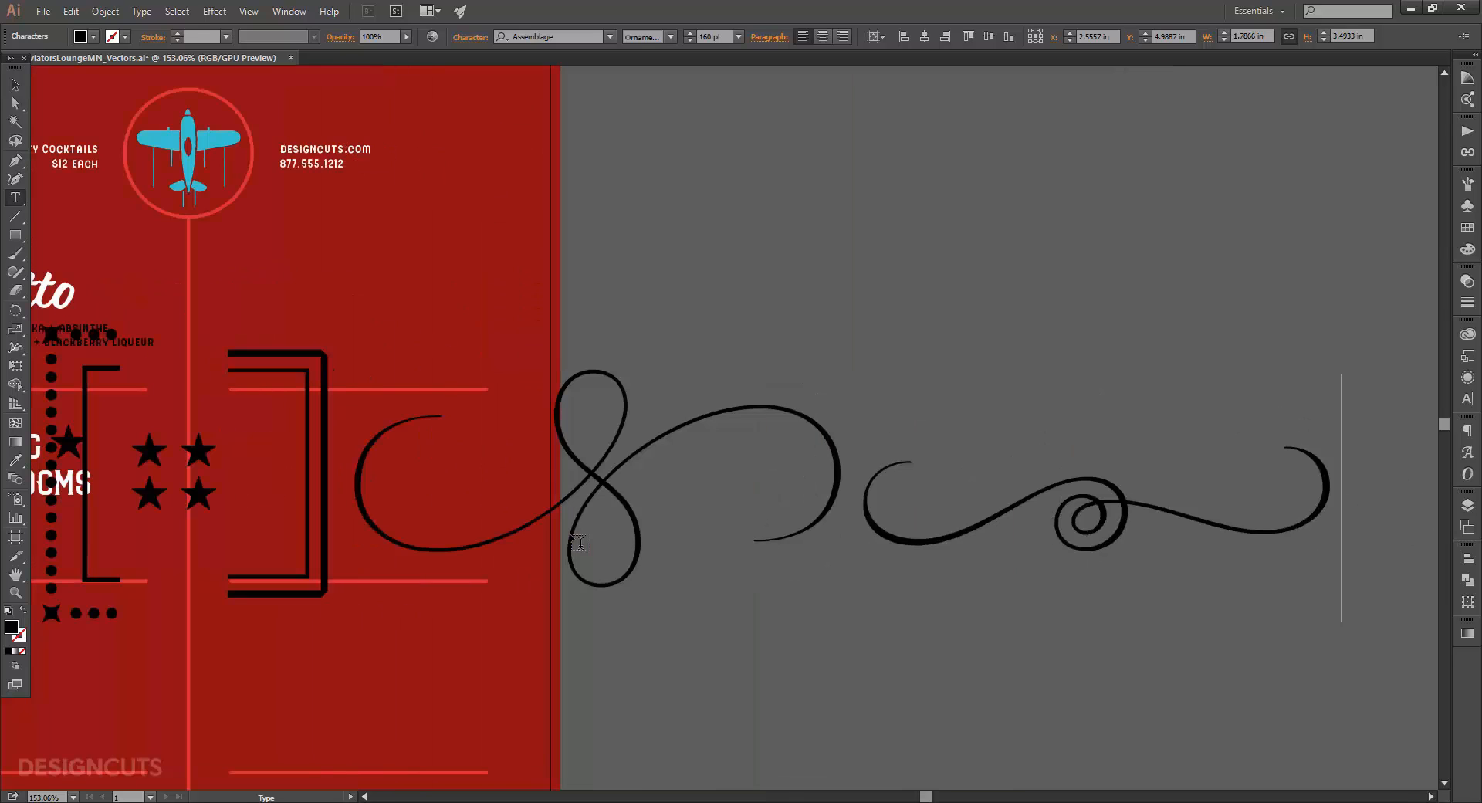
left_click(17, 81)
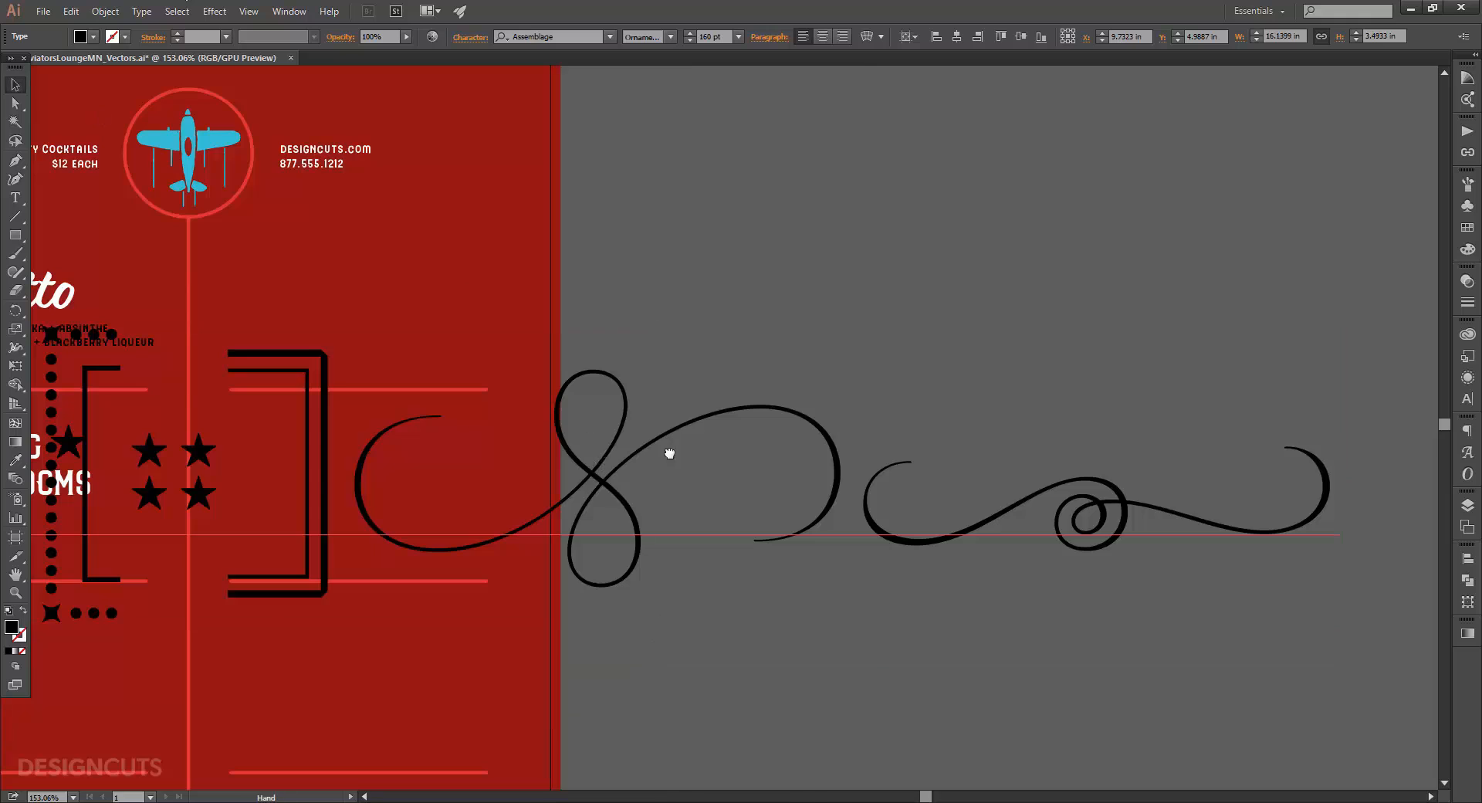
scroll(553, 450, "left", 5)
left_click(17, 462)
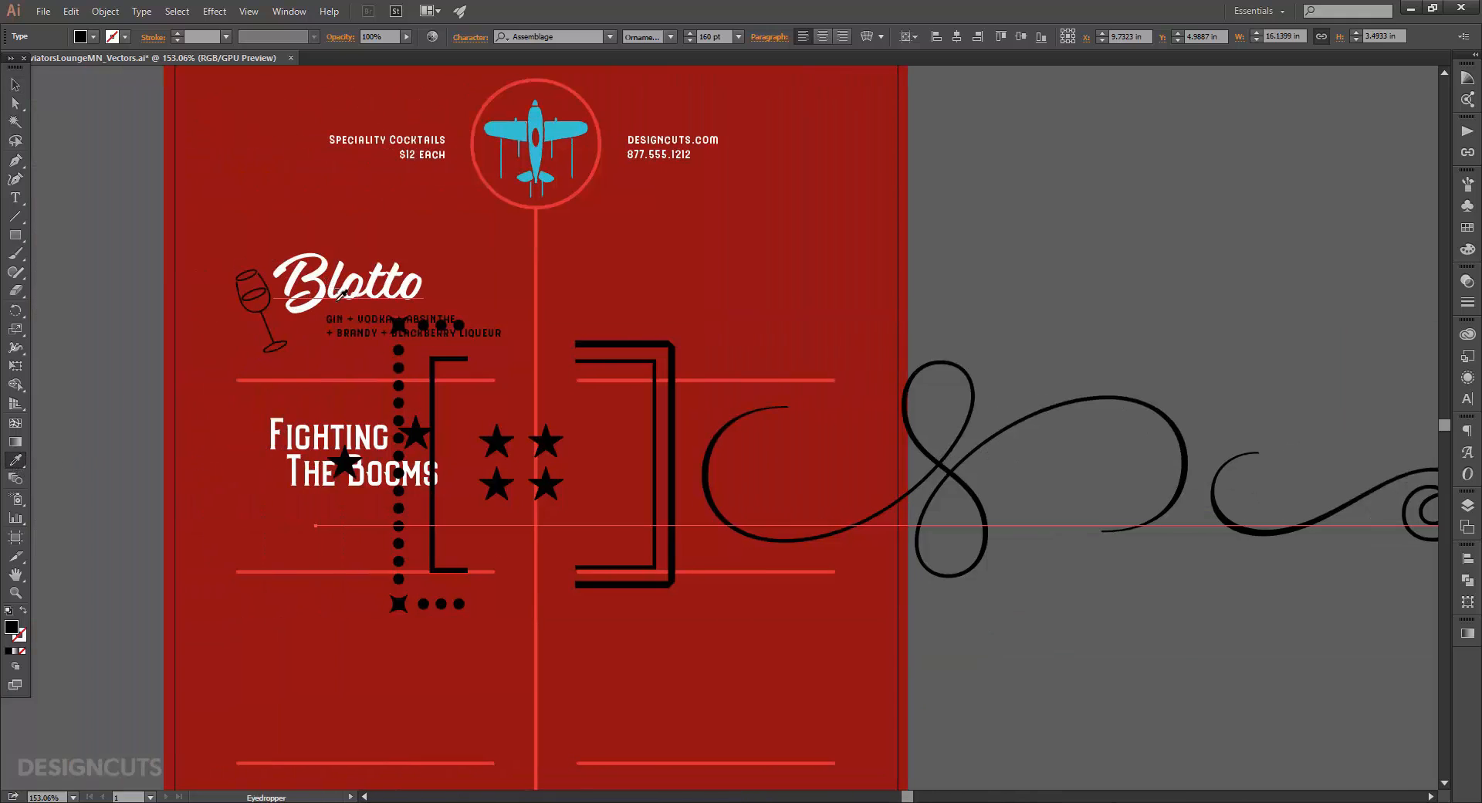
left_click(333, 317)
Step: Complete the Fighting The Booms ingredients as two lines: "cognac + cointreau" and "+ lemon + orange twist"
left_click(15, 197)
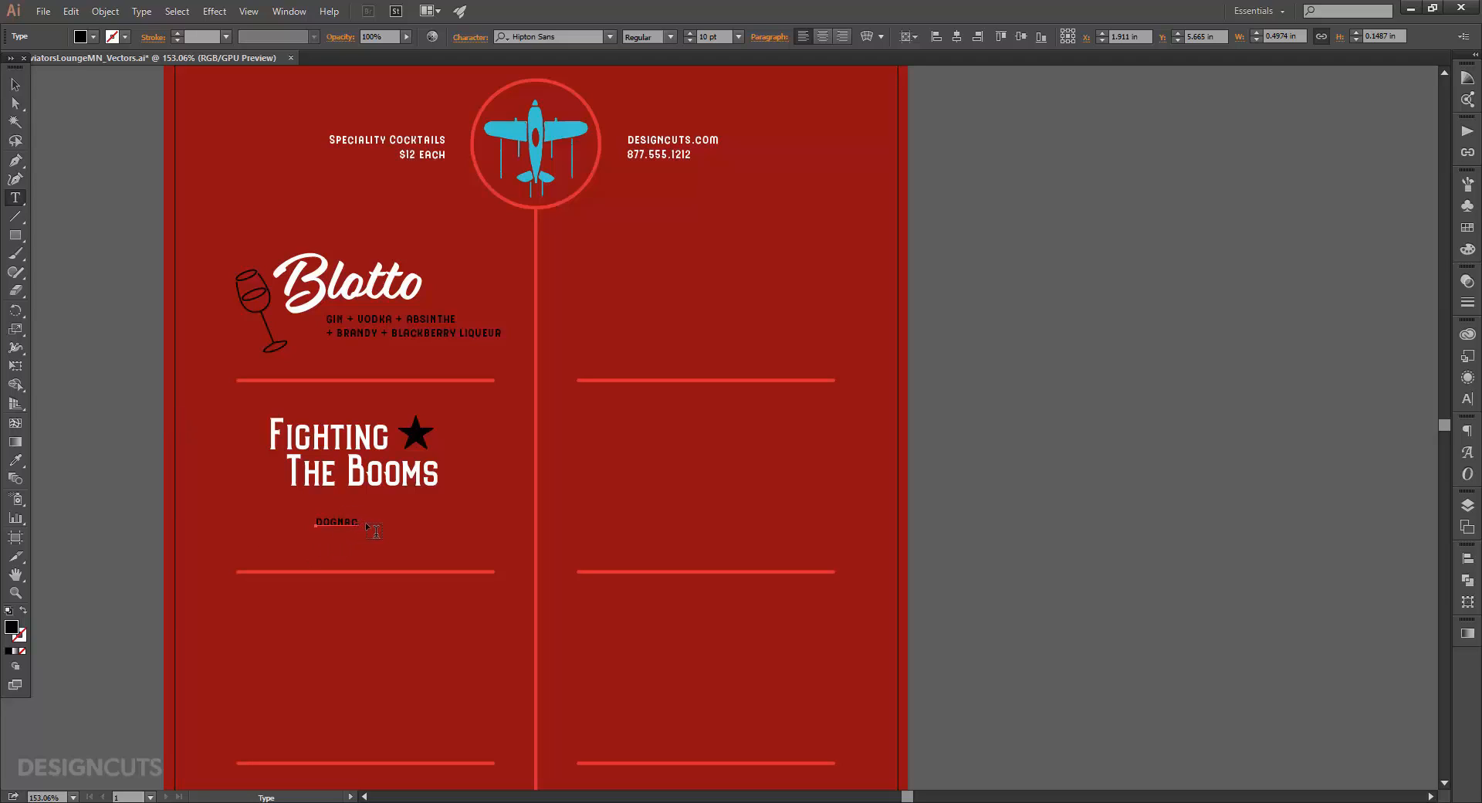
left_click_drag(358, 520, 269, 506)
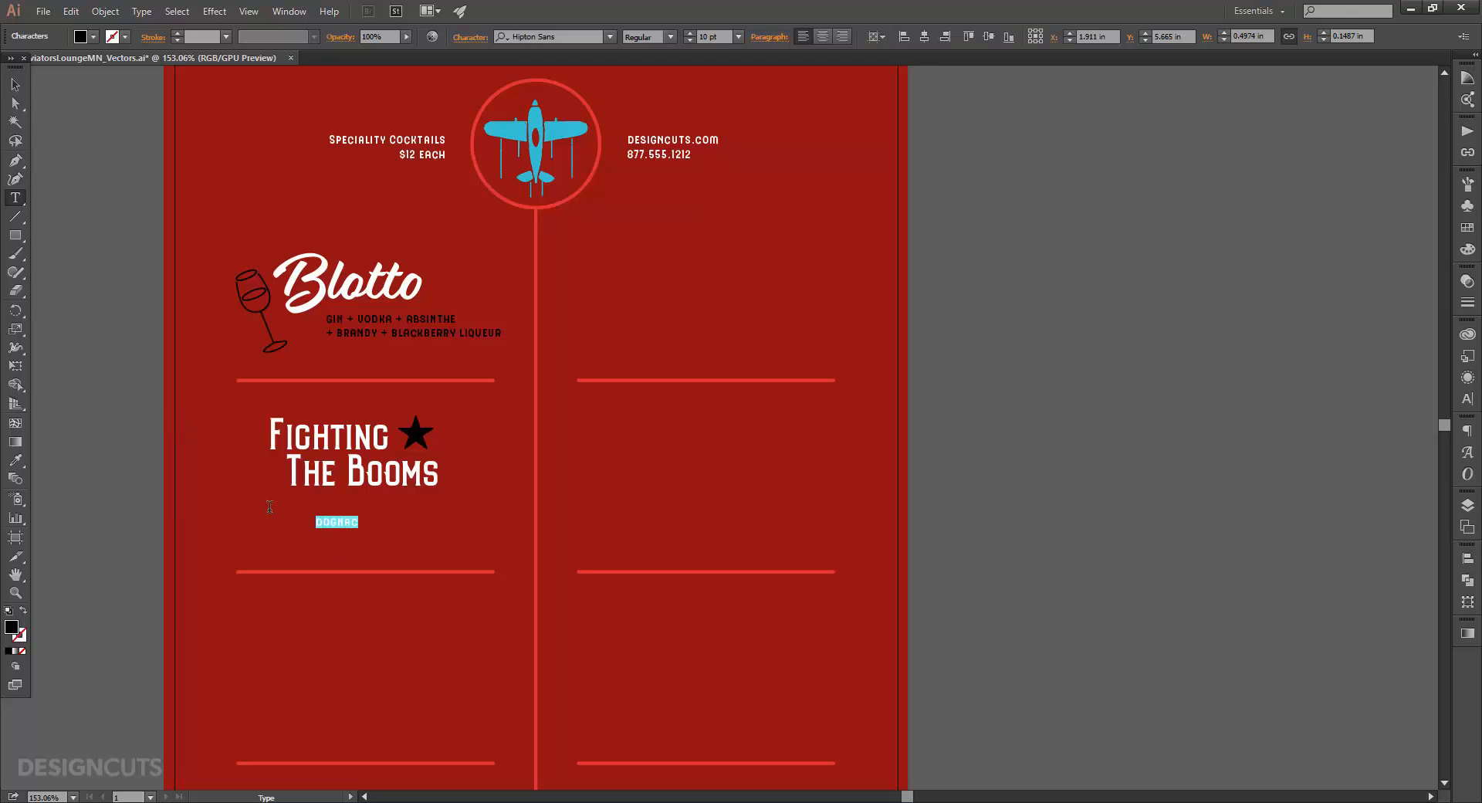
type("cognac + cointreau")
key("Return")
type("+ l")
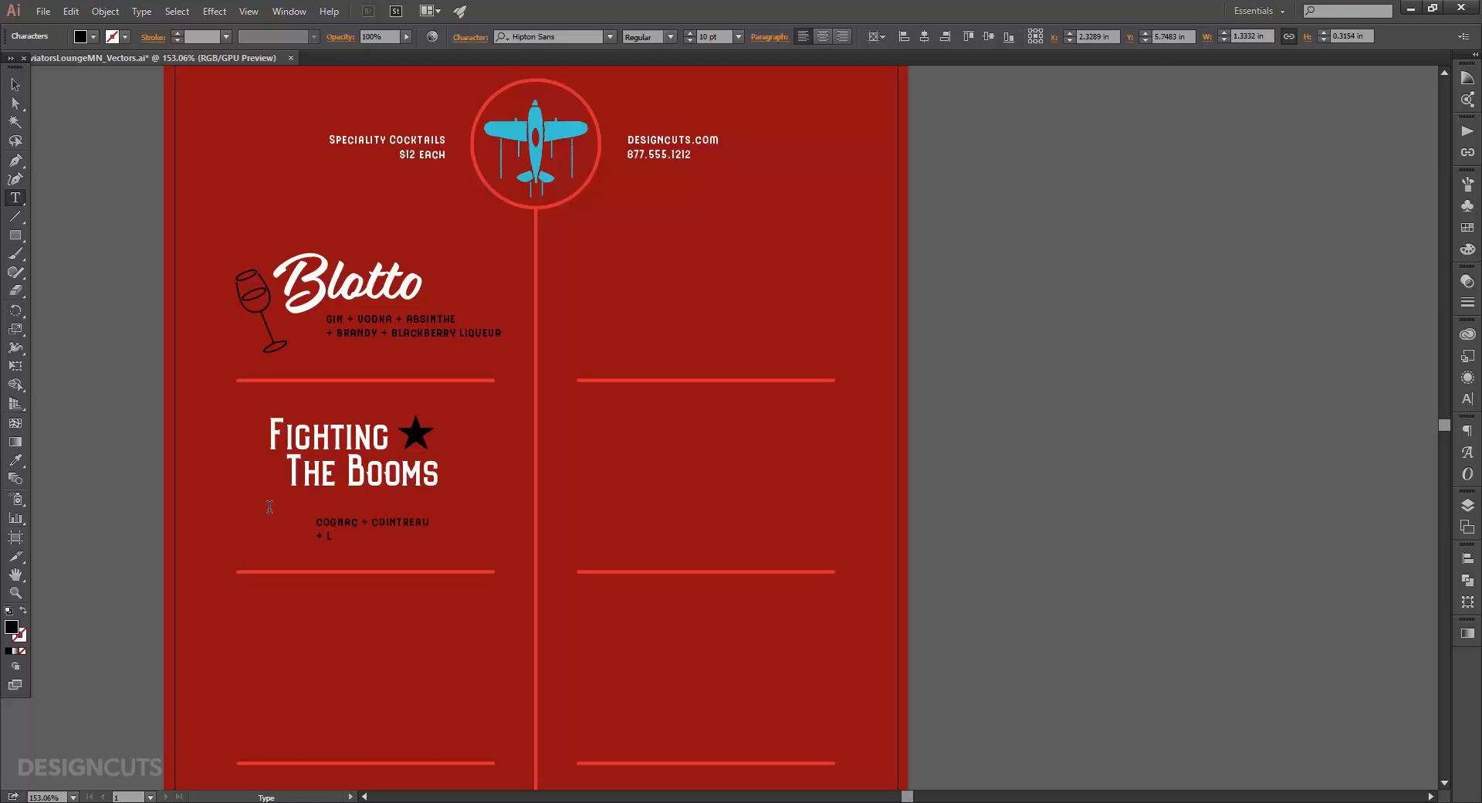
type("emon + orange twist")
key("Escape")
Step: Tuck the ingredients under the end of "The Booms", centre the title, star and ingredients between the dividing lines, and save the file
left_click_drag(605, 423, 741, 428)
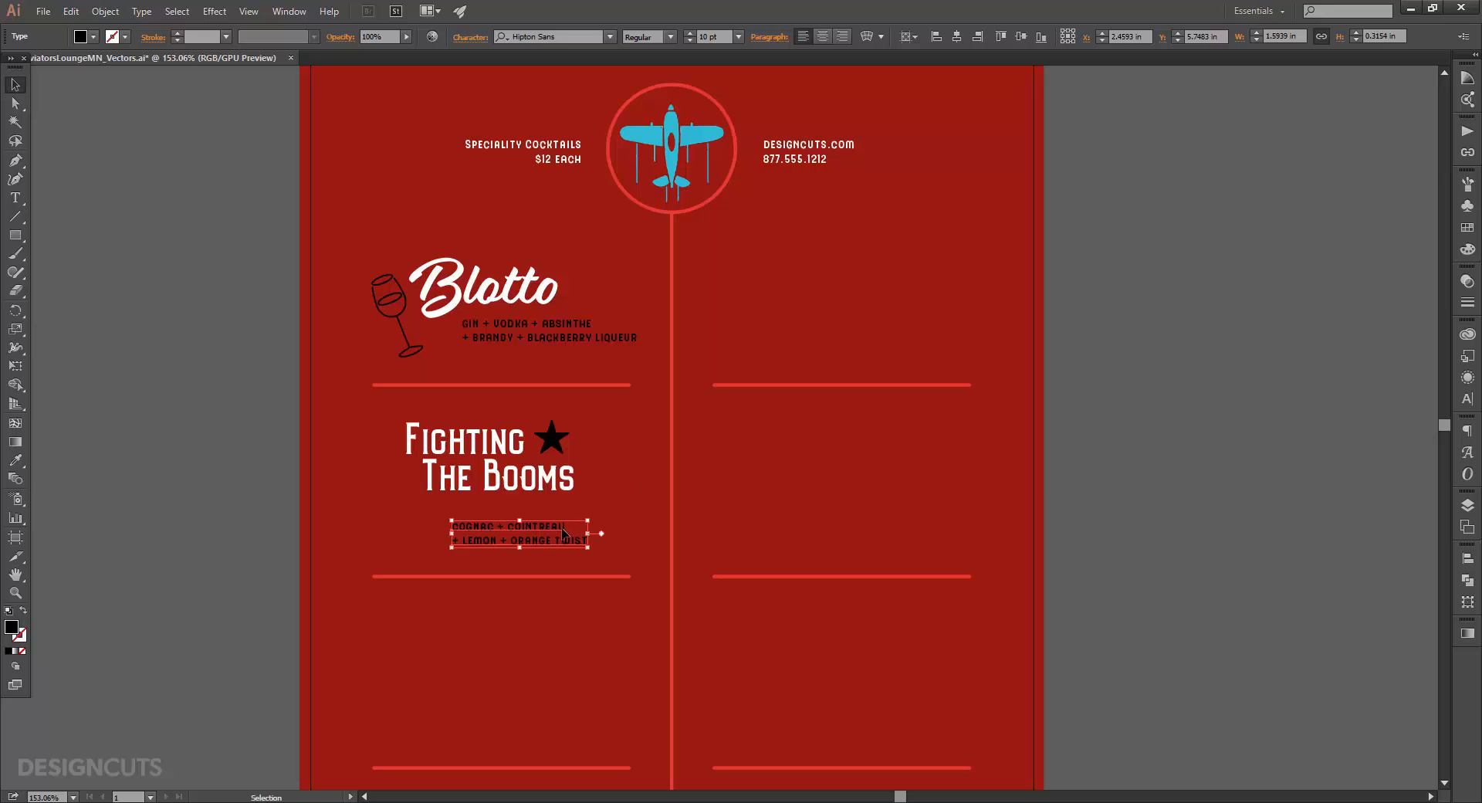
mouse_move(563, 529)
left_mouse_down()
mouse_move(609, 512)
mouse_move(576, 526)
left_mouse_up()
left_click(232, 484)
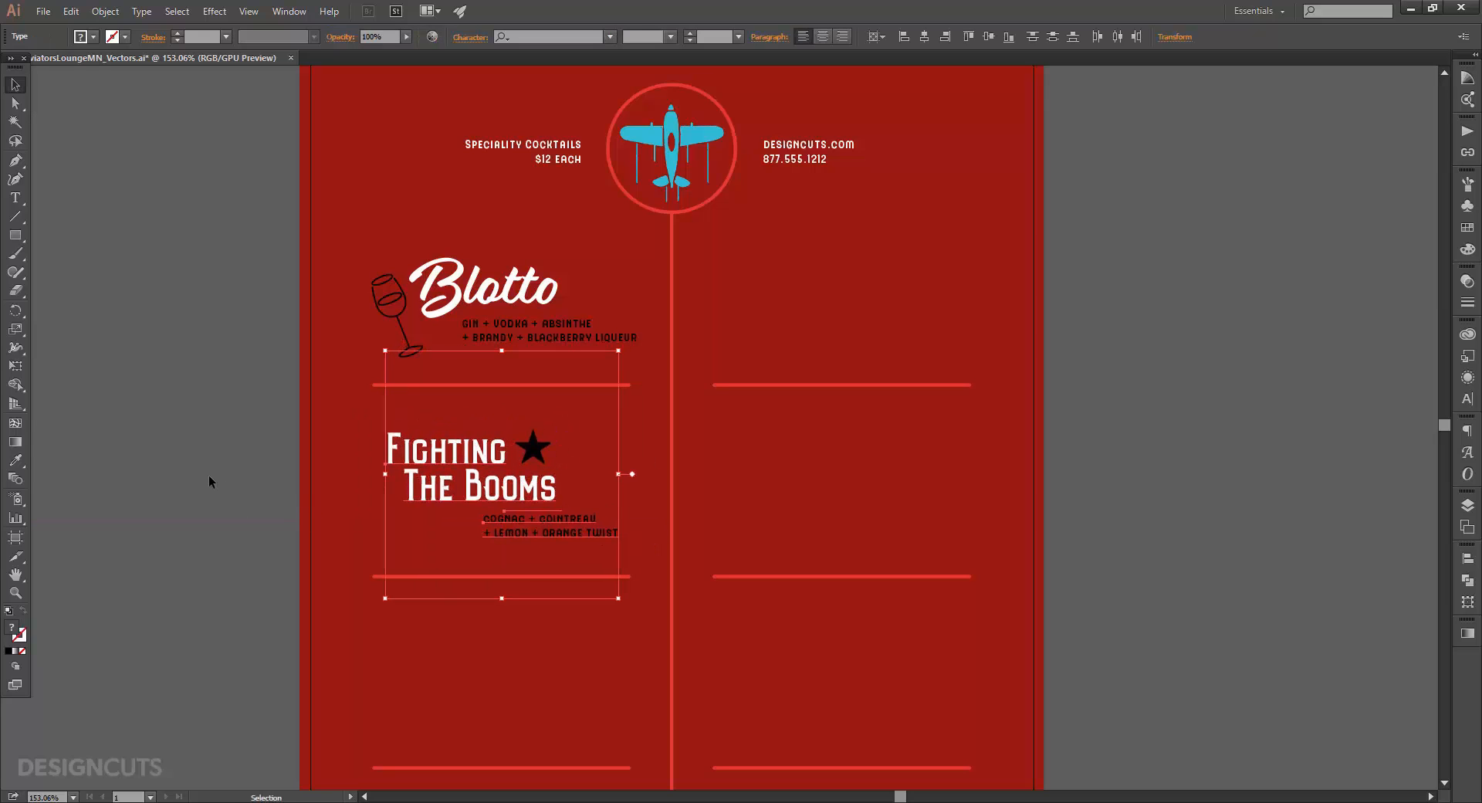
left_click(194, 470)
left_click_drag(455, 510, 575, 408)
key("ctrl+s")
Step: Add the cocktail name "Glorious Jag" in the cell below Fighting The Booms
key("t")
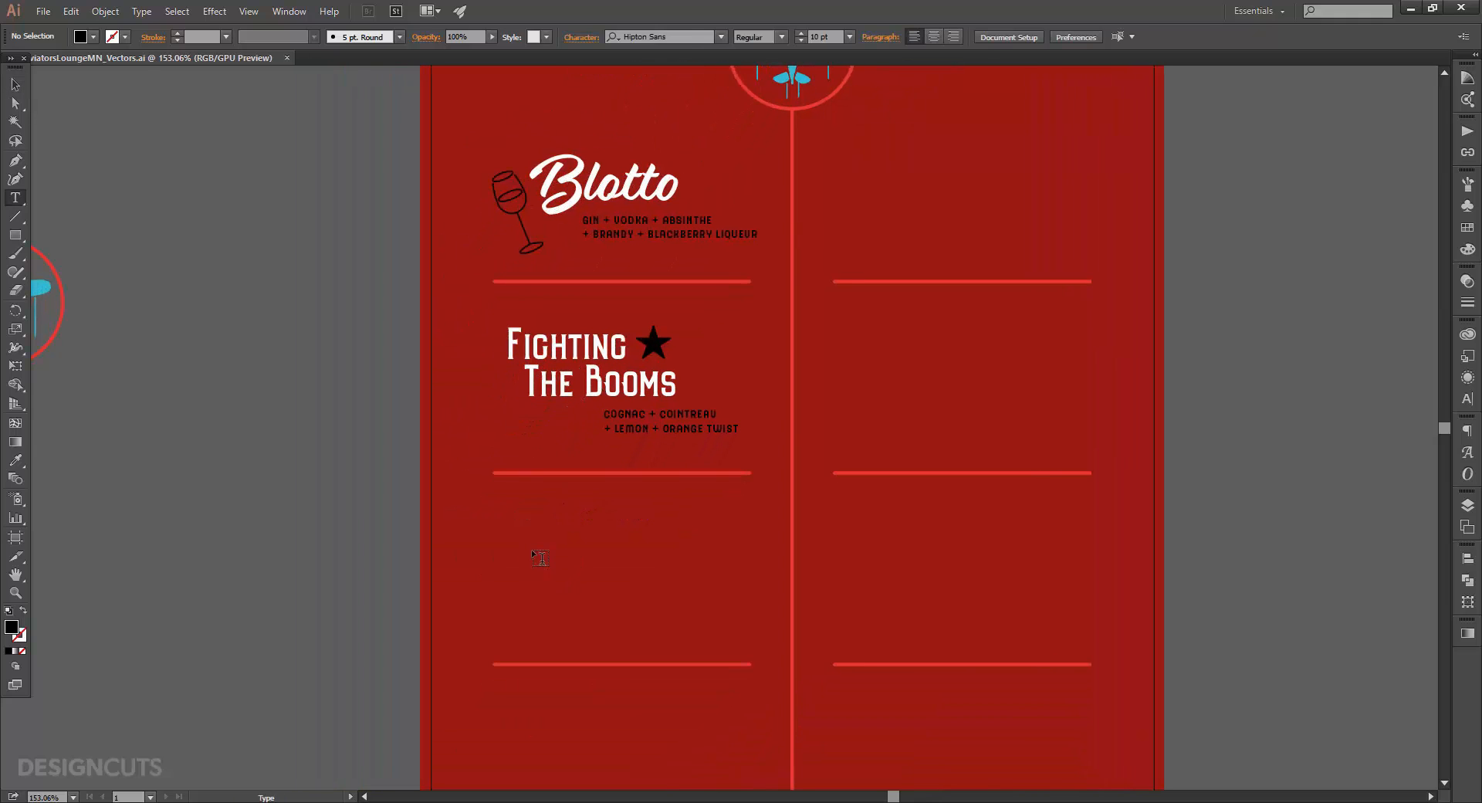
left_click(534, 547)
type("Lori")
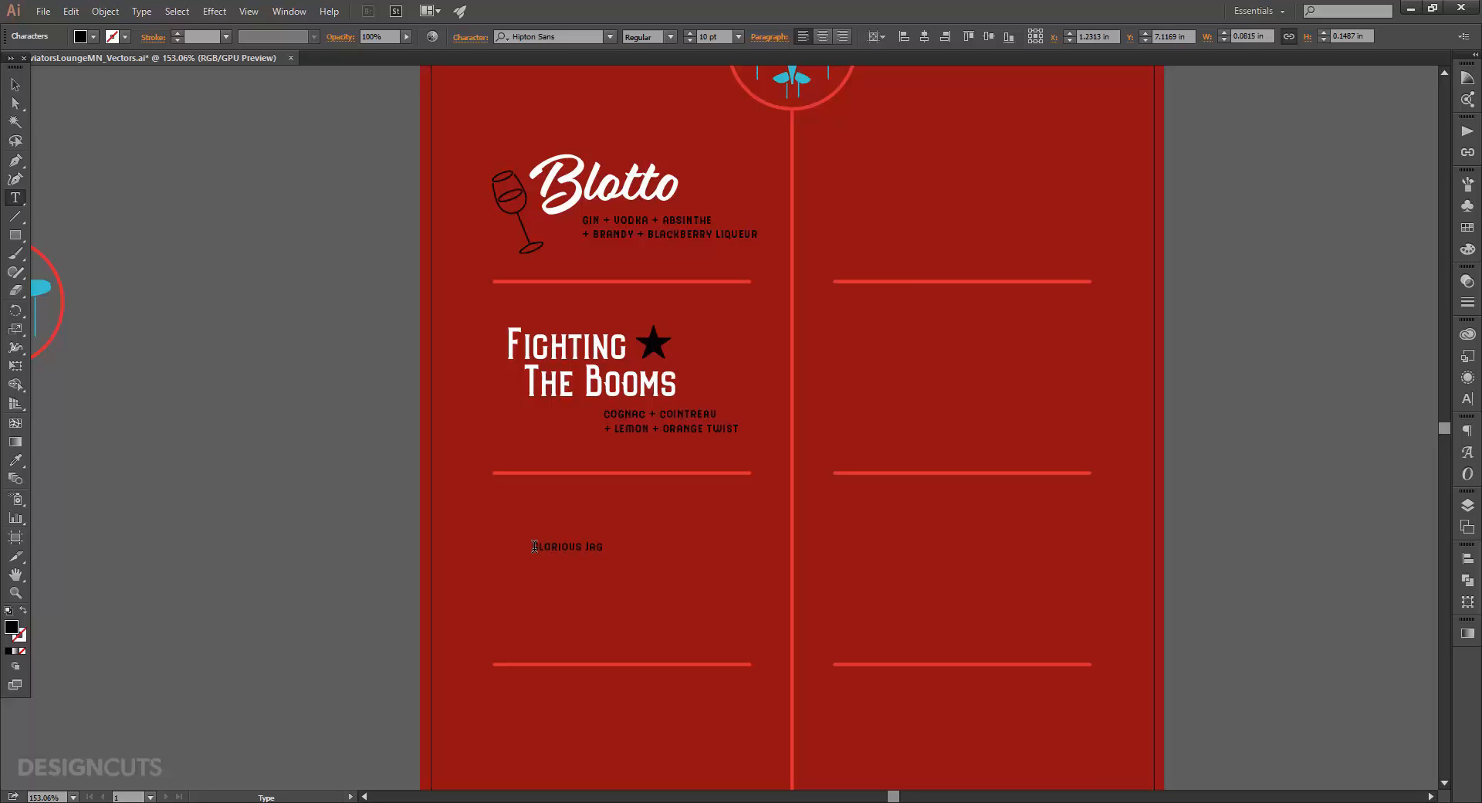
left_click(15, 84)
Step: Set "Glorious Jag" in Gabriela Stencil Bold at 26 pt
left_click(547, 36)
type("gabri")
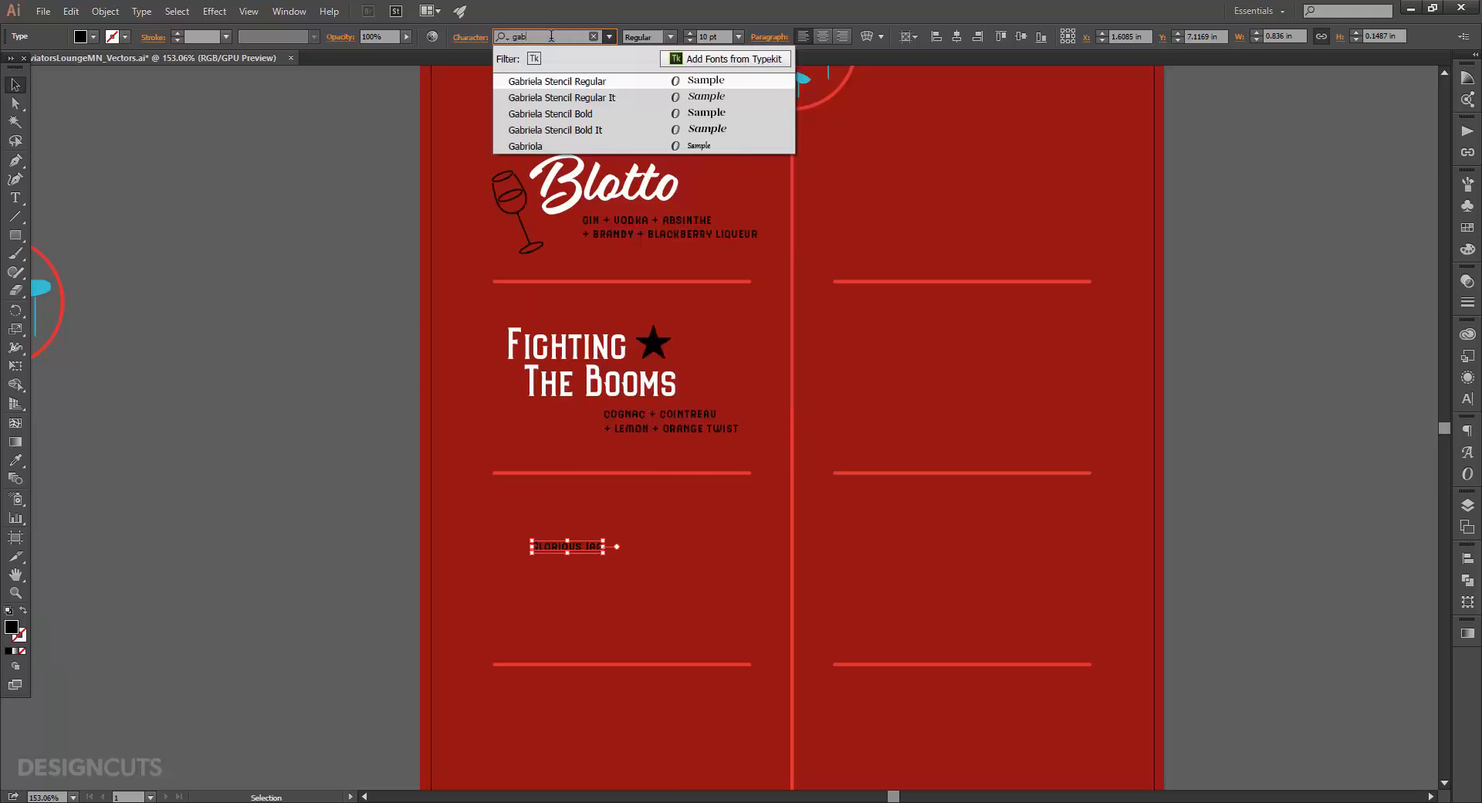
type("ela")
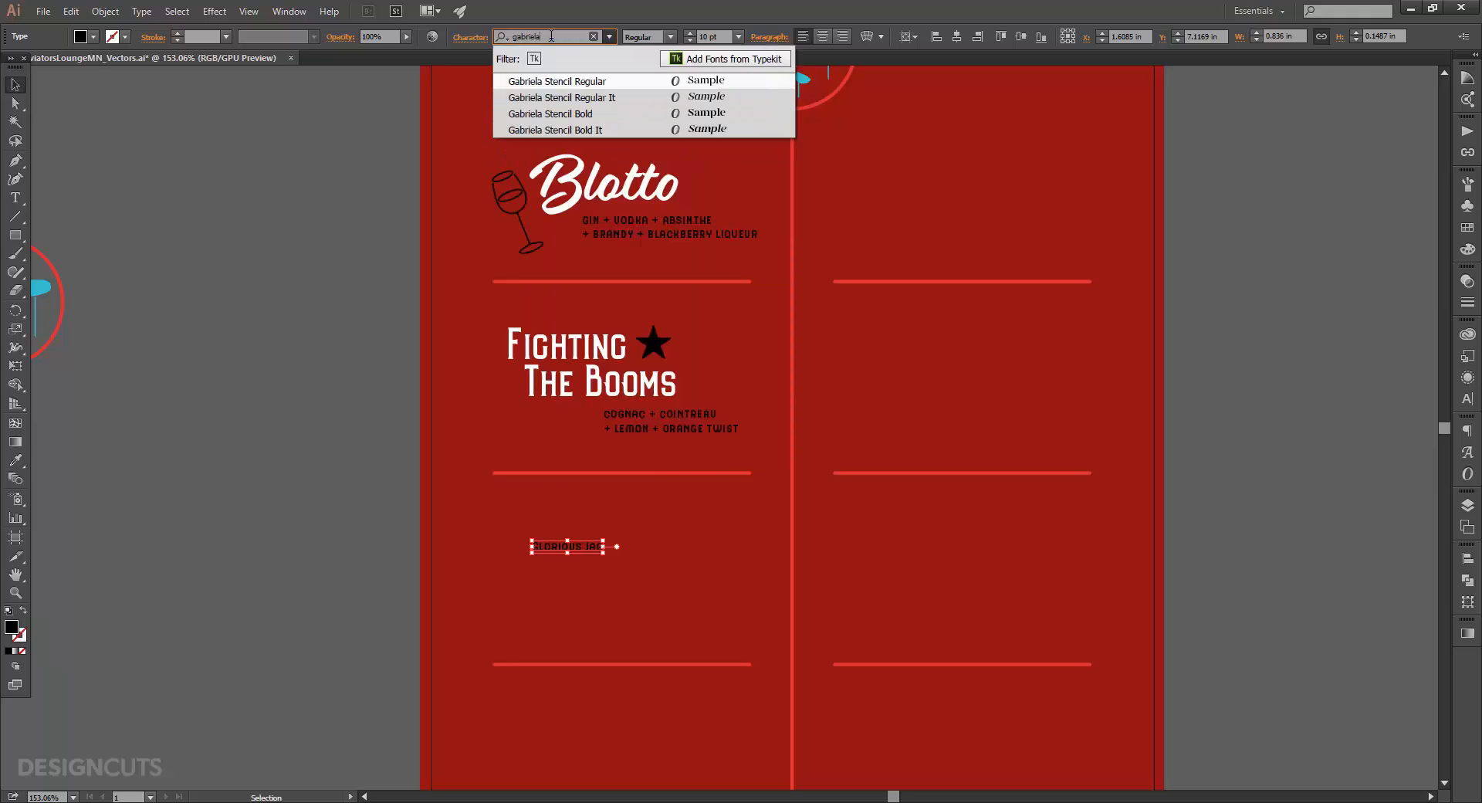
left_click(595, 115)
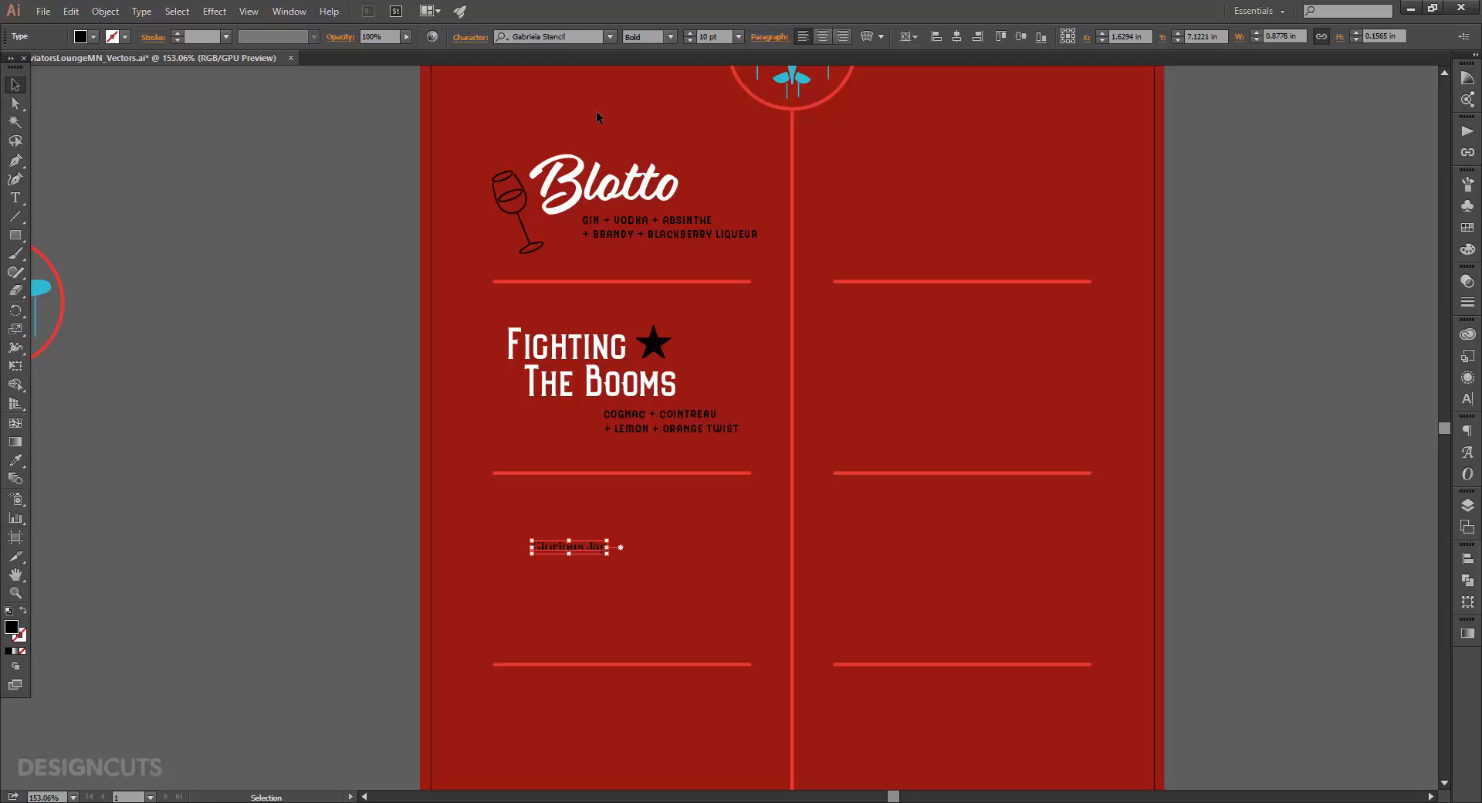
left_click(698, 36)
type("26")
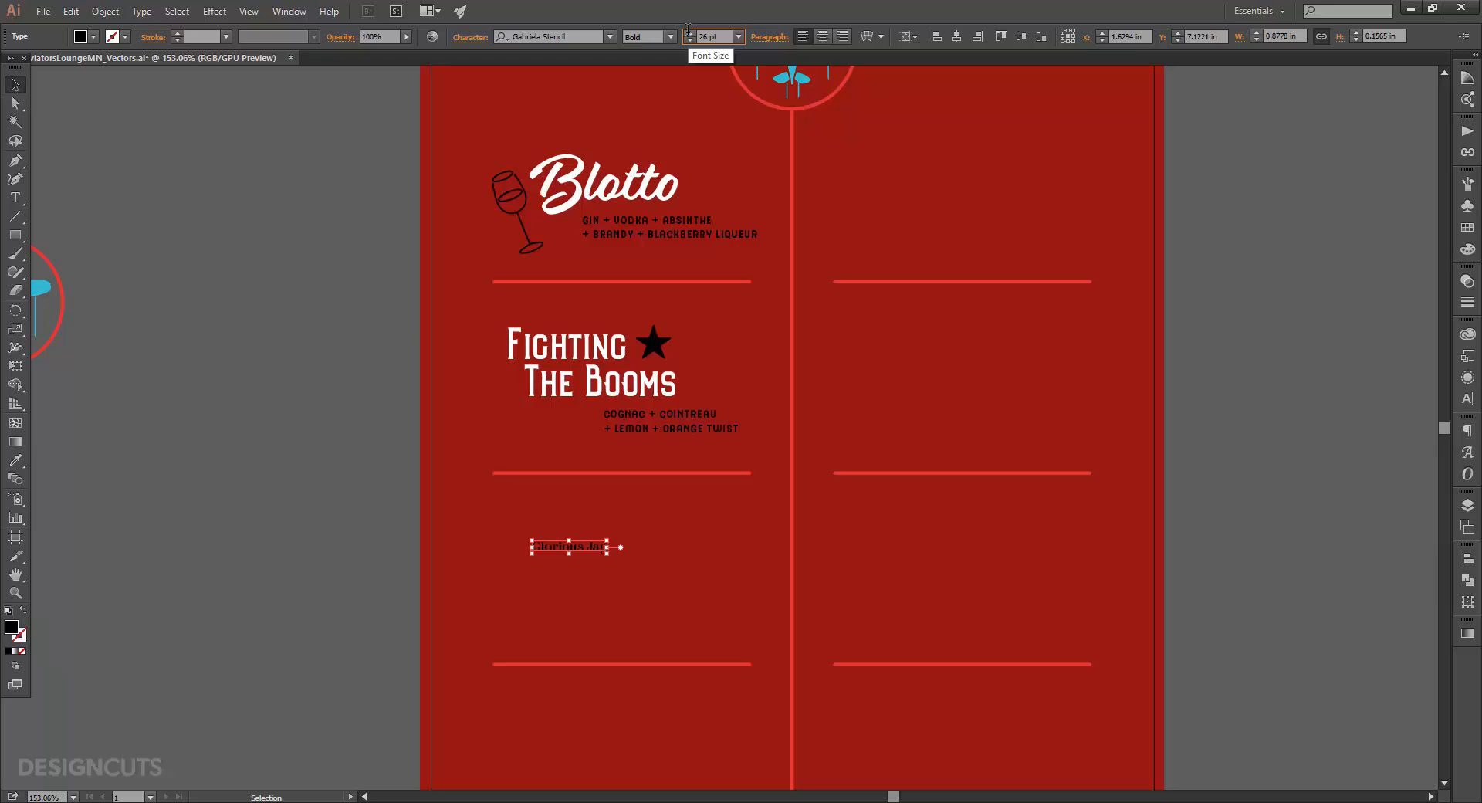
key("Return")
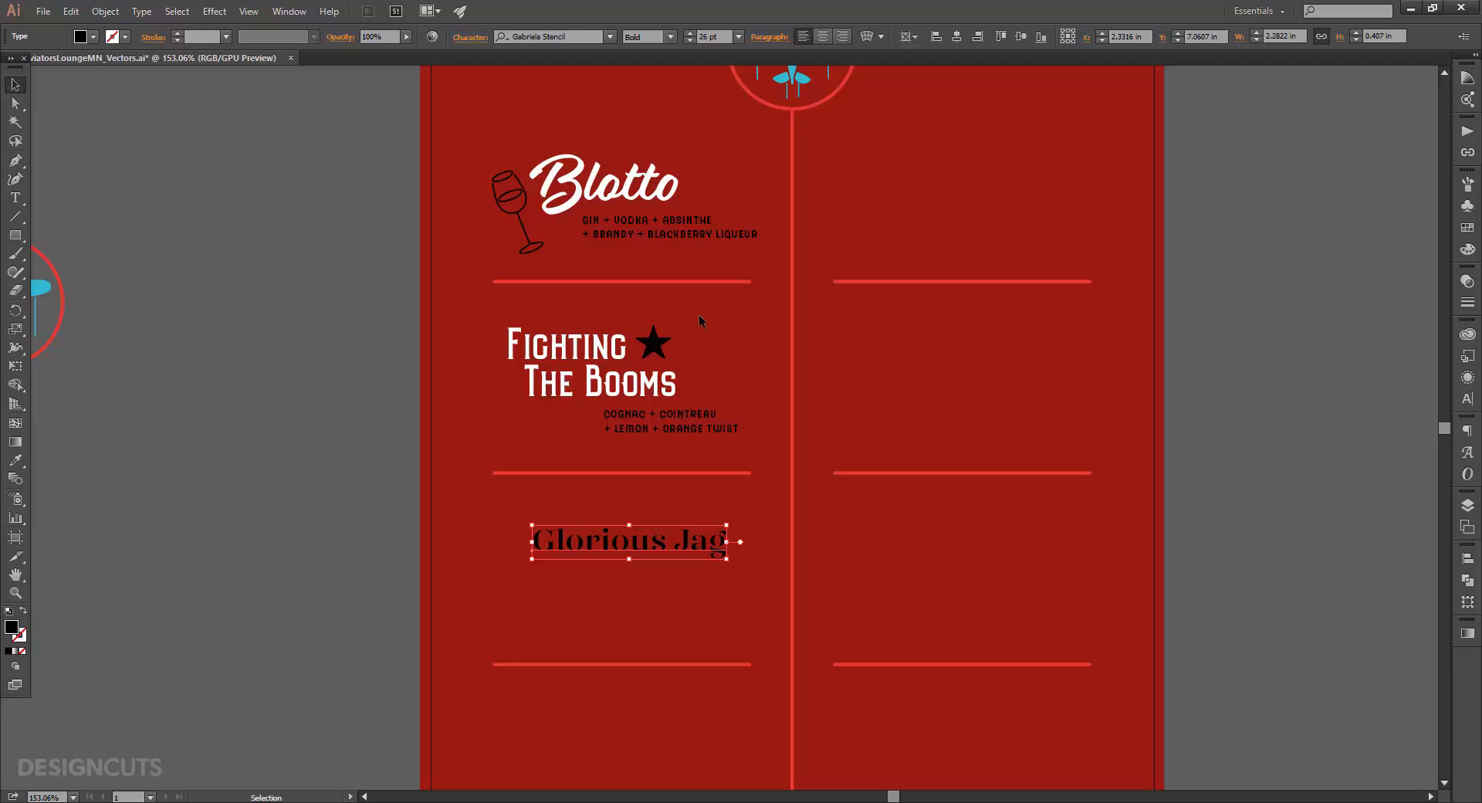
Step: Enlarge only the word "Jag" to 34 pt
key("t")
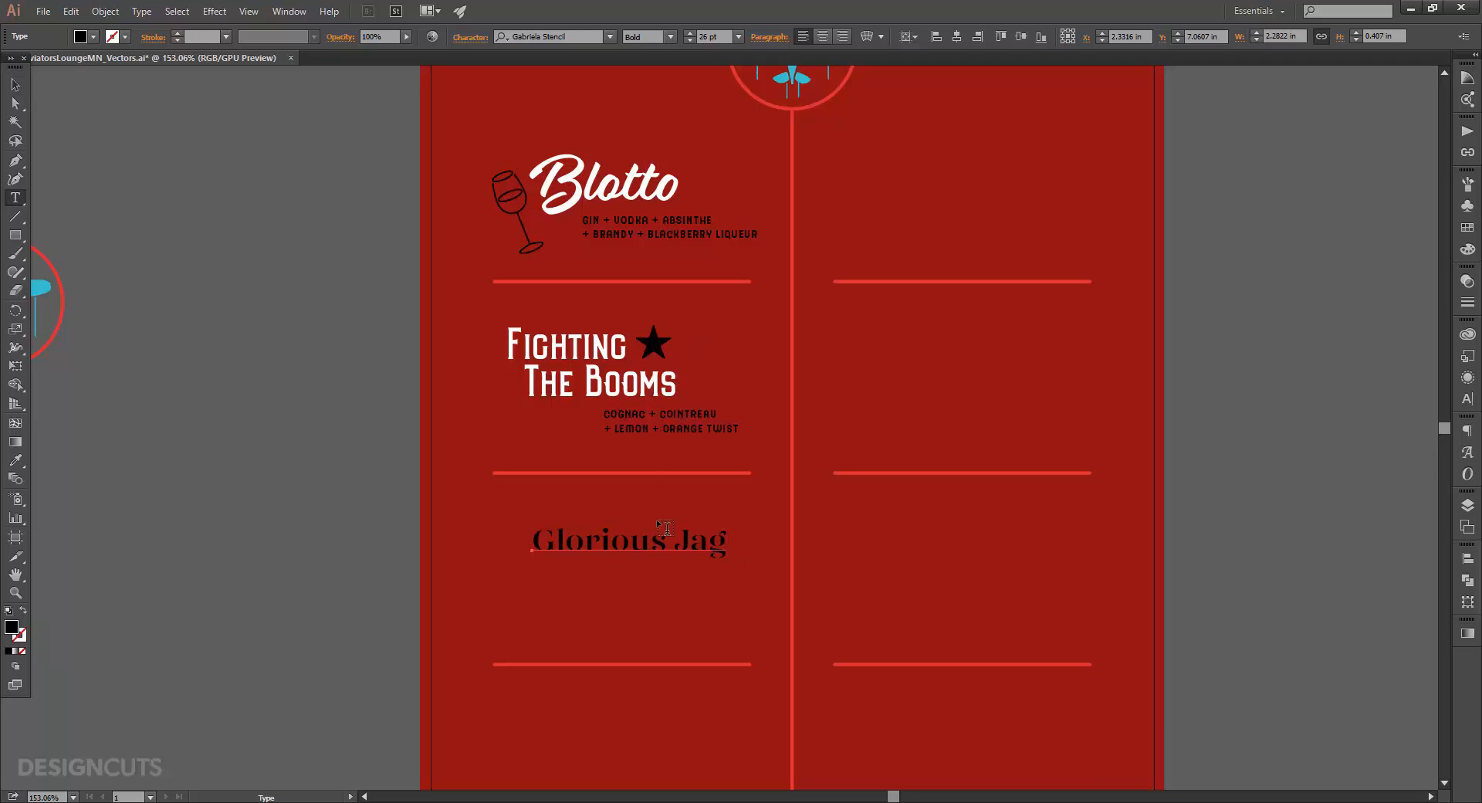
left_click_drag(673, 538, 731, 539)
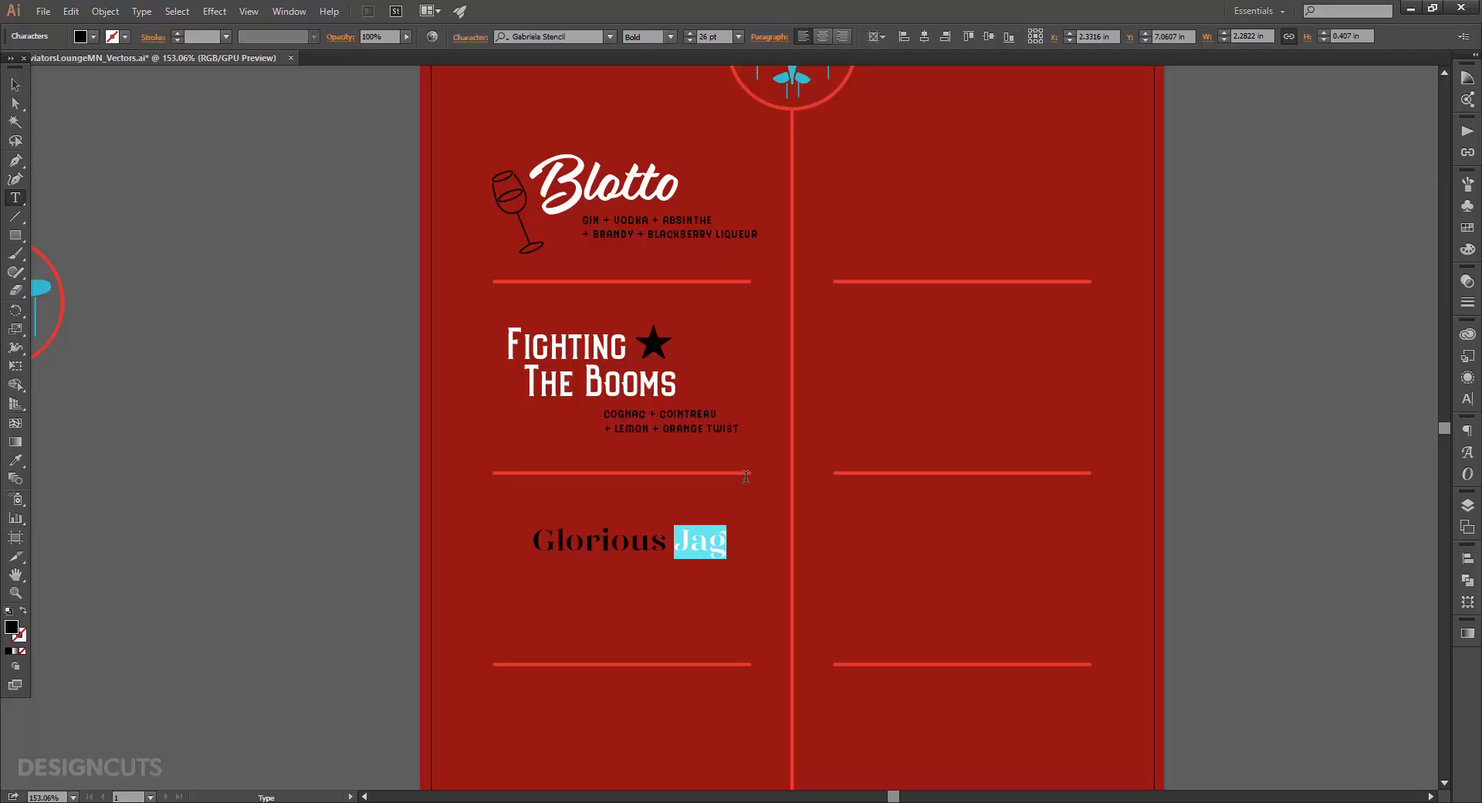
left_click(709, 36)
type("34")
key("Return")
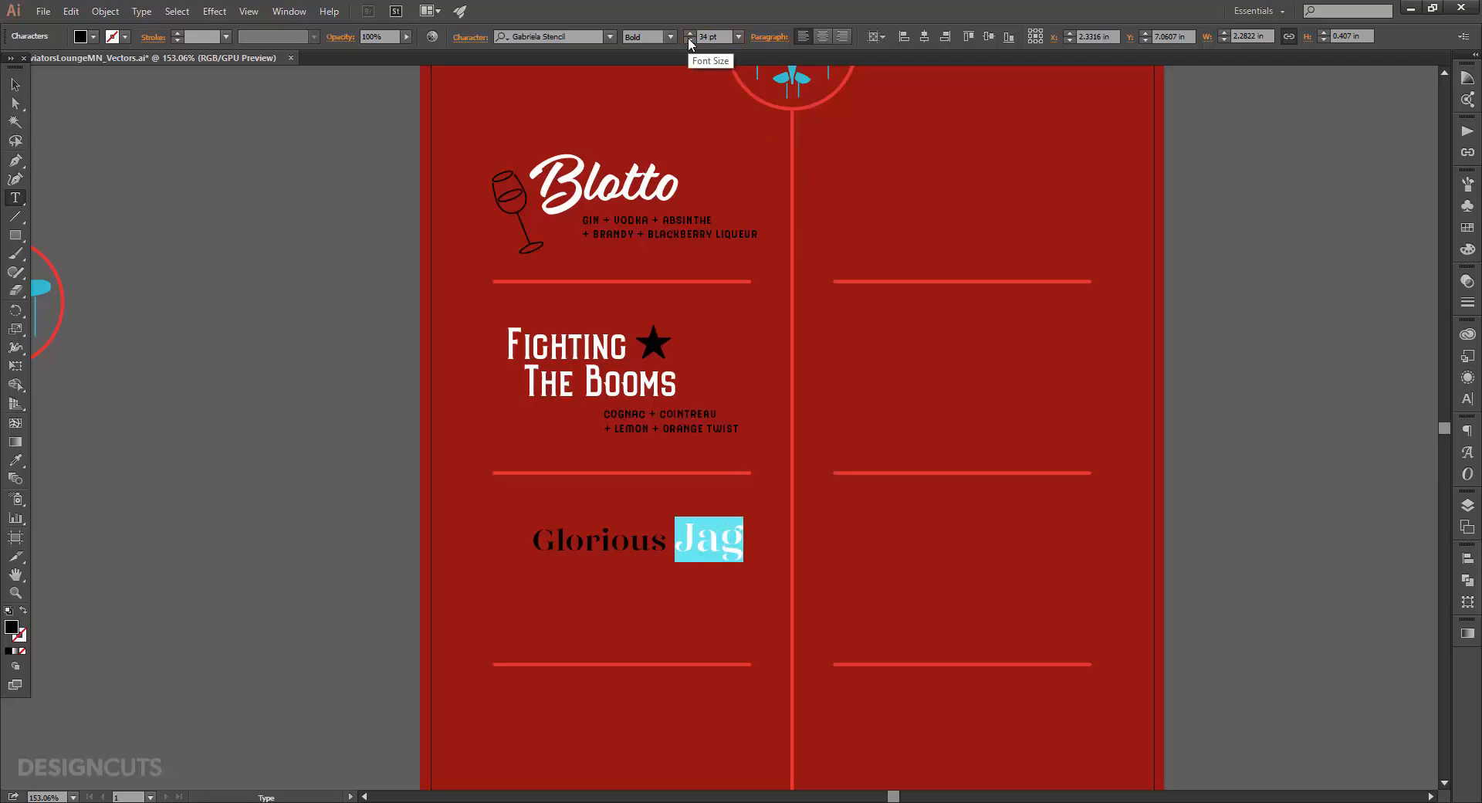
Step: Fill the whole "Glorious Jag" title with white
left_click(14, 84)
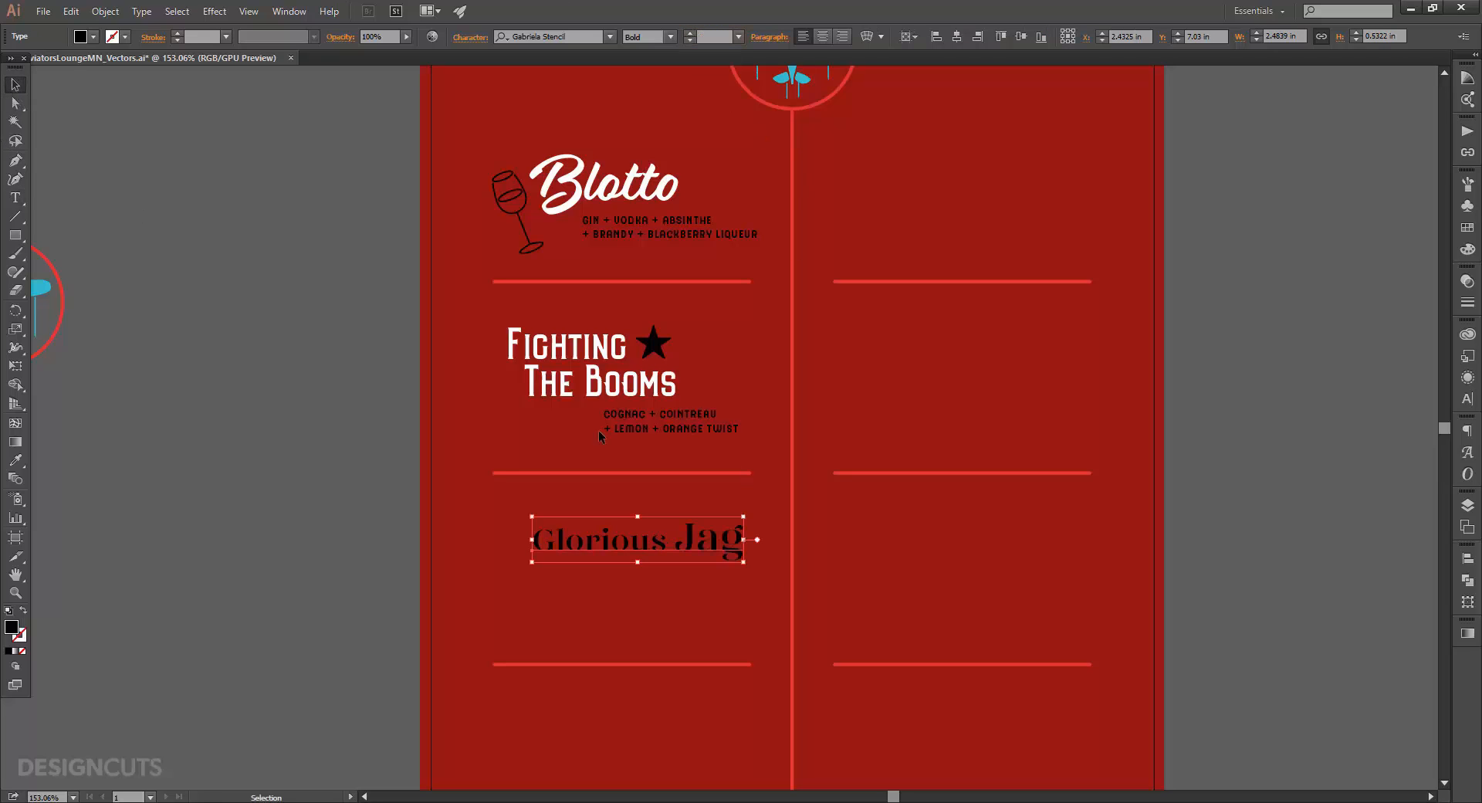
left_click(1465, 231)
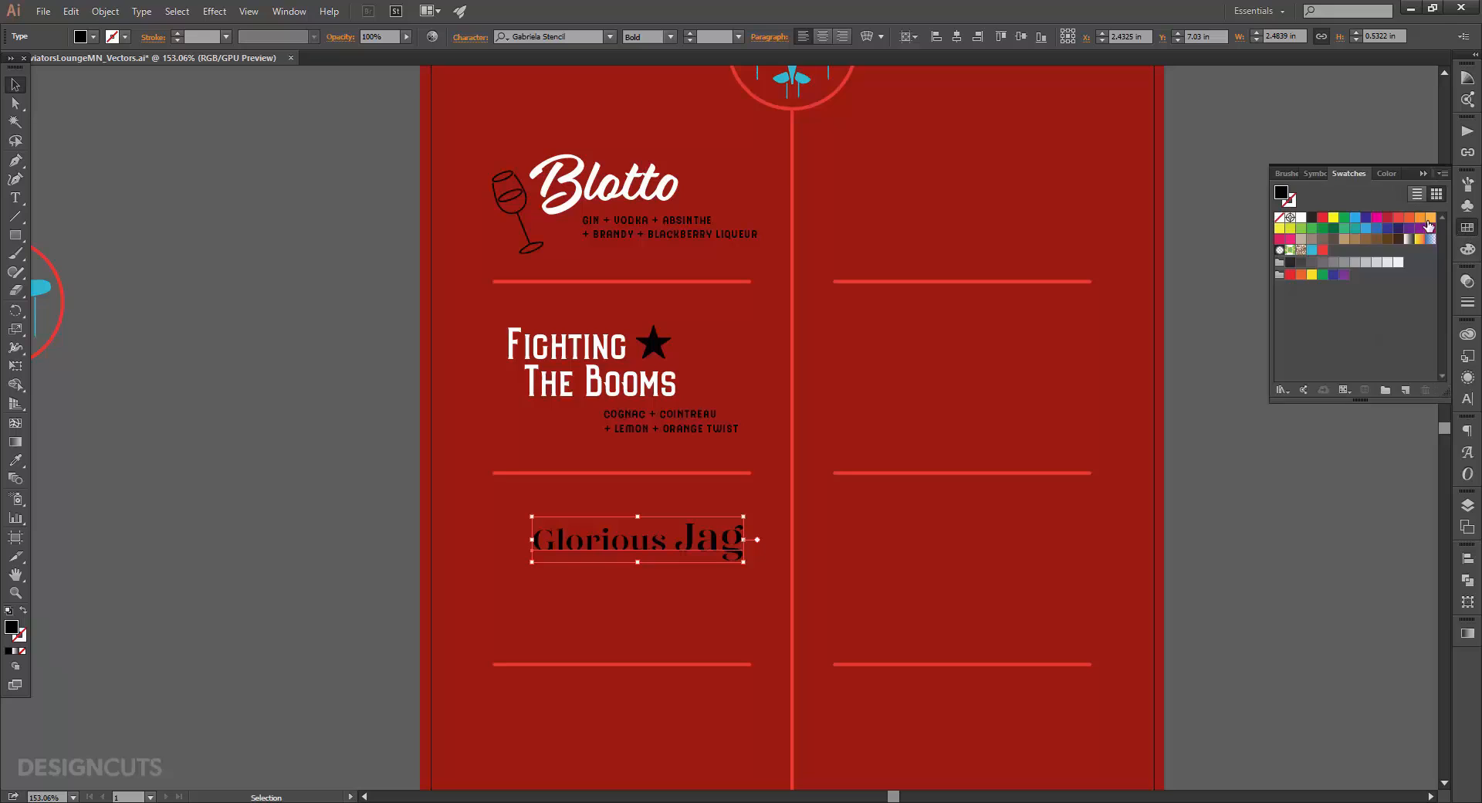
left_click(1300, 217)
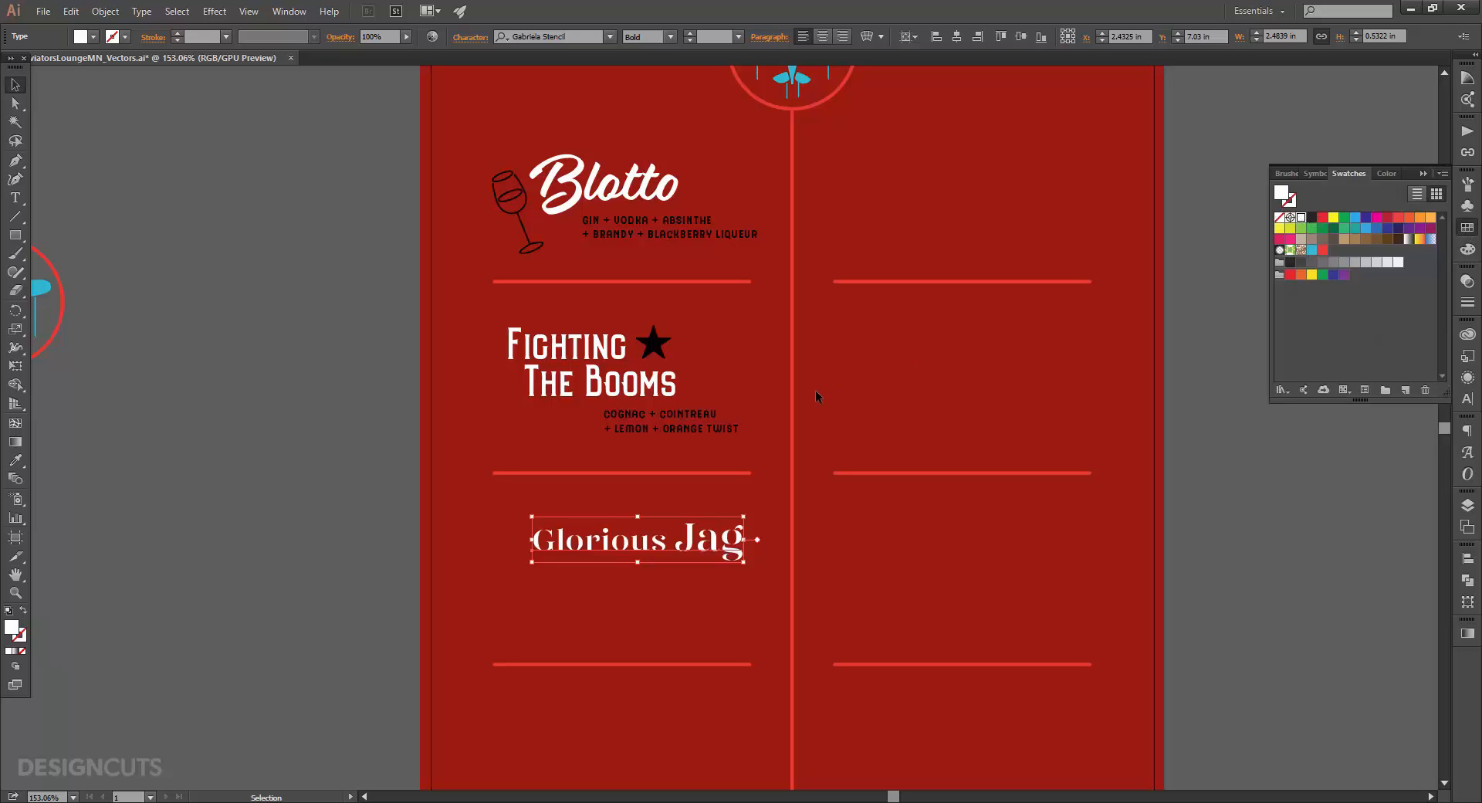
Step: Rotate "Glorious Jag" by 9° and move it down toward the middle of its cell
left_click(106, 11)
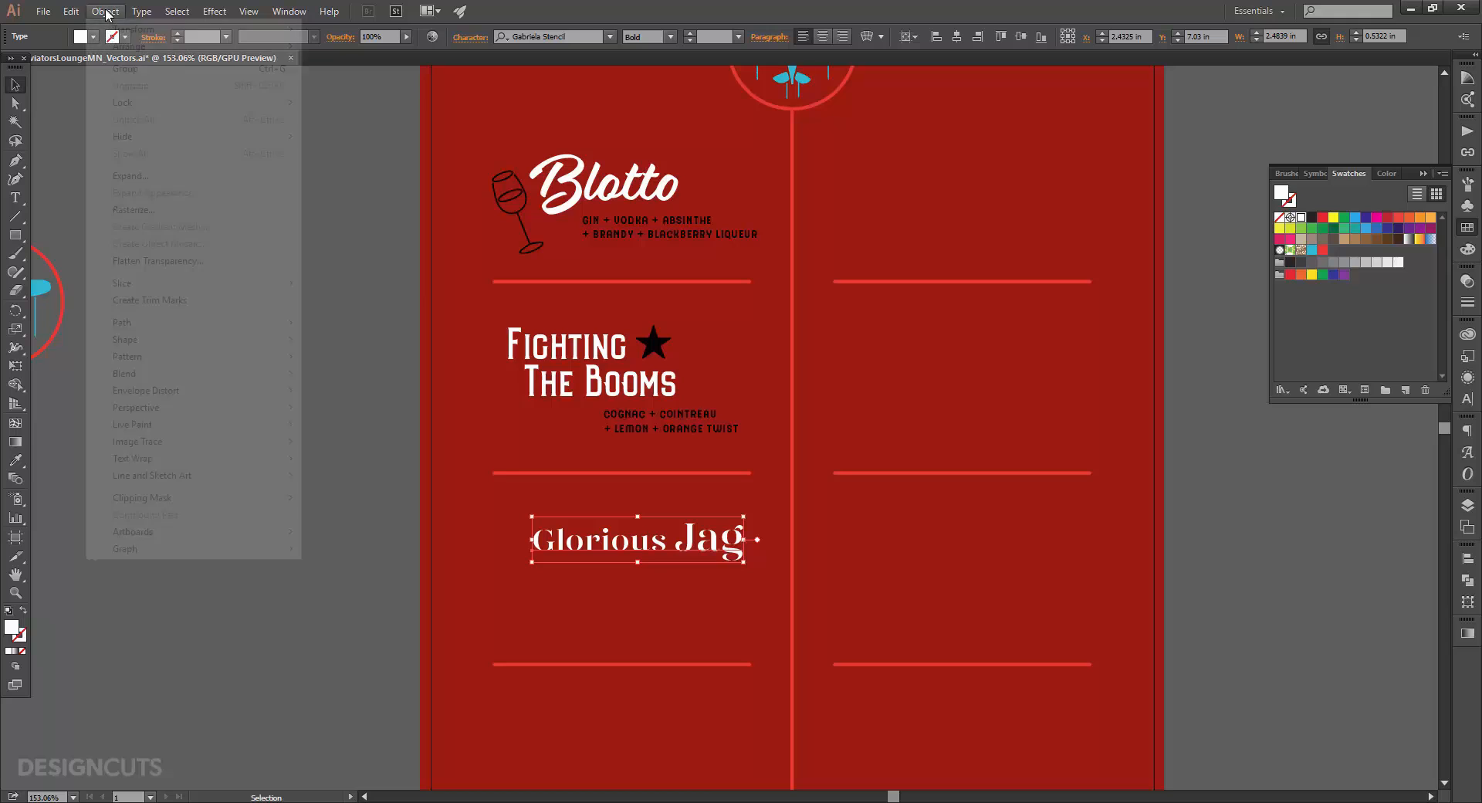
mouse_move(115, 29)
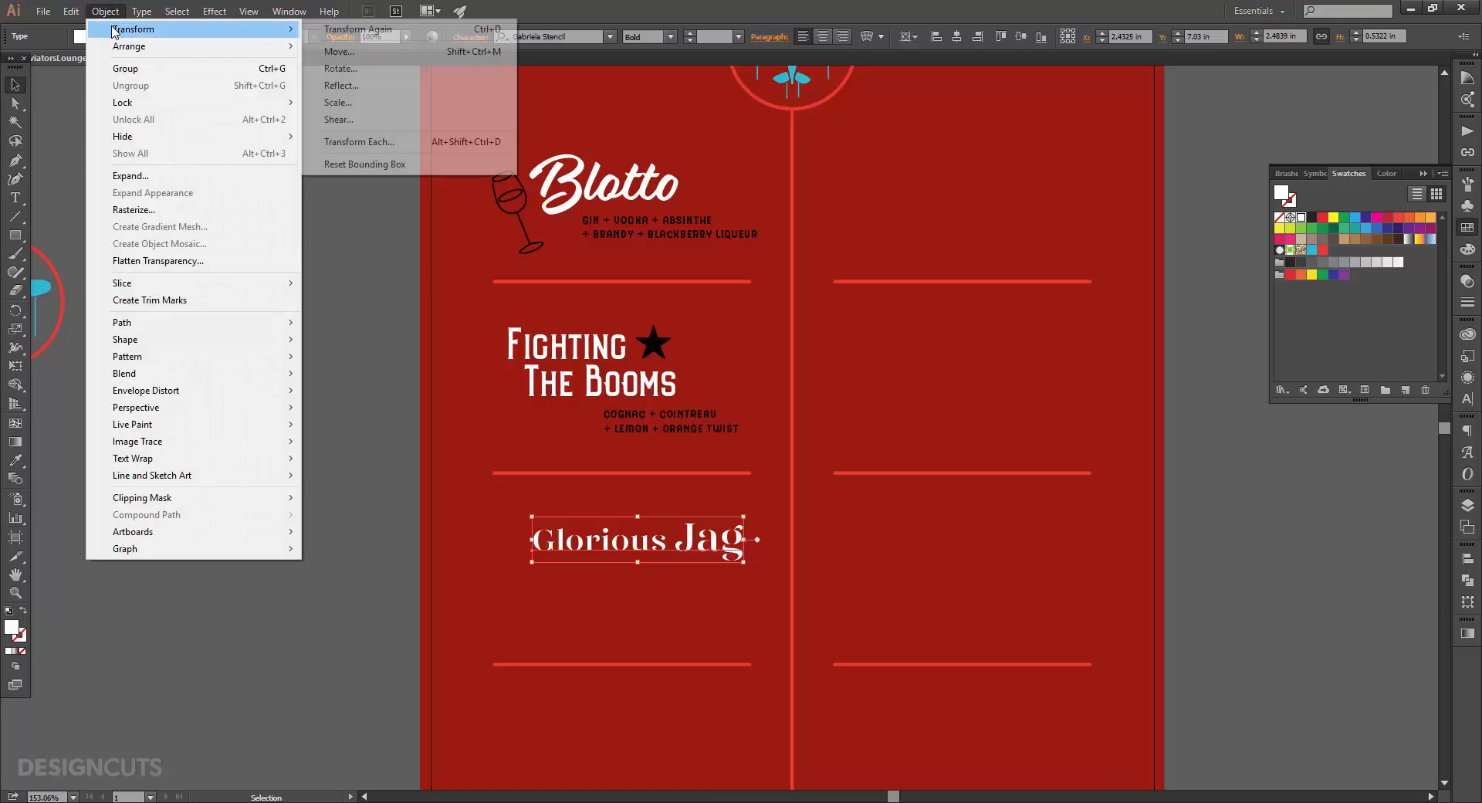
left_click(339, 70)
type("9")
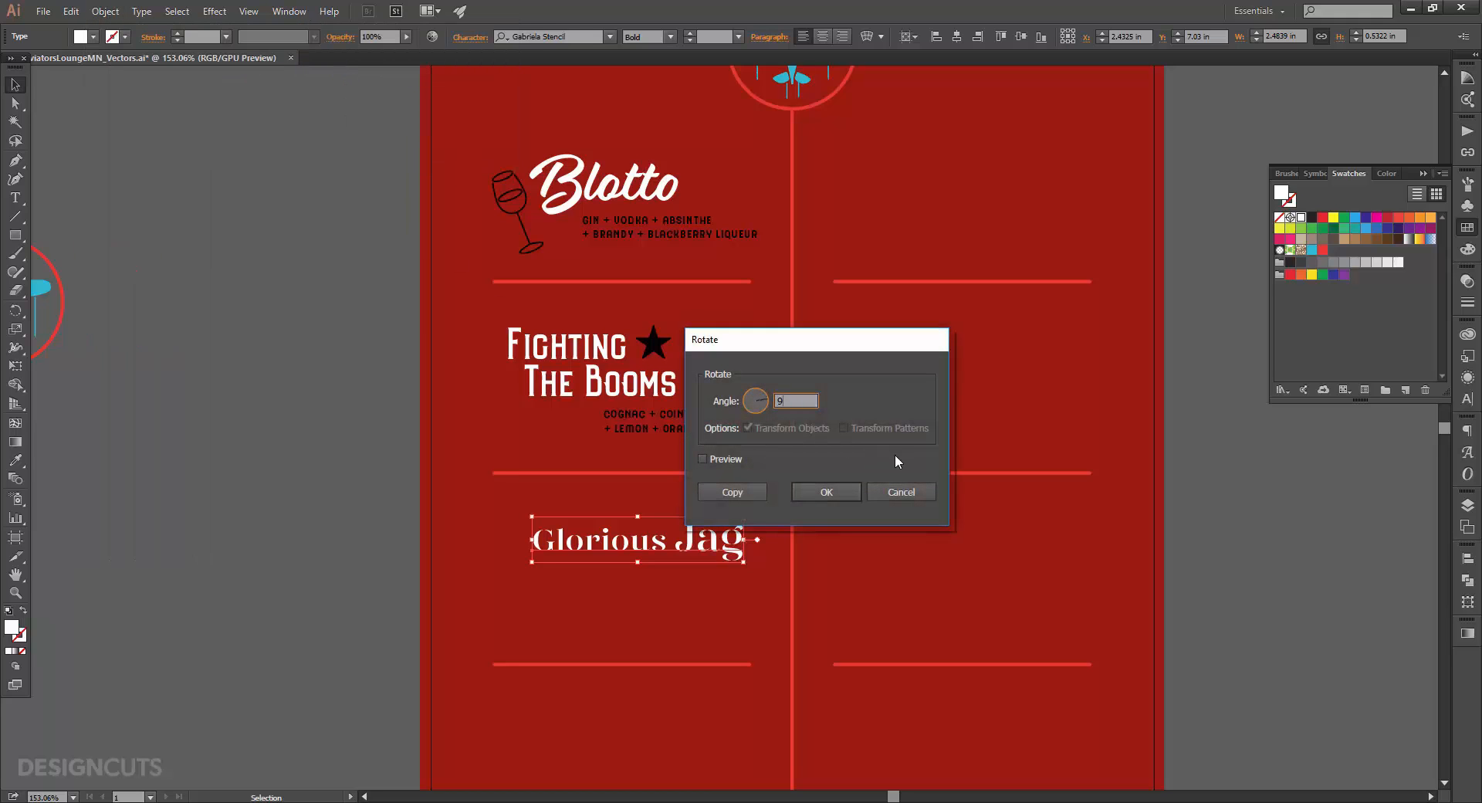
key("Return")
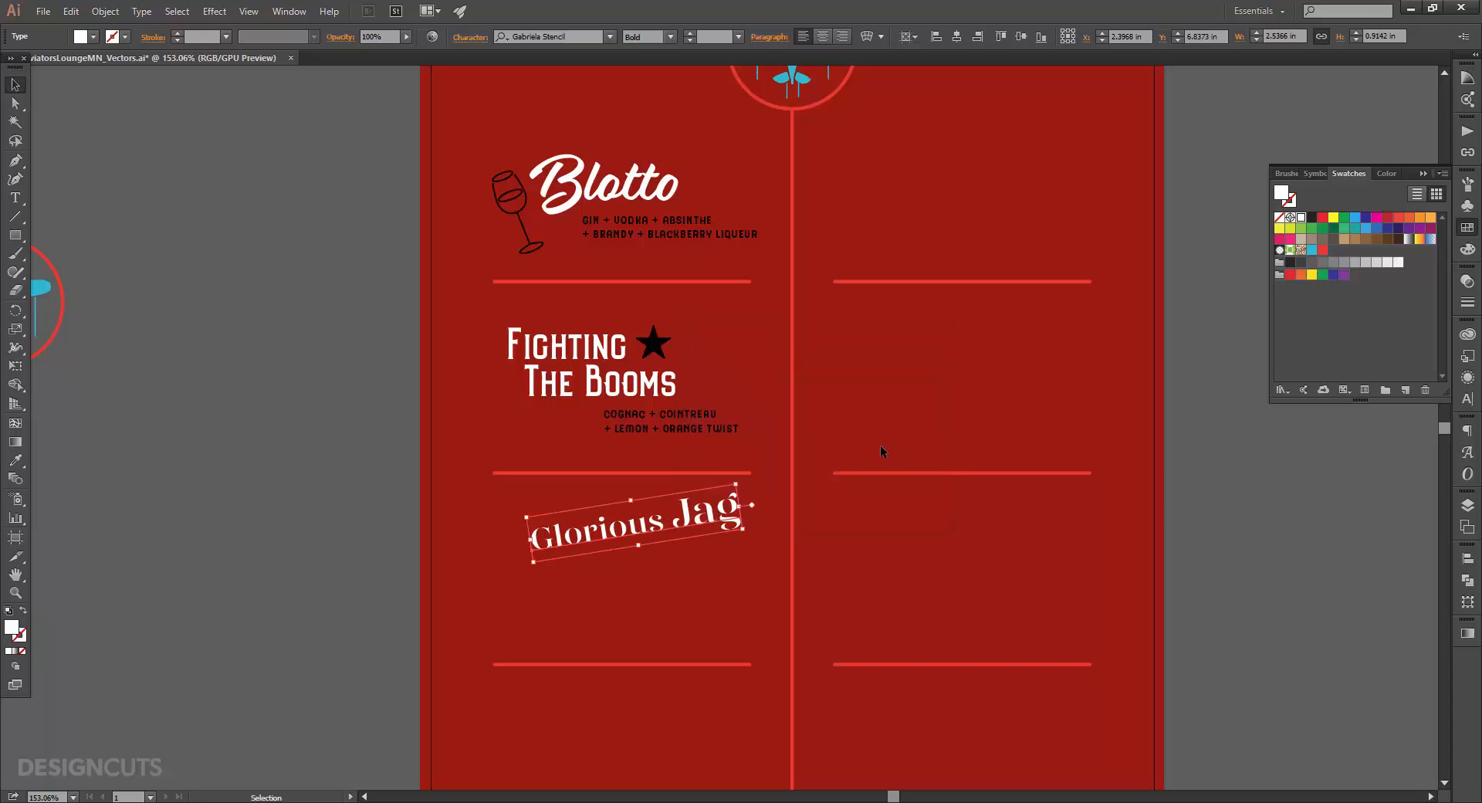
left_click_drag(725, 521, 714, 550)
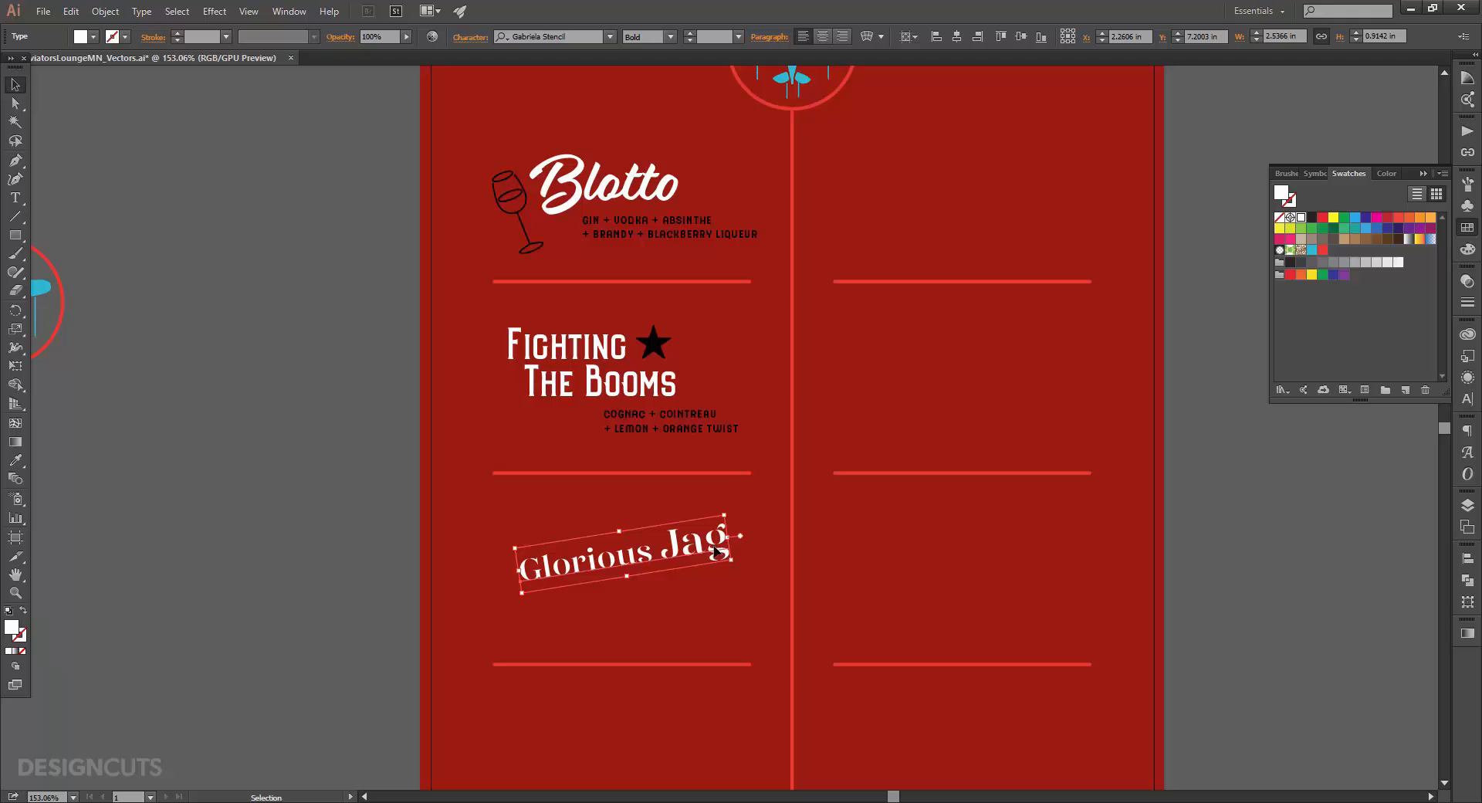
Step: Add a separate letter "V" below "Jag" and set it in Assemblage Ornaments to make a swirl
key("t")
left_click(673, 600)
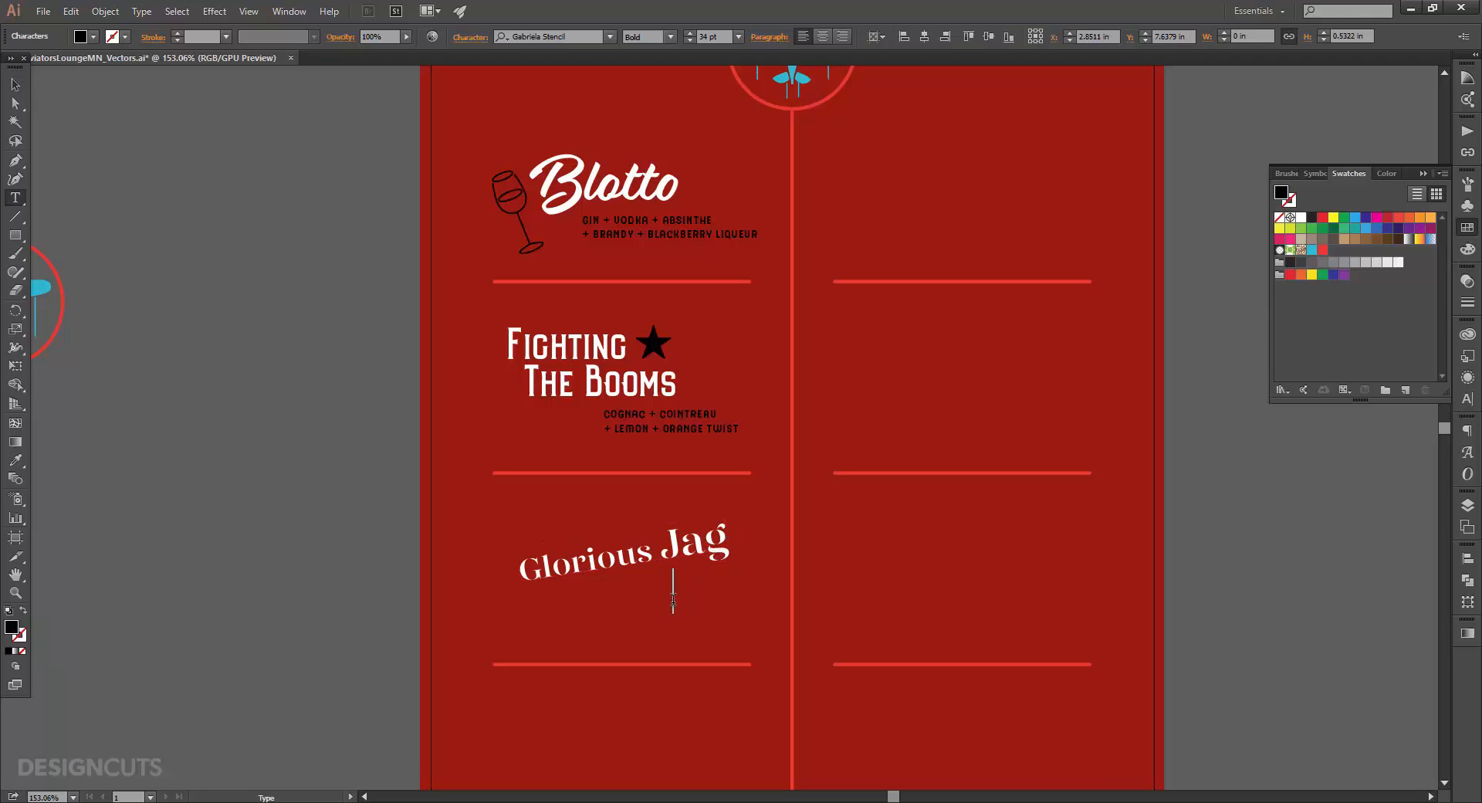
type("V")
key("Escape")
left_click(540, 36)
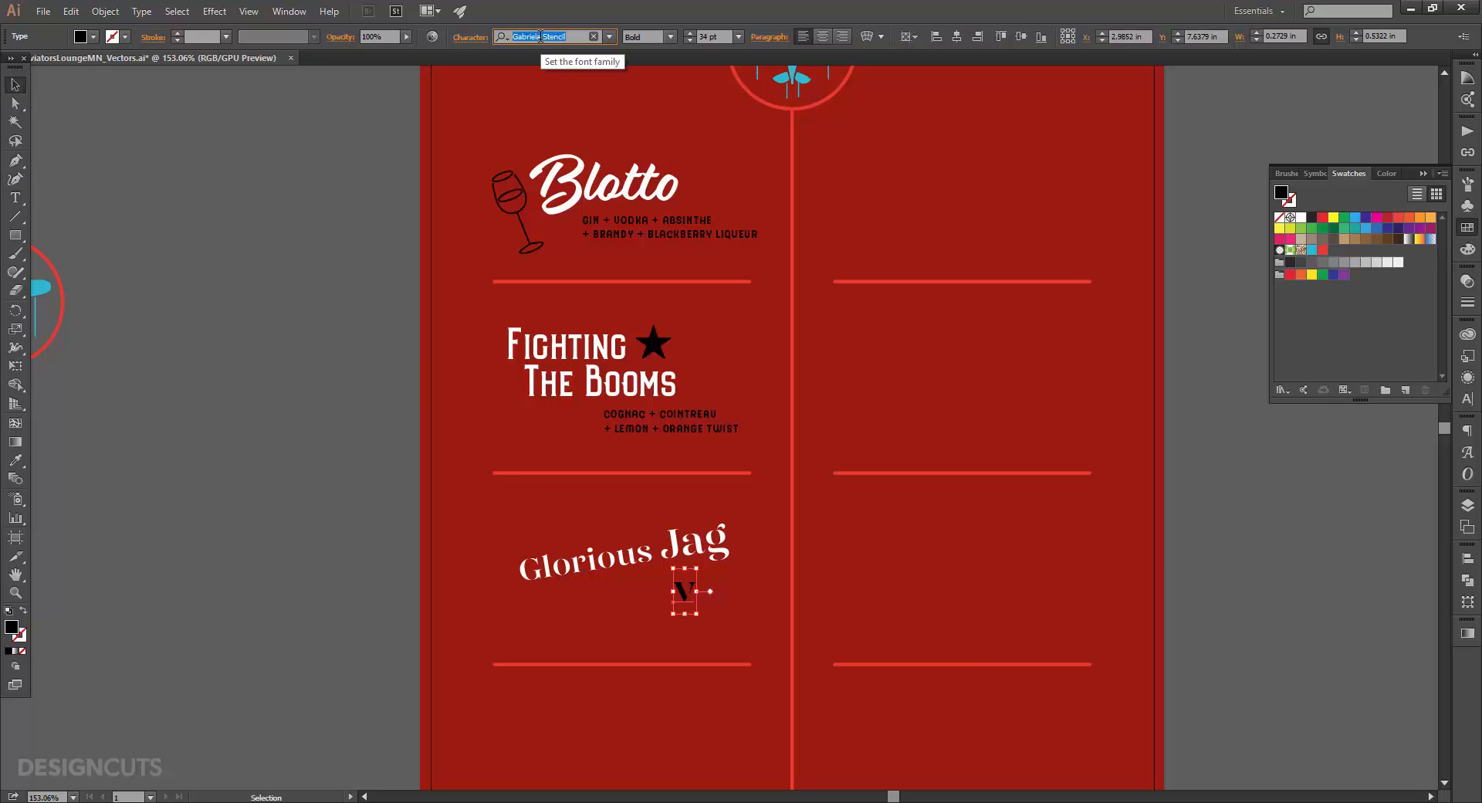
type("assem")
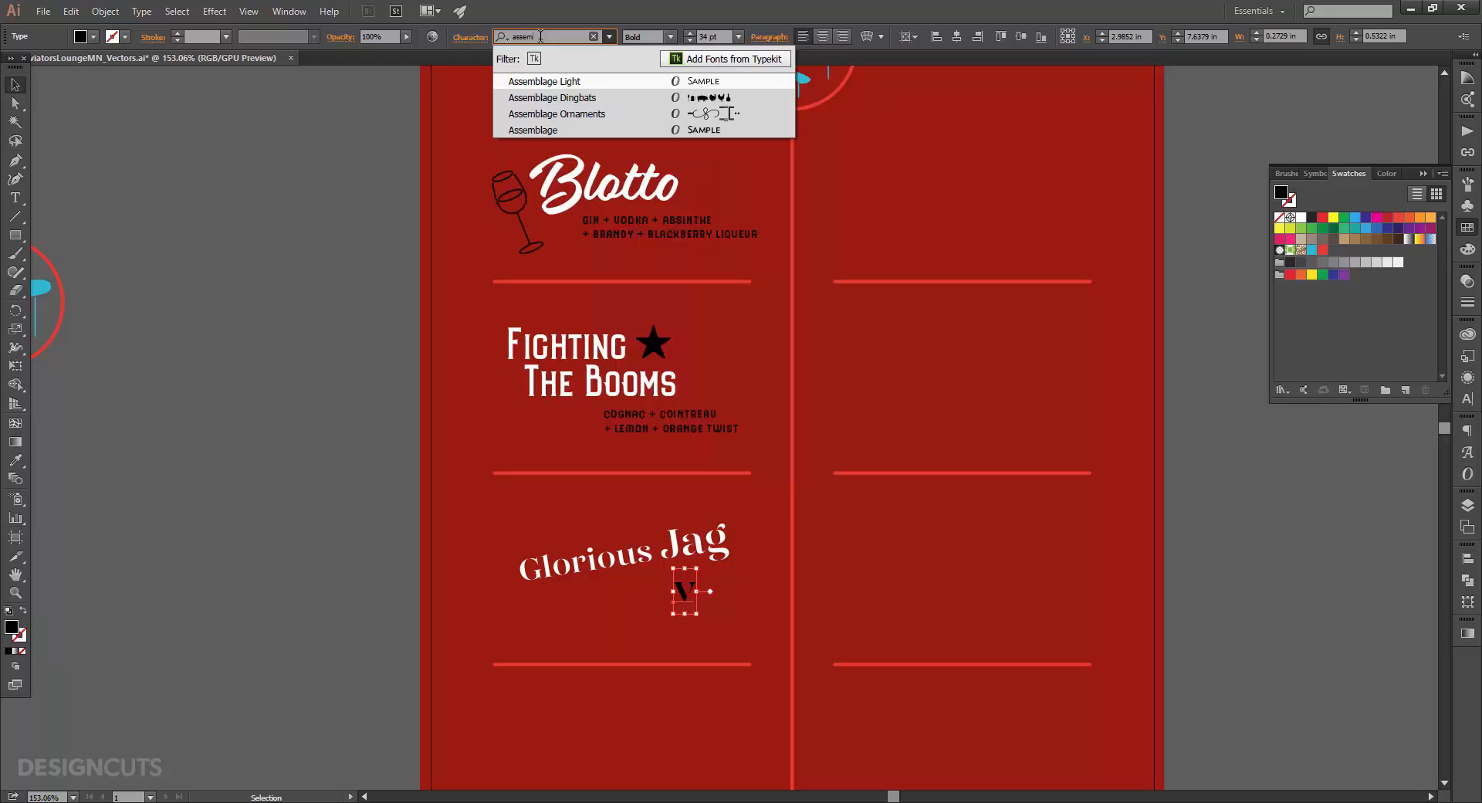
left_click(601, 113)
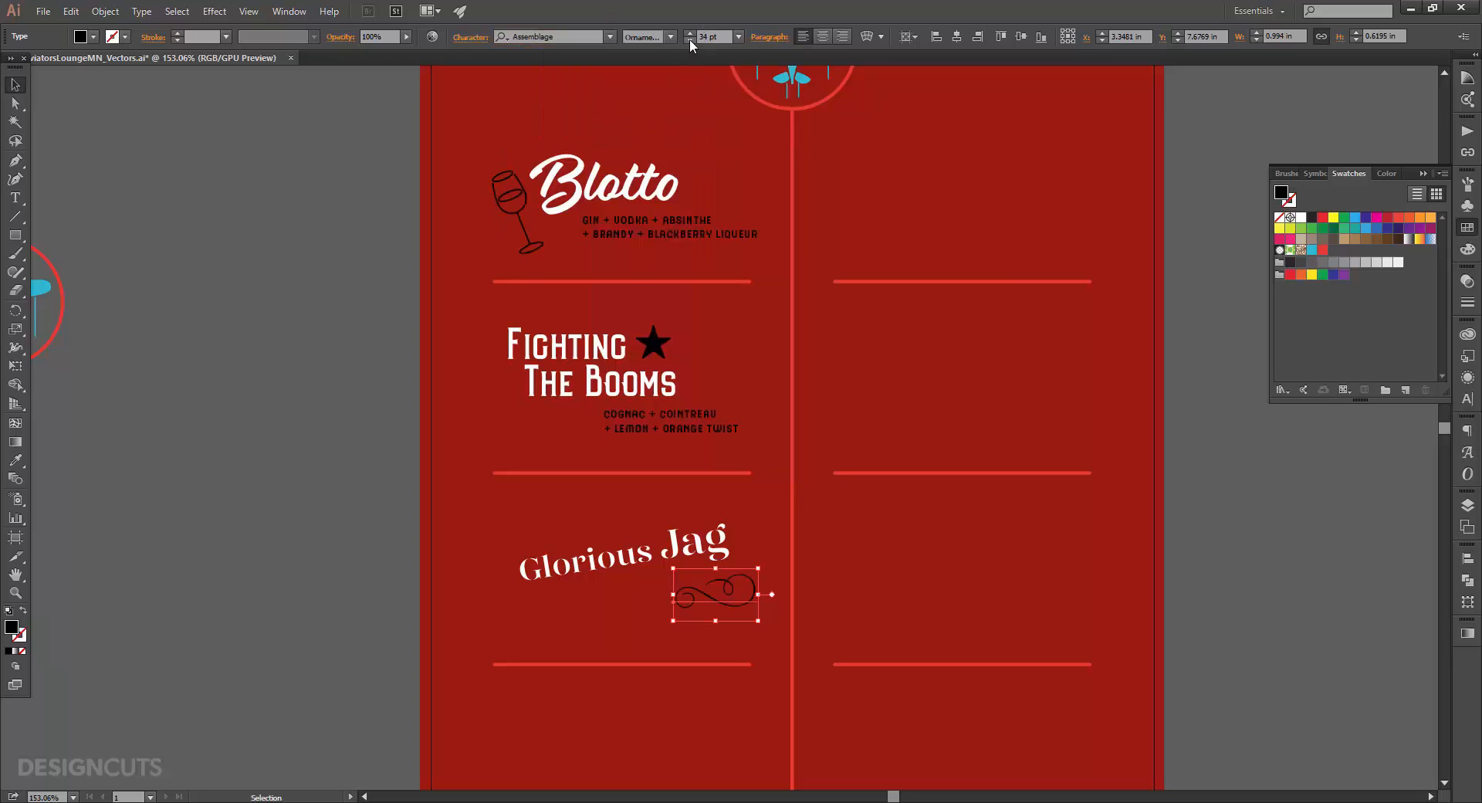
Step: Reduce the swirl ornament below "Jag" to 33 pt and rotate it by -2°
left_click(689, 39)
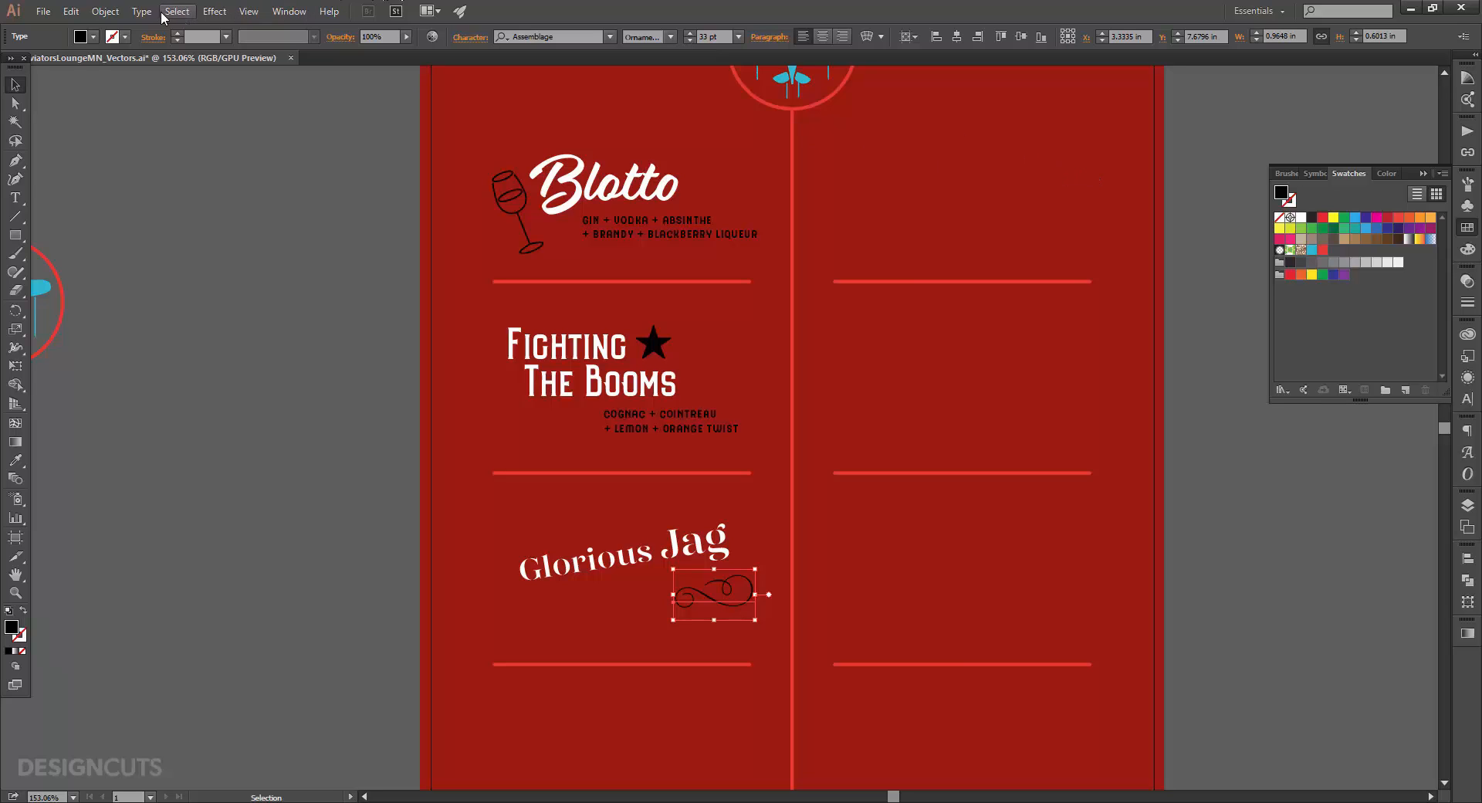
left_click(115, 12)
mouse_move(155, 28)
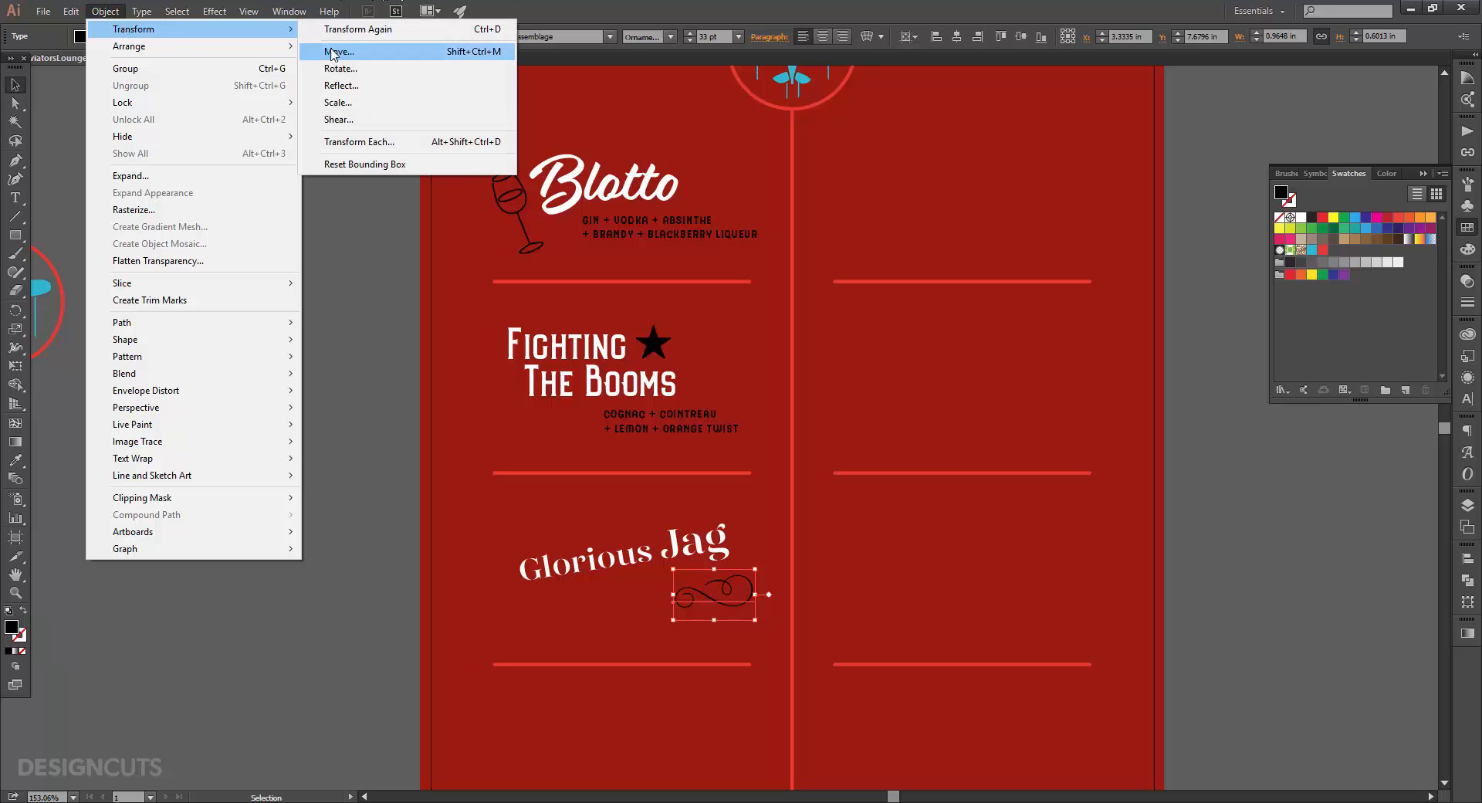
left_click(344, 68)
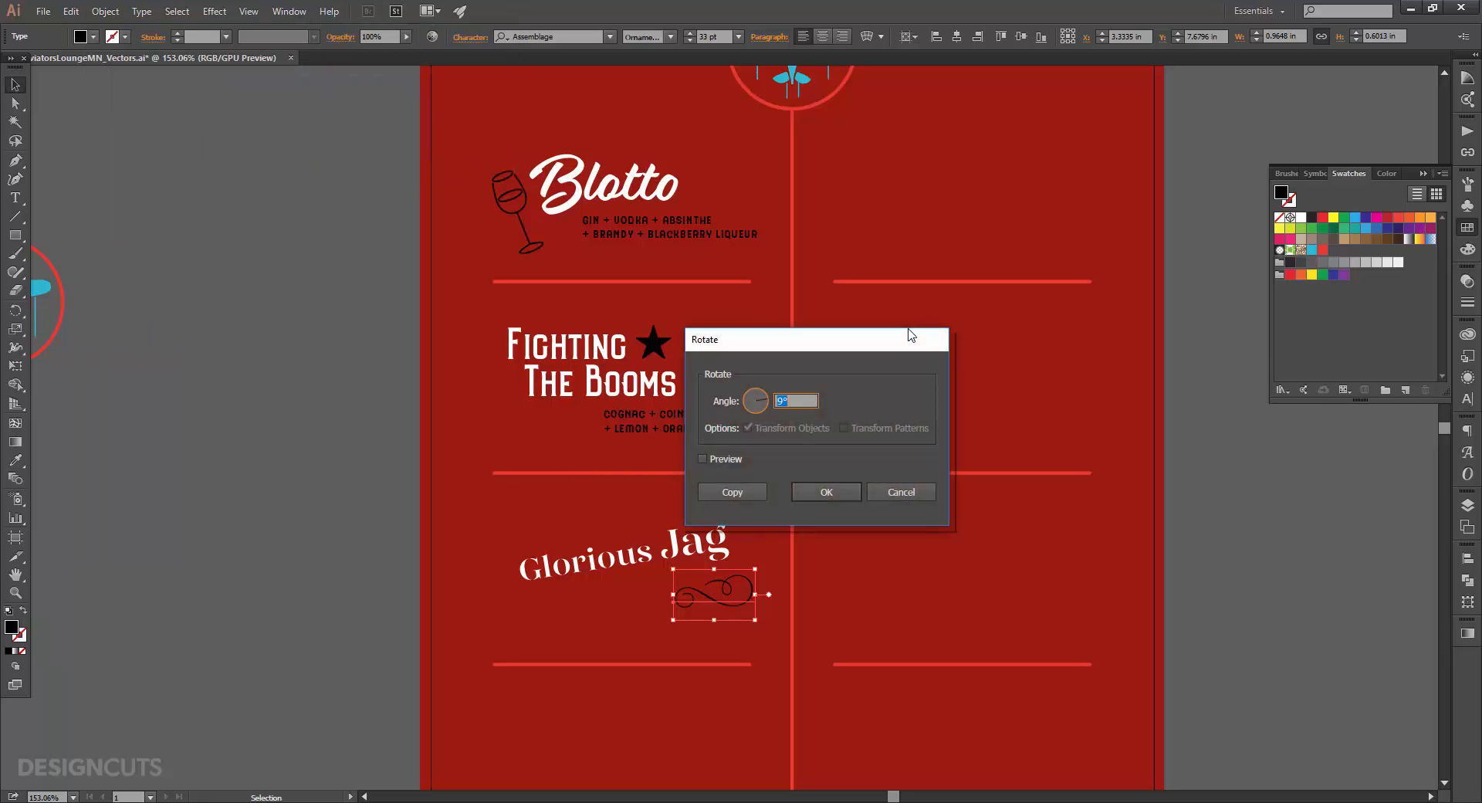
type("-2")
key("Return")
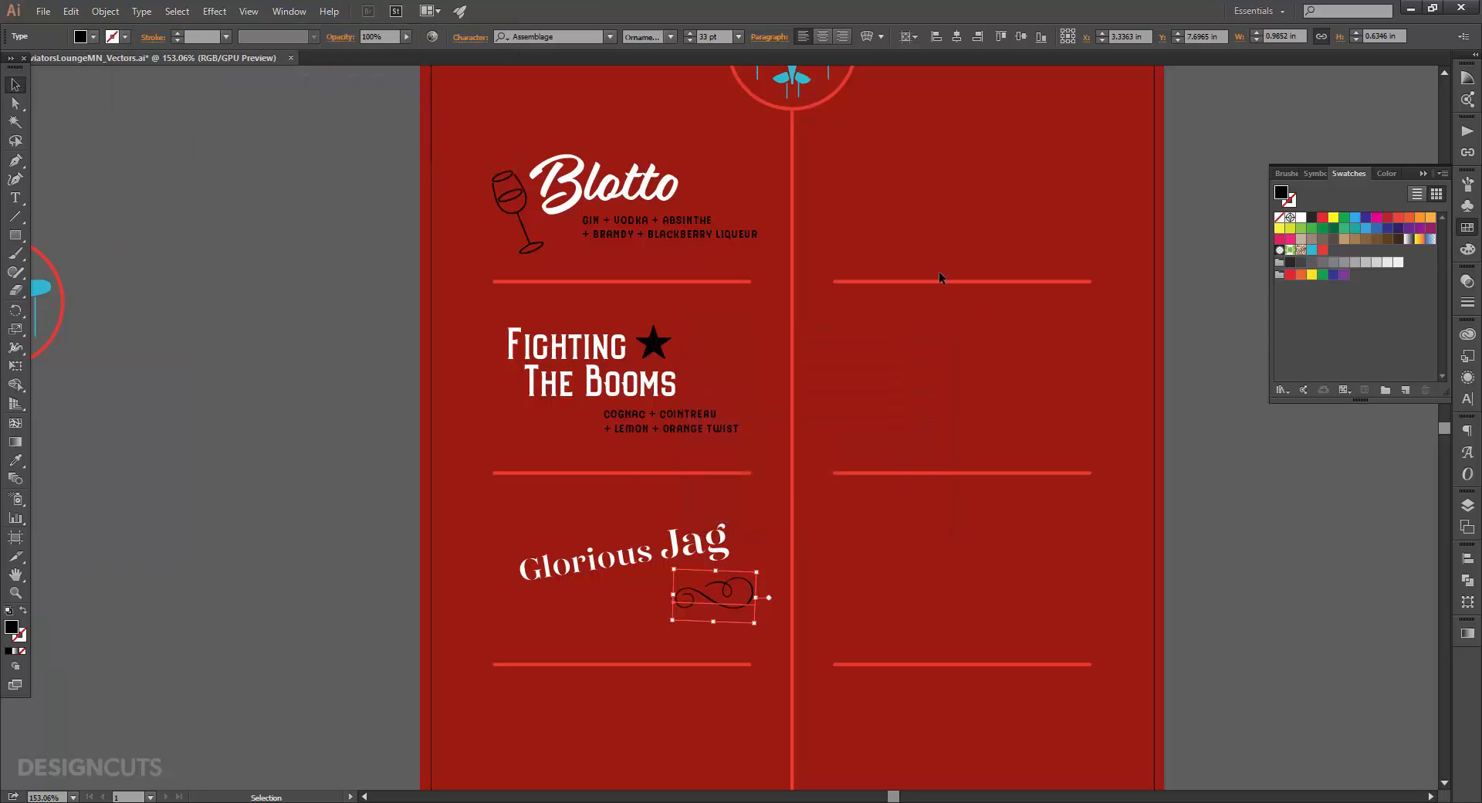
Step: Move the swirl left and up so it sits close beneath the "Jag" end of the title
left_click_drag(723, 600, 695, 593)
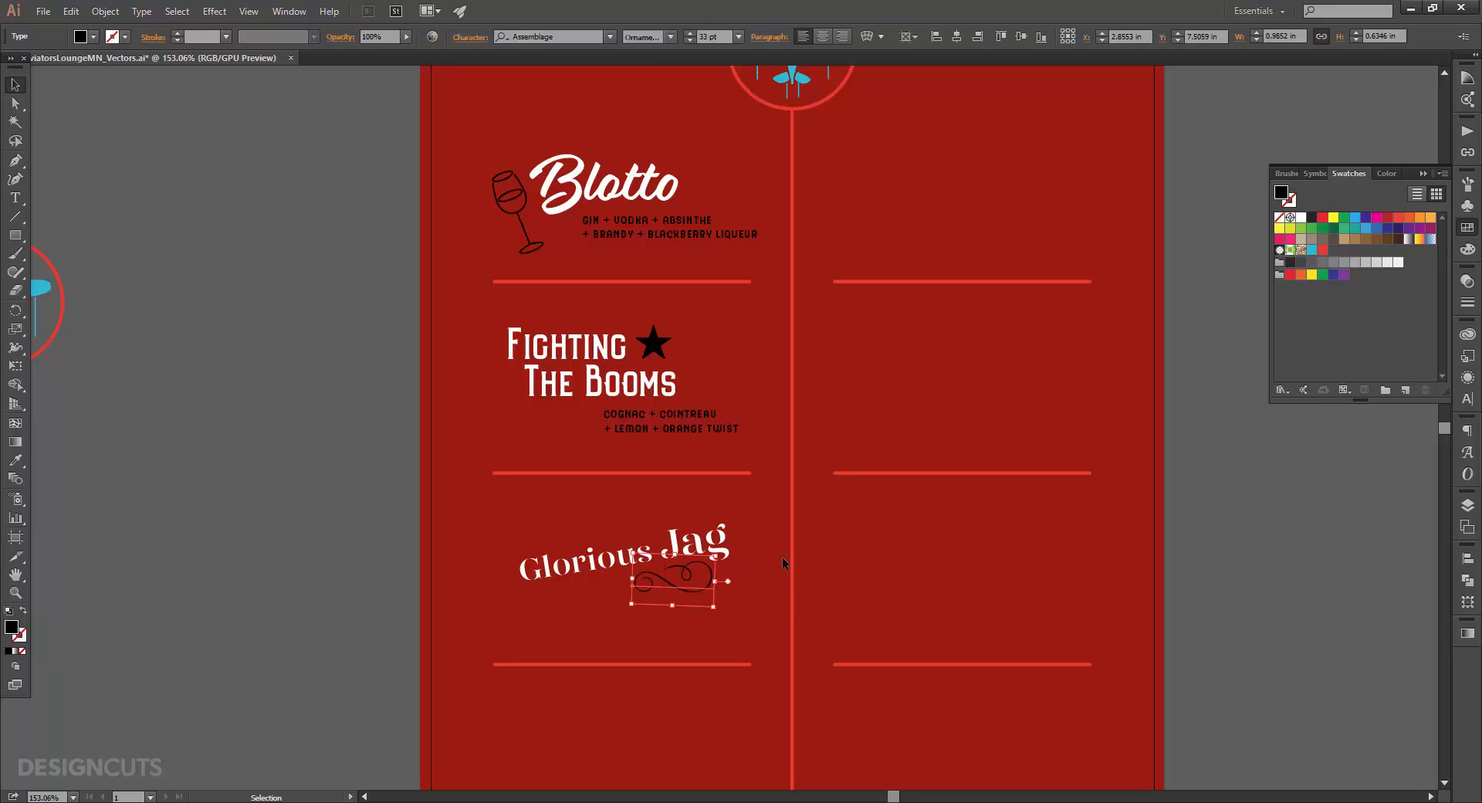
key("Down")
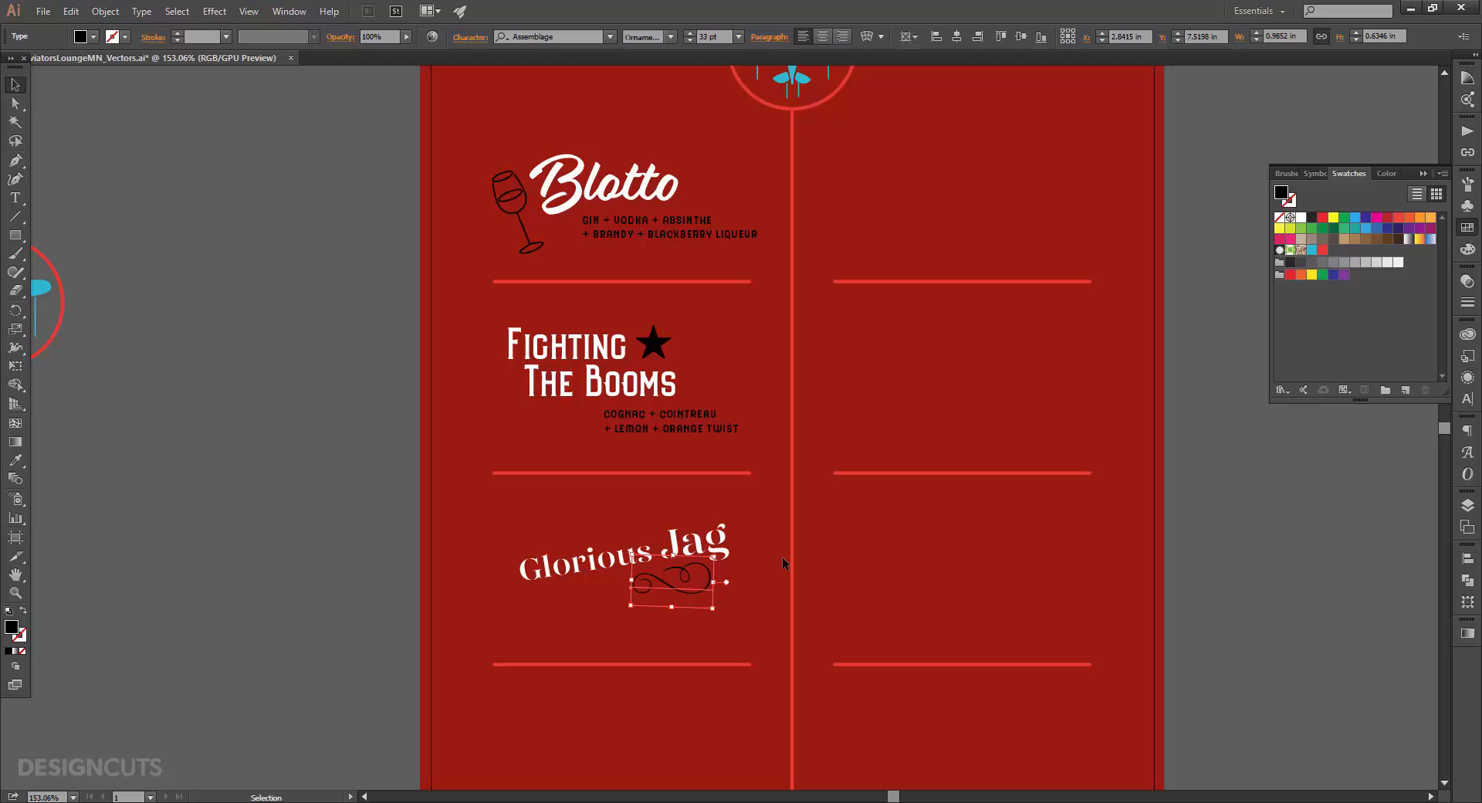
left_click(780, 557)
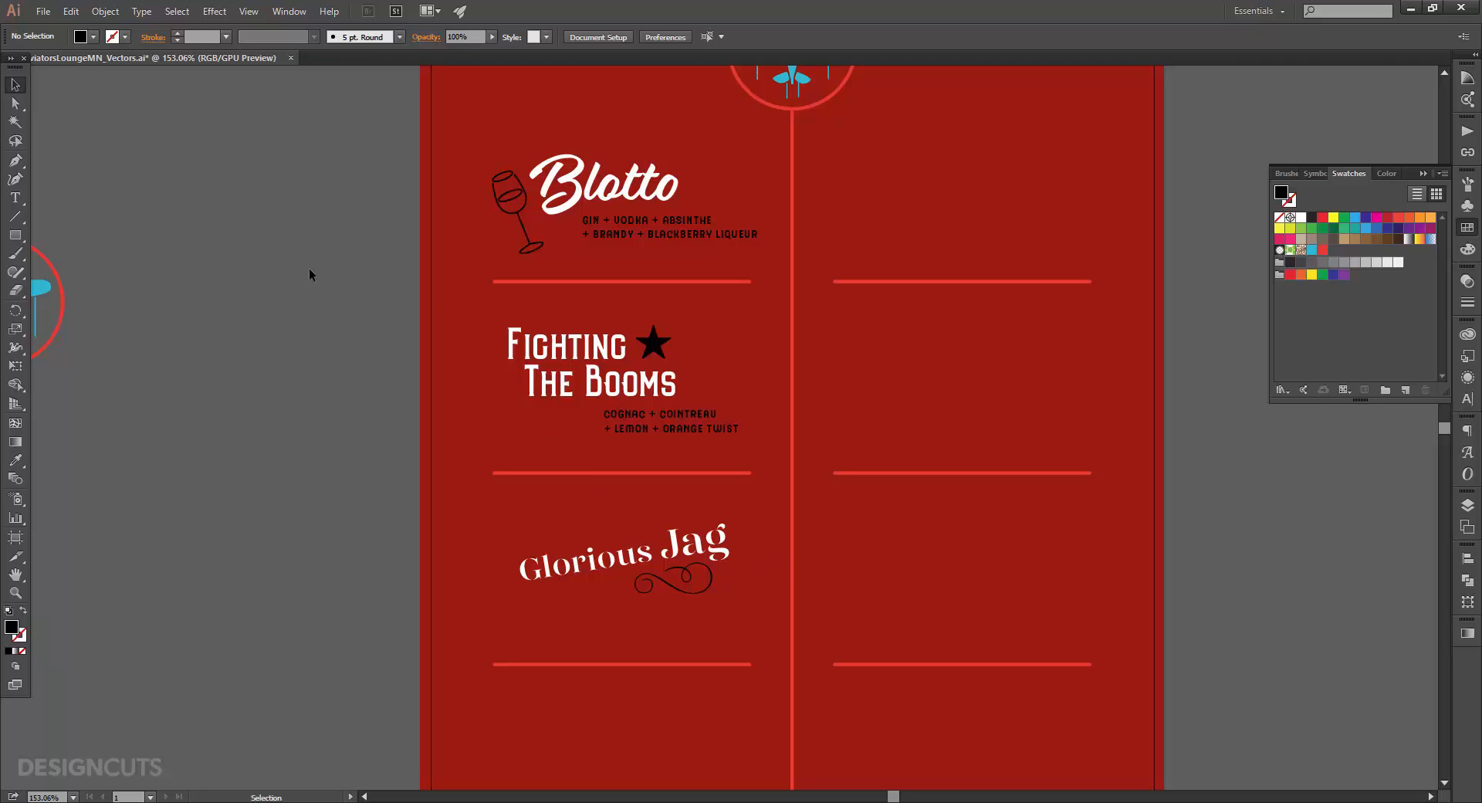
Step: Draw a slanted line about 1.11 in wide beneath "Glorious", parallel to the title, and give it a black stroke
left_click(15, 216)
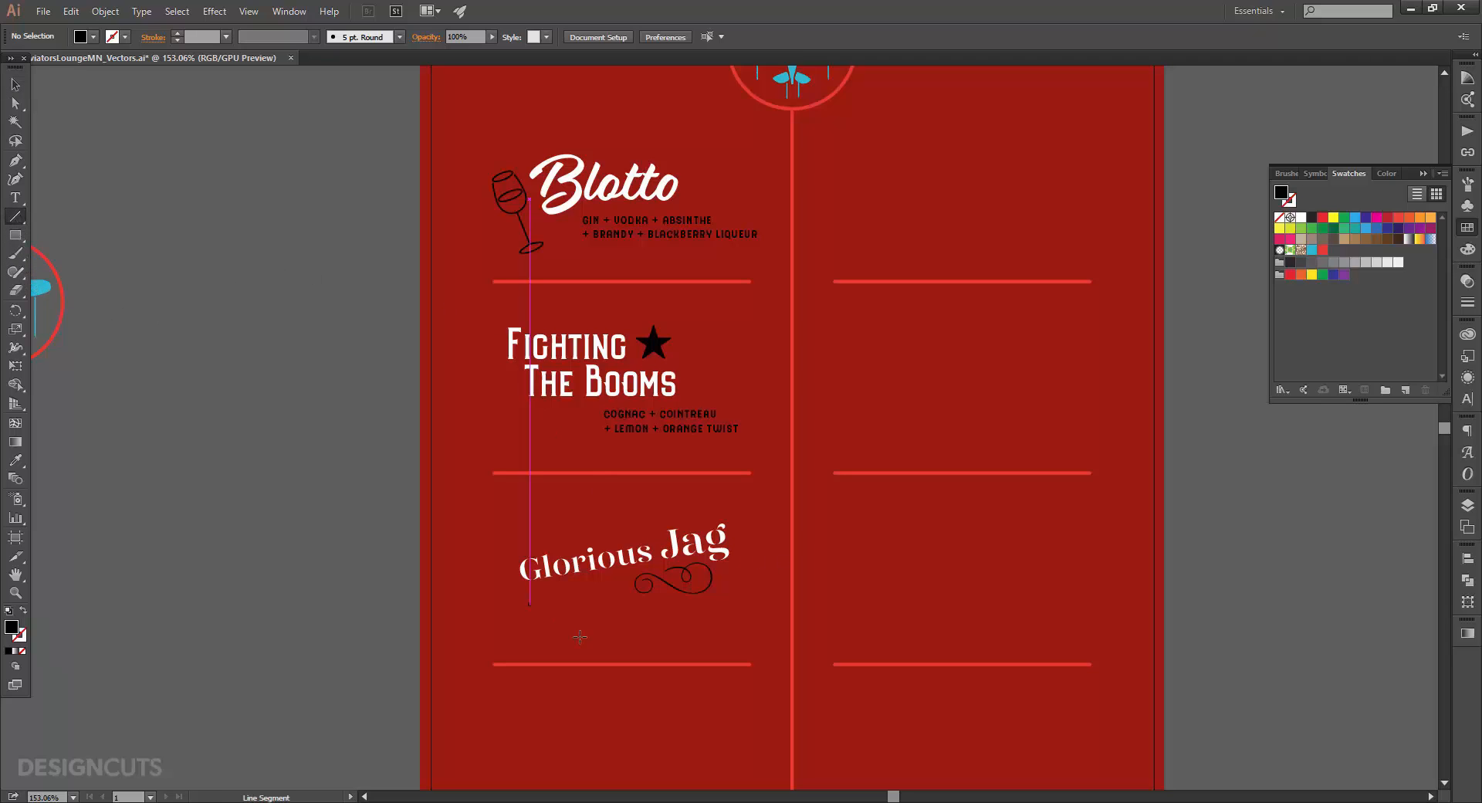
left_click_drag(624, 581, 530, 597)
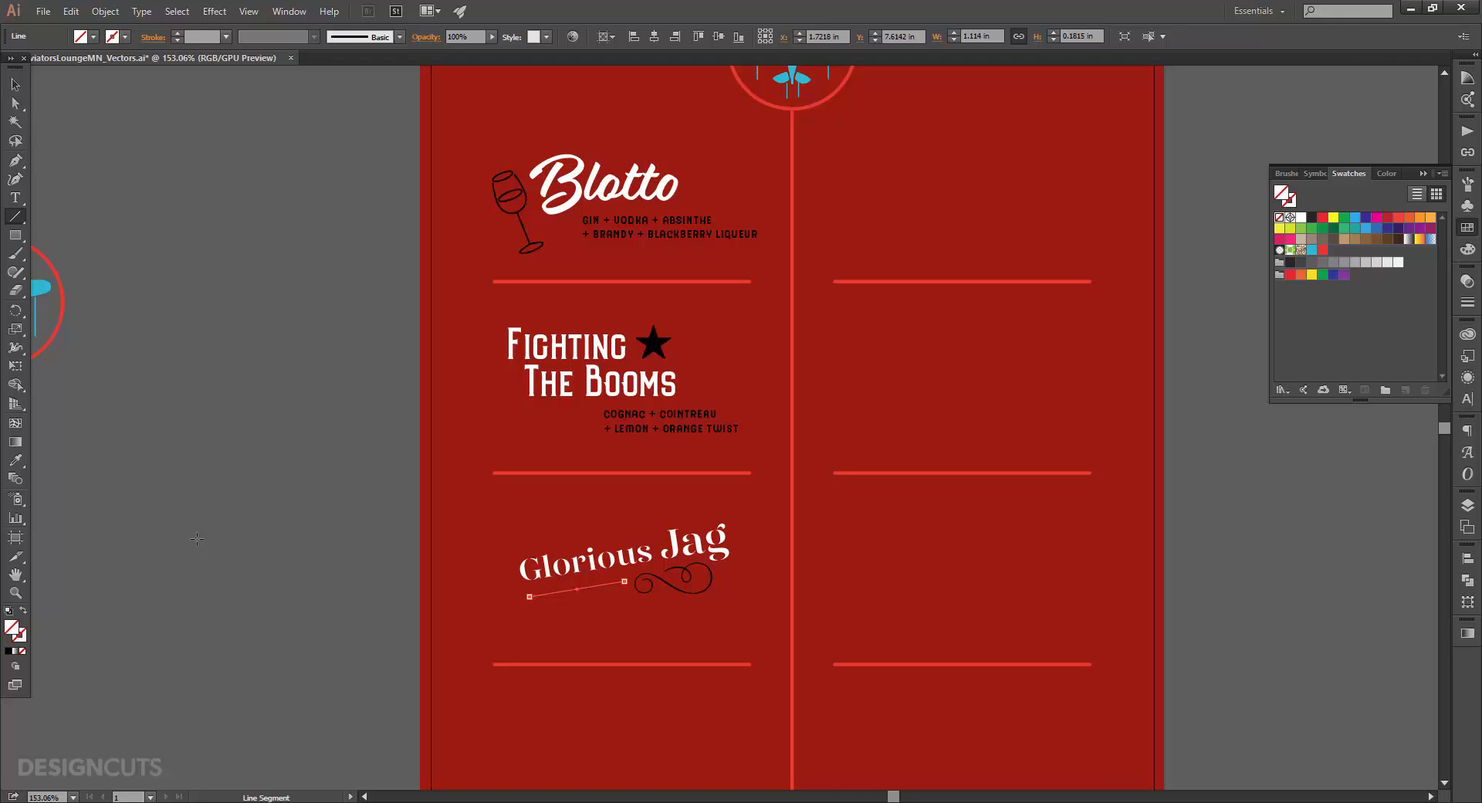
left_click(1295, 204)
left_click(1312, 219)
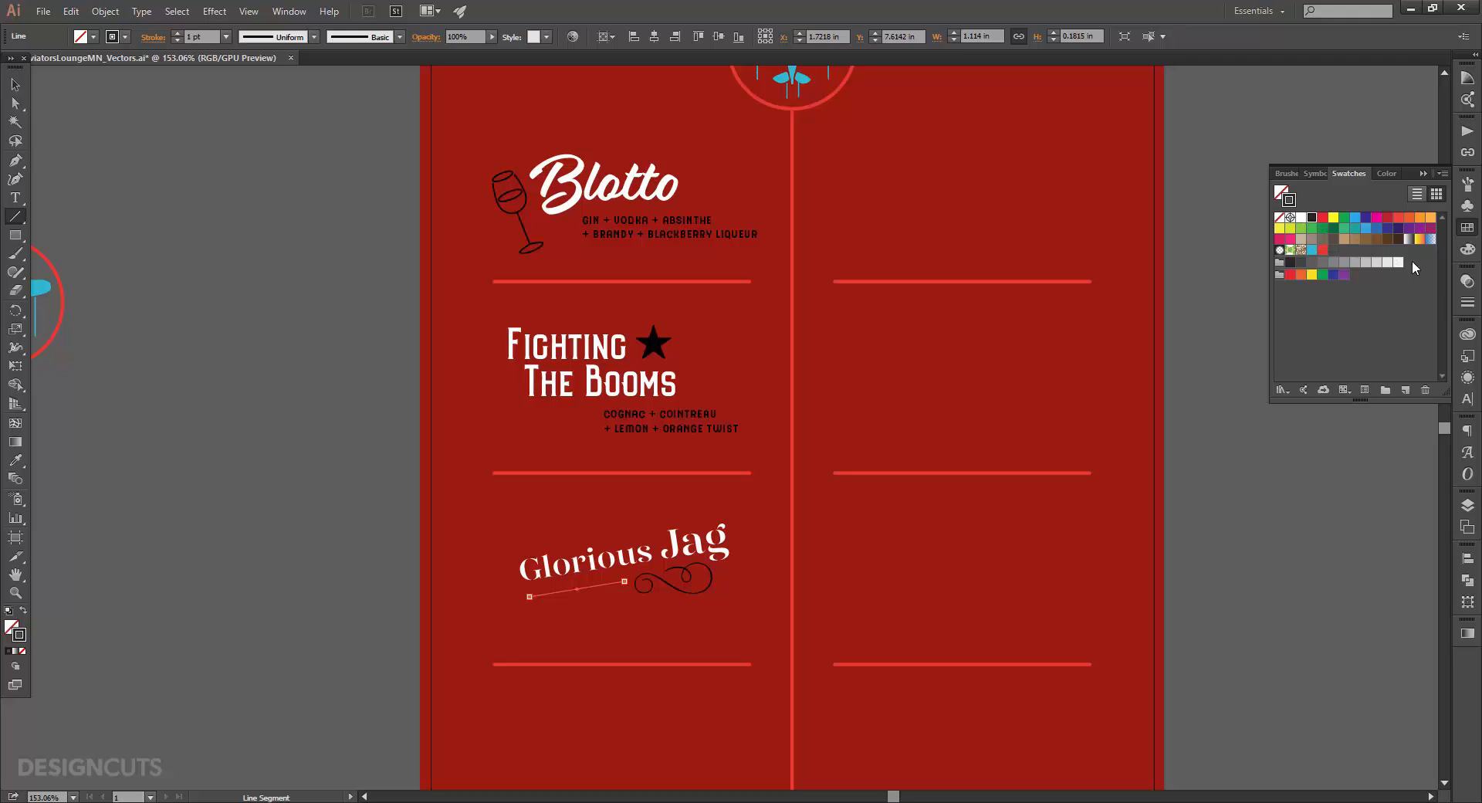
Step: Apply the width profile tapered at both ends to the slanted line under "Glorious"
left_click(1468, 304)
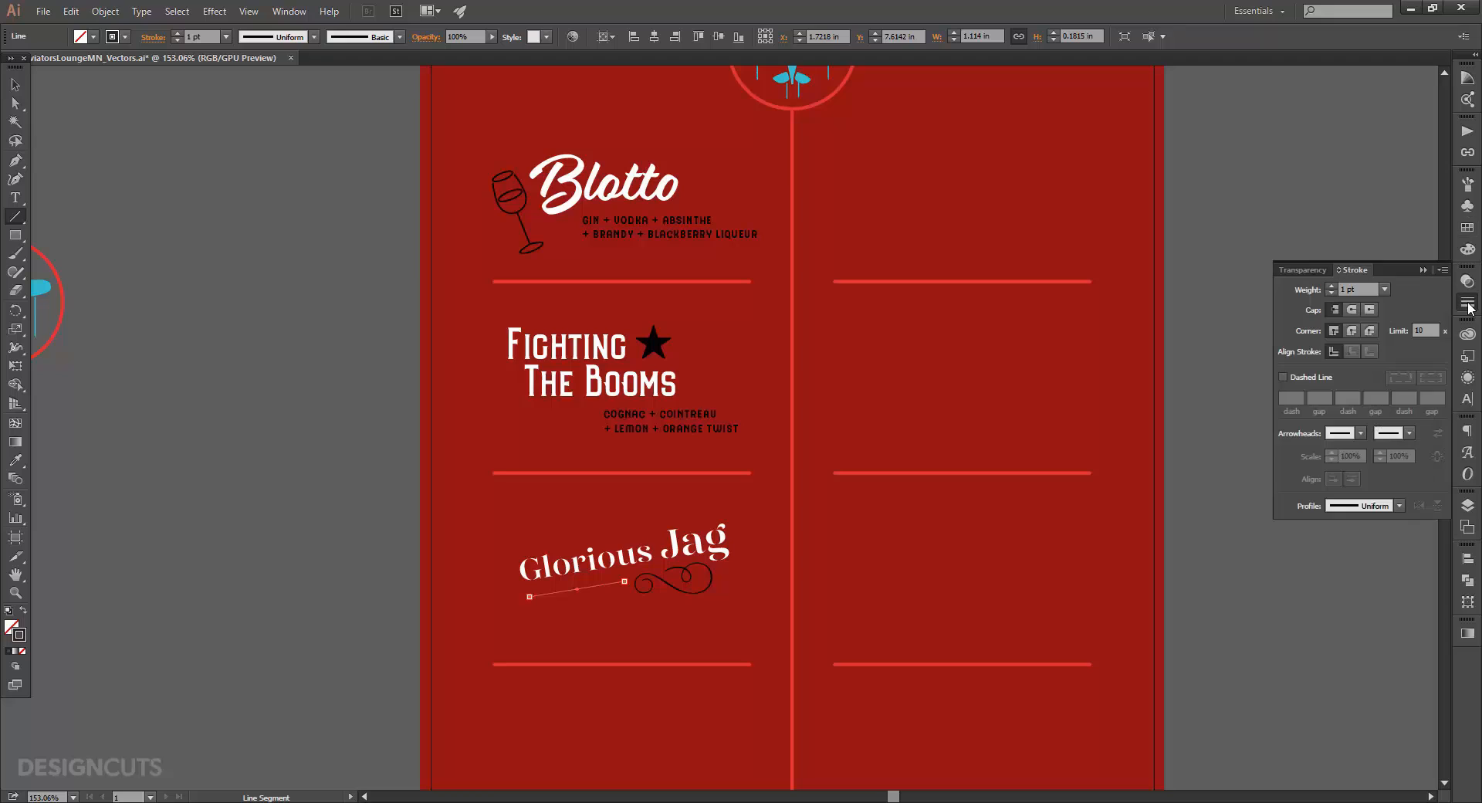
left_click(1398, 505)
left_click(1376, 557)
left_click(1467, 303)
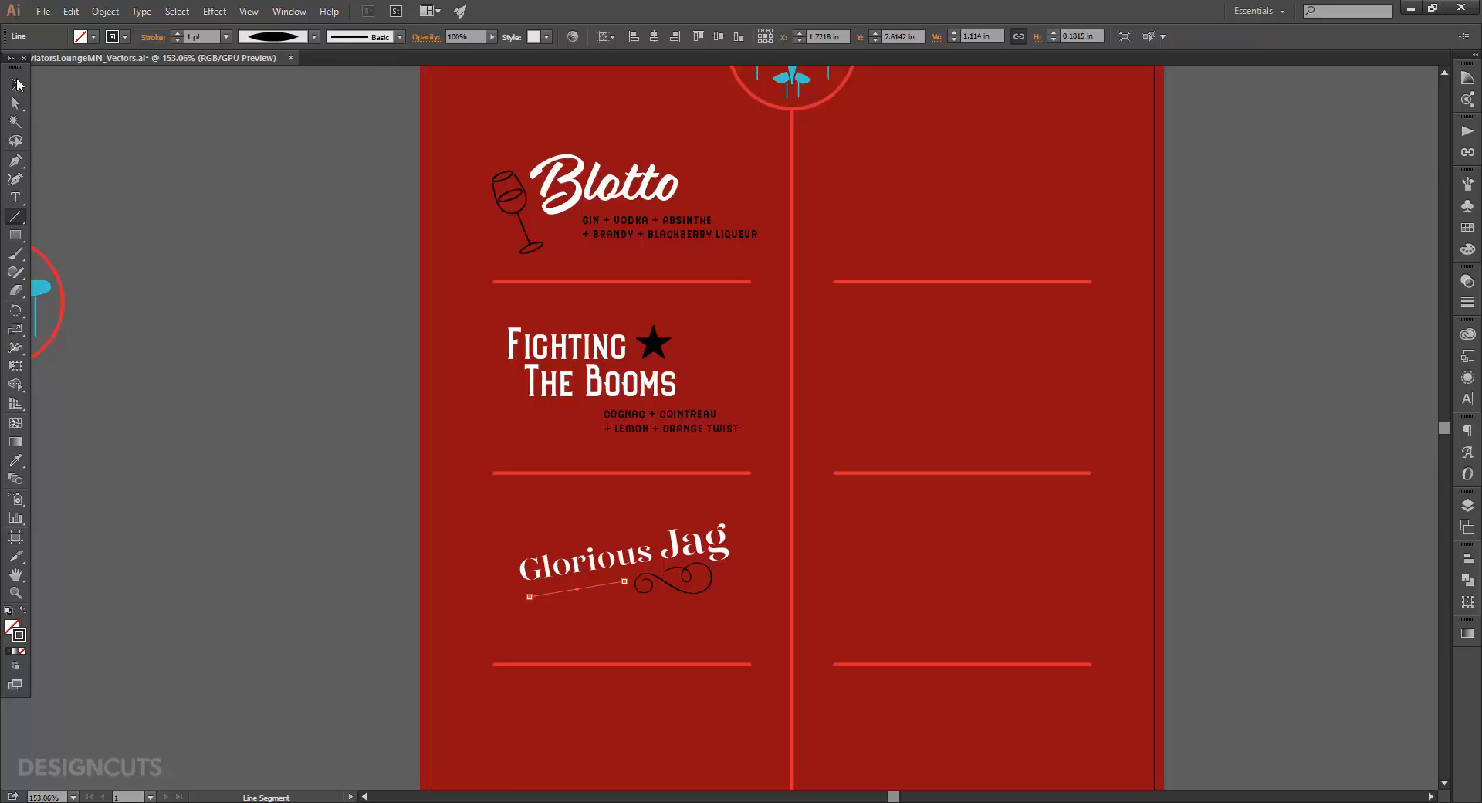
left_click(15, 84)
left_click(262, 245)
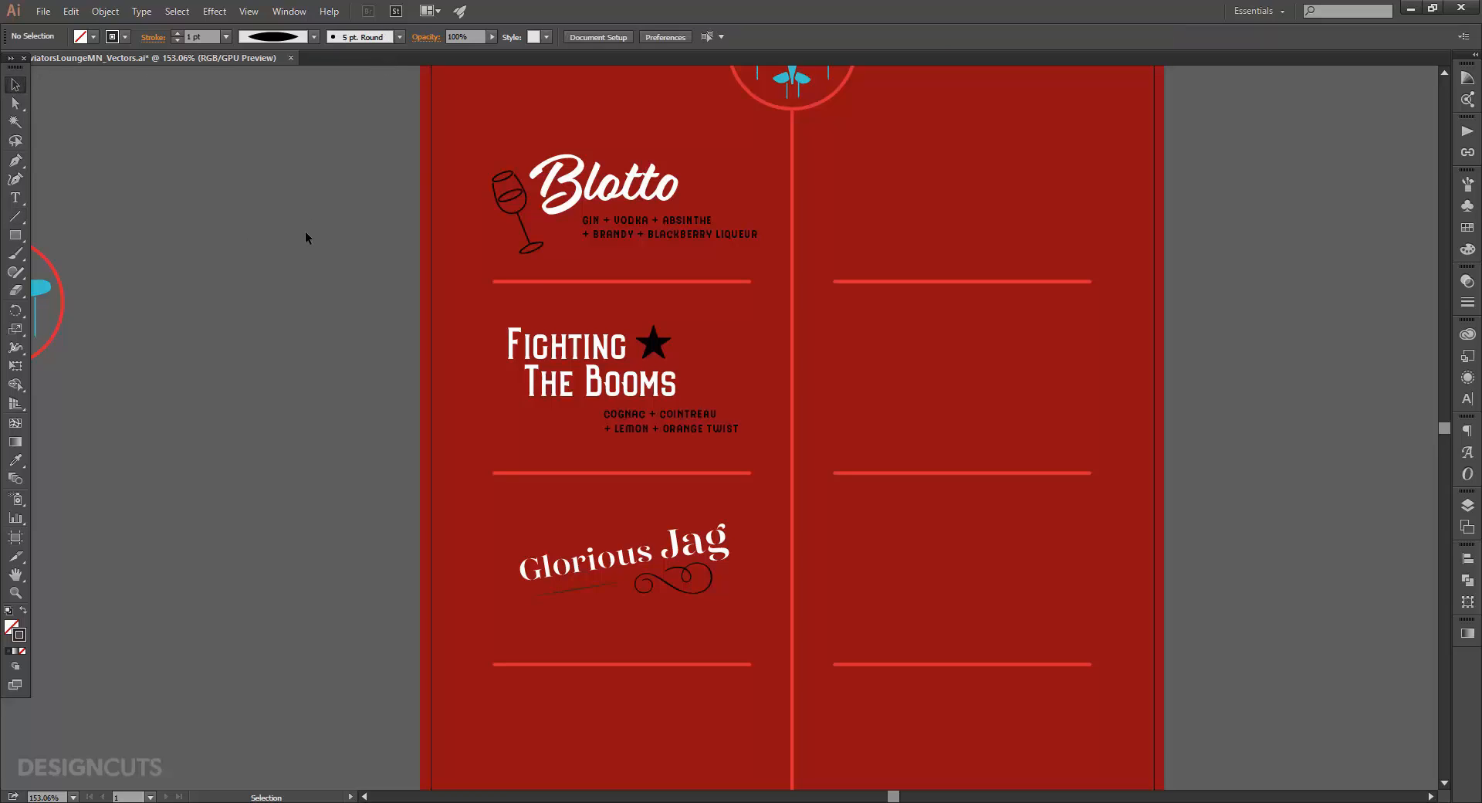
Step: Copy the Fighting The Booms ingredients below Glorious Jag and replace the text with "BOURBON + SWEET VERMOUTH" and "+ BITTERS + CHERRY" on two lines
left_click(700, 429)
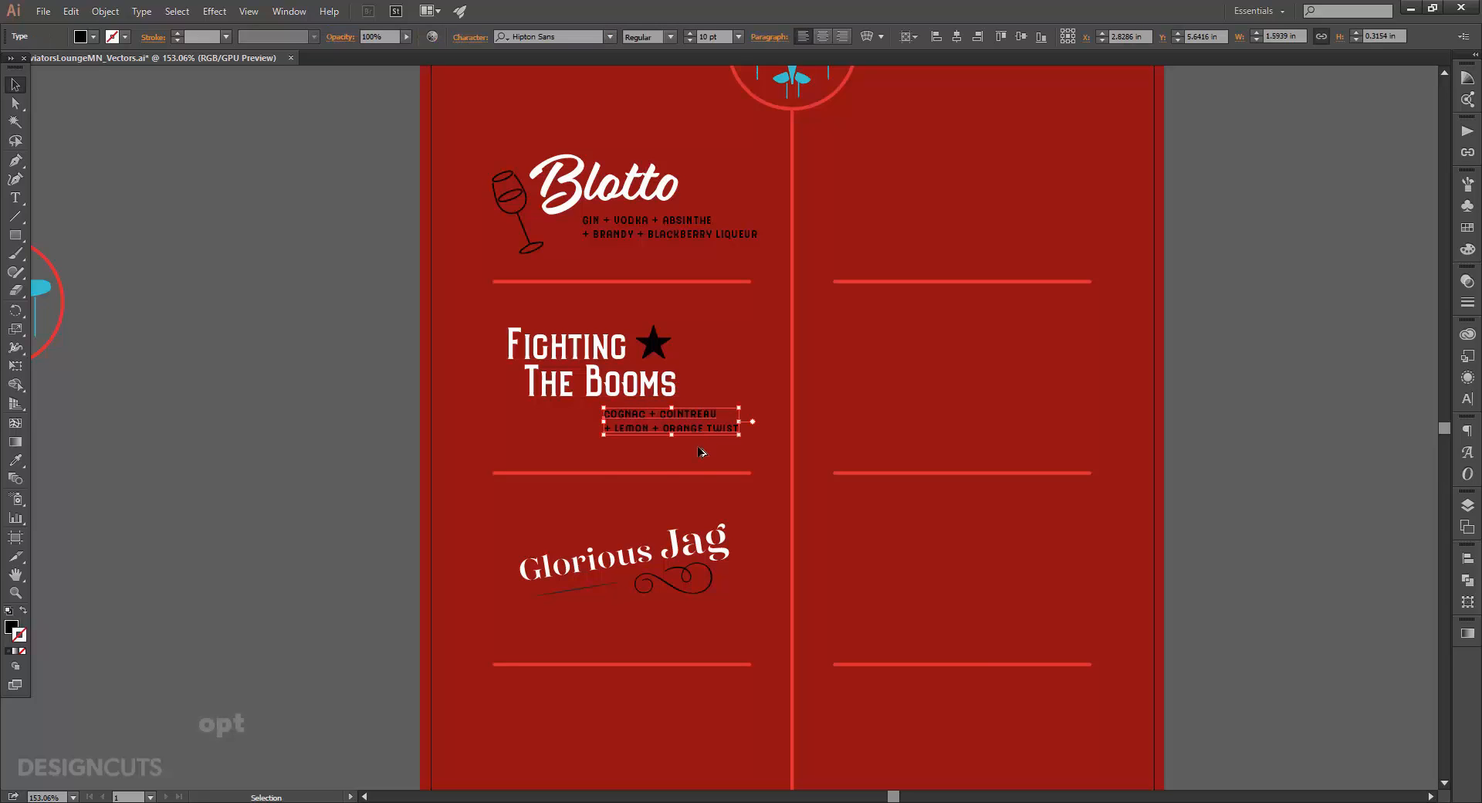
left_click_drag(701, 429, 514, 604)
key("t")
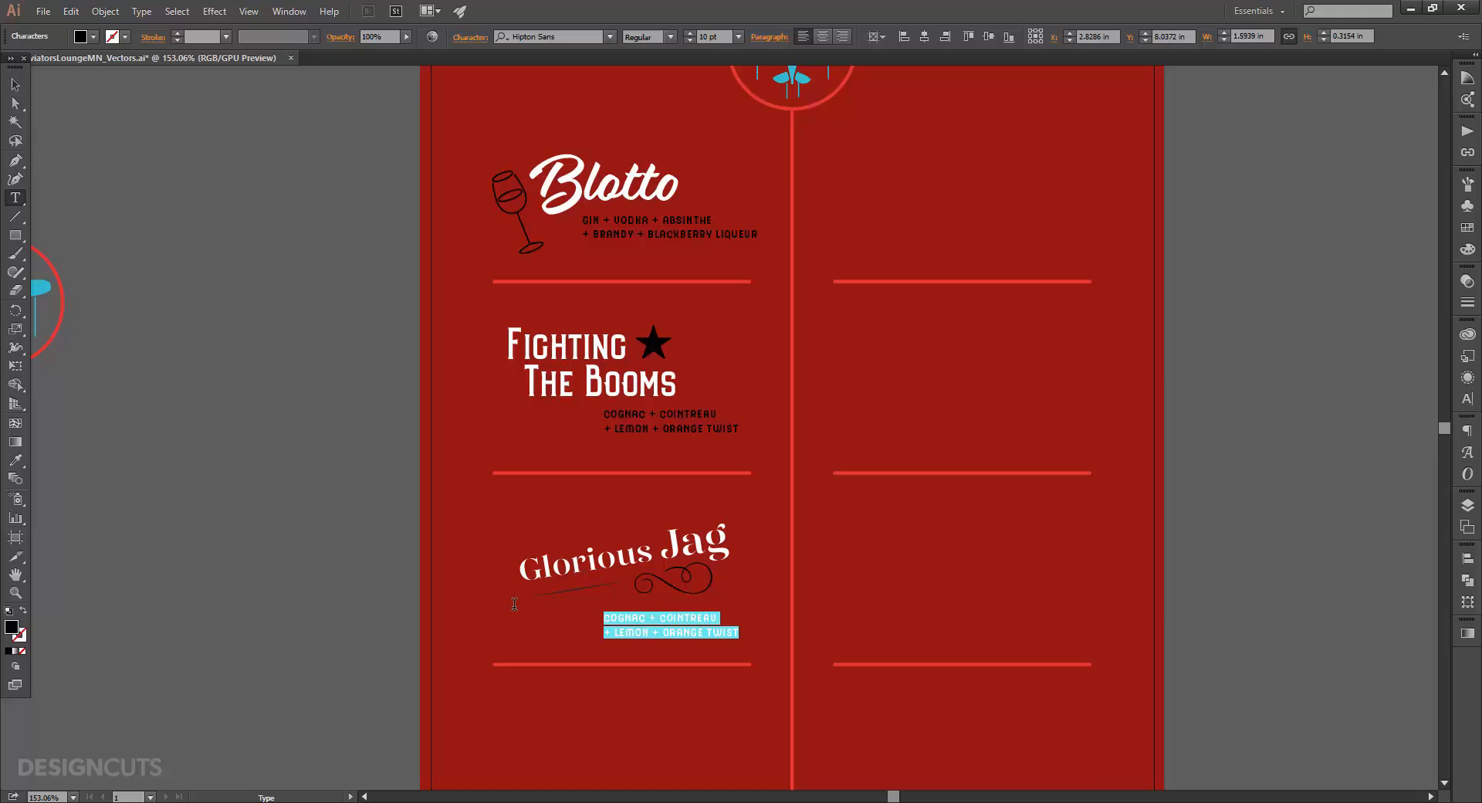
type("BOURBON")
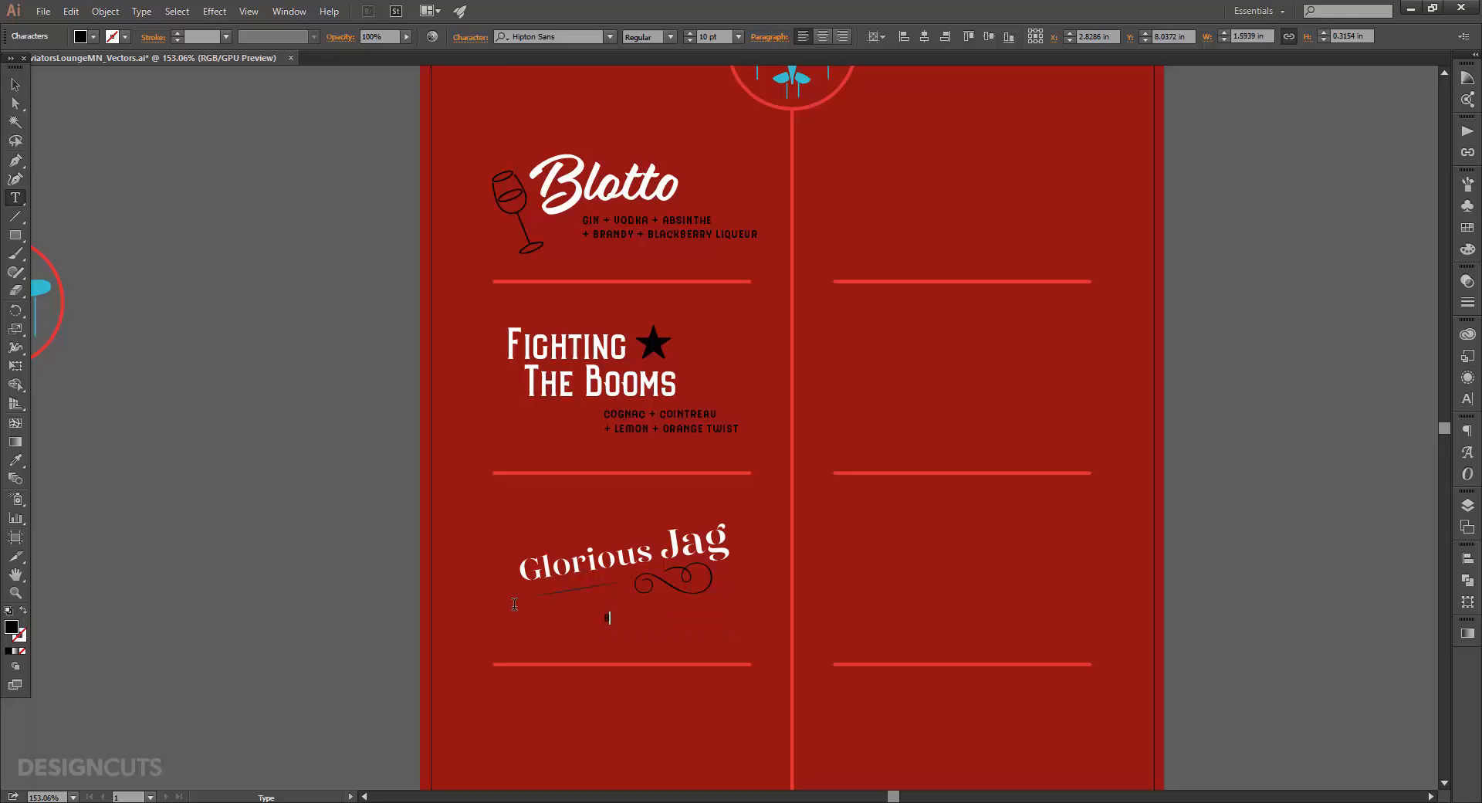
type(" + SWEET VERMOUTH")
key("Return")
type("+ BITTERS + CHE")
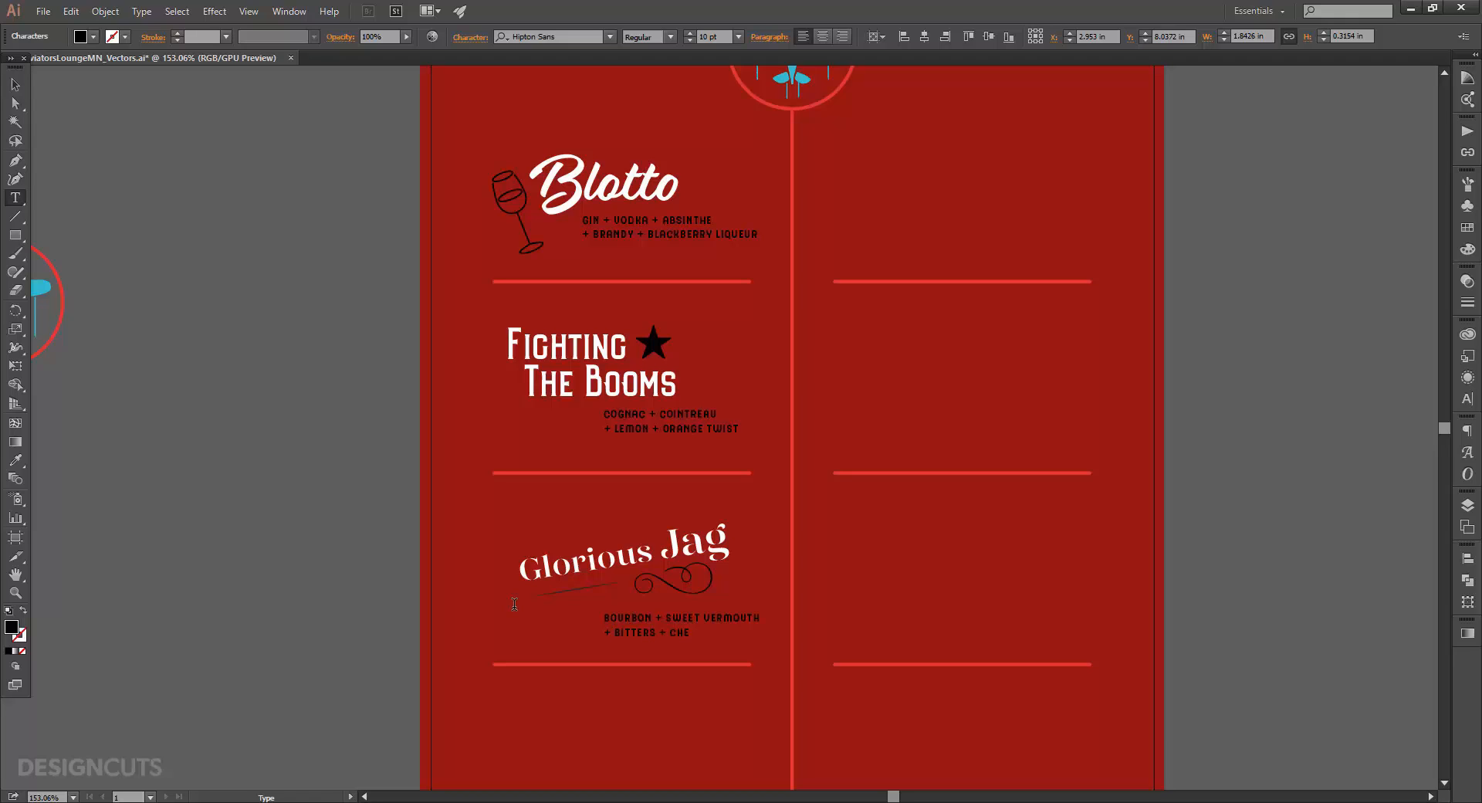
type("RRY")
left_click(14, 84)
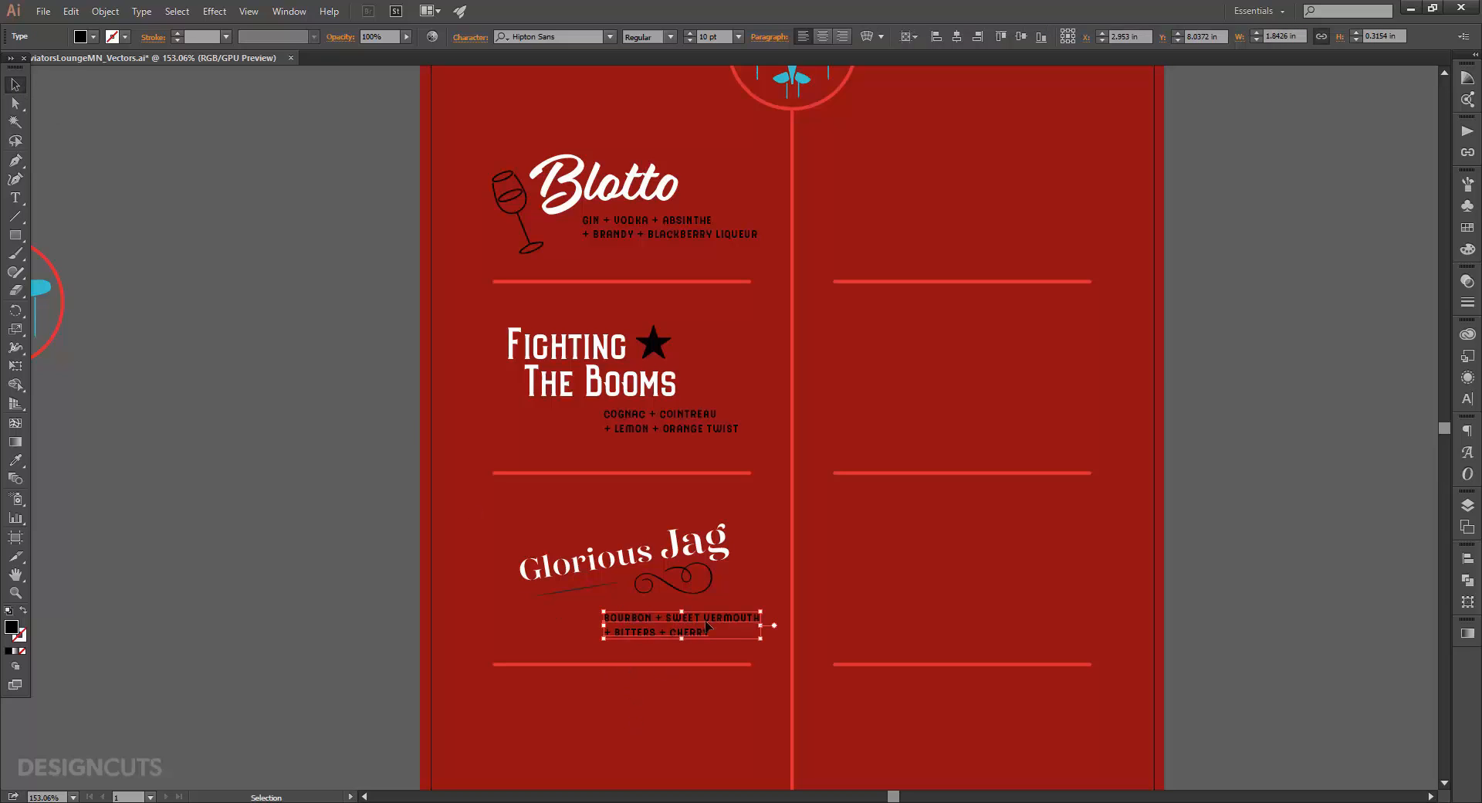
Step: Shift the bourbon ingredients left under the title and nudge the whole Glorious Jag arrangement into place in its cell
left_click_drag(722, 623, 694, 616)
left_click_drag(521, 531, 707, 612)
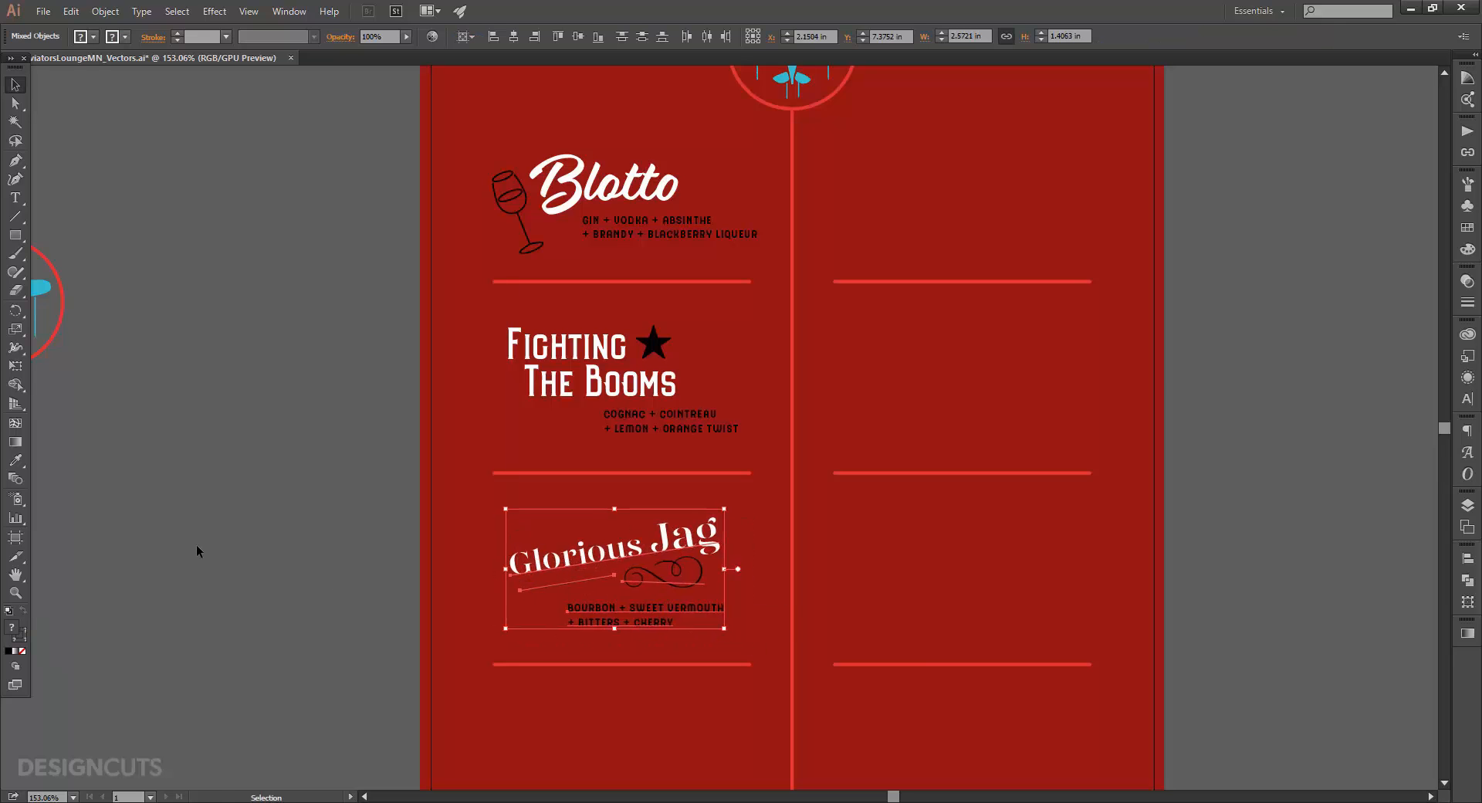
left_click(197, 546)
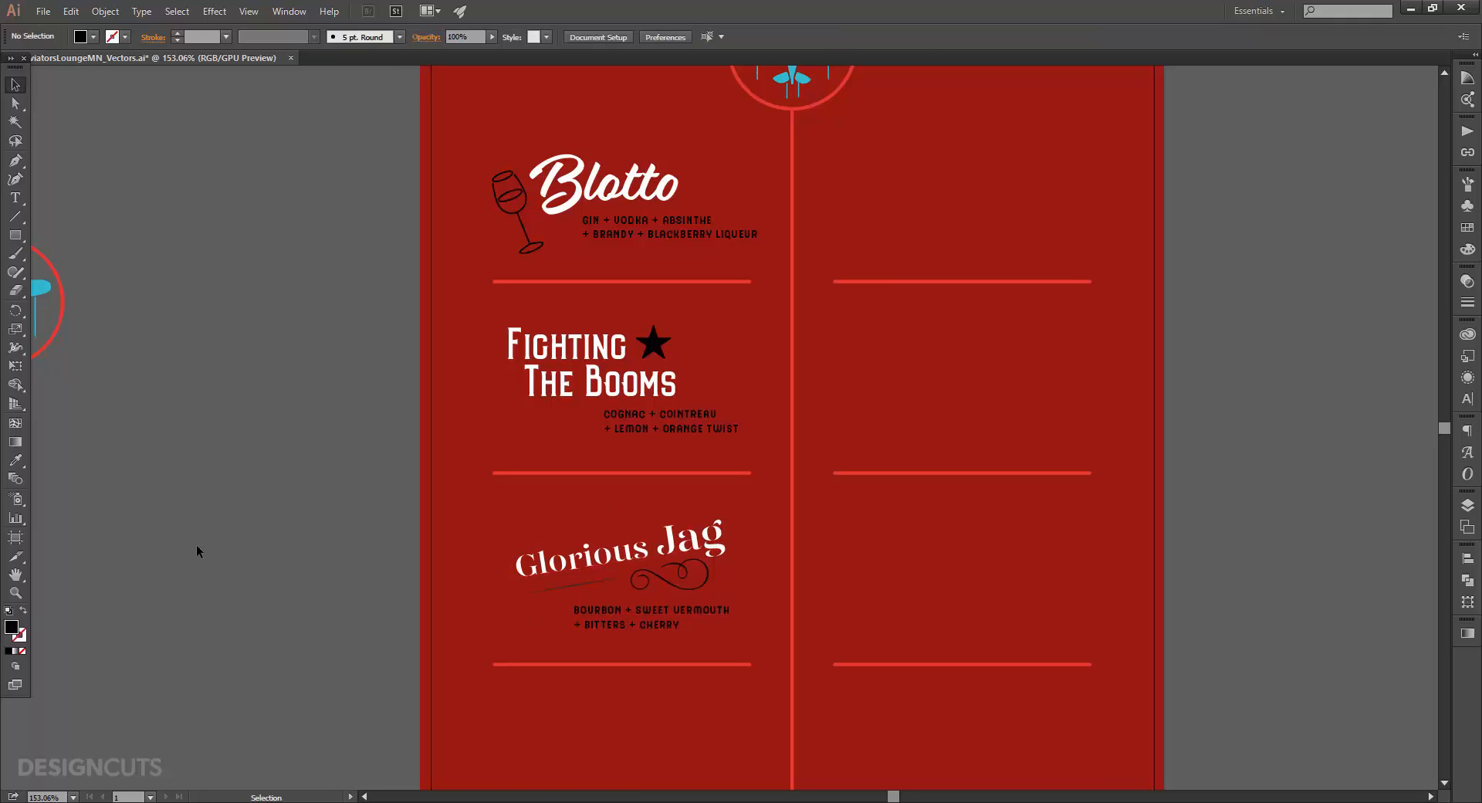
Step: Add a two-line text reading "APPLE" and "JACKGait" in the cell below Glorious Jag
left_click_drag(800, 554, 821, 386)
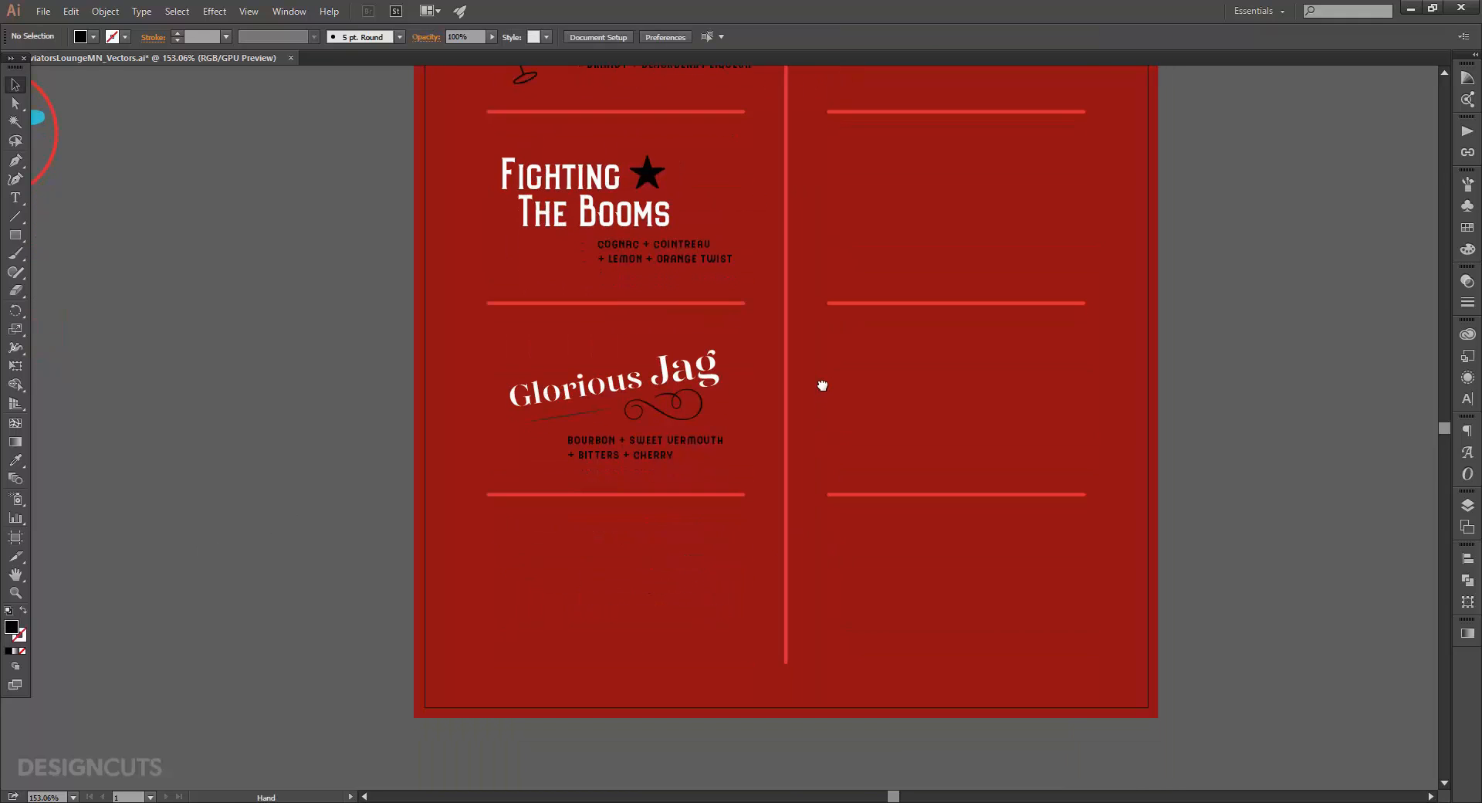
key("t")
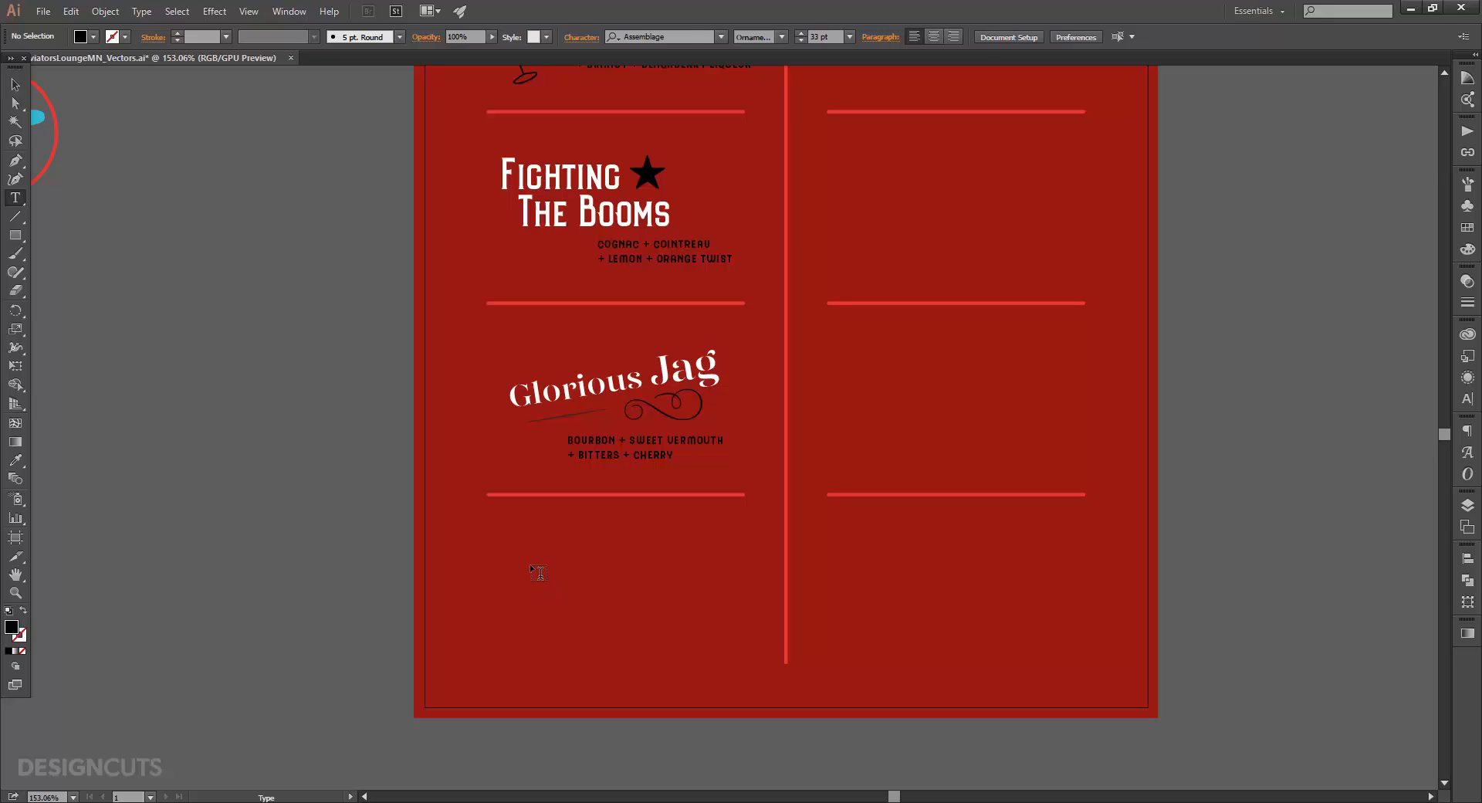
left_click(538, 572)
type("Woozy")
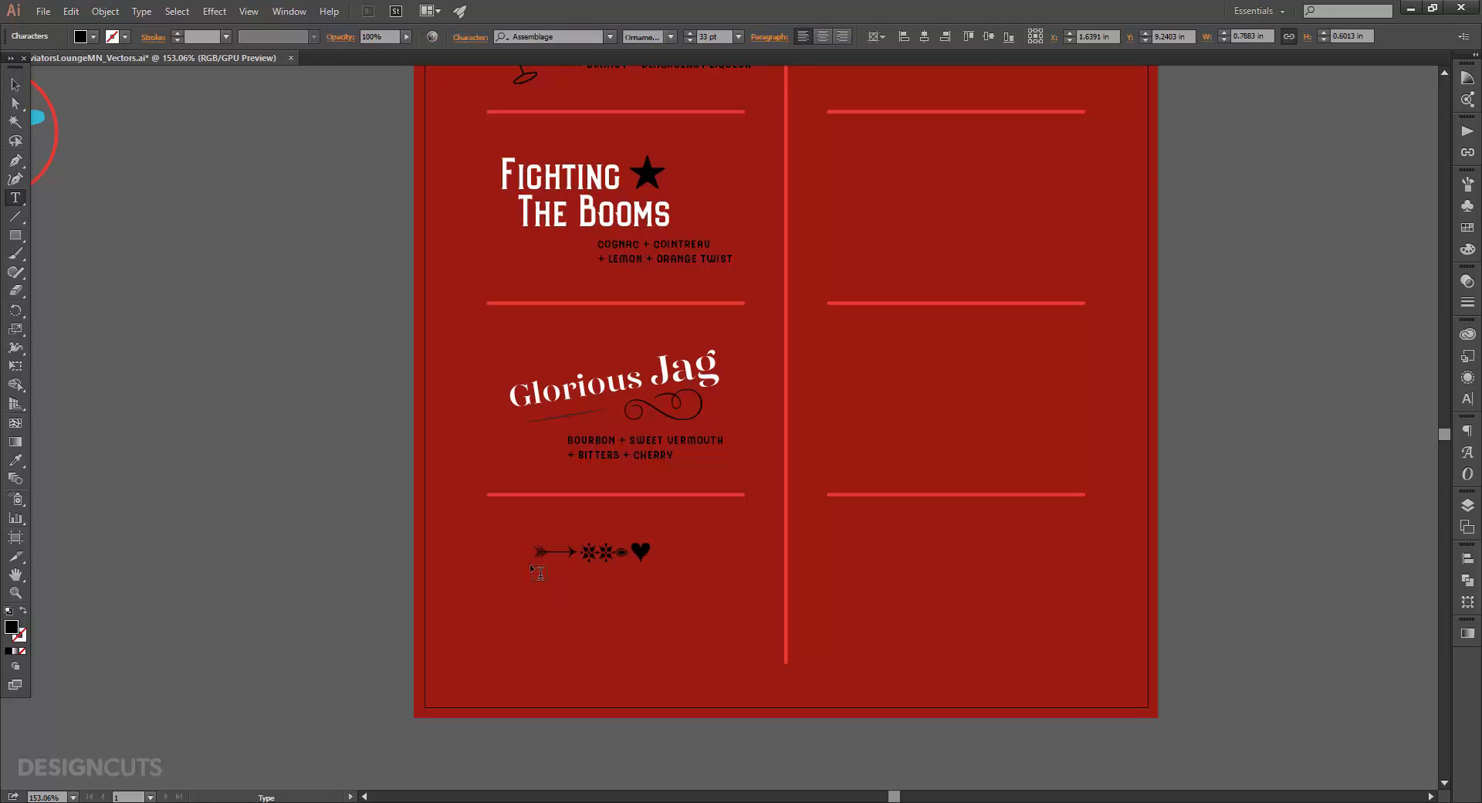
key("Return")
type("Swingers")
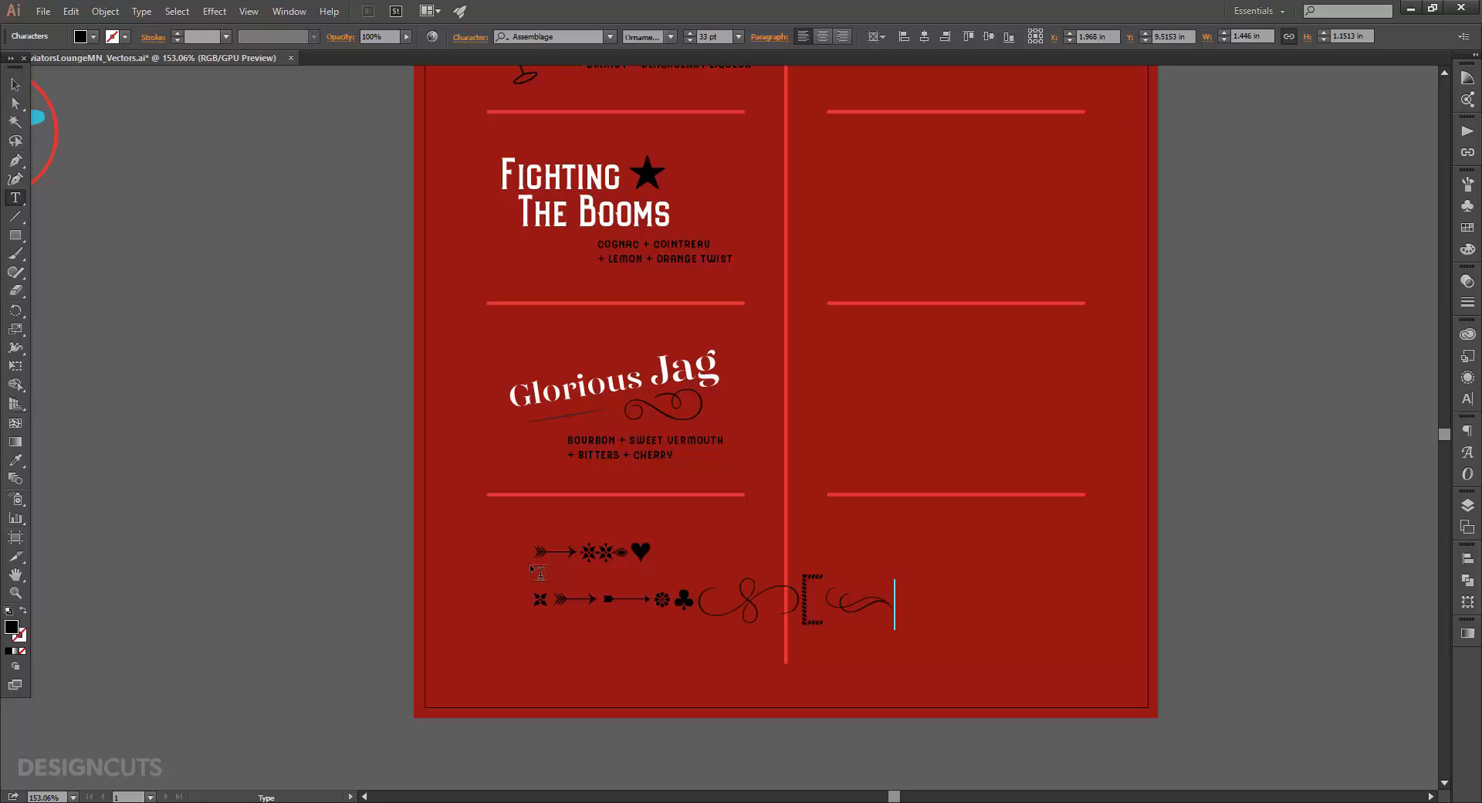
Step: Set the whole "APPLE JACKGait" text in the Malva Regular font
left_click(18, 84)
left_click(583, 36)
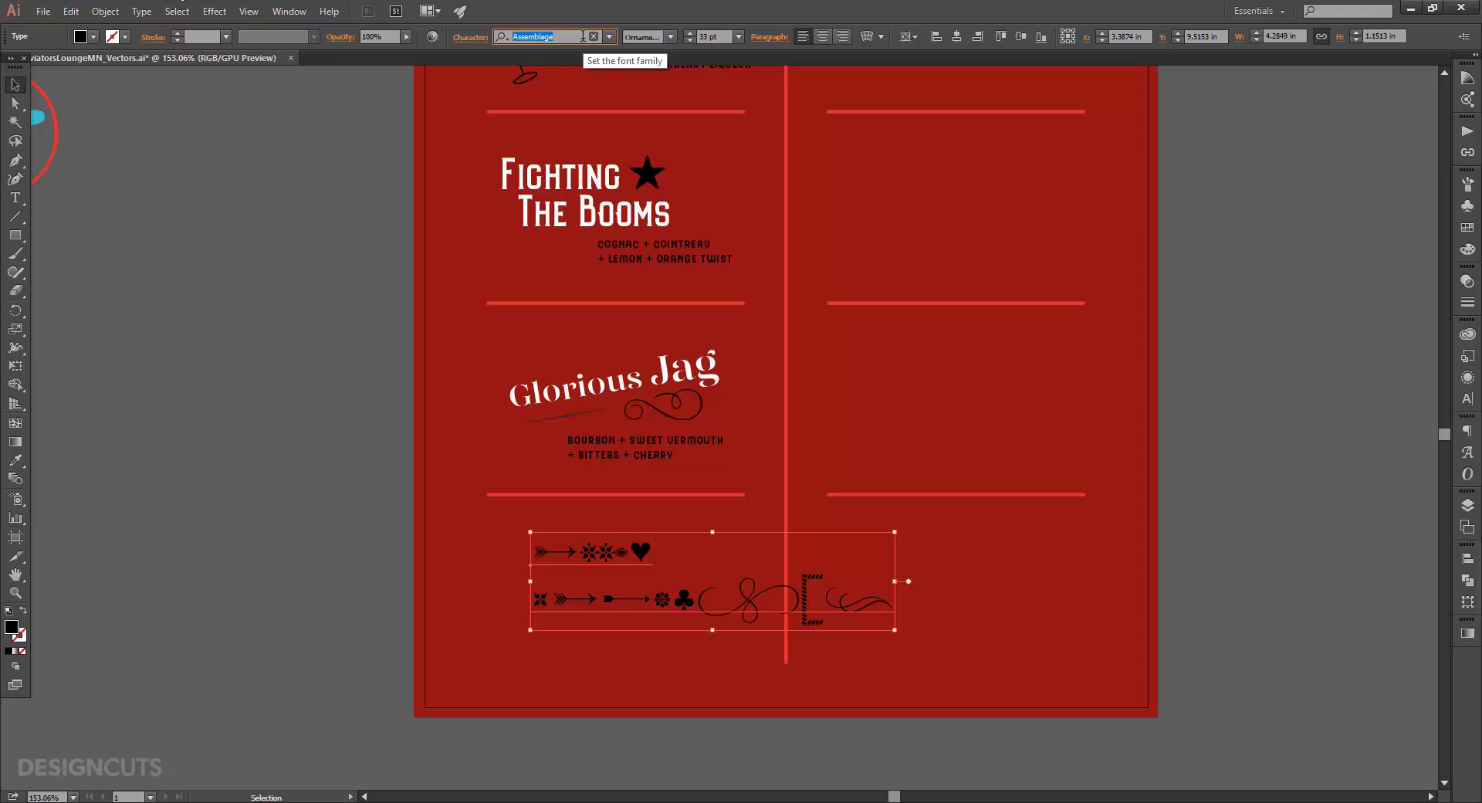
type("malva")
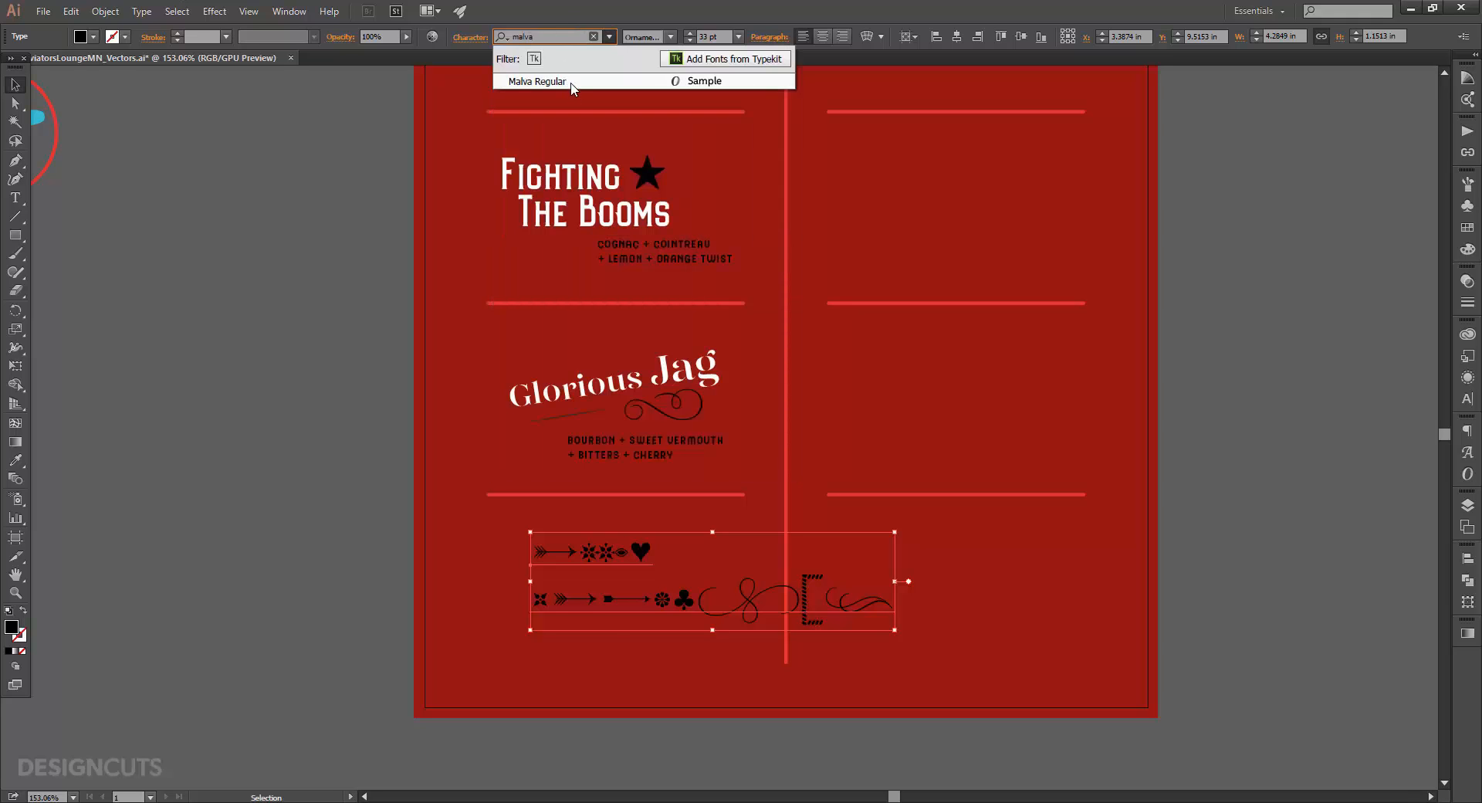
left_click(575, 82)
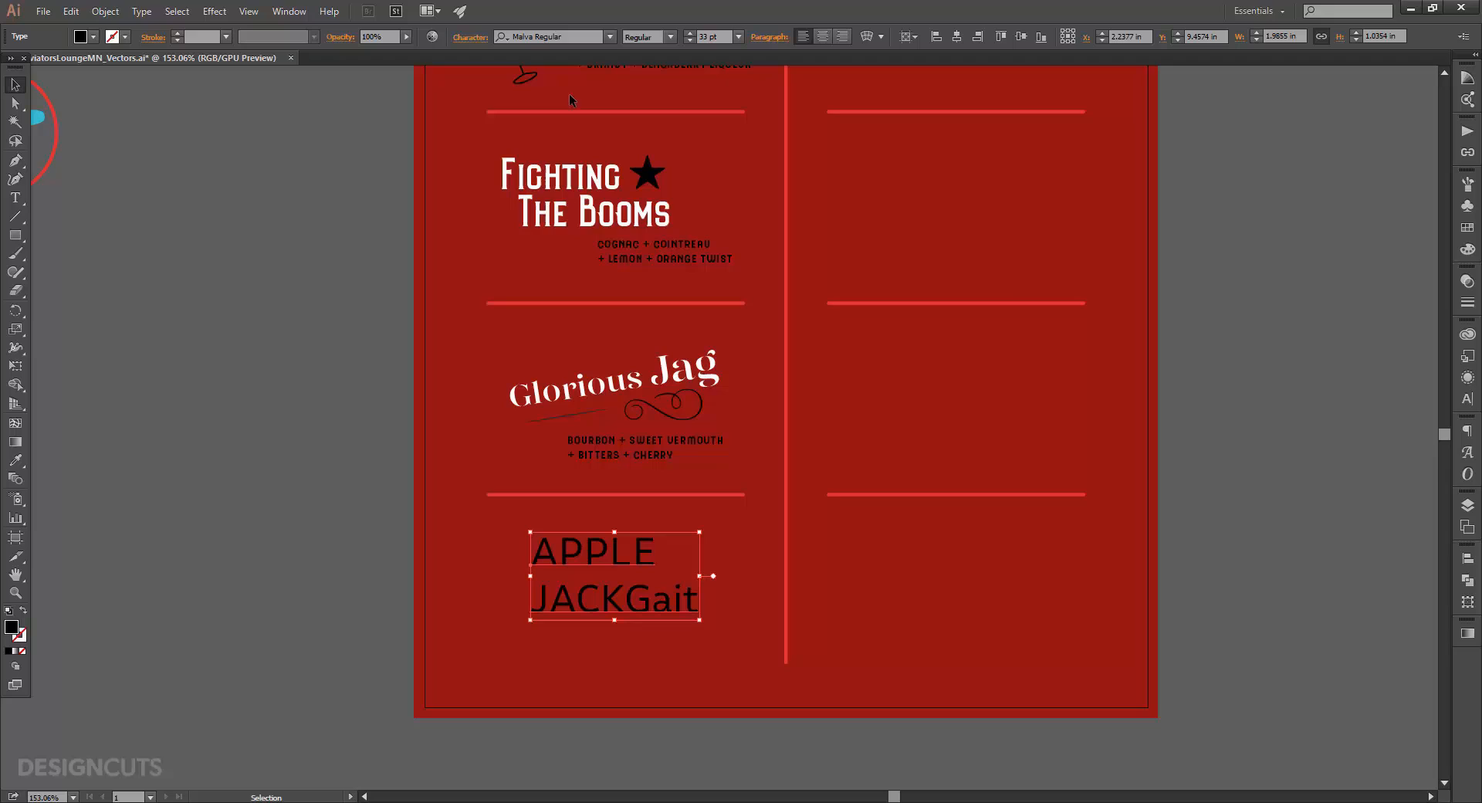
Step: Set both the font size and the leading of the "APPLE JACKGait" text to 27 pt
left_click(704, 36)
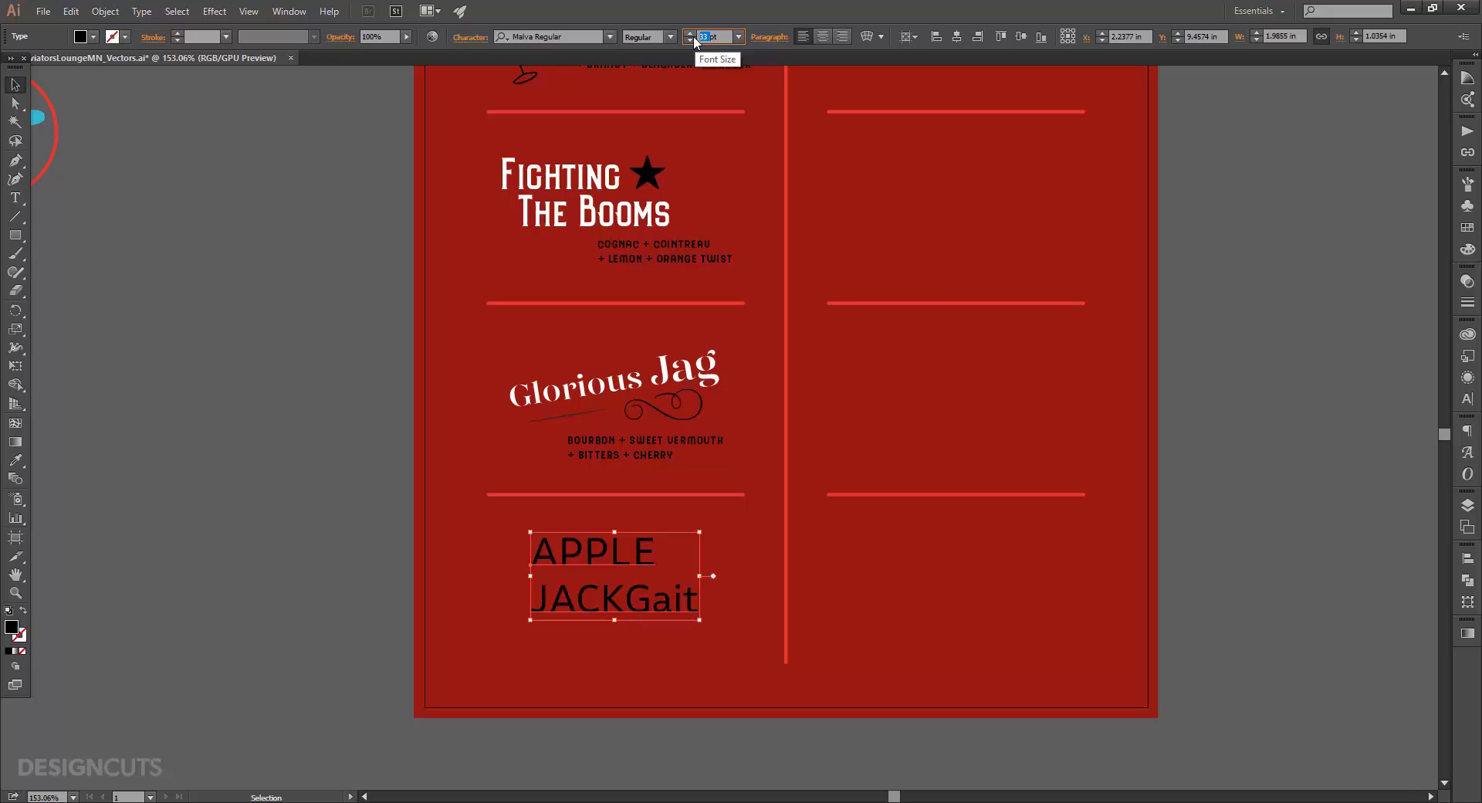
type("27")
key("Return")
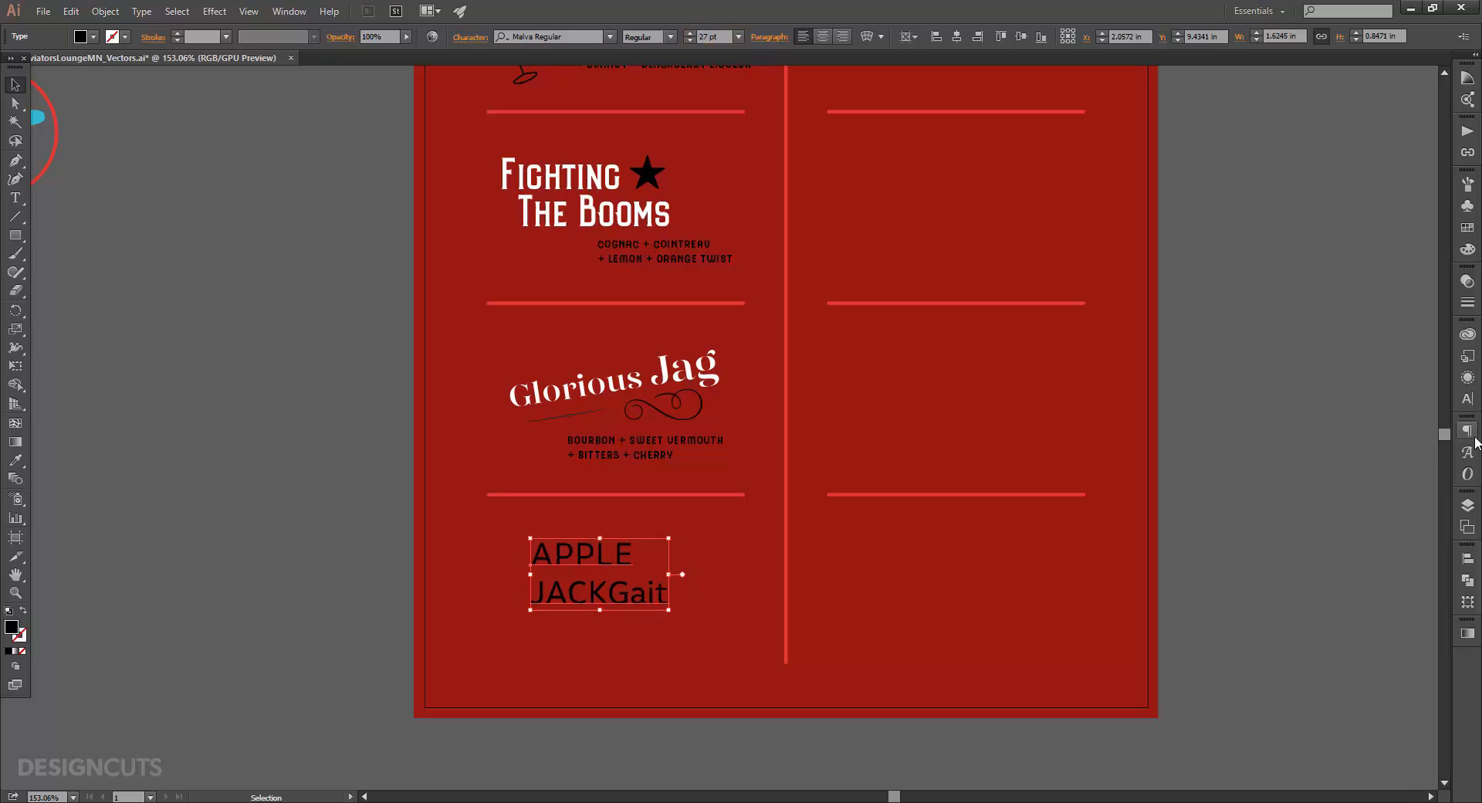
left_click(1467, 401)
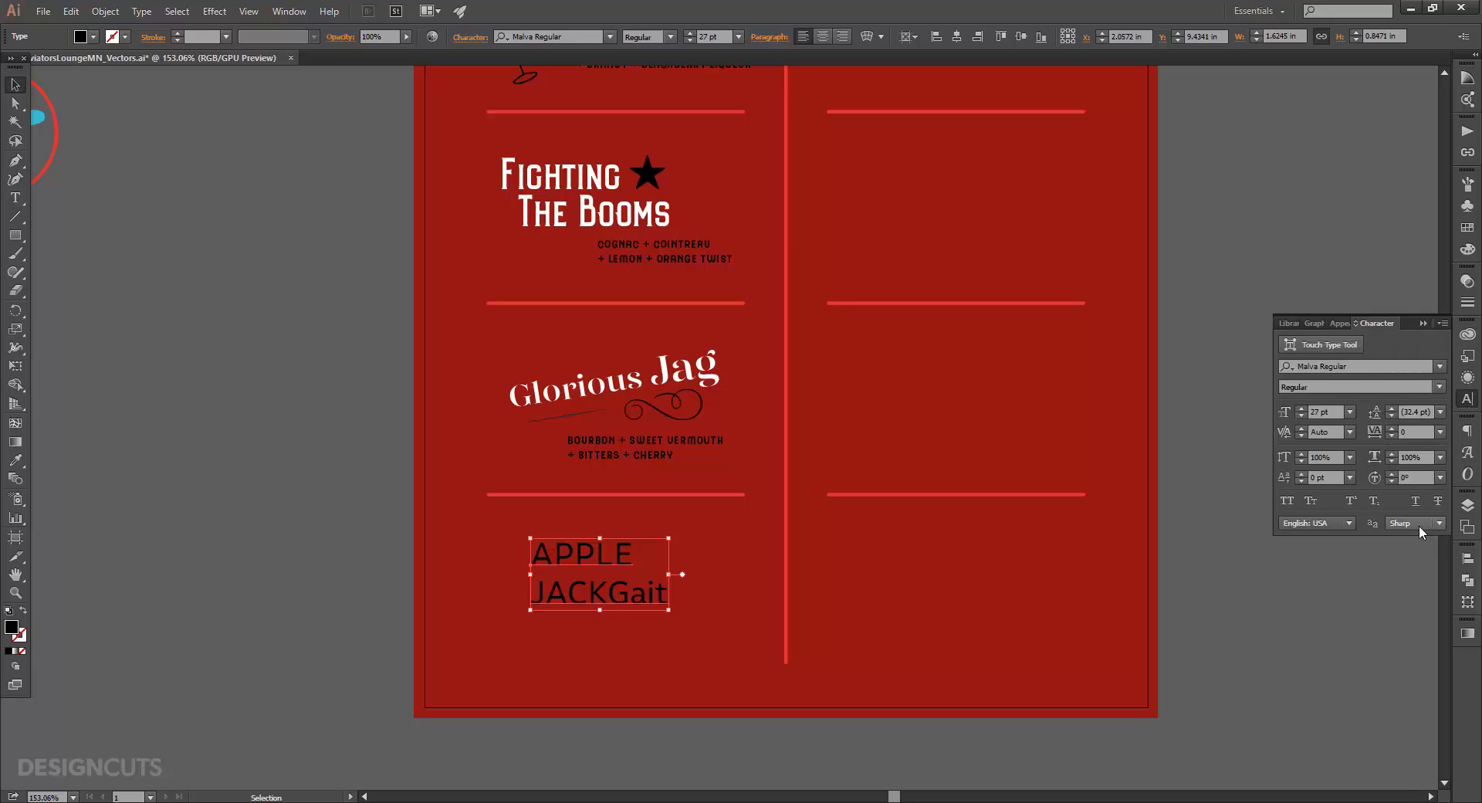
left_click(1413, 411)
type("27")
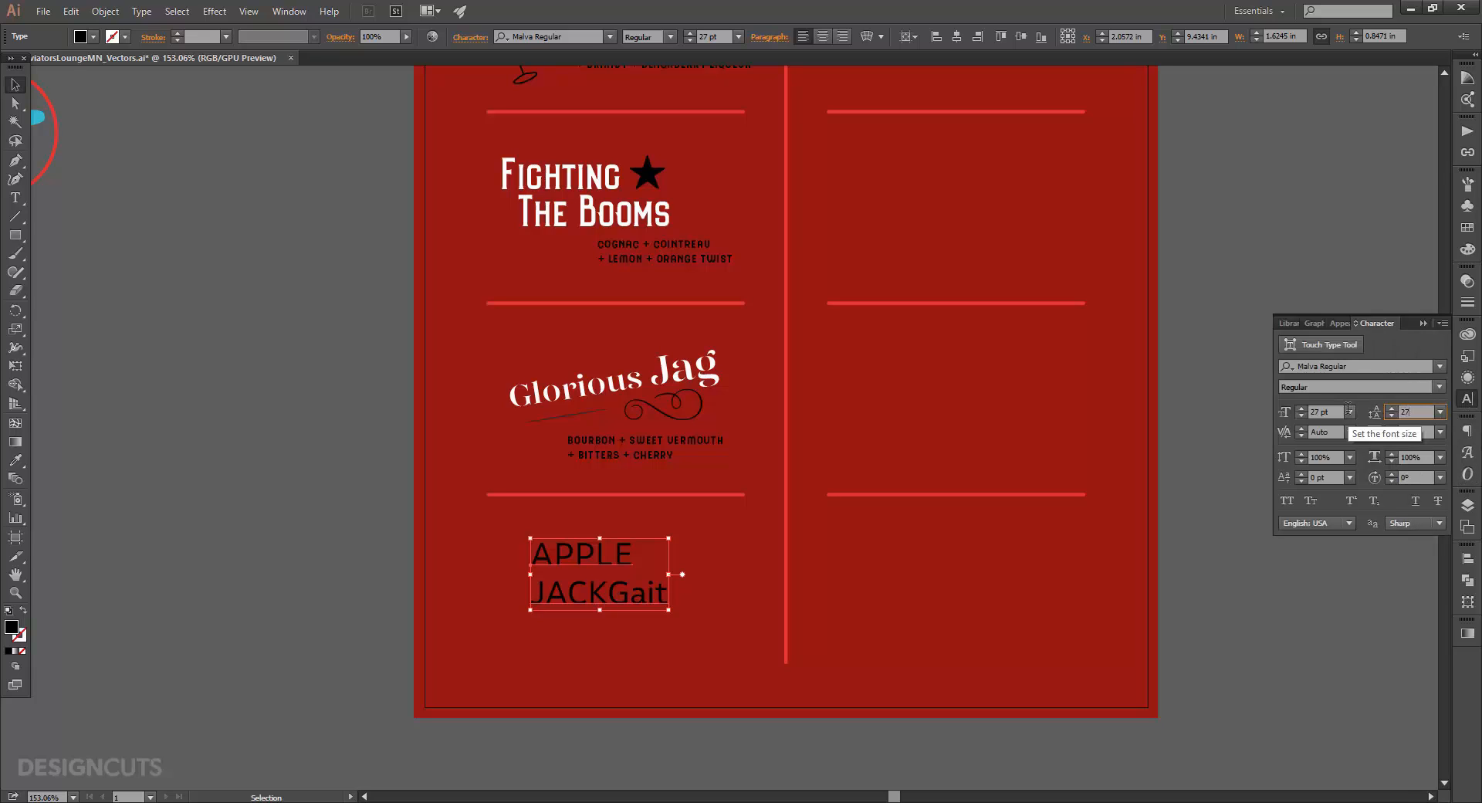
key("Return")
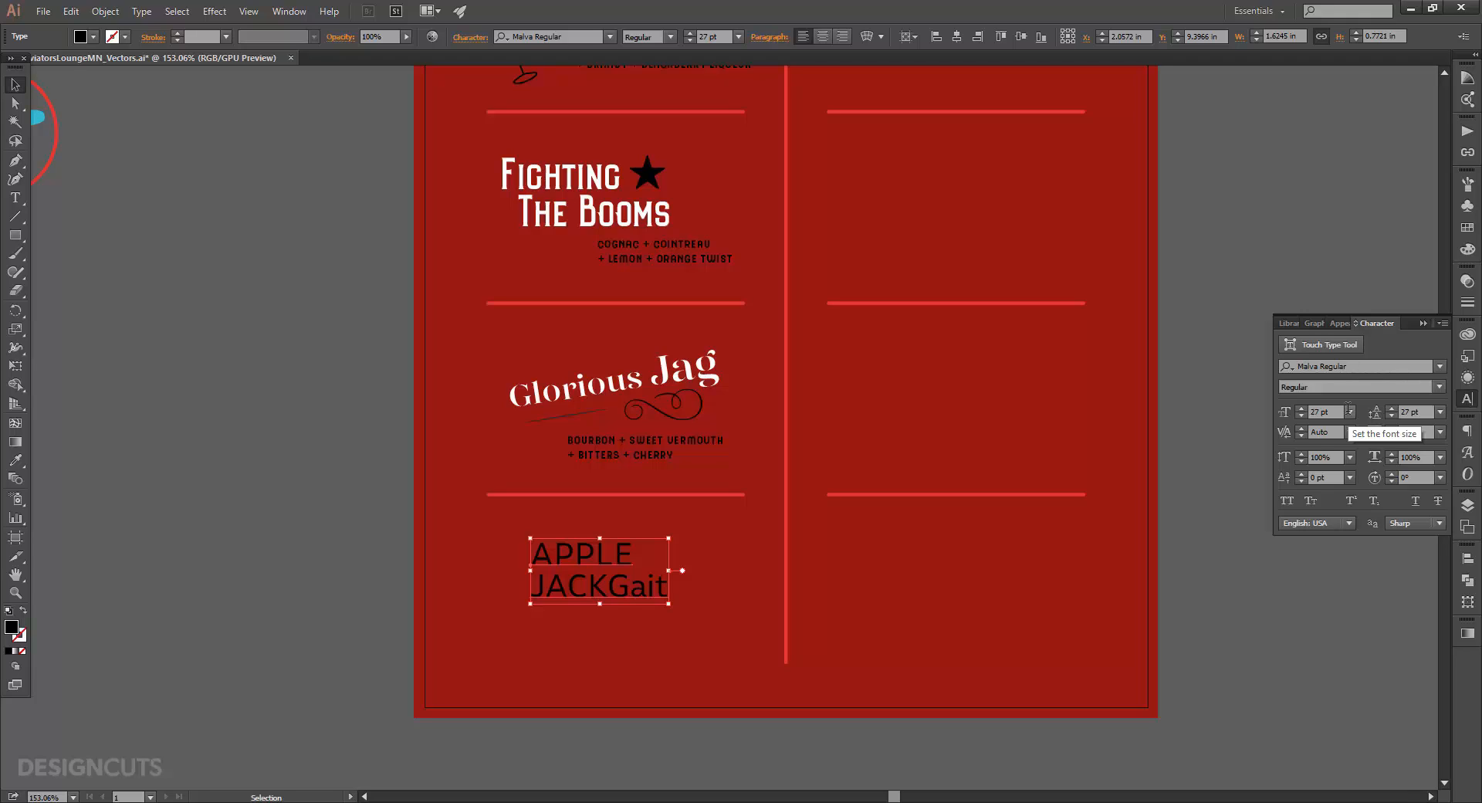
Step: Set the word "Gait" in the bottom cell's title in the Eds Market Regular font
key("t")
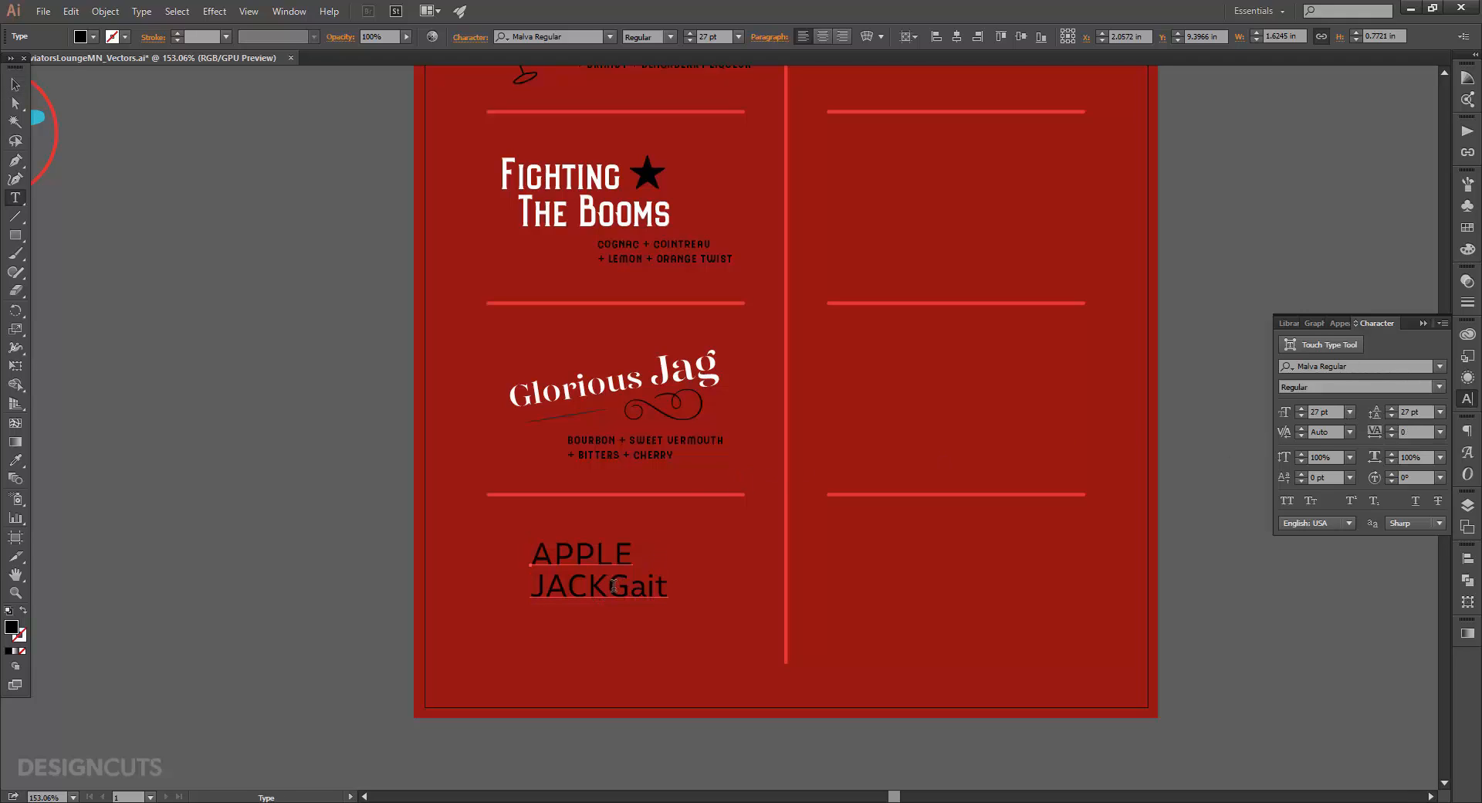
left_click_drag(610, 586, 668, 587)
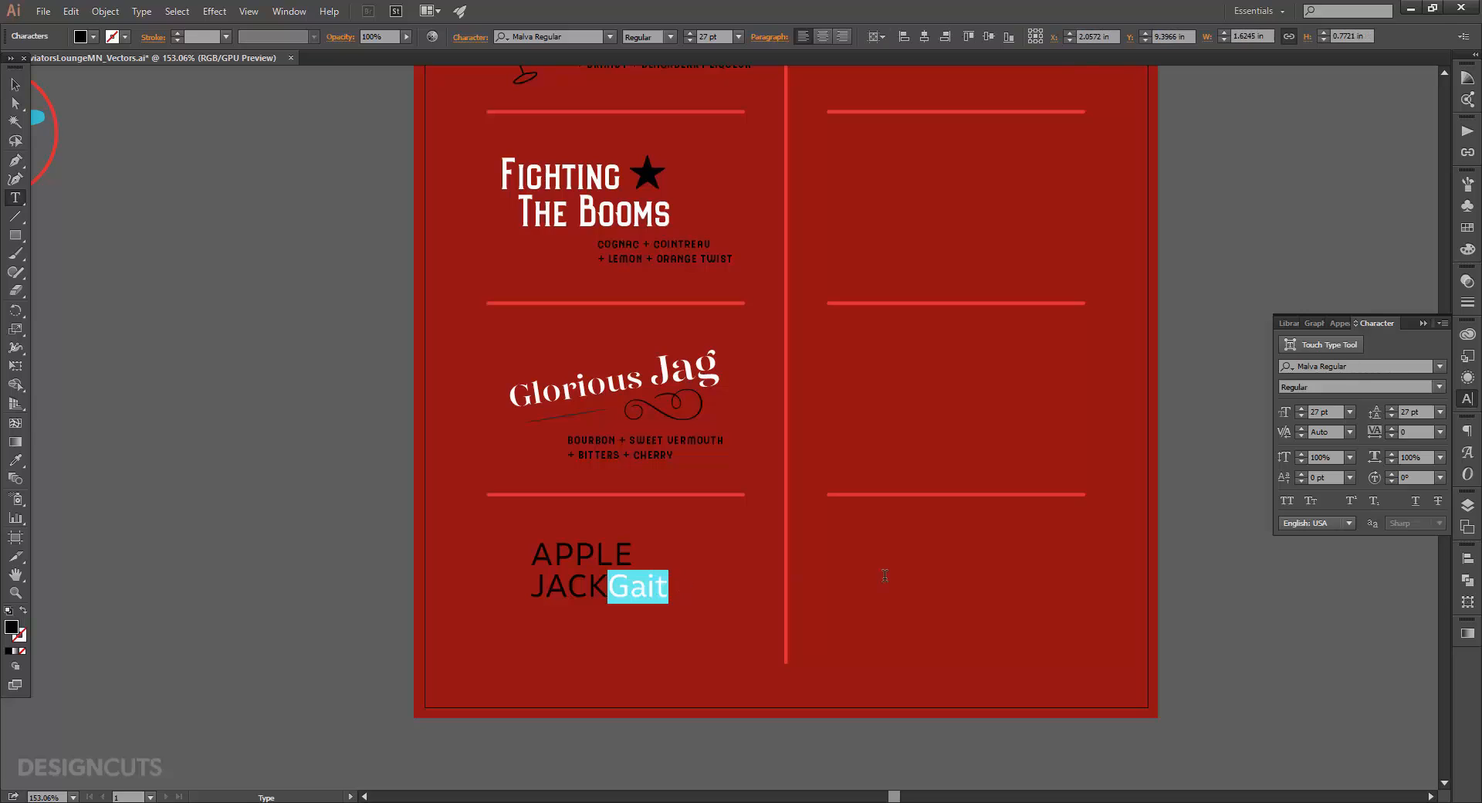
left_click(1350, 367)
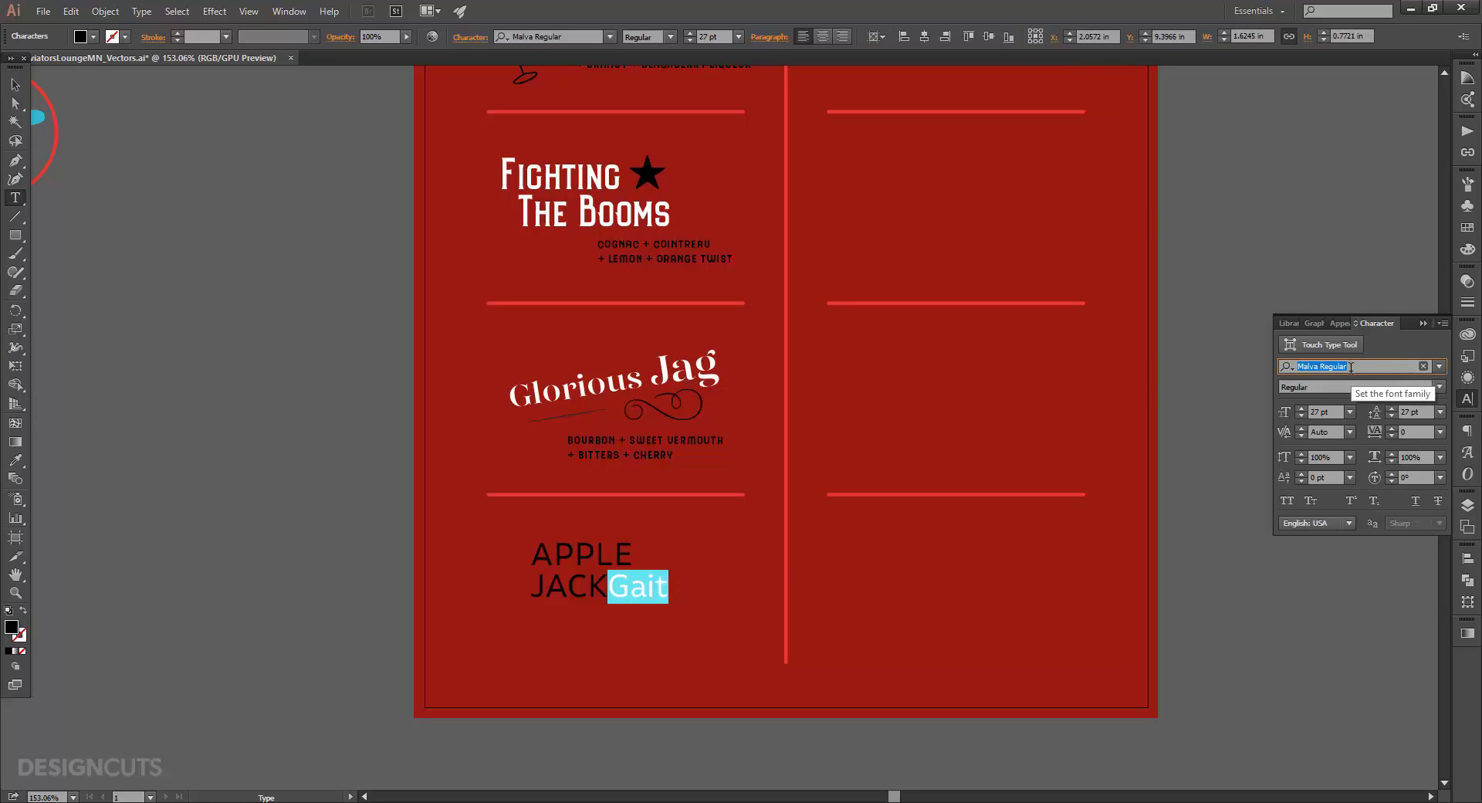
type("eds")
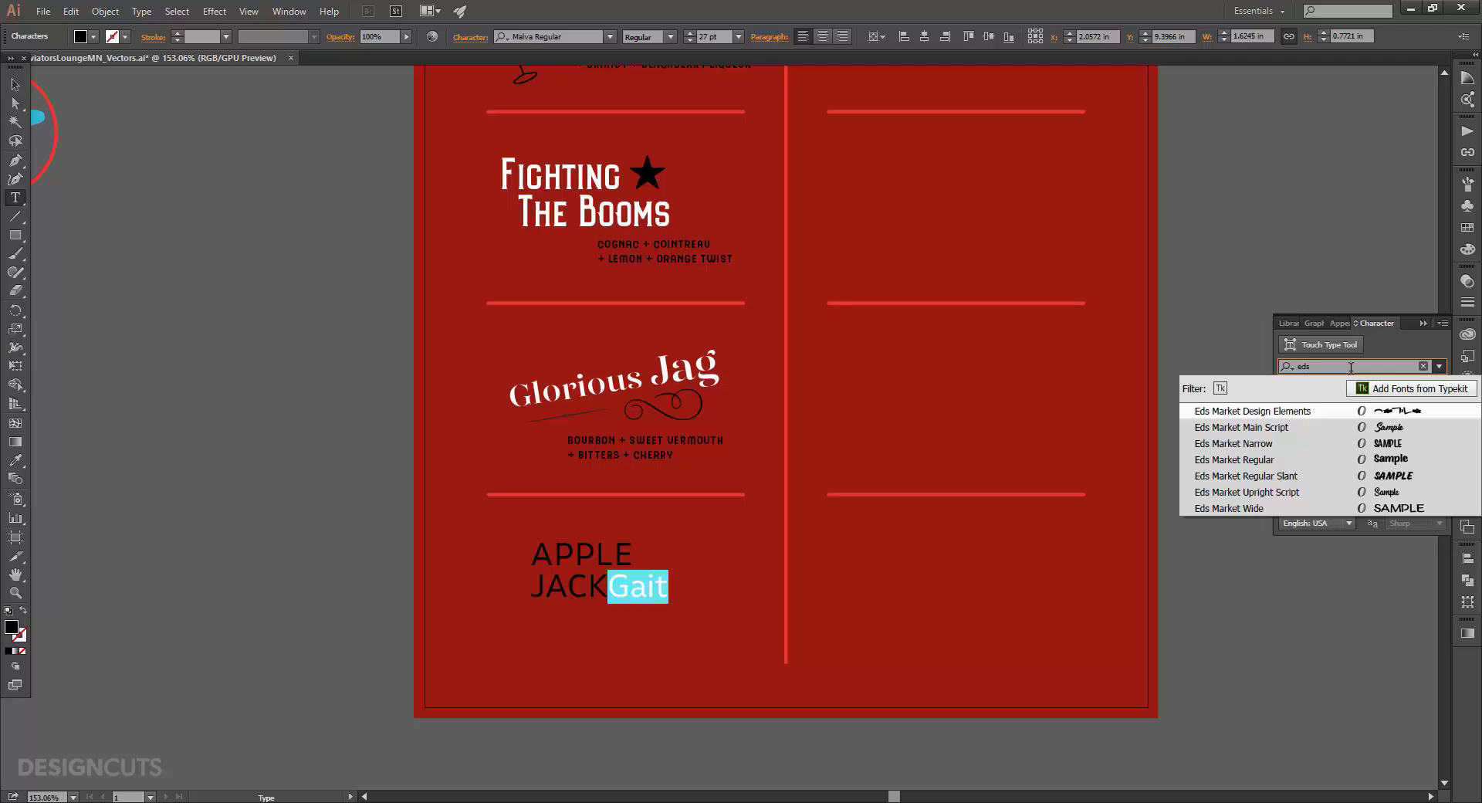
left_click(1284, 460)
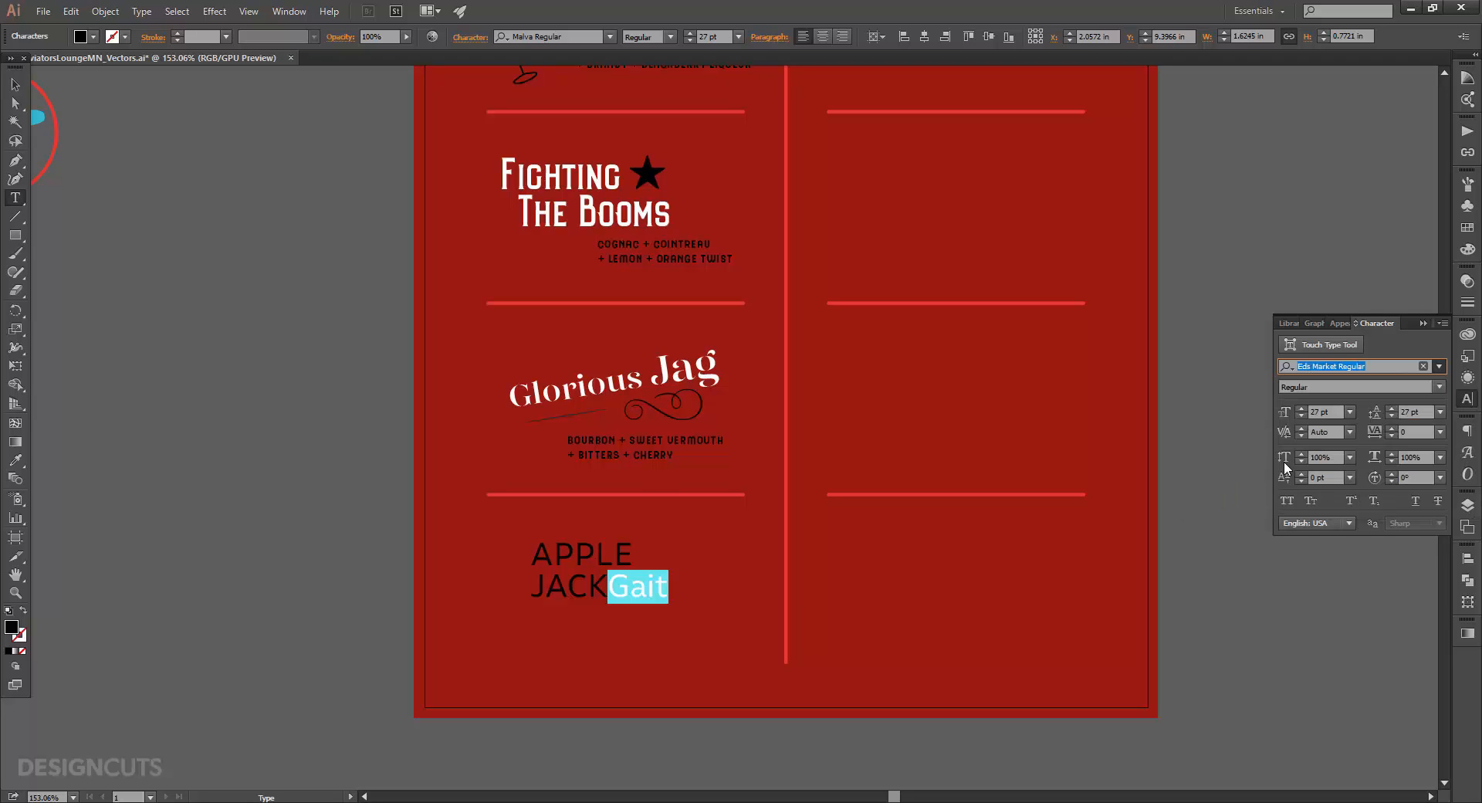
Step: Set the word "Gait" to a 34 pt font size with a baseline shift of -2 pt
left_click(1324, 409)
type("34")
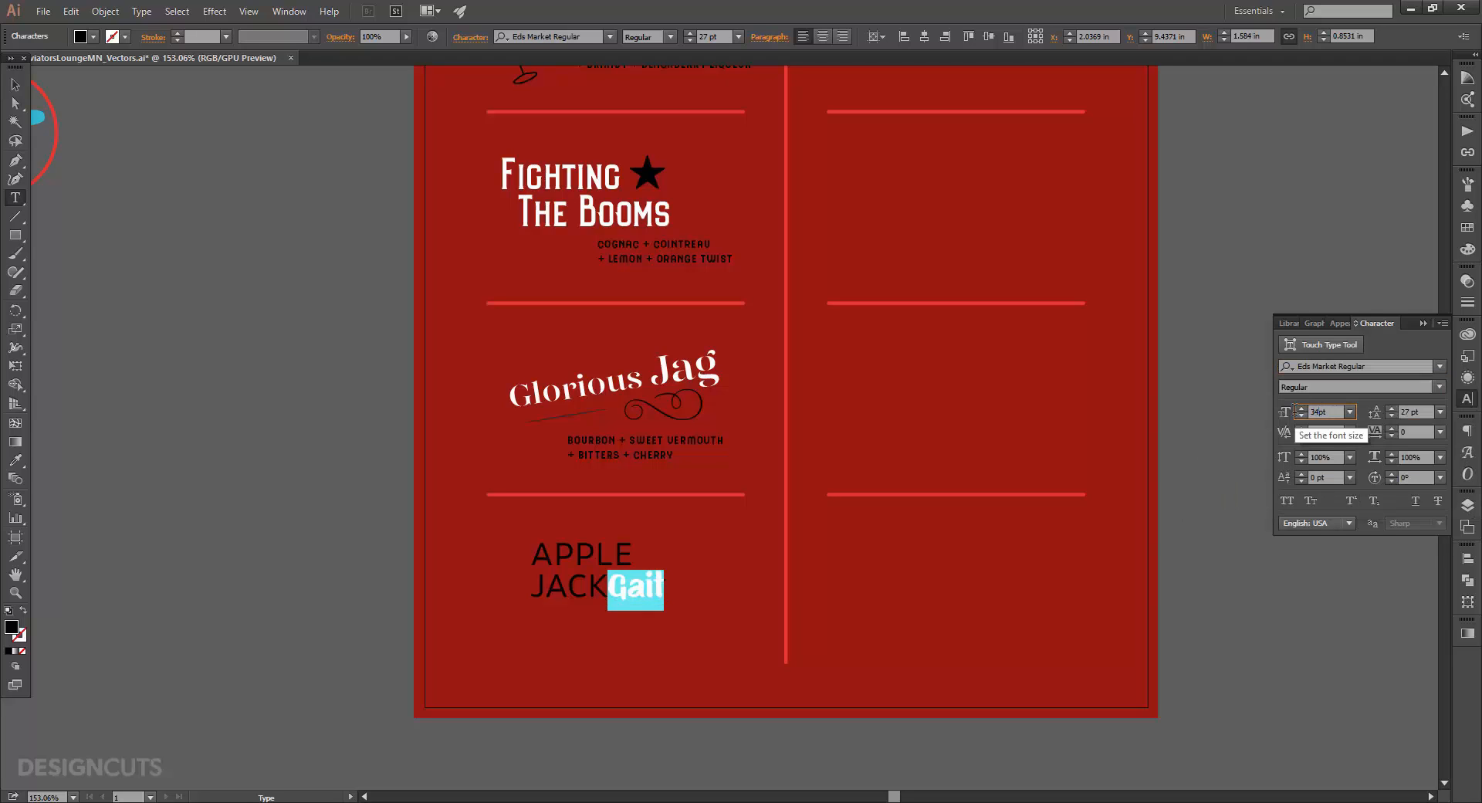
key("Return")
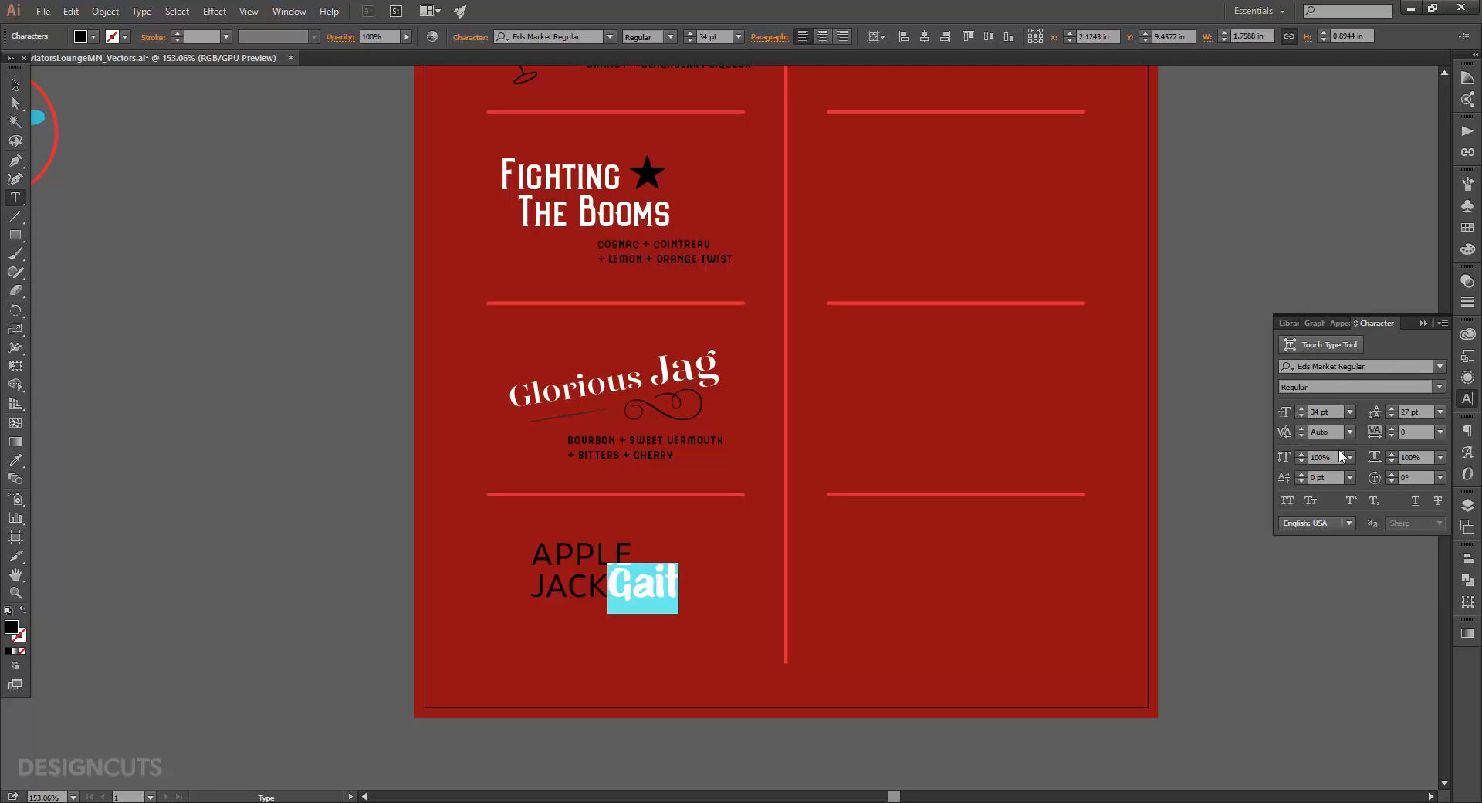
left_click(1301, 480)
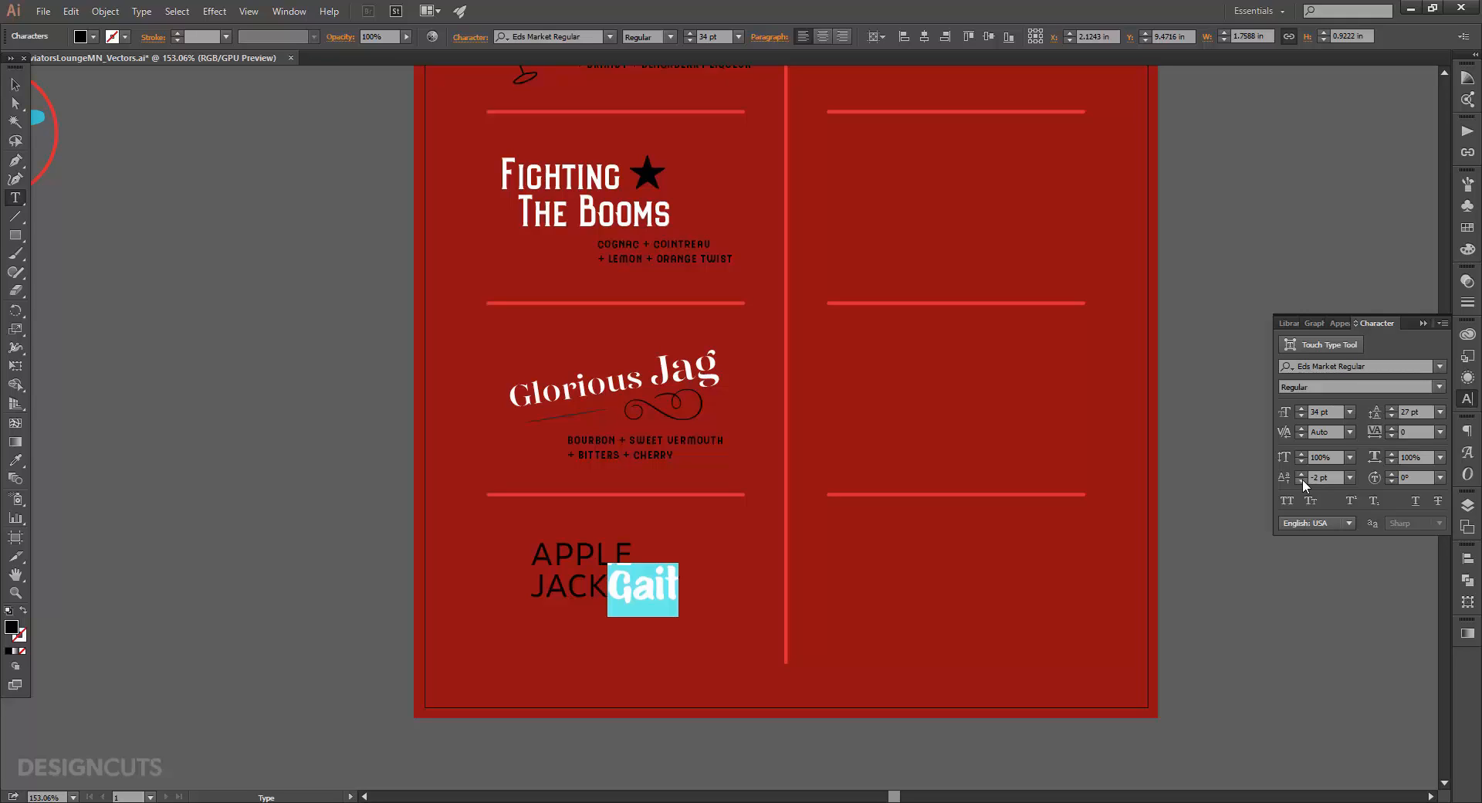
Step: Indent the "JACKGait" line with spaces and shift the whole title slightly up and left in its cell
left_click(533, 583)
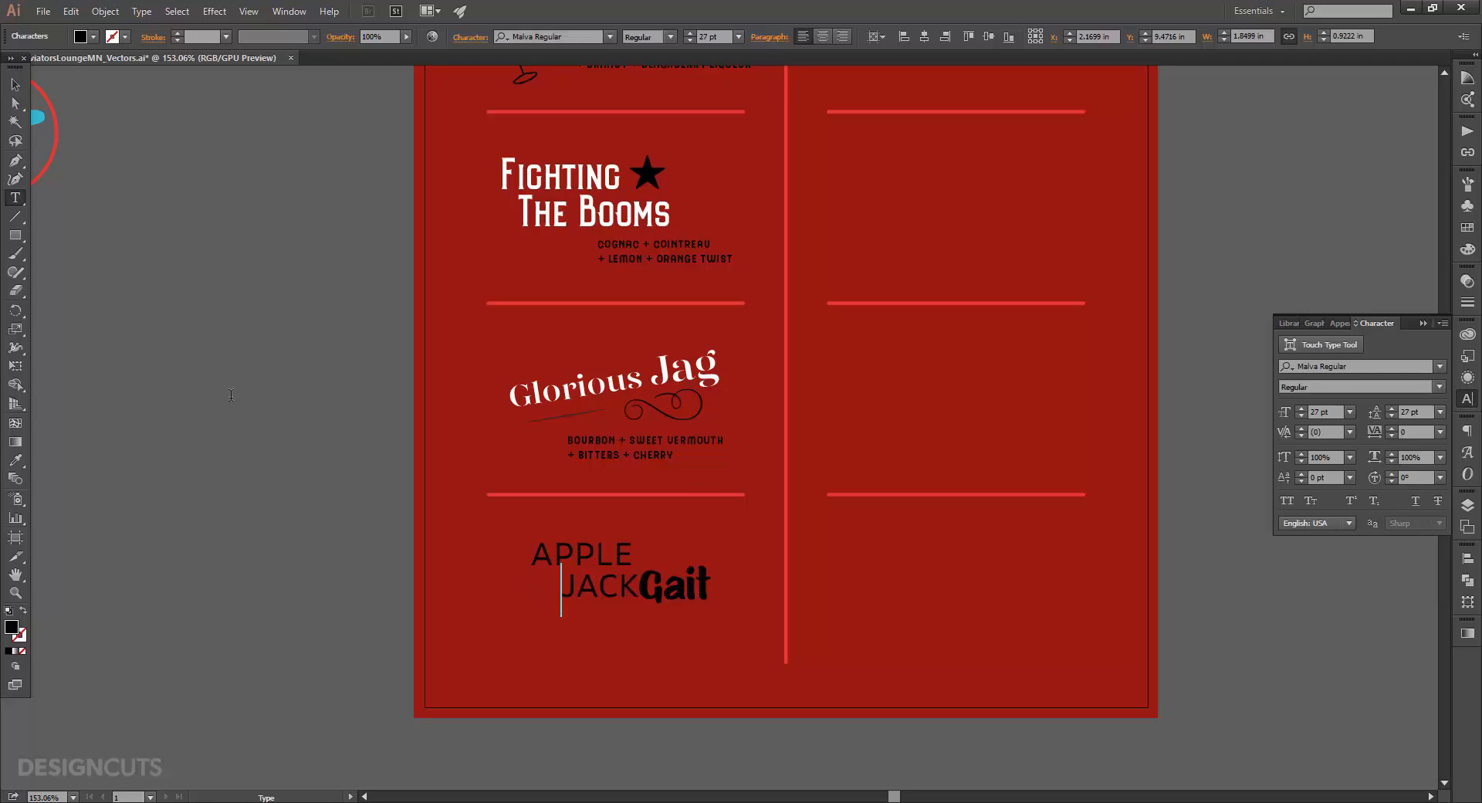
left_click(15, 84)
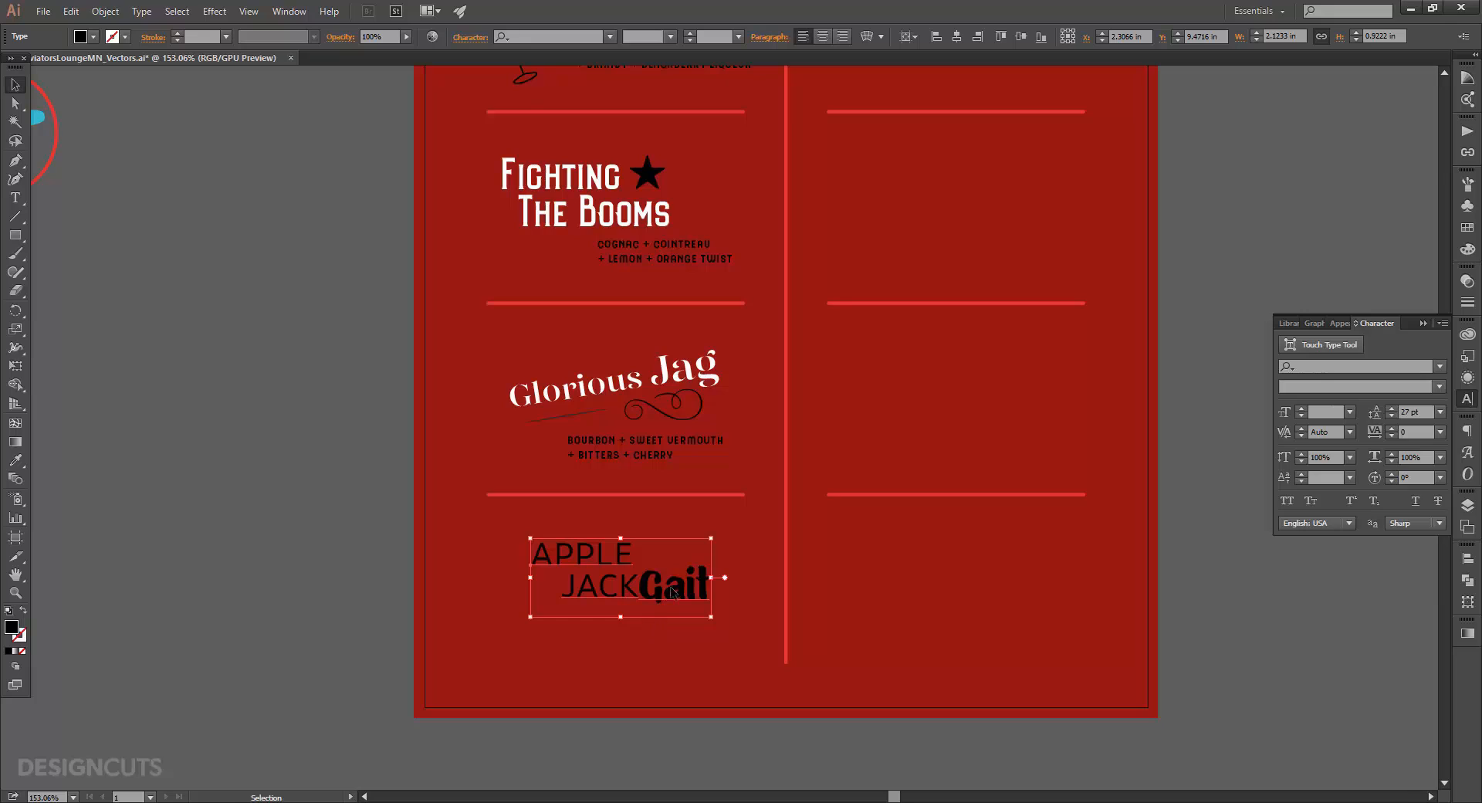
left_click_drag(671, 590, 665, 583)
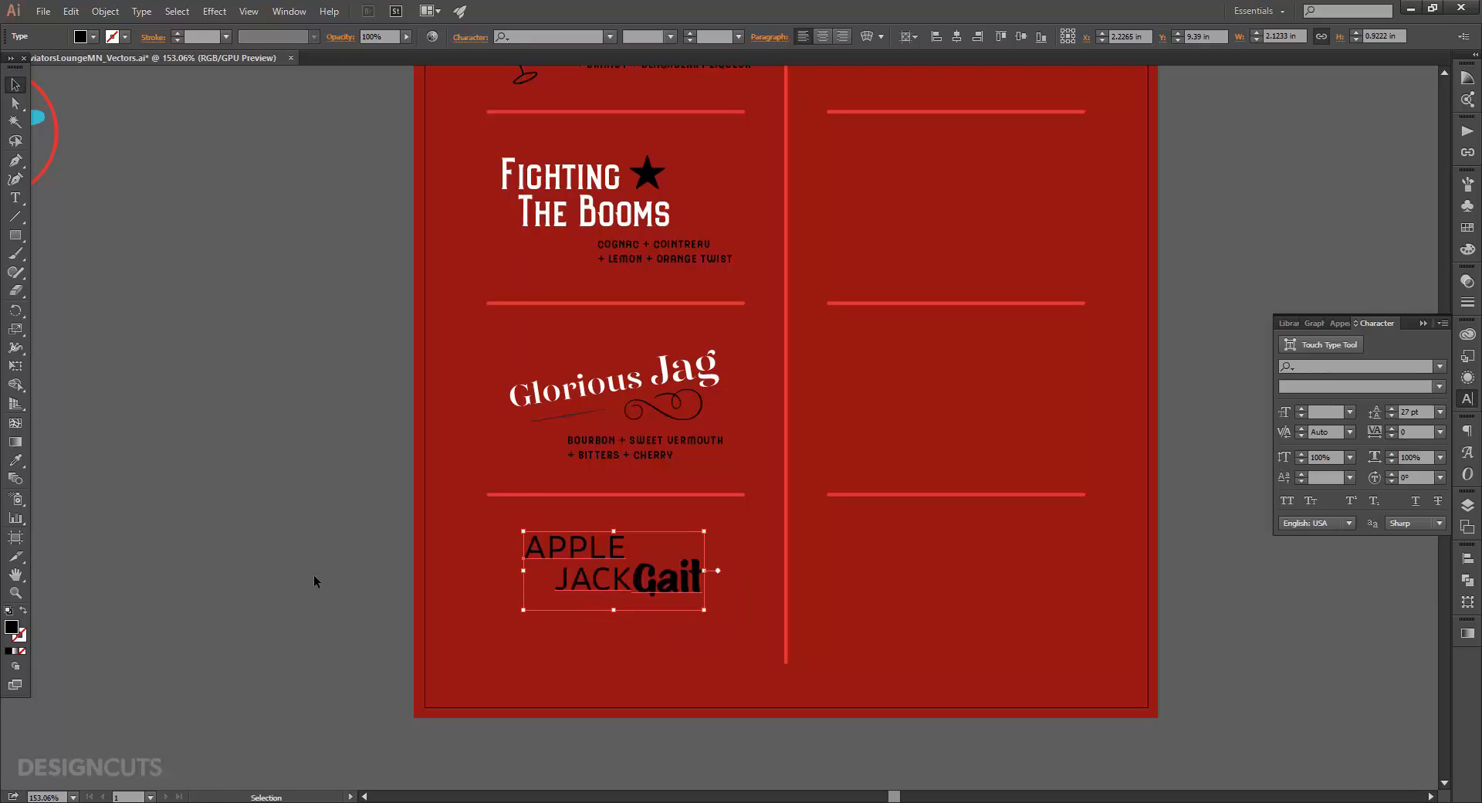
Step: Fill the "APPLE JACKGait" title with white
left_click(1467, 228)
left_click(1301, 218)
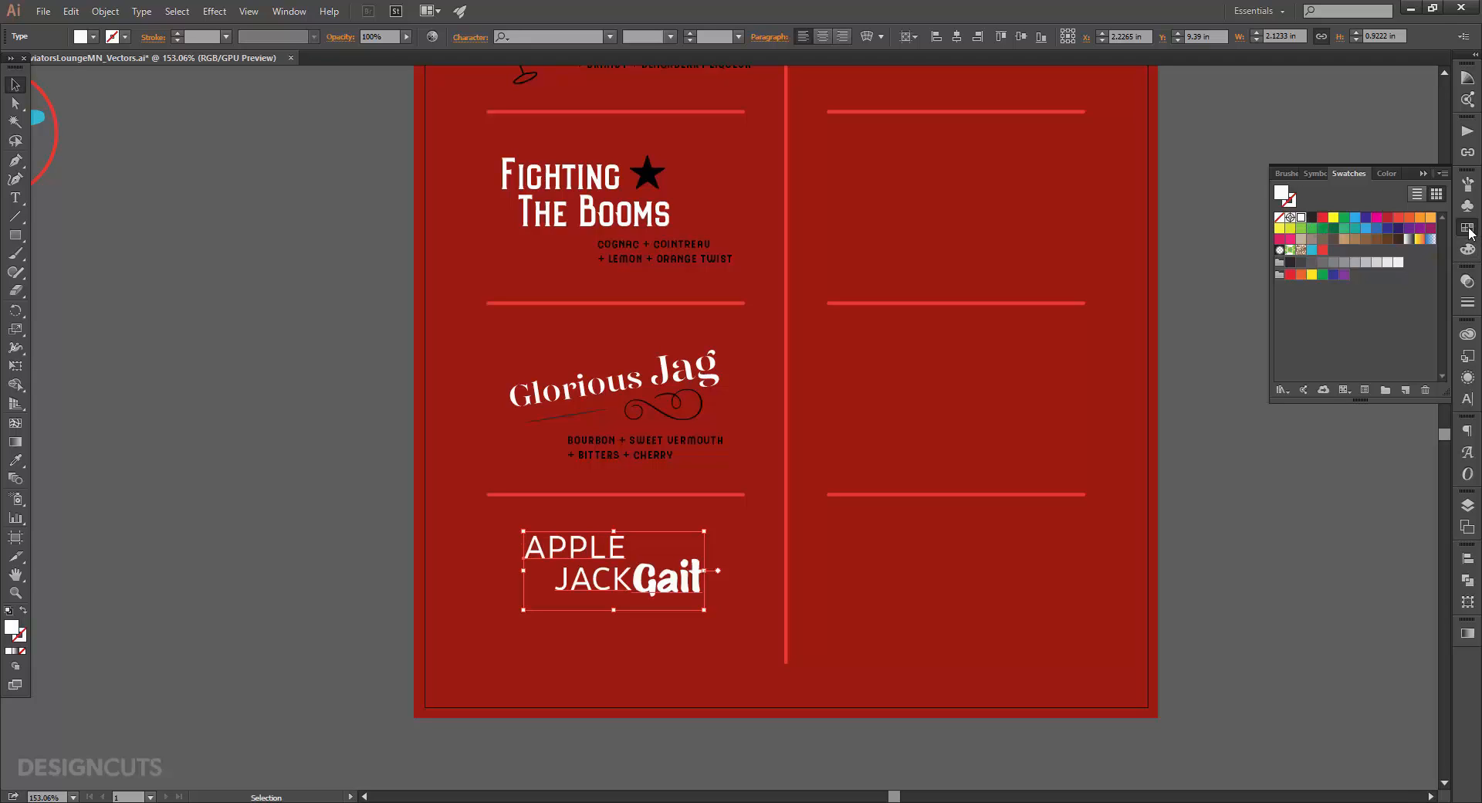
left_click(1467, 228)
Step: Add a one-letter text "W" in Assemblage Dingbats at 33 pt as an apple ornament and place it directly before JACK
key("t")
left_click(510, 615)
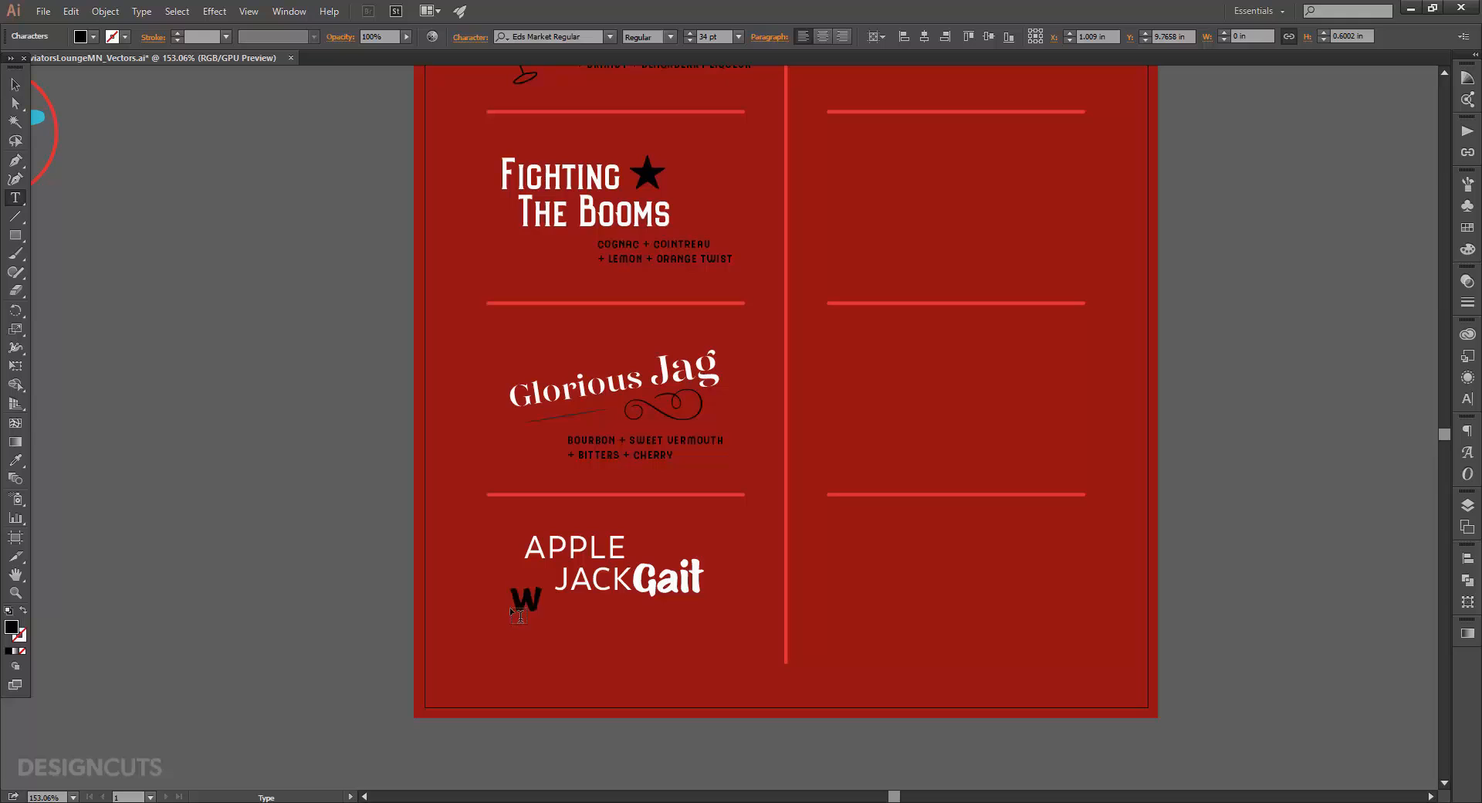
key("Escape")
left_click(540, 37)
type("assem")
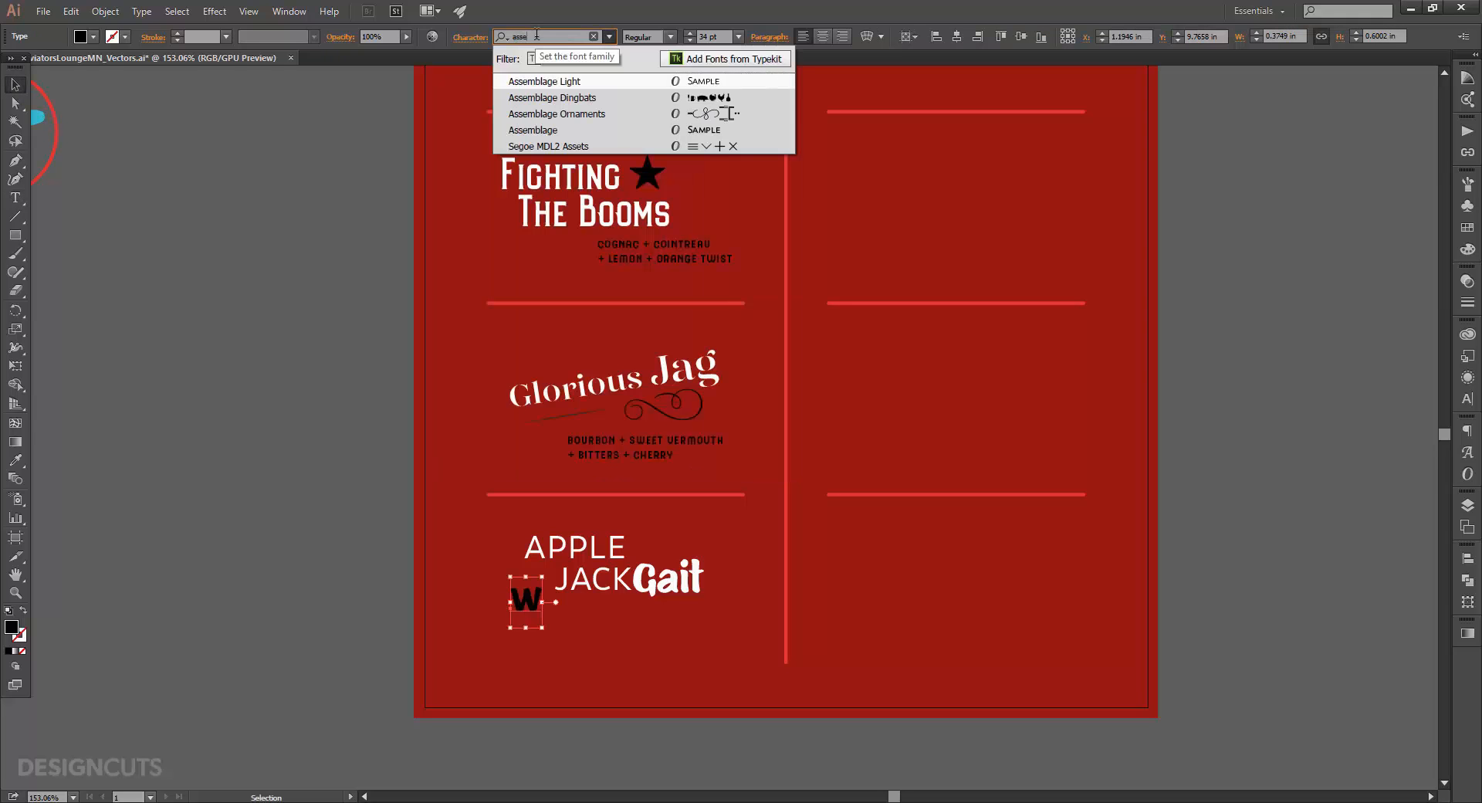
key("Down")
key("Return")
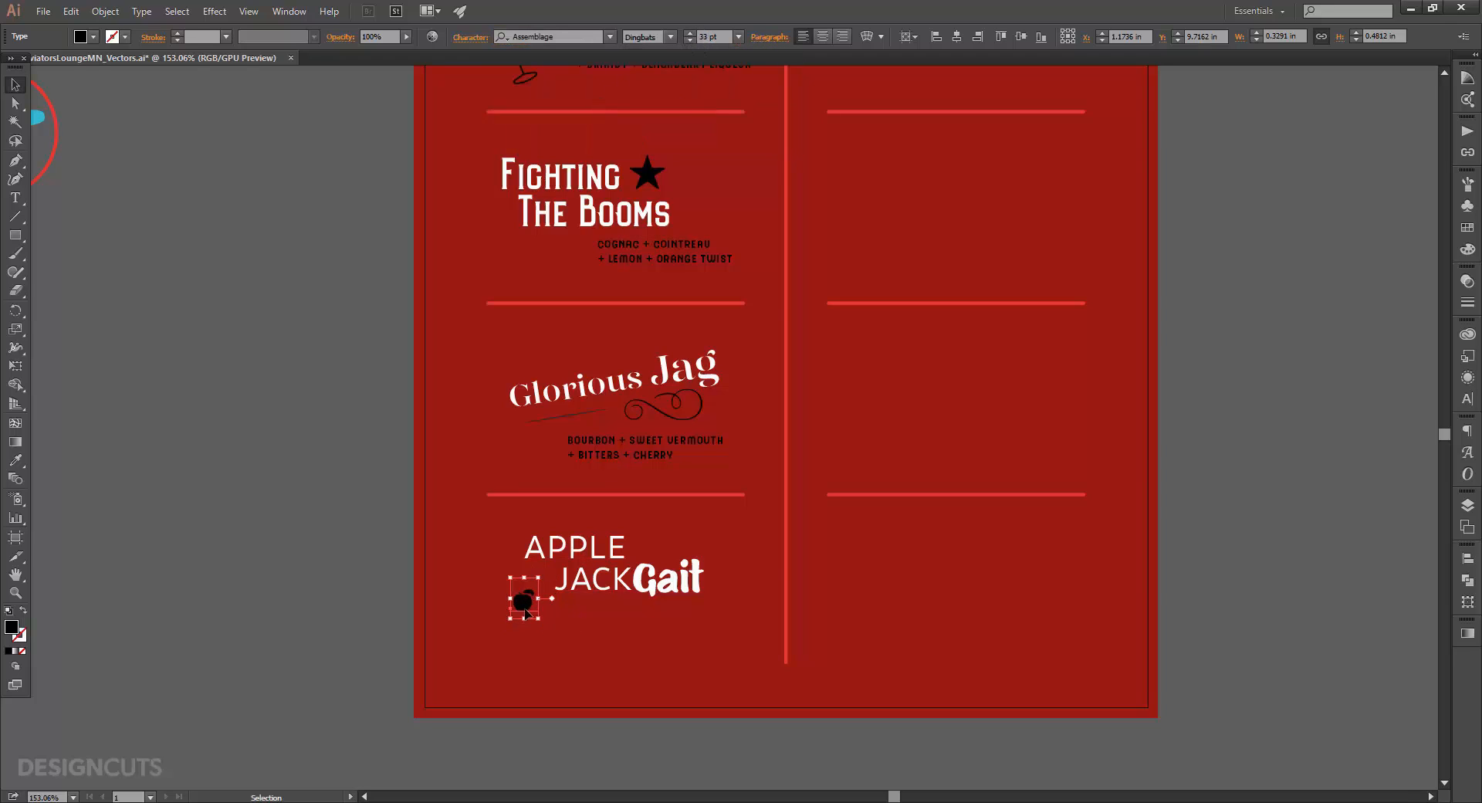
left_click_drag(524, 607, 538, 583)
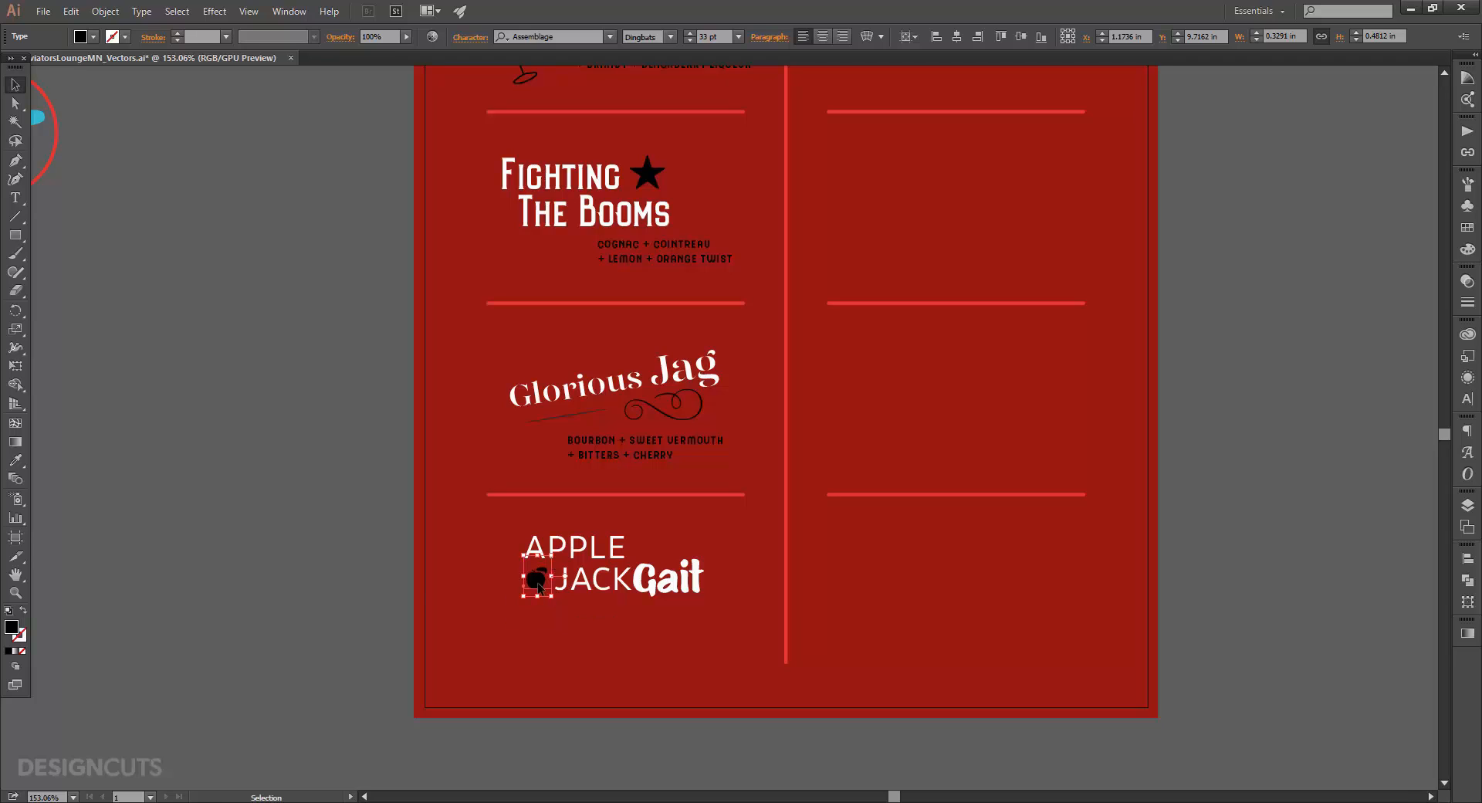
left_click(424, 588)
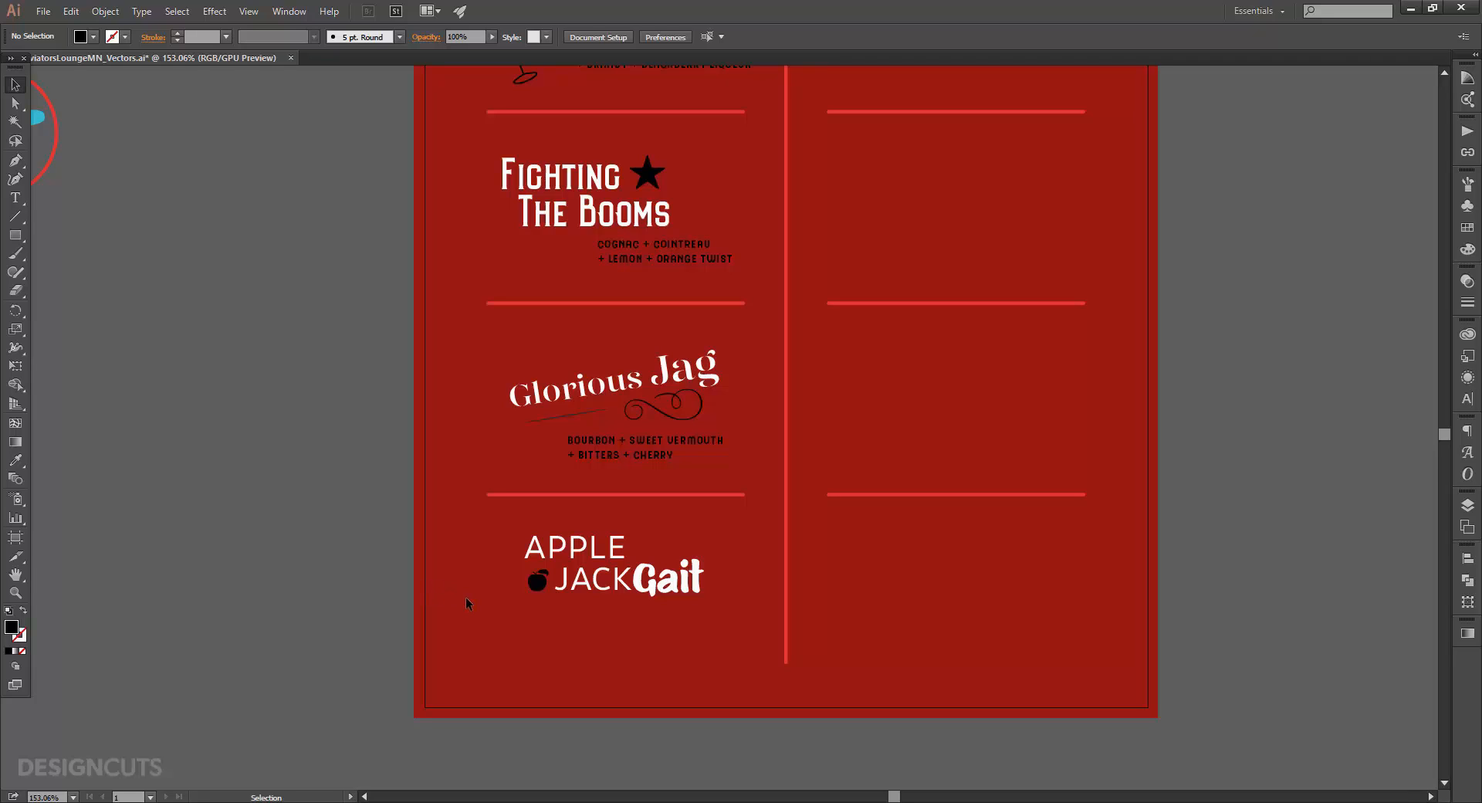
Step: Copy the bourbon ingredients below the APPLE JACKGait title and replace the text with "APPLE CIDER + BOURBON" and "+ RAW HONEY + CINNAMON"
left_click(687, 443)
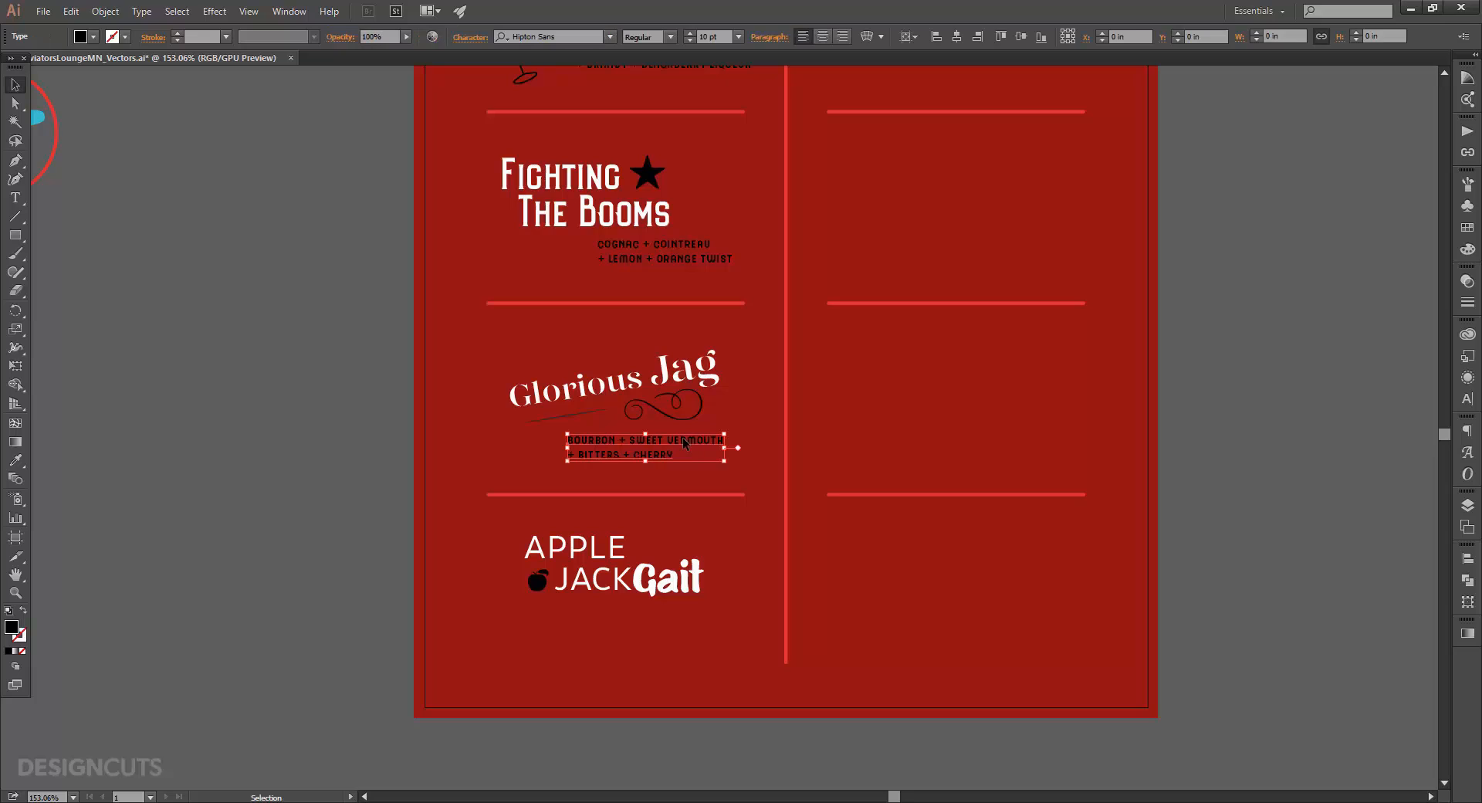
left_click_drag(687, 443, 438, 591)
key("t")
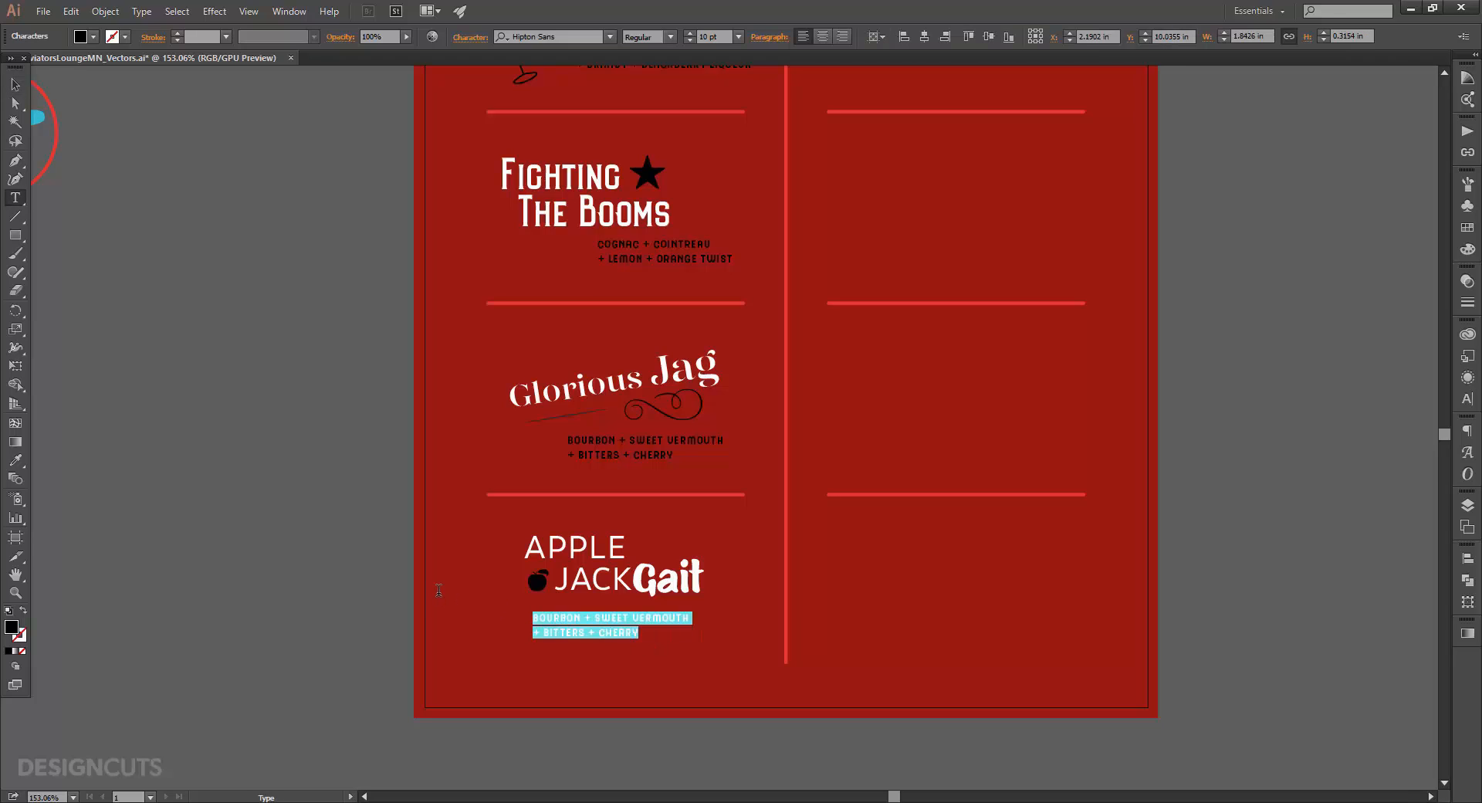
type("APPLE CIDER + BOU")
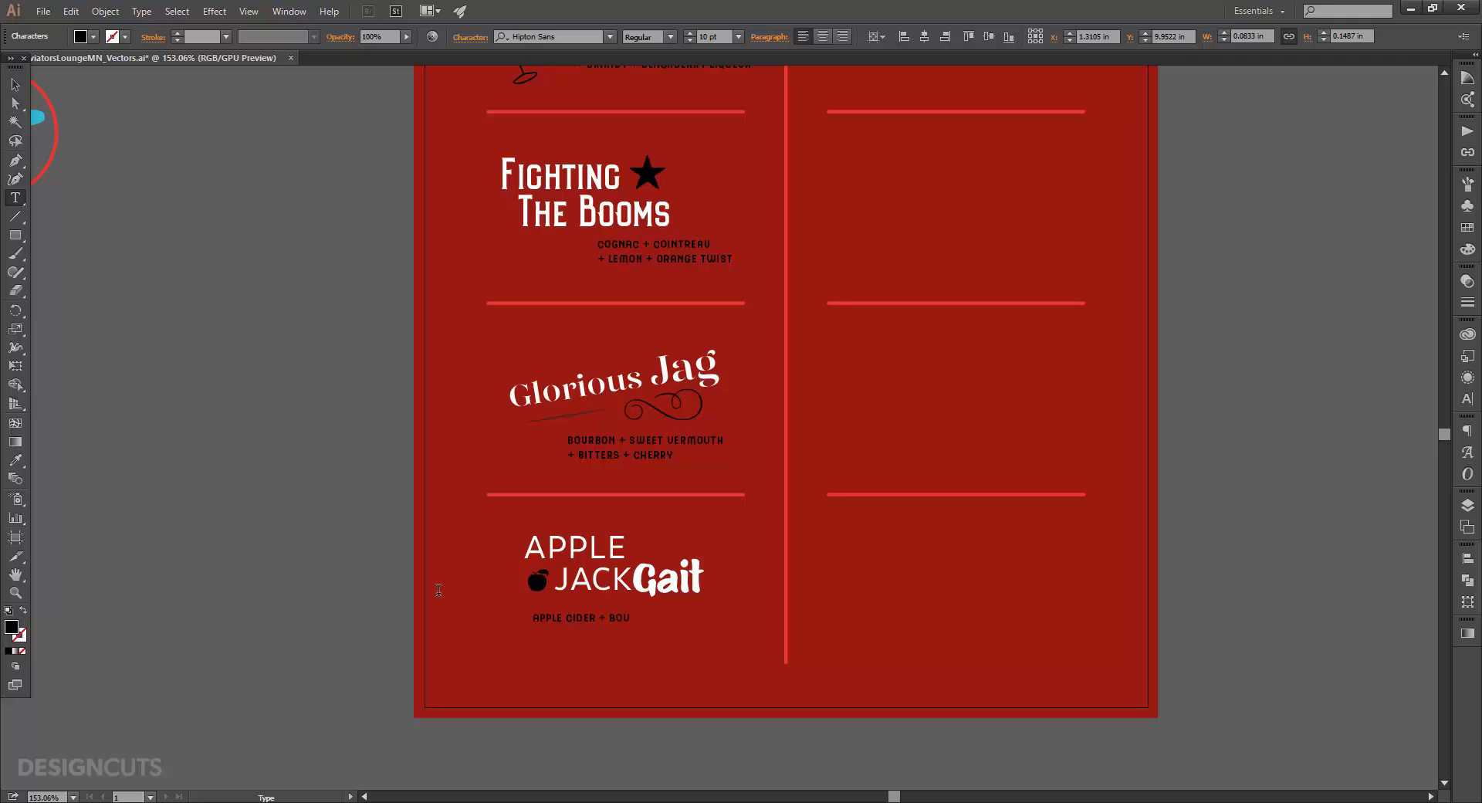
type("RBON")
key("Return")
type("RAW HONEY + CINNAMON")
left_click(539, 633)
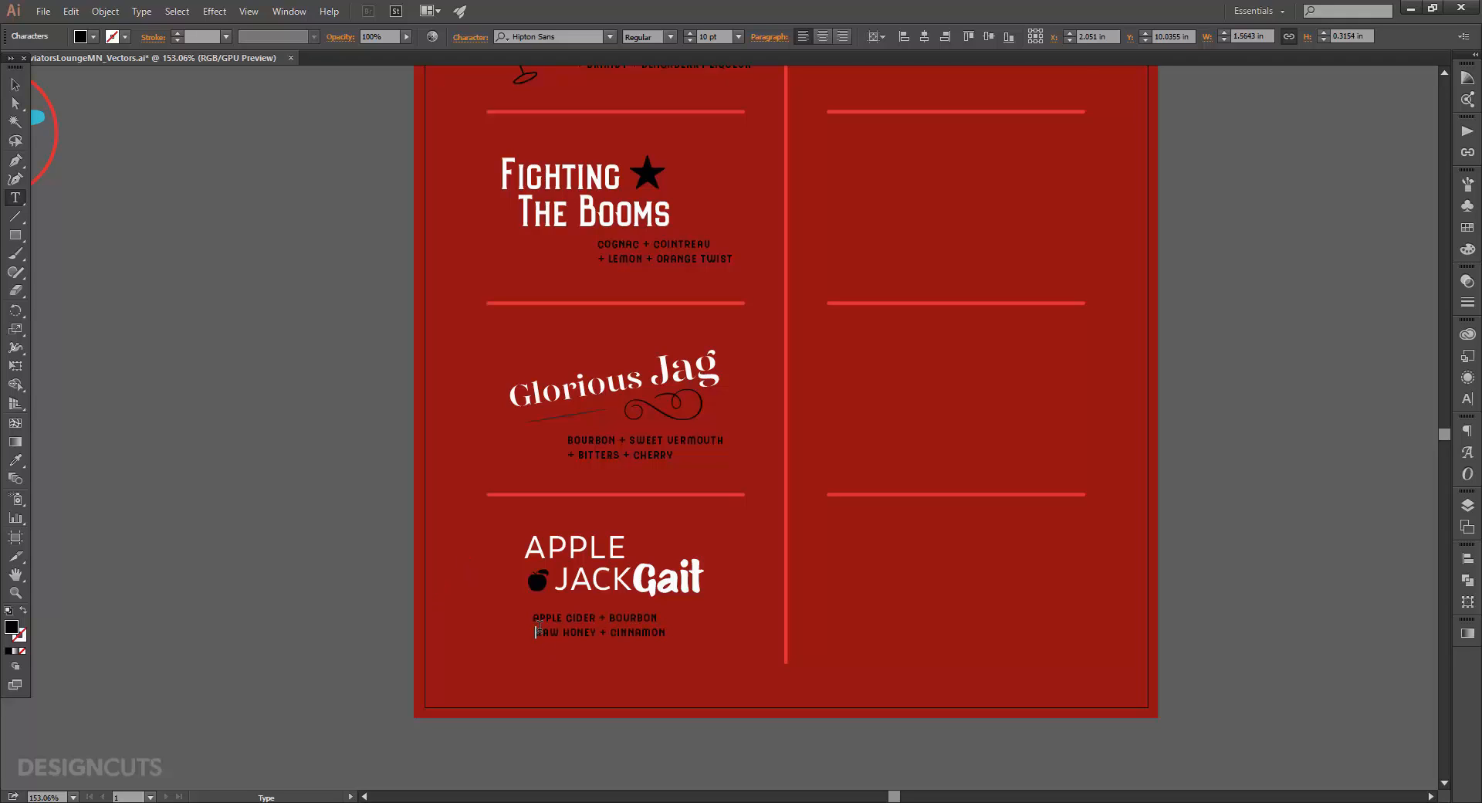
type("+")
Step: Move the cider ingredients closer under the title, nudge the whole APPLE JACKGait arrangement slightly right, and save the document
left_click(15, 84)
left_click_drag(603, 629, 609, 622)
left_click(378, 613)
left_click_drag(500, 525, 698, 622)
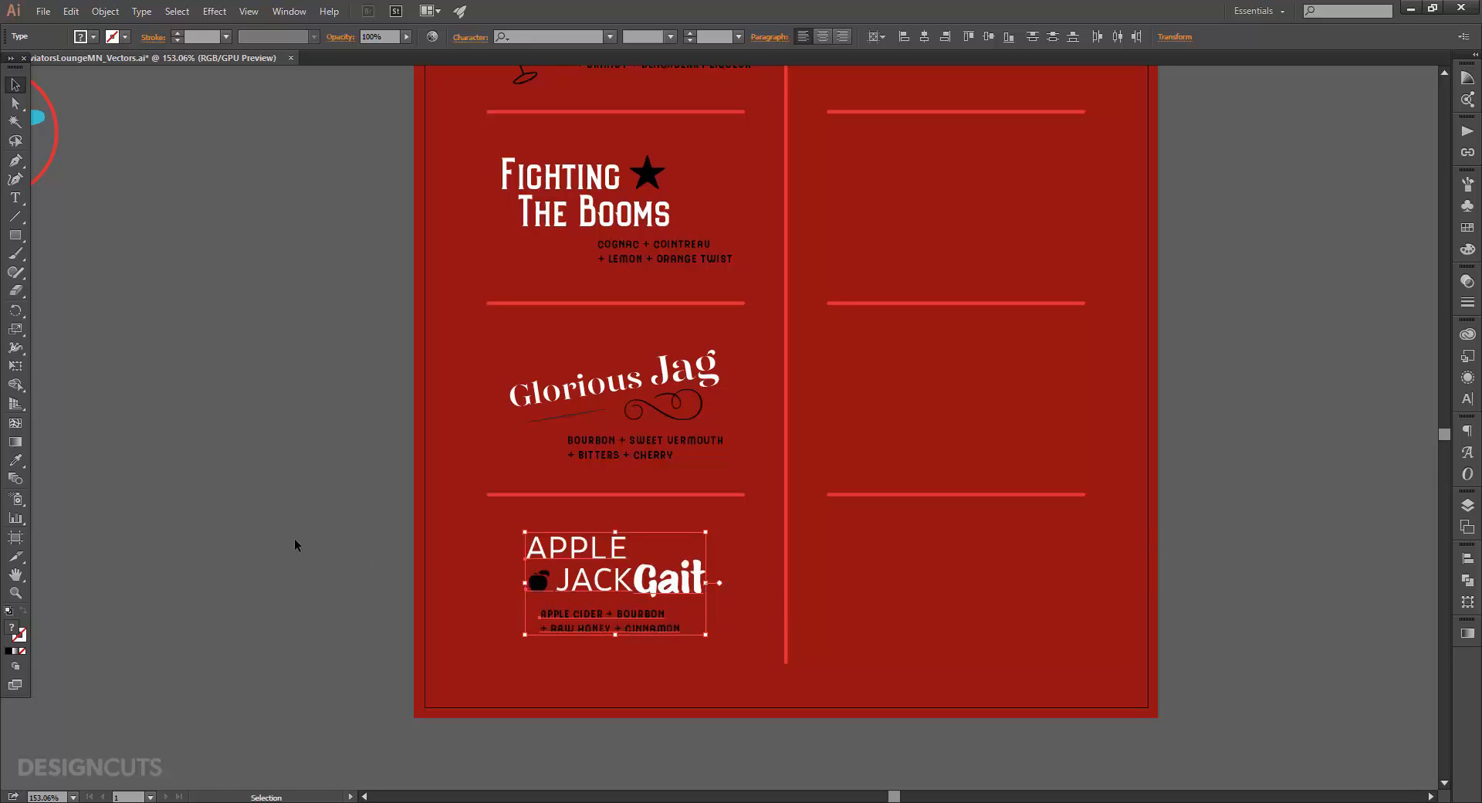
key("ctrl+shift+a")
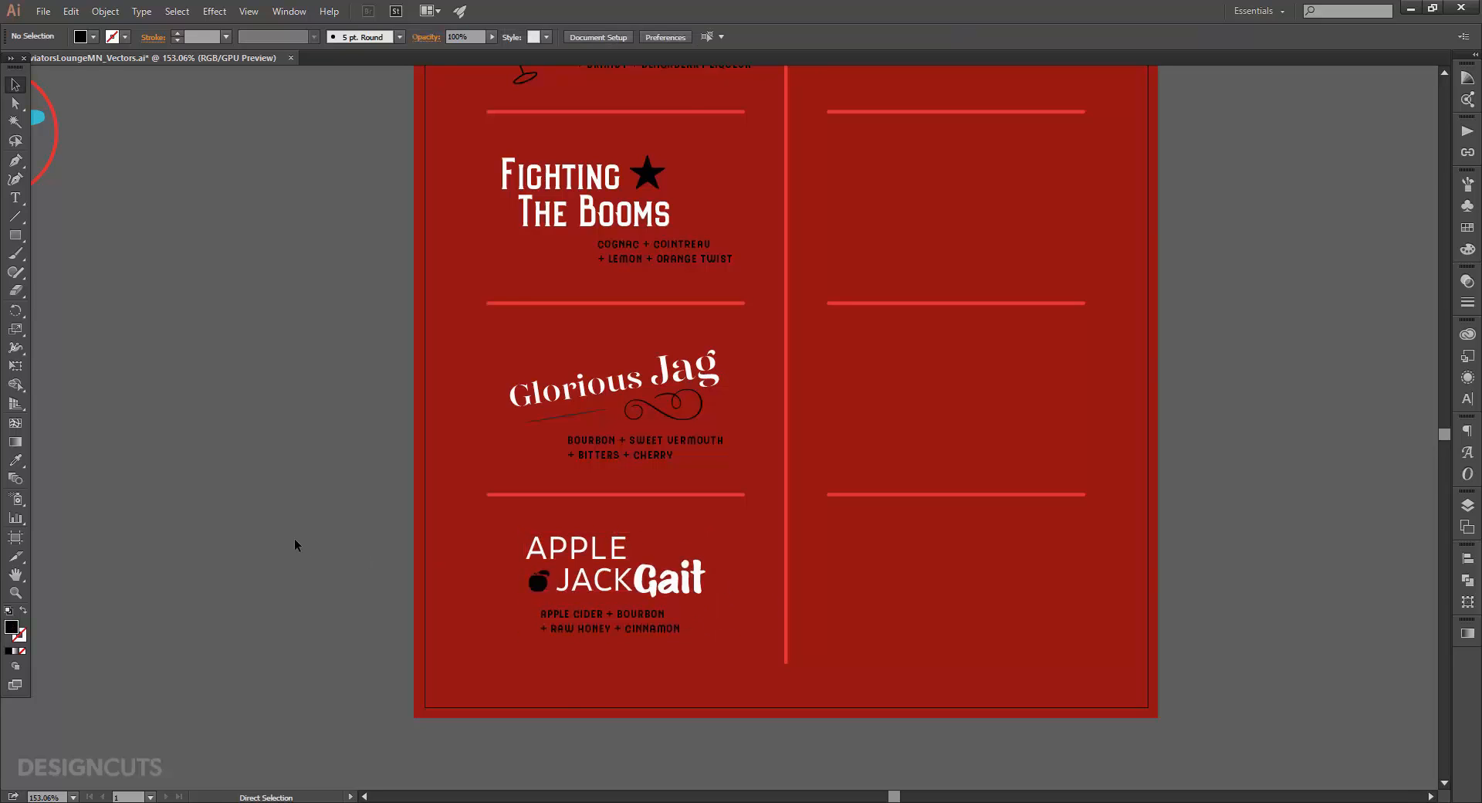
key("ctrl+0")
key("ctrl+s")
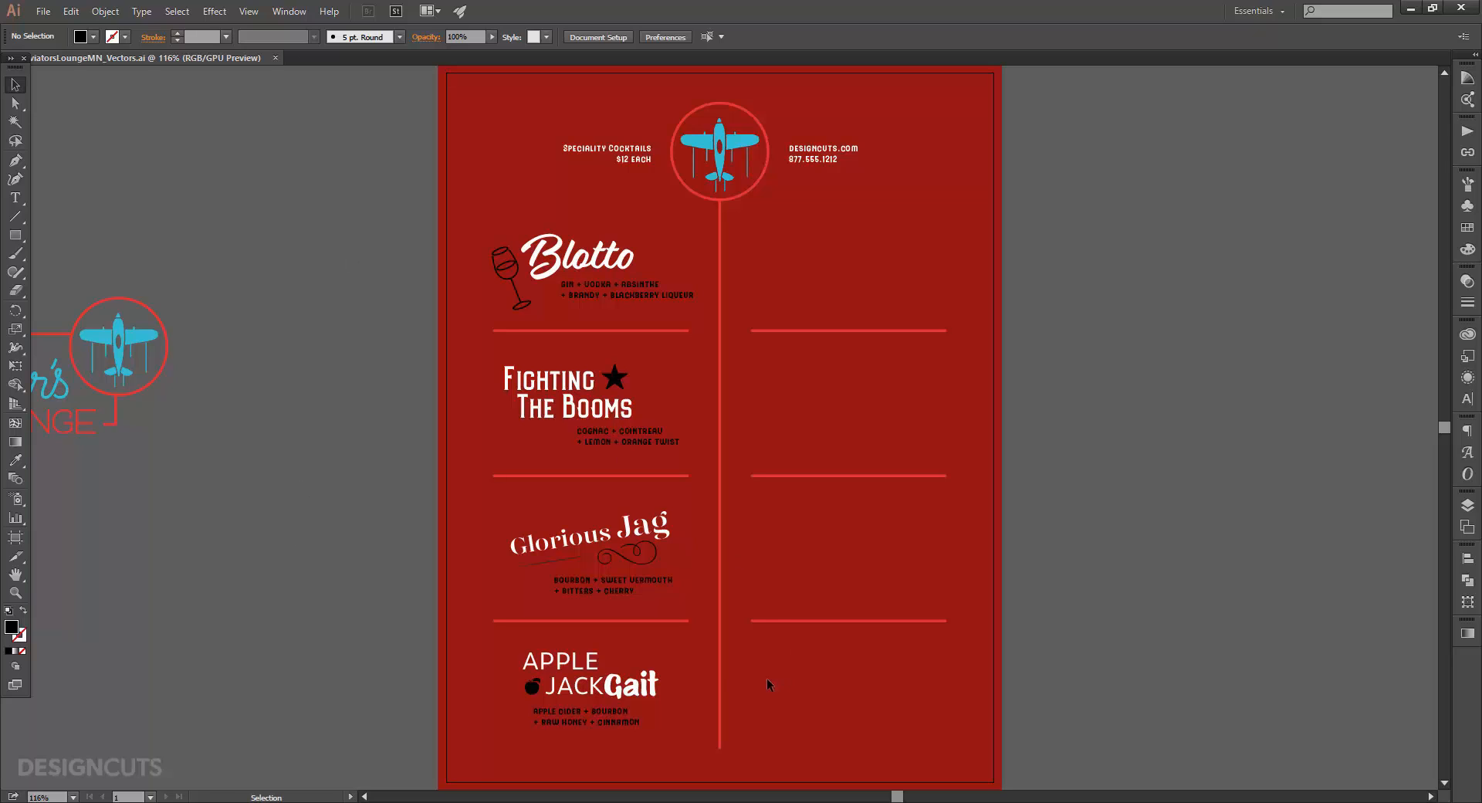
Step: Move the APPLE JACKGait arrangement slightly lower in its cell and save the document
left_click_drag(579, 724, 579, 728)
left_click(303, 636)
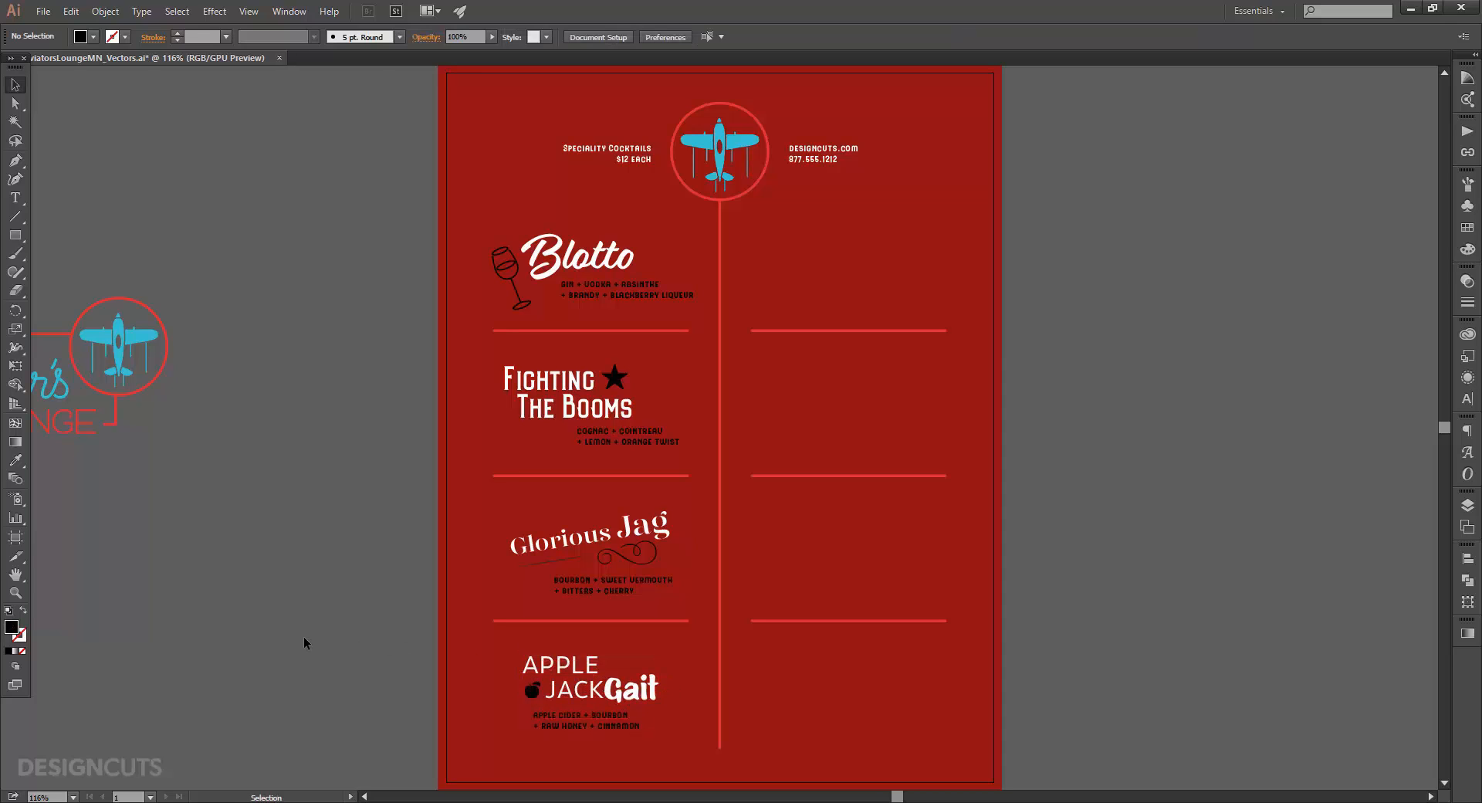
key("ctrl+s")
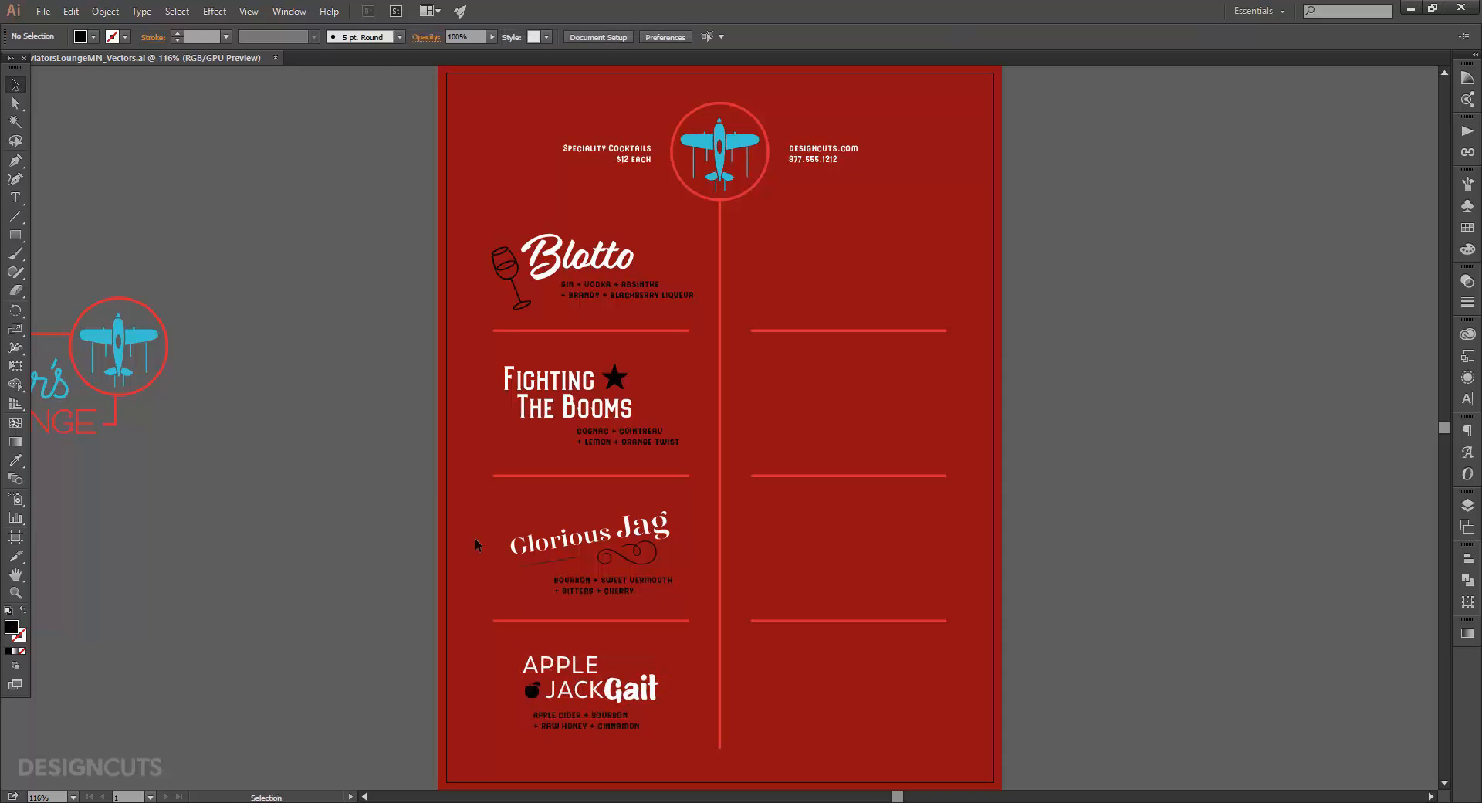
Step: Add a two-line text reading "abcdefg" and "hijklmn" in Assemblage Dingbats in the top cell of the right column
left_click(14, 198)
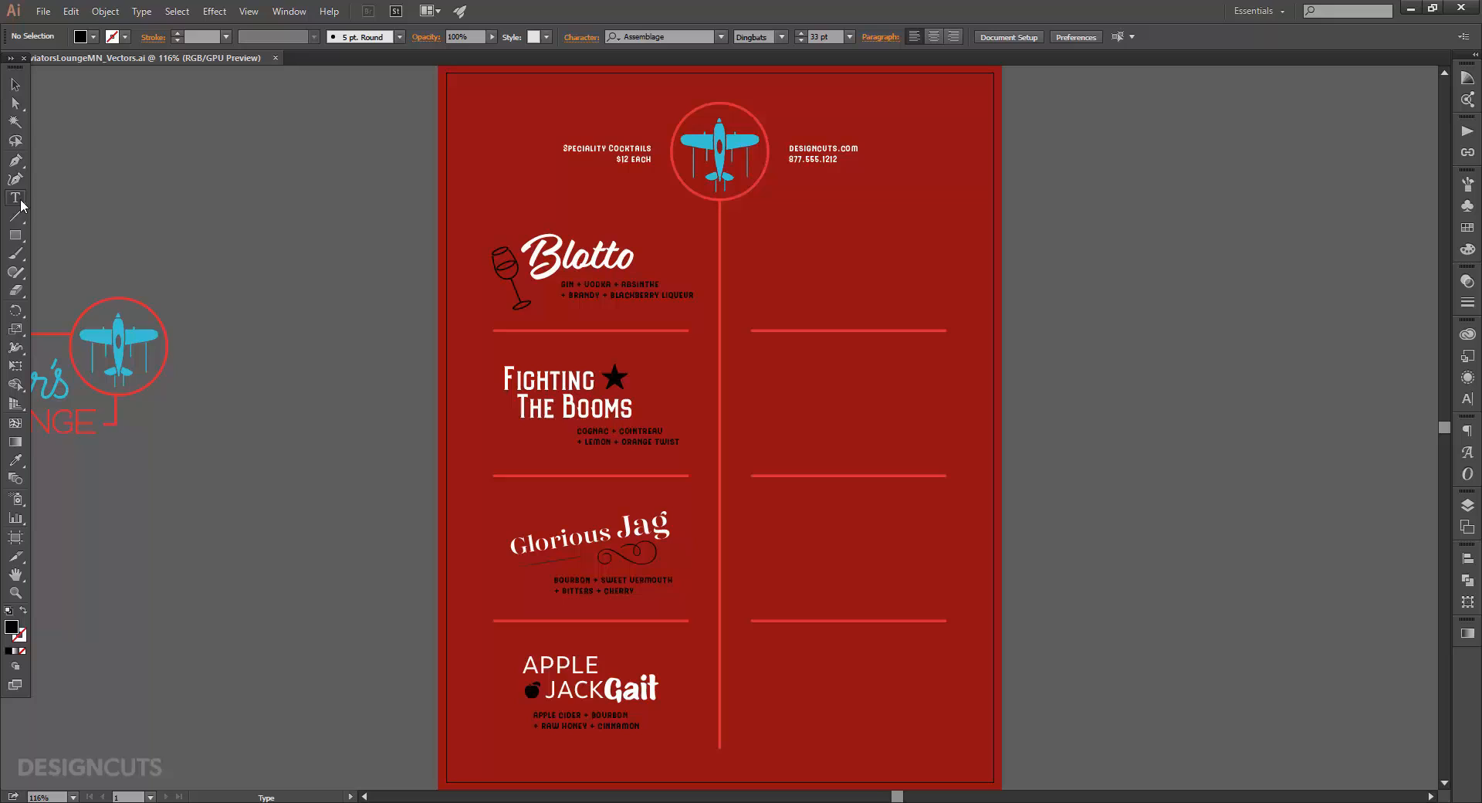
left_click(788, 244)
type("ab")
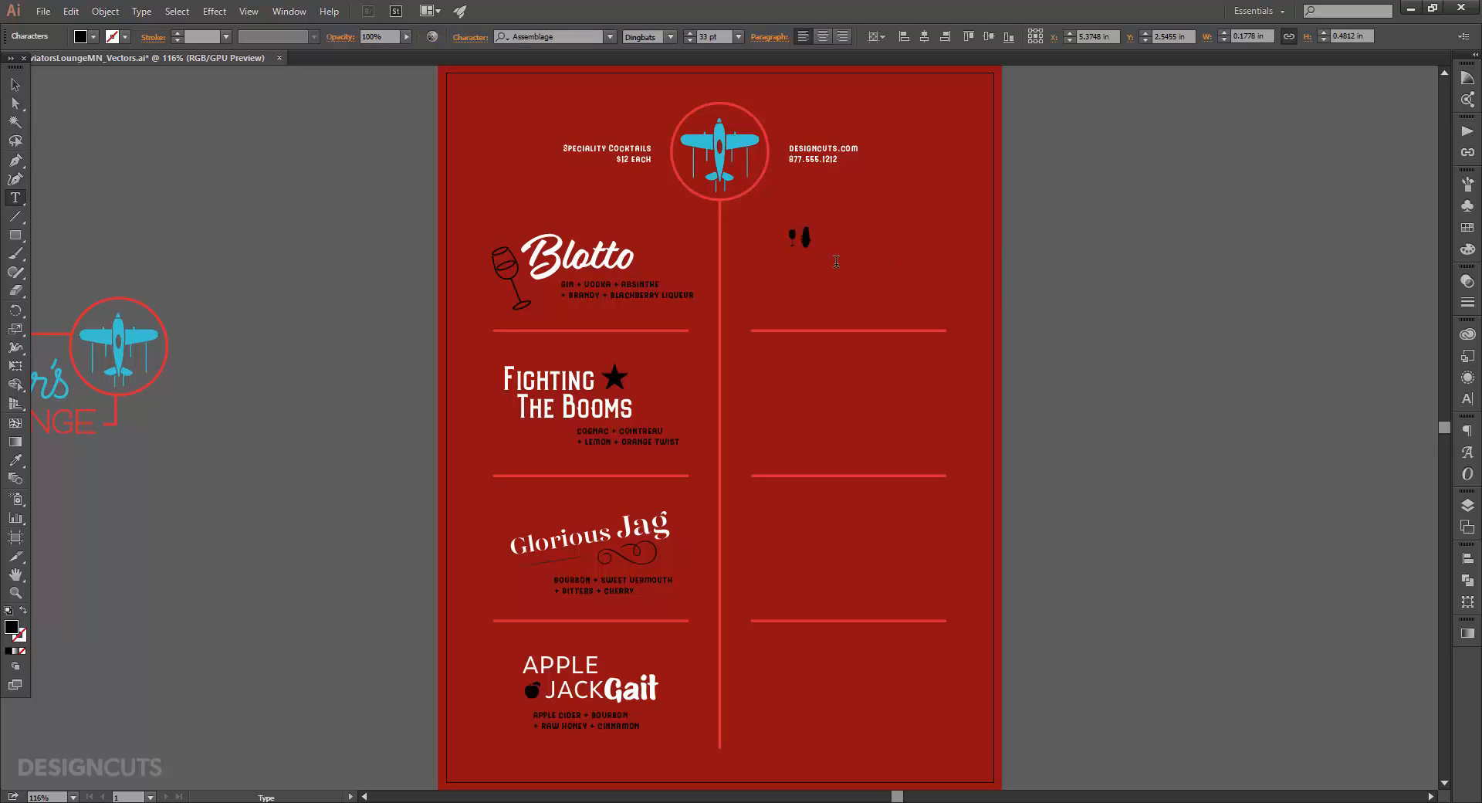
type("cdefg")
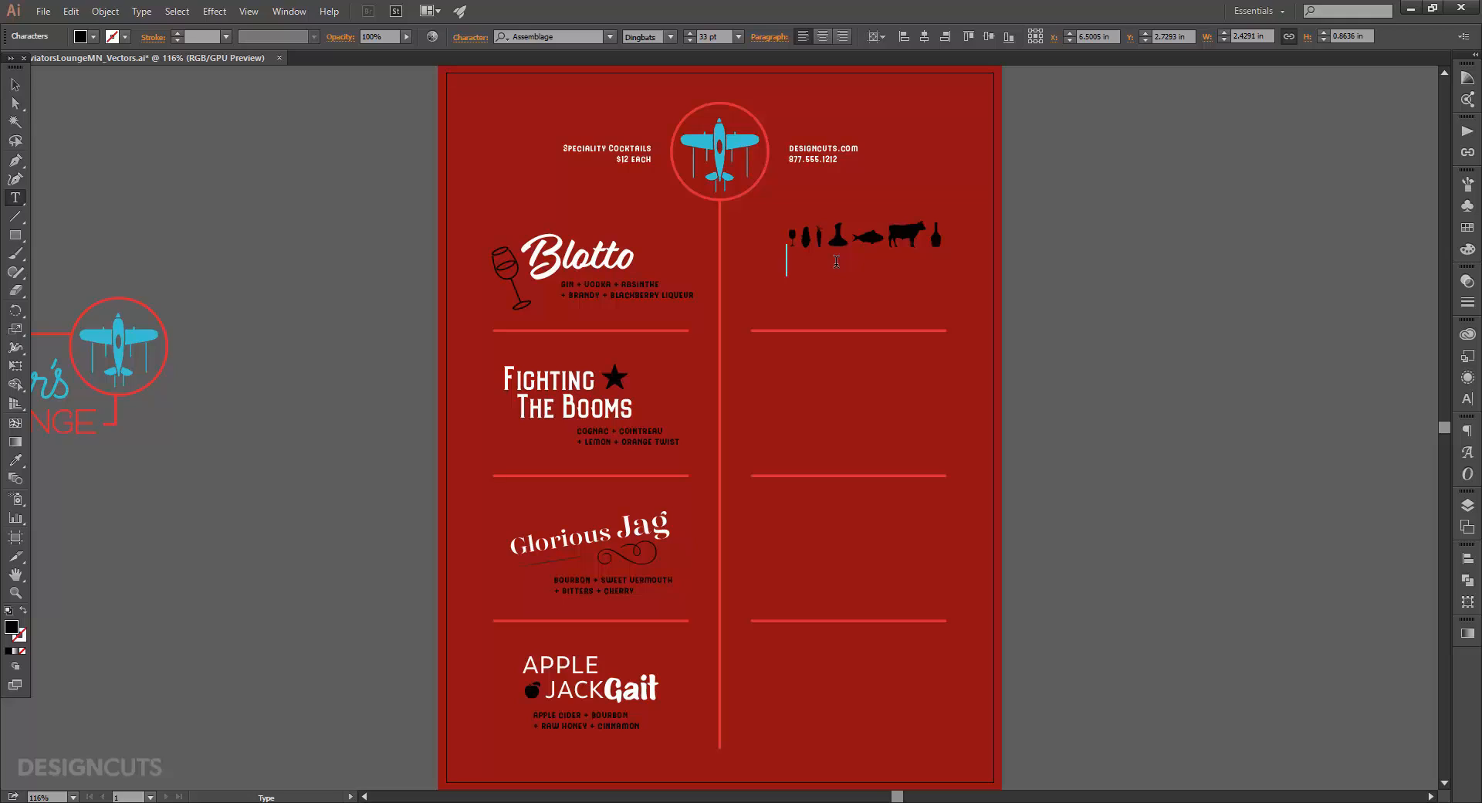
key("Return")
type("hijklmn")
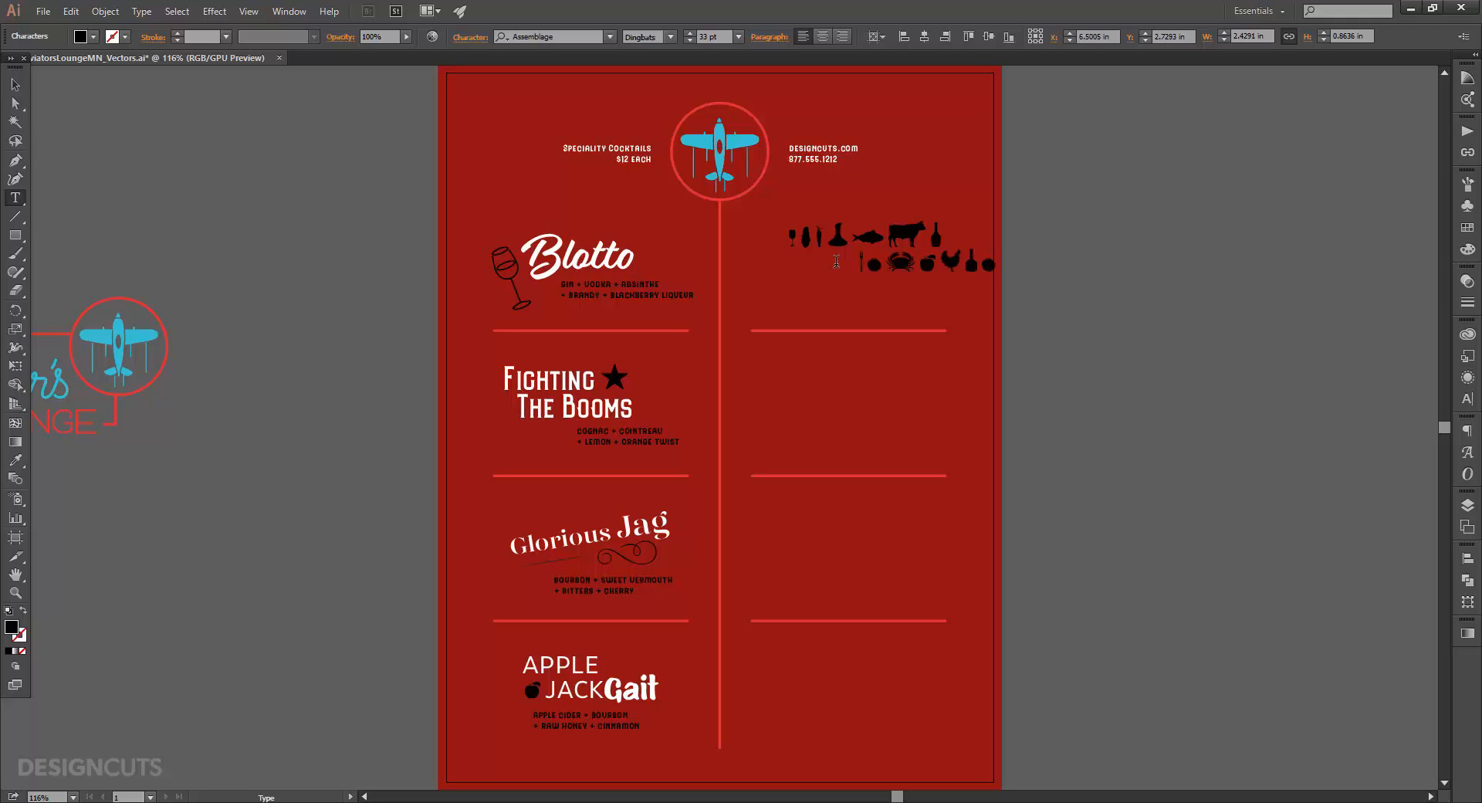
key("Escape")
Step: Set the two-line dingbats text in the right column in the regular Assemblage font
key("z")
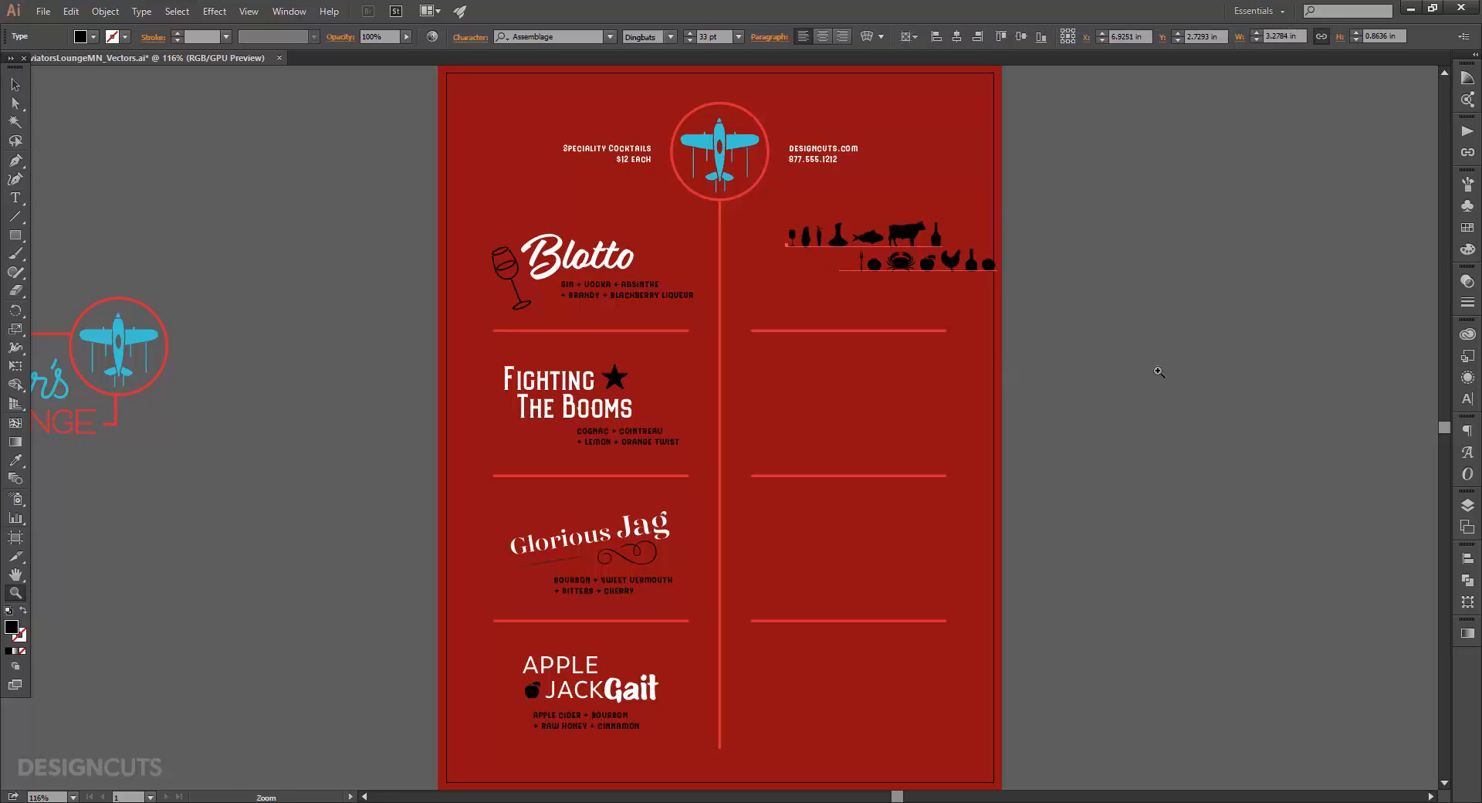
left_click_drag(1025, 344, 1049, 345)
left_click_drag(1051, 279, 975, 371)
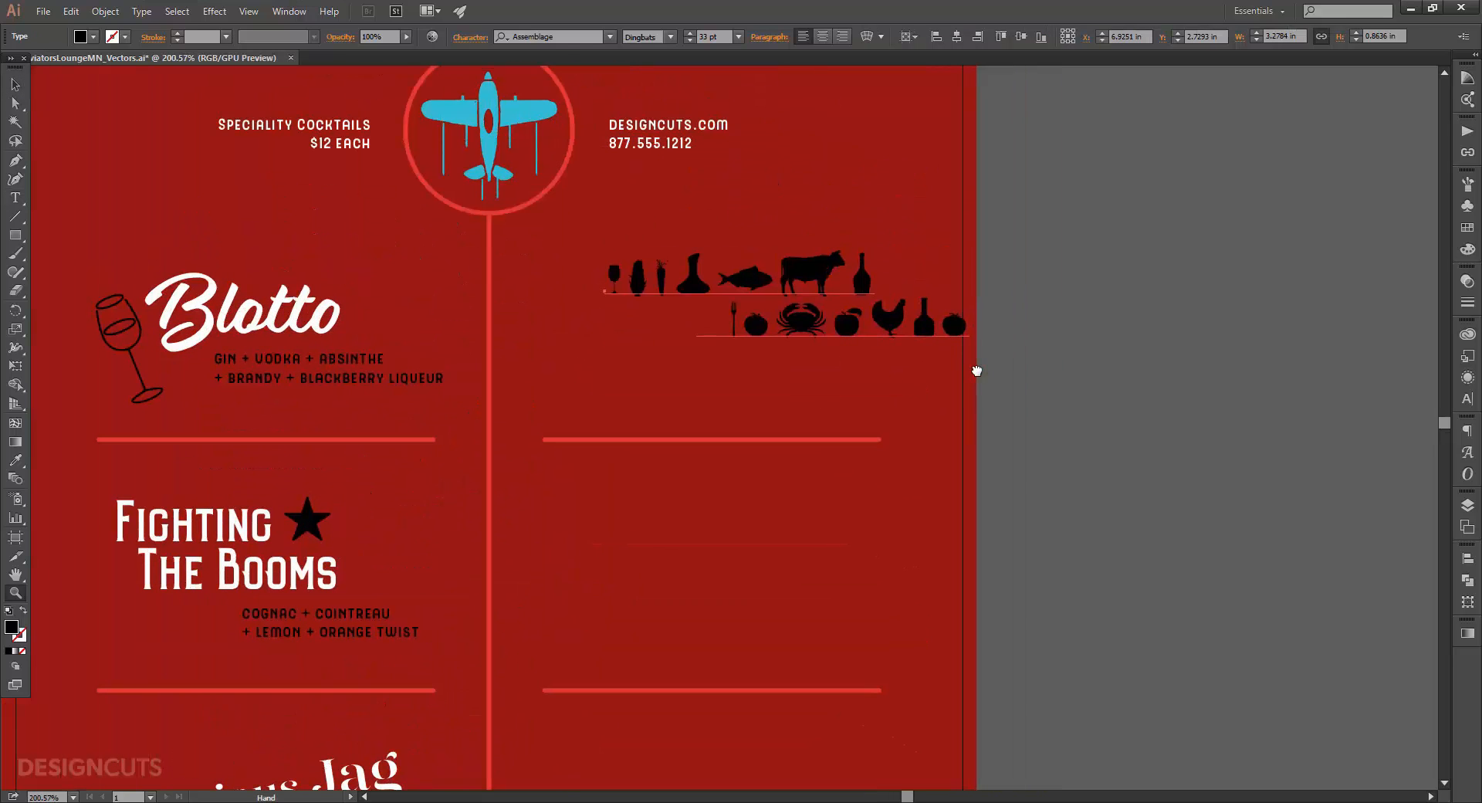
left_click(14, 85)
left_click(570, 34)
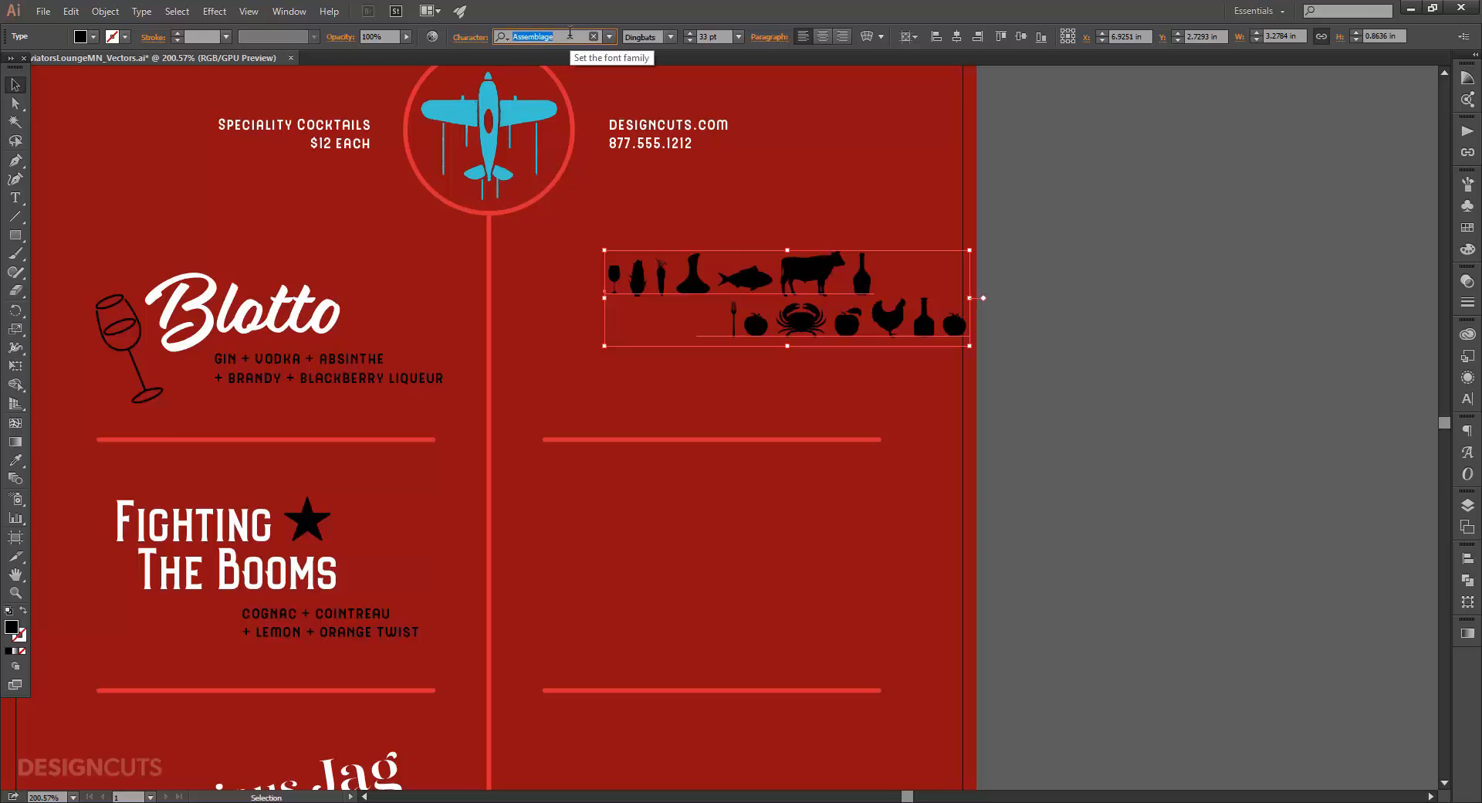
type("assembl")
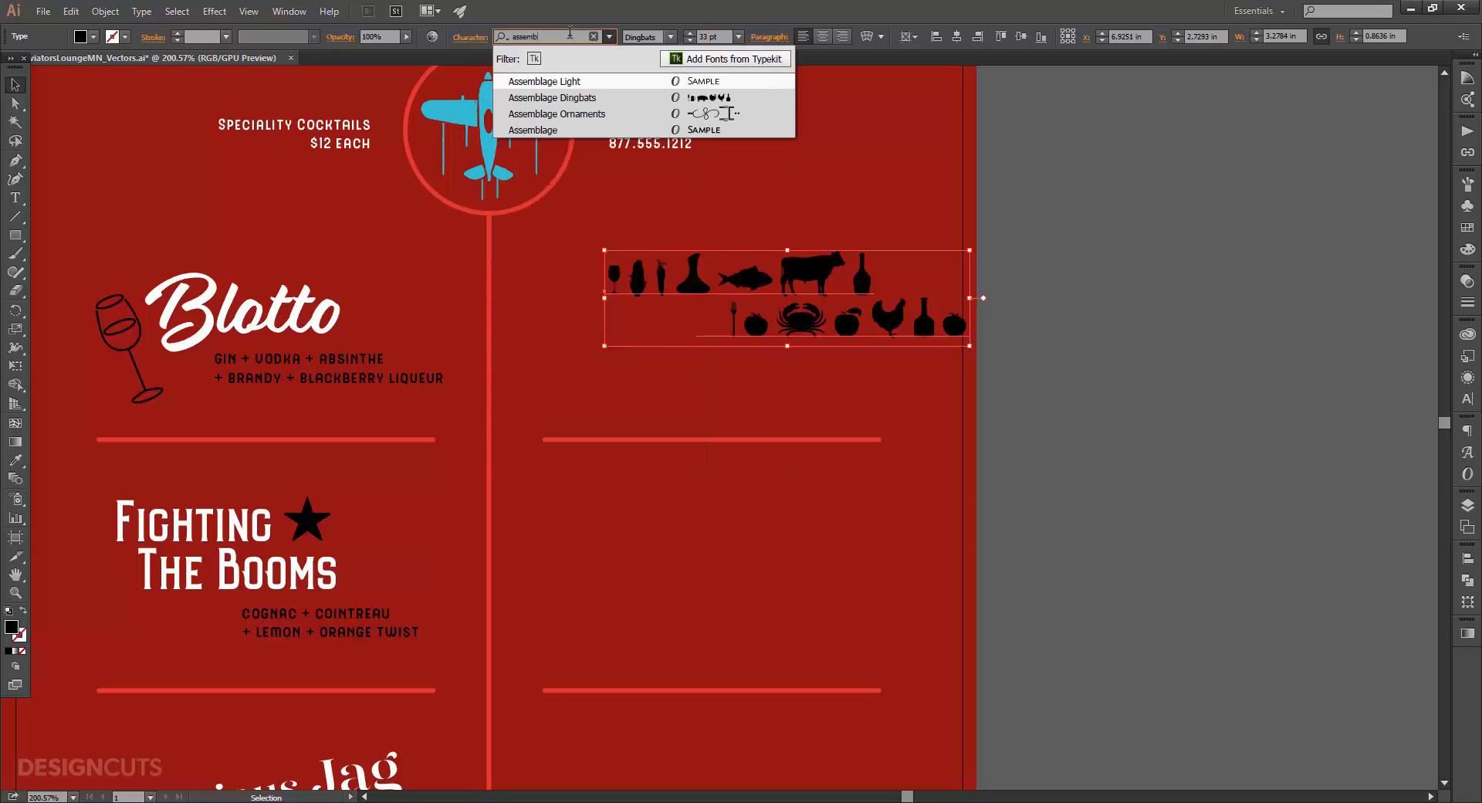
type("a")
left_click(555, 130)
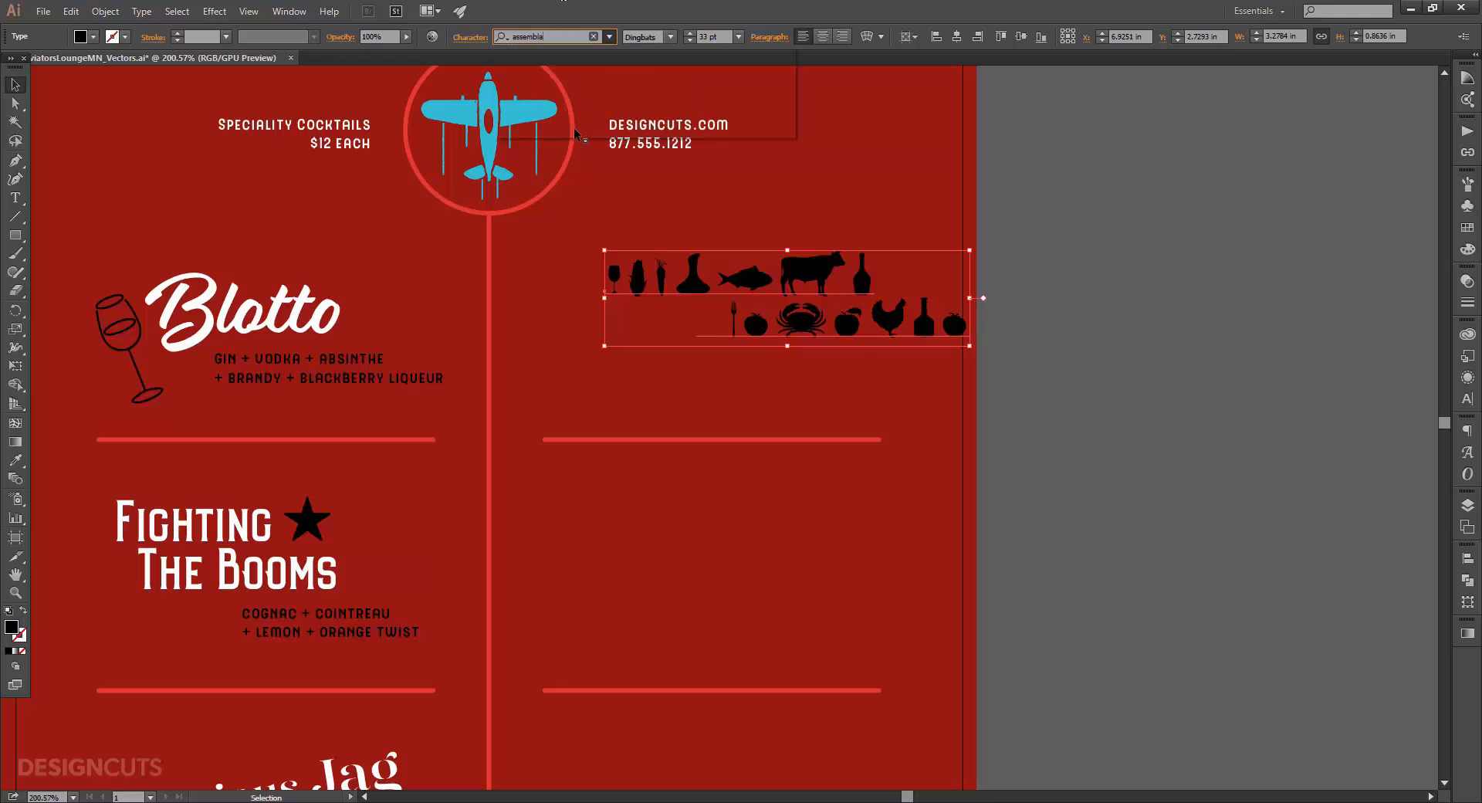
Step: Set the Rushing Growler title to 35 pt with 30 pt leading
double_click(707, 35)
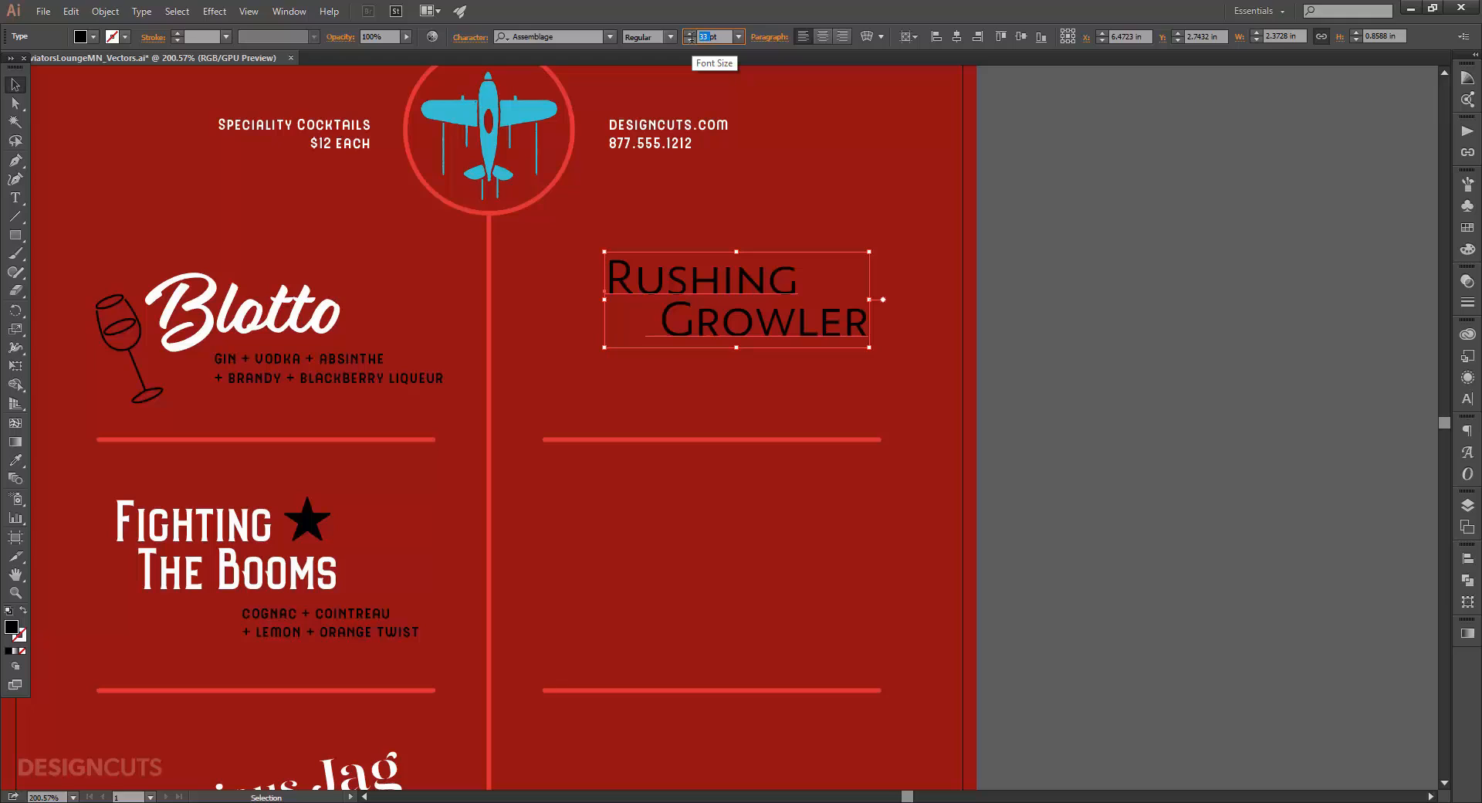
type("35")
key("Return")
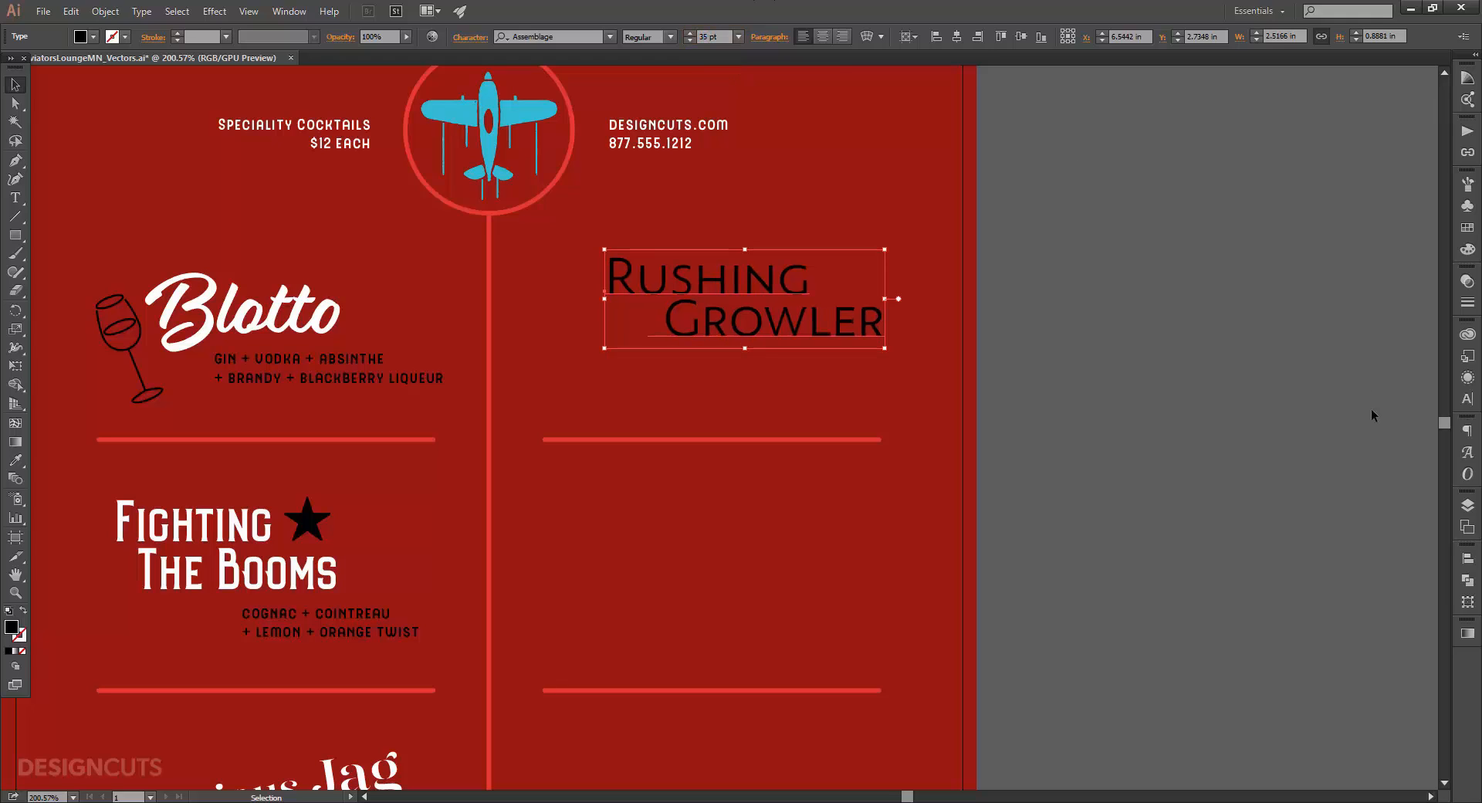
left_click(1466, 399)
left_click(1407, 412)
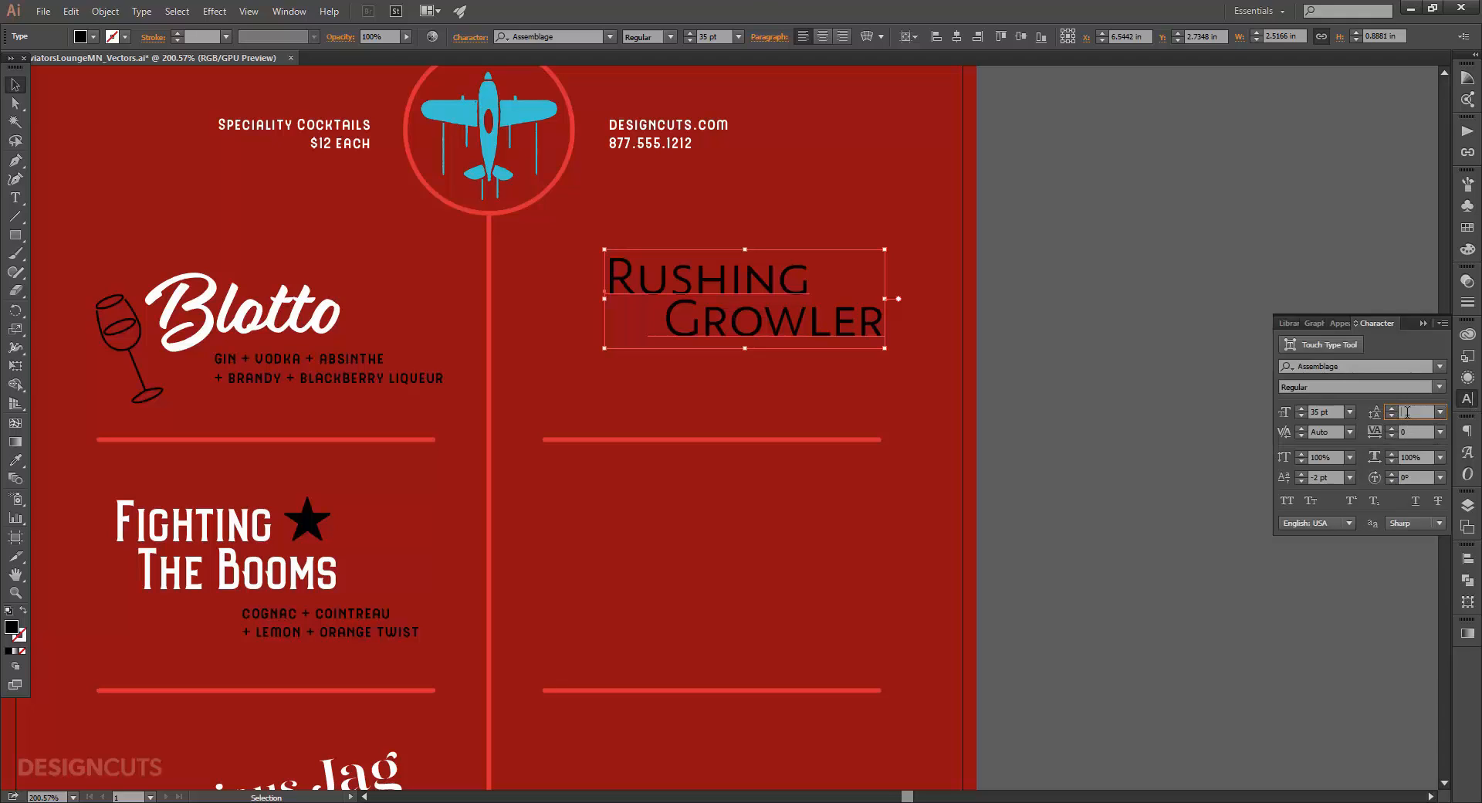
type("30")
key("Return")
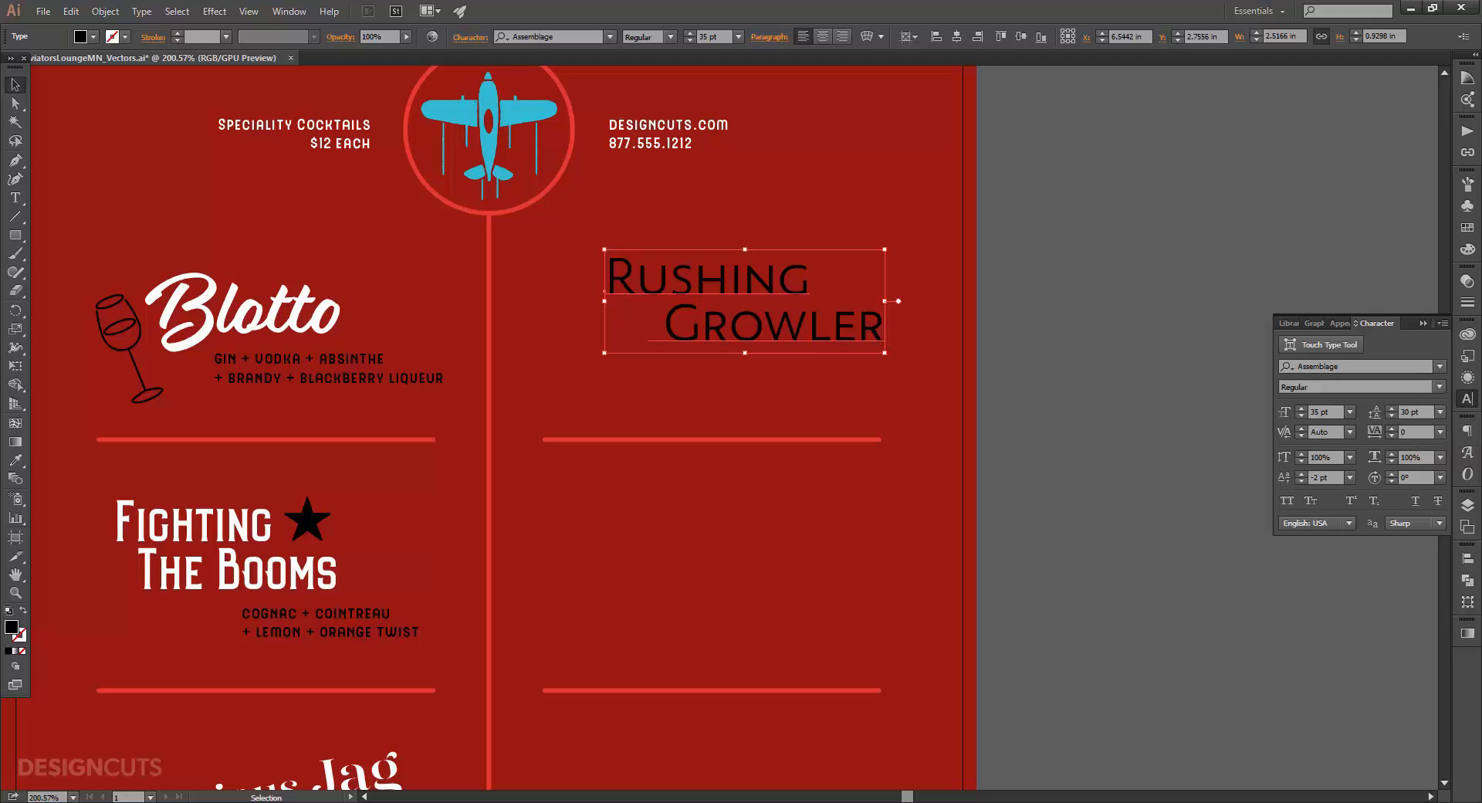
Step: Color the Rushing Growler title white and shift it slightly left in its cell
left_click(1466, 227)
left_click(1301, 217)
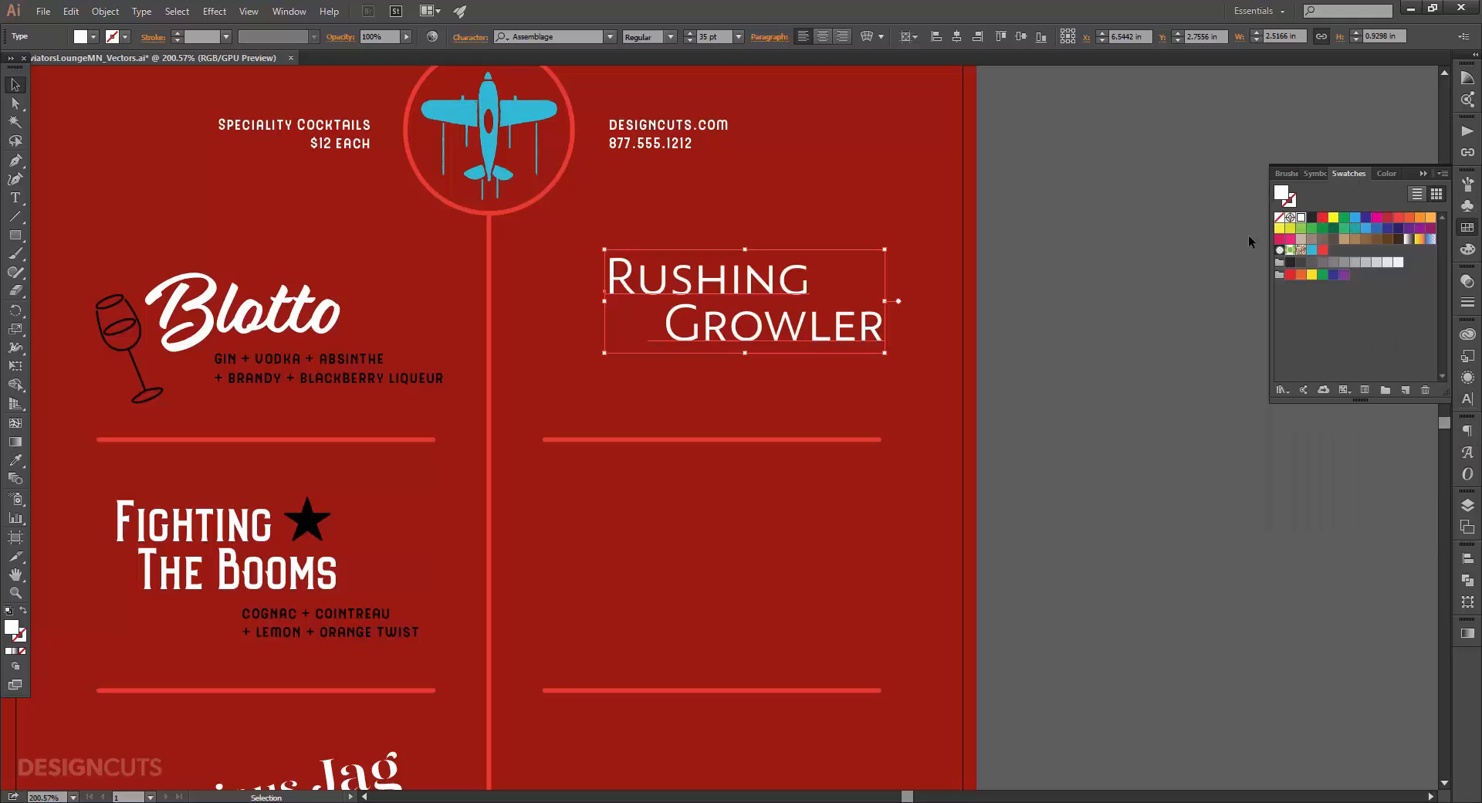
mouse_move(820, 329)
left_mouse_down()
mouse_move(805, 313)
mouse_move(807, 327)
left_mouse_up()
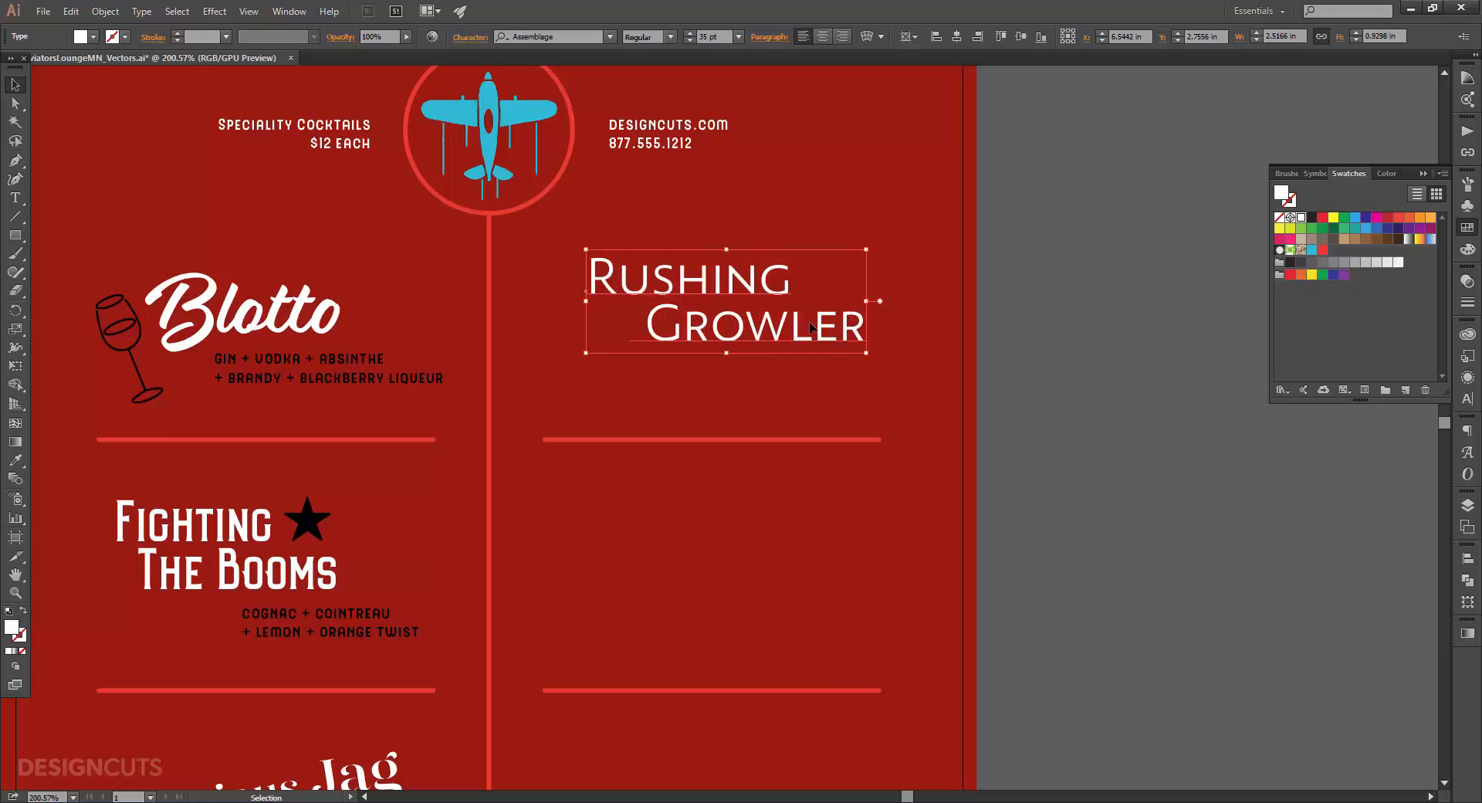
left_click(1013, 369)
Step: Add a separate letter "C" before Growler and set it in Cosmopolitan Extras Bold
left_click(15, 198)
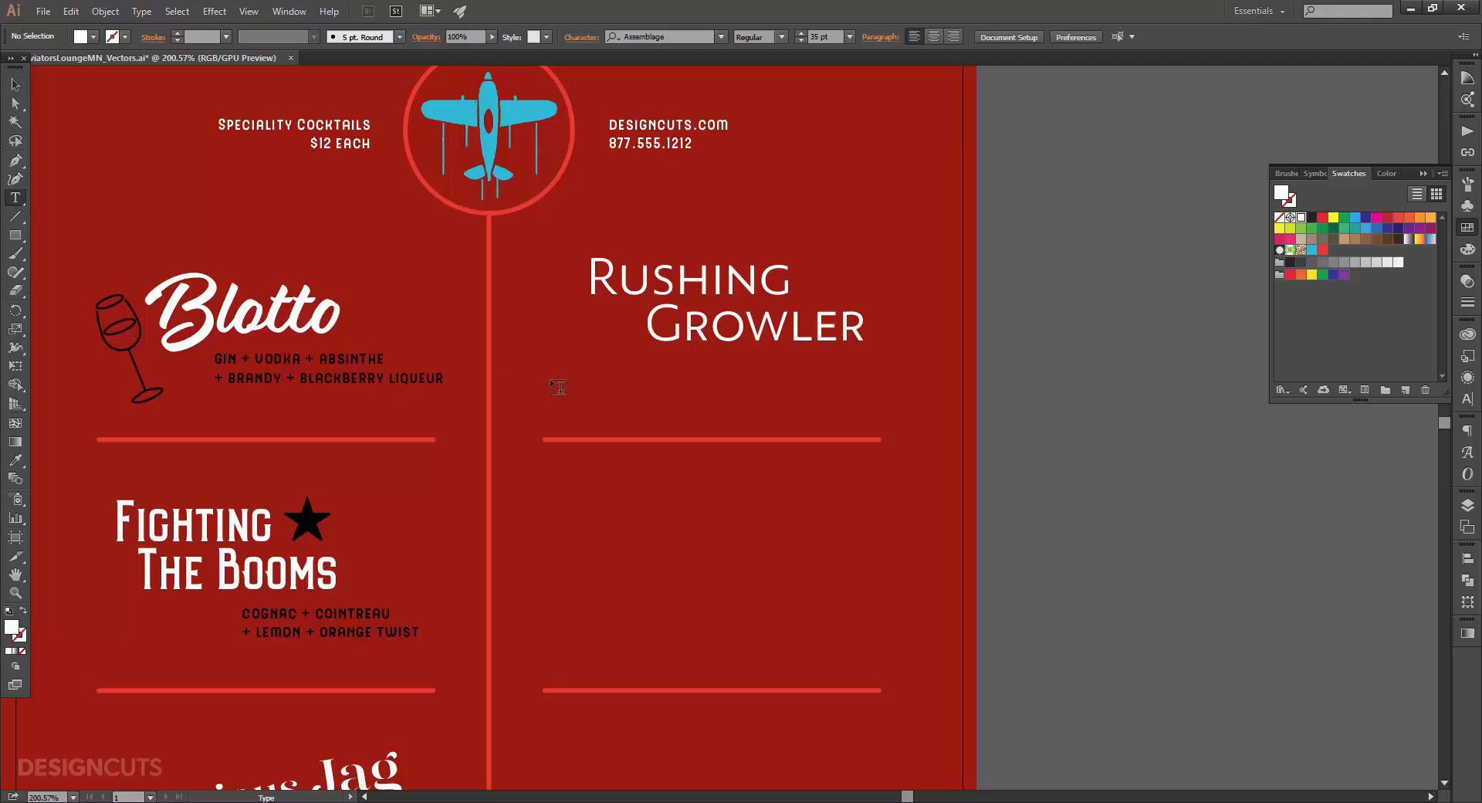
left_click(581, 337)
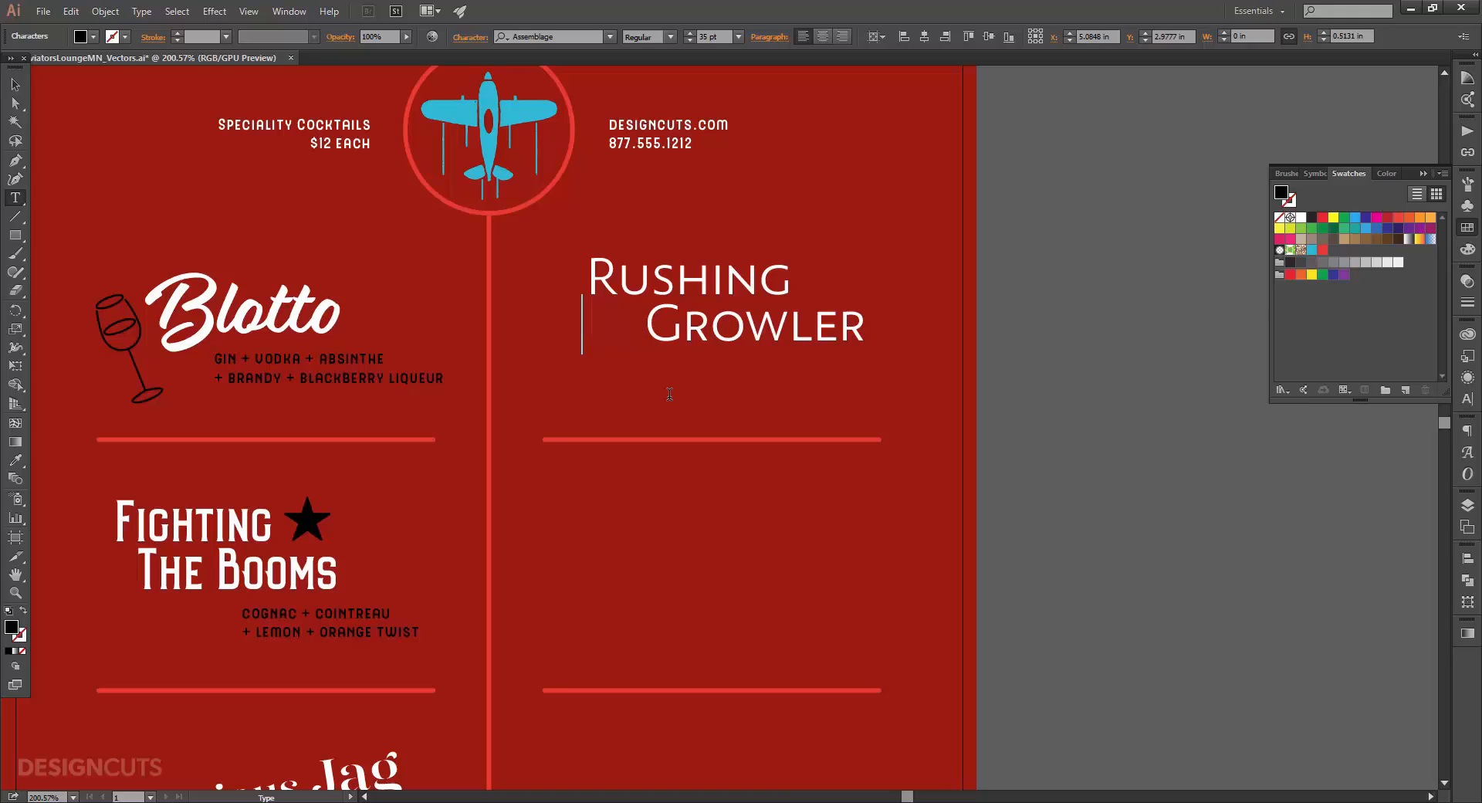
type("C")
left_click(21, 89)
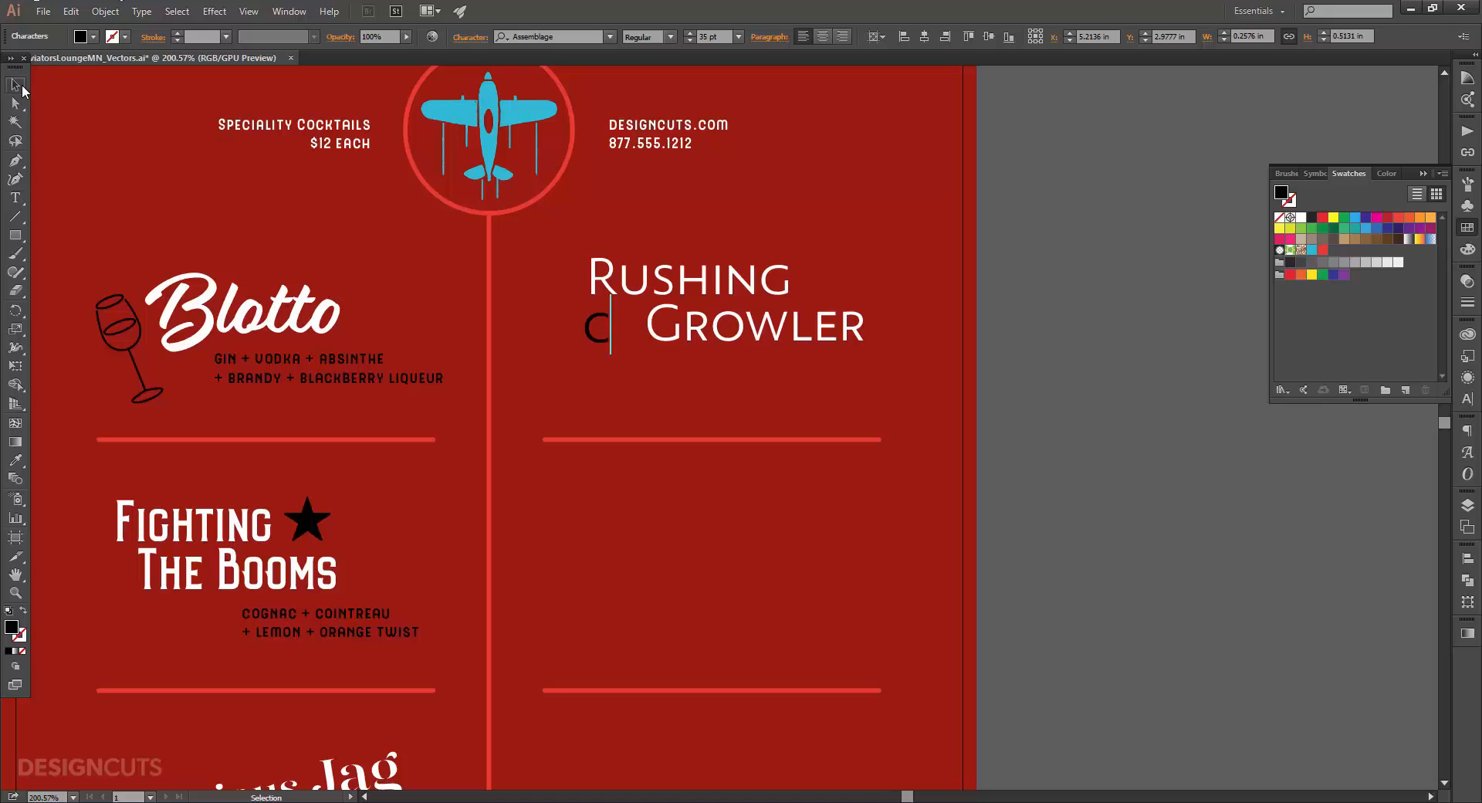
left_click(557, 35)
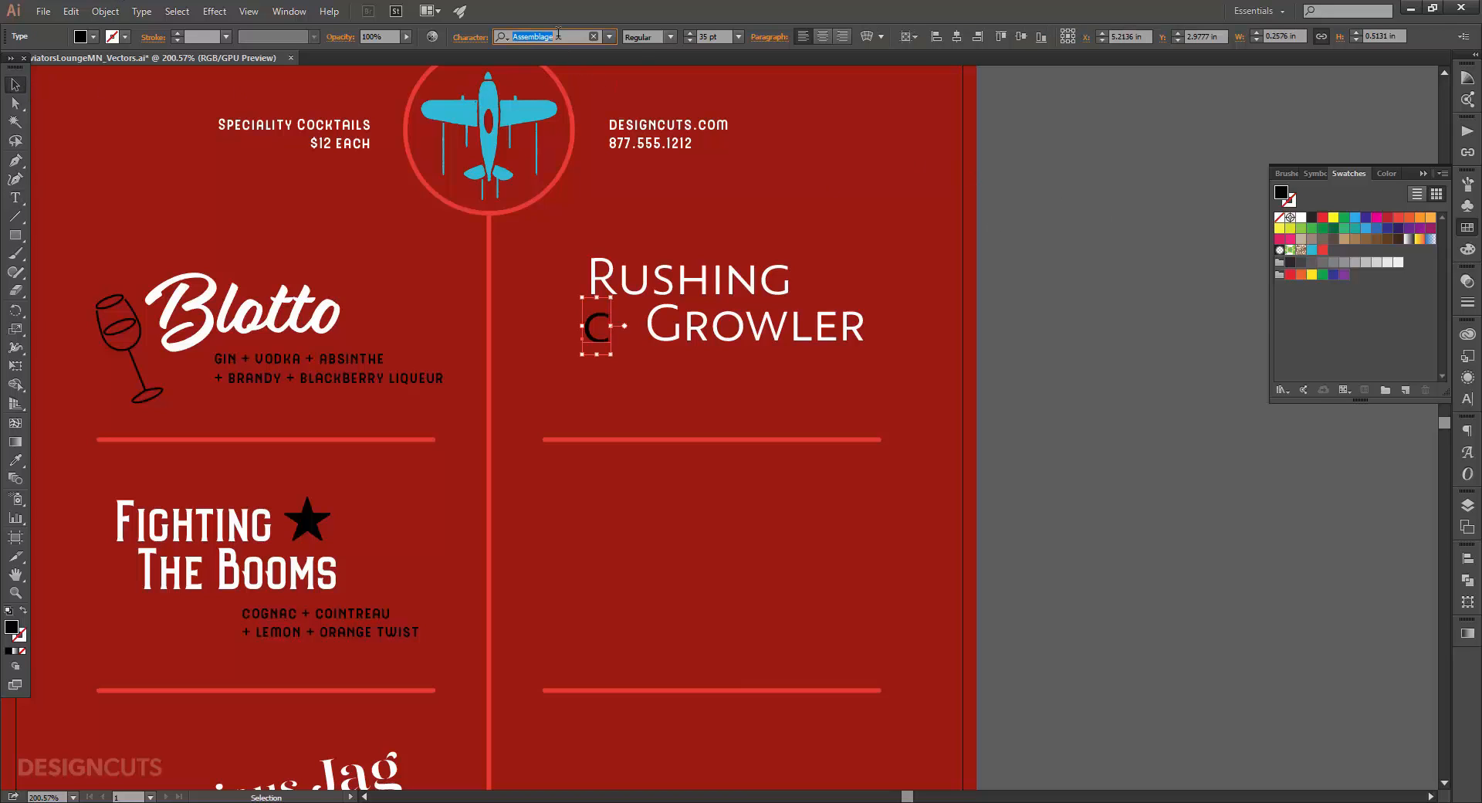
type("cosm")
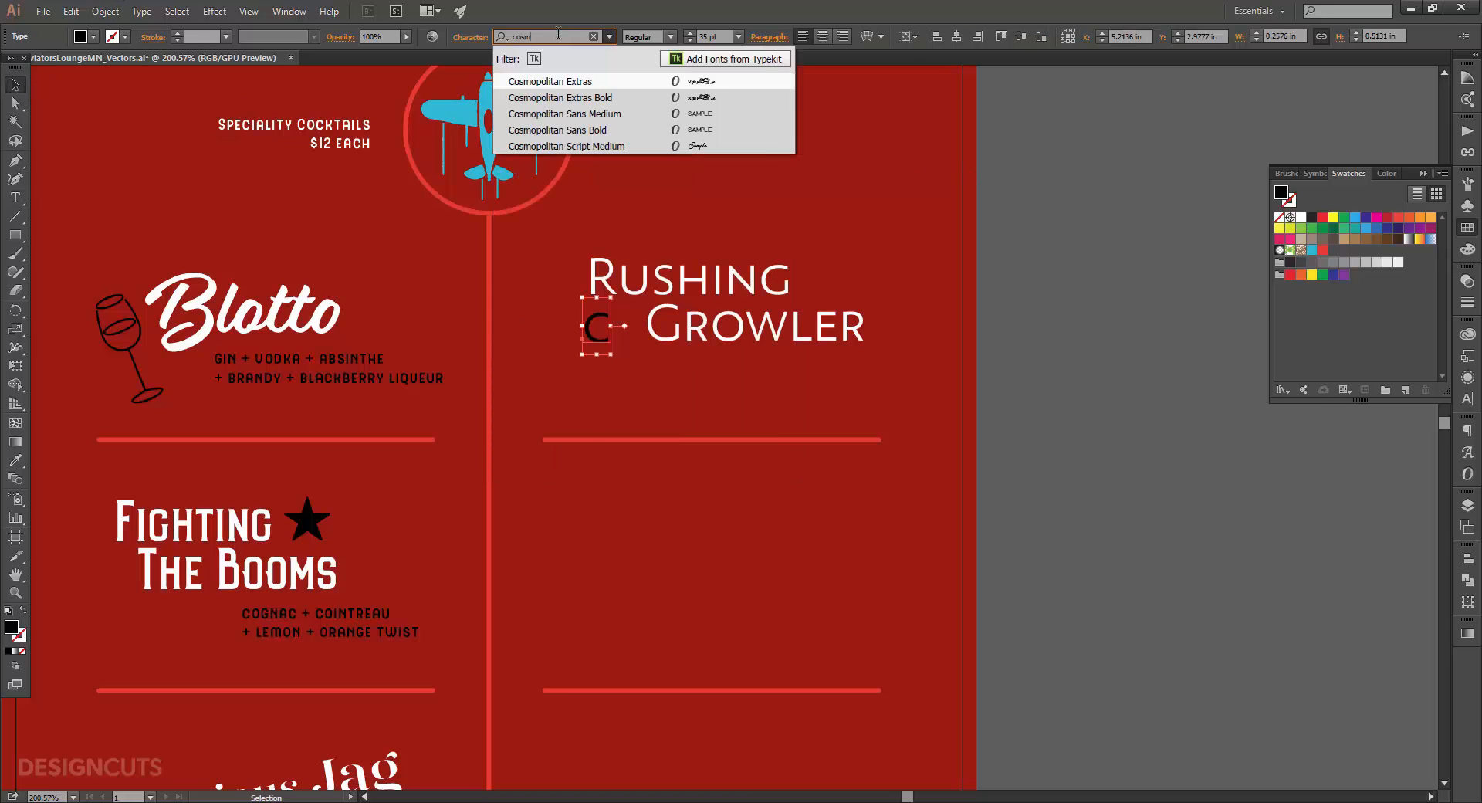
left_click(584, 99)
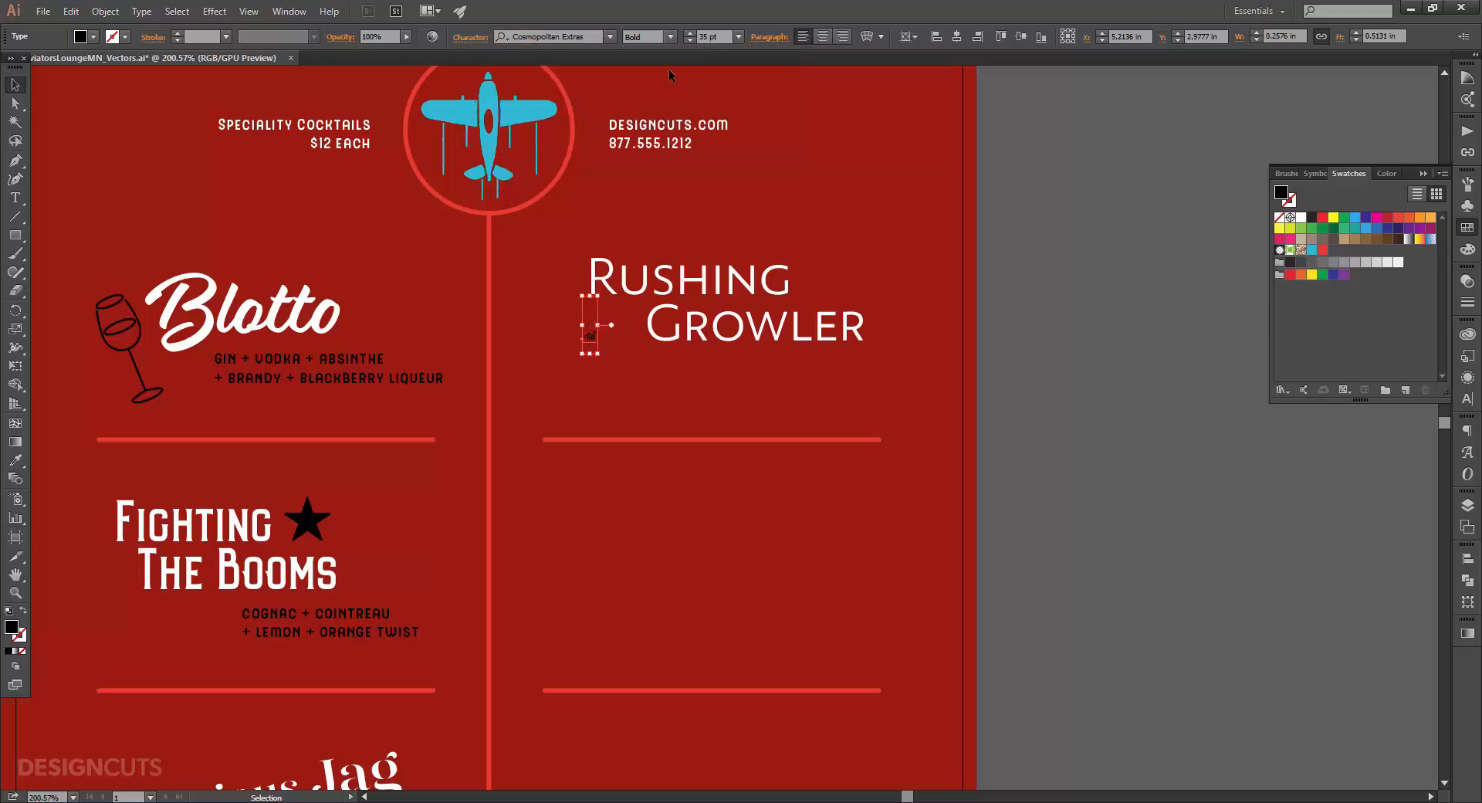
Step: Enlarge the "The" ornament to 100 pt and position it just left of Growler
left_click(691, 37)
type("100")
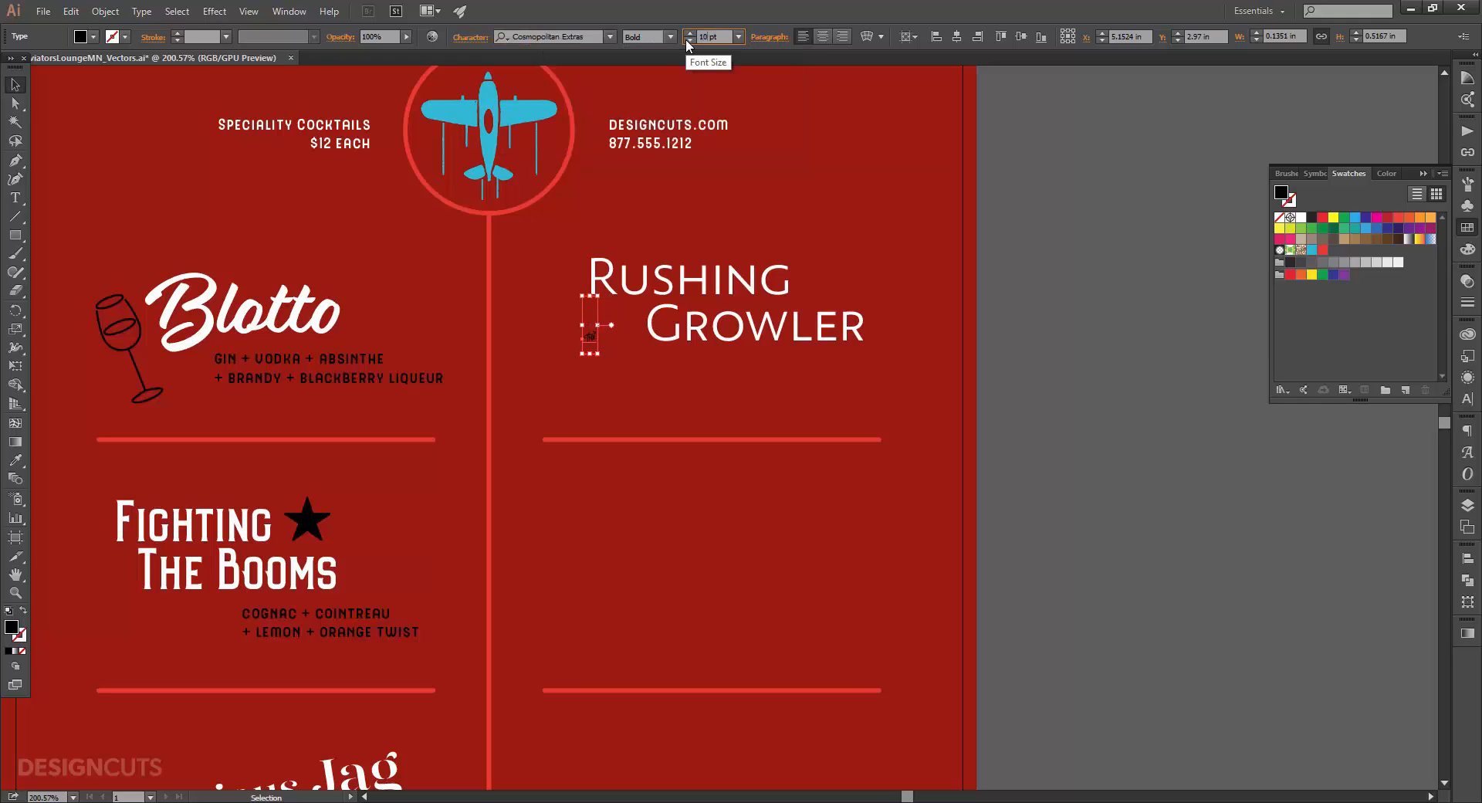
key("Return")
left_click_drag(607, 337, 626, 332)
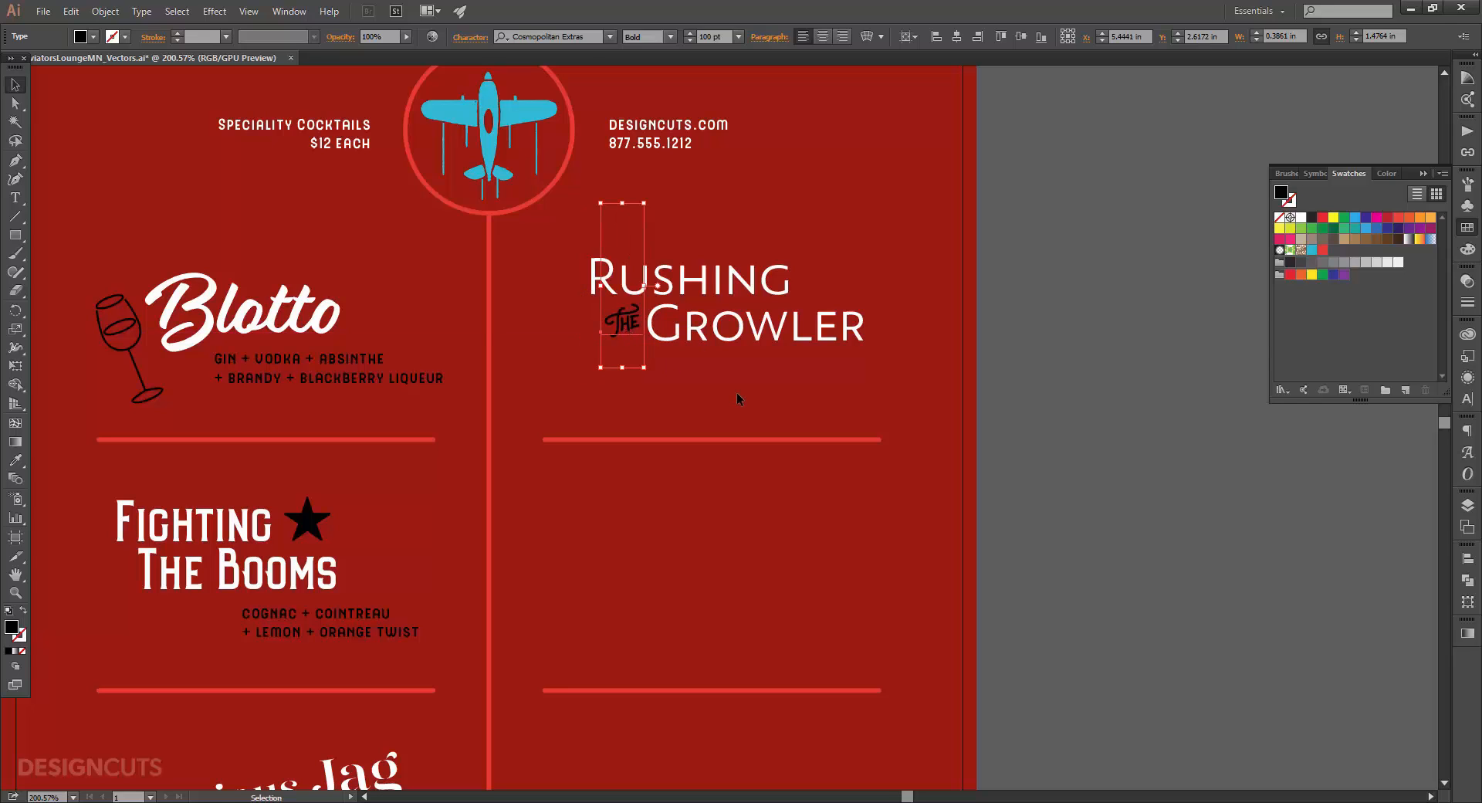
left_click(736, 392)
Step: Duplicate Blotto's ingredients under Growler and replace the copy's text with "BOURBON + GINGER BEER" and "+ LIME WEDGE" on two lines
left_click(397, 382)
left_click_drag(400, 382, 554, 357)
key("t")
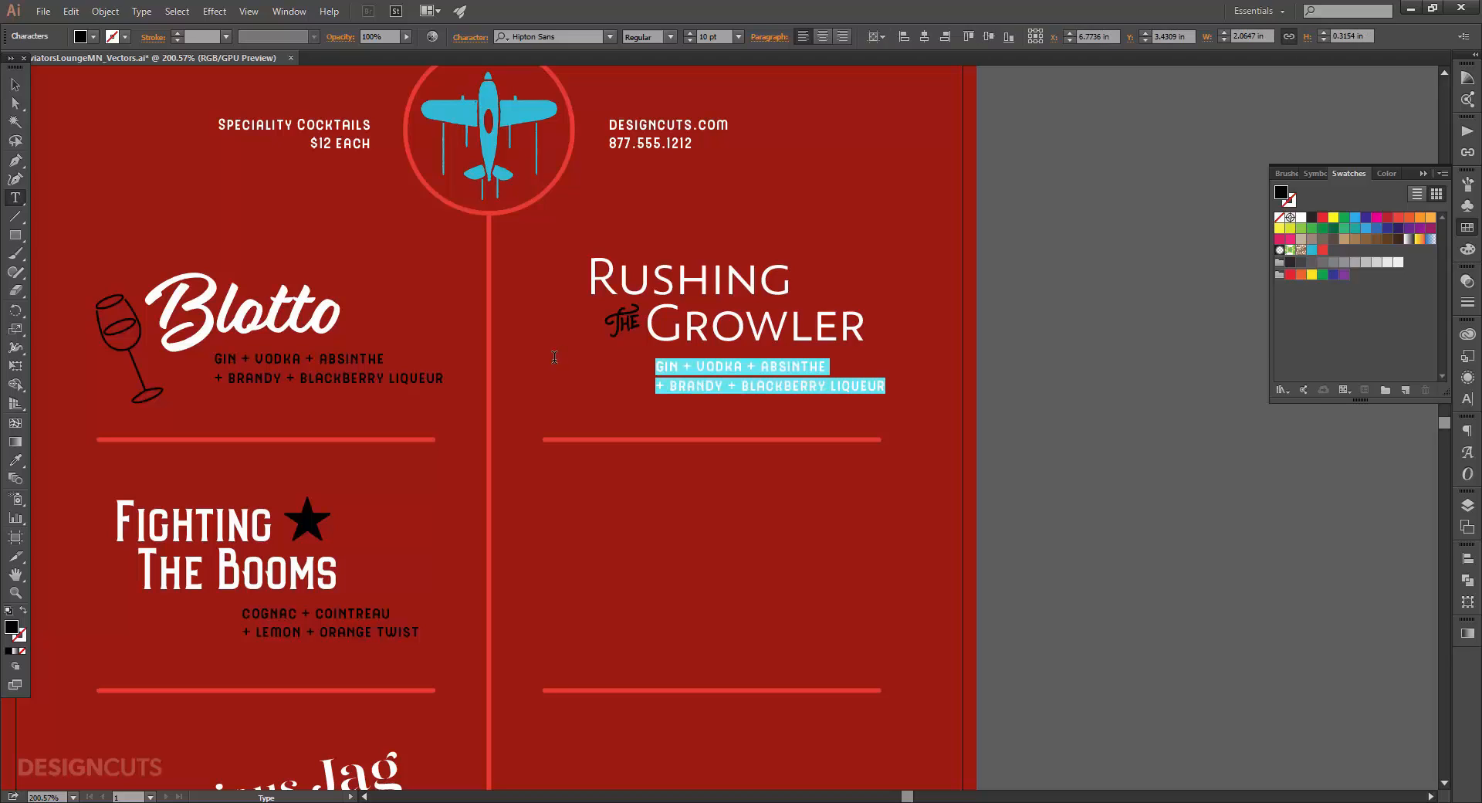
type("BOURBON + GI")
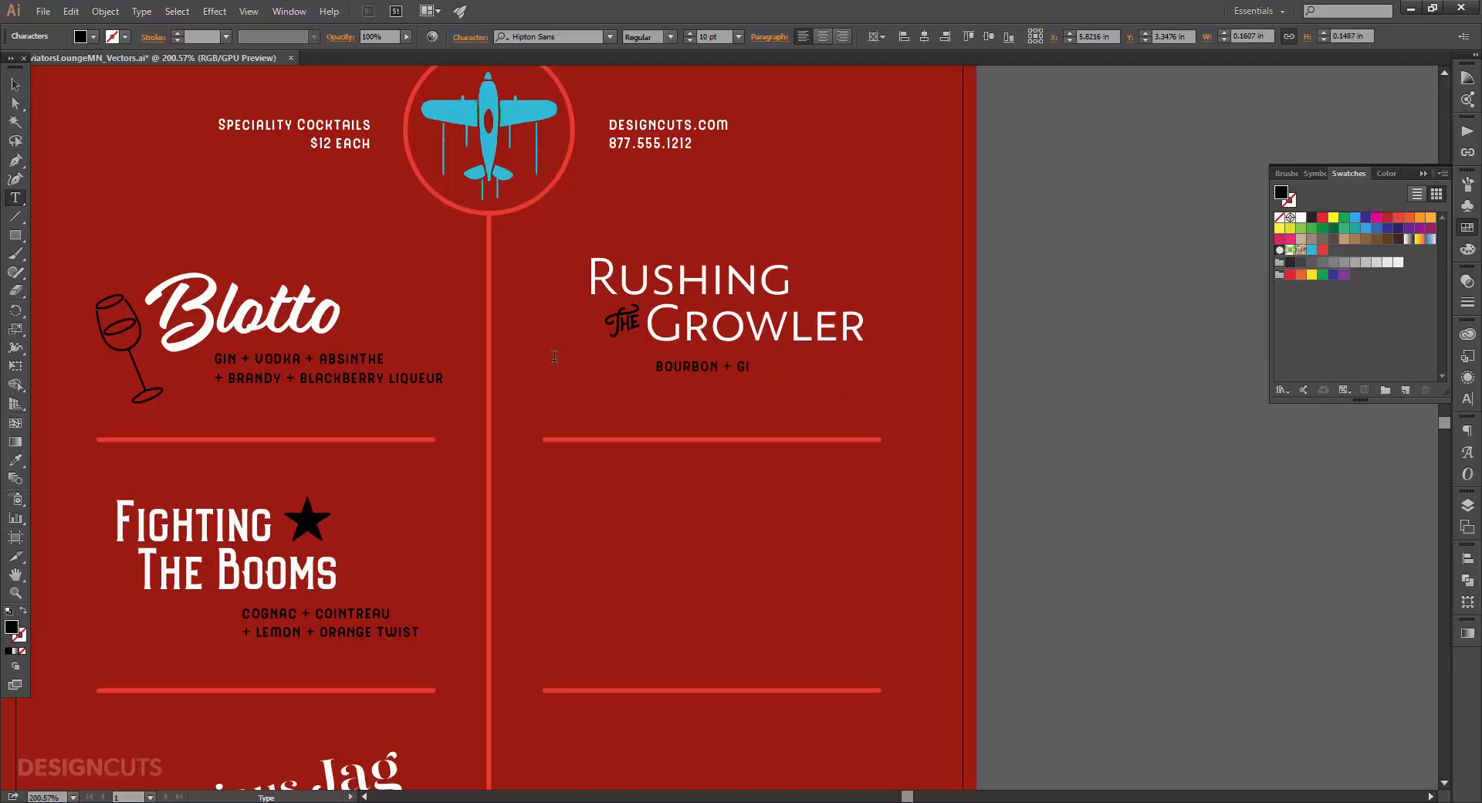
type("NGER BEER")
key("Return")
type("+ LIME B")
key("Escape")
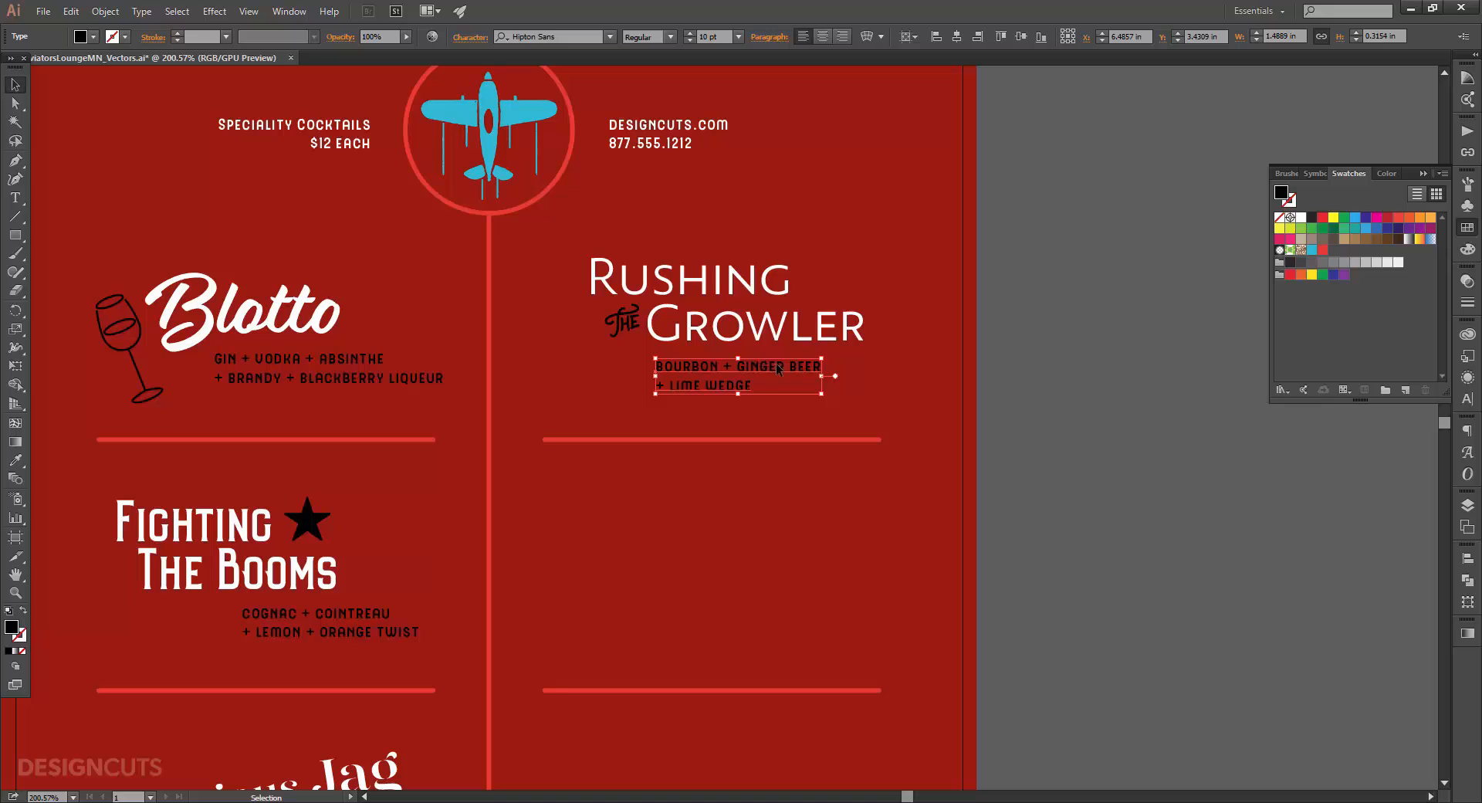
Step: Shift the bourbon ingredients slightly right, and move the whole Rushing the Growler arrangement slightly down and left
left_click_drag(777, 369, 794, 369)
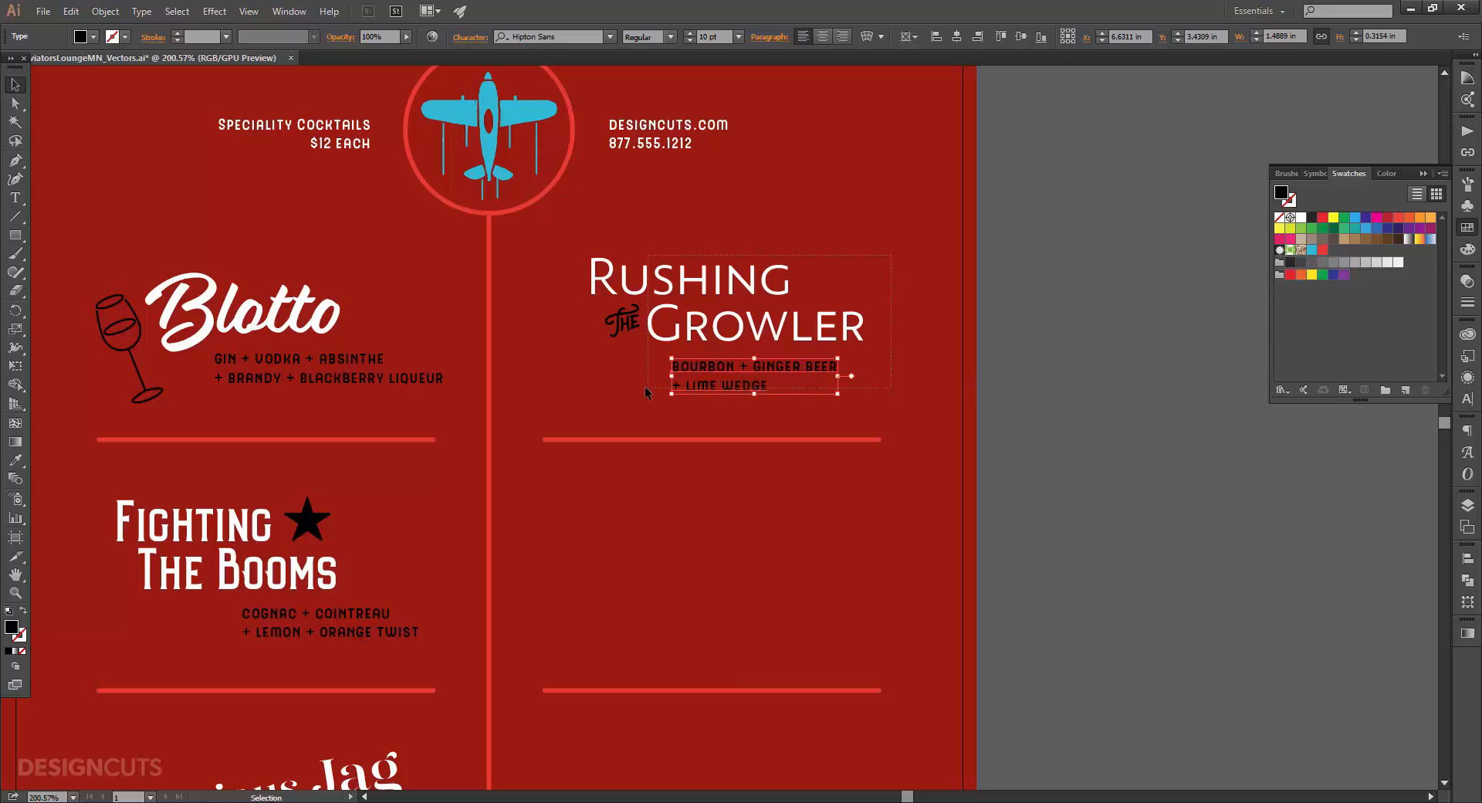
left_click(736, 330)
left_click_drag(736, 330, 729, 345)
key("Left")
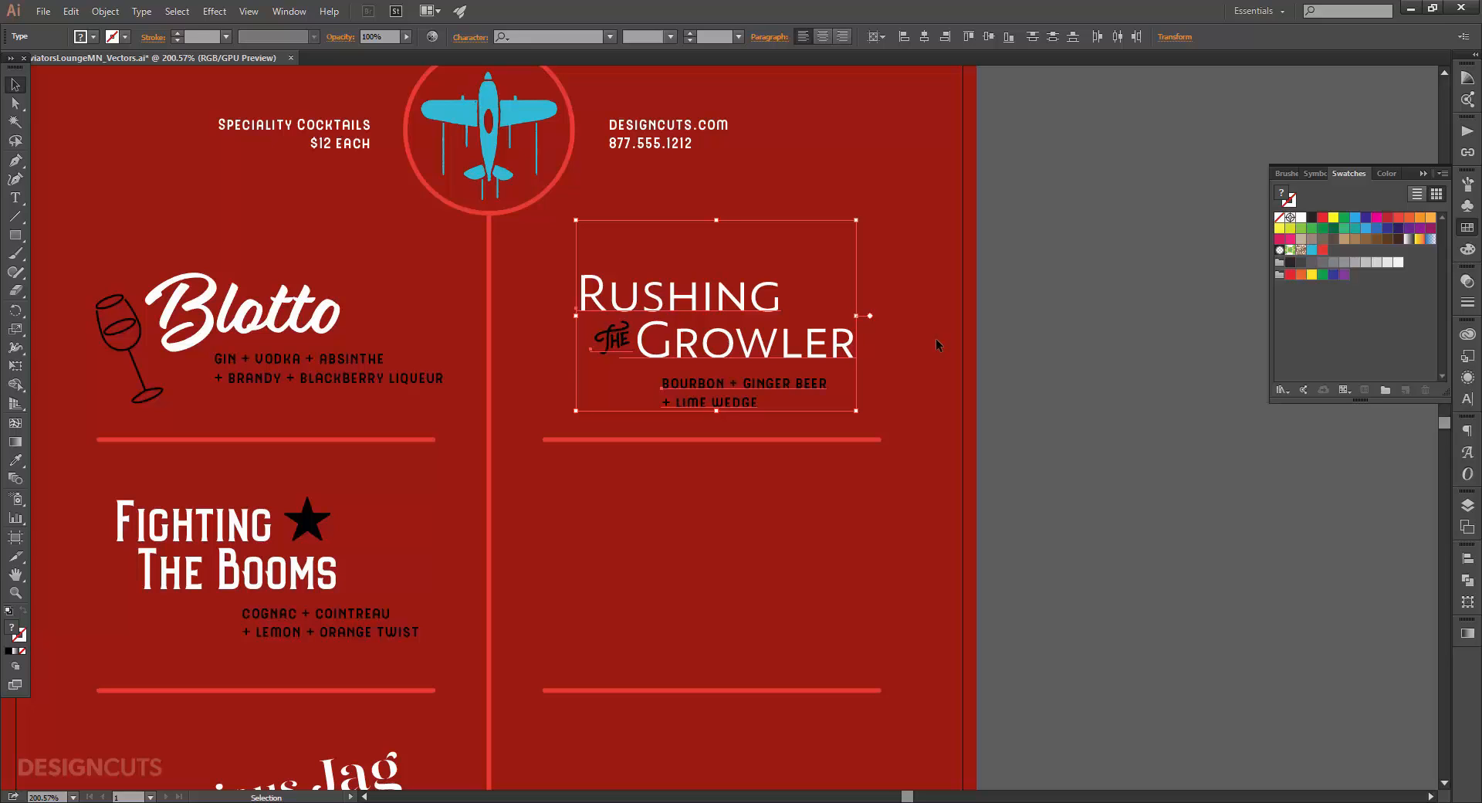
key("Down")
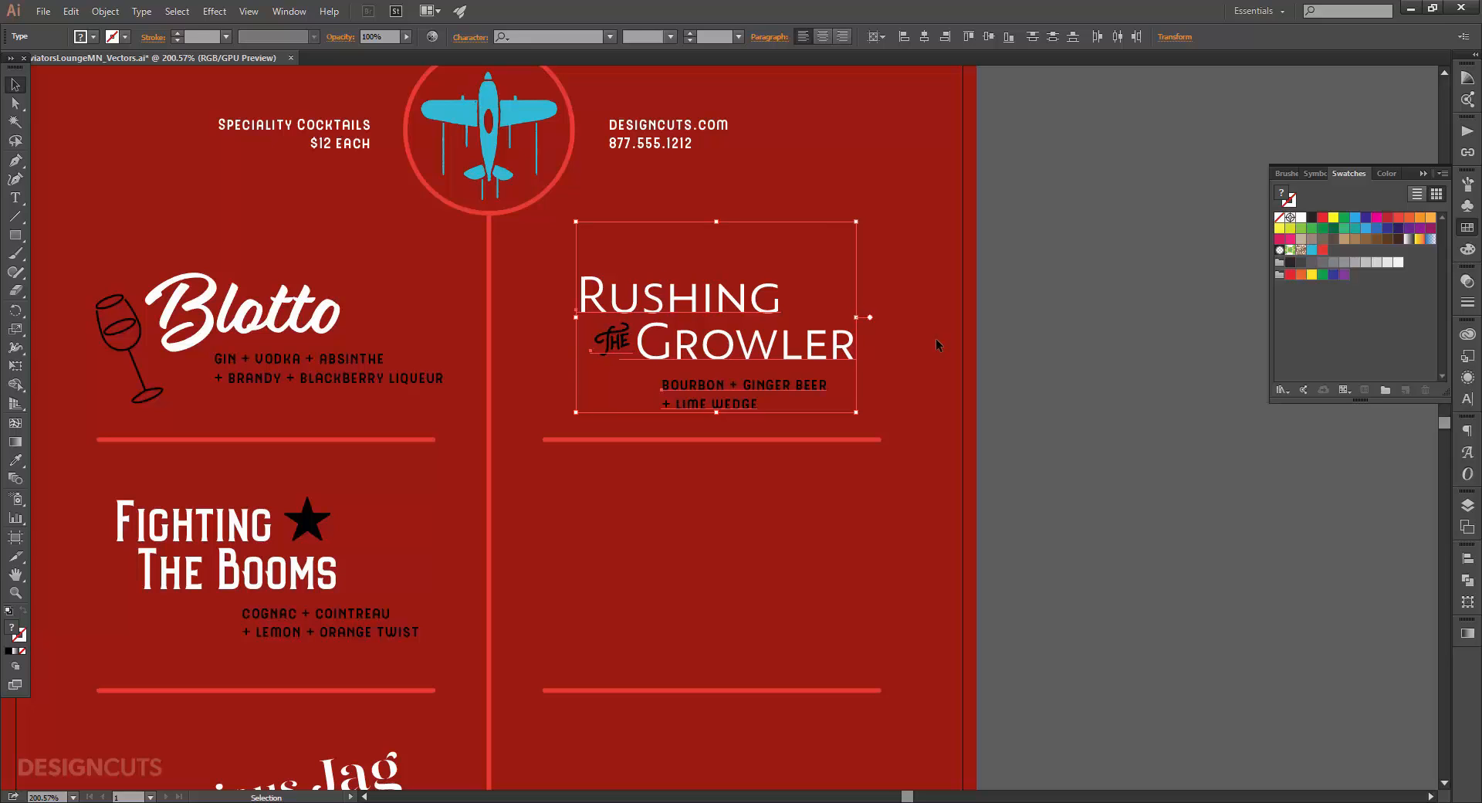
left_click(936, 339)
Step: Add the text "hooch" in the right column's second cell and set it in Eds Market Regular Slant
left_click_drag(926, 456, 1062, 367)
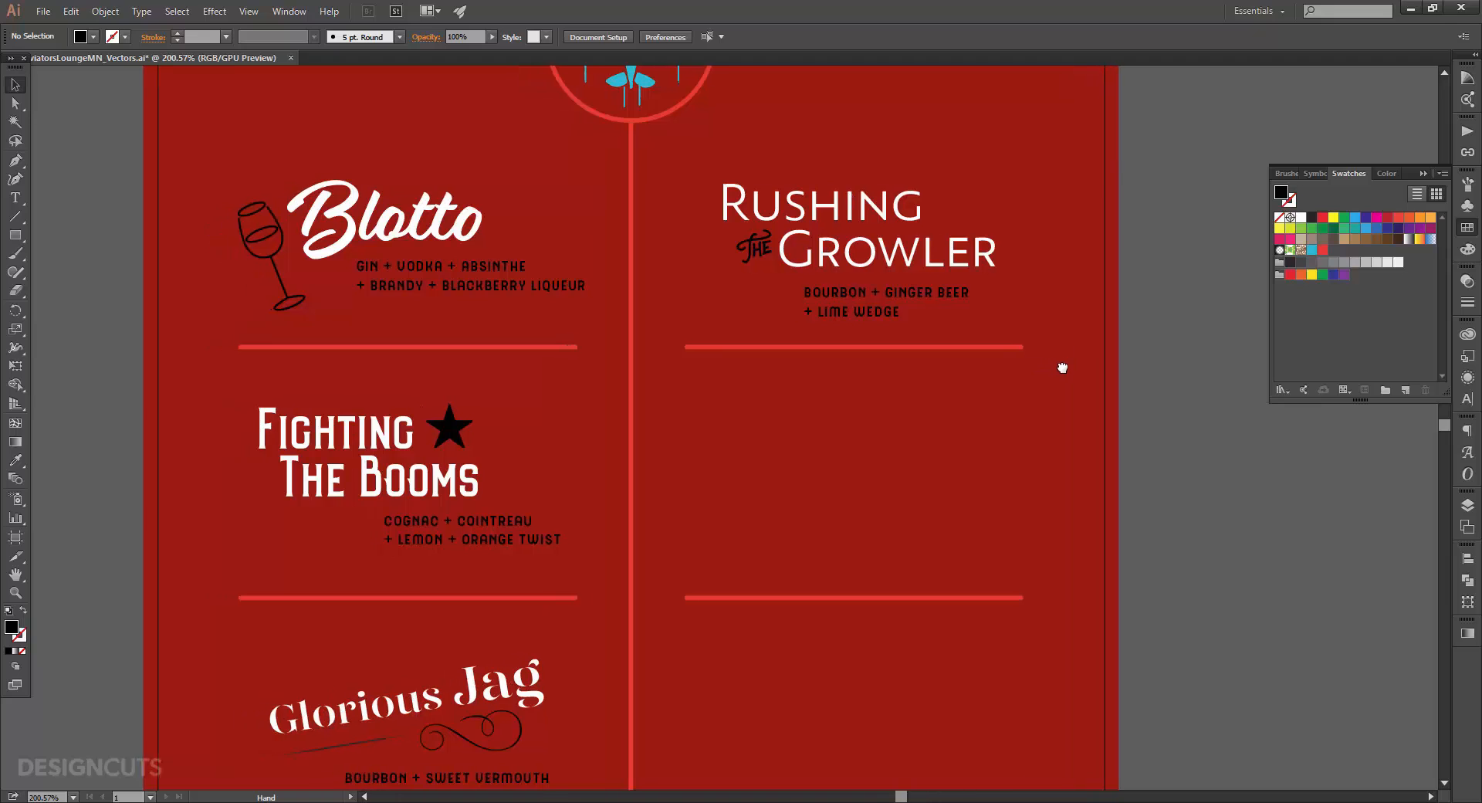
key("t")
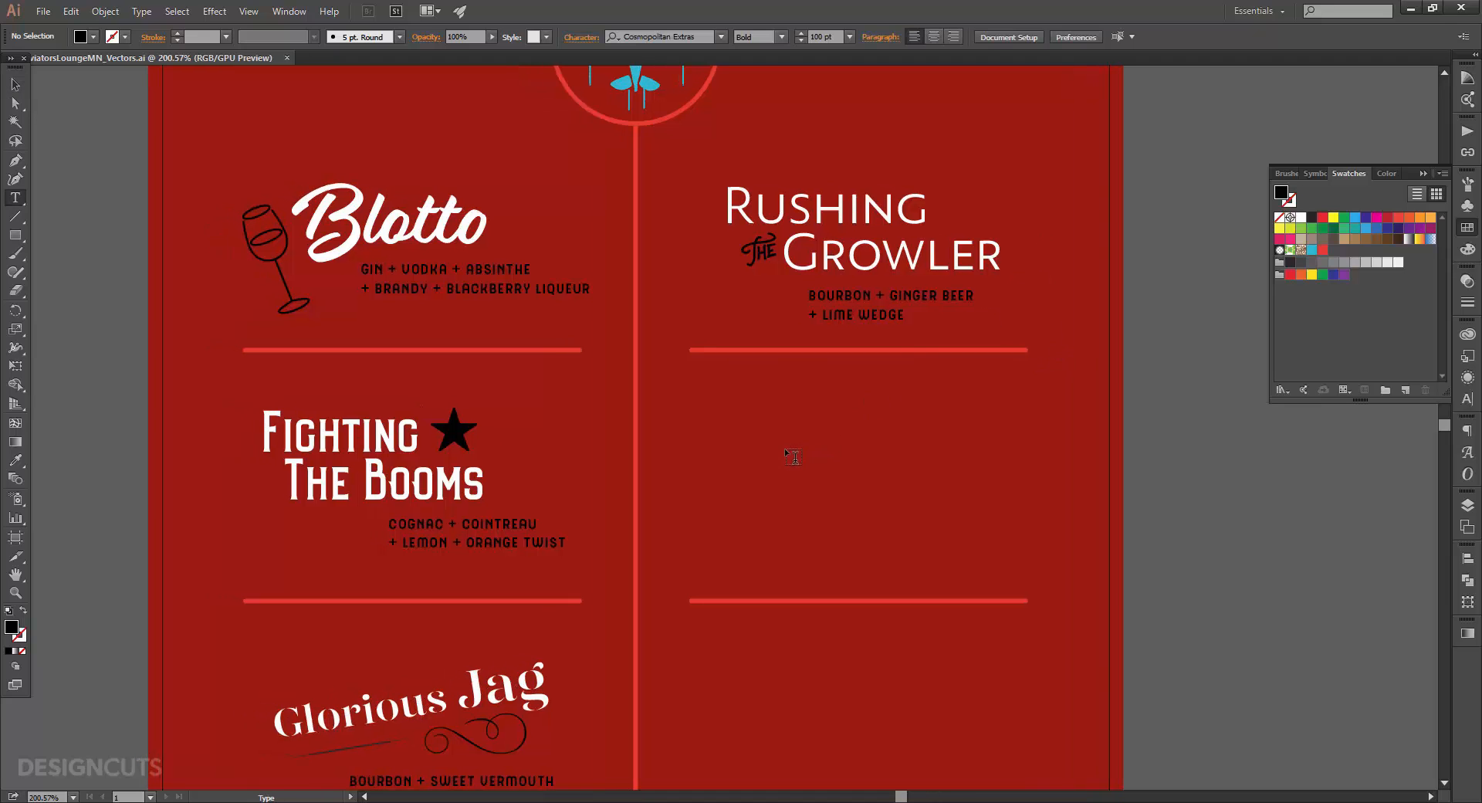
left_click(831, 465)
type("hooch")
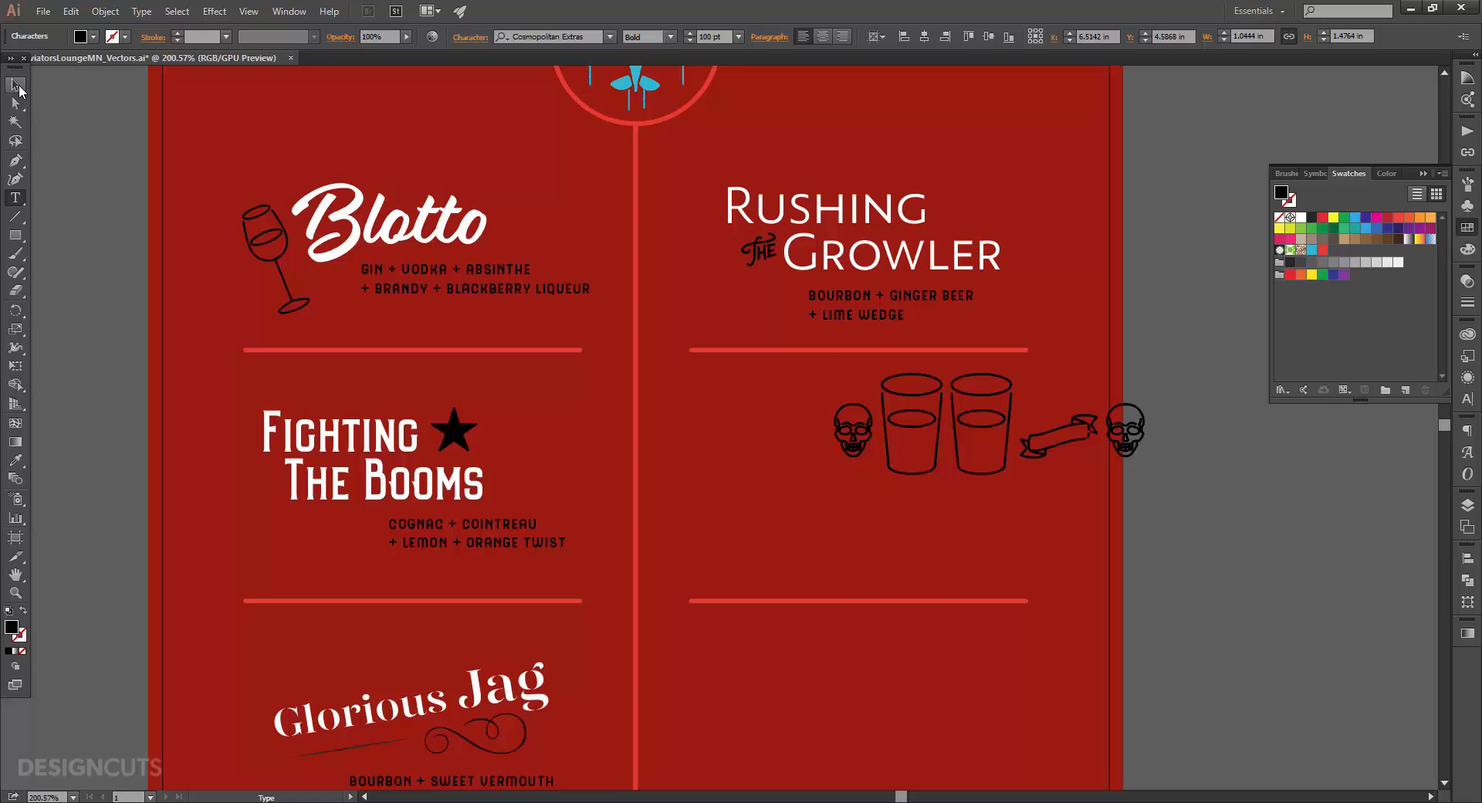
left_click(15, 84)
left_click(547, 31)
type("eds")
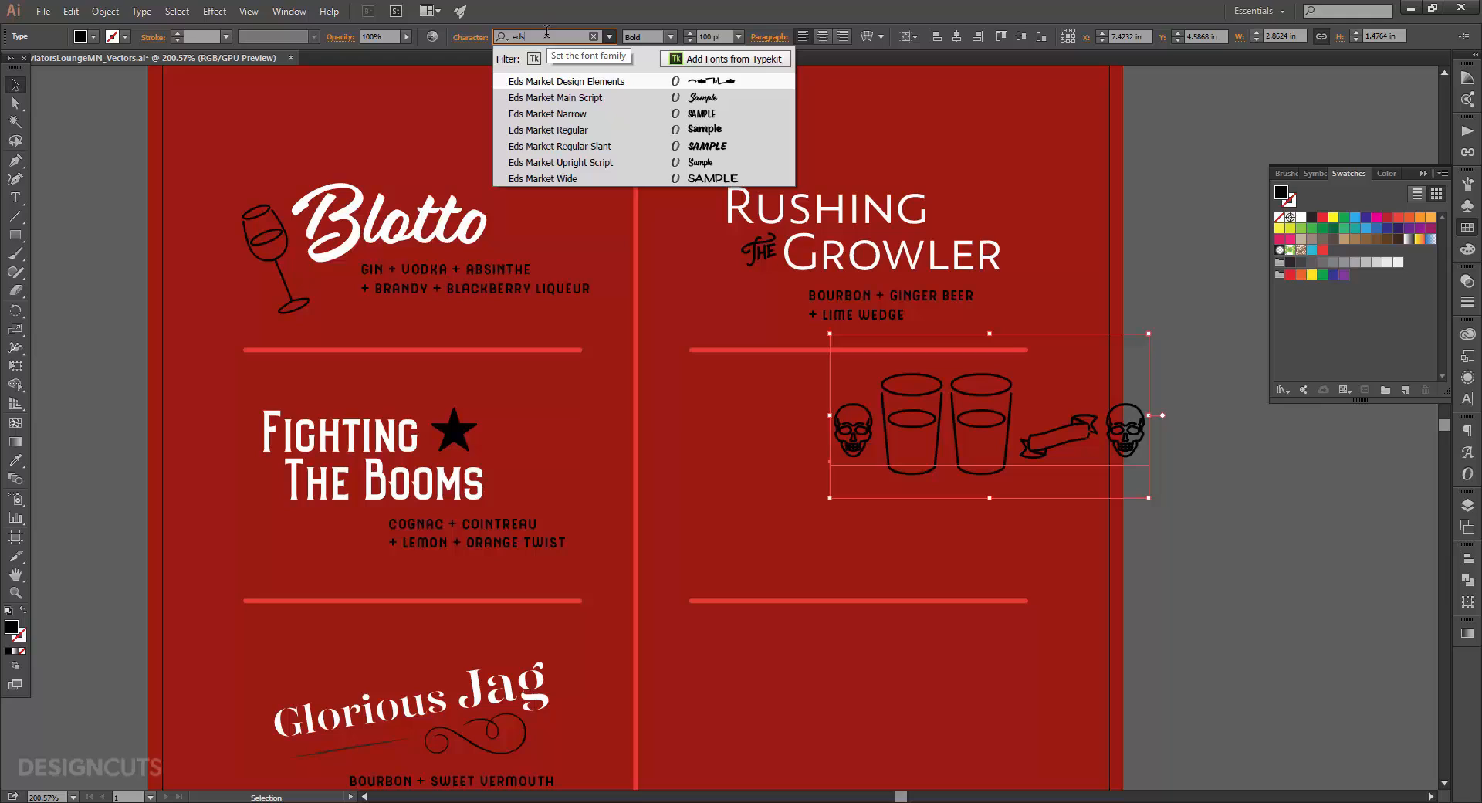
left_click(557, 148)
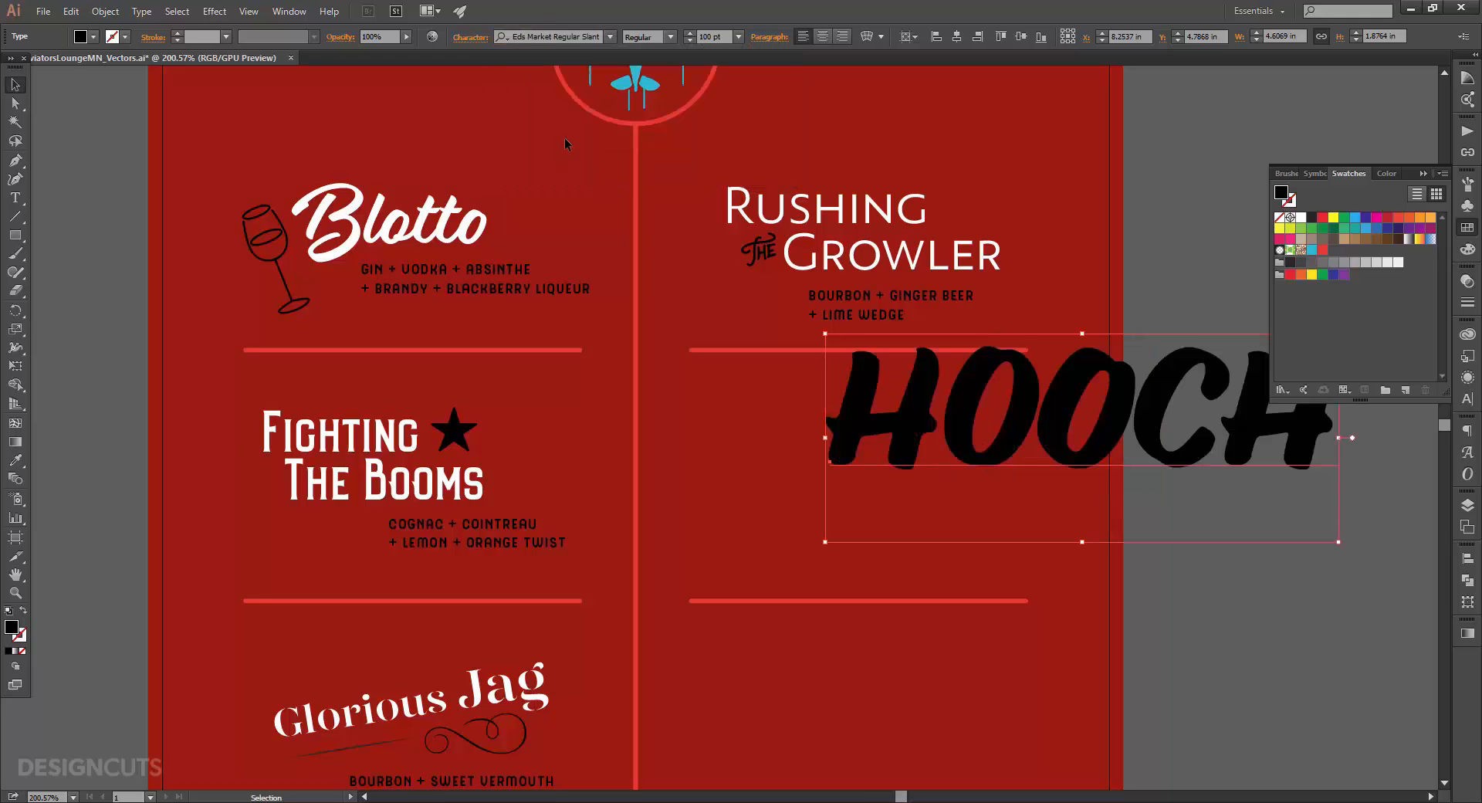
Step: Set the HOOCH title to 32 pt, color it white, and shift it slightly left
left_click(714, 36)
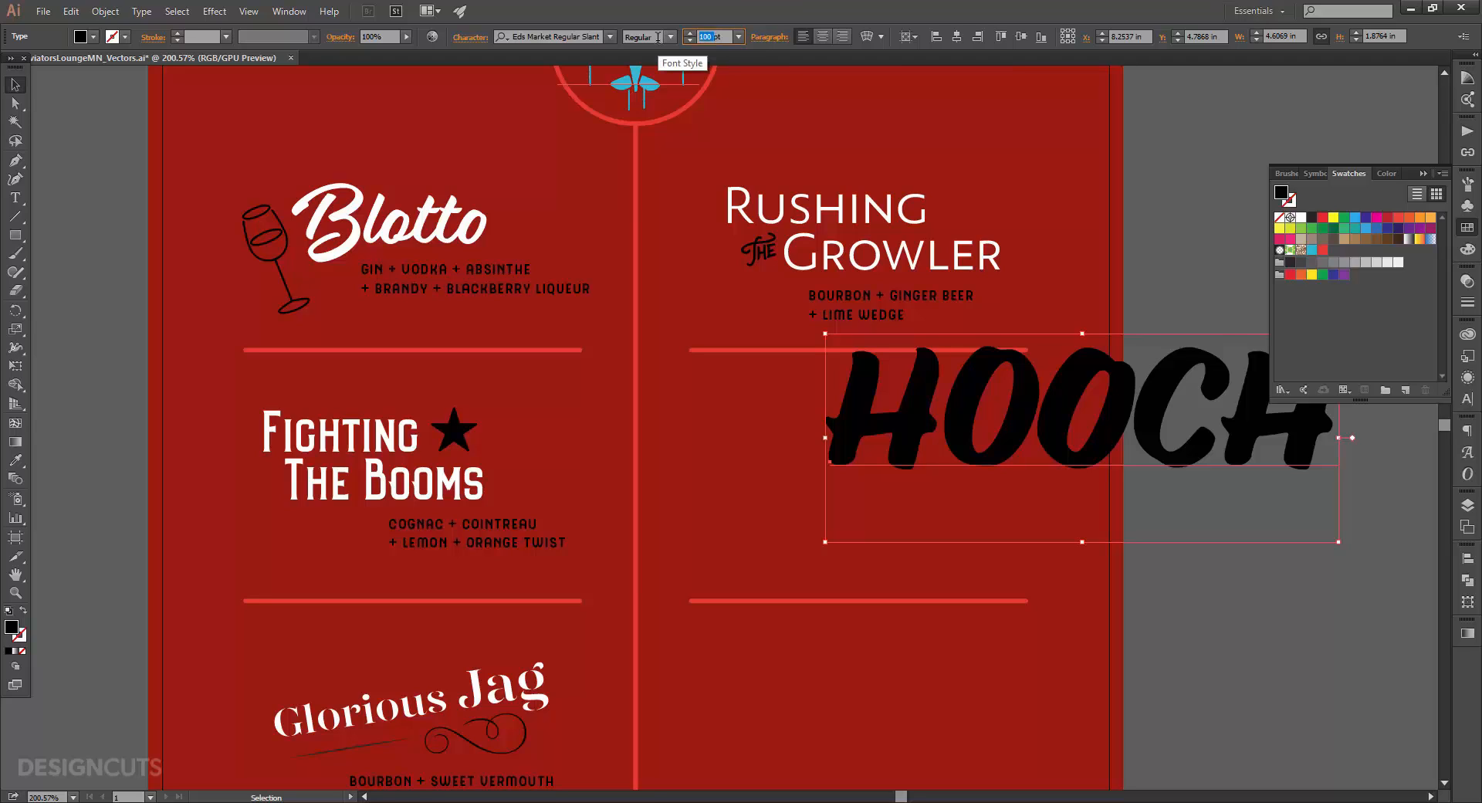
type("32")
key("Return")
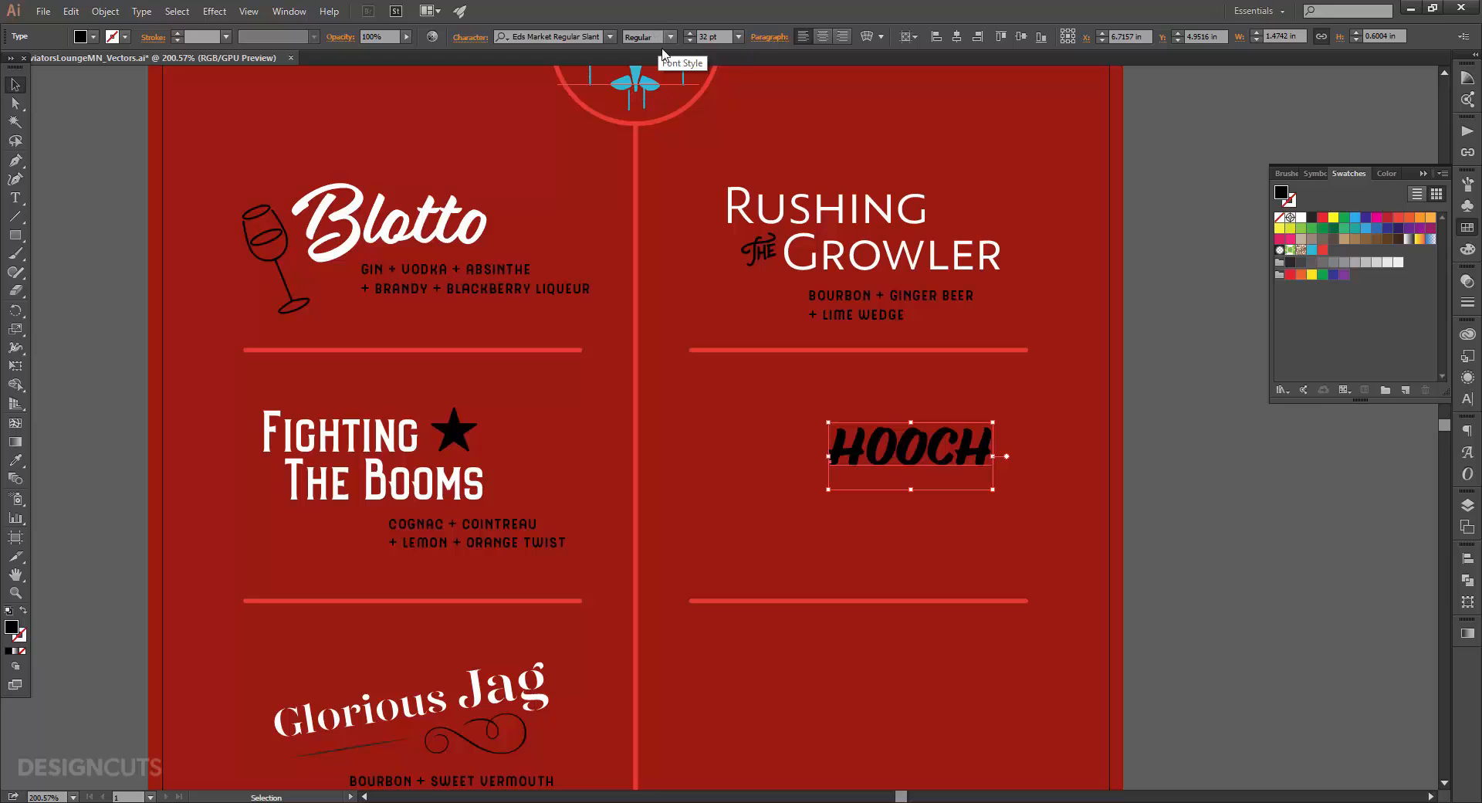
left_click(1301, 217)
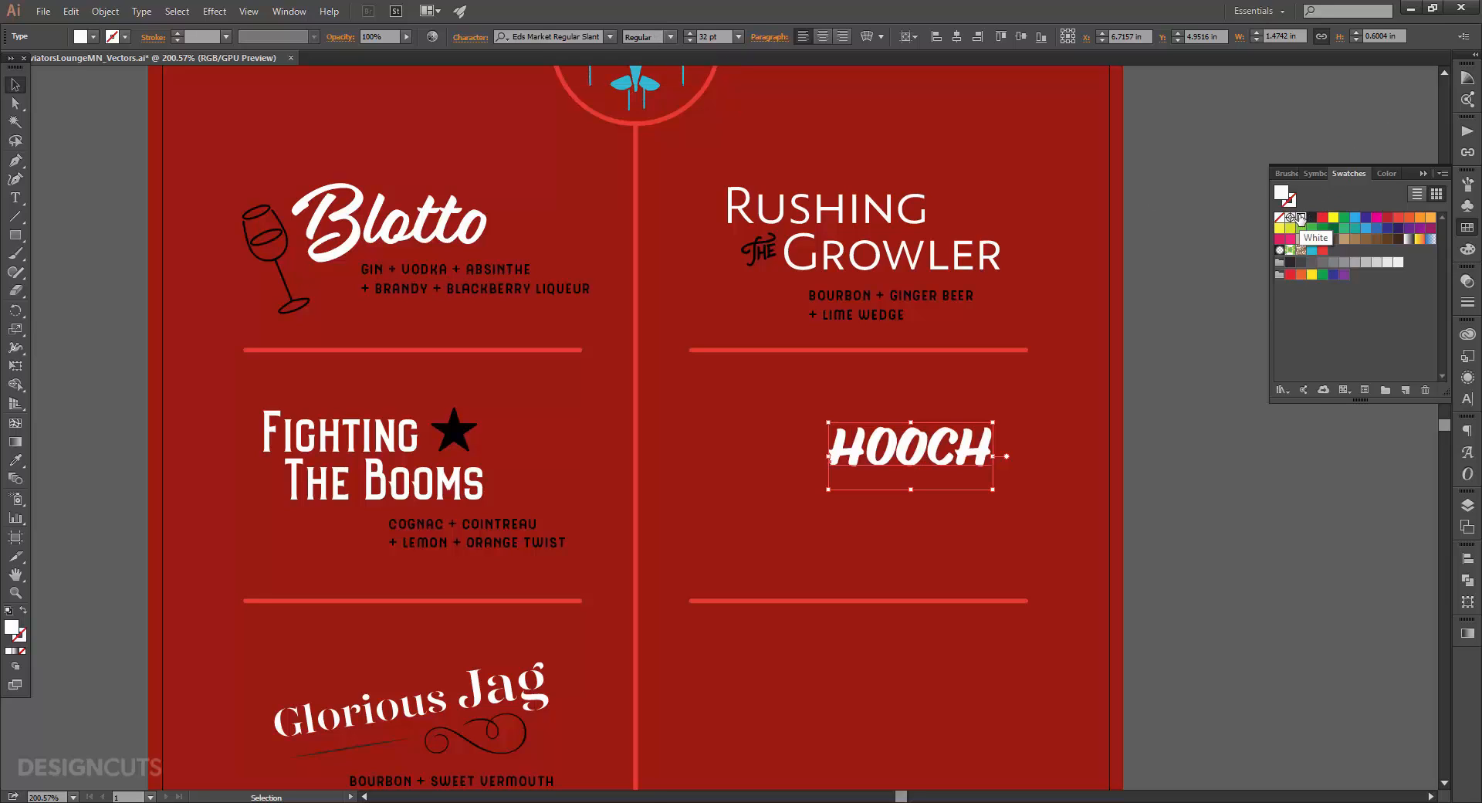
mouse_move(962, 455)
left_mouse_down()
mouse_move(934, 454)
mouse_move(947, 454)
left_mouse_up()
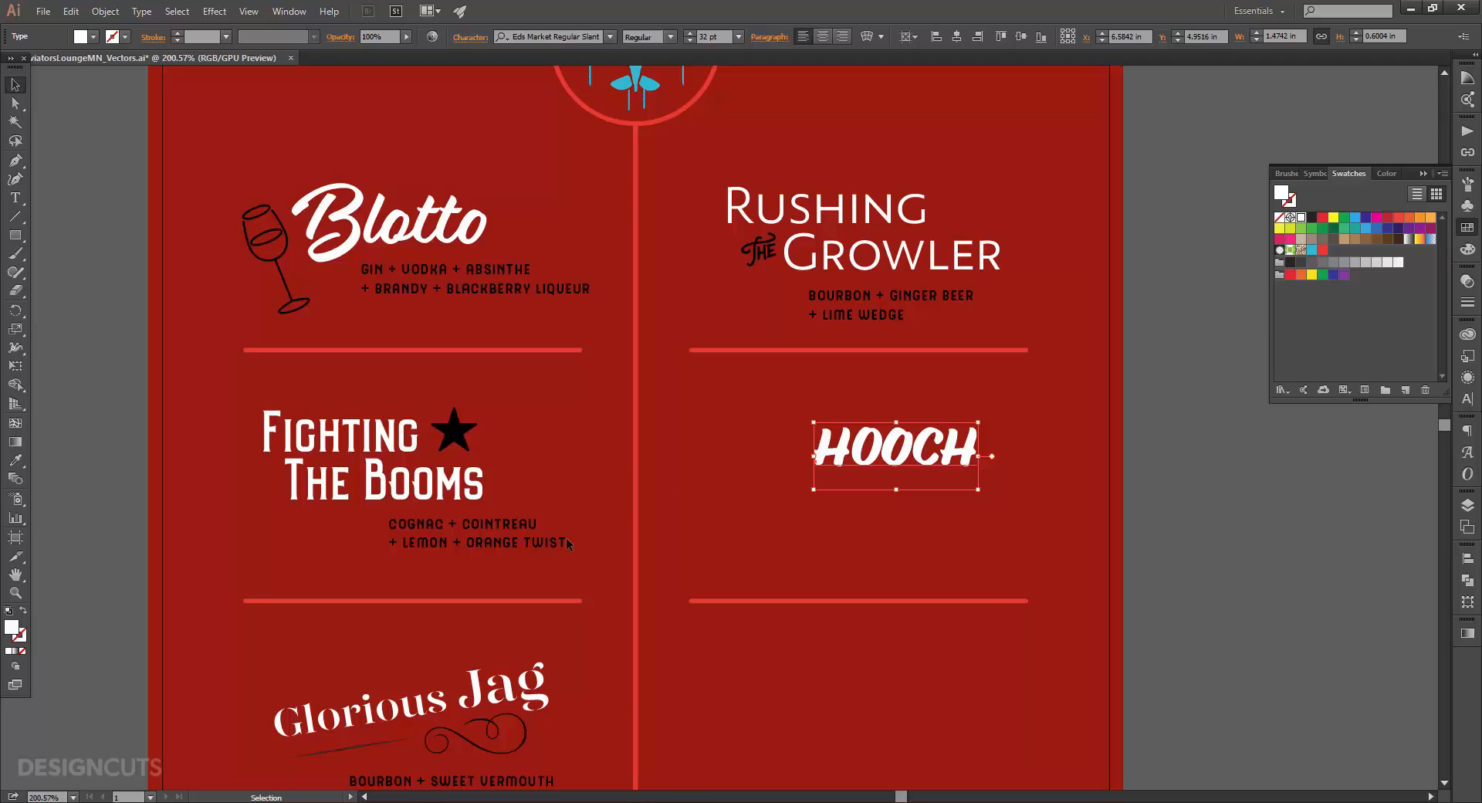
Step: Duplicate the cognac ingredients under HOOCH and replace the copy's text with "moonshine + mint + lime" and "+ sugar + club soda" on two lines
left_click(522, 547)
left_click_drag(523, 550, 743, 483)
key("t")
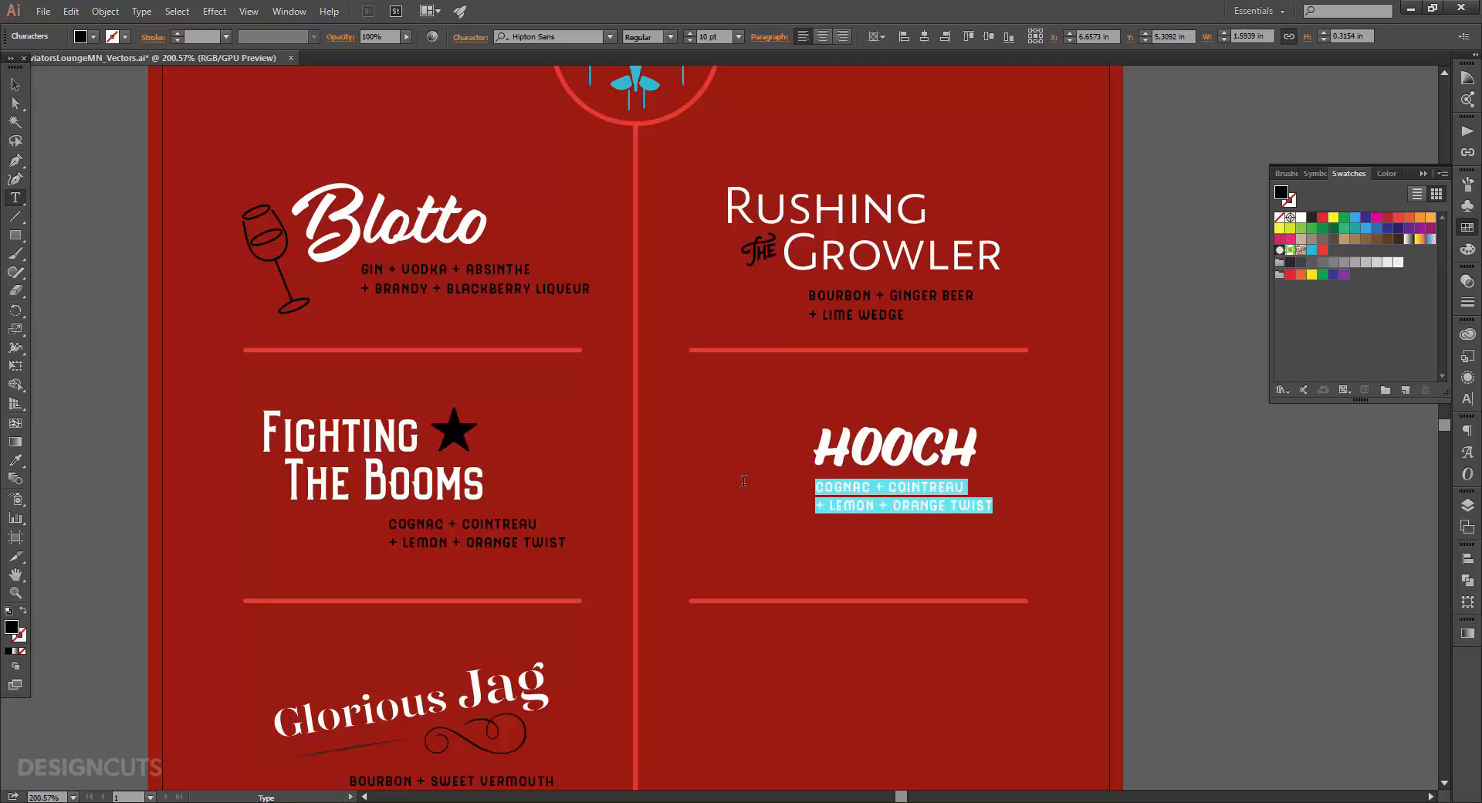
type("moonshine + ")
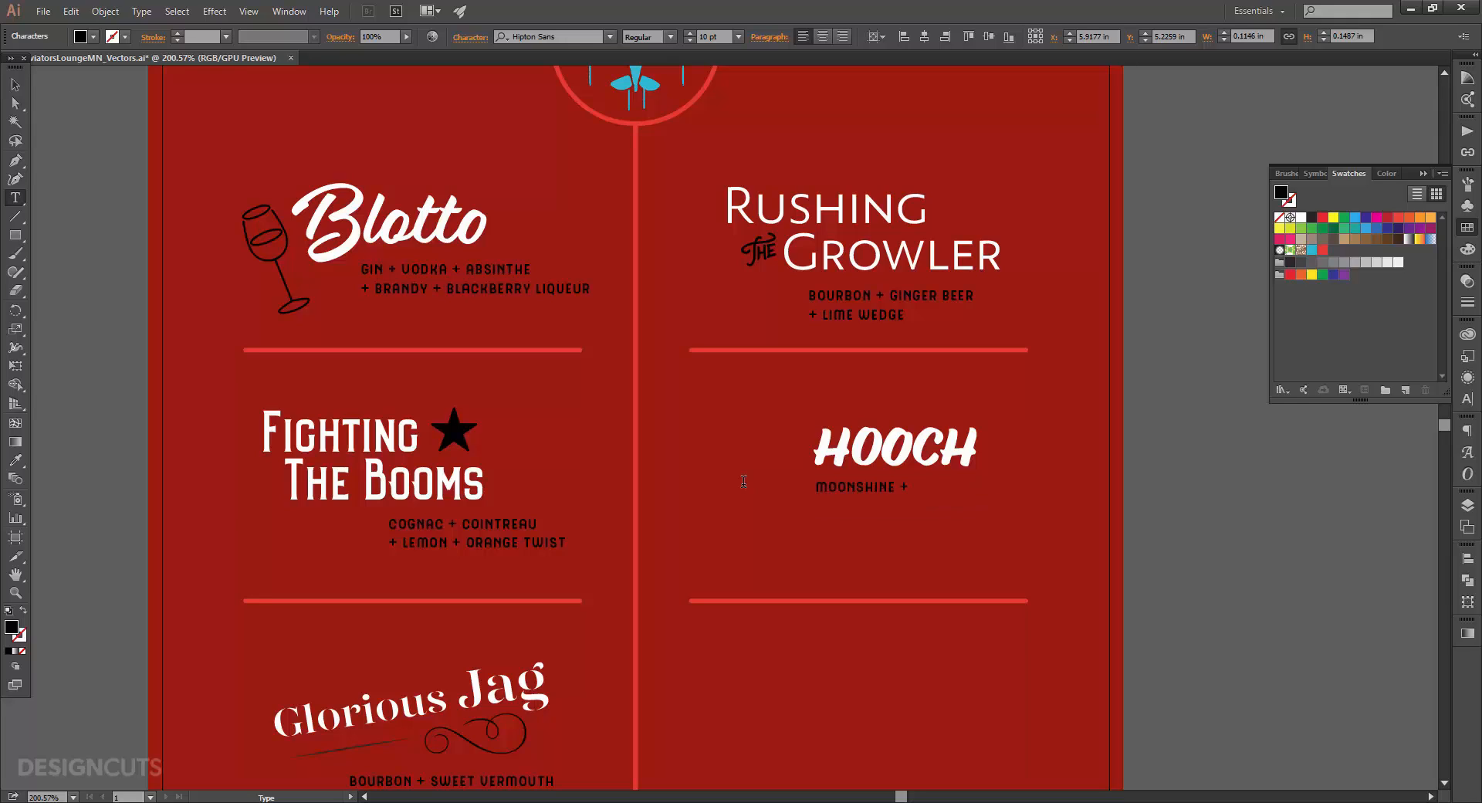
type("mint + lime + sugar + club soda")
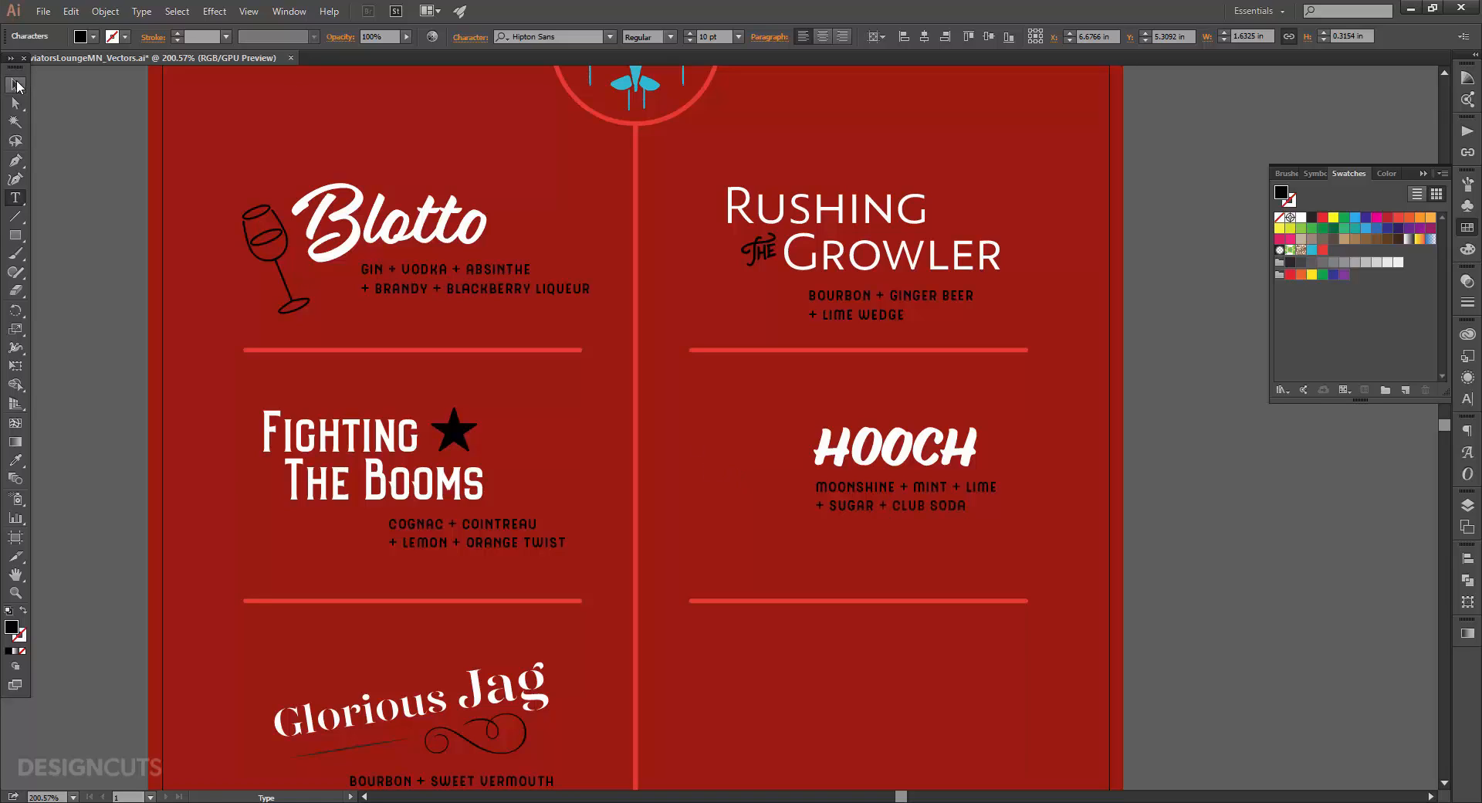
left_click(17, 85)
Step: Add the character "G" beside the HOOCH title and set it in Assemblage Dingbats as a bottle ornament
left_click(16, 197)
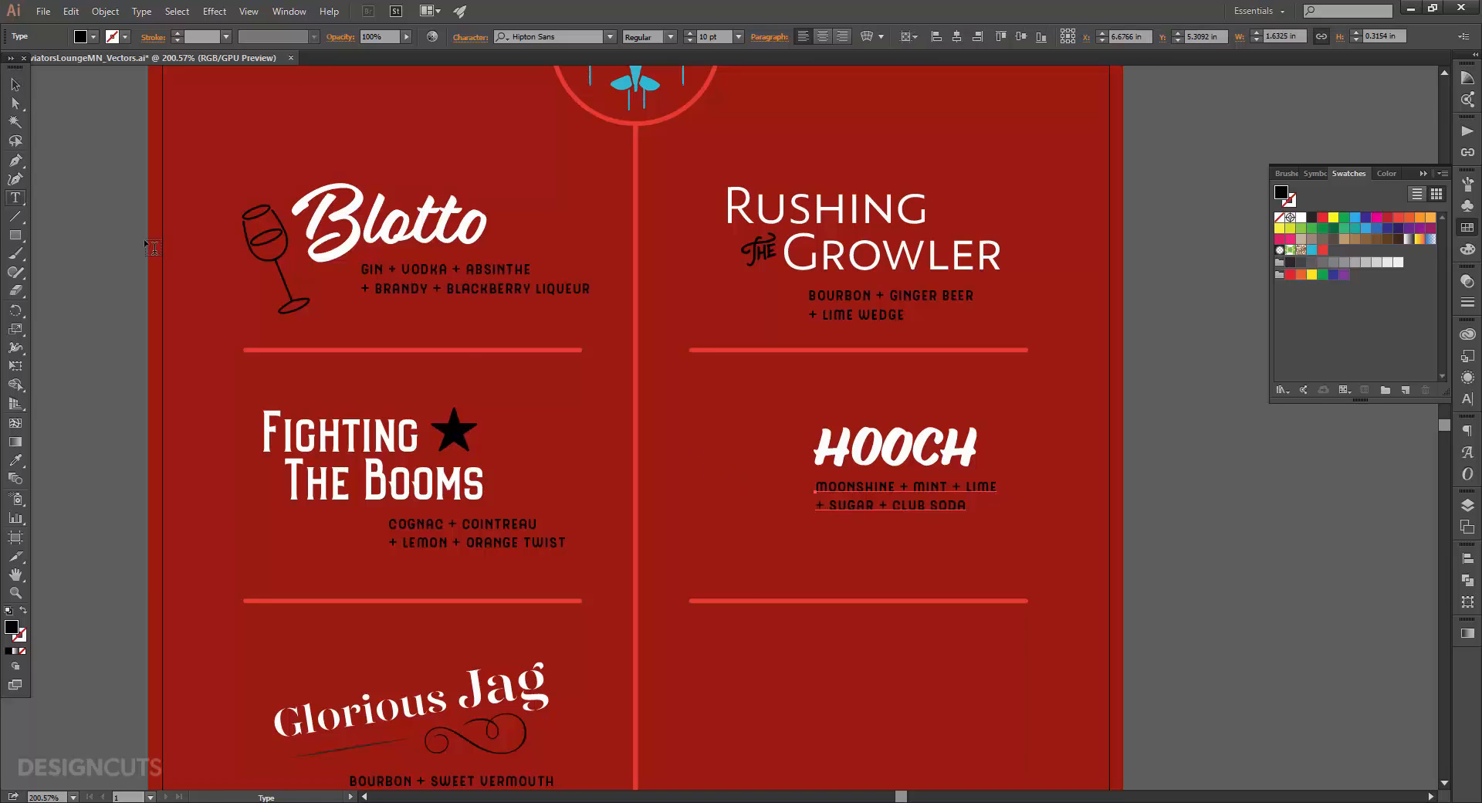
left_click(715, 468)
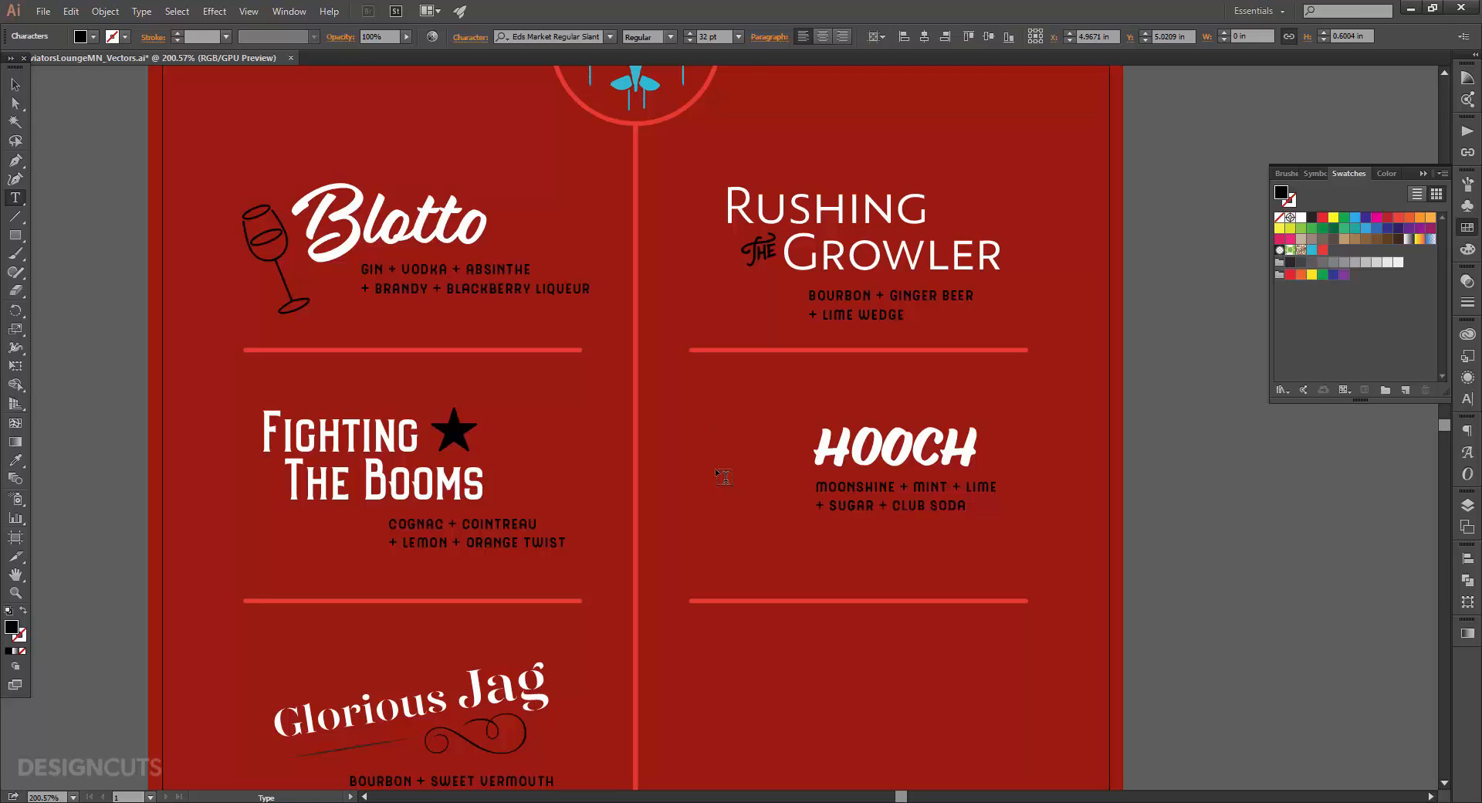
type("G")
left_click(15, 85)
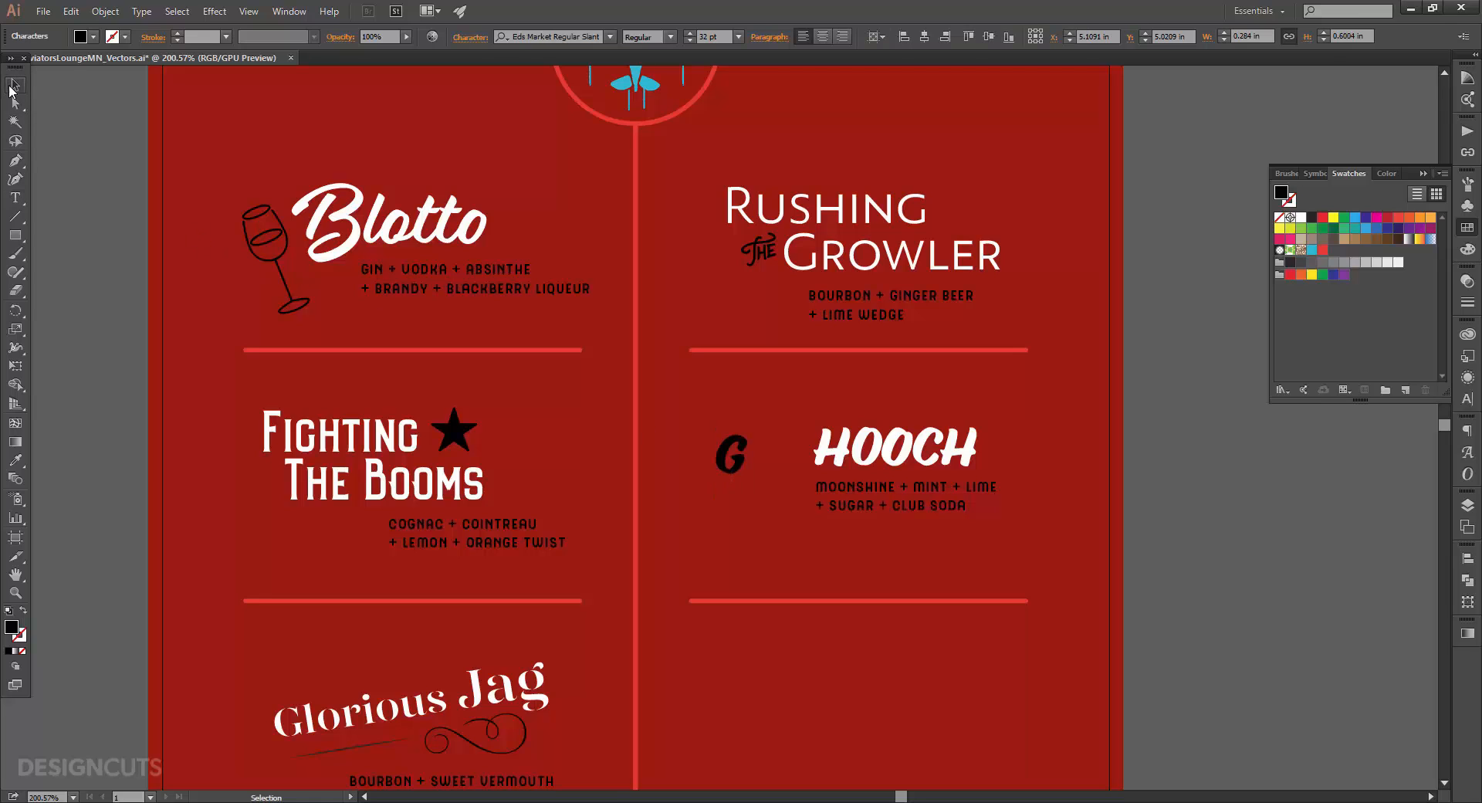
left_click(532, 37)
type("asse")
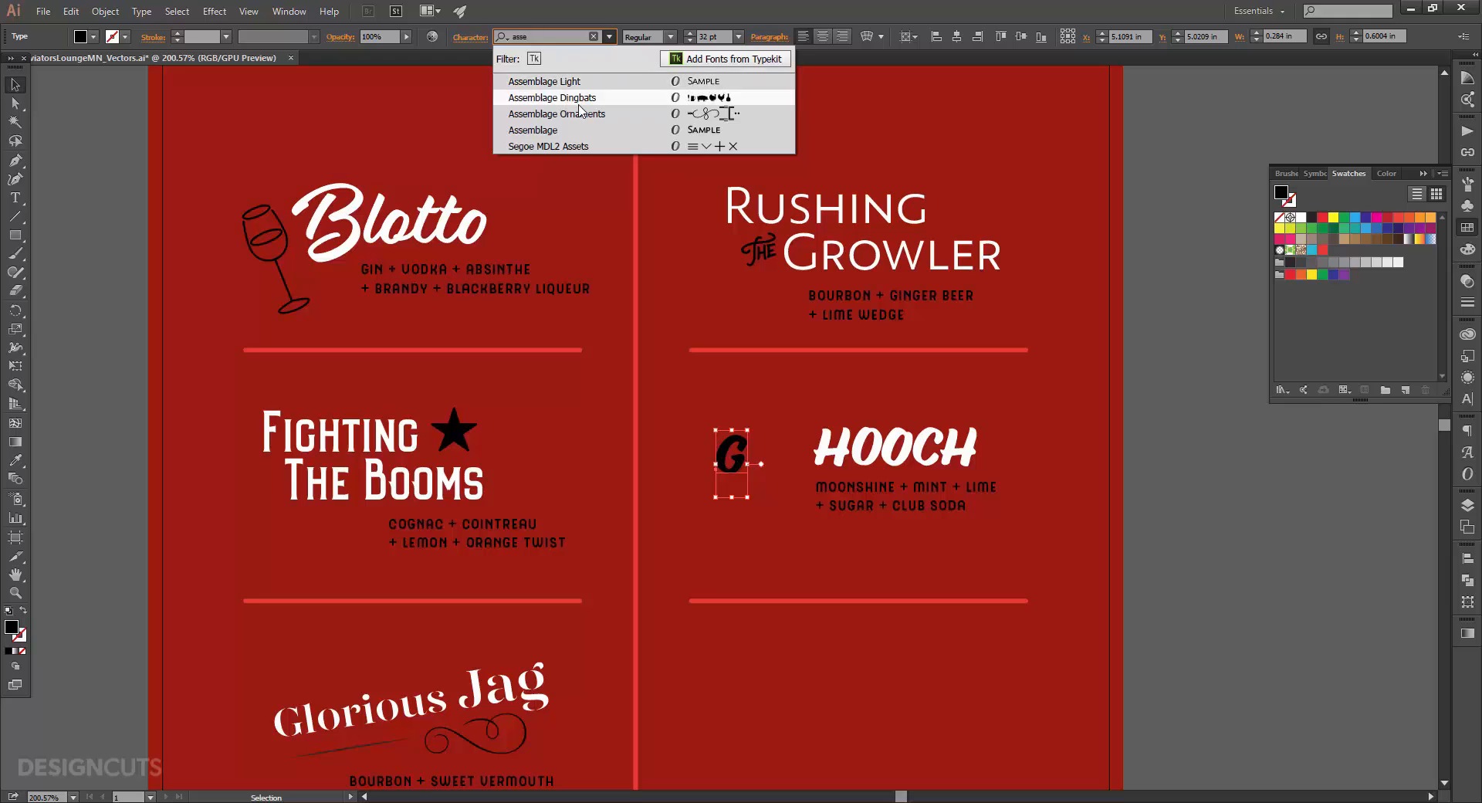
key("Return")
Step: Set the bottle ornament to 73 pt and move it down and right, close beside the HOOCH title
left_click(707, 36)
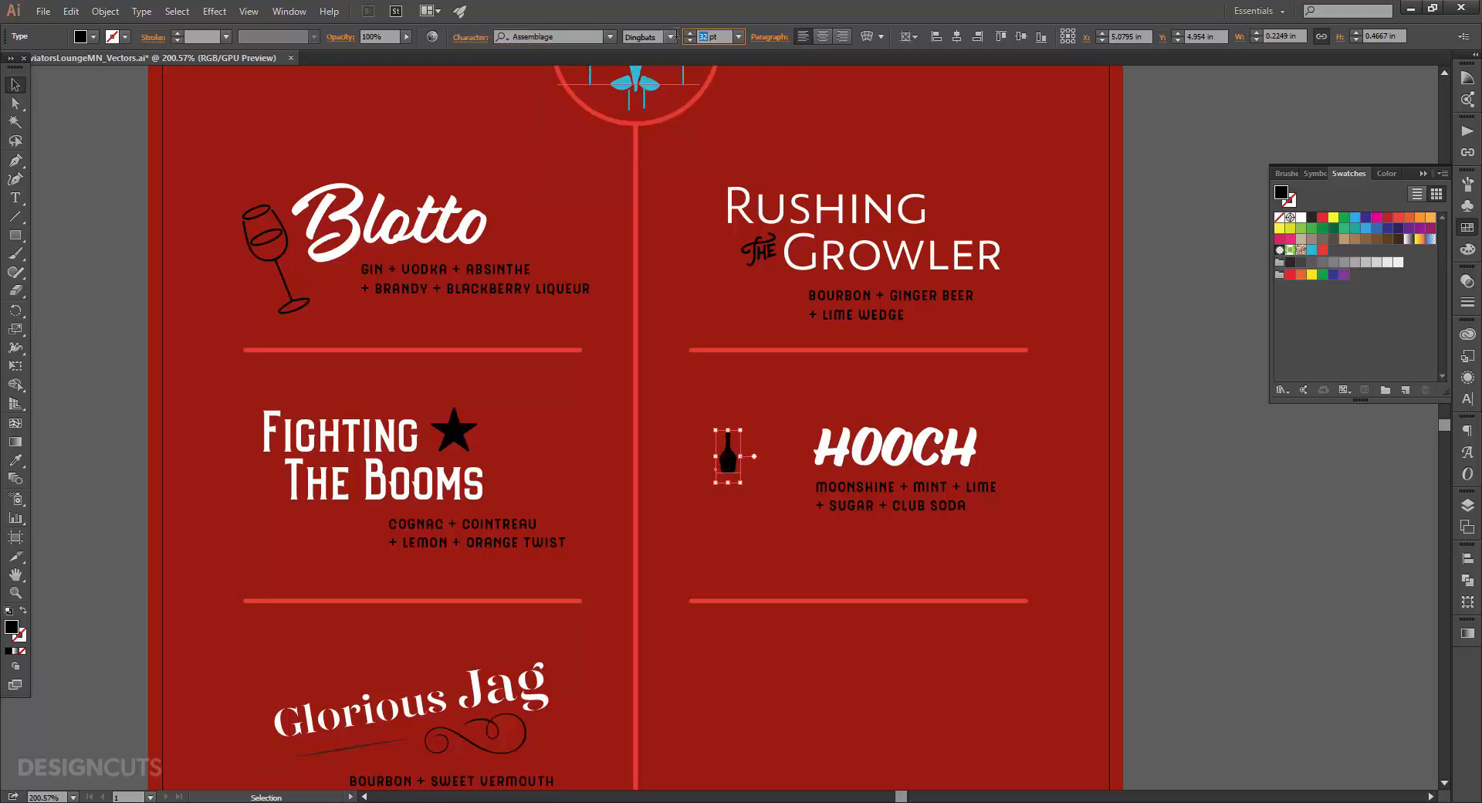
type("73")
key("Return")
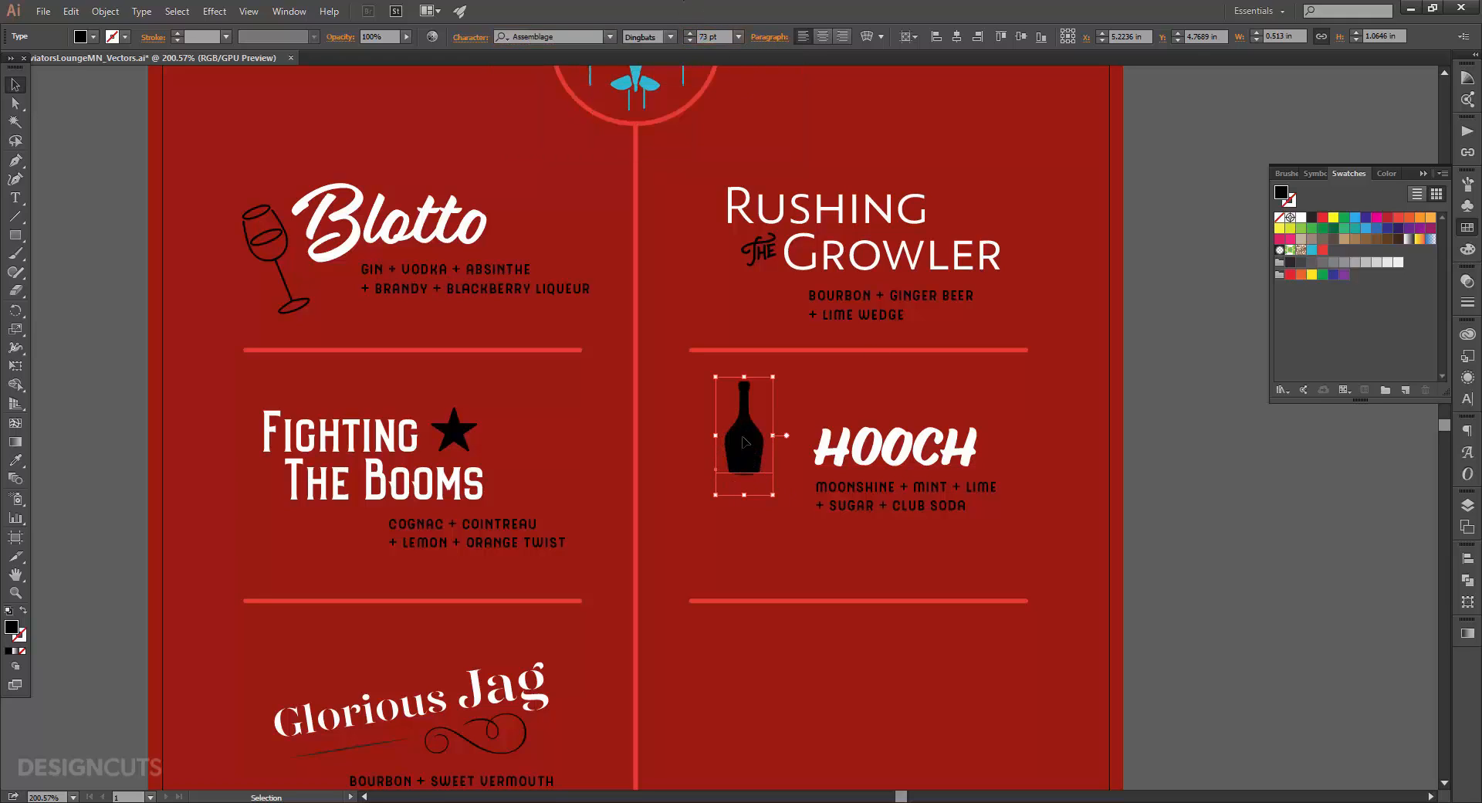
left_click_drag(745, 442, 784, 478)
left_click(1003, 552)
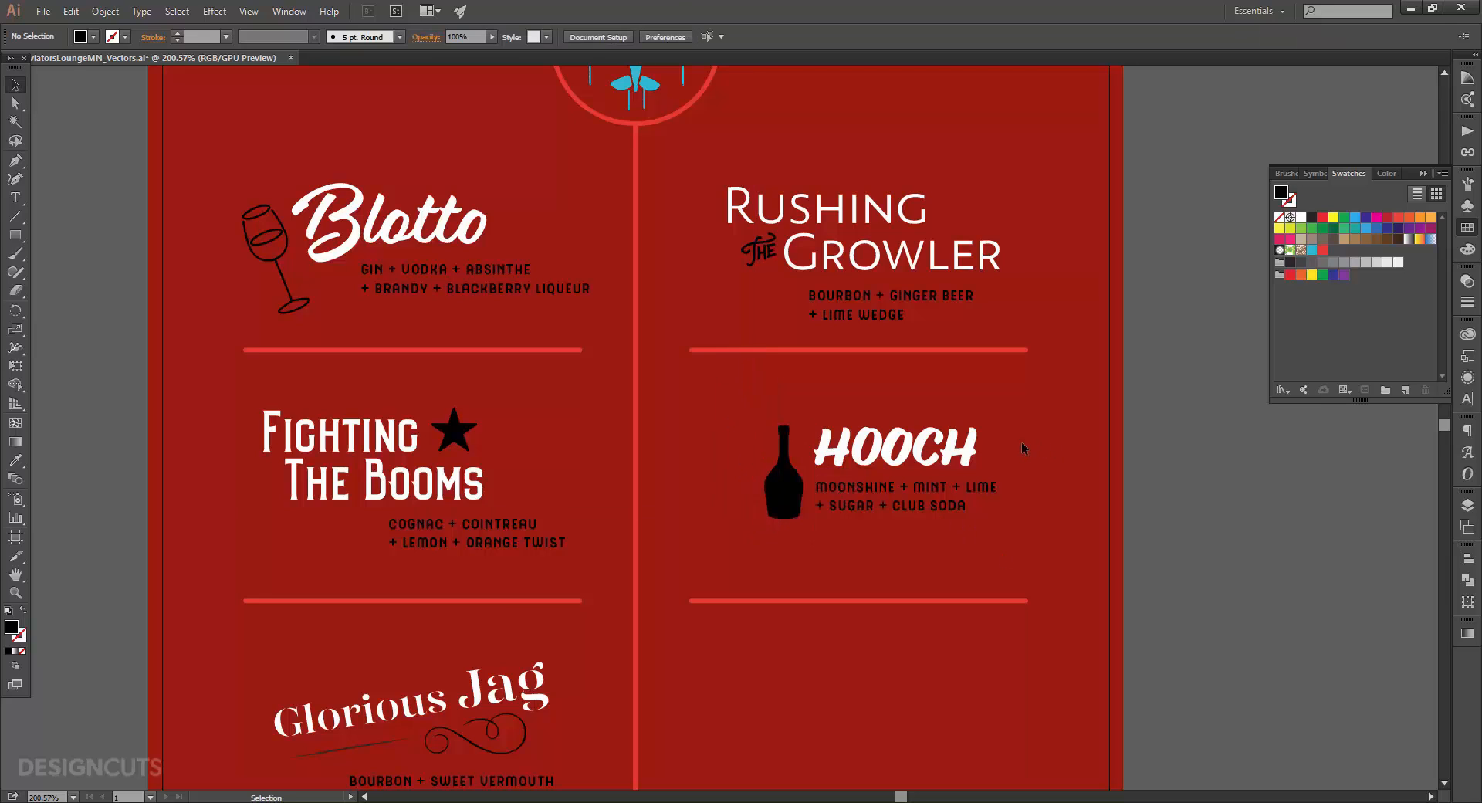
Step: Shift the whole HOOCH arrangement slightly left and nudge its ingredients text slightly down
mouse_move(936, 454)
left_mouse_down()
mouse_move(905, 449)
mouse_move(918, 451)
left_mouse_up()
left_click(1046, 456)
left_click_drag(1039, 579, 1048, 447)
left_click(951, 375)
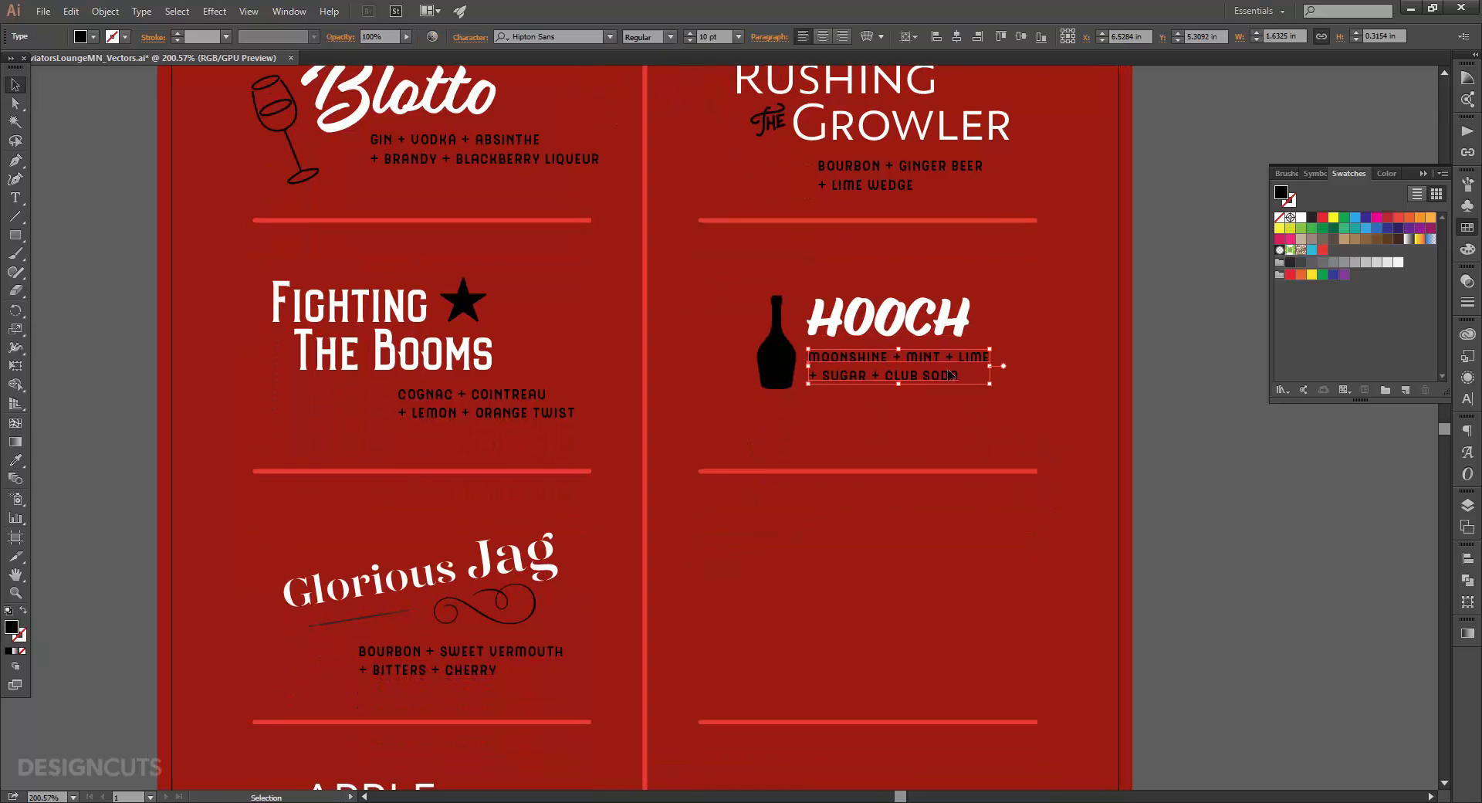
key("Down")
left_click(986, 422)
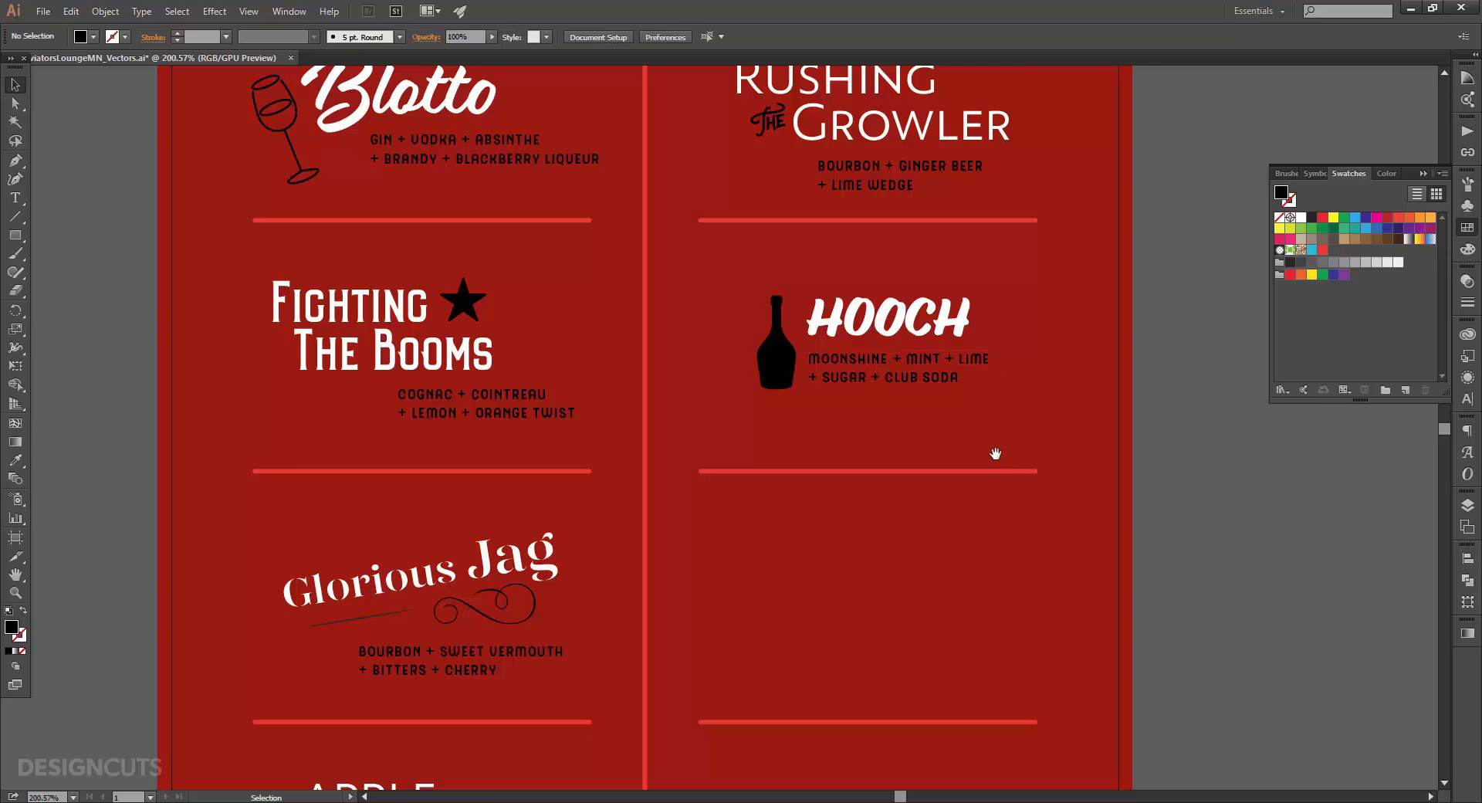
Step: Add the text "Beam" and "End" on two lines in the right column's third cell
scroll(1073, 432, "down", 3)
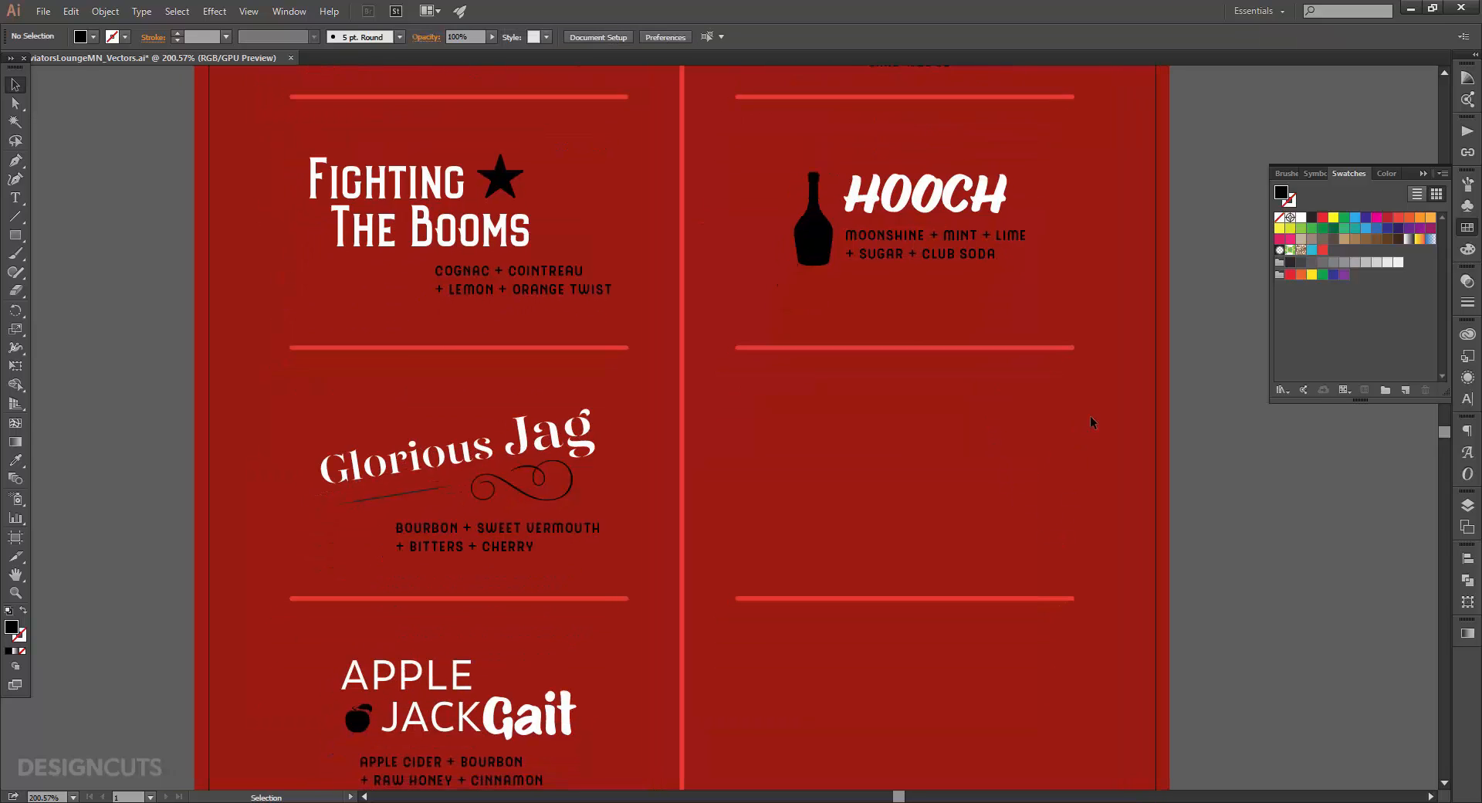
key("t")
left_click(810, 450)
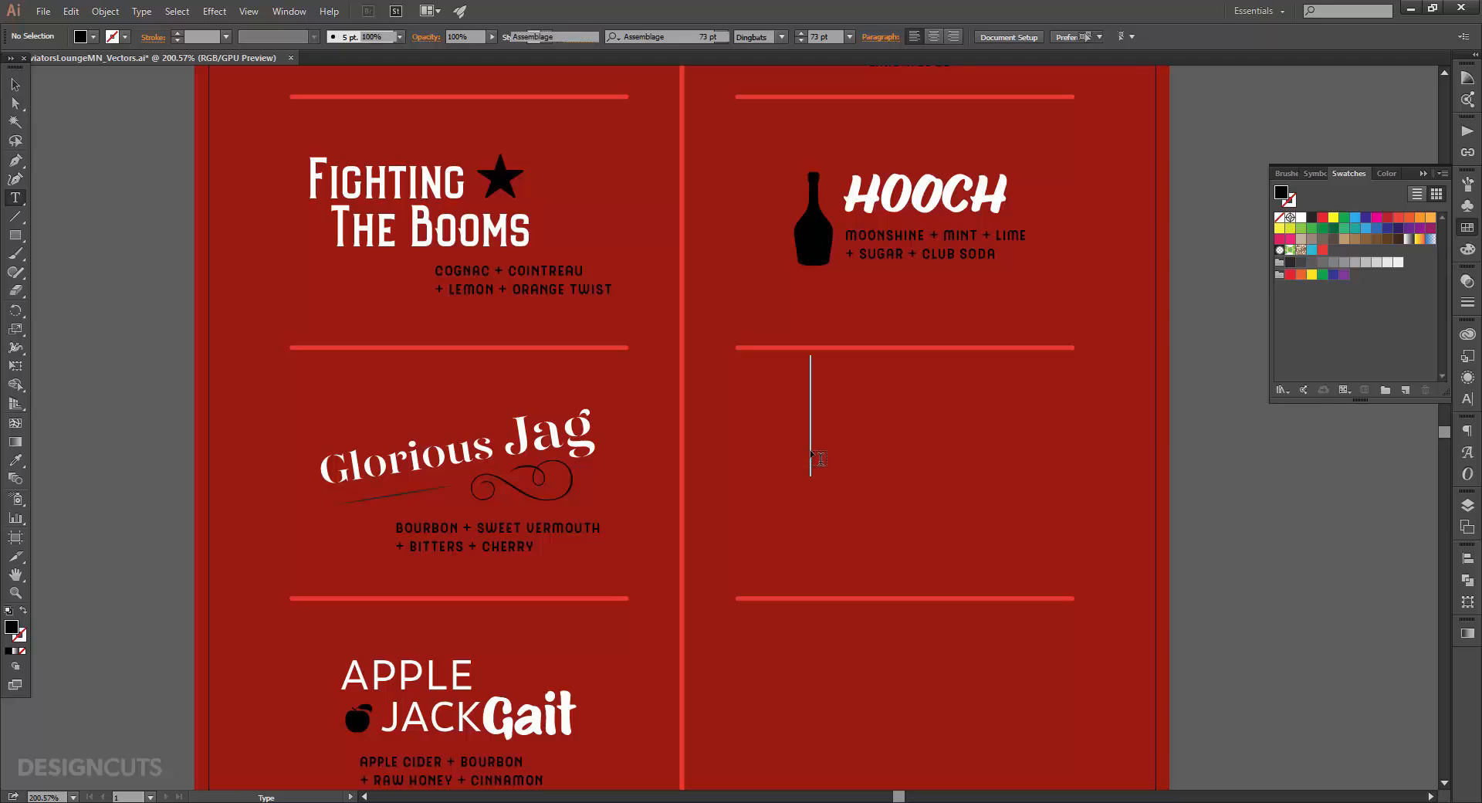
type("asdf")
key("Return")
type("jkl")
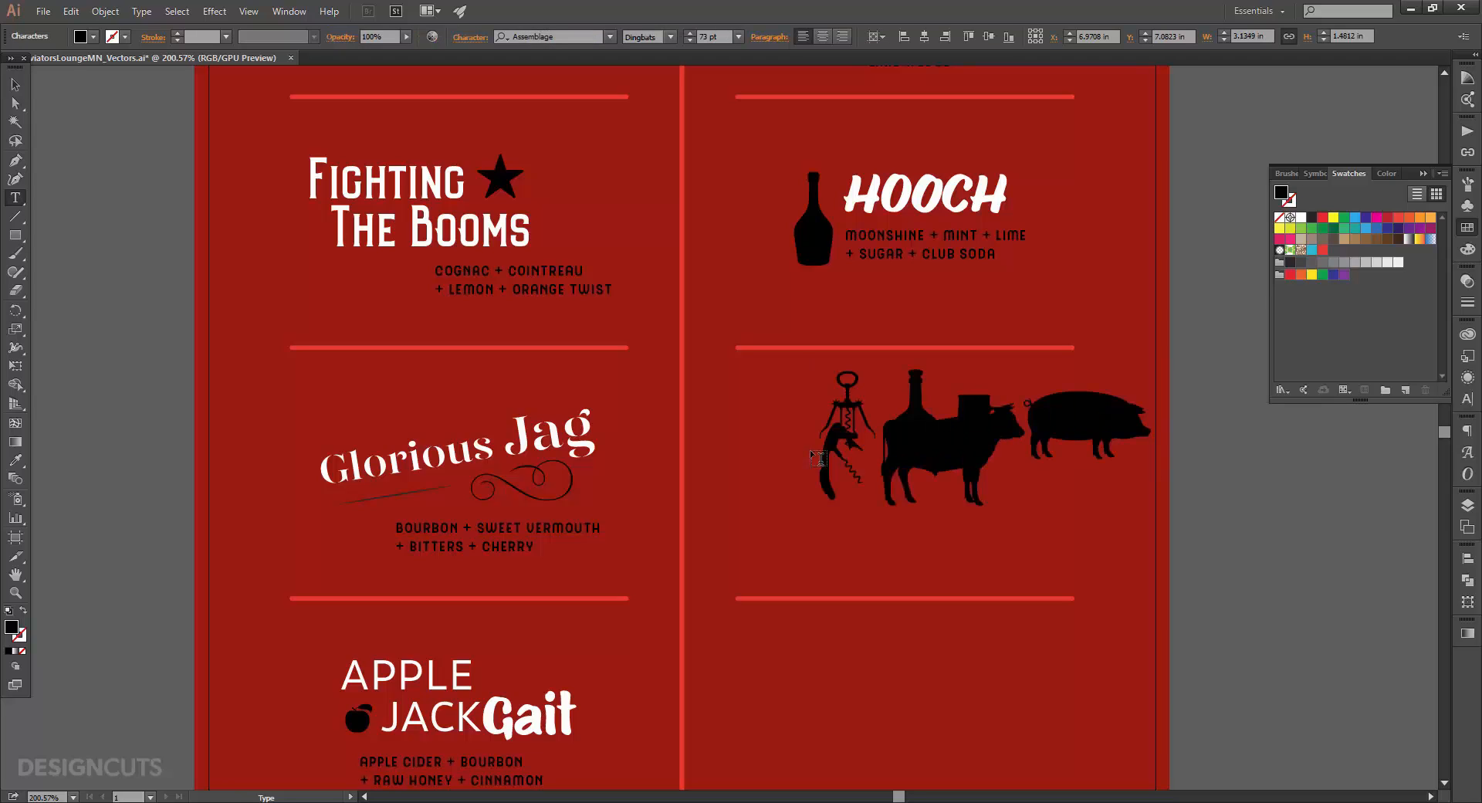
left_click(11, 87)
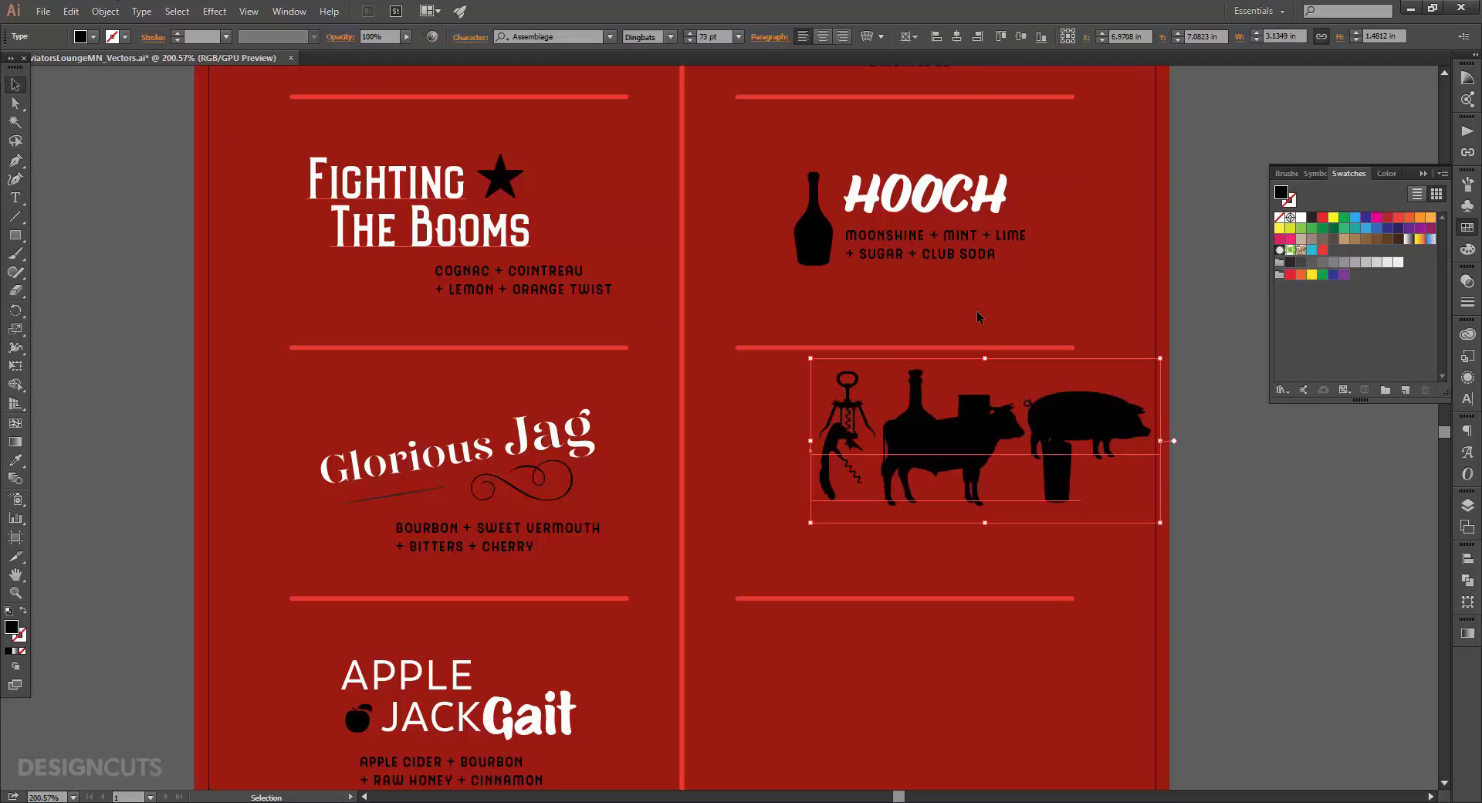
Step: Set the Beam End title in the Congenial font at 50 pt
left_click(1467, 399)
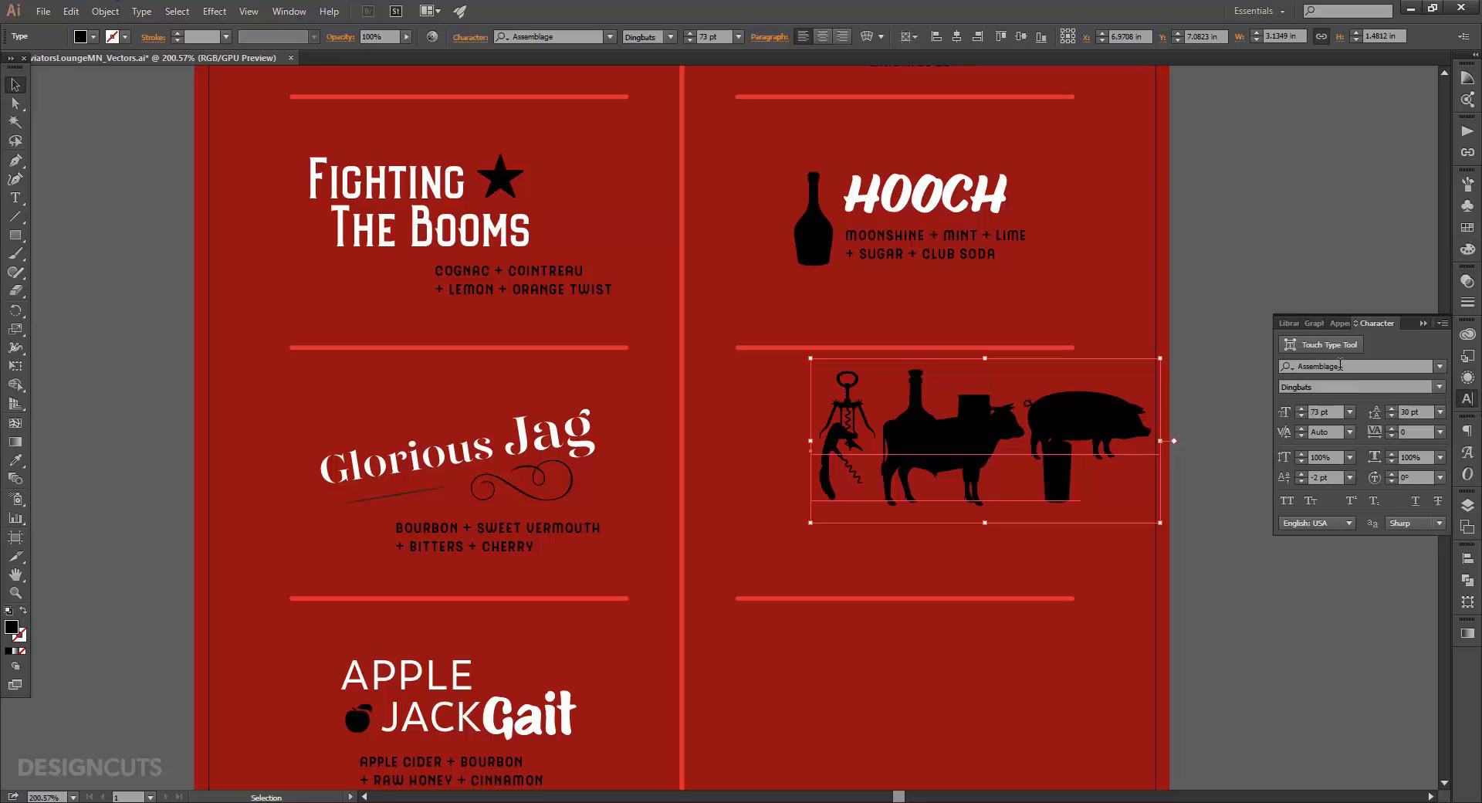
left_click(1340, 365)
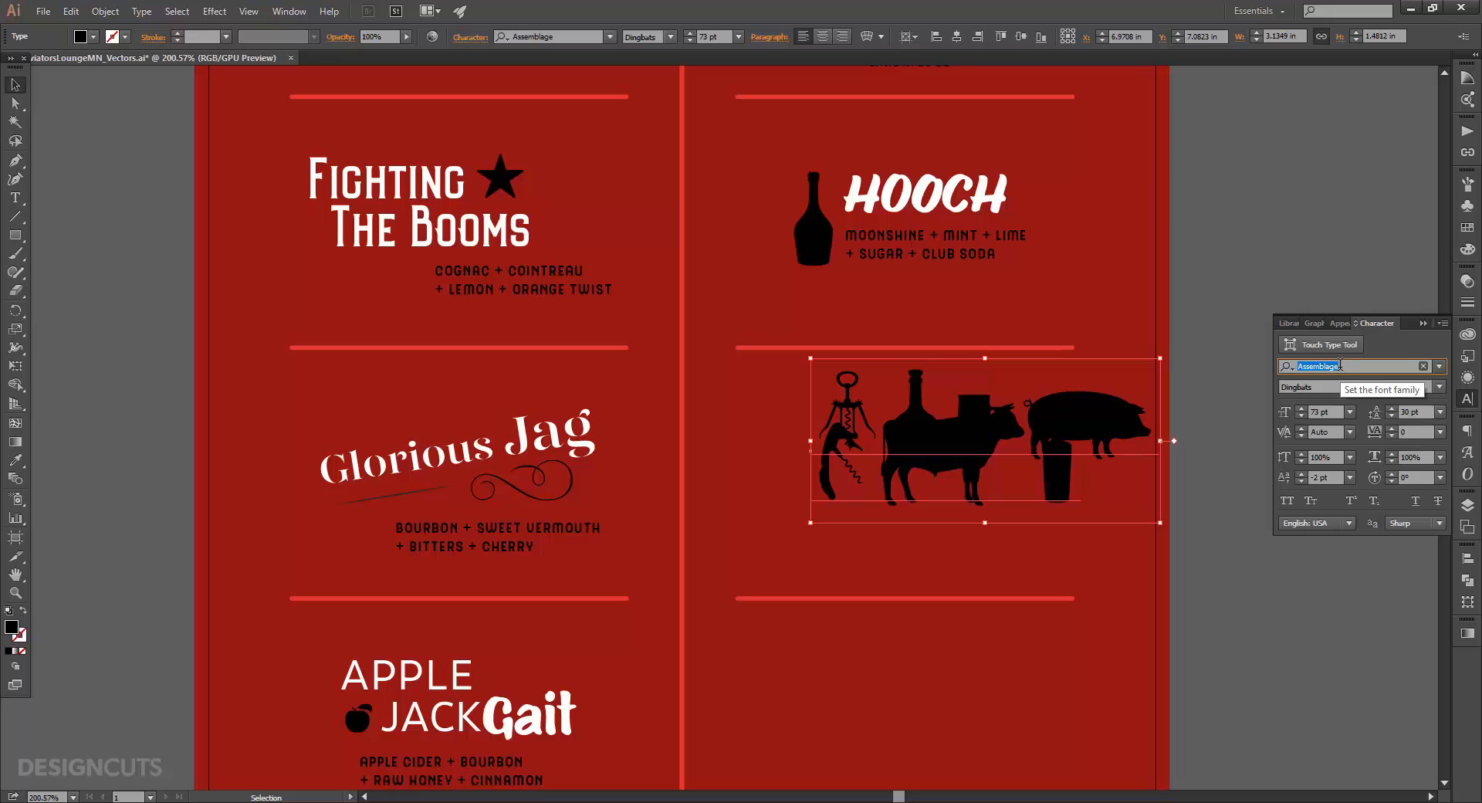
type("congenial")
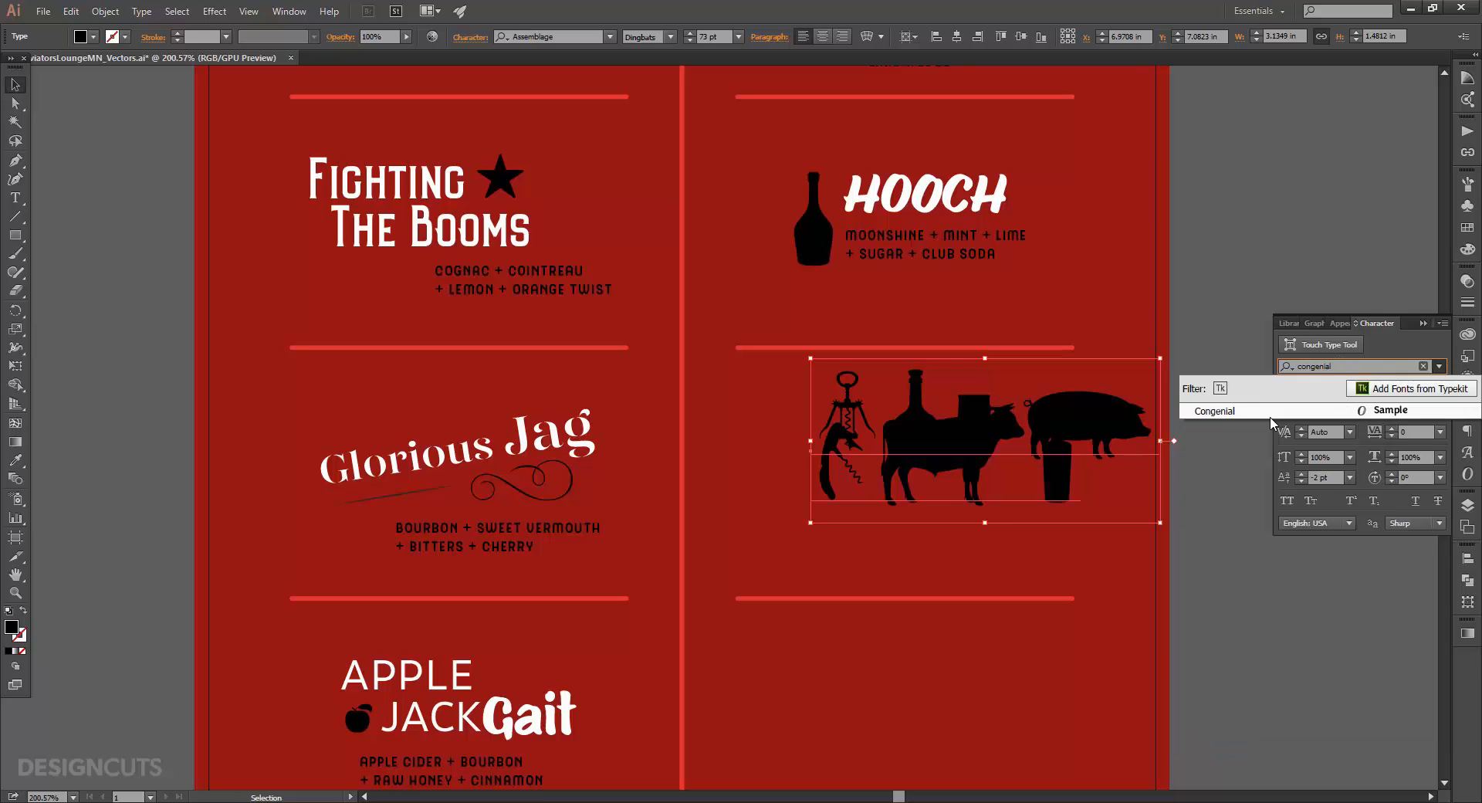
left_click(1263, 412)
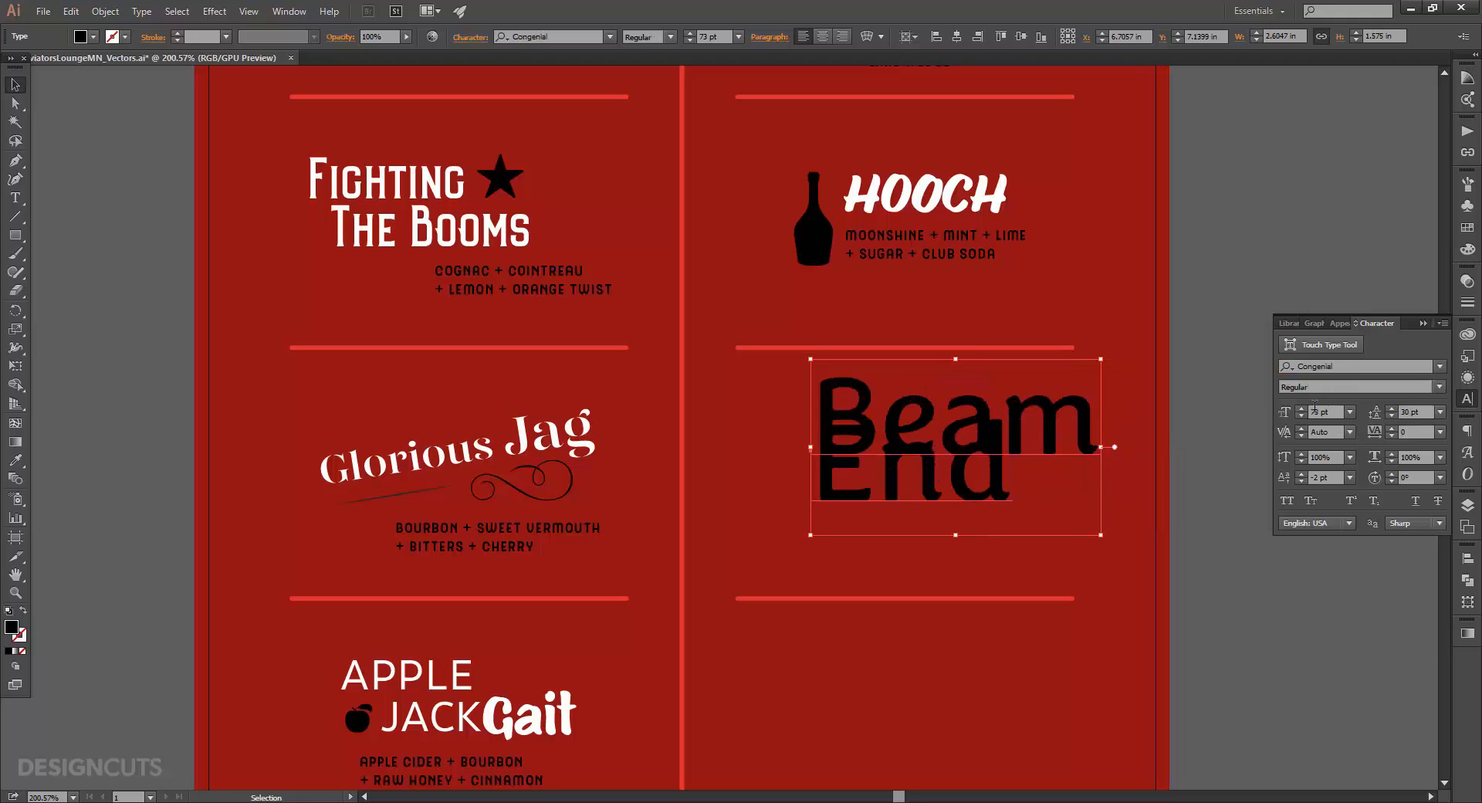
double_click(1317, 412)
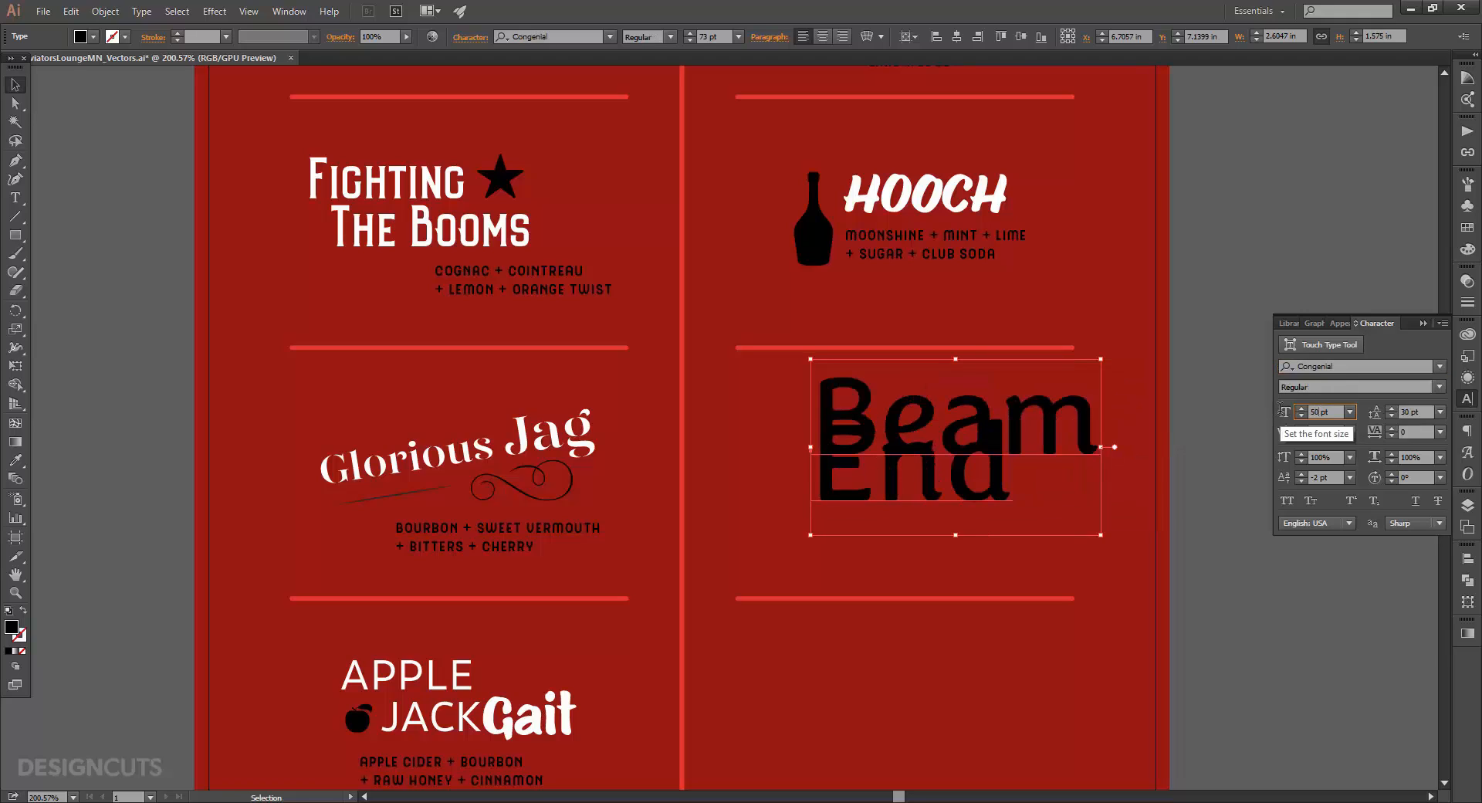
Step: Set the Beam End title's leading to 44 pt and its tracking to -50
double_click(1410, 410)
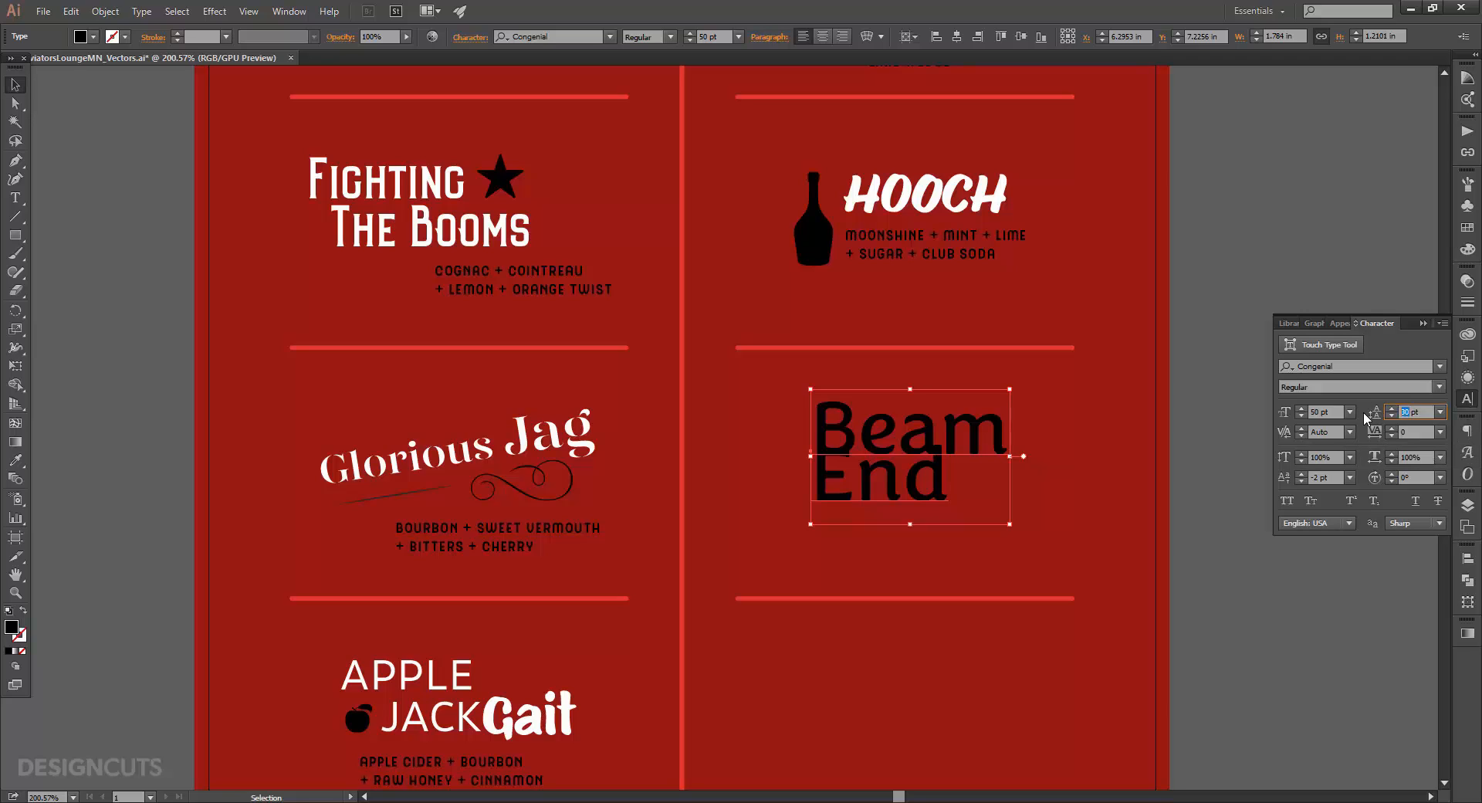
type("44")
key("Return")
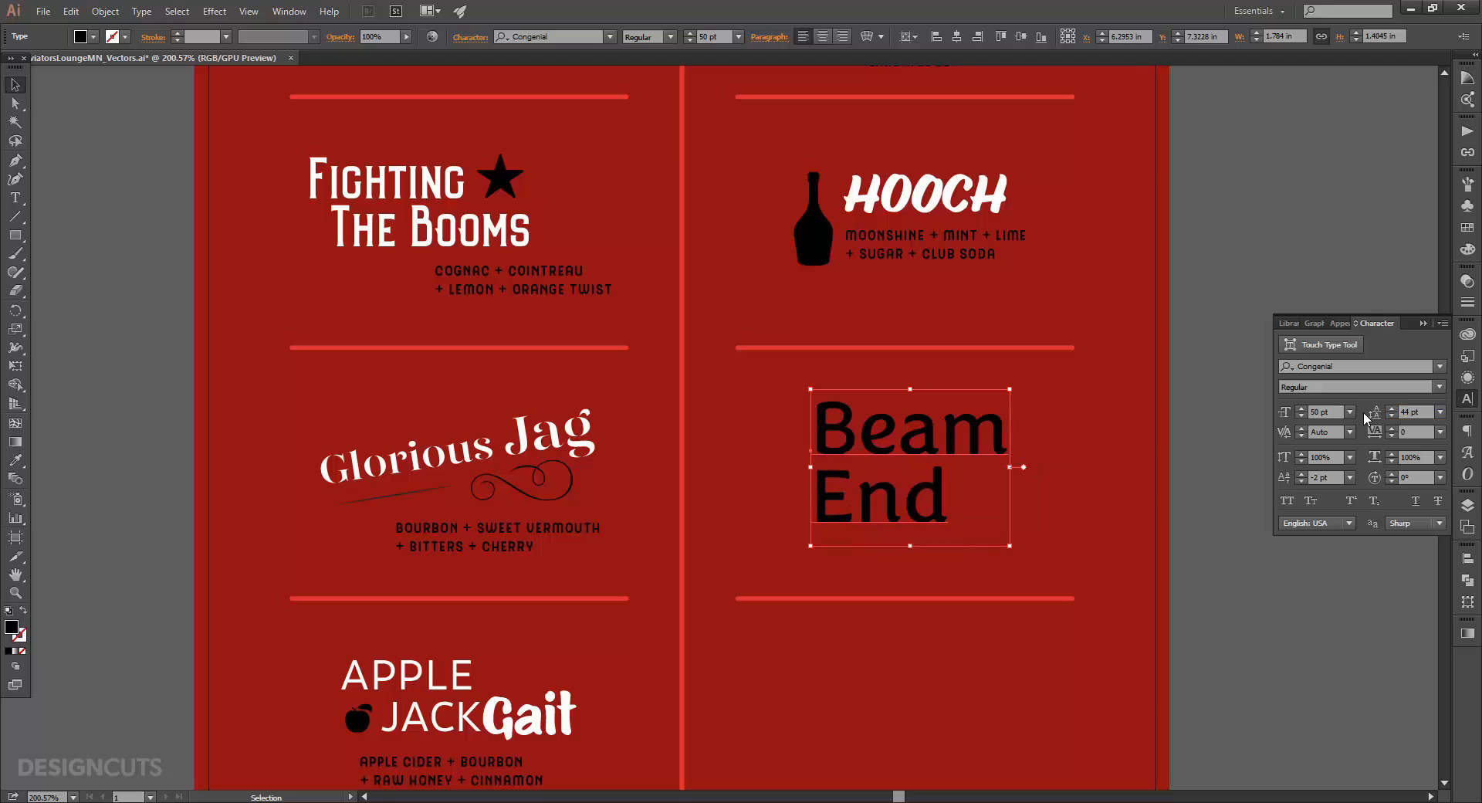
left_click(1406, 431)
type("-50")
key("Return")
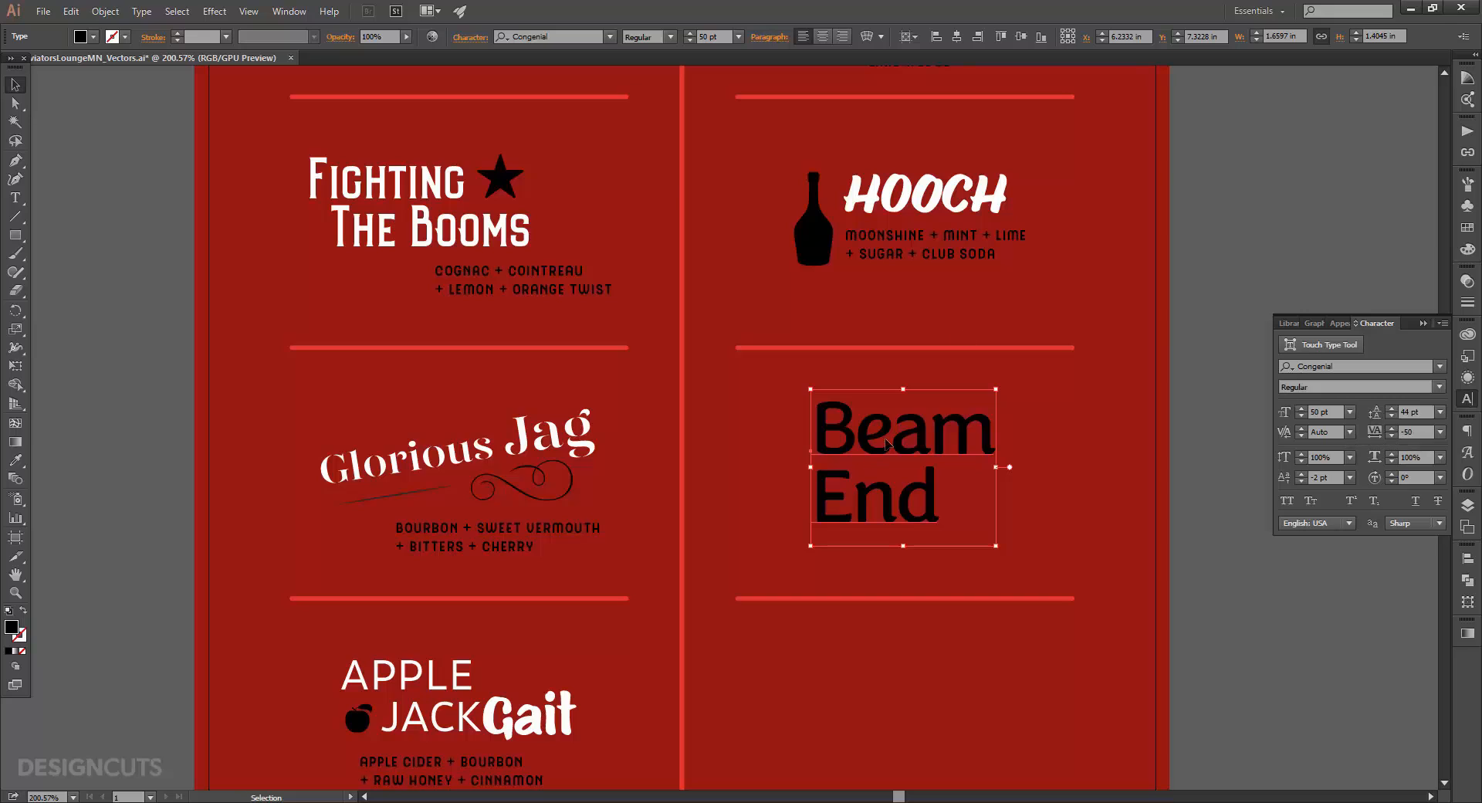
Step: Move the Beam End title slightly left and down, and color it white
mouse_move(886, 443)
left_mouse_down()
mouse_move(835, 454)
mouse_move(886, 446)
left_mouse_up()
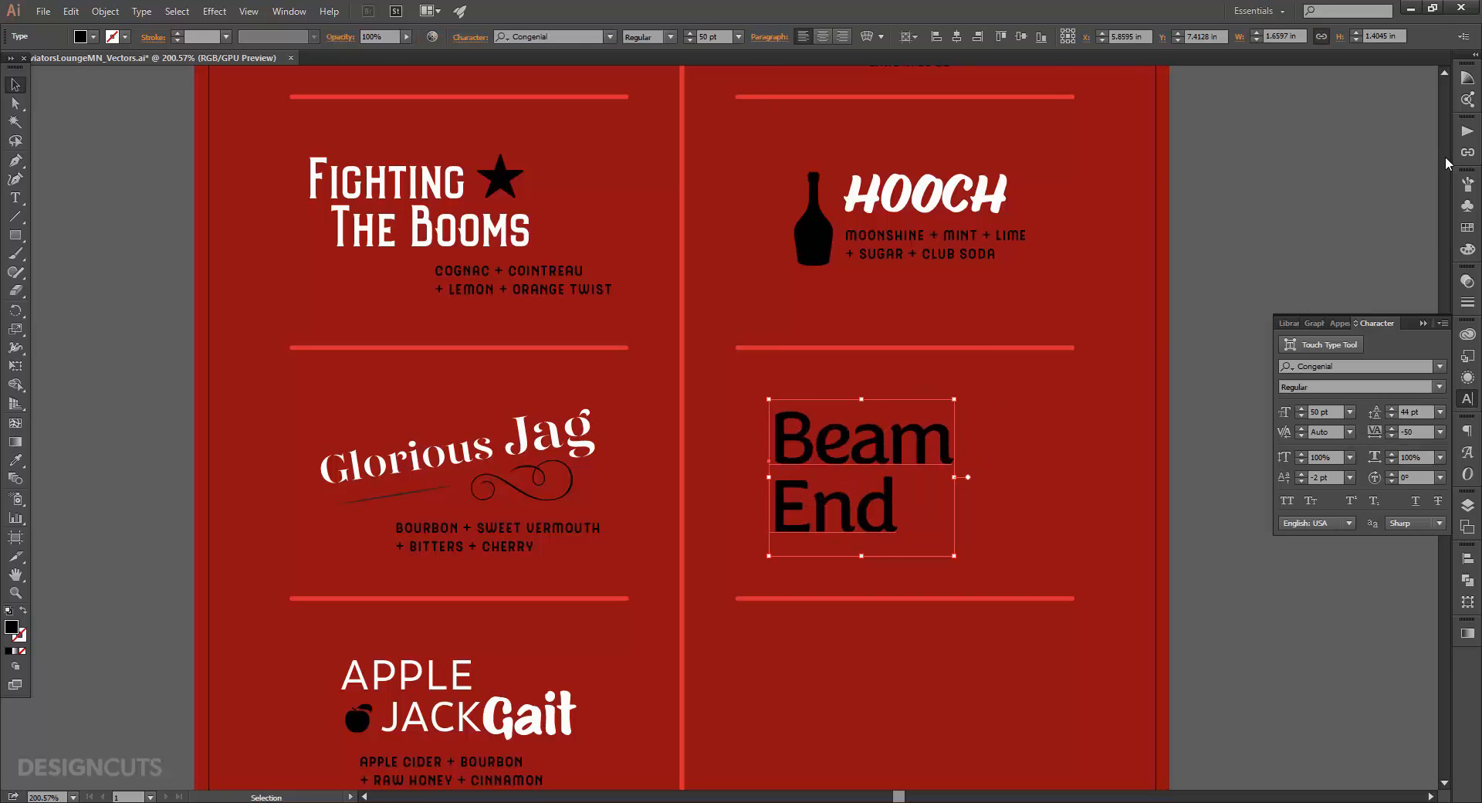
left_click(1467, 227)
left_click(1300, 218)
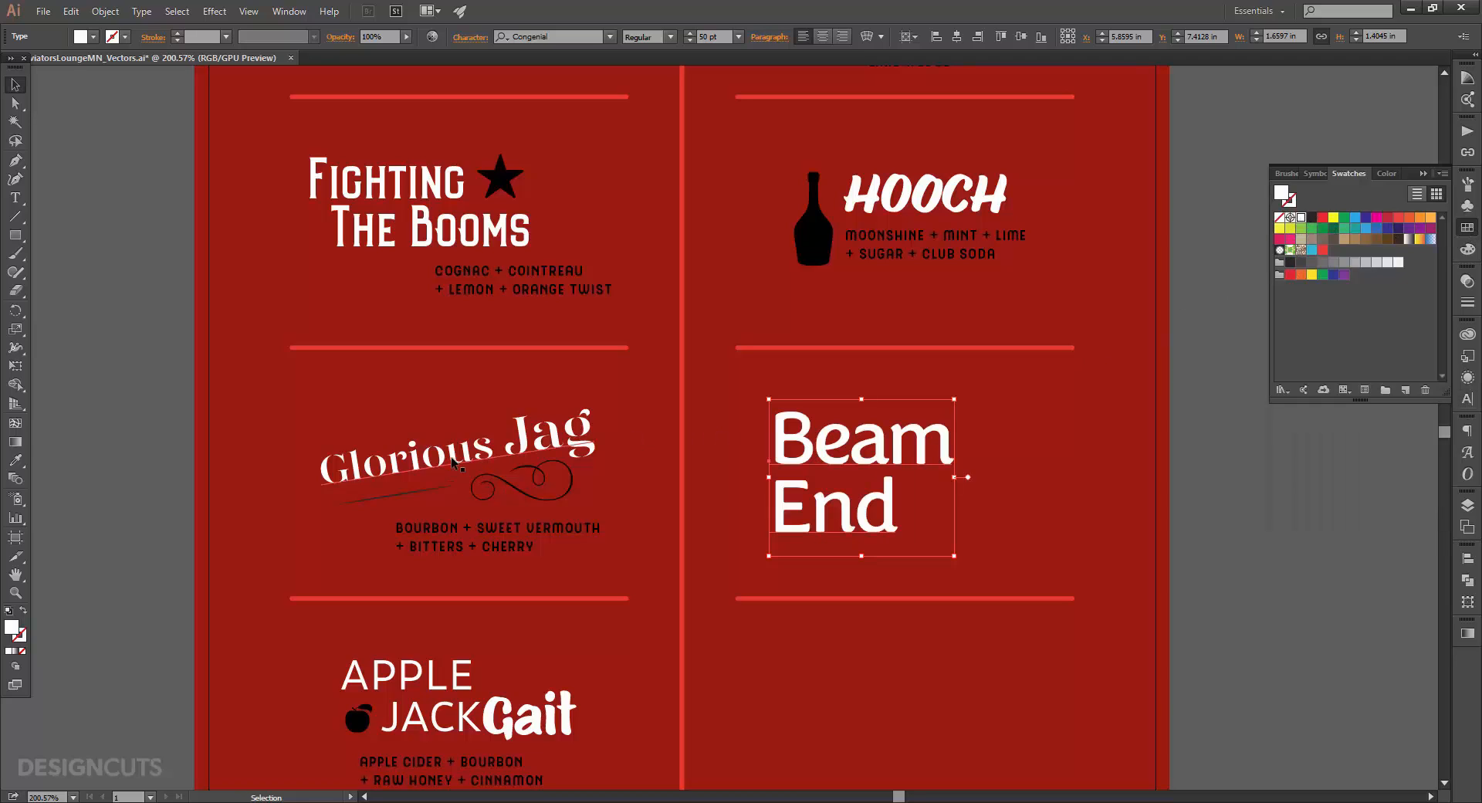
Step: Duplicate the Glorious Jag ingredients beside "End" and replace the copy's text with "gin + dry vermouth" and "+ orange guice + triple sec" on two lines
left_click(462, 547)
left_click_drag(462, 547, 883, 492)
key("t")
type("GIN + DRY VERMO")
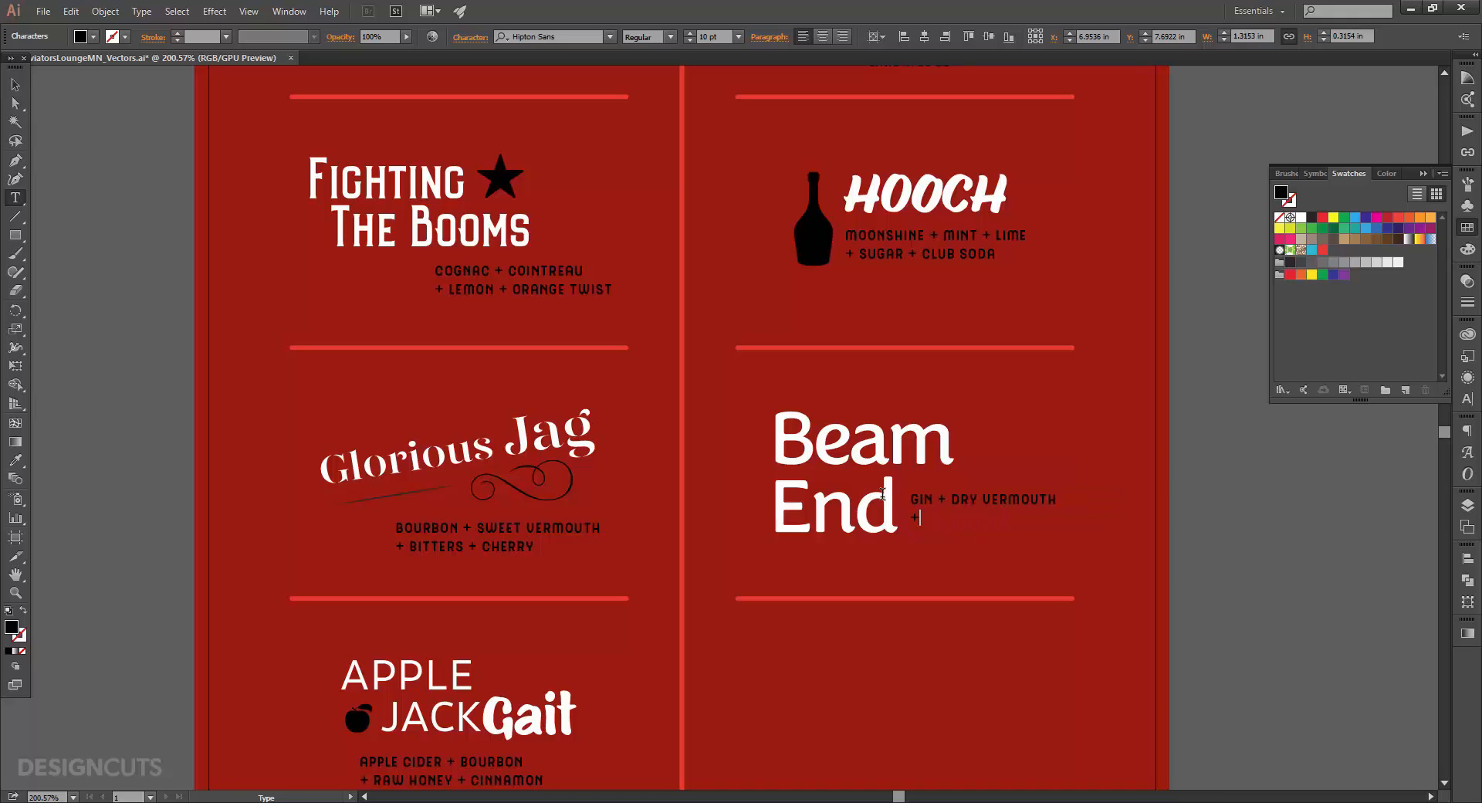
type("UTH")
key("Return")
type("+ ORANGE GUICE + TRIPLE SEC")
key("Escape")
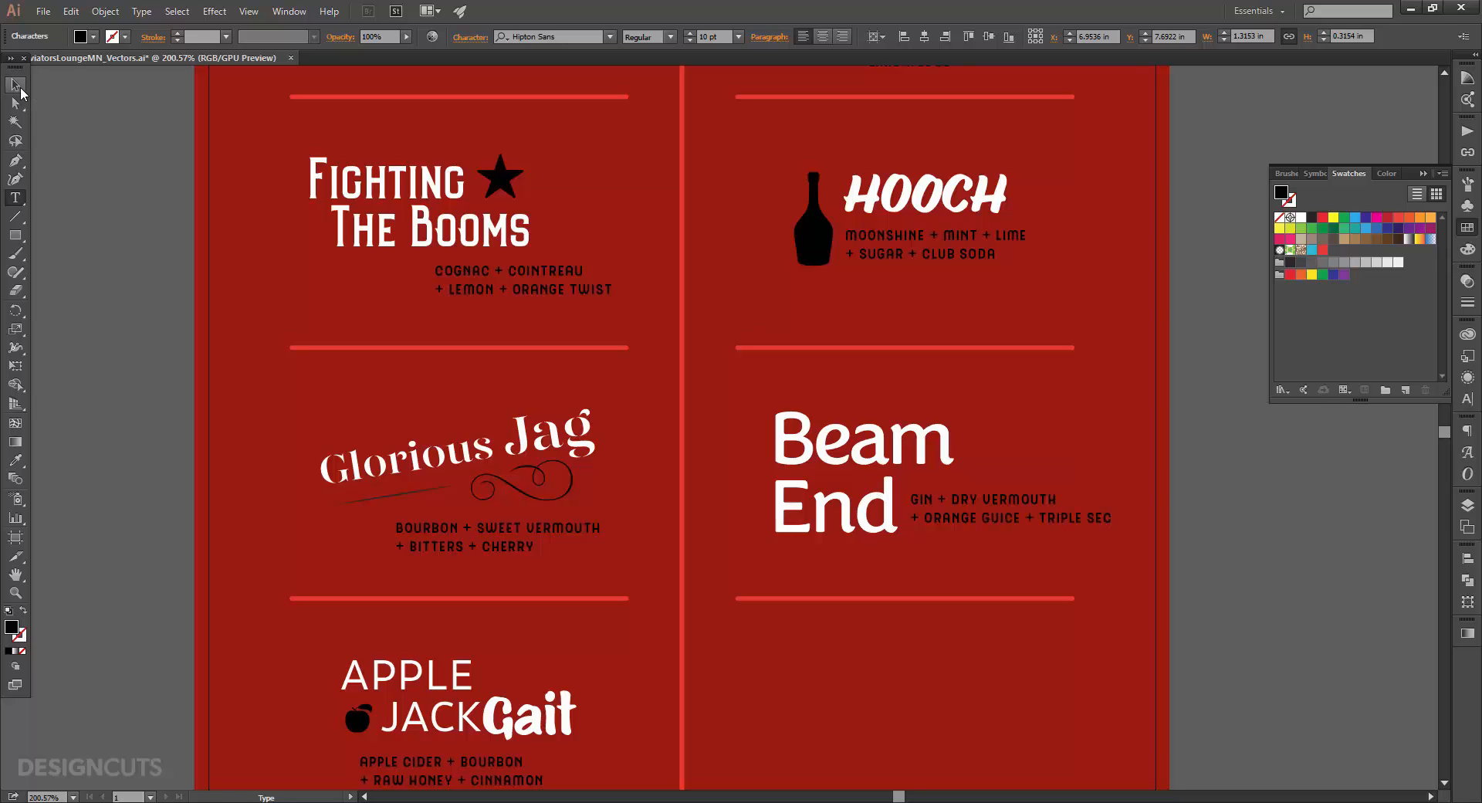
Step: Move the Beam End title together with its ingredients left to fit the width of the dividing lines
left_click(922, 455)
left_click_drag(922, 456, 886, 456)
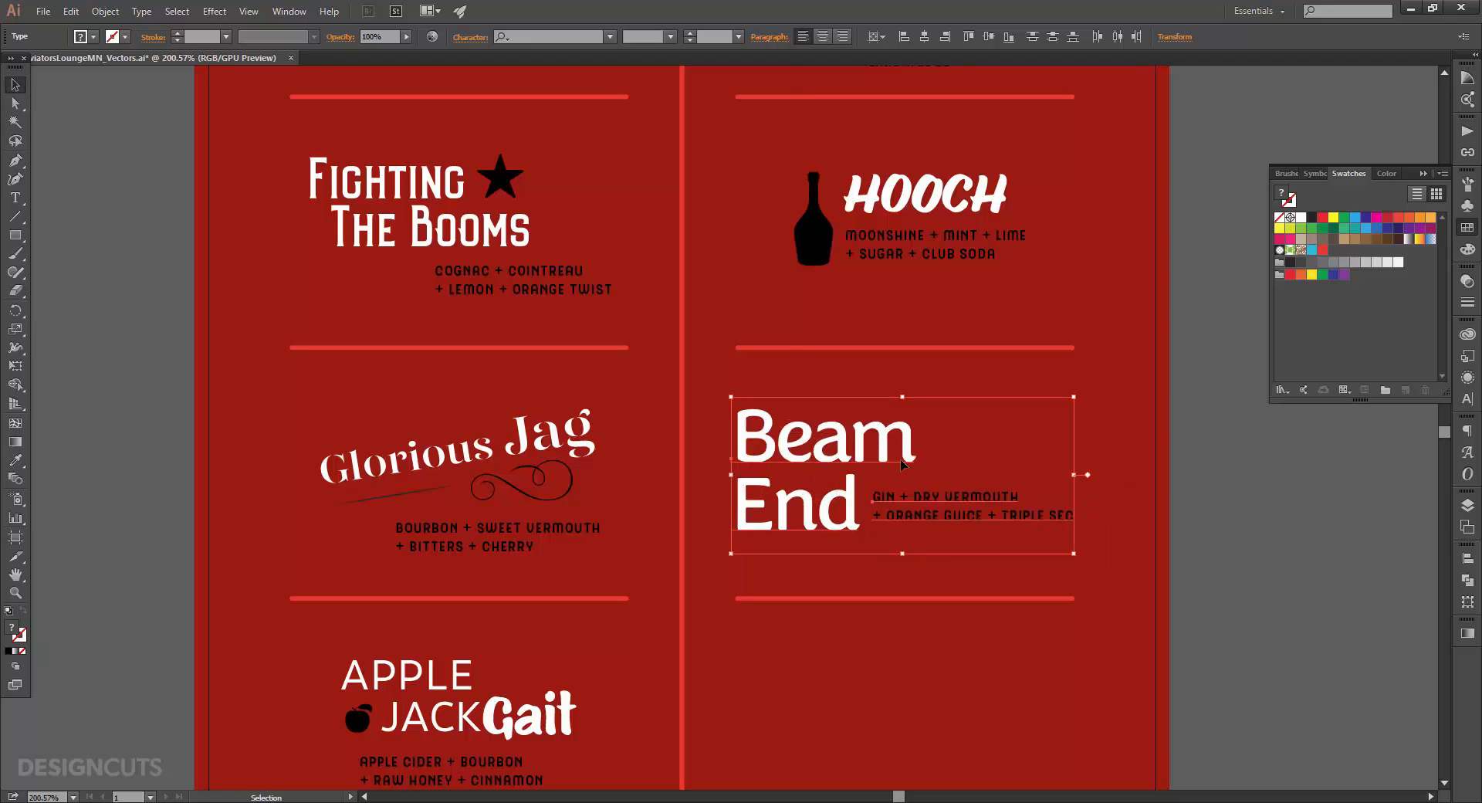
left_click(1020, 424)
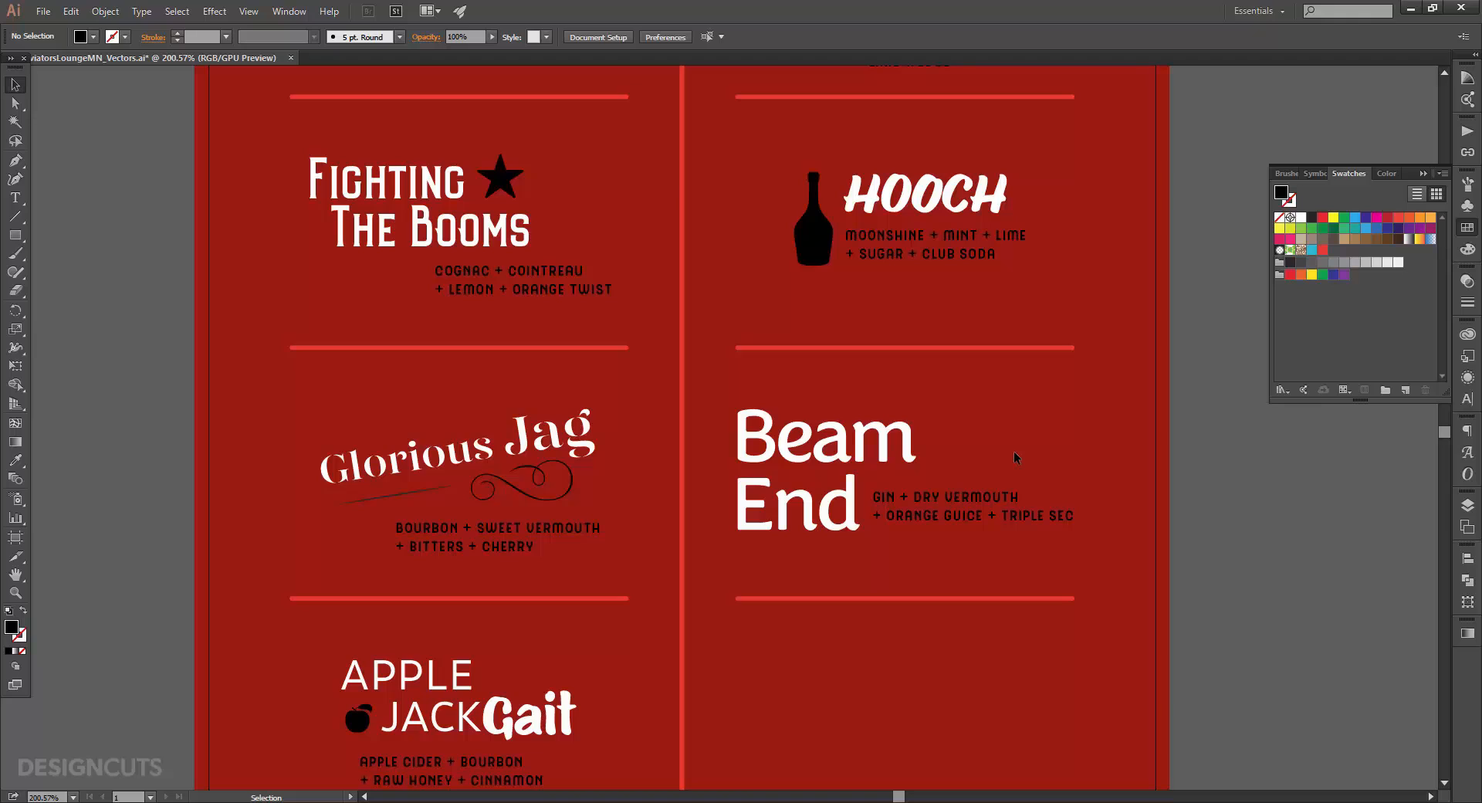
Step: Add the character "A" to the right of "Beam" and set it in Aviator Elements as an axe ornament
key("t")
left_click(1016, 448)
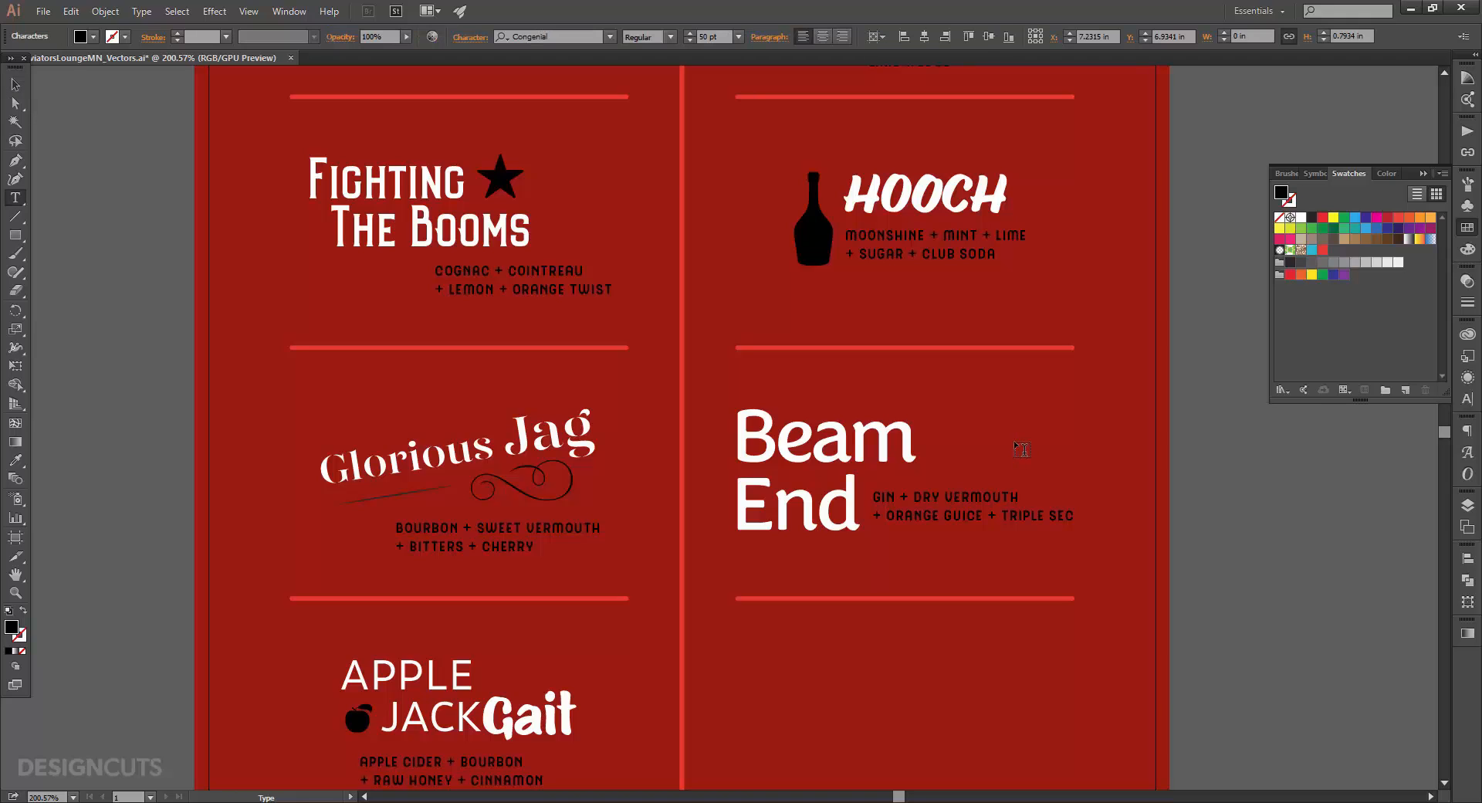
type("A")
key("Escape")
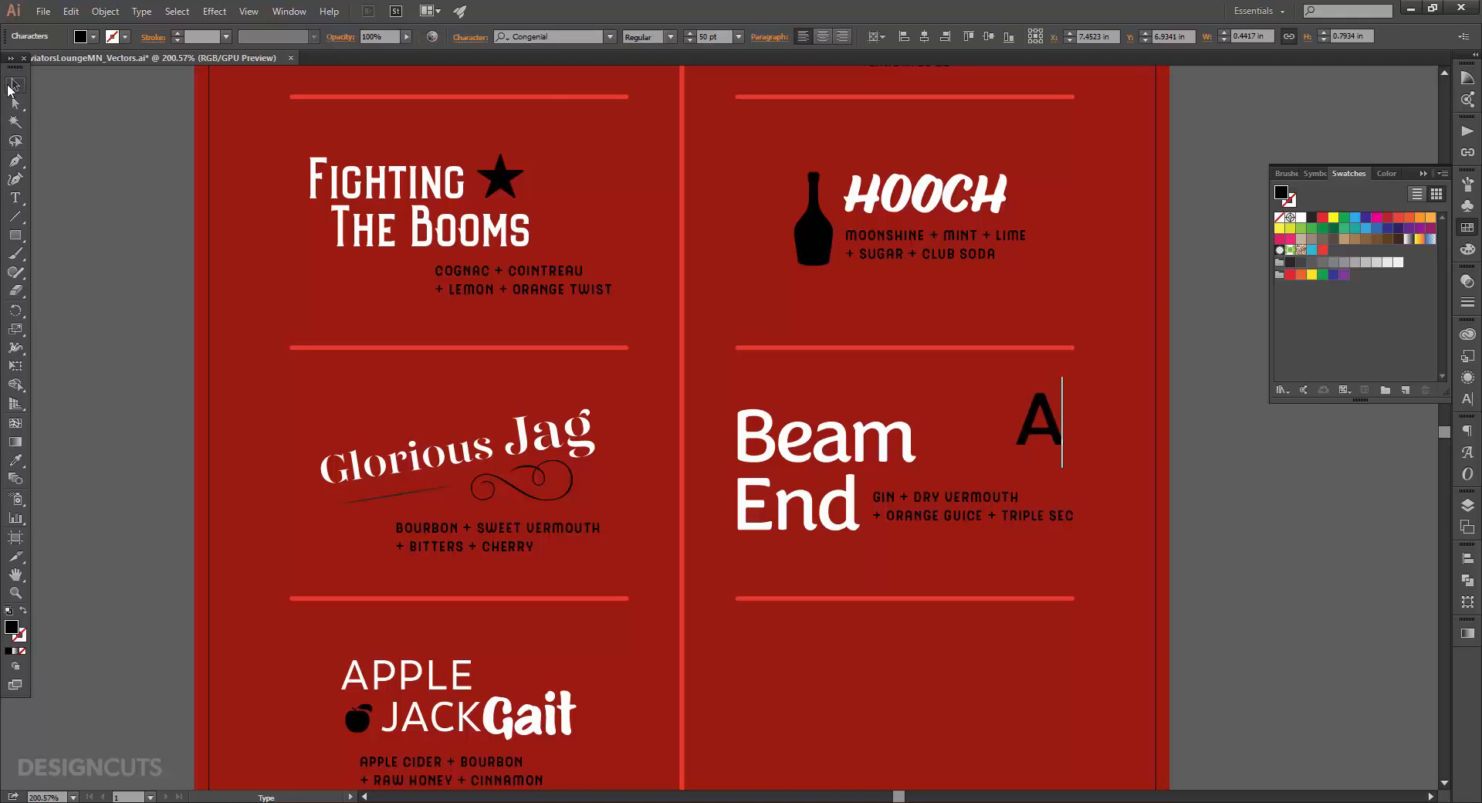
left_click(578, 36)
type("av")
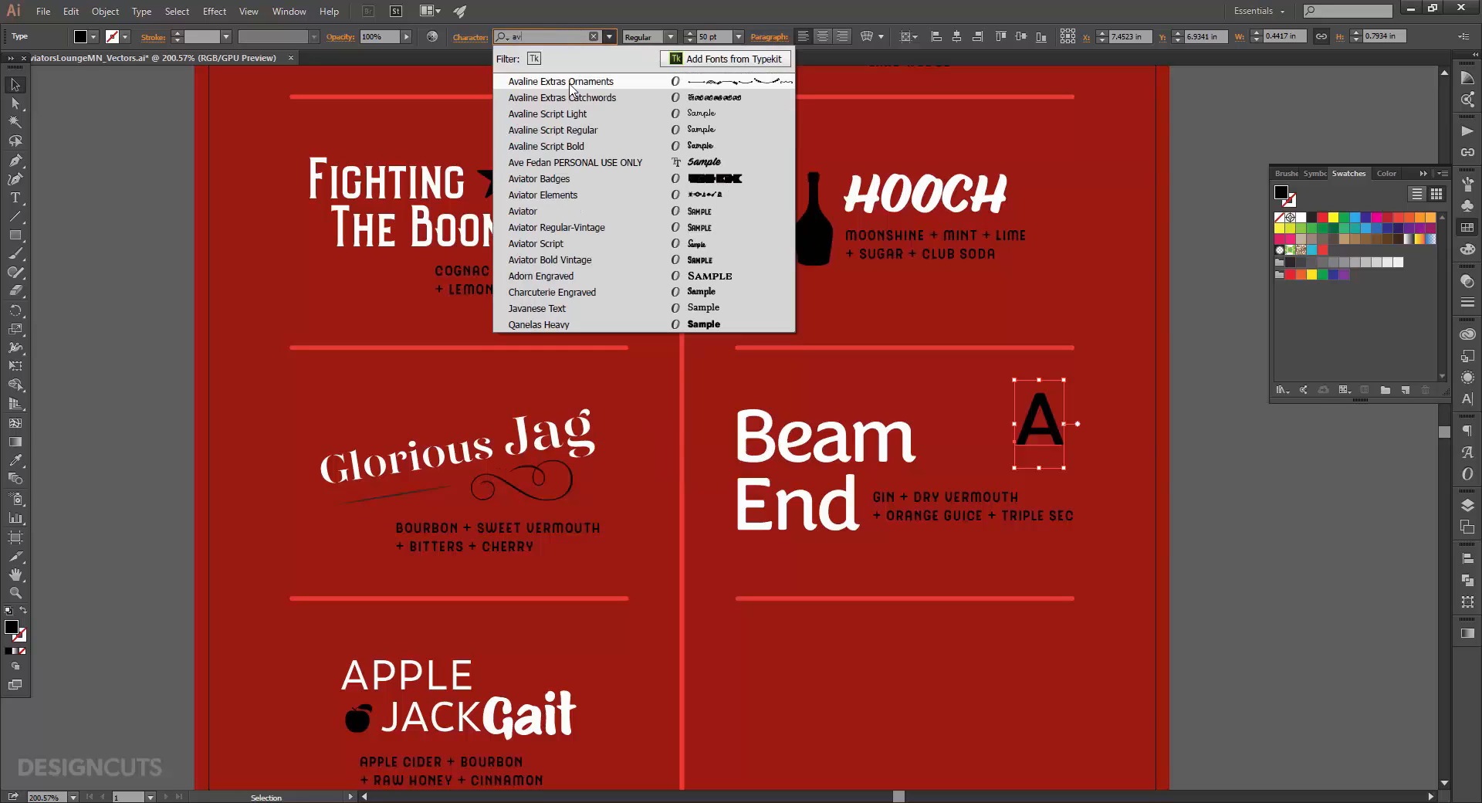
left_click(577, 193)
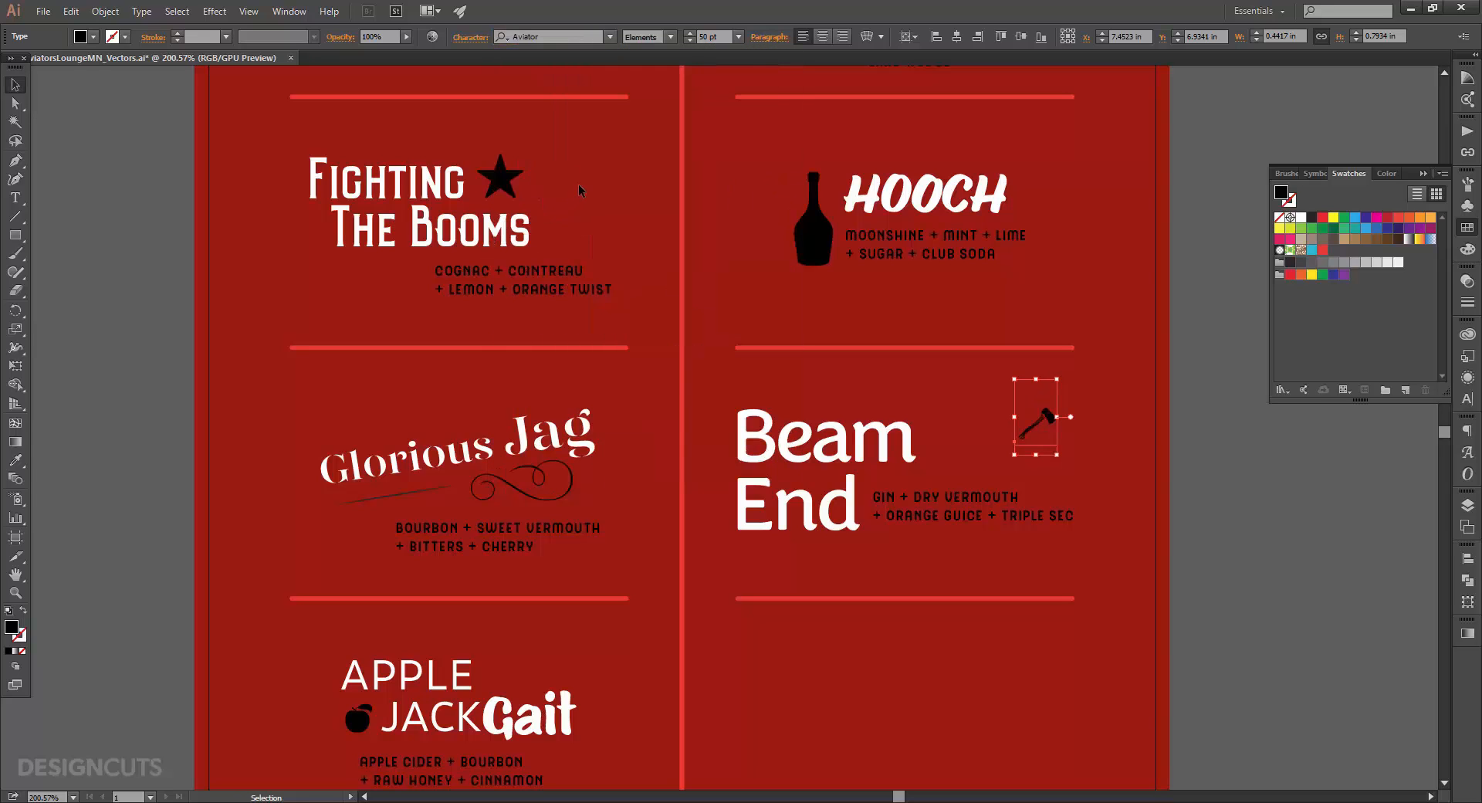
Step: Set the axe ornament's font size to 92 pt
double_click(706, 35)
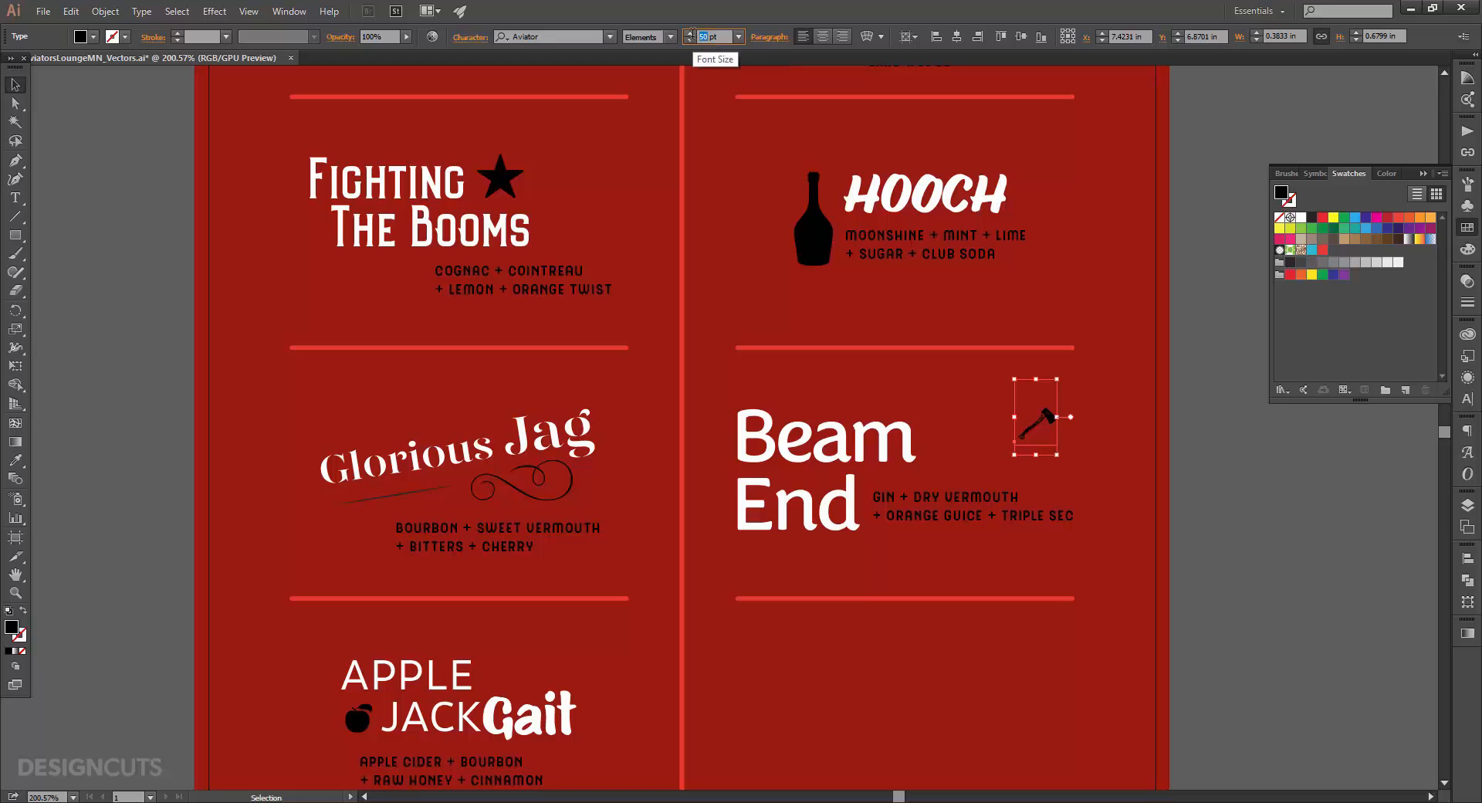
type("92")
key("Return")
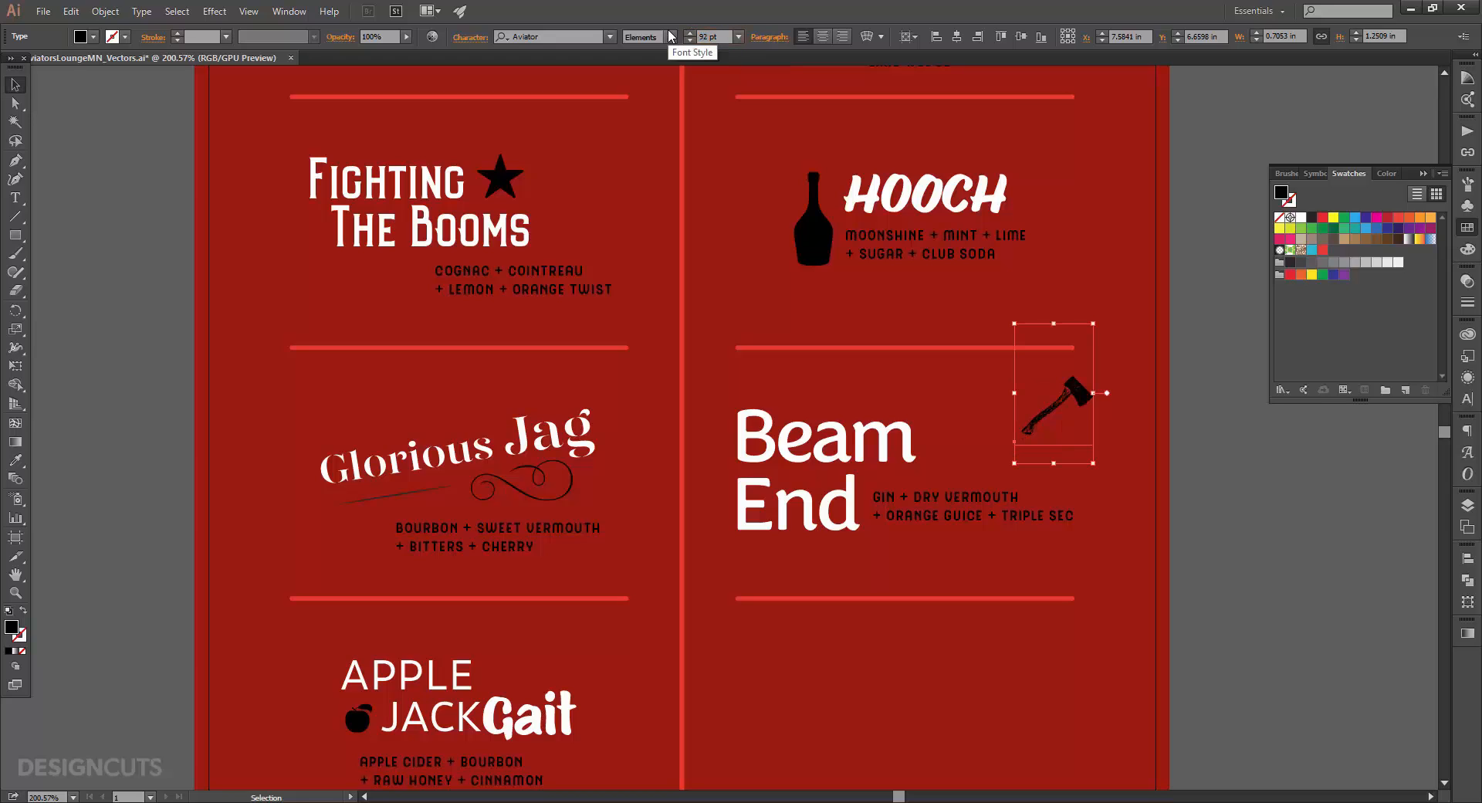
Step: Reflect the axe ornament across the vertical axis and move it left so it sits above the end of "Beam"
left_click(105, 11)
mouse_move(127, 34)
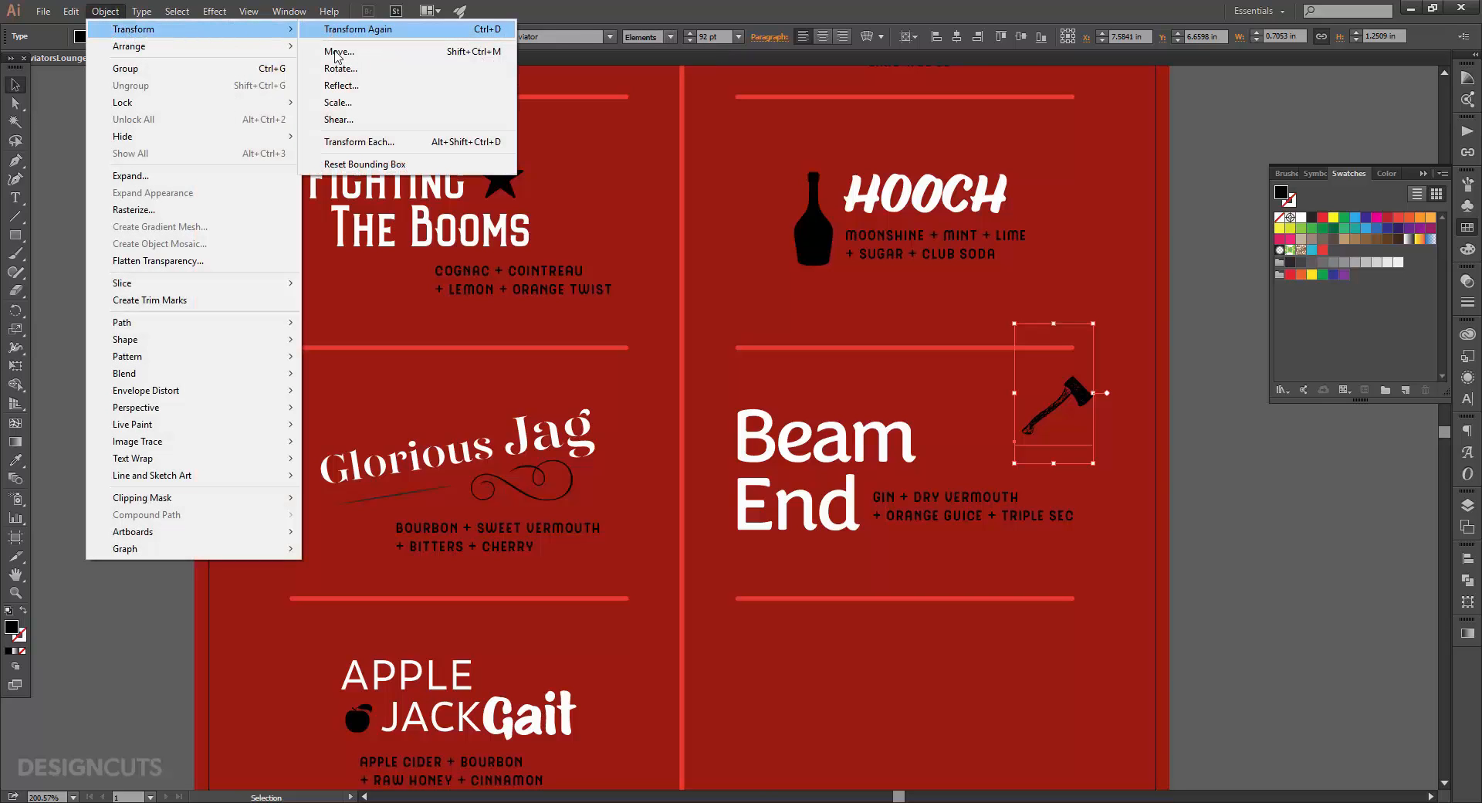
left_click(342, 86)
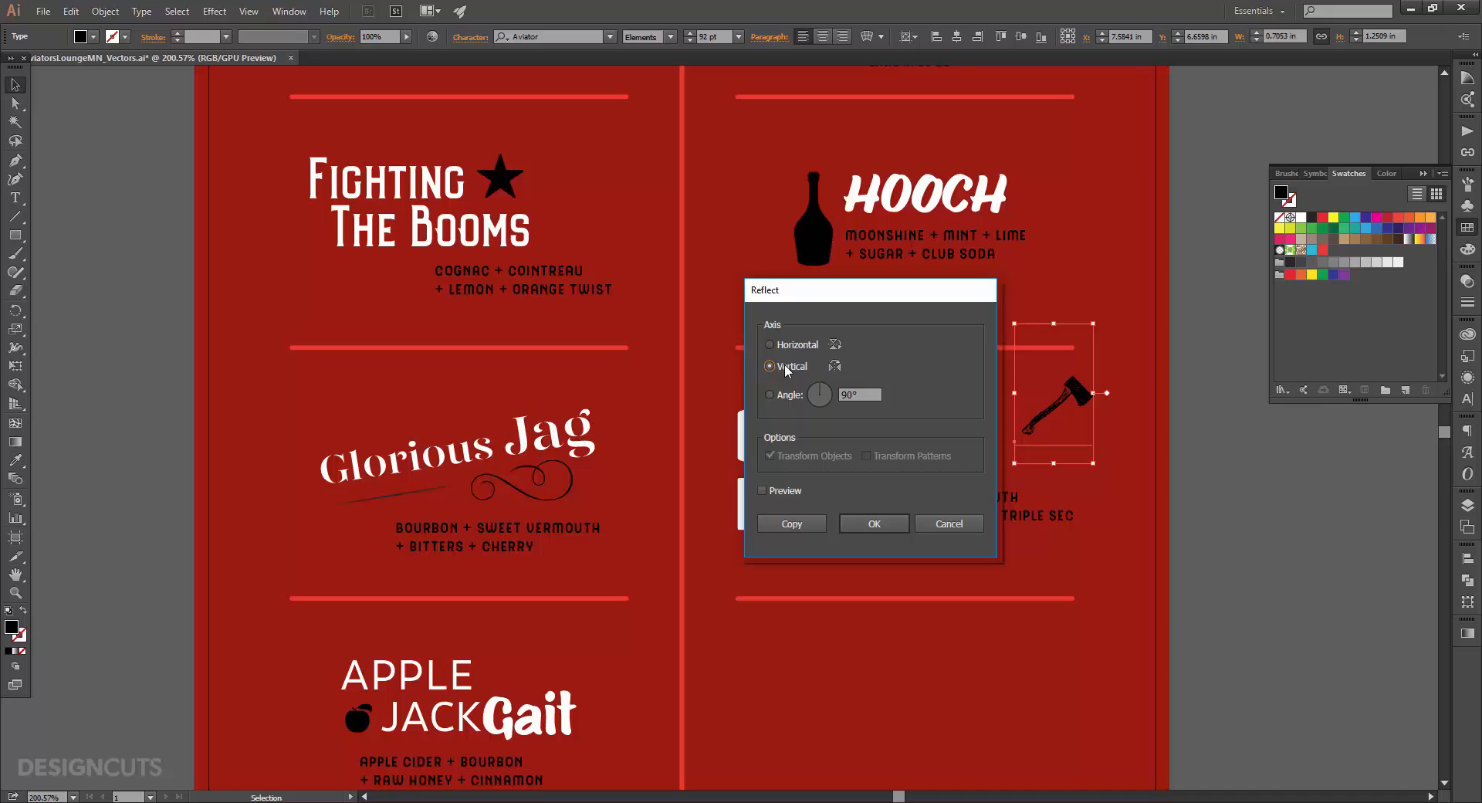
left_click(867, 525)
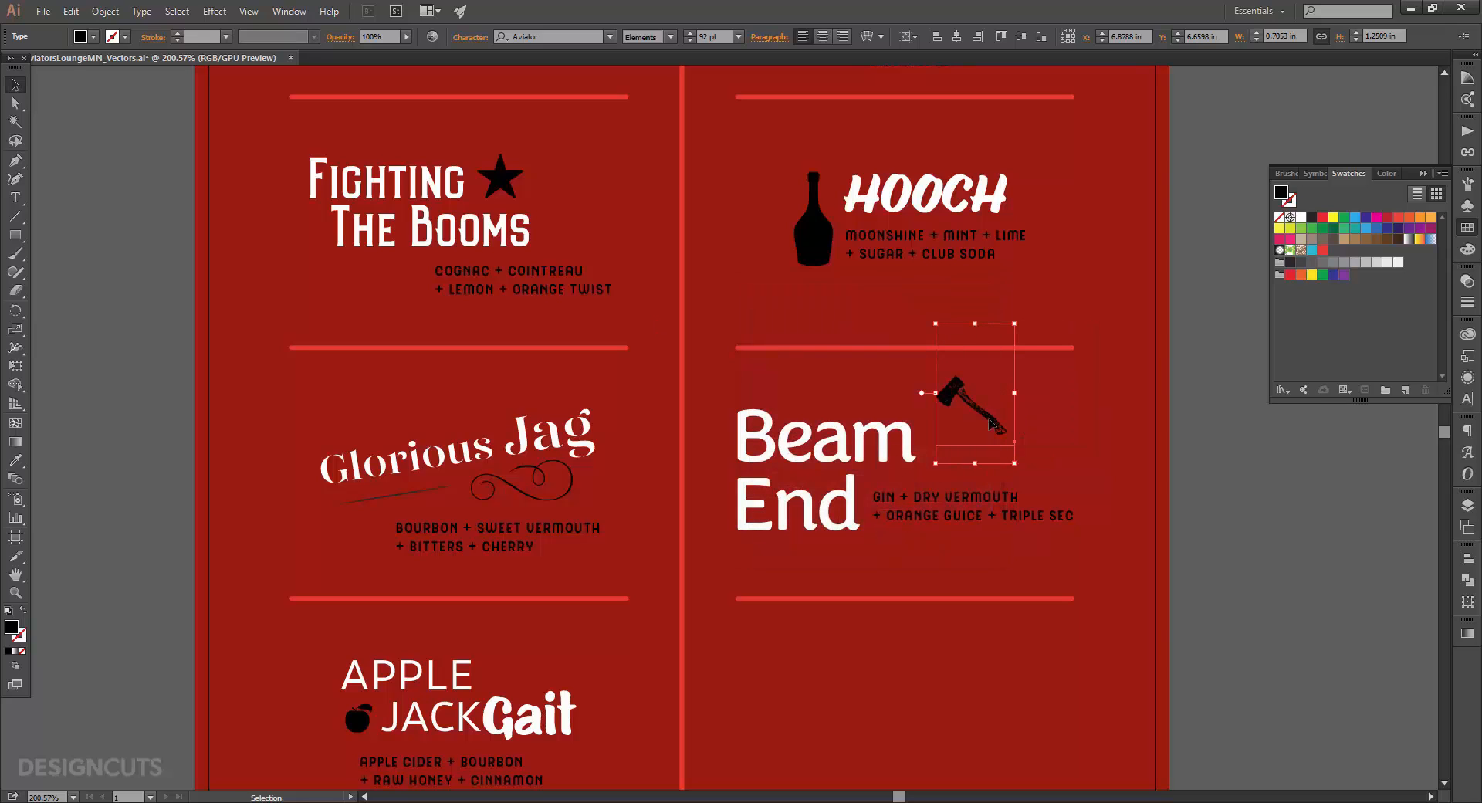
left_click_drag(990, 423, 952, 421)
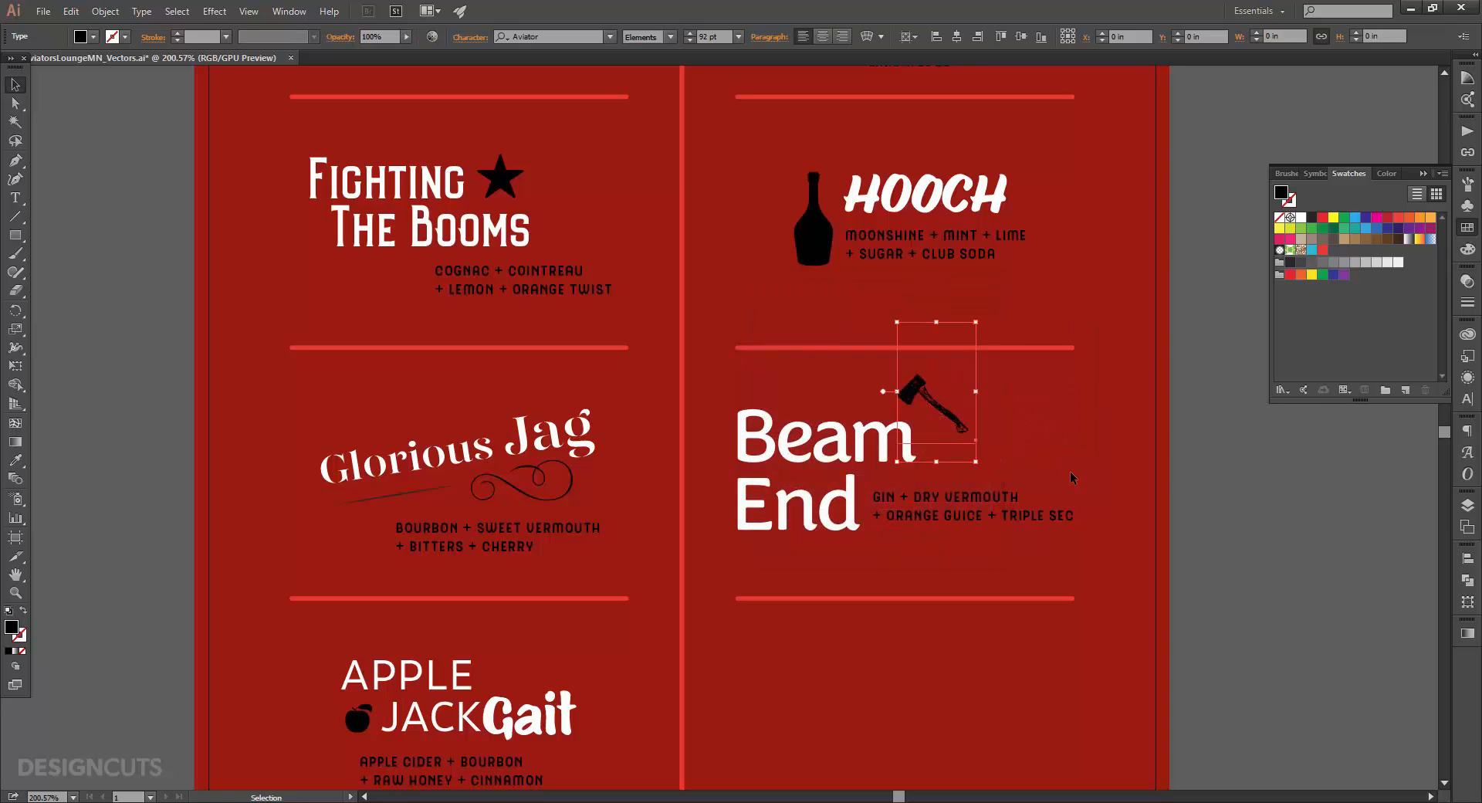
left_click(1230, 463)
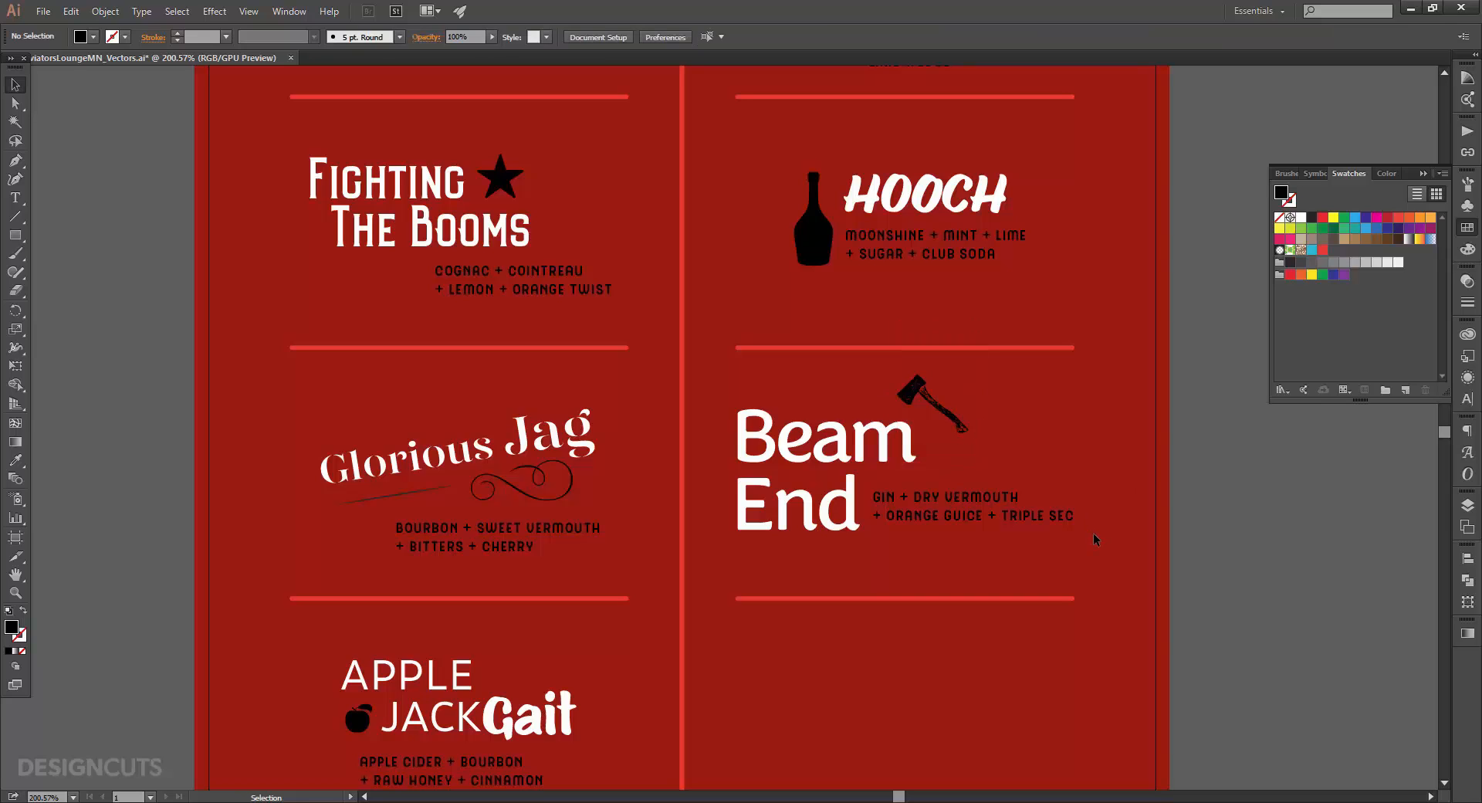
Step: Nudge the Beam End title, its ingredients and the axe ornament slightly down between the dividing lines
scroll(1093, 532, "down", 3)
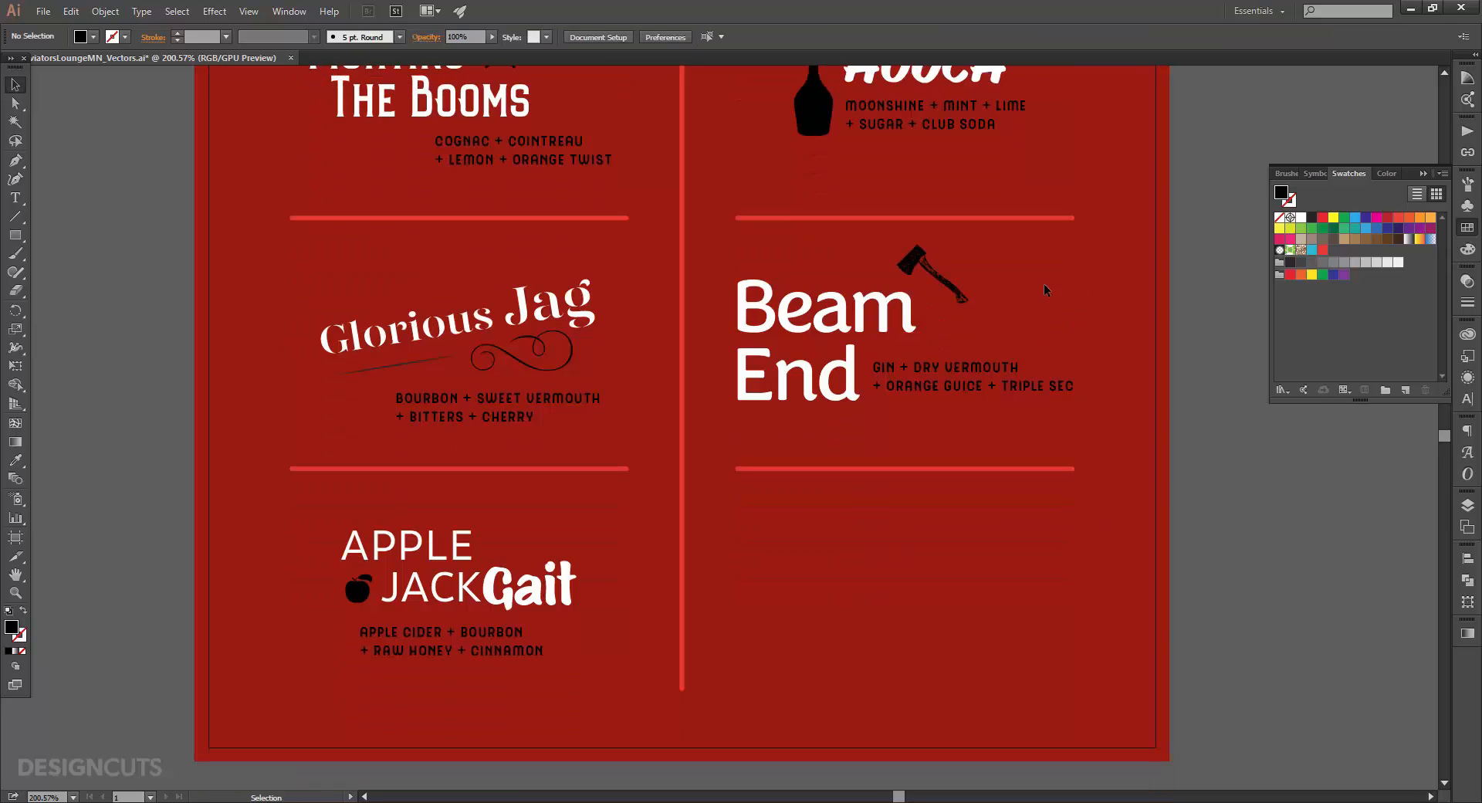
left_click(804, 387)
key("Down")
key("Down")
key("Down")
key("Down")
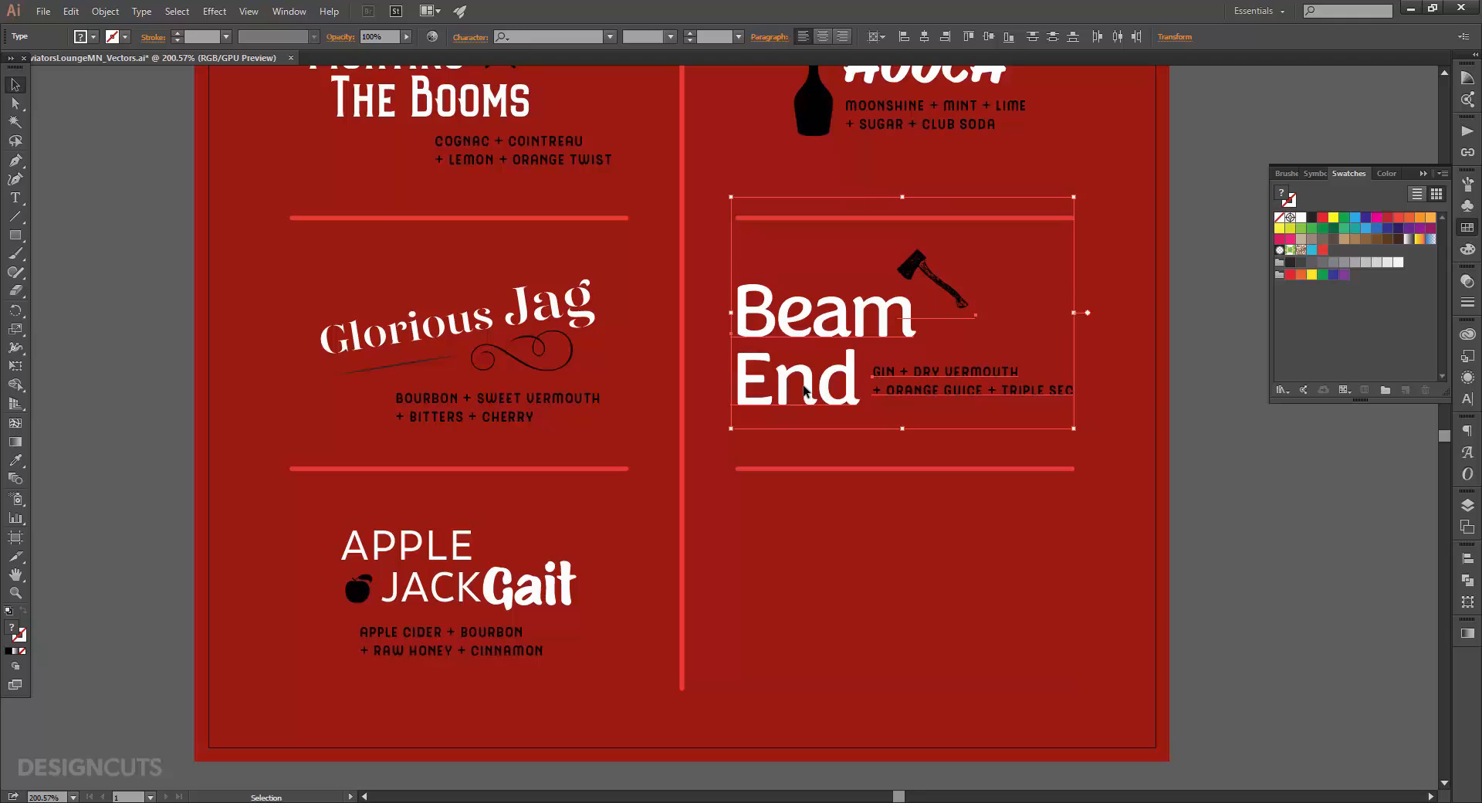
key("Up")
left_click(819, 526)
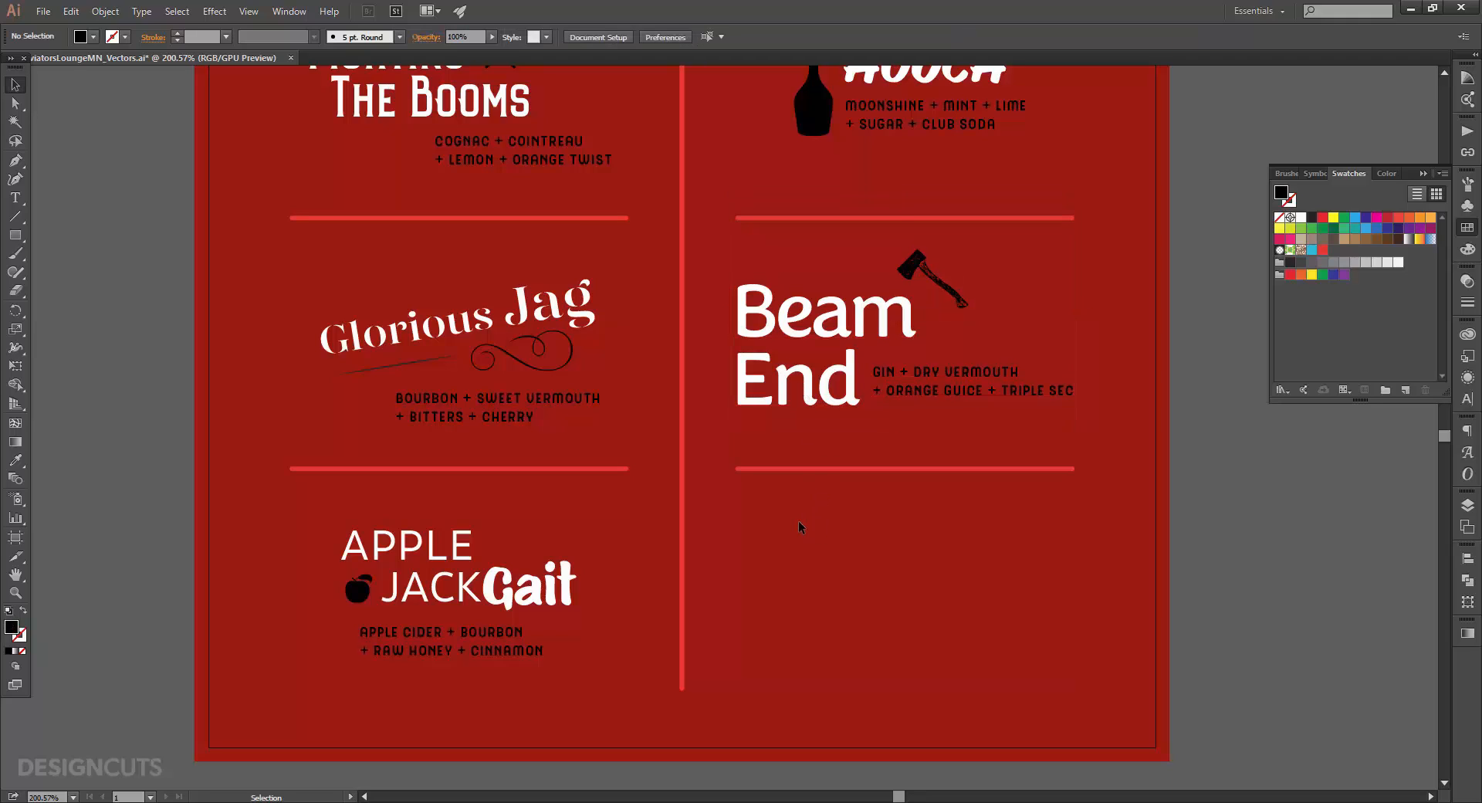
Step: Add the text "Tipsy Doodle" on two lines beneath the last dividing line of the right column, with "Doodle" indented by spaces
key("t")
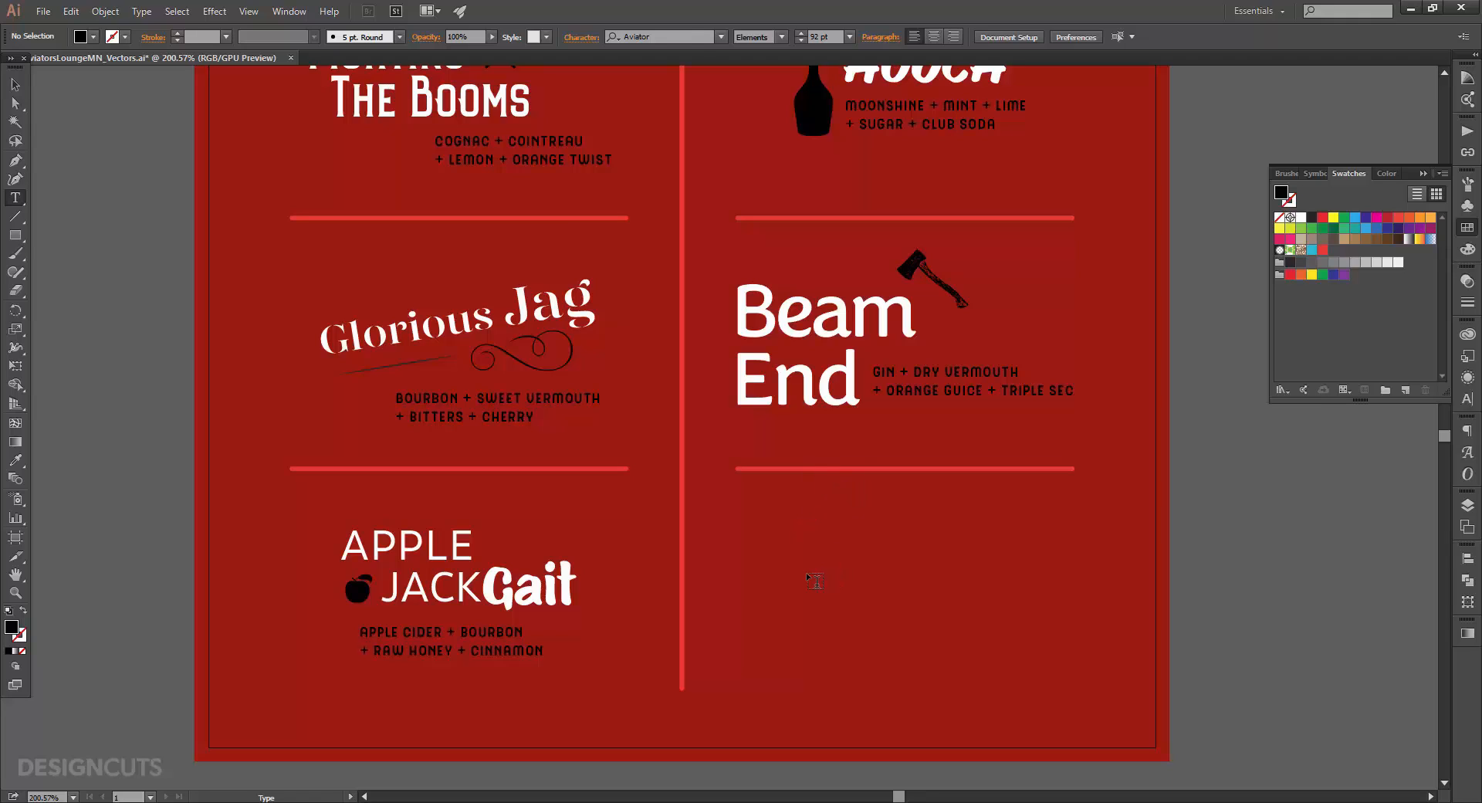
left_click(806, 573)
type("abc")
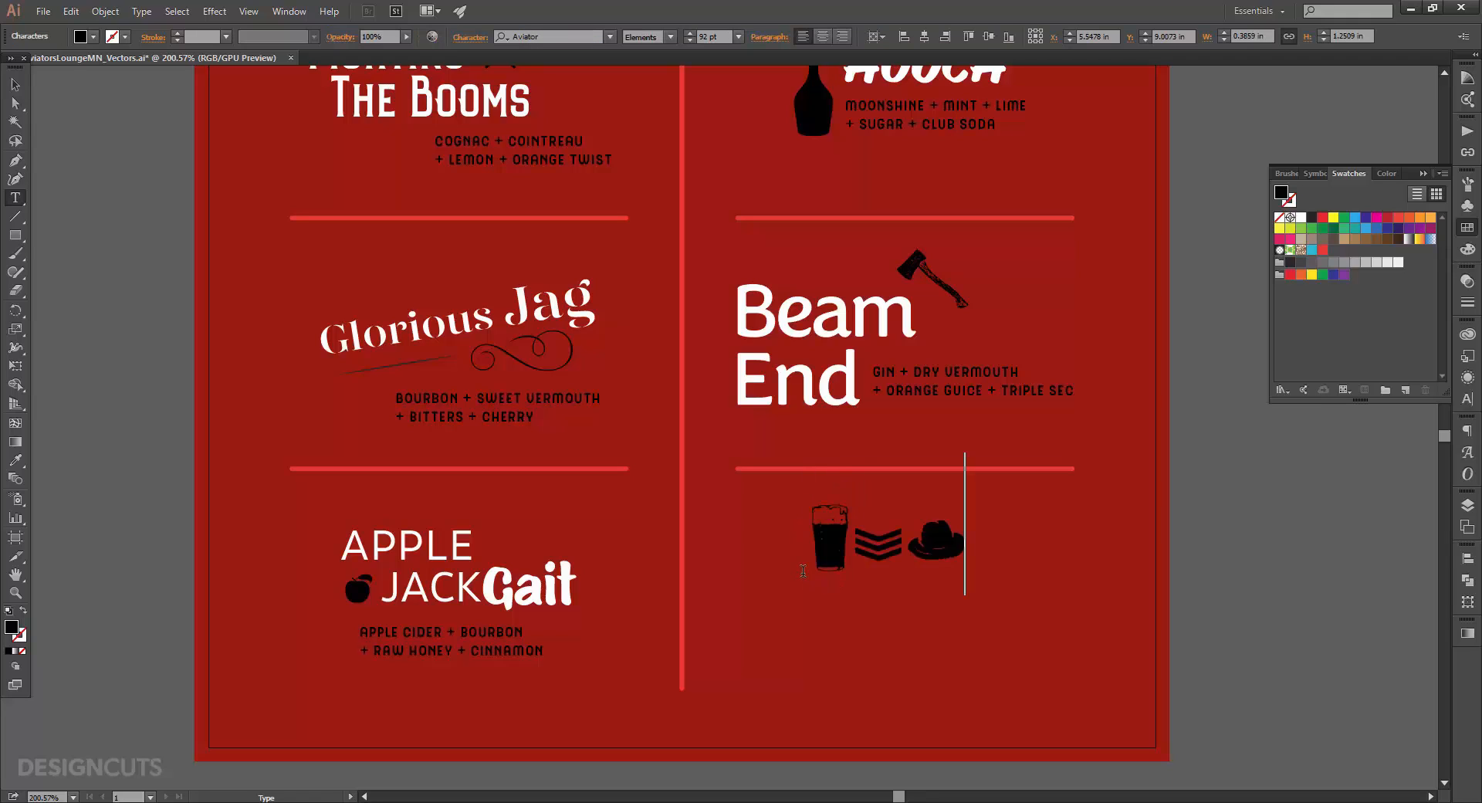
type("de")
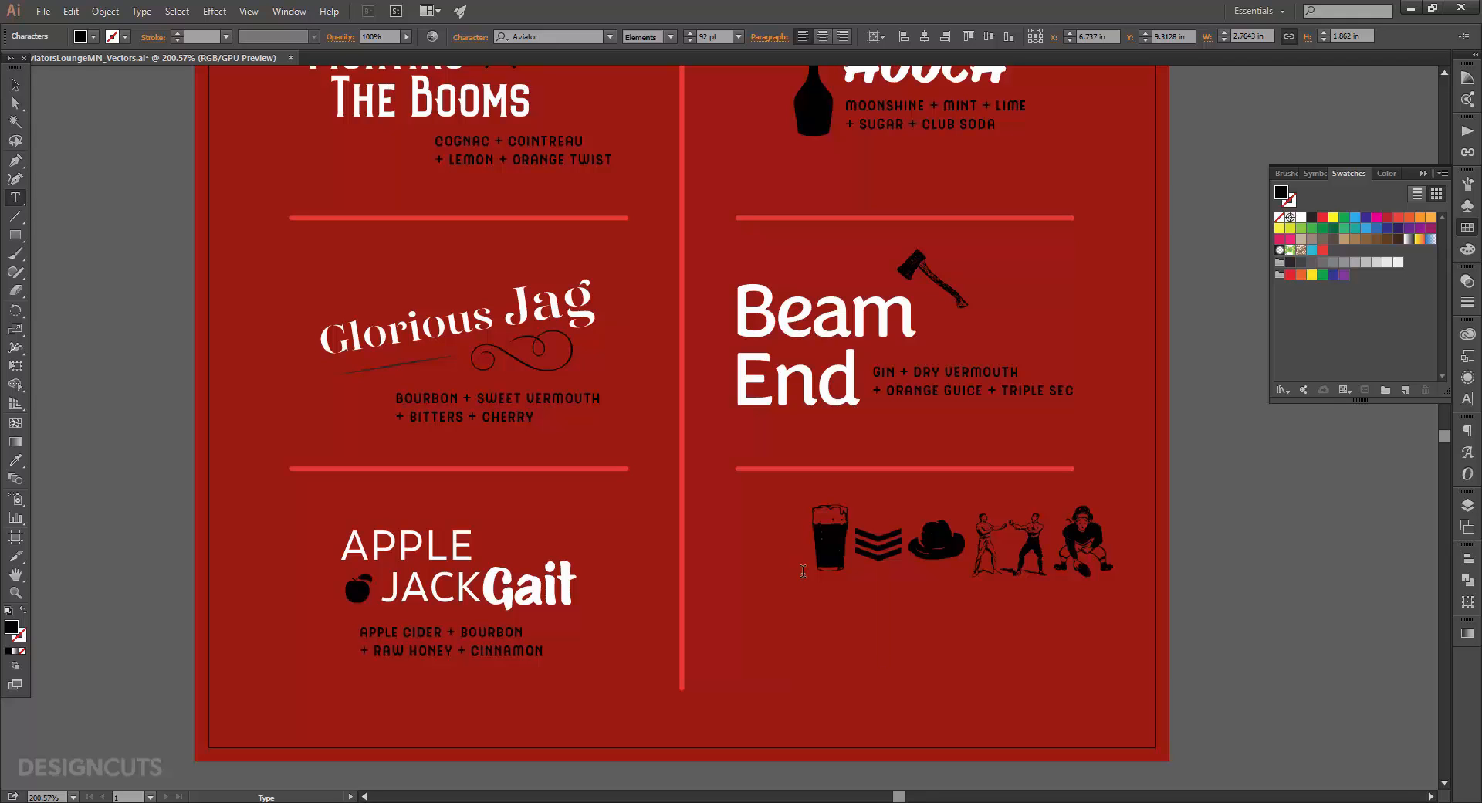
scroll(802, 571, "right", 6)
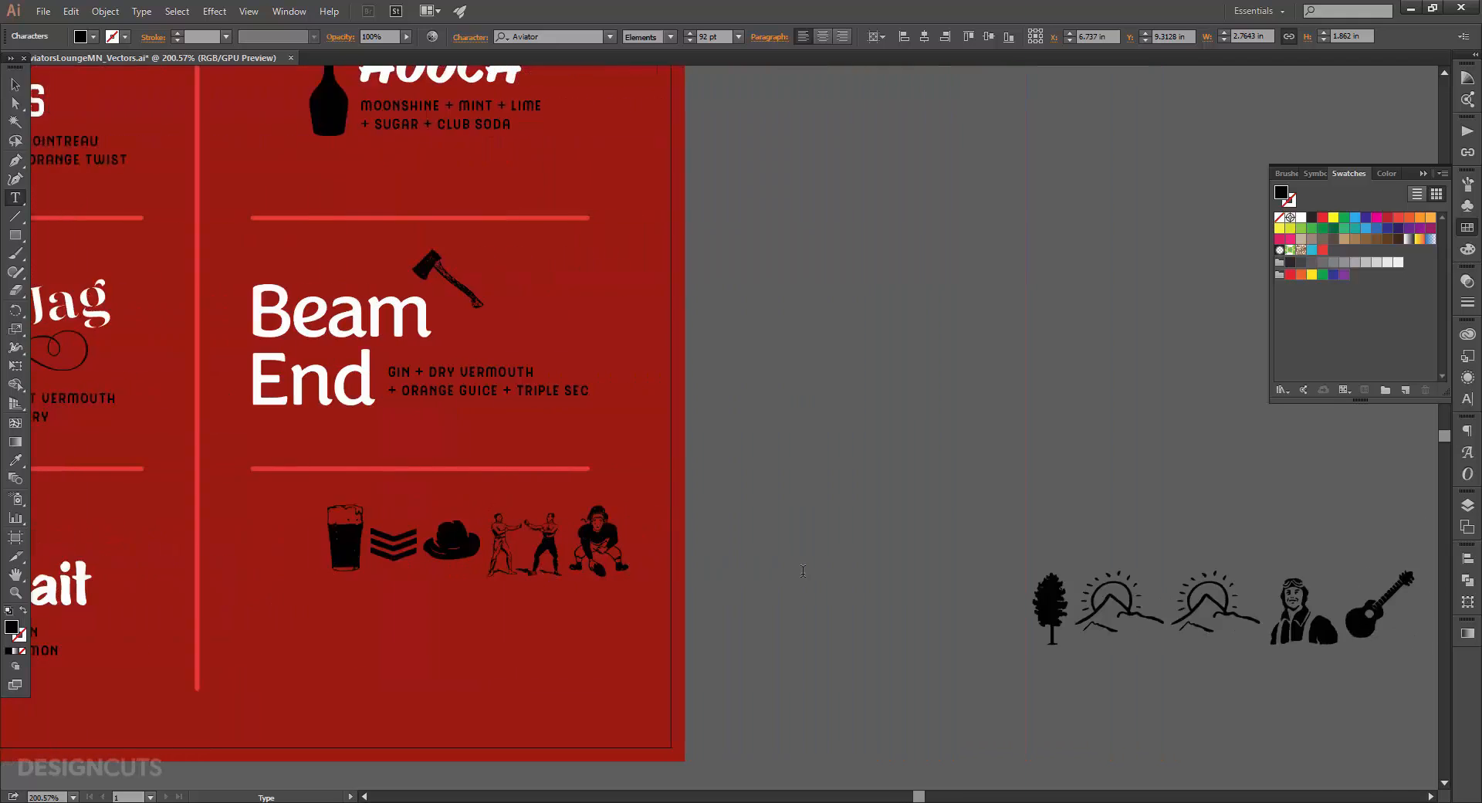
scroll(803, 571, "right", 2)
key("Escape")
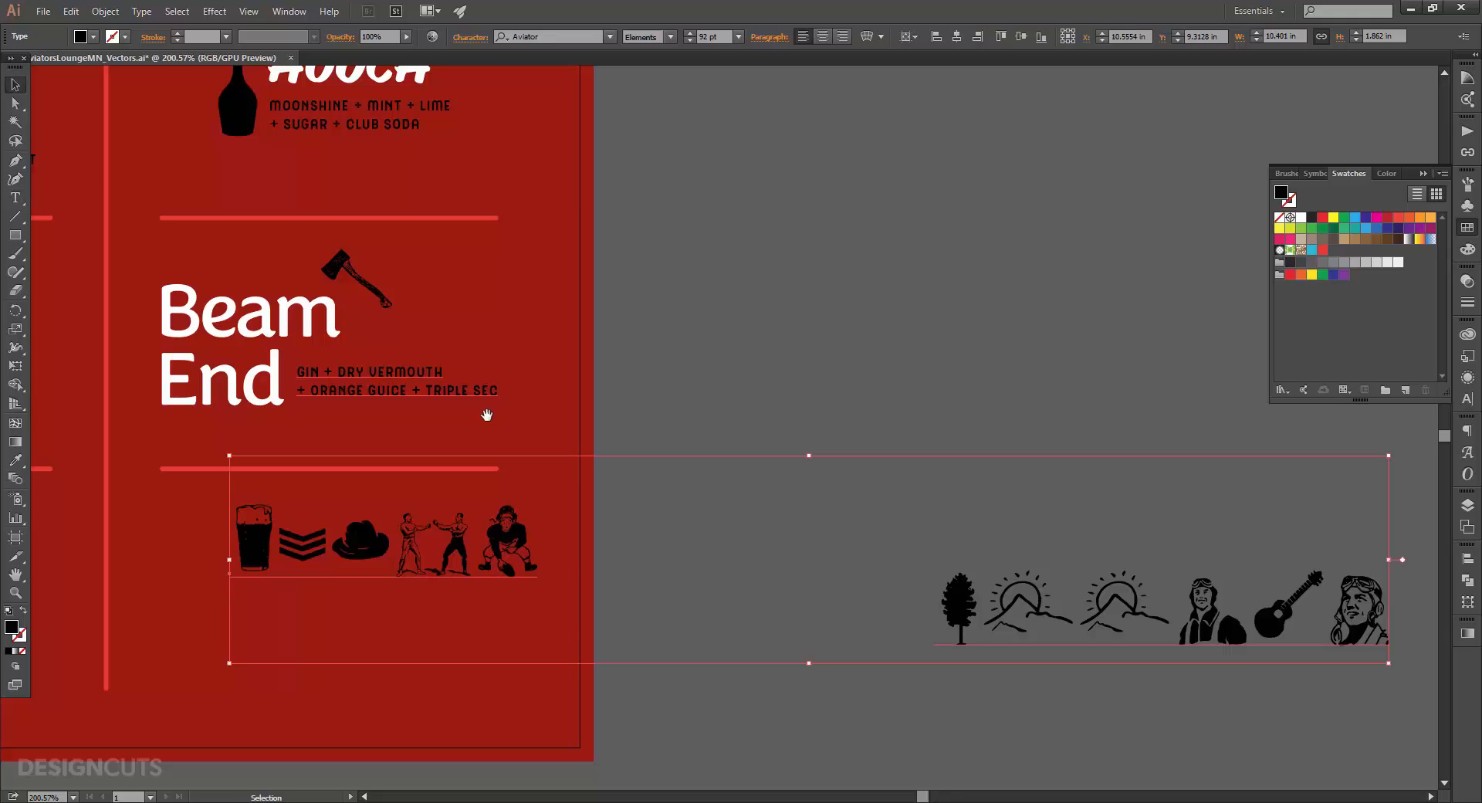
Step: Set the font of the new two-line title below Beam End to Spumante
scroll(803, 571, "left", 6)
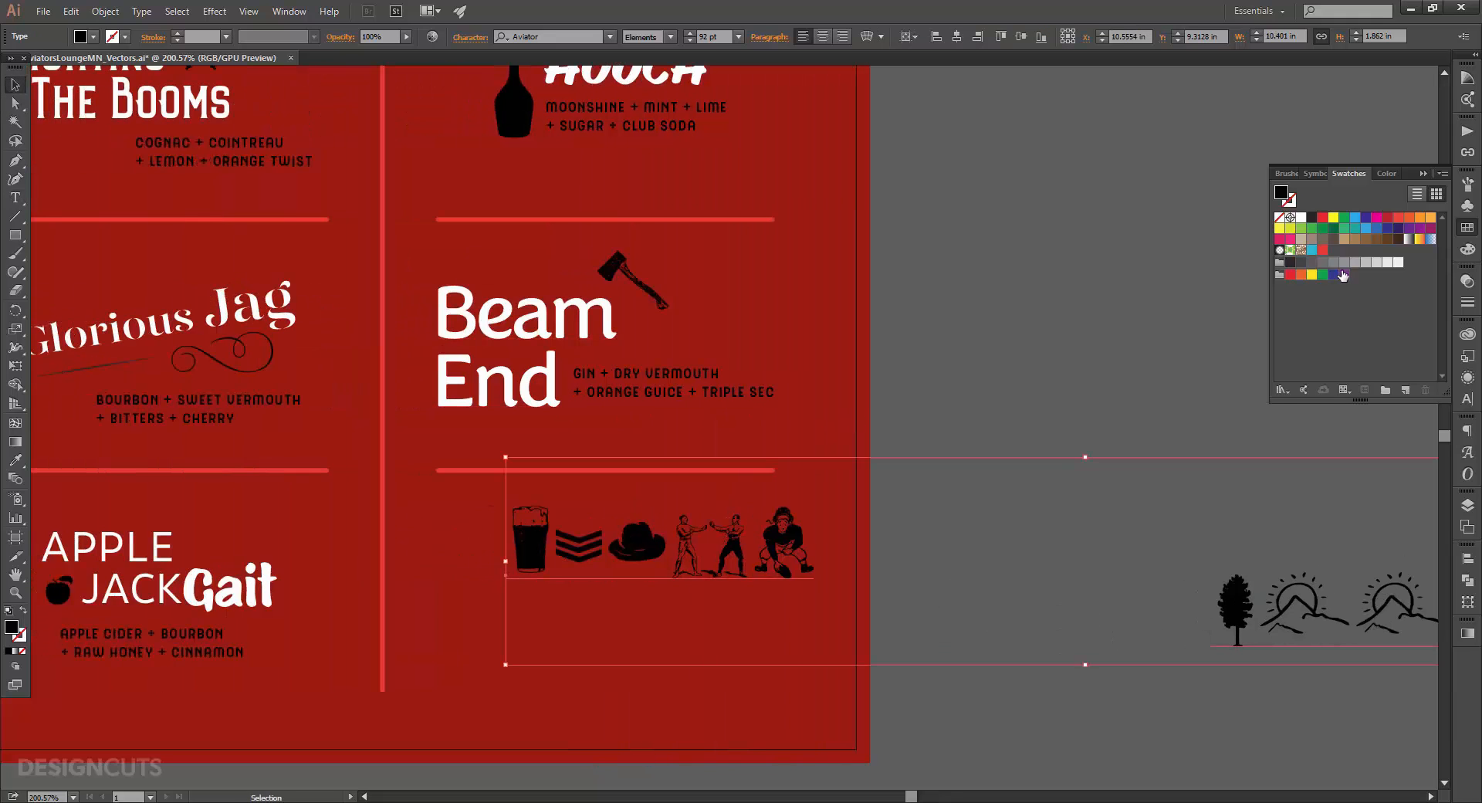
left_click(1467, 398)
left_click(1335, 366)
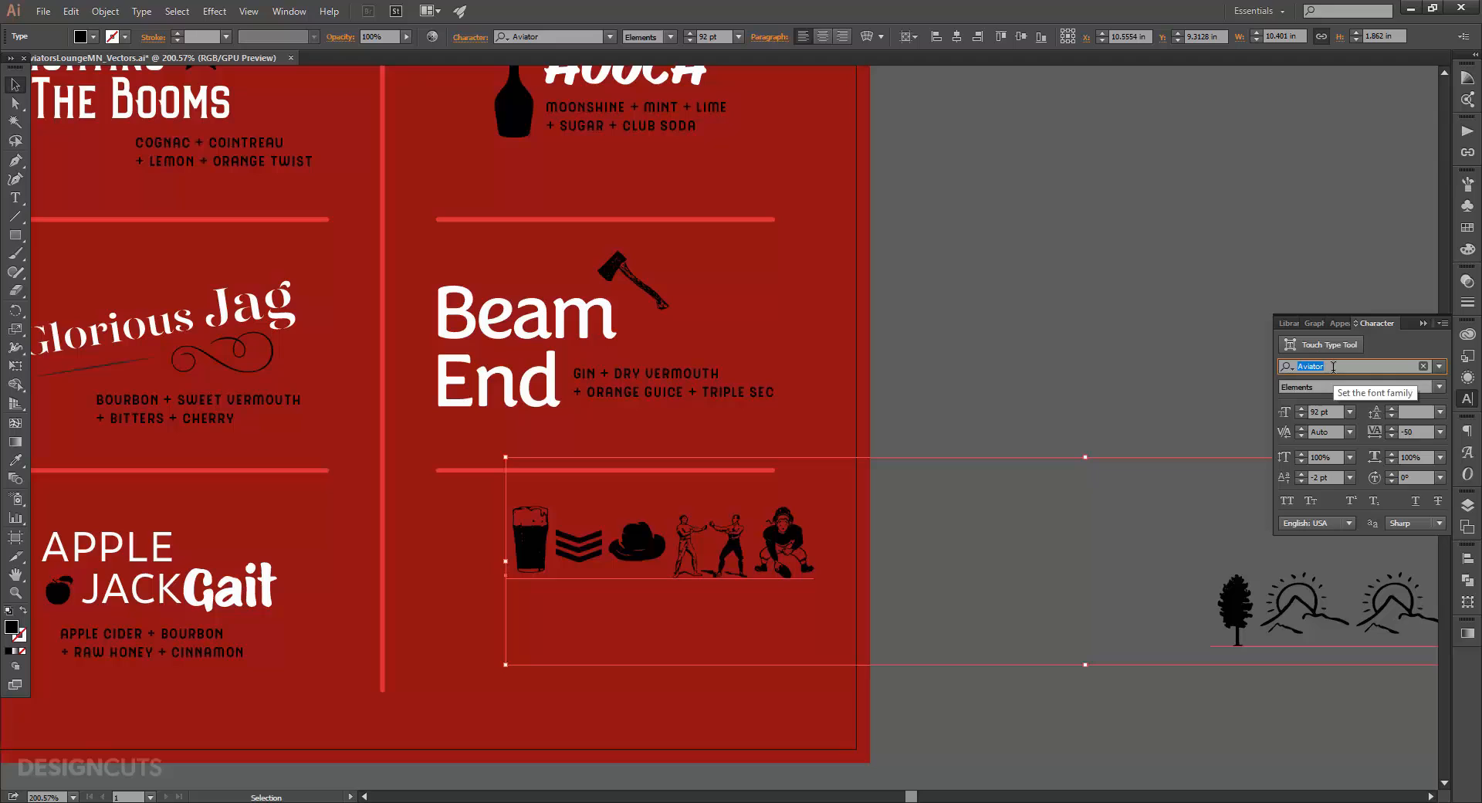
type("spu")
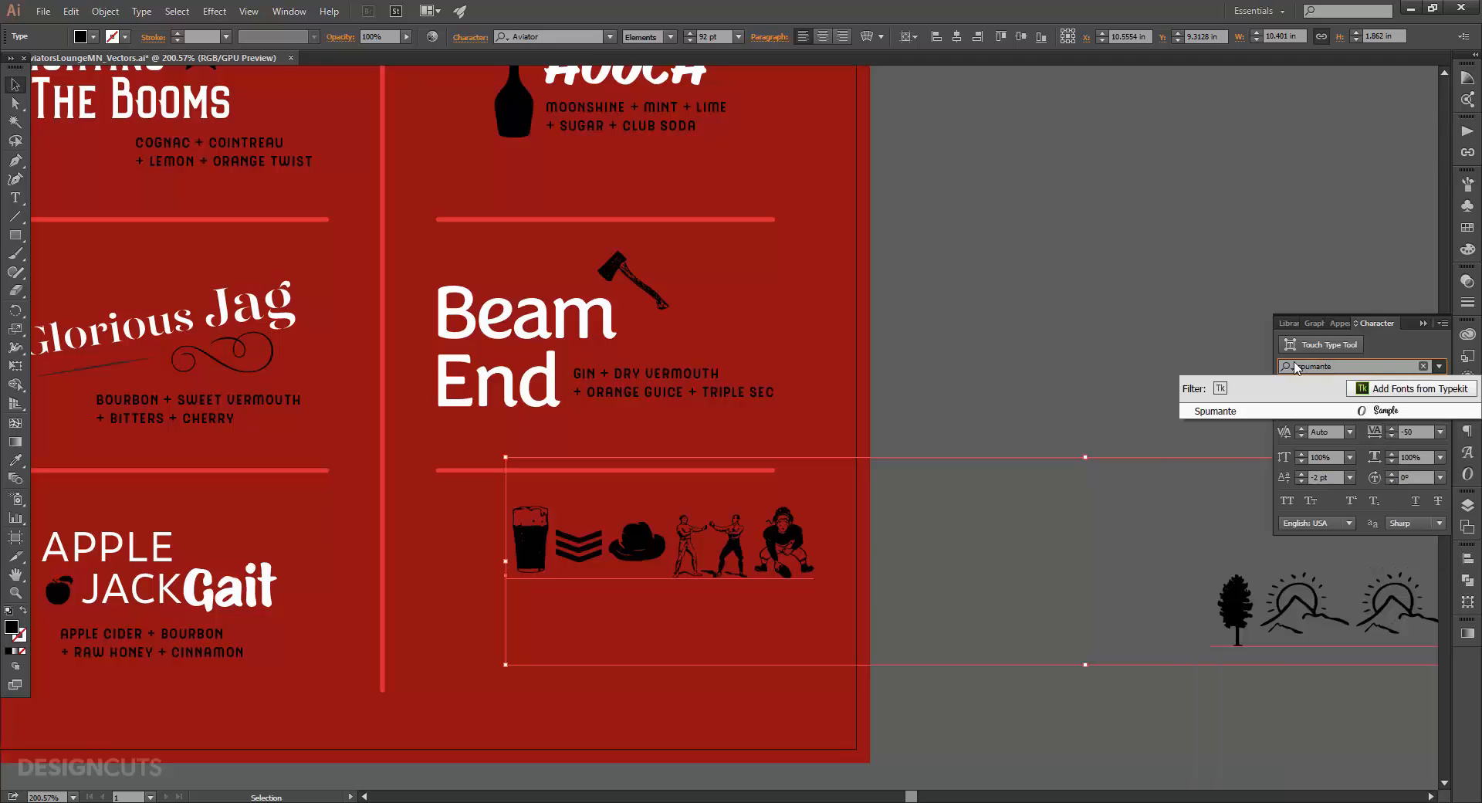
left_click(1235, 411)
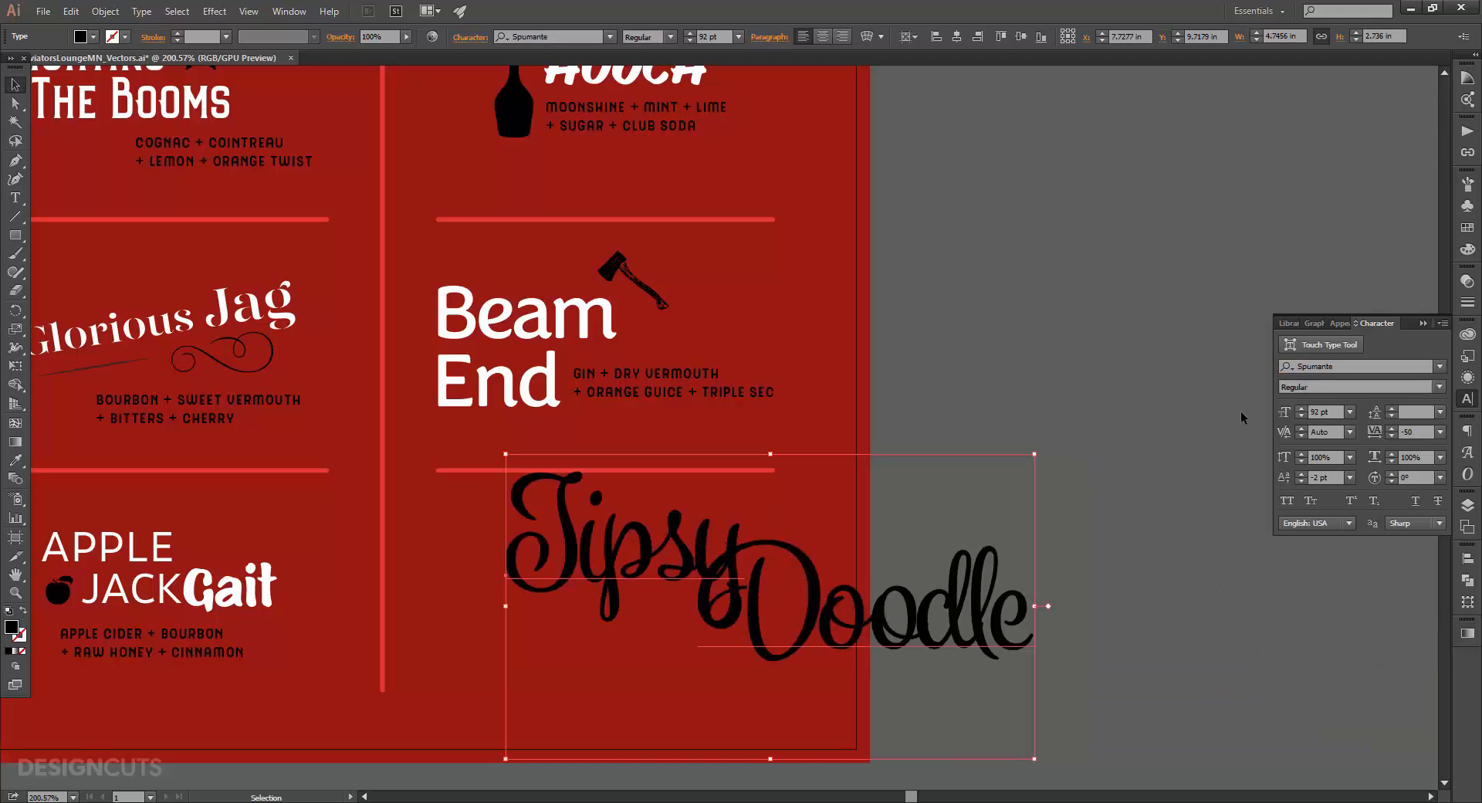
Step: Set the Tipsy Doodle title's font size to 40 pt, leading to 46 pt and tracking to -25
left_click(1289, 415)
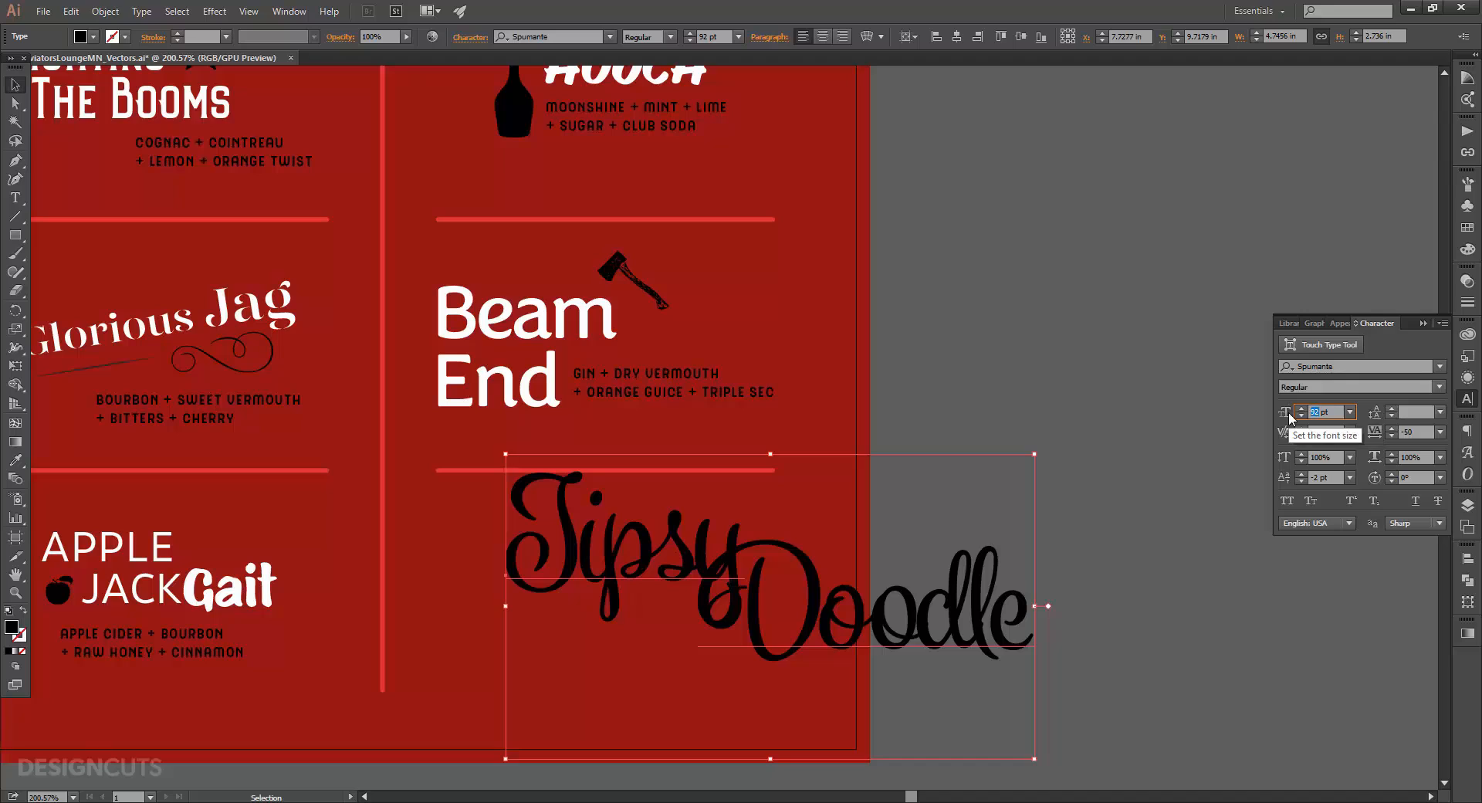
type("40")
key("Return")
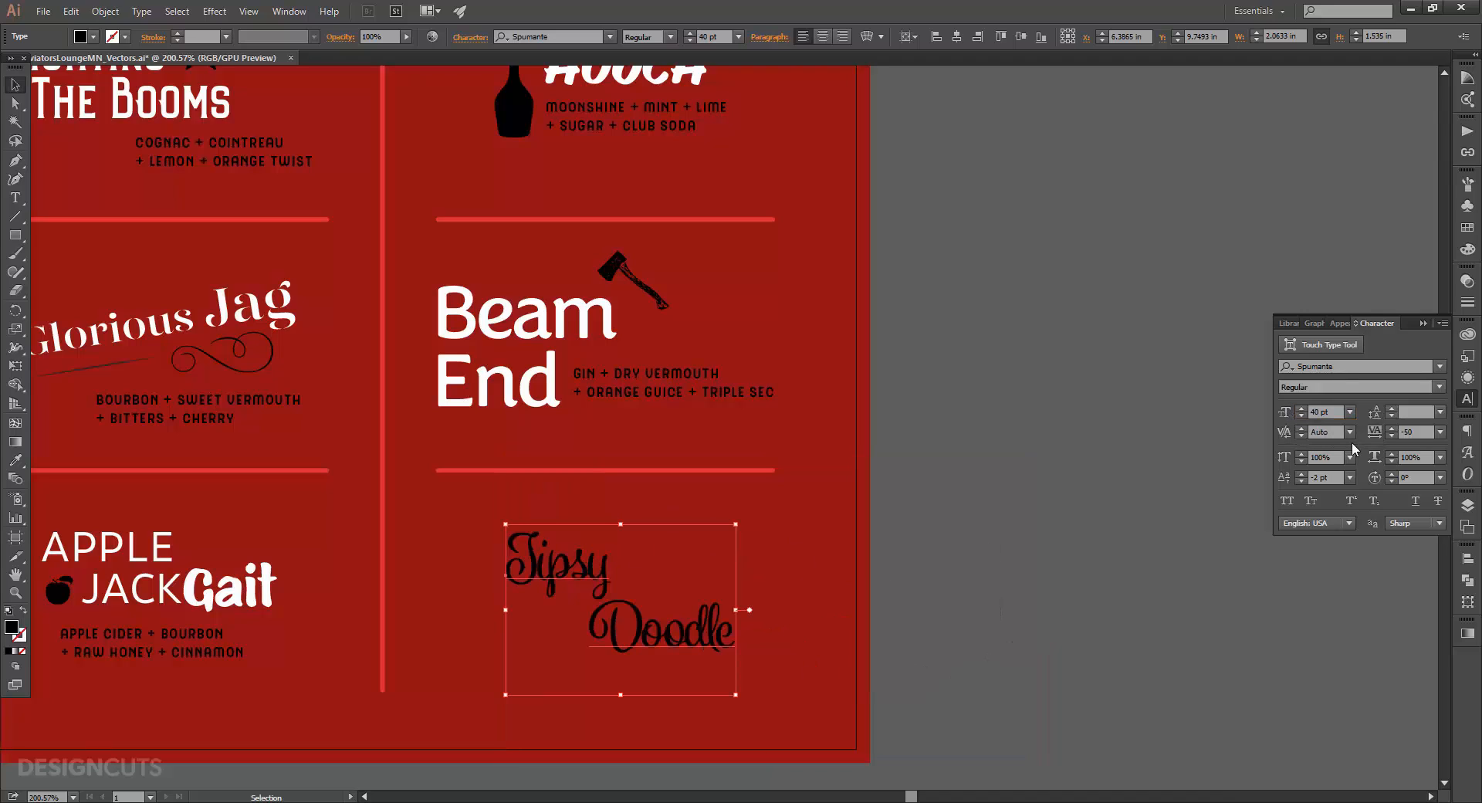
left_click(1412, 409)
type("46")
key("Return")
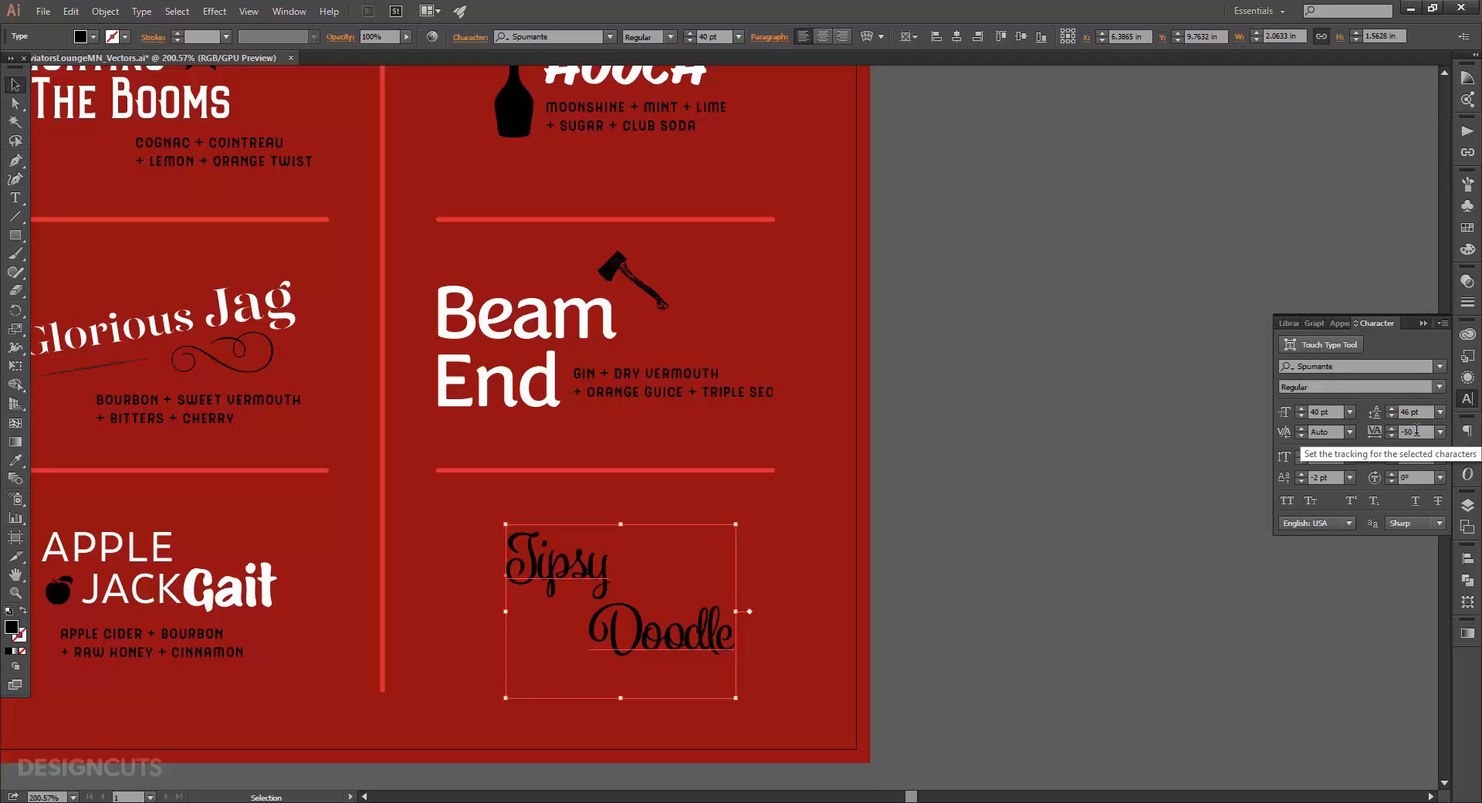
left_click(1397, 431)
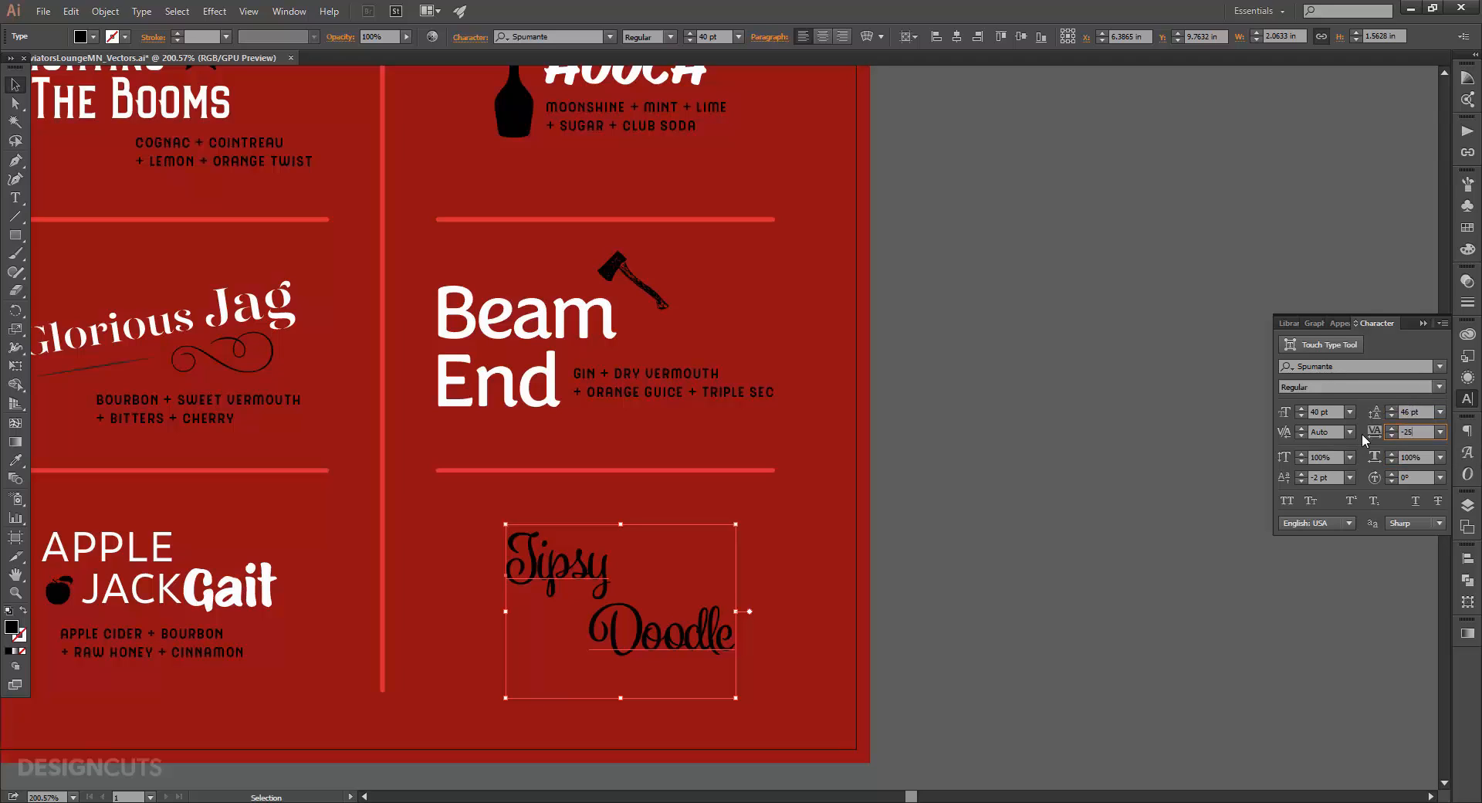
key("Return")
Step: Fill the Tipsy Doodle title with white
left_click_drag(828, 495, 1015, 503)
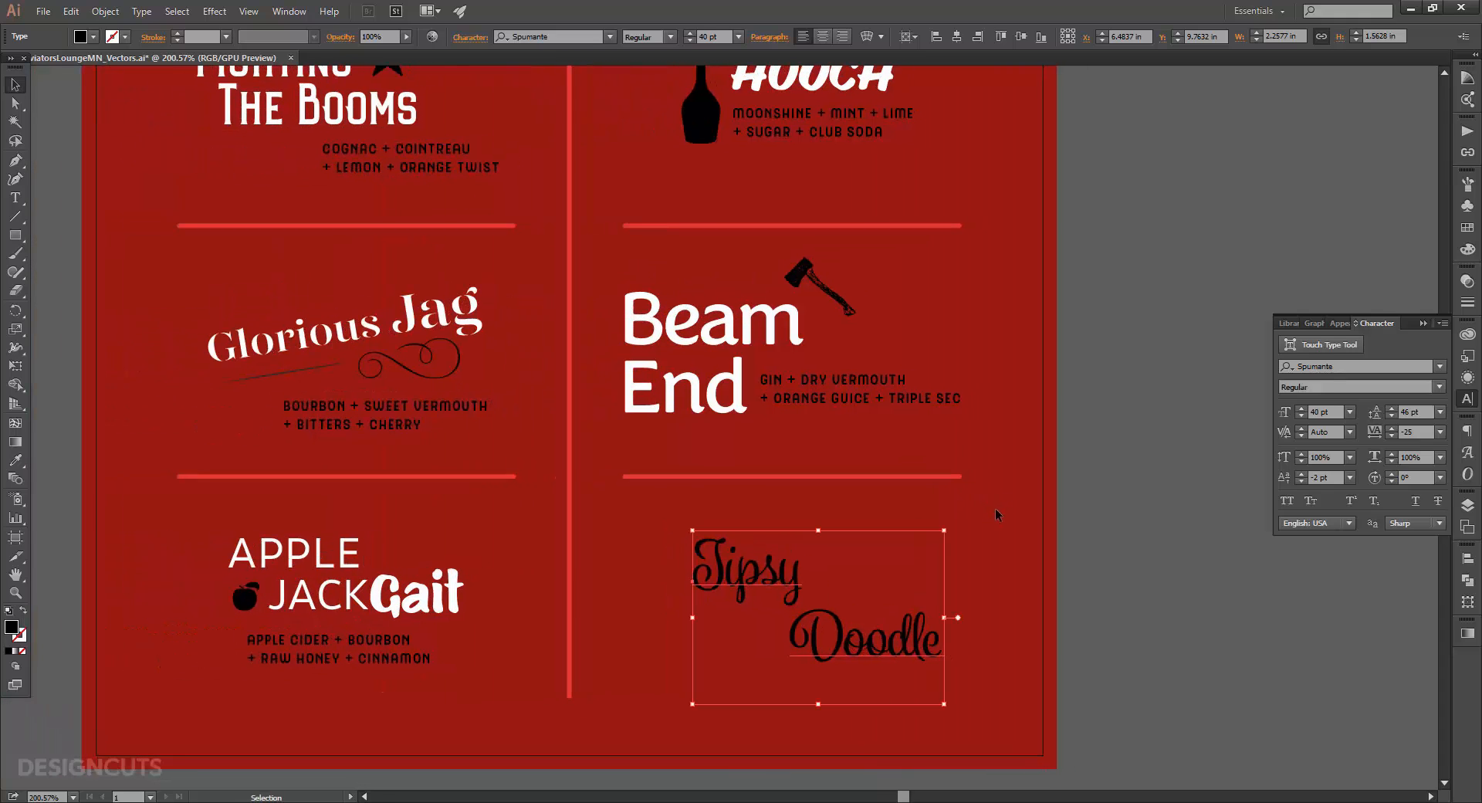
left_click(1466, 228)
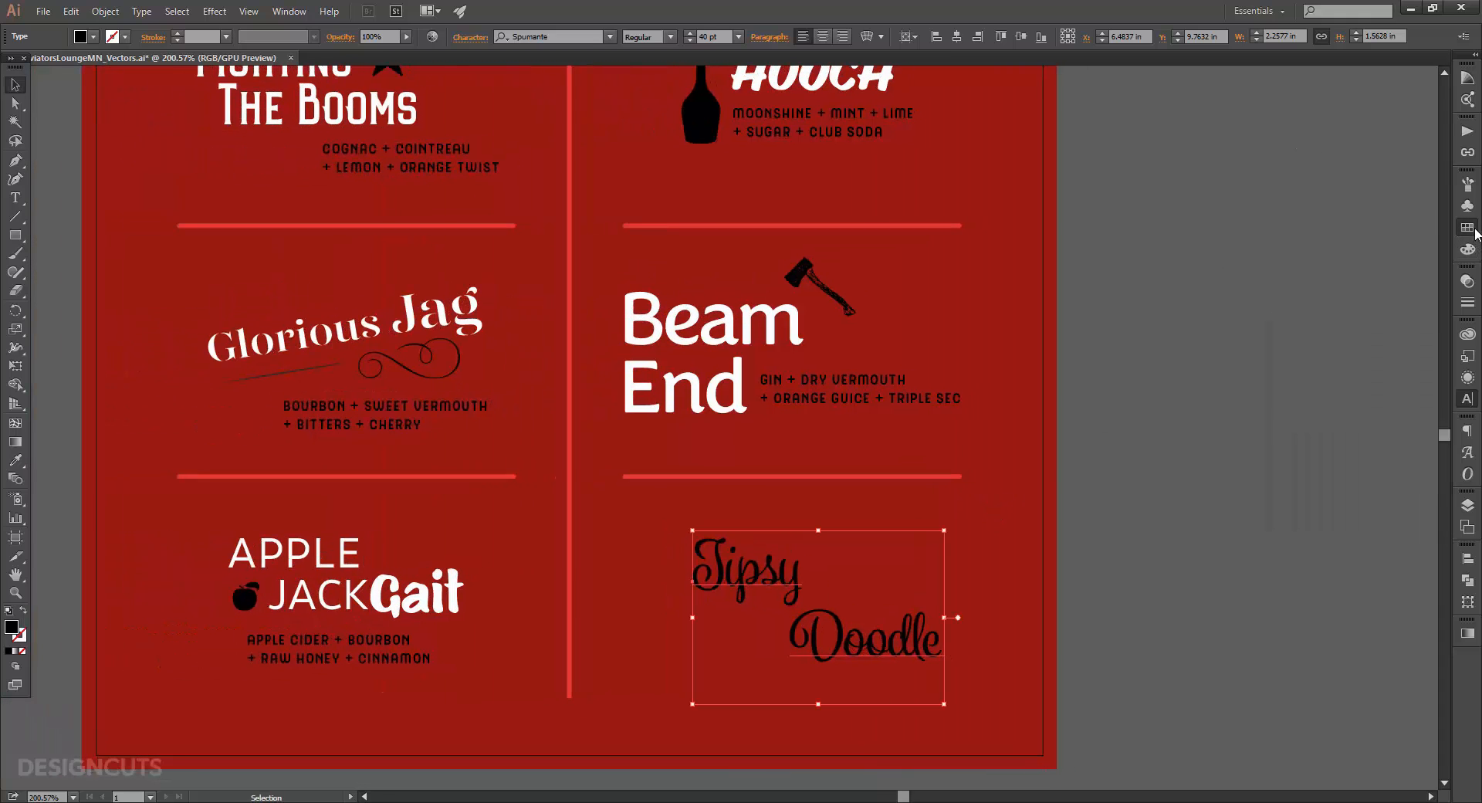
left_click(1301, 218)
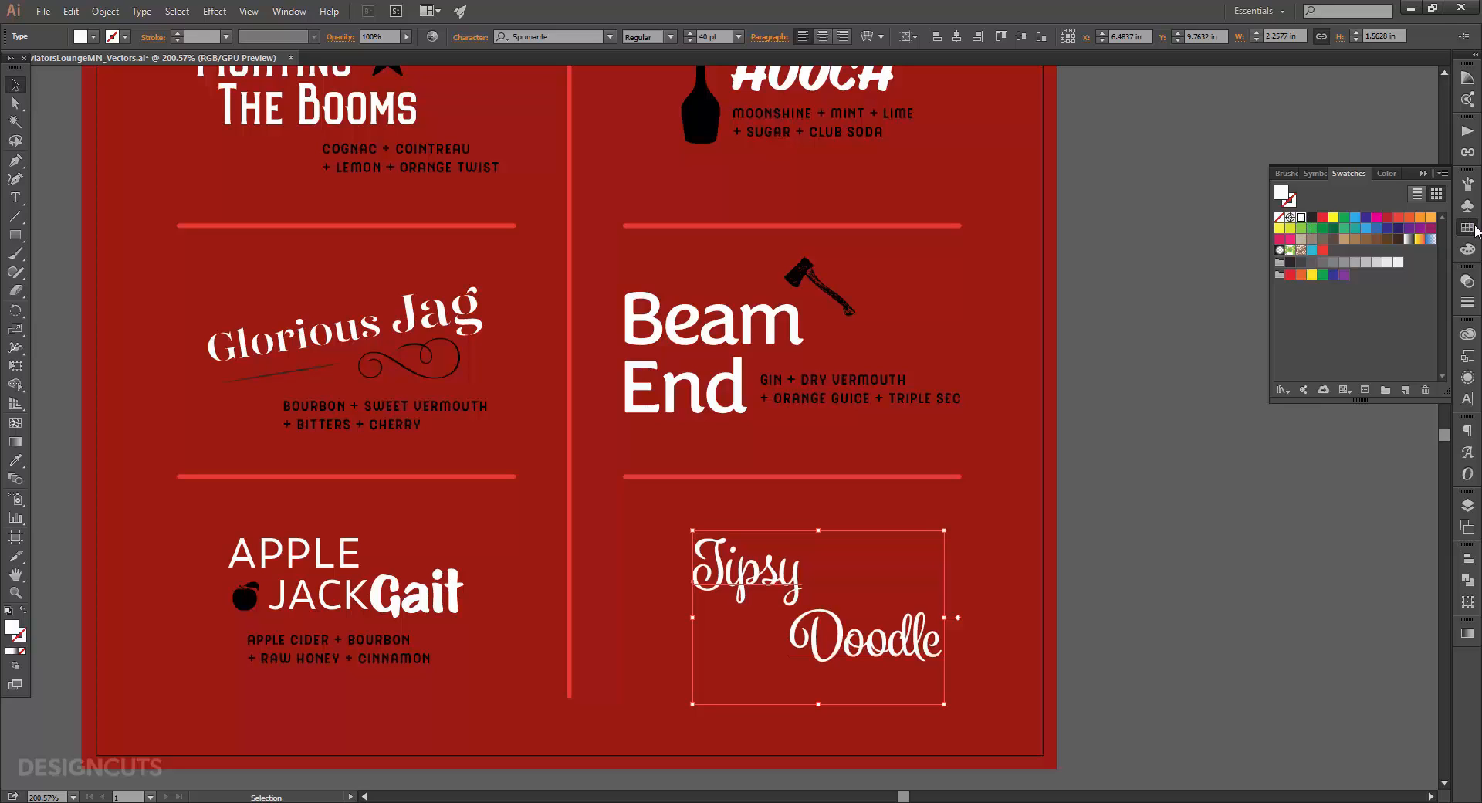
left_click(1467, 228)
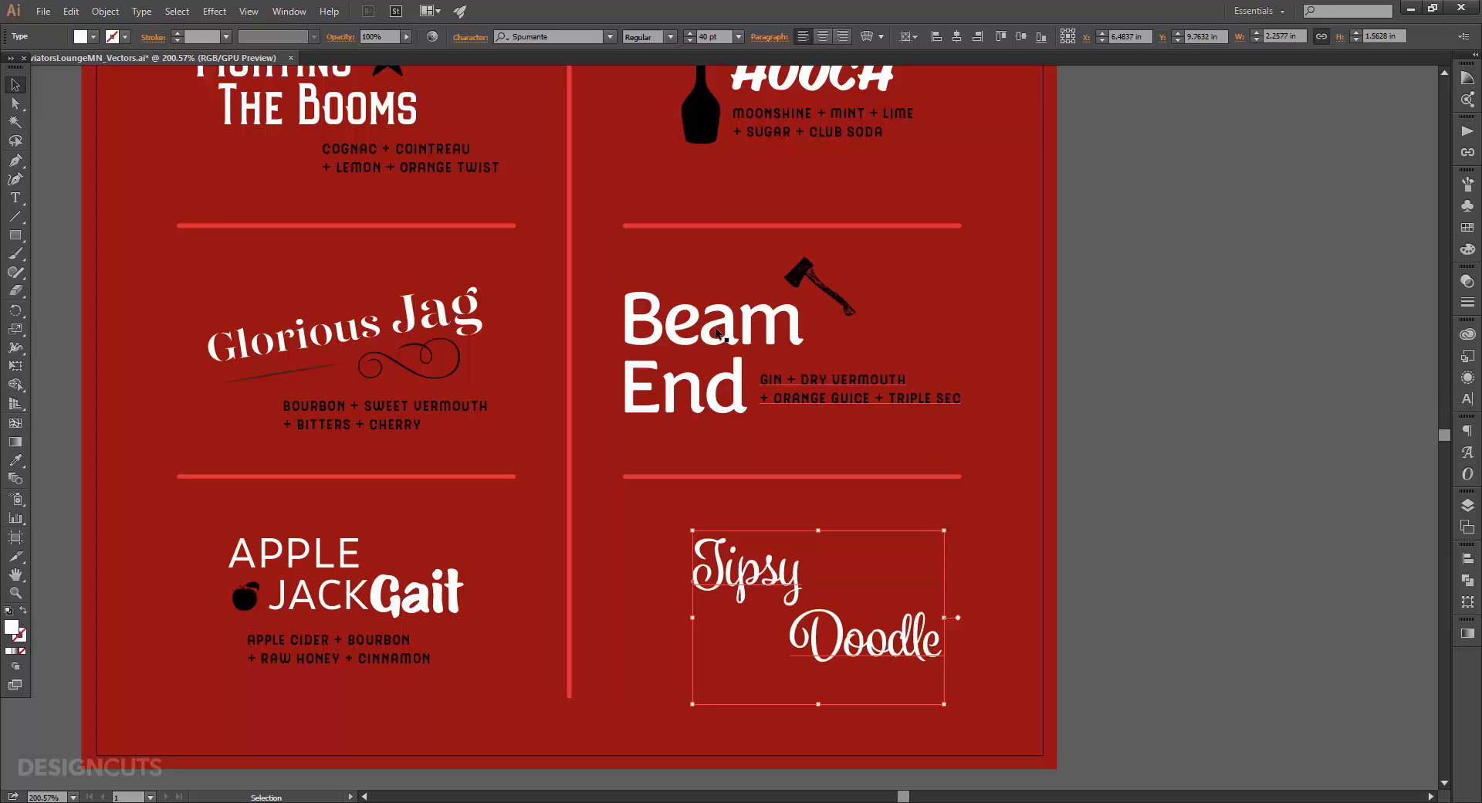
Step: Apply a horizontal Arc warp effect with a 21% bend to the Tipsy Doodle title
left_click(208, 14)
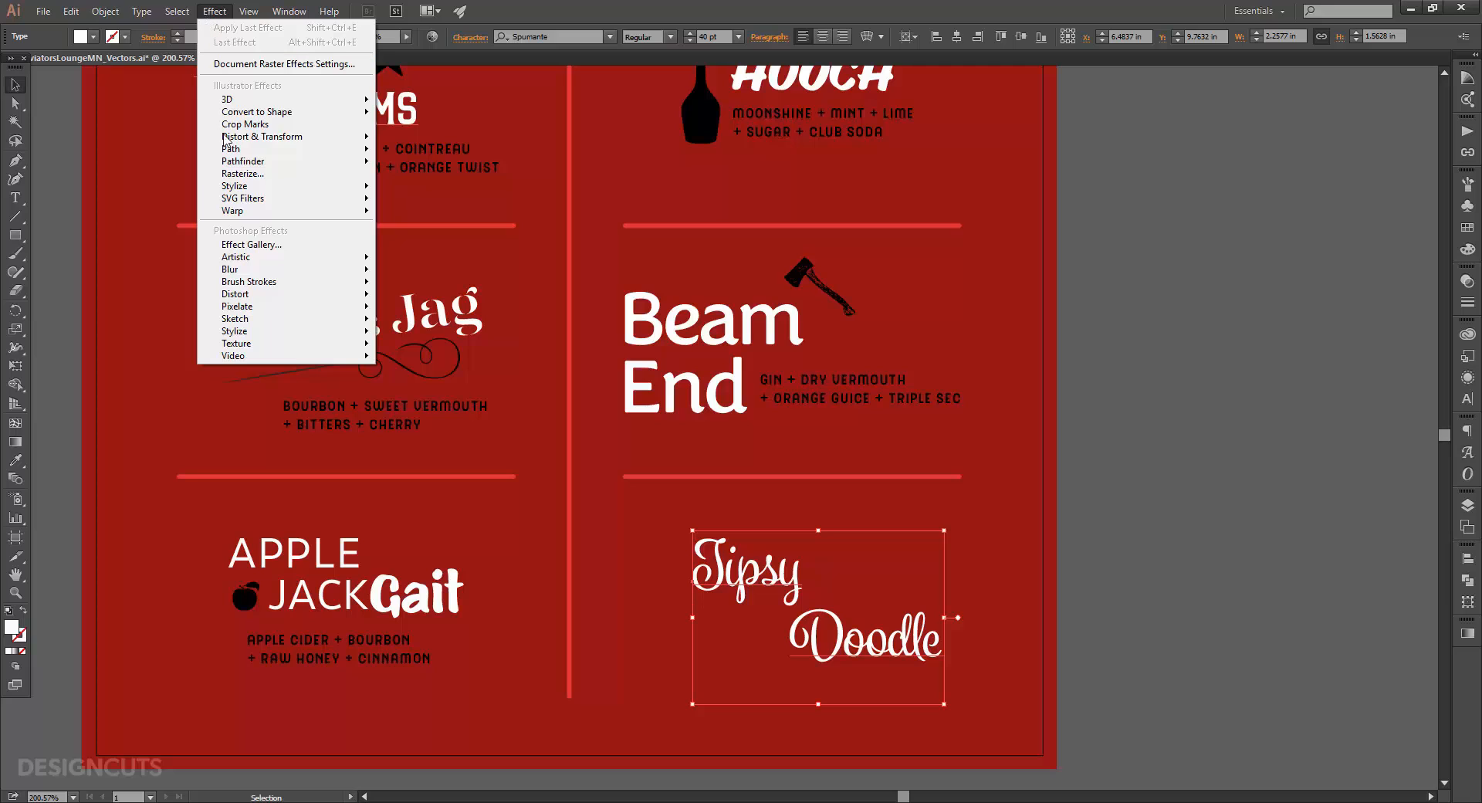
mouse_move(231, 210)
left_click(435, 212)
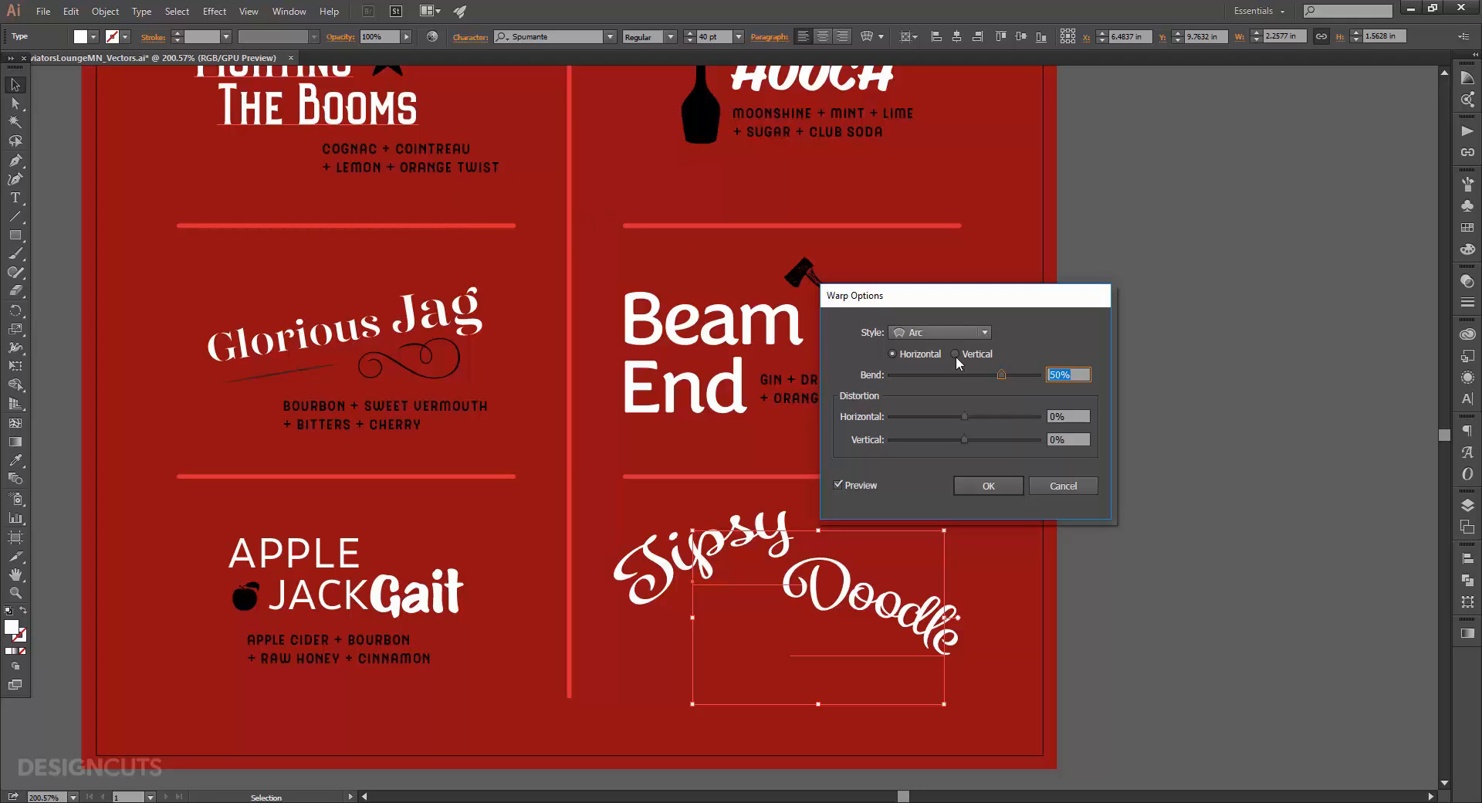
left_click_drag(1001, 374, 980, 375)
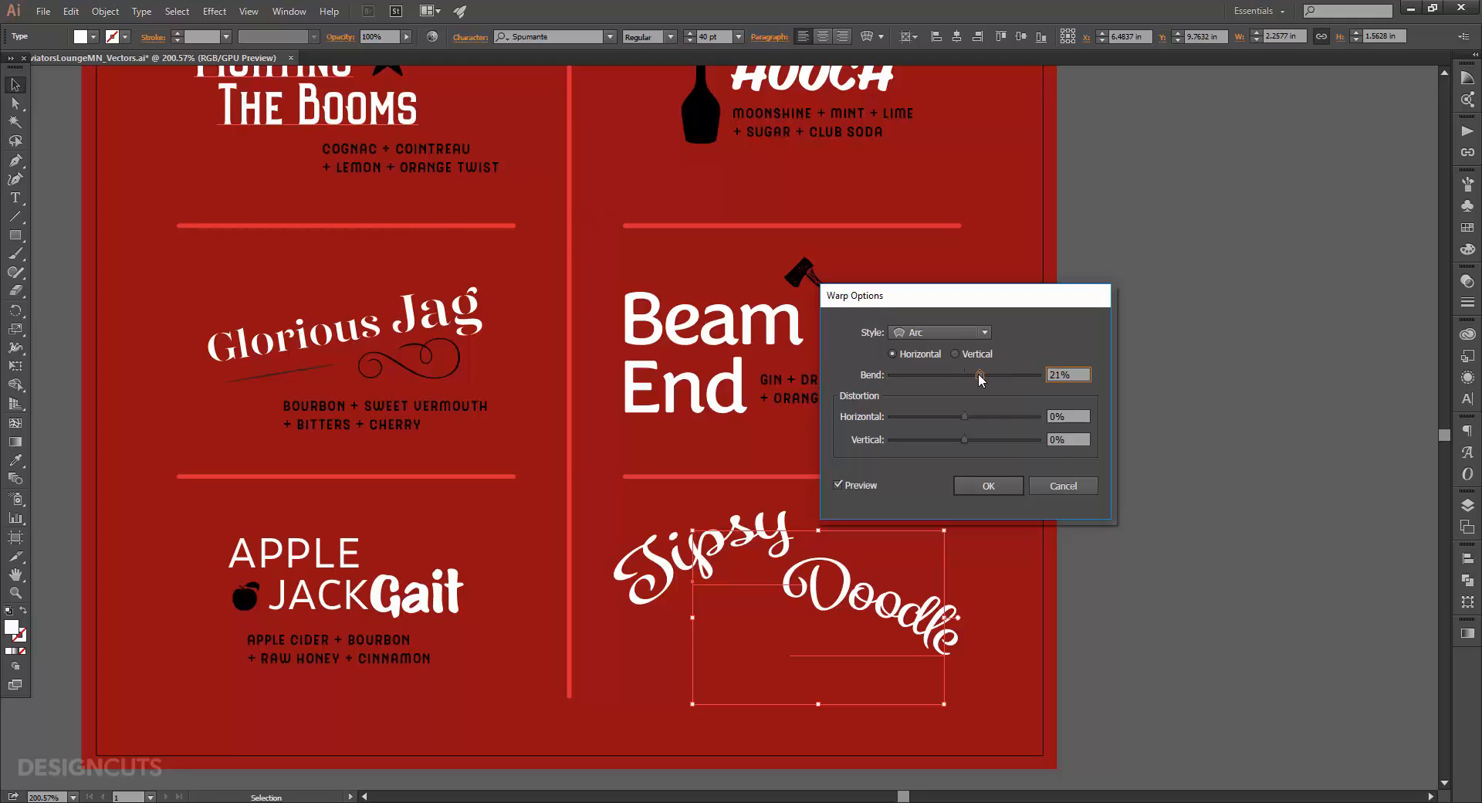
key("Return")
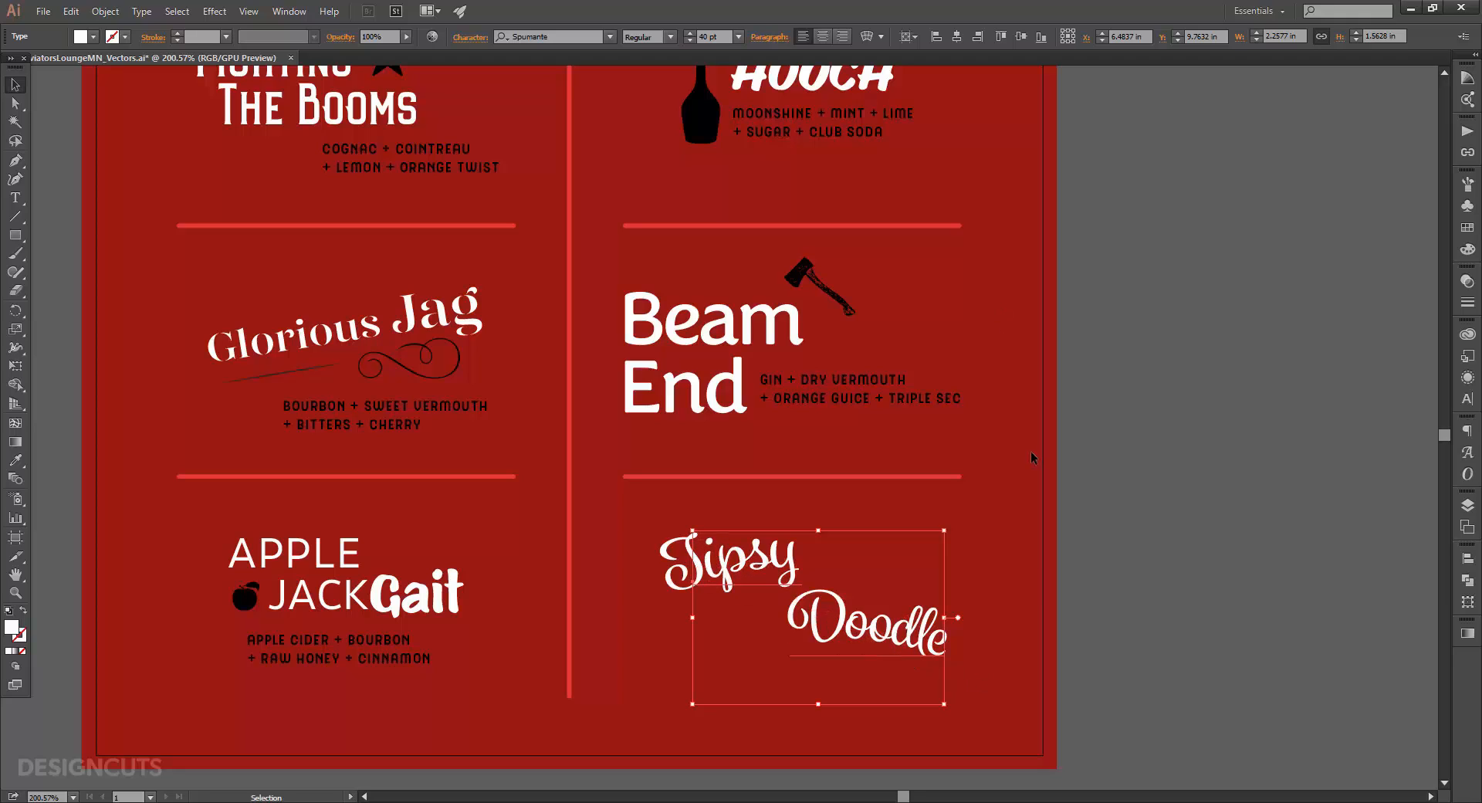
Step: Delete some of the spaces before "Doodle" so the word moves left beneath "Tipsy"
left_click(16, 197)
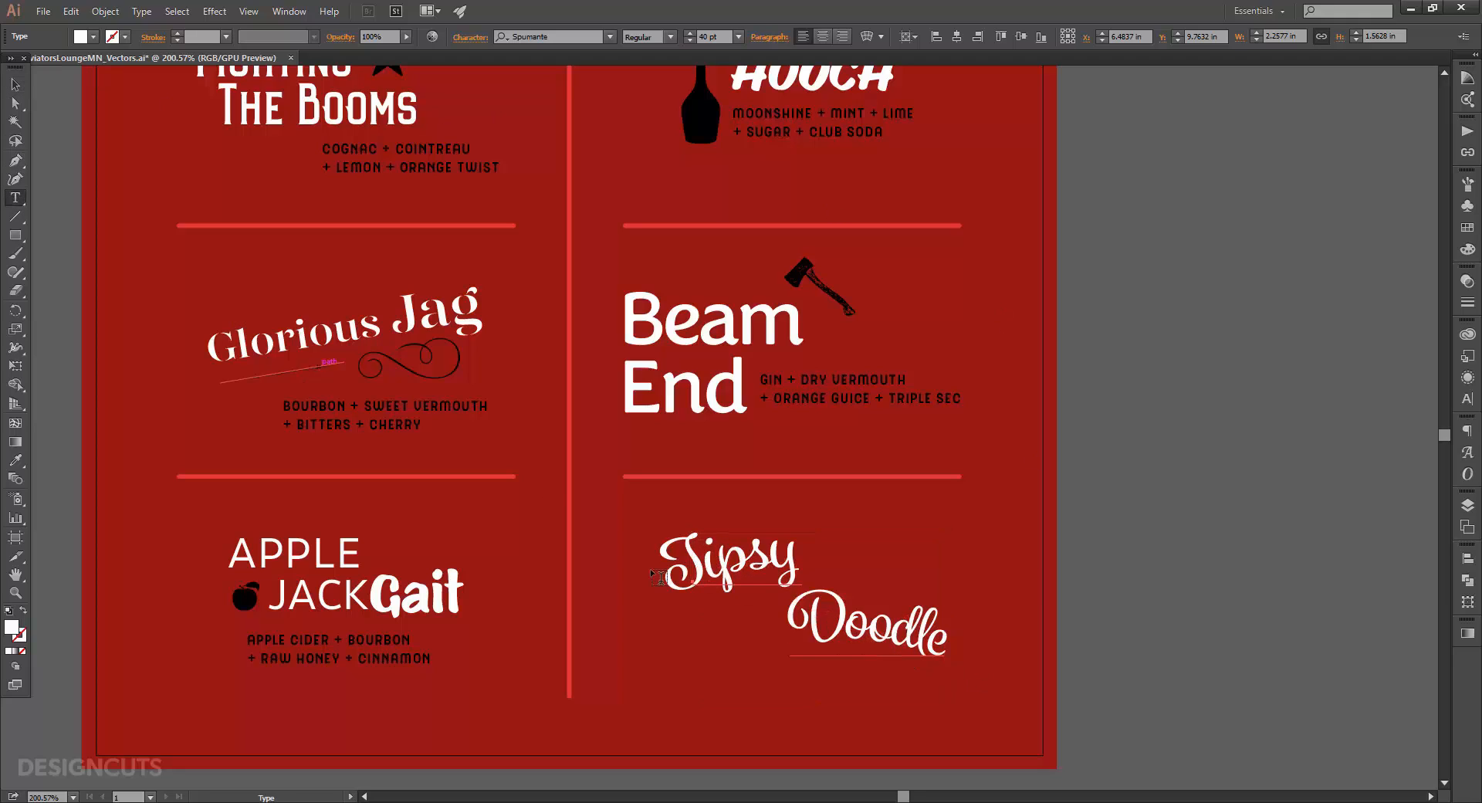
left_click(787, 625)
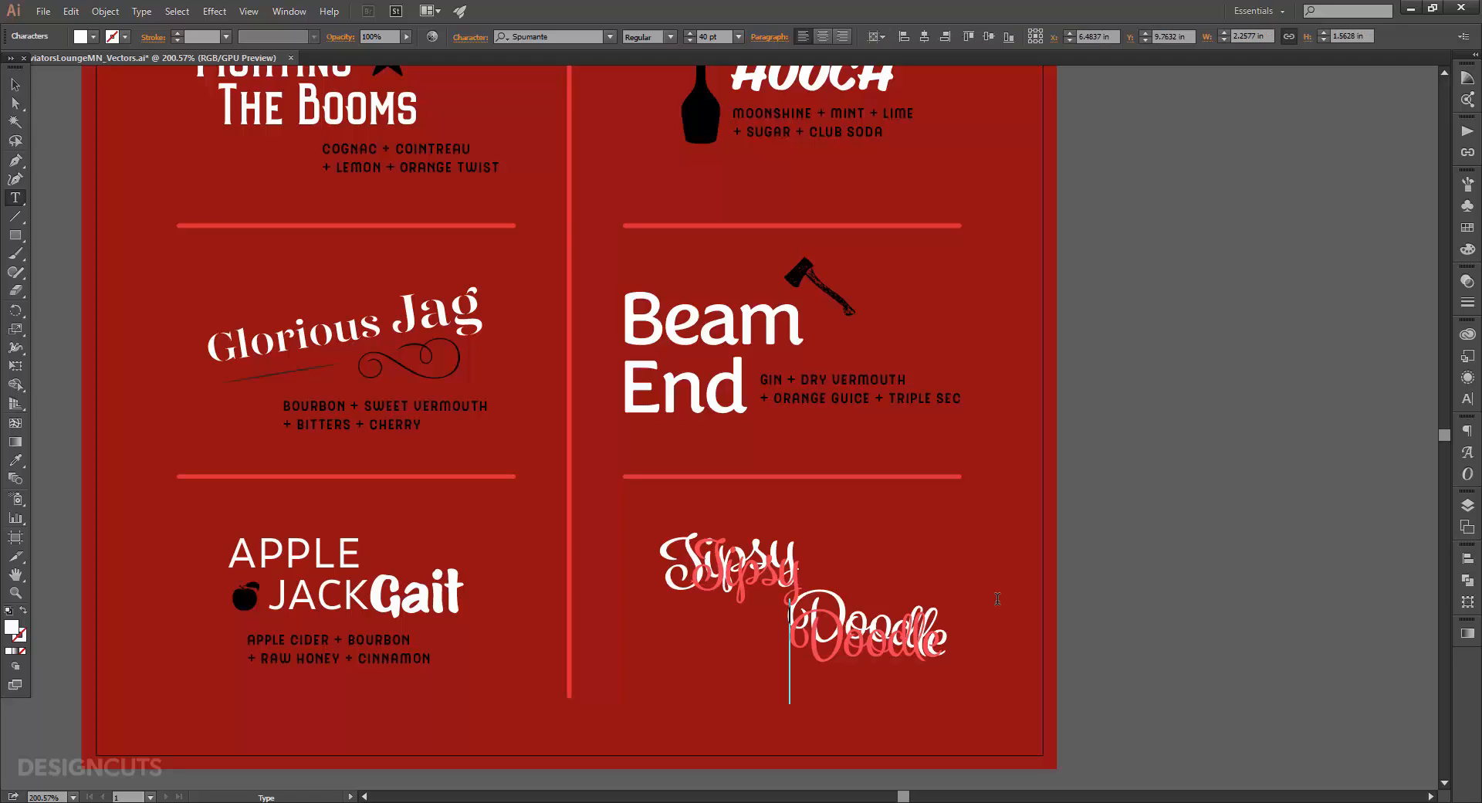
key("BackSpace")
key("BackSpace")
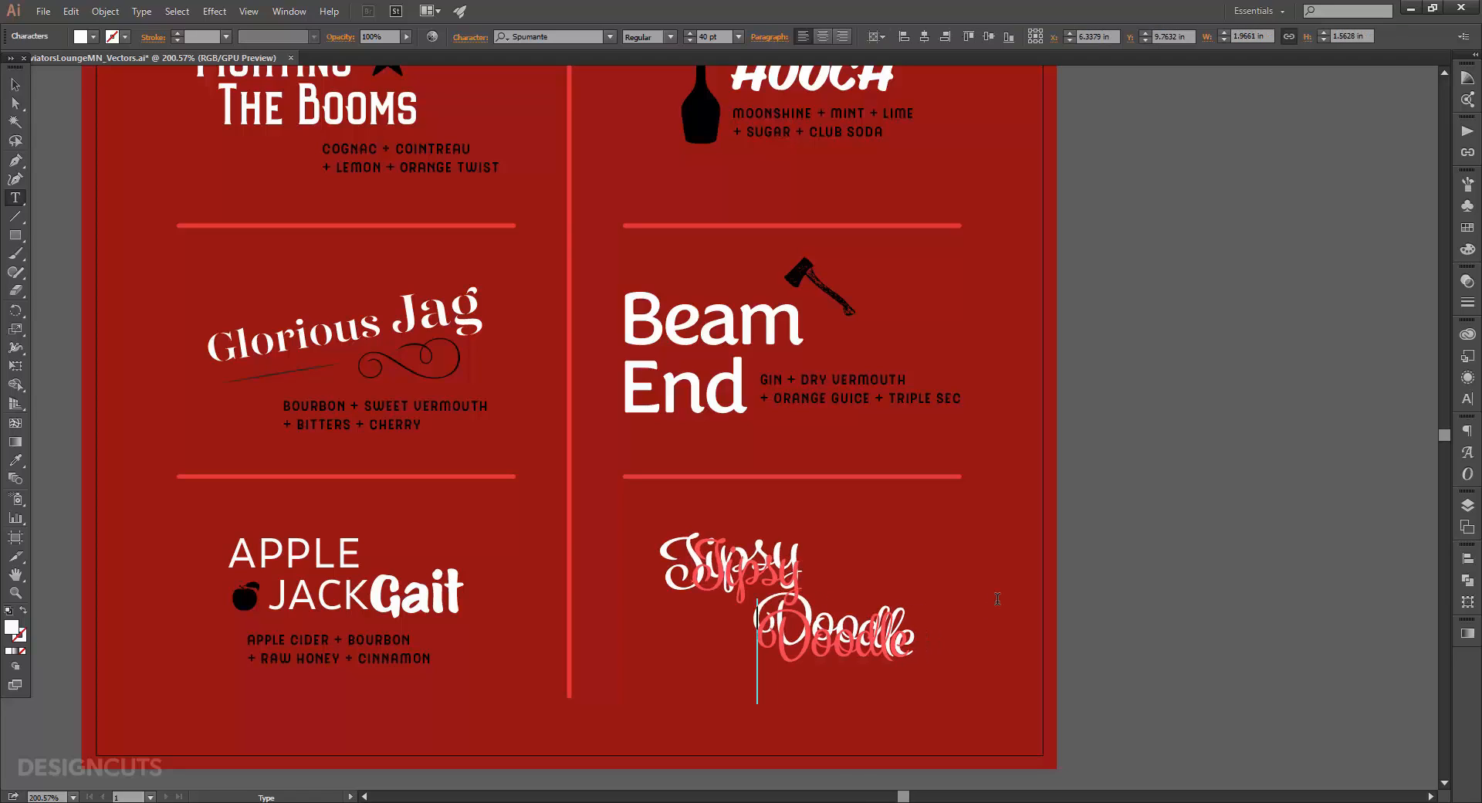
key("BackSpace")
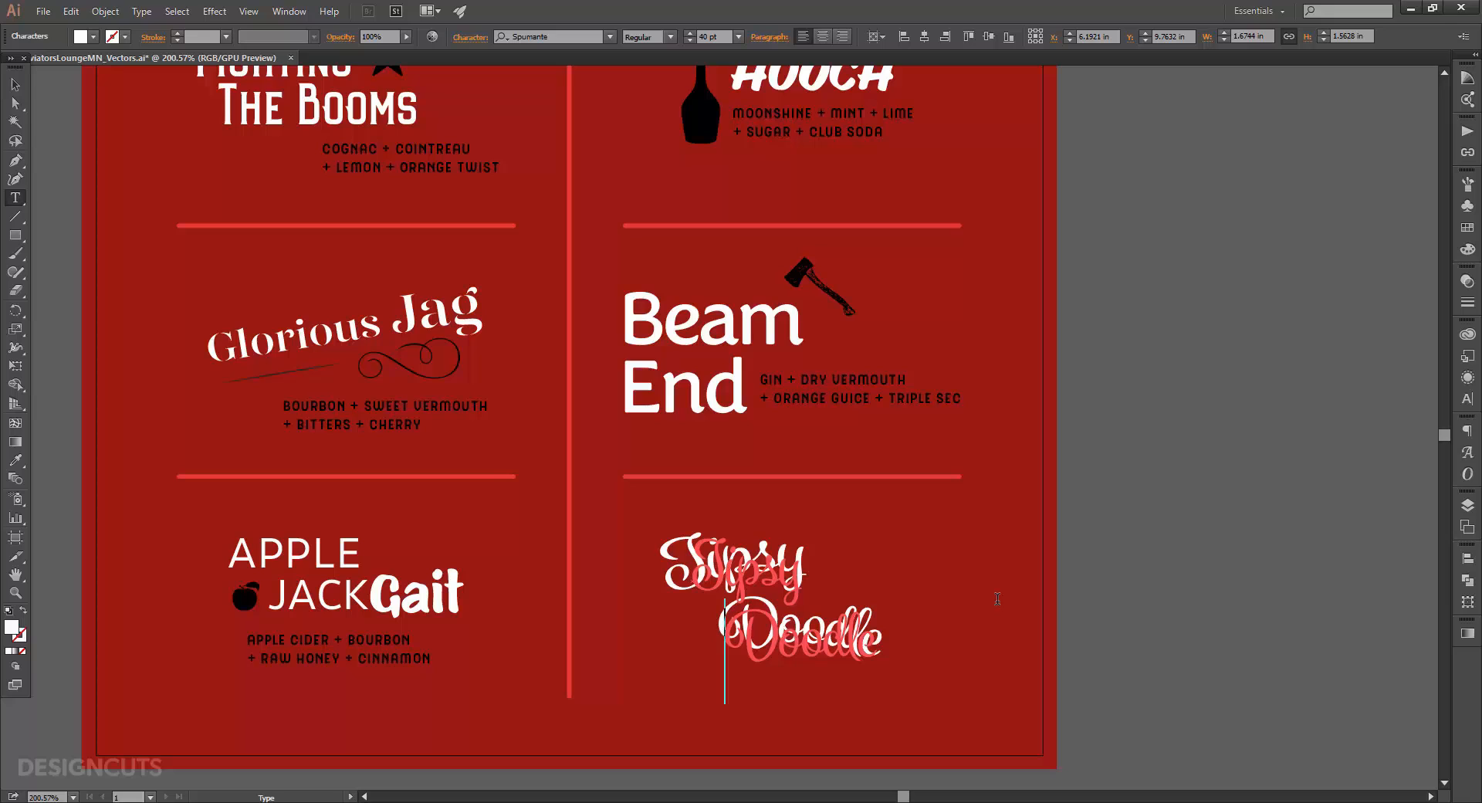
key("Escape")
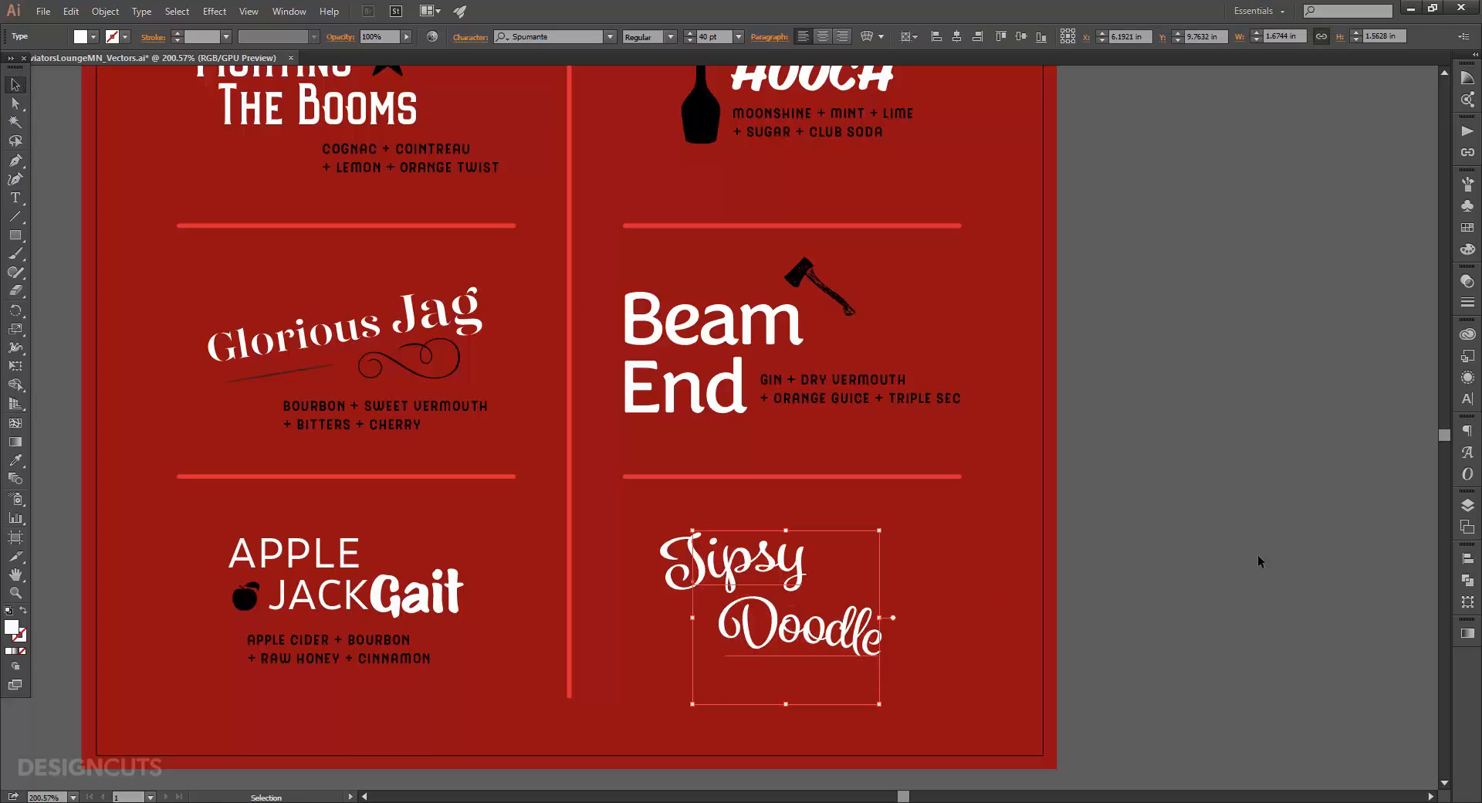
Step: Rotate the Tipsy Doodle title by 8 degrees and reposition it within its section below the divider
left_click(1275, 562)
mouse_move(876, 606)
left_mouse_down()
mouse_move(894, 593)
mouse_move(903, 622)
left_mouse_up()
left_click(105, 11)
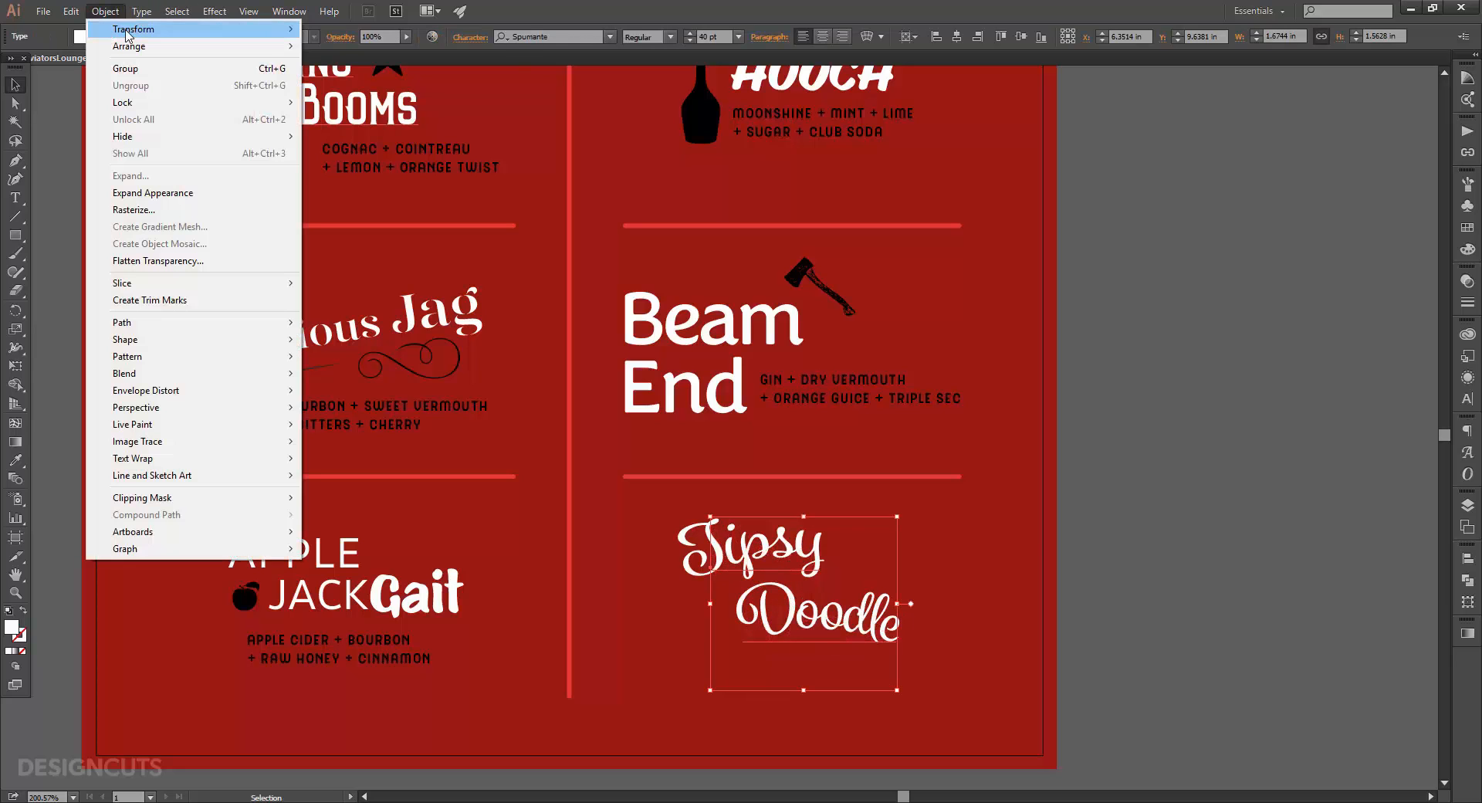
mouse_move(128, 30)
left_click(339, 68)
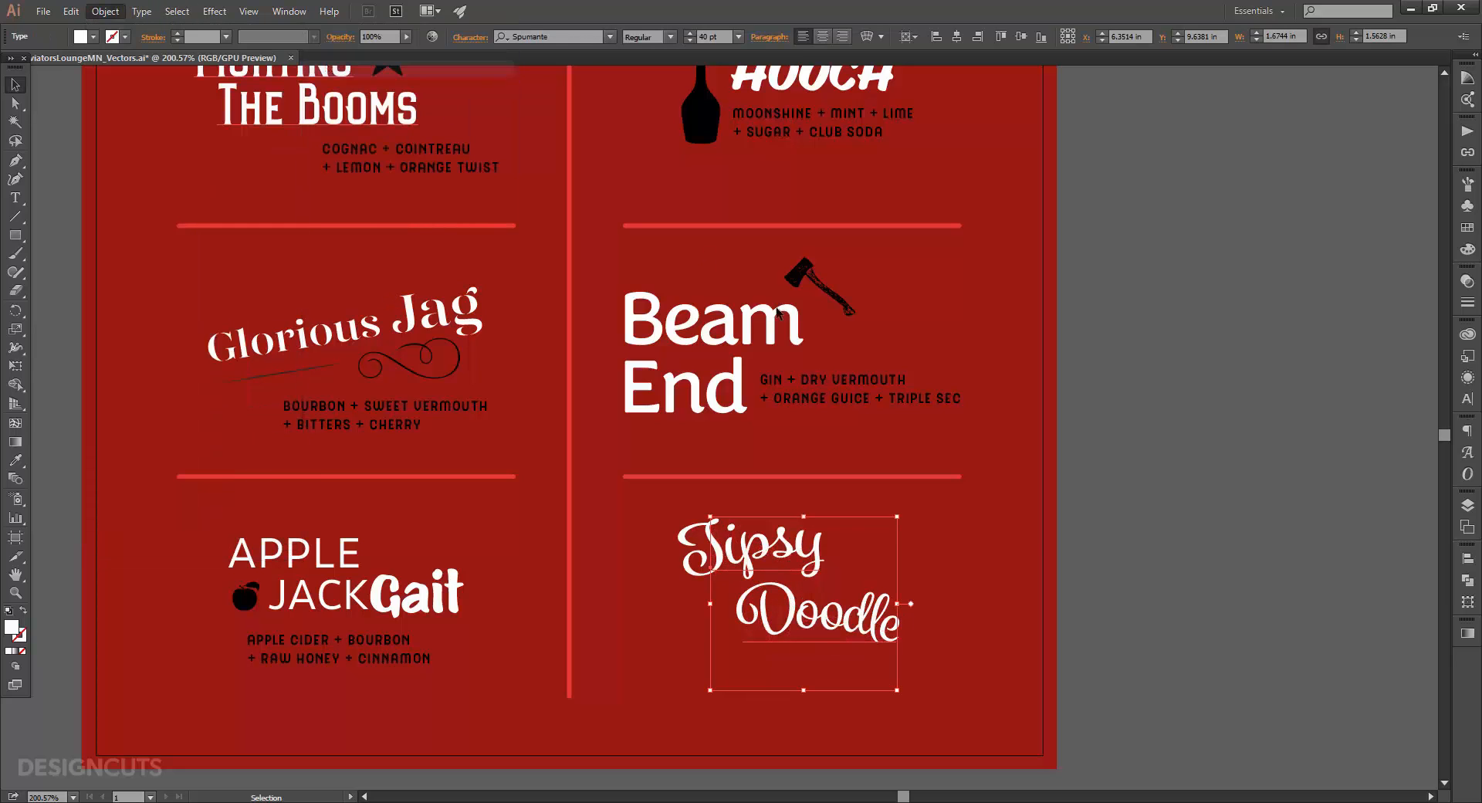
type("8")
key("Return")
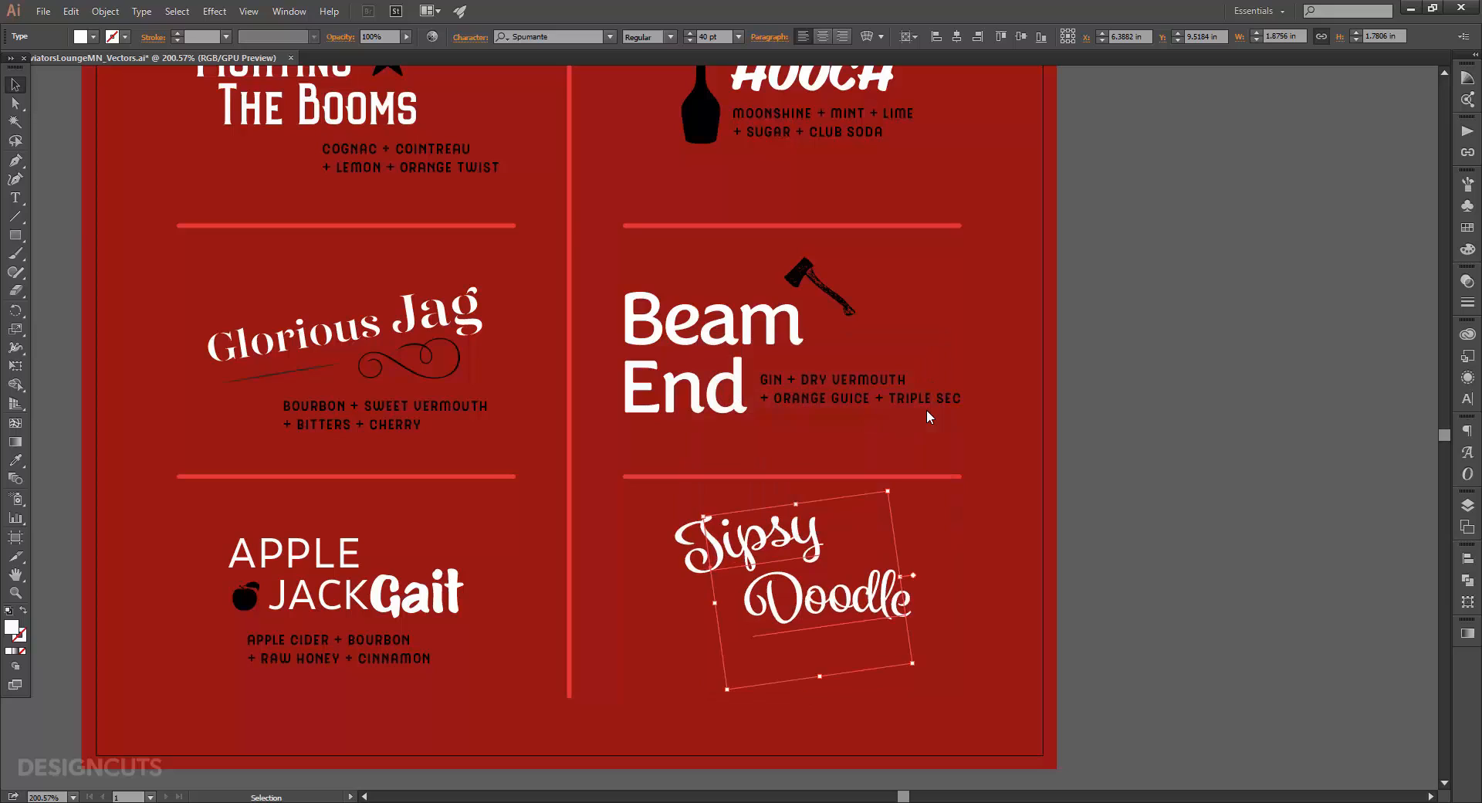
left_click_drag(845, 621, 836, 620)
left_click(1121, 603)
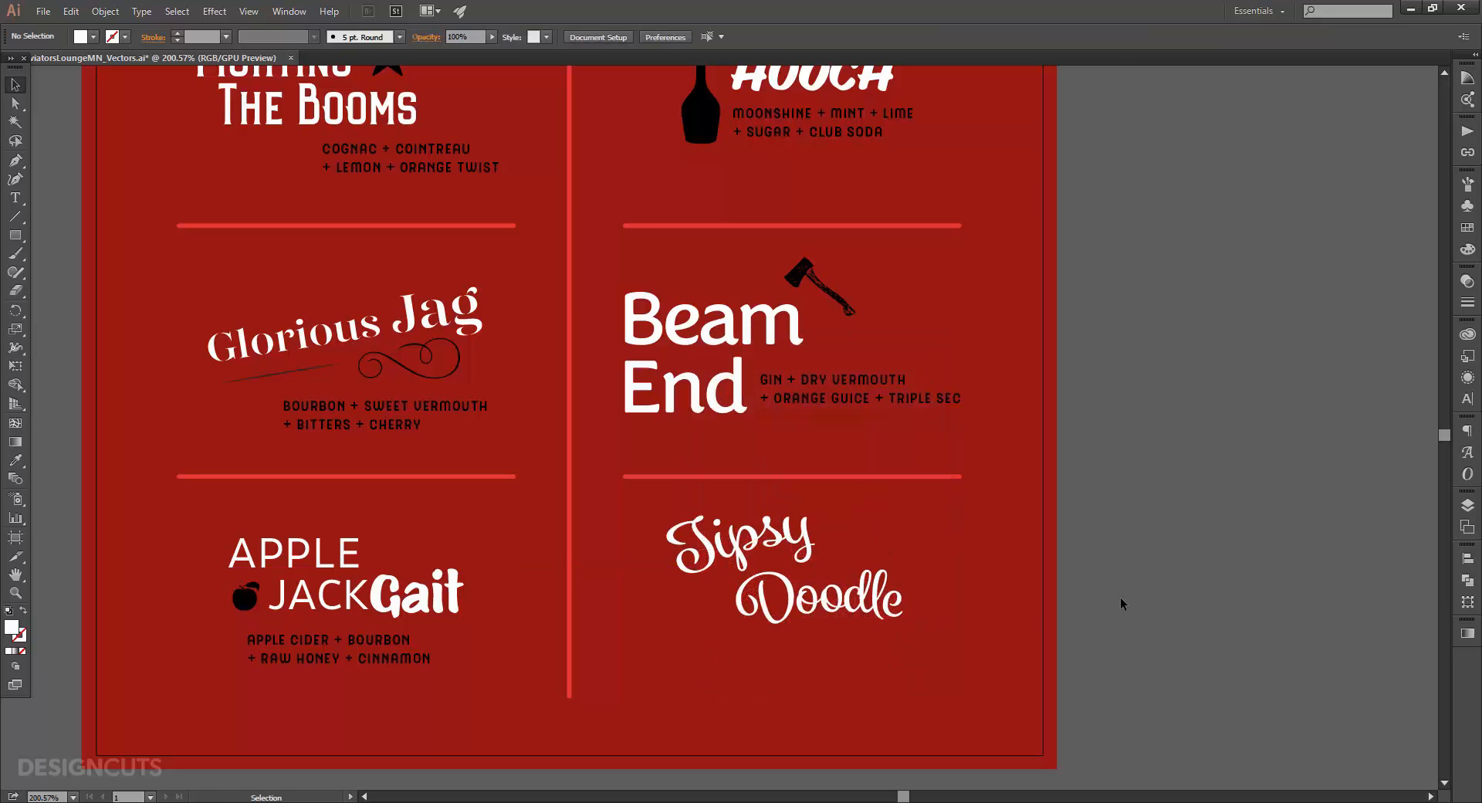
Step: Duplicate the Apple Jack Gait ingredients text straight across beneath Tipsy Doodle and shift the title up slightly
left_click(411, 661)
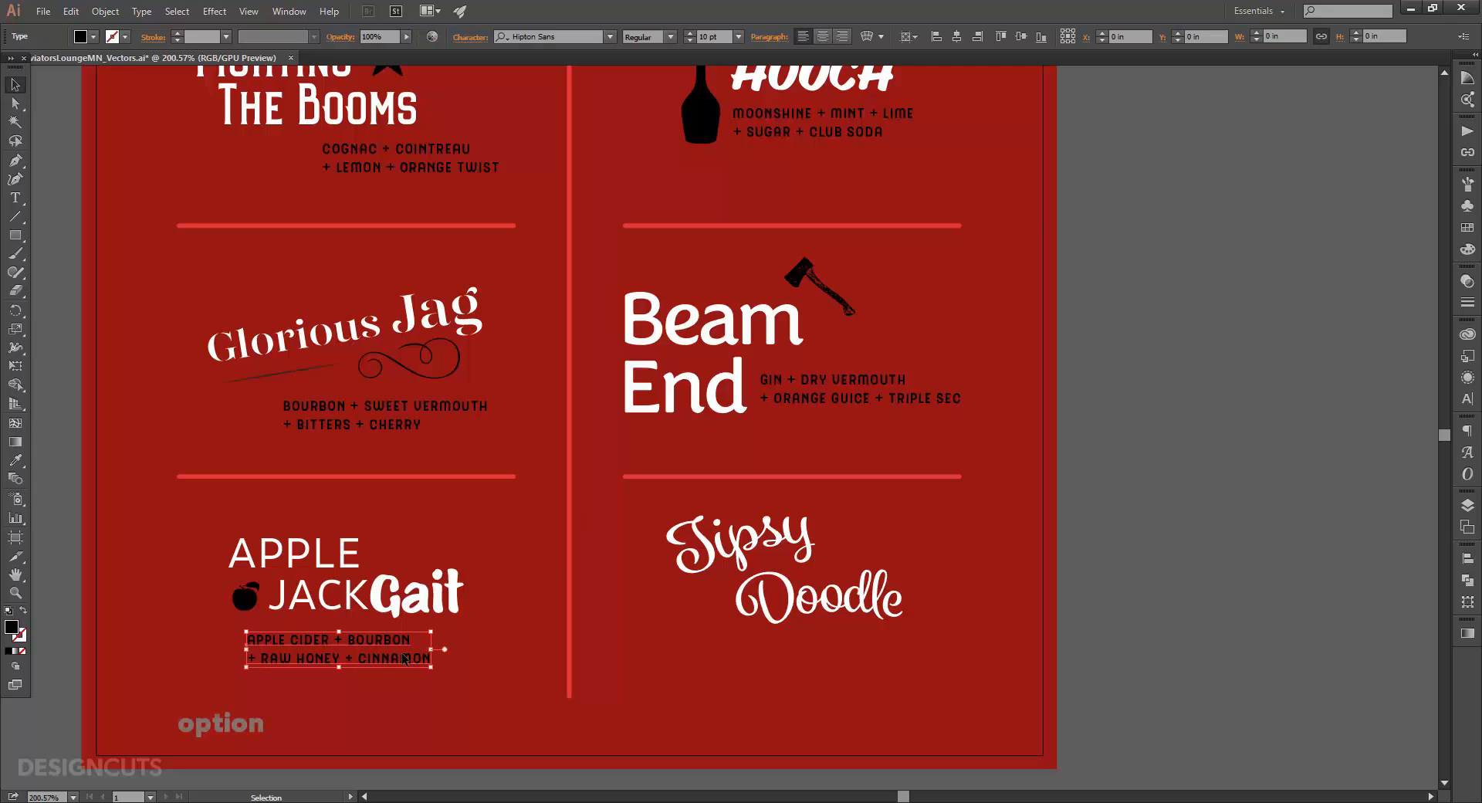
left_click_drag(410, 662, 857, 661)
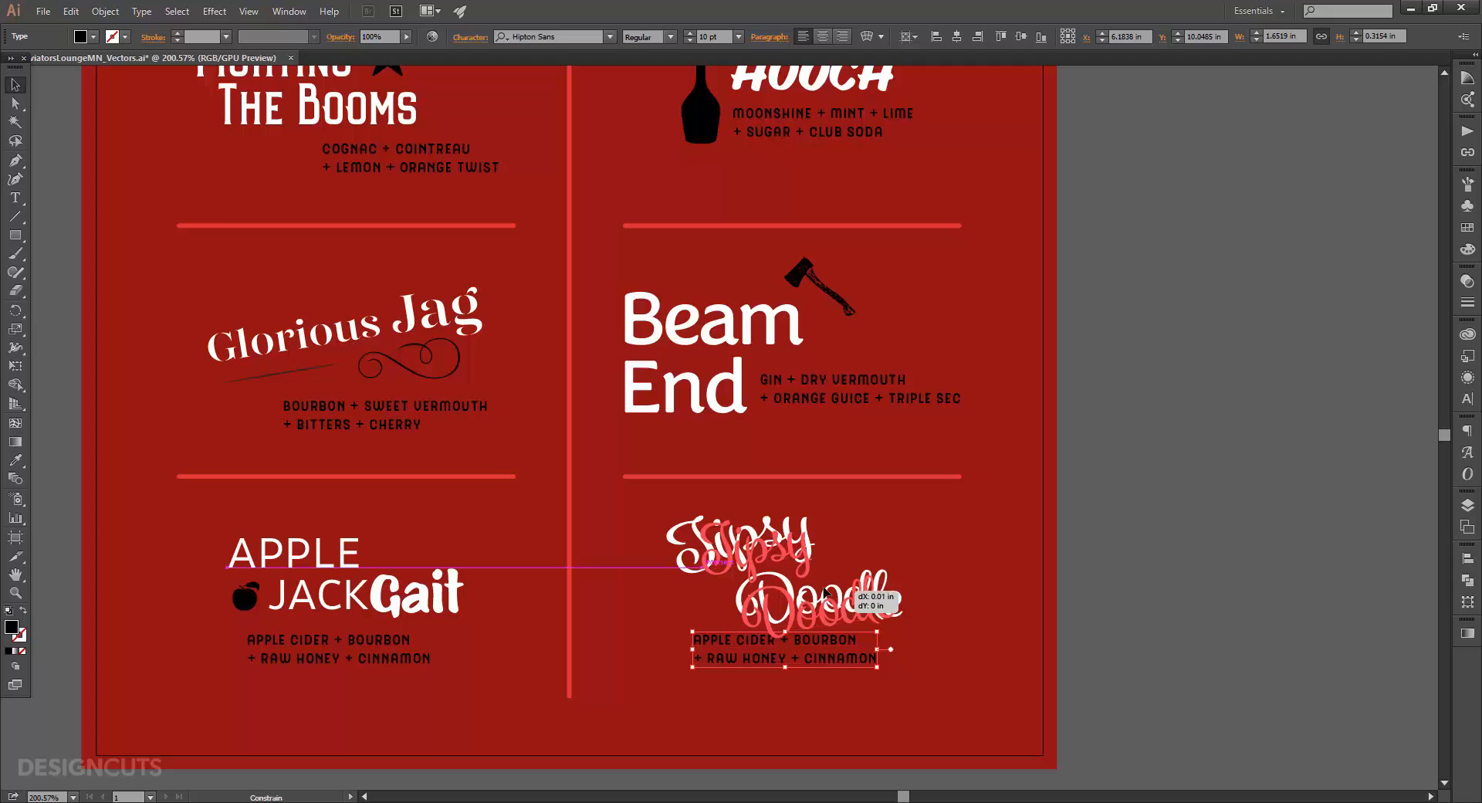
left_click(824, 588)
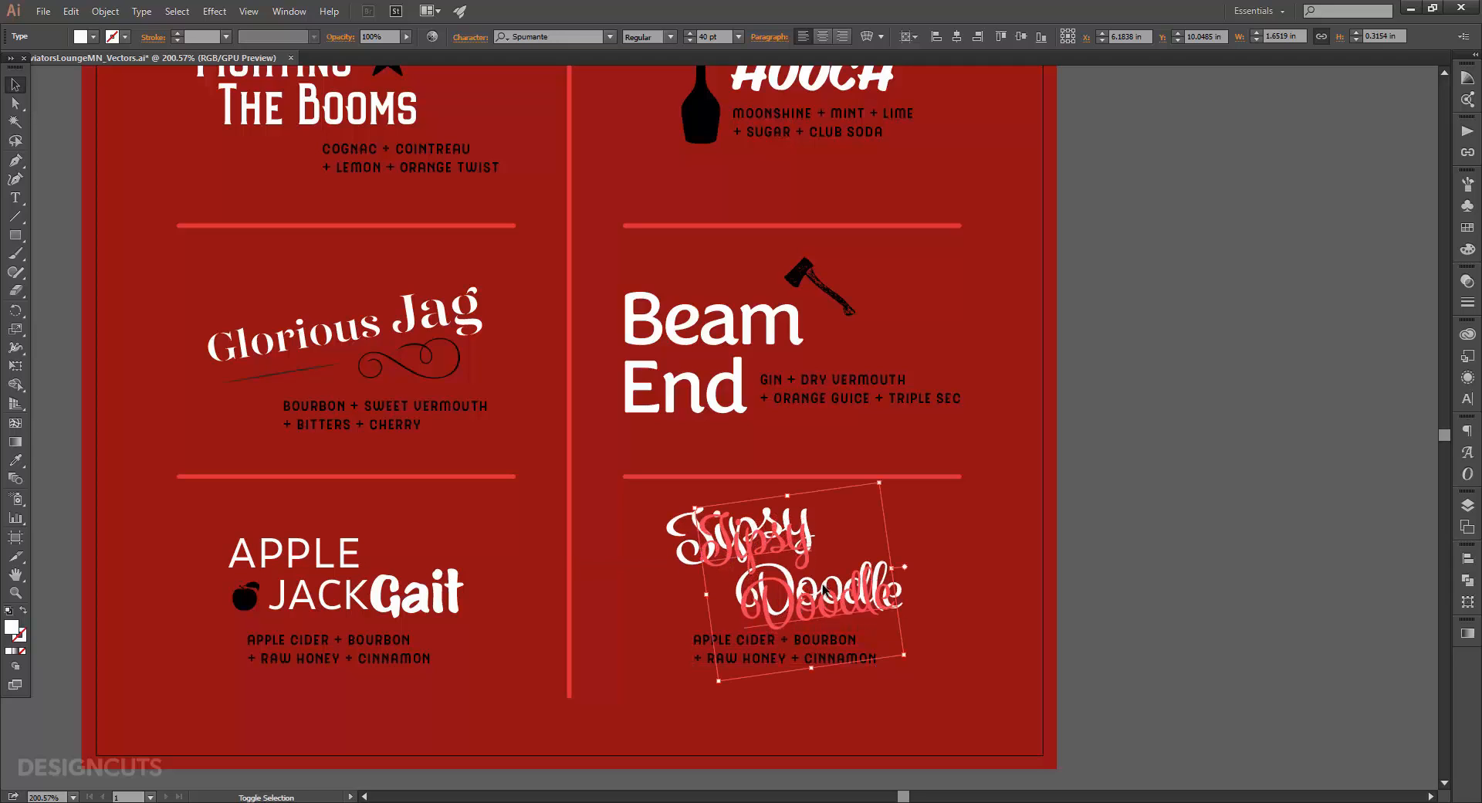
Step: Replace the copied ingredients with "RED WINE + SODA + BRANDY" and, on a second line, "+ FRESH FRUITS + SUGAR"
double_click(849, 659)
left_click_drag(876, 660, 564, 639)
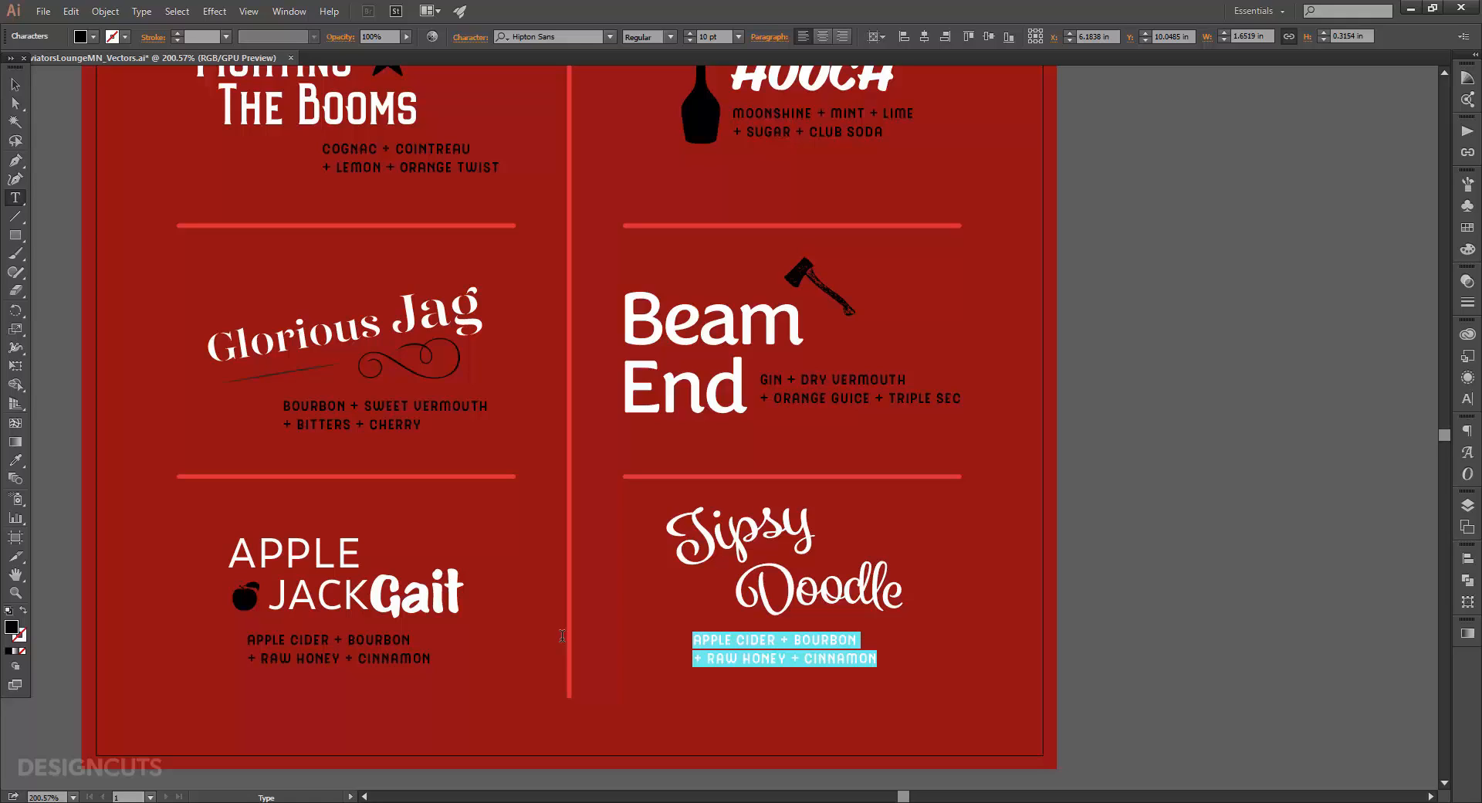
type("RED WINE + SO")
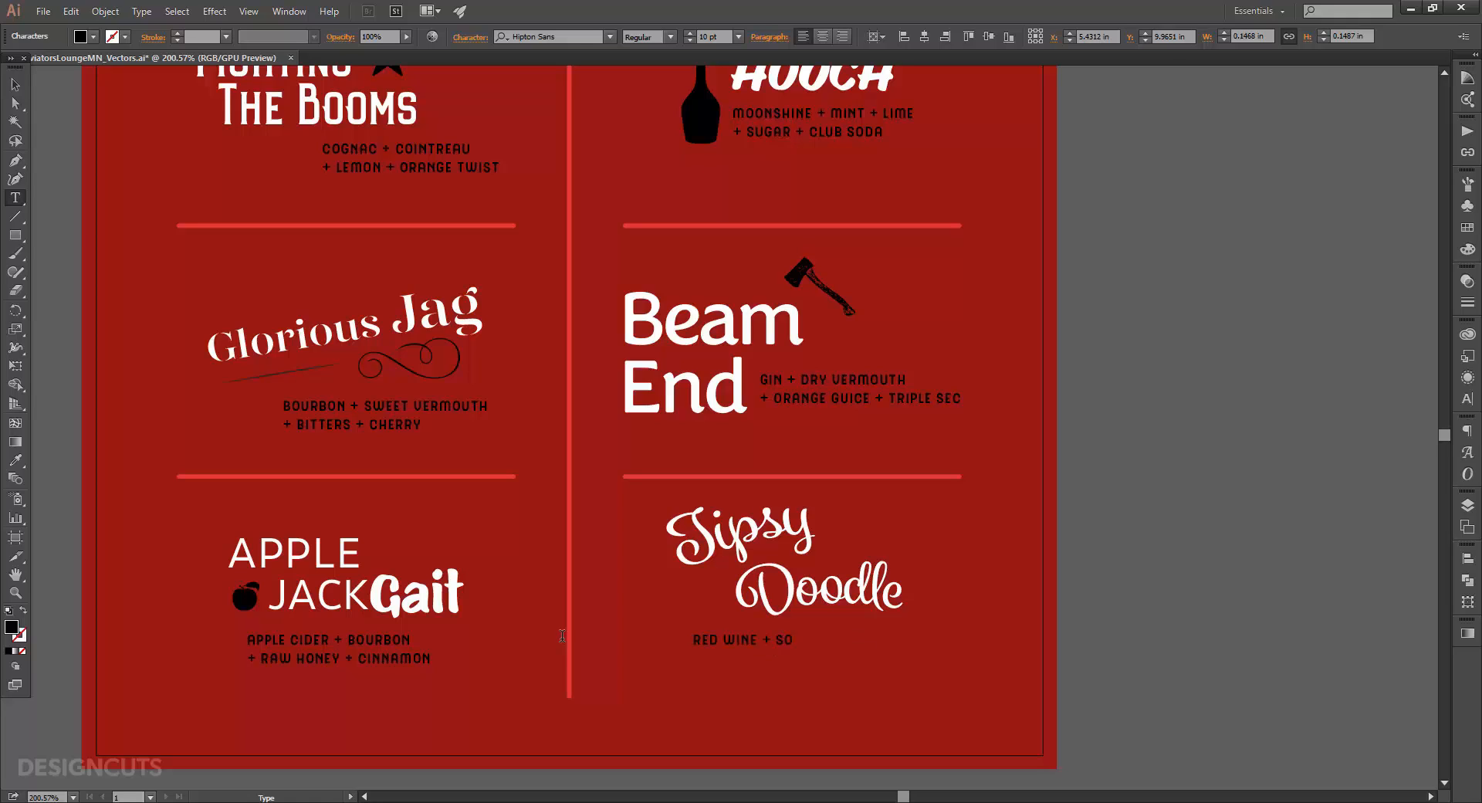
type("DA + BRANDY")
key("Return")
type("+ FRESH FRUITS")
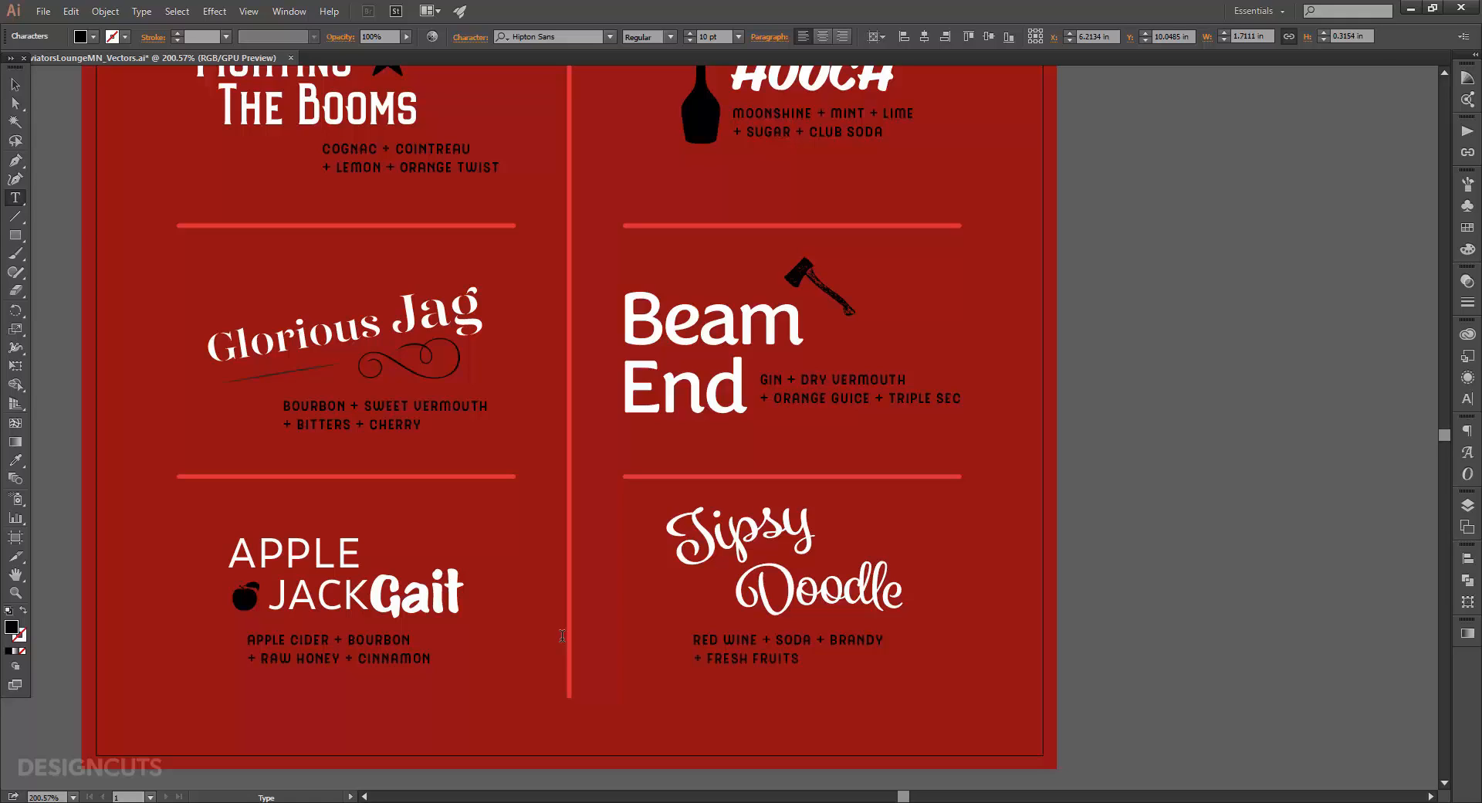
type(" + SUGAR")
left_click(15, 84)
Step: Add a running dog ornament beside "Tipsy" using the letter P in the Aviator Elements font at 78 pt
left_click(15, 196)
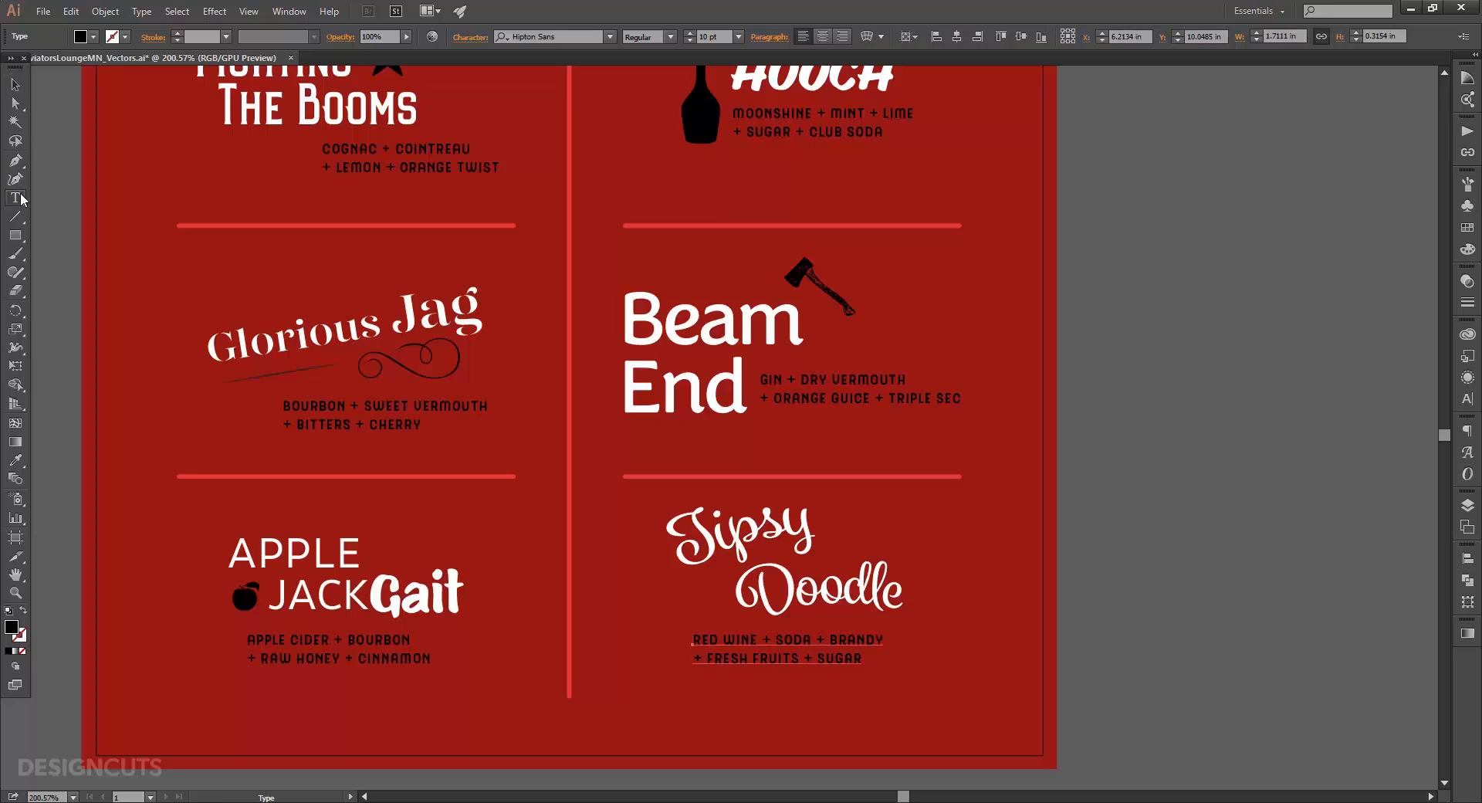
left_click(837, 527)
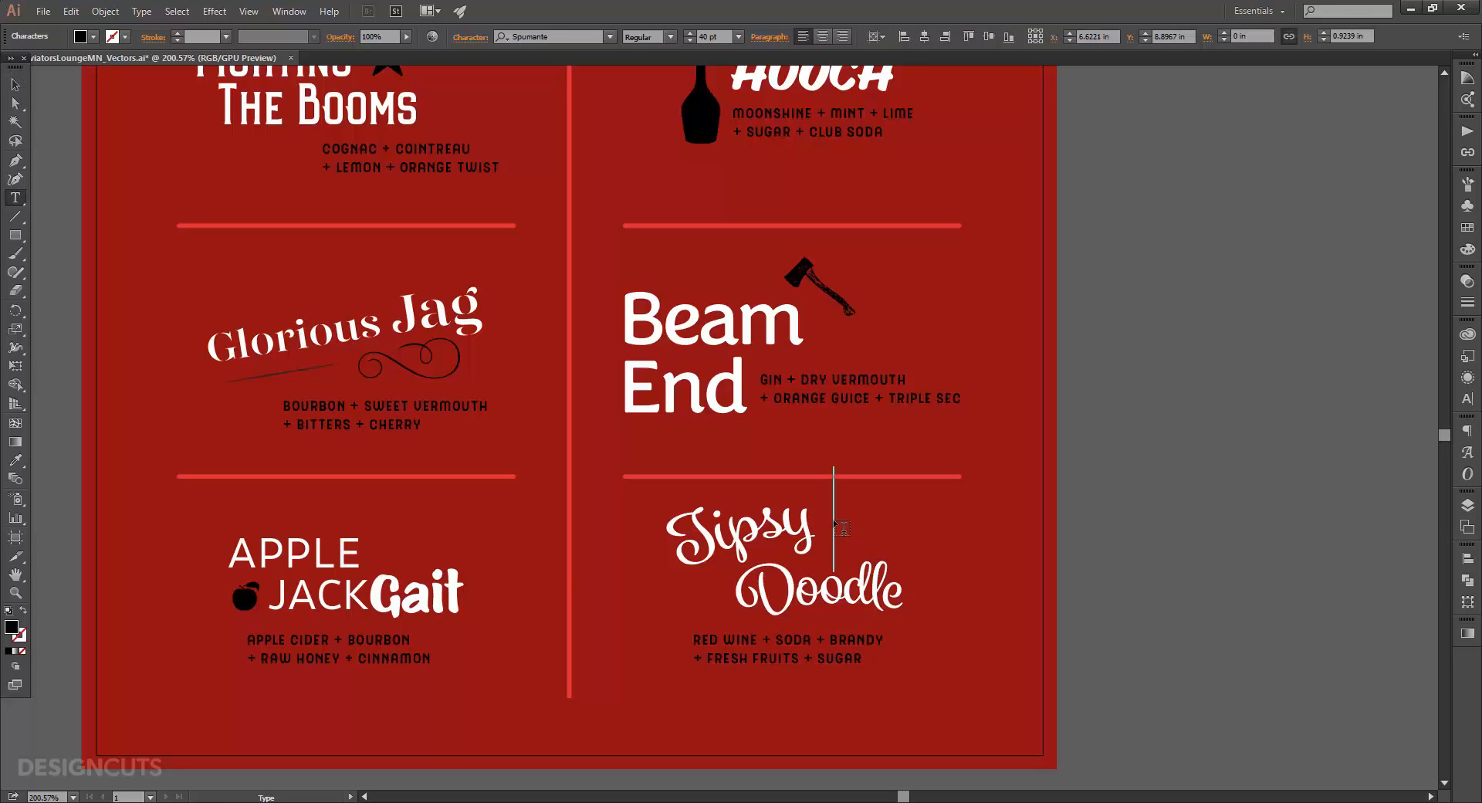
type("P")
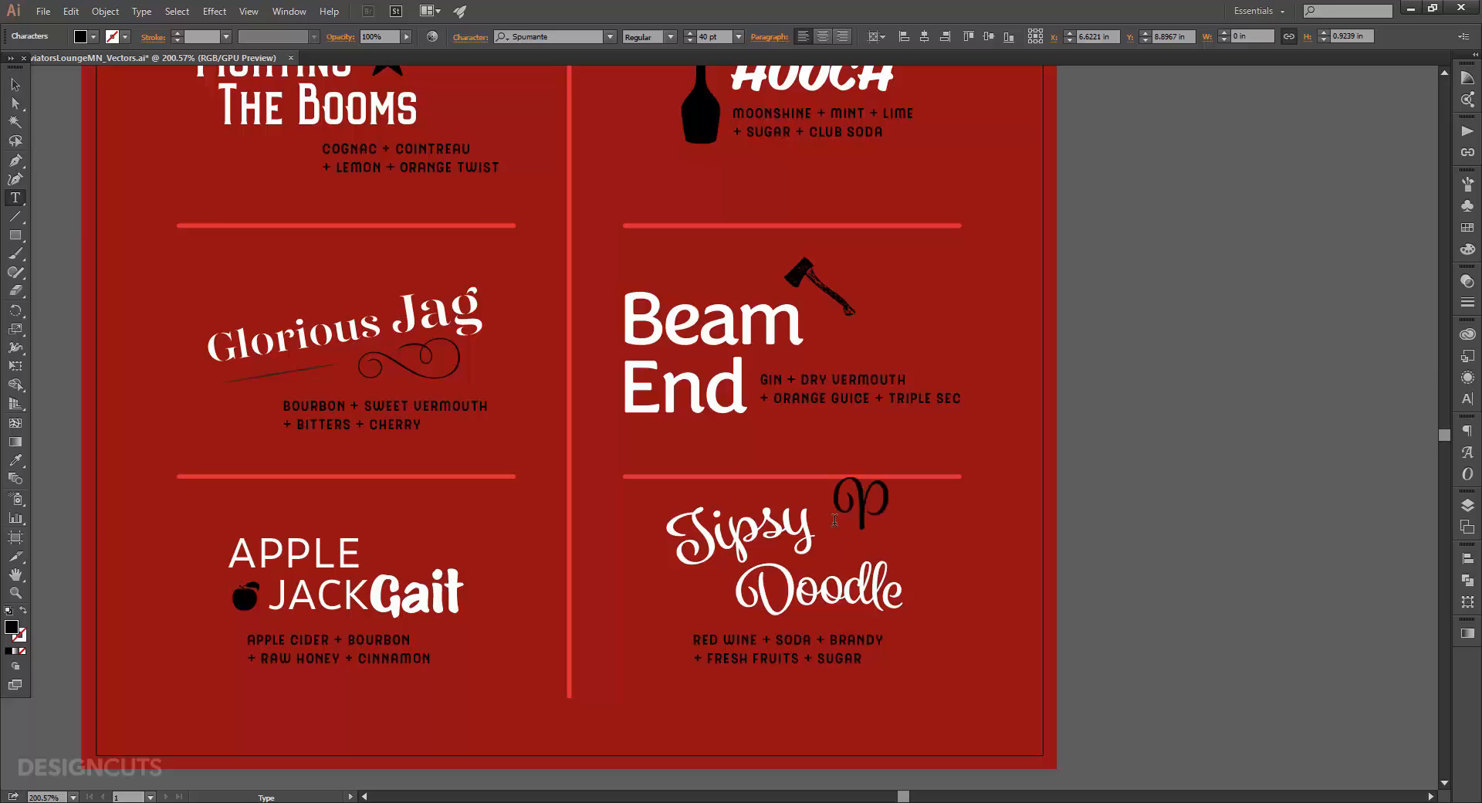
left_click(14, 83)
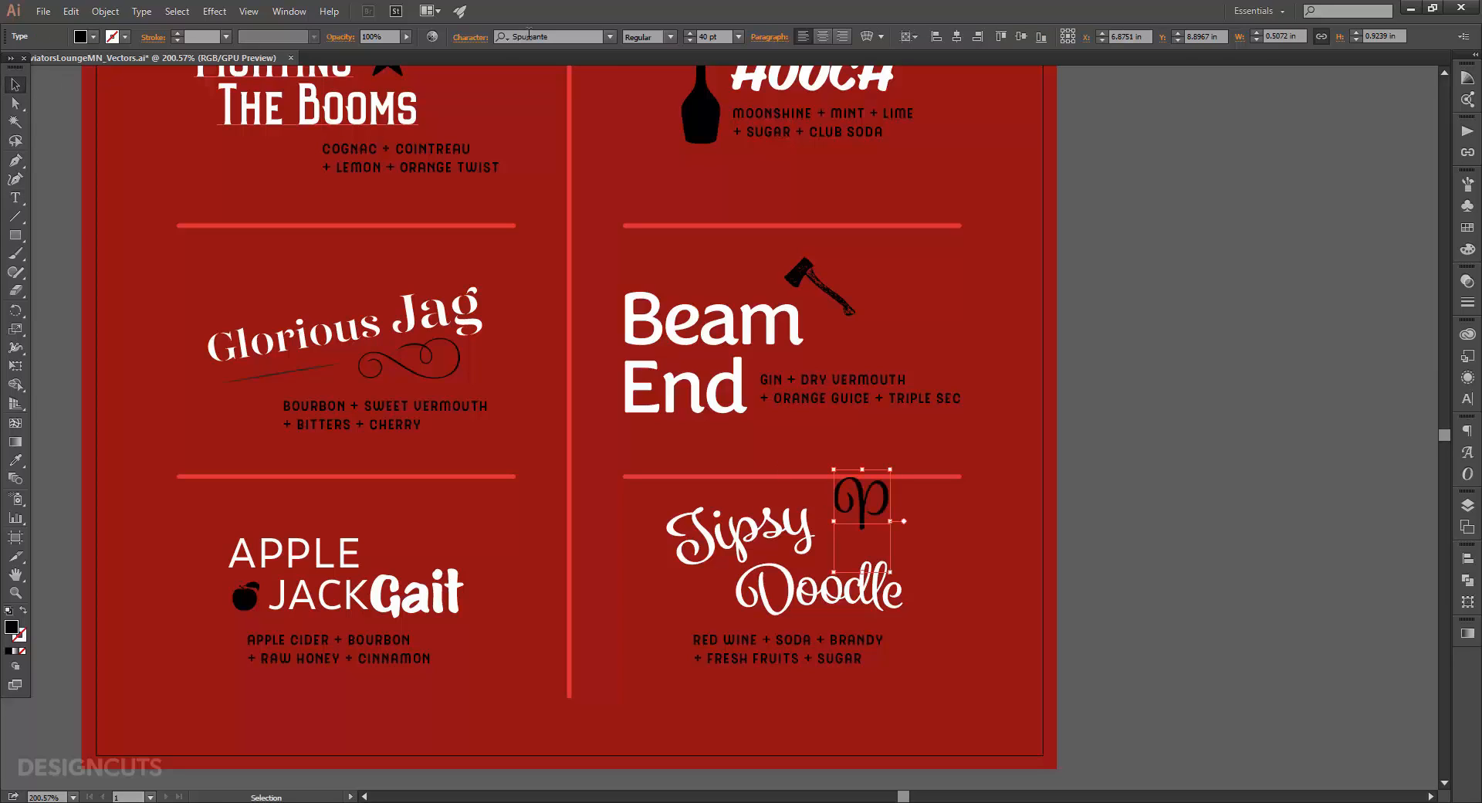
left_click(534, 37)
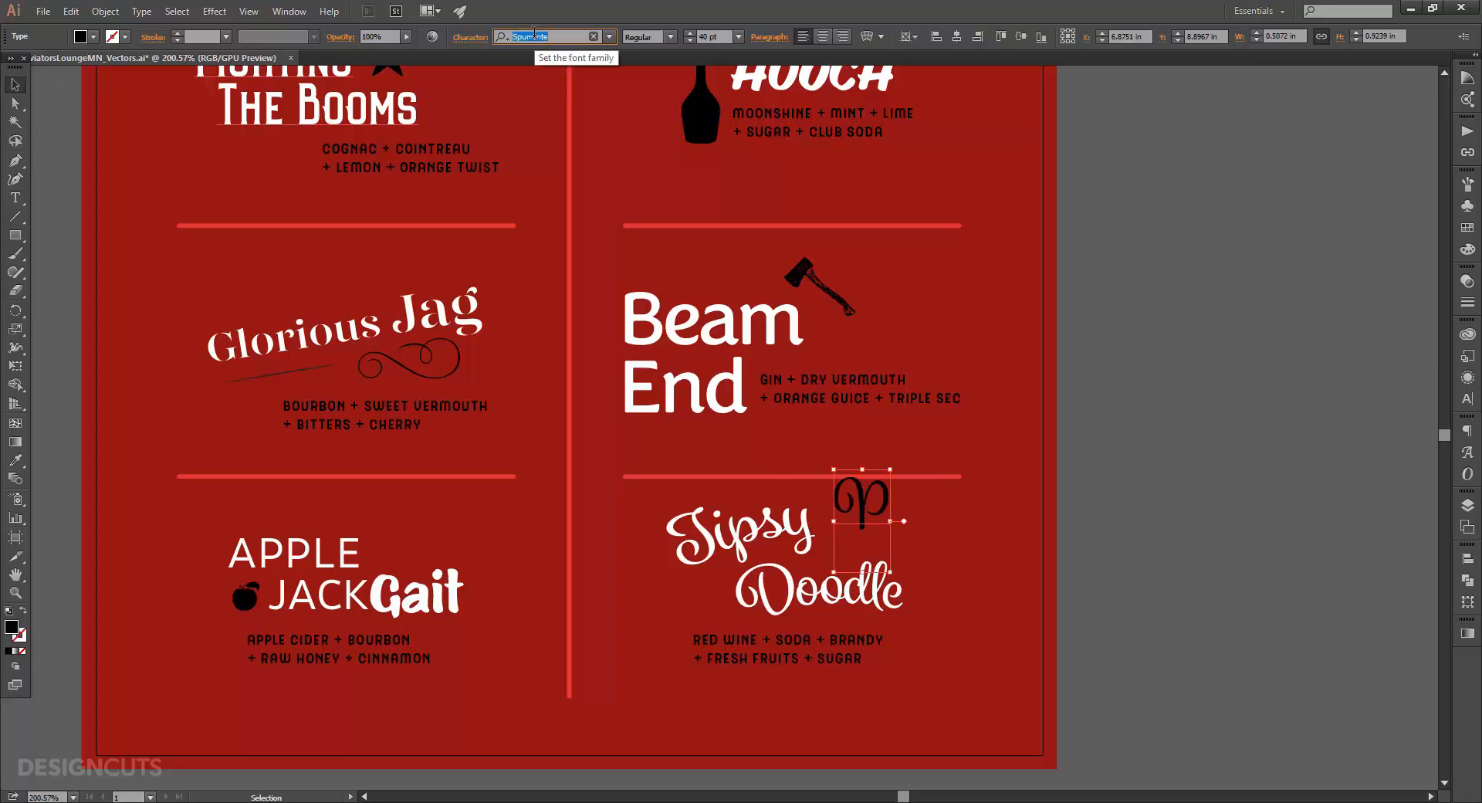
type("avia")
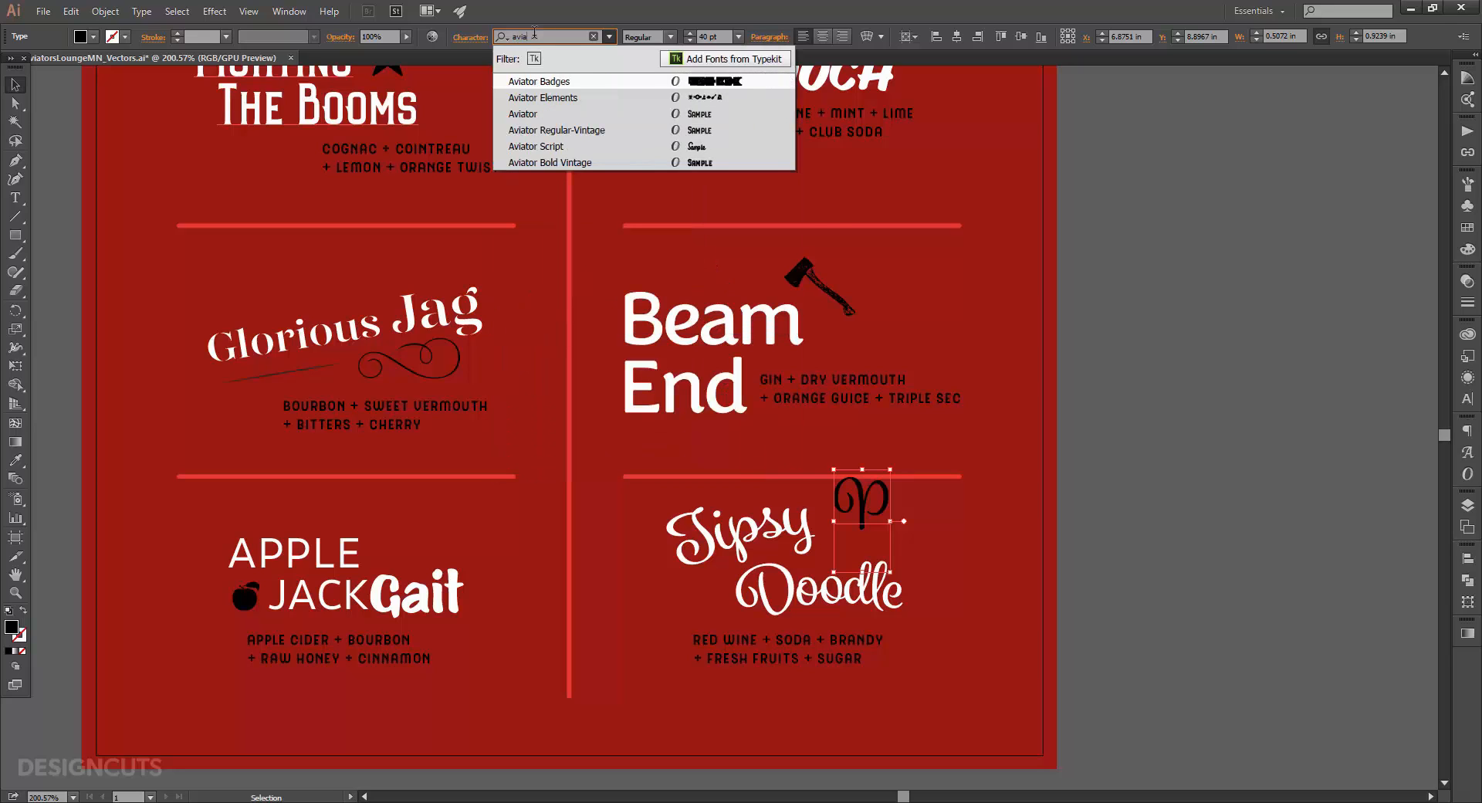
left_click(540, 98)
left_click(708, 35)
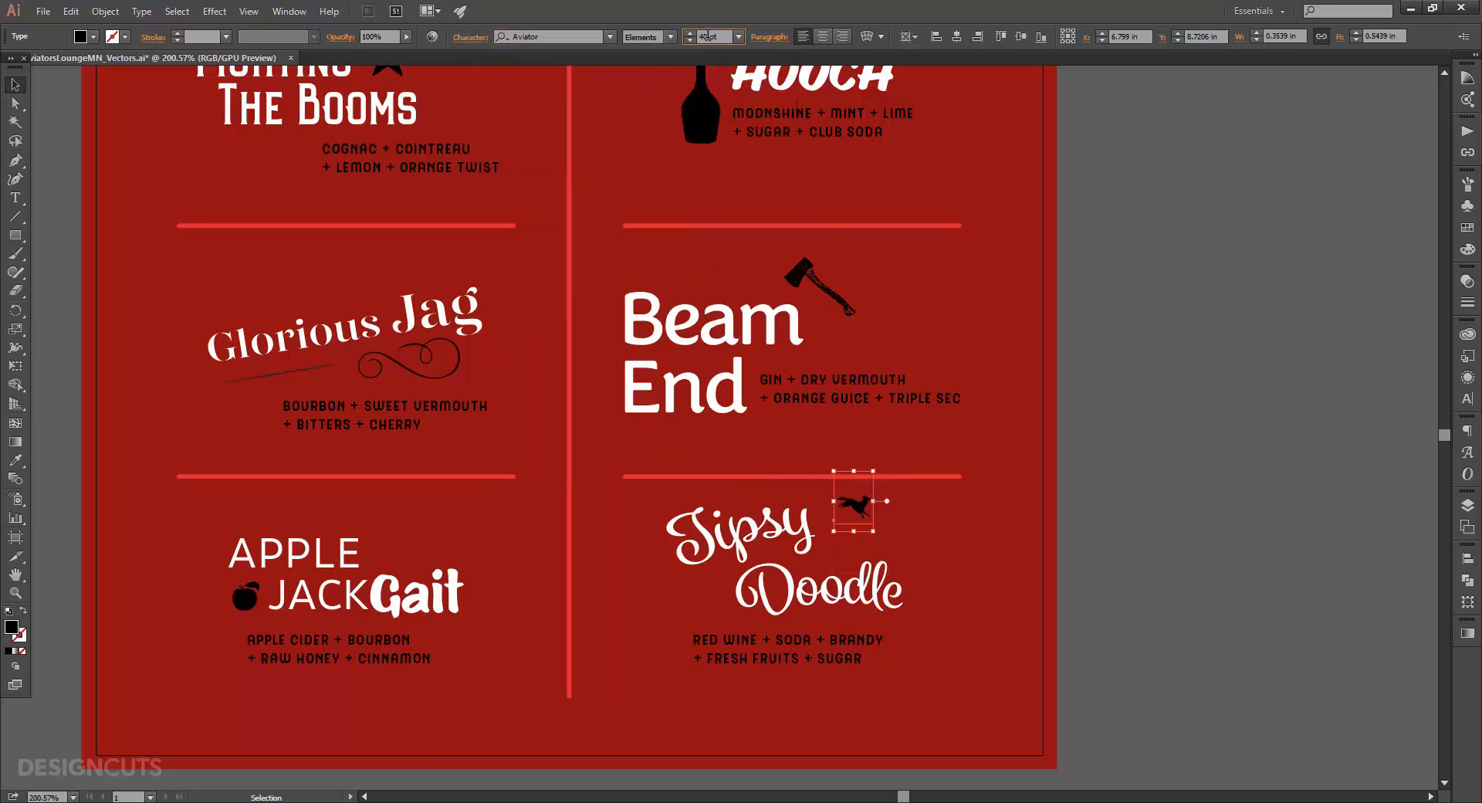
type("78")
key("Return")
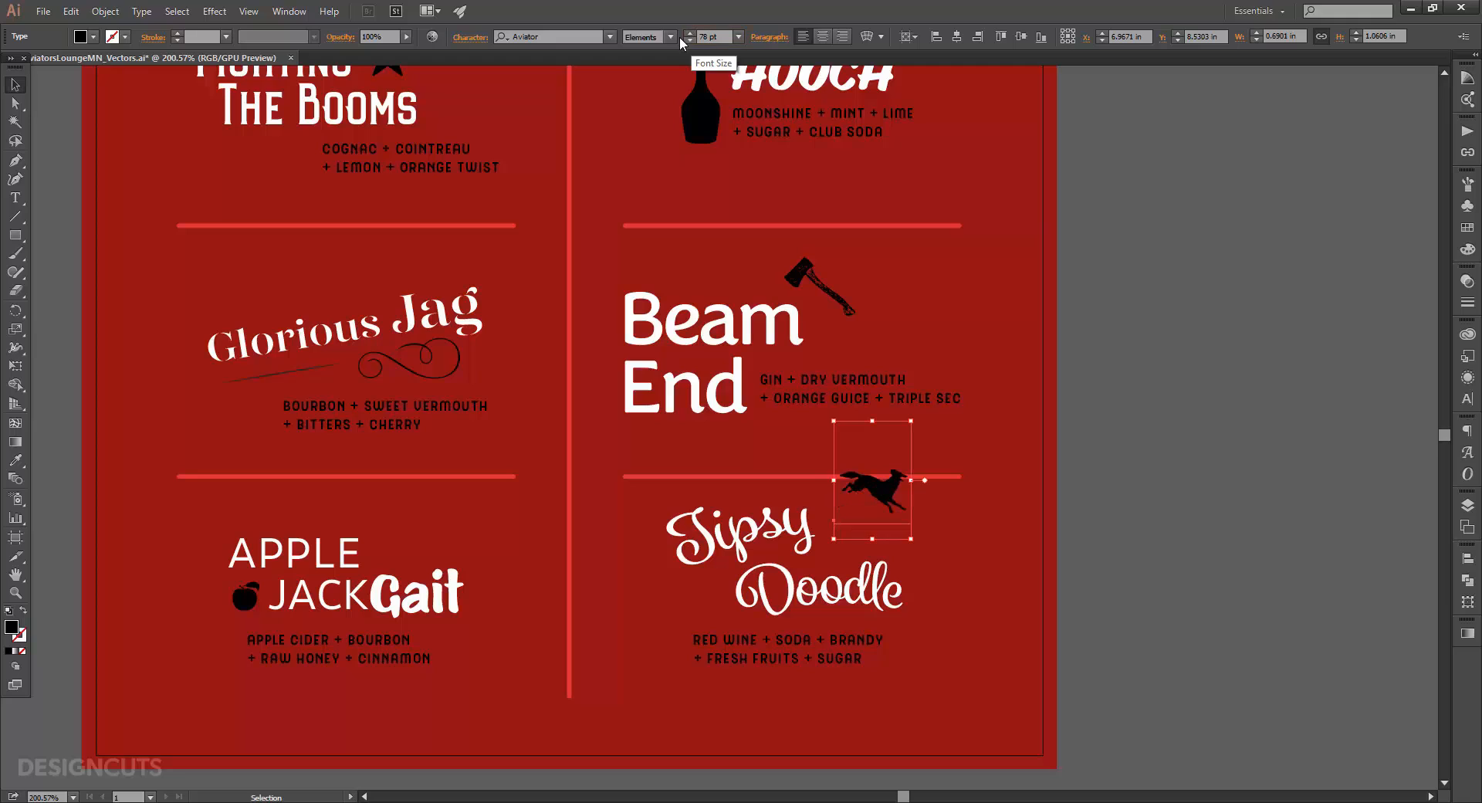
Step: Fit the dog ornament between "Tipsy" and "Doodle" and shift the title, dog and ingredients down slightly together
left_click_drag(885, 496, 867, 531)
left_click(1148, 597)
left_click(859, 654)
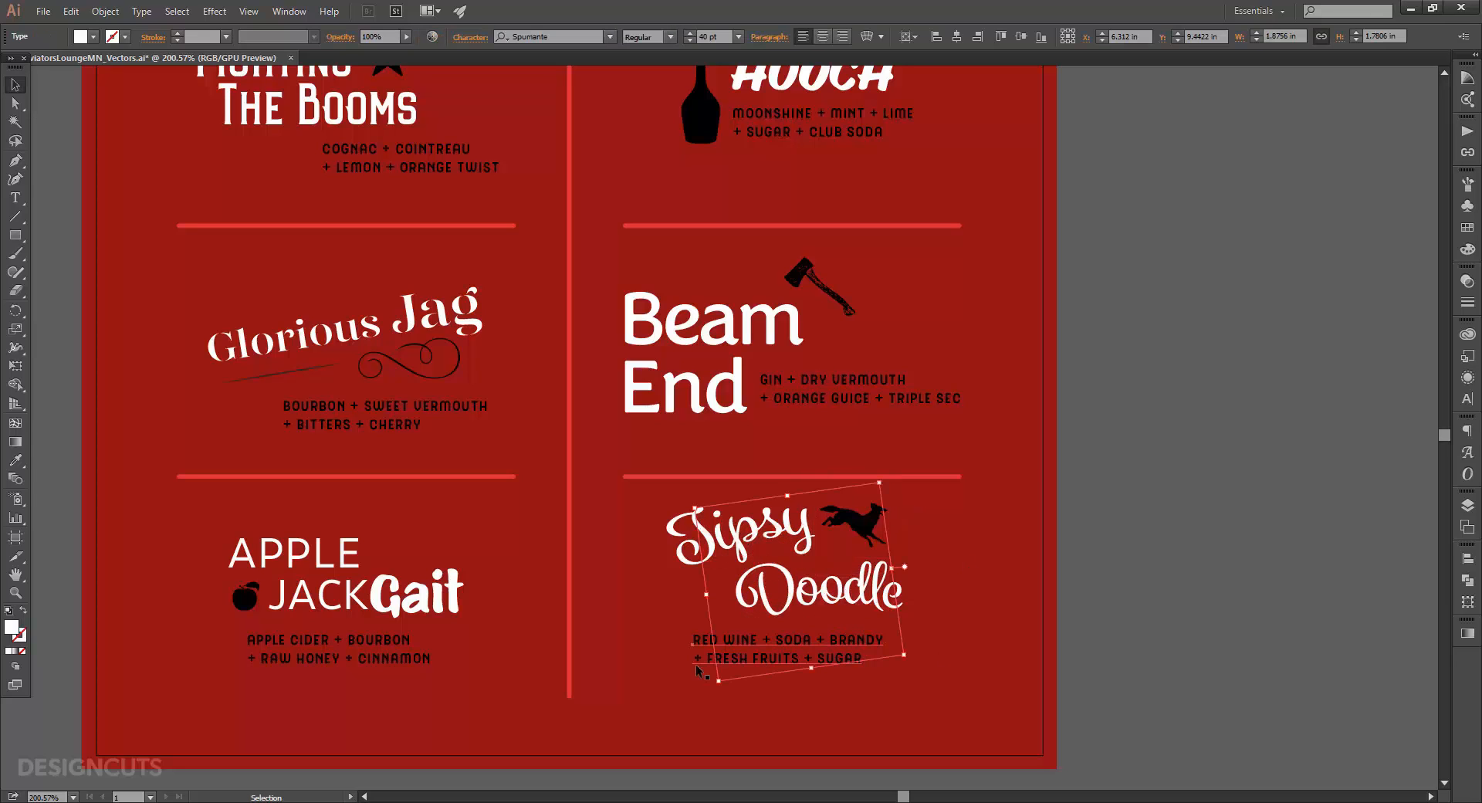
left_click_drag(820, 662, 819, 675)
left_click(1164, 635)
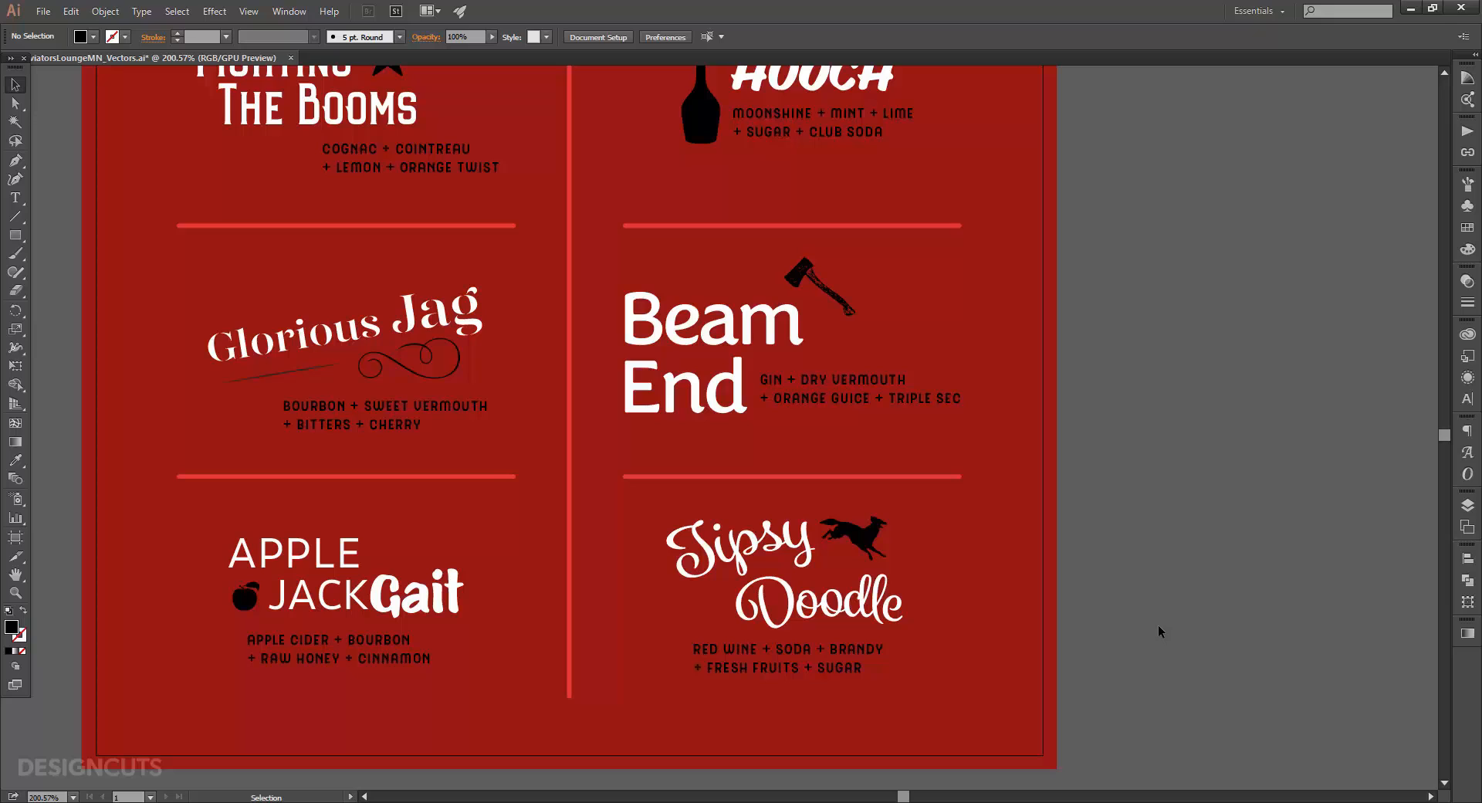
left_click_drag(865, 536, 864, 540)
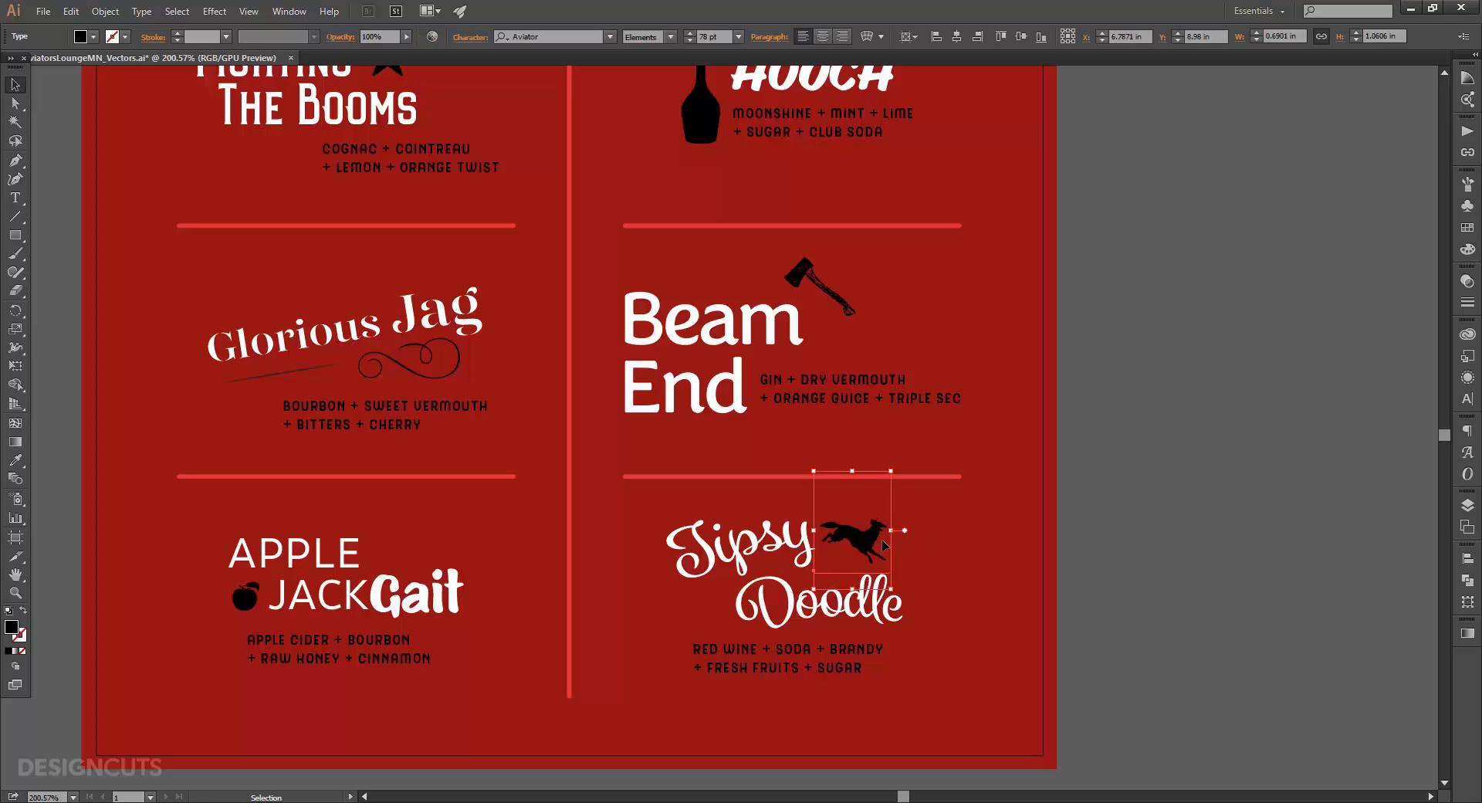
left_click(1132, 584)
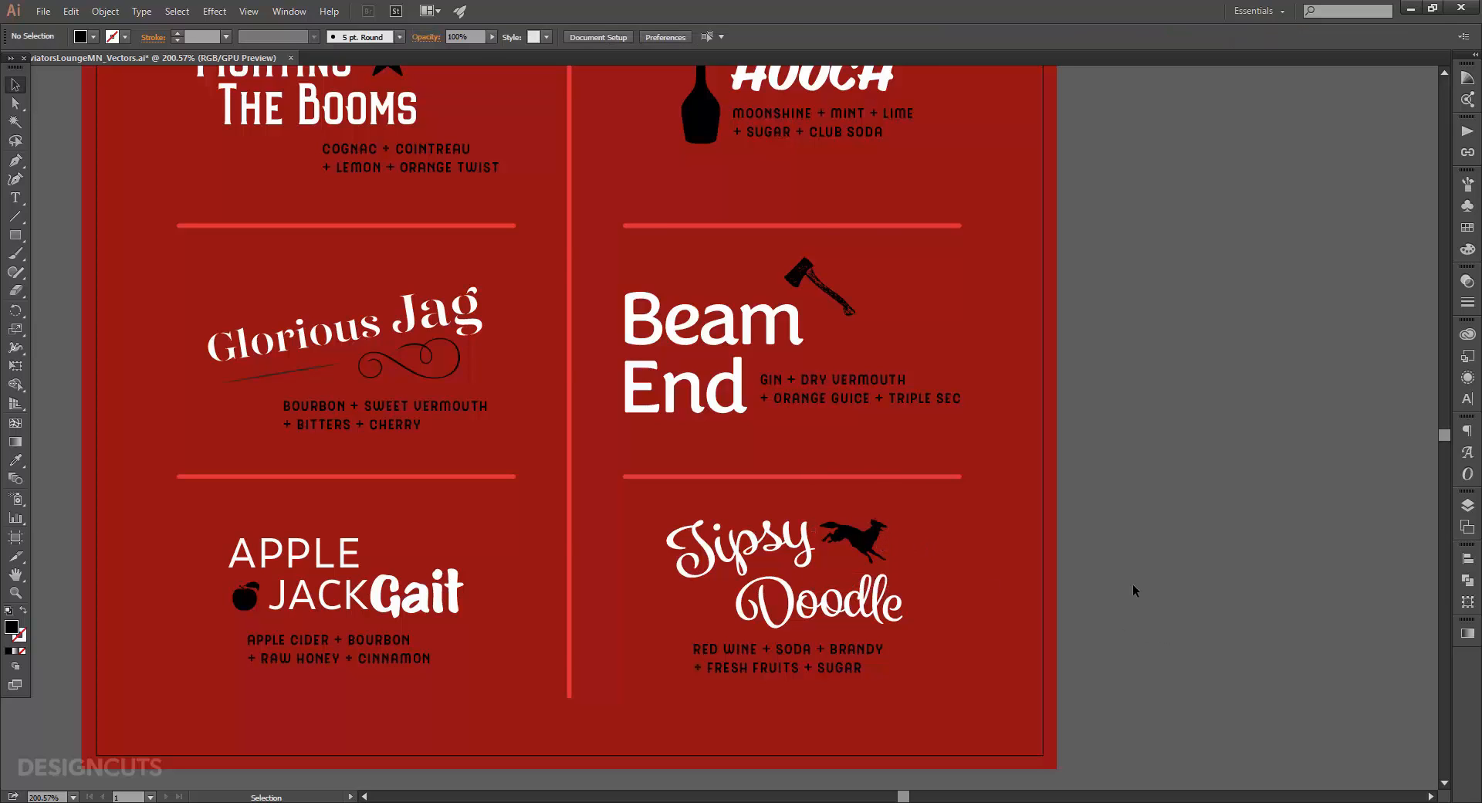
Step: Nudge the Beam End title, axe and ingredients slightly to the right together
key("ctrl+0")
left_click_drag(1031, 550, 1096, 558)
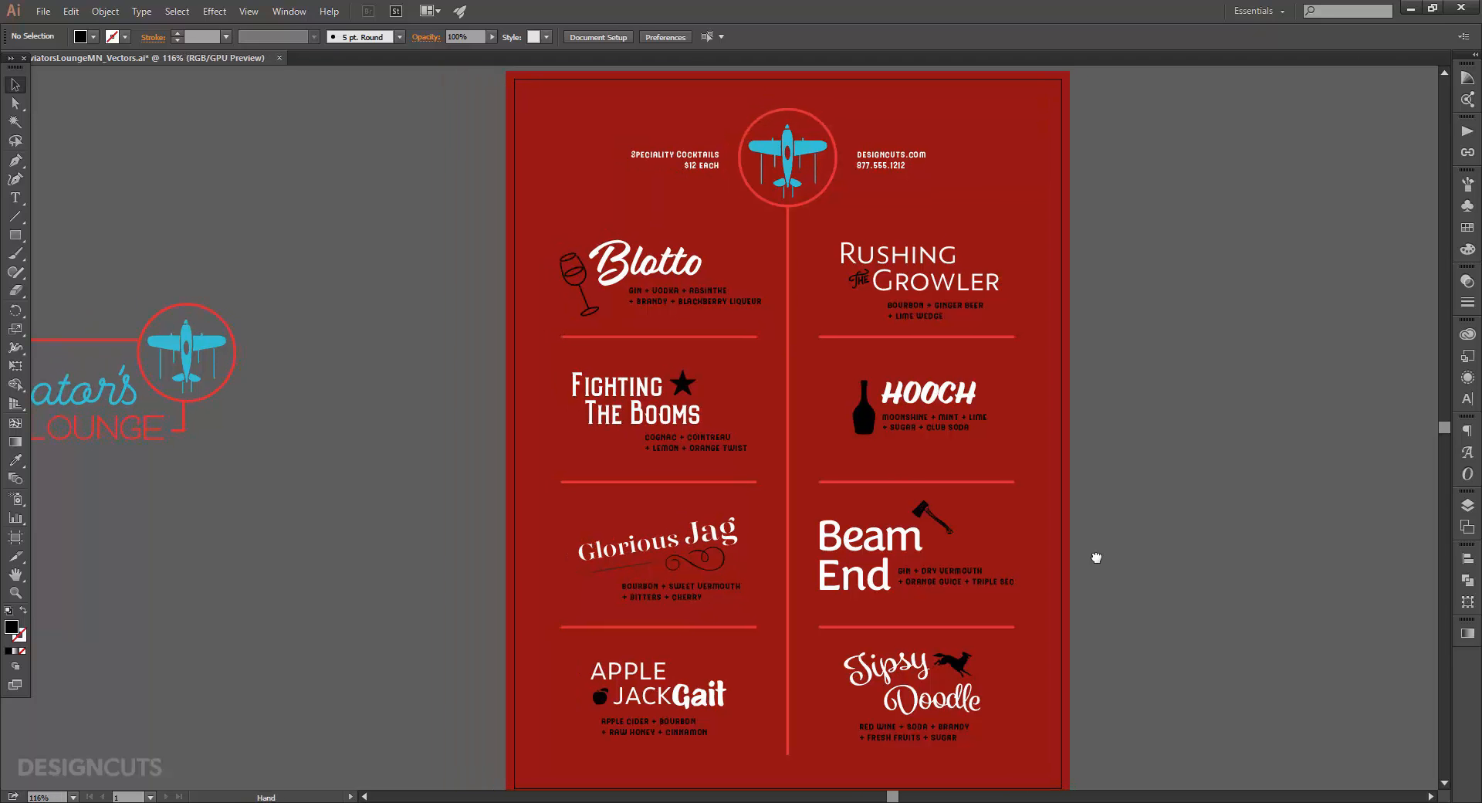
left_click(884, 592)
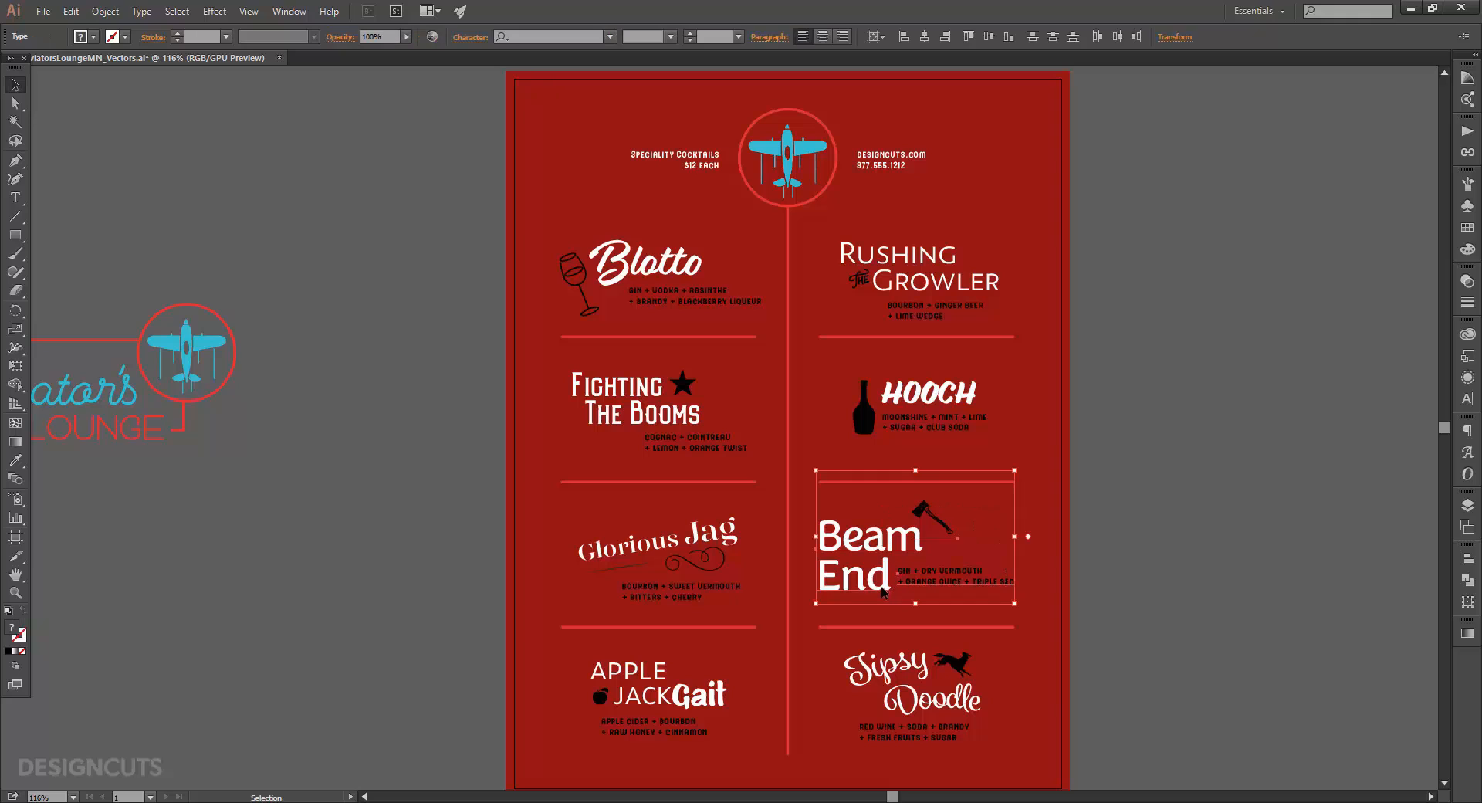
key("Right")
key("Right")
key("Right")
key("Right")
key("Right")
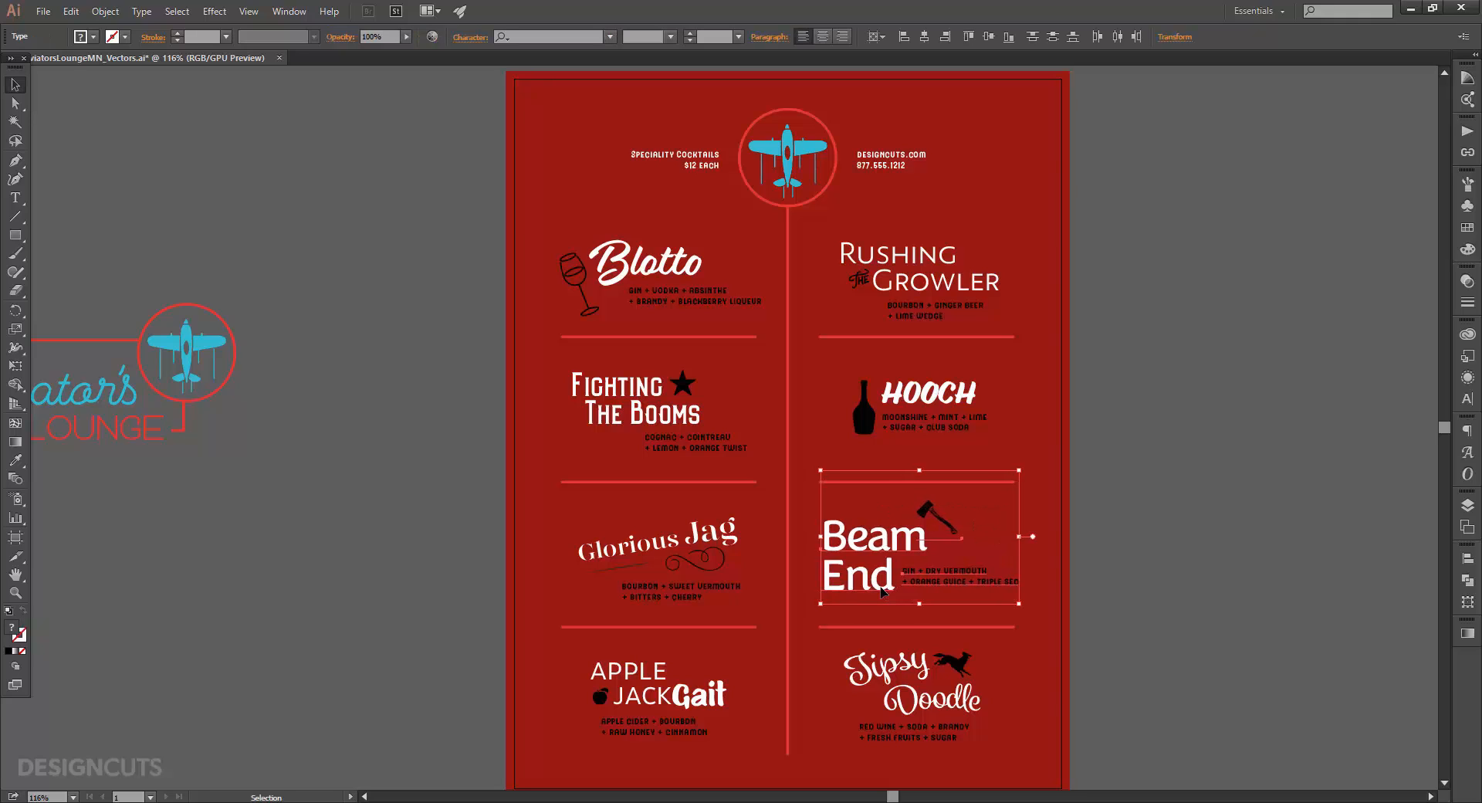
left_click(1116, 536)
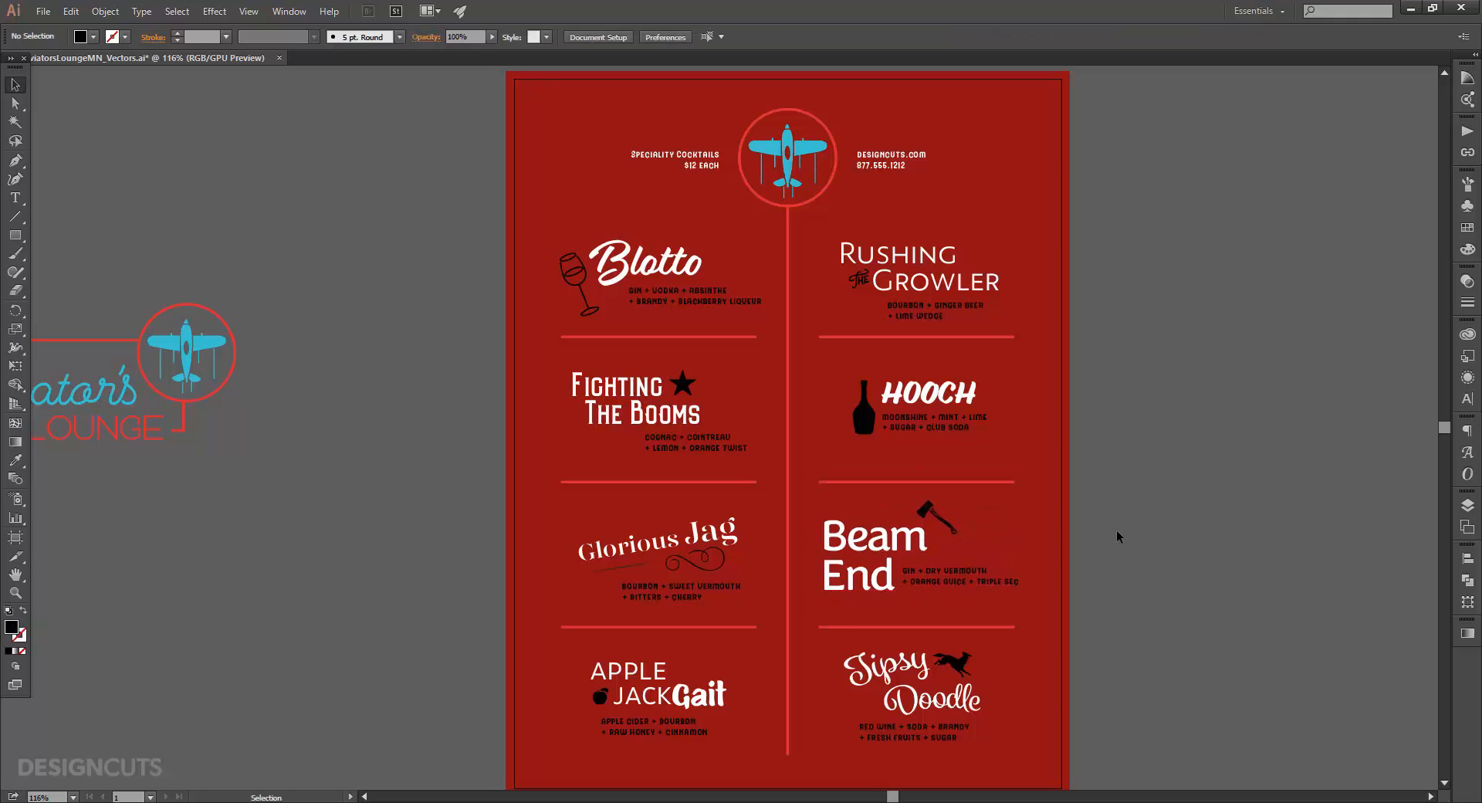
Step: Fill only the airplane glyph inside the menu's circular emblem with white
key("a")
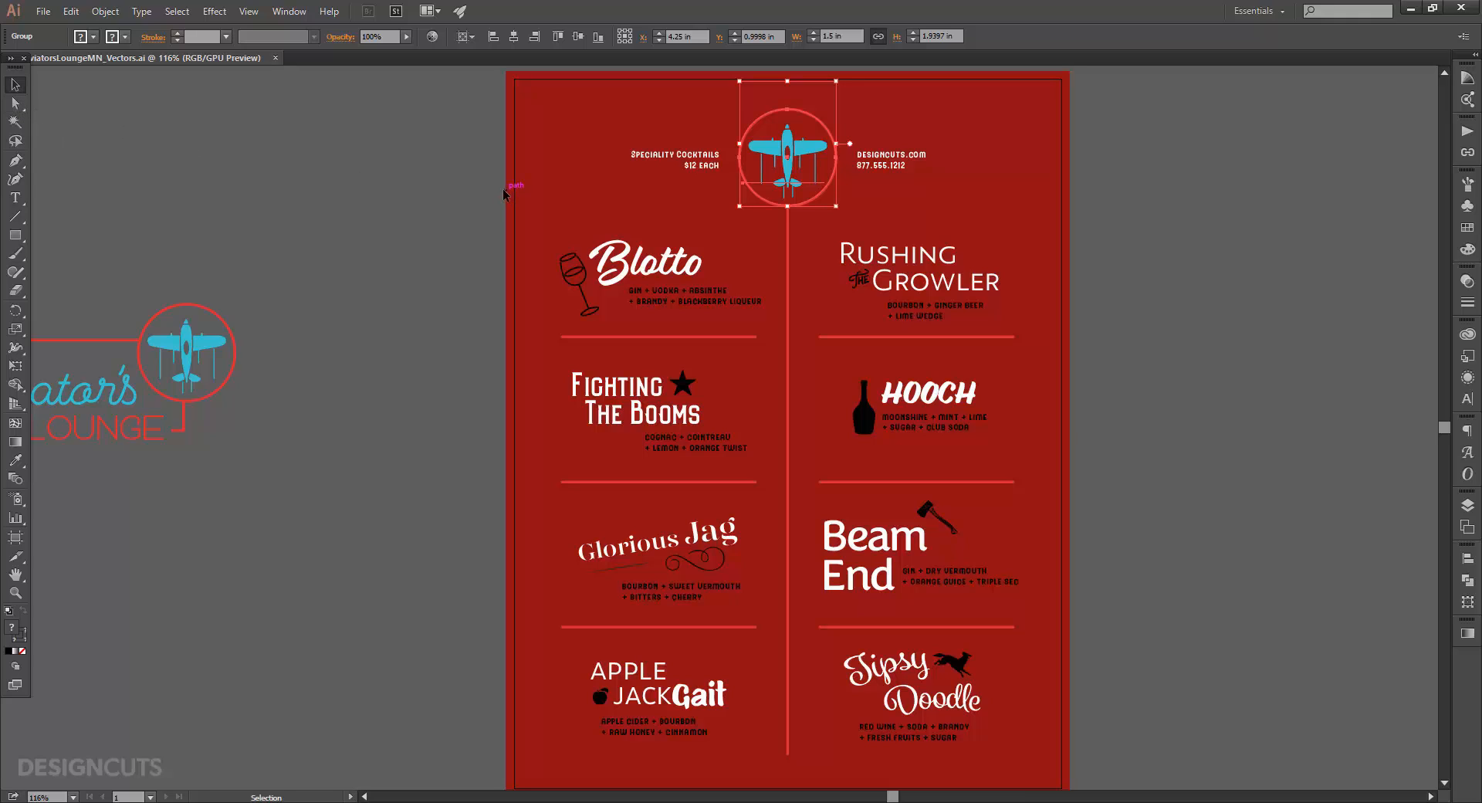
left_click(15, 102)
key("ctrl+shift+a")
left_click(787, 152)
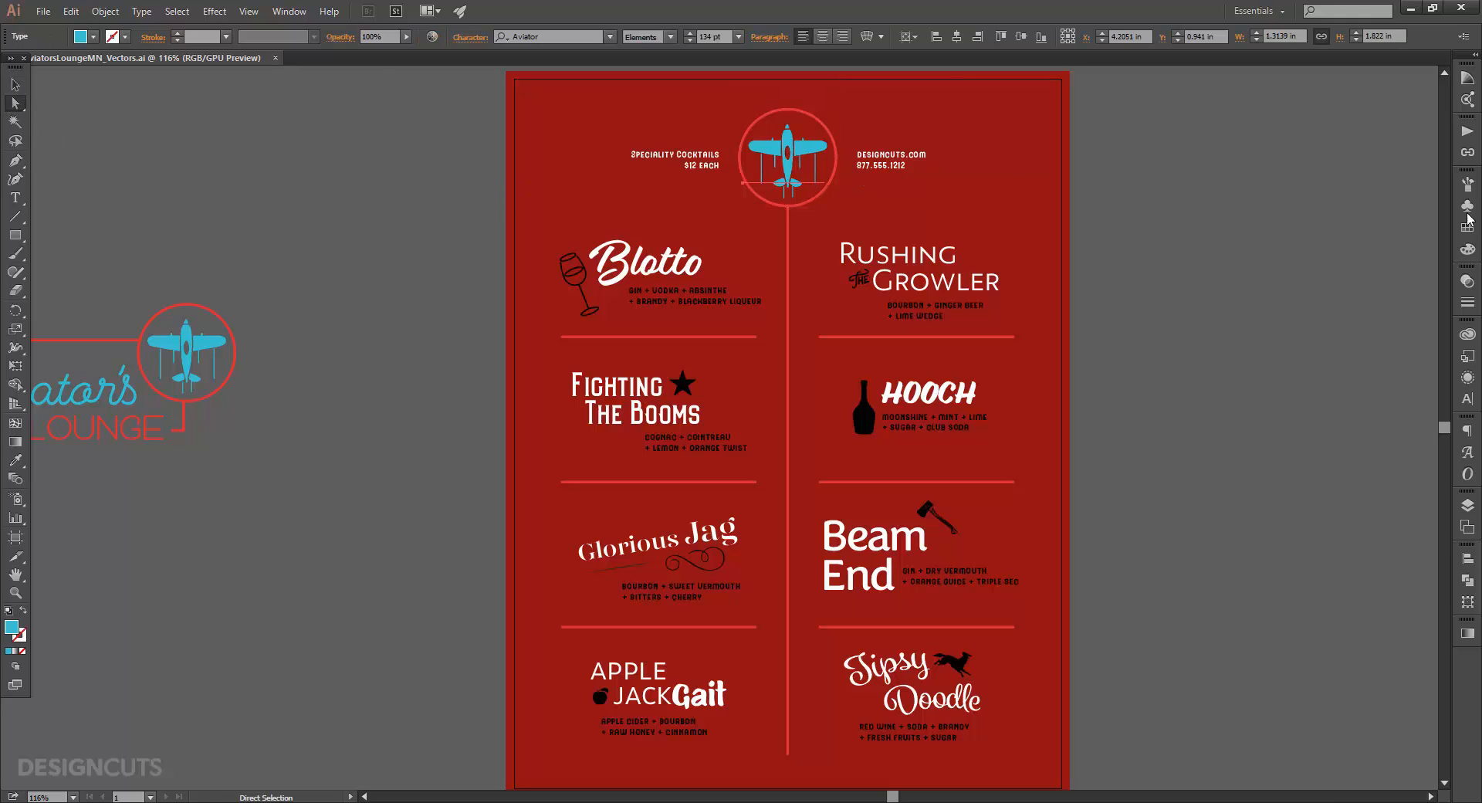
left_click(1467, 227)
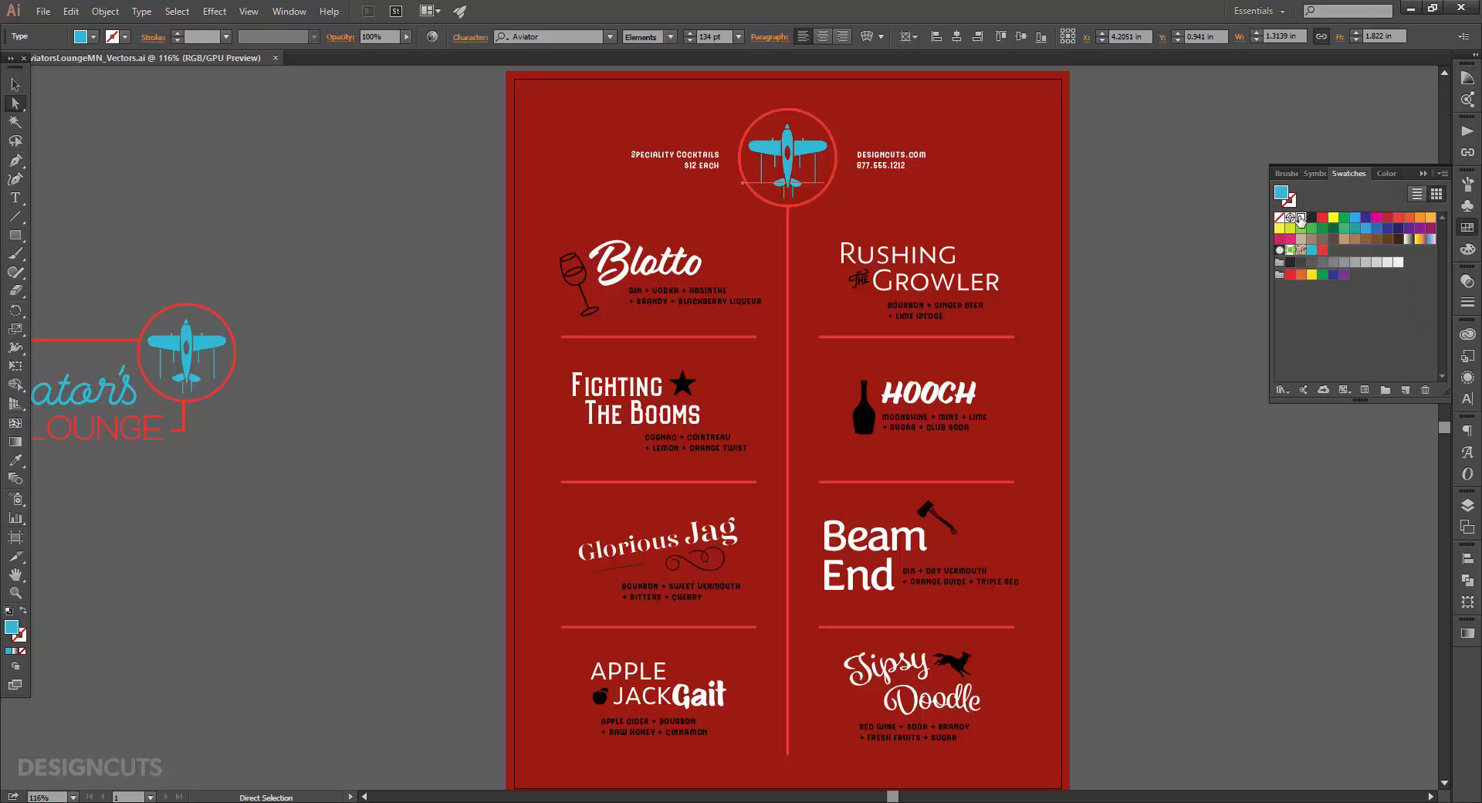
left_click(1301, 218)
left_click(1471, 227)
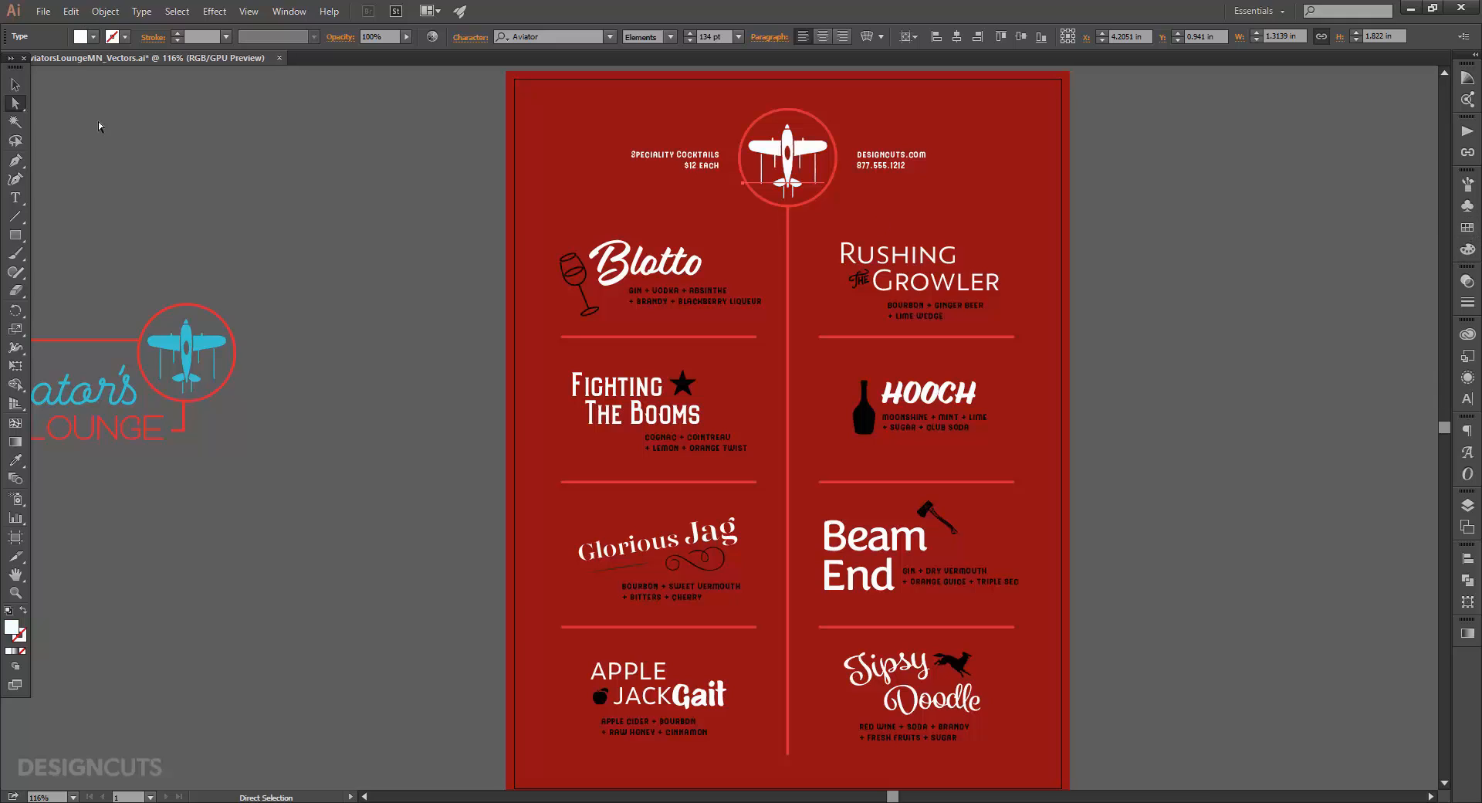
left_click(14, 84)
left_click(503, 181)
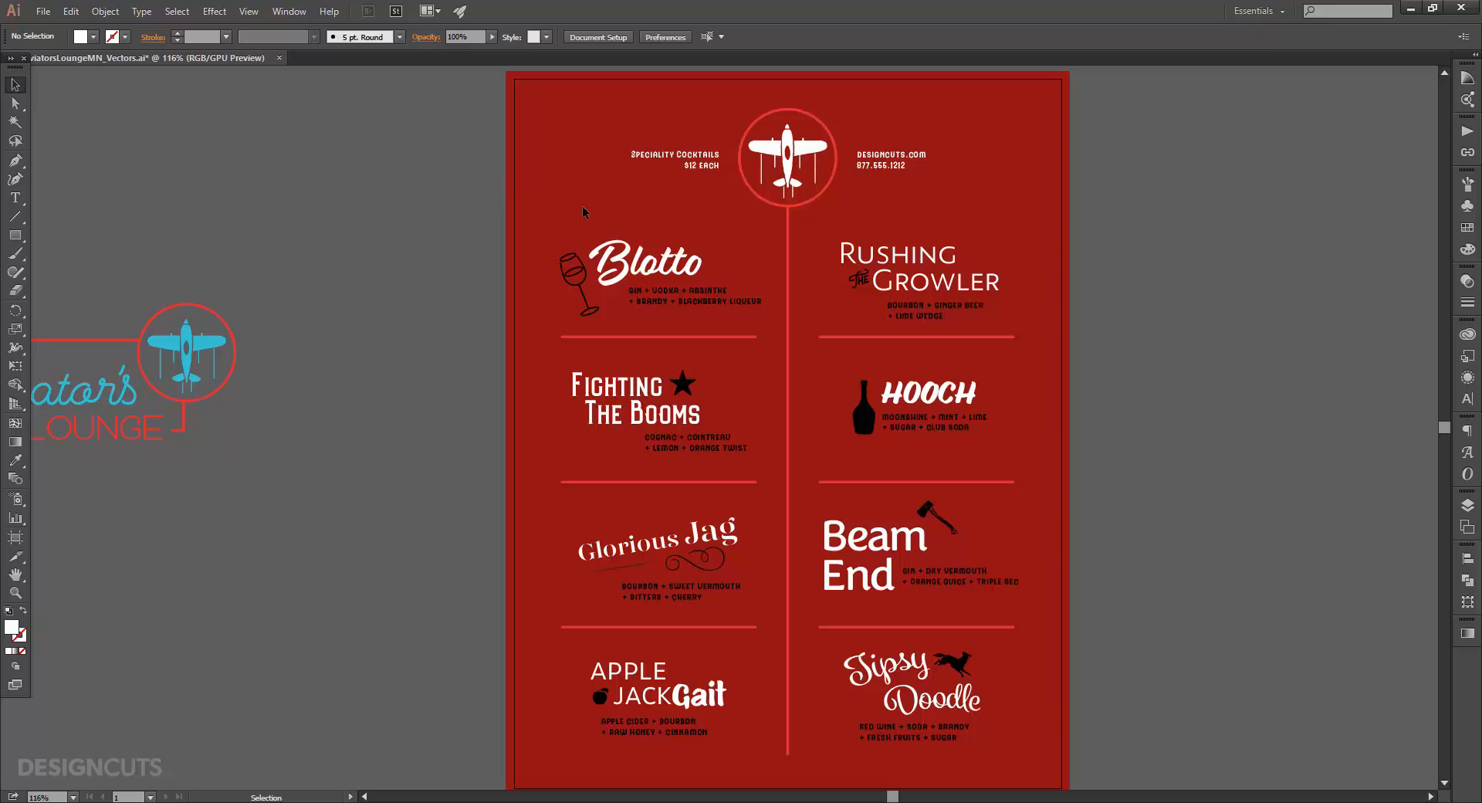
Step: Copy all of the menu artwork, switch to Photoshop and paste it into the textured red background document as a Smart Object
key("ctrl")
left_click_drag(810, 434, 763, 406)
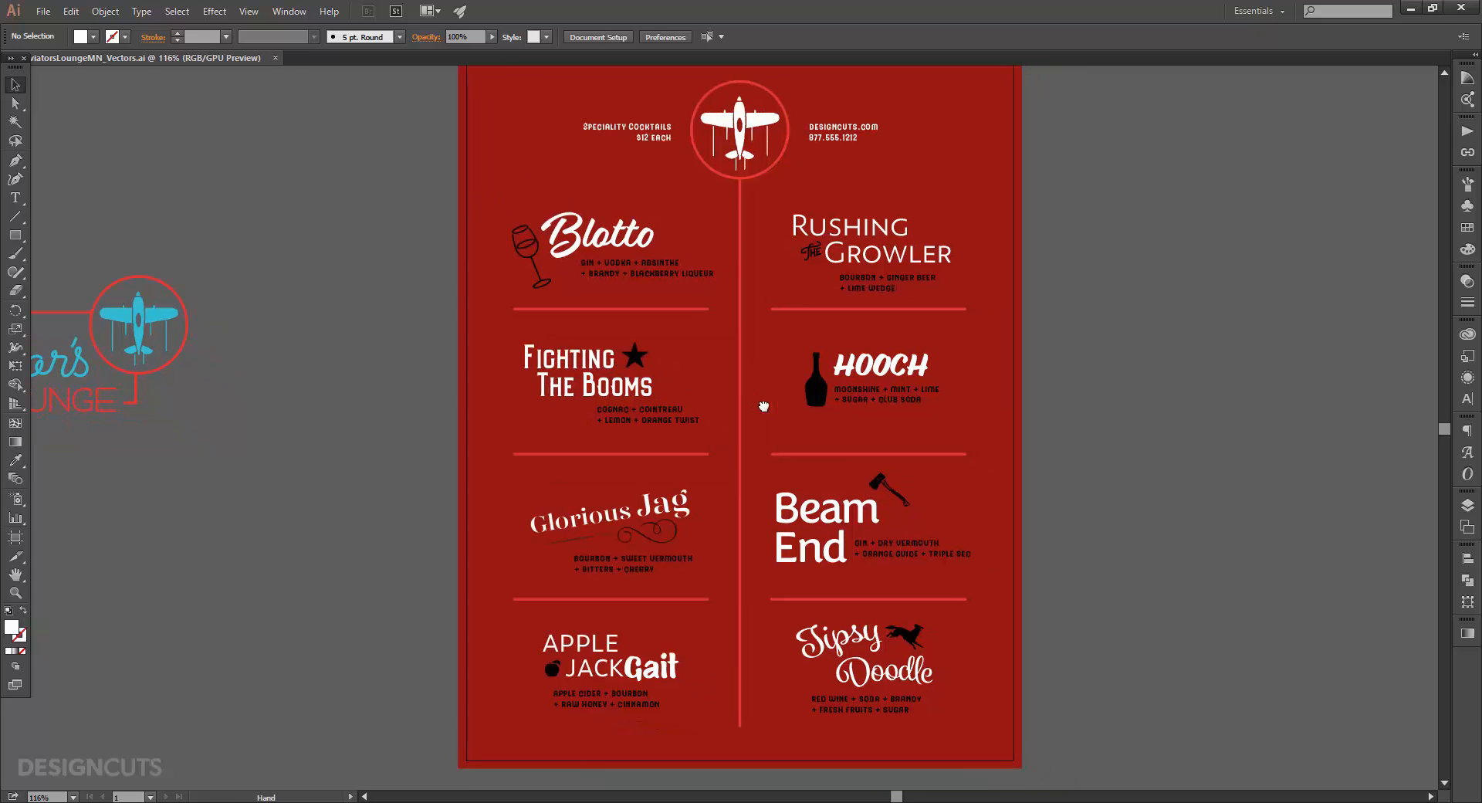
key("ctrl+a")
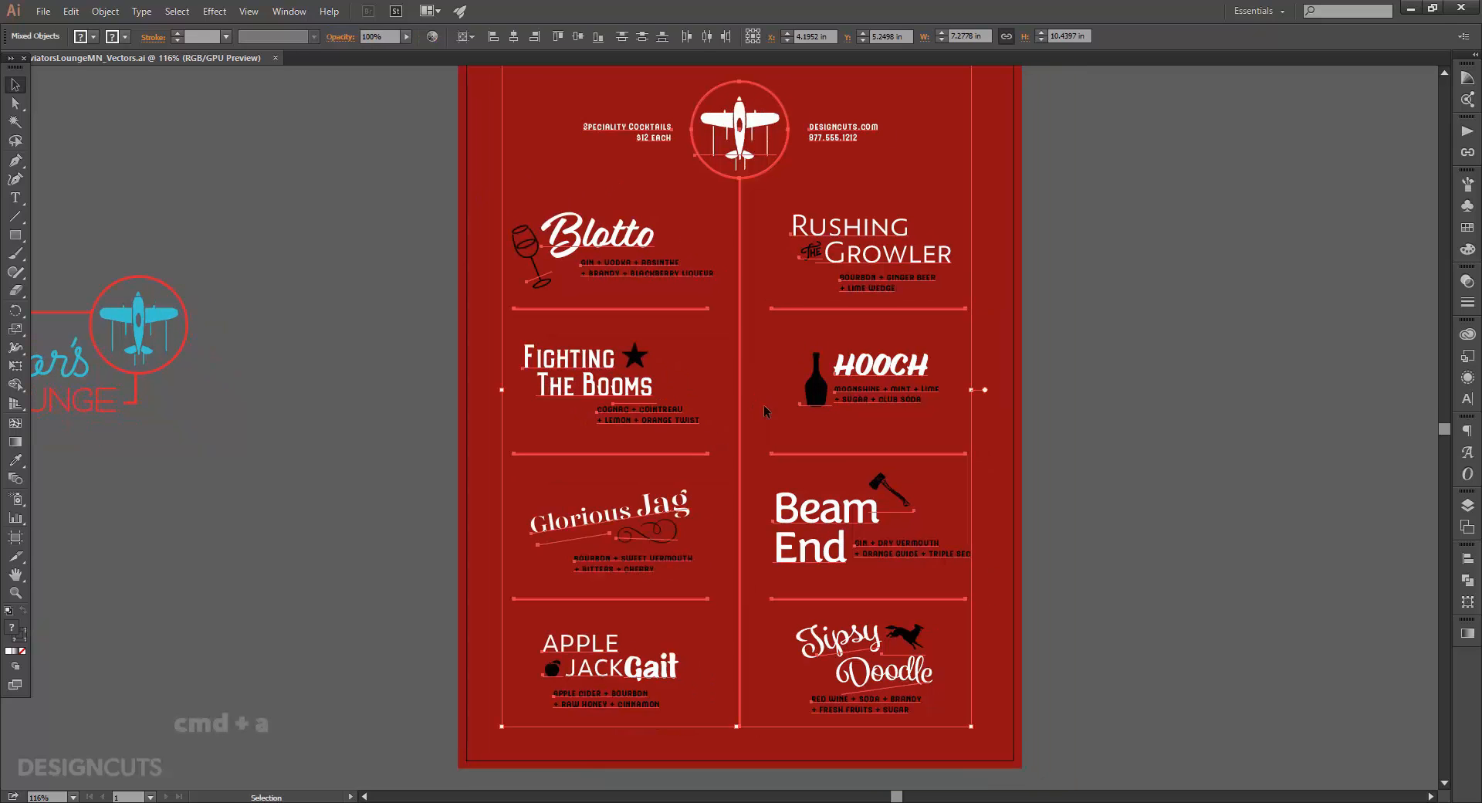
key("ctrl+c")
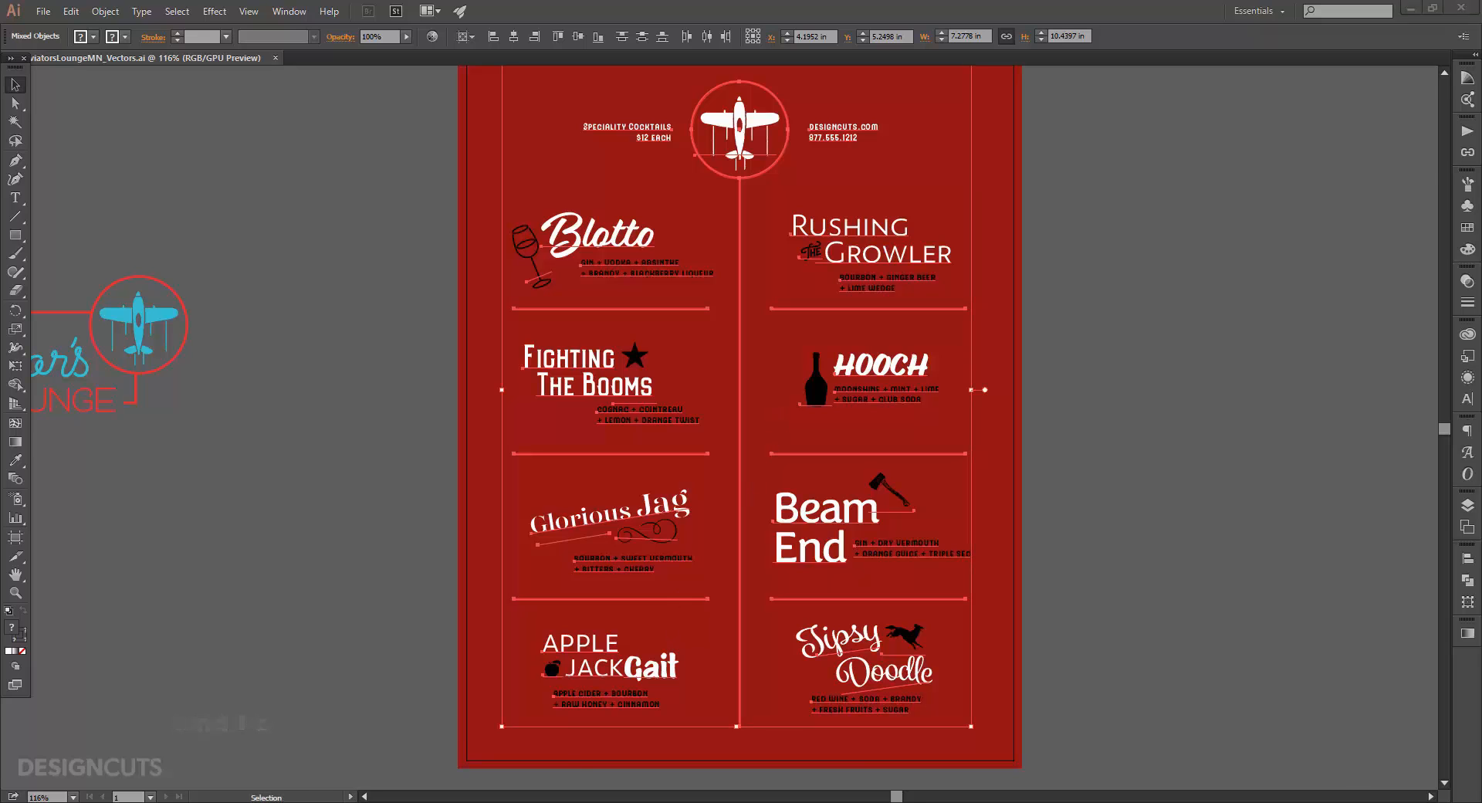
key("alt+Tab")
key("ctrl+v")
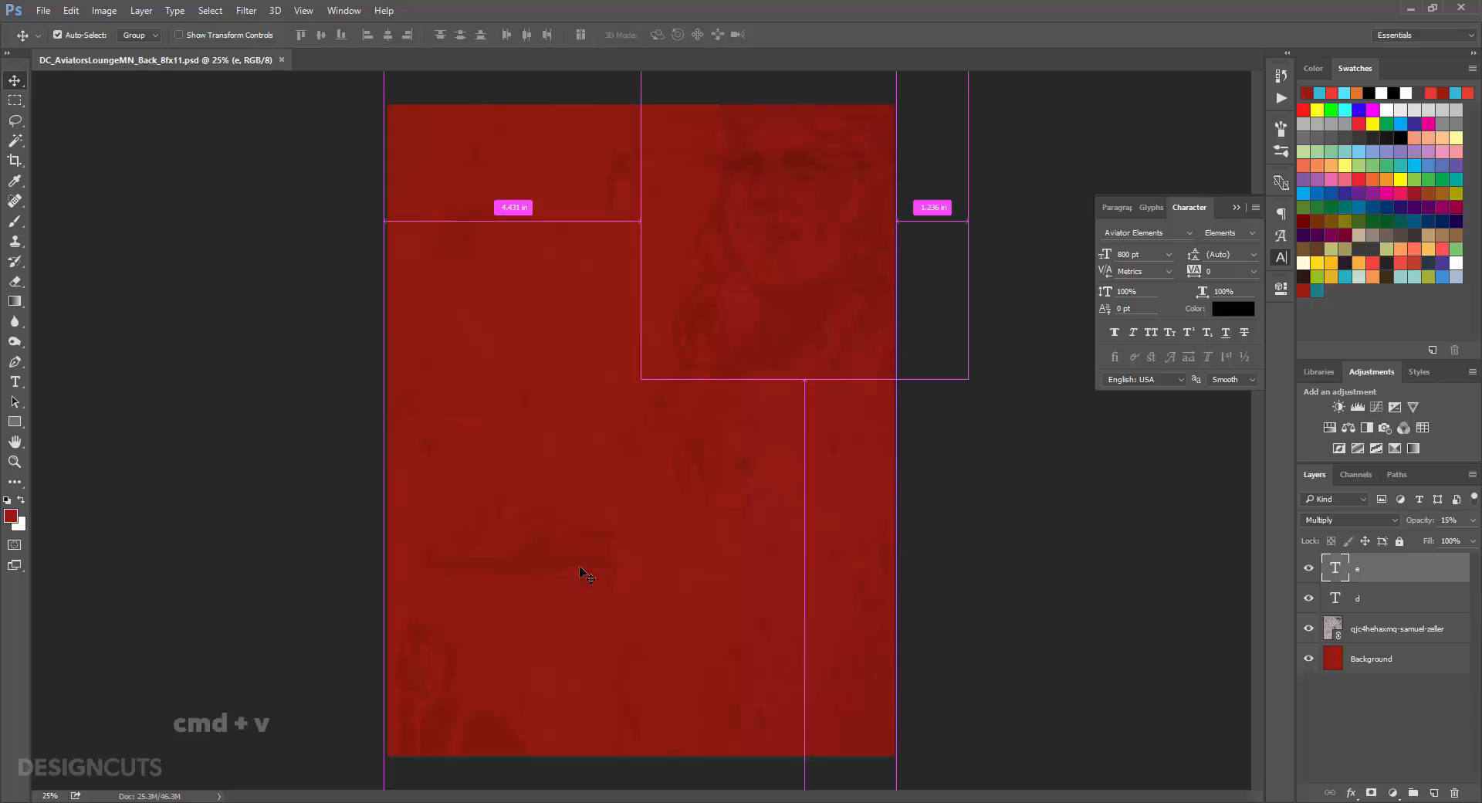
key("Return")
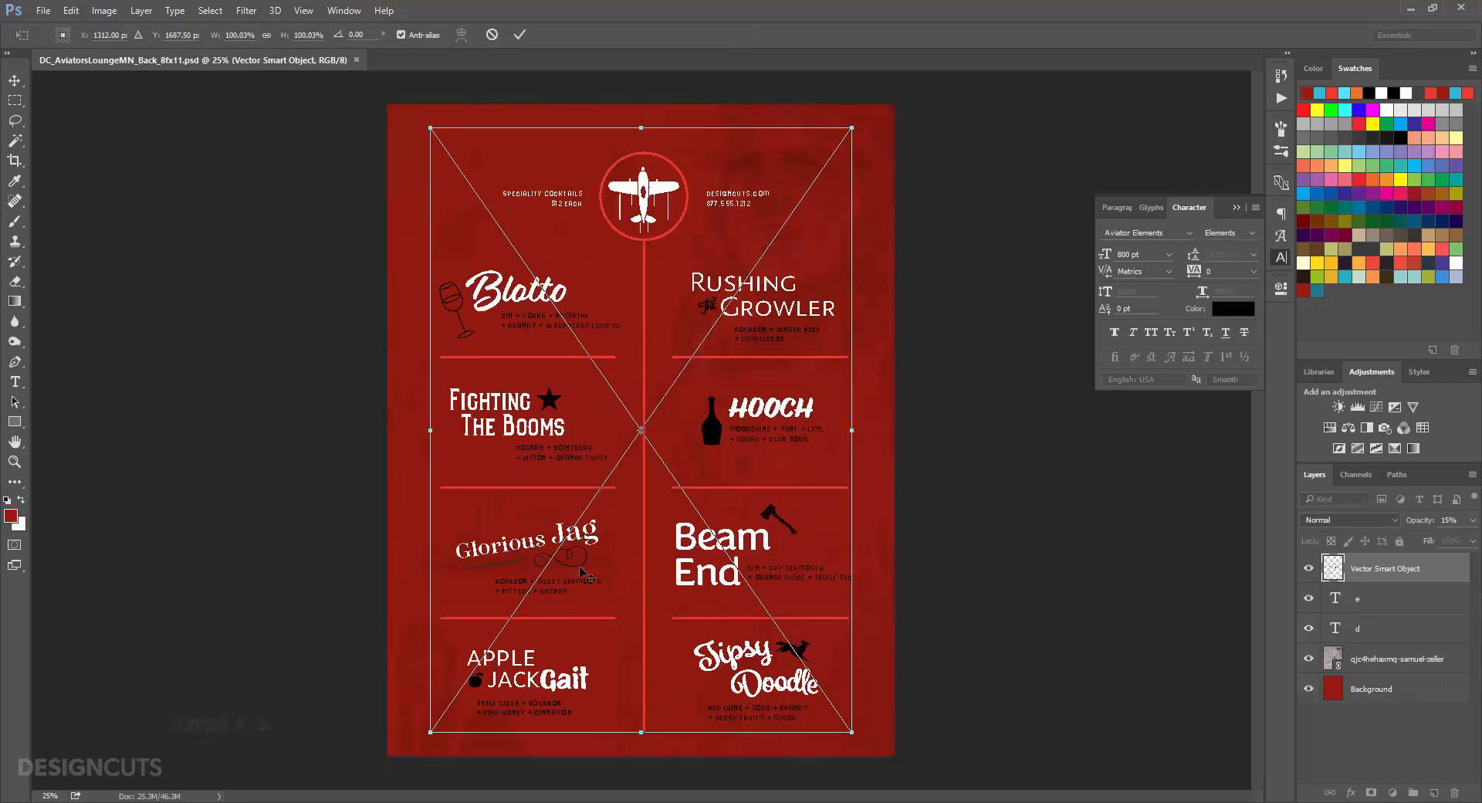